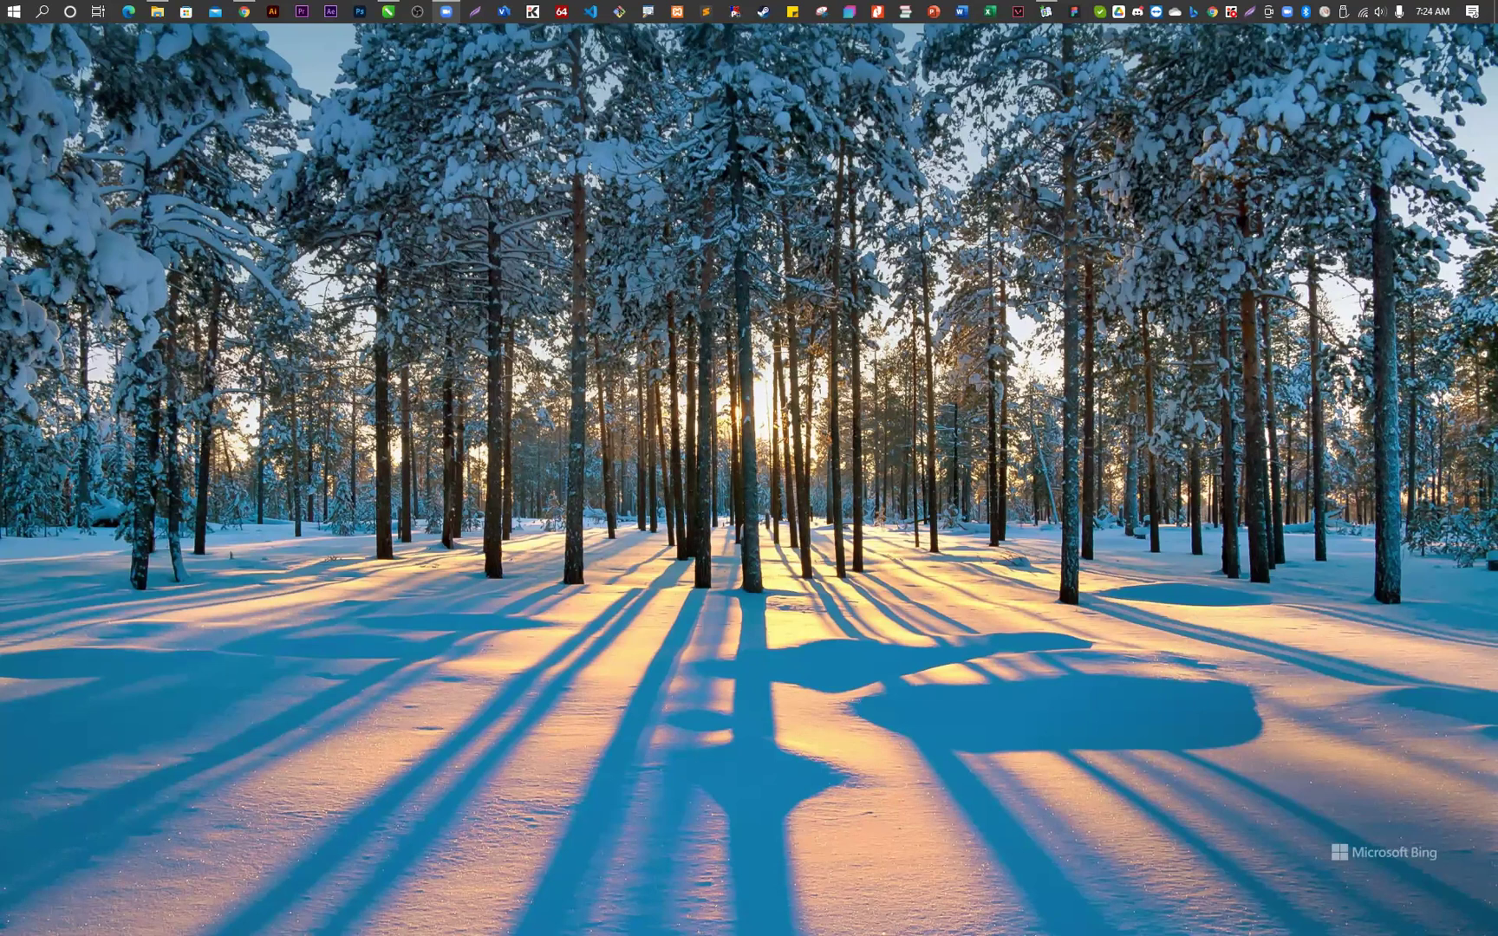
- Open File Explorer and browse to the Backup MymAster folder on the My Book (E:) drive
{"action": "left_click", "coordinate": [157, 12]}
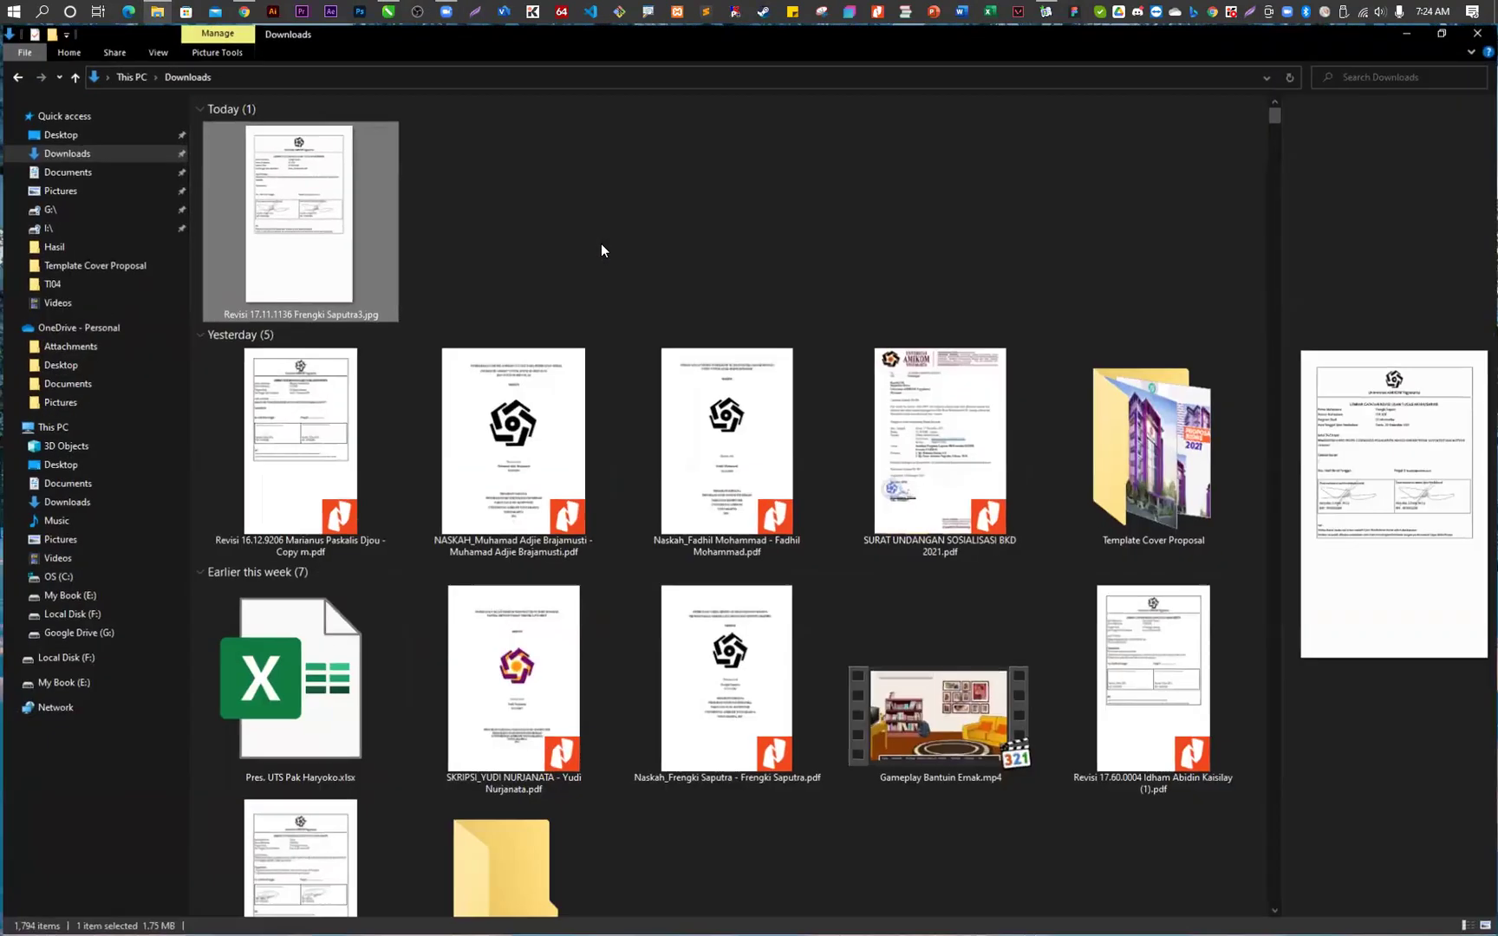
{"action": "left_click", "coordinate": [14, 597]}
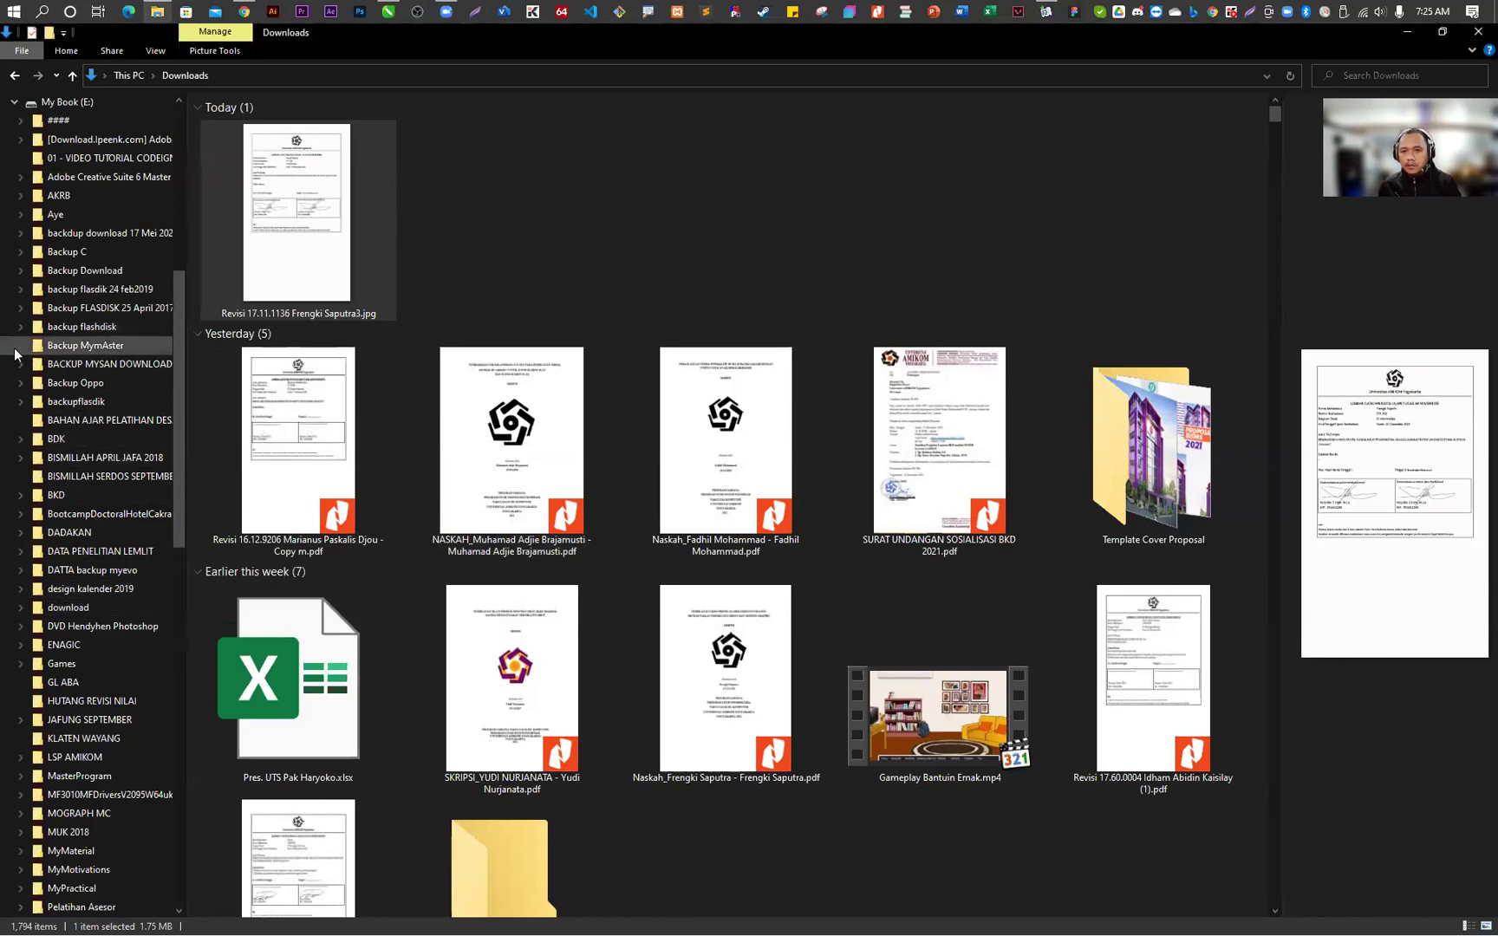
{"action": "double_click", "coordinate": [60, 349]}
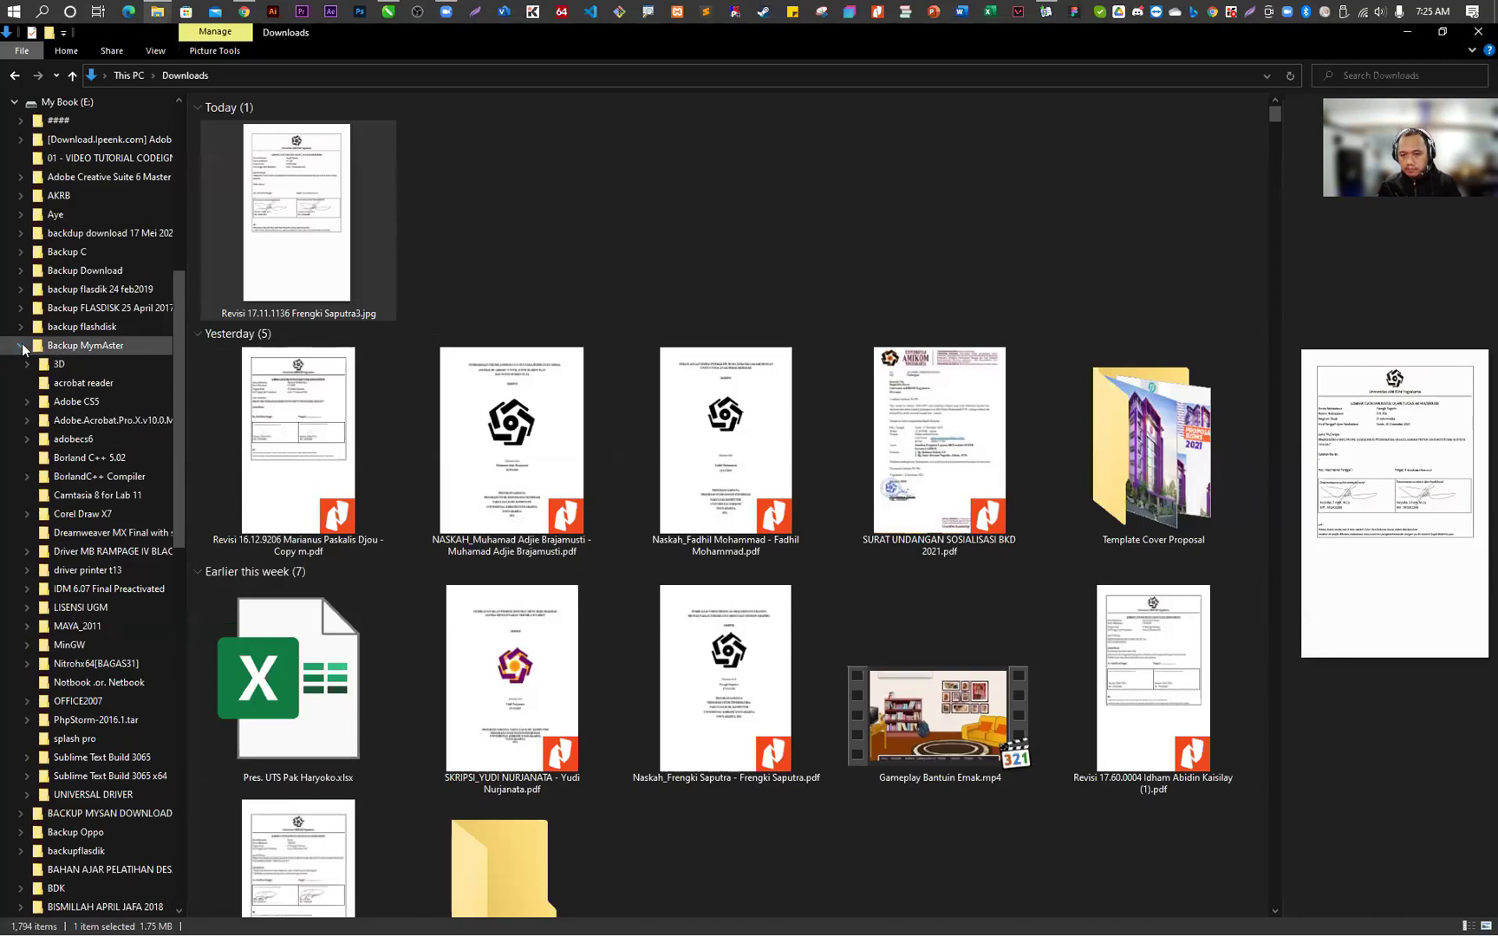
{"action": "left_click", "coordinate": [68, 348]}
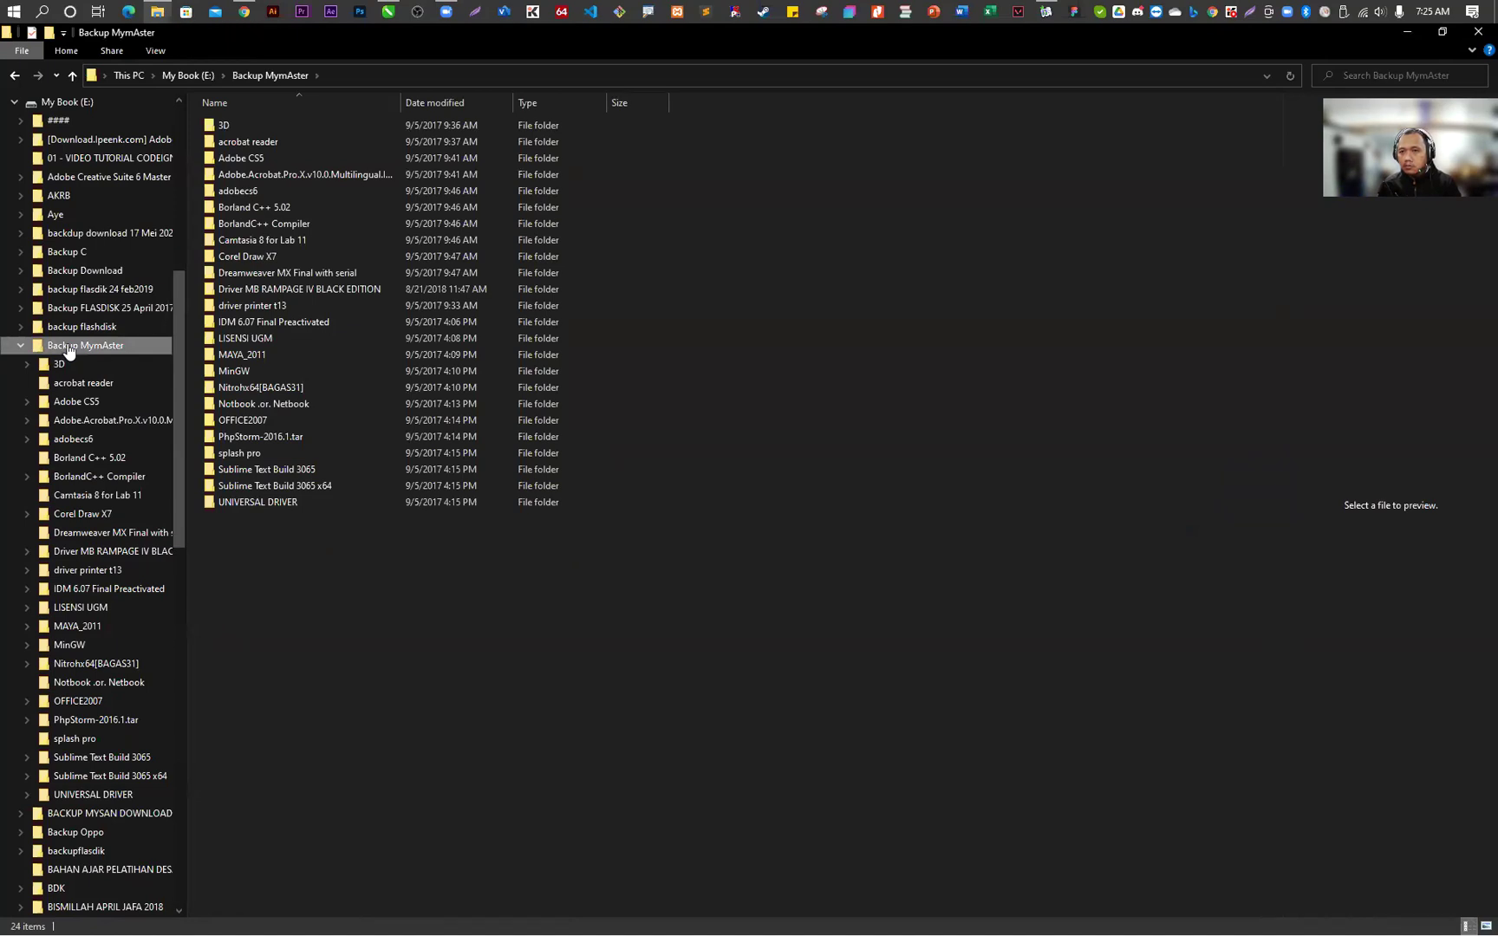
- Search the My Book (E:) drive for *.rar files
{"action": "left_click", "coordinate": [63, 101]}
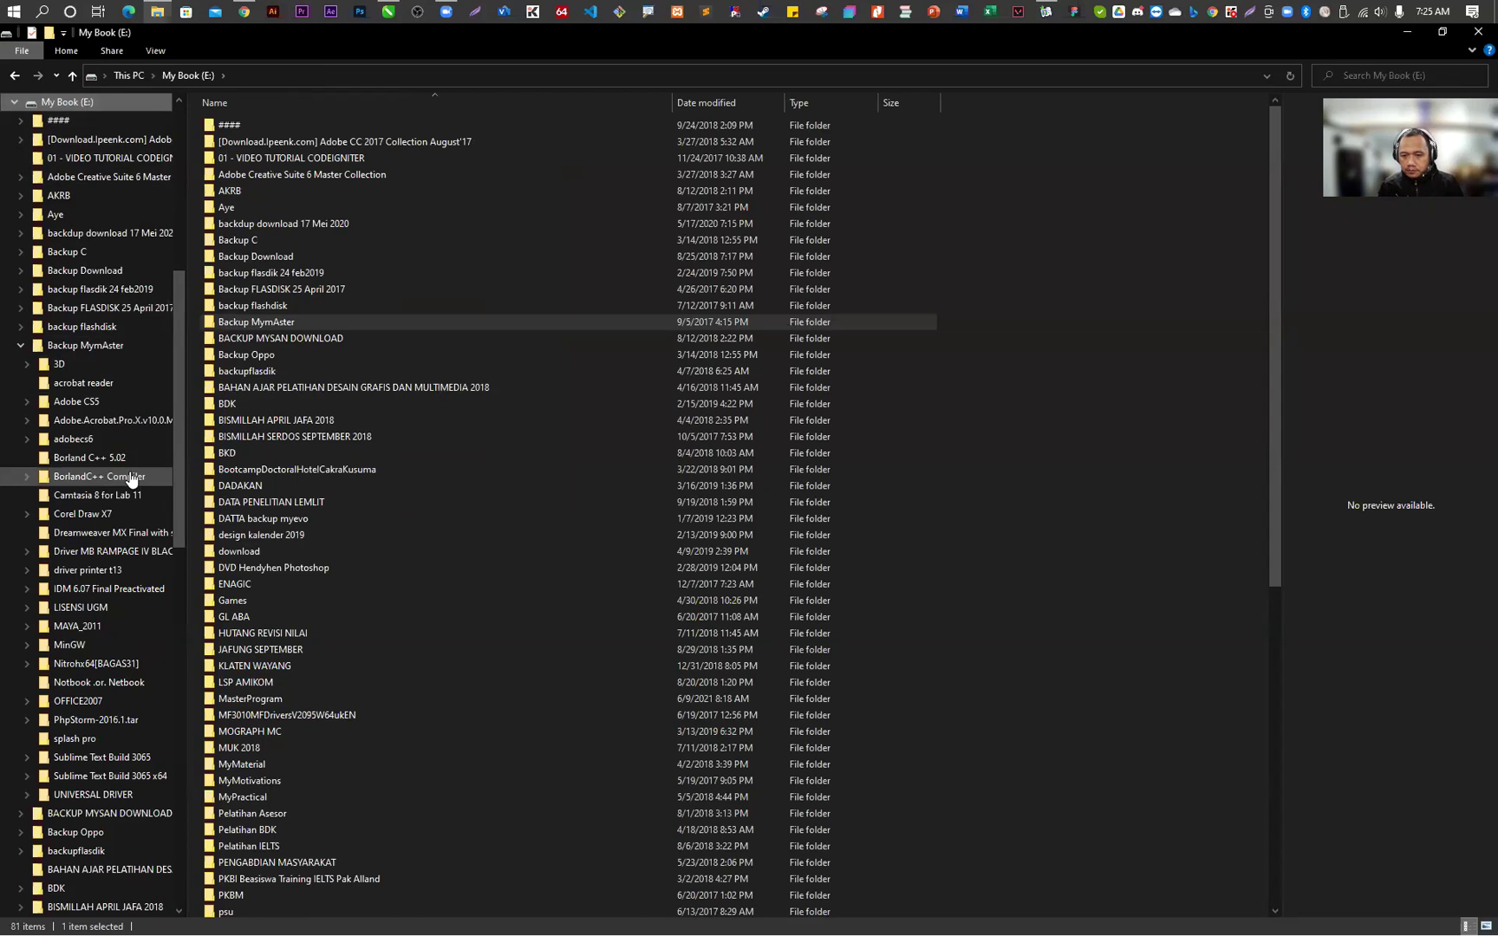
{"action": "left_click", "coordinate": [1352, 80]}
{"action": "type", "text": "*.rar"}
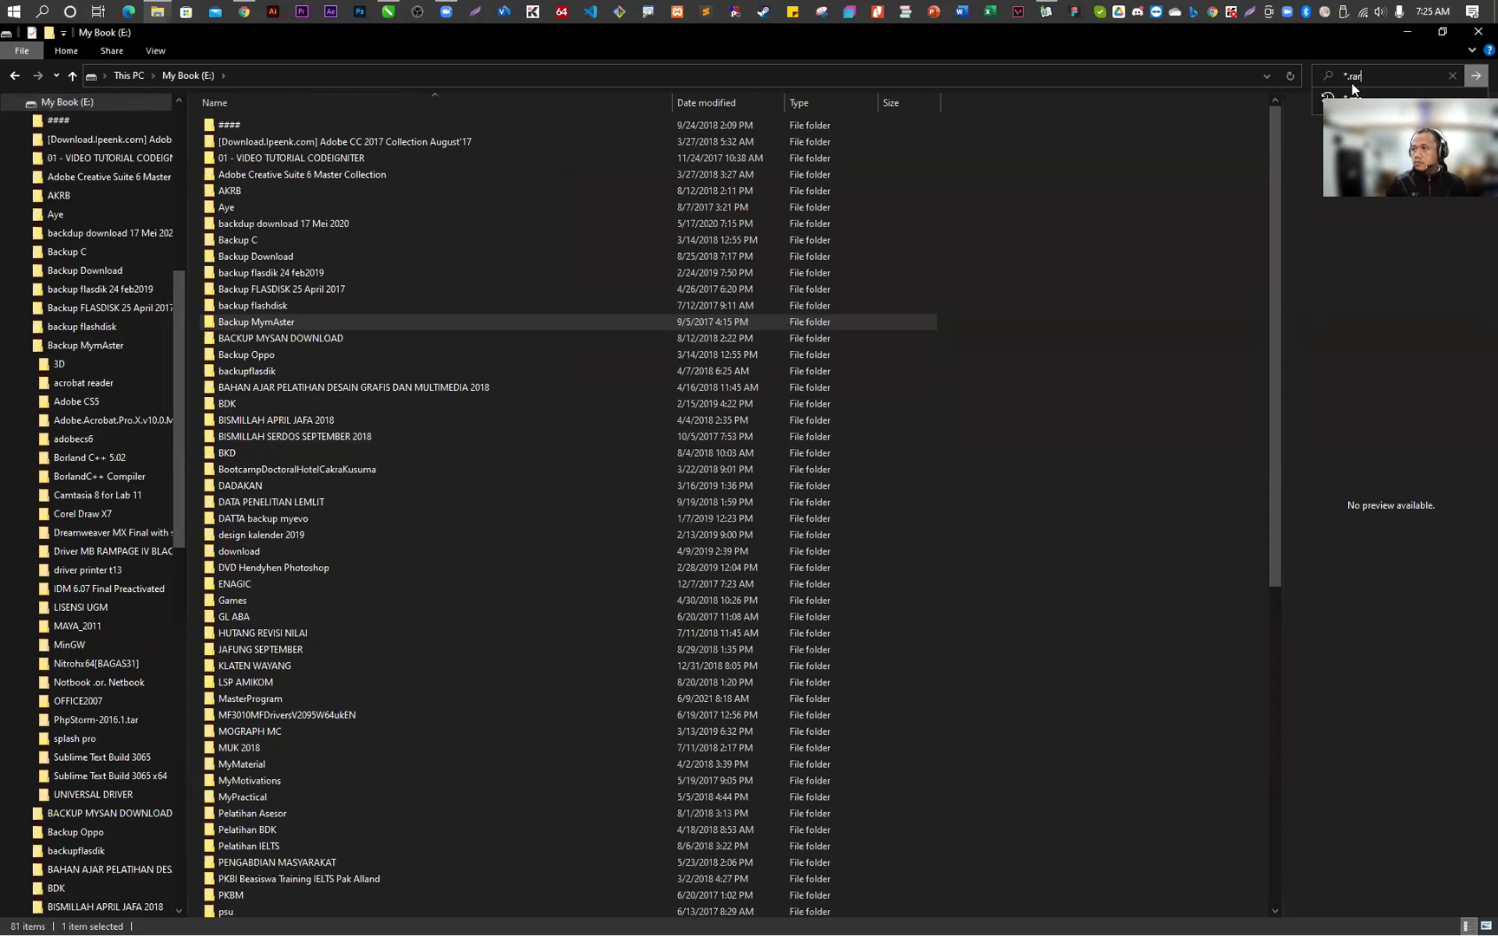
{"action": "key", "text": "Return"}
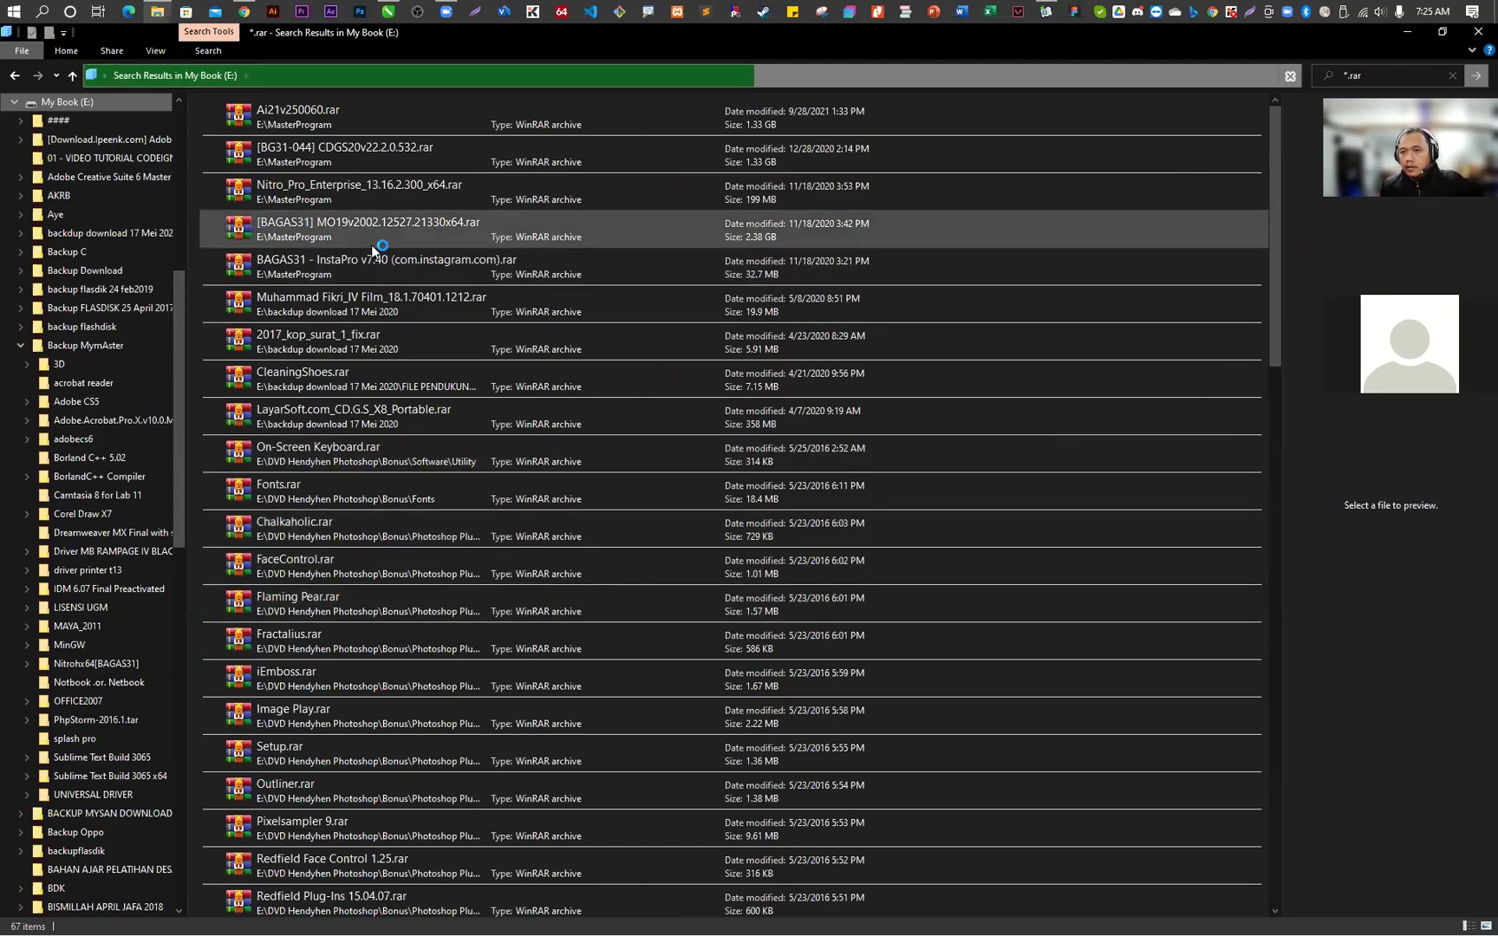
- Open the file location of [BG31-044] CDGS20v22.2.0.532.rar and enter its extracted CorelDRAW Graphics Suite 2020 folder
{"action": "left_click", "coordinate": [406, 149]}
{"action": "right_click", "coordinate": [406, 149]}
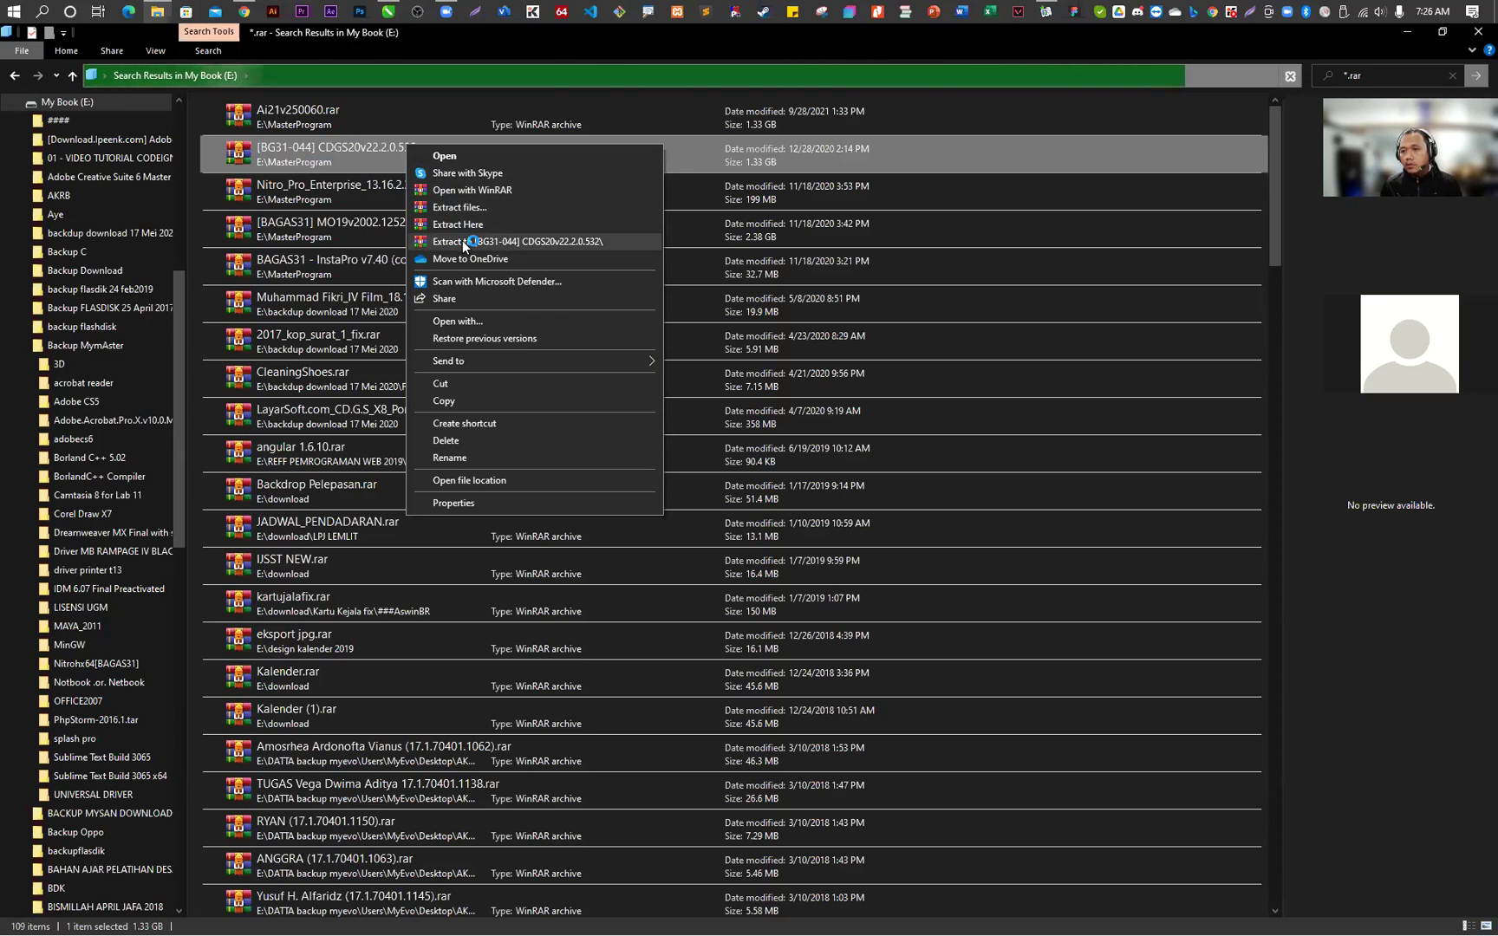
{"action": "left_click", "coordinate": [488, 479]}
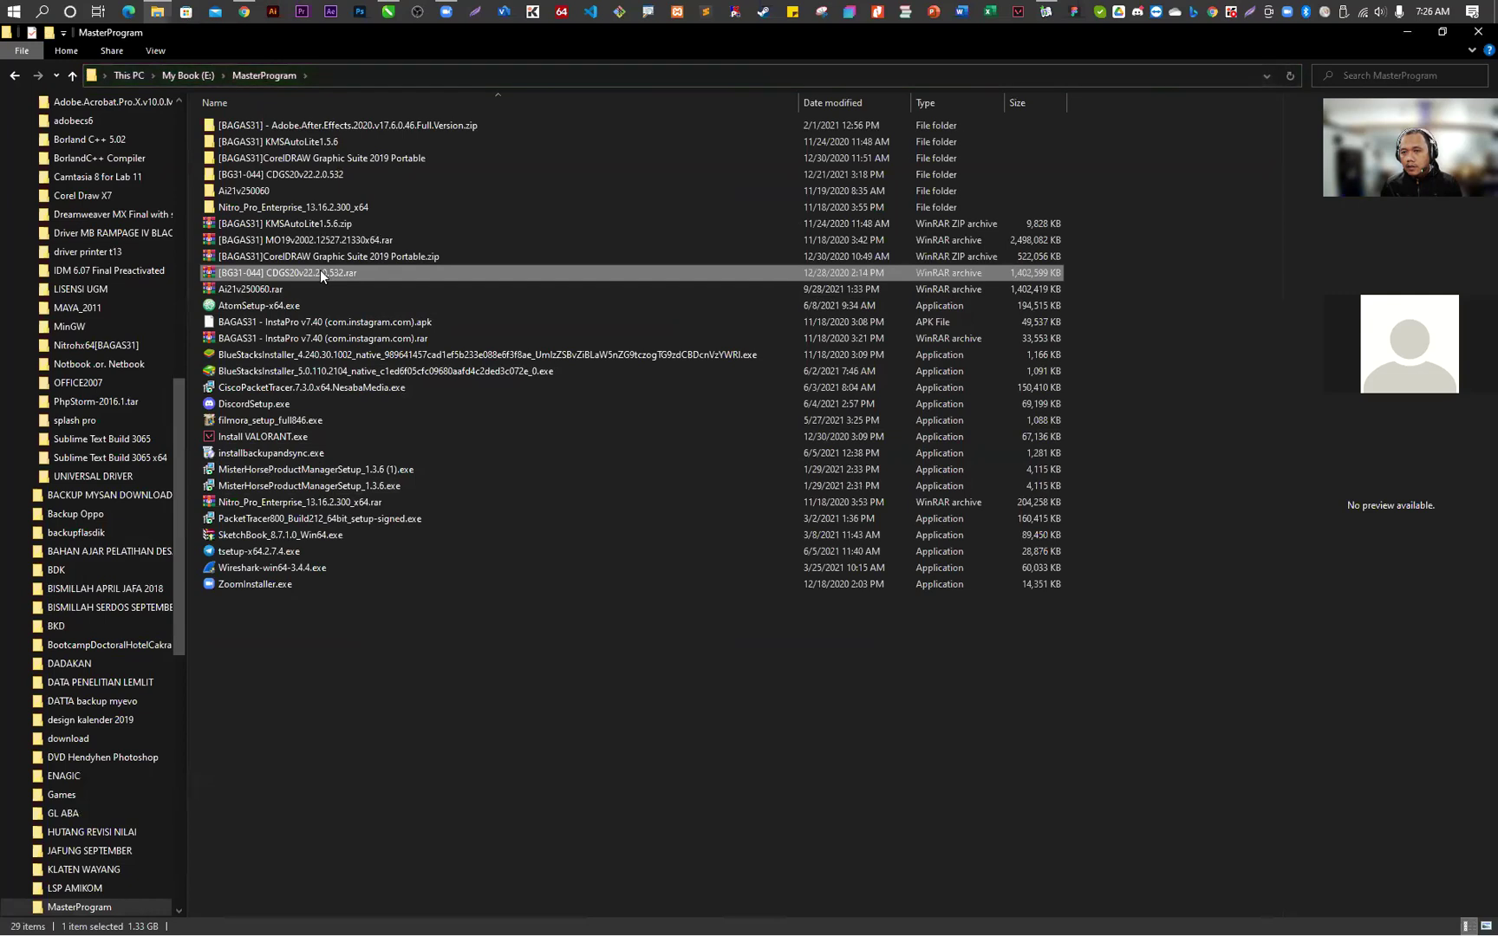
{"action": "double_click", "coordinate": [311, 174]}
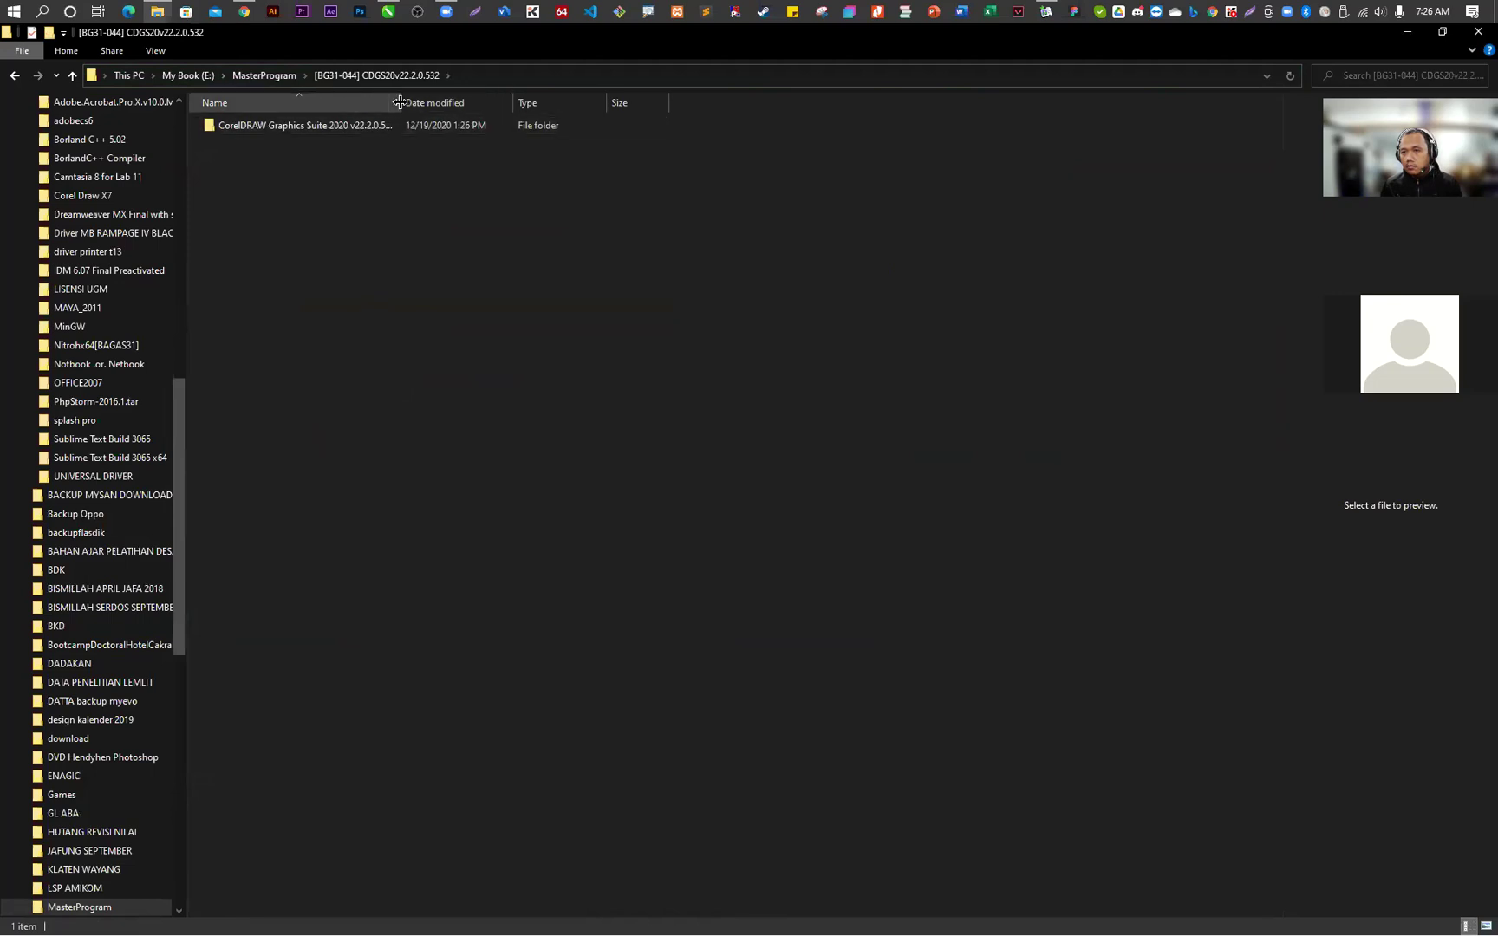
{"action": "double_click", "coordinate": [362, 127]}
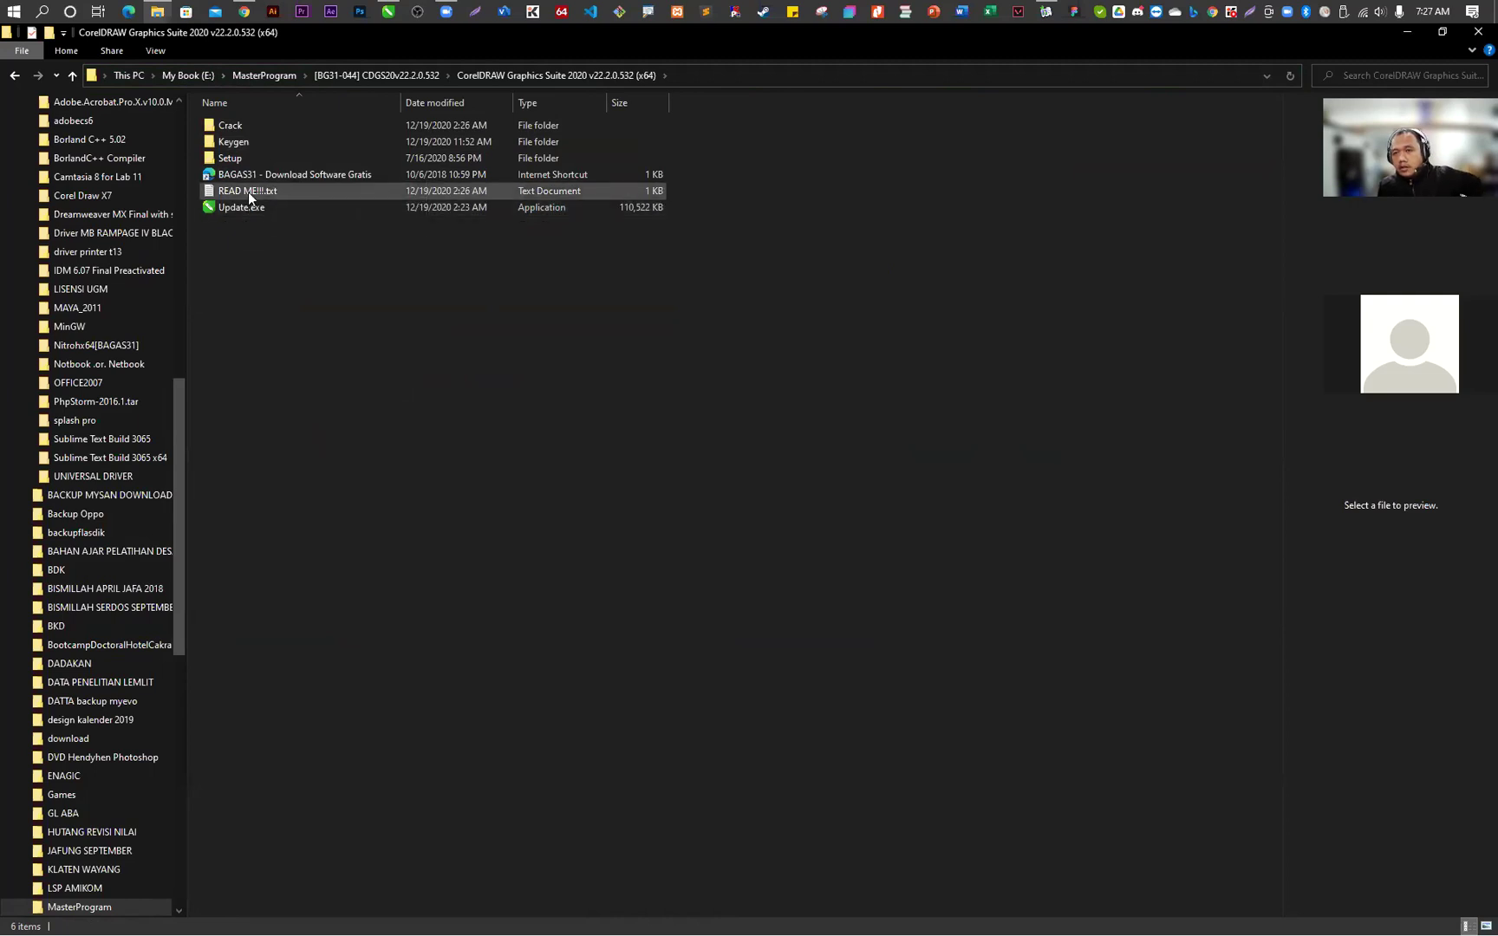
- Open READ ME!!!.txt, read its first three installation instructions, and restore the Notepad window to a smaller size
{"action": "double_click", "coordinate": [248, 192]}
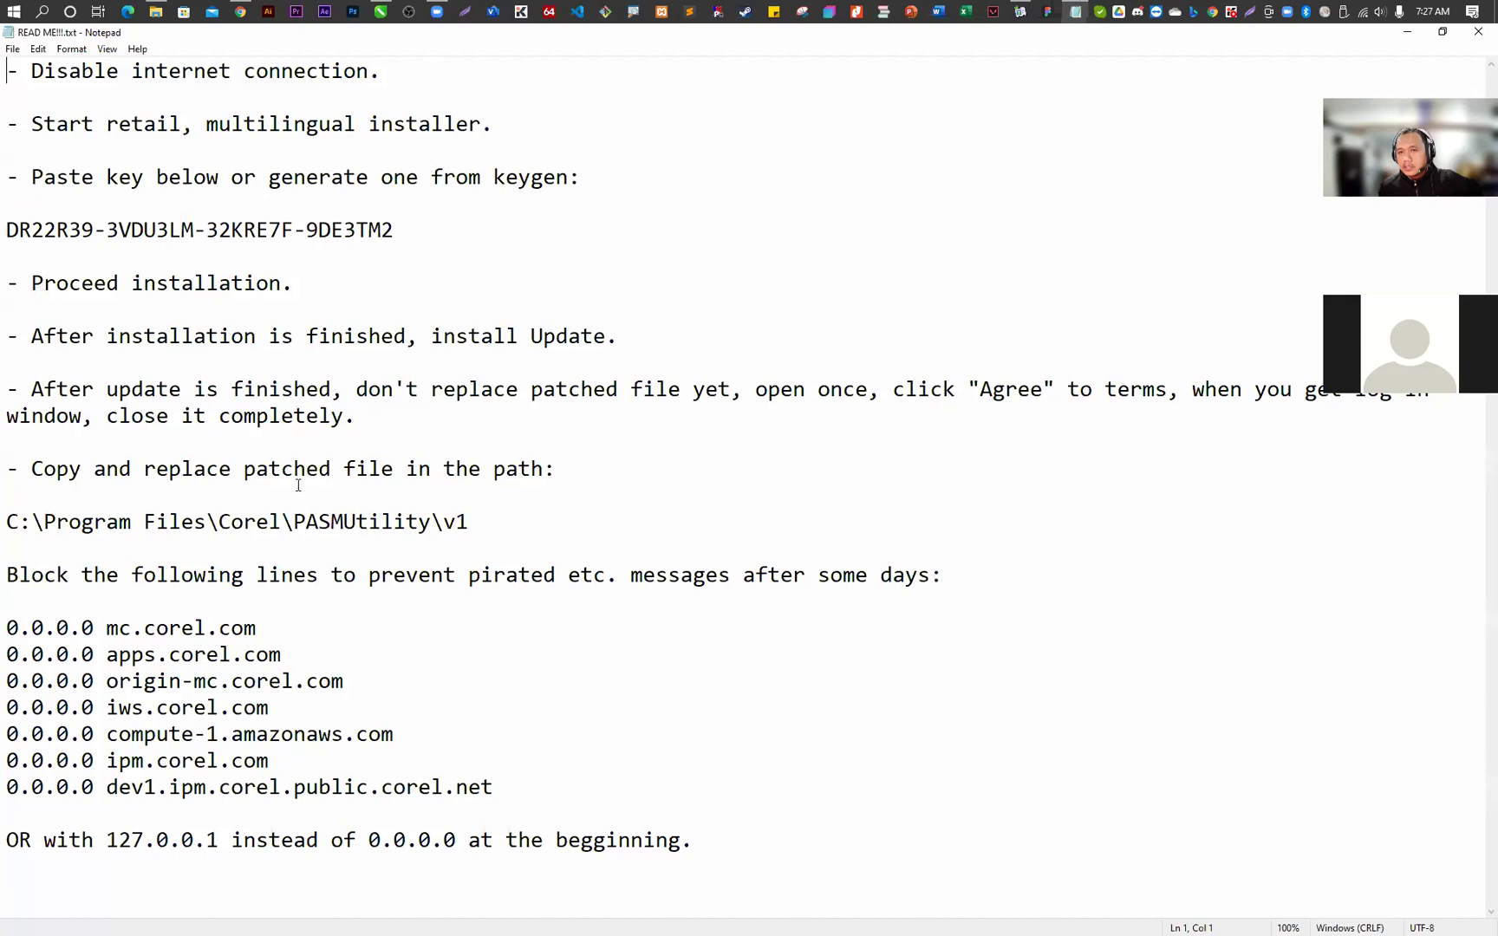
{"action": "left_click_drag", "start_coordinate": [33, 71], "coordinate": [376, 79]}
{"action": "left_click_drag", "start_coordinate": [45, 128], "coordinate": [474, 129]}
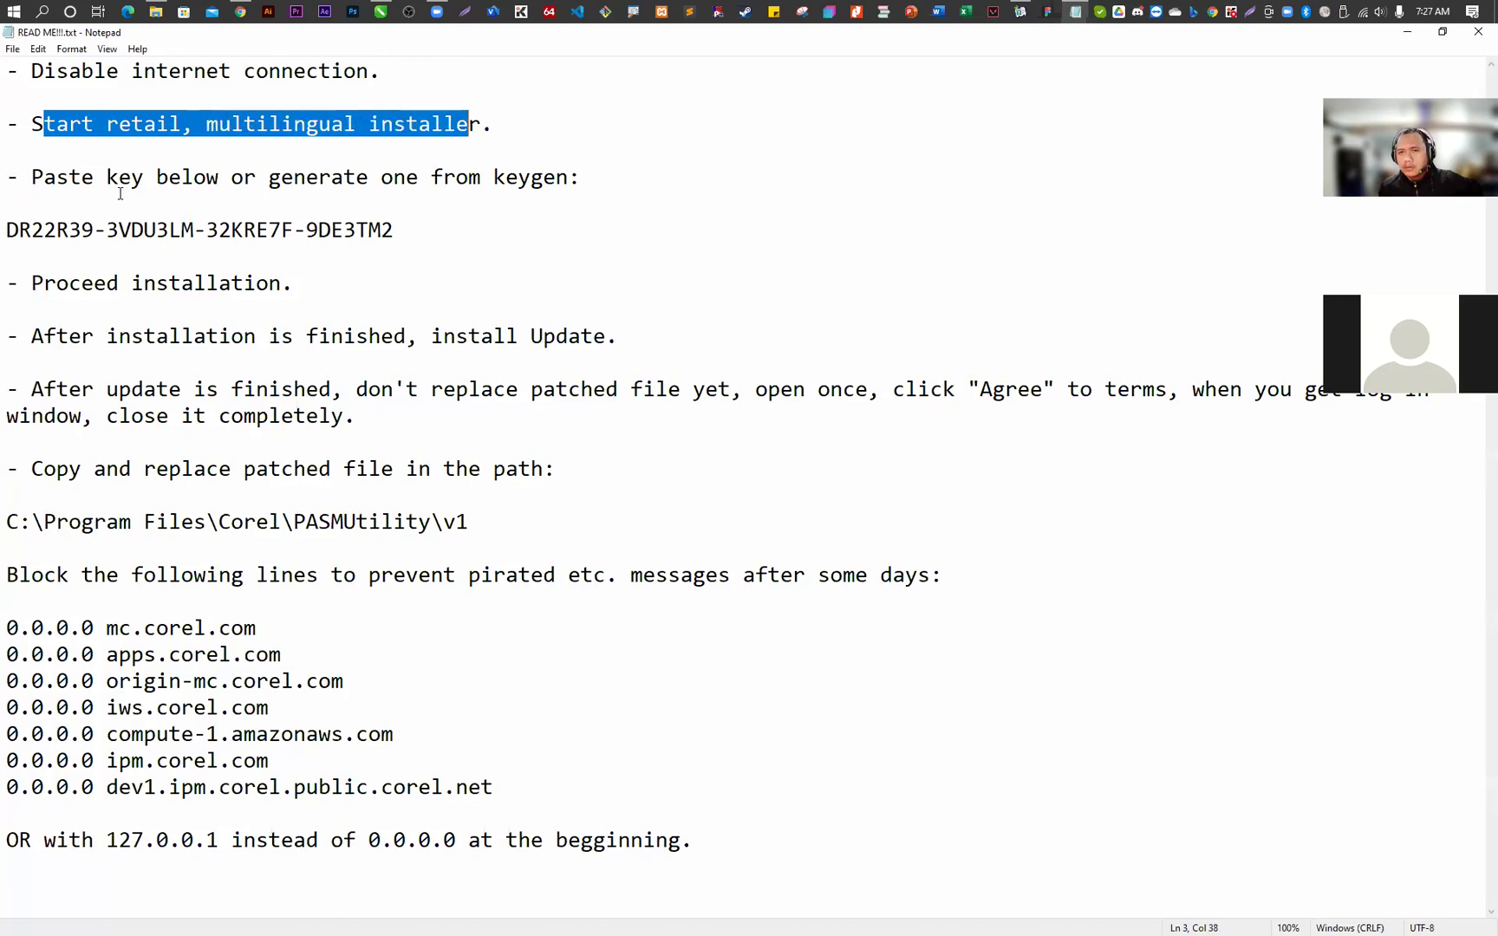
{"action": "left_click_drag", "start_coordinate": [45, 184], "coordinate": [474, 191]}
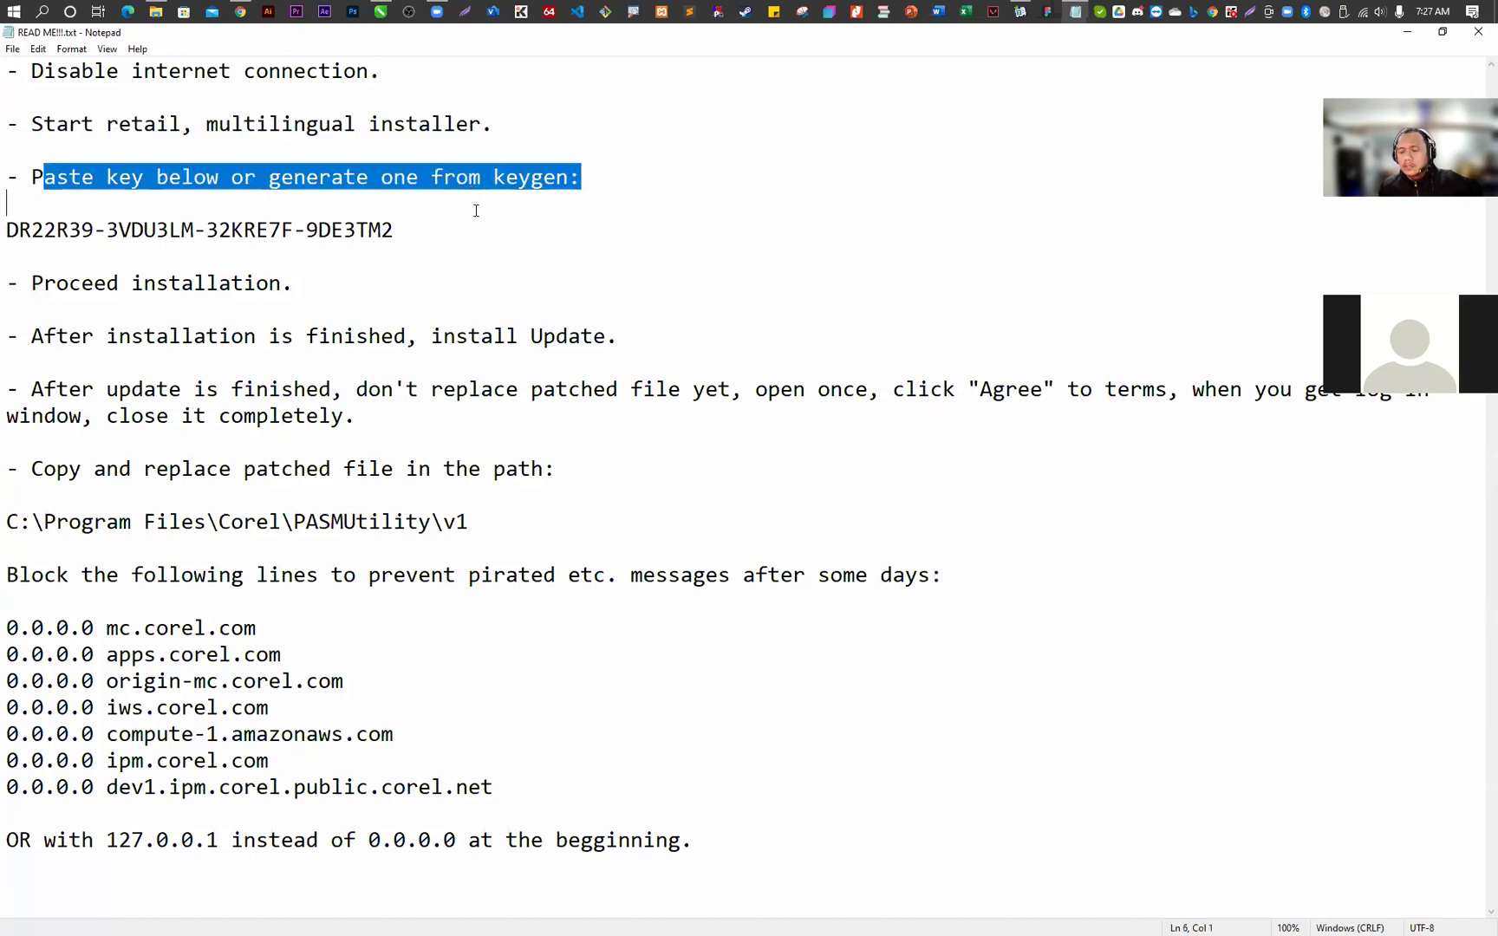
{"action": "double_click", "coordinate": [988, 34]}
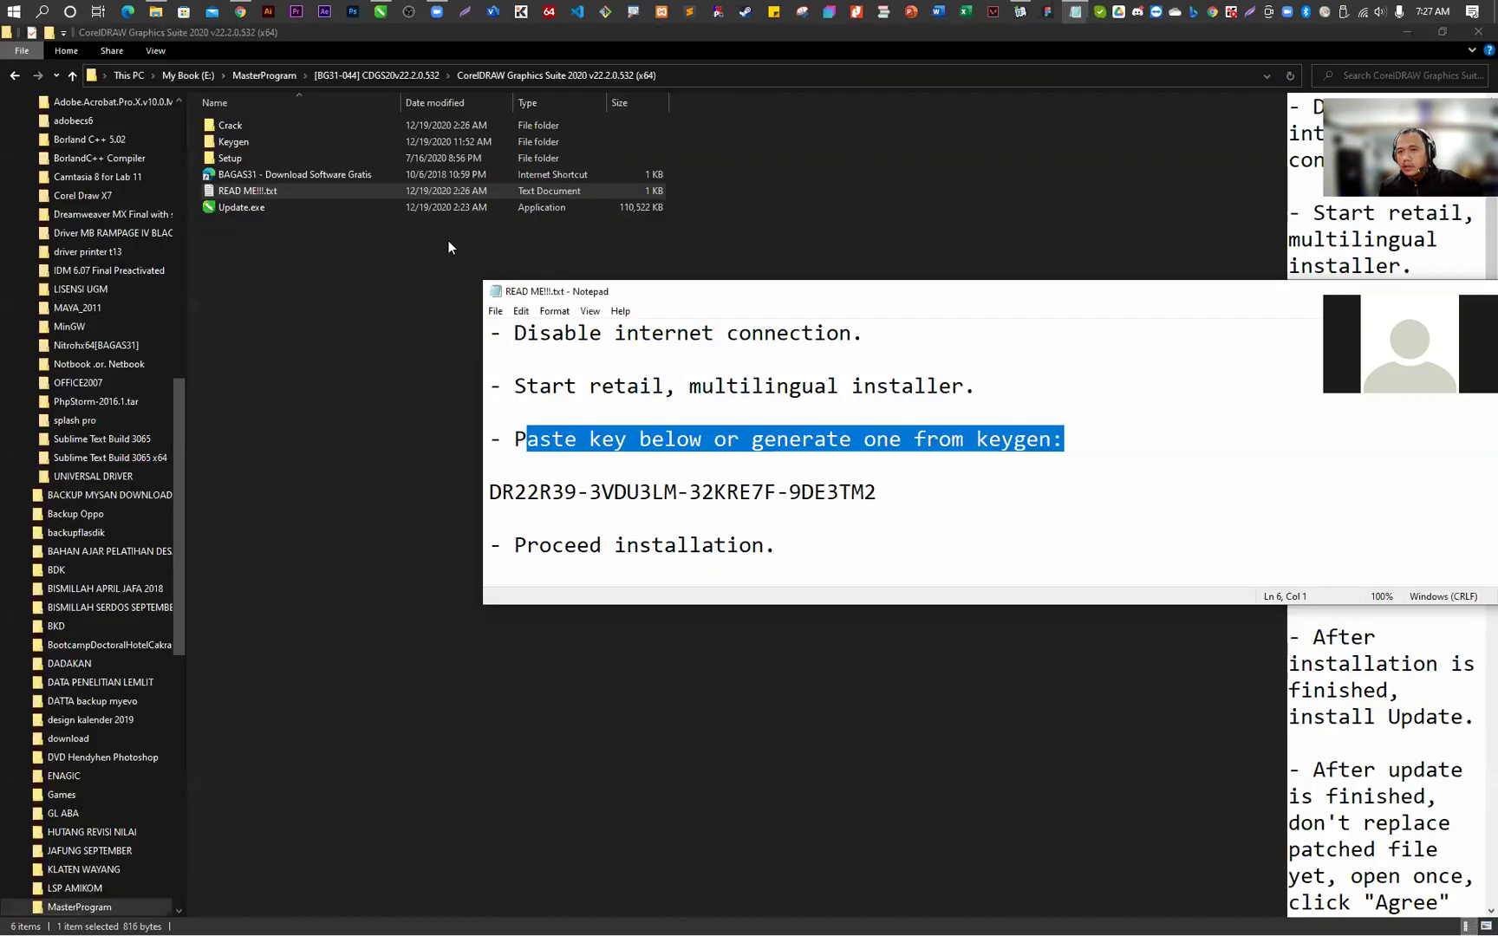
- Run Keygen.exe from the Keygen folder, select CorelDRAW Graphics Suite 2020 as the product and copy the serial number
{"action": "double_click", "coordinate": [243, 141]}
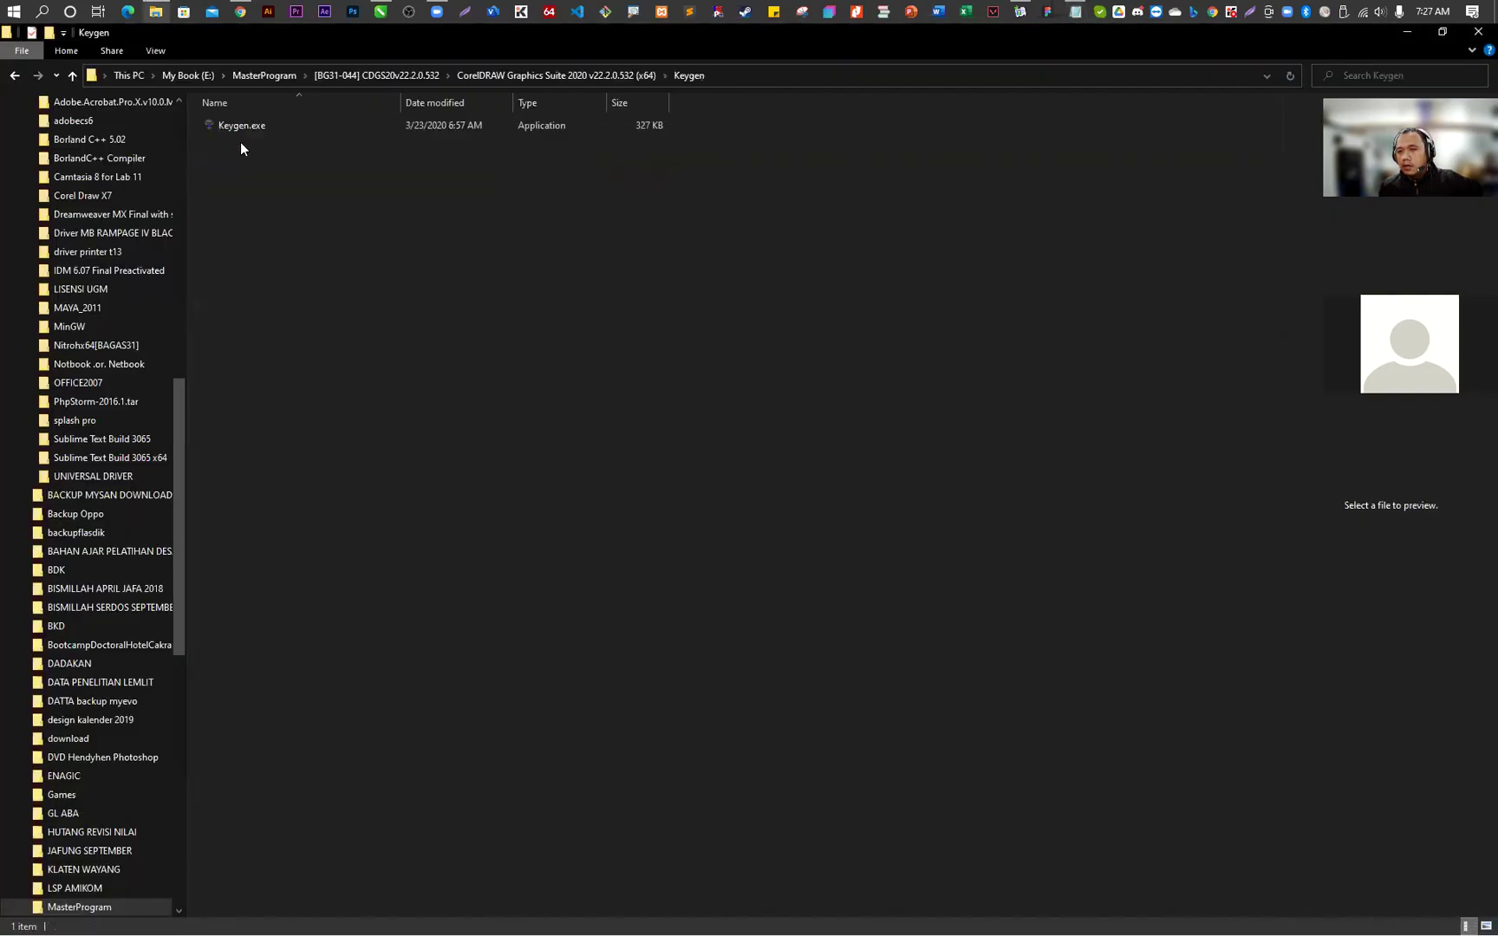
{"action": "left_click", "coordinate": [242, 126]}
{"action": "left_click", "coordinate": [300, 157]}
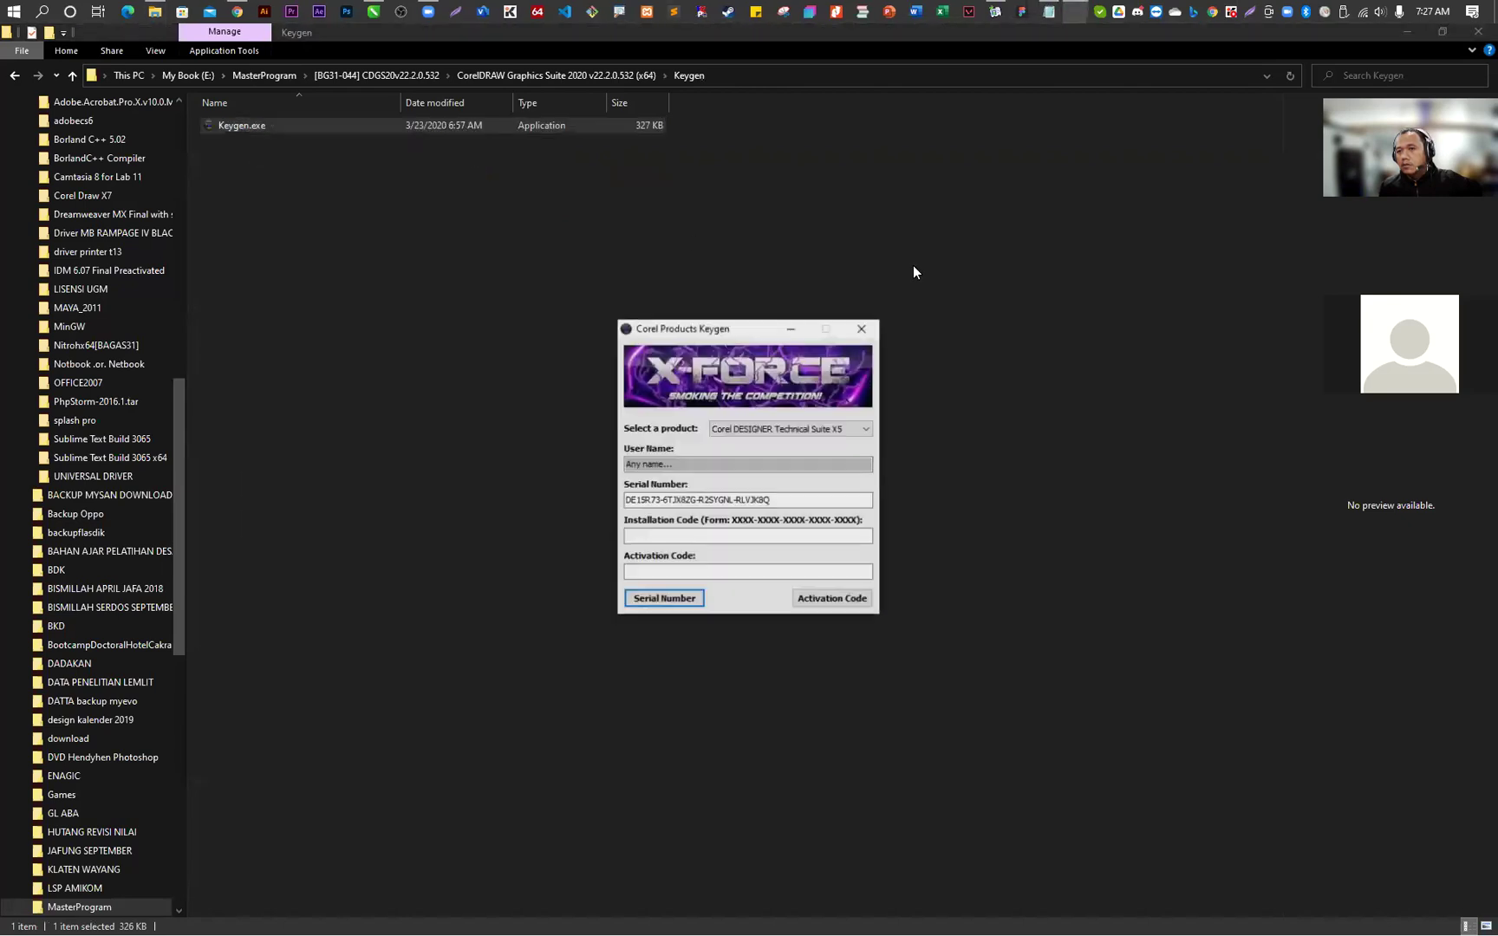
{"action": "left_click", "coordinate": [817, 429]}
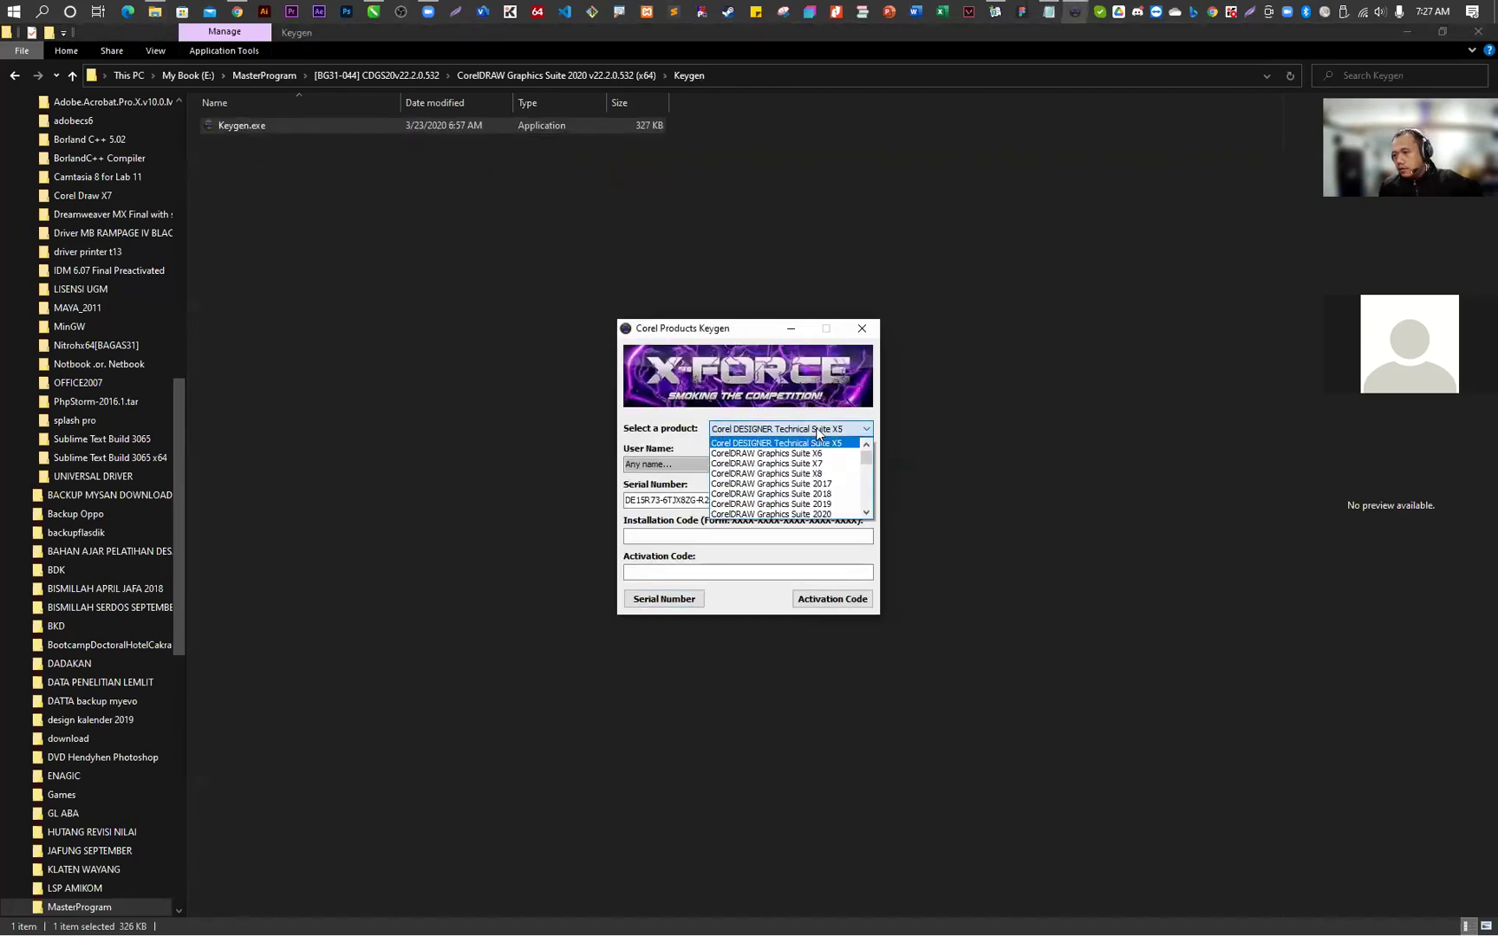
{"action": "left_click", "coordinate": [812, 514]}
{"action": "left_click_drag", "start_coordinate": [779, 499], "coordinate": [616, 487]}
{"action": "right_click", "coordinate": [663, 500]}
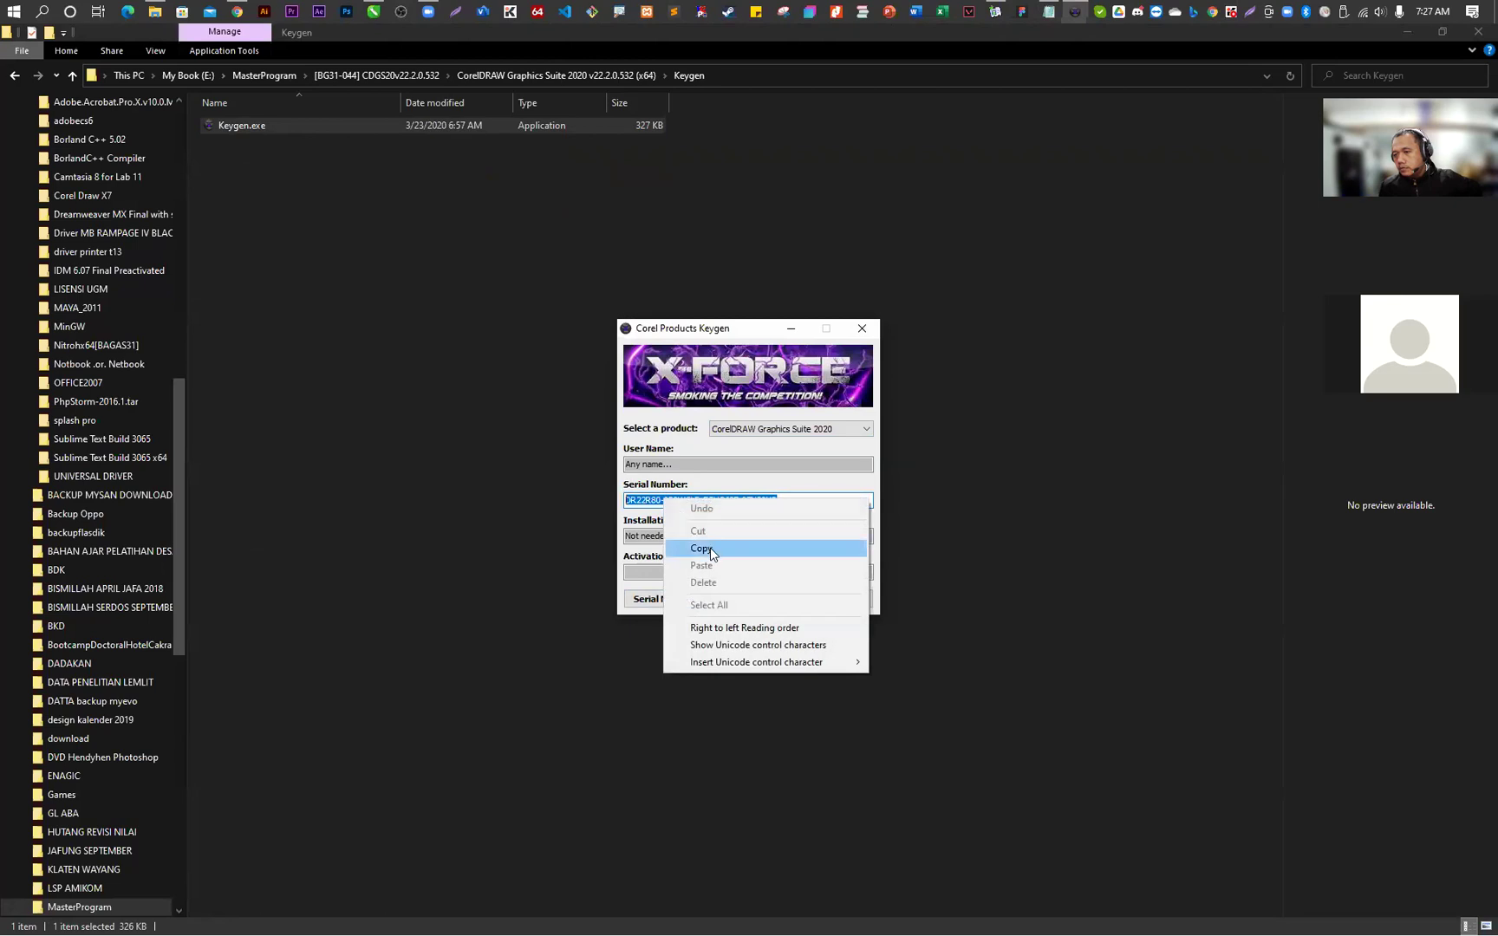
{"action": "left_click", "coordinate": [698, 548]}
- Try to run Setup.exe from the Setup folder as the CorelDRAW installer, and exit the setup
{"action": "left_click", "coordinate": [14, 75]}
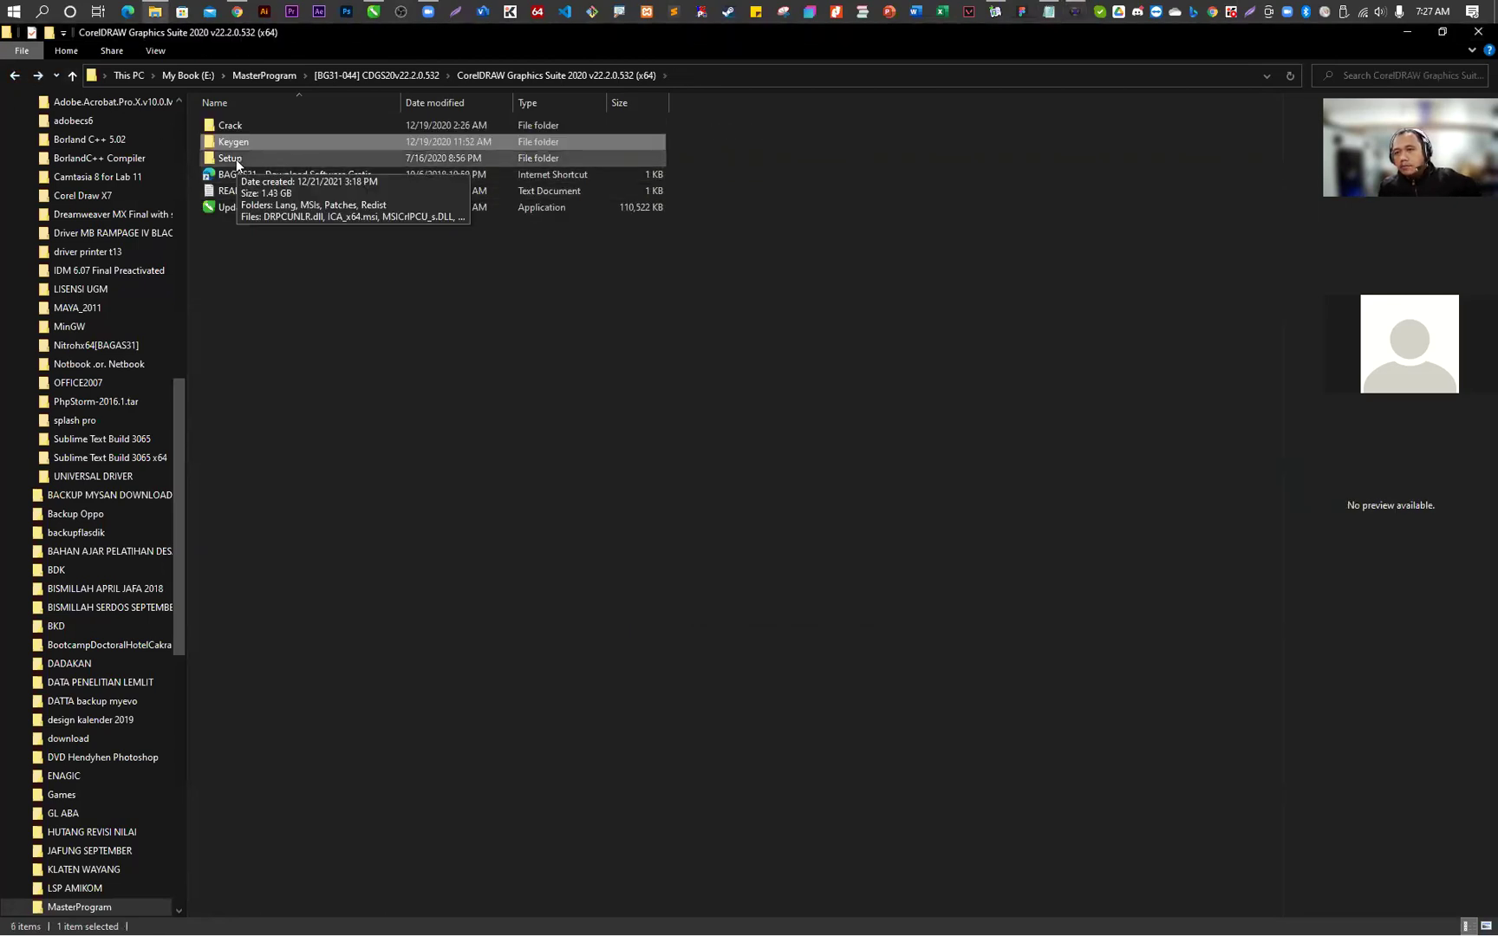
{"action": "double_click", "coordinate": [236, 161]}
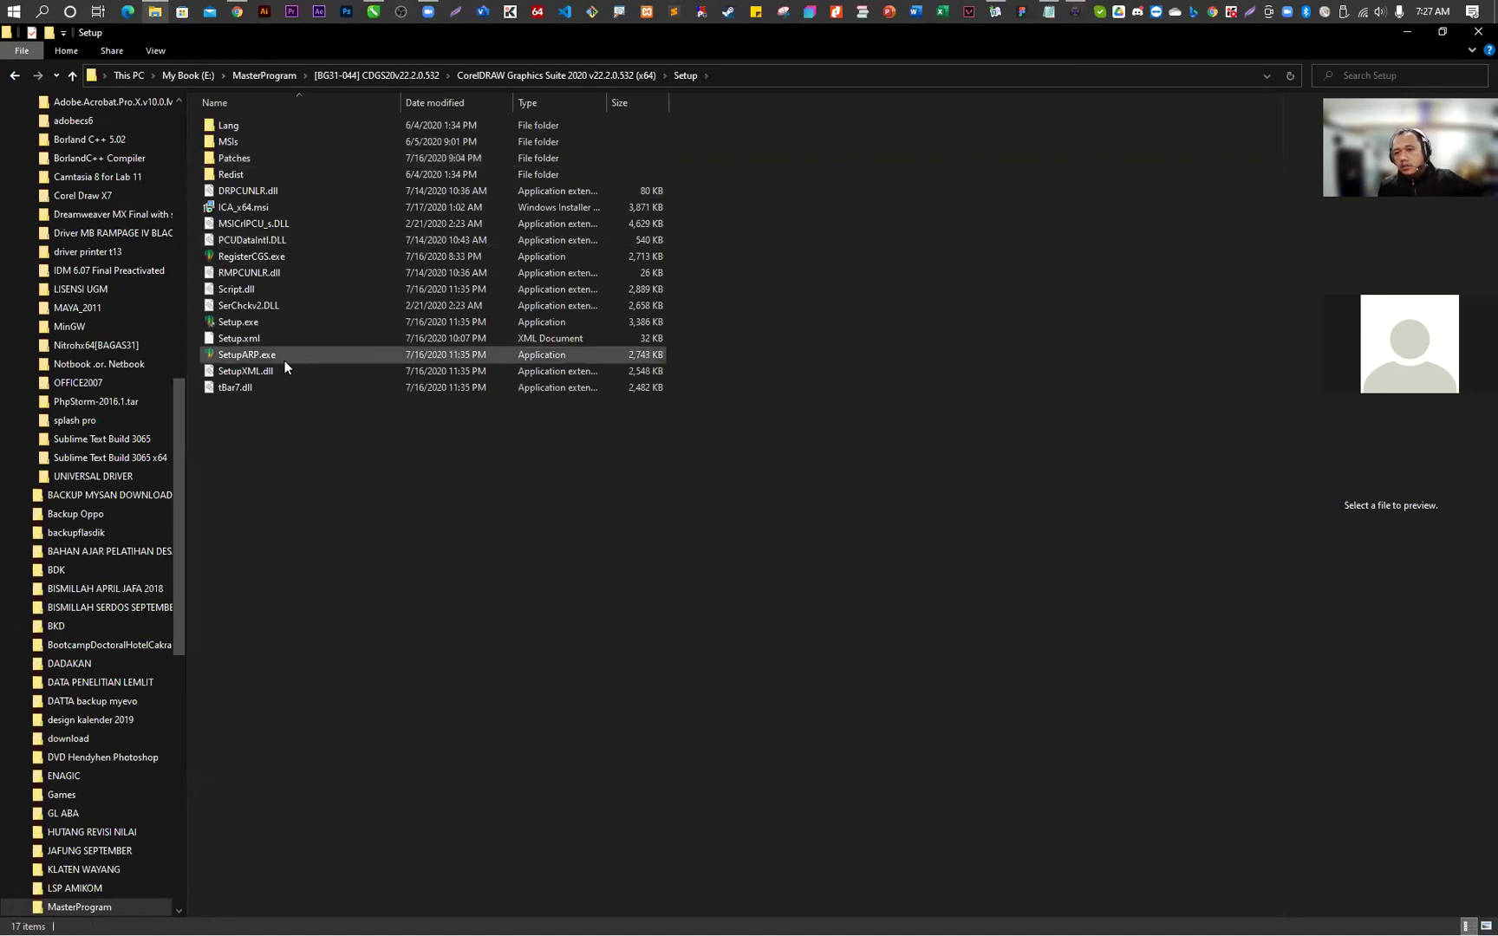
{"action": "right_click", "coordinate": [245, 324]}
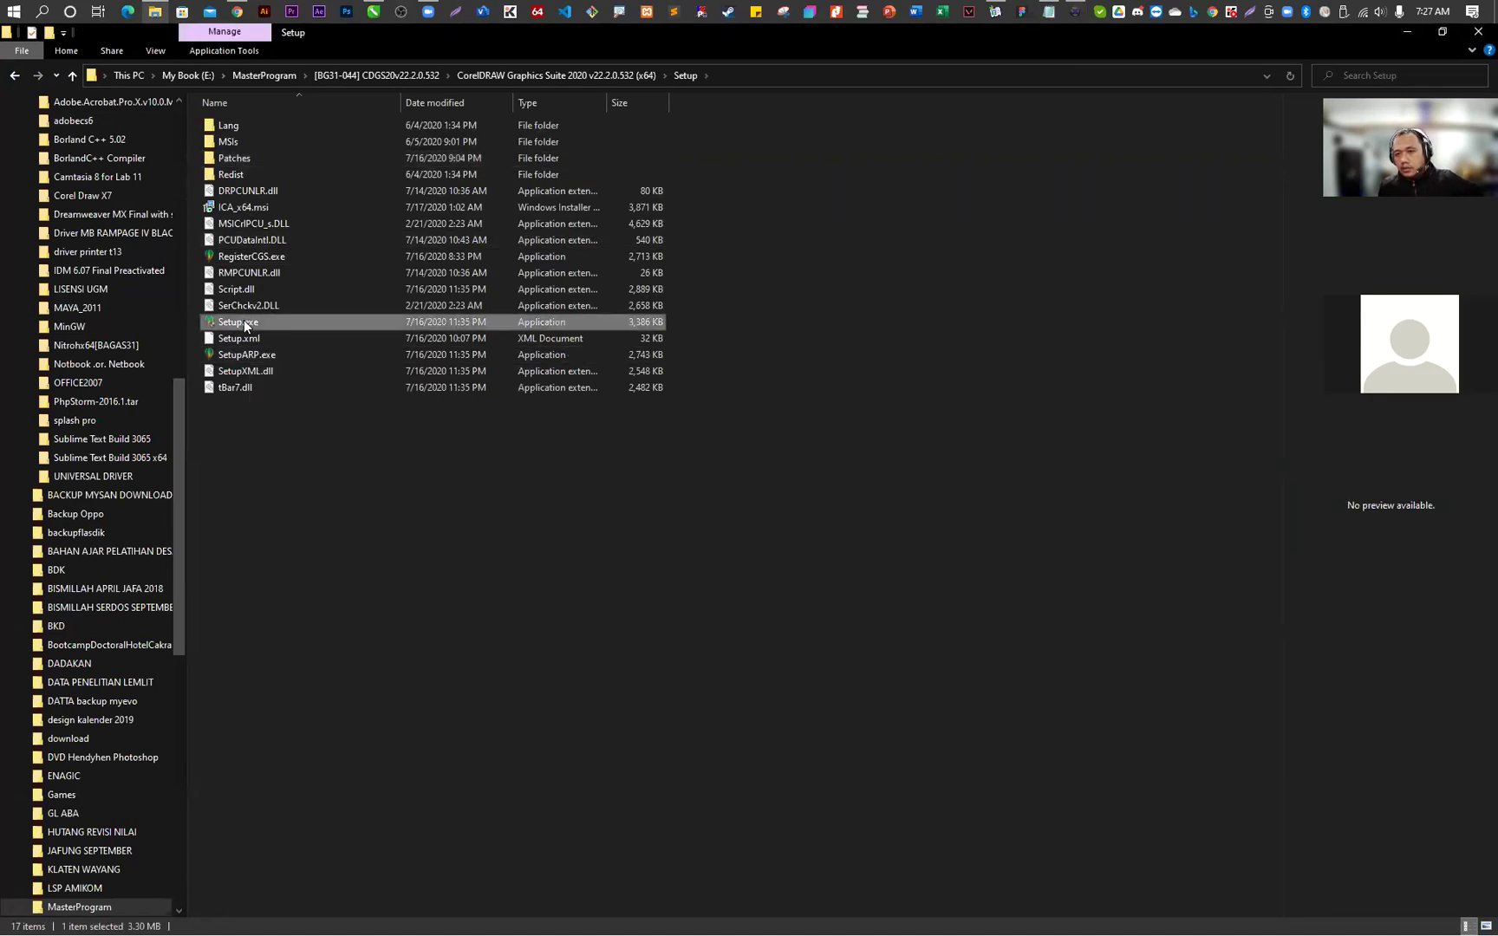
{"action": "left_click", "coordinate": [352, 351]}
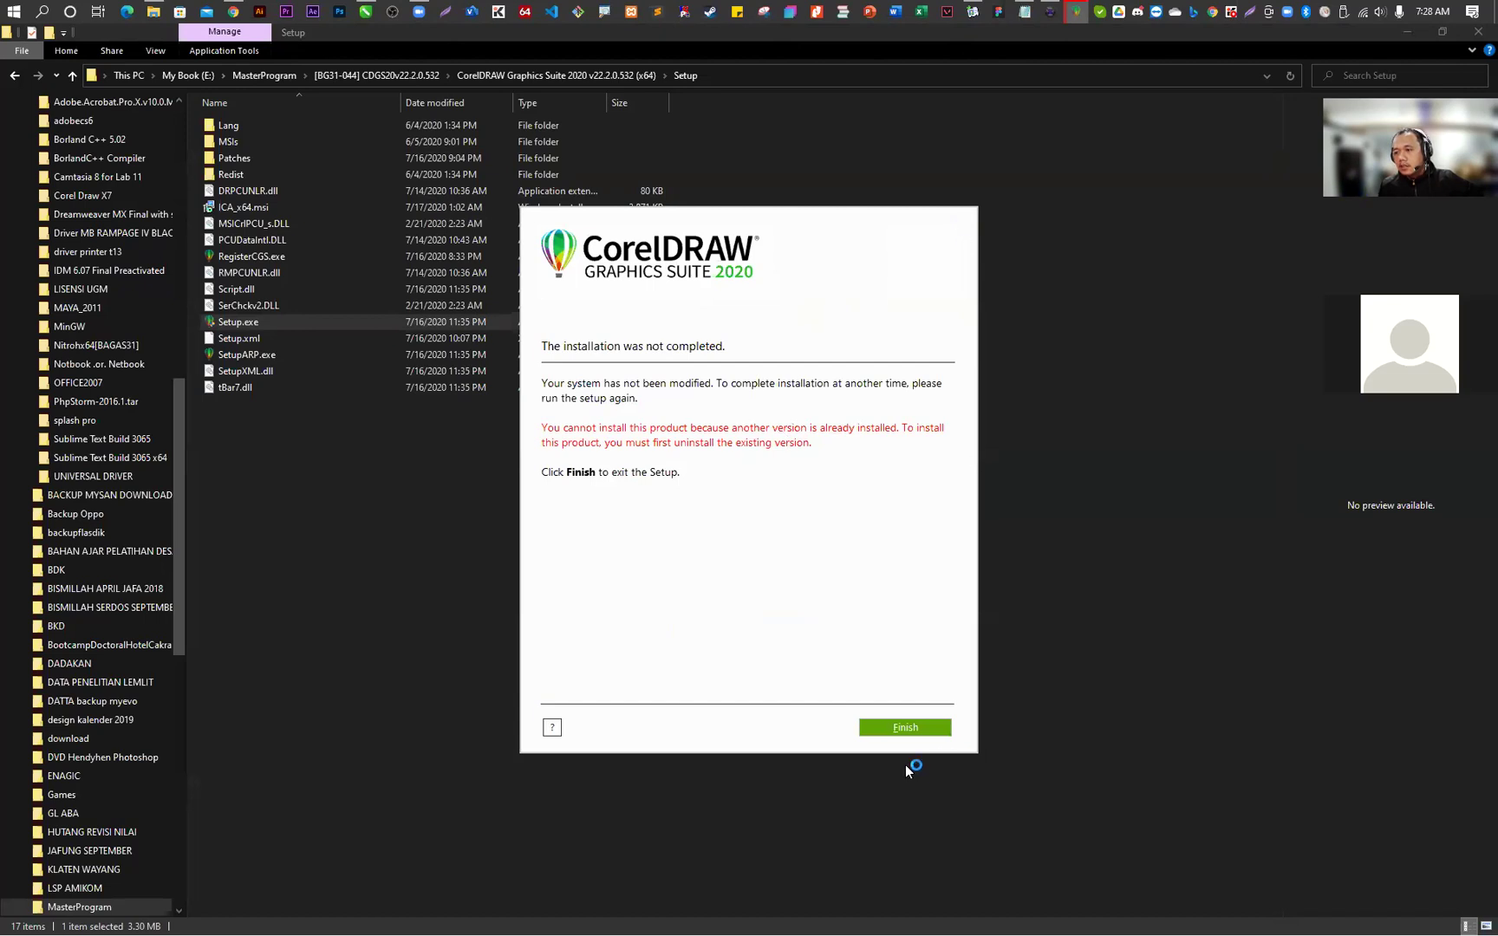
{"action": "left_click", "coordinate": [912, 728]}
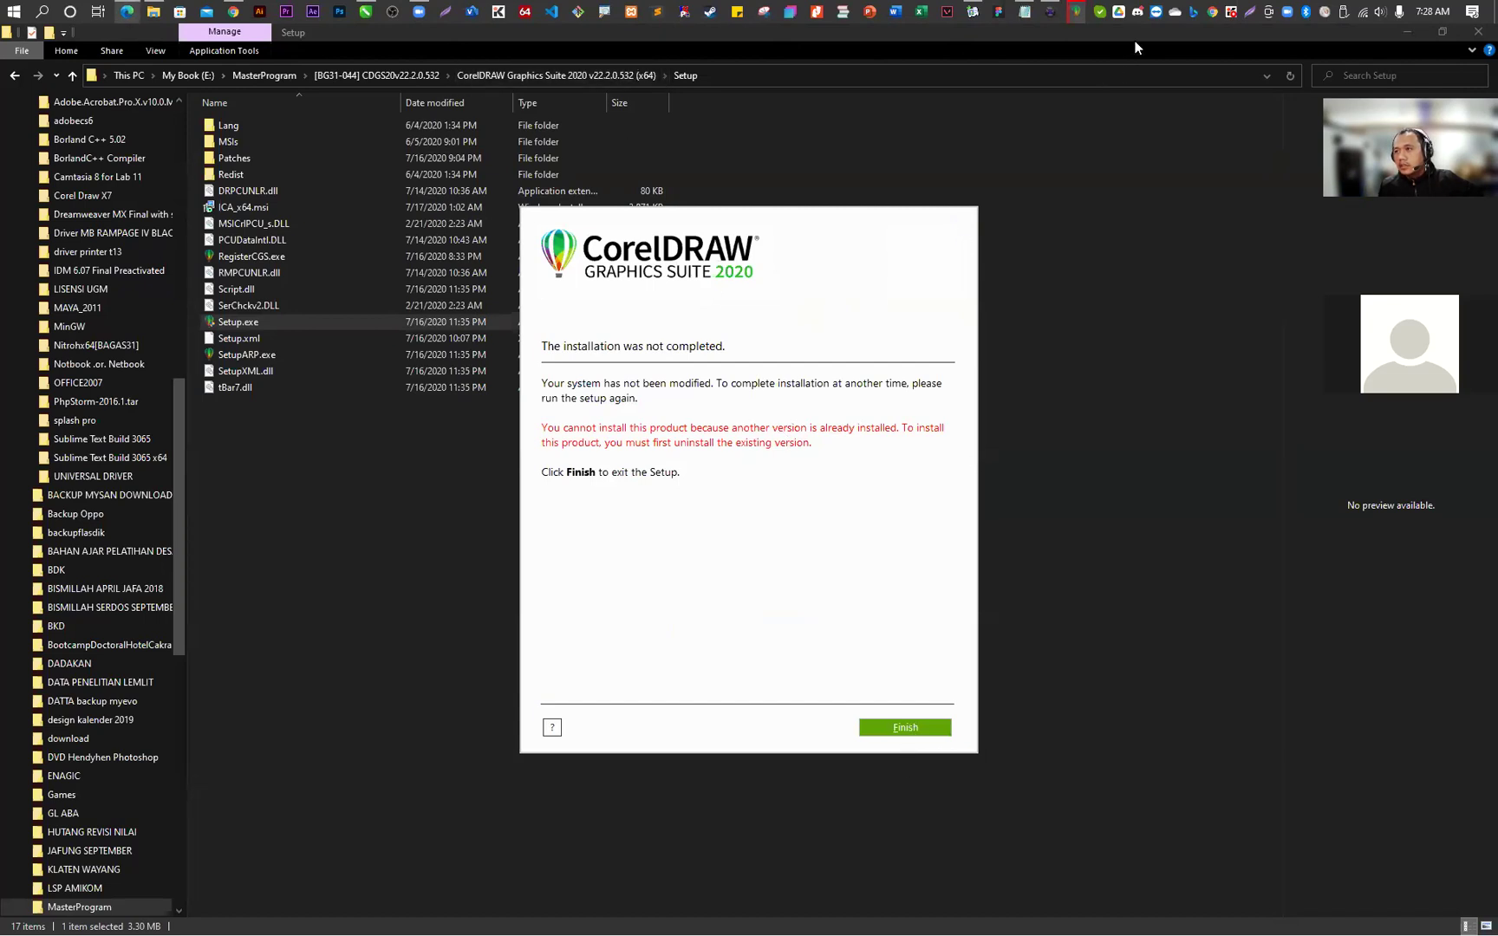
- Review the key and Update instructions in READ ME!!!.txt, and return to the CorelDRAW Graphics Suite 2020 folder
{"action": "left_click", "coordinate": [1049, 10]}
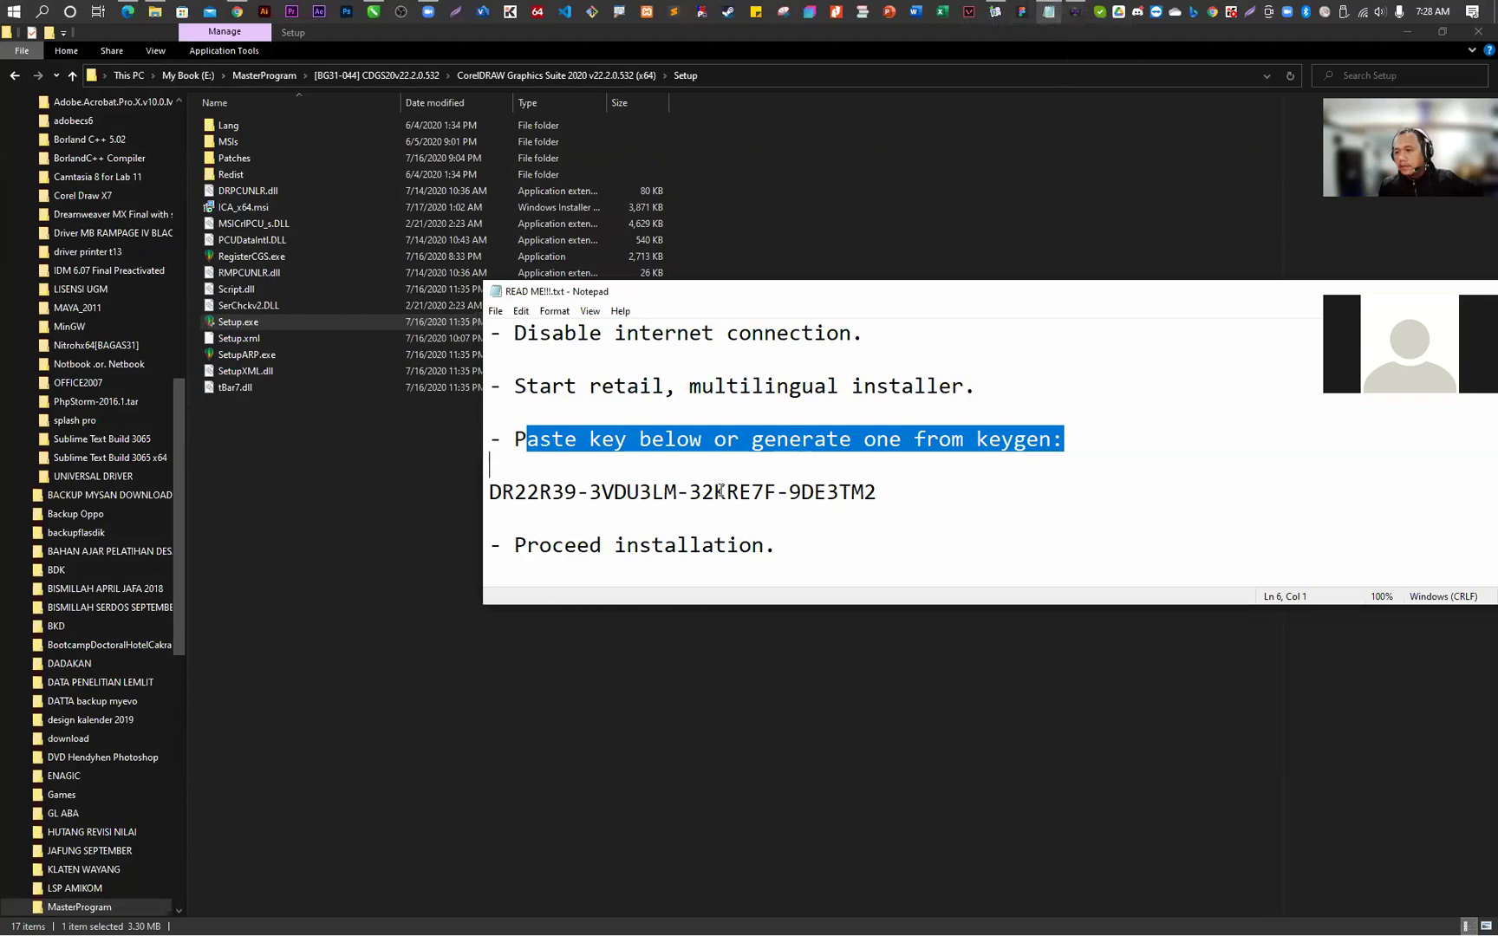
{"action": "scroll", "coordinate": [697, 453], "scroll_direction": "down", "scroll_amount": 1}
{"action": "left_click_drag", "start_coordinate": [877, 413], "coordinate": [490, 403]}
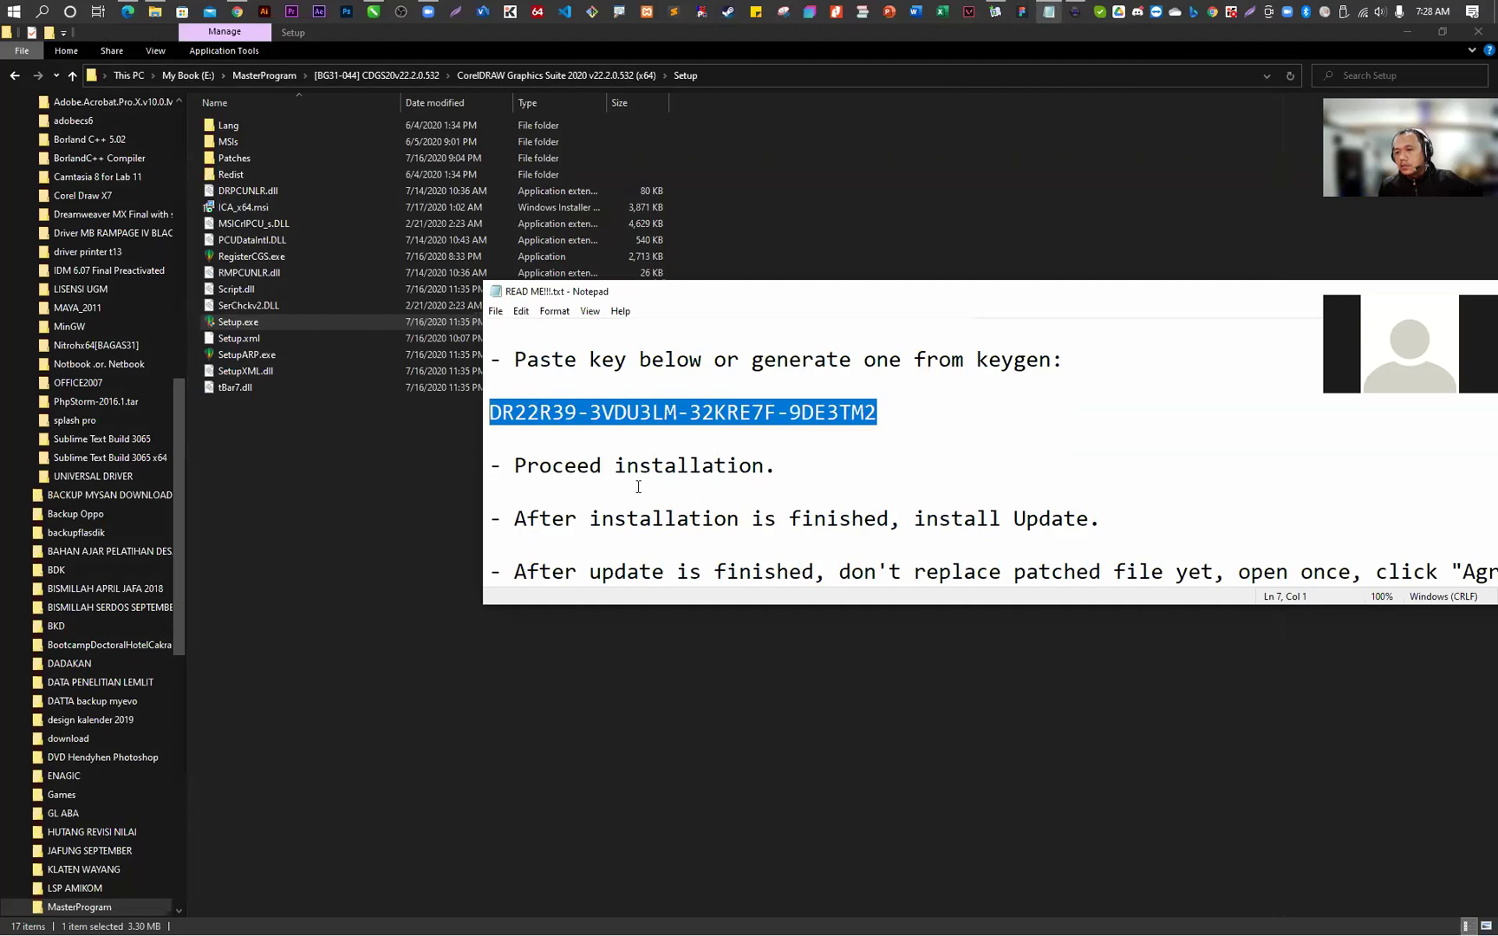
{"action": "scroll", "coordinate": [639, 487], "scroll_direction": "down", "scroll_amount": 1}
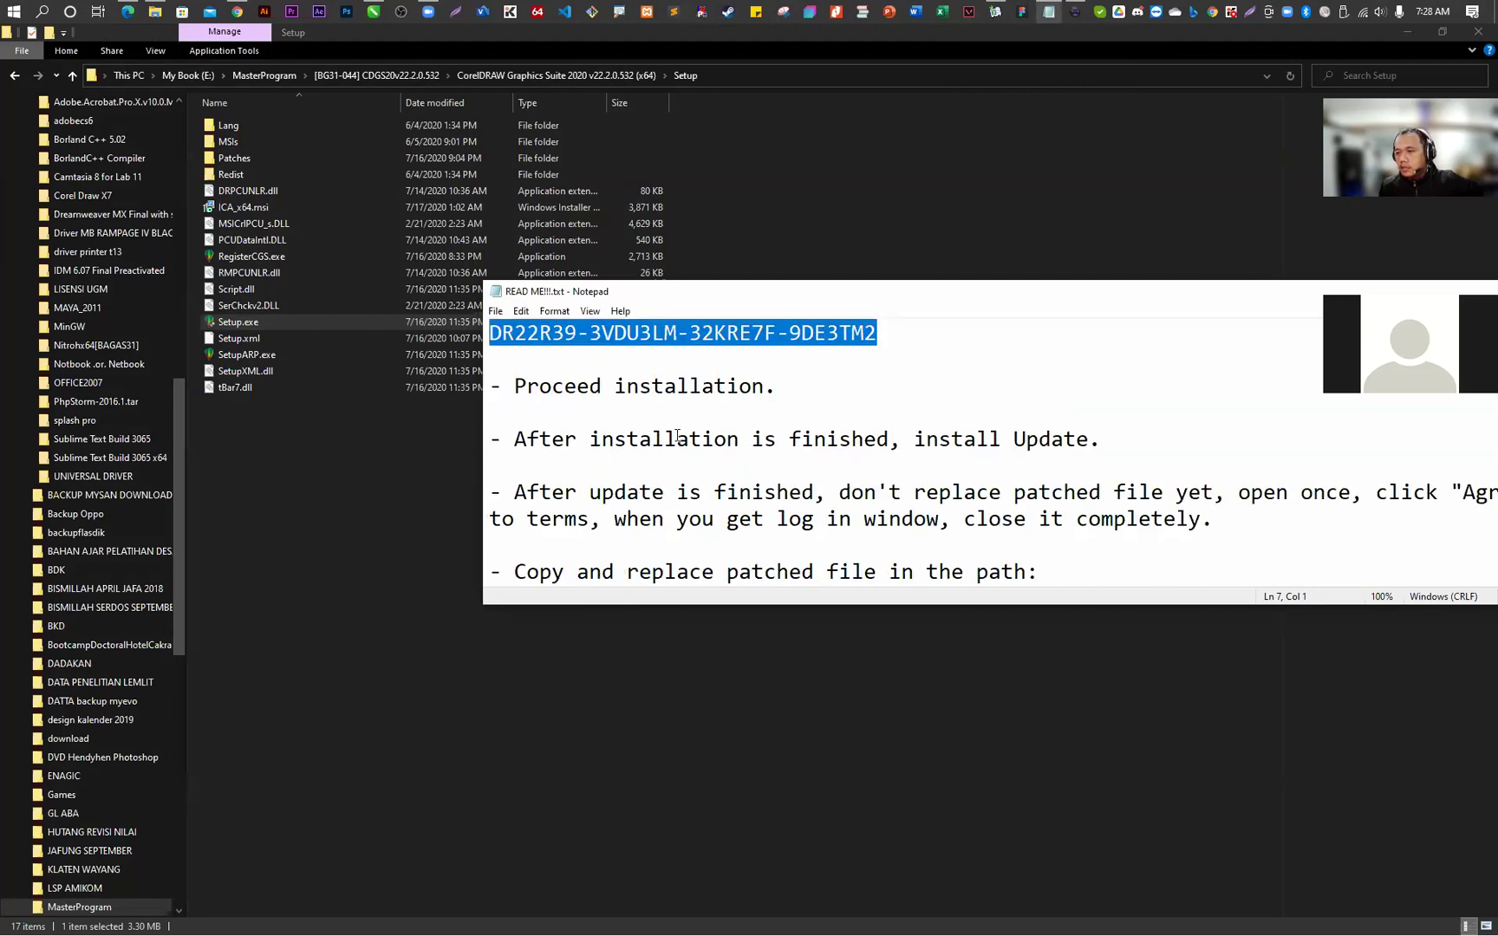
{"action": "scroll", "coordinate": [677, 436], "scroll_direction": "down", "scroll_amount": 1}
{"action": "scroll", "coordinate": [795, 373], "scroll_direction": "up", "scroll_amount": 1}
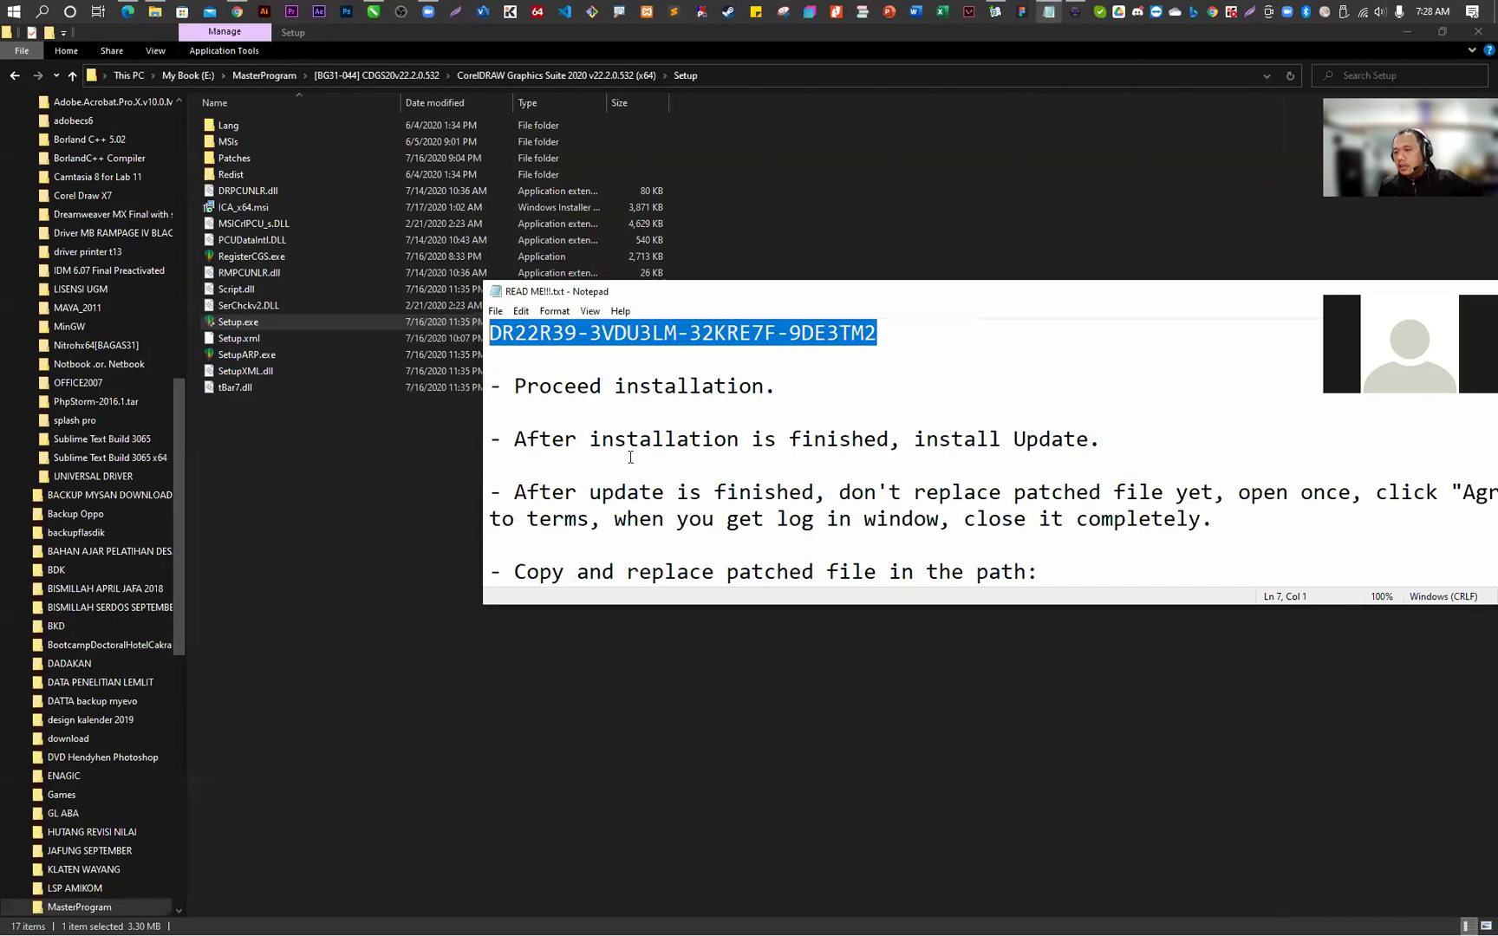
{"action": "left_click_drag", "start_coordinate": [515, 439], "coordinate": [1089, 439]}
{"action": "left_click", "coordinate": [15, 77]}
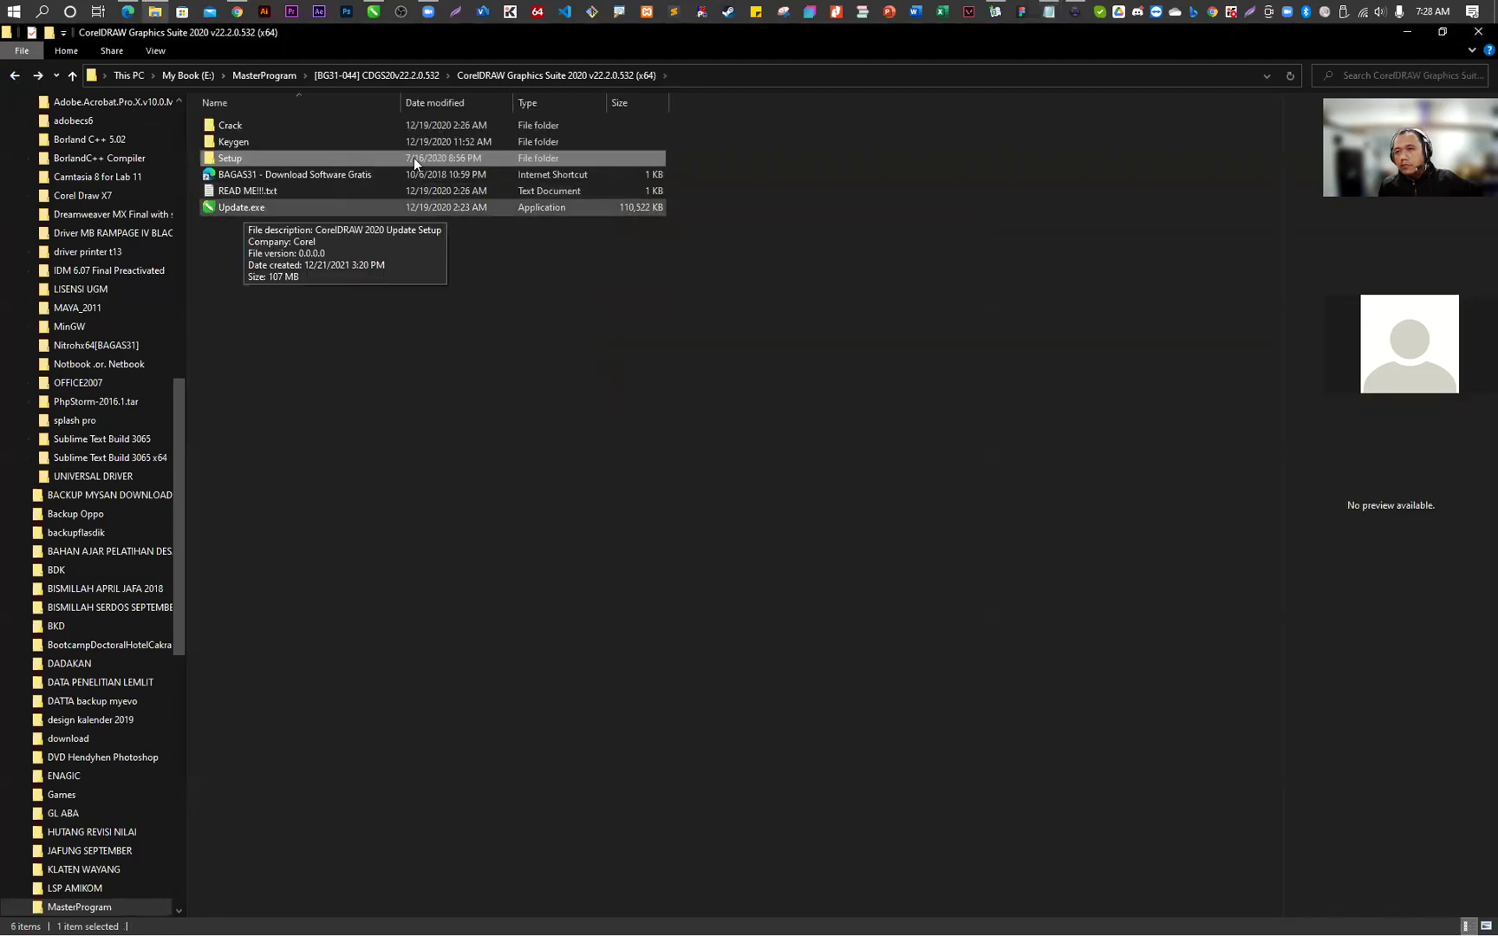
- Highlight the patched file's destination path, C:\Program Files\Corel\PASMUtility\v1, in READ ME!!!.txt
{"action": "left_click", "coordinate": [1050, 10]}
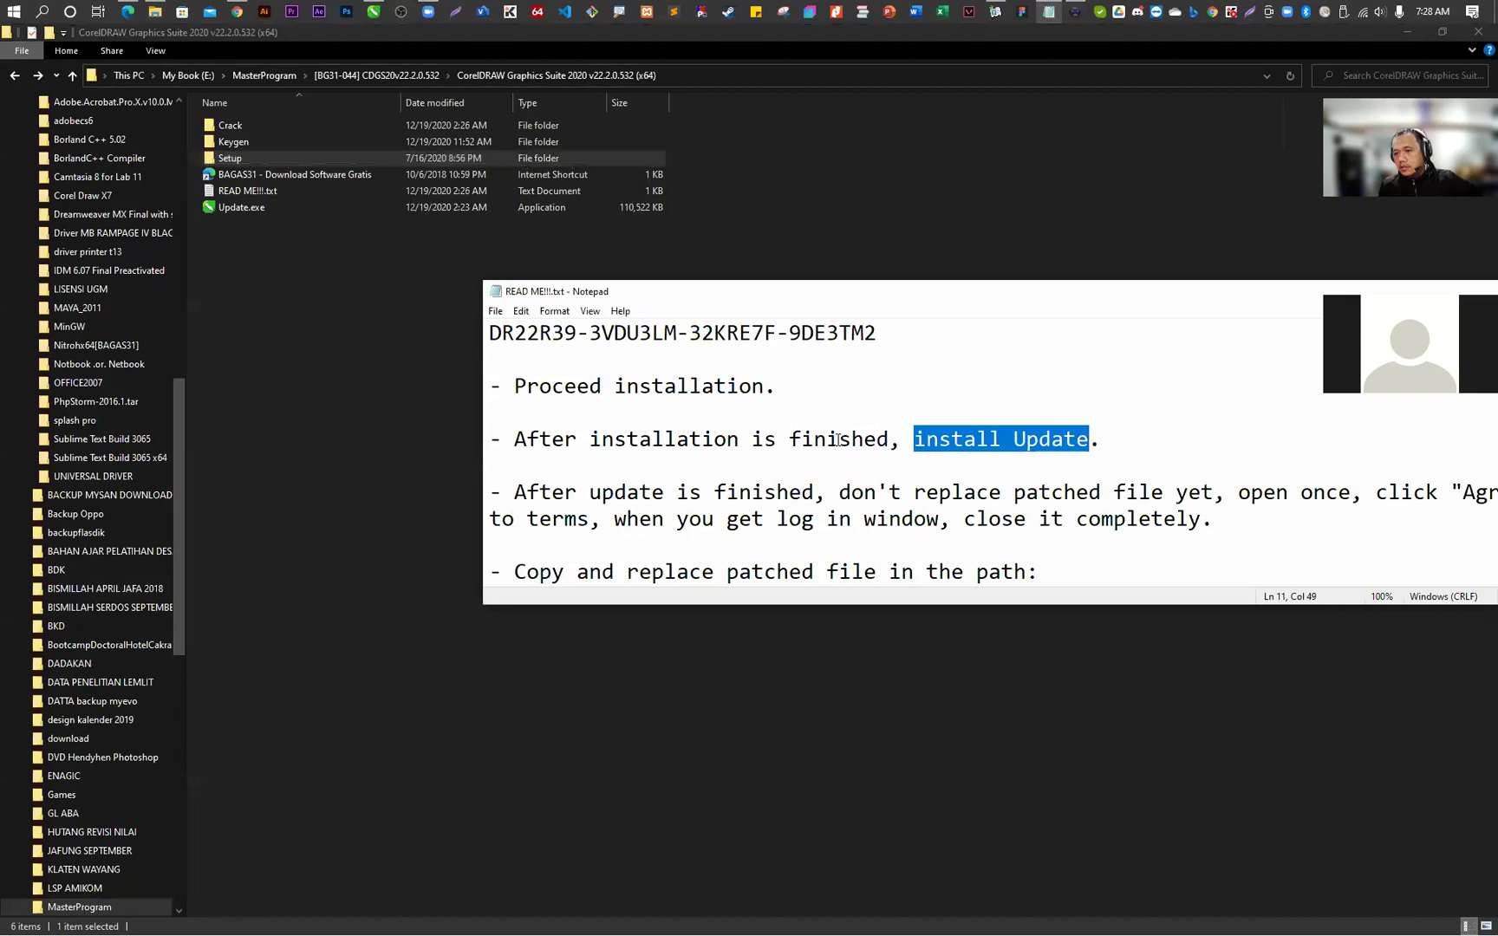
{"action": "scroll", "coordinate": [838, 439], "scroll_direction": "down", "scroll_amount": 1}
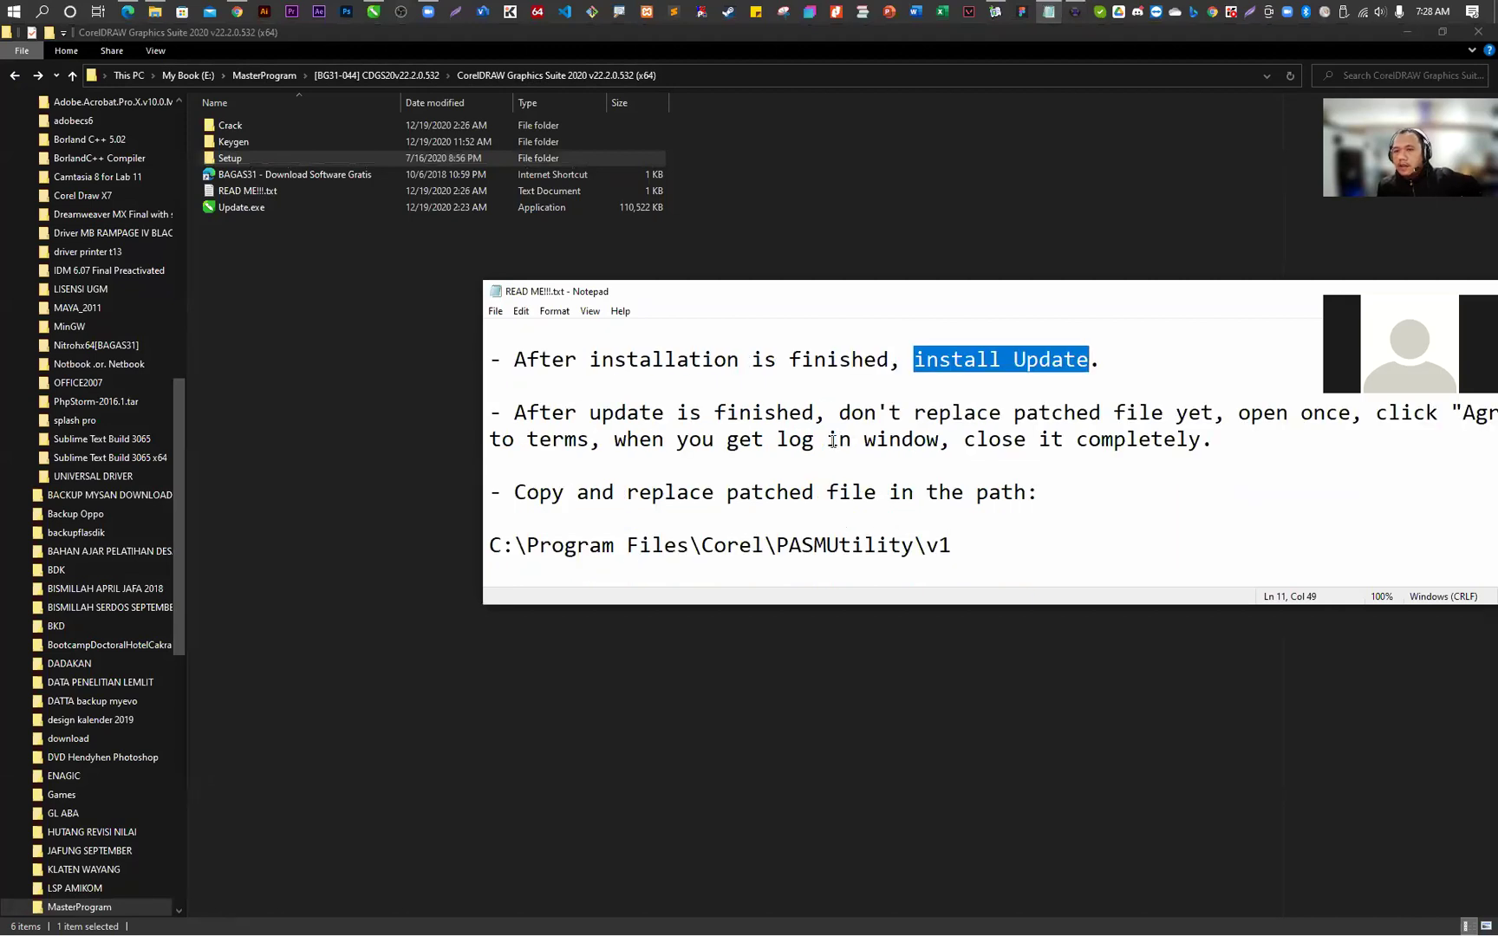
{"action": "scroll", "coordinate": [824, 448], "scroll_direction": "down", "scroll_amount": 1}
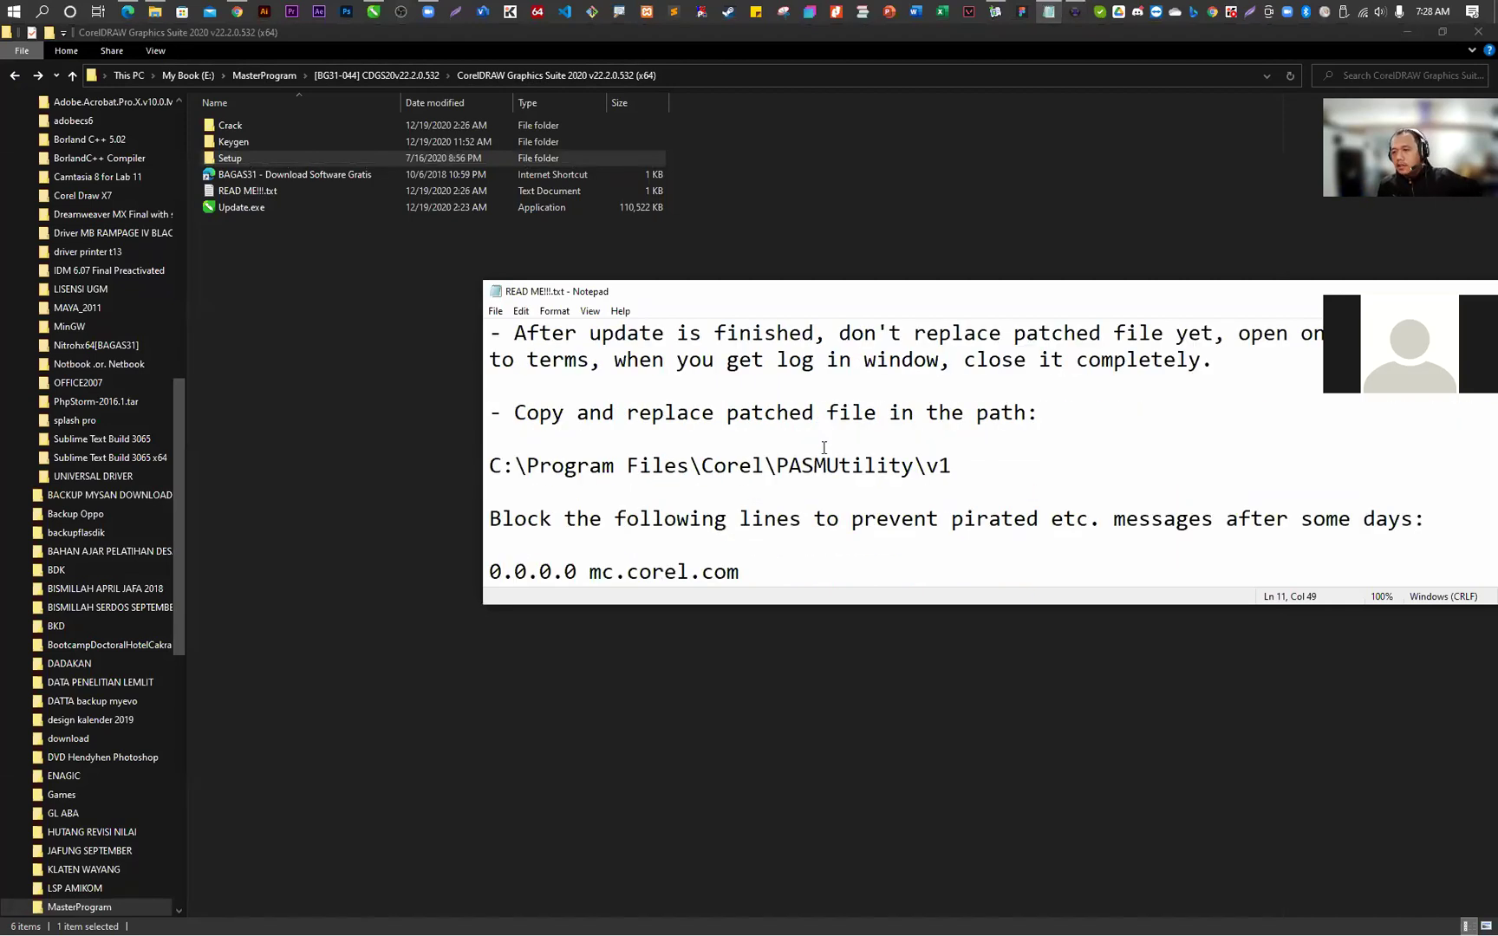
{"action": "left_click", "coordinate": [492, 462]}
{"action": "left_click_drag", "start_coordinate": [491, 462], "coordinate": [960, 464]}
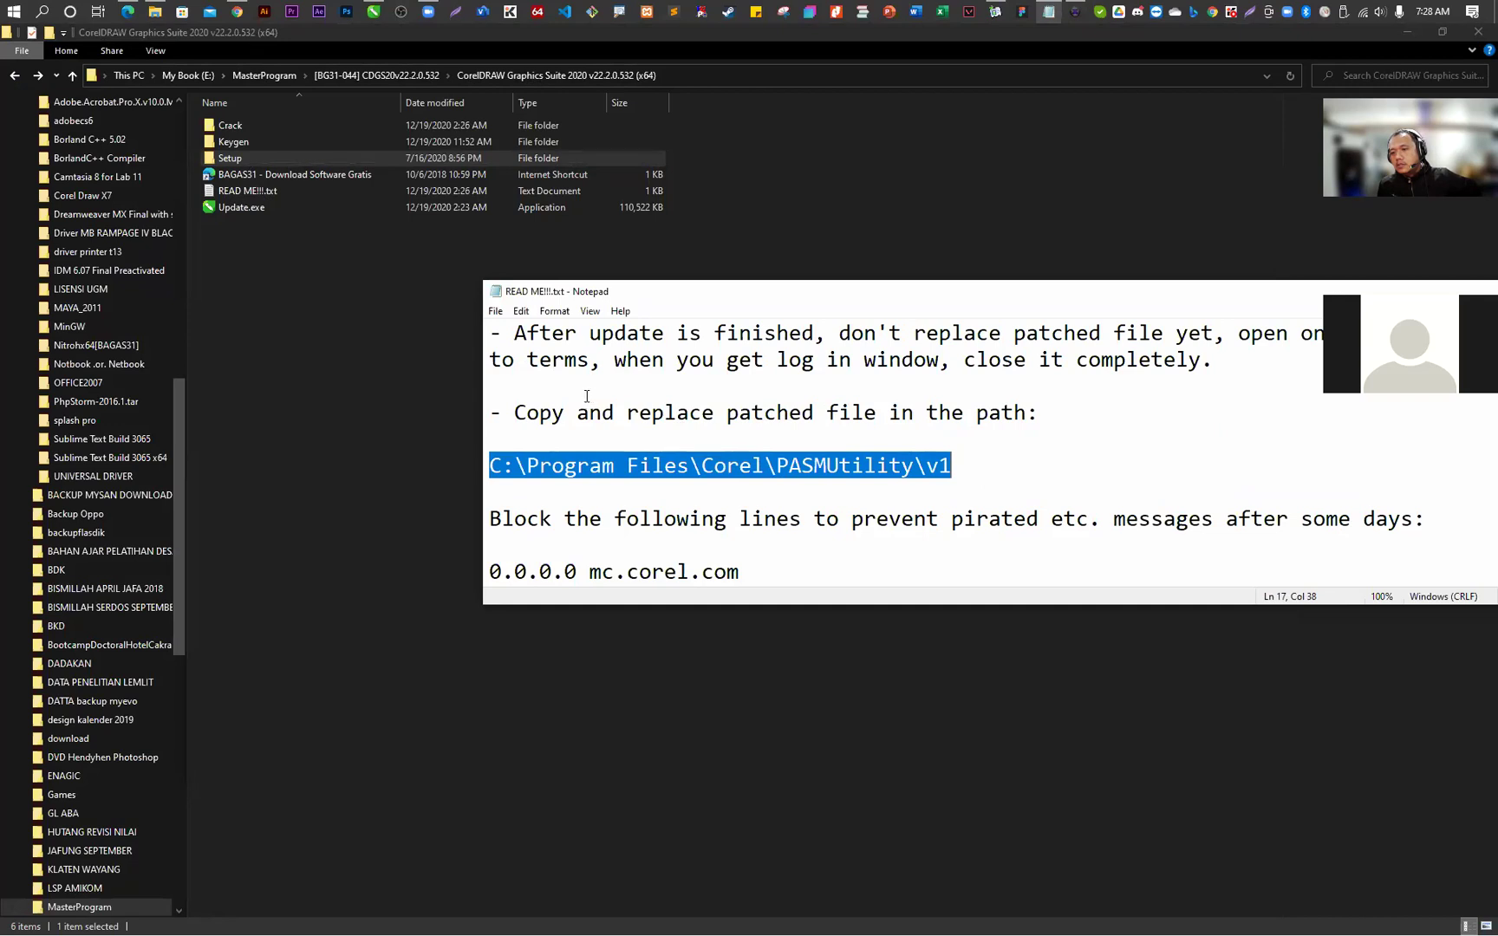
- Copy PASMUTILITY.dll from the Crack folder
{"action": "double_click", "coordinate": [244, 127]}
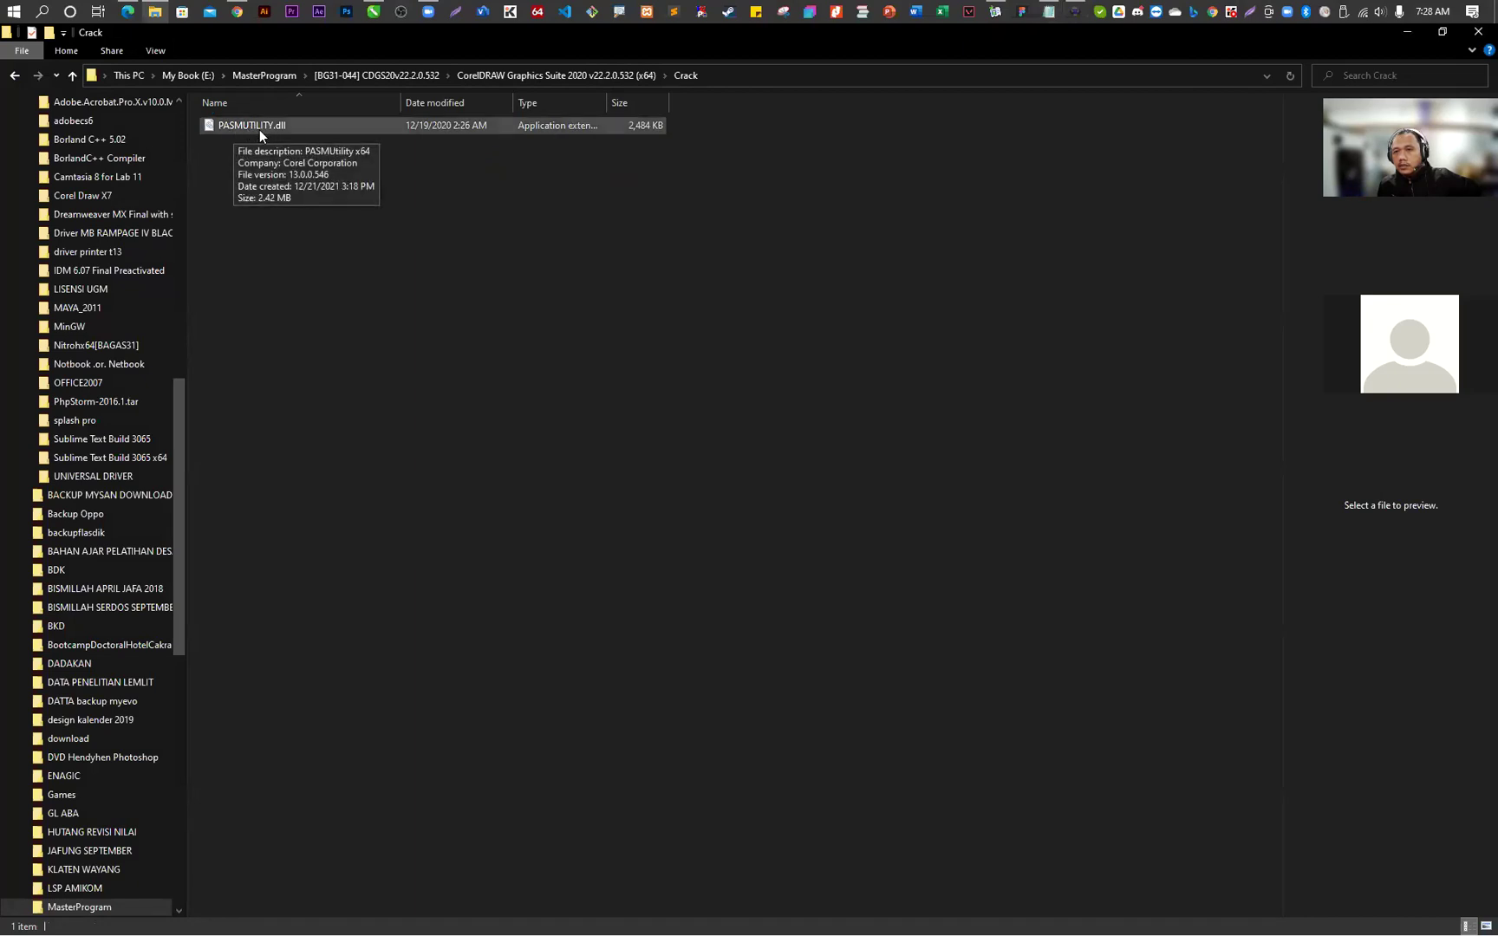
{"action": "right_click", "coordinate": [258, 126]}
{"action": "left_click", "coordinate": [328, 367]}
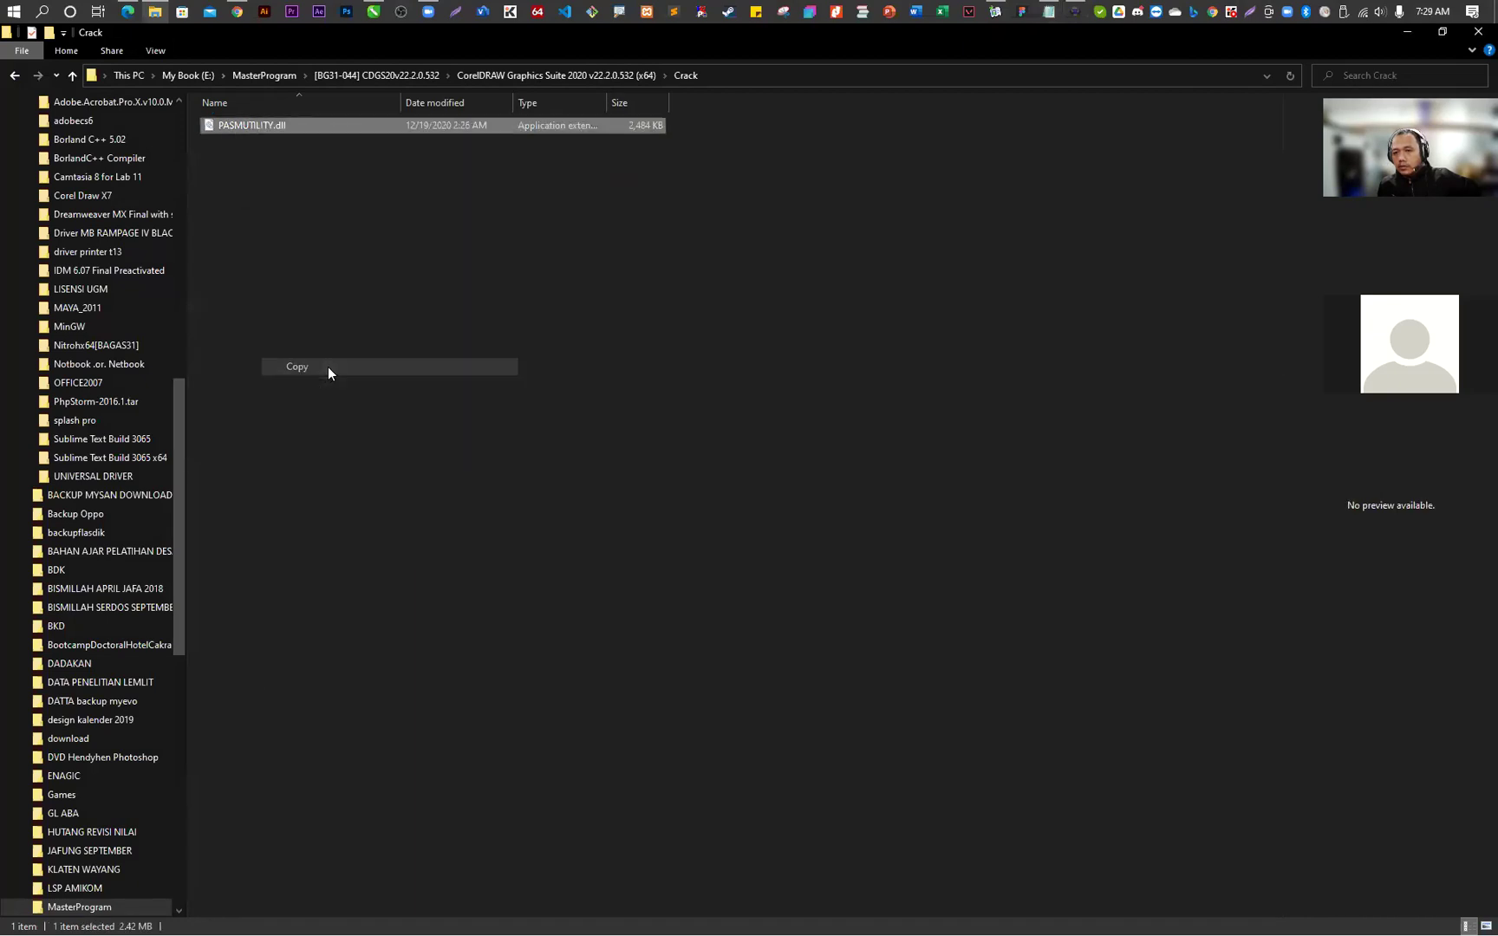
- Return to the [BG31-044] CDGS20v22.2.0.532 folder and recheck the patched file's destination path in READ ME!!!.txt
{"action": "left_click", "coordinate": [16, 75]}
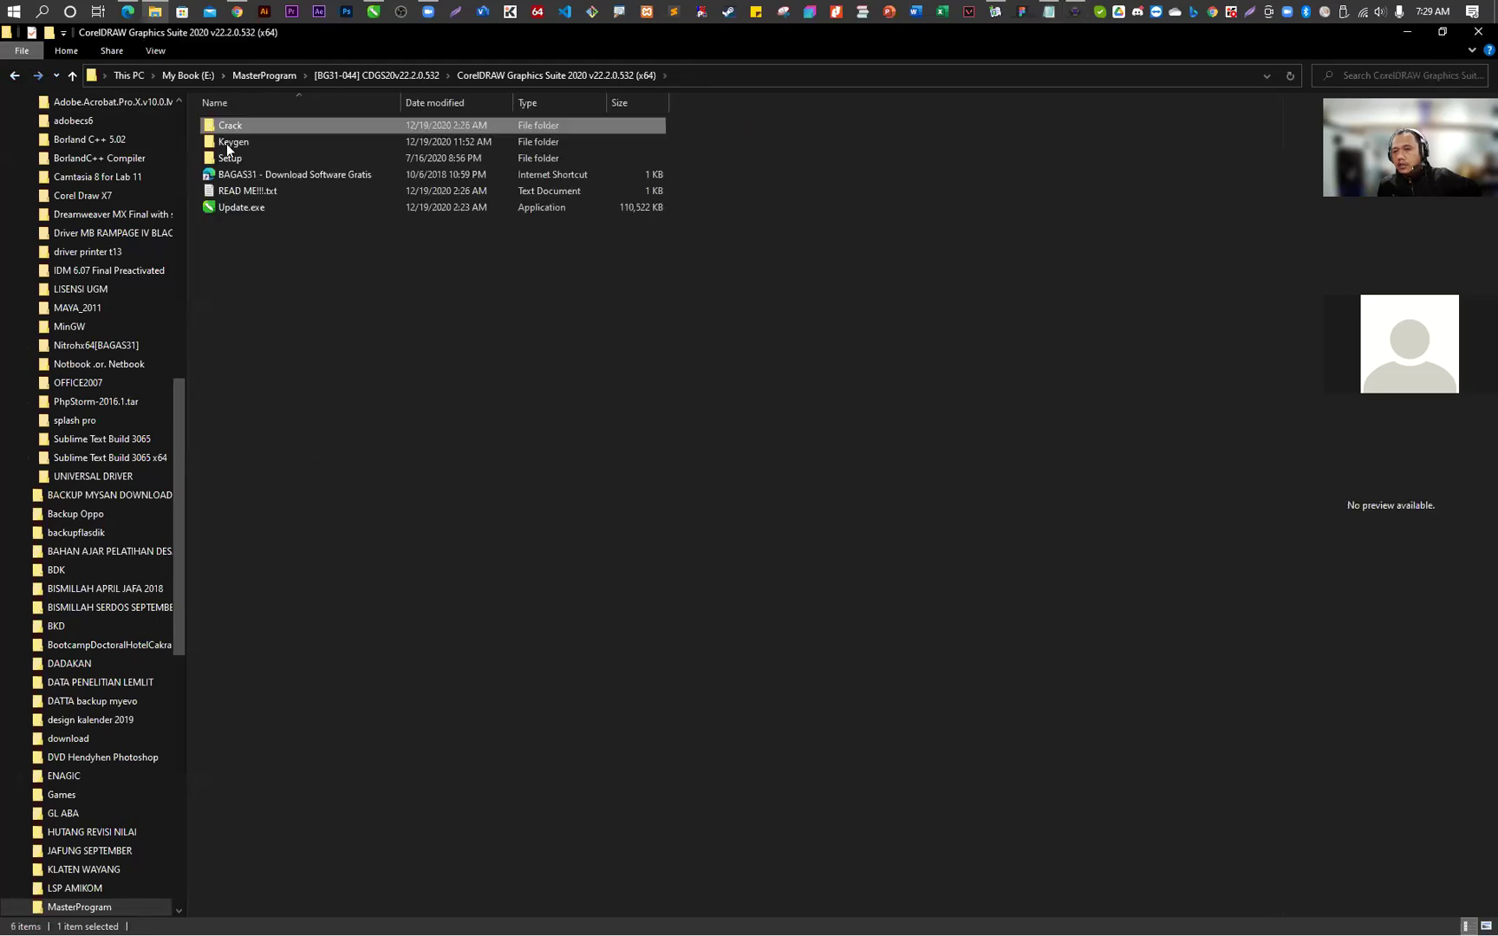
{"action": "left_click", "coordinate": [15, 77]}
{"action": "left_click", "coordinate": [15, 78]}
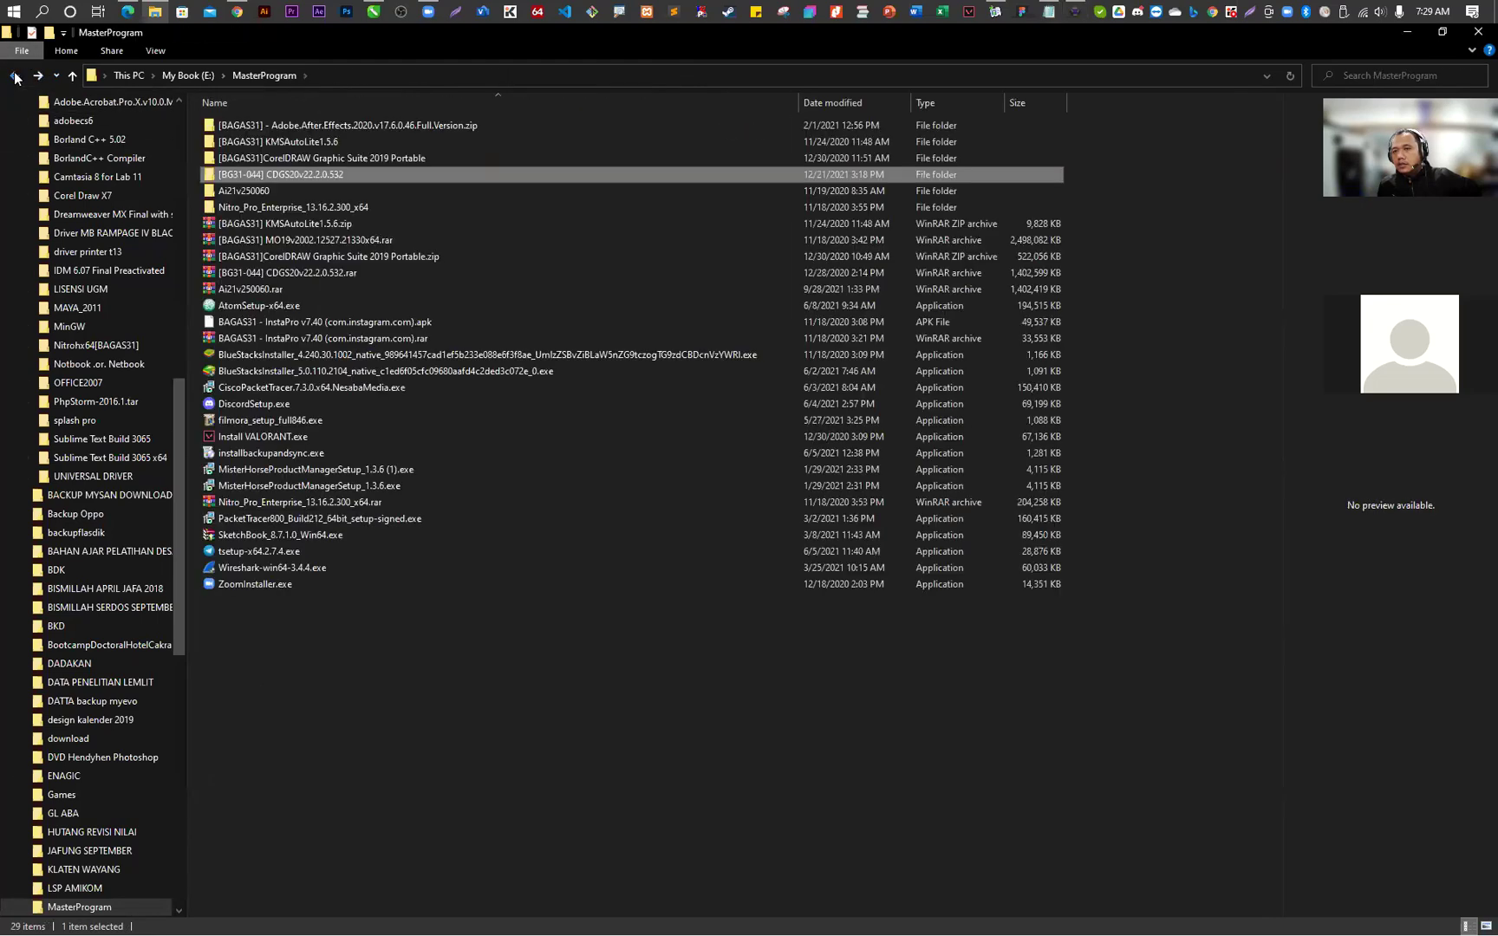
{"action": "double_click", "coordinate": [293, 176]}
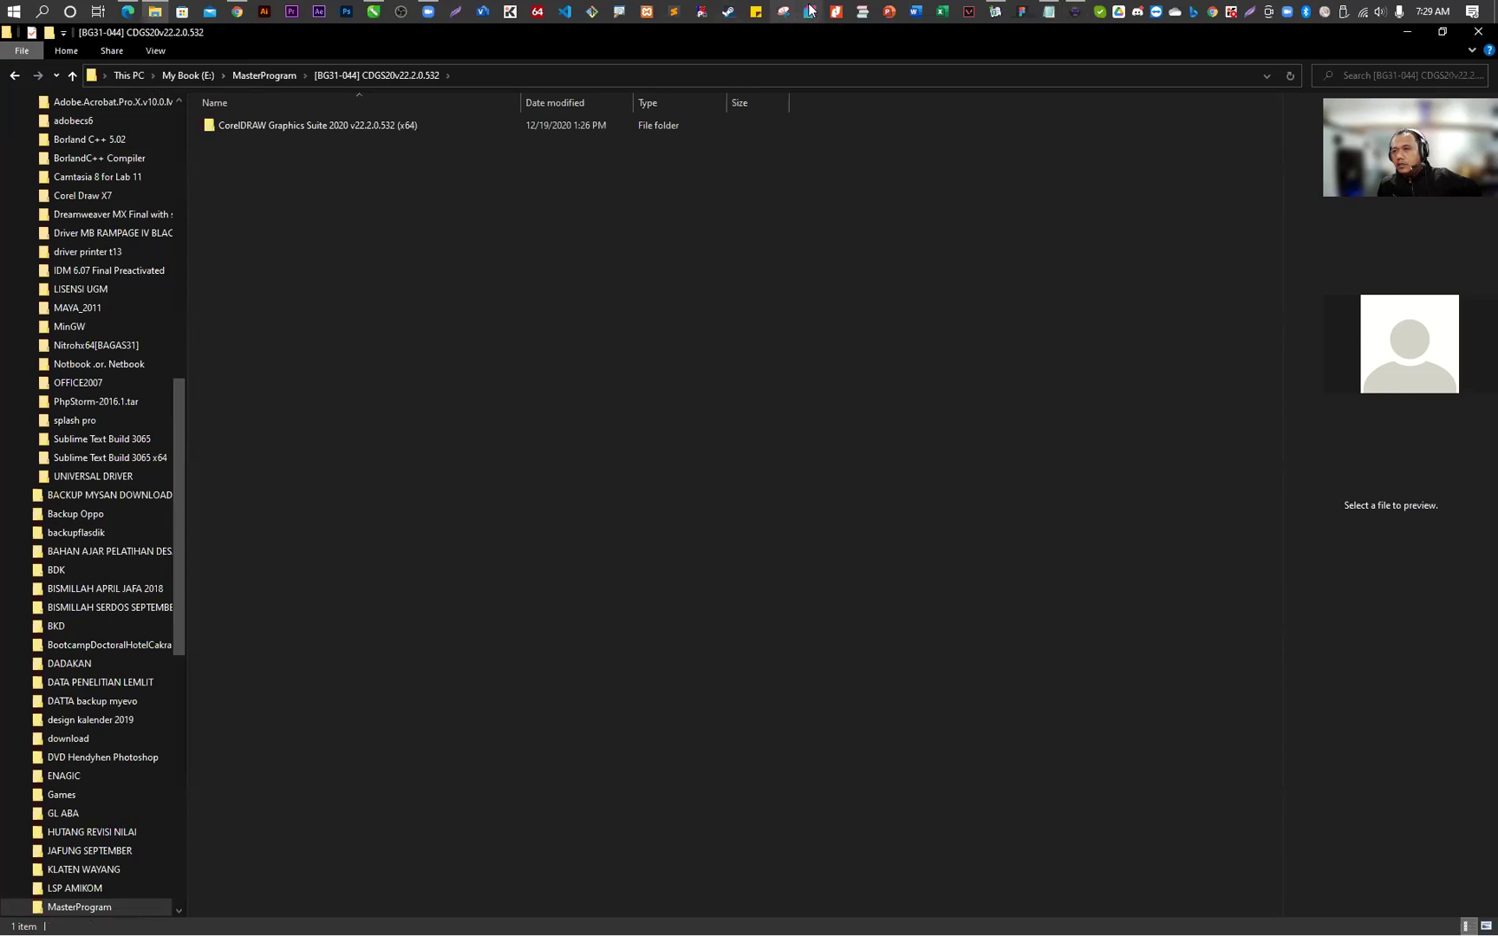
{"action": "left_click", "coordinate": [1047, 10]}
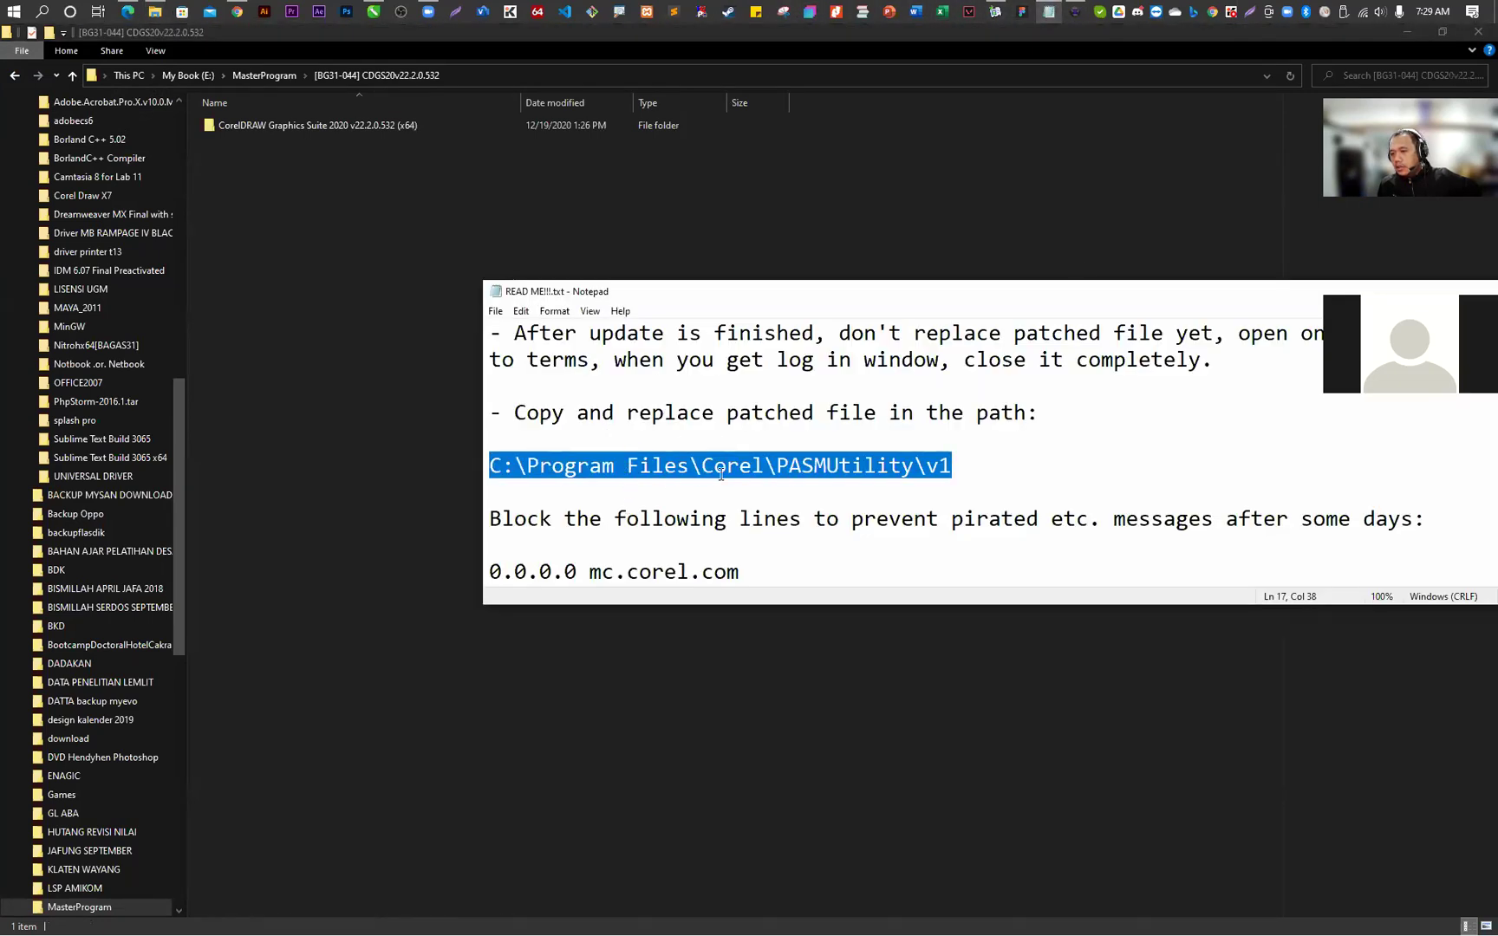
{"action": "left_click_drag", "start_coordinate": [727, 473], "coordinate": [714, 473]}
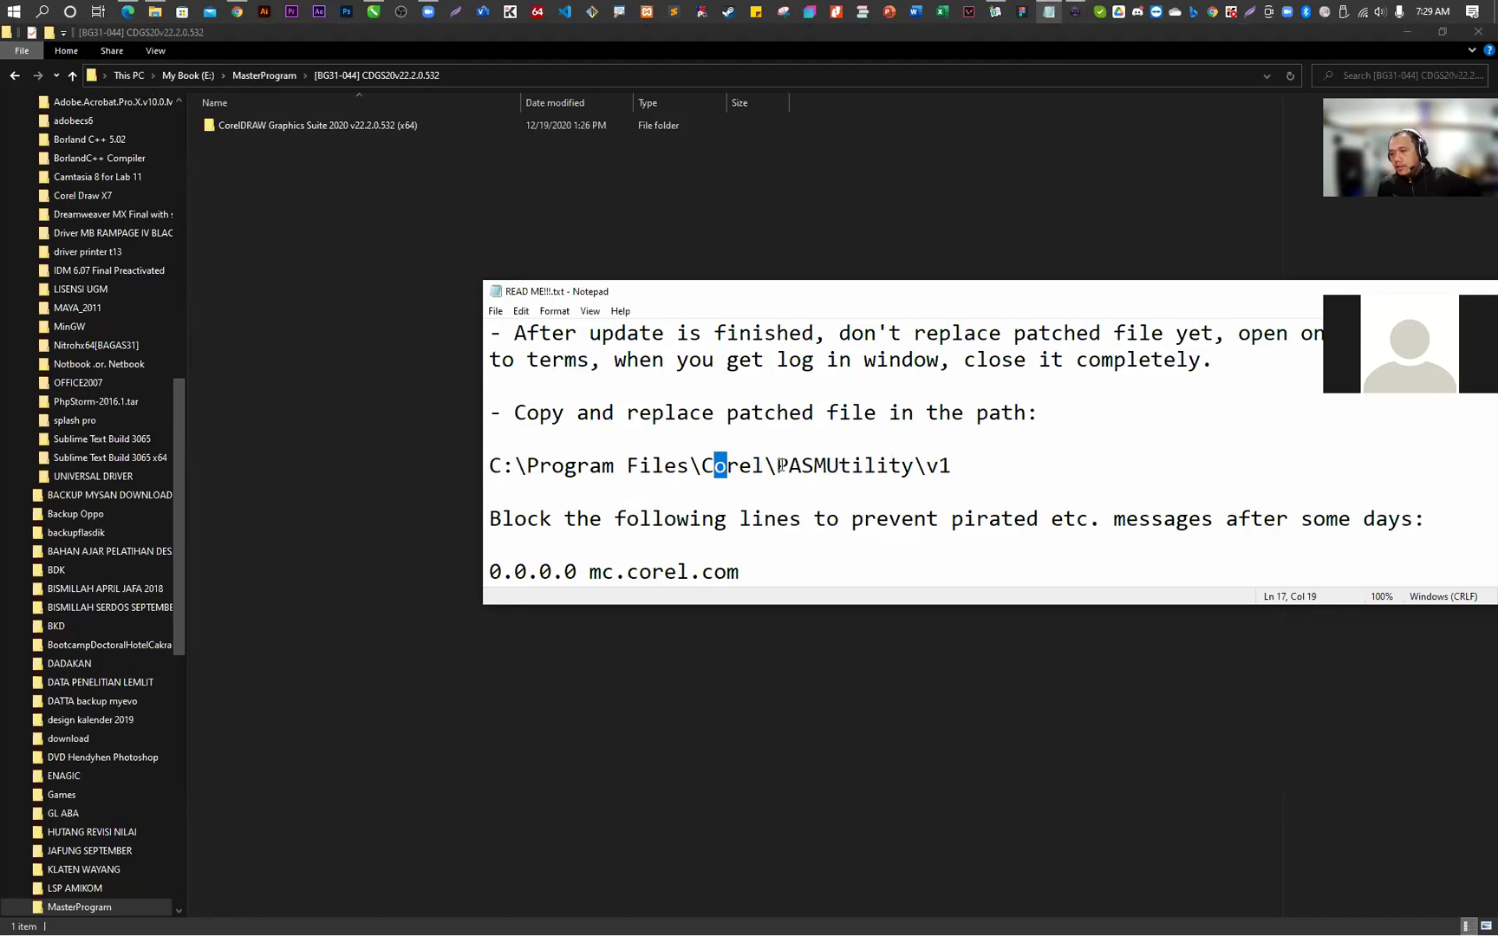
- Open the v1 folder in C:\Program Files (x86)\Corel\PASMUtility and bring up its paste options
{"action": "left_click_drag", "start_coordinate": [177, 403], "coordinate": [207, 176]}
{"action": "scroll", "coordinate": [164, 141], "scroll_direction": "up", "scroll_amount": 3}
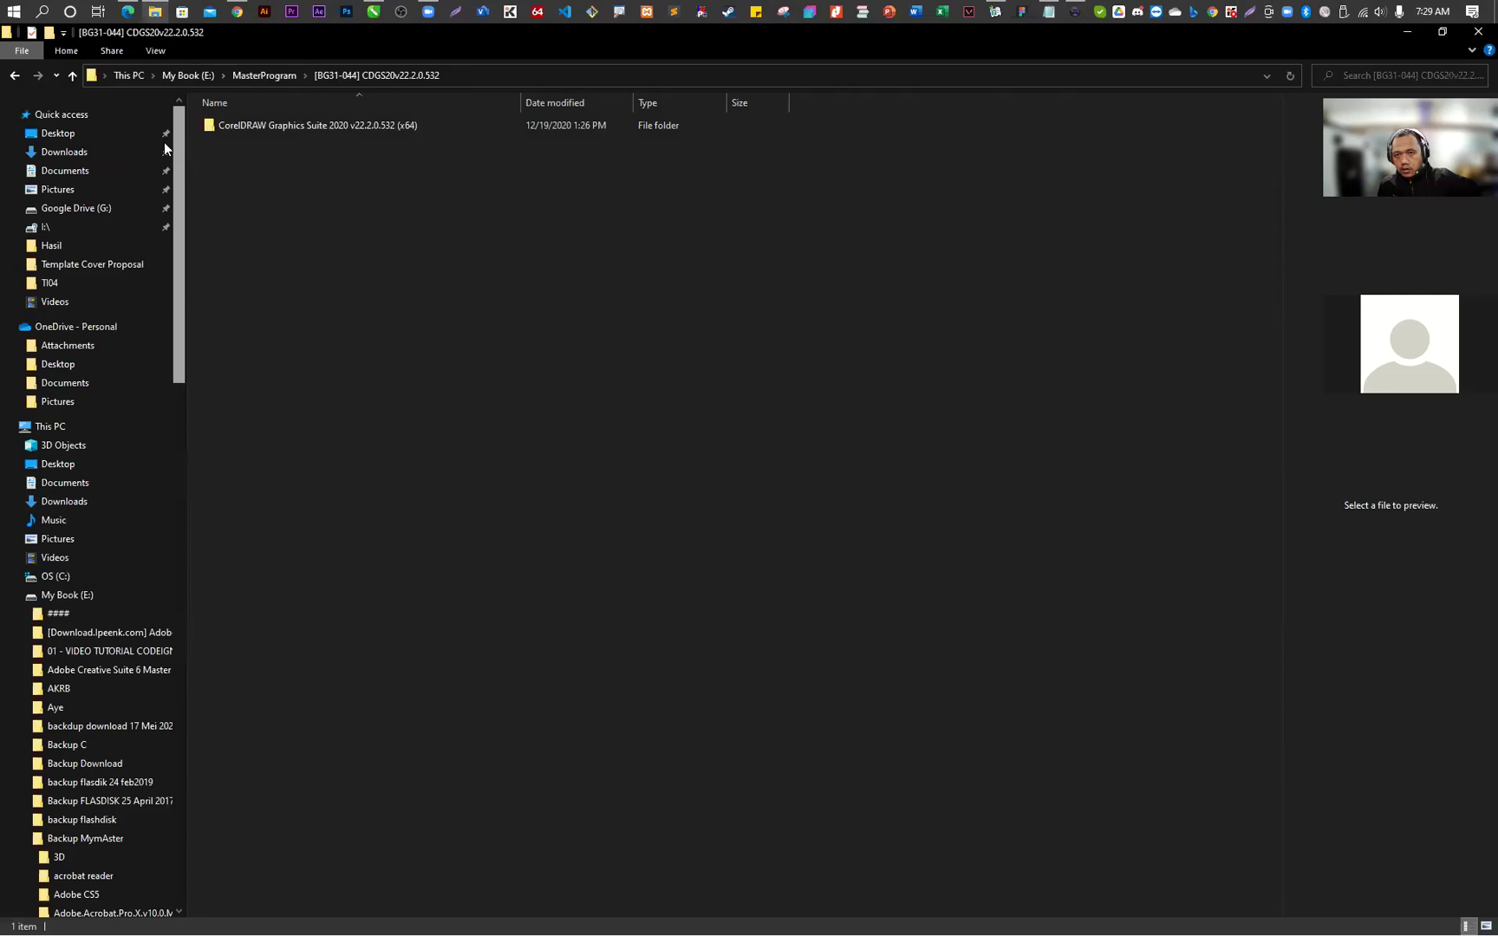
{"action": "left_click", "coordinate": [15, 576]}
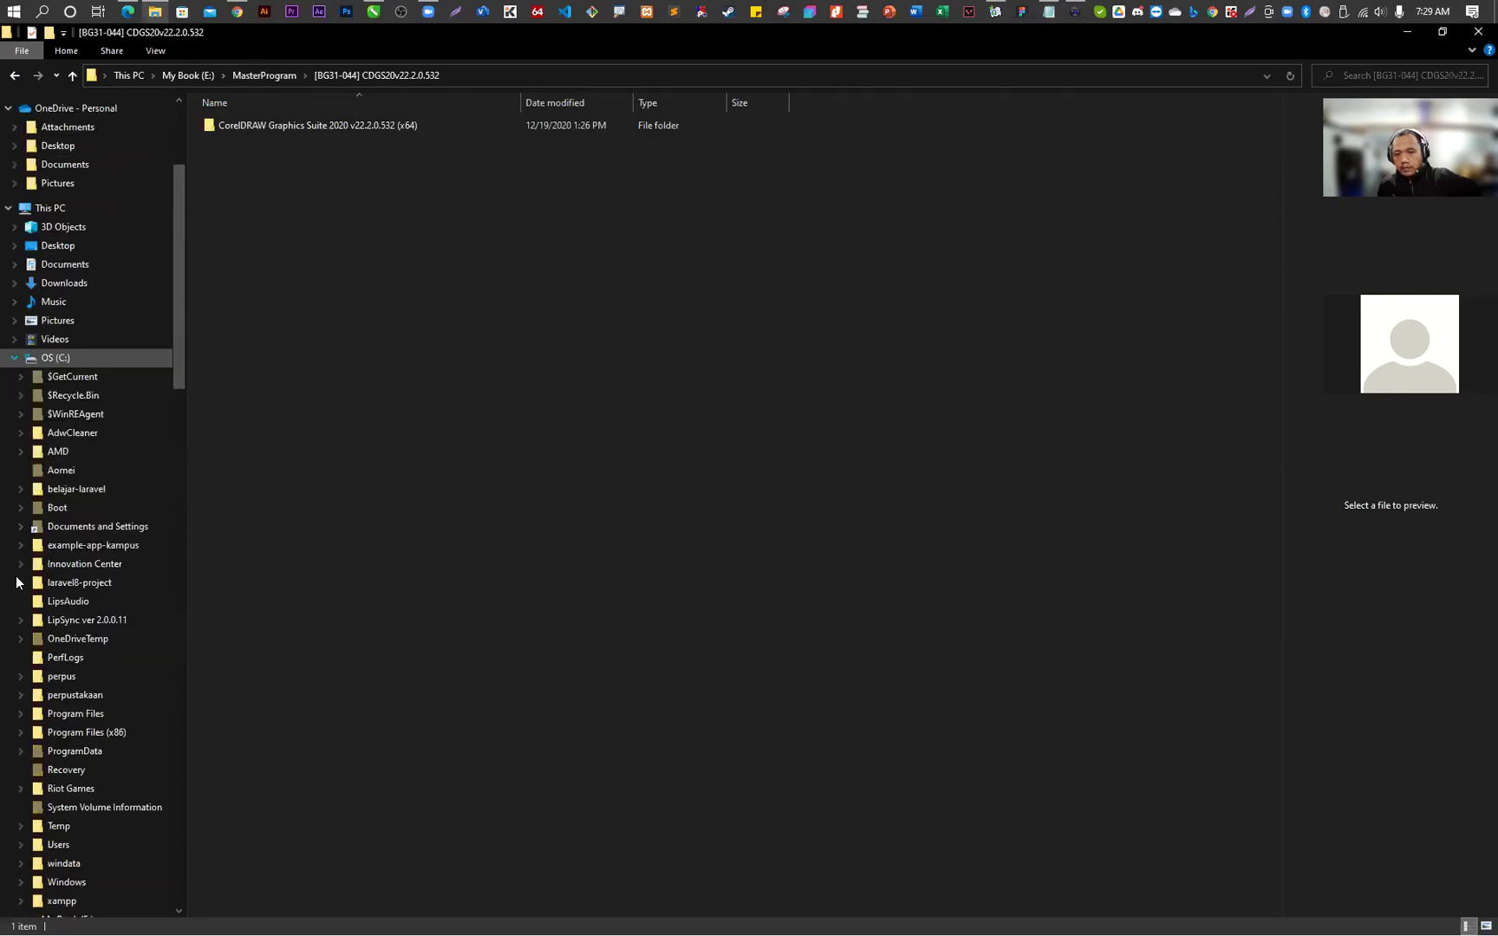
{"action": "left_click", "coordinate": [22, 734]}
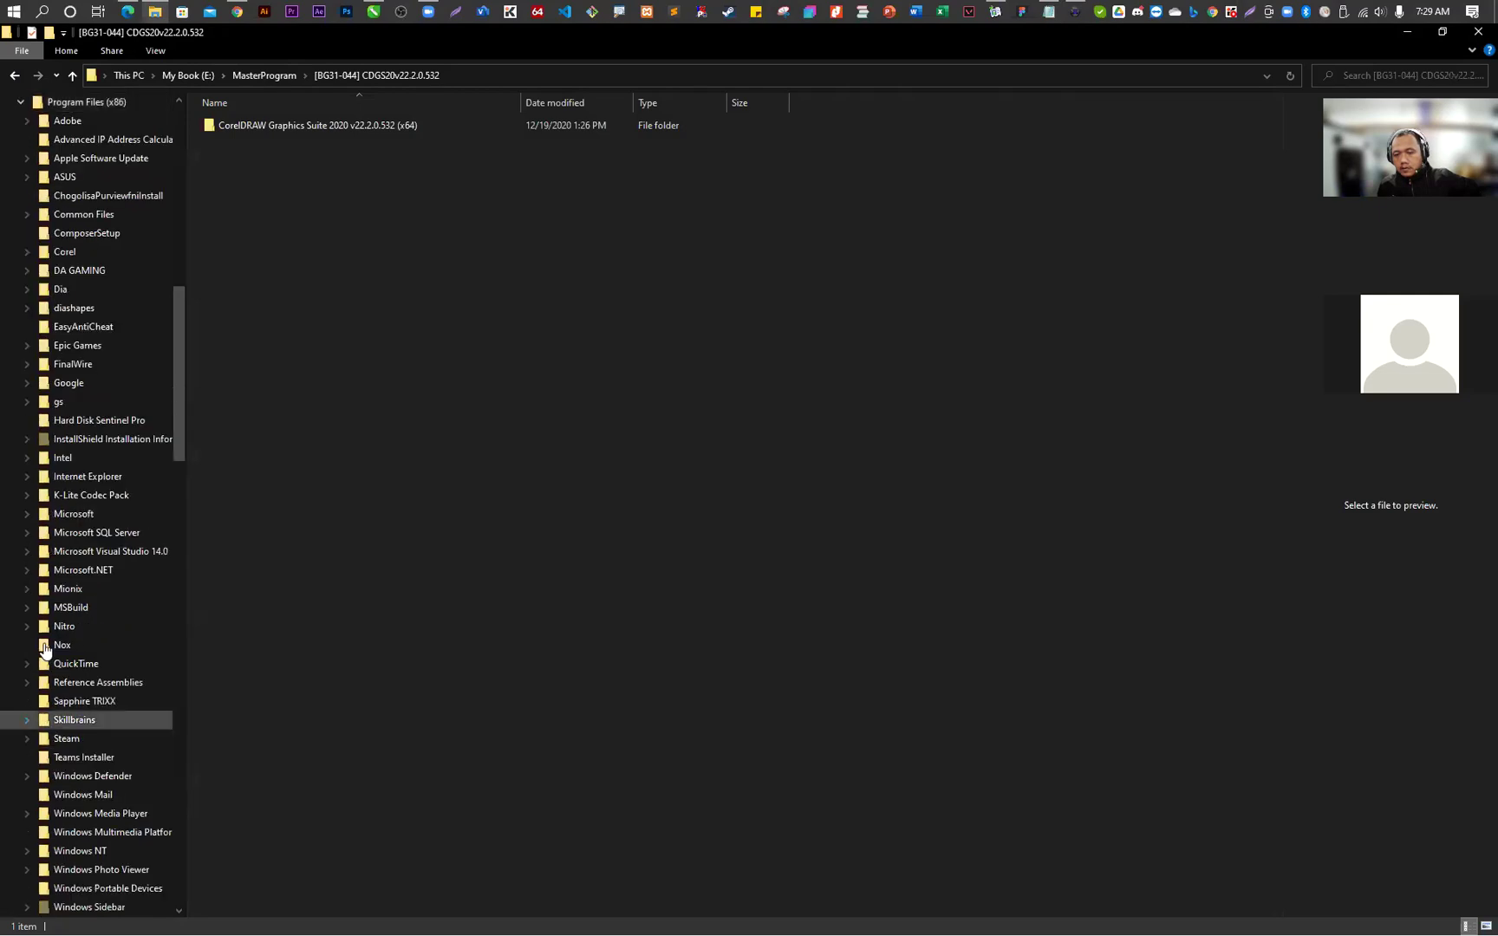
{"action": "left_click", "coordinate": [26, 256]}
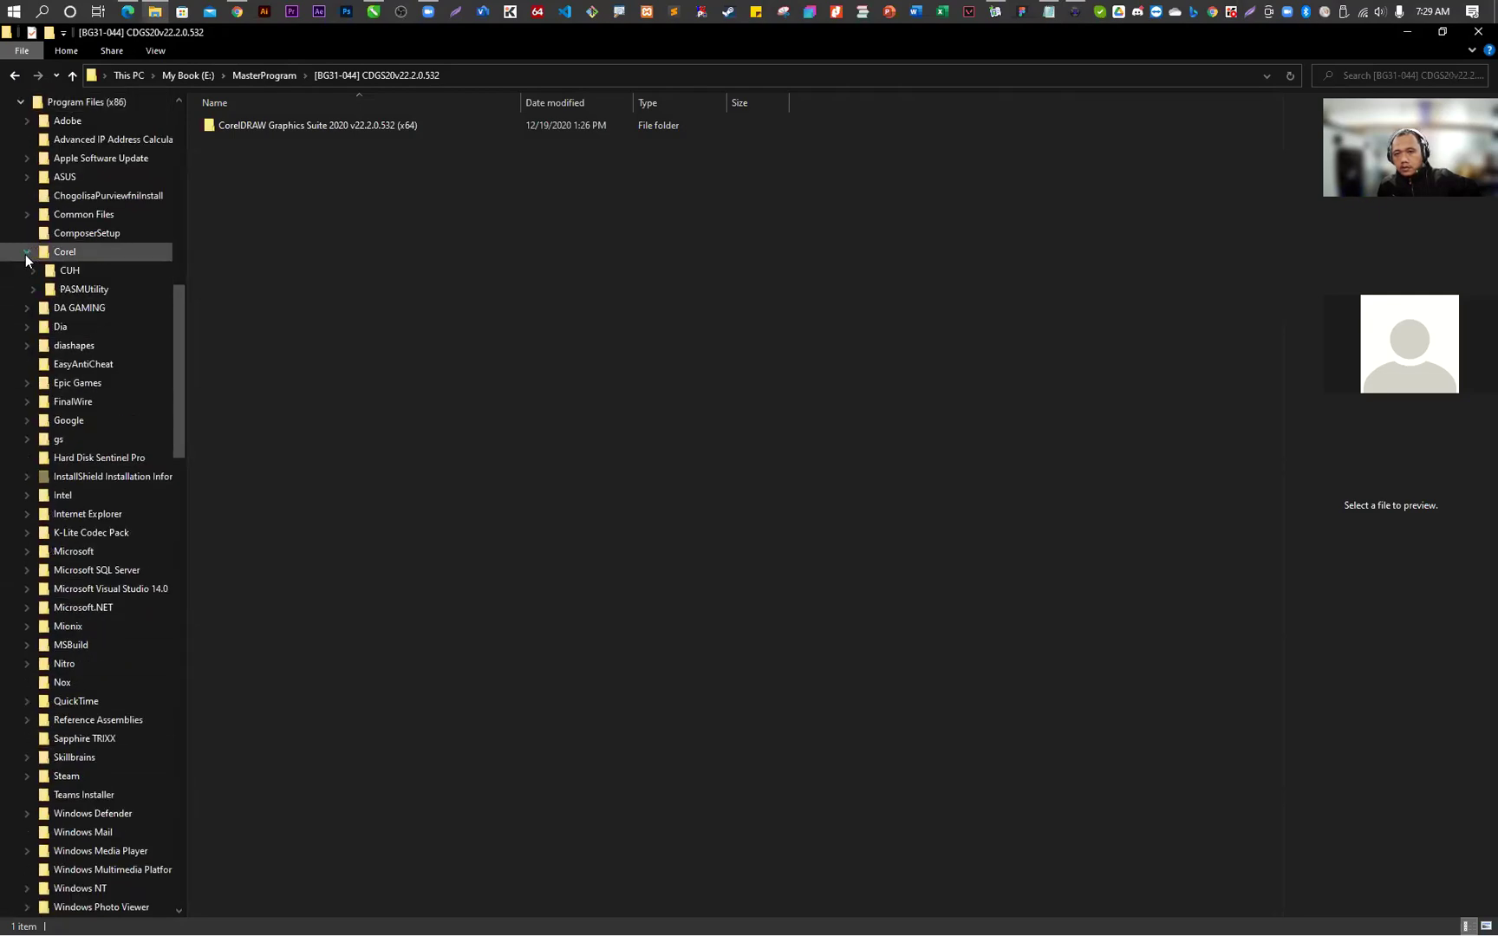
{"action": "left_click", "coordinate": [81, 295]}
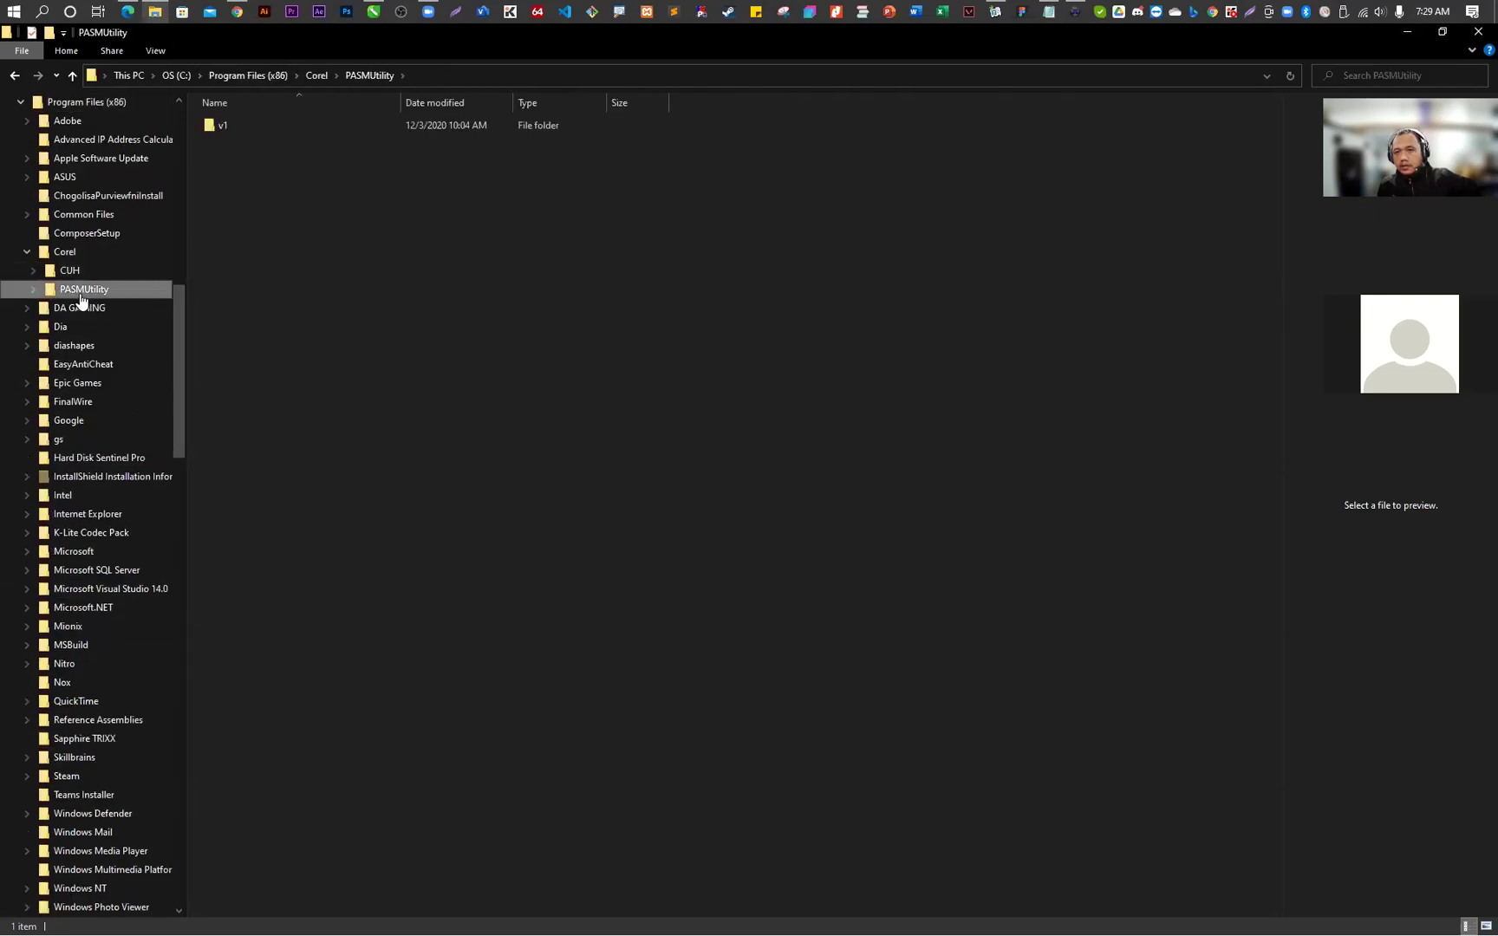
{"action": "double_click", "coordinate": [225, 125]}
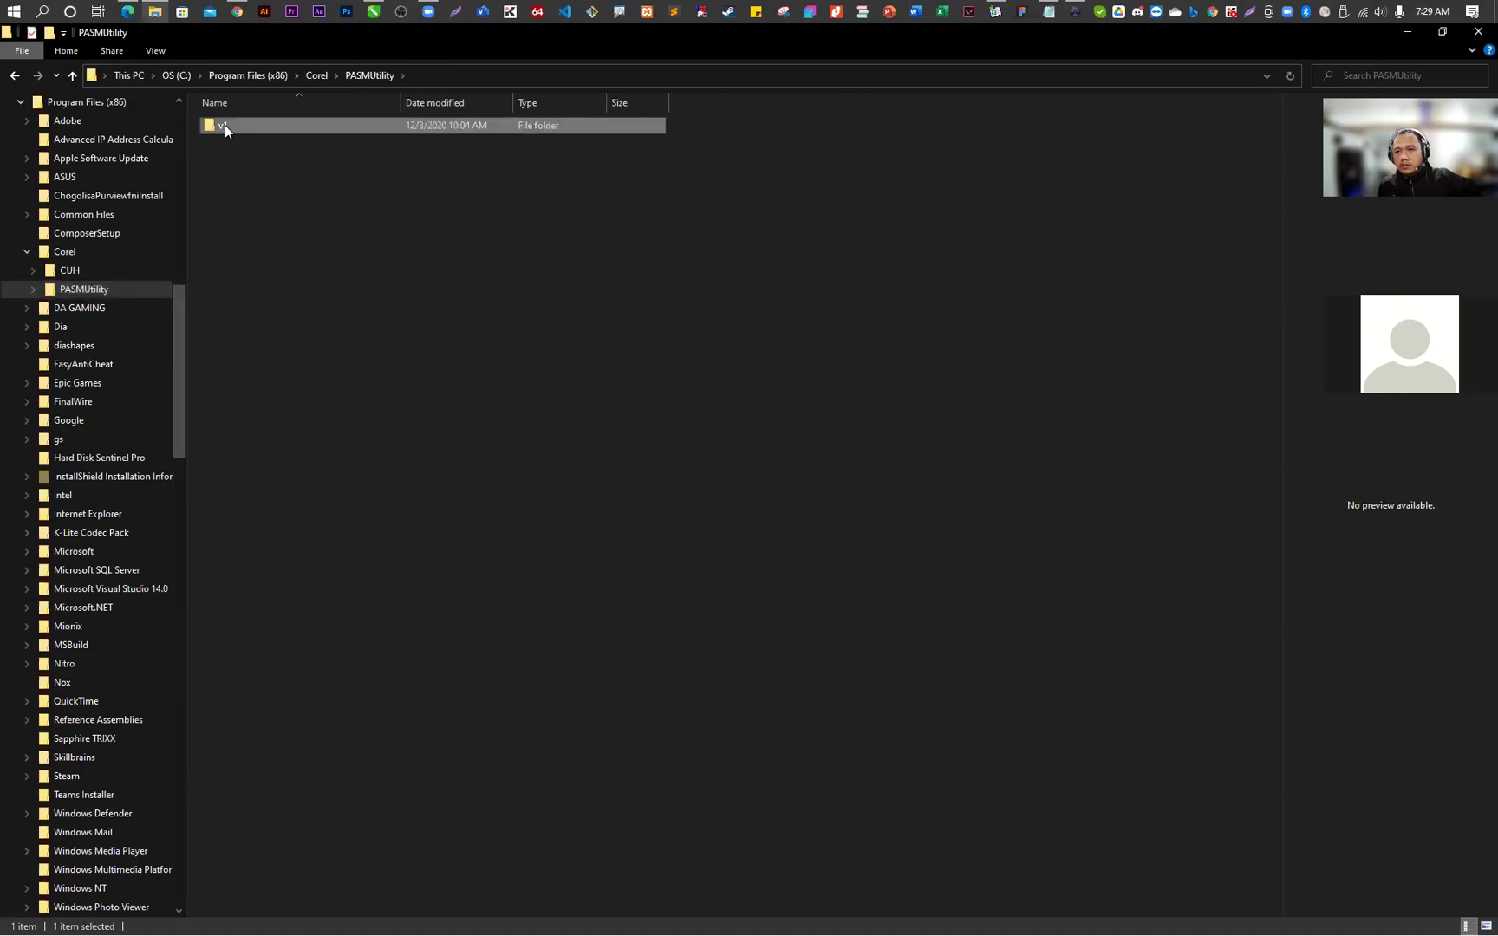
{"action": "right_click", "coordinate": [316, 199]}
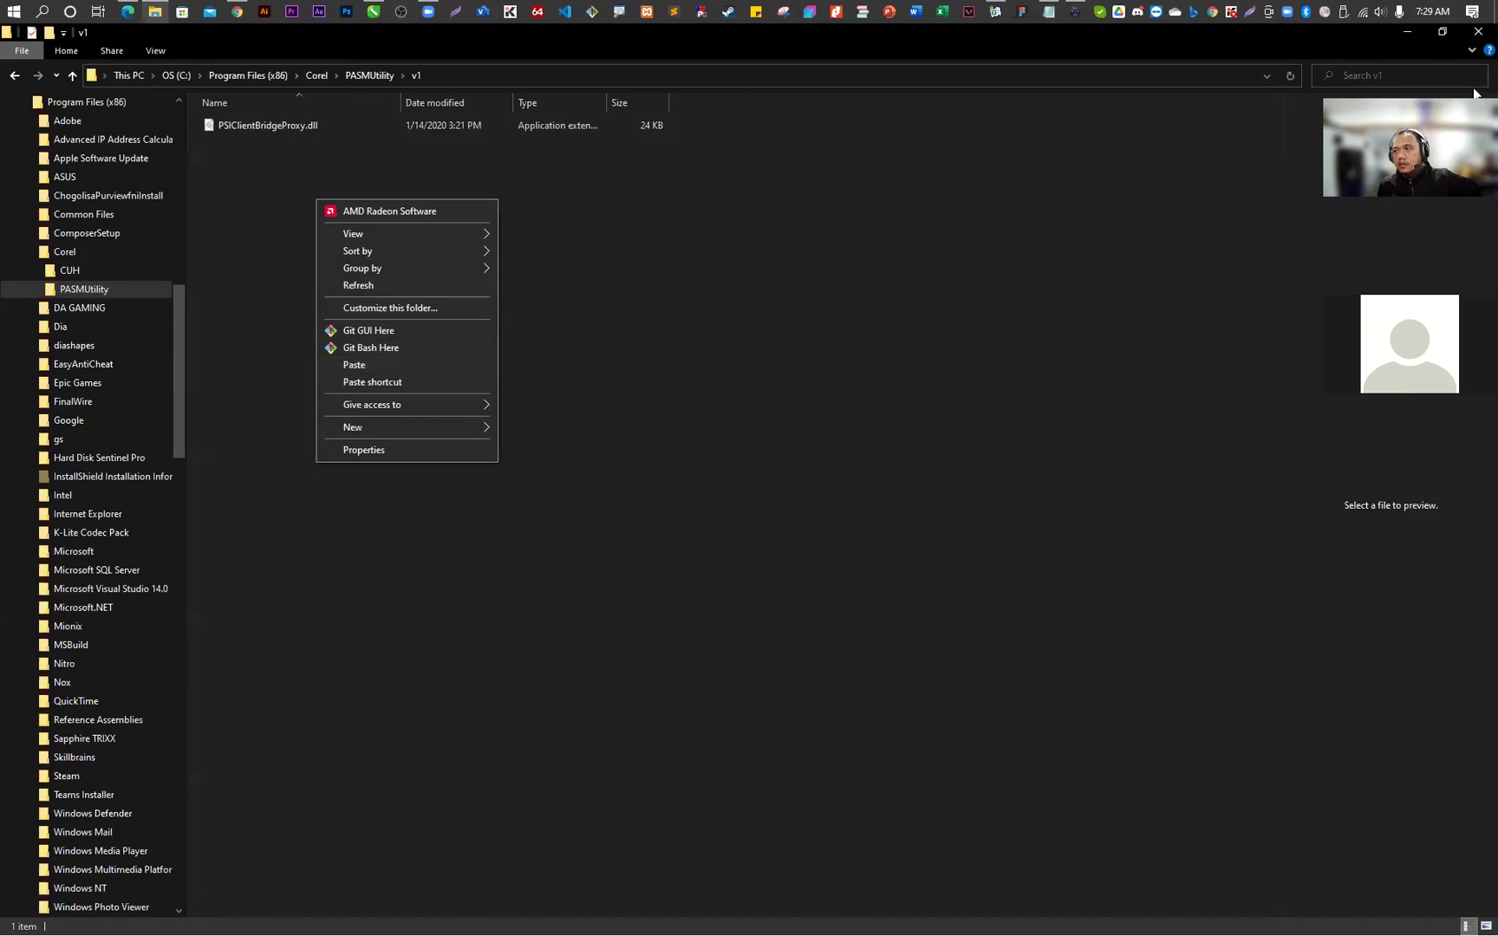
- Minimize File Explorer and review the list of Corel hosts to block in READ ME!!!.txt
{"action": "left_click", "coordinate": [1408, 33]}
{"action": "left_click", "coordinate": [1408, 33]}
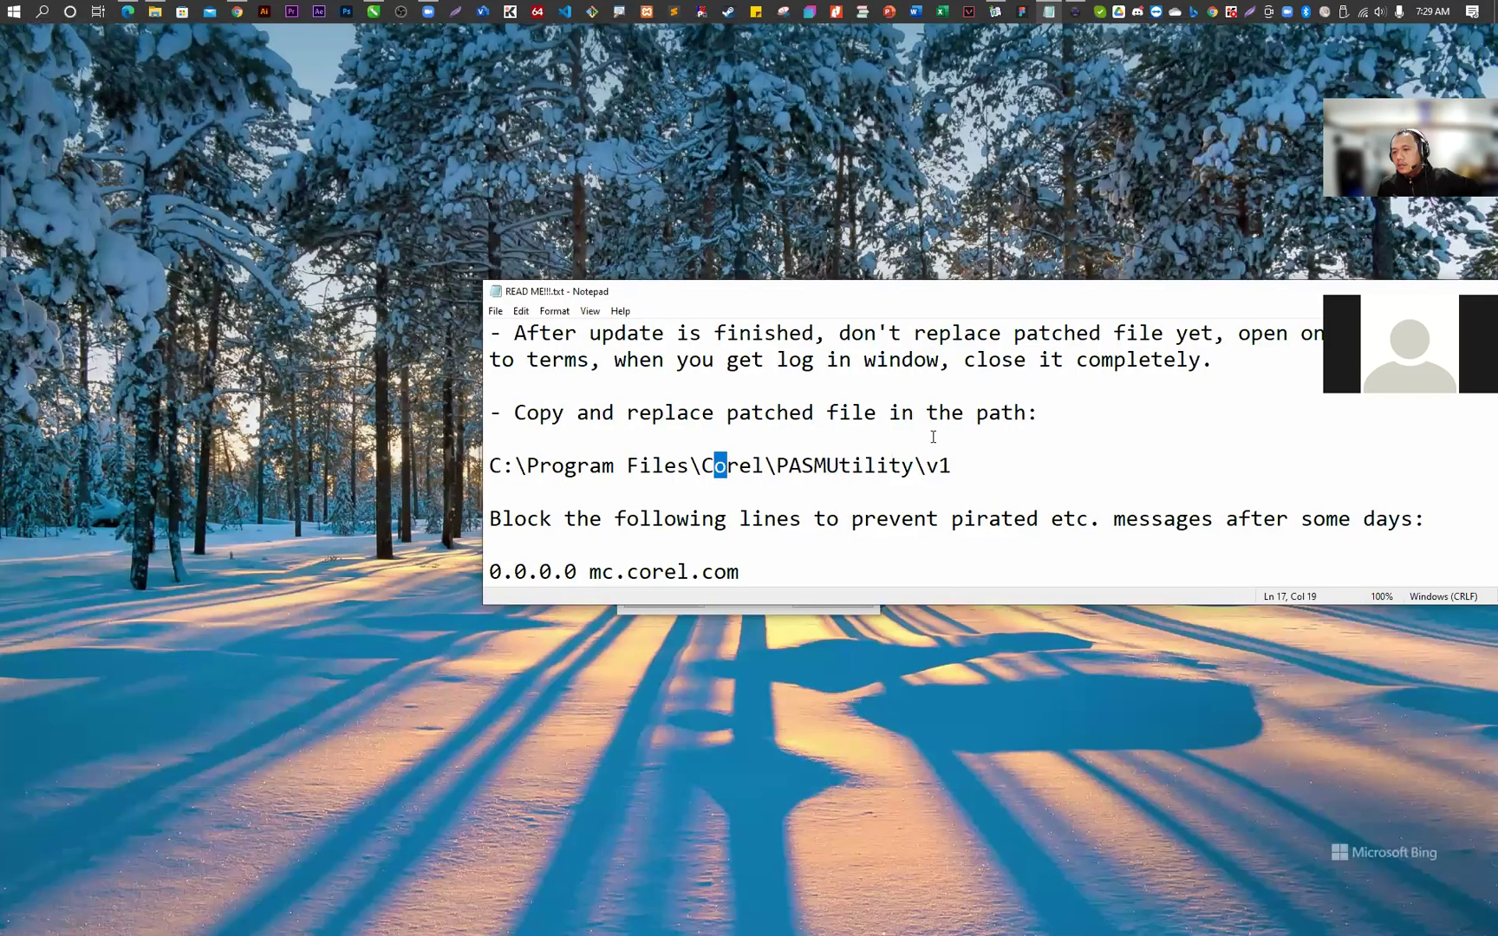
{"action": "scroll", "coordinate": [815, 429], "scroll_direction": "down", "scroll_amount": 2}
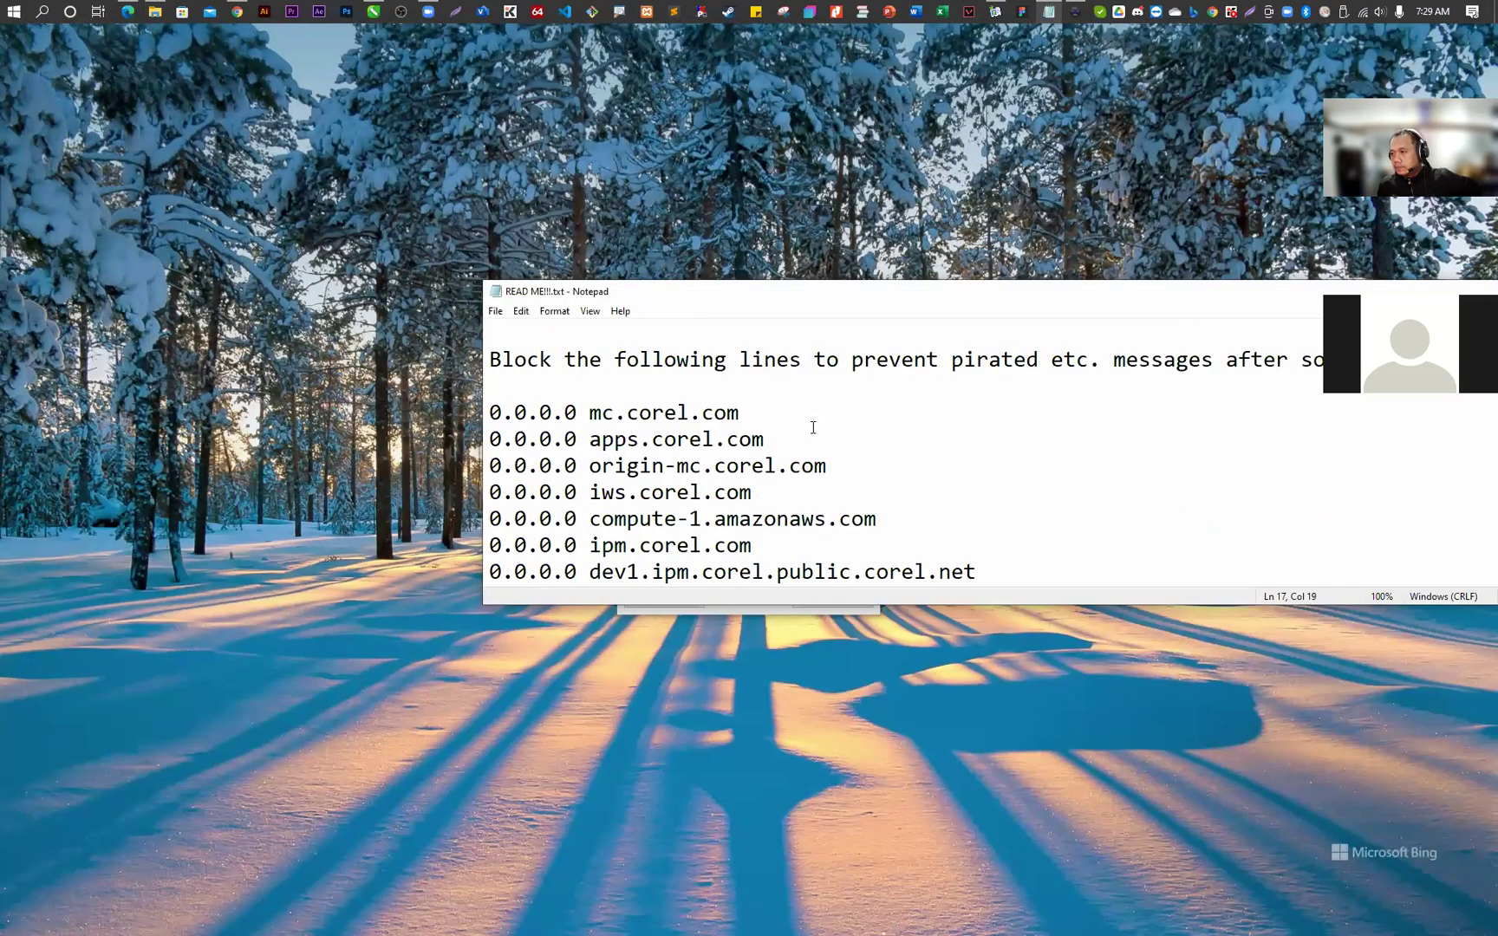
{"action": "scroll", "coordinate": [813, 427], "scroll_direction": "down", "scroll_amount": 1}
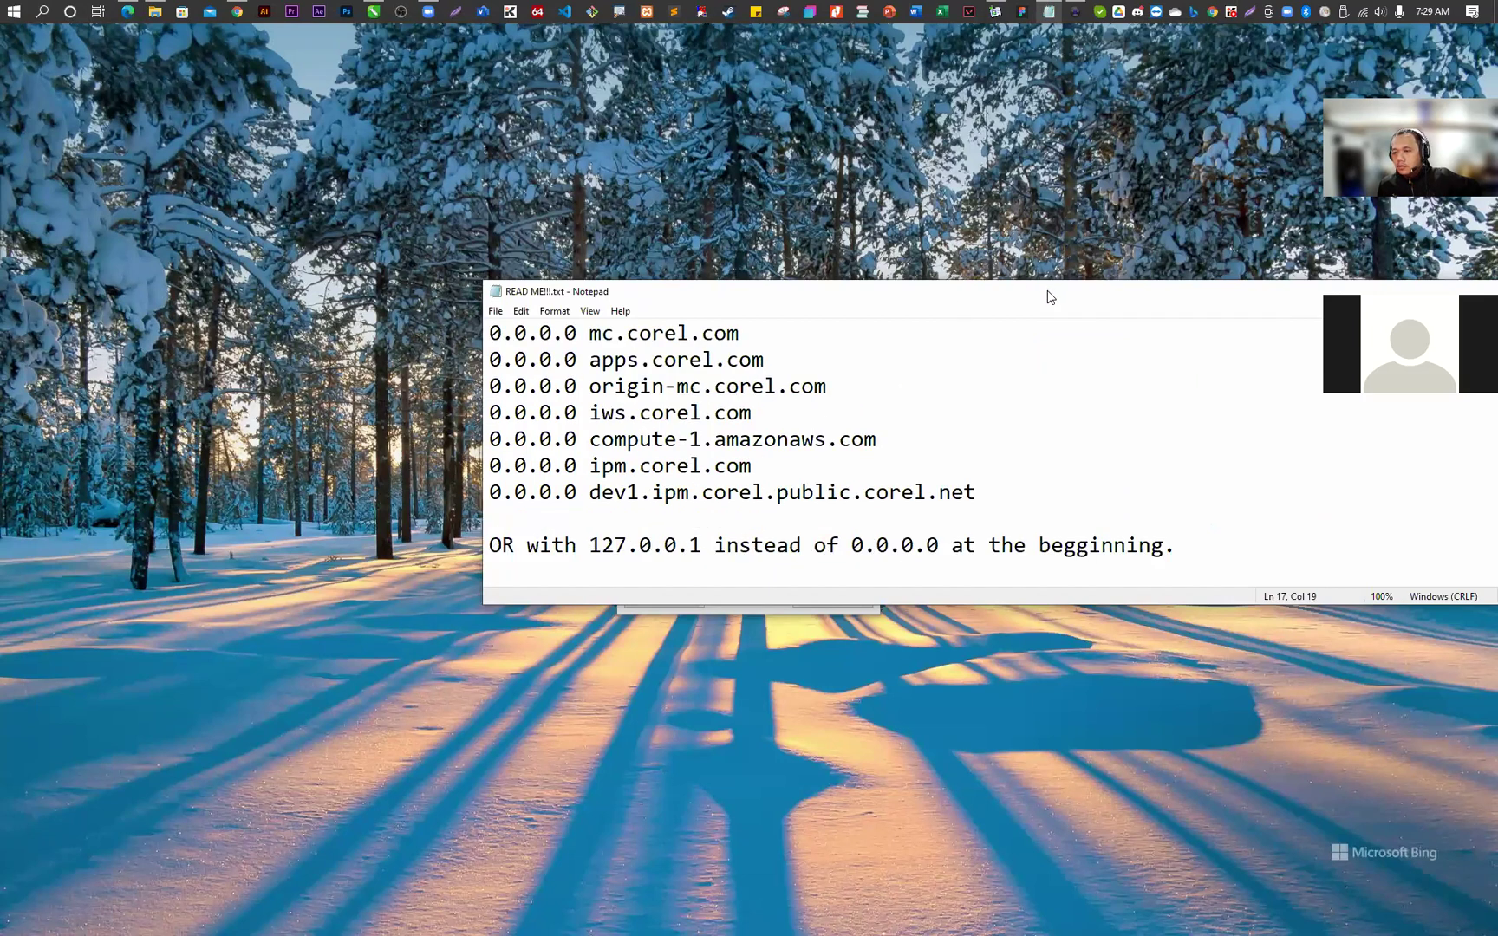
- Close READ ME!!!.txt and the Corel Products Keygen window
{"action": "left_click_drag", "start_coordinate": [1047, 294], "coordinate": [763, 184]}
{"action": "left_click", "coordinate": [1297, 188]}
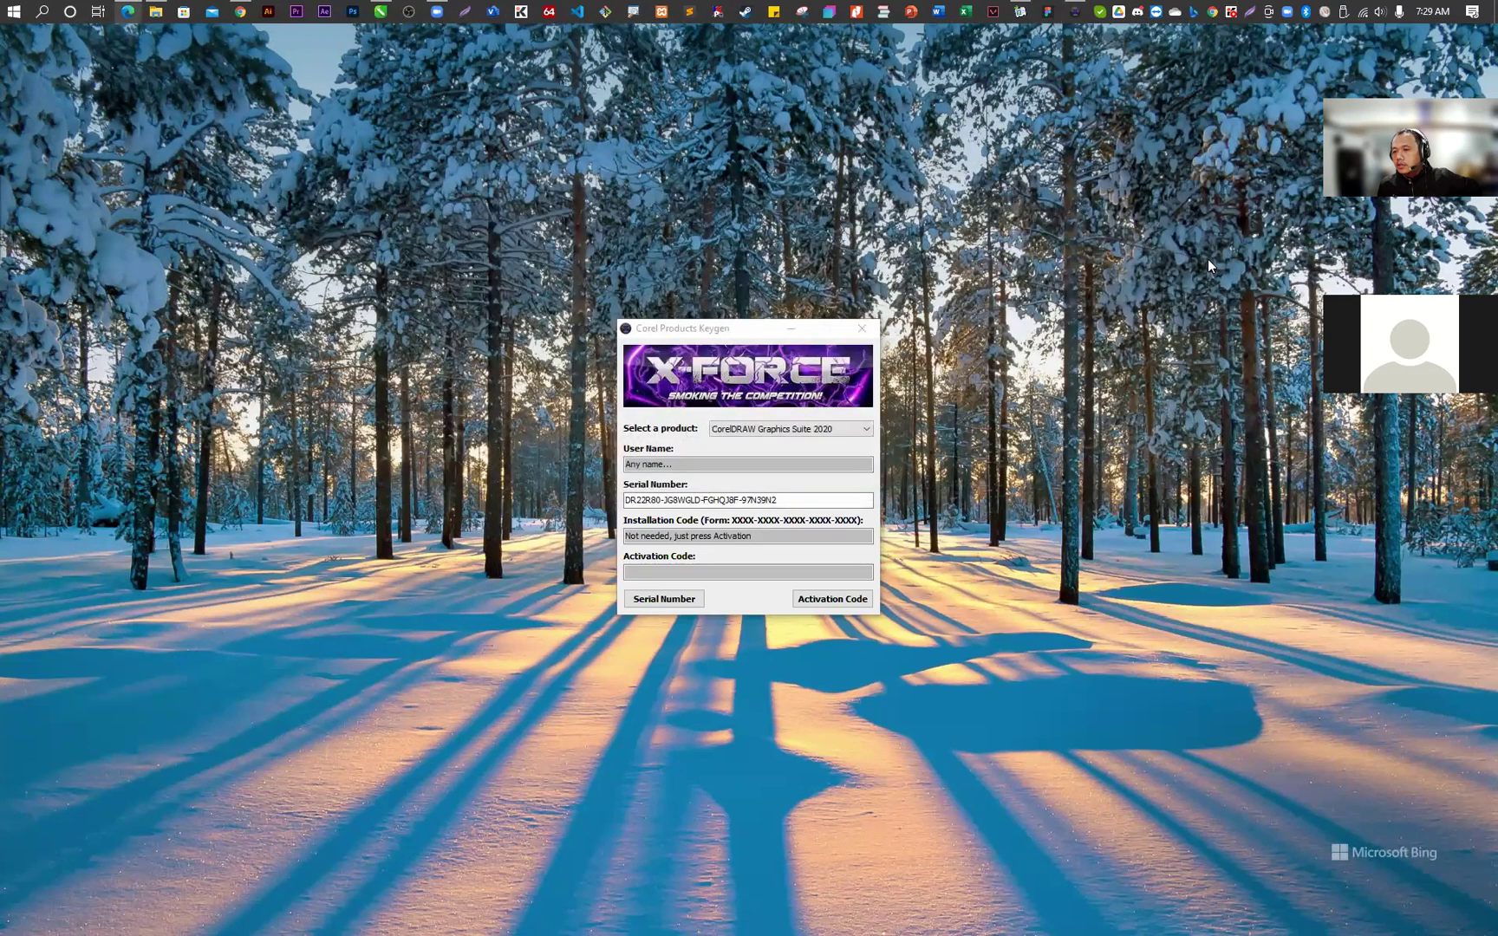
{"action": "left_click", "coordinate": [863, 329]}
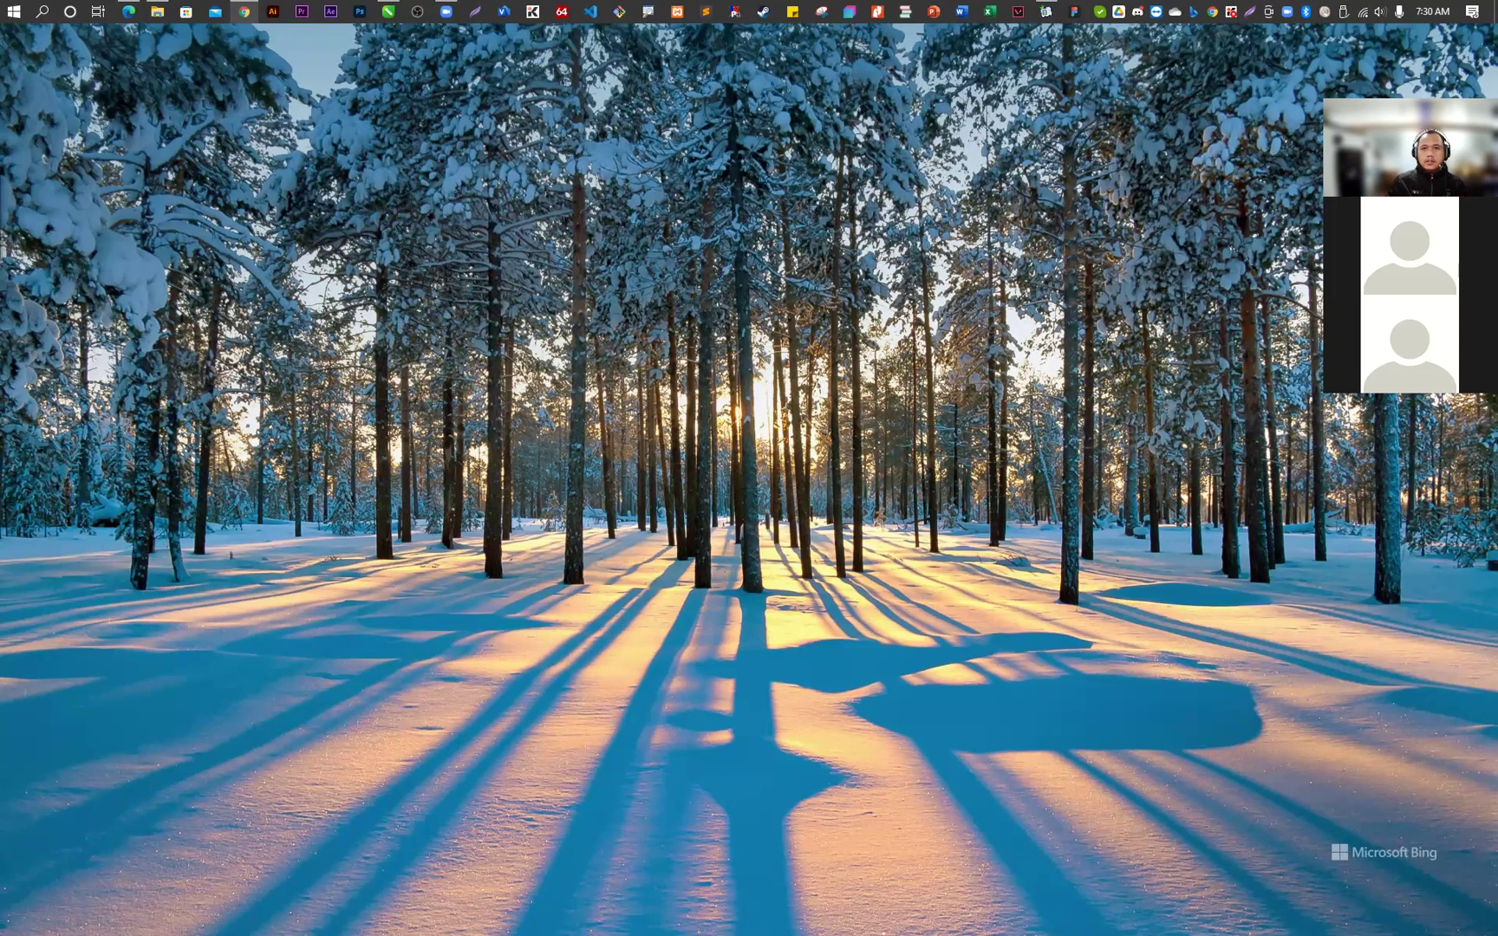
- Switch to Chrome, open YouTube and look through the uploaded videos on the account's own channel
{"action": "key", "text": "alt+Tab"}
{"action": "type", "text": "YOU"}
{"action": "key", "text": "Return"}
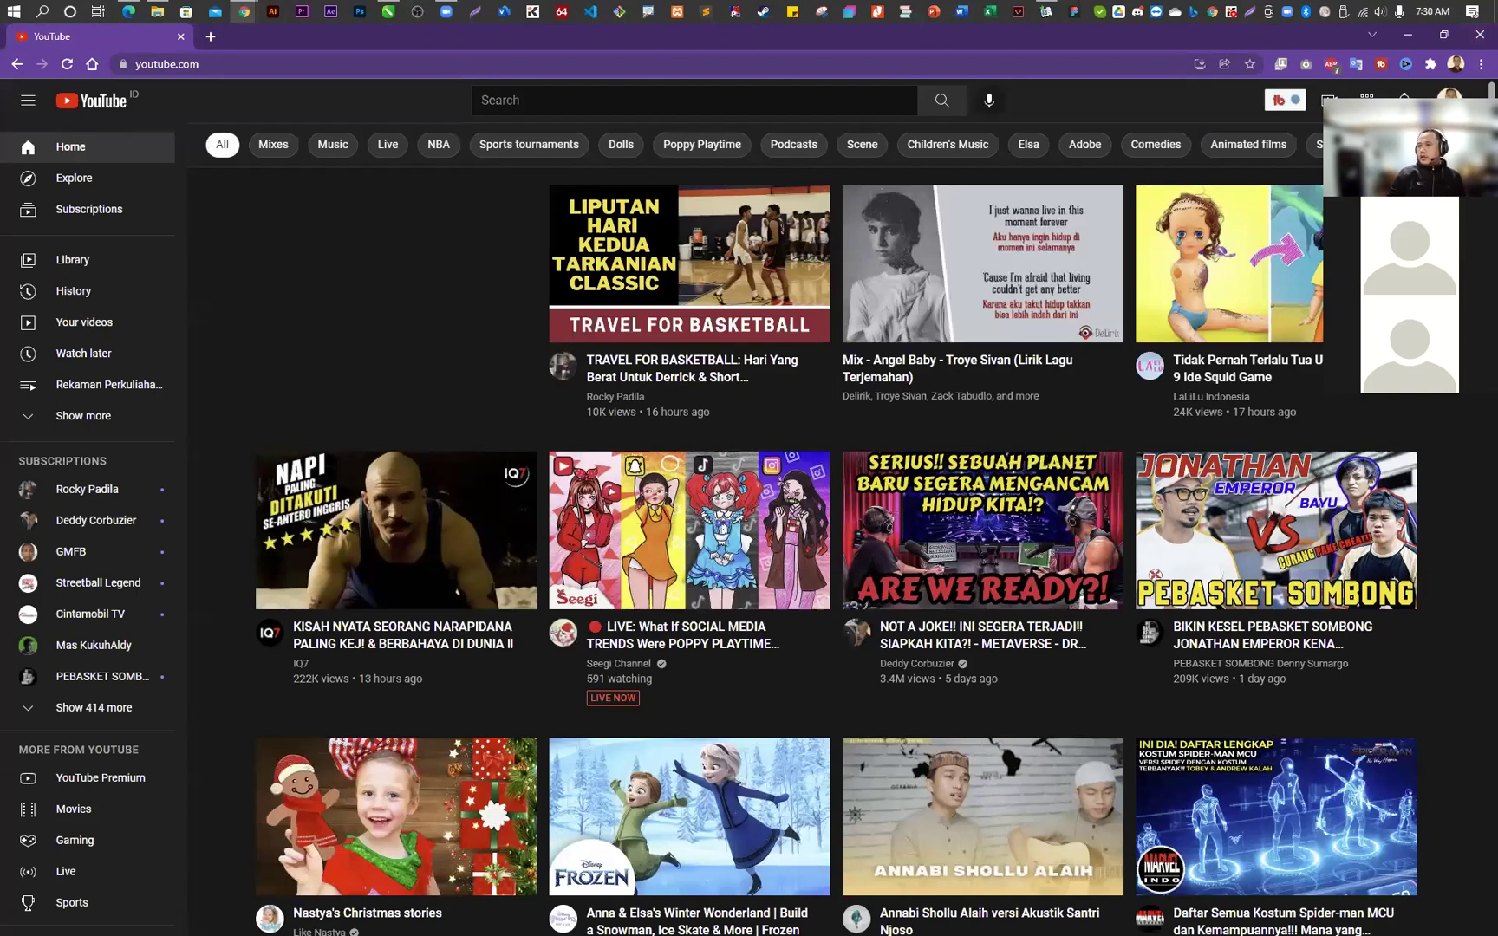
{"action": "left_click", "coordinate": [1449, 98]}
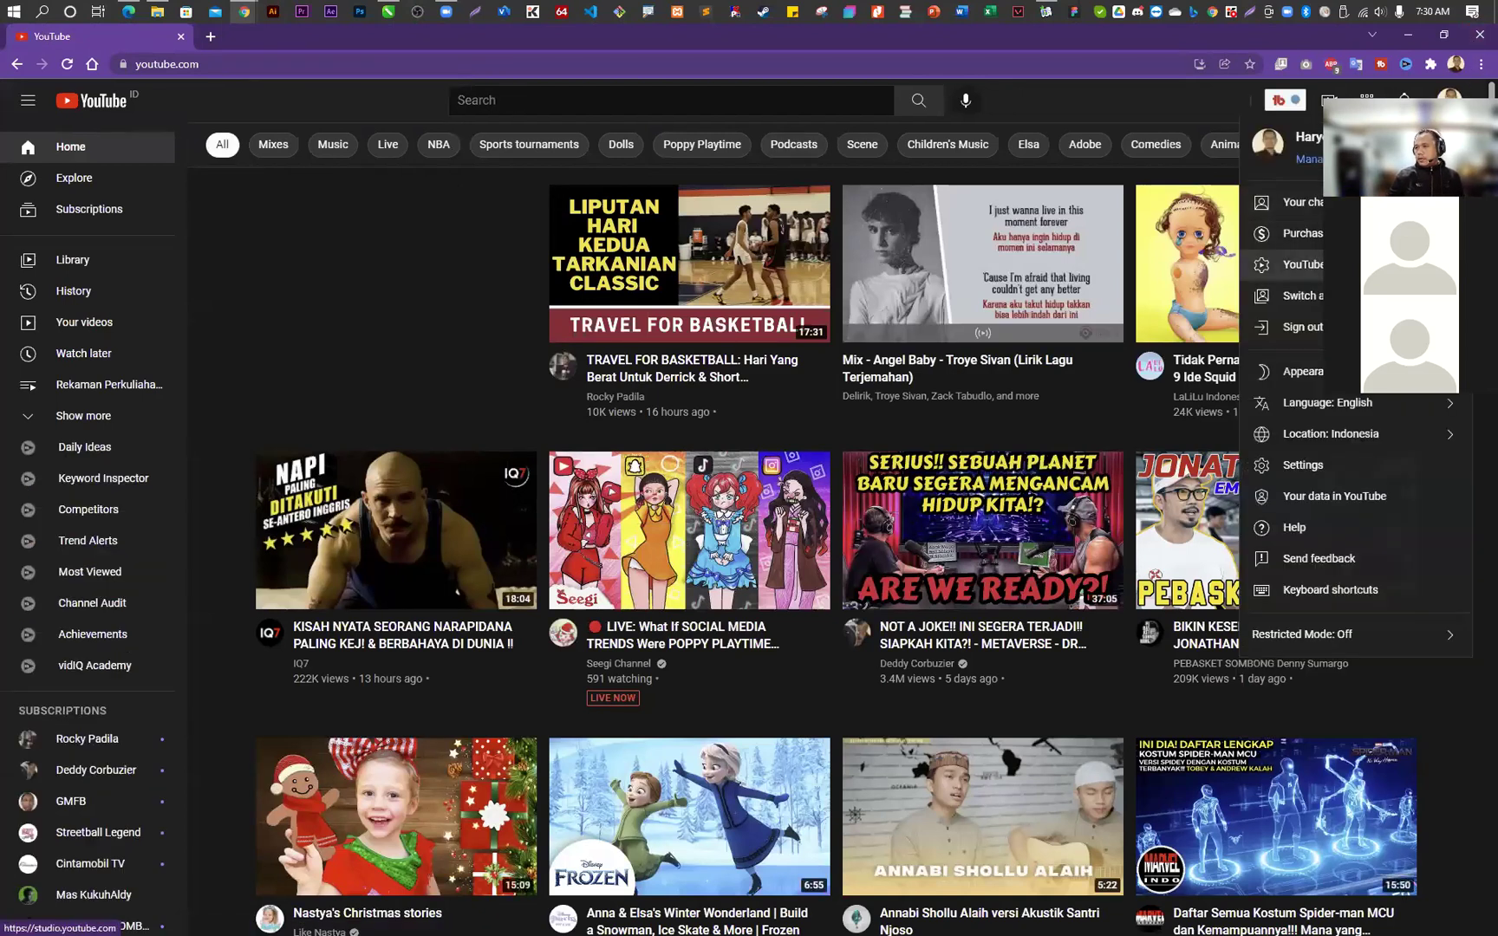
{"action": "left_click", "coordinate": [1292, 202]}
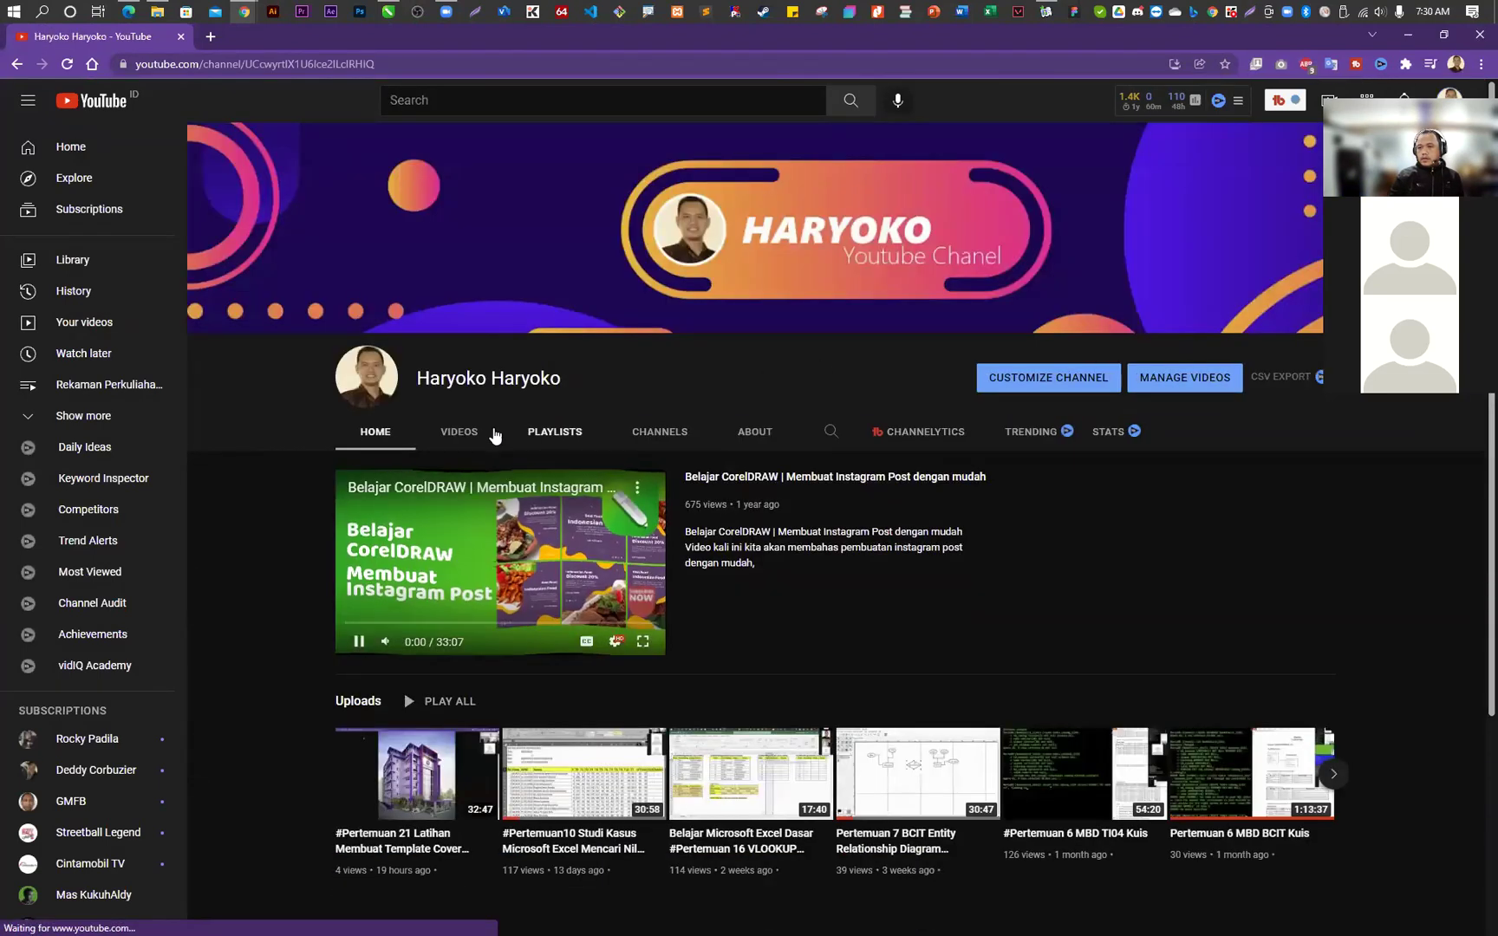
{"action": "left_click", "coordinate": [480, 431]}
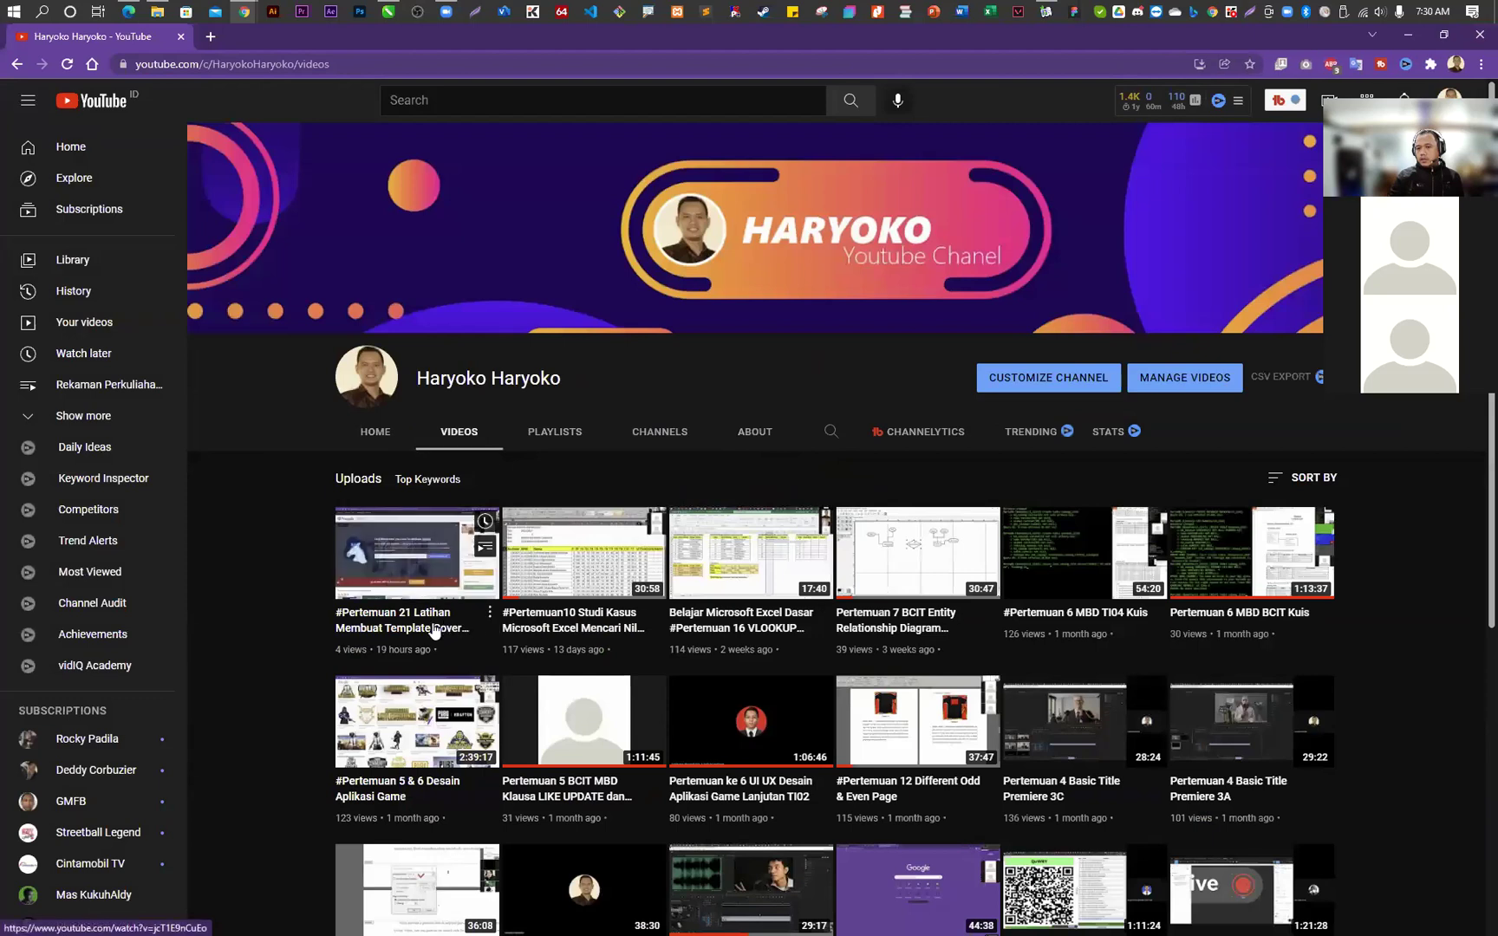
{"action": "scroll", "coordinate": [1006, 612], "scroll_direction": "down", "scroll_amount": 5}
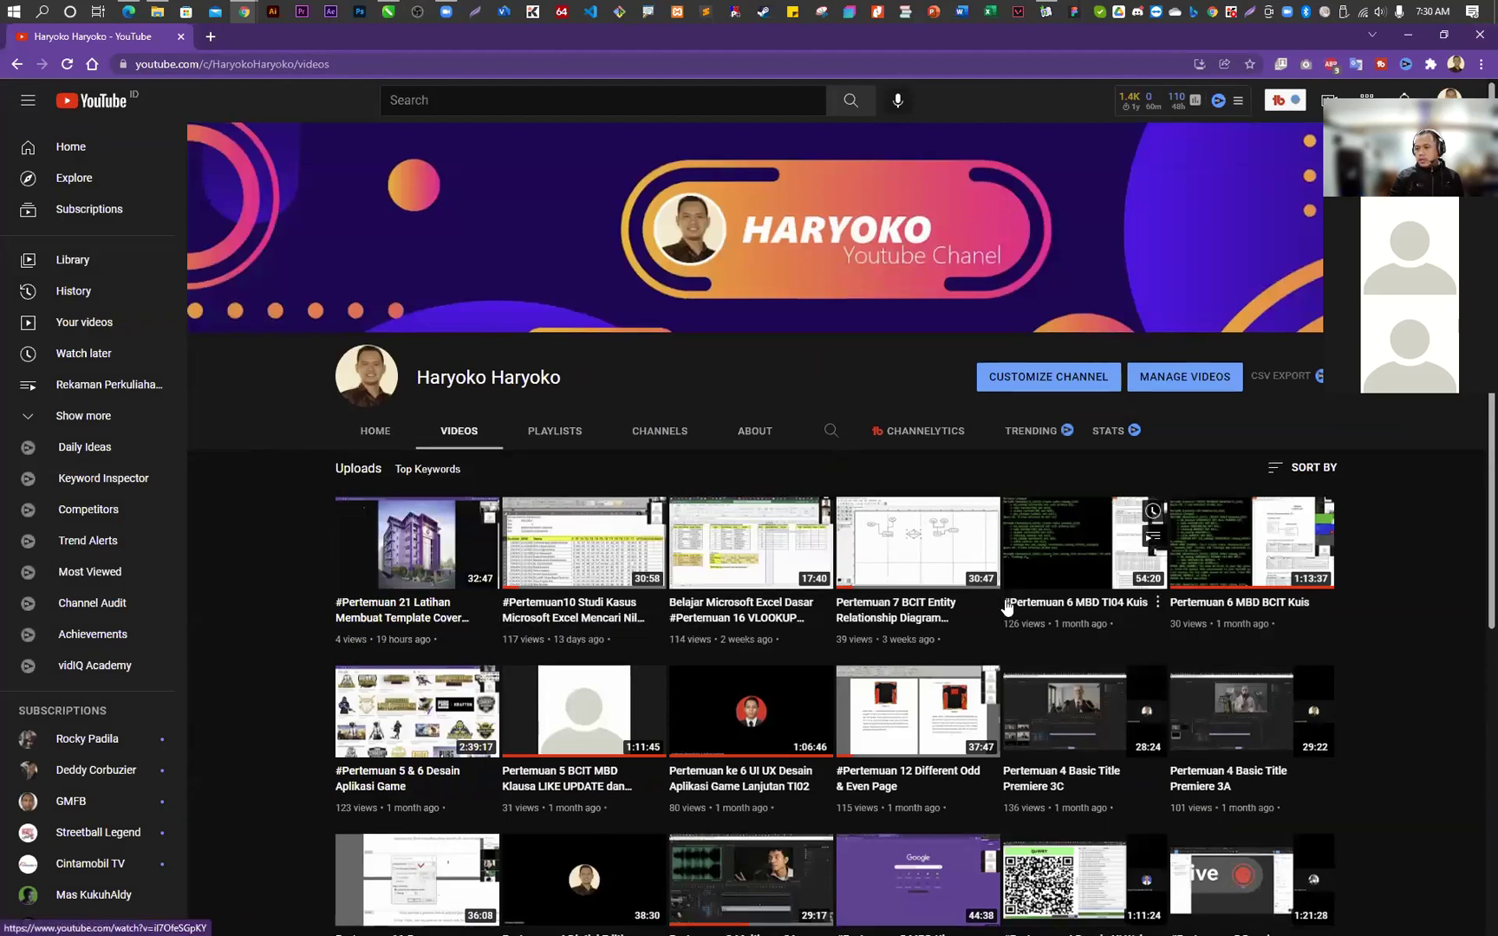
{"action": "scroll", "coordinate": [728, 552], "scroll_direction": "up", "scroll_amount": 5}
- Open the Cover Template video from the channel's Belajar CorelDRAW playlist and pause it
{"action": "left_click", "coordinate": [553, 356]}
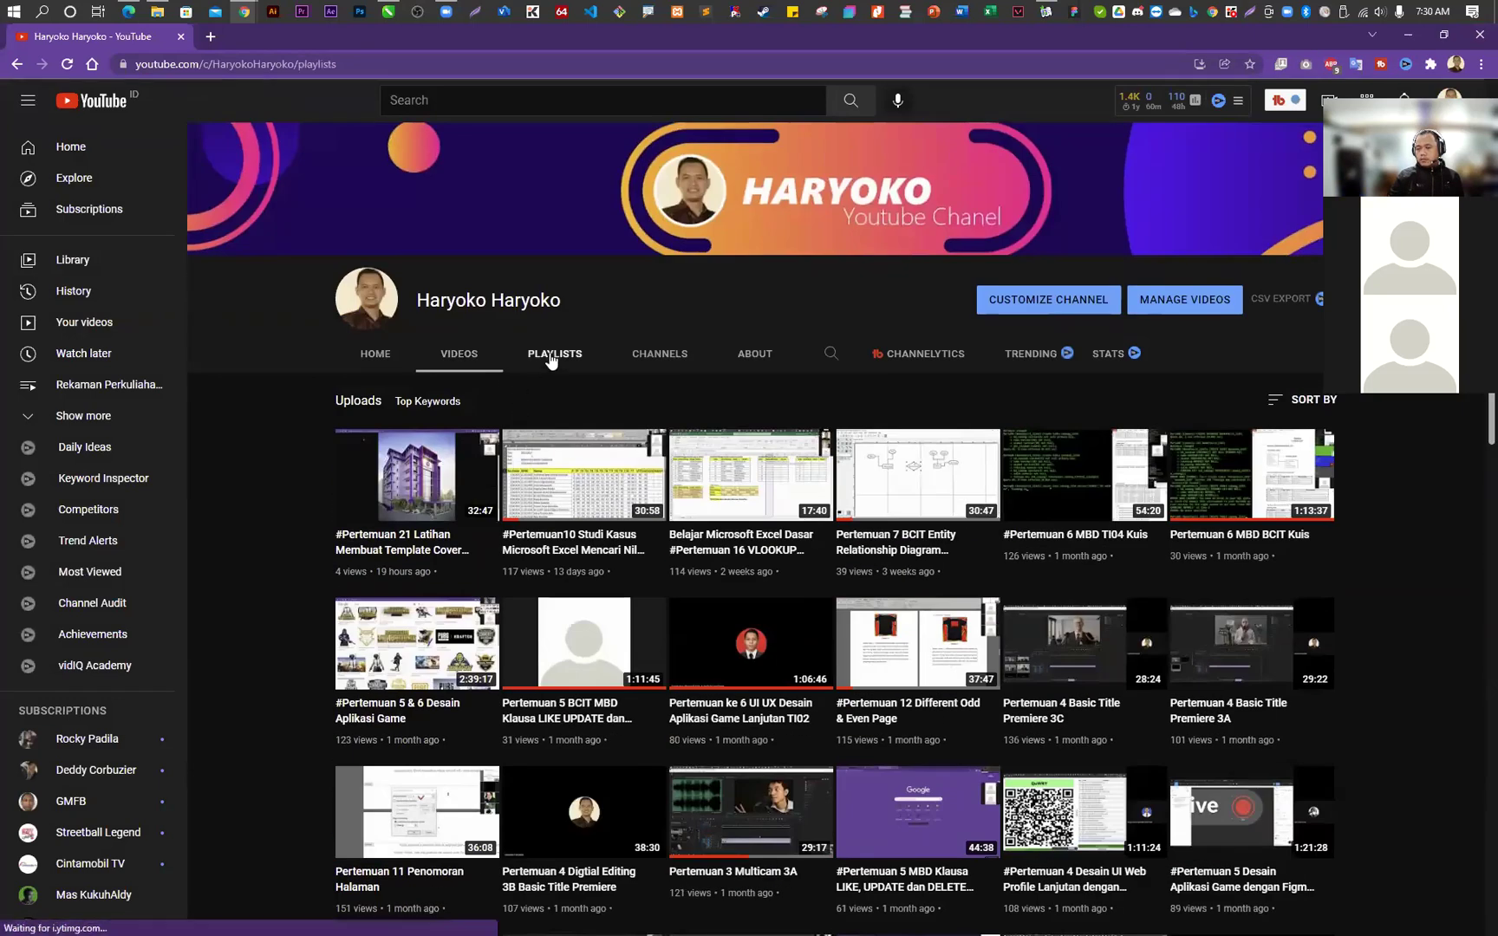
{"action": "scroll", "coordinate": [937, 573], "scroll_direction": "down", "scroll_amount": 2}
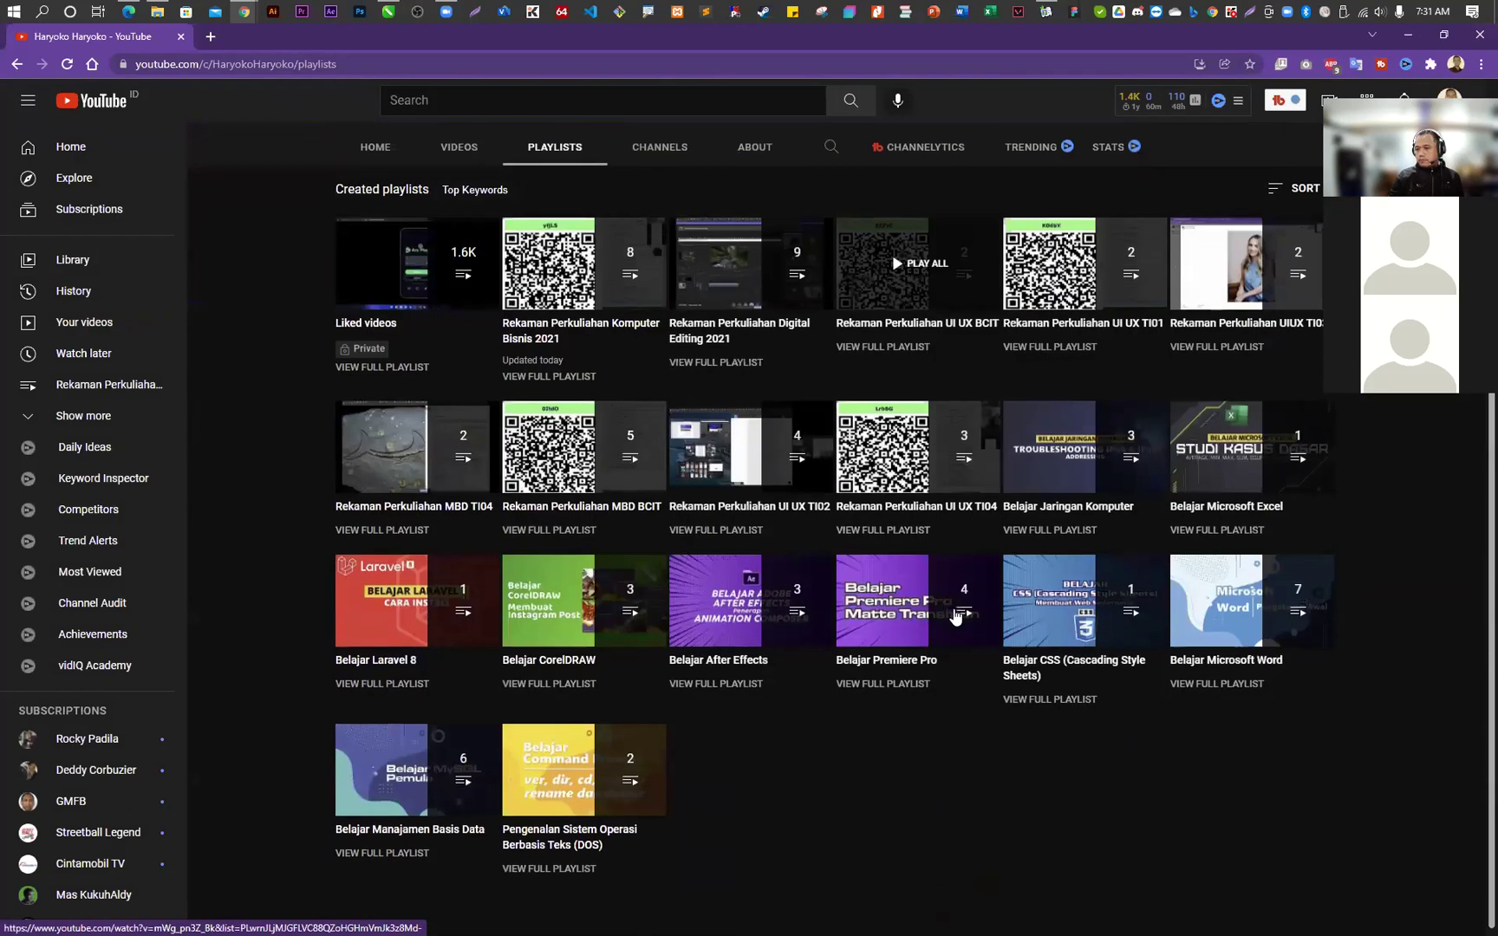
{"action": "left_click", "coordinate": [602, 634]}
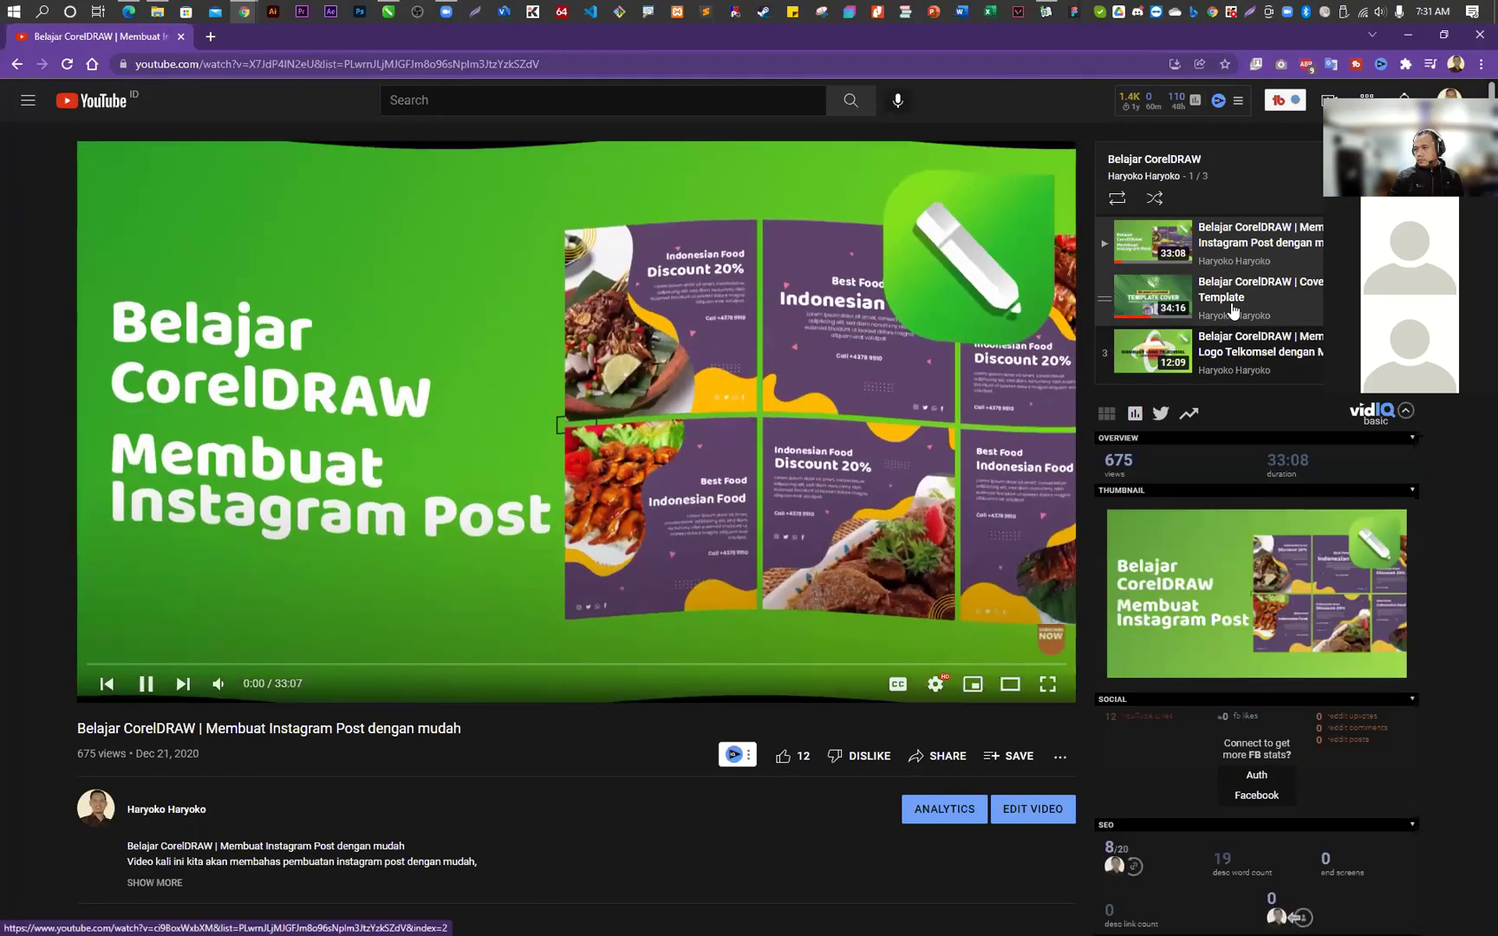
{"action": "left_click", "coordinate": [1233, 309]}
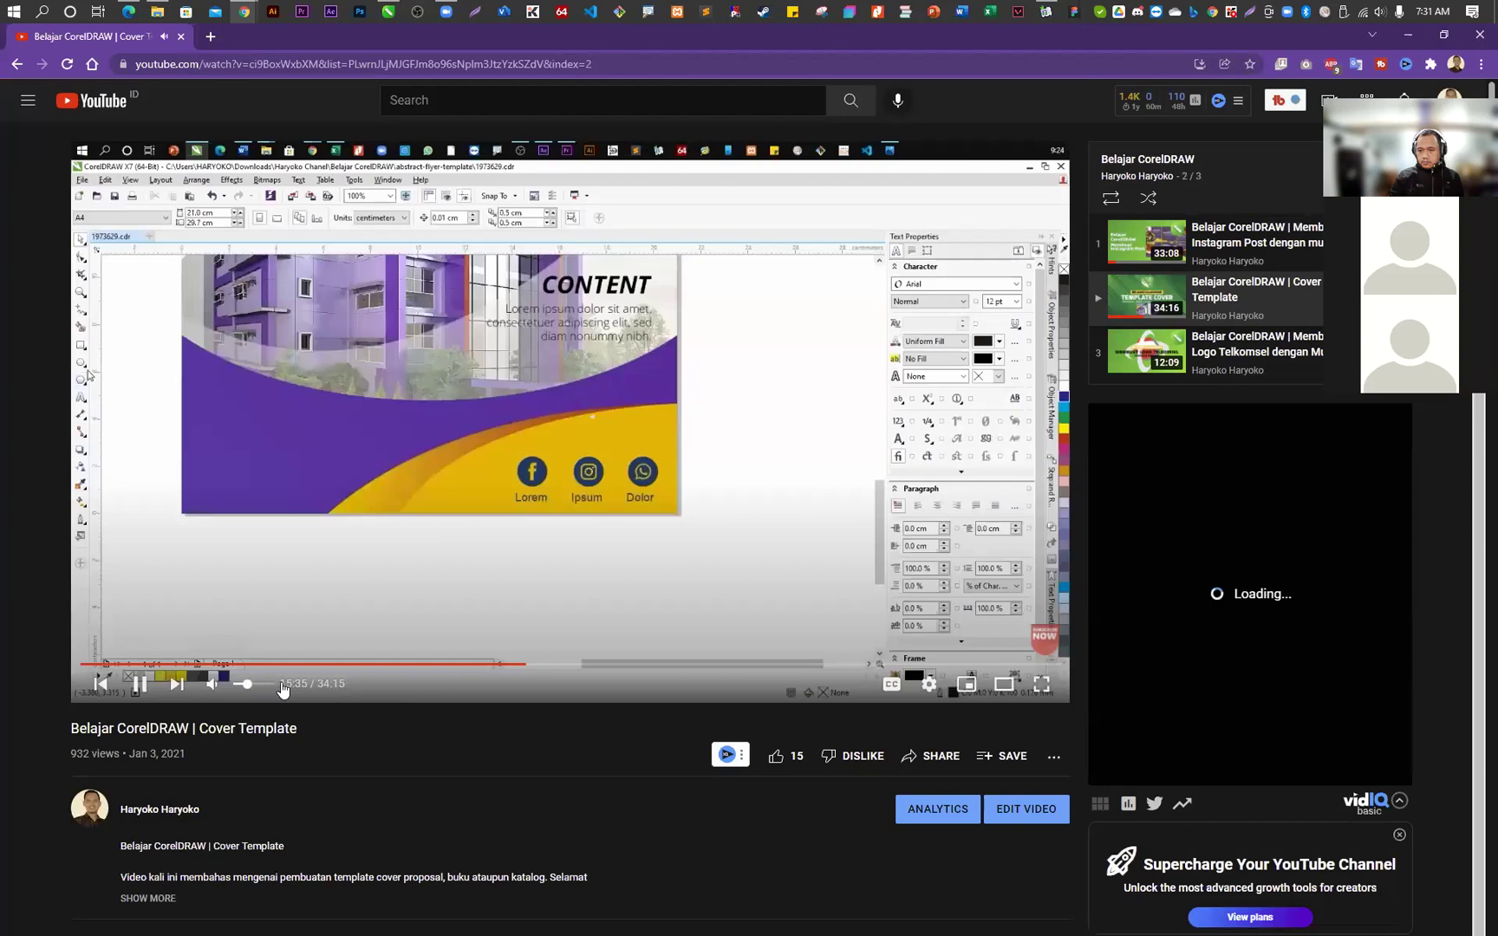
{"action": "left_click", "coordinate": [365, 511]}
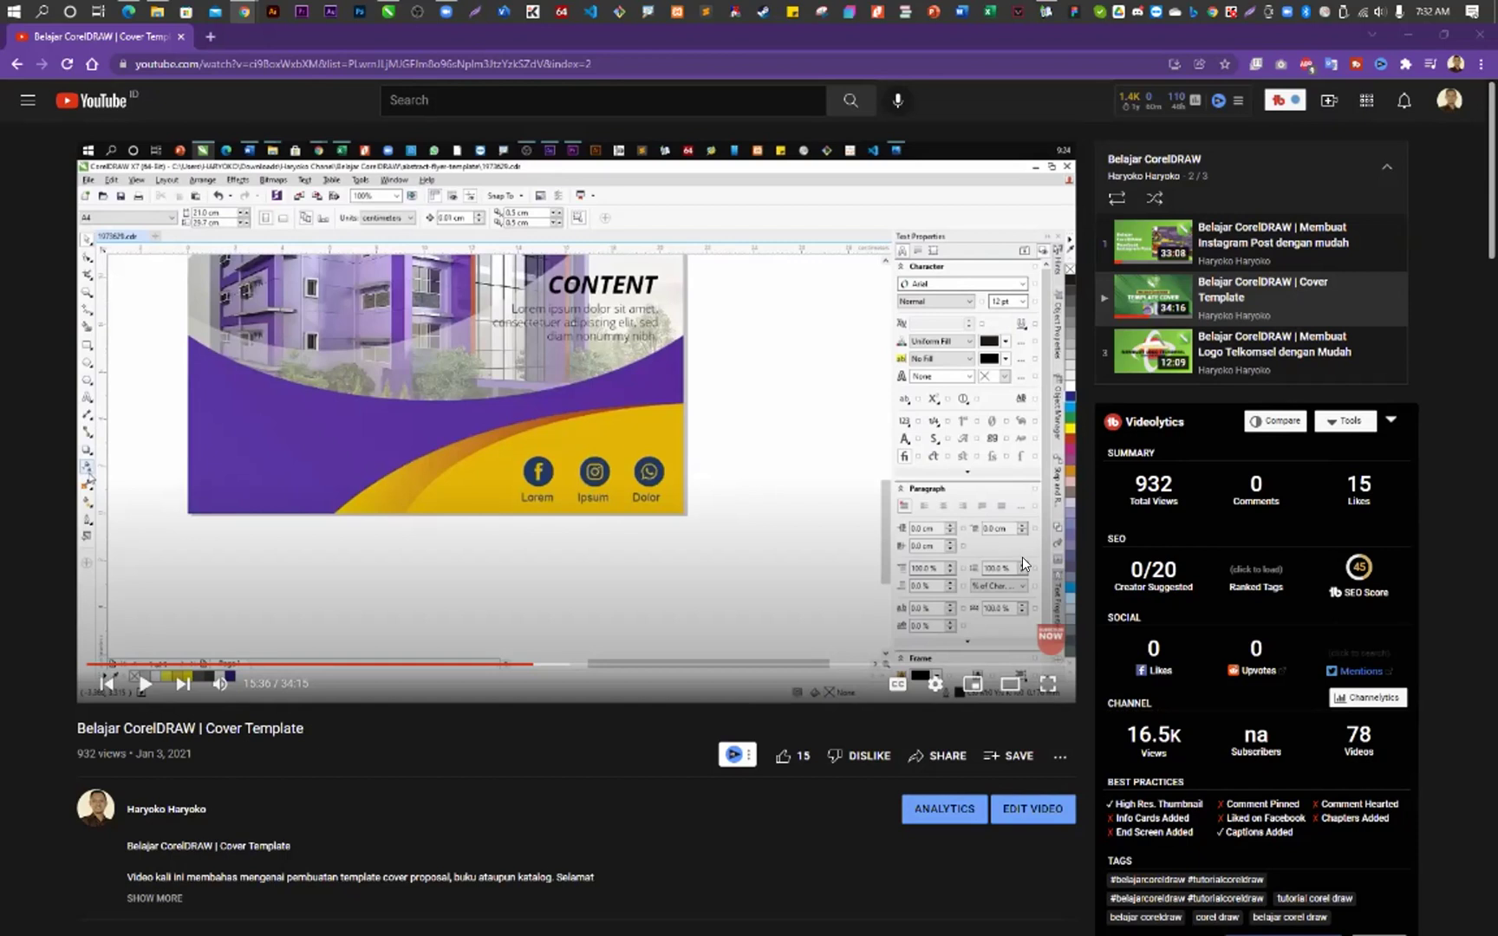
- Play the Belajar CorelDRAW | Cover Template video in full screen from the beginning
{"action": "key", "text": "F11"}
{"action": "key", "text": "f"}
{"action": "left_click", "coordinate": [22, 892]}
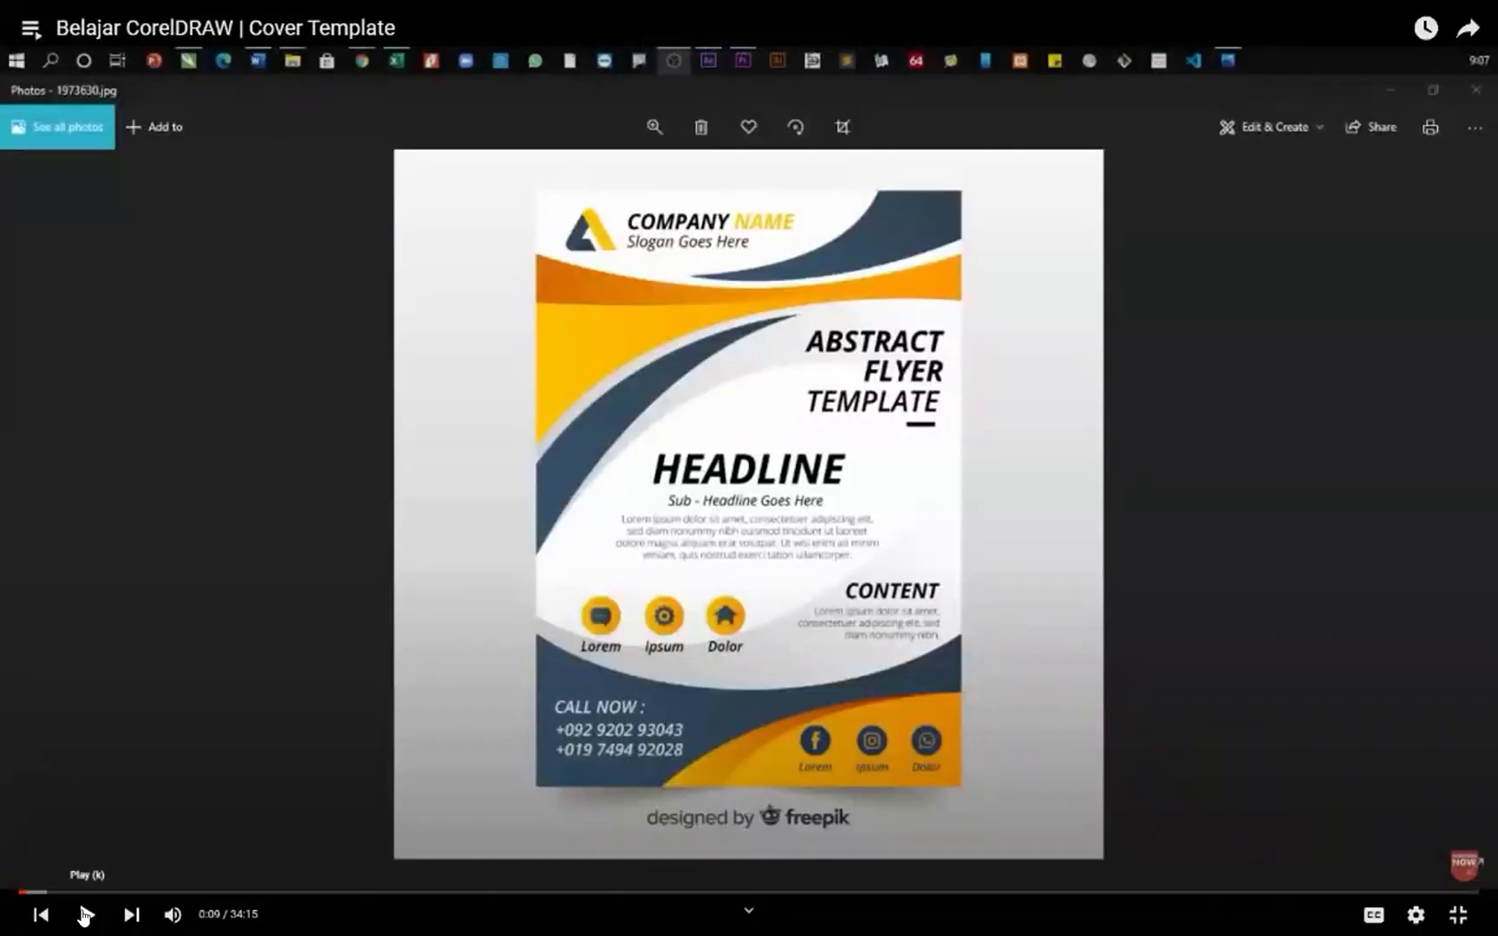
{"action": "left_click", "coordinate": [18, 892]}
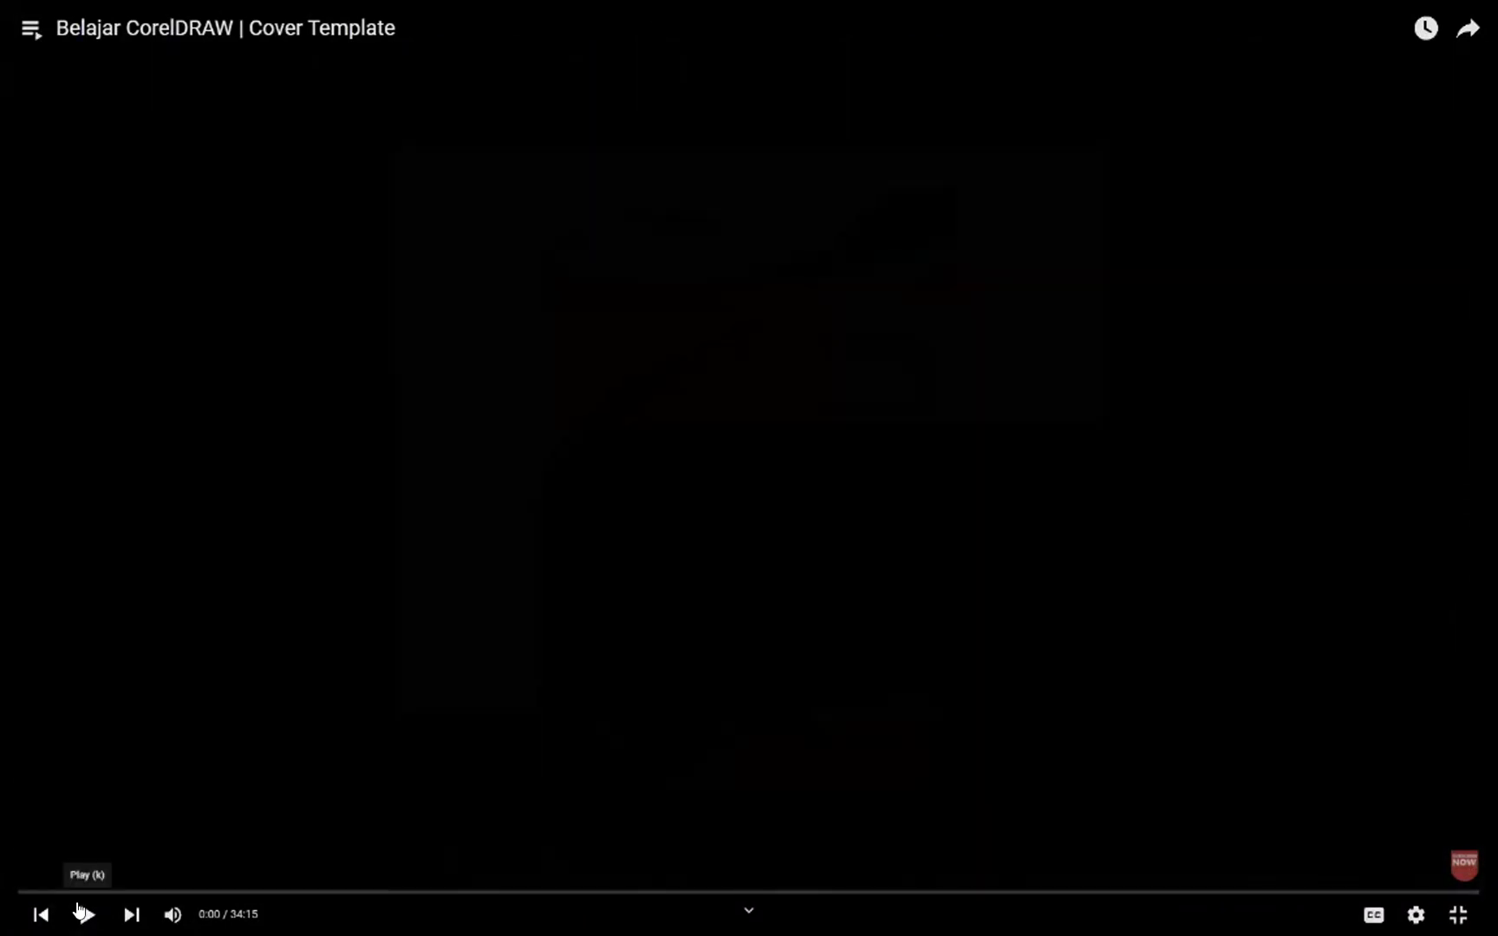
{"action": "left_click", "coordinate": [88, 913]}
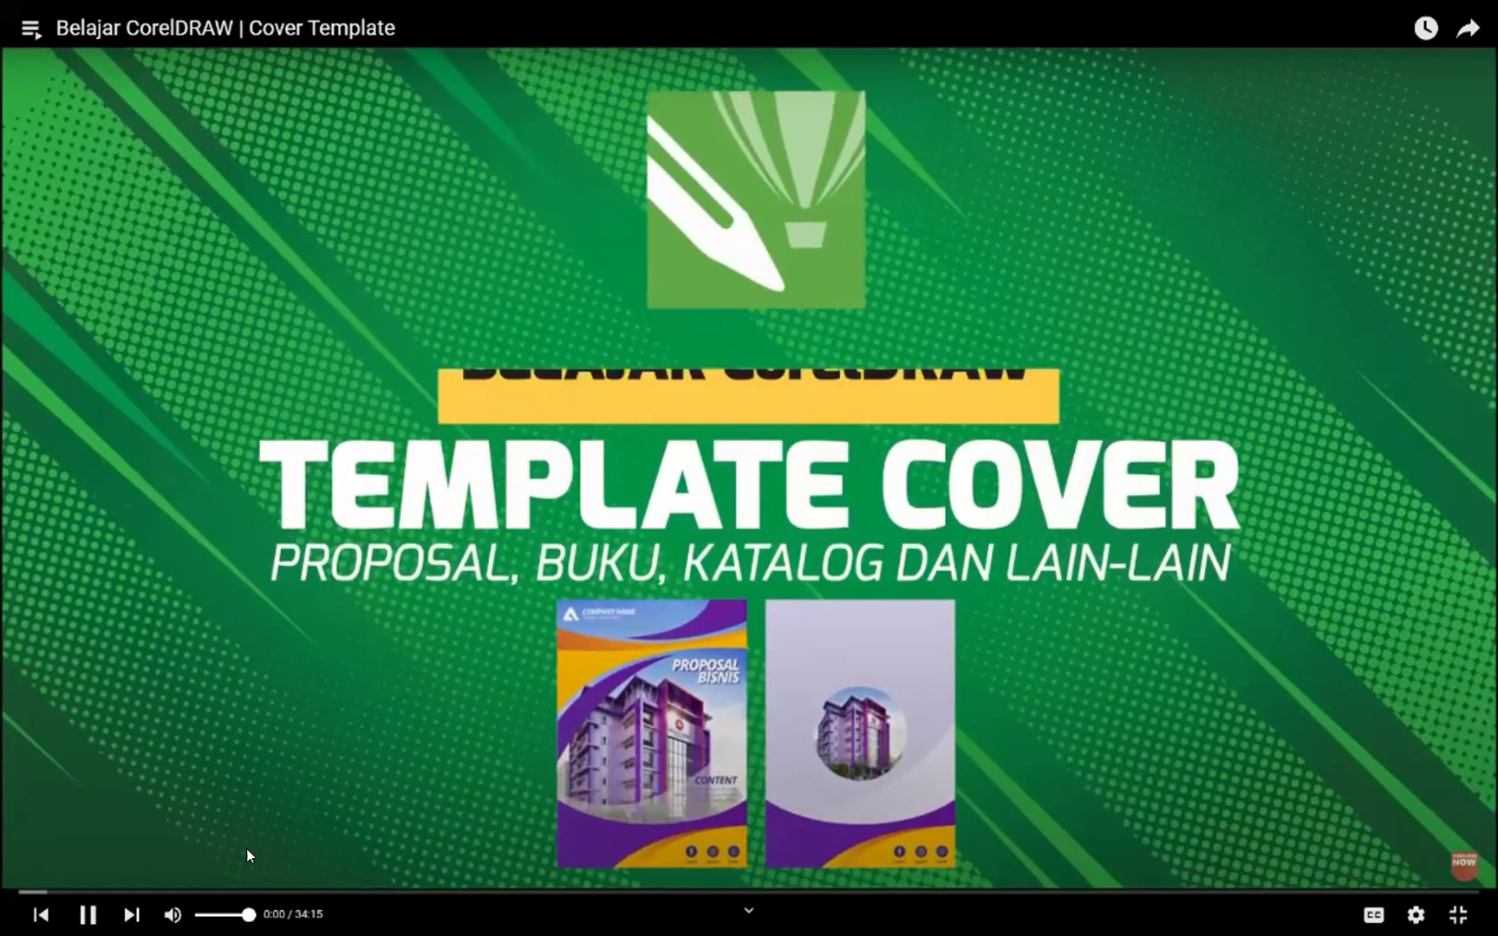
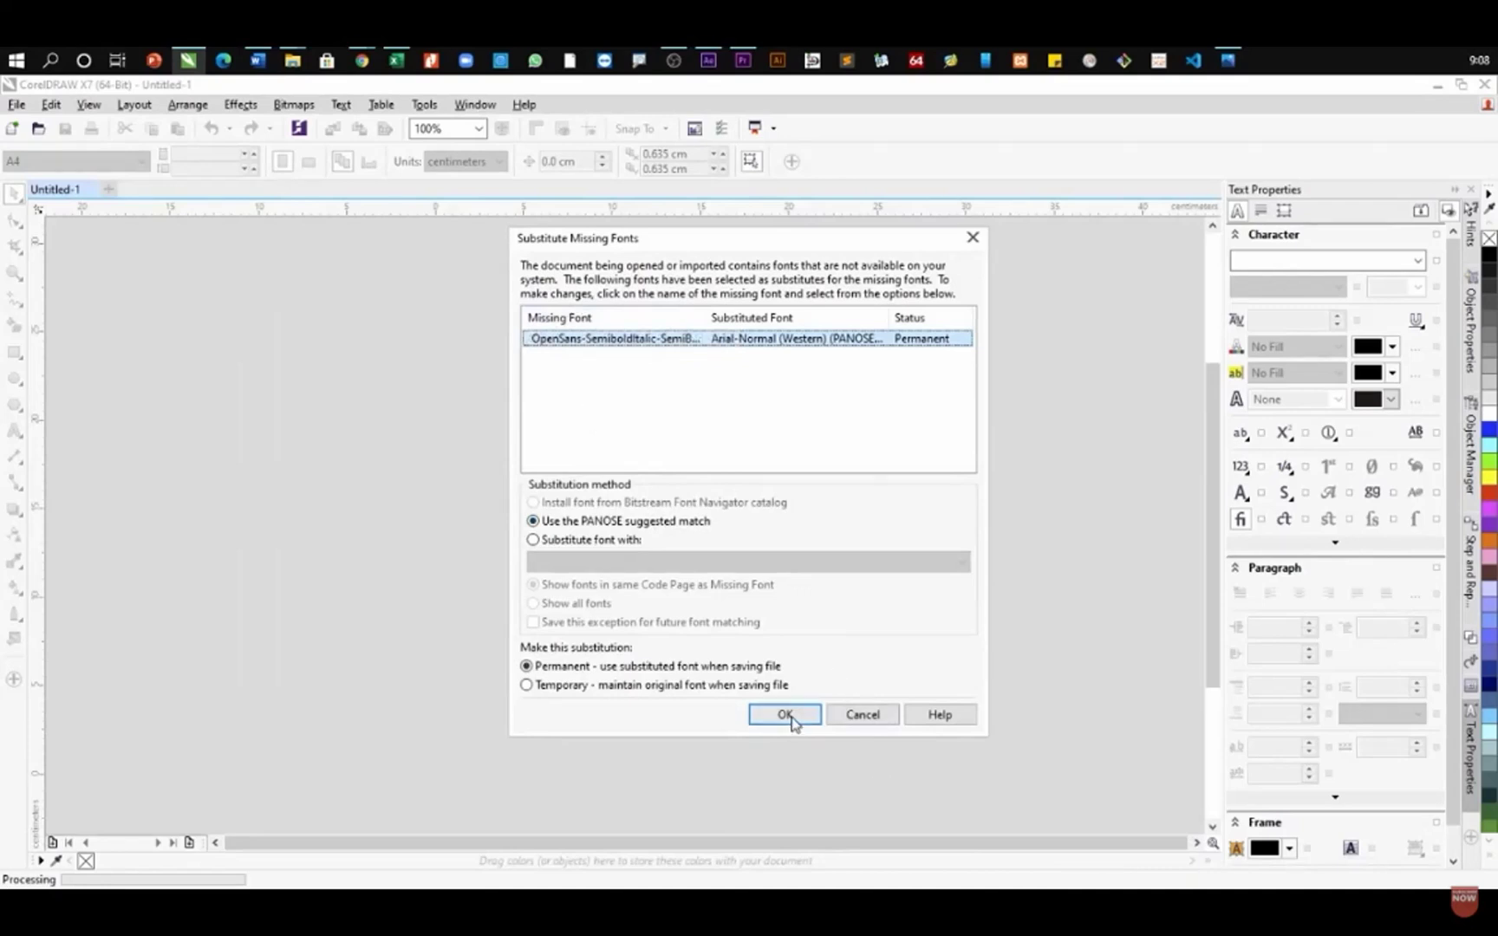
- Accept the PANOSE suggested font substitution while opening 1973629.cdr, and delete the gray background shape behind the flyer
{"action": "left_click", "coordinate": [557, 343]}
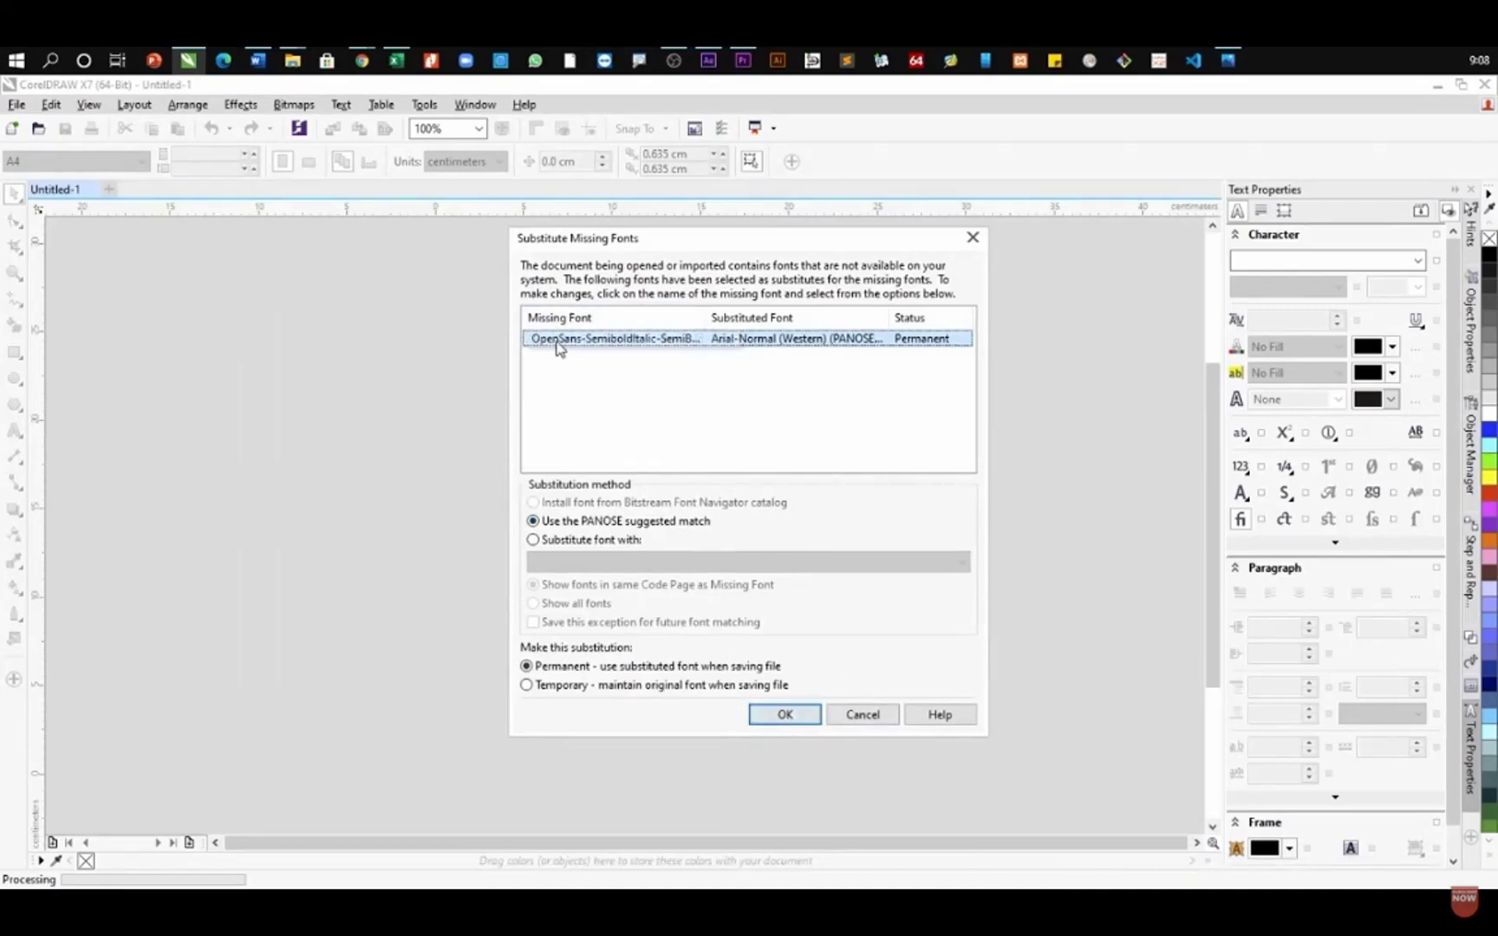
{"action": "left_click", "coordinate": [784, 716]}
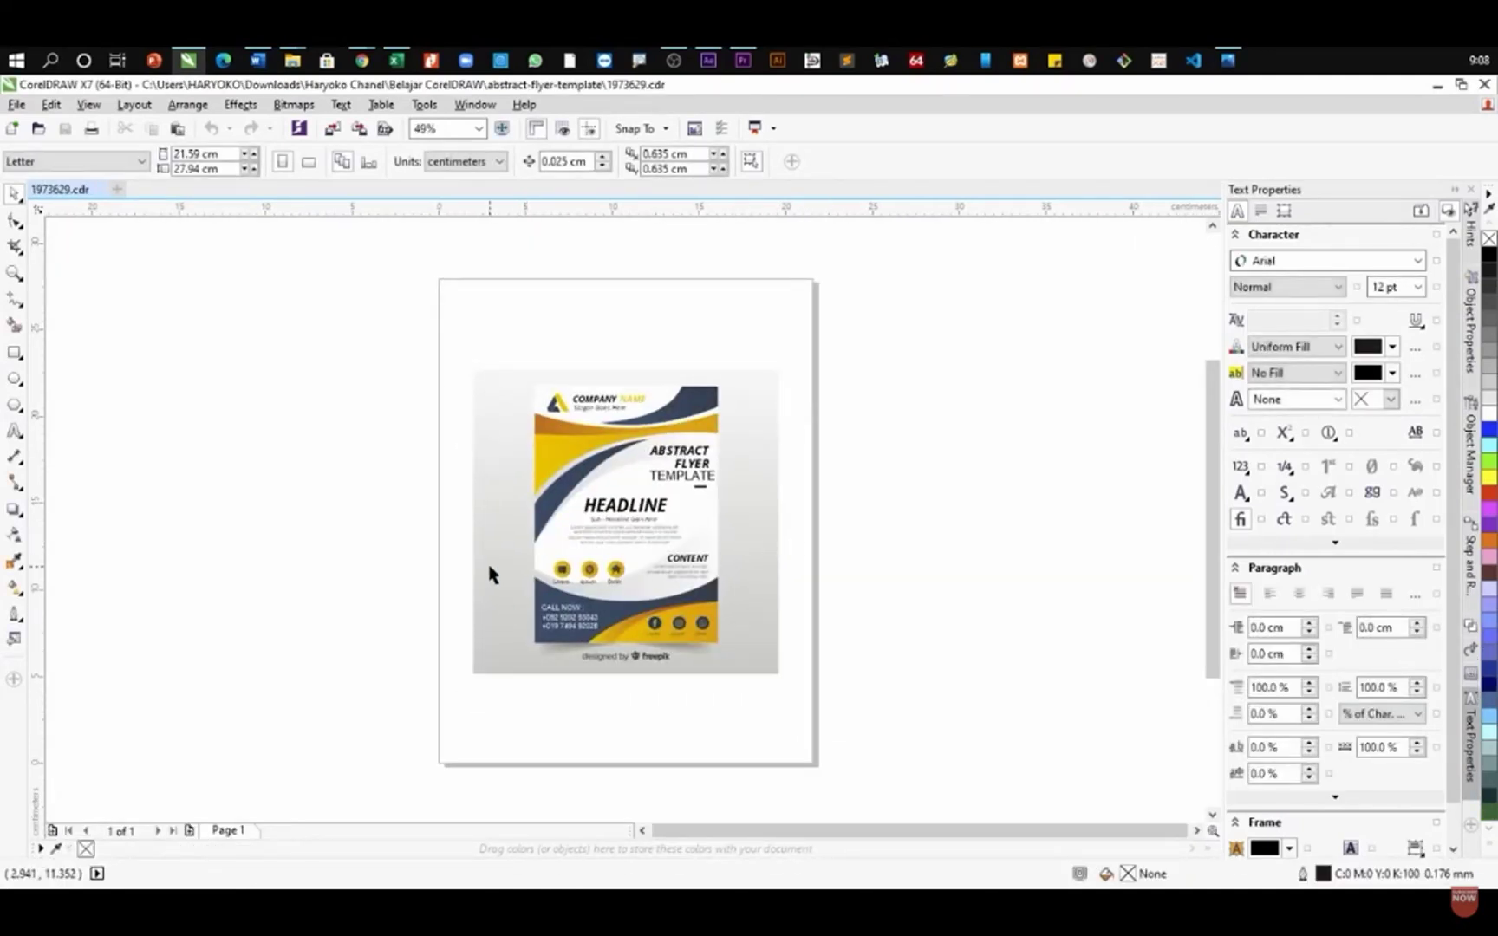
{"action": "left_click_drag", "start_coordinate": [492, 577], "coordinate": [334, 589]}
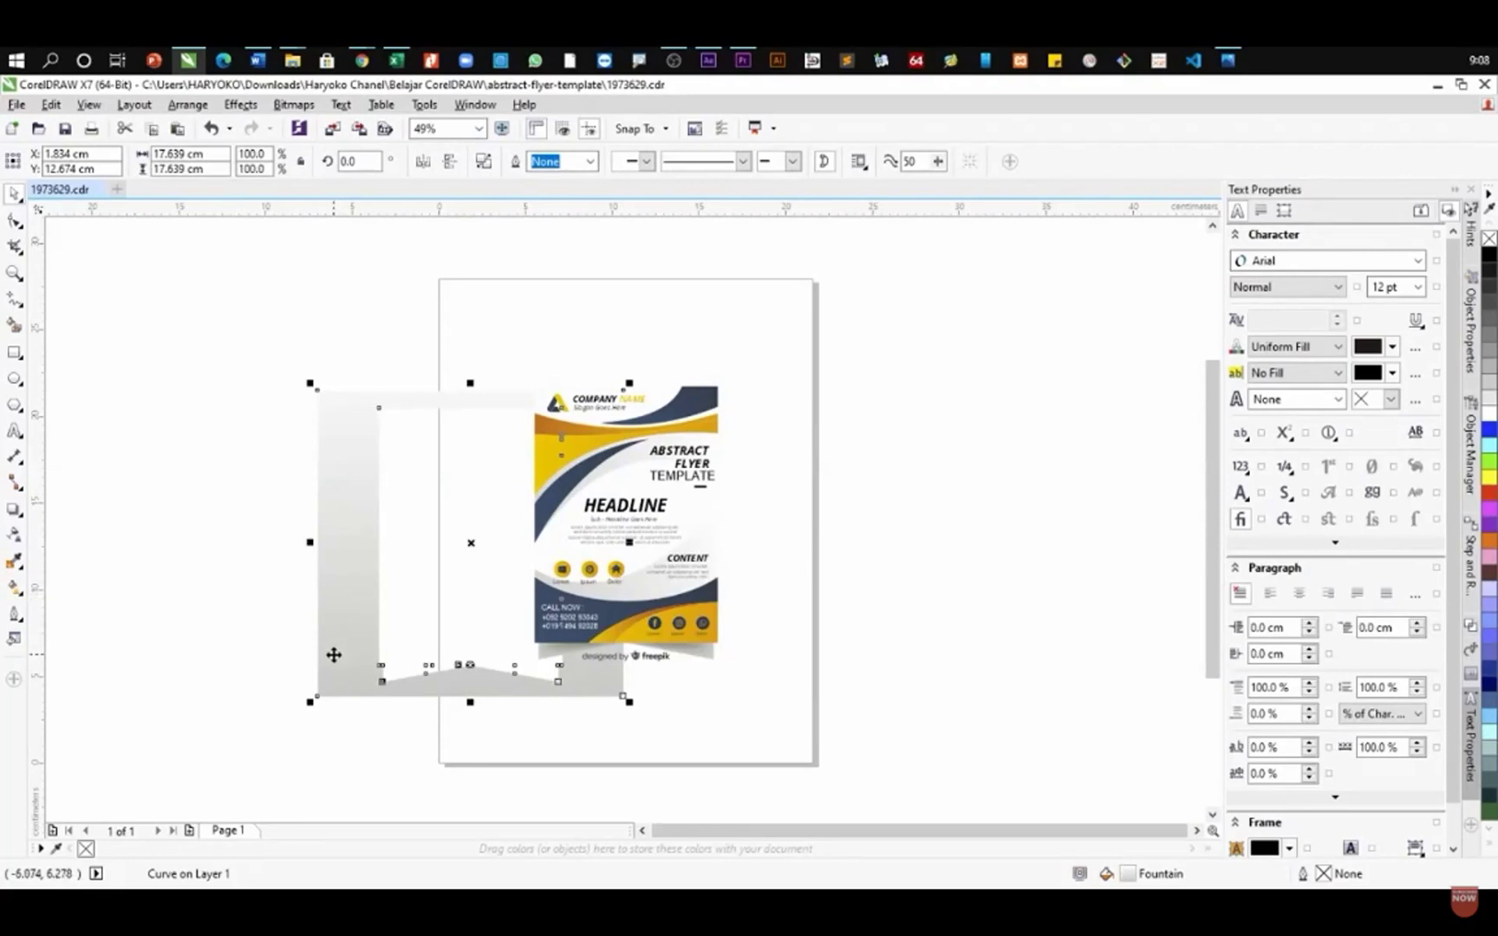
{"action": "key", "text": "Delete"}
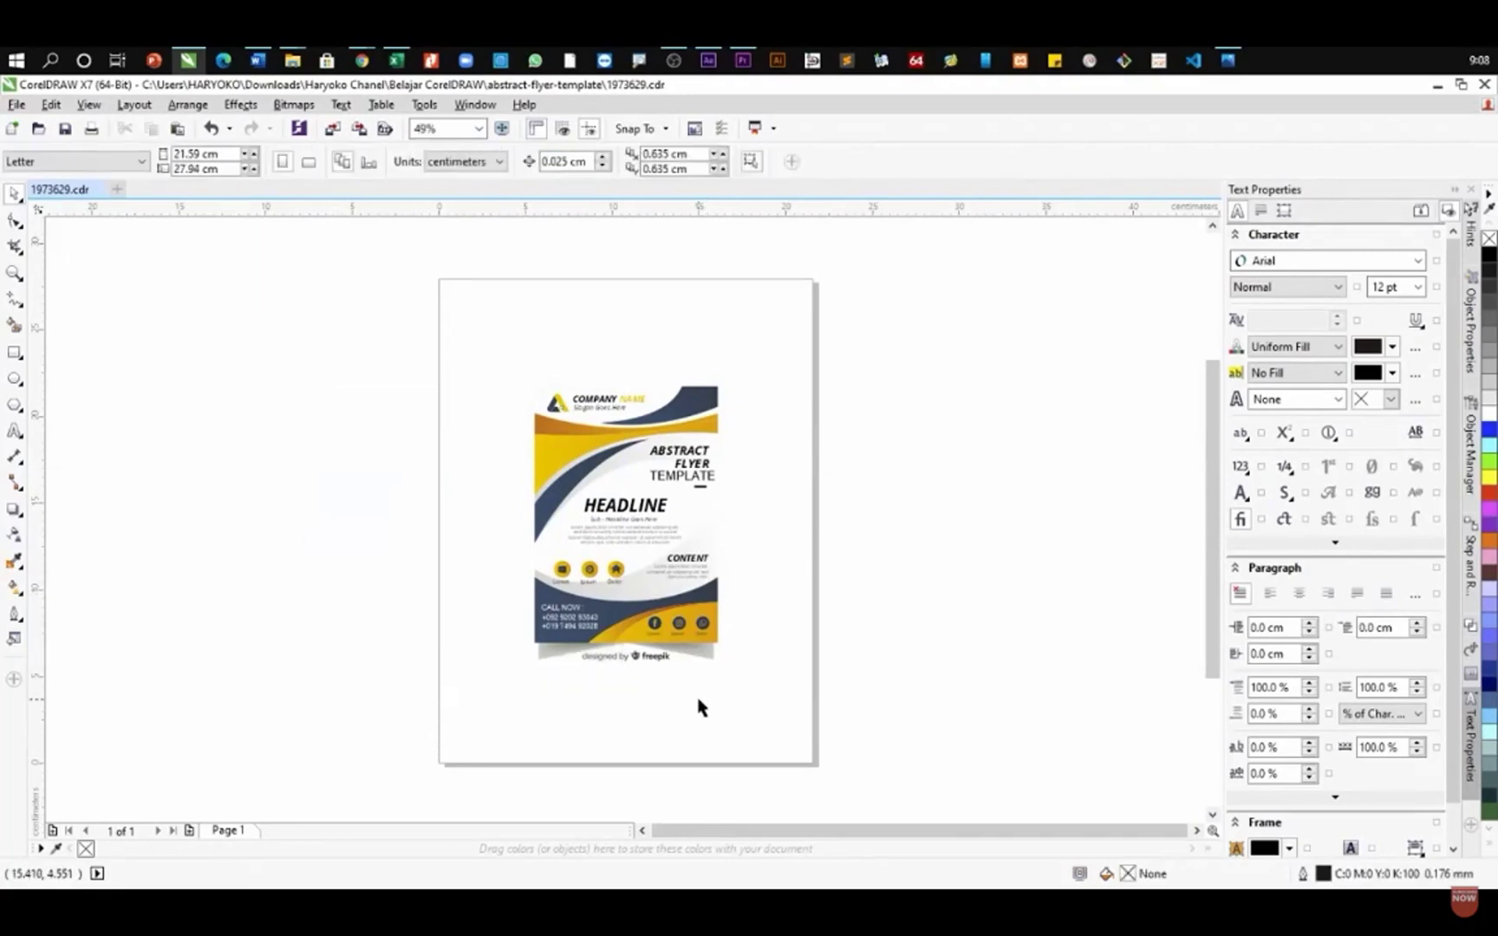
- Delete the freepik credit beneath the flyer and the ABSTRACT FLYER TEMPLATE title
{"action": "scroll", "coordinate": [726, 637], "scroll_direction": "up", "scroll_amount": 2}
{"action": "left_click_drag", "start_coordinate": [808, 577], "coordinate": [317, 668]}
{"action": "key", "text": "Delete"}
{"action": "scroll", "coordinate": [636, 686], "scroll_direction": "down", "scroll_amount": 2}
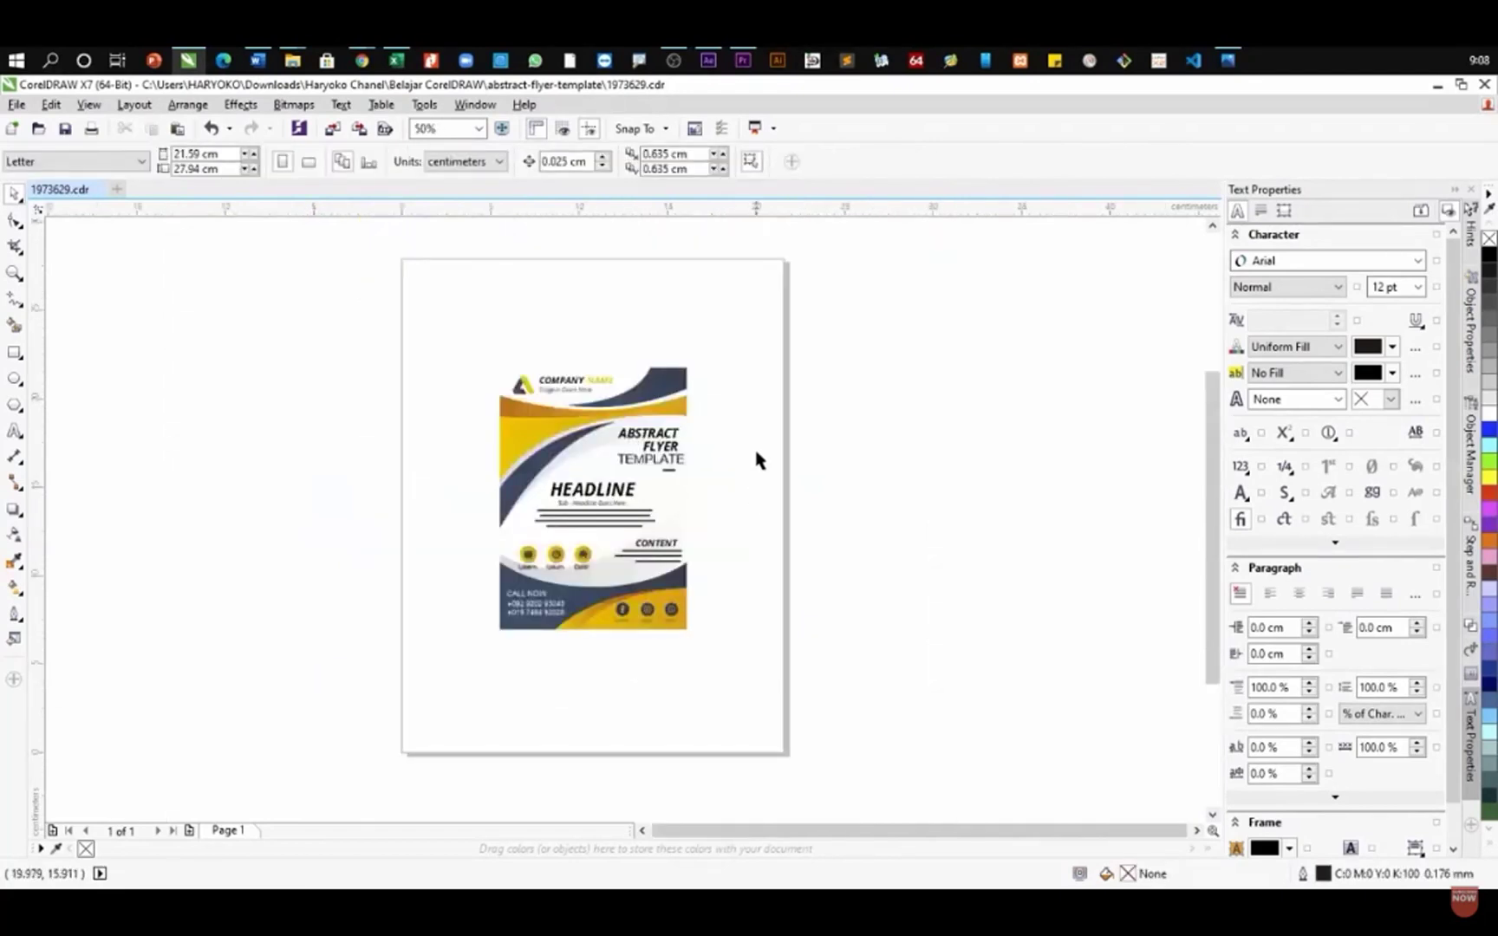
{"action": "scroll", "coordinate": [756, 458], "scroll_direction": "up", "scroll_amount": 2}
{"action": "left_click_drag", "start_coordinate": [709, 432], "coordinate": [483, 515]}
{"action": "key", "text": "Delete"}
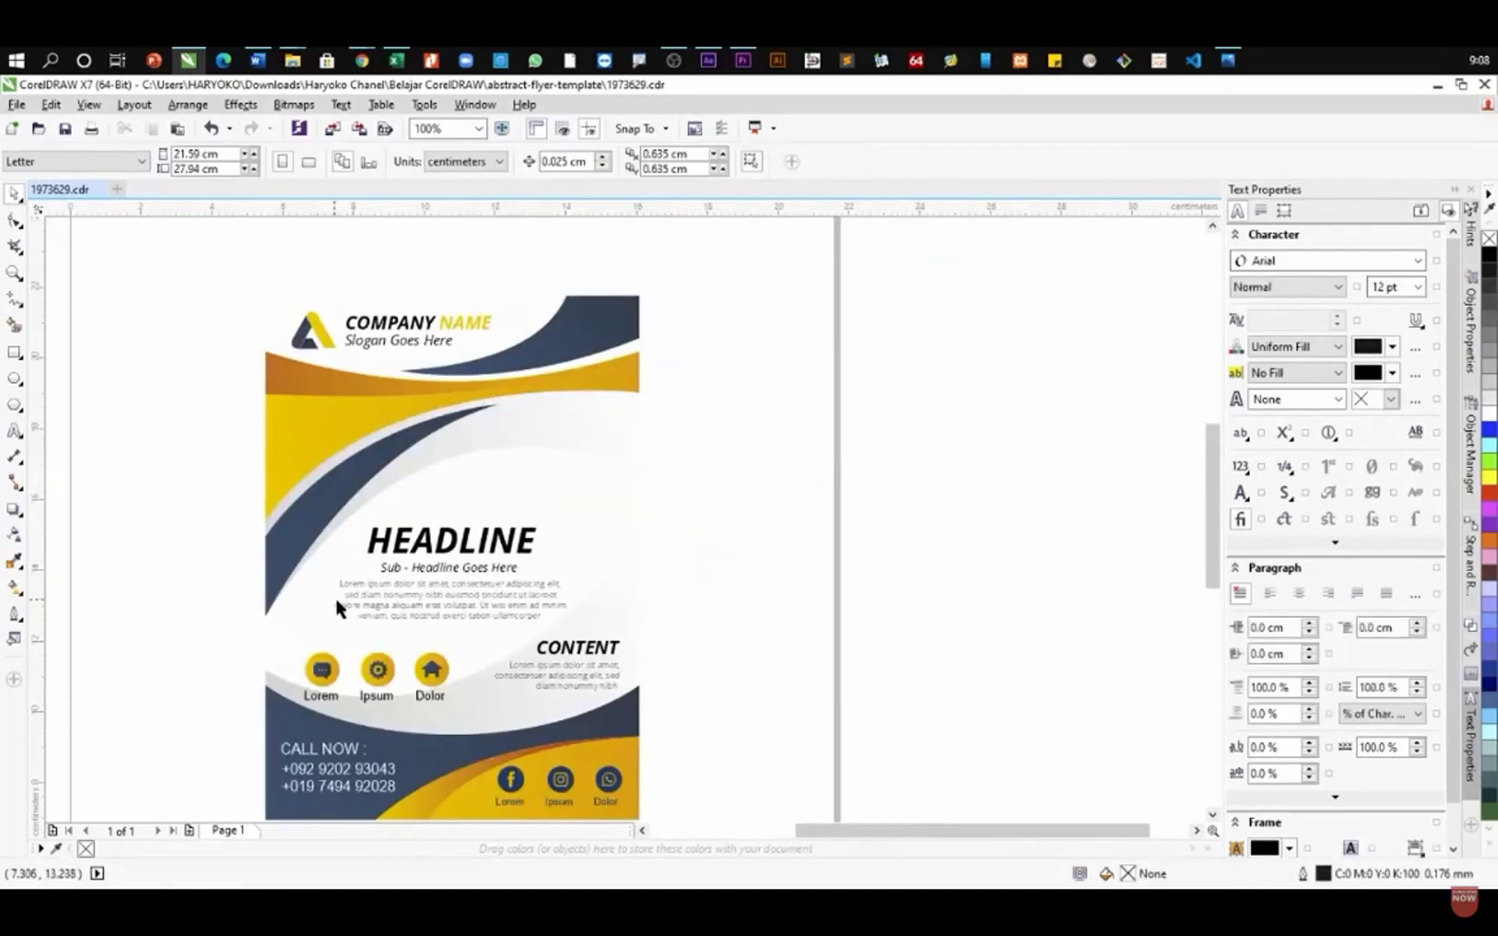
- Group the HEADLINE, sub-headline and paragraph text, and move the group off the flyer's left side
{"action": "scroll", "coordinate": [357, 607], "scroll_direction": "up", "scroll_amount": 2}
{"action": "left_click_drag", "start_coordinate": [1037, 396], "coordinate": [277, 674]}
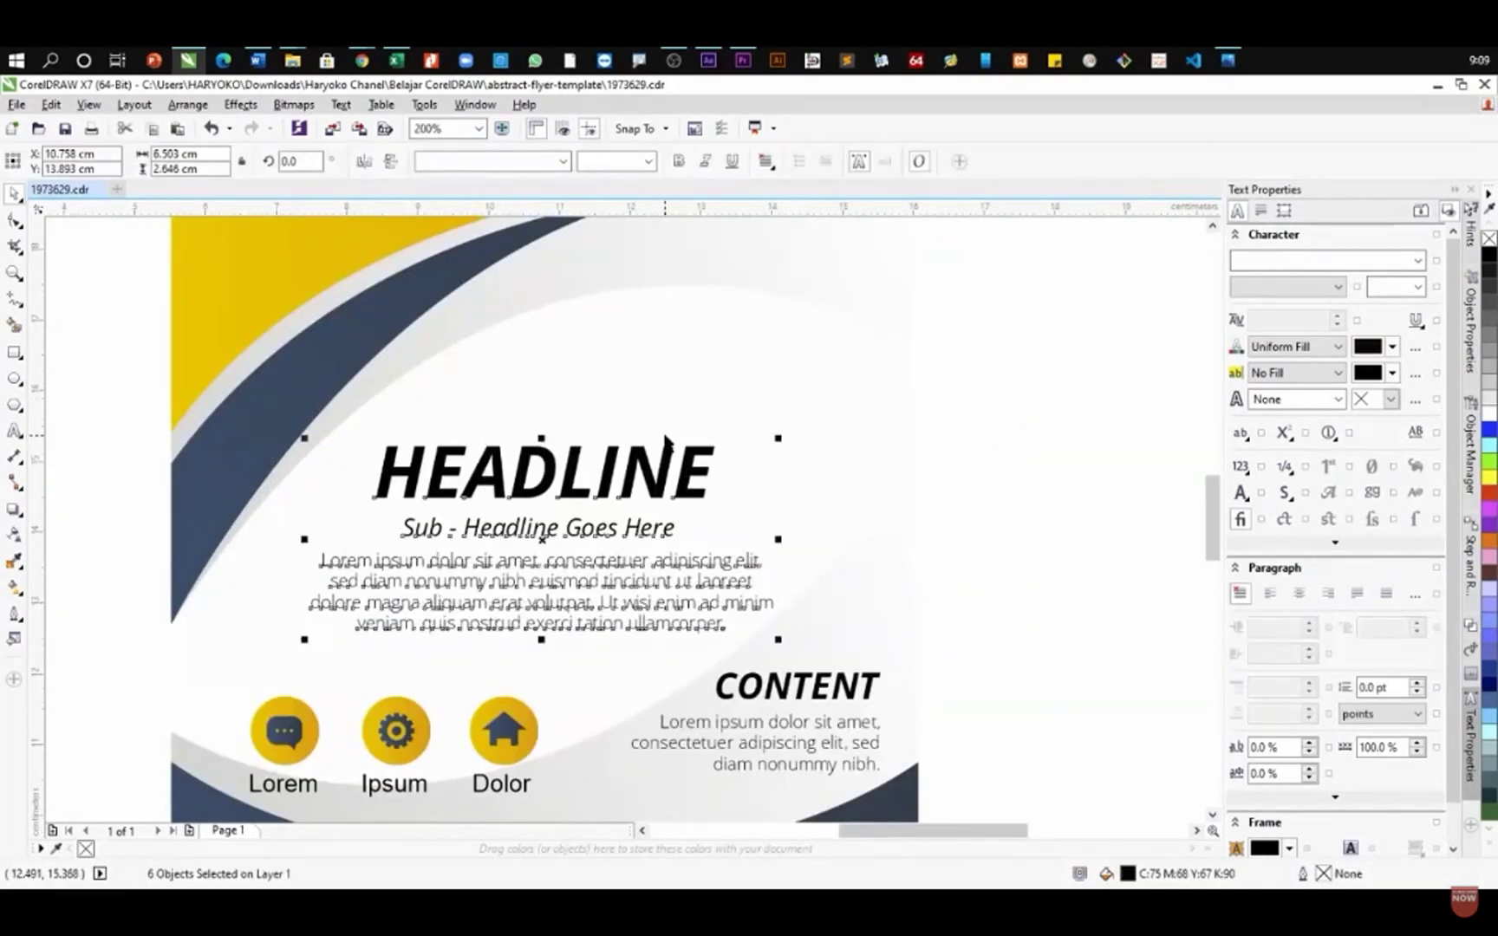
{"action": "key", "text": "ctrl+g"}
{"action": "scroll", "coordinate": [607, 433], "scroll_direction": "down", "scroll_amount": 2}
{"action": "left_click_drag", "start_coordinate": [574, 451], "coordinate": [145, 463]}
- Delete the CALL NOW contact text and the Lorem, Ipsum and Dolor icons above the flyer's lower curve
{"action": "left_click_drag", "start_coordinate": [332, 631], "coordinate": [526, 713]}
{"action": "key", "text": "Delete"}
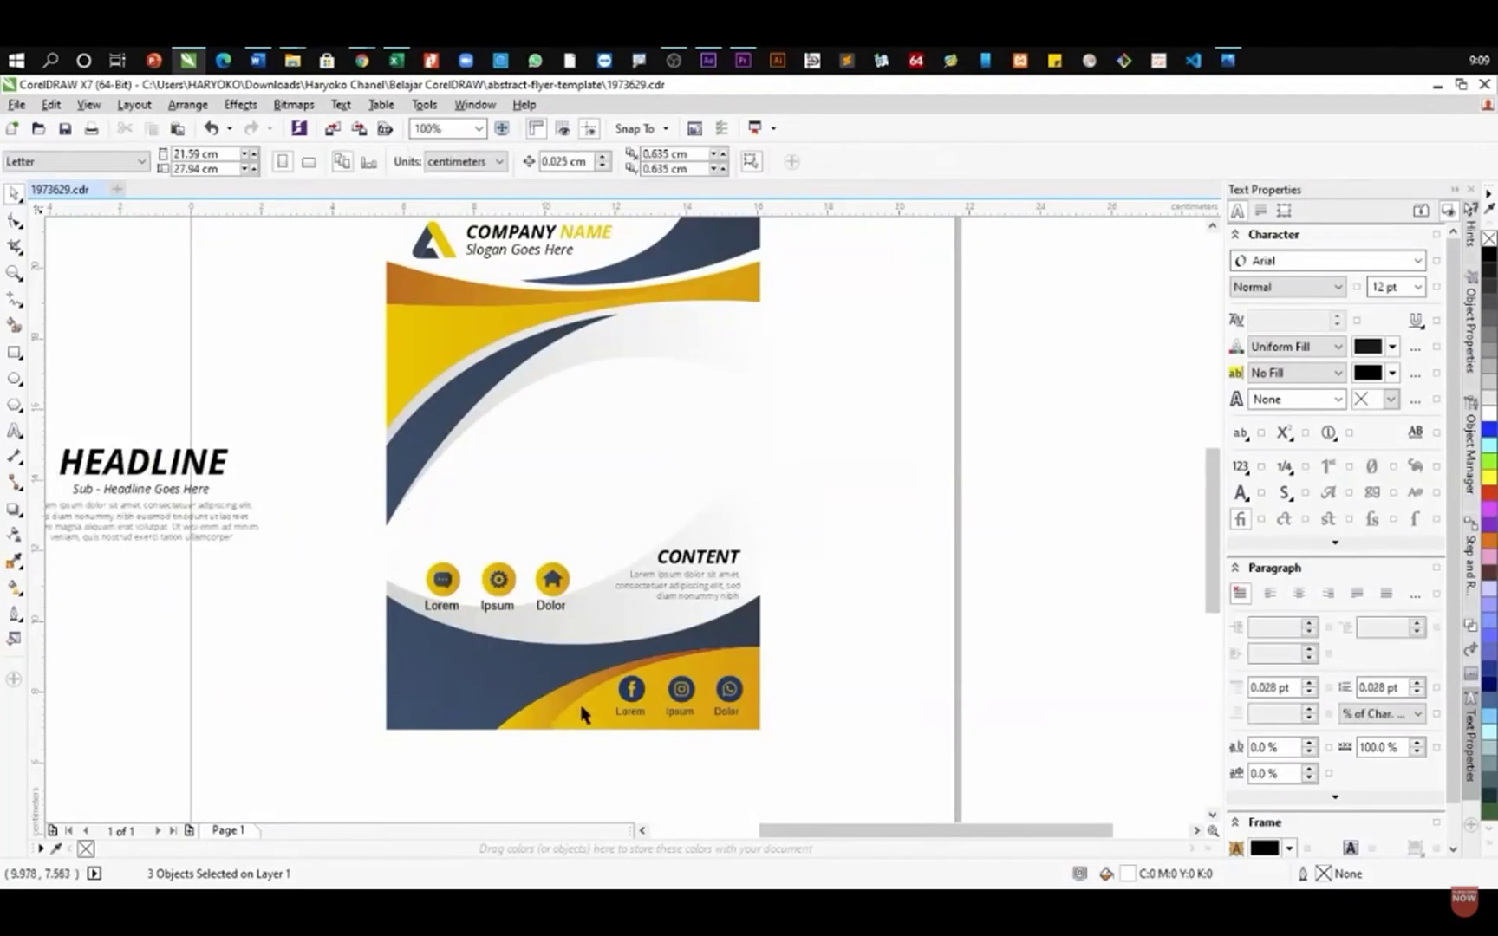
{"action": "left_click_drag", "start_coordinate": [311, 537], "coordinate": [612, 624]}
{"action": "key", "text": "Delete"}
- Examine the CONTENT text block and the flyer's white background shape by selecting them
{"action": "left_click_drag", "start_coordinate": [848, 494], "coordinate": [597, 642]}
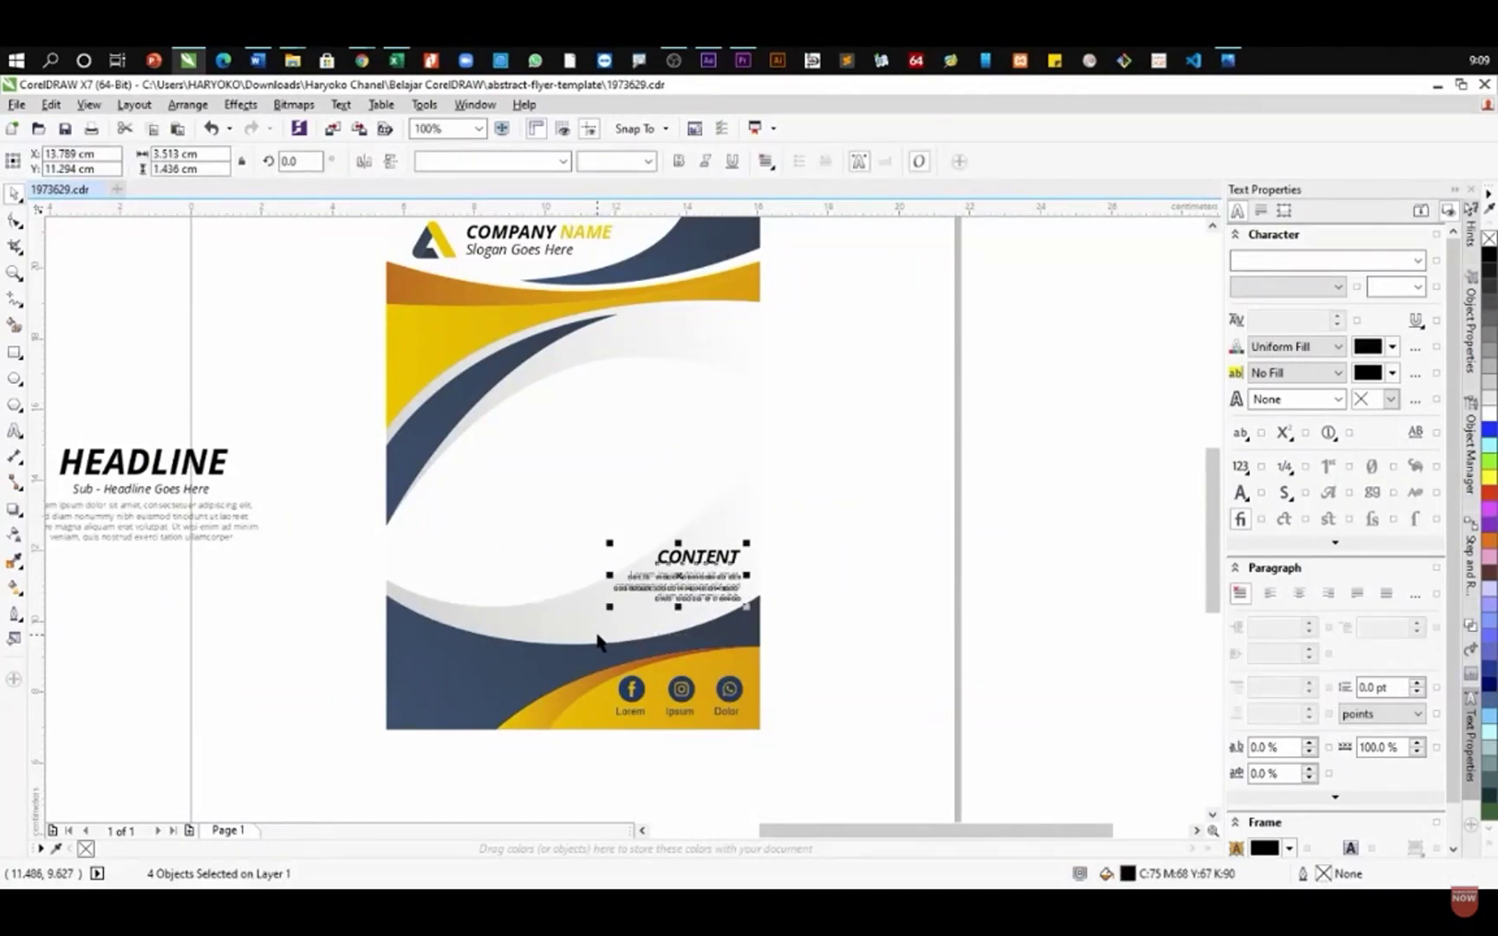
{"action": "left_click", "coordinate": [917, 448]}
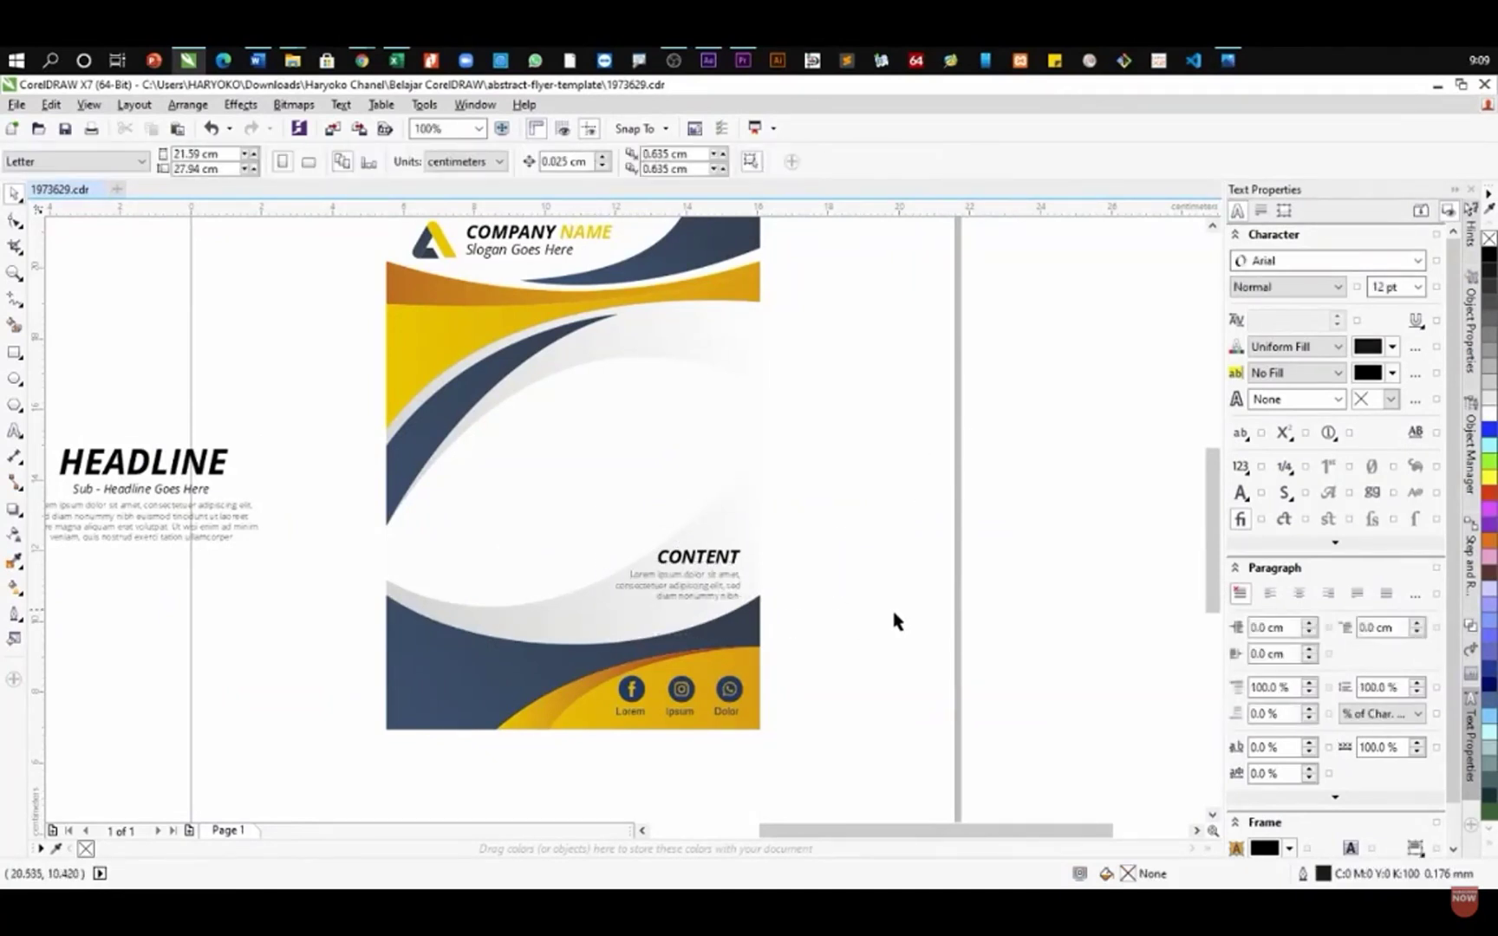
{"action": "scroll", "coordinate": [736, 569], "scroll_direction": "down", "scroll_amount": 2}
{"action": "scroll", "coordinate": [687, 442], "scroll_direction": "up", "scroll_amount": 2}
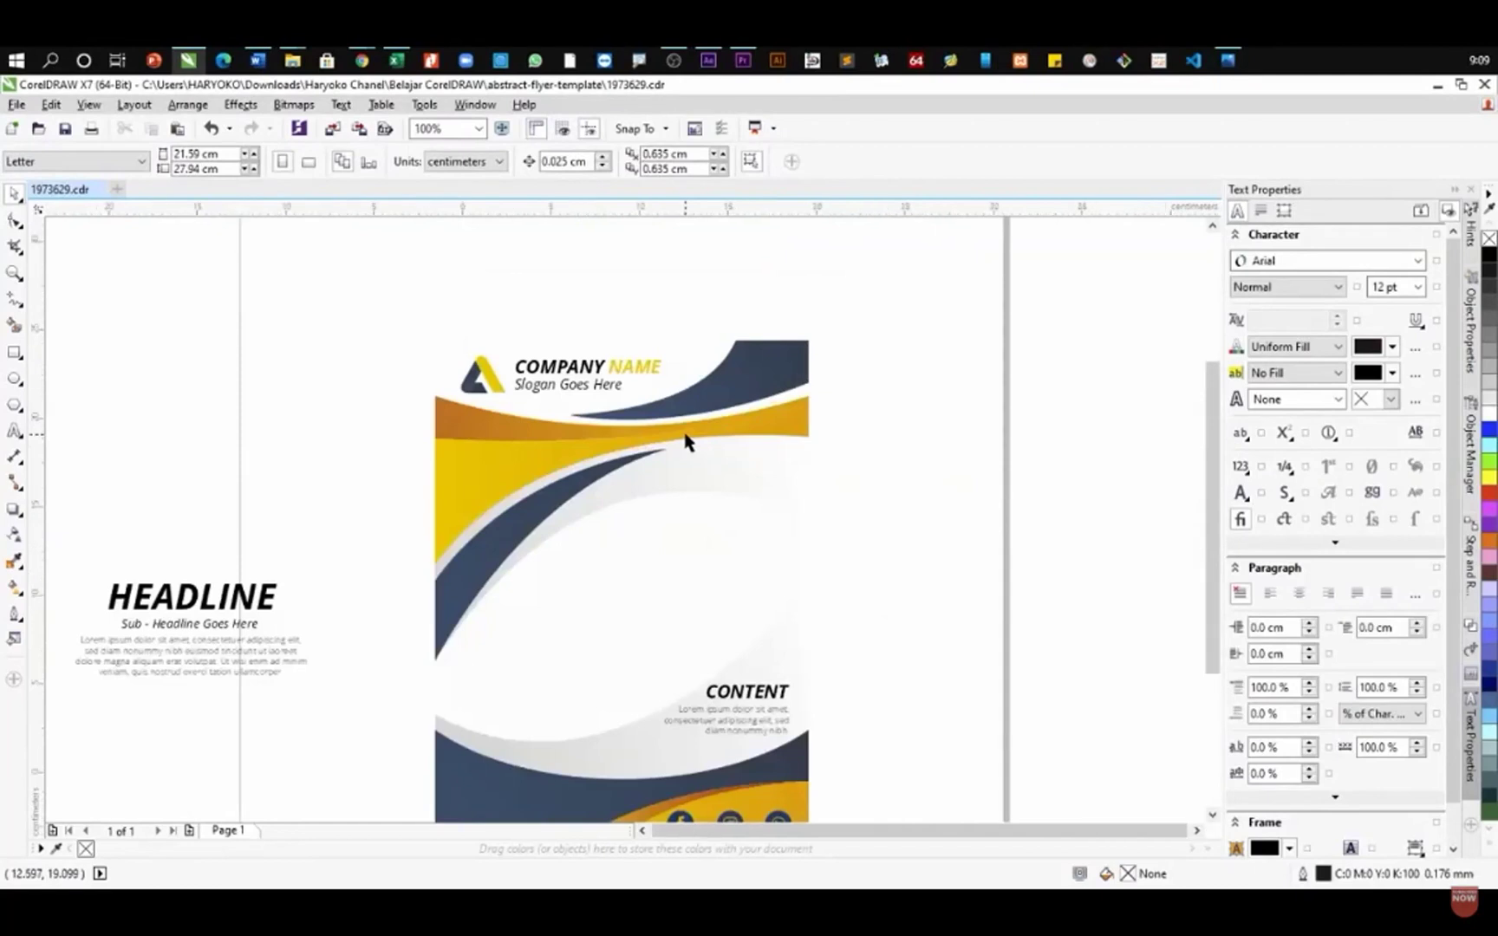
{"action": "scroll", "coordinate": [686, 439], "scroll_direction": "down", "scroll_amount": 2}
{"action": "scroll", "coordinate": [781, 646], "scroll_direction": "up", "scroll_amount": 2}
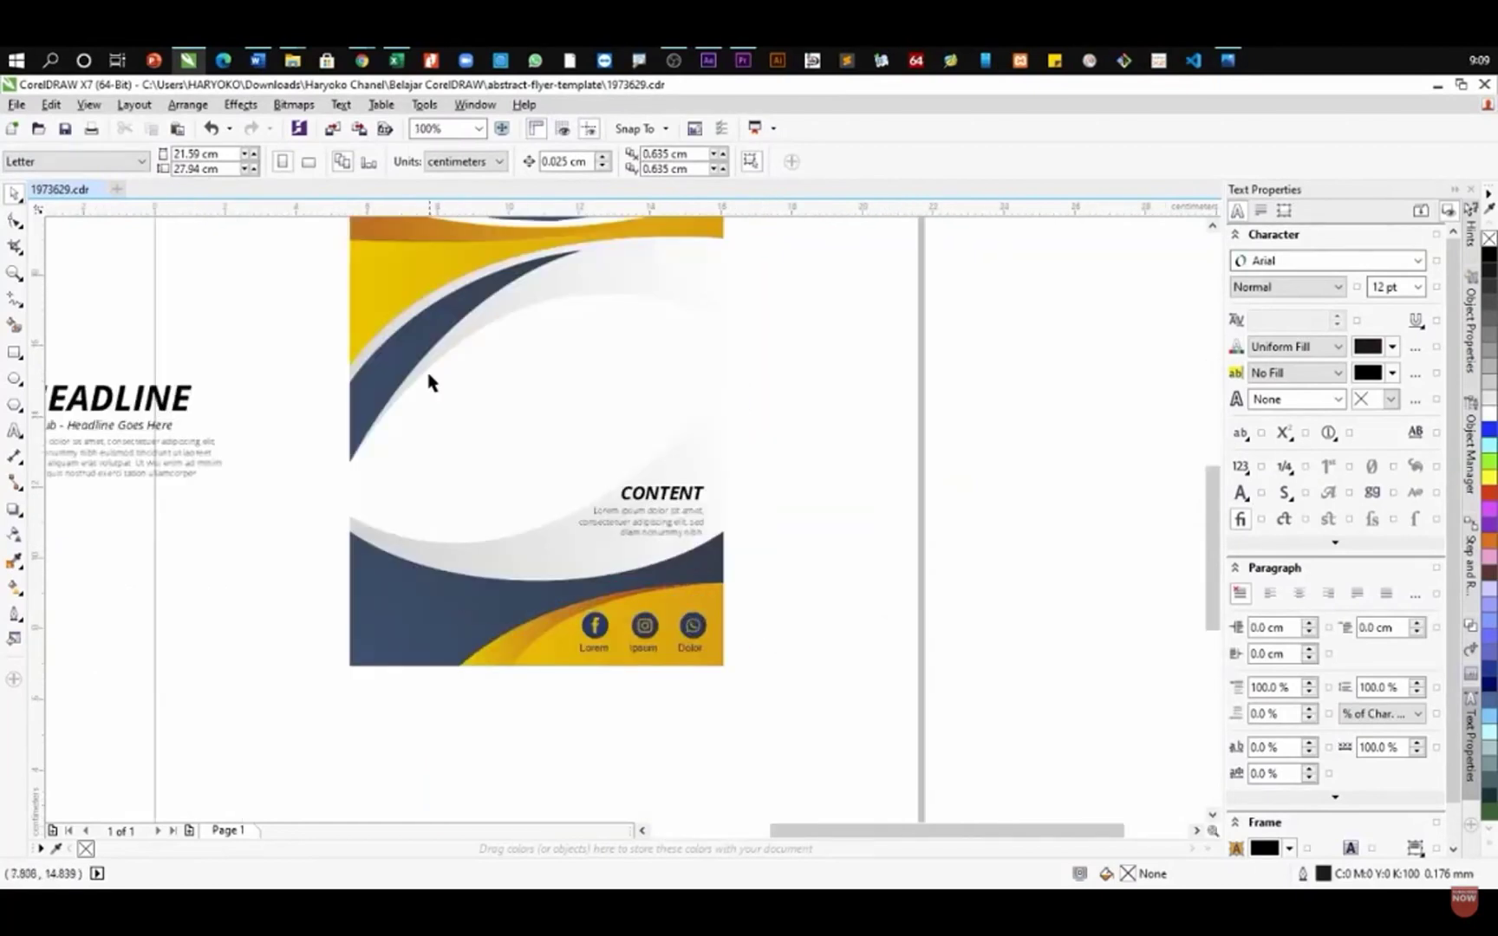
{"action": "left_click", "coordinate": [390, 320]}
{"action": "left_click", "coordinate": [419, 419]}
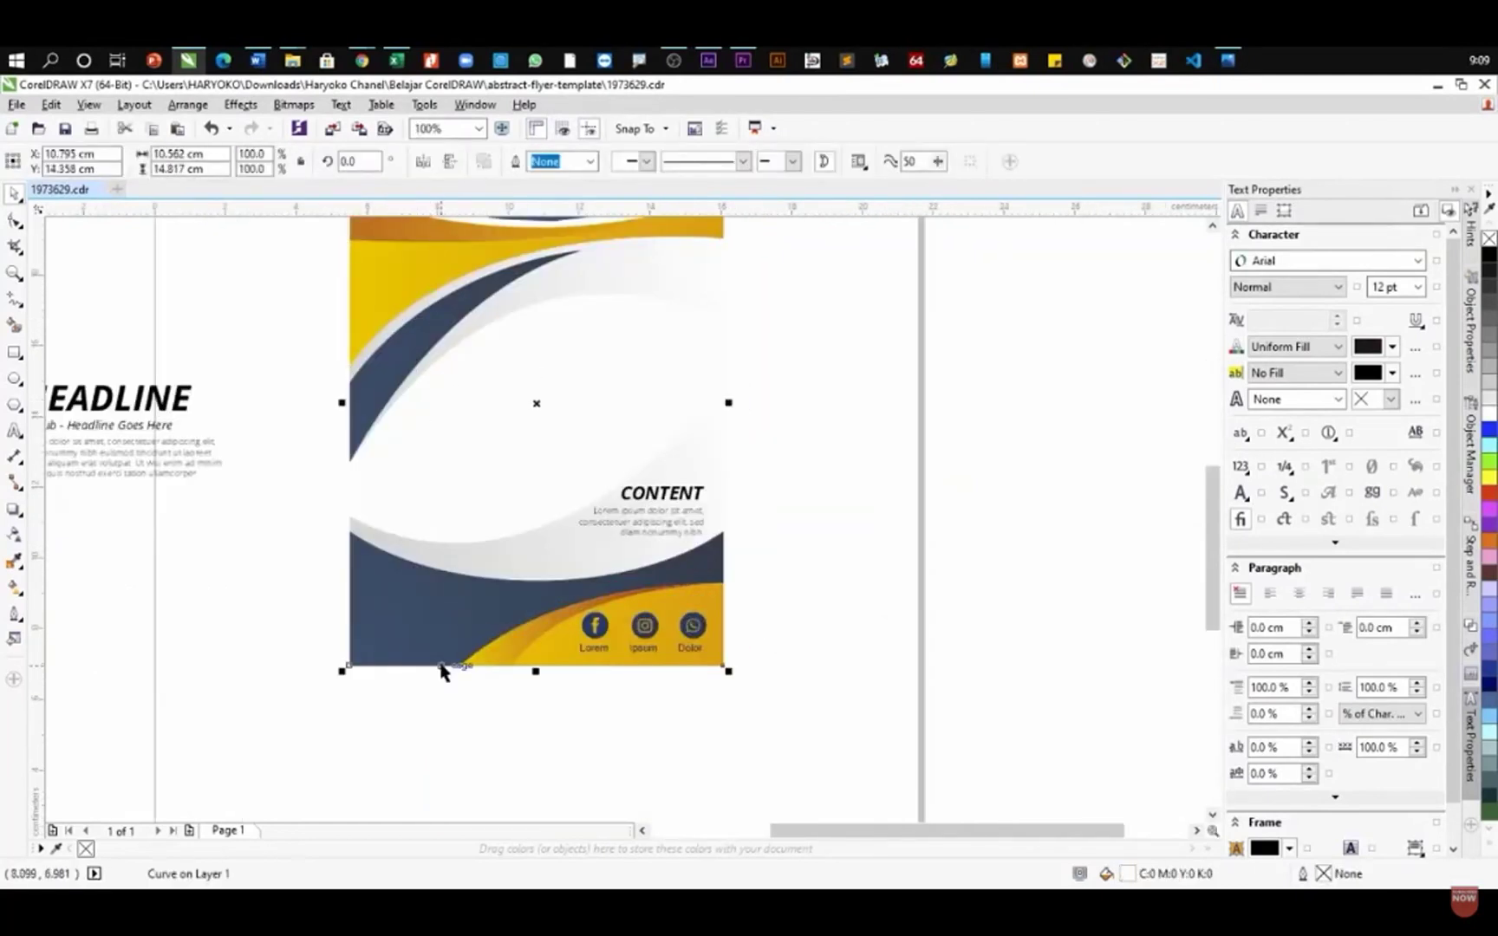
{"action": "left_click", "coordinate": [877, 458]}
{"action": "left_click", "coordinate": [524, 413]}
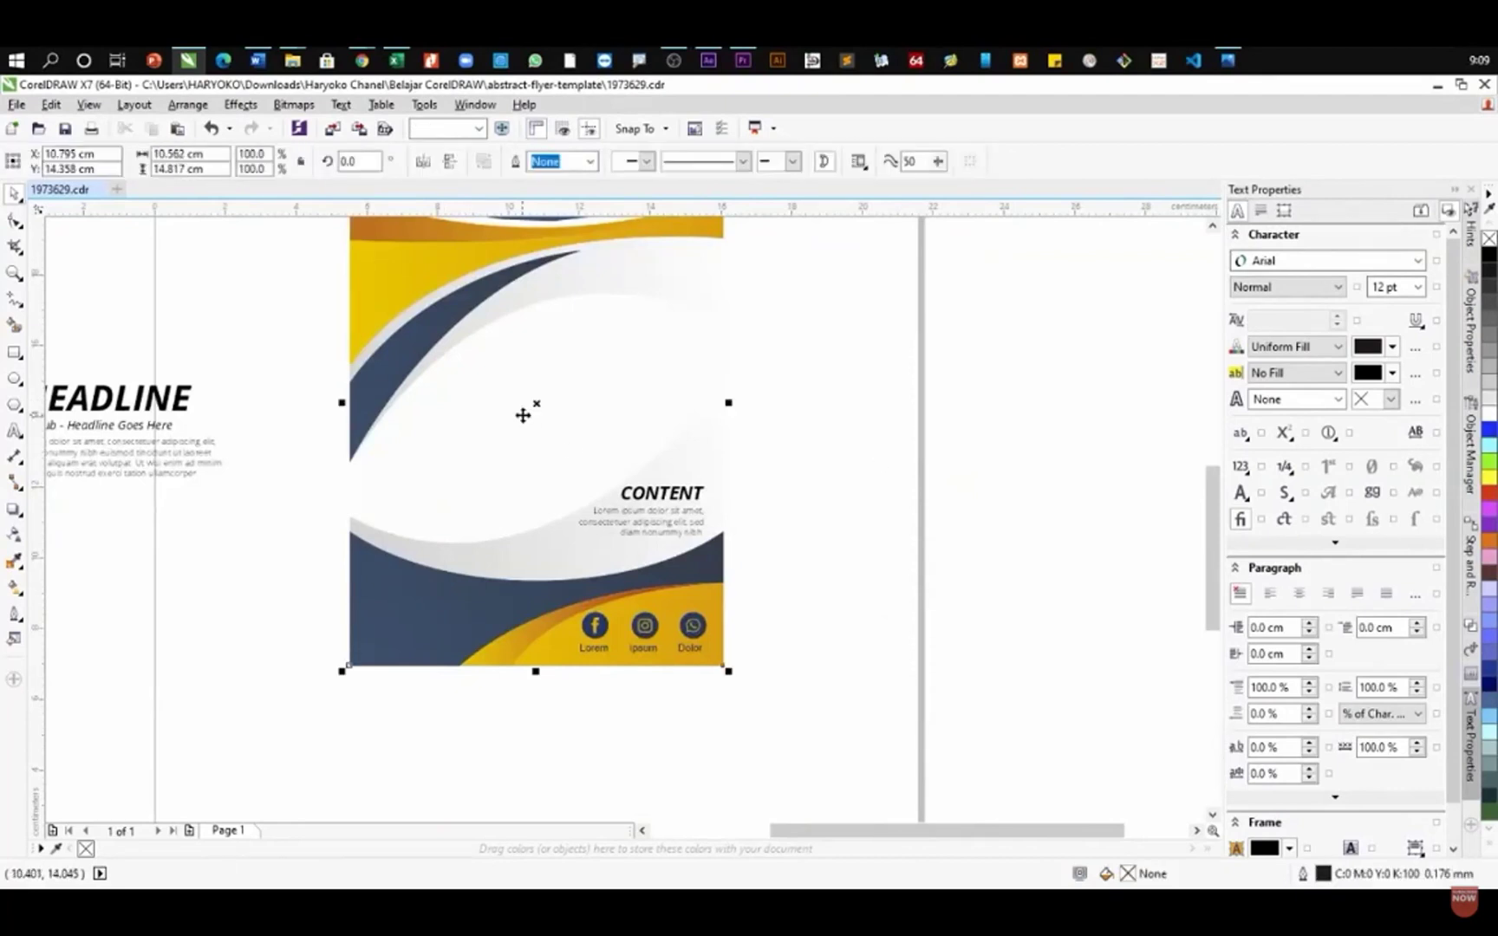
{"action": "scroll", "coordinate": [539, 598], "scroll_direction": "up", "scroll_amount": 1}
{"action": "scroll", "coordinate": [515, 529], "scroll_direction": "down", "scroll_amount": 2}
{"action": "scroll", "coordinate": [494, 396], "scroll_direction": "up", "scroll_amount": 2}
{"action": "scroll", "coordinate": [494, 392], "scroll_direction": "down", "scroll_amount": 2}
{"action": "scroll", "coordinate": [498, 342], "scroll_direction": "up", "scroll_amount": 1}
- Shrink the logo, company name and slogan to about 2.9 cm wide and place them near the flyer's upper-left corner
{"action": "left_click_drag", "start_coordinate": [590, 273], "coordinate": [361, 381]}
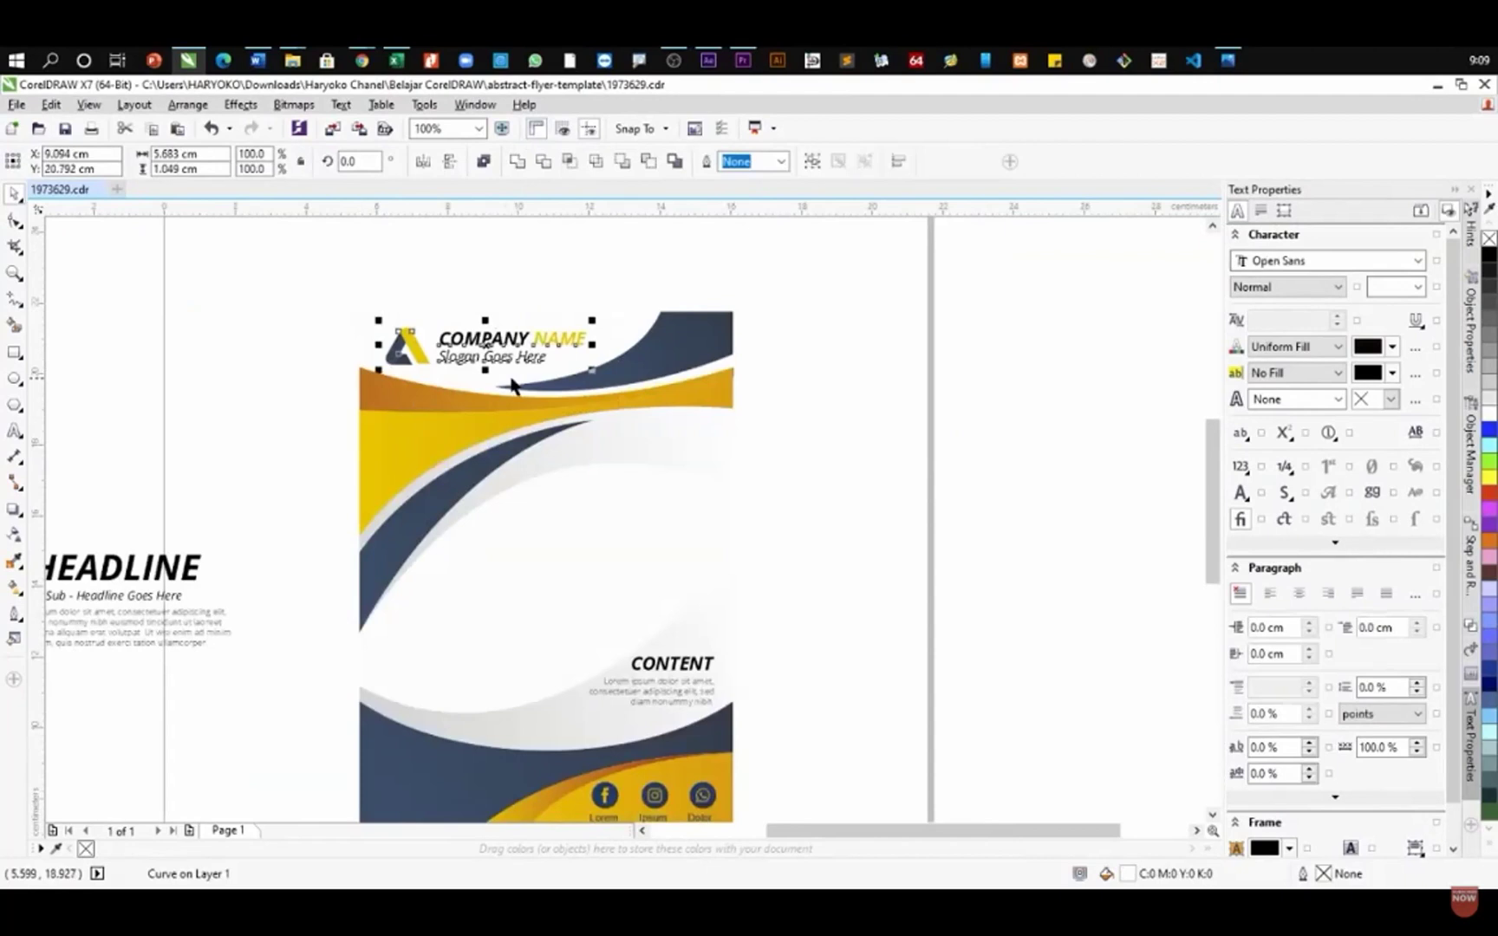
{"action": "left_click_drag", "start_coordinate": [592, 371], "coordinate": [483, 340]}
{"action": "scroll", "coordinate": [375, 309], "scroll_direction": "up", "scroll_amount": 2}
{"action": "left_click_drag", "start_coordinate": [520, 415], "coordinate": [459, 409]}
{"action": "scroll", "coordinate": [375, 338], "scroll_direction": "down", "scroll_amount": 2}
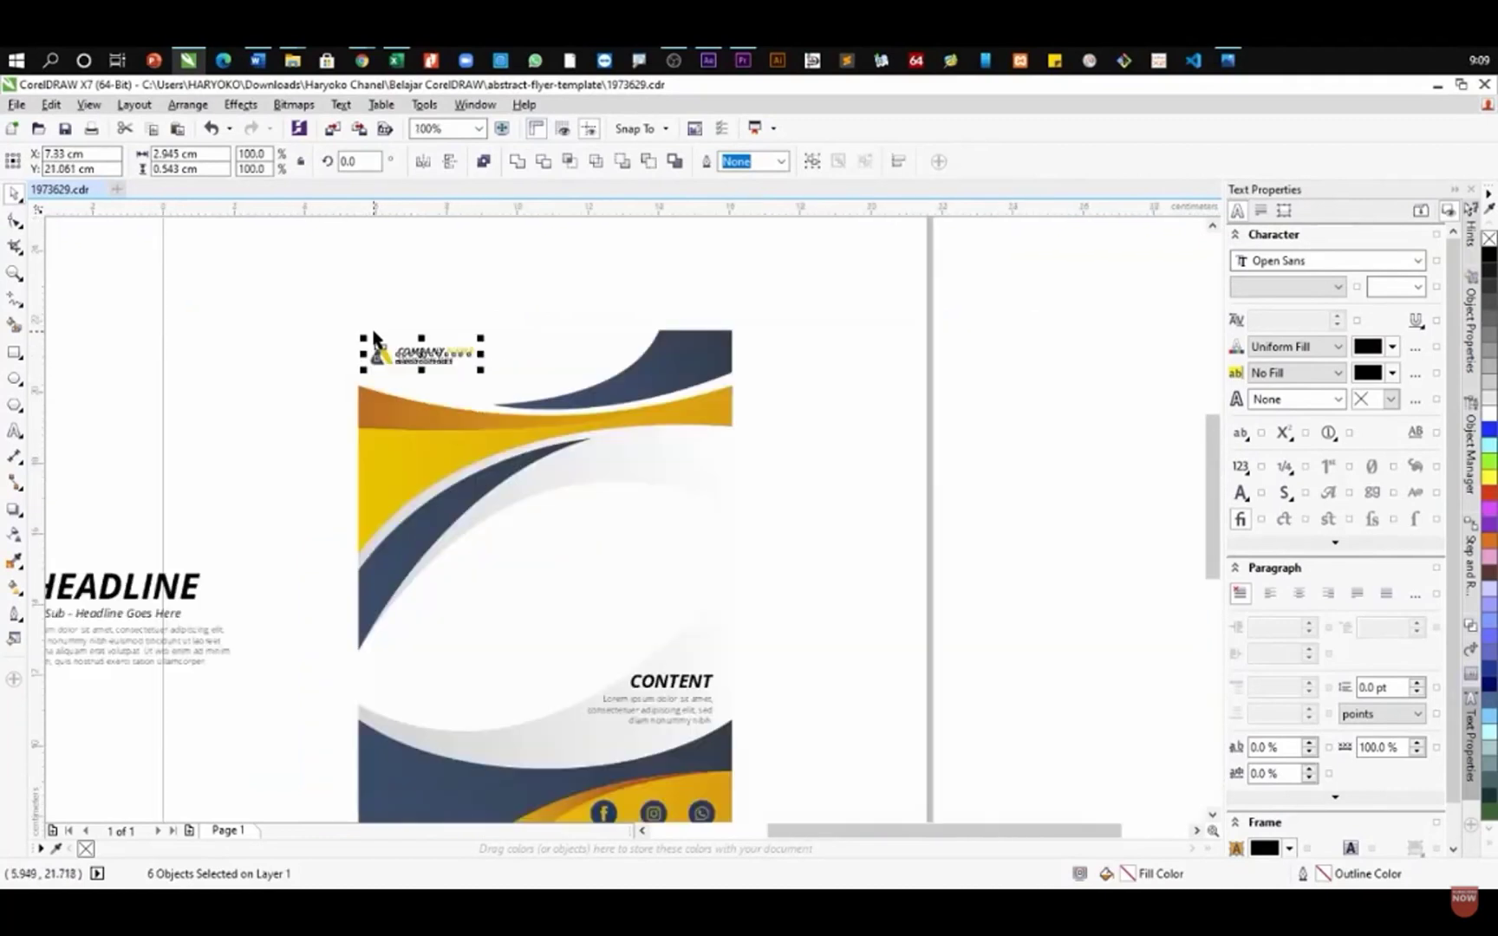
- Move the whole flyer artwork off the page, to the right of it
{"action": "scroll", "coordinate": [438, 384], "scroll_direction": "down", "scroll_amount": 1}
{"action": "left_click_drag", "start_coordinate": [657, 320], "coordinate": [377, 751]}
{"action": "left_click_drag", "start_coordinate": [482, 480], "coordinate": [802, 482]}
{"action": "left_click", "coordinate": [121, 340]}
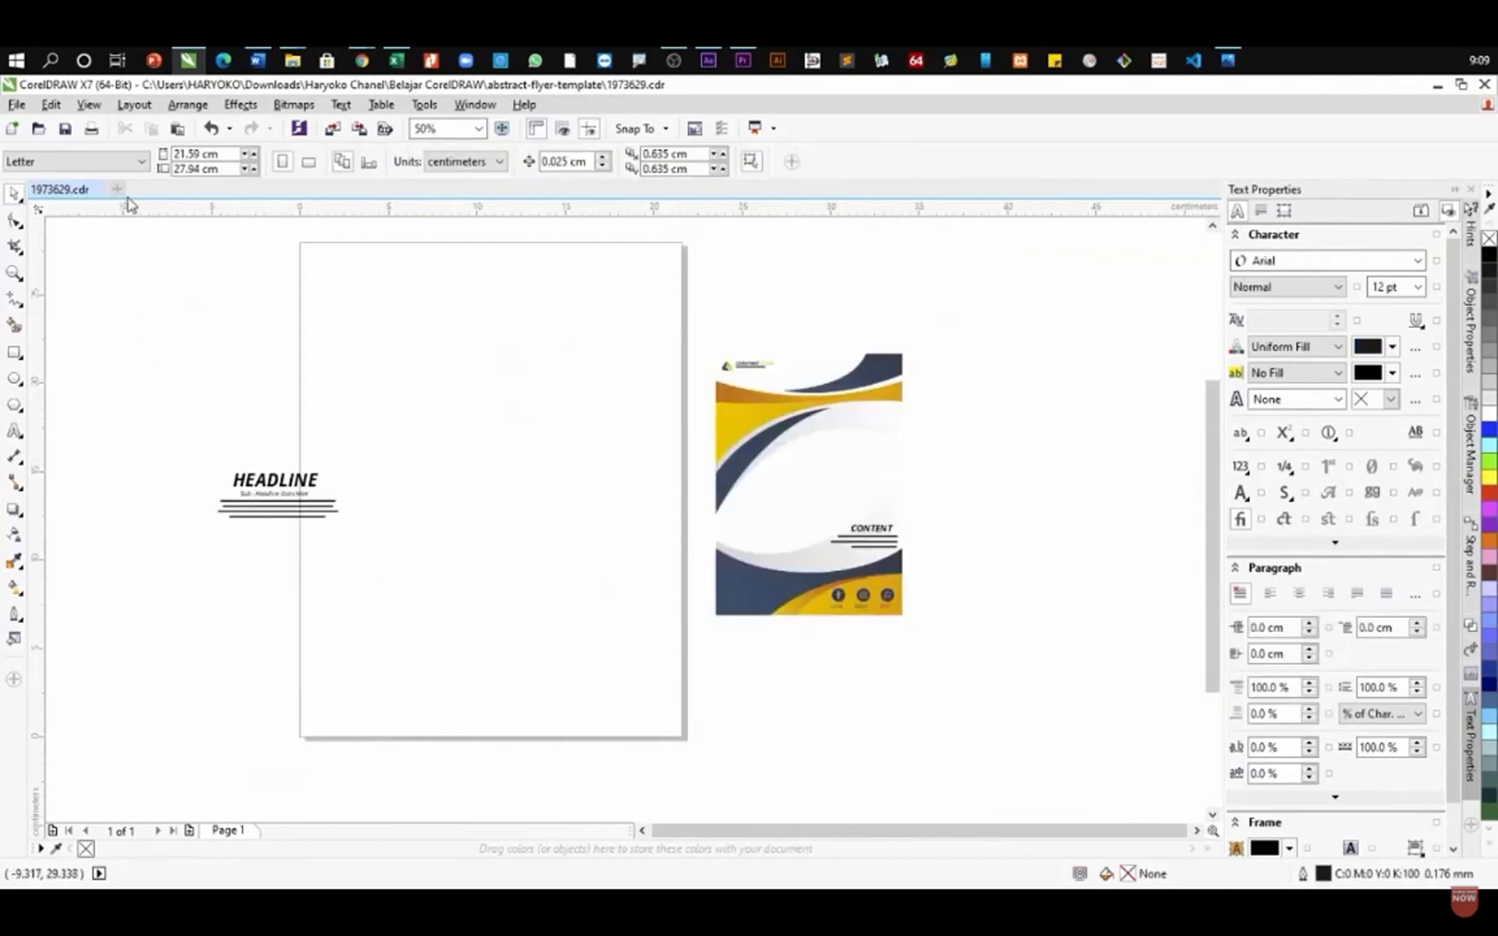
- Set the page size to A4 with centimeters as units, and move the HEADLINE group clear of the page's left edge
{"action": "left_click", "coordinate": [137, 164]}
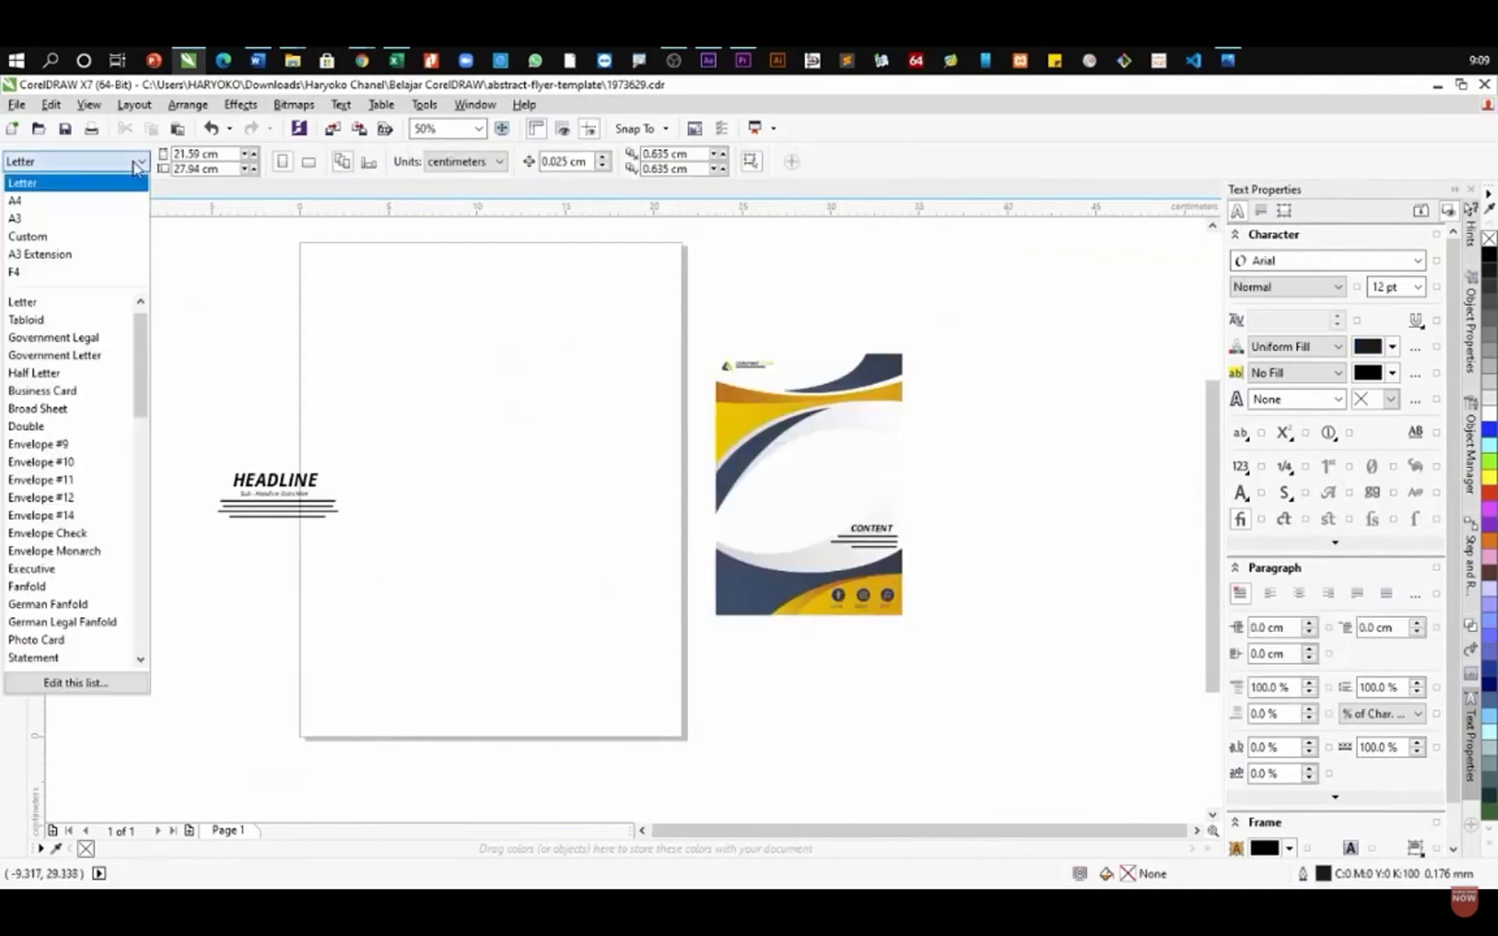
{"action": "left_click", "coordinate": [114, 202]}
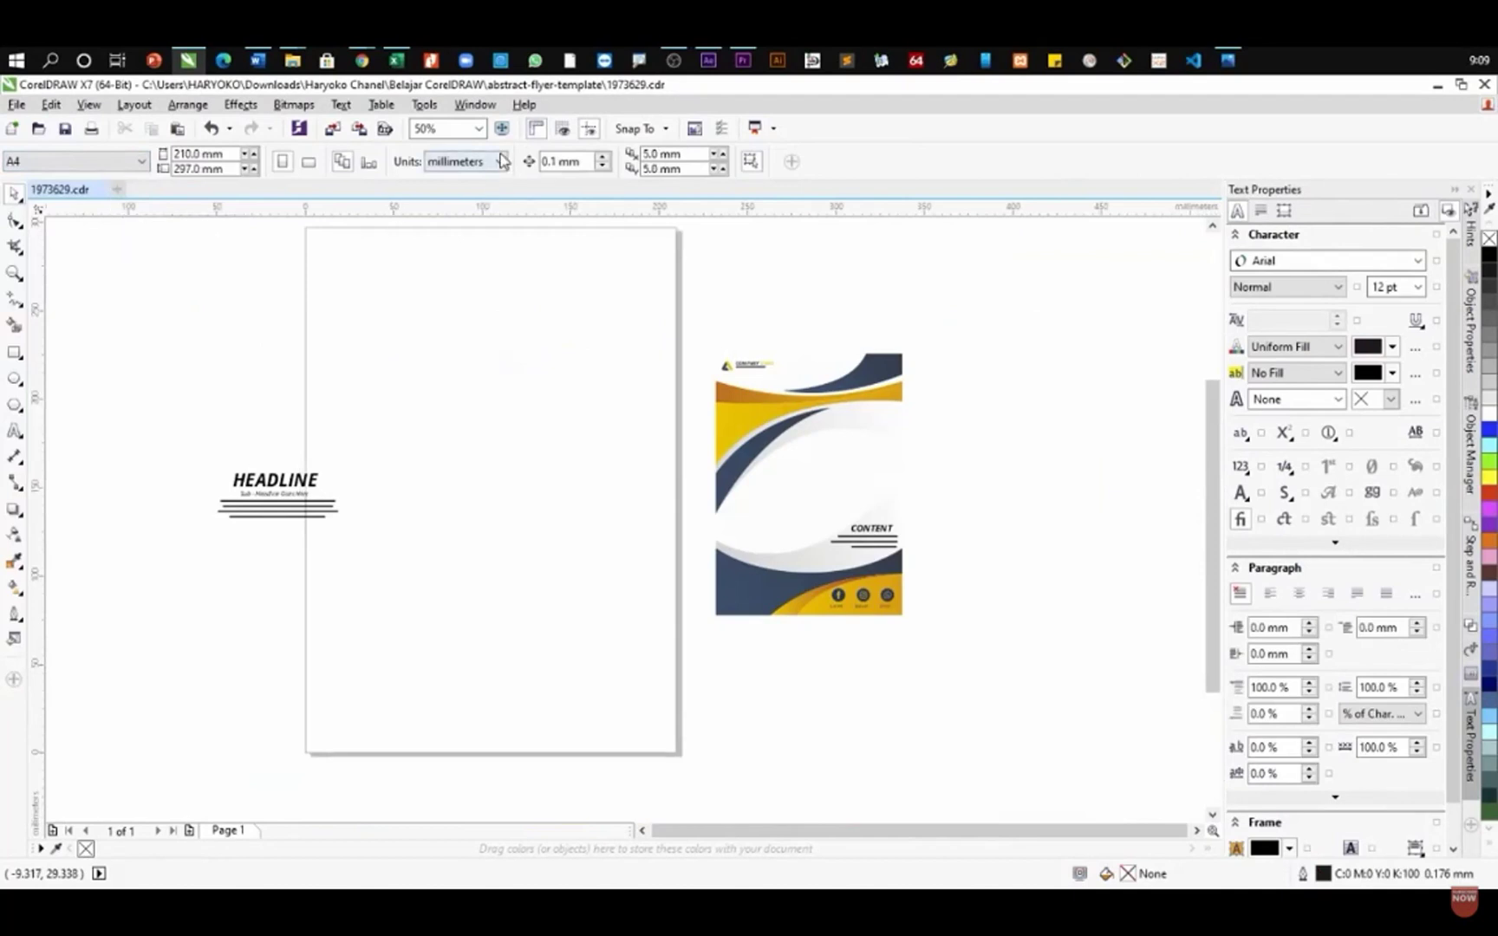
{"action": "left_click", "coordinate": [501, 160]}
{"action": "left_click", "coordinate": [483, 362]}
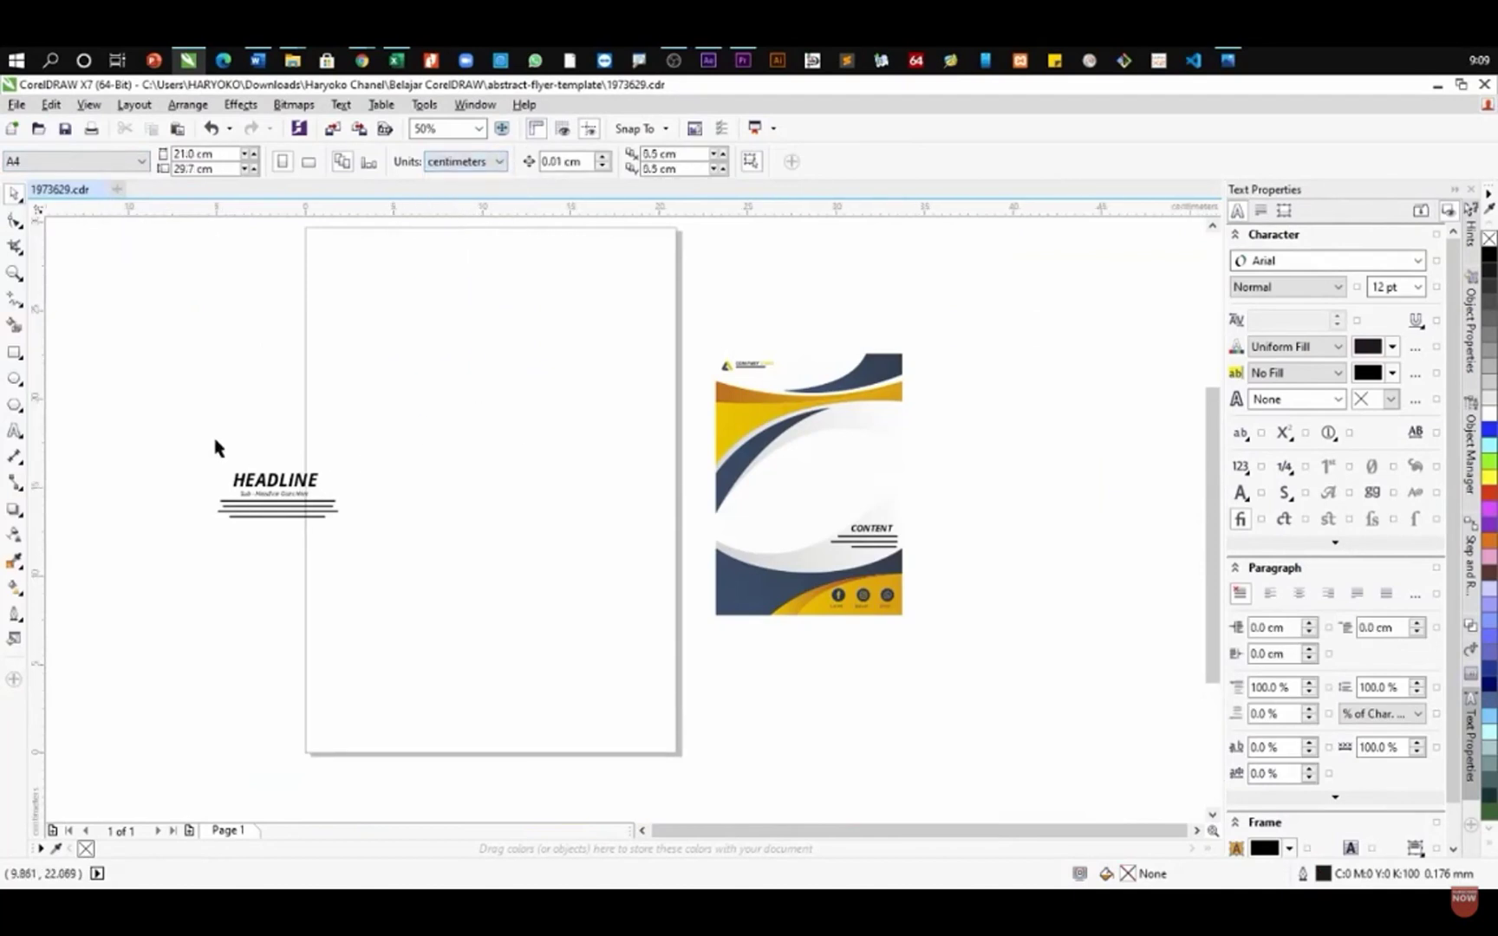
{"action": "left_click_drag", "start_coordinate": [251, 488], "coordinate": [155, 493]}
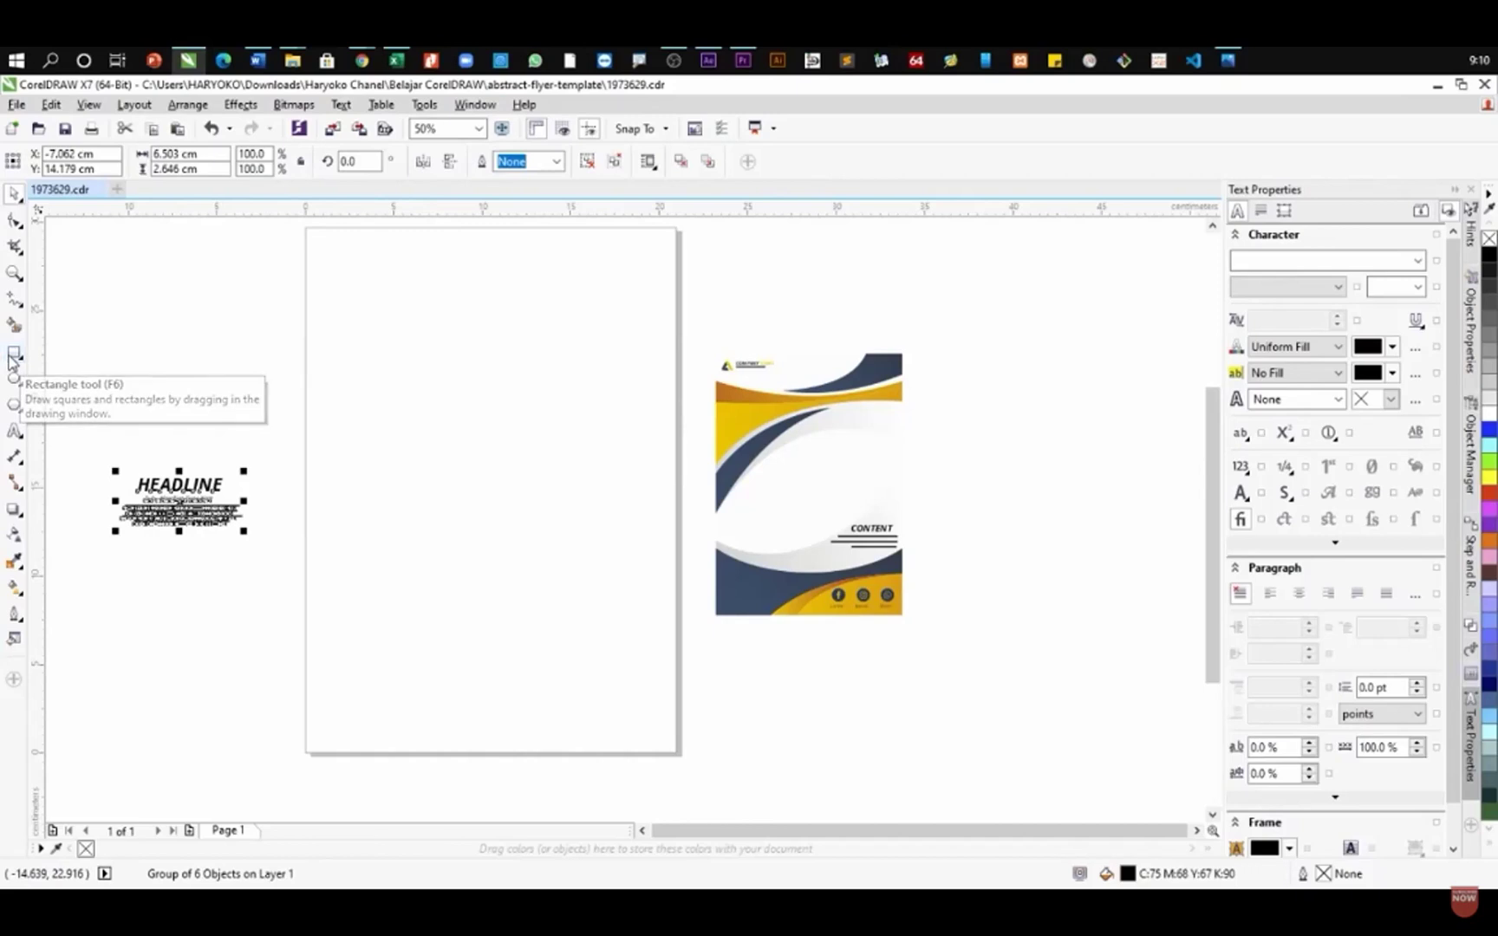
- Create a page-sized rectangle and fill it with light gray (#CCCCCC)
{"action": "double_click", "coordinate": [11, 357]}
{"action": "left_click", "coordinate": [18, 200]}
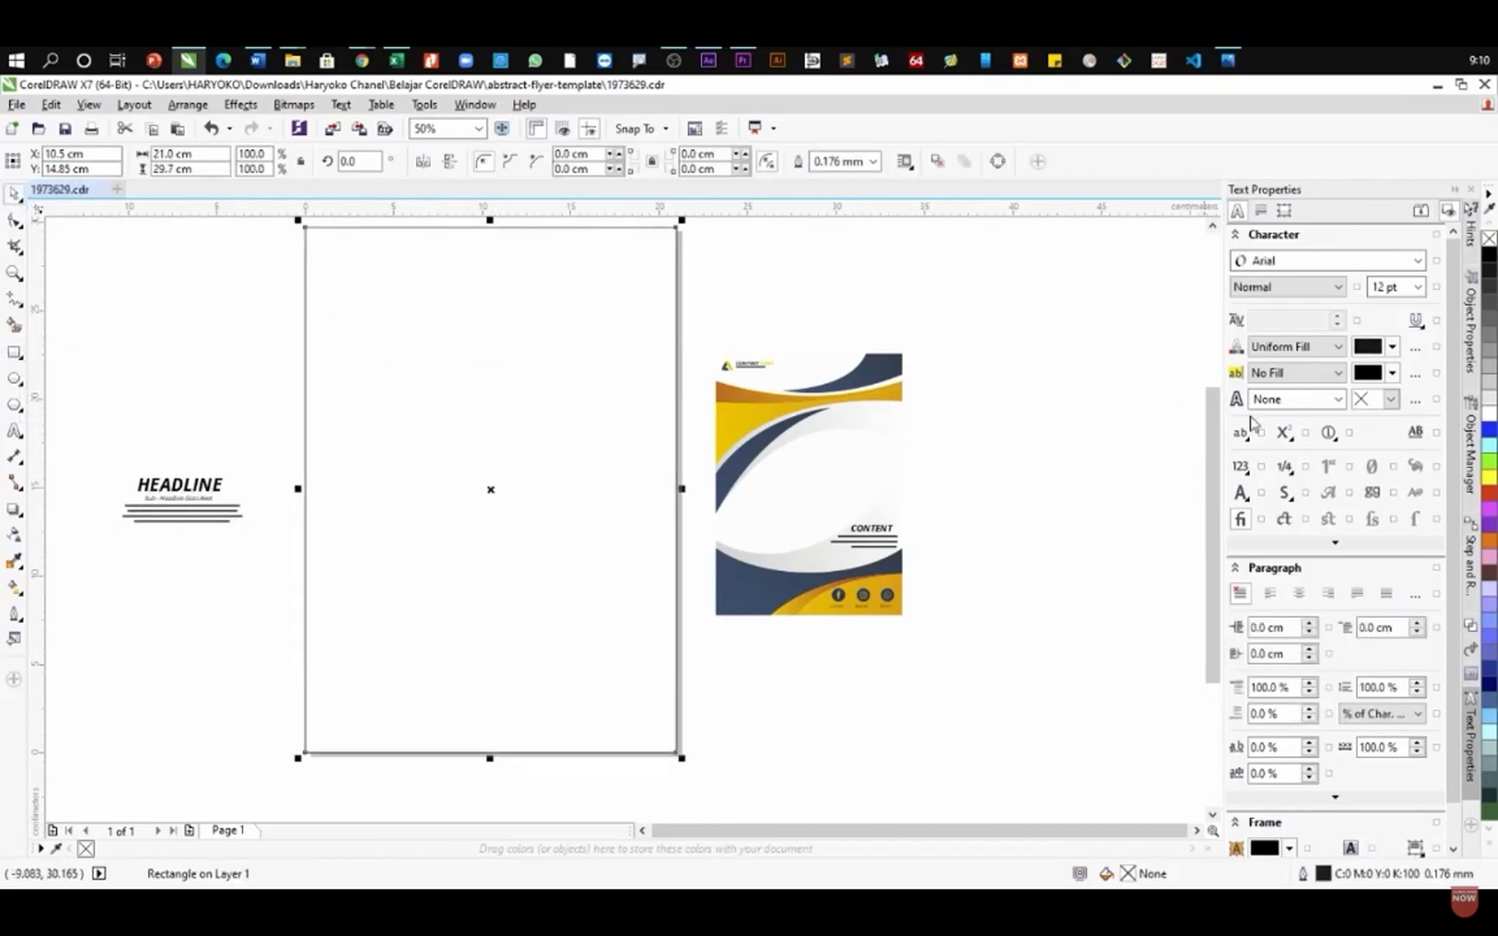
{"action": "left_click", "coordinate": [1489, 373]}
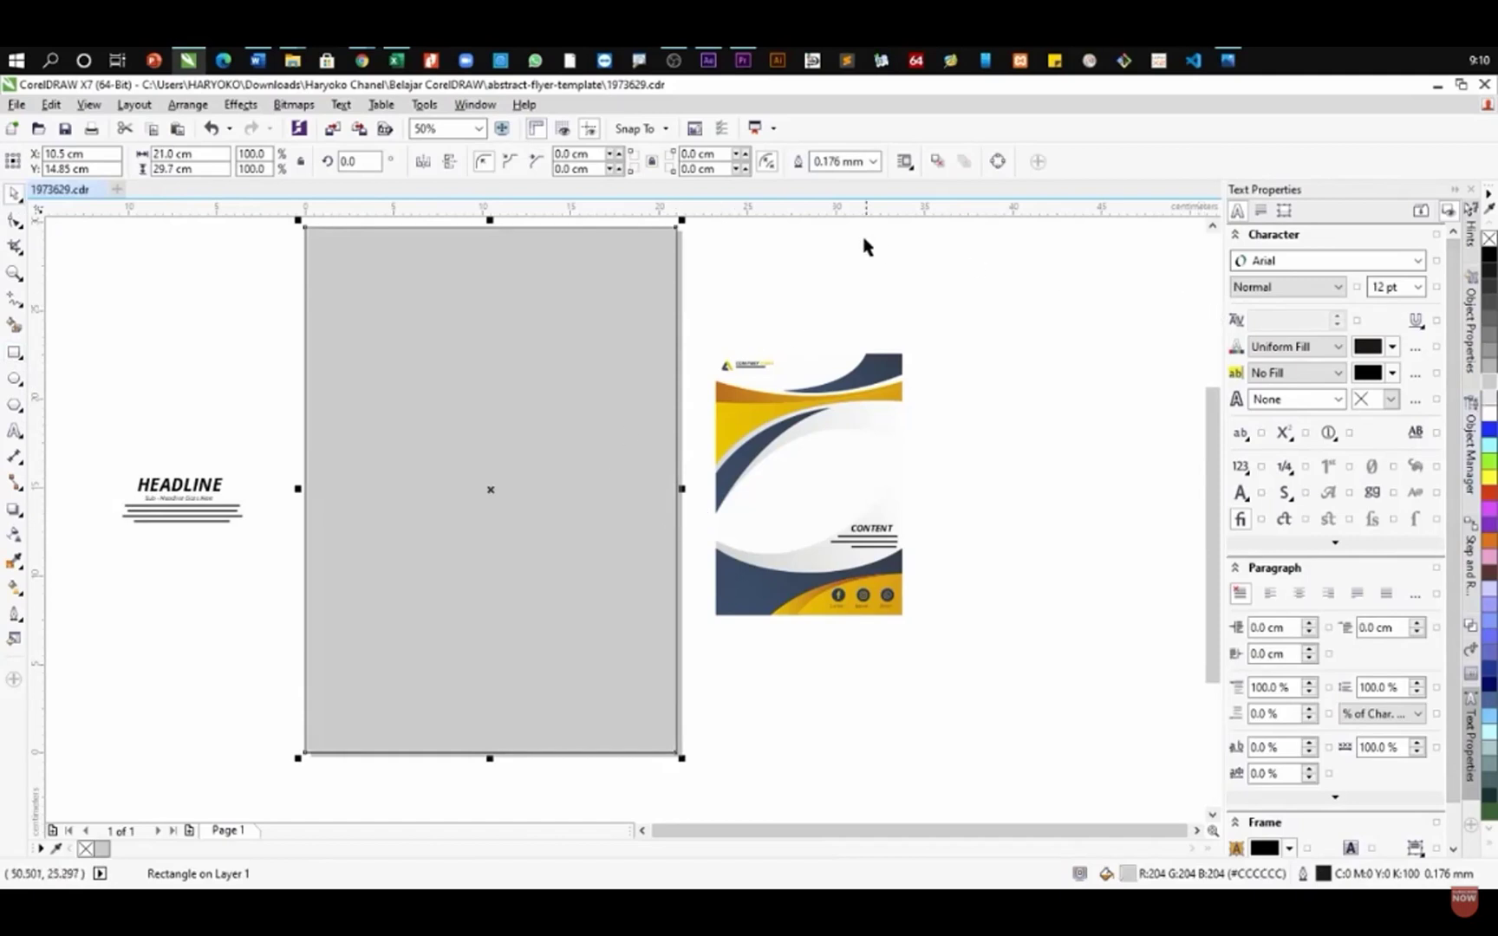
- Remove the outline from the gray page rectangle
{"action": "scroll", "coordinate": [663, 221], "scroll_direction": "up", "scroll_amount": 4}
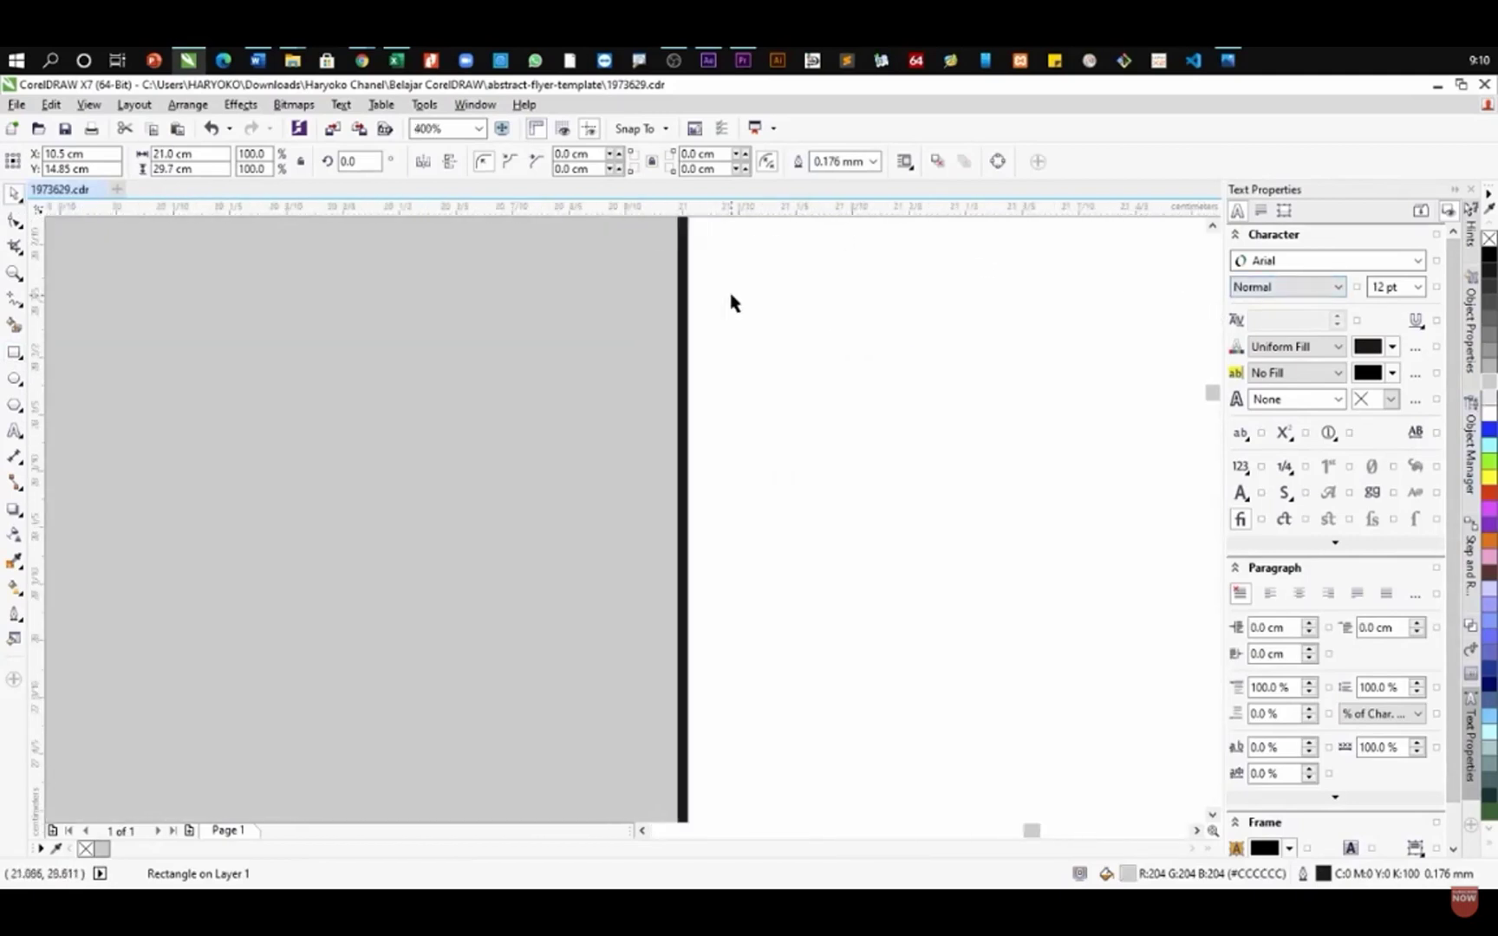
{"action": "scroll", "coordinate": [732, 301], "scroll_direction": "right", "scroll_amount": 2}
{"action": "scroll", "coordinate": [511, 347], "scroll_direction": "down", "scroll_amount": 3}
{"action": "scroll", "coordinate": [501, 358], "scroll_direction": "up", "scroll_amount": 6}
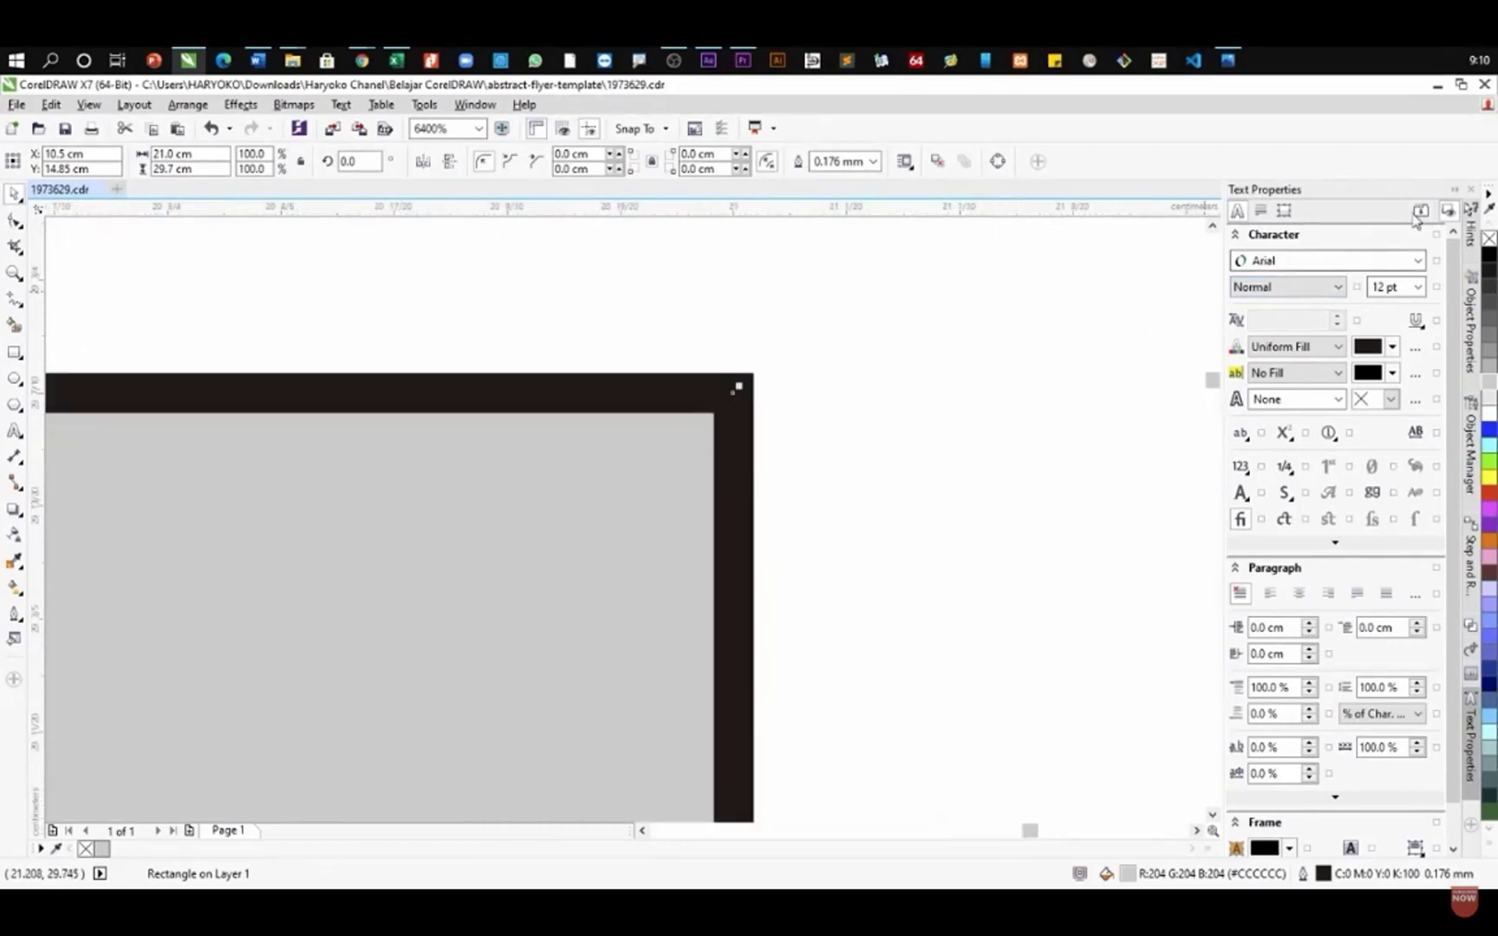
{"action": "right_click", "coordinate": [1490, 242]}
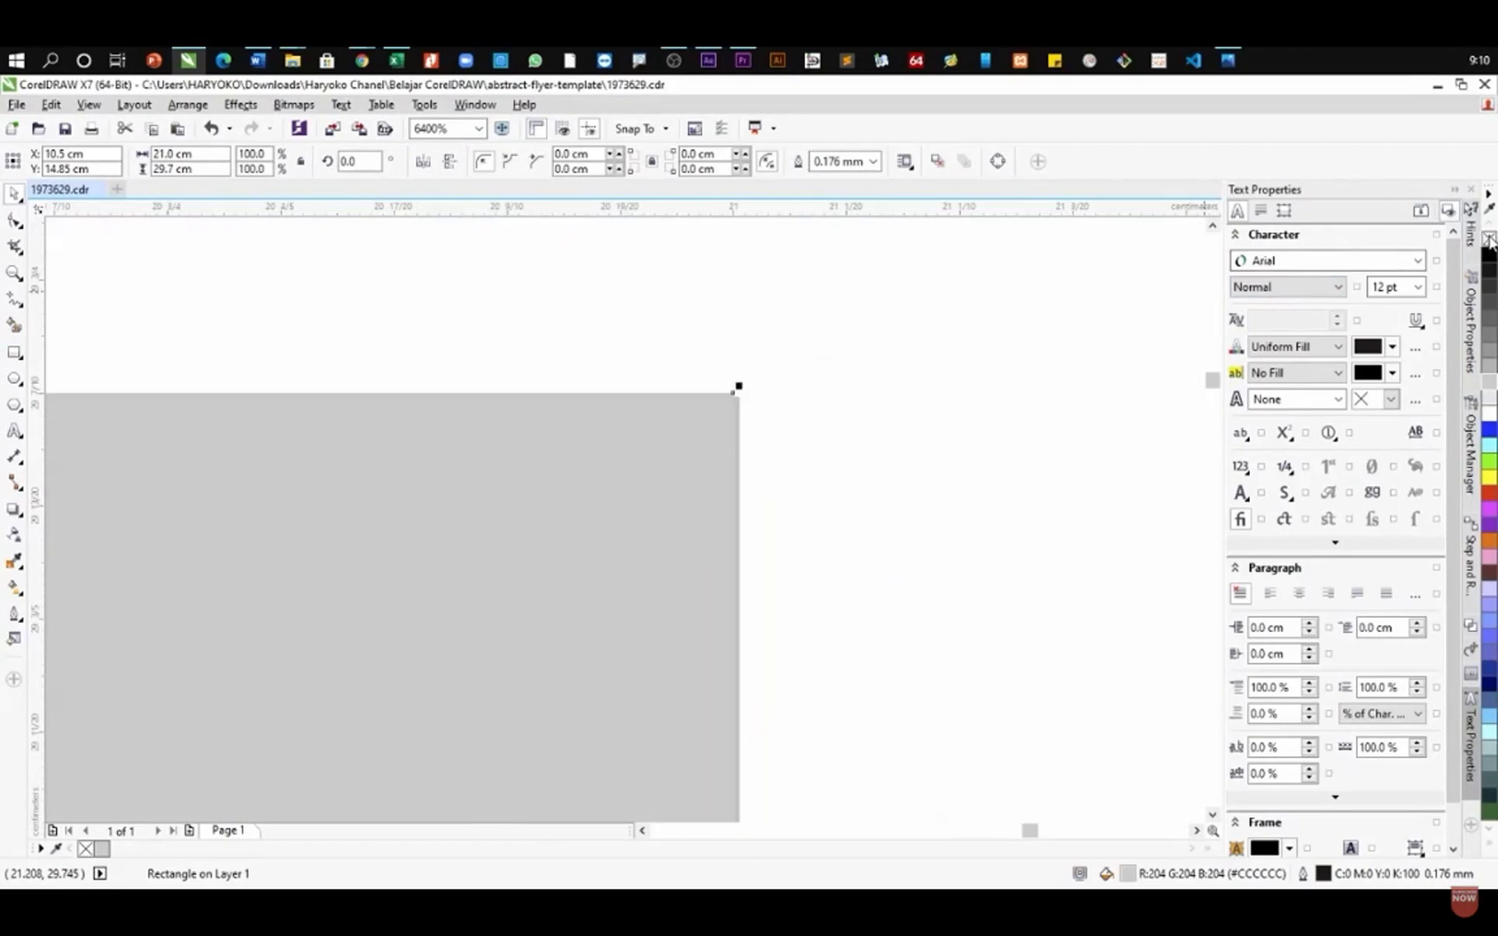
{"action": "scroll", "coordinate": [744, 367], "scroll_direction": "down", "scroll_amount": 6}
{"action": "scroll", "coordinate": [748, 374], "scroll_direction": "down", "scroll_amount": 3}
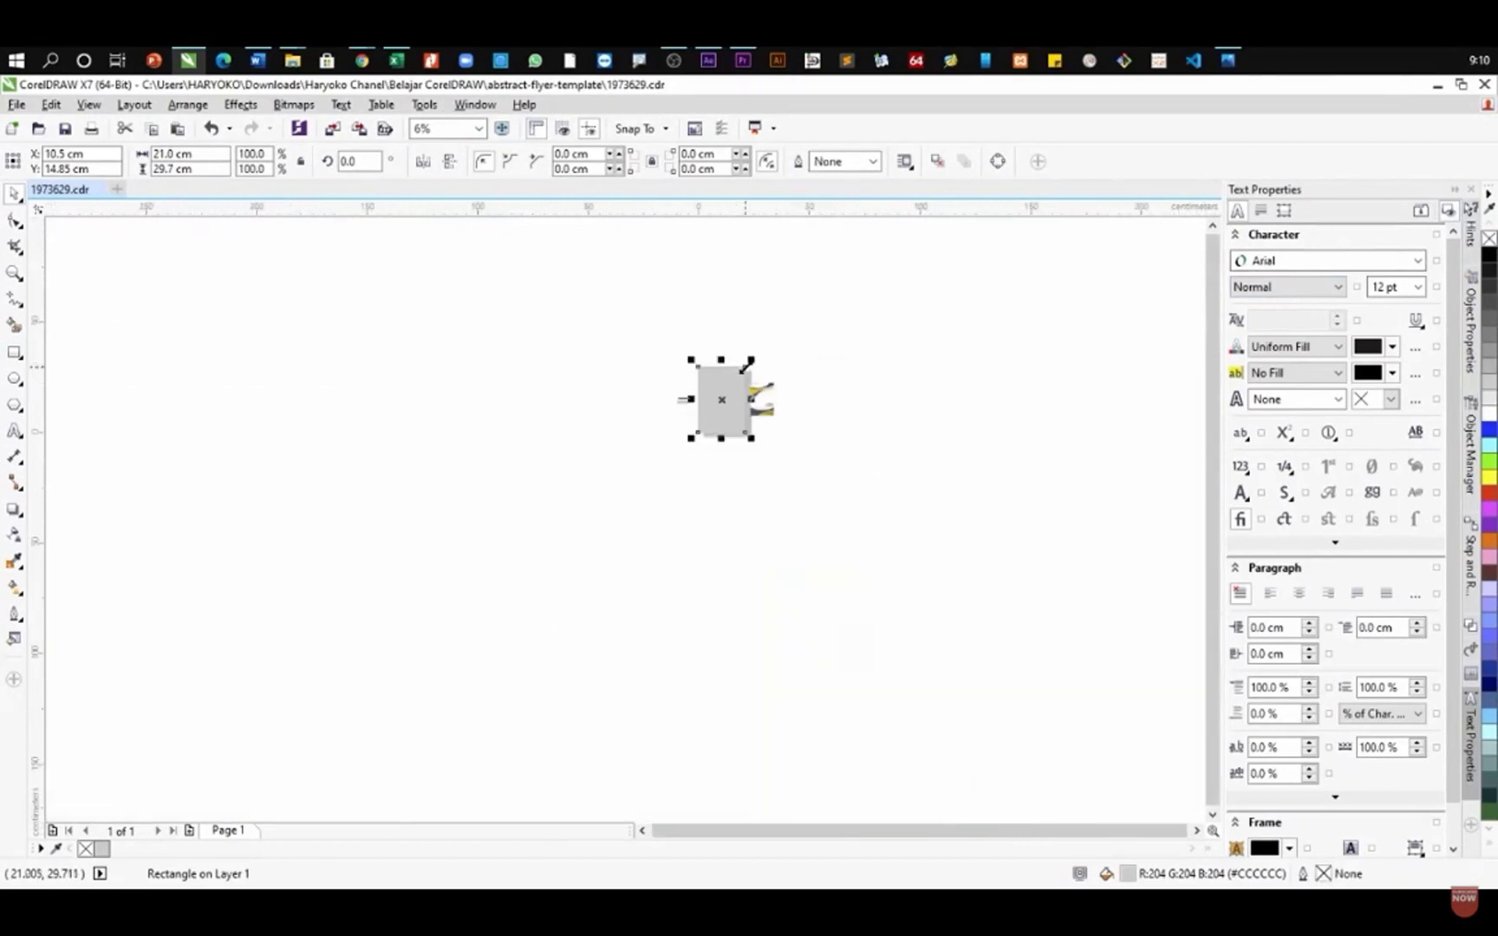
- Select all the flyer artwork and align its lower-left corner with the page's lower-left corner
{"action": "scroll", "coordinate": [763, 371], "scroll_direction": "up", "scroll_amount": 1}
{"action": "scroll", "coordinate": [749, 495], "scroll_direction": "up", "scroll_amount": 1}
{"action": "left_click_drag", "start_coordinate": [949, 356], "coordinate": [644, 699]}
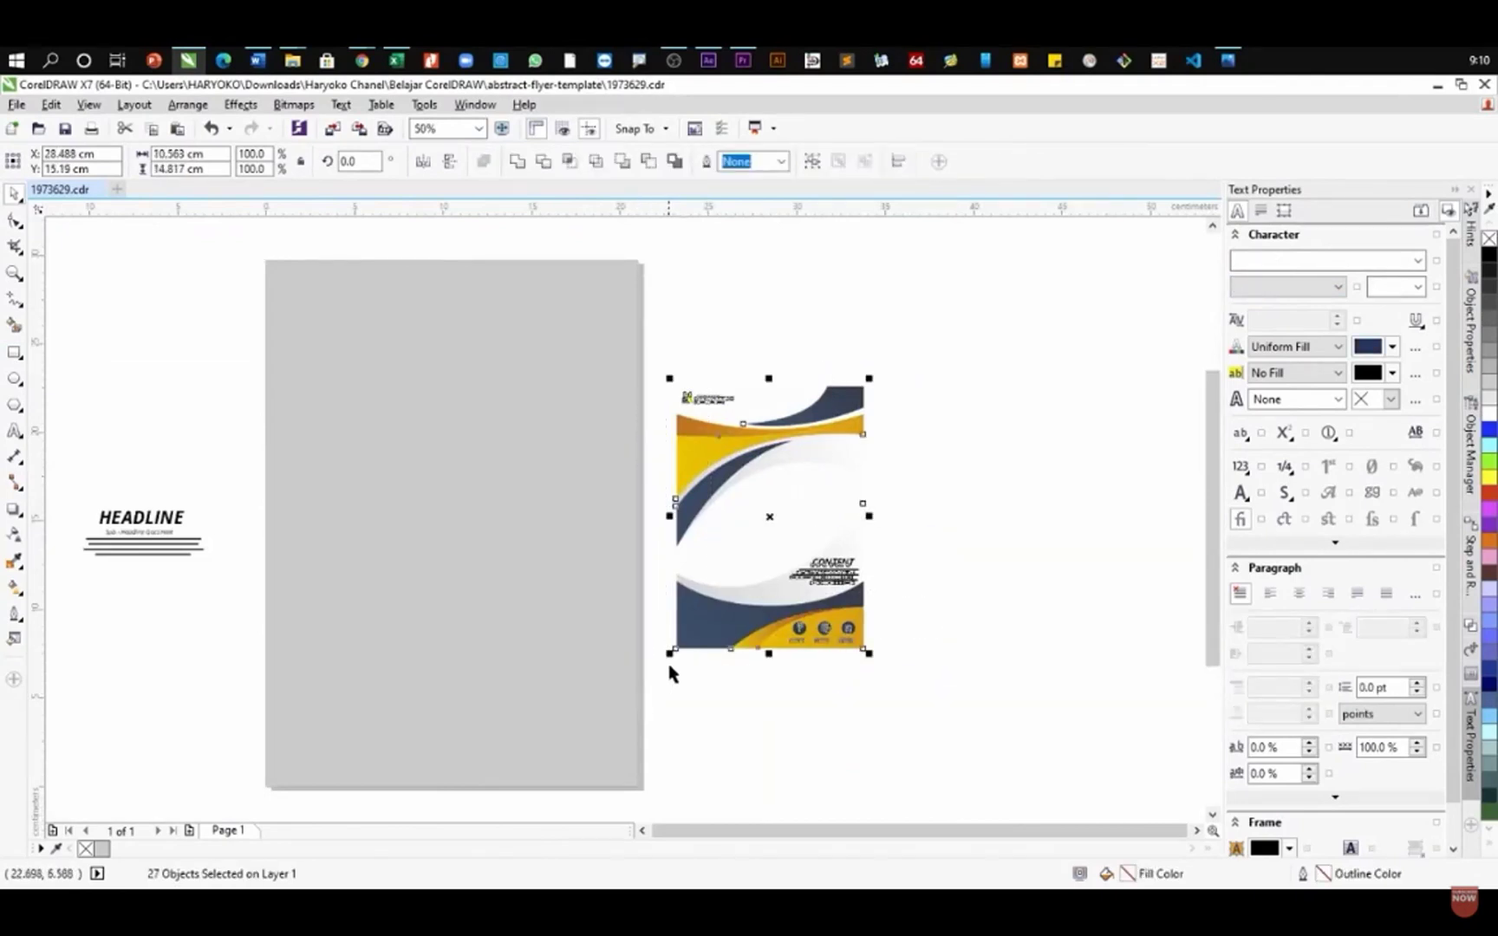
{"action": "scroll", "coordinate": [682, 685], "scroll_direction": "up", "scroll_amount": 1}
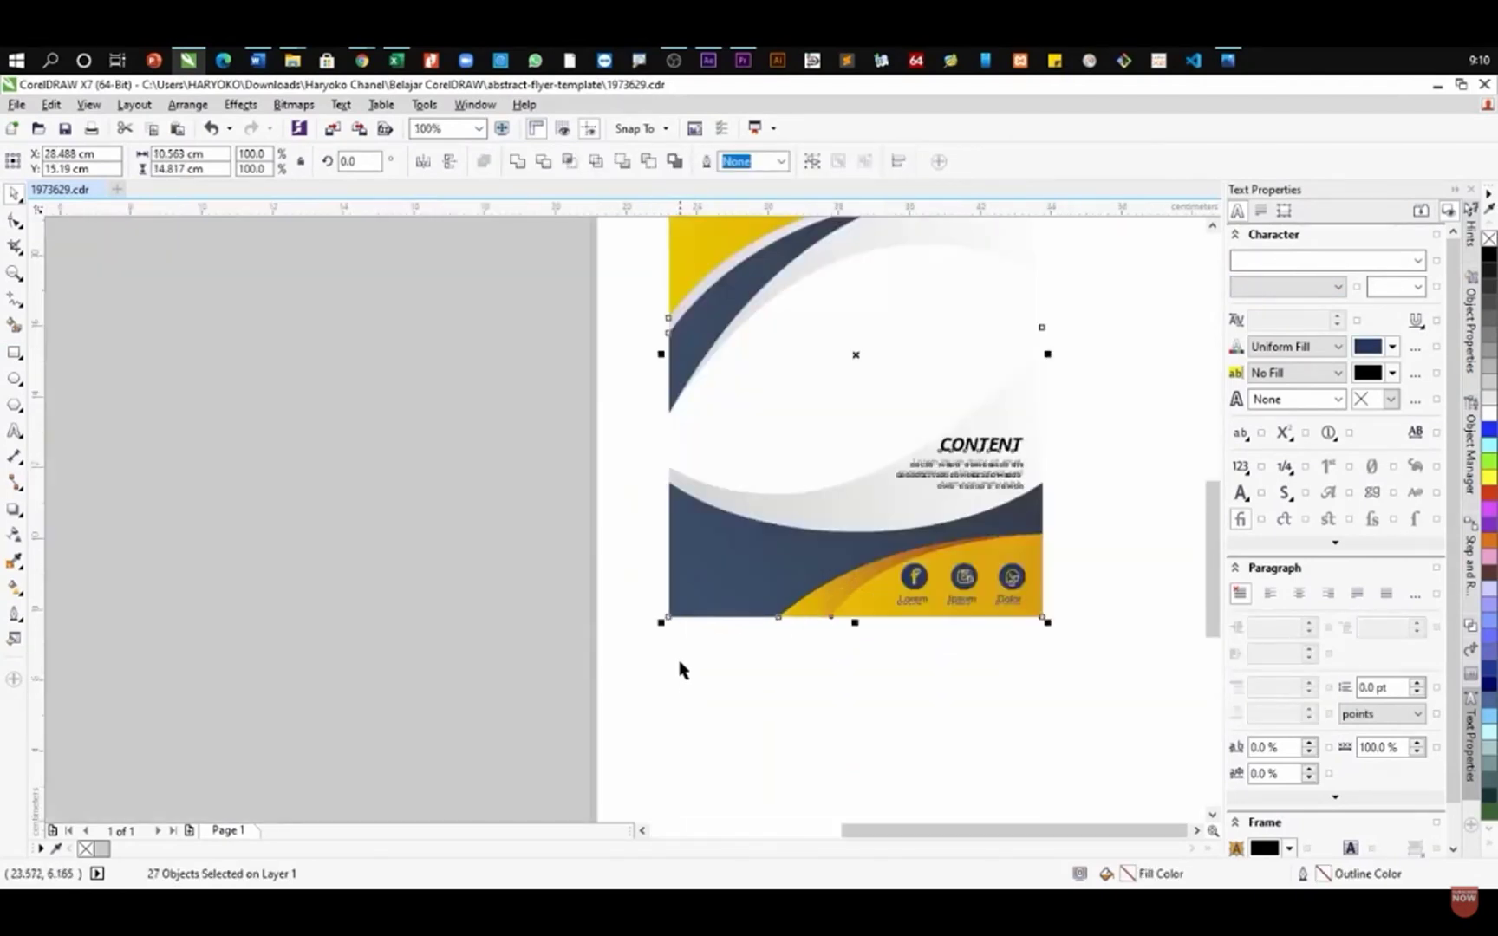
{"action": "scroll", "coordinate": [679, 666], "scroll_direction": "down", "scroll_amount": 1}
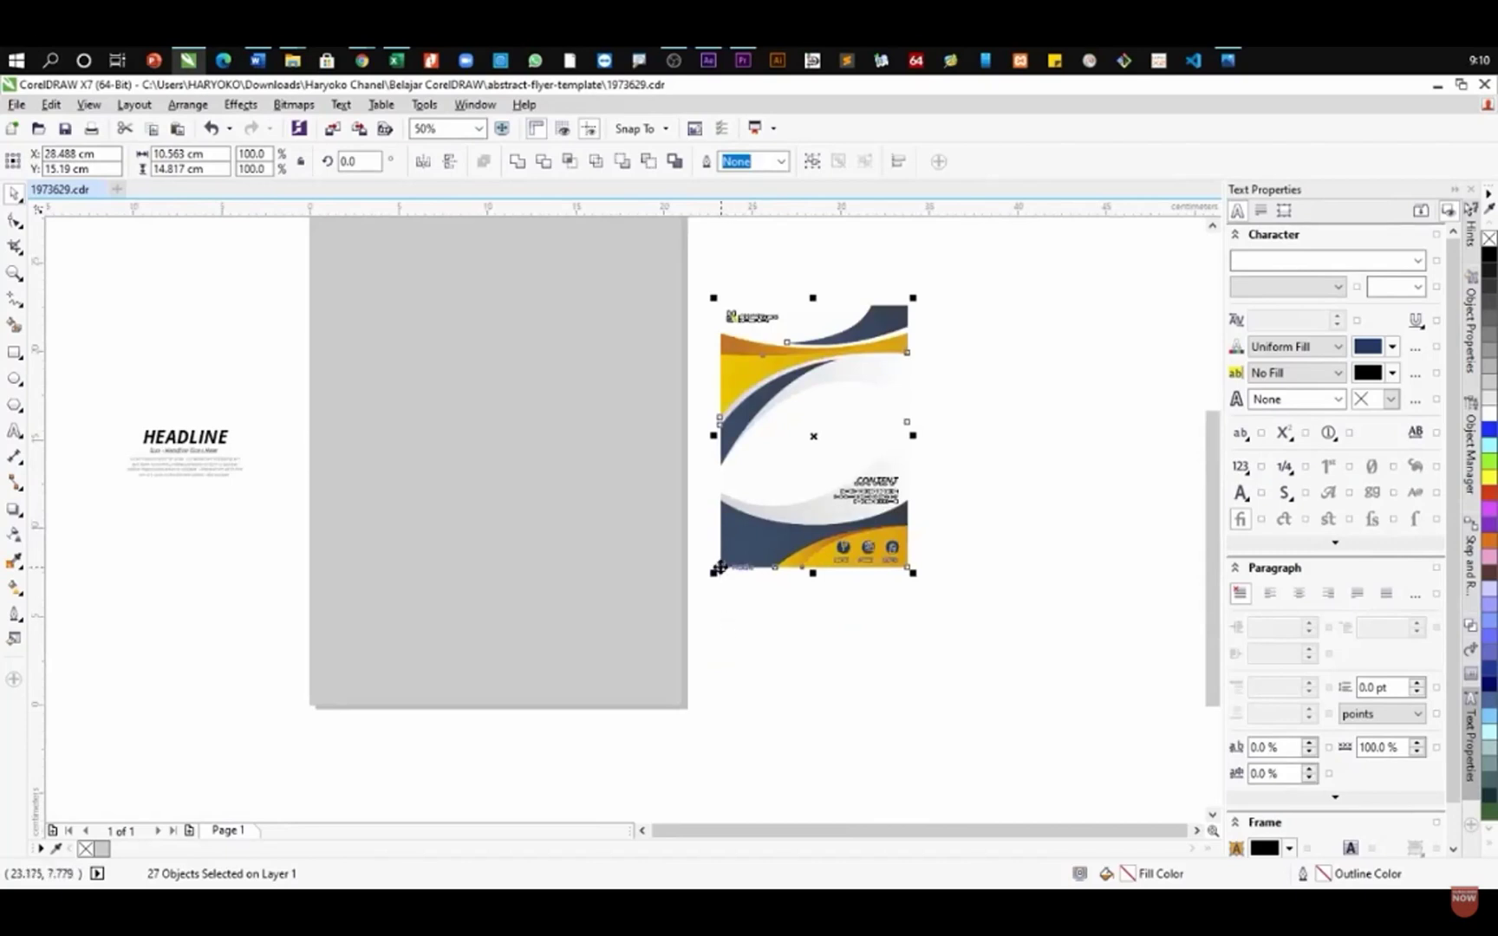
{"action": "left_click_drag", "start_coordinate": [721, 563], "coordinate": [313, 699]}
{"action": "scroll", "coordinate": [313, 700], "scroll_direction": "down", "scroll_amount": 1}
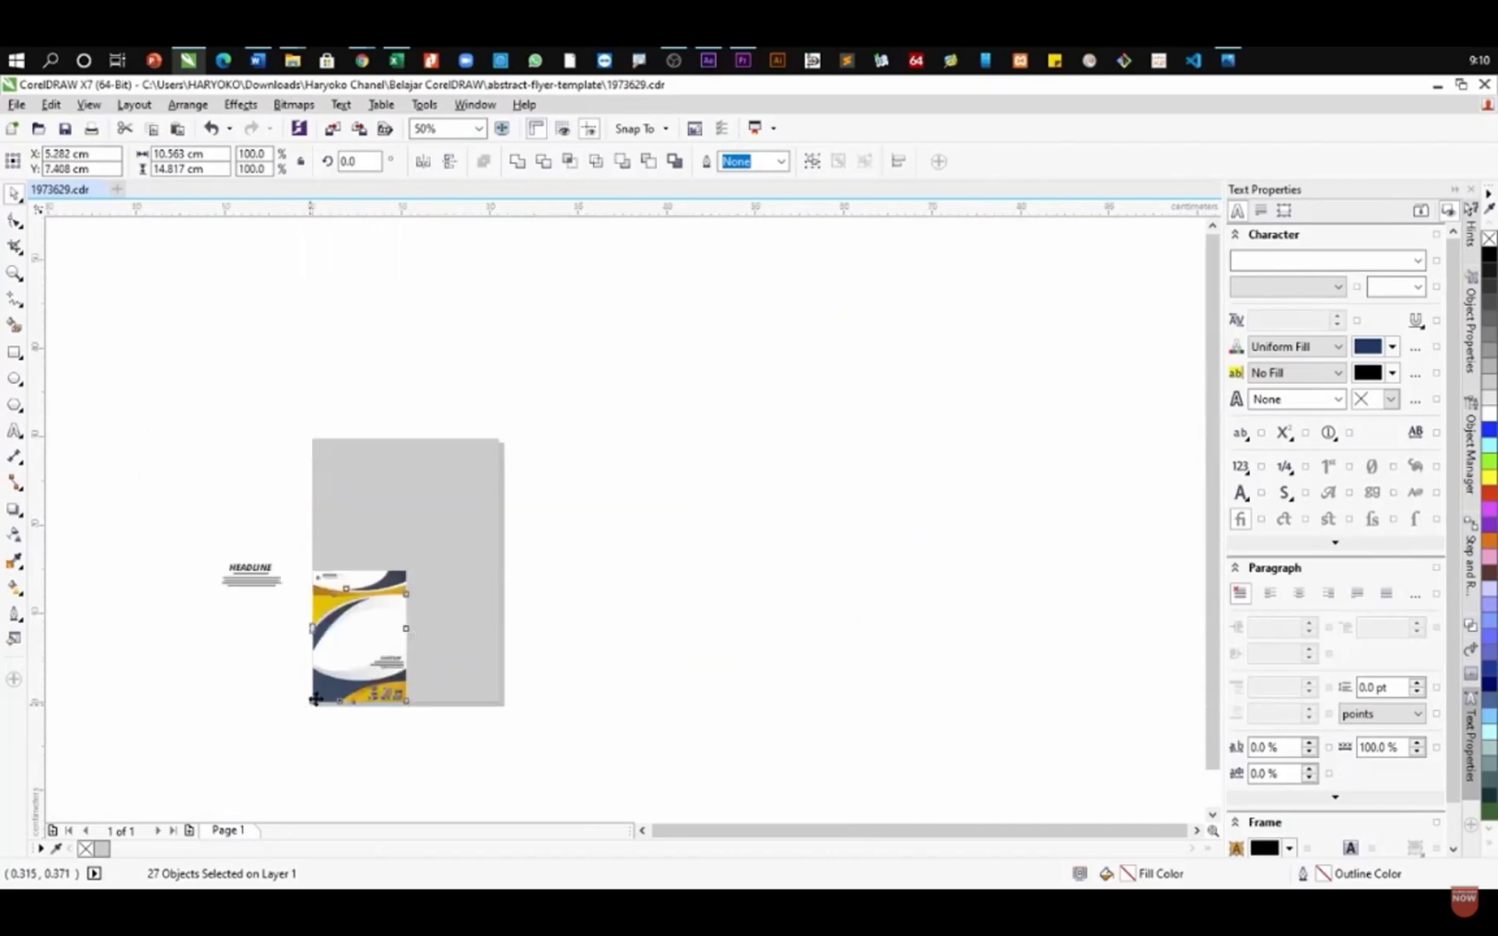
- Scale the flyer artwork proportionally to the page's full 21 cm width
{"action": "scroll", "coordinate": [354, 563], "scroll_direction": "up", "scroll_amount": 1}
{"action": "left_click_drag", "start_coordinate": [464, 577], "coordinate": [652, 312]}
{"action": "scroll", "coordinate": [394, 324], "scroll_direction": "up", "scroll_amount": 1}
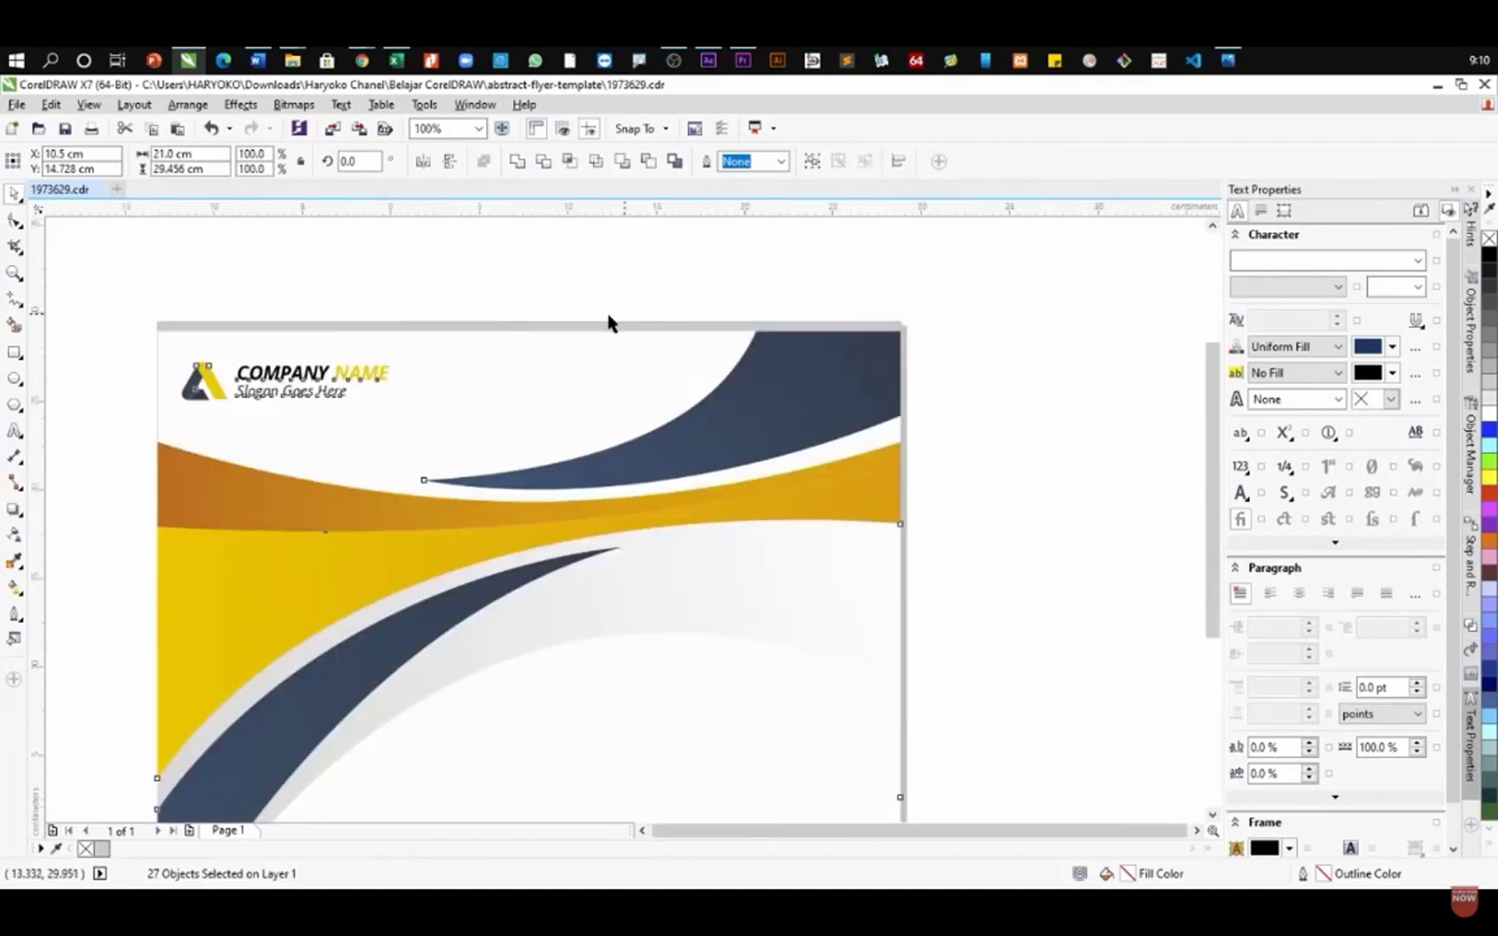
{"action": "scroll", "coordinate": [617, 319], "scroll_direction": "down", "scroll_amount": 1}
- Delete the flyer's white background shape
{"action": "left_click", "coordinate": [910, 338]}
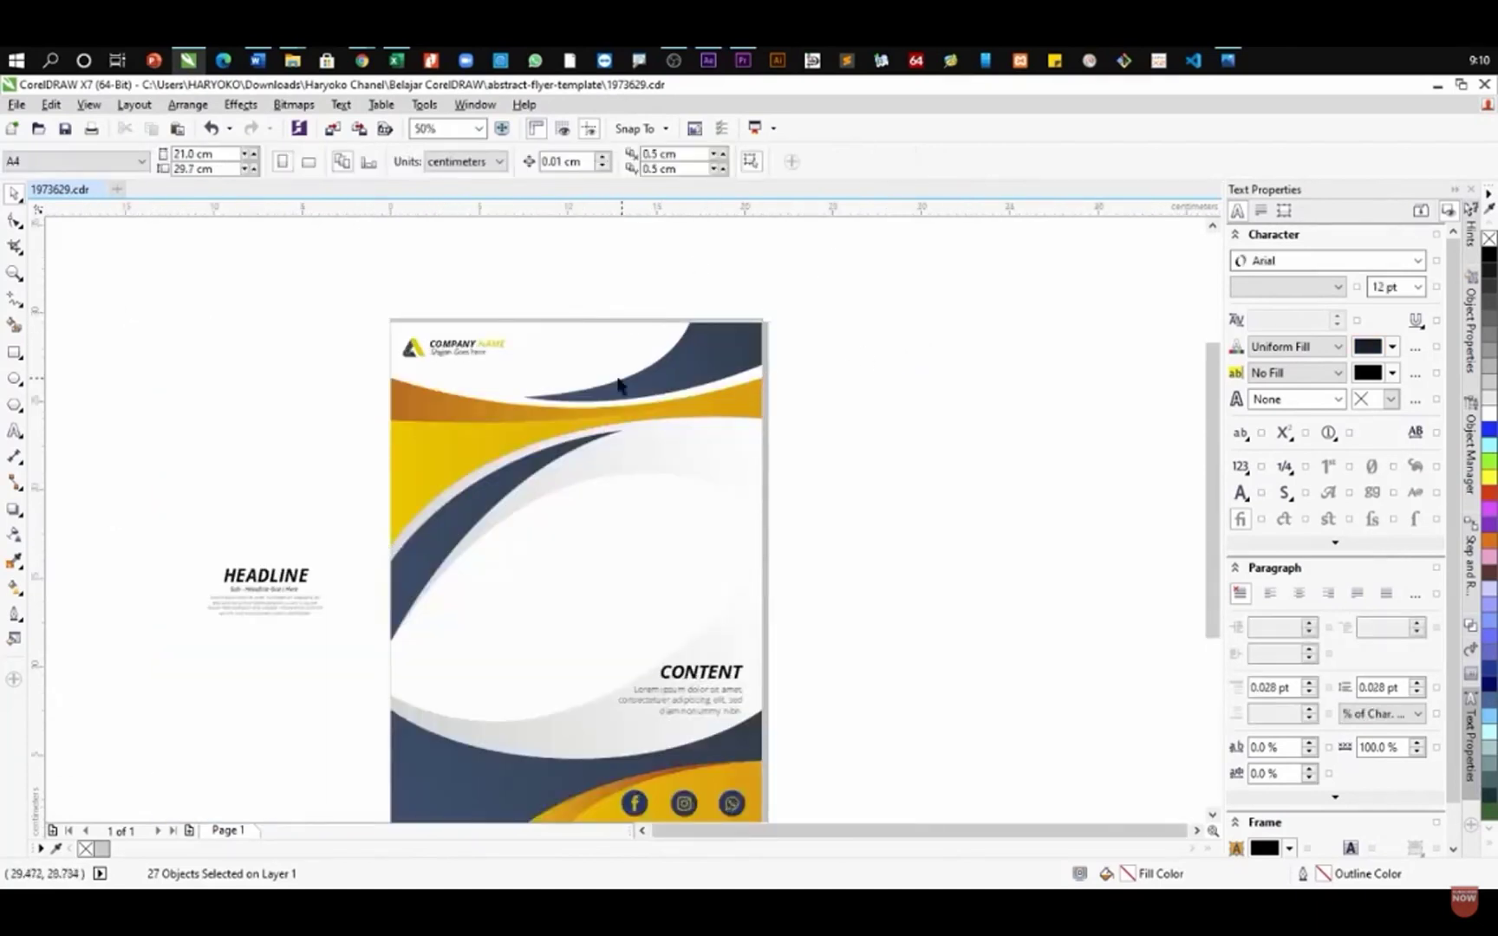
{"action": "left_click", "coordinate": [596, 340]}
{"action": "key", "text": "Delete"}
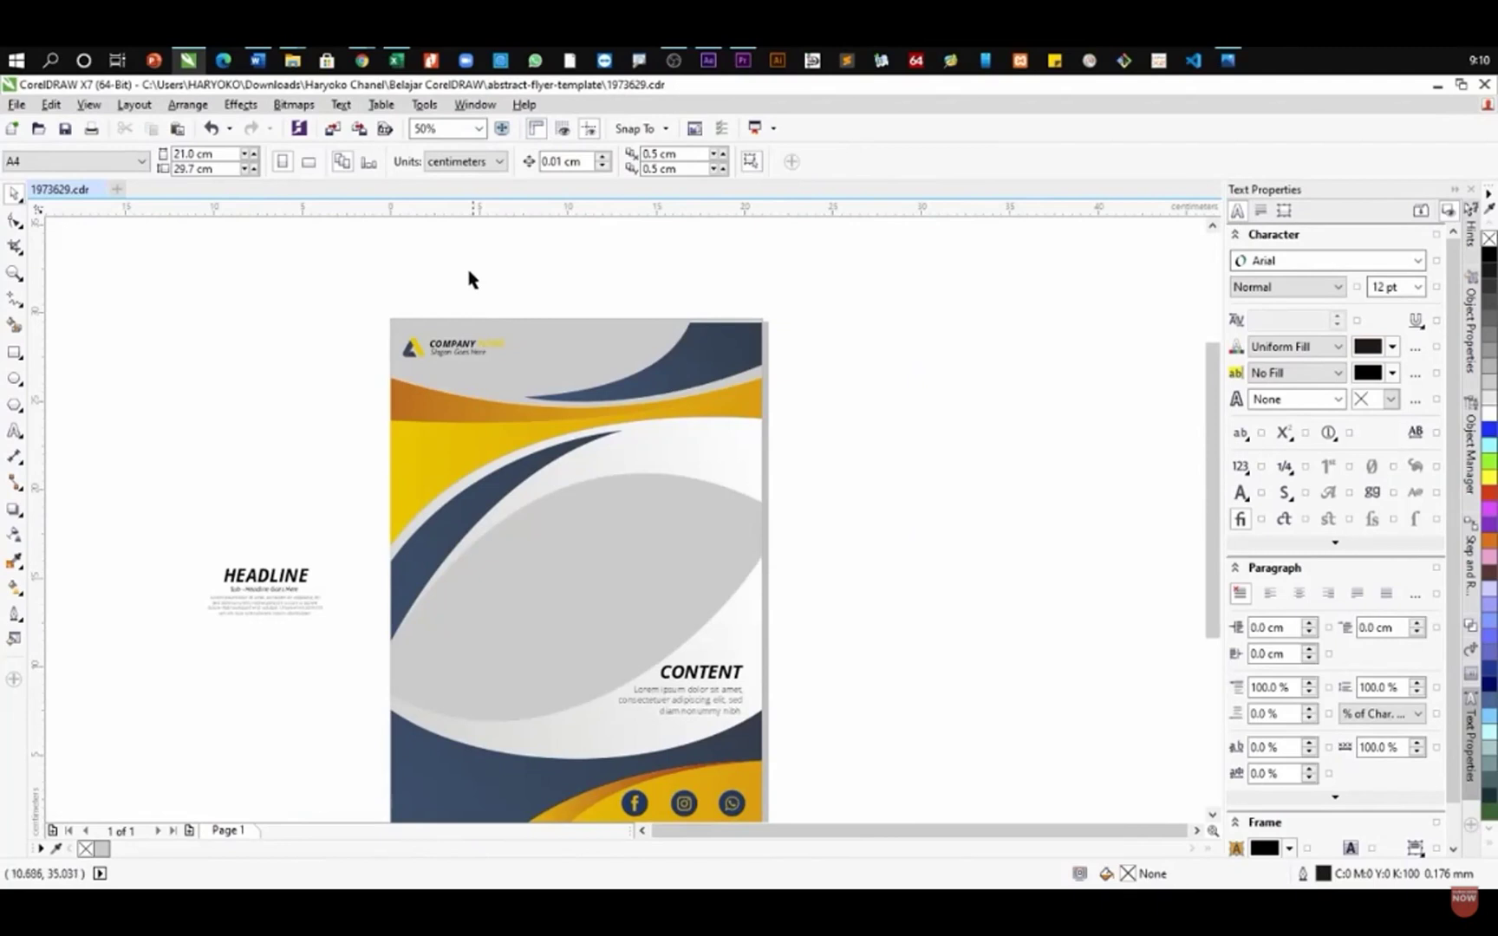
- Move the upper curves, logo and company text up to meet the page's top edge
{"action": "scroll", "coordinate": [469, 279], "scroll_direction": "down", "scroll_amount": 1}
{"action": "scroll", "coordinate": [531, 313], "scroll_direction": "up", "scroll_amount": 1}
{"action": "scroll", "coordinate": [675, 300], "scroll_direction": "up", "scroll_amount": 1}
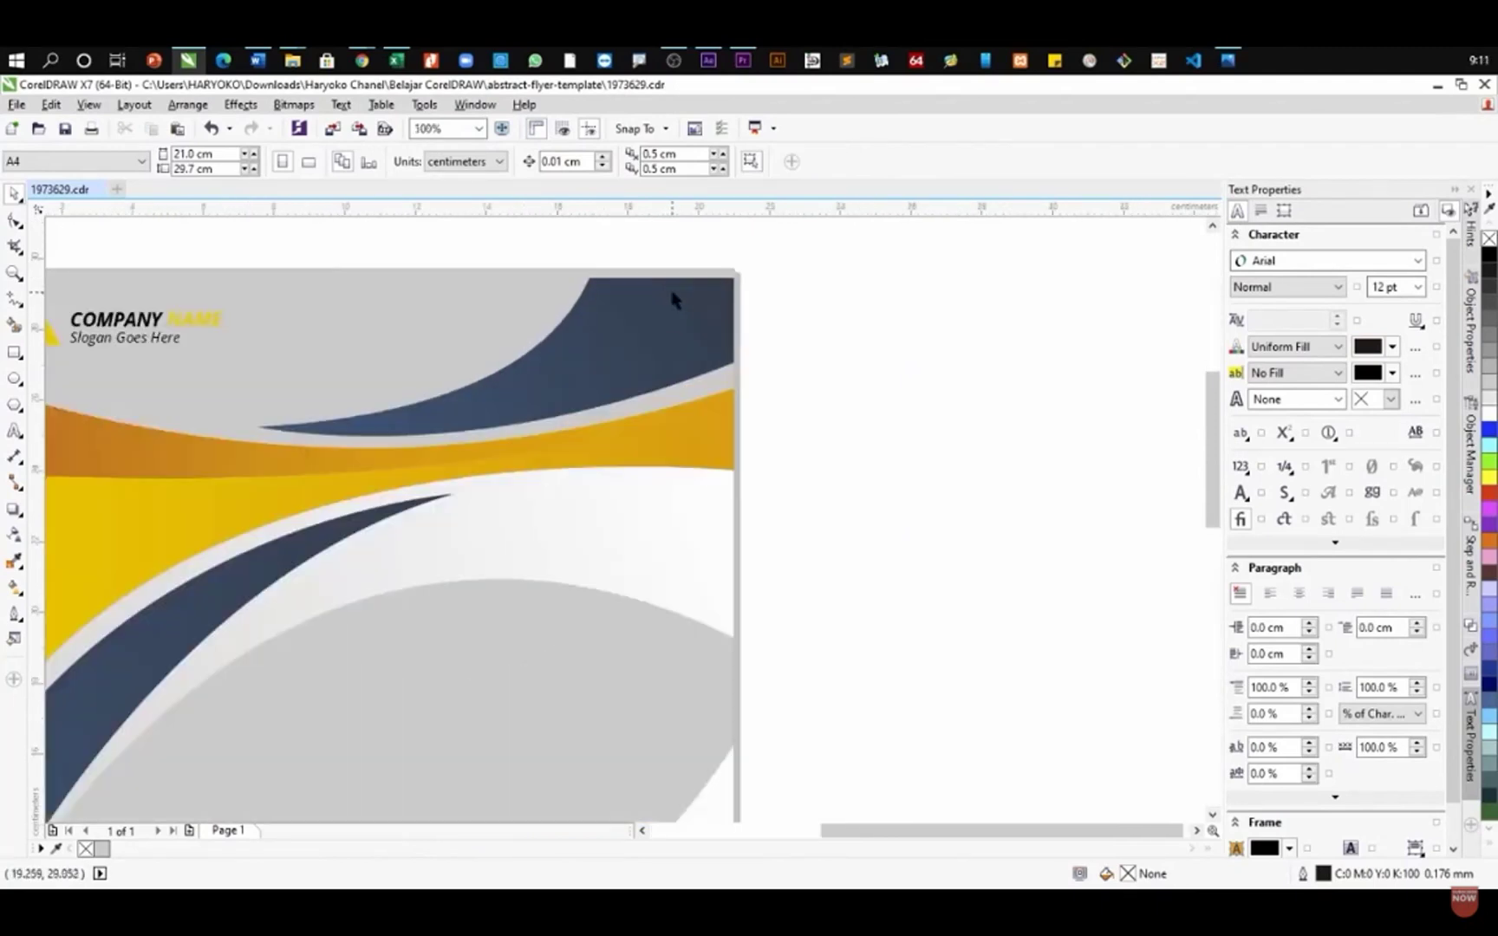
{"action": "scroll", "coordinate": [629, 365], "scroll_direction": "down", "scroll_amount": 1}
{"action": "left_click_drag", "start_coordinate": [835, 244], "coordinate": [223, 650]}
{"action": "scroll", "coordinate": [645, 295], "scroll_direction": "up", "scroll_amount": 2}
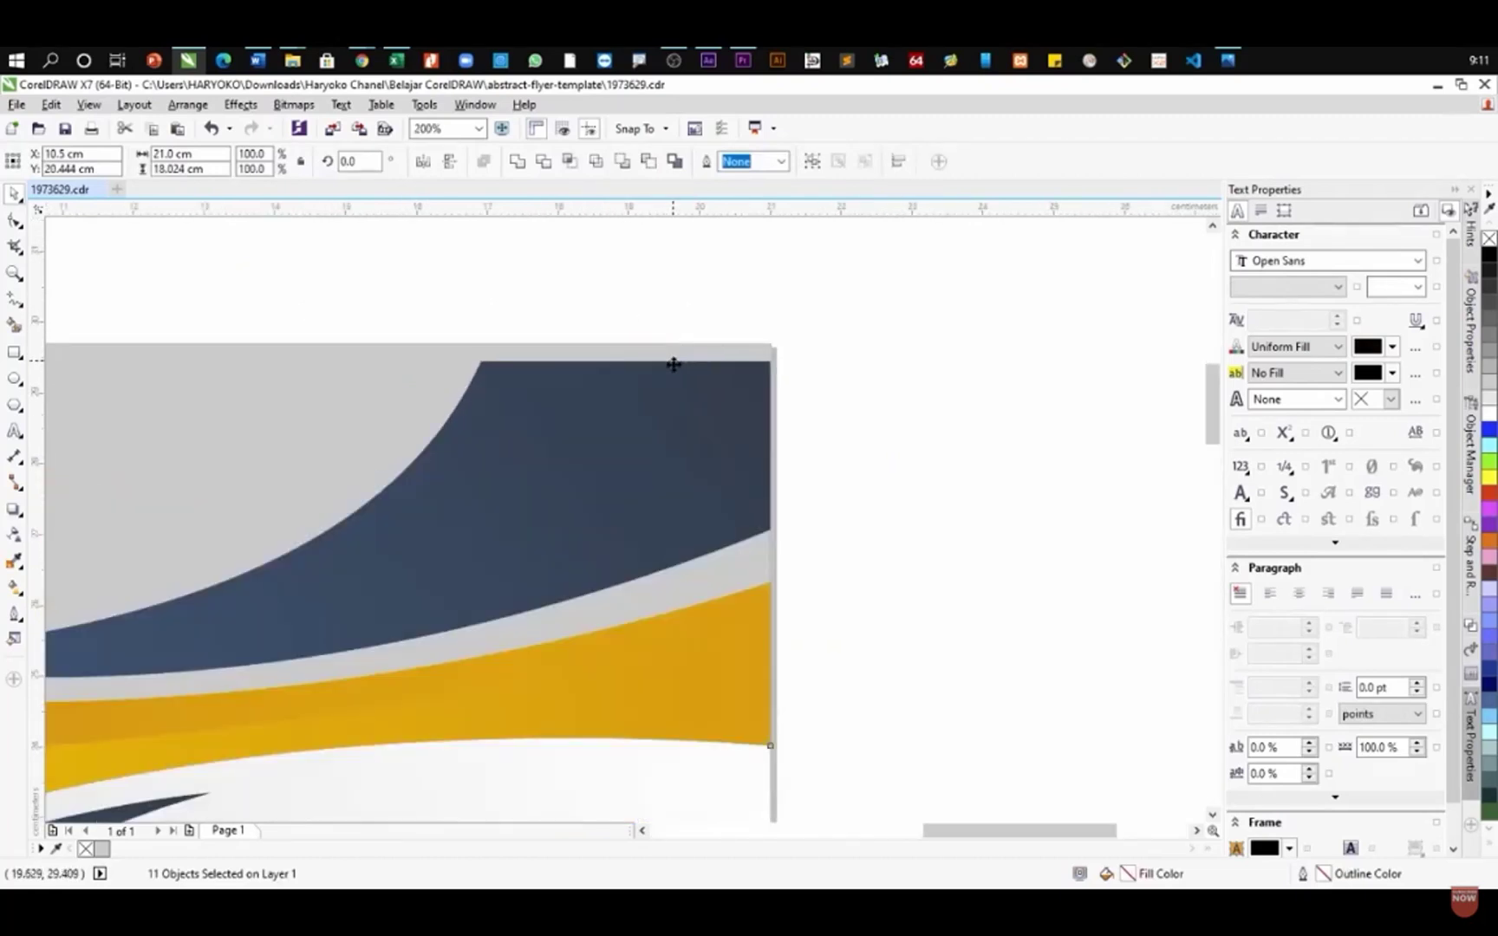
{"action": "mouse_move", "coordinate": [673, 361]}
{"action": "left_mouse_down"}
{"action": "mouse_move", "coordinate": [666, 349]}
{"action": "mouse_move", "coordinate": [683, 347]}
{"action": "mouse_move", "coordinate": [645, 351]}
{"action": "mouse_move", "coordinate": [703, 352]}
{"action": "mouse_move", "coordinate": [652, 355]}
{"action": "mouse_move", "coordinate": [665, 342]}
{"action": "left_mouse_up"}
{"action": "scroll", "coordinate": [672, 299], "scroll_direction": "down", "scroll_amount": 3}
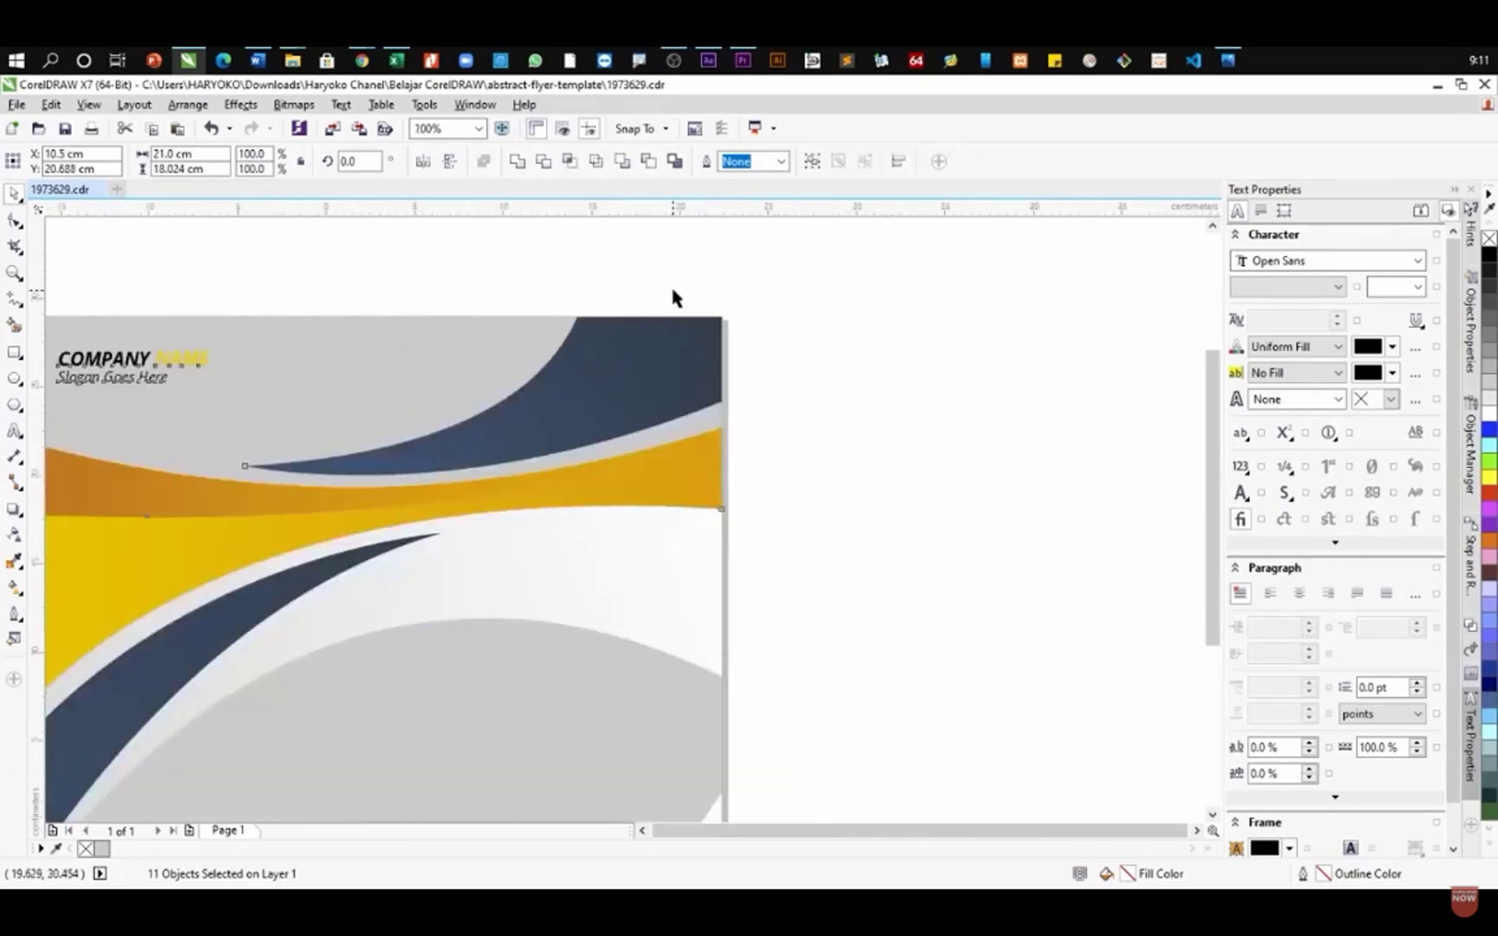
{"action": "left_click", "coordinate": [845, 369]}
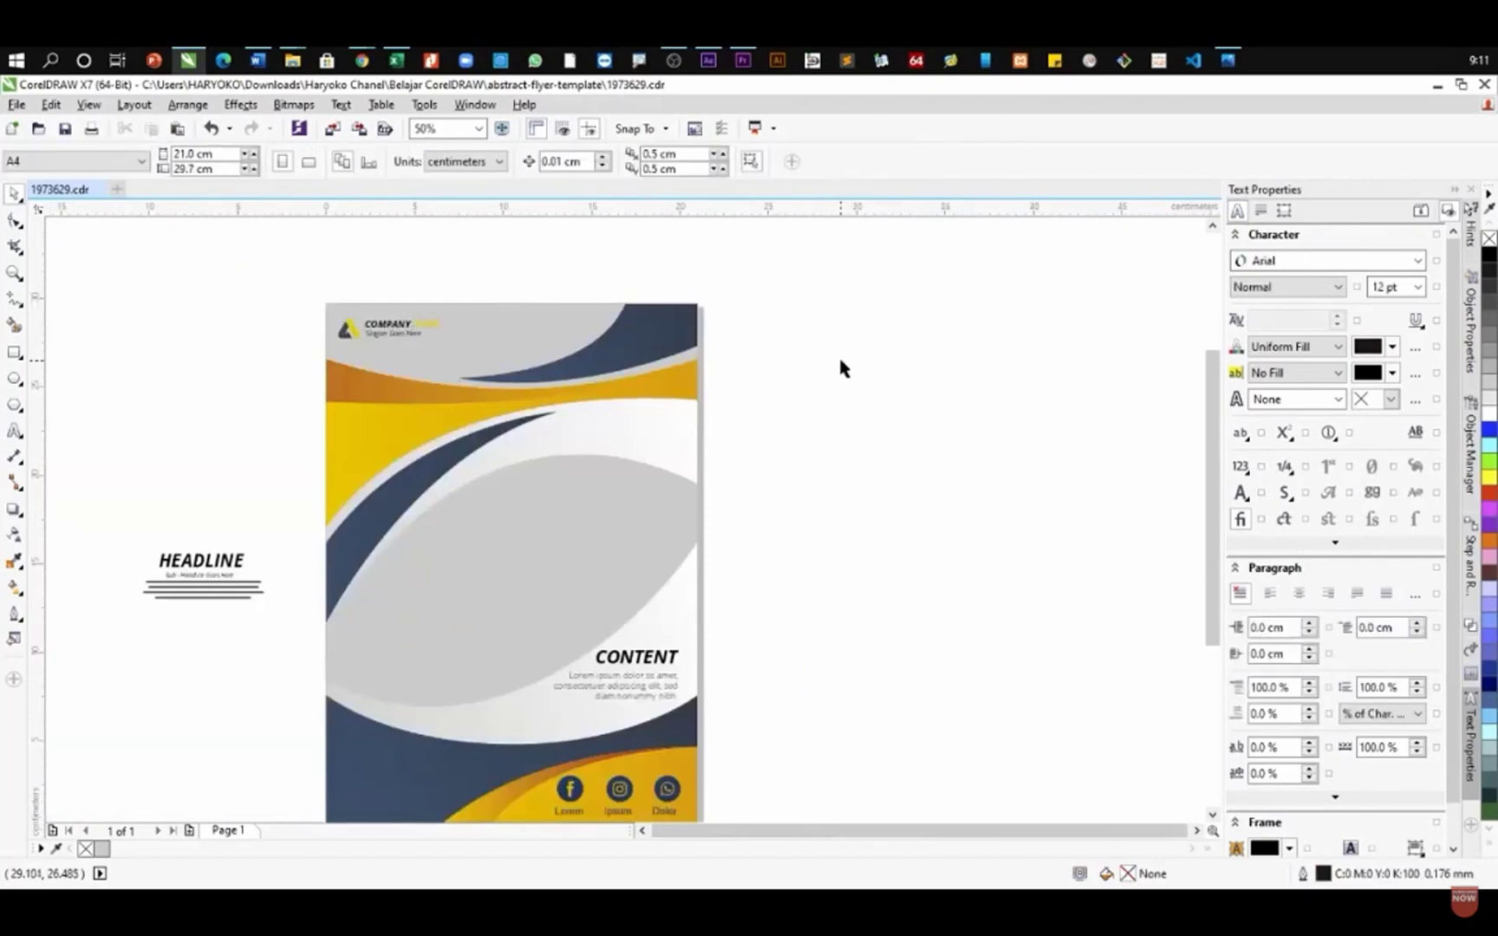
{"action": "scroll", "coordinate": [841, 369], "scroll_direction": "down", "scroll_amount": 2}
{"action": "scroll", "coordinate": [755, 457], "scroll_direction": "up", "scroll_amount": 2}
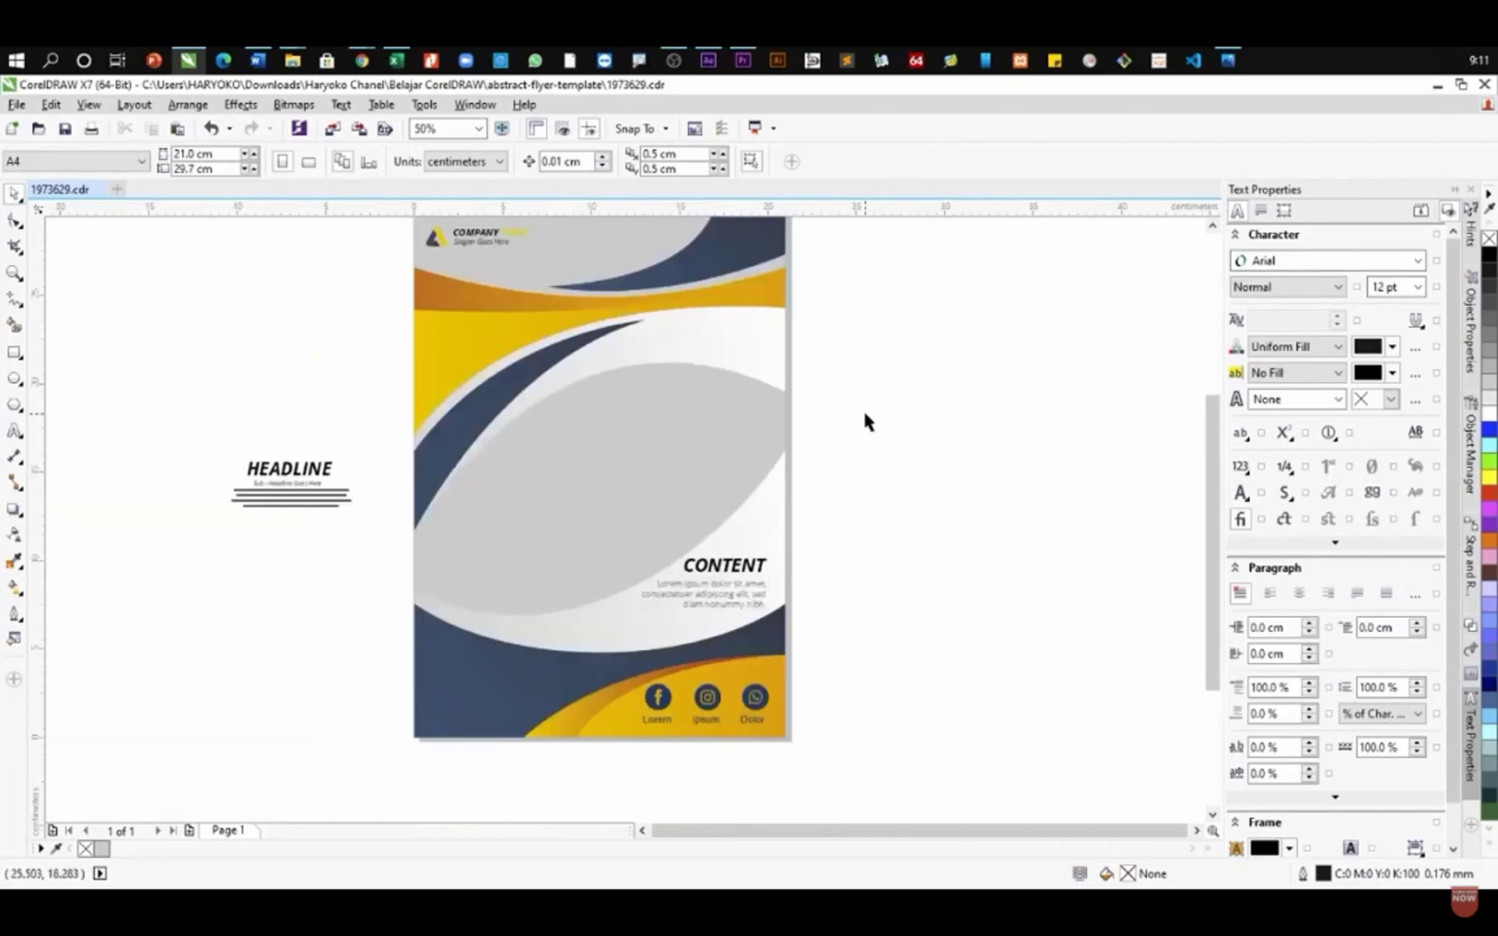
- Try deleting the white shapes around the grey oval on the flyer, and undo the deletions
{"action": "scroll", "coordinate": [732, 444], "scroll_direction": "down", "scroll_amount": 2}
{"action": "scroll", "coordinate": [808, 369], "scroll_direction": "up", "scroll_amount": 2}
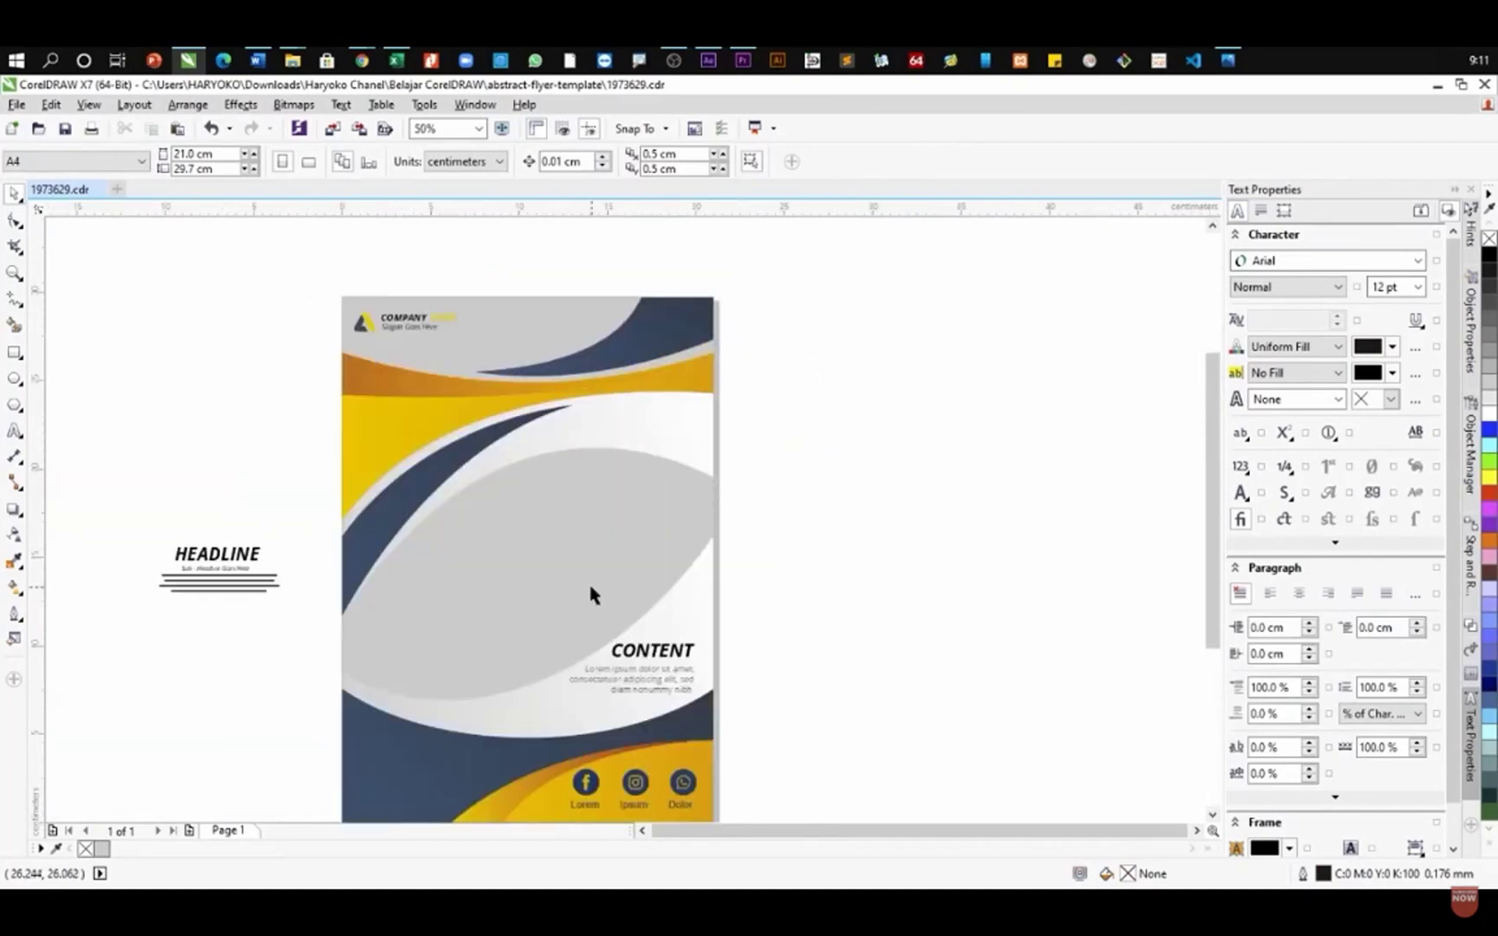
{"action": "left_click", "coordinate": [672, 431]}
{"action": "key", "text": "Escape"}
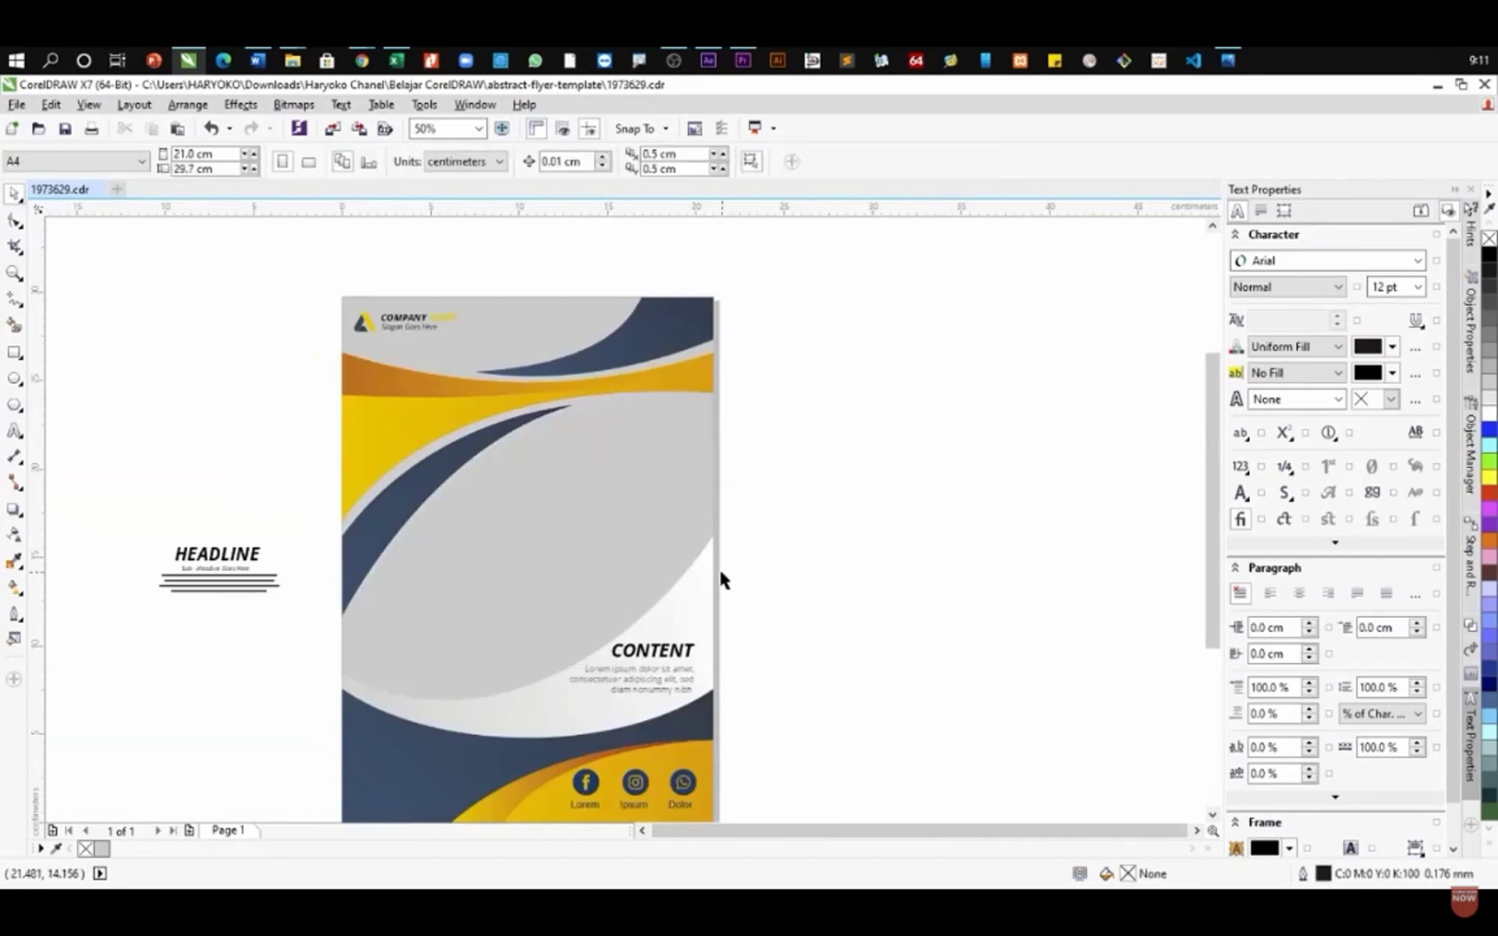
{"action": "left_click", "coordinate": [702, 579]}
{"action": "key", "text": "Delete"}
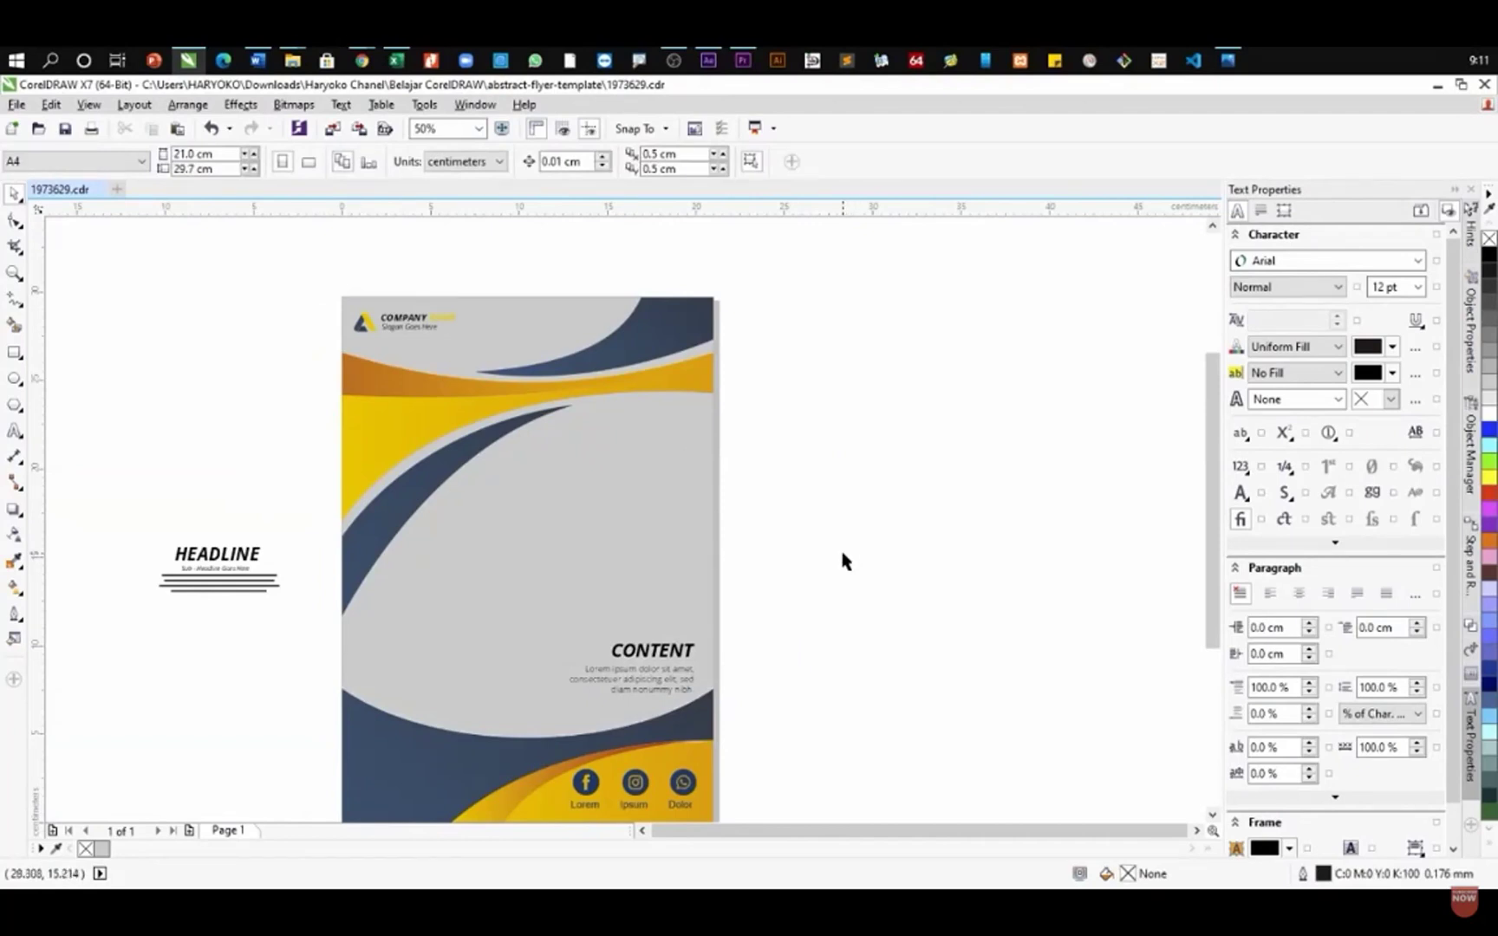
{"action": "left_click", "coordinate": [674, 506]}
{"action": "key", "text": "ctrl+z"}
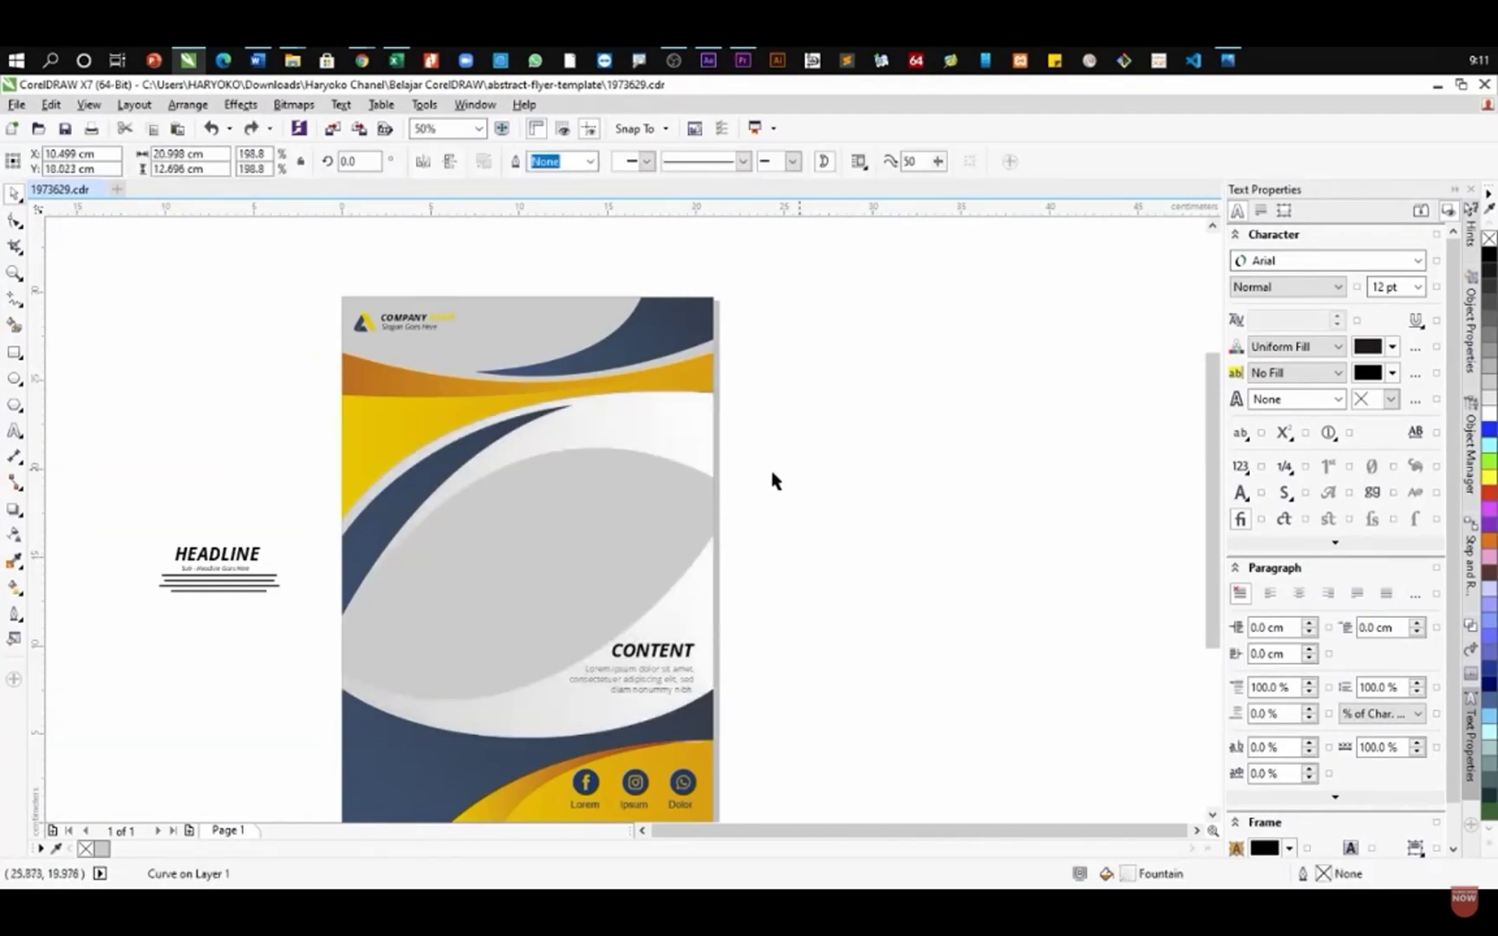
{"action": "left_click", "coordinate": [777, 481]}
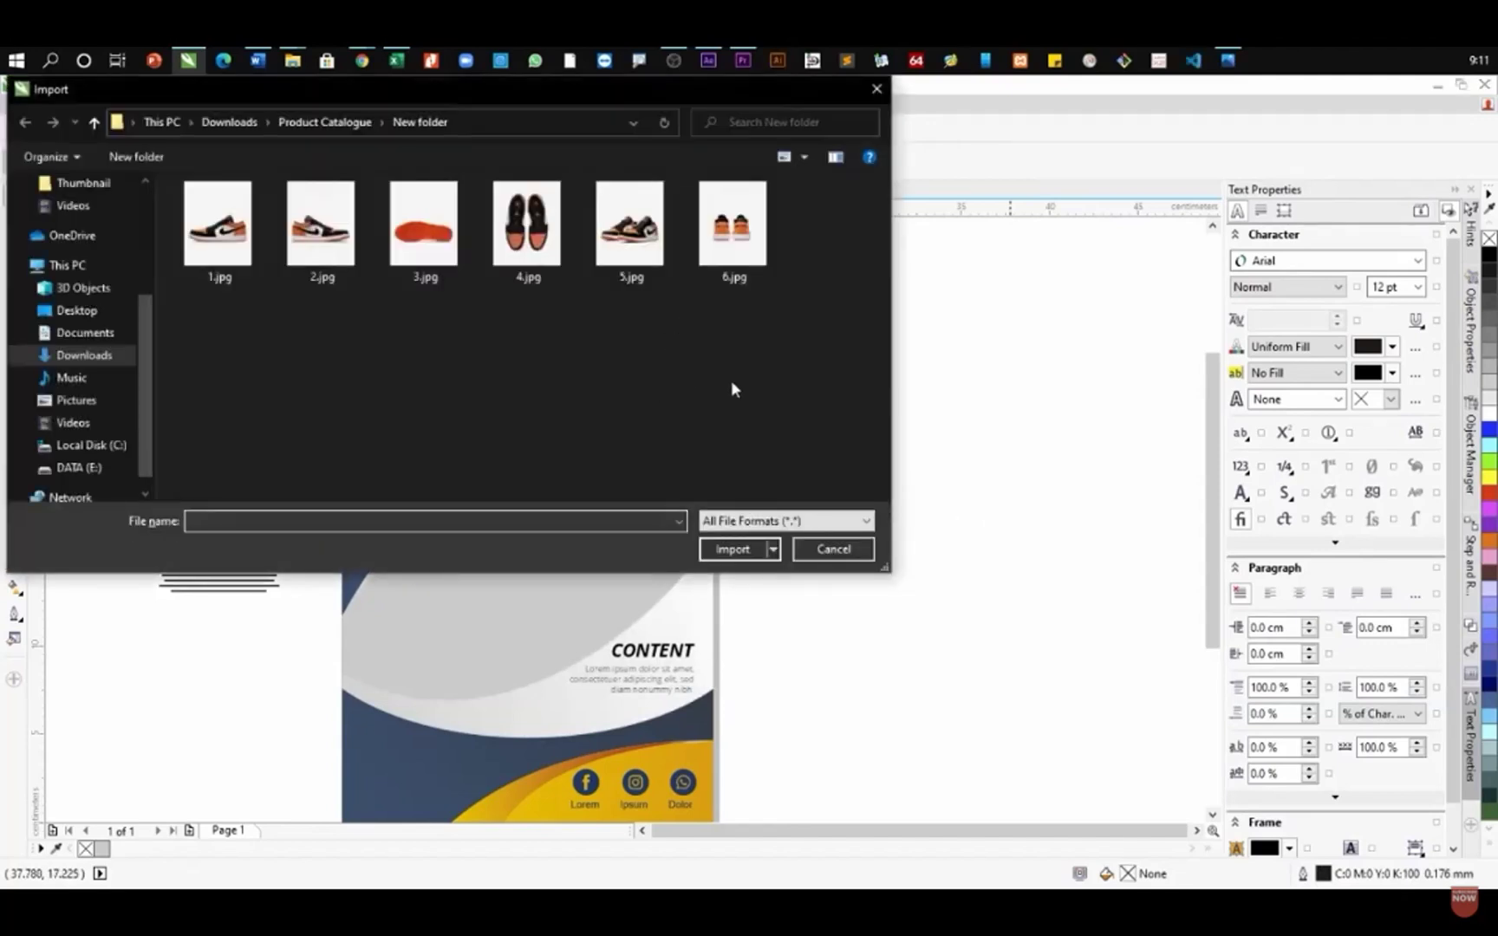
{"action": "left_click", "coordinate": [824, 550]}
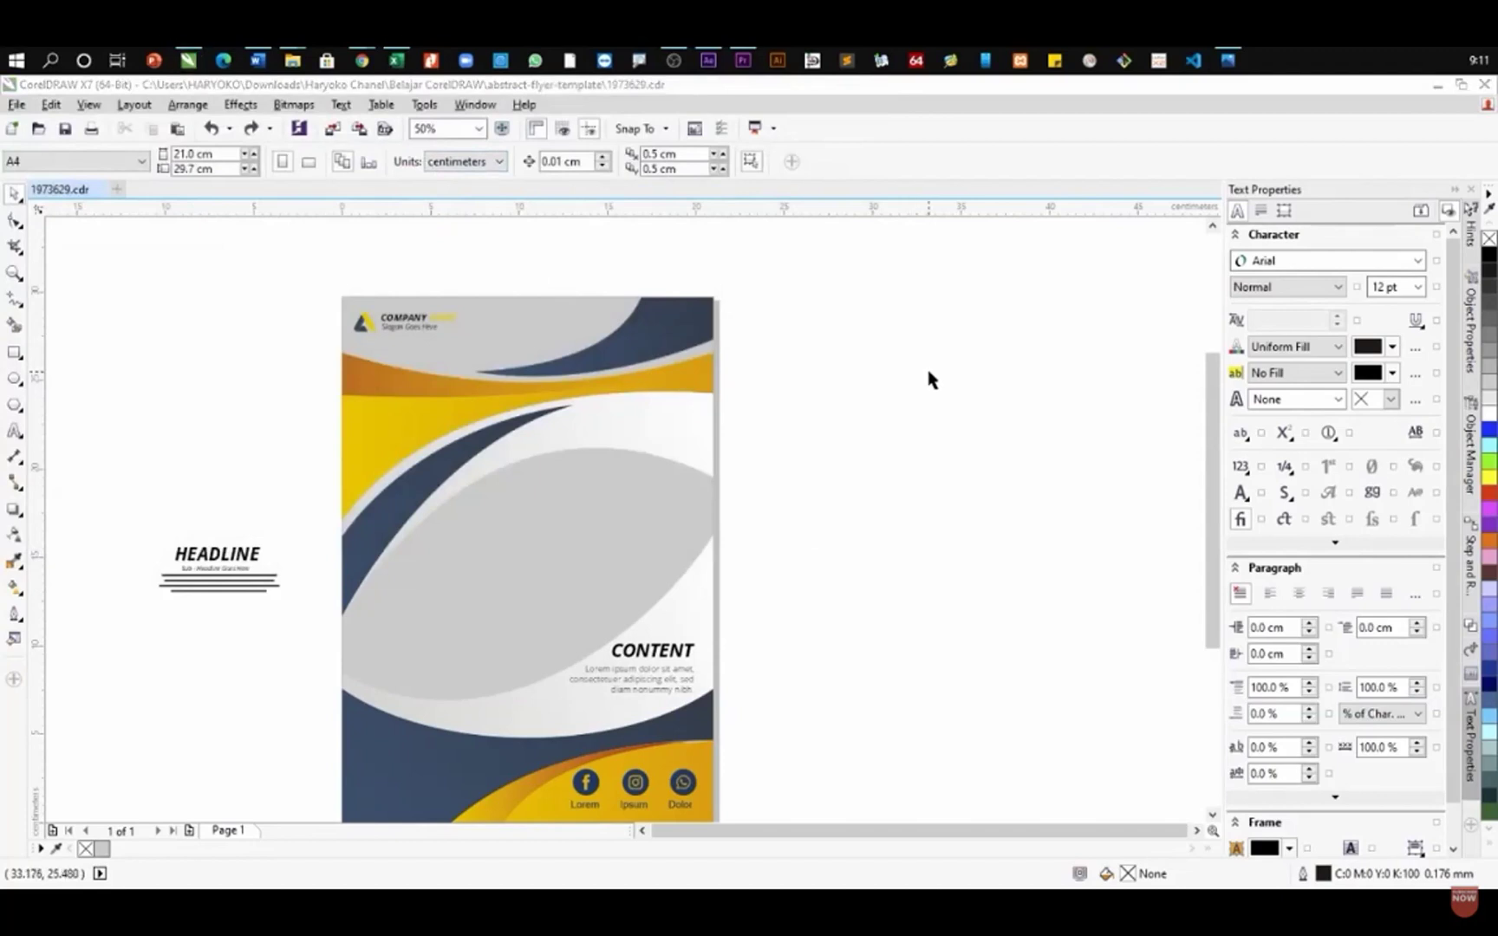
- Switch to Chrome and search Google Images for "gedung7 amikom"
{"action": "key", "text": "alt+Tab"}
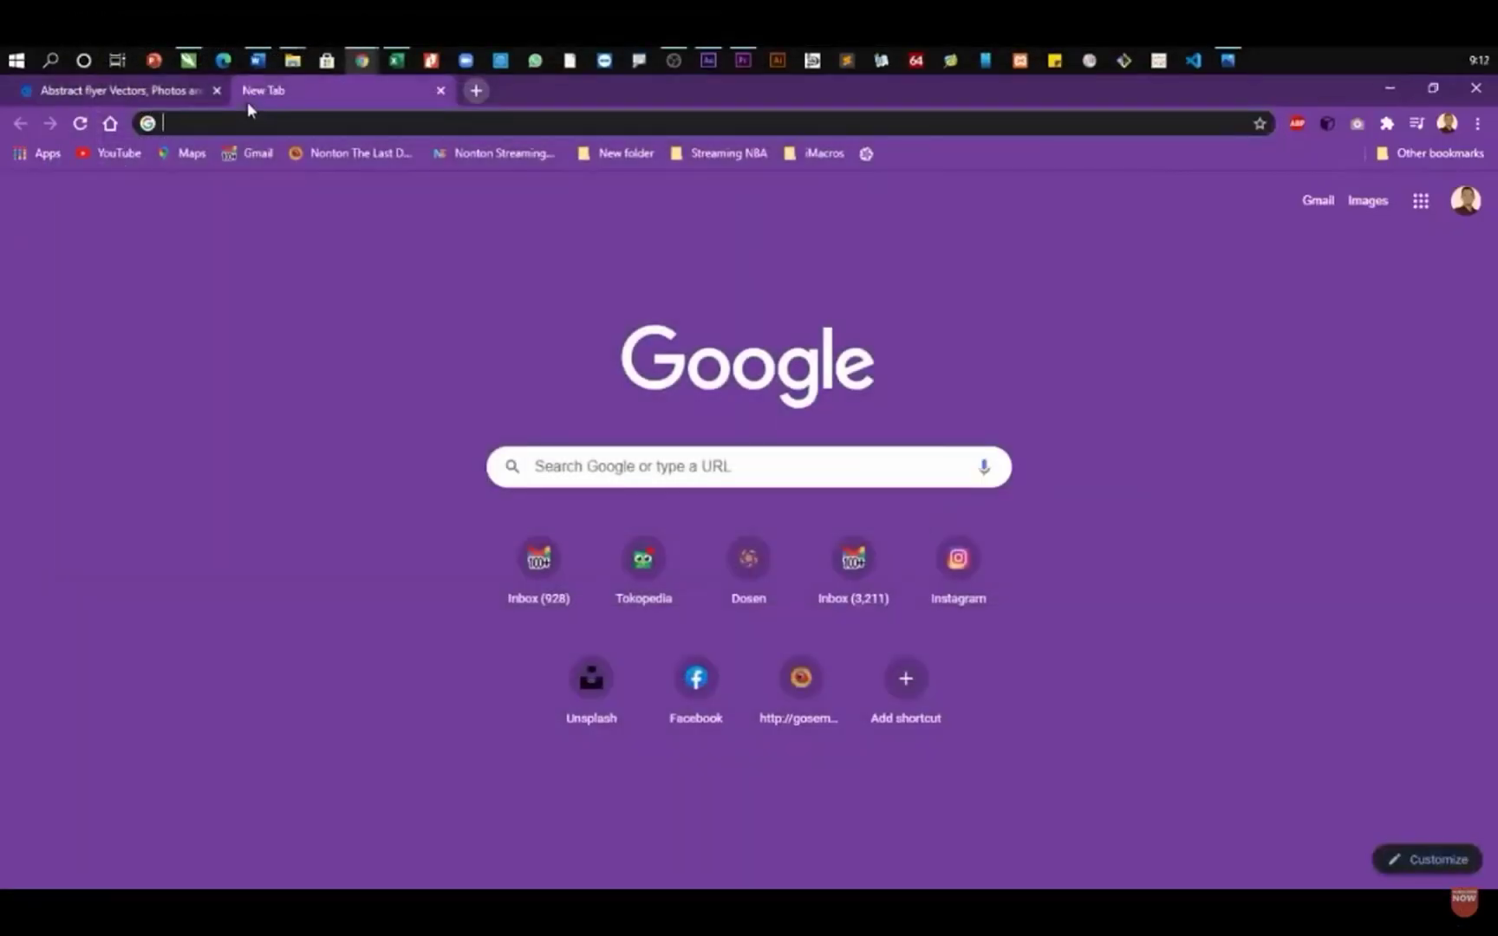
{"action": "type", "text": "gedung"}
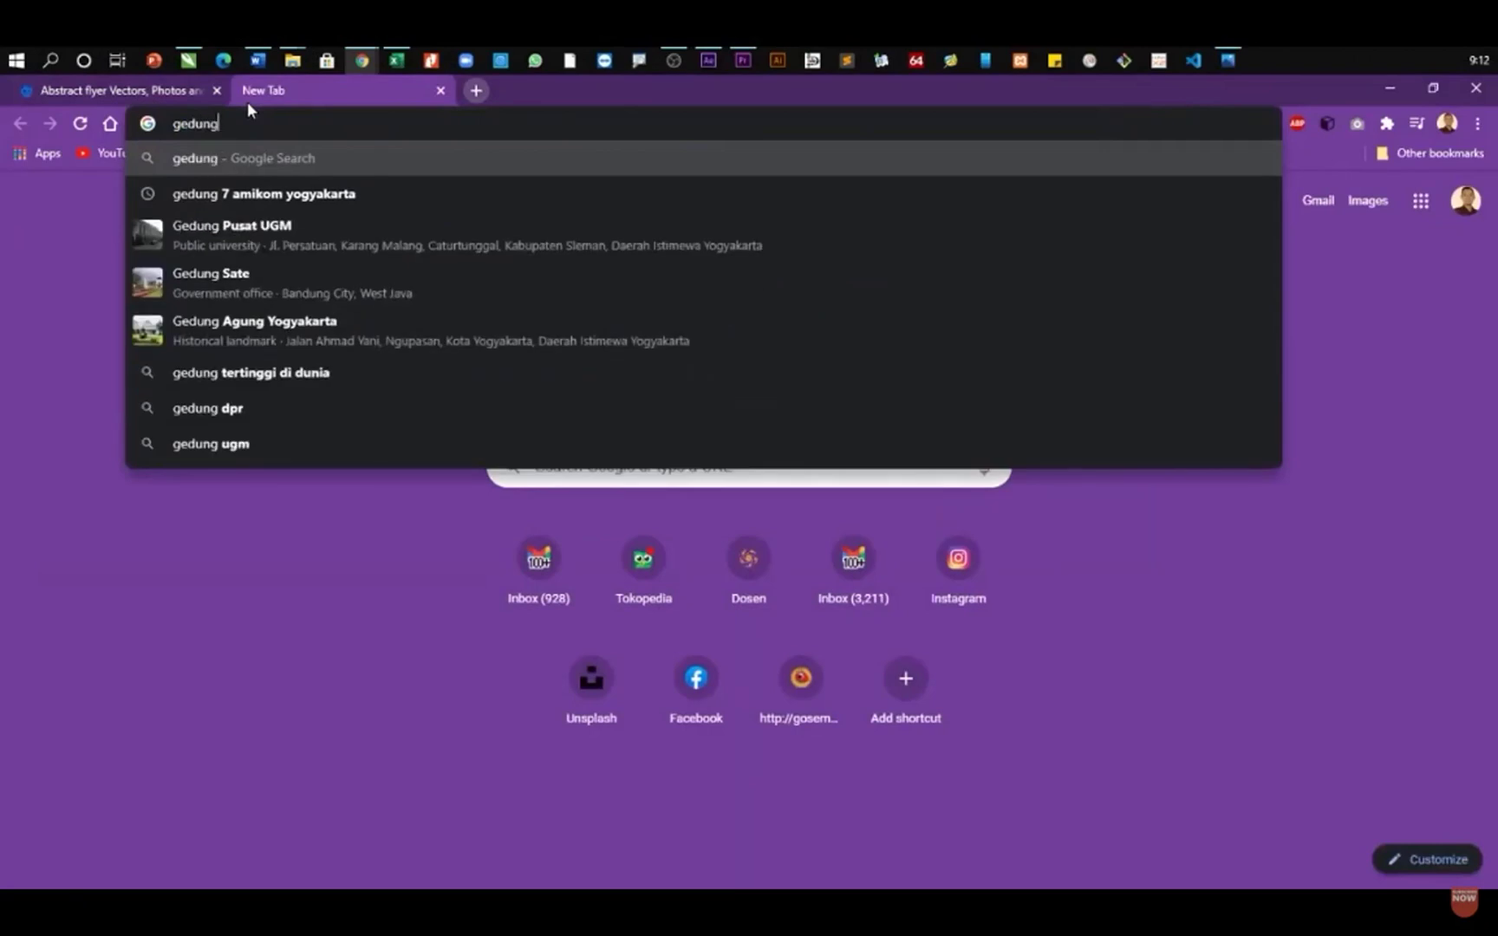
{"action": "type", "text": "7 amikom"}
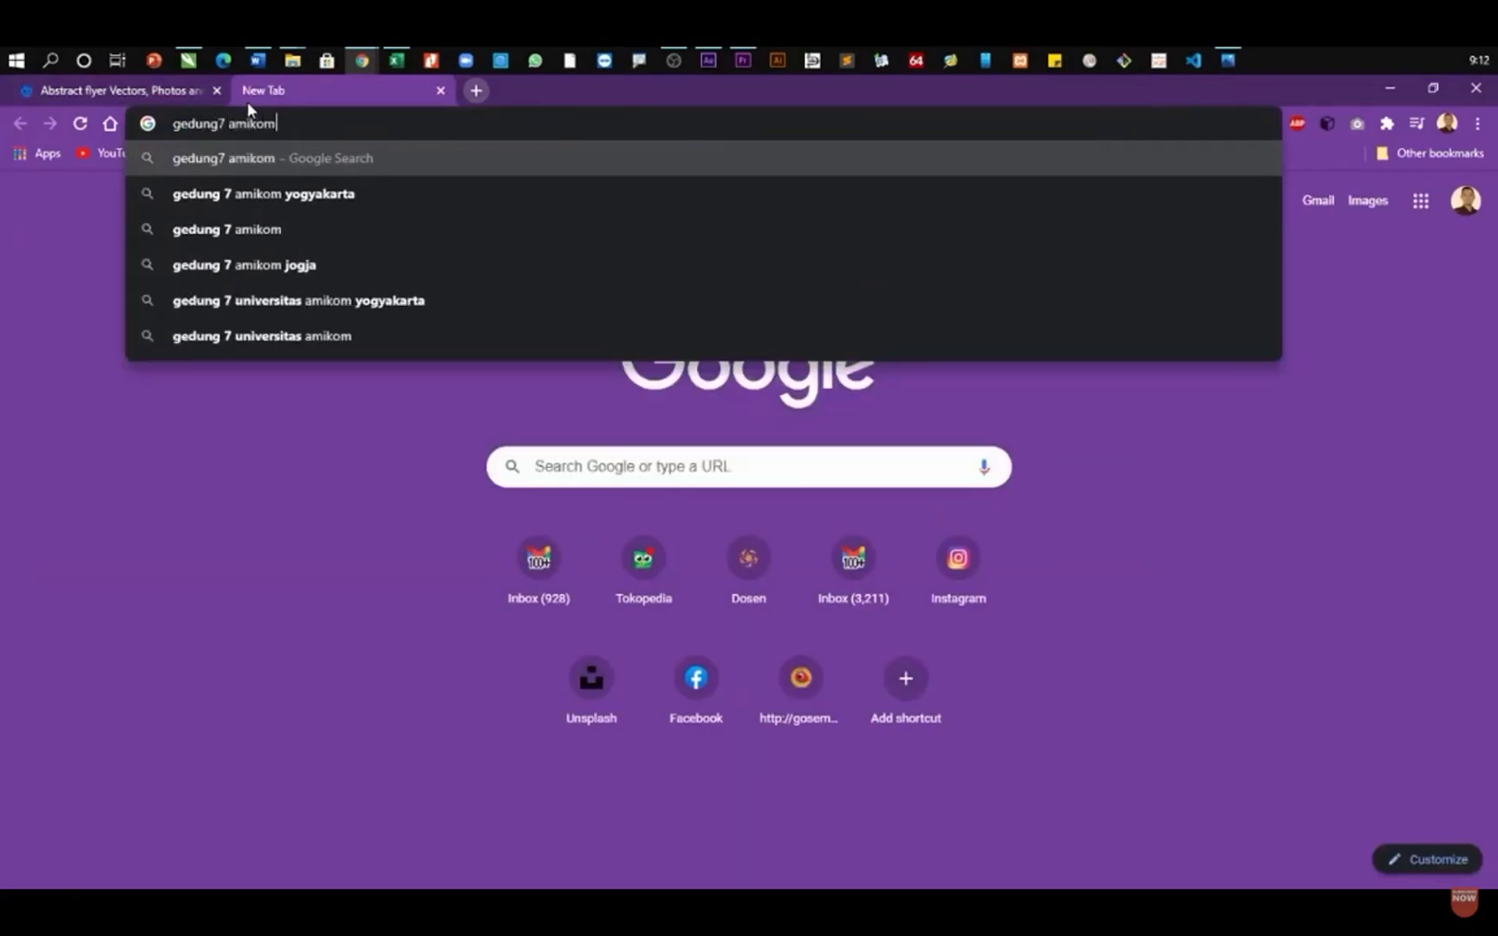
{"action": "key", "text": "Return"}
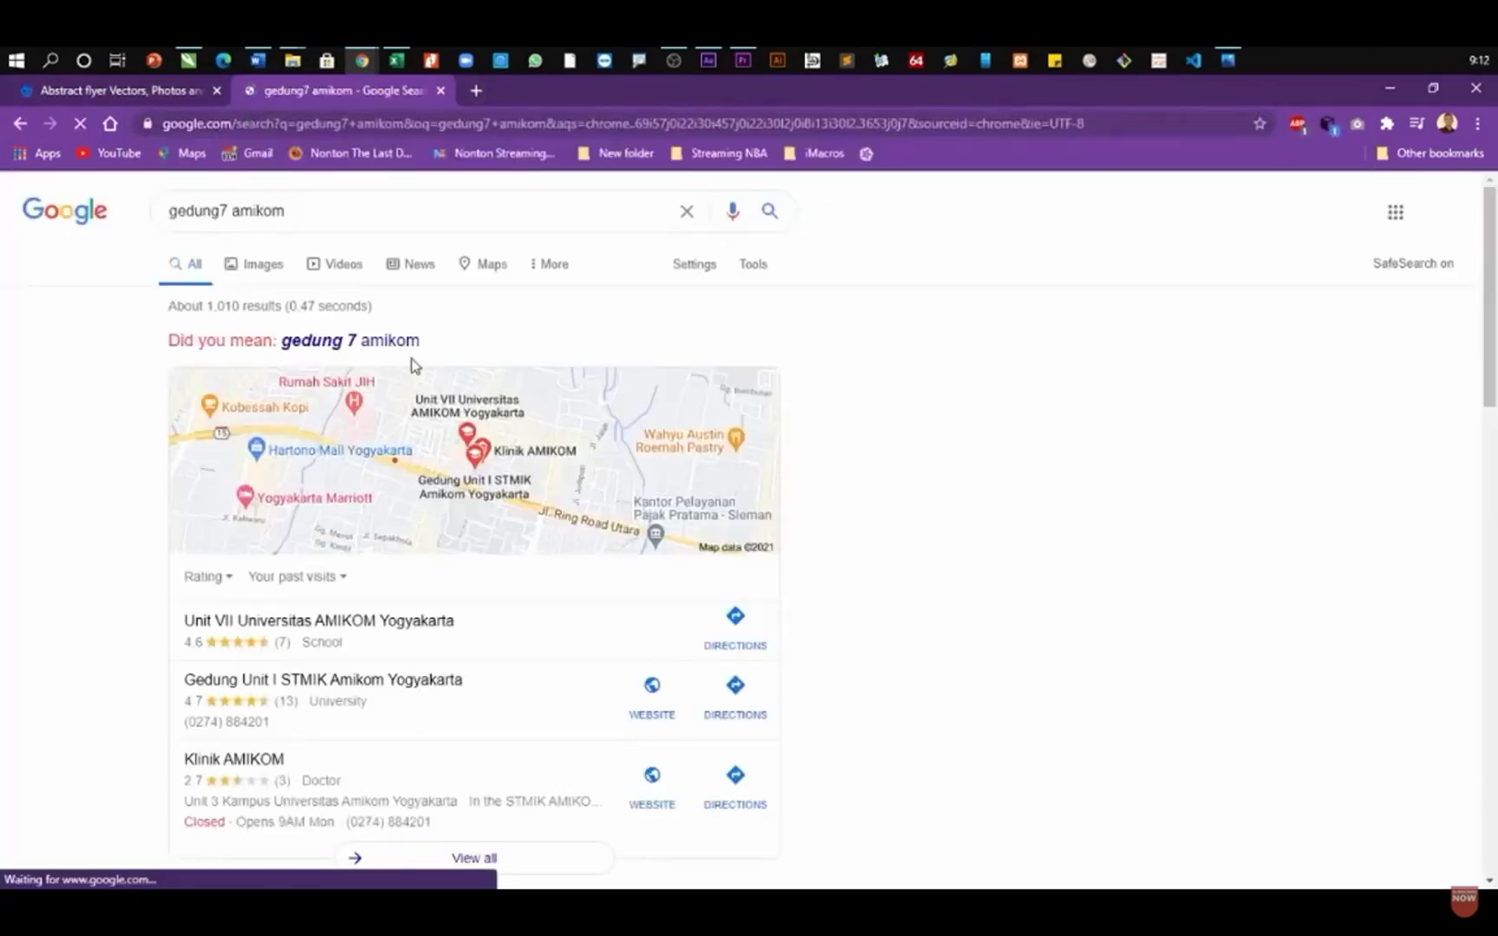
{"action": "left_click", "coordinate": [262, 263]}
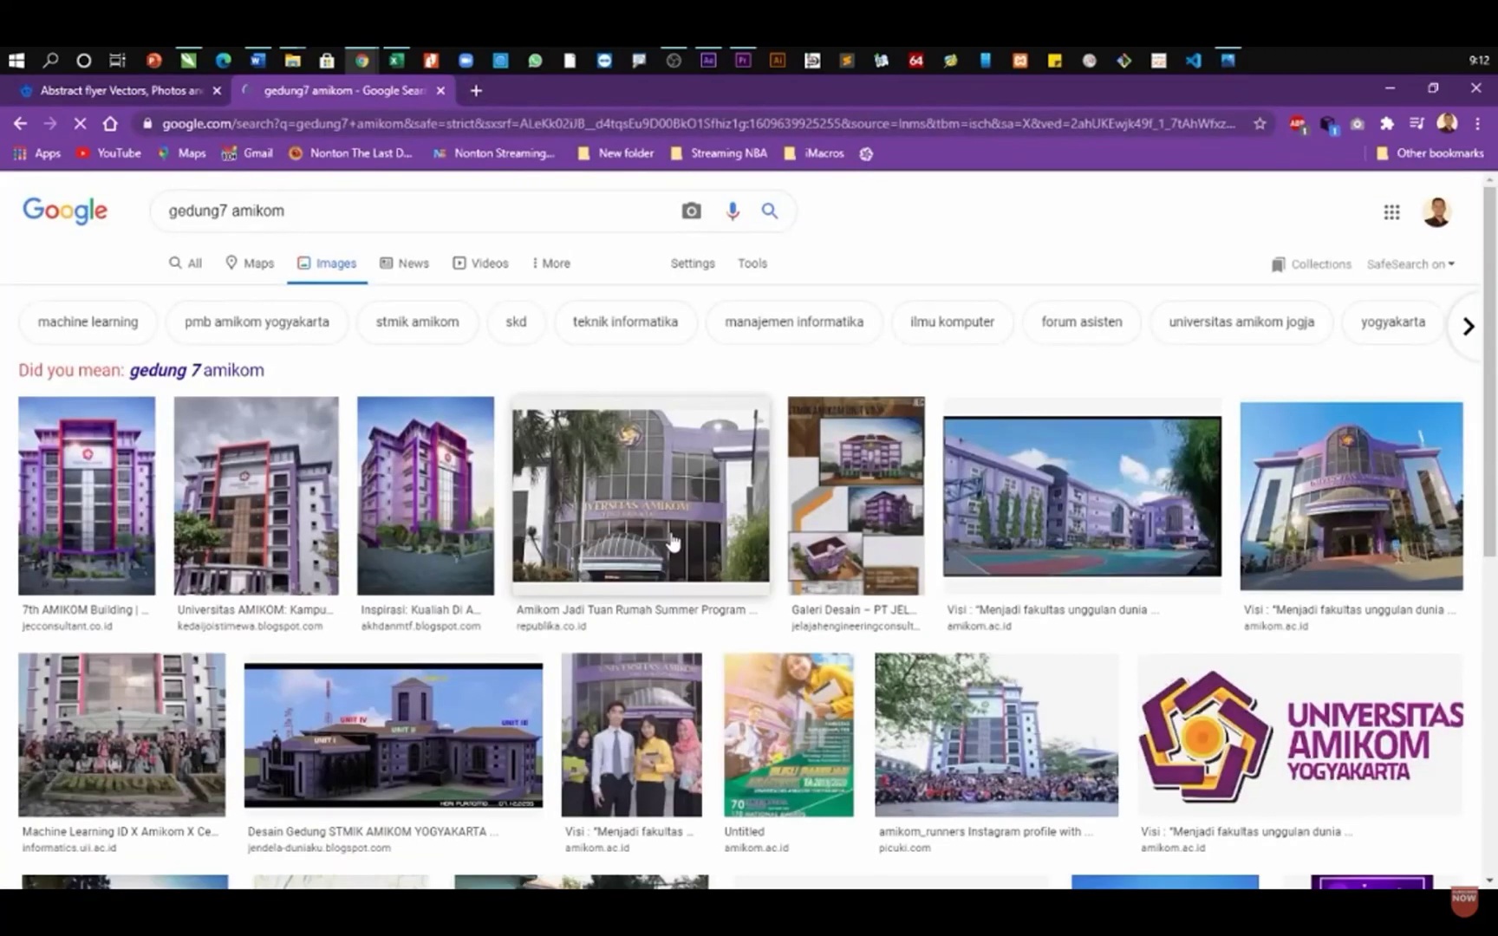
- Open the image of the third result, the purple building seen from an angle, in a separate tab
{"action": "scroll", "coordinate": [577, 434], "scroll_direction": "down", "scroll_amount": 2}
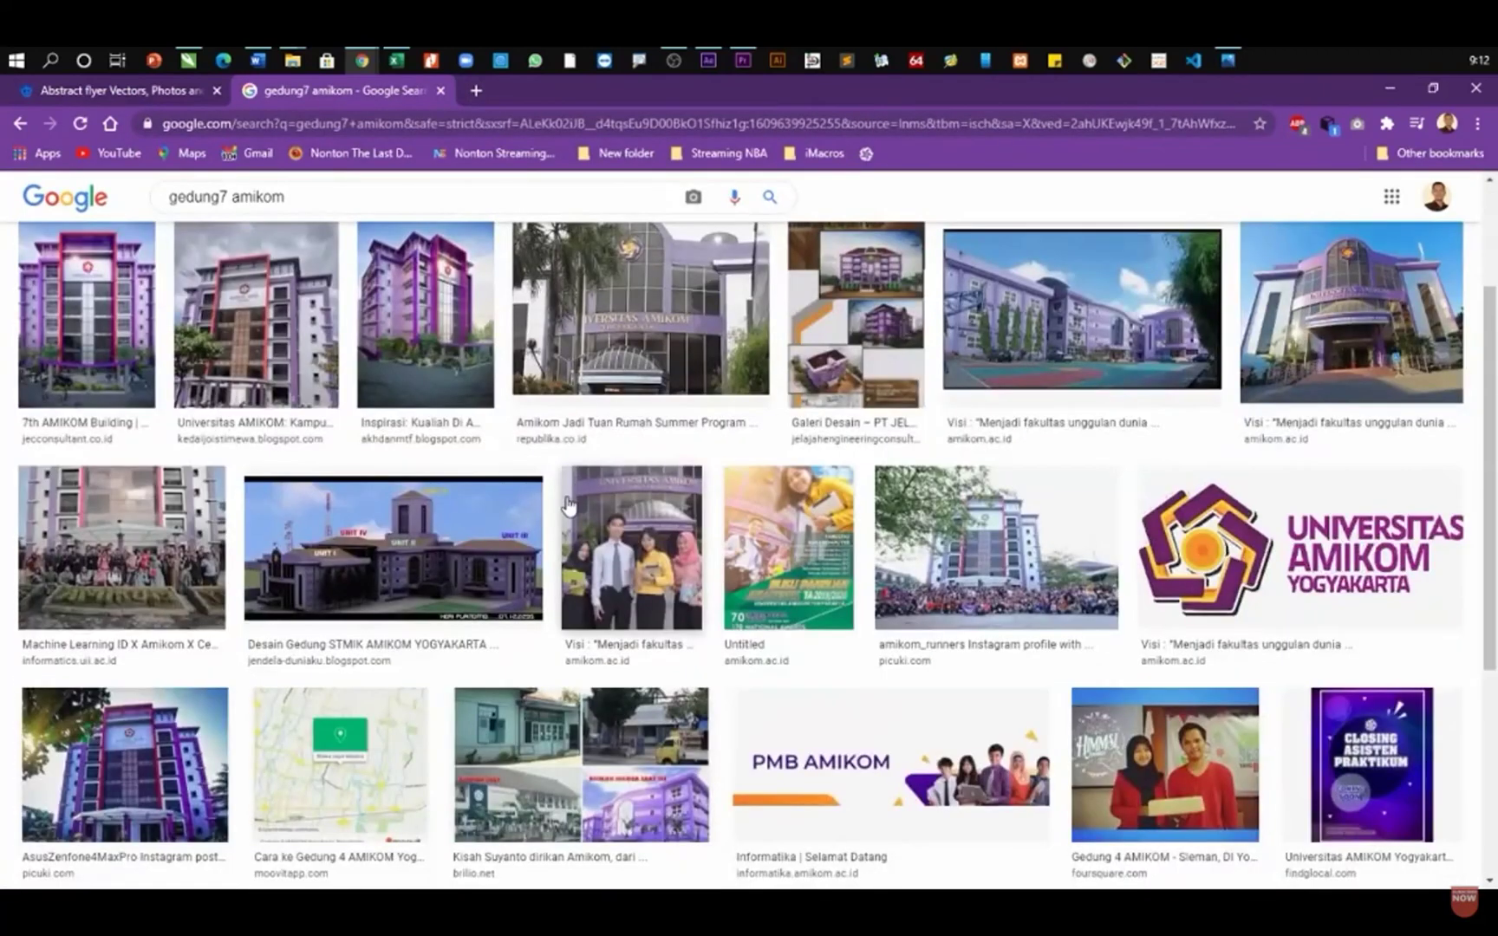
{"action": "scroll", "coordinate": [567, 504], "scroll_direction": "up", "scroll_amount": 1}
{"action": "right_click", "coordinate": [403, 442]}
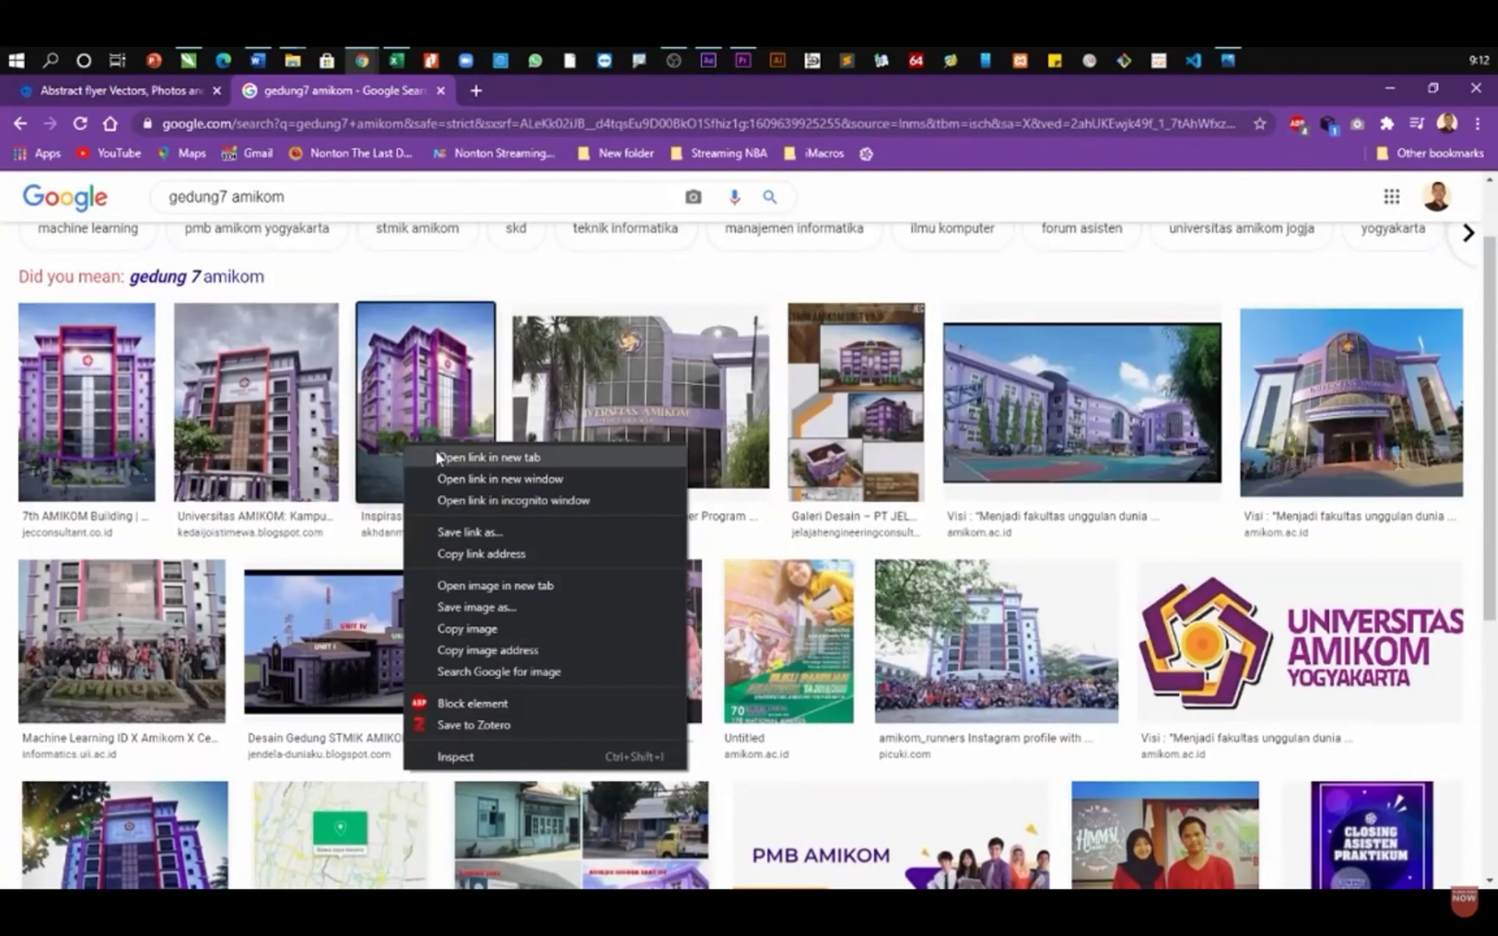
{"action": "left_click", "coordinate": [515, 585]}
{"action": "left_click", "coordinate": [578, 91]}
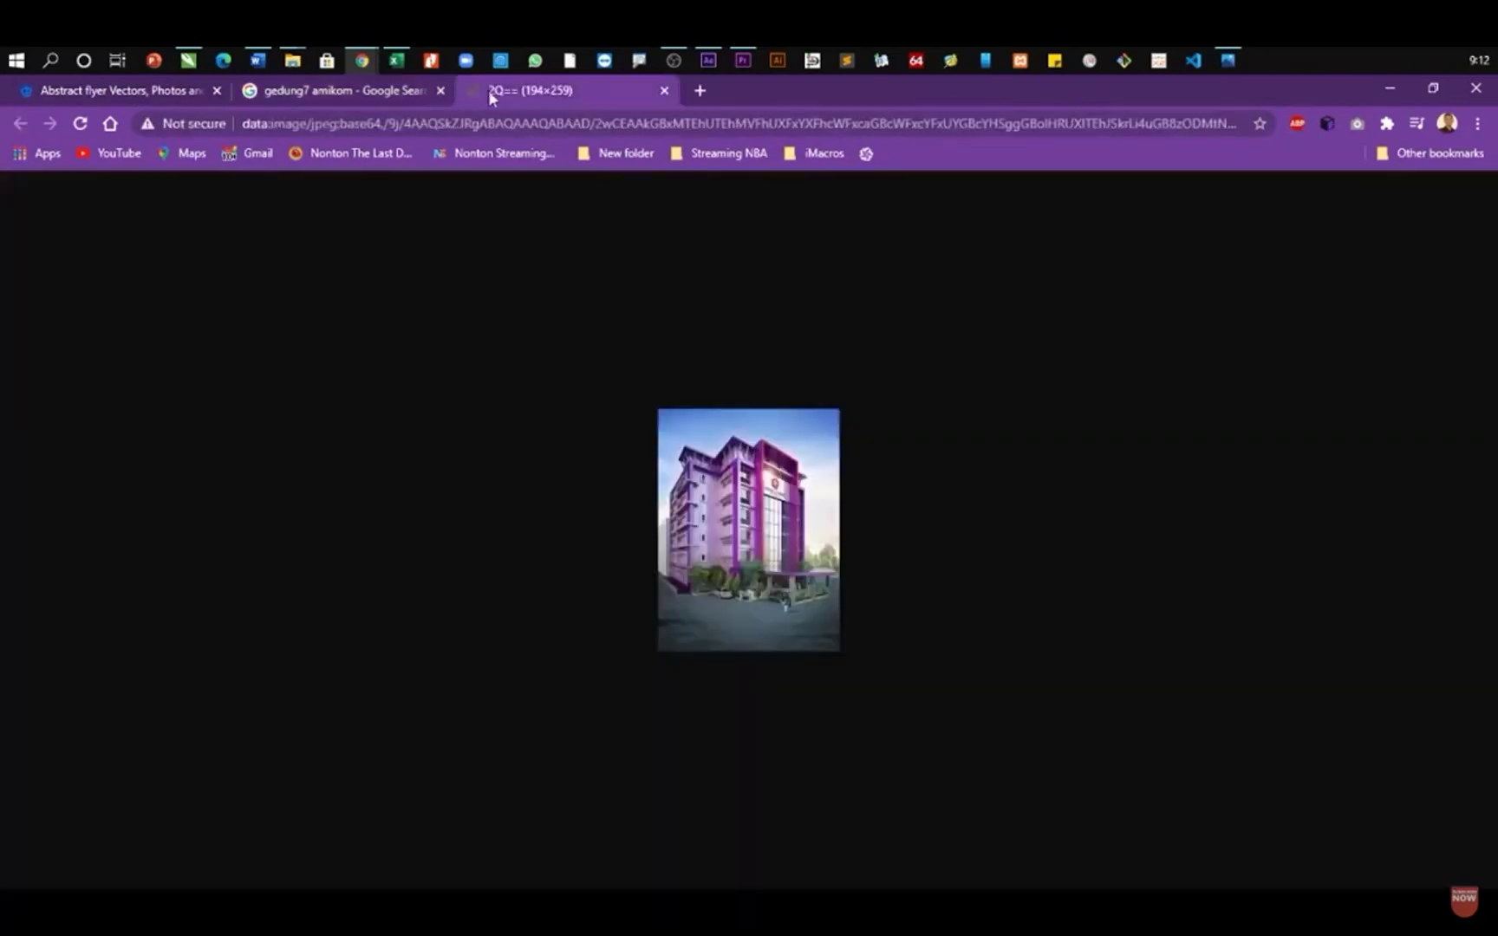
- Open the blog page behind the third result and view its purple building photo in its own tab
{"action": "left_click", "coordinate": [408, 90]}
{"action": "right_click", "coordinate": [418, 515]}
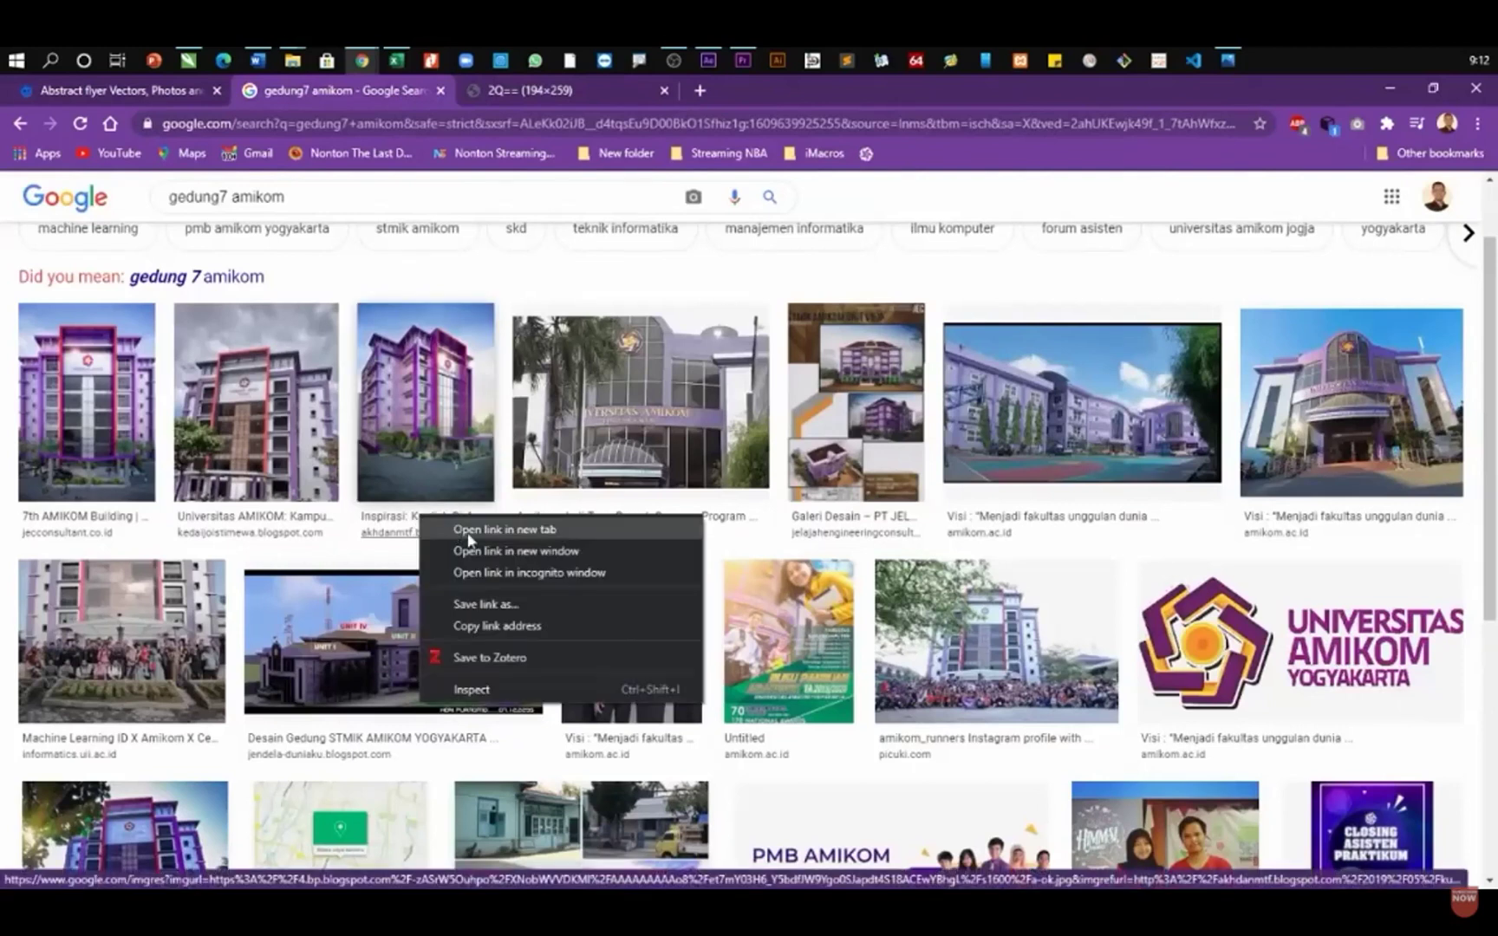
{"action": "left_click", "coordinate": [466, 531]}
{"action": "left_click", "coordinate": [725, 92]}
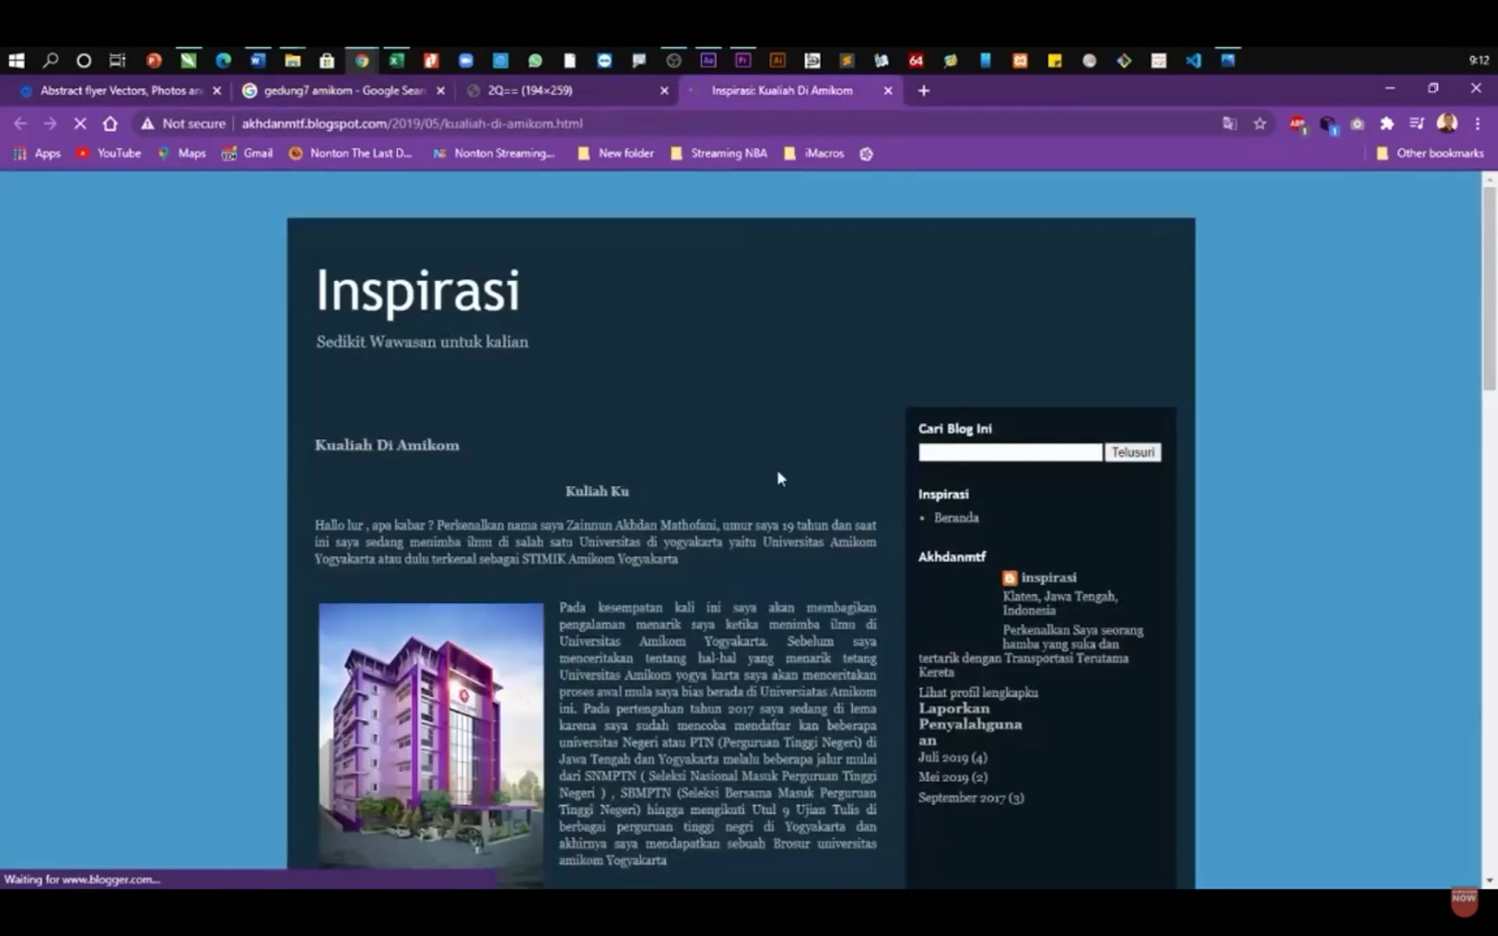
{"action": "scroll", "coordinate": [777, 469], "scroll_direction": "down", "scroll_amount": 3}
{"action": "right_click", "coordinate": [504, 486]}
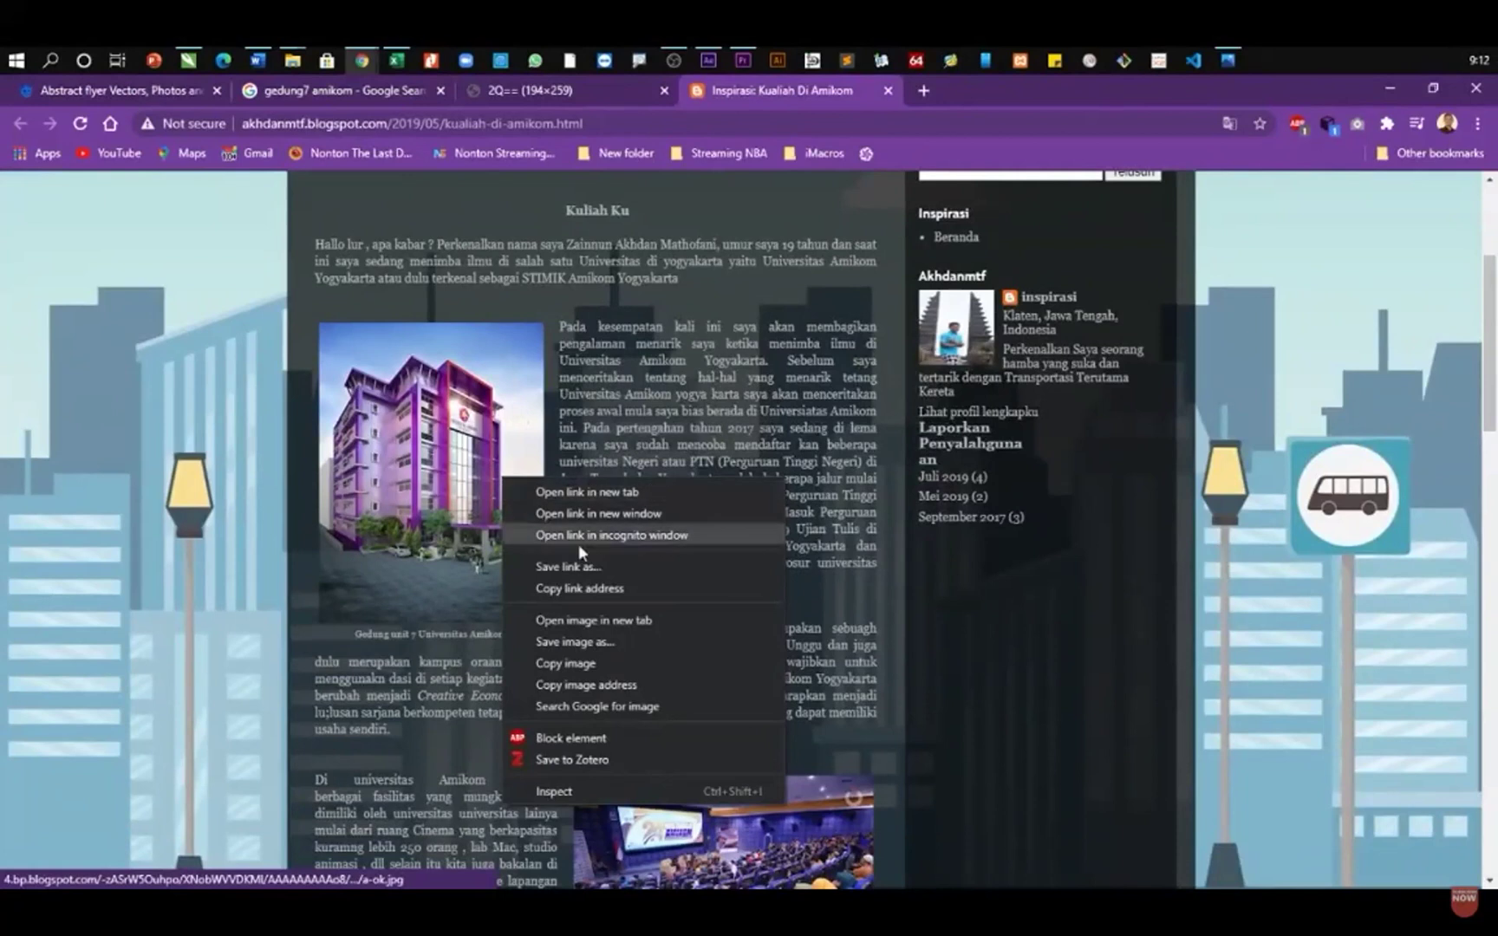
{"action": "left_click", "coordinate": [641, 624]}
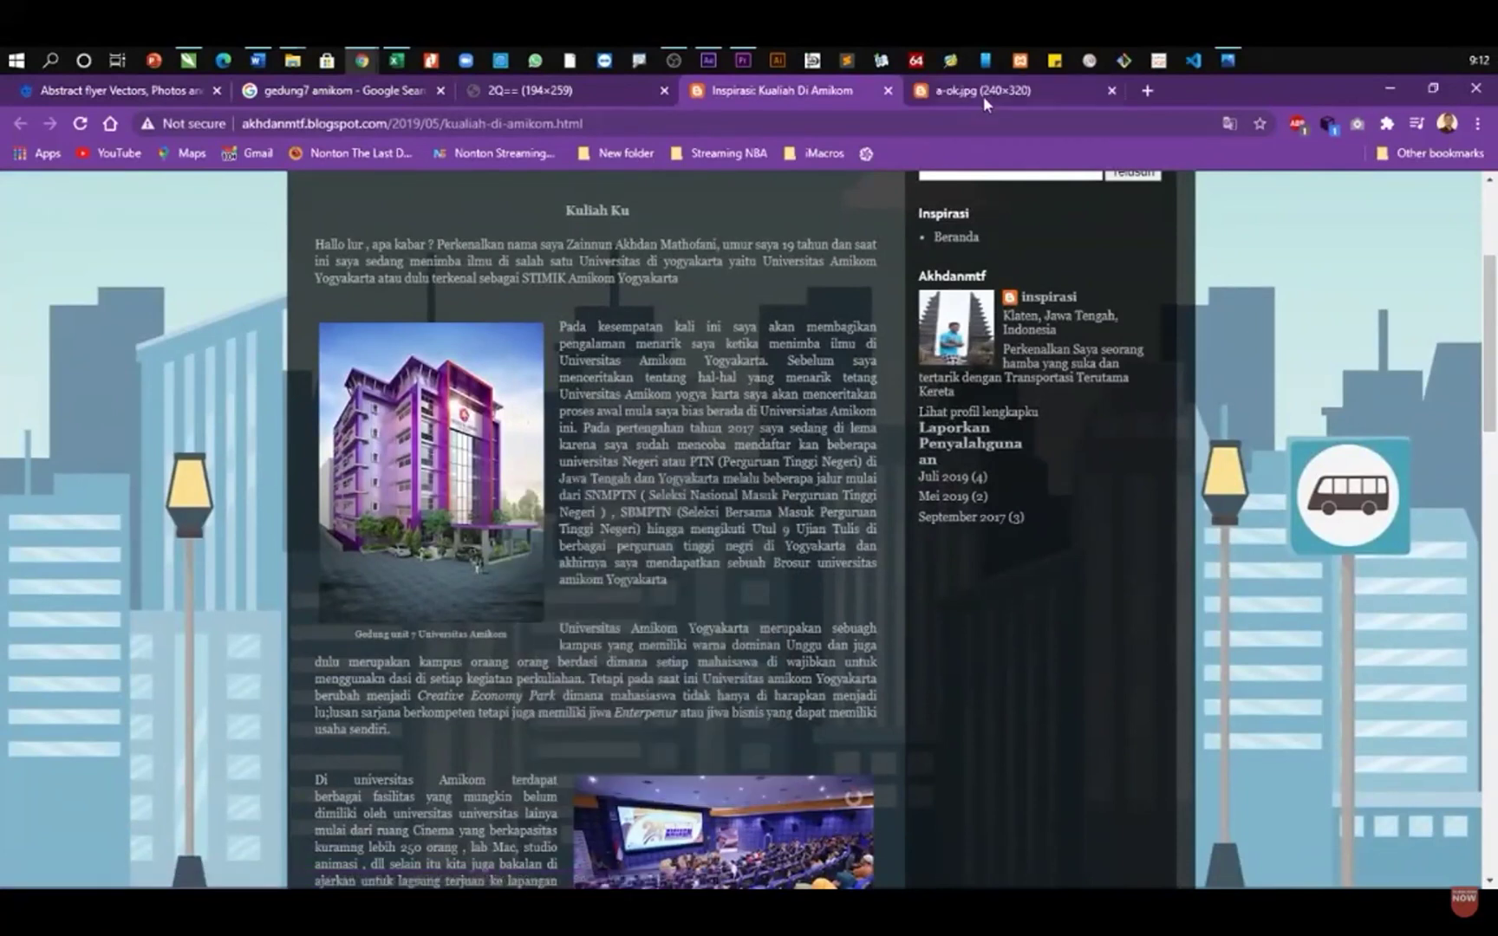
{"action": "left_click", "coordinate": [983, 96]}
- Close the three extra tabs holding the blog photo, the blog page and the thumbnail image
{"action": "left_click", "coordinate": [1111, 90]}
{"action": "left_click", "coordinate": [889, 91]}
{"action": "left_click", "coordinate": [664, 91]}
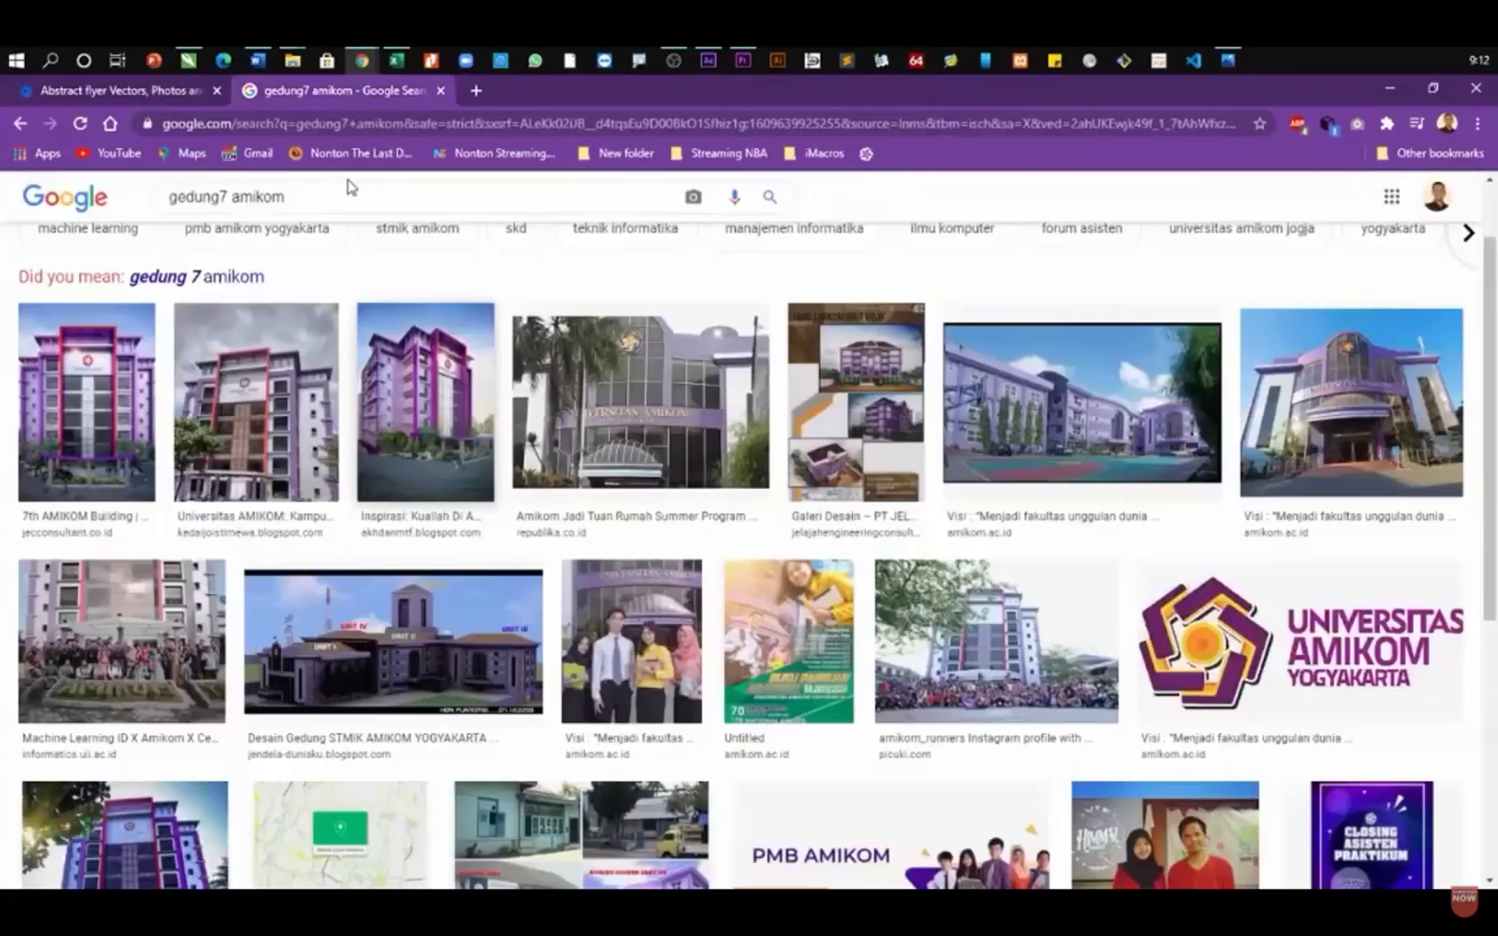
- Filter the image results to the Large size
{"action": "scroll", "coordinate": [568, 293], "scroll_direction": "down", "scroll_amount": 3}
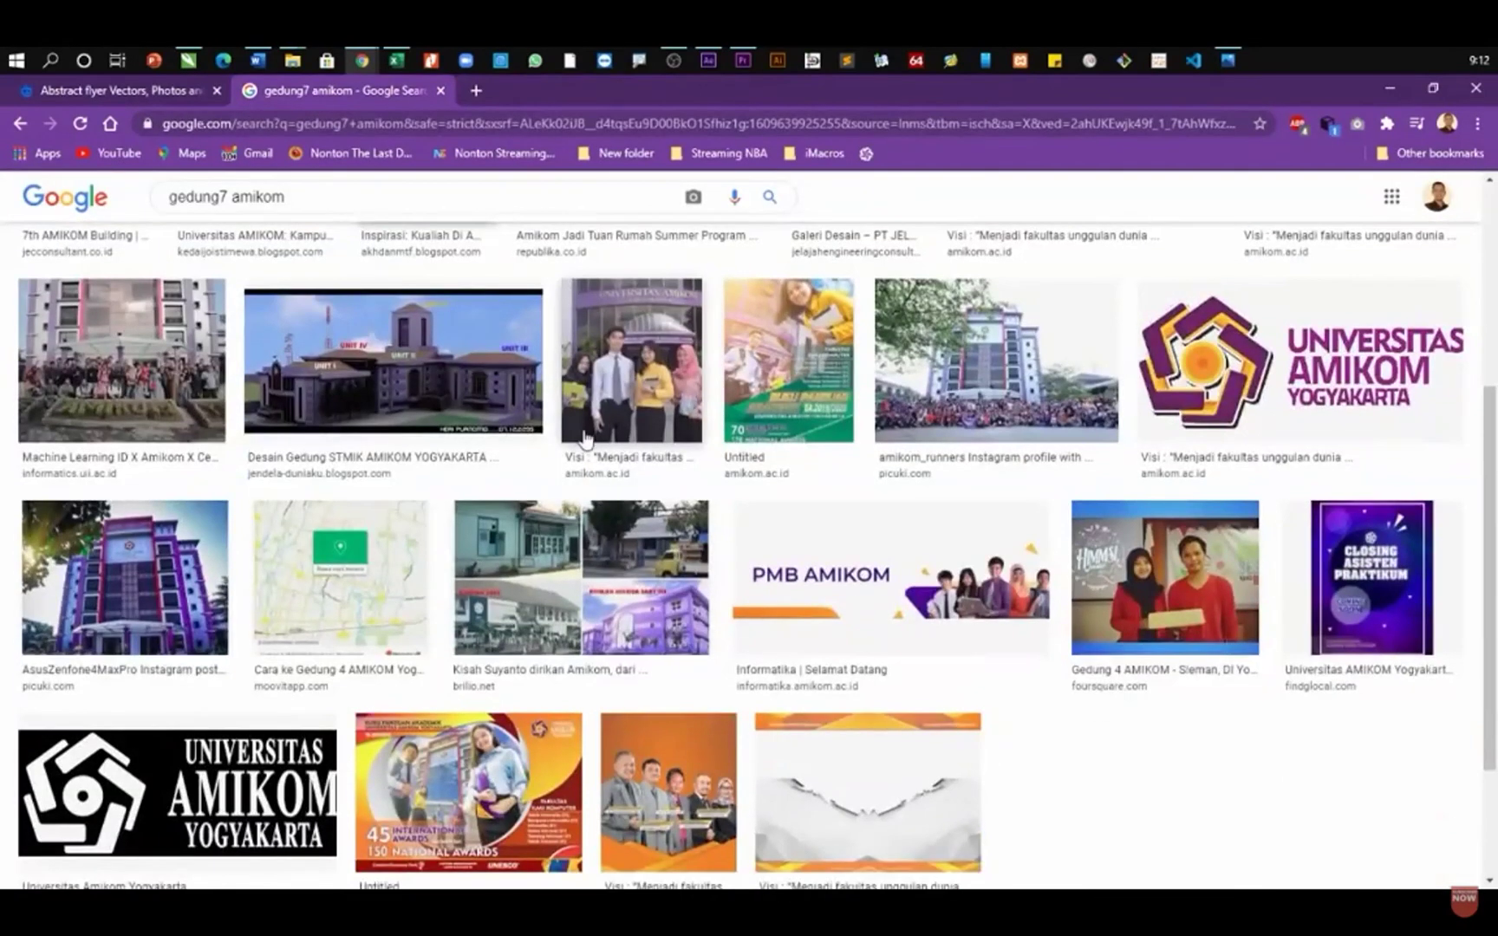
{"action": "scroll", "coordinate": [583, 440], "scroll_direction": "up", "scroll_amount": 5}
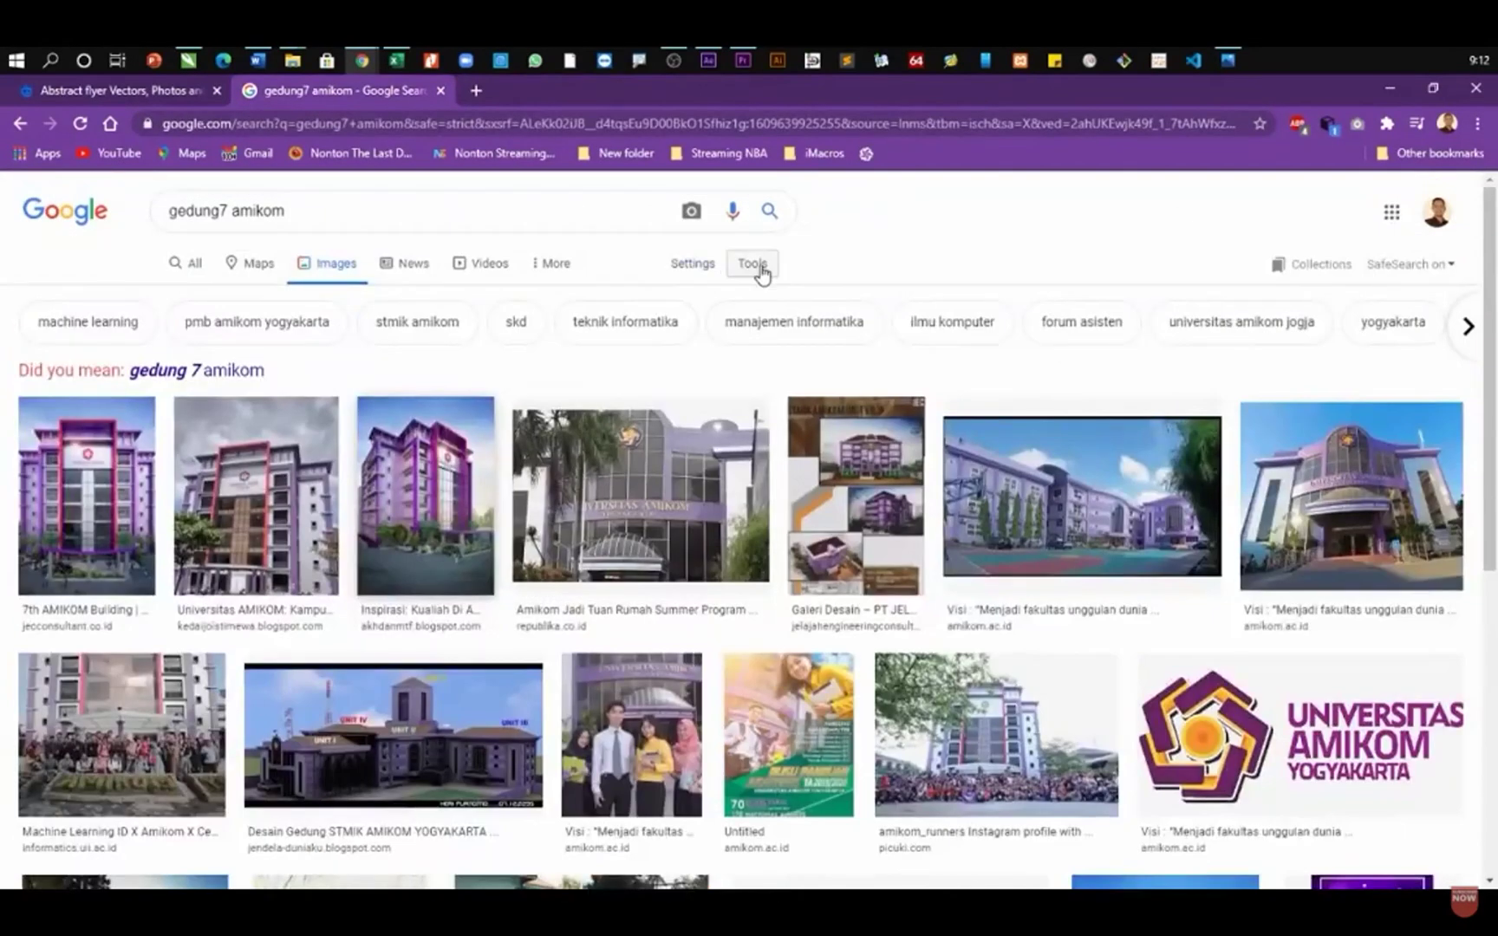
{"action": "left_click", "coordinate": [755, 265]}
{"action": "left_click", "coordinate": [170, 298]}
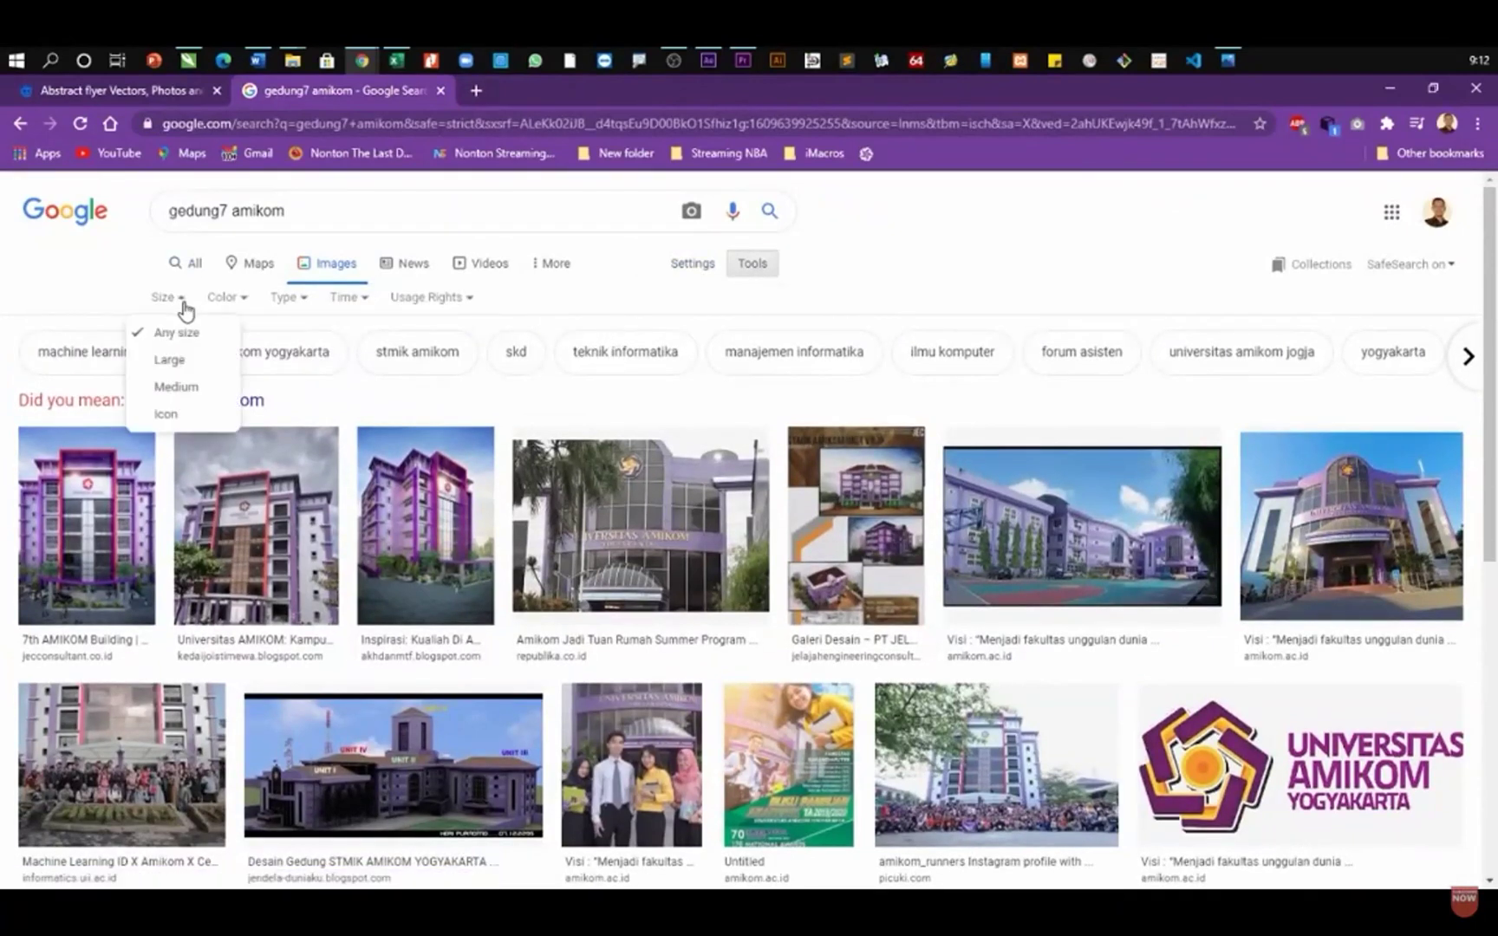
{"action": "left_click", "coordinate": [170, 374]}
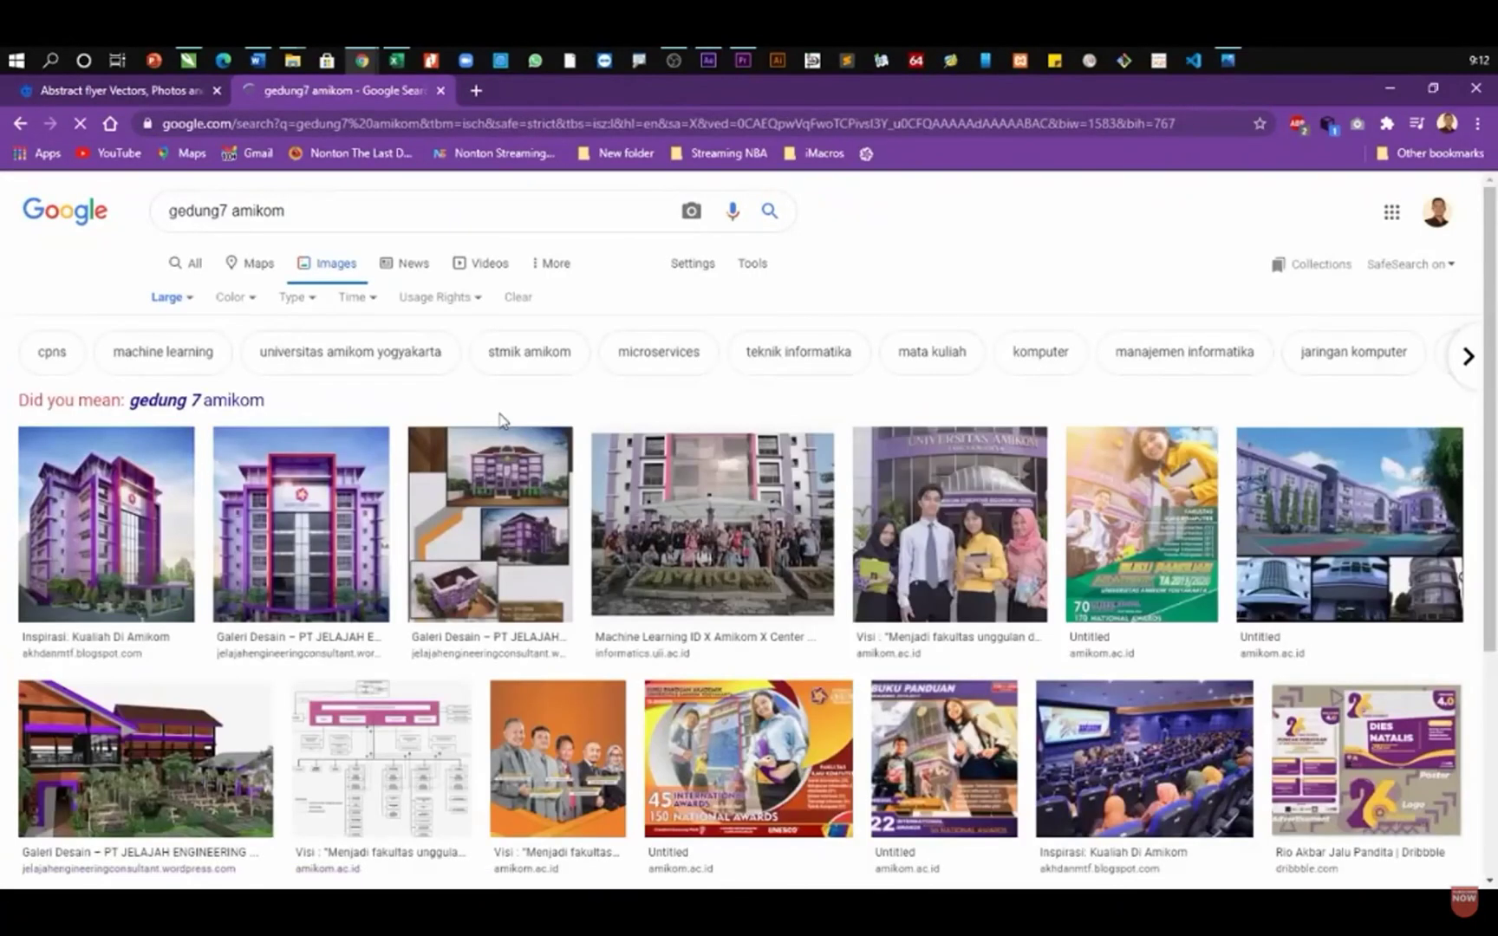
- Open the first large result's preview in a new tab, and its full-size building image in another tab
{"action": "right_click", "coordinate": [157, 593]}
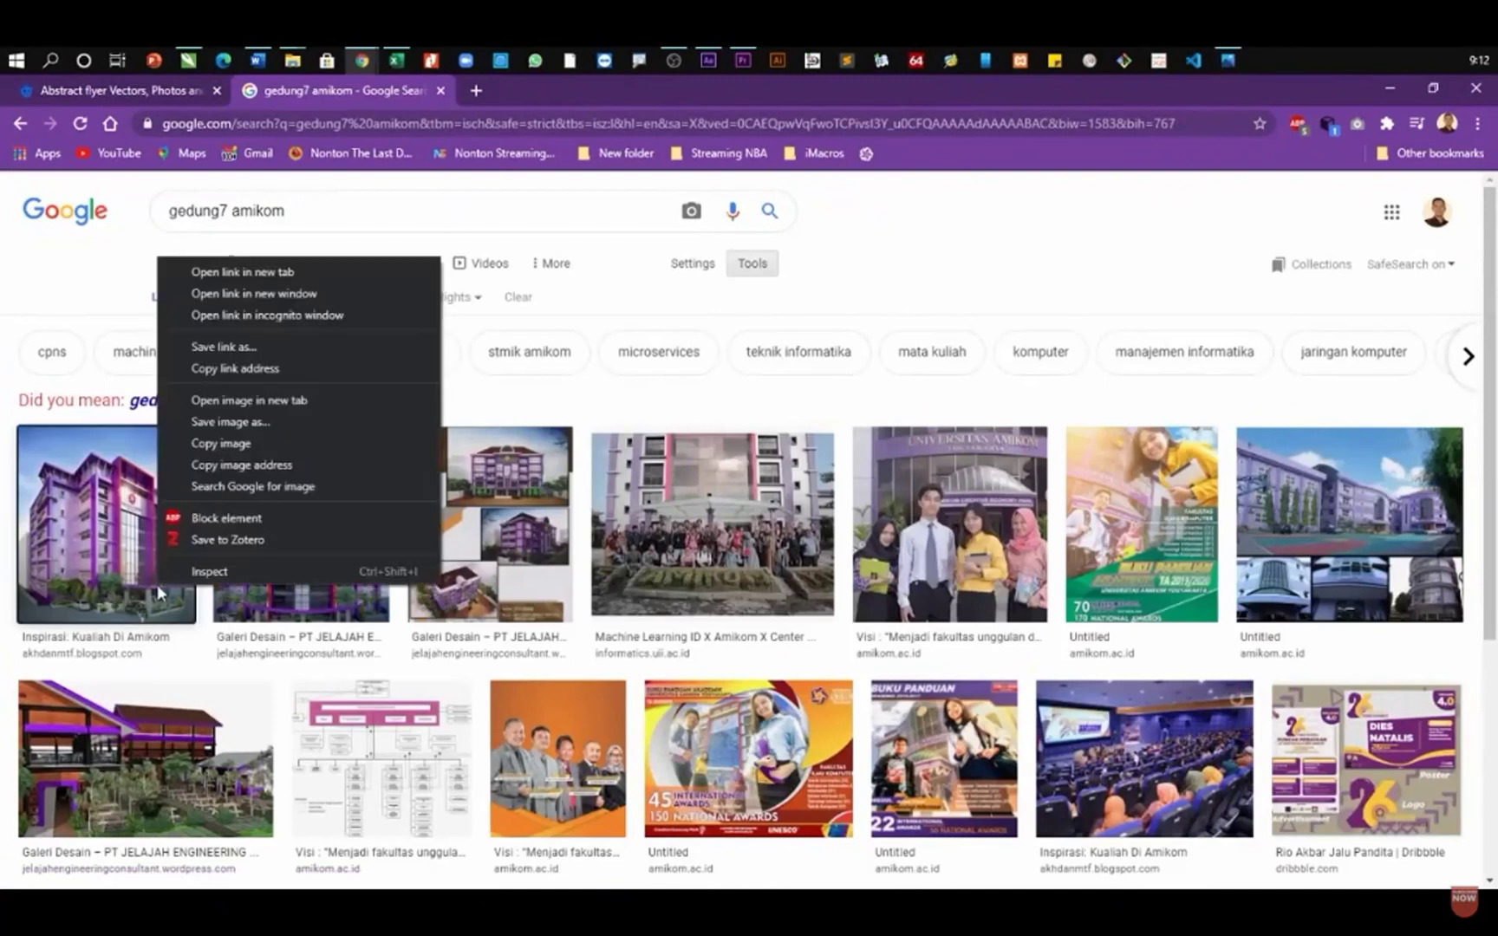
{"action": "left_click", "coordinate": [345, 280]}
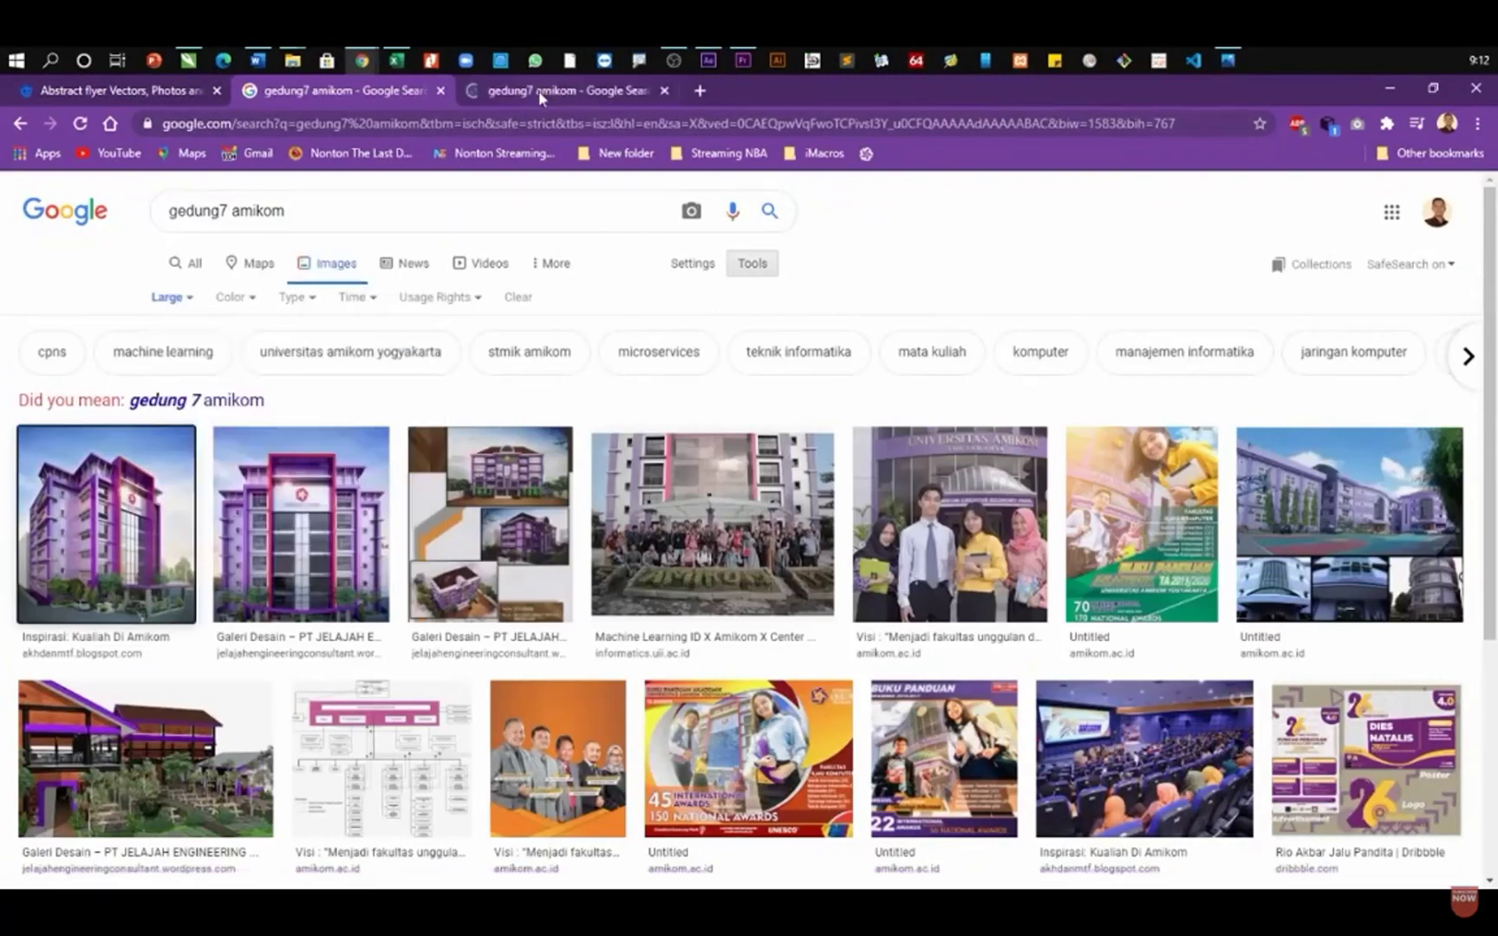
{"action": "left_click", "coordinate": [540, 93]}
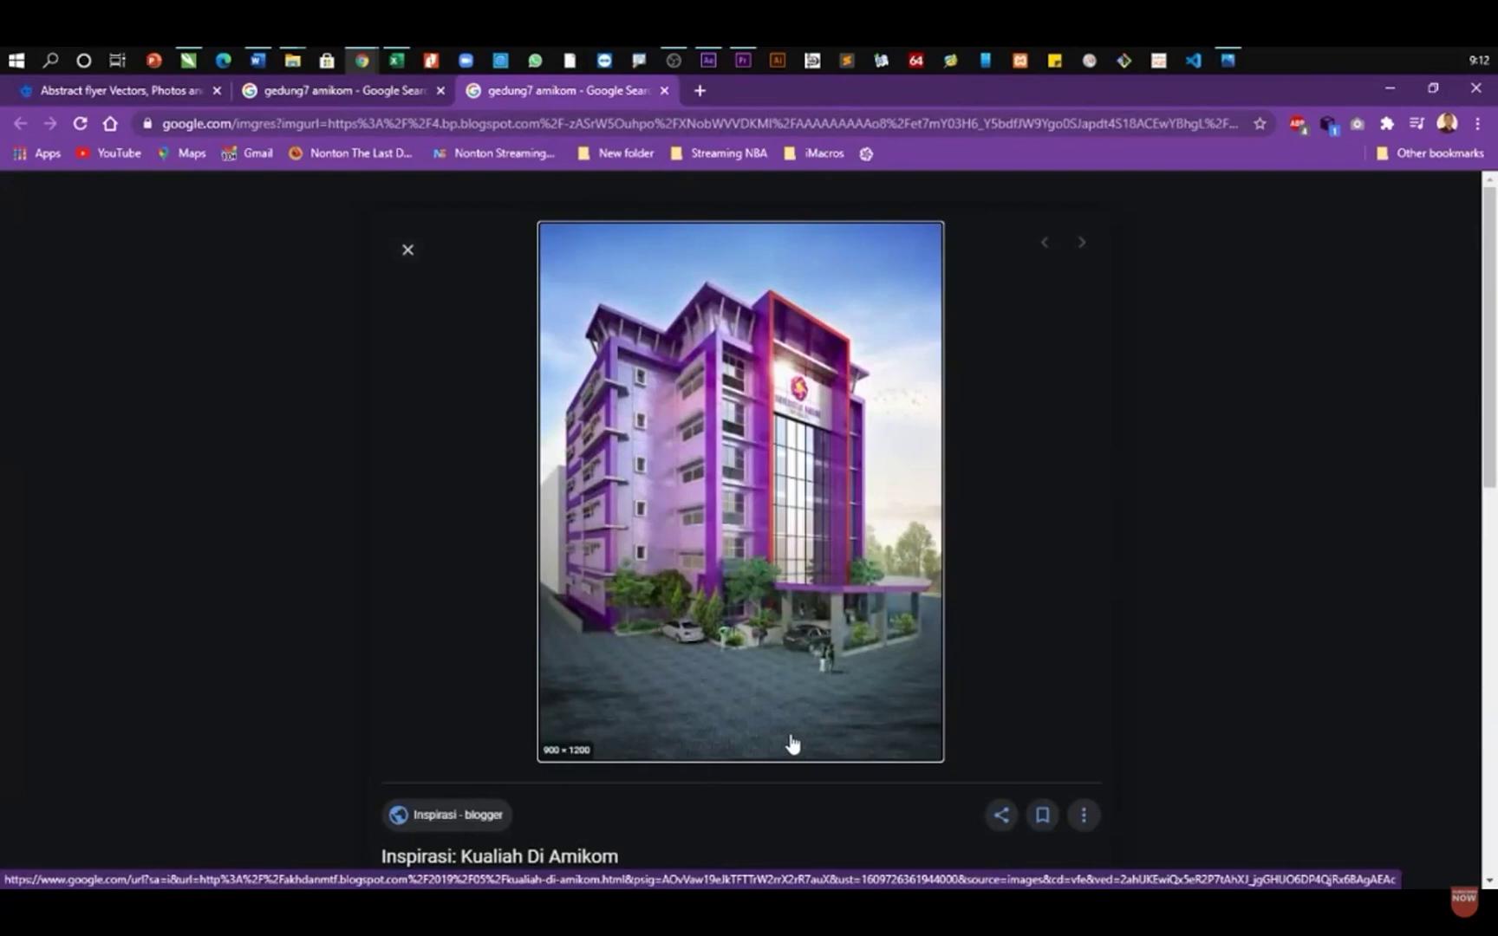
{"action": "right_click", "coordinate": [649, 666]}
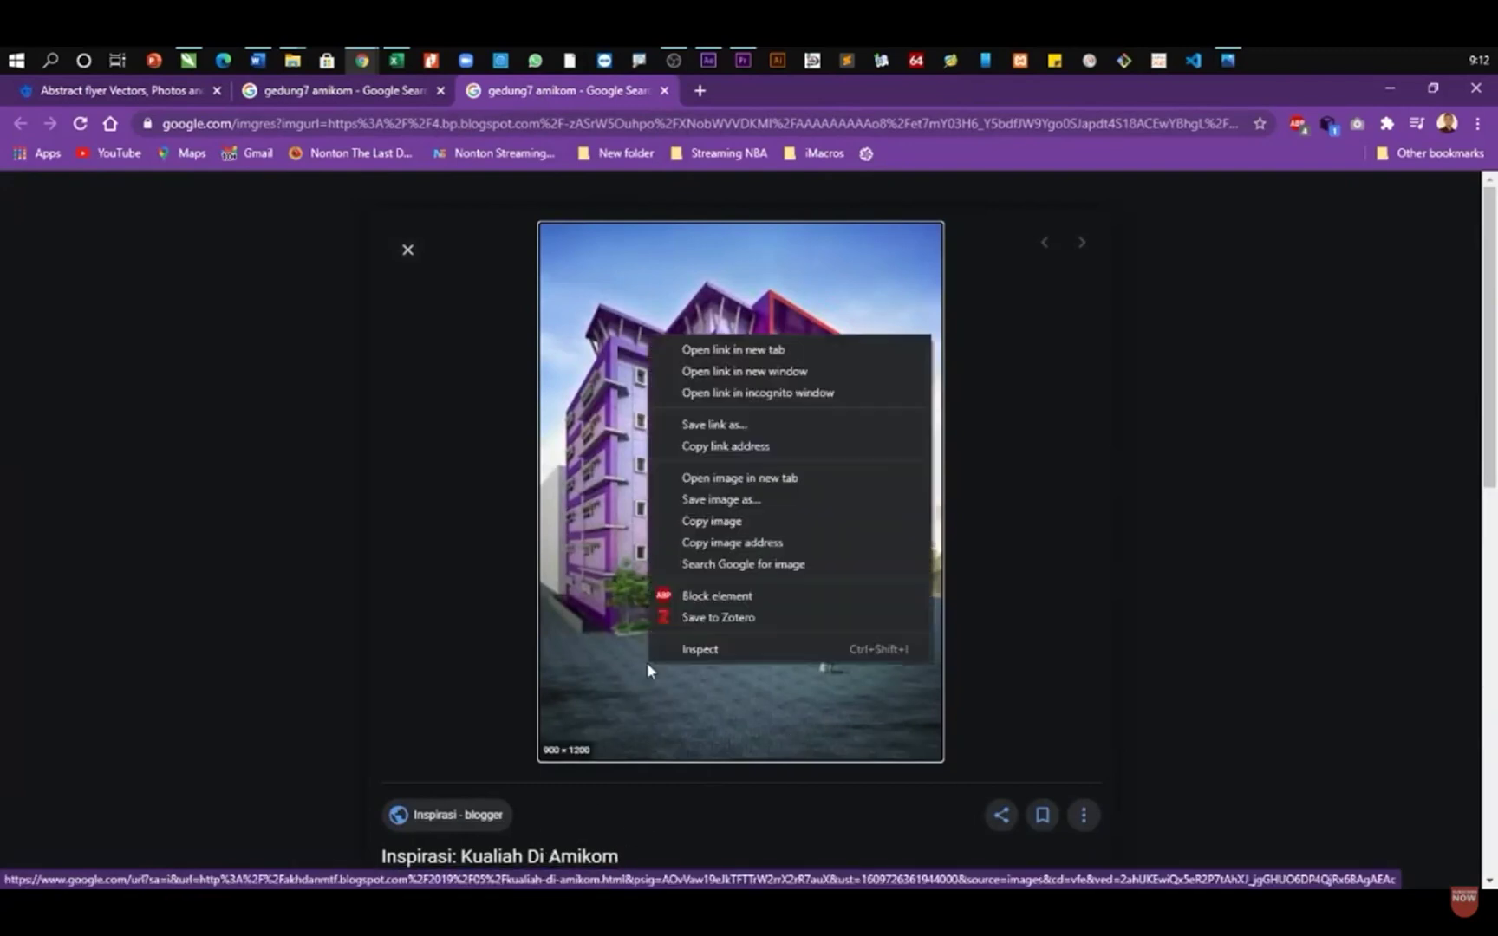
{"action": "left_click", "coordinate": [738, 481]}
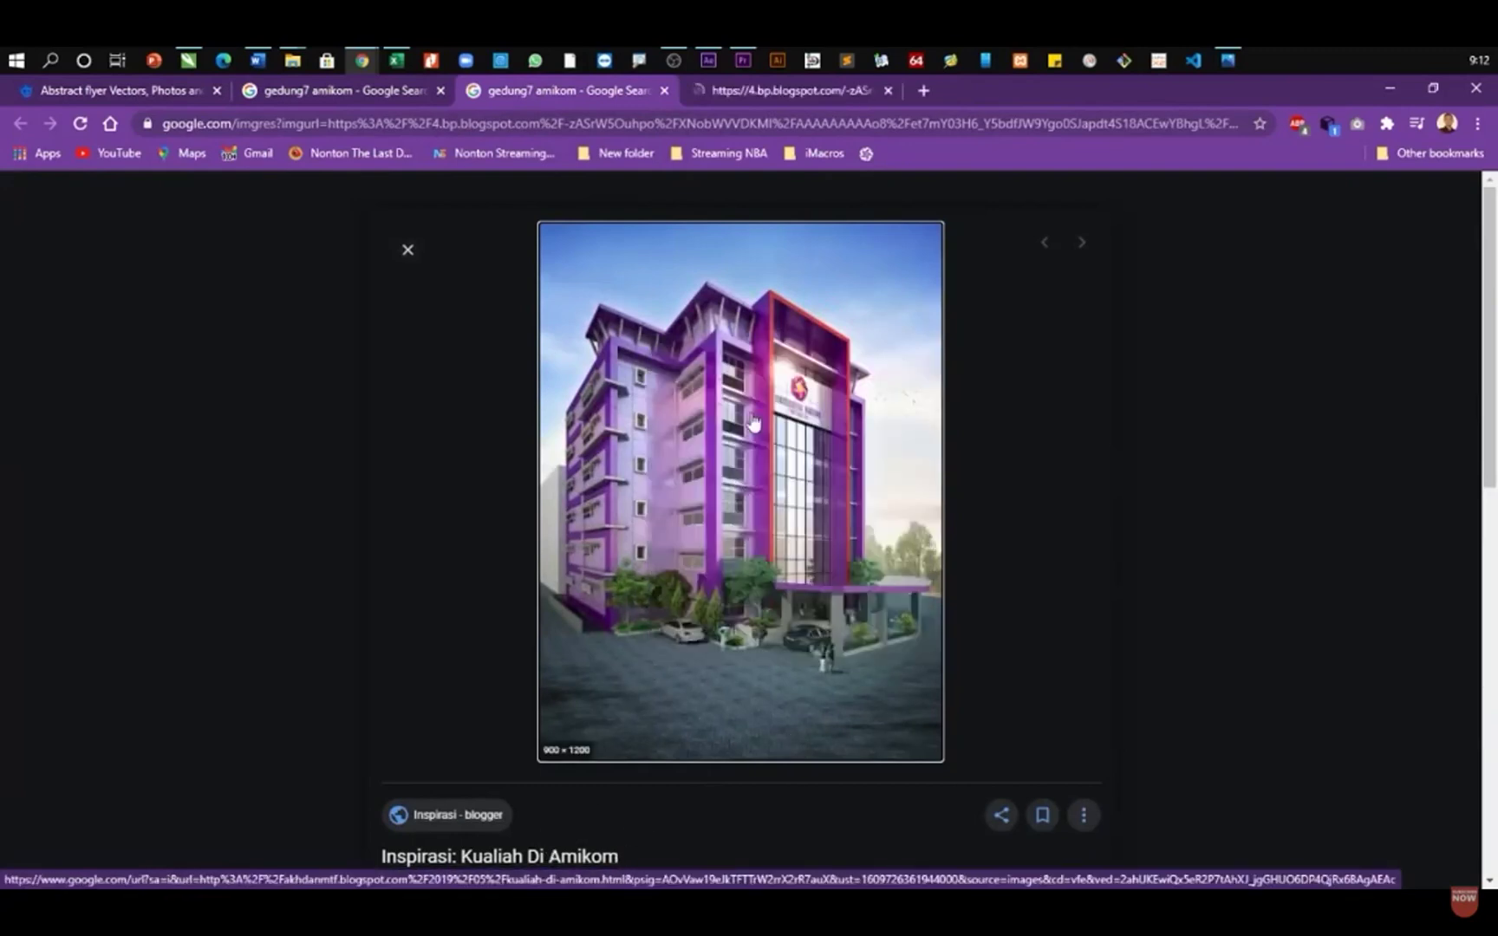
{"action": "left_click", "coordinate": [802, 90]}
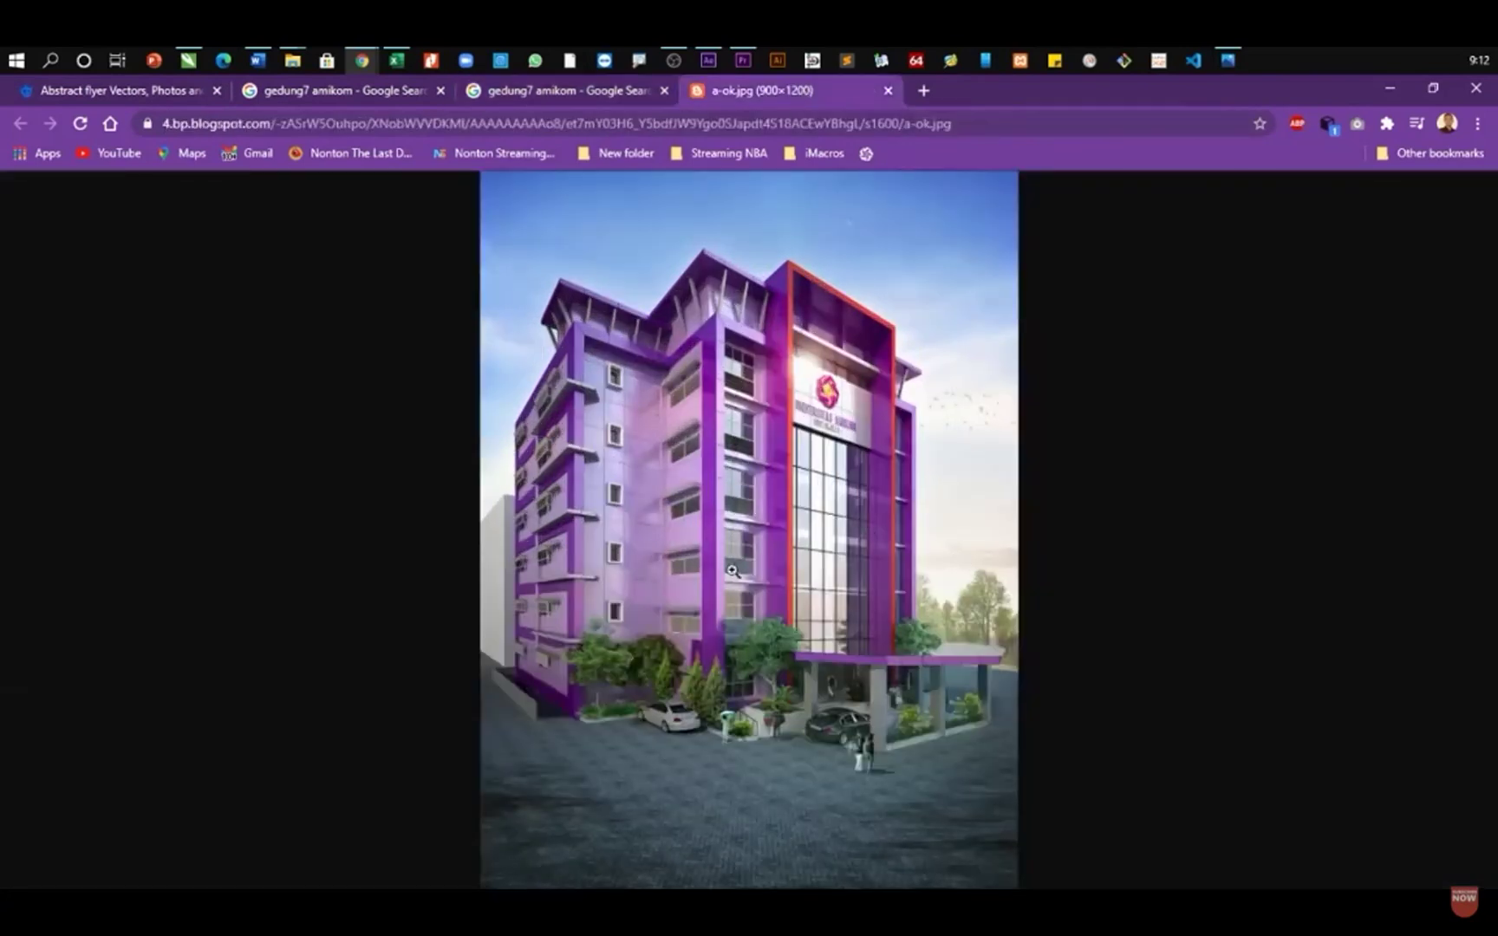
- Save the building image as gedung7 in the Belajar CorelDRAW folder, and switch back to CorelDRAW
{"action": "left_click", "coordinate": [753, 520]}
{"action": "right_click", "coordinate": [753, 520]}
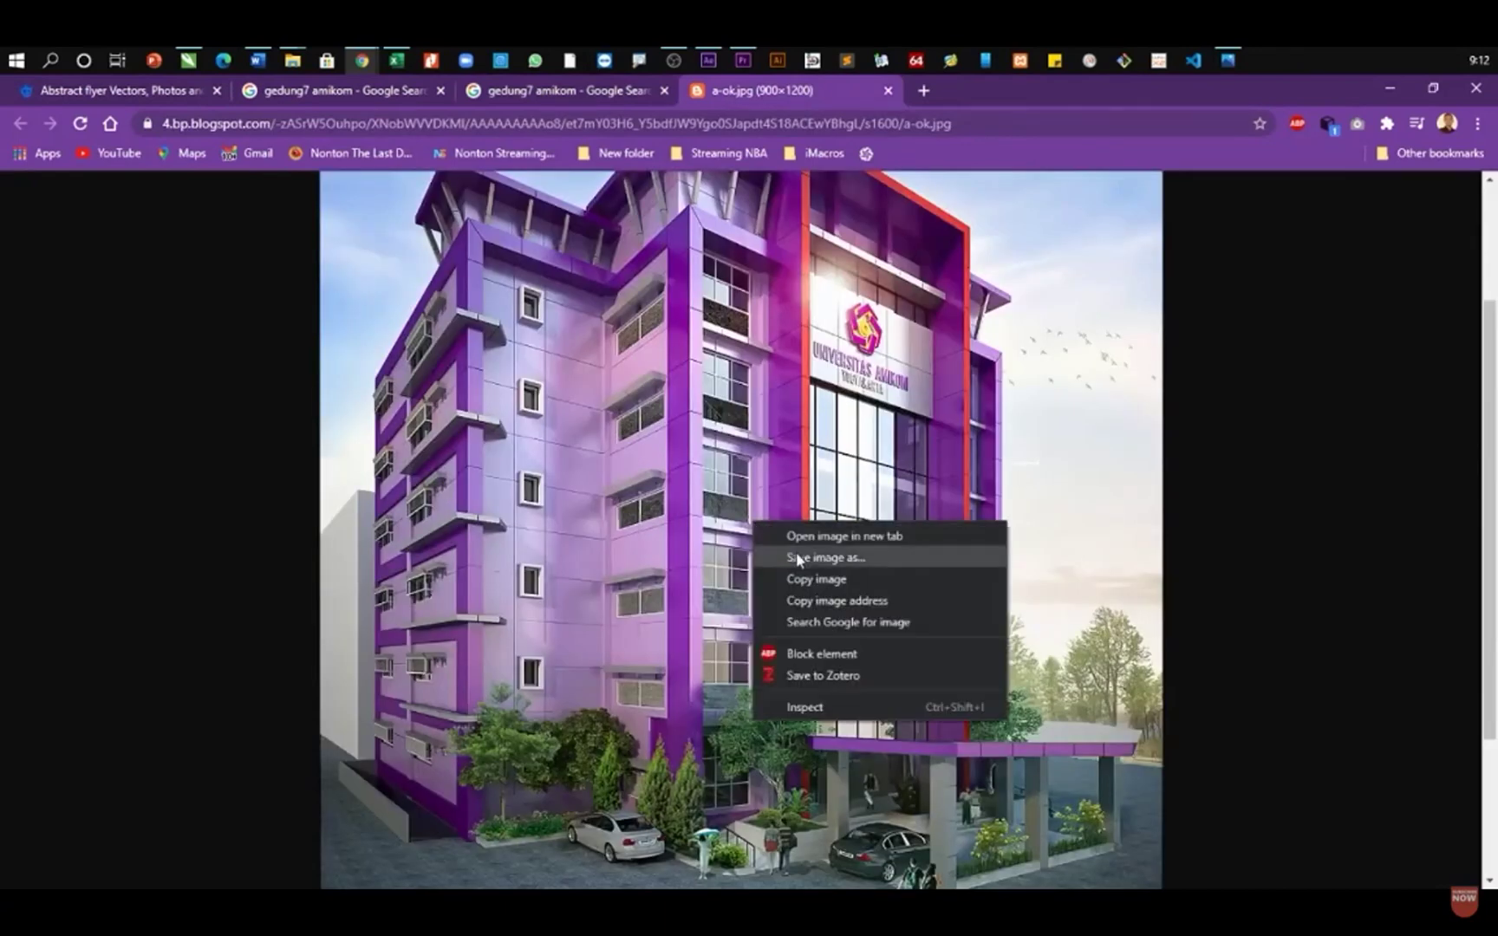
{"action": "left_click", "coordinate": [880, 559]}
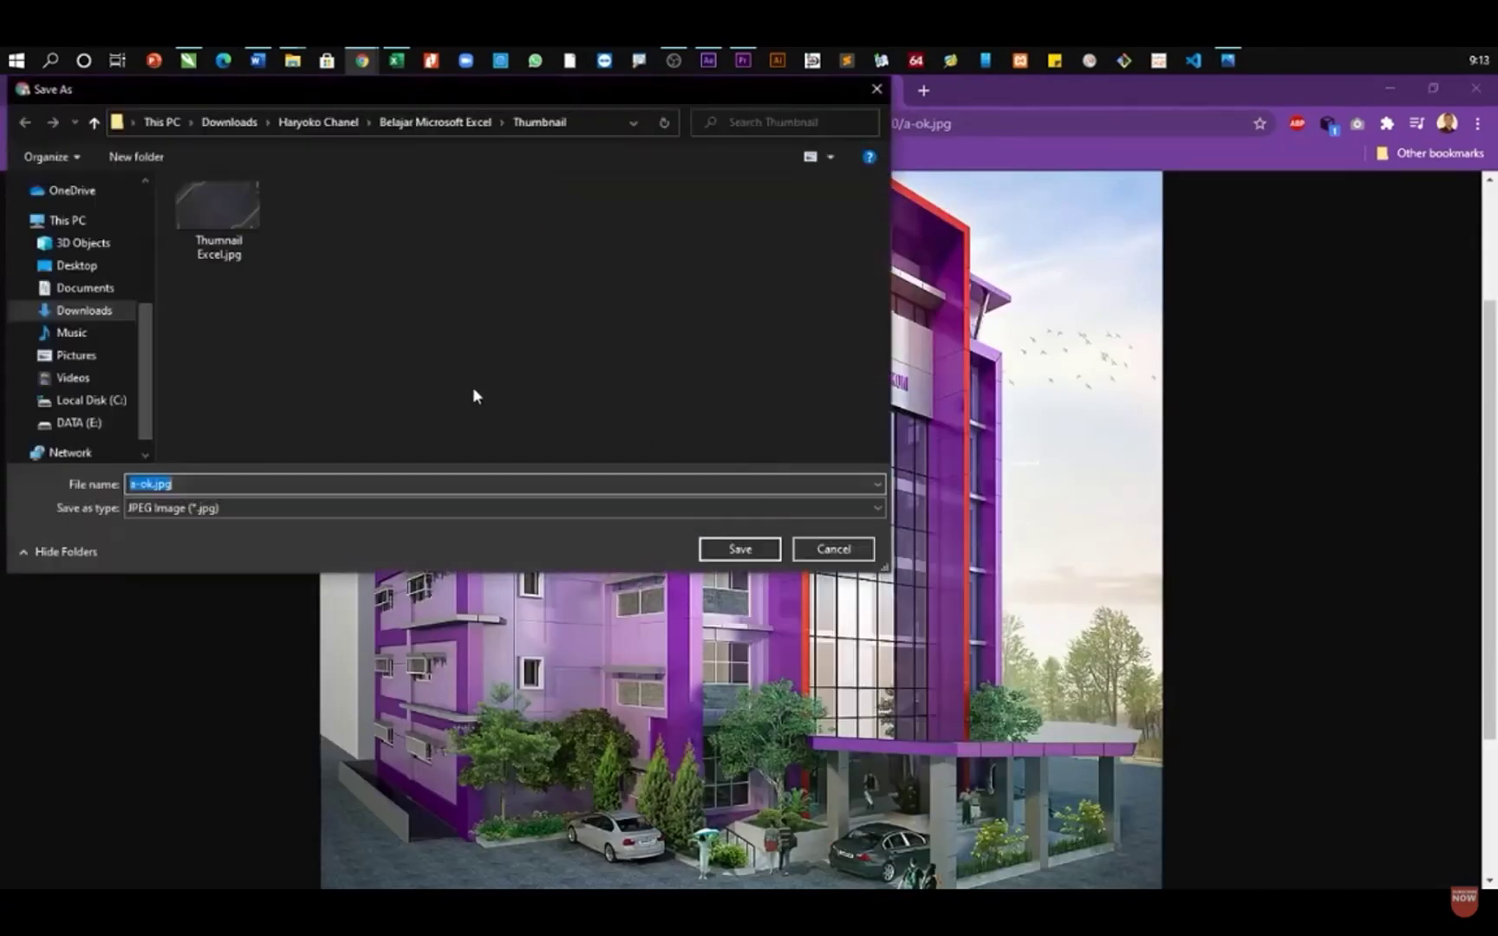
{"action": "left_click", "coordinate": [349, 123]}
{"action": "double_click", "coordinate": [263, 310]}
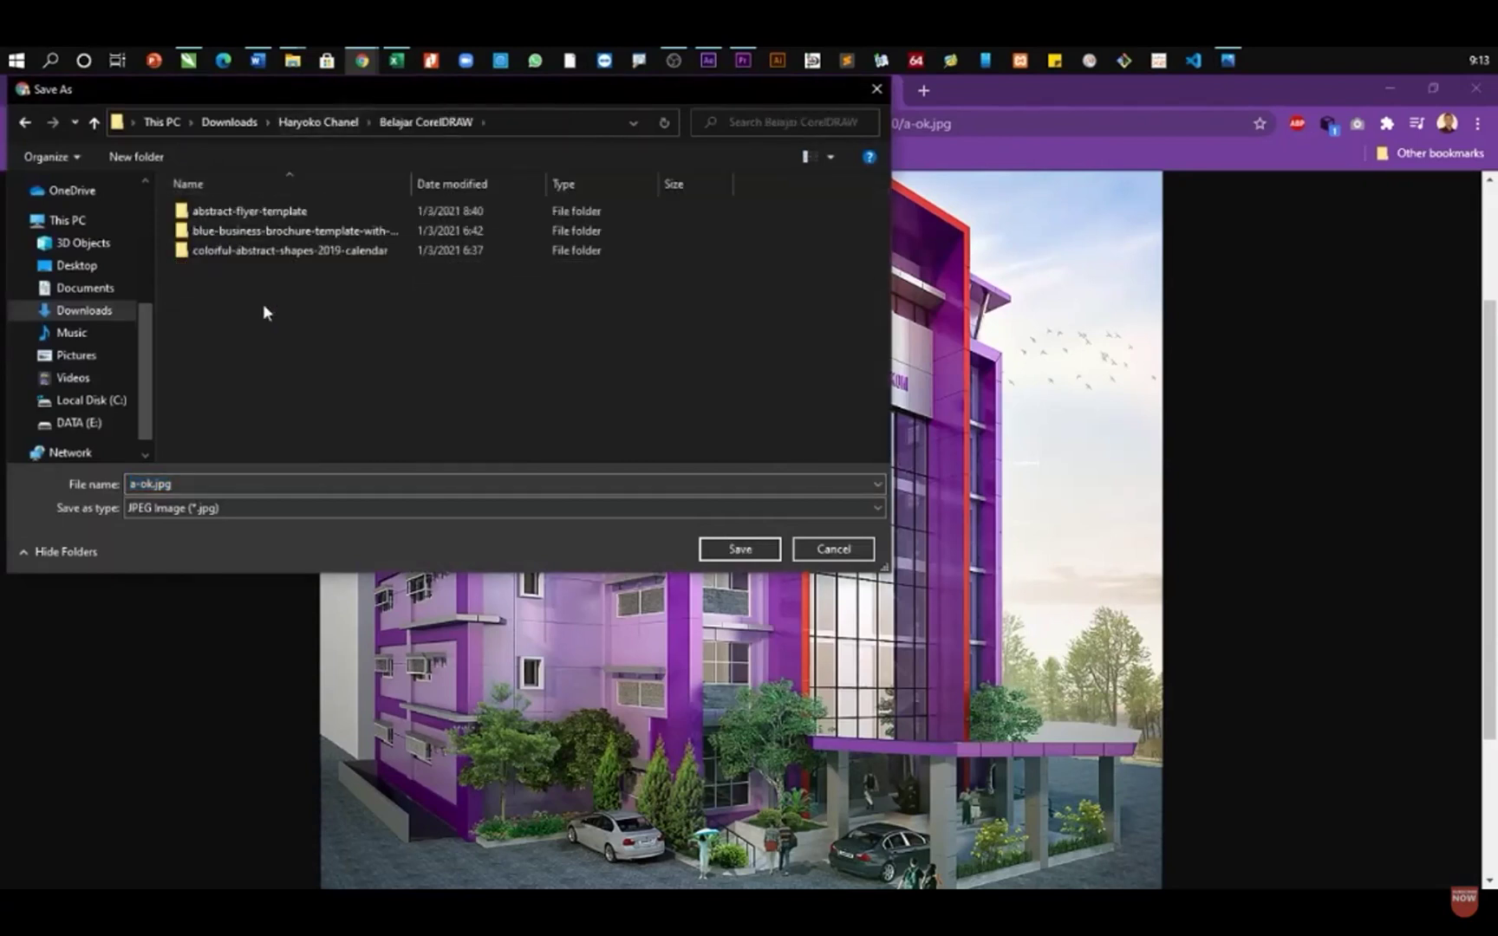
{"action": "left_click", "coordinate": [436, 483]}
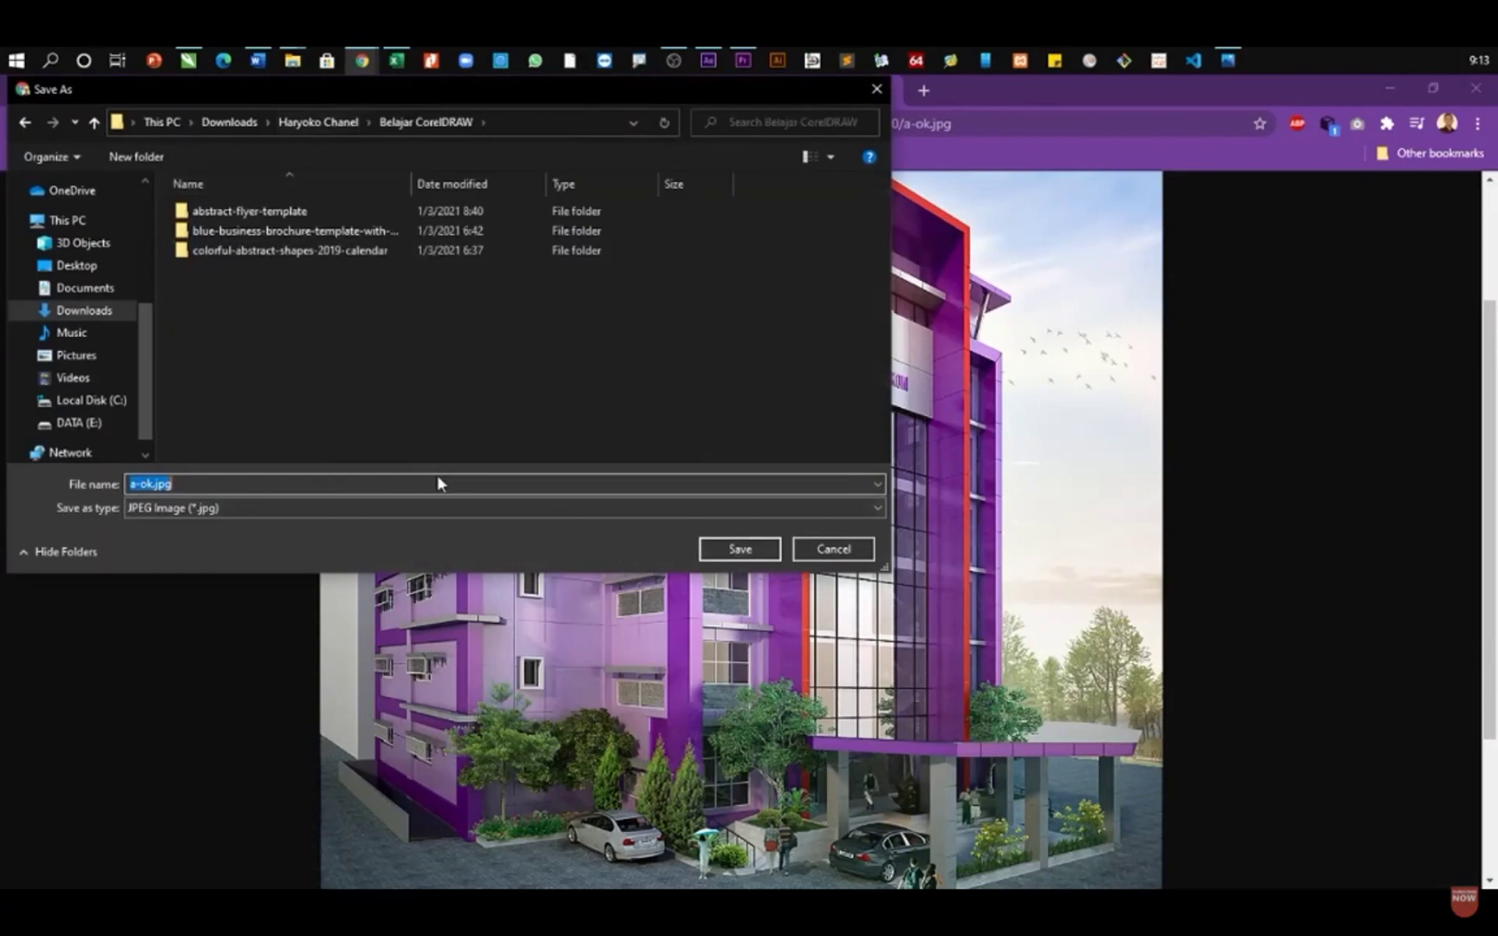
{"action": "type", "text": "gedung7"}
{"action": "key", "text": "Return"}
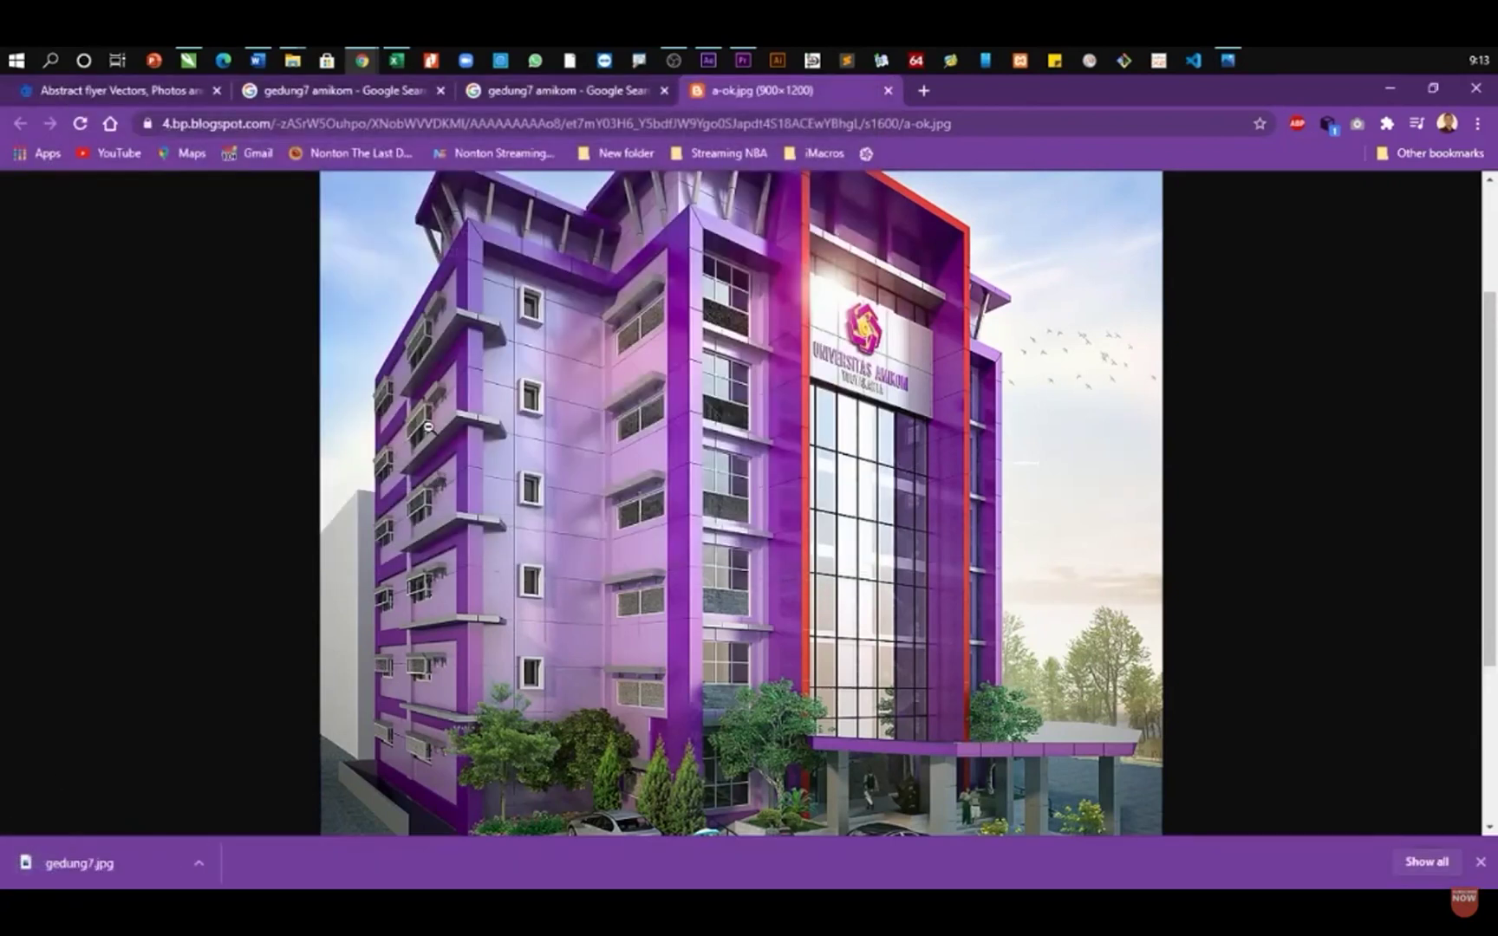
{"action": "left_click", "coordinate": [188, 60]}
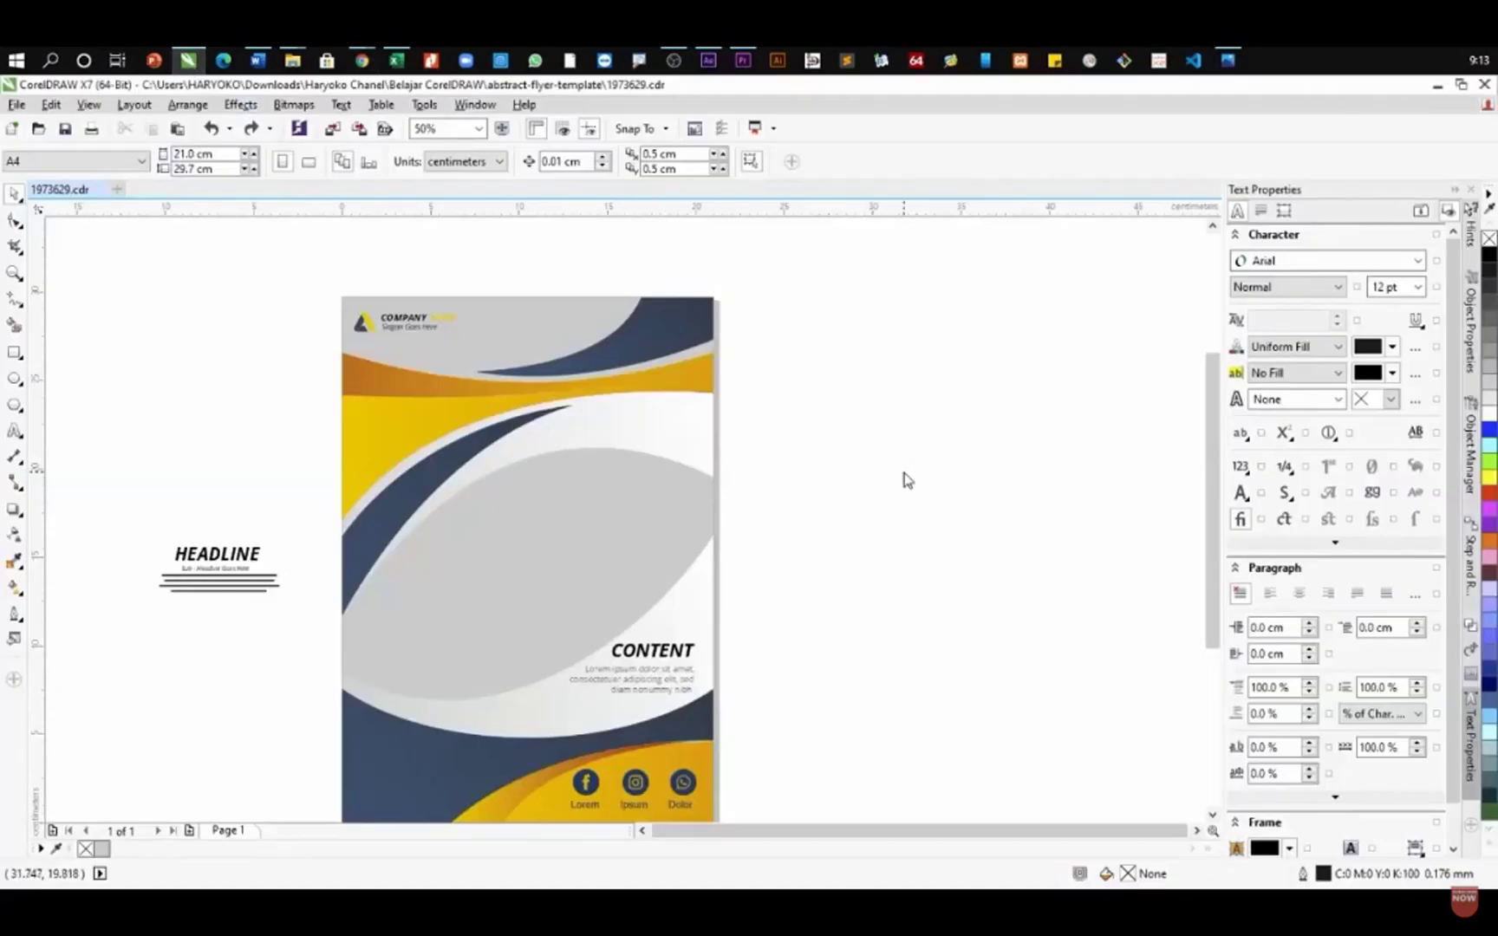
- Import gedung7.jpg from the Belajar CorelDRAW folder and place it on the empty area beside the flyer page
{"action": "key", "text": "ctrl+i"}
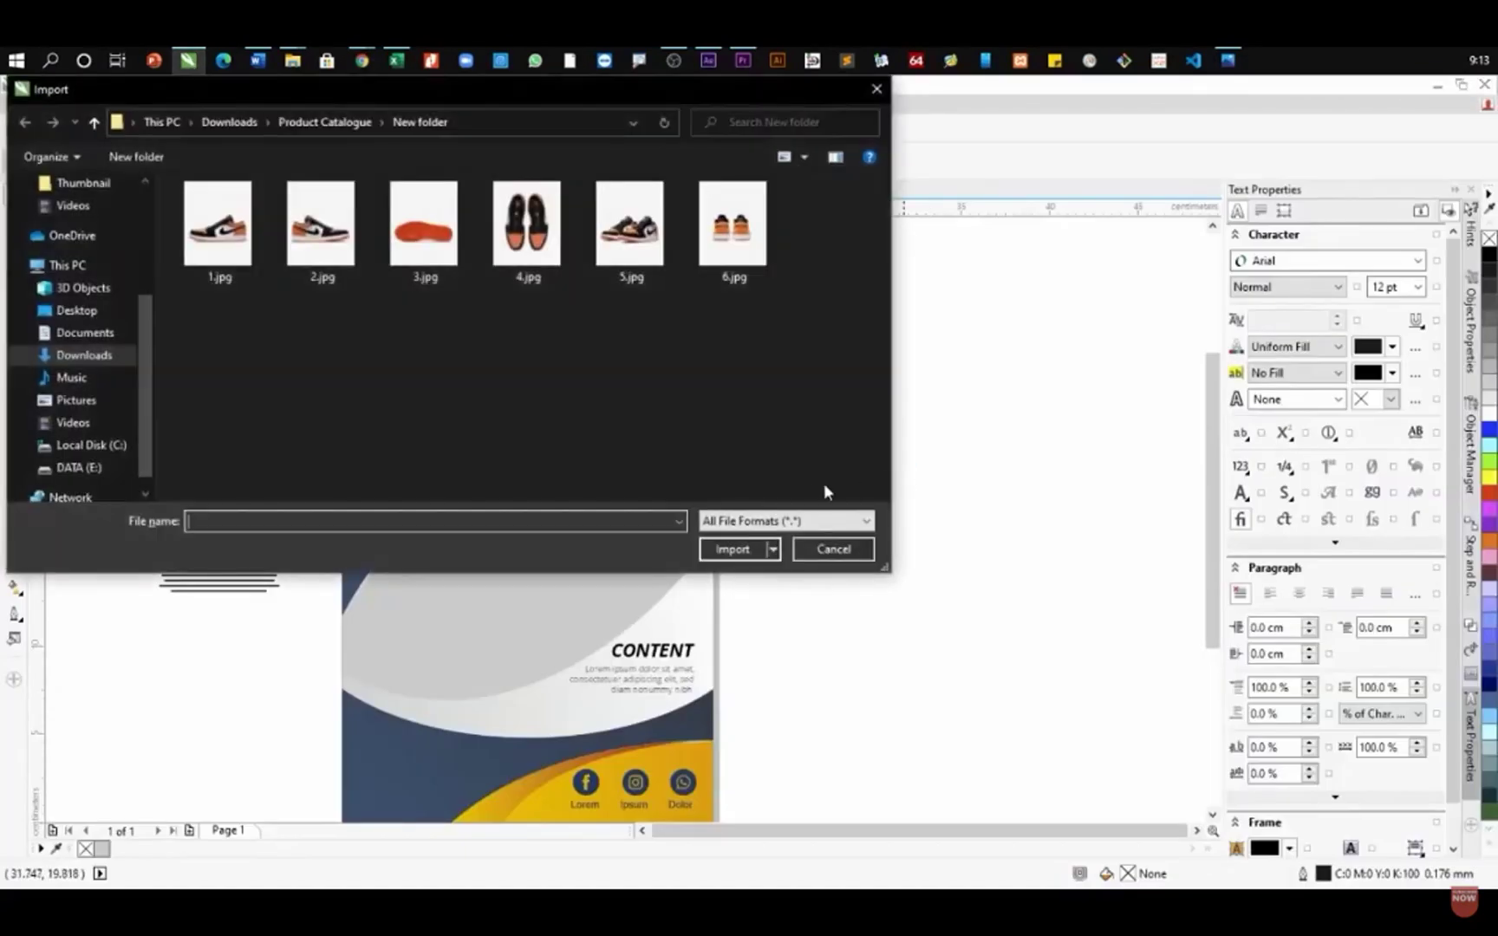
{"action": "left_click", "coordinate": [84, 355]}
{"action": "double_click", "coordinate": [227, 206]}
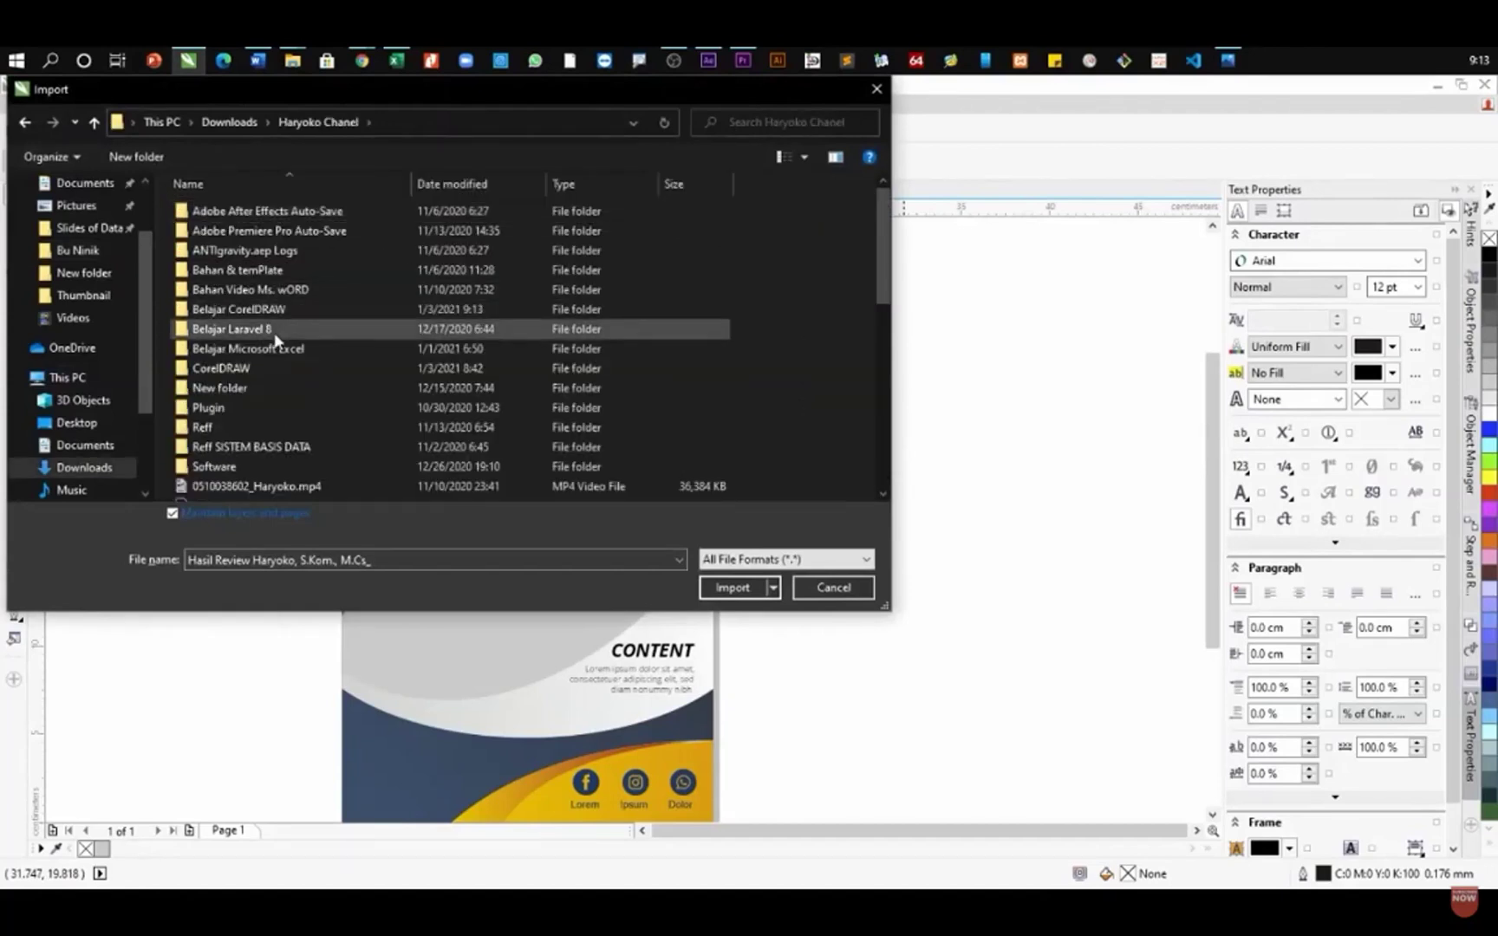
{"action": "double_click", "coordinate": [247, 308]}
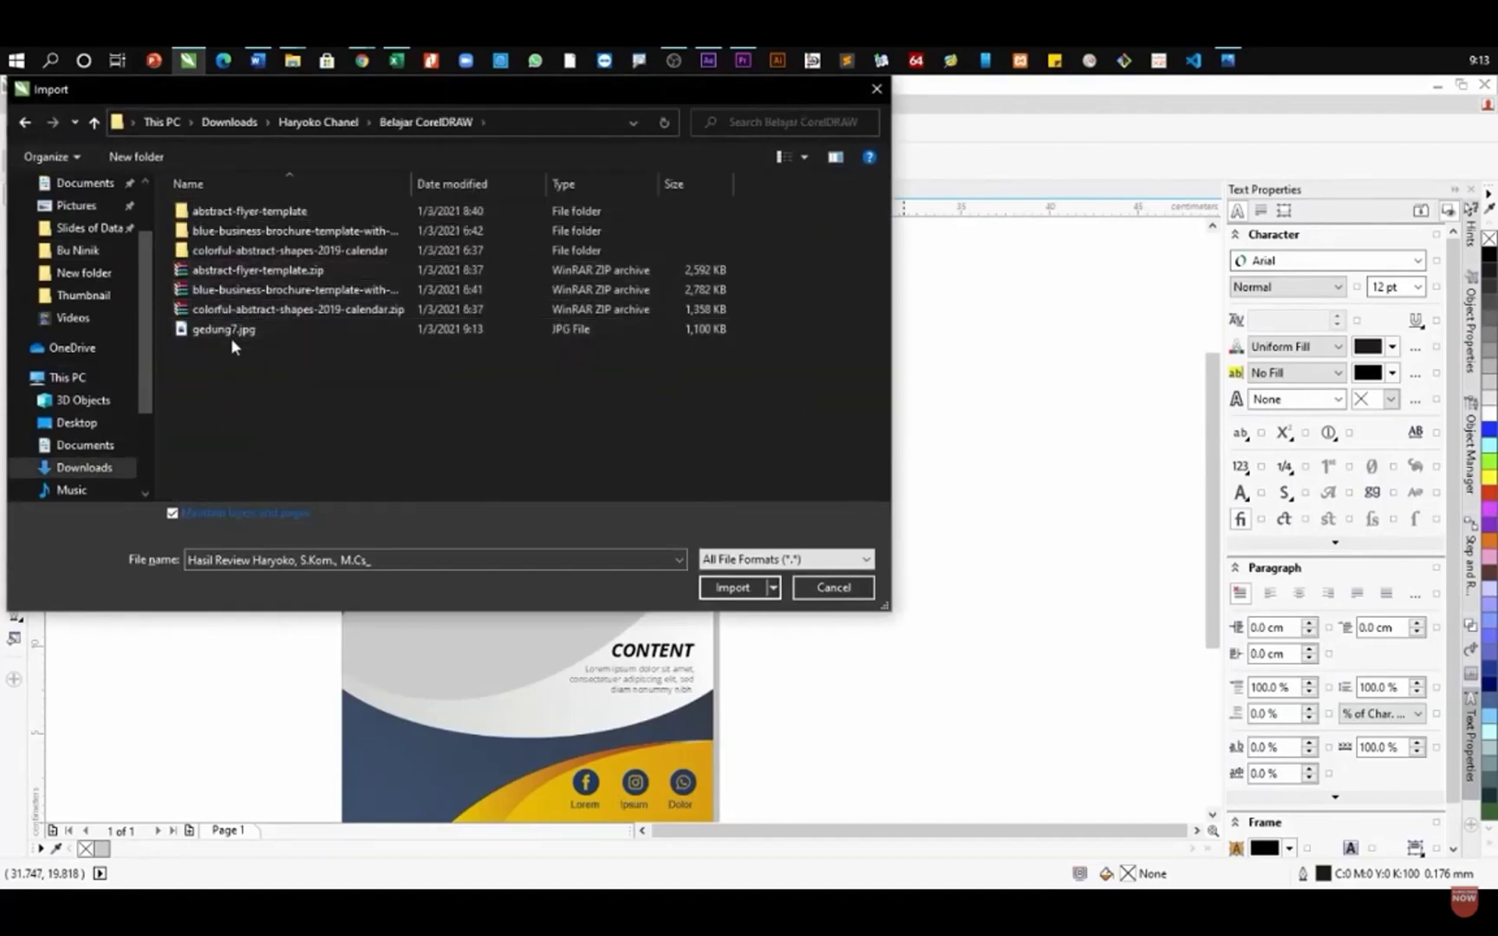
{"action": "double_click", "coordinate": [230, 337]}
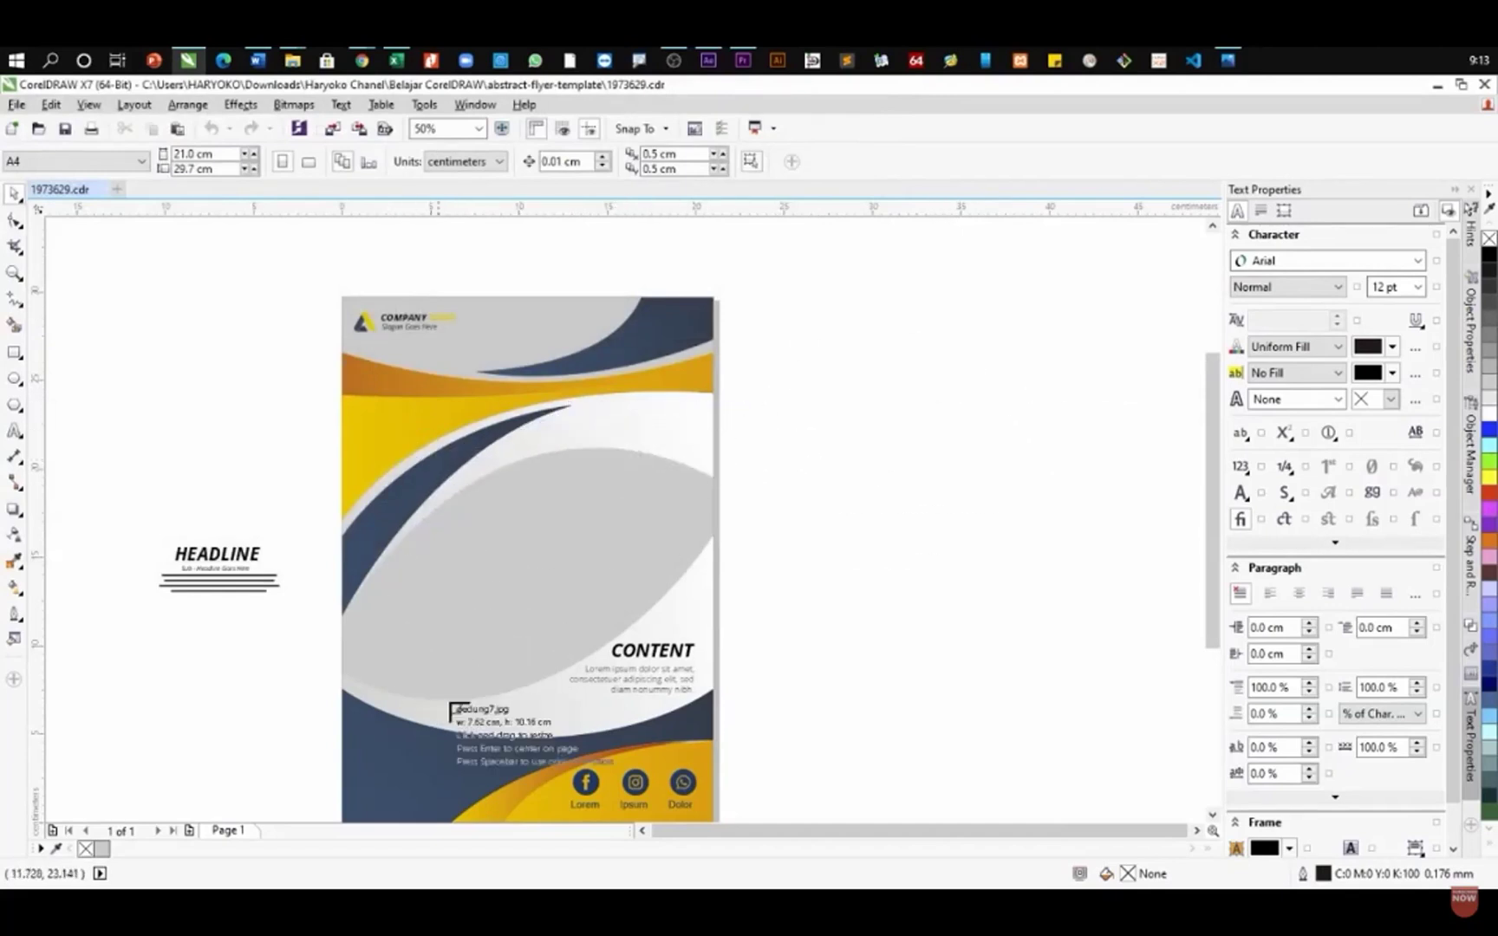
{"action": "left_click", "coordinate": [941, 317]}
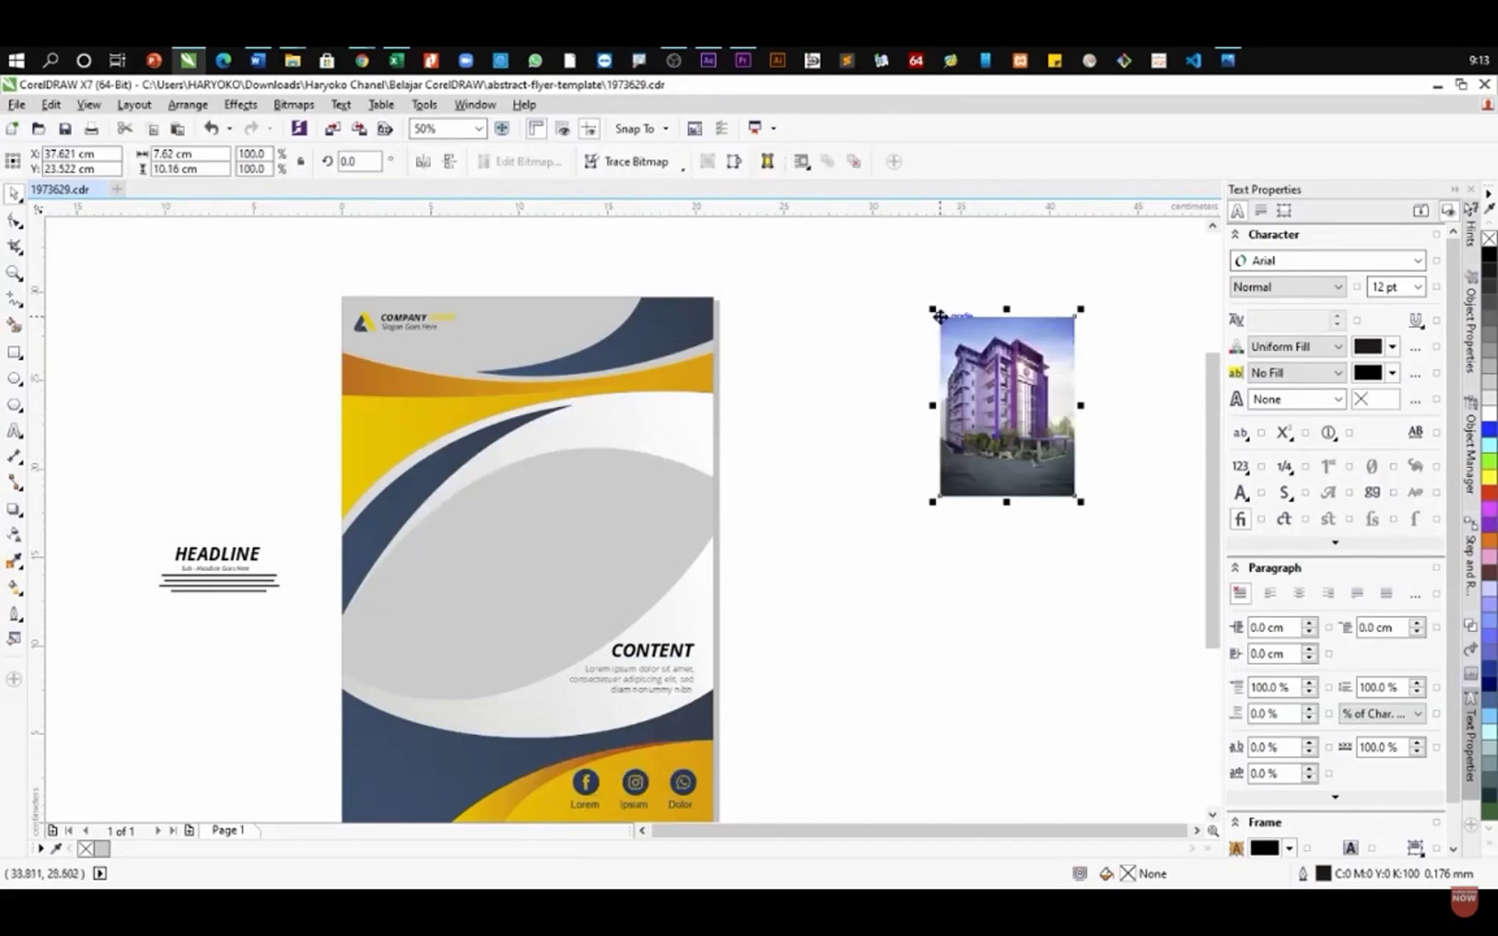
- PowerClip the building photo inside the grey background rectangle of the flyer
{"action": "left_click", "coordinate": [242, 105]}
{"action": "mouse_move", "coordinate": [325, 345]}
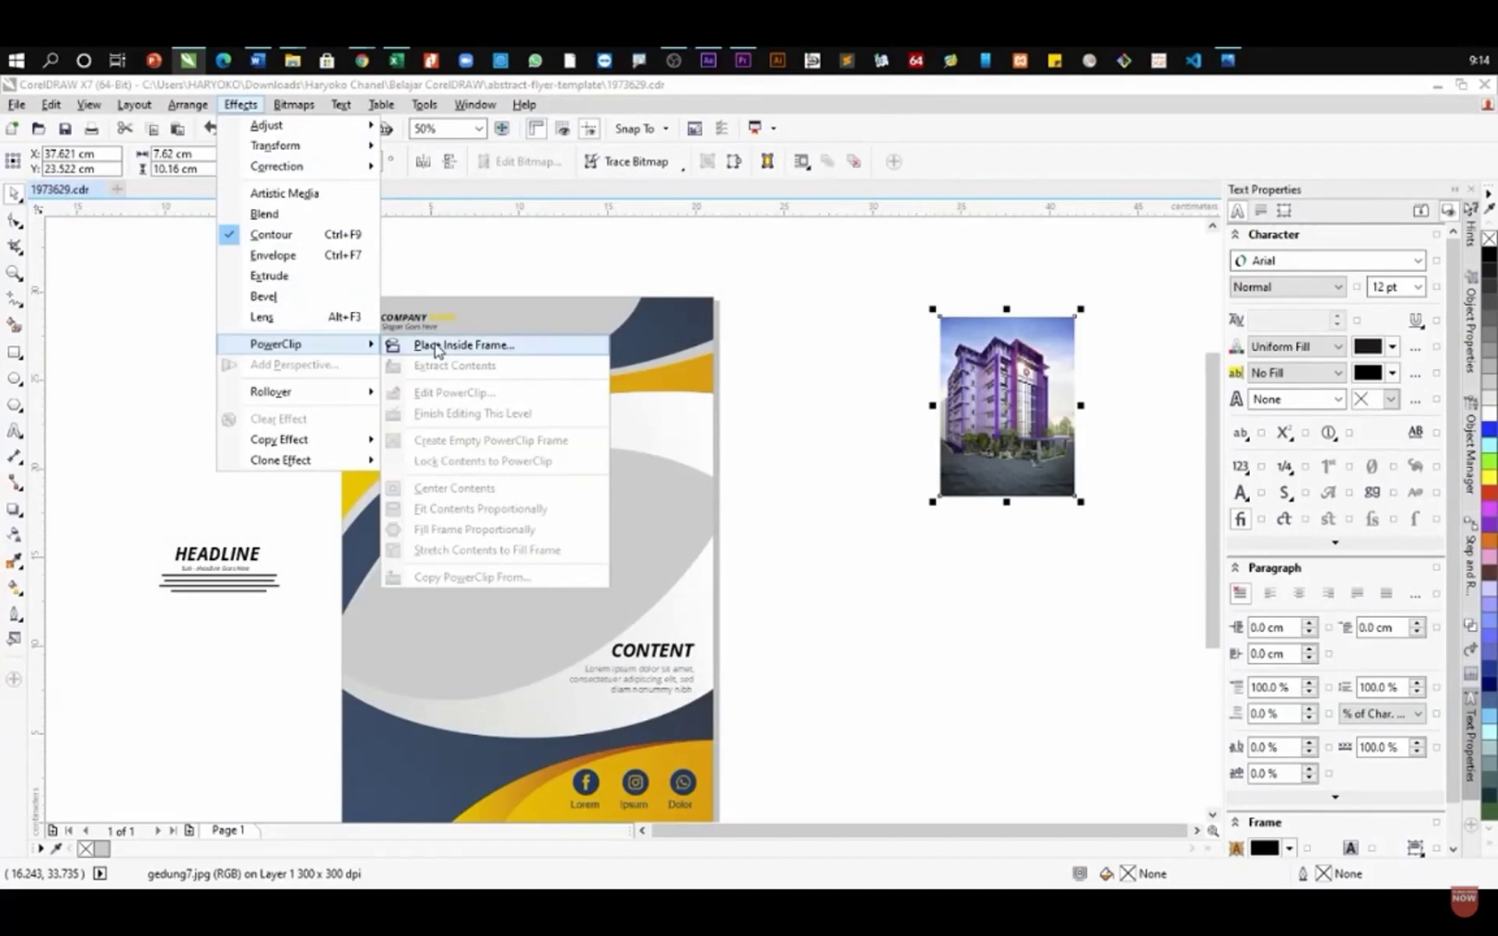
{"action": "left_click", "coordinate": [240, 105]}
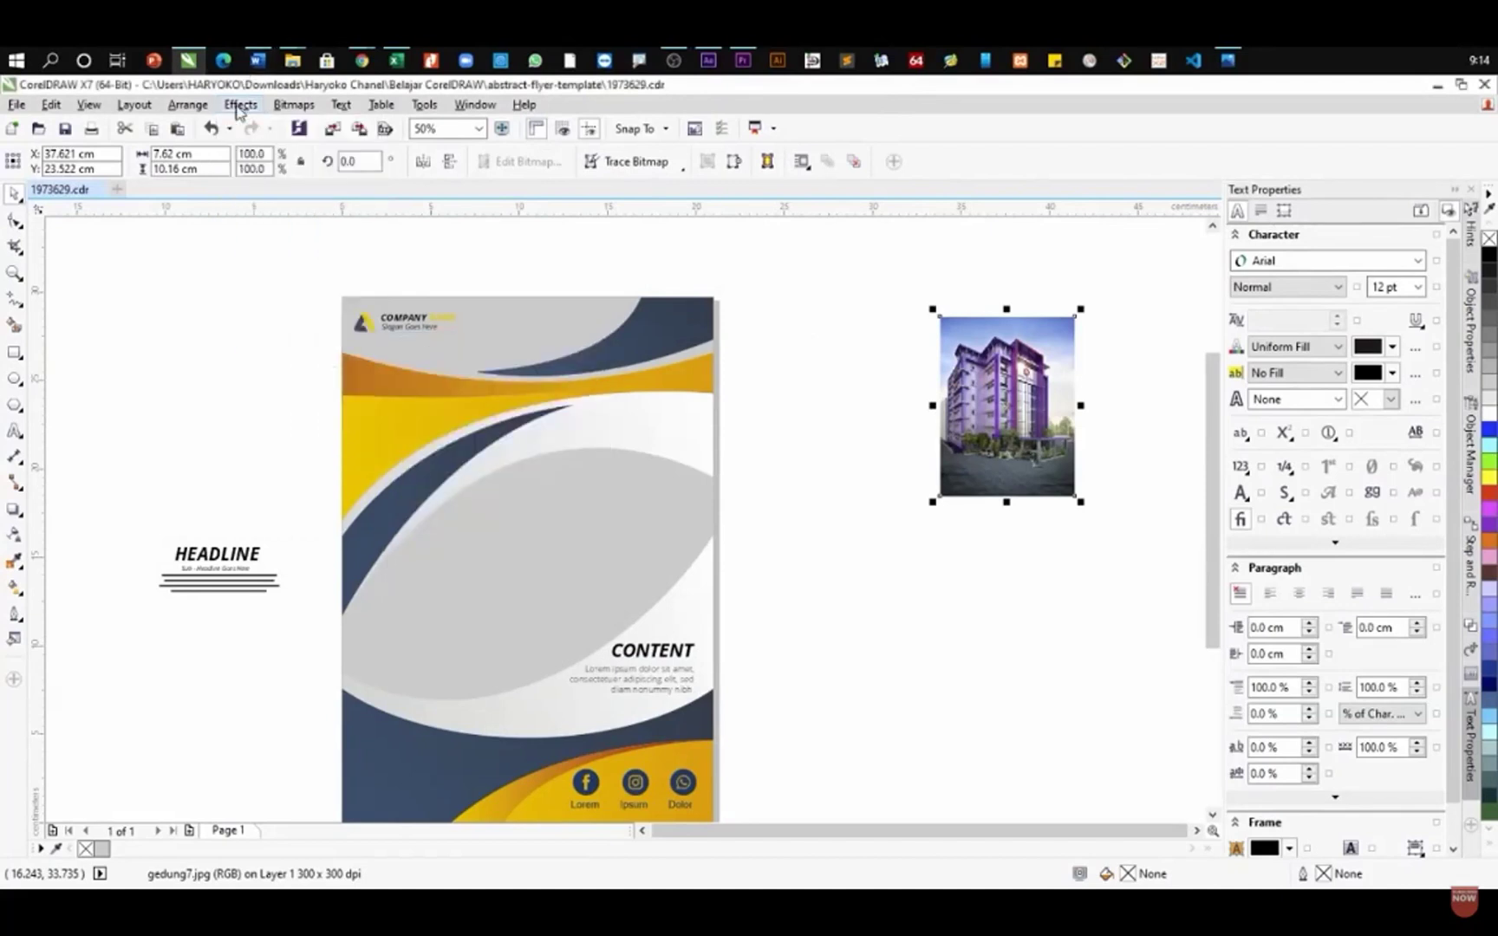
{"action": "left_click", "coordinate": [239, 105]}
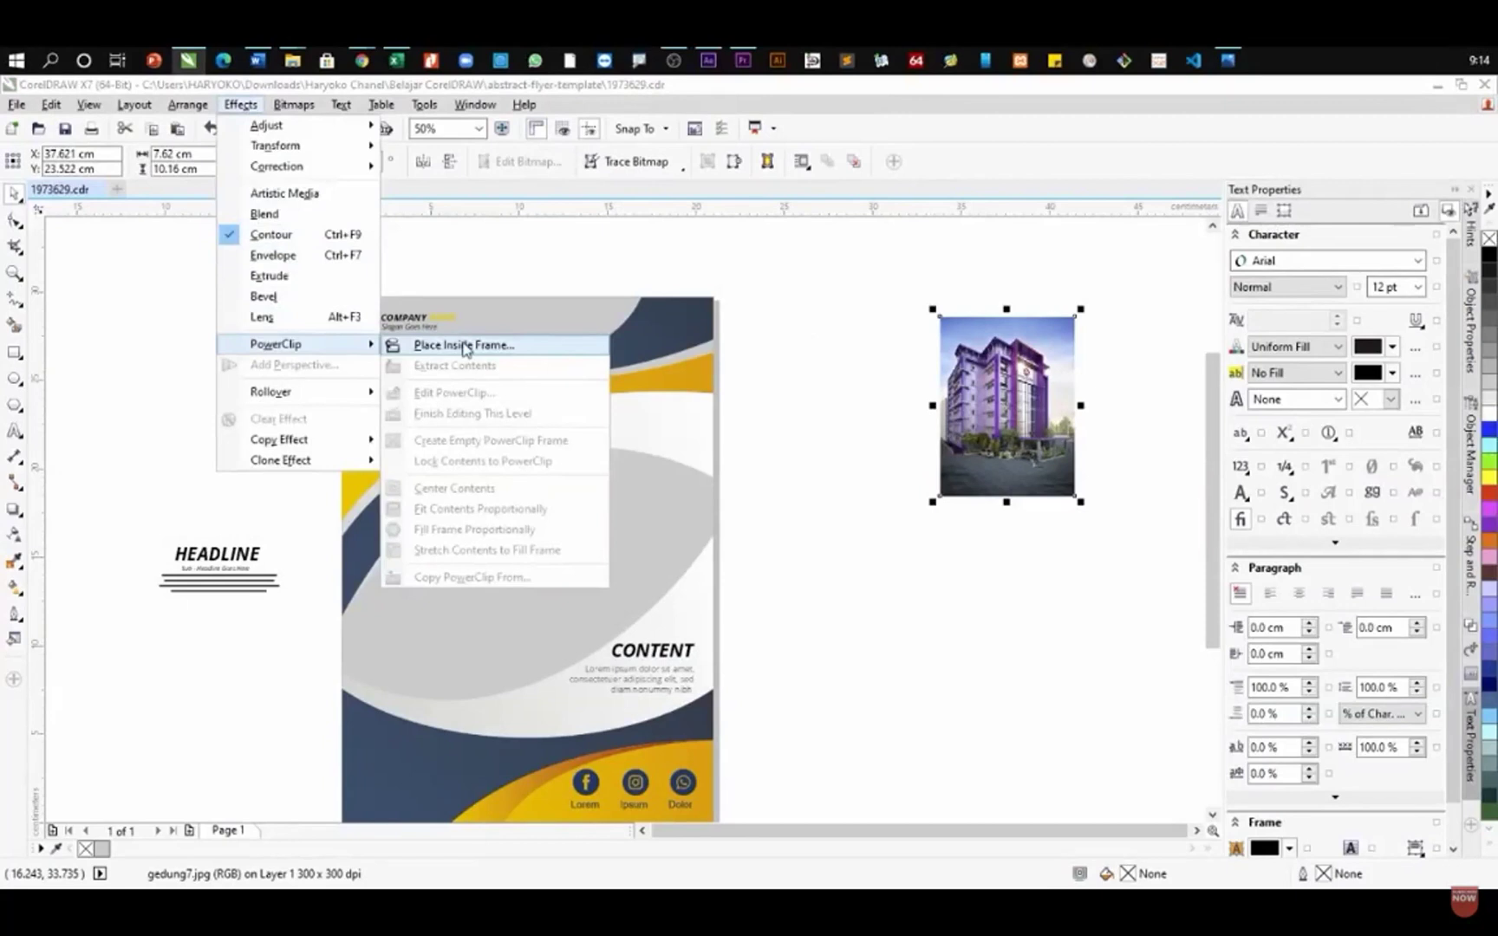
{"action": "left_click", "coordinate": [464, 345]}
{"action": "left_click", "coordinate": [549, 514]}
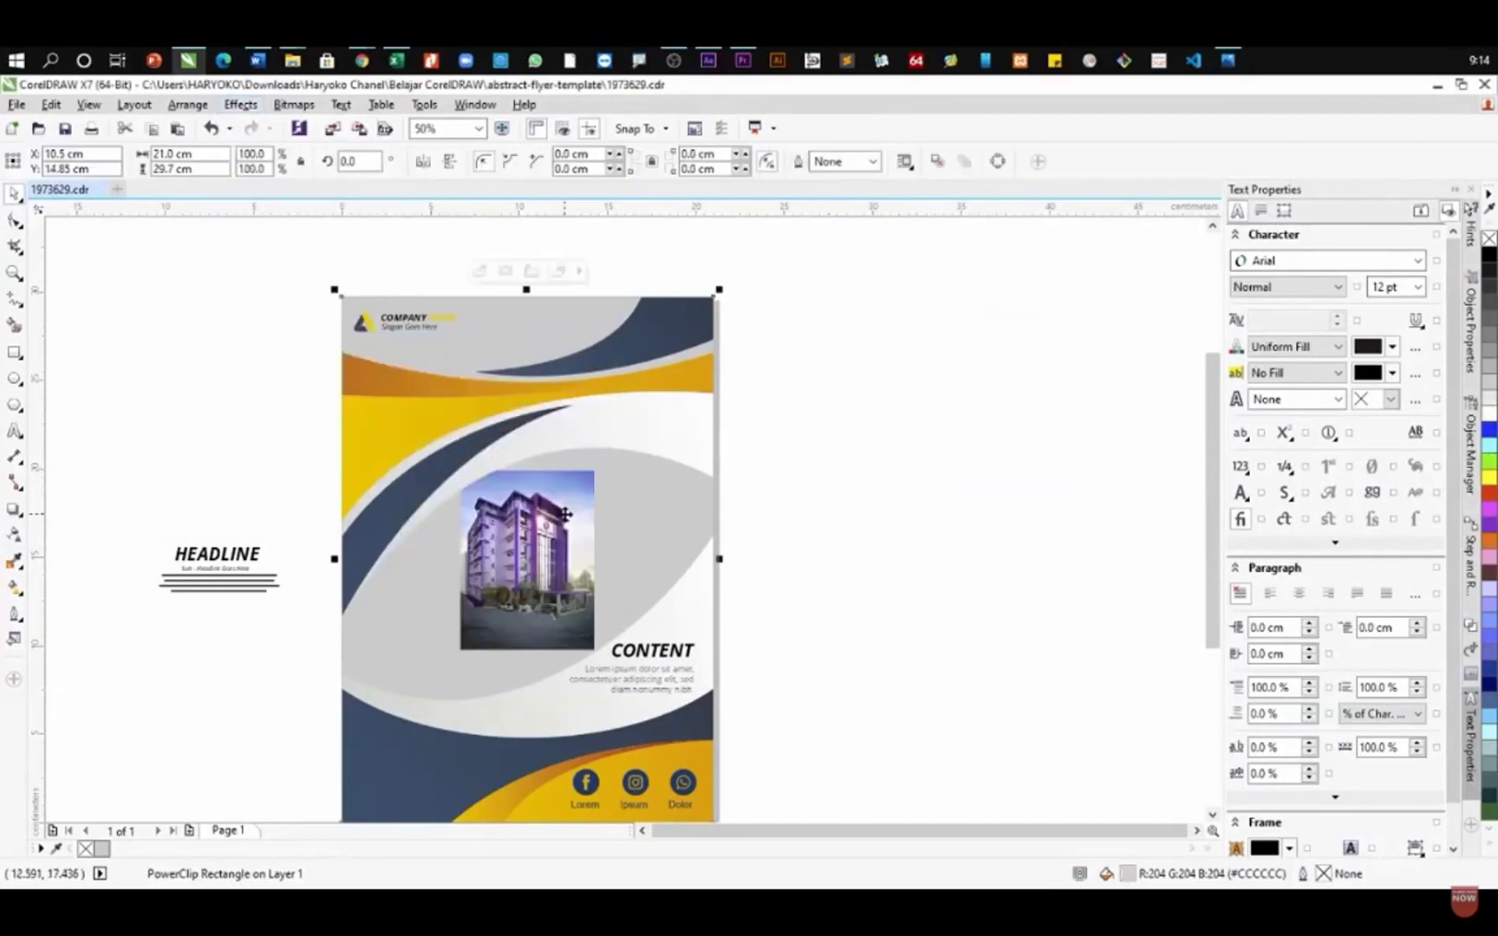
- Edit the PowerClip contents, enlarge the building photo to about 21 by 28 cm to span the page width, and finish editing
{"action": "right_click", "coordinate": [564, 514]}
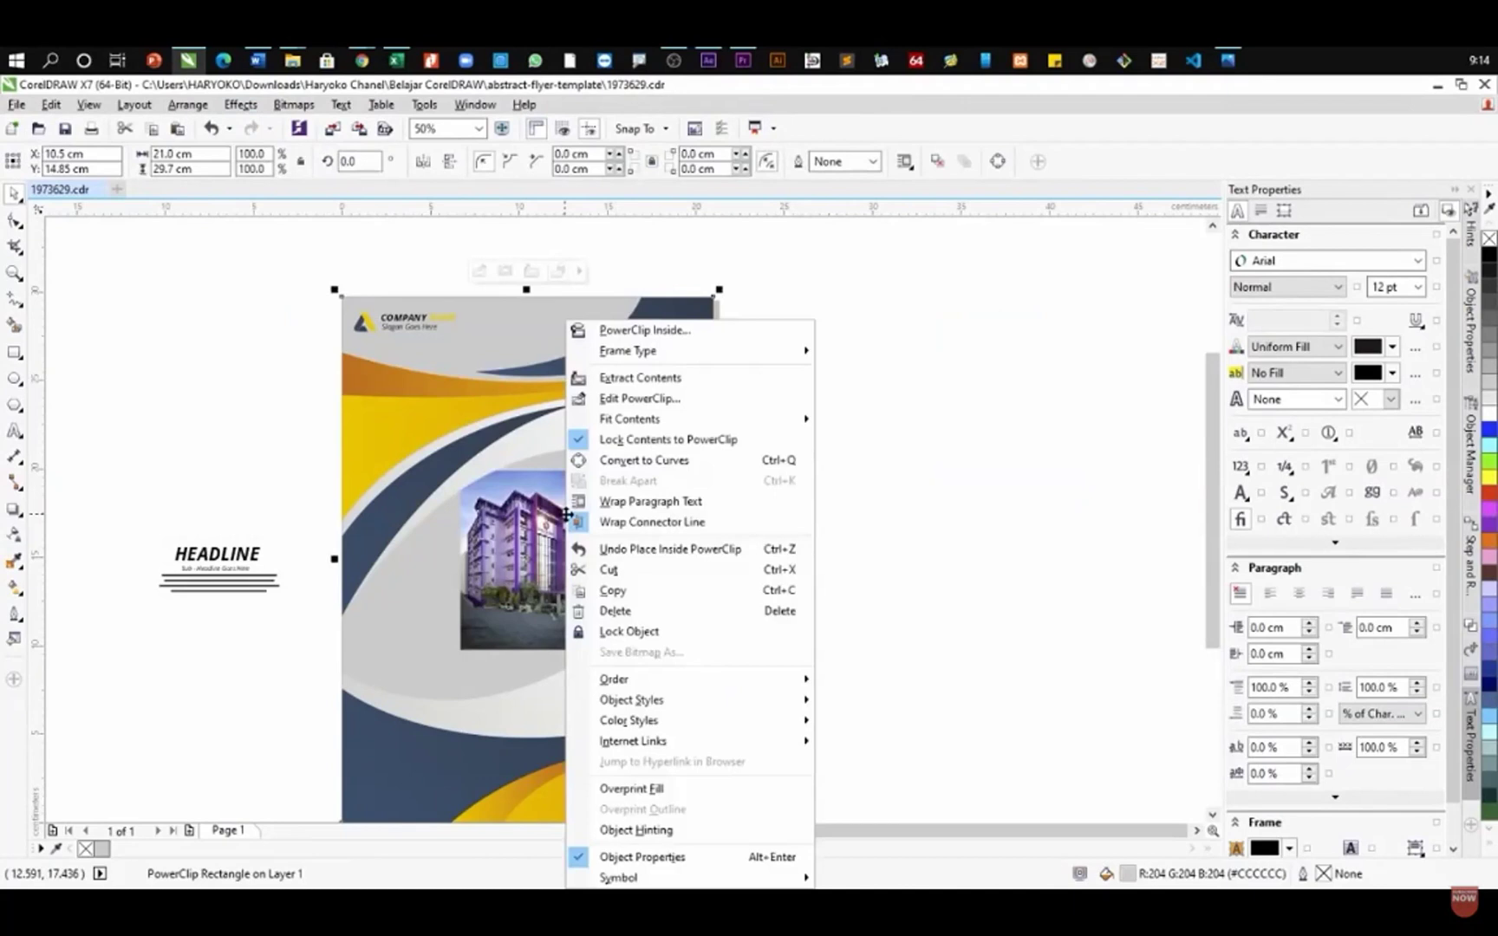
{"action": "left_click", "coordinate": [632, 404]}
{"action": "left_click", "coordinate": [564, 512]}
{"action": "left_click_drag", "start_coordinate": [604, 459], "coordinate": [719, 305]}
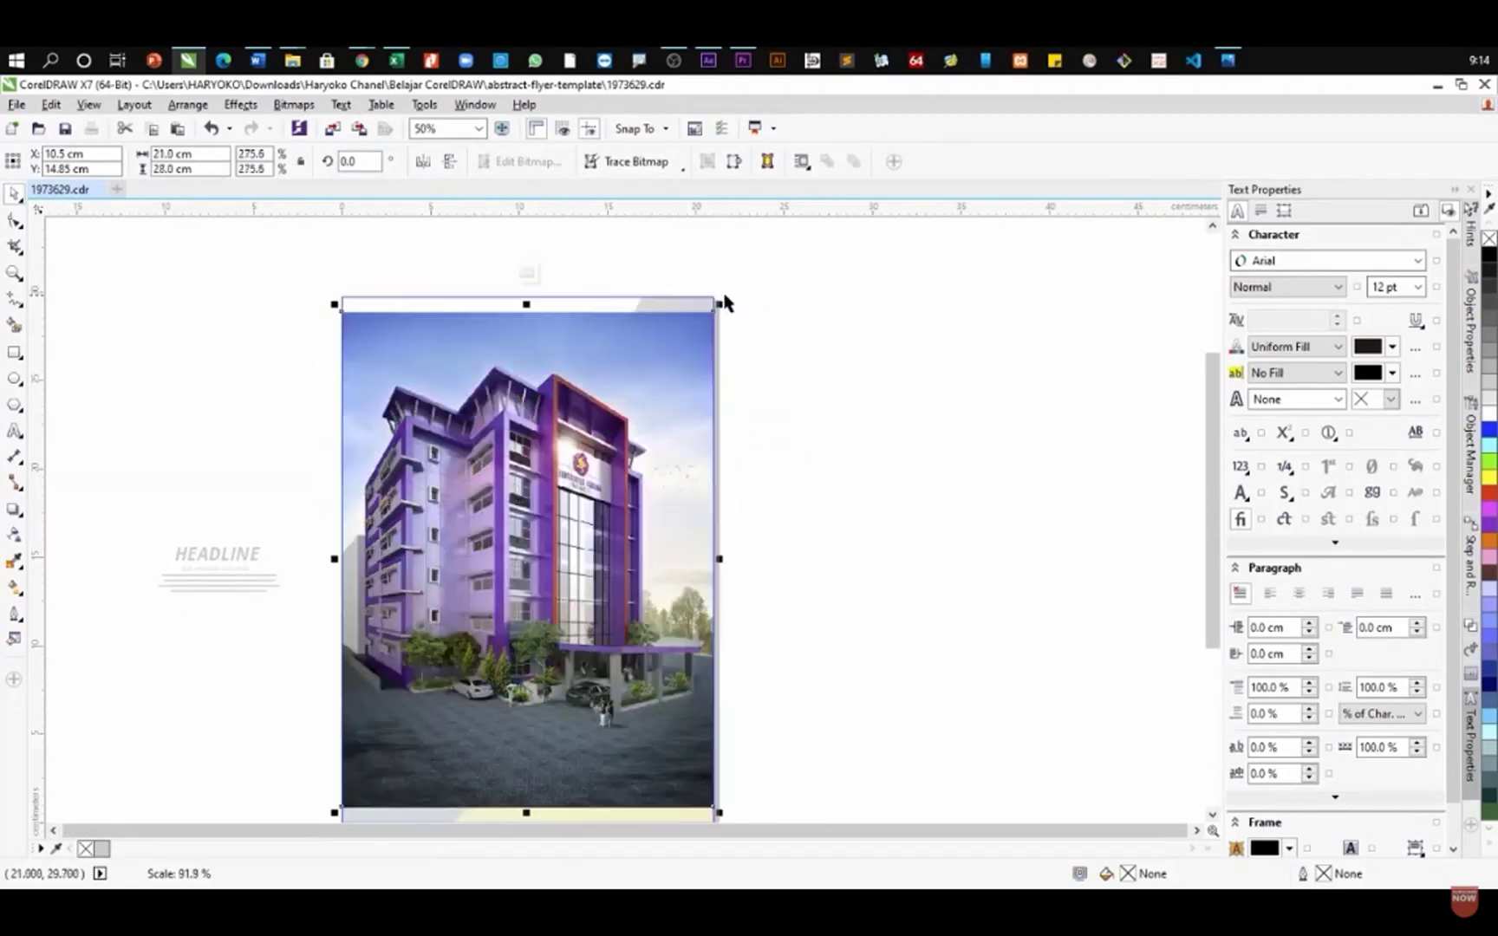
{"action": "right_click", "coordinate": [587, 501]}
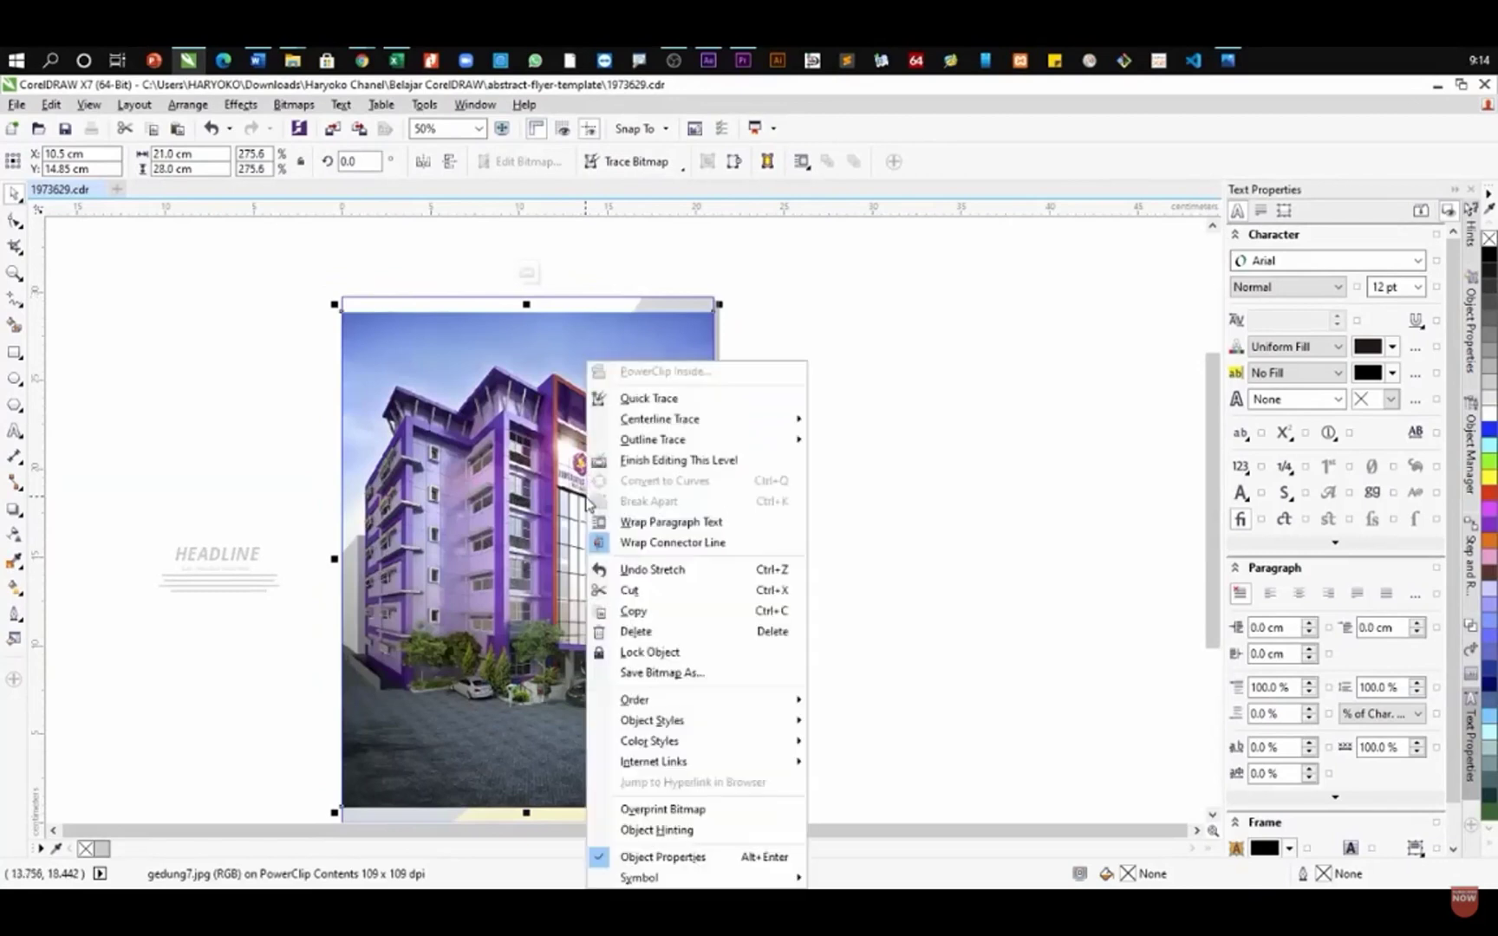
{"action": "left_click", "coordinate": [663, 460]}
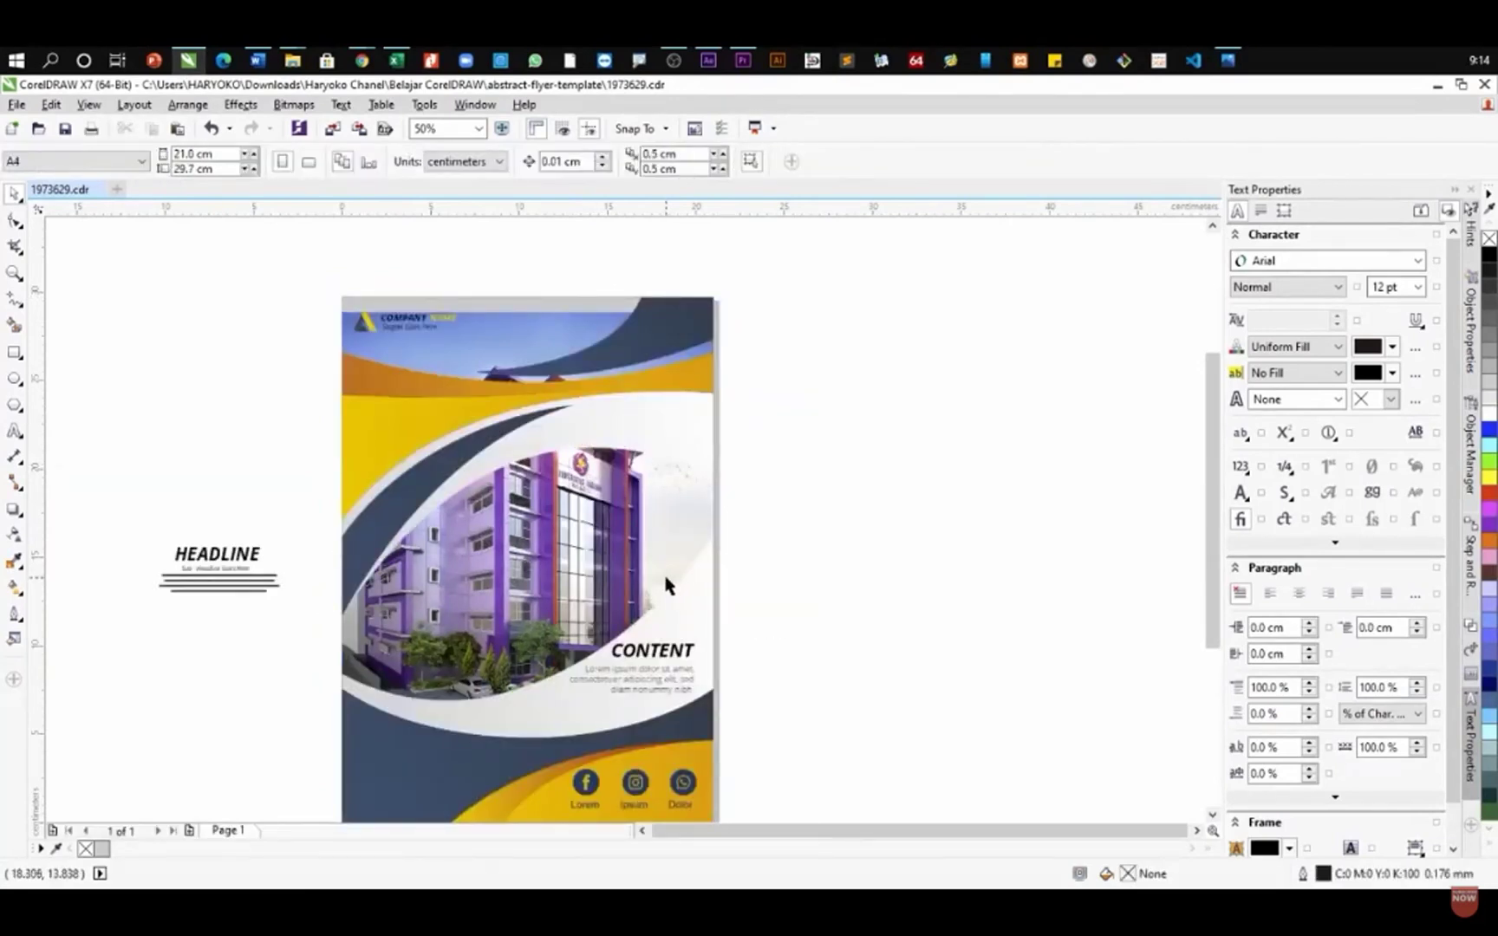
- Delete the white curved shape that covers the upper part of the building photo
{"action": "left_click", "coordinate": [604, 477]}
{"action": "key", "text": "ctrl+z"}
{"action": "key", "text": "Escape"}
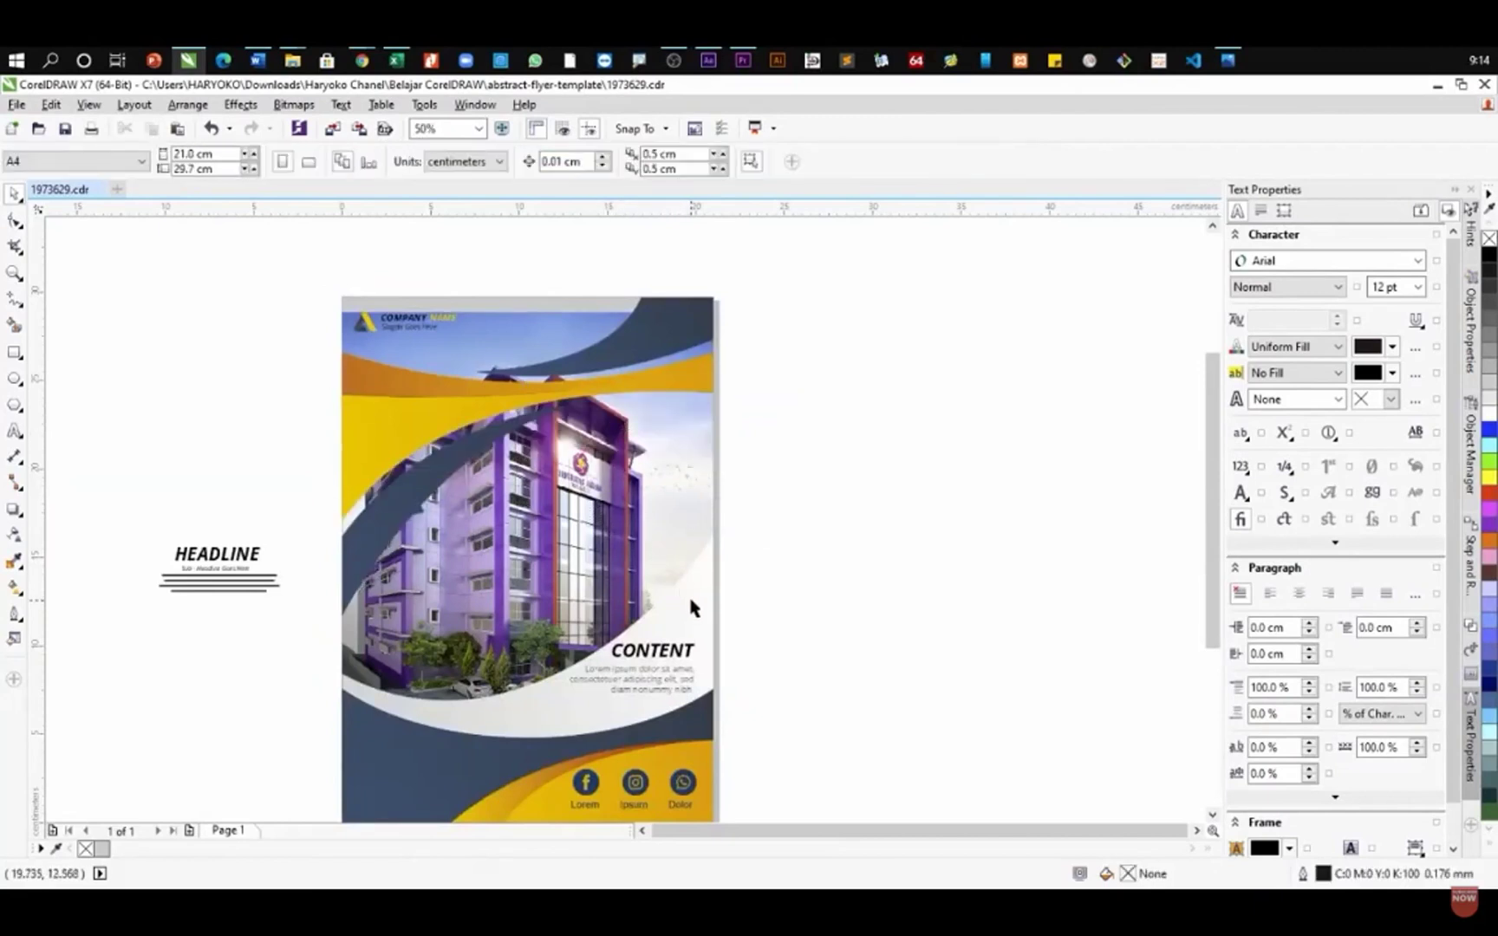
- Try deleting the white curved shape behind the CONTENT text, and undo the deletion
{"action": "left_click", "coordinate": [691, 606]}
{"action": "key", "text": "Delete"}
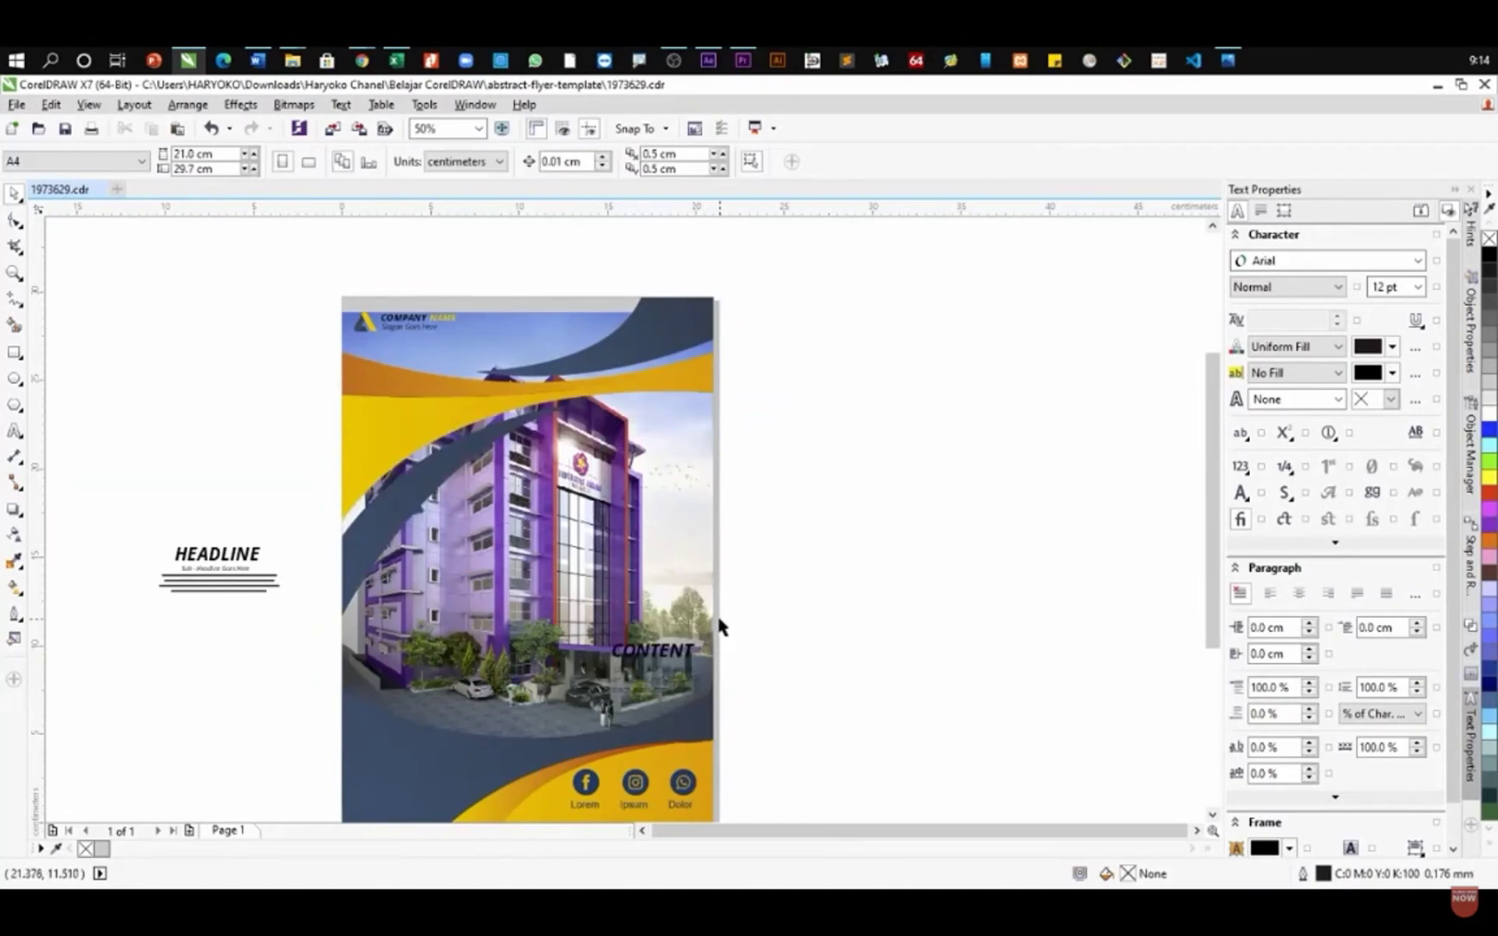
{"action": "key", "text": "ctrl+z"}
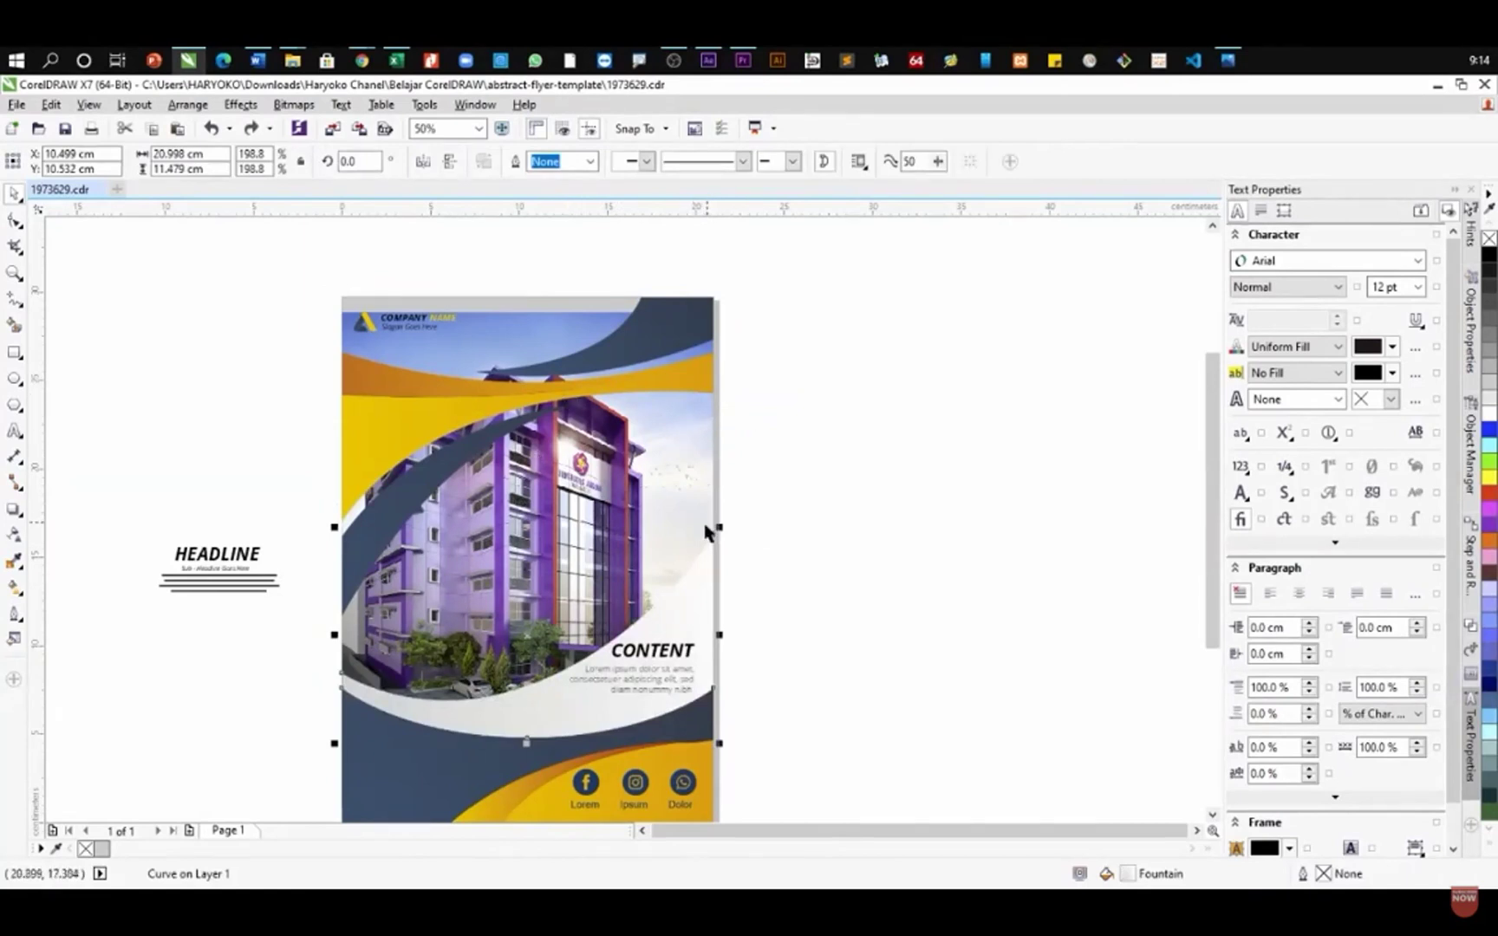
- Reopen the background's PowerClip contents and move the building photo straight down to a Y position of about 10.46 cm
{"action": "scroll", "coordinate": [477, 368], "scroll_direction": "down", "scroll_amount": 1}
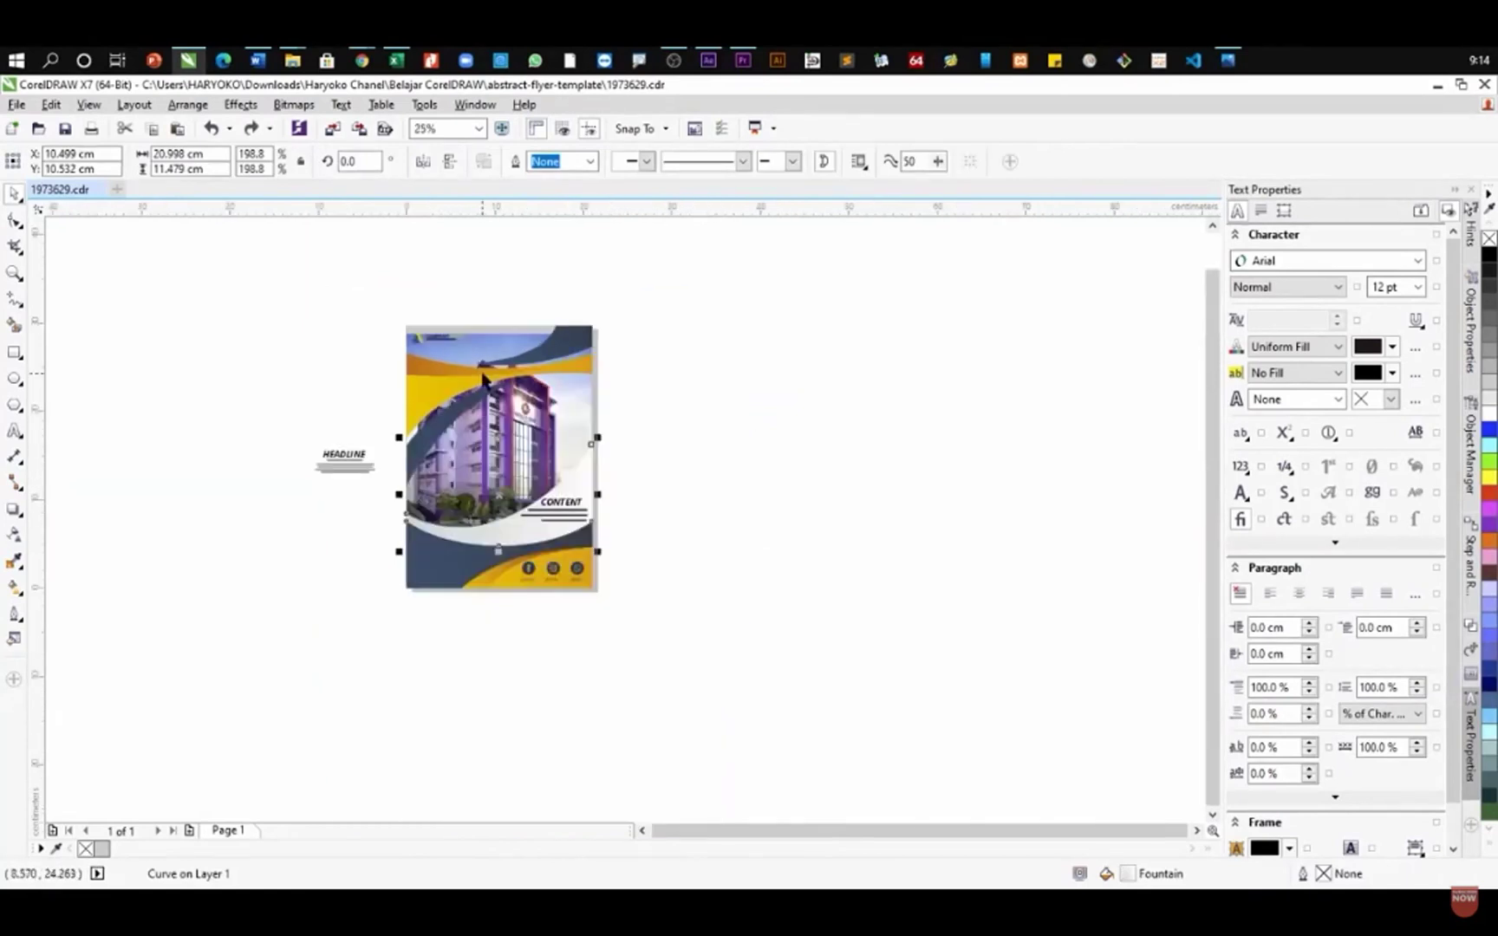
{"action": "scroll", "coordinate": [483, 380], "scroll_direction": "up", "scroll_amount": 1}
{"action": "left_click", "coordinate": [586, 446]}
{"action": "right_click", "coordinate": [586, 447]}
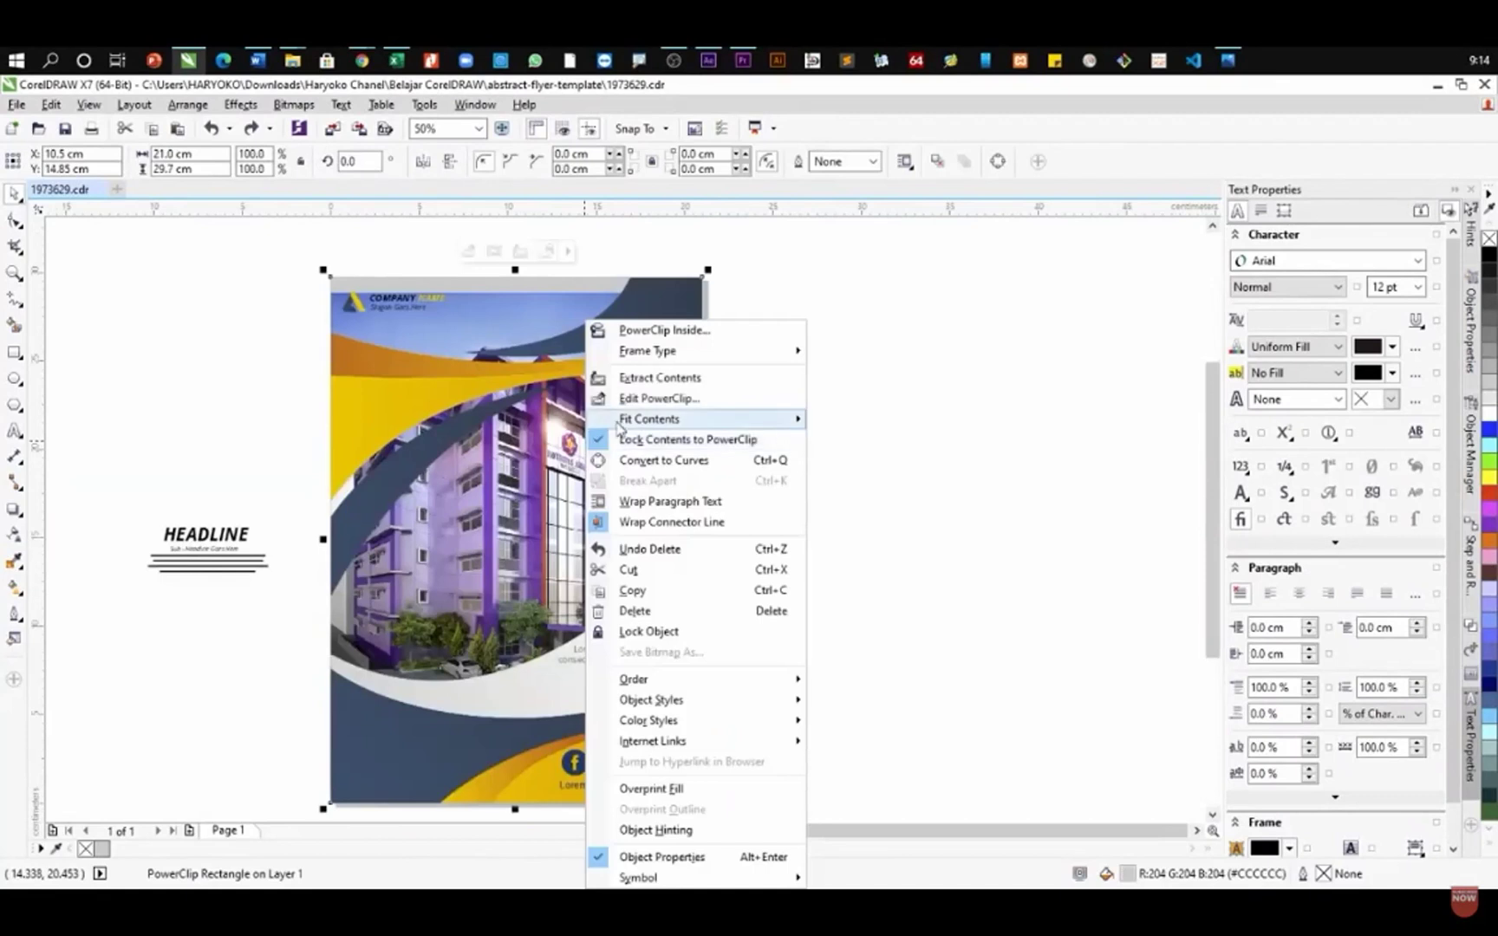
{"action": "left_click", "coordinate": [652, 411]}
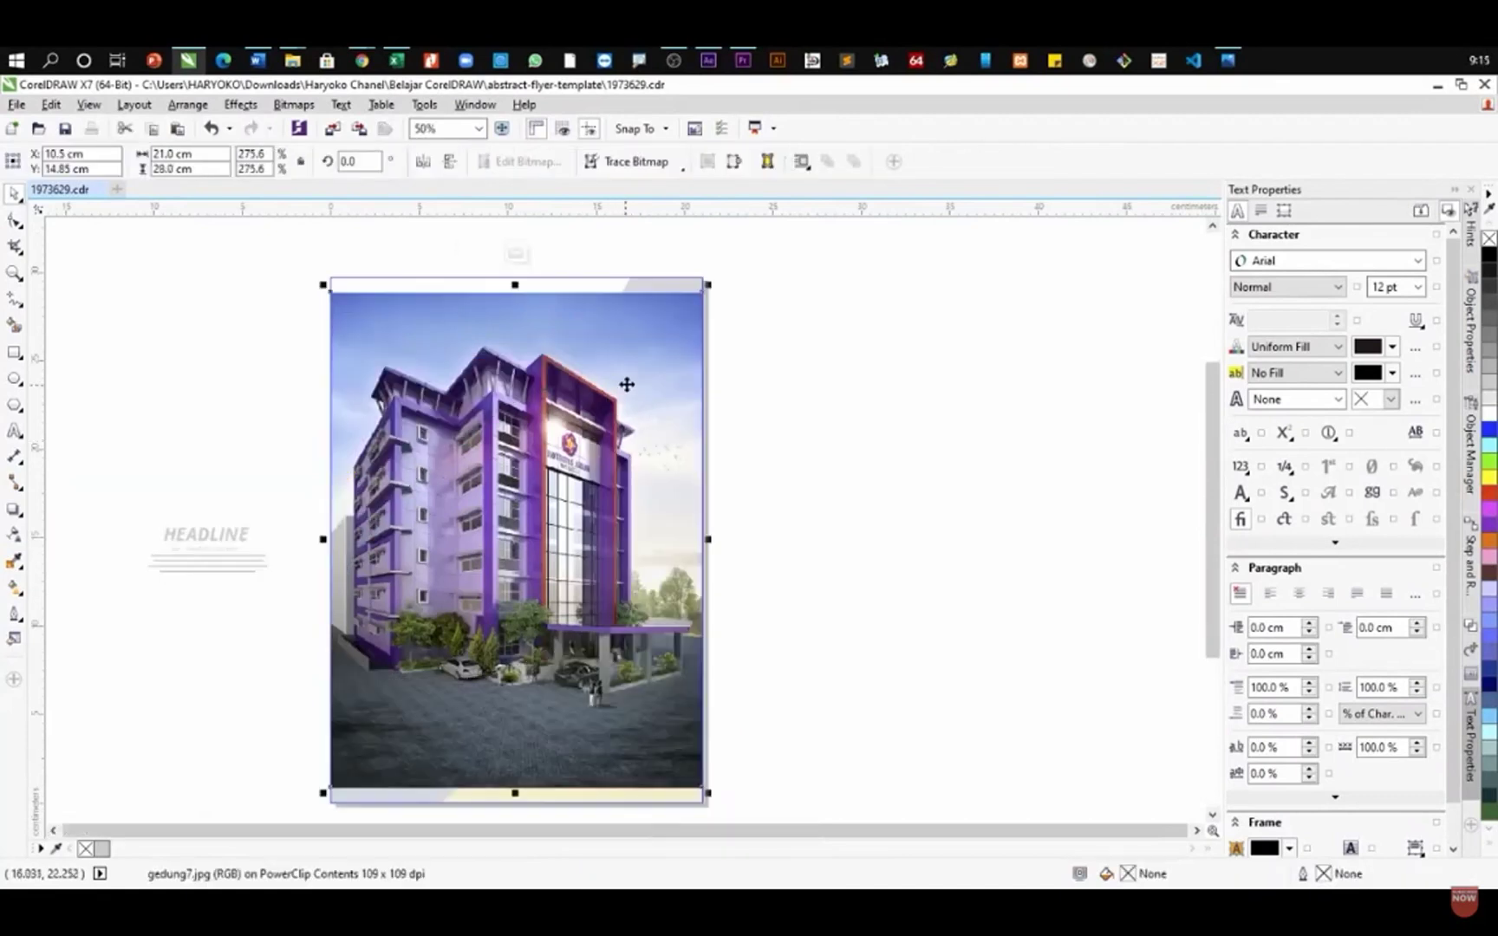
{"action": "mouse_move", "coordinate": [711, 284]}
{"action": "left_mouse_down"}
{"action": "mouse_move", "coordinate": [745, 268]}
{"action": "mouse_move", "coordinate": [712, 305]}
{"action": "left_mouse_up"}
{"action": "left_click_drag", "start_coordinate": [583, 425], "coordinate": [593, 506]}
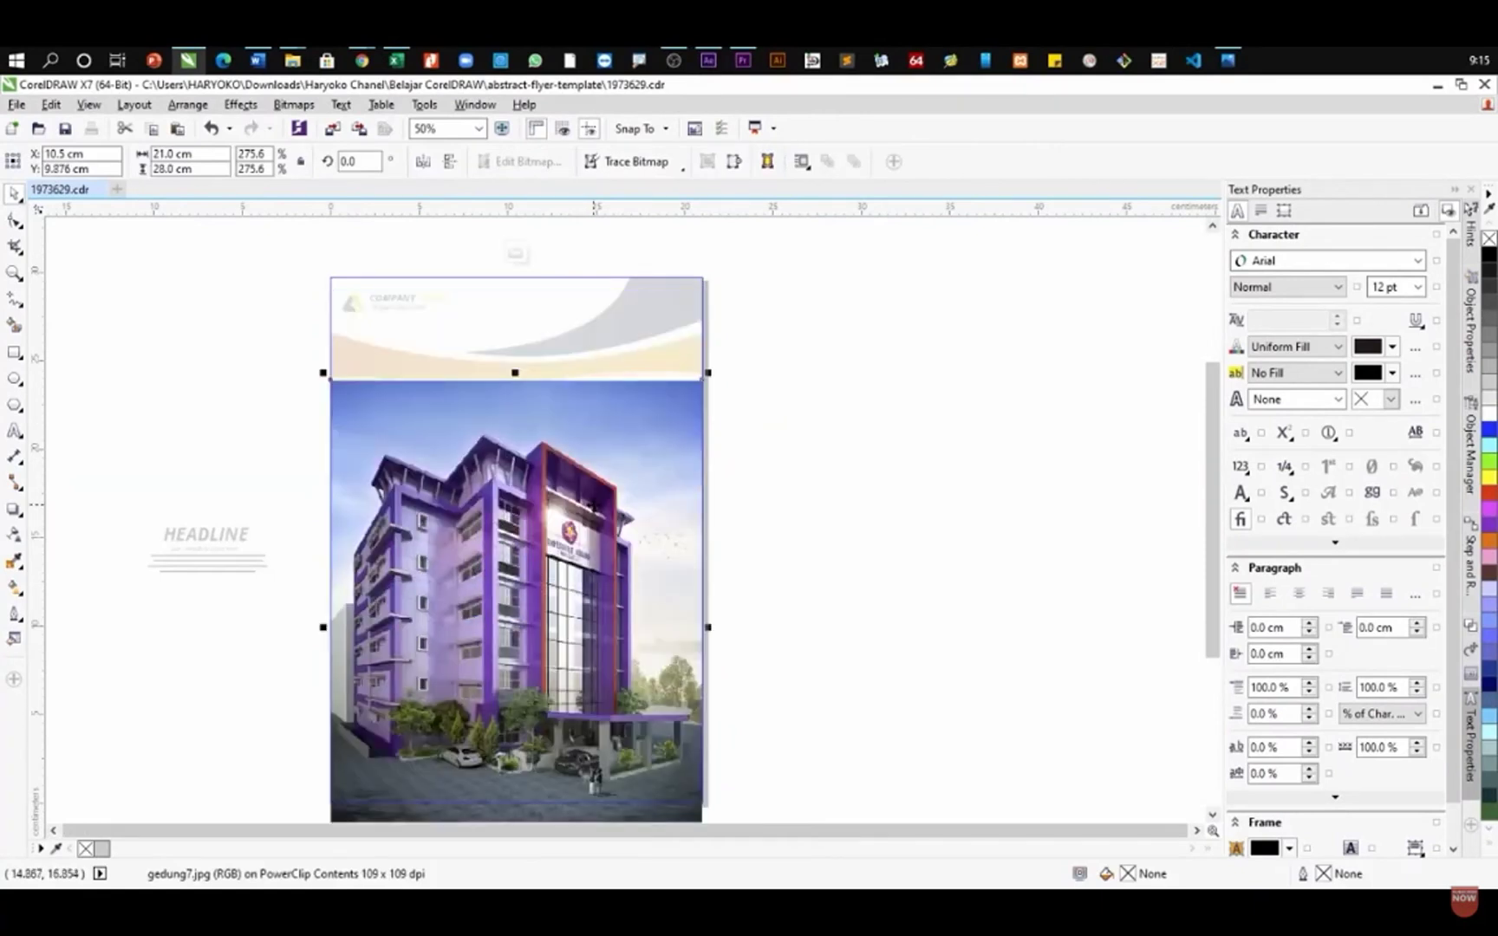
{"action": "right_click", "coordinate": [591, 505]}
{"action": "left_click", "coordinate": [893, 452]}
{"action": "left_click_drag", "start_coordinate": [663, 513], "coordinate": [663, 502]}
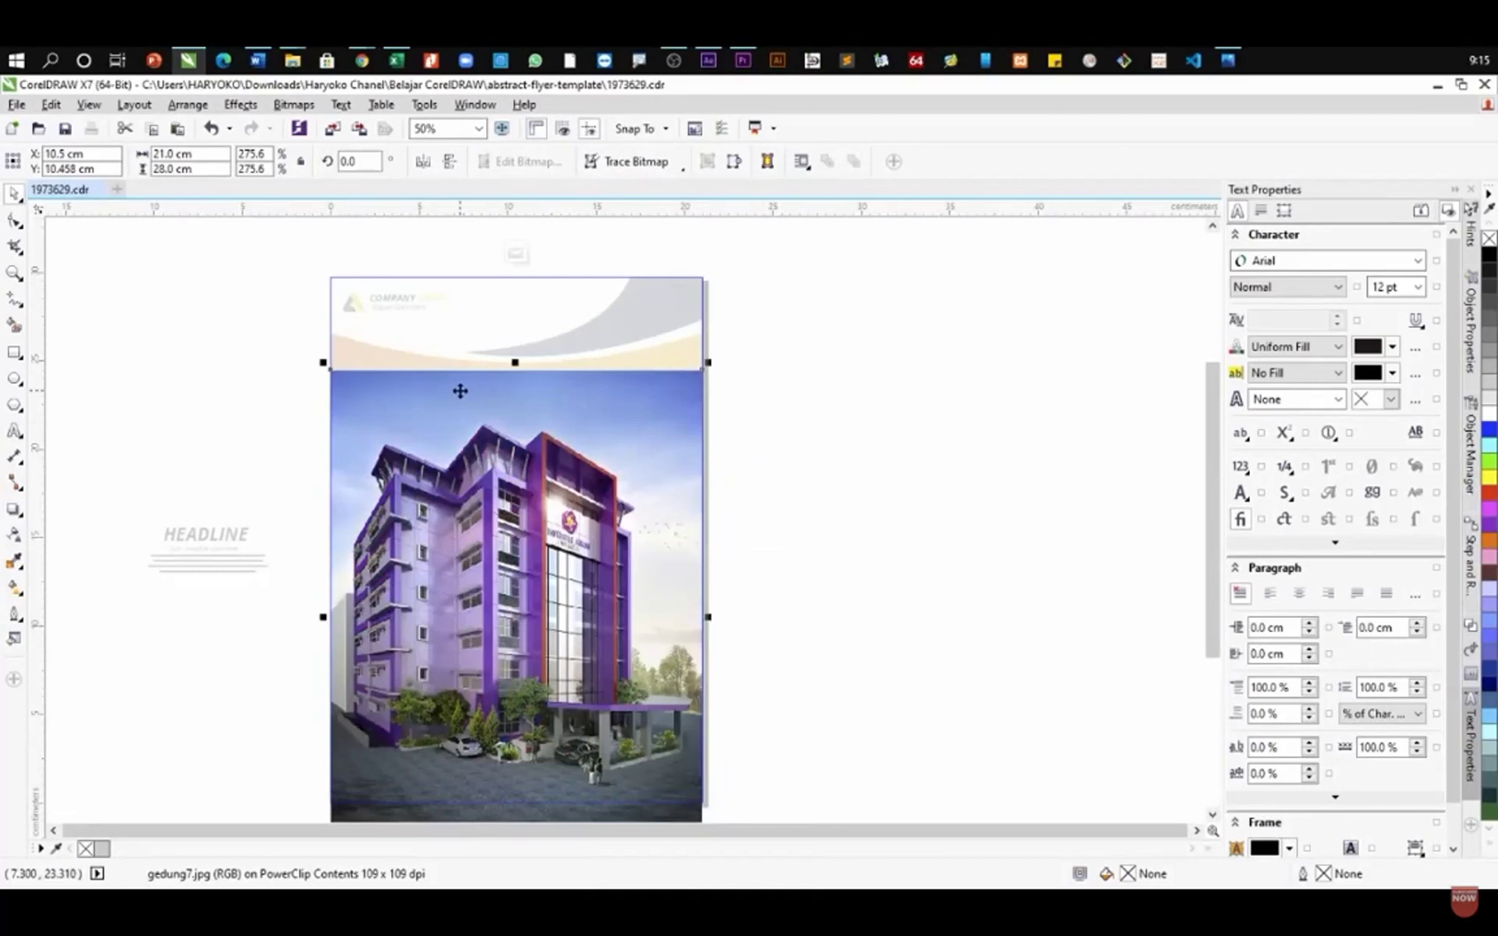
- Finish editing the PowerClip contents and check the repositioned building photo on the cover
{"action": "scroll", "coordinate": [461, 394], "scroll_direction": "up", "scroll_amount": 1}
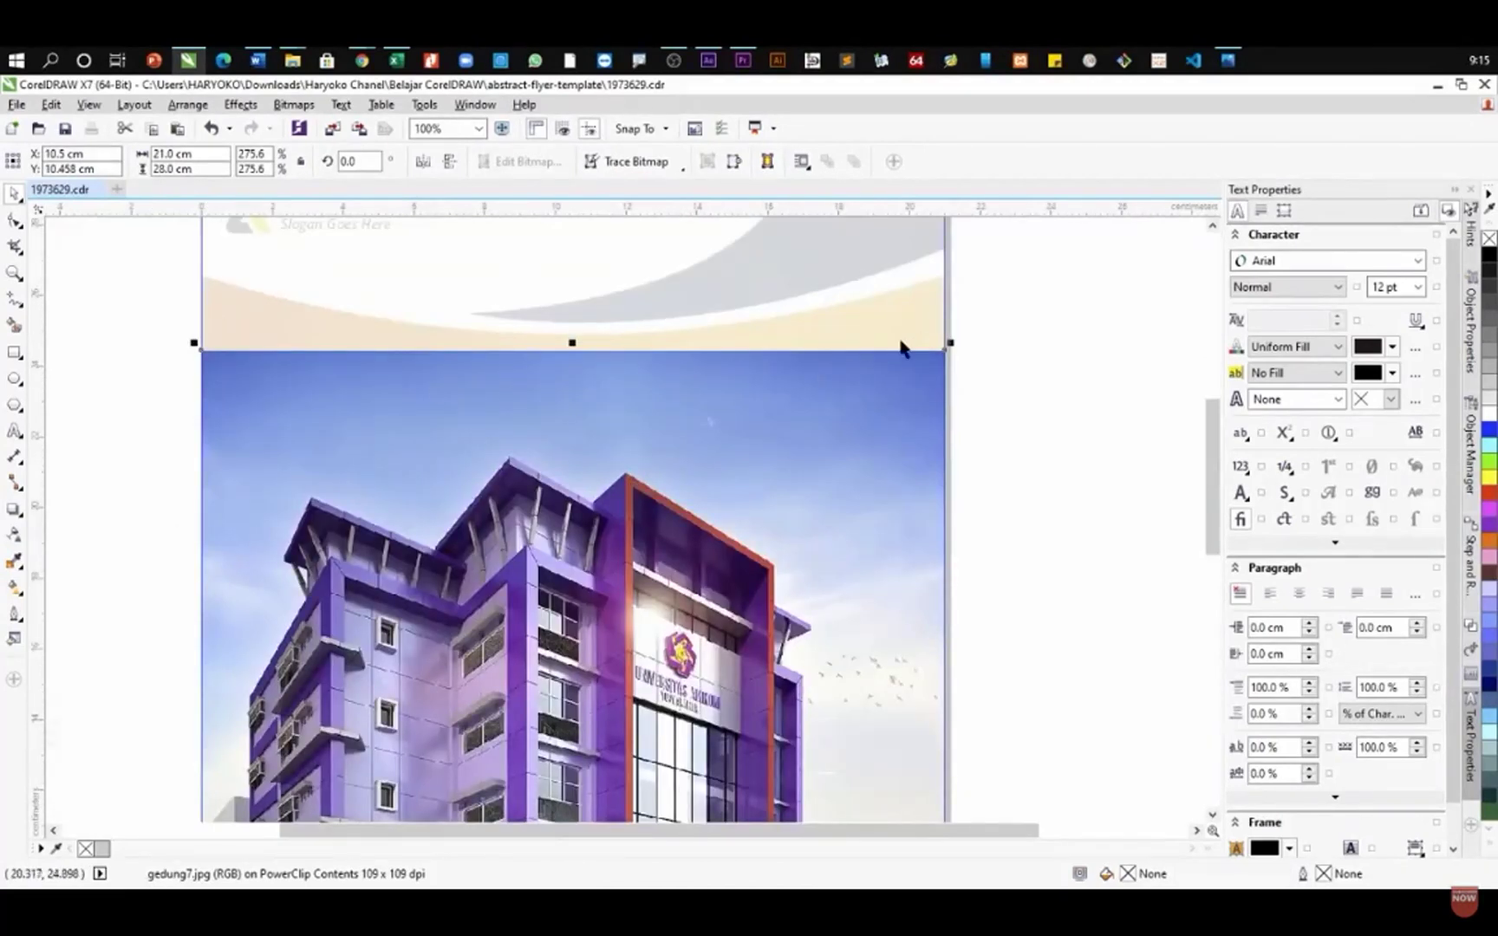
{"action": "right_click", "coordinate": [592, 385]}
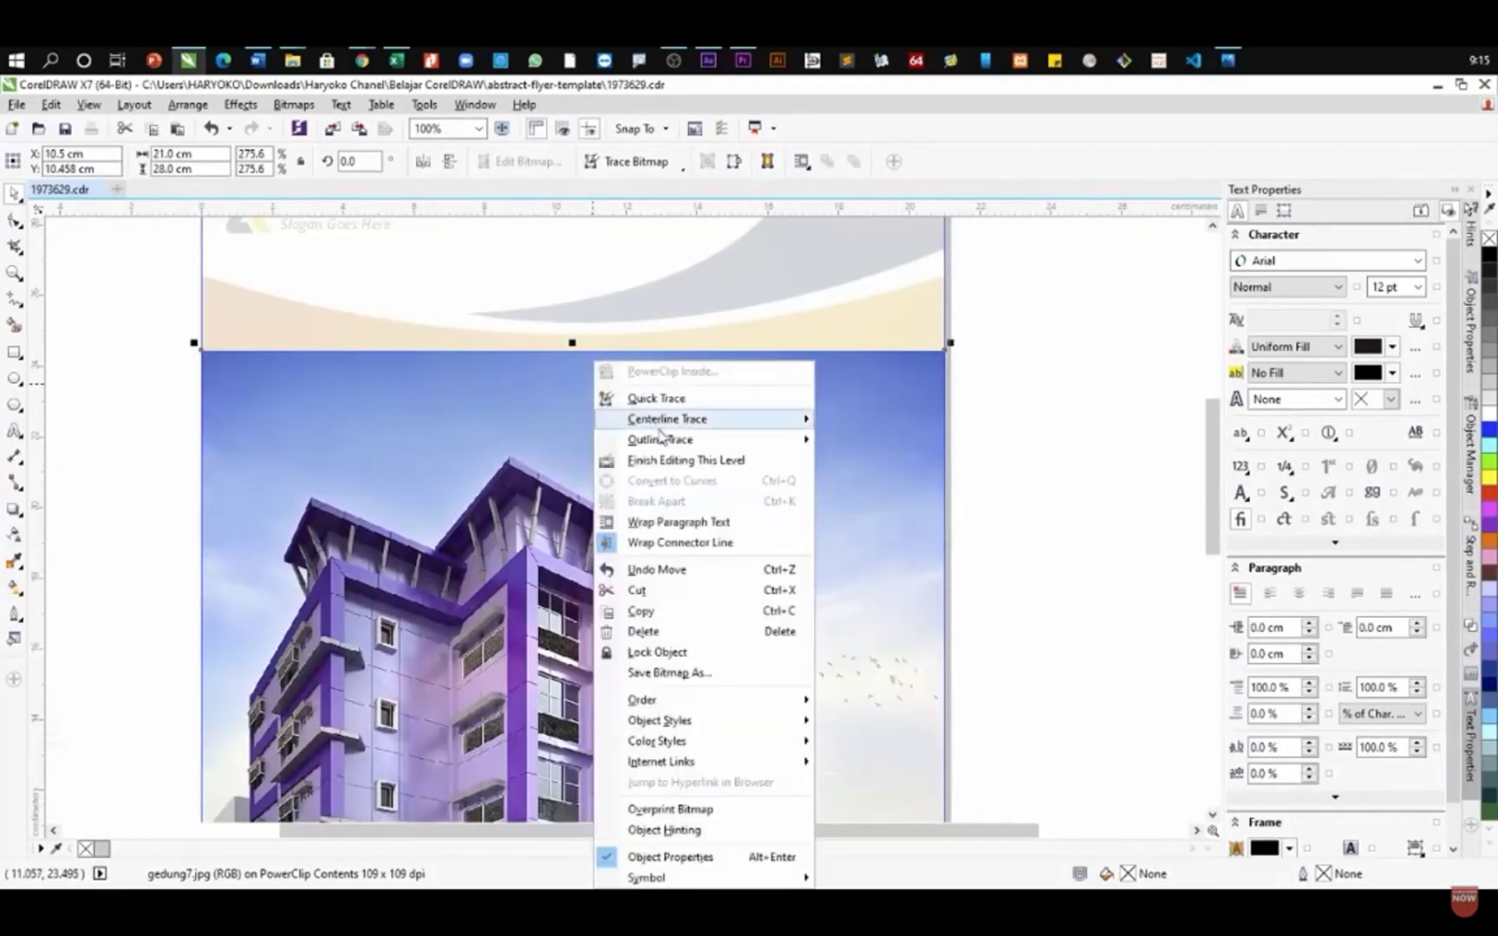
{"action": "left_click", "coordinate": [669, 455]}
{"action": "scroll", "coordinate": [589, 320], "scroll_direction": "down", "scroll_amount": 2}
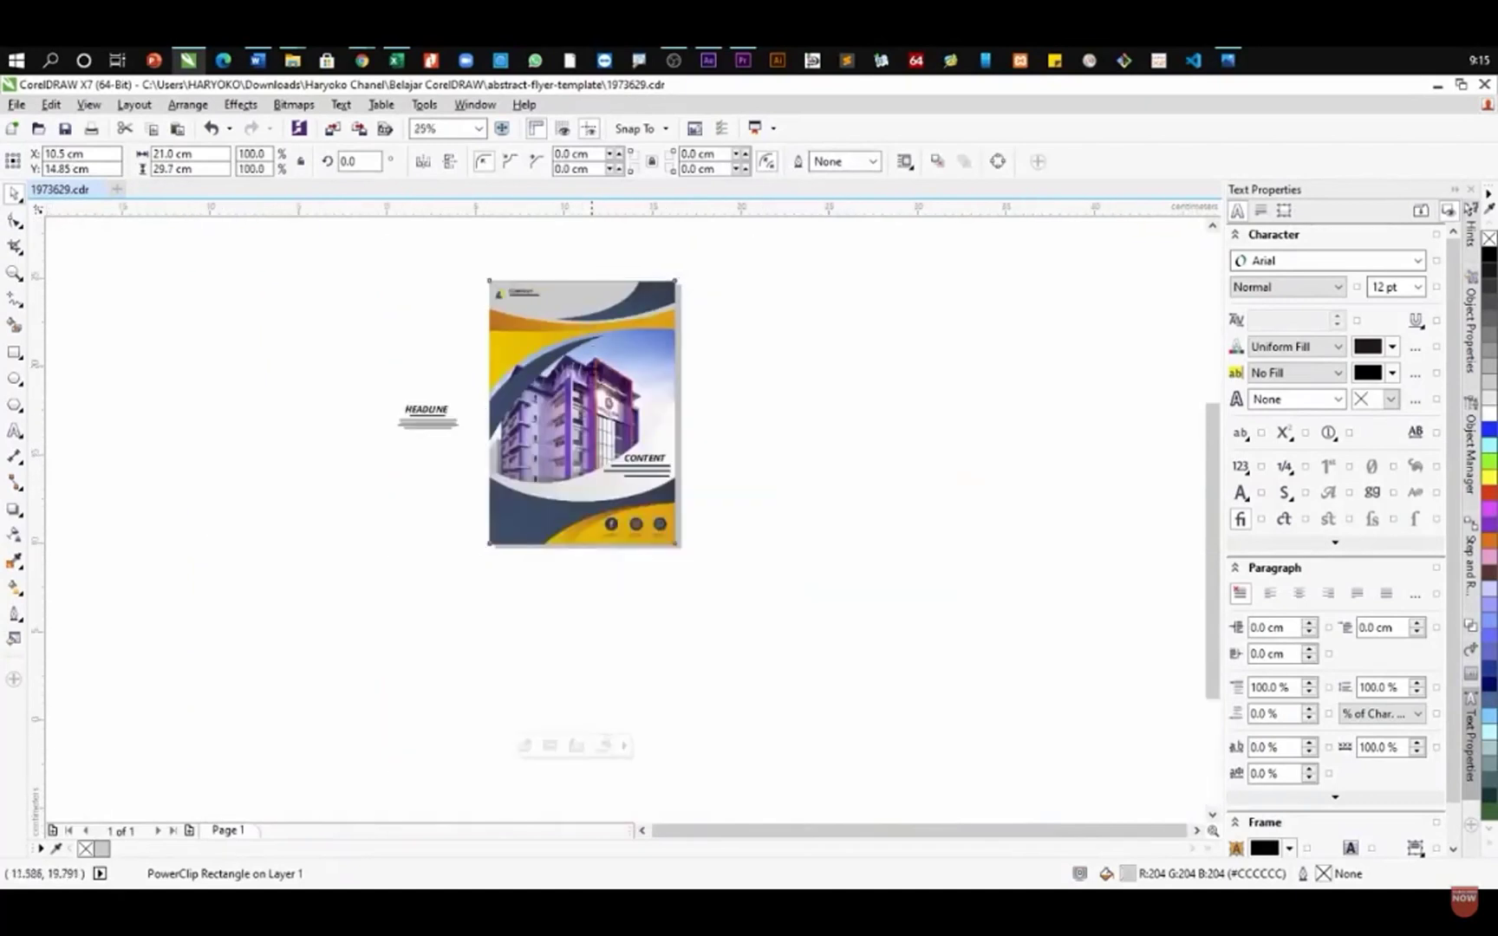
{"action": "scroll", "coordinate": [589, 369], "scroll_direction": "up", "scroll_amount": 1}
{"action": "scroll", "coordinate": [592, 366], "scroll_direction": "up", "scroll_amount": 1}
{"action": "scroll", "coordinate": [607, 360], "scroll_direction": "down", "scroll_amount": 1}
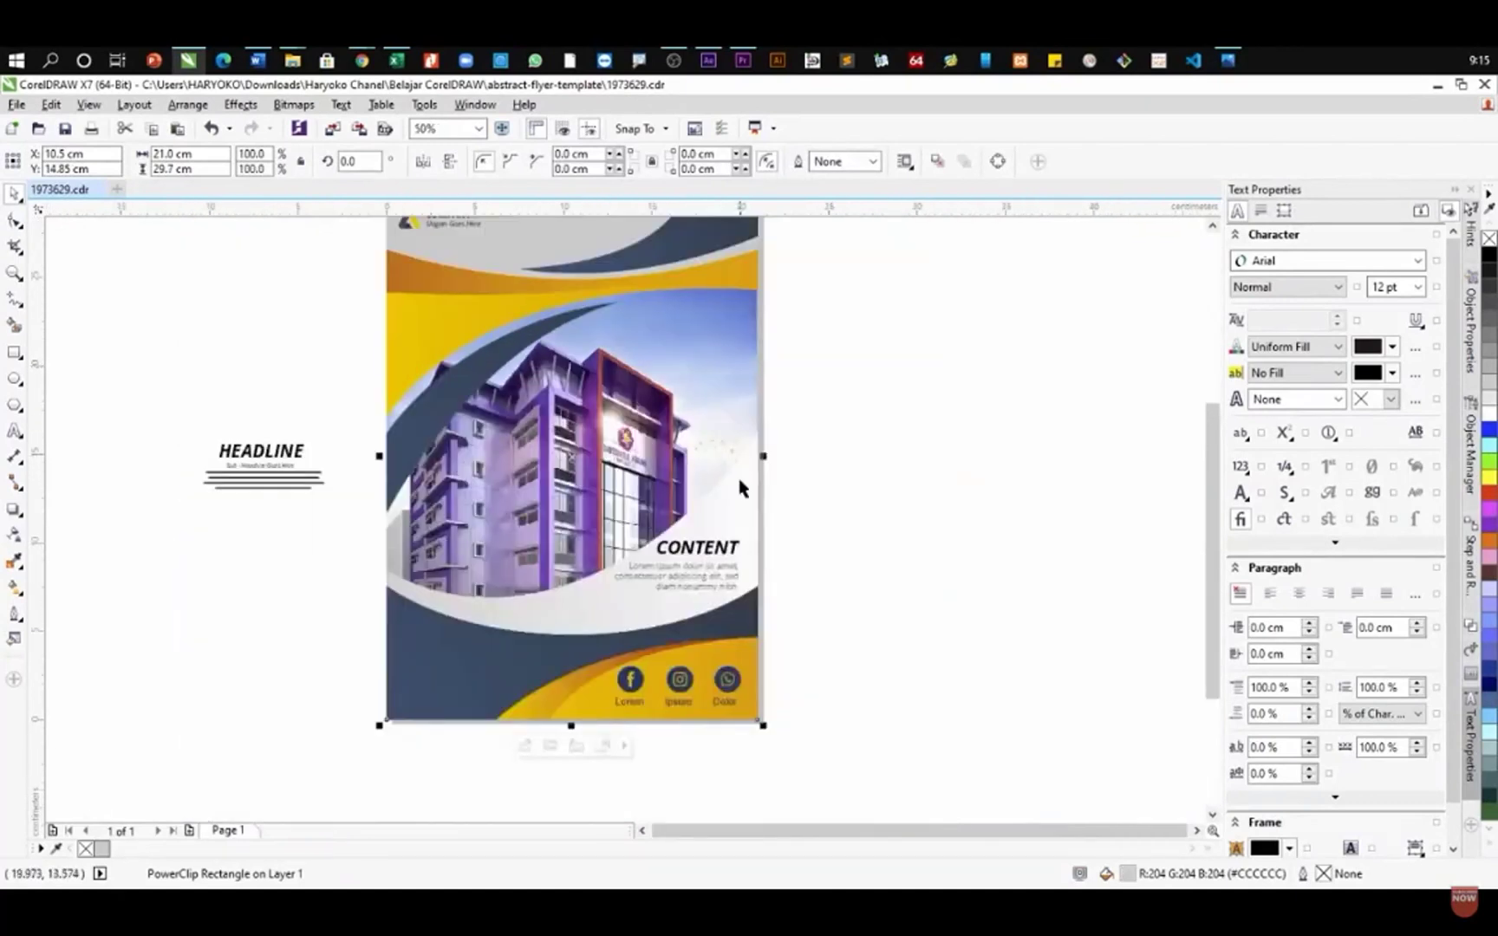
- Try the cover without the white shape behind the CONTENT text by deleting it, and restore it
{"action": "left_click", "coordinate": [884, 502]}
{"action": "left_click", "coordinate": [729, 508]}
{"action": "key", "text": "Delete"}
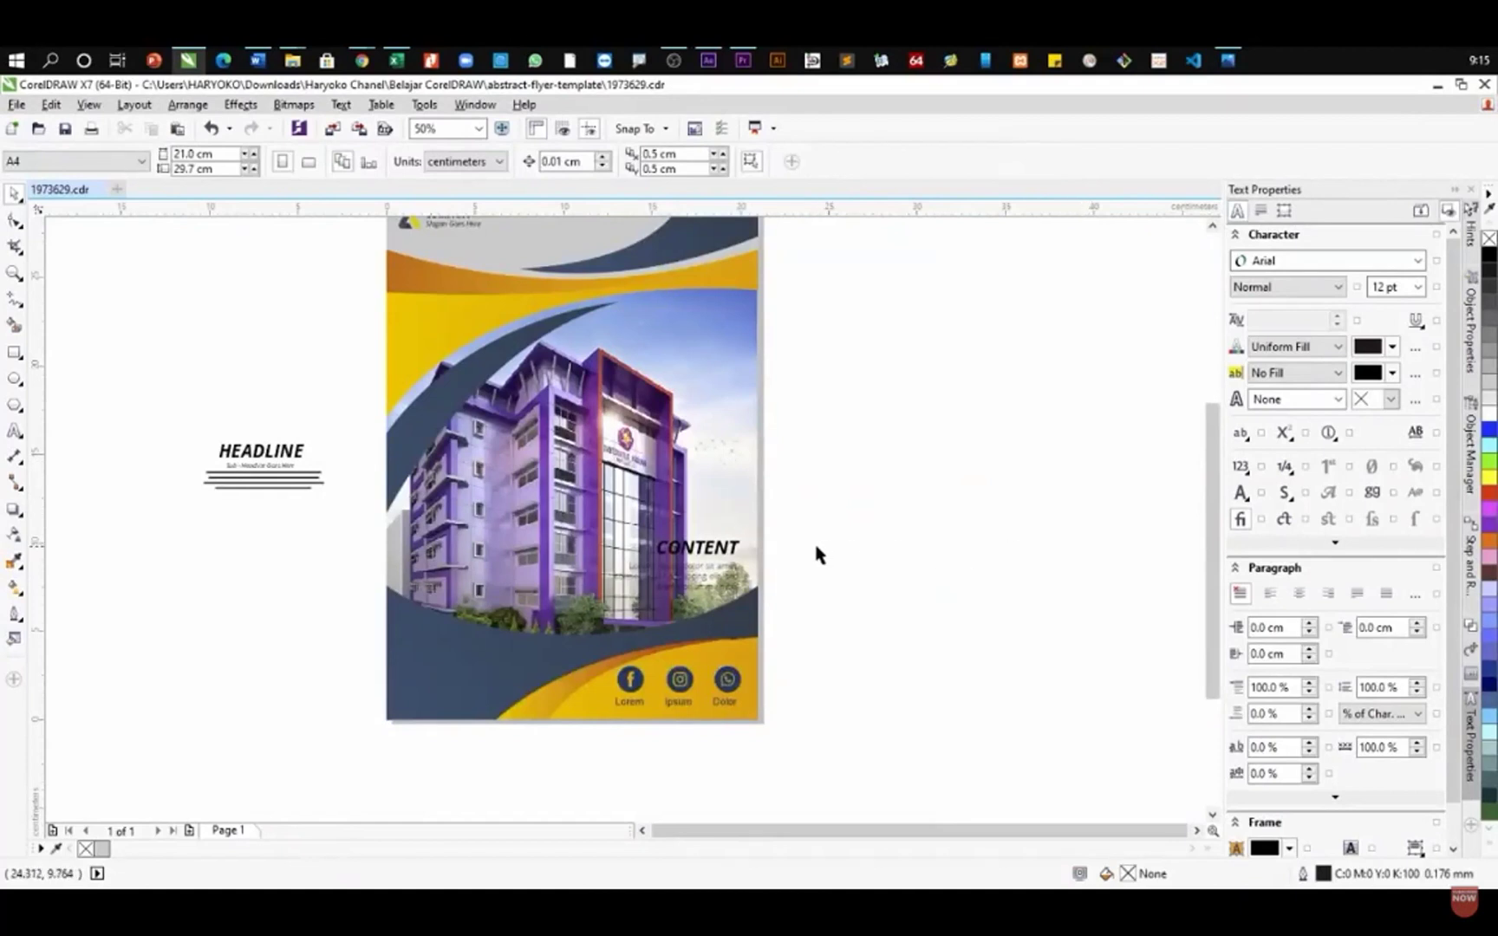
{"action": "key", "text": "ctrl+z"}
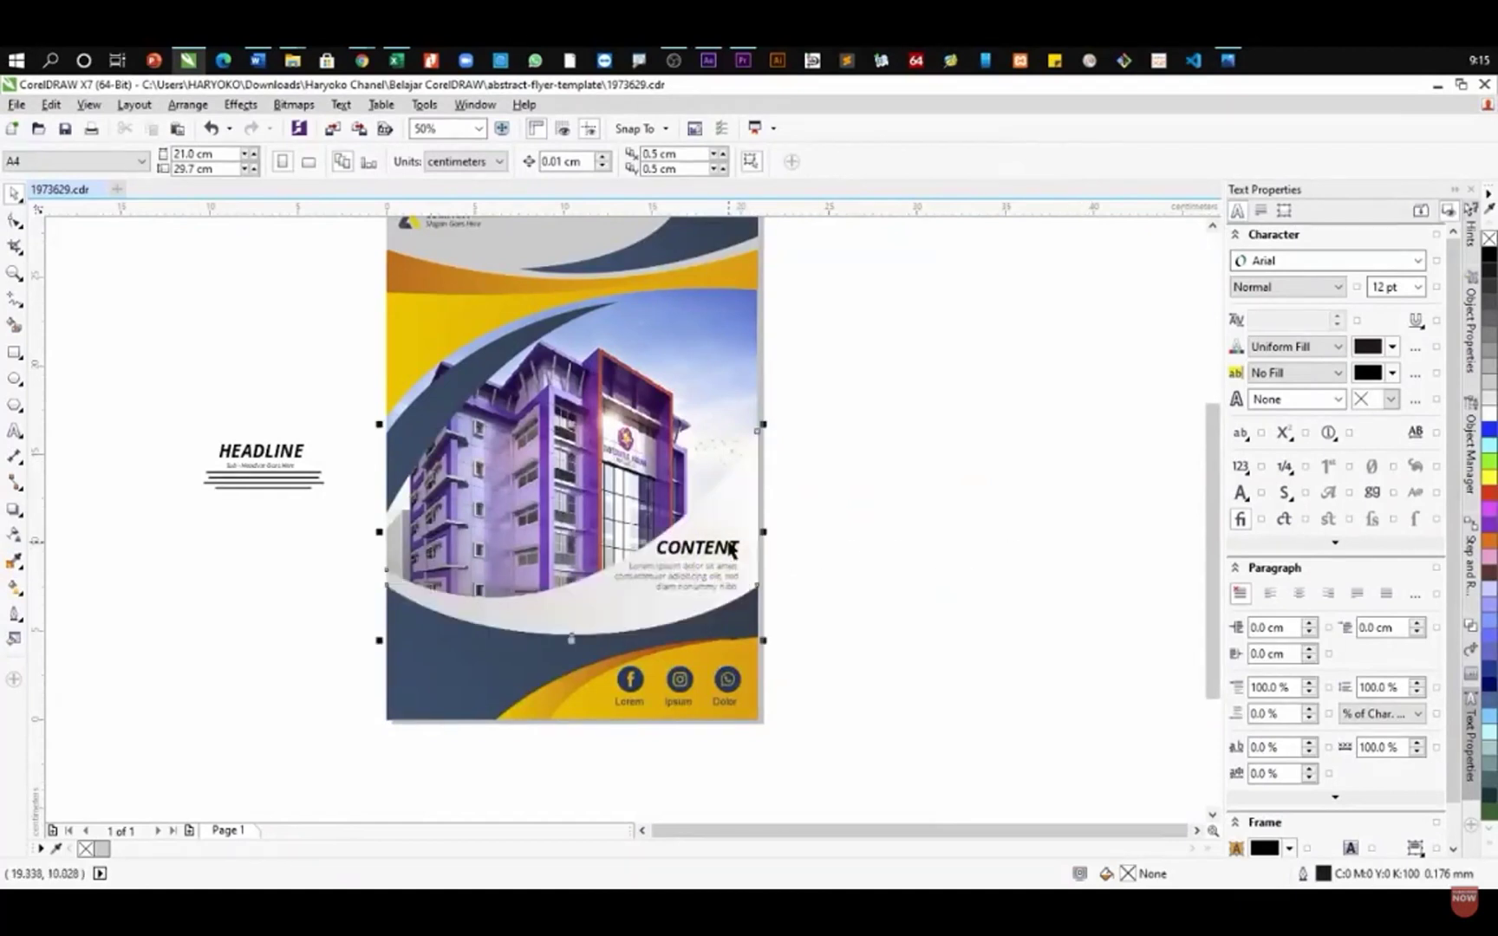
- Apply a uniform transparency of 50 to the white curved shape behind the CONTENT text, and deselect it
{"action": "scroll", "coordinate": [712, 571], "scroll_direction": "up", "scroll_amount": 1}
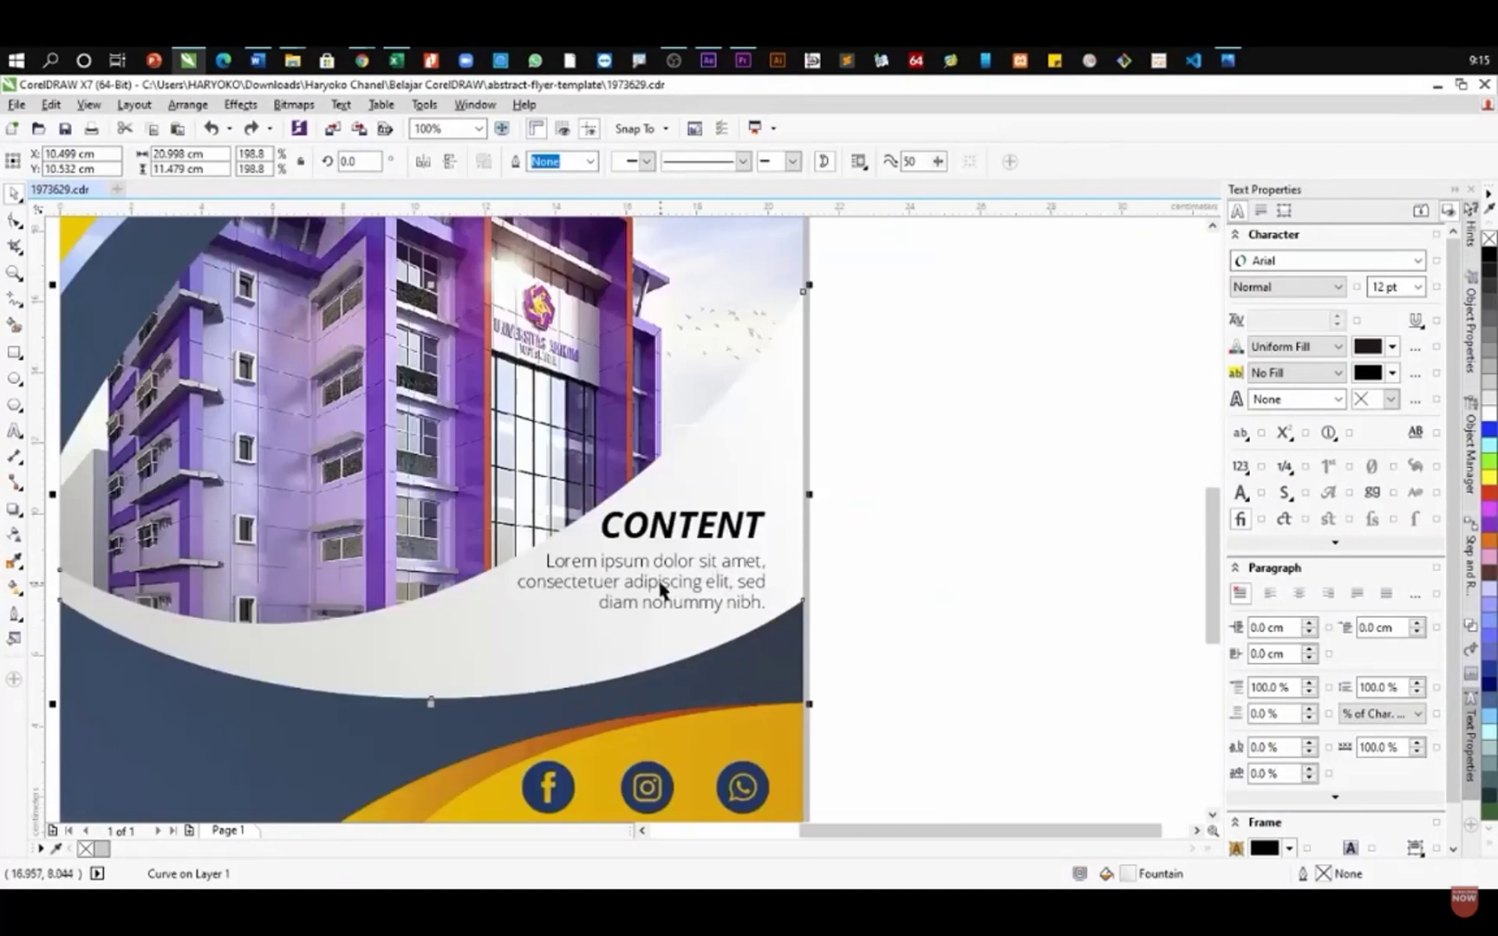
{"action": "left_click", "coordinate": [16, 539]}
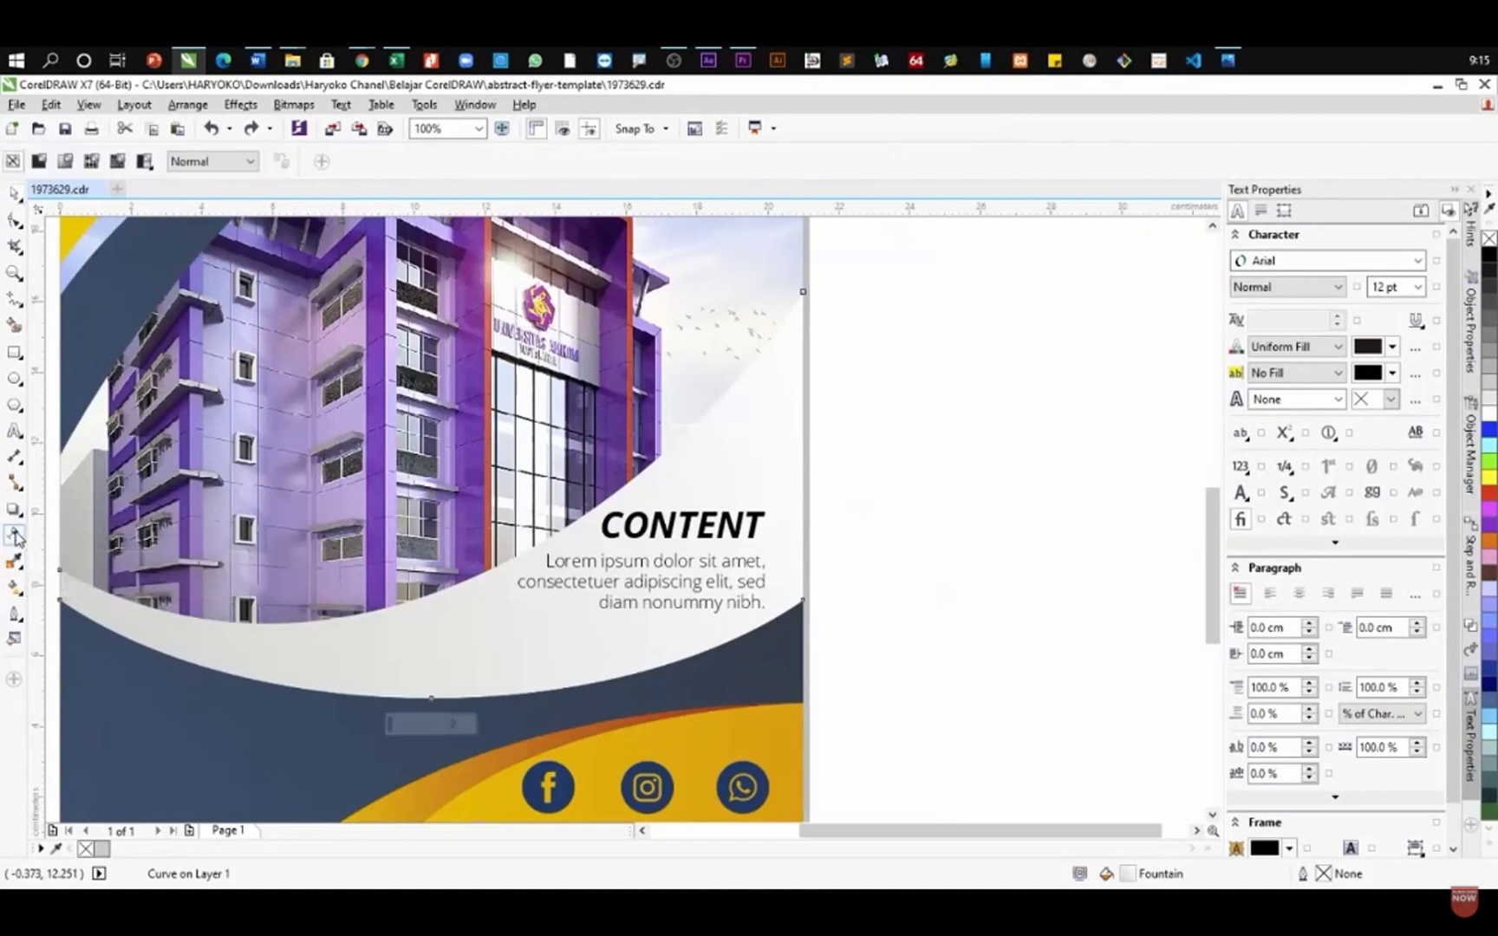
{"action": "left_click", "coordinate": [40, 162]}
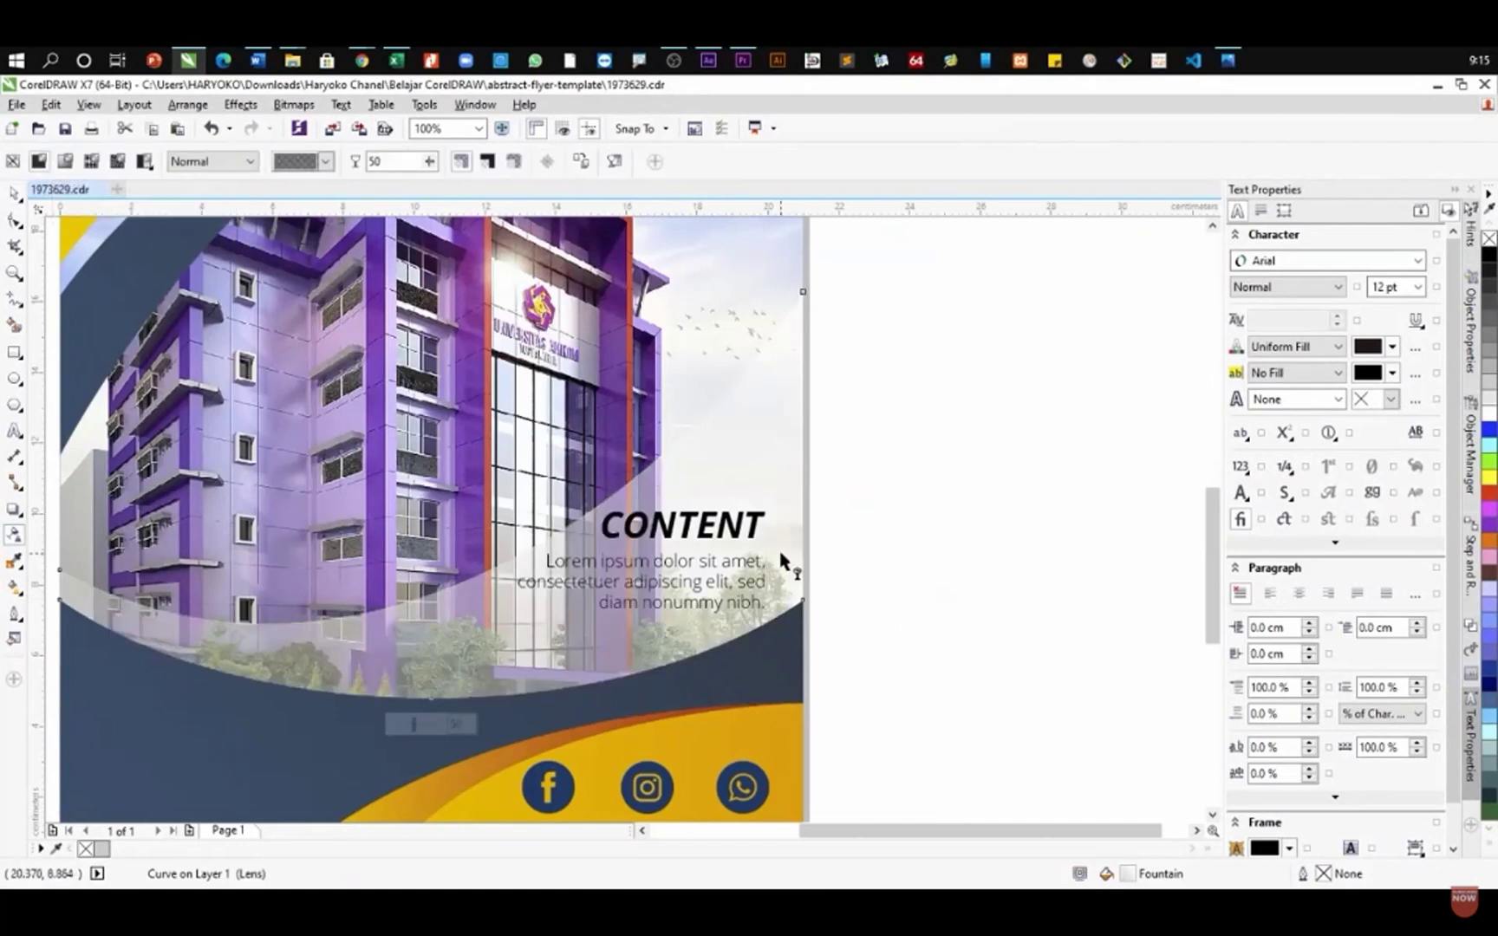
{"action": "left_click", "coordinate": [14, 192]}
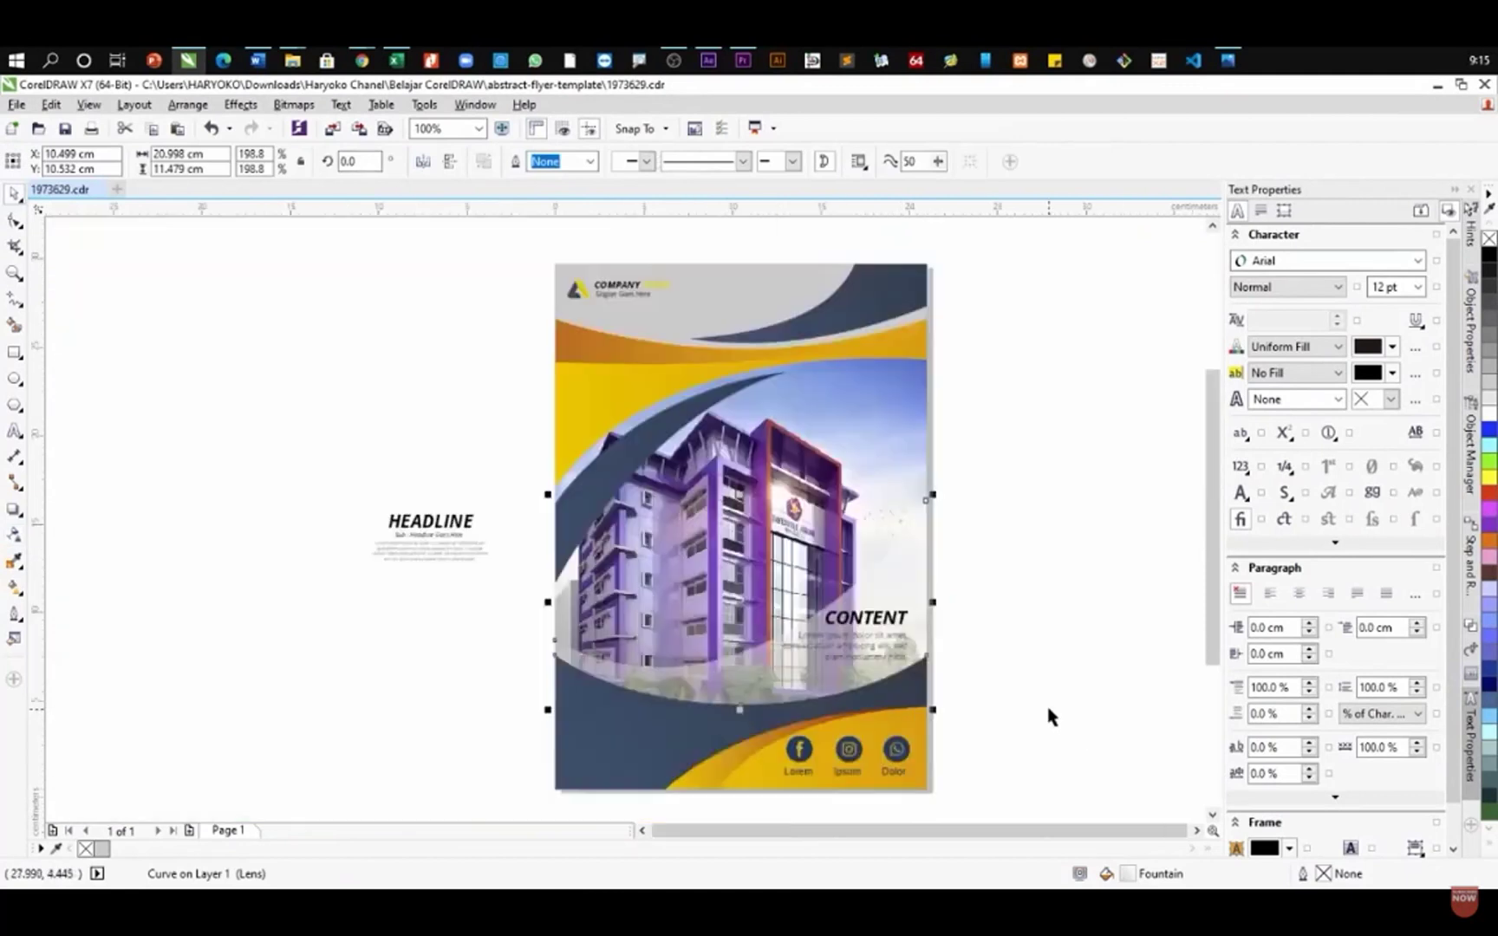
{"action": "scroll", "coordinate": [1047, 710], "scroll_direction": "down", "scroll_amount": 1}
{"action": "left_click", "coordinate": [1039, 563]}
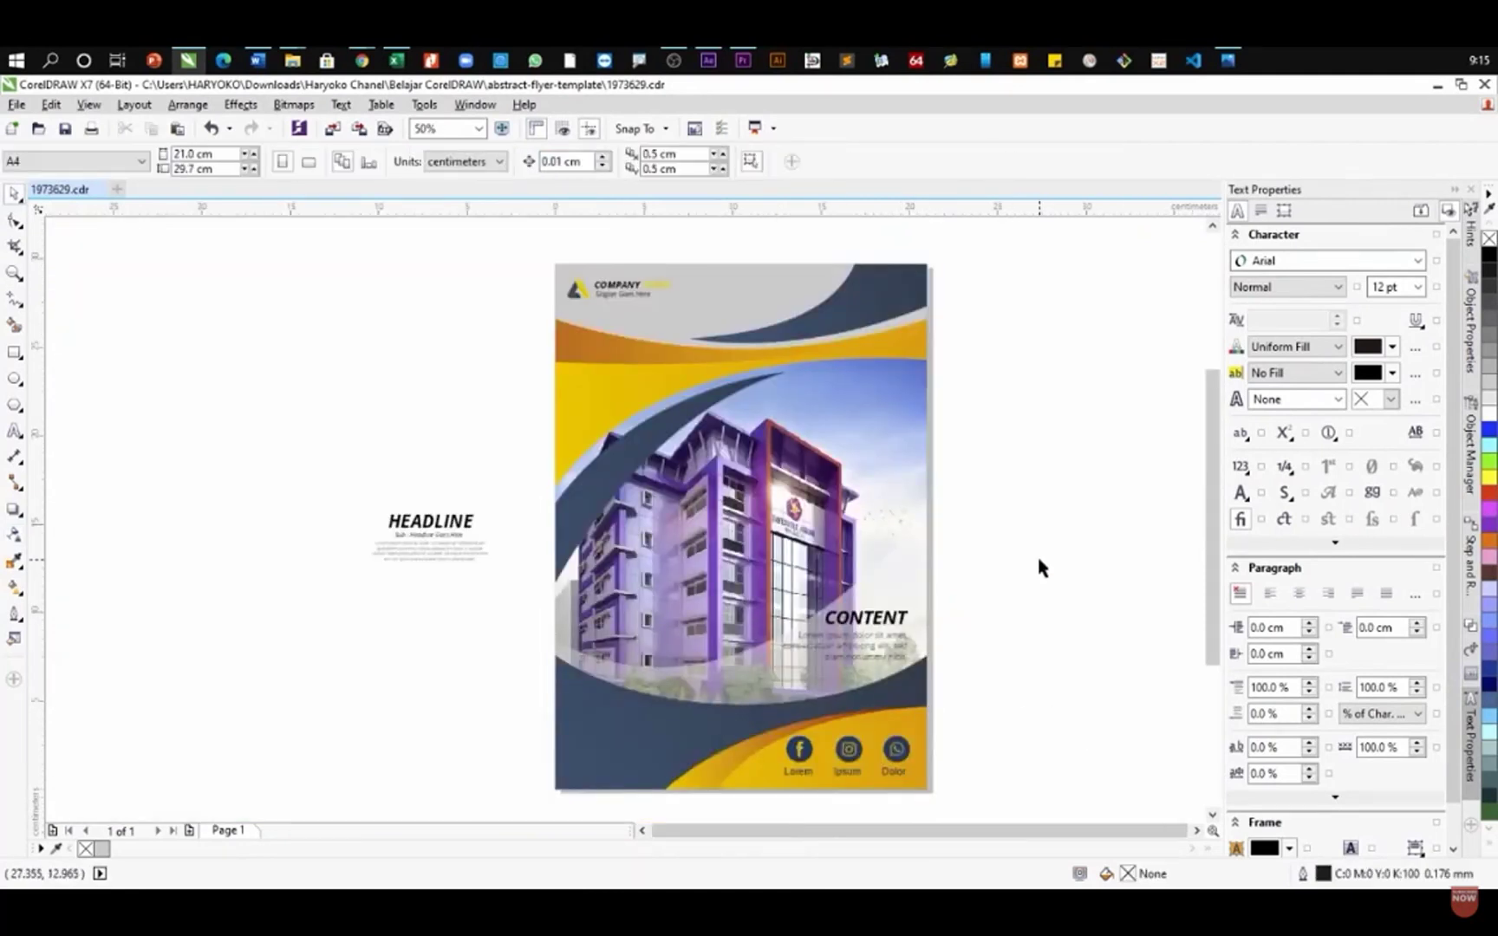
- Change the fill of the page's grey background rectangle to white
{"action": "left_click", "coordinate": [763, 286]}
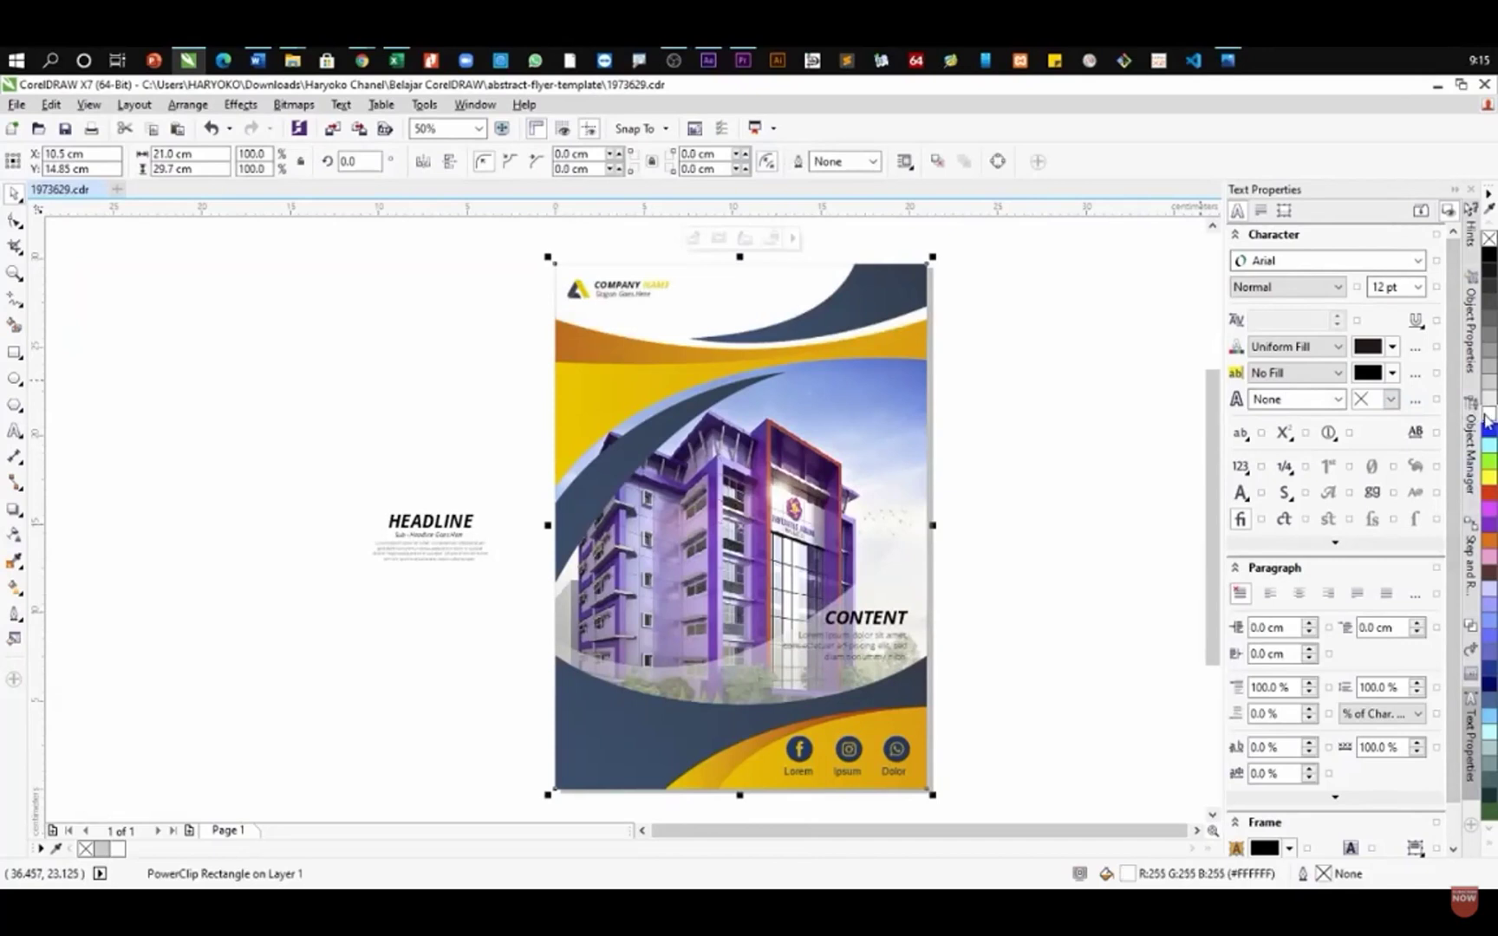
{"action": "left_click", "coordinate": [1114, 379]}
{"action": "scroll", "coordinate": [828, 419], "scroll_direction": "up", "scroll_amount": 1}
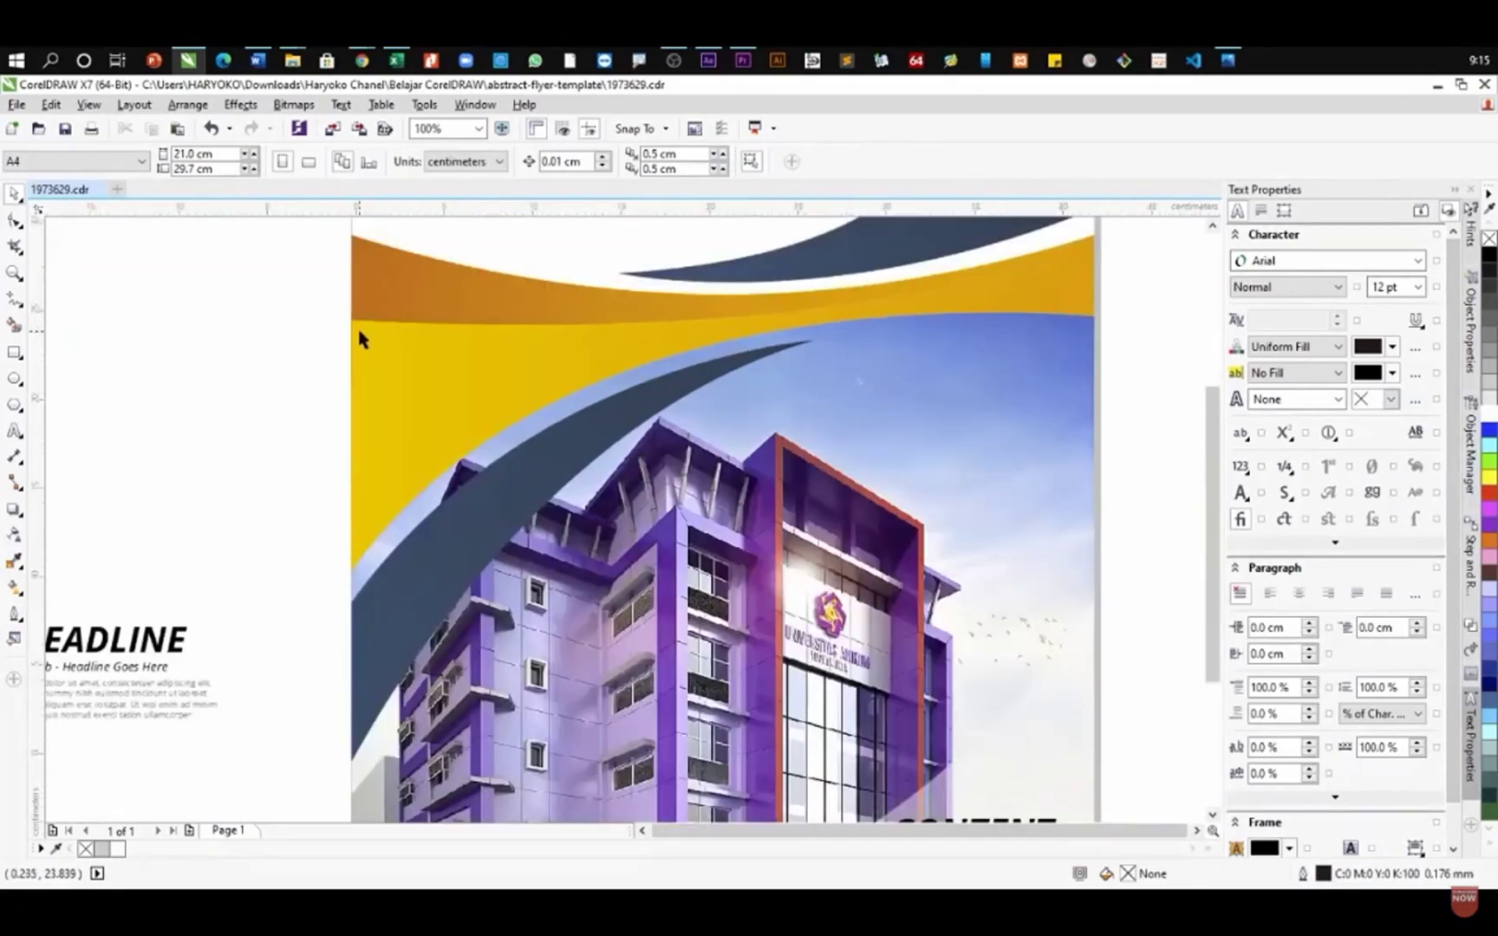
- Delete the HEADLINE text group lying outside the page
{"action": "scroll", "coordinate": [361, 335], "scroll_direction": "down", "scroll_amount": 1}
{"action": "left_click_drag", "start_coordinate": [157, 455], "coordinate": [335, 573]}
{"action": "key", "text": "Delete"}
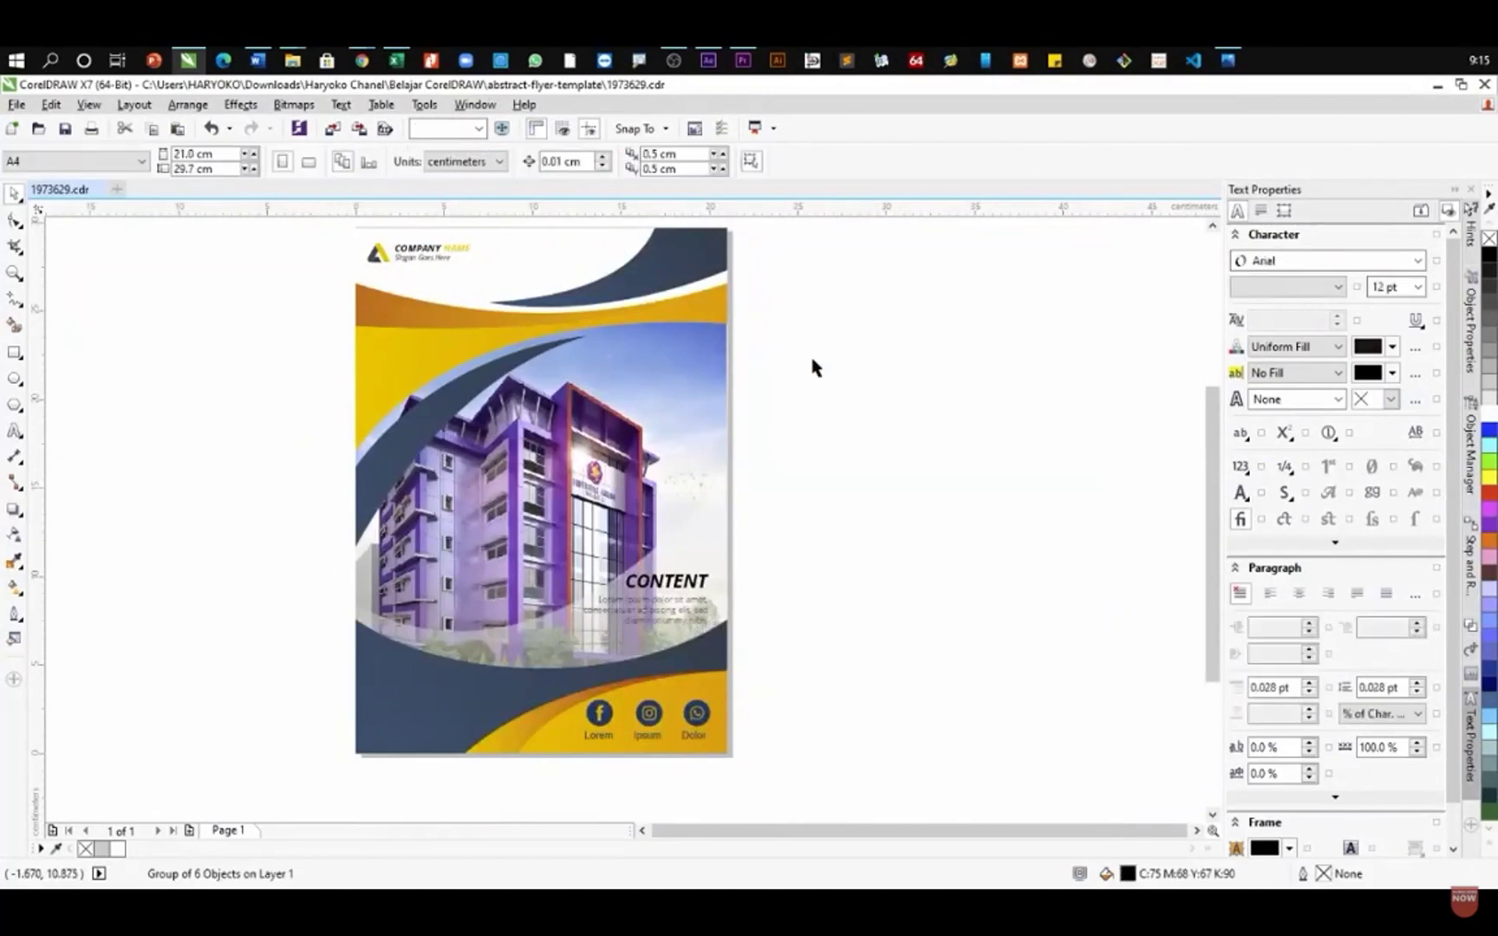
- Scale down the social media icons and their labels toward the page's bottom-right corner, and deselect them
{"action": "scroll", "coordinate": [656, 624], "scroll_direction": "up", "scroll_amount": 2}
{"action": "scroll", "coordinate": [662, 618], "scroll_direction": "up", "scroll_amount": 1}
{"action": "scroll", "coordinate": [669, 538], "scroll_direction": "down", "scroll_amount": 2}
{"action": "scroll", "coordinate": [602, 746], "scroll_direction": "up", "scroll_amount": 1}
{"action": "left_click_drag", "start_coordinate": [970, 546], "coordinate": [587, 661]}
{"action": "left_click_drag", "start_coordinate": [587, 555], "coordinate": [631, 578]}
{"action": "left_click", "coordinate": [997, 570]}
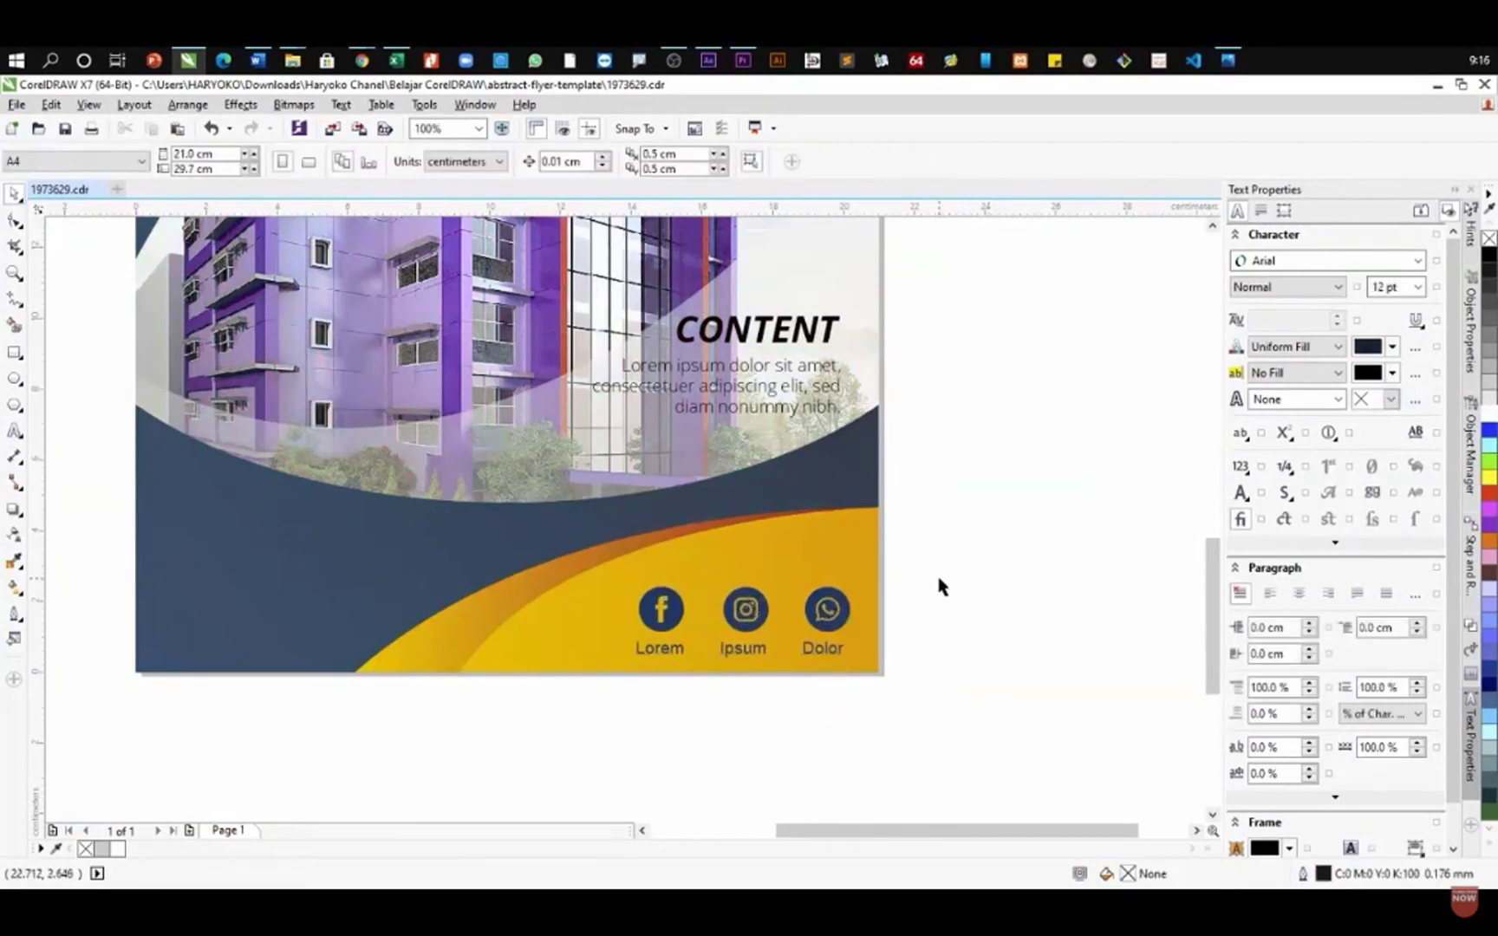
- Recolour the end node of the dark crescent's gradient beside the photo to purple #6A0D99, sampled from the building
{"action": "scroll", "coordinate": [941, 587], "scroll_direction": "down", "scroll_amount": 2}
{"action": "scroll", "coordinate": [941, 587], "scroll_direction": "up", "scroll_amount": 2}
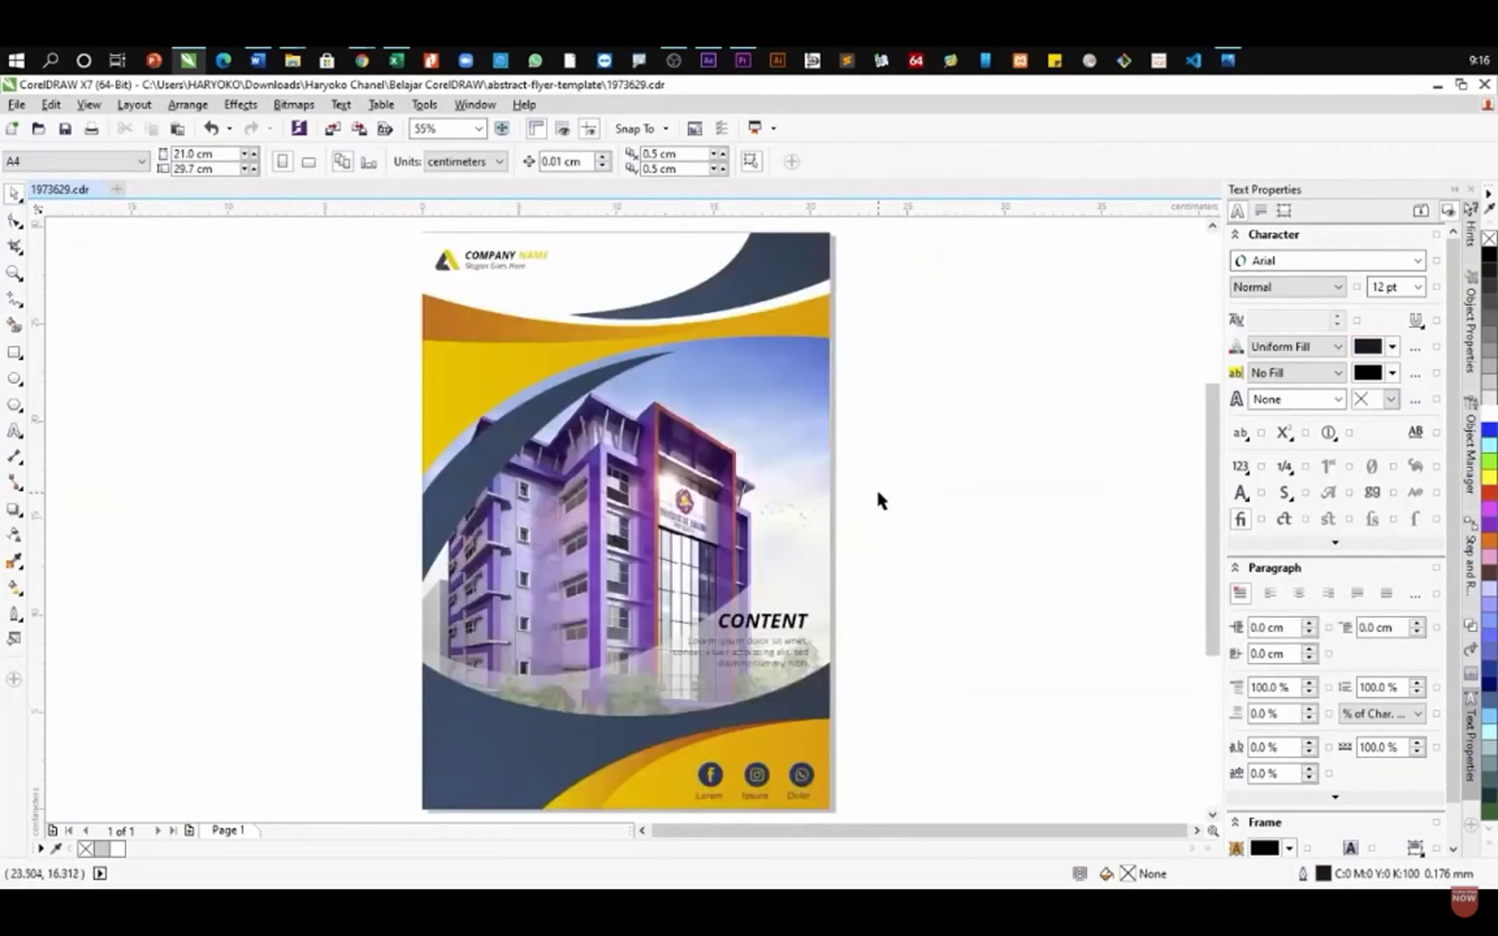
{"action": "scroll", "coordinate": [674, 568], "scroll_direction": "down", "scroll_amount": 2}
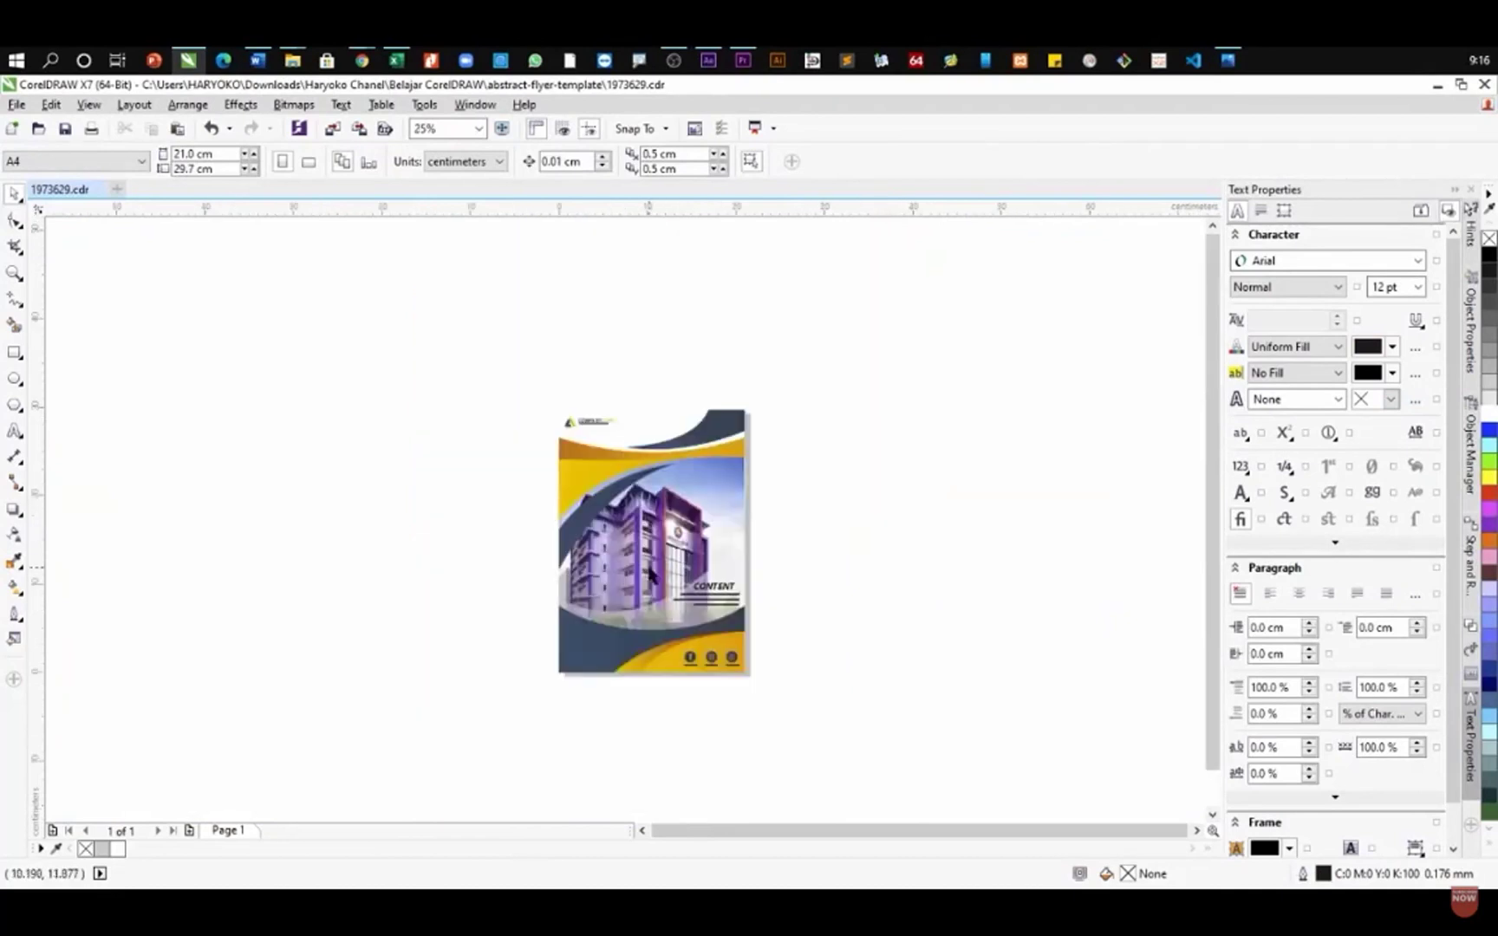
{"action": "scroll", "coordinate": [648, 567], "scroll_direction": "up", "scroll_amount": 2}
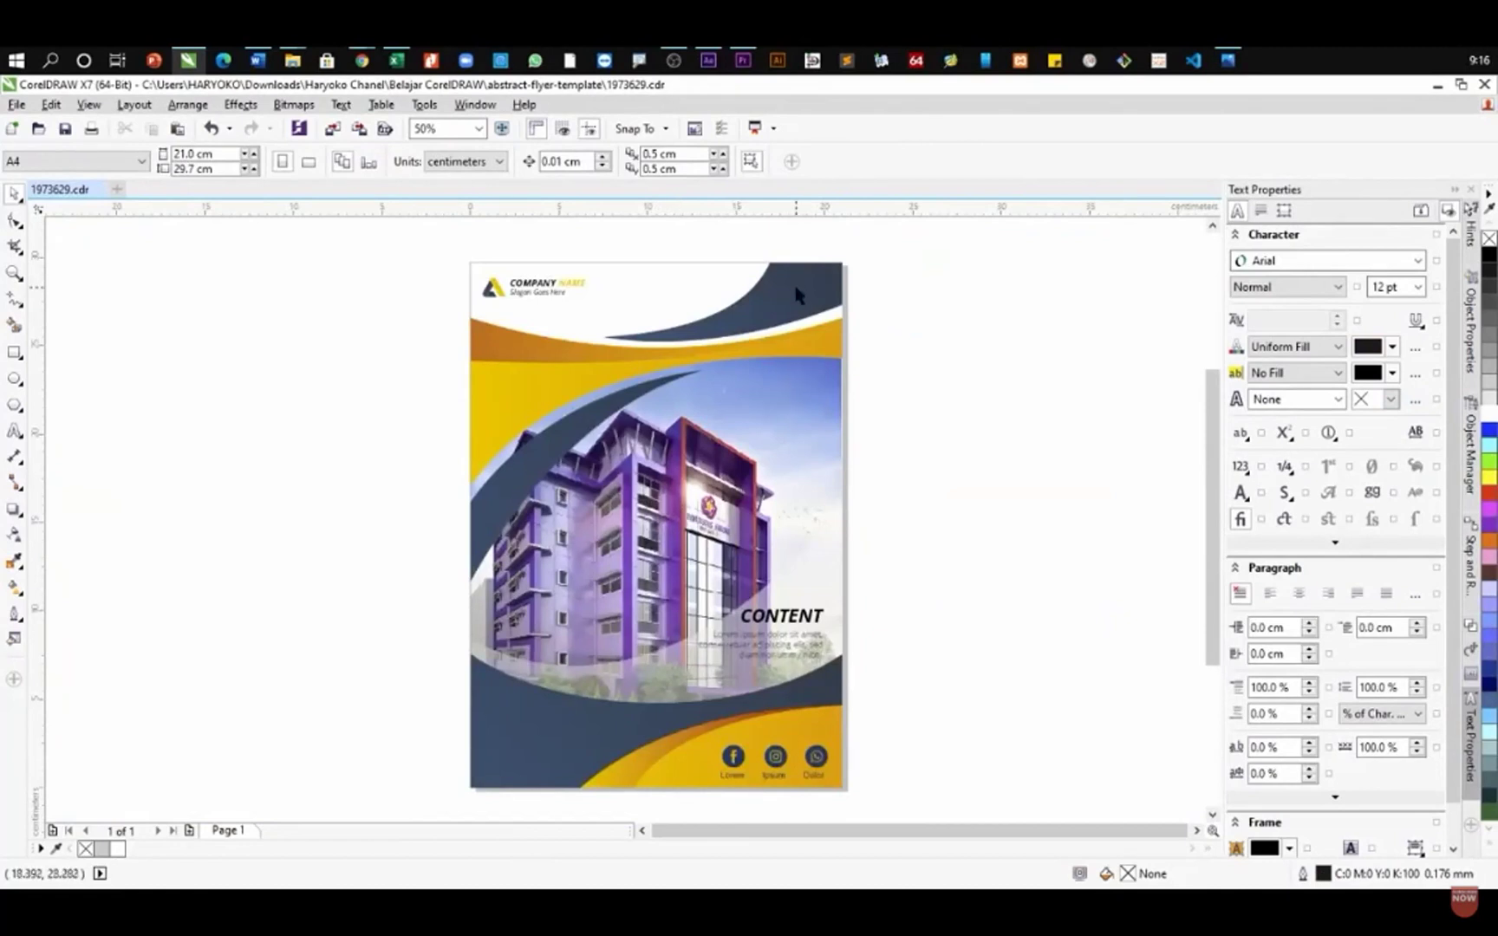
{"action": "left_click", "coordinate": [581, 425]}
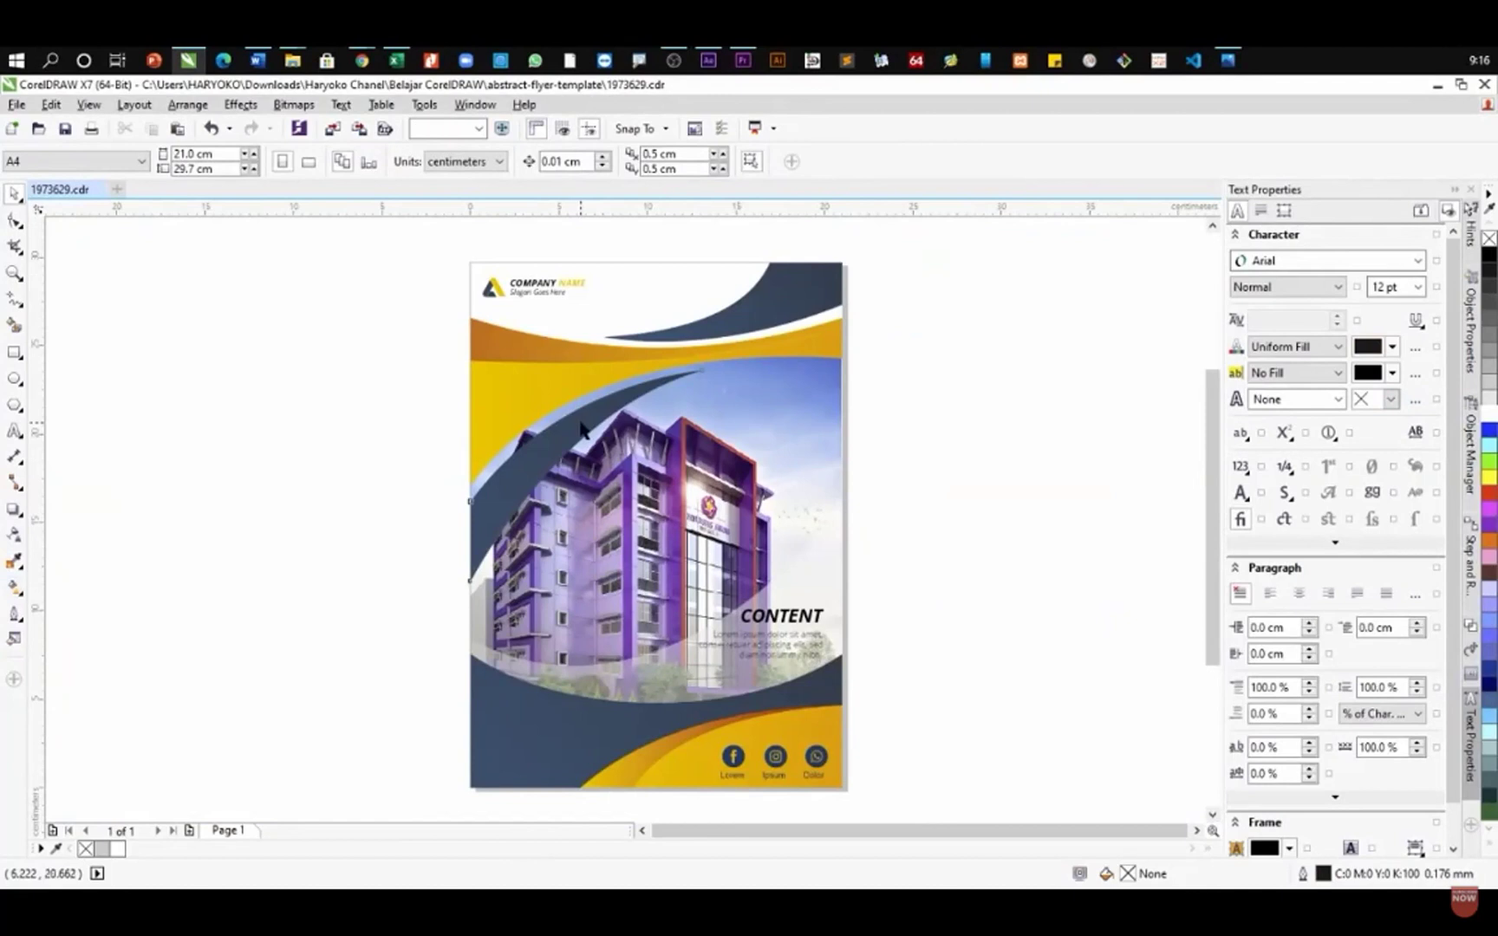
{"action": "left_click", "coordinate": [15, 588]}
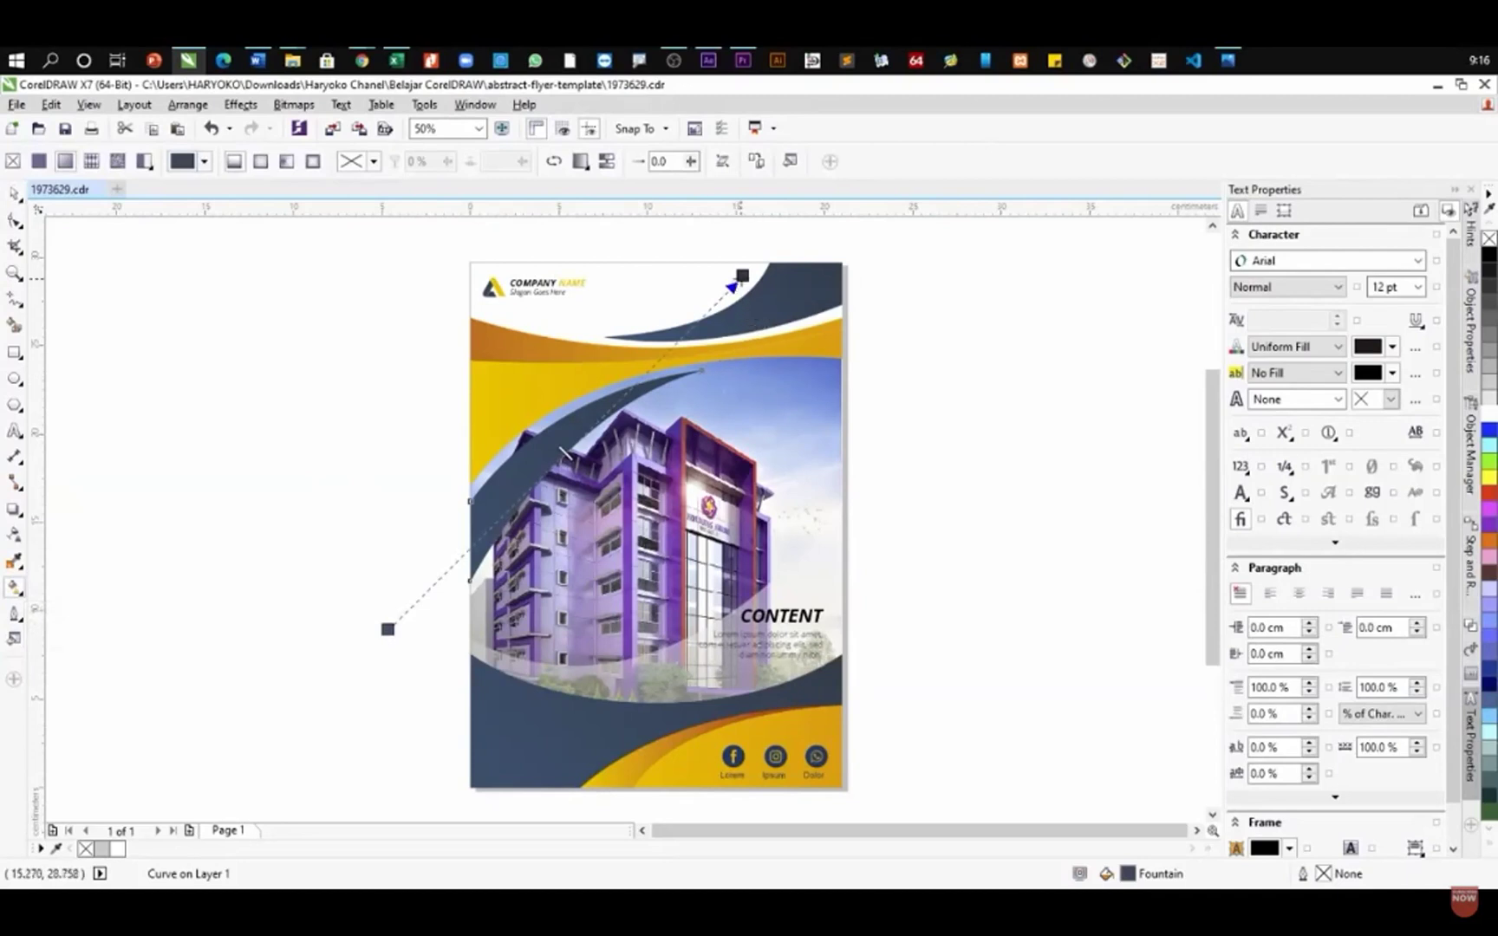
{"action": "left_click", "coordinate": [734, 285]}
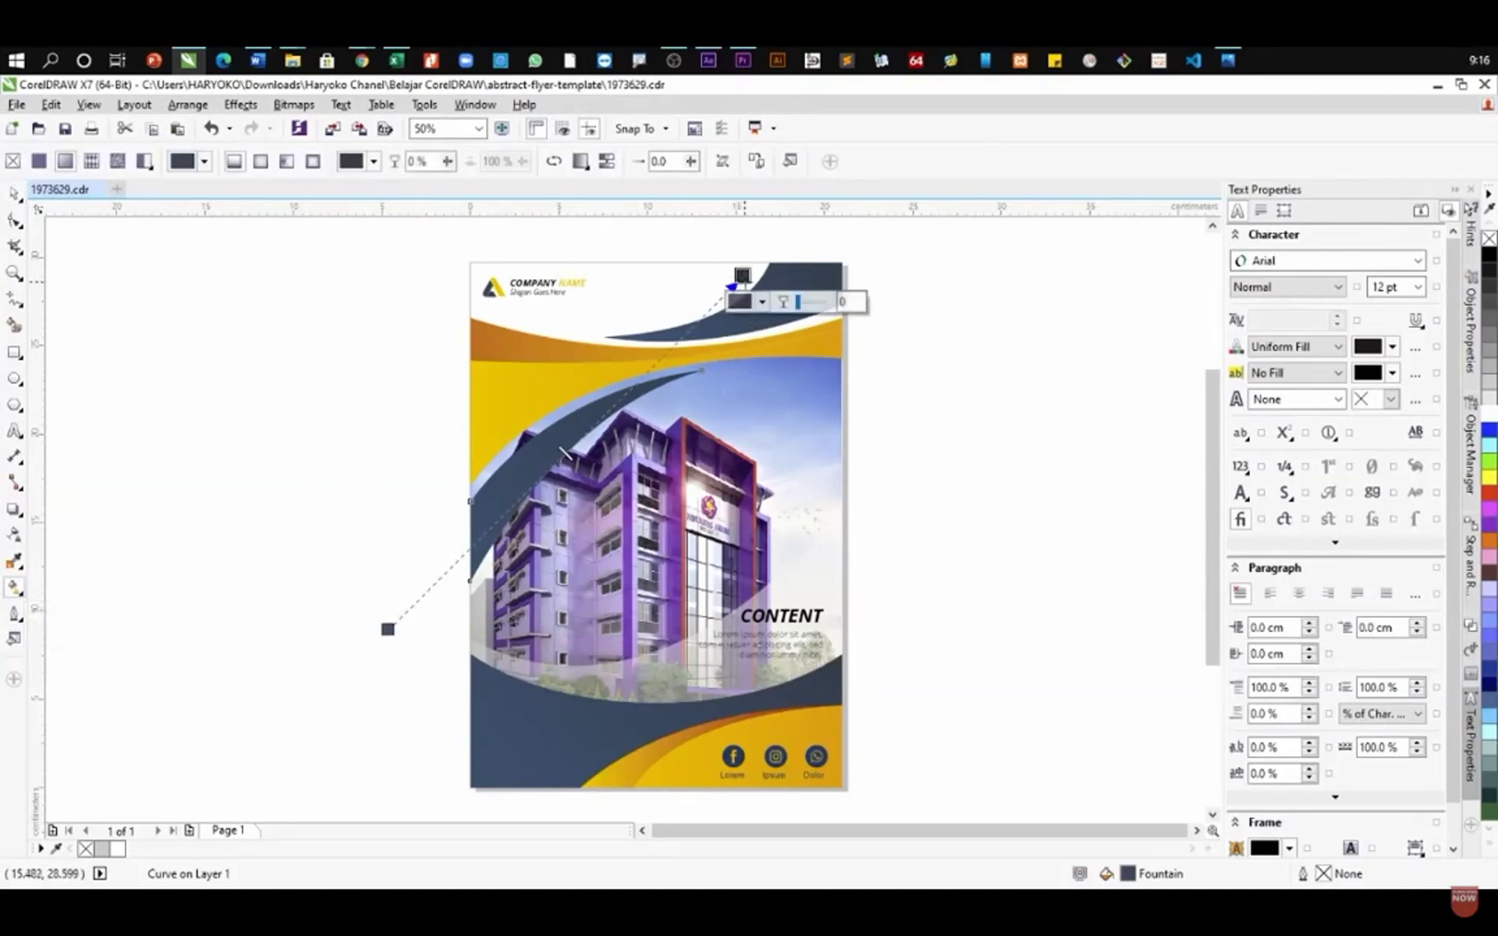
{"action": "left_click", "coordinate": [763, 303]}
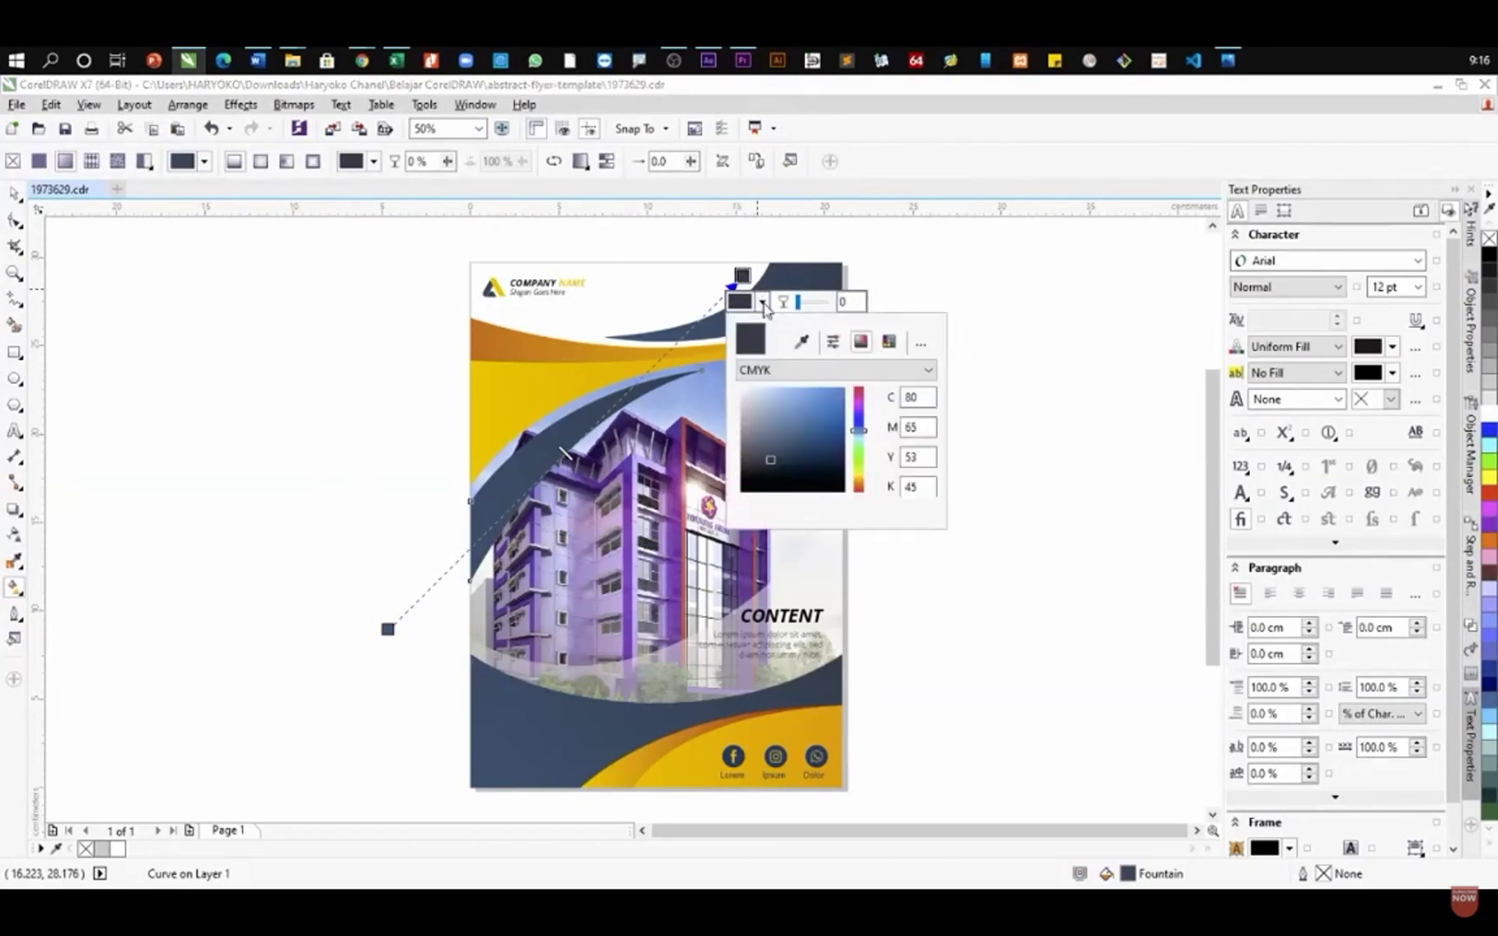
{"action": "left_click", "coordinate": [801, 345]}
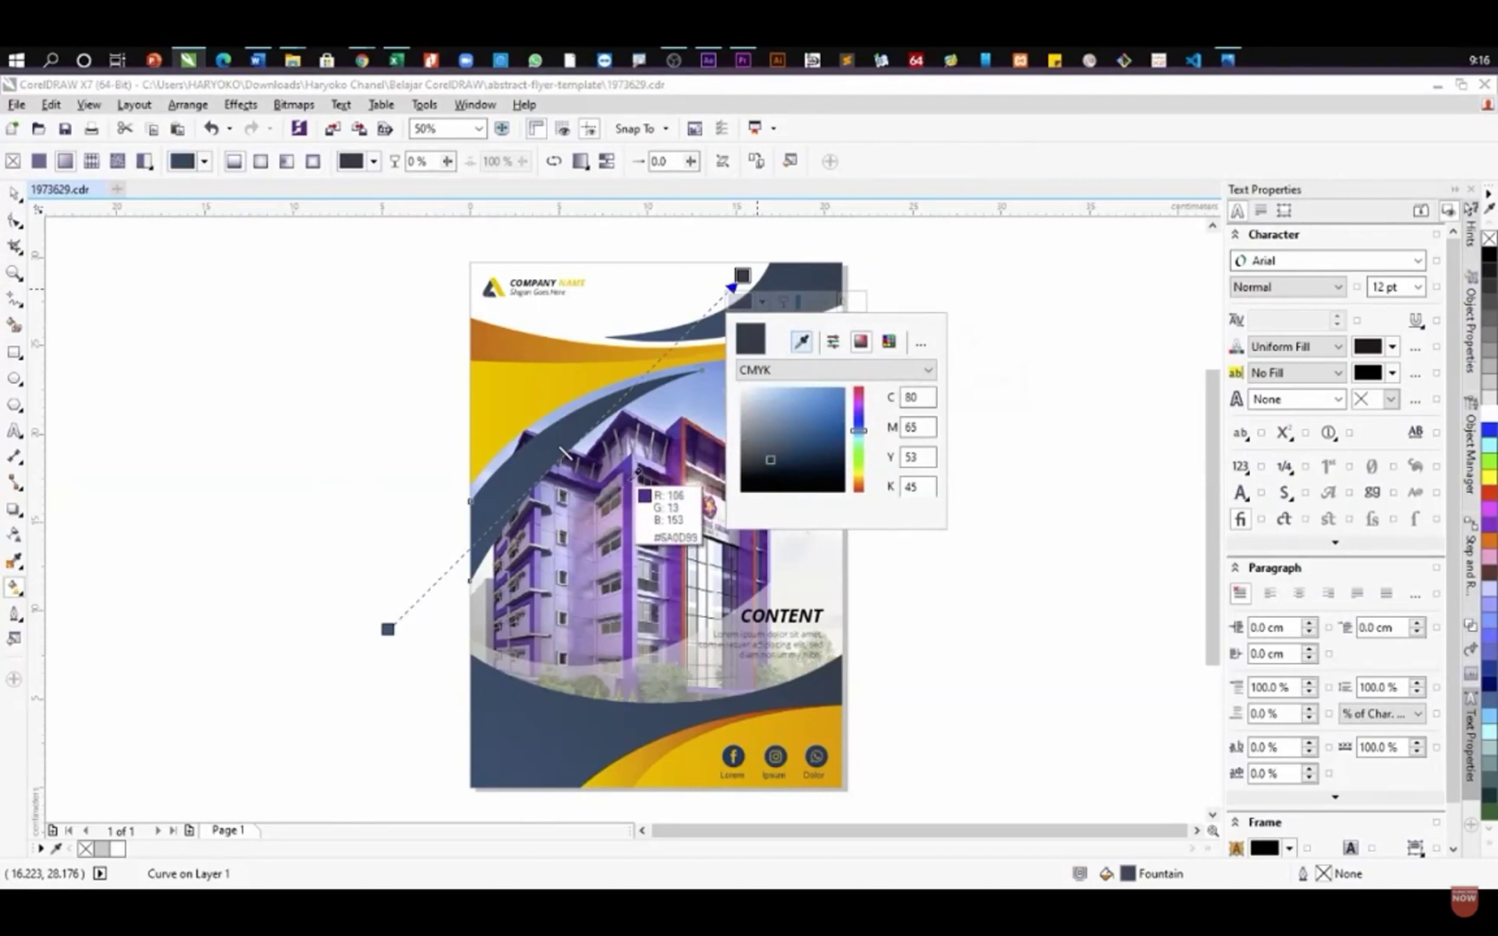
{"action": "left_click", "coordinate": [634, 478]}
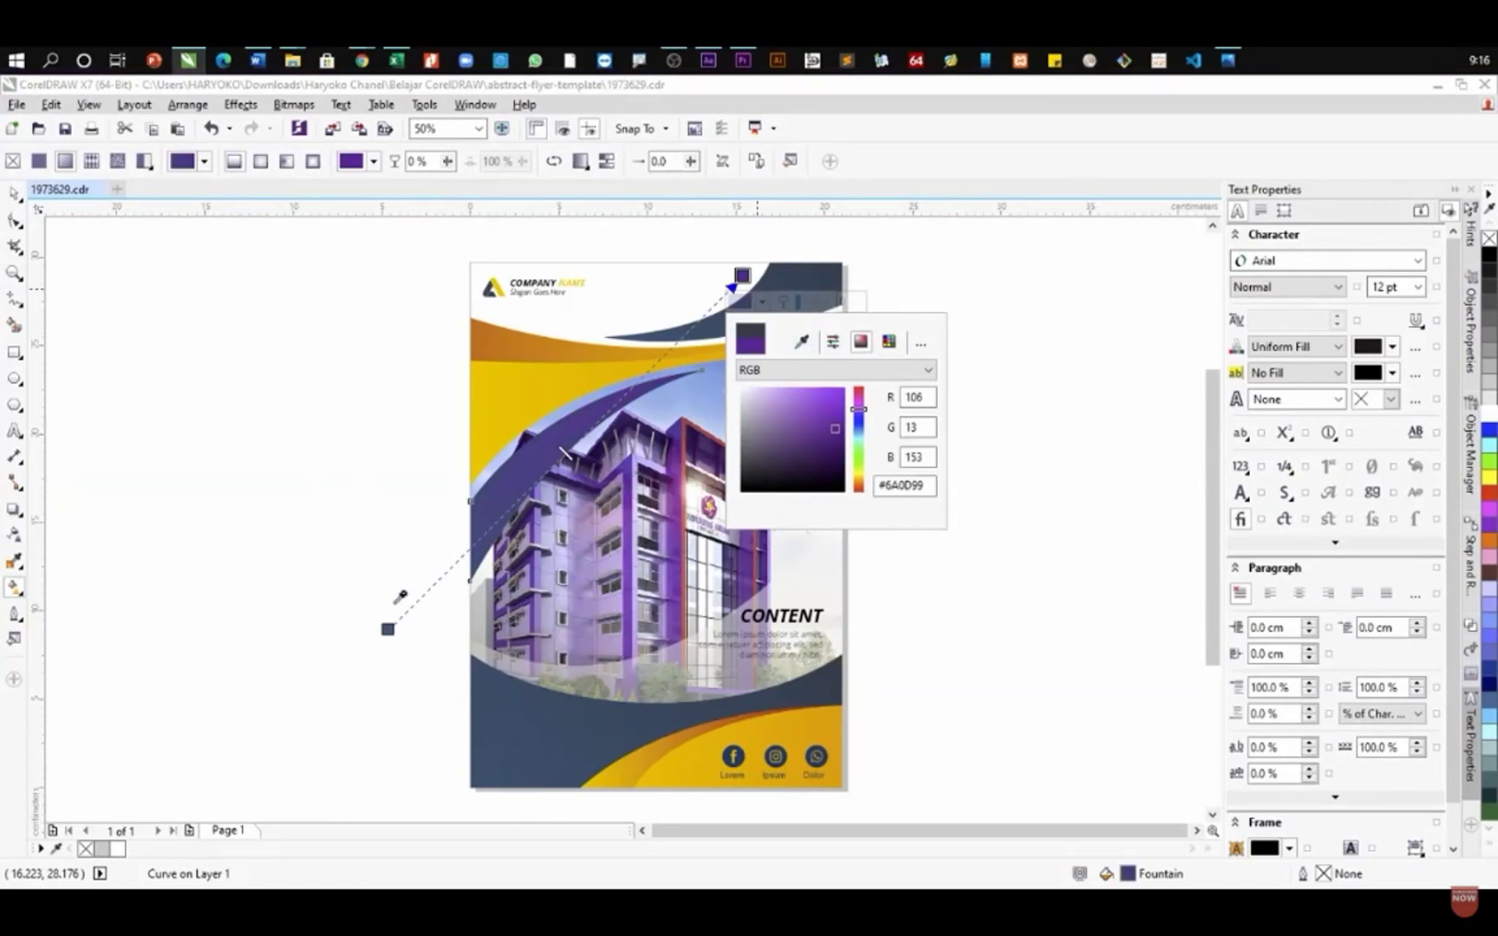
- Recolour the start node of the crescent's gradient to purple #6636AC, sampled from the building, and deselect the shape
{"action": "left_click", "coordinate": [387, 630]}
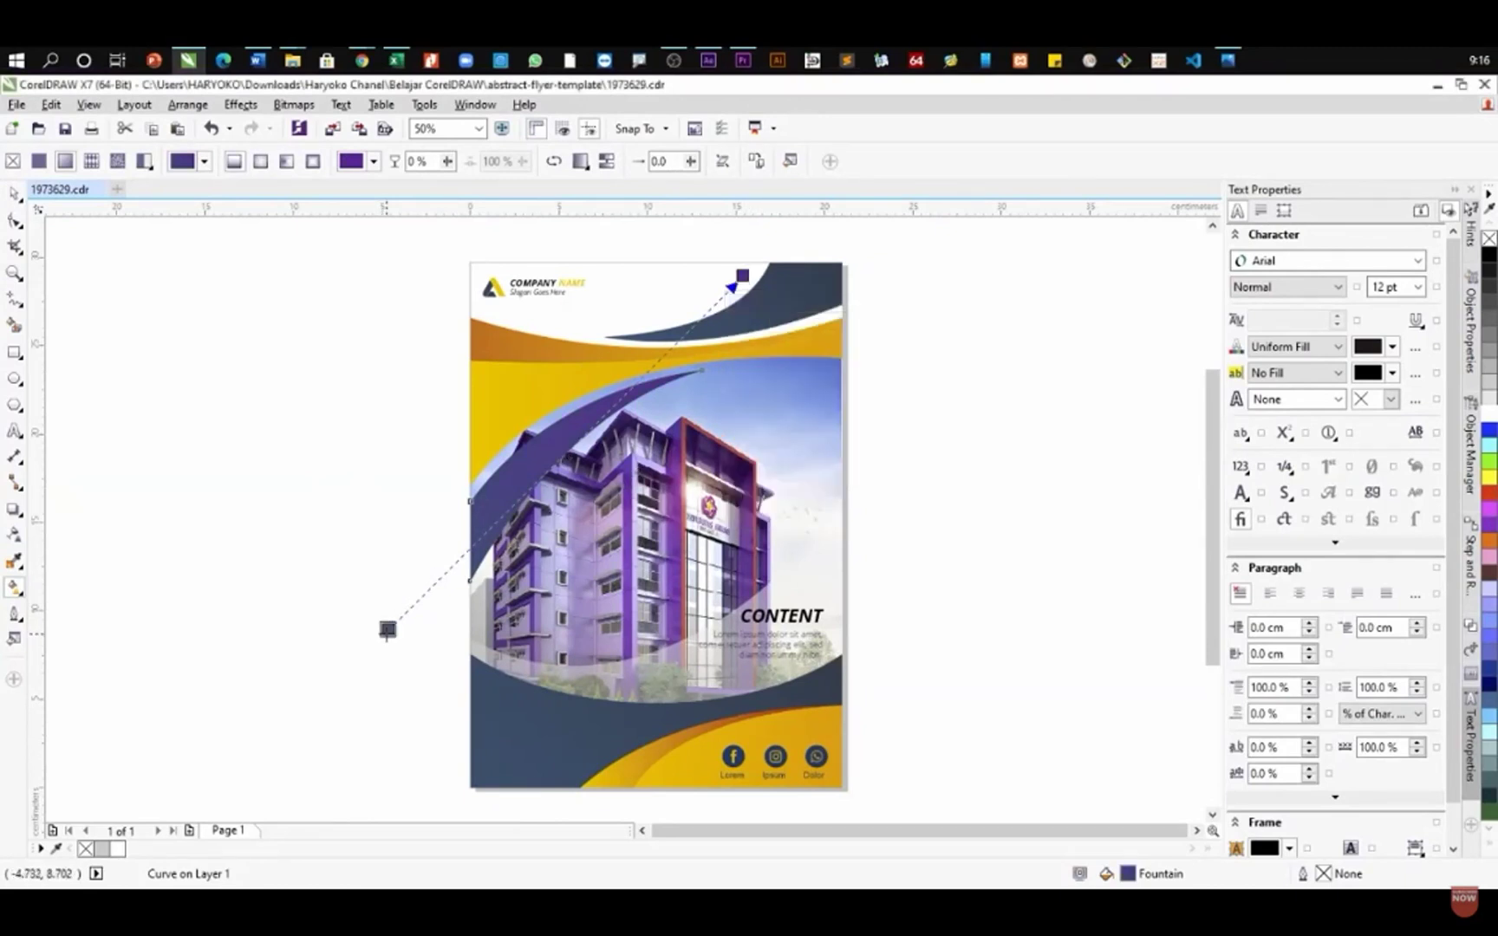
{"action": "left_click", "coordinate": [407, 655]}
{"action": "left_click", "coordinate": [446, 695]}
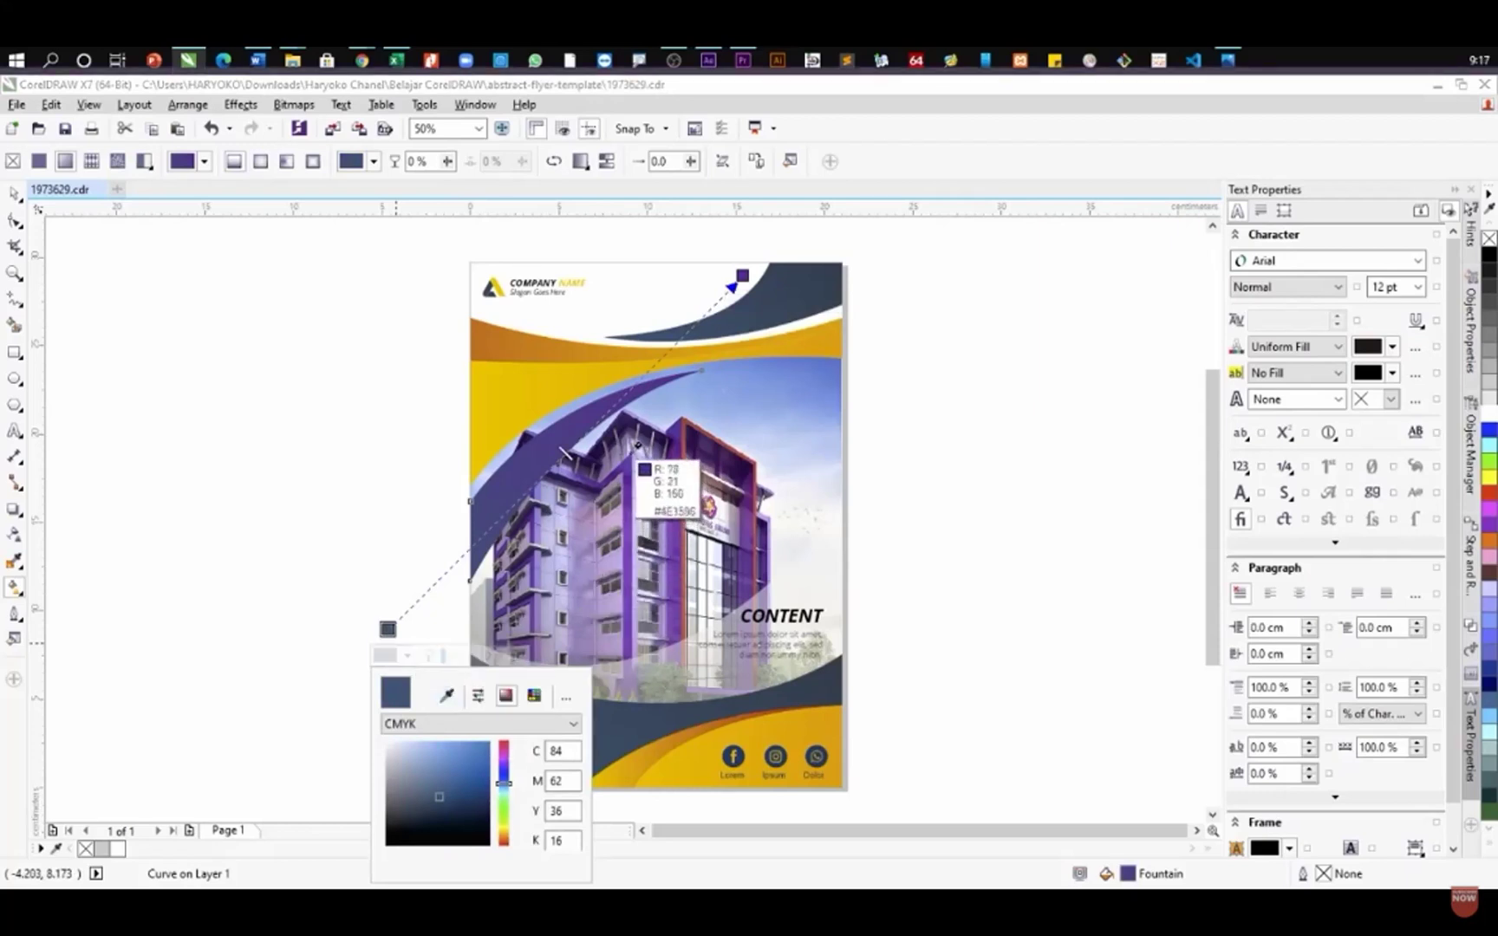
{"action": "left_click", "coordinate": [631, 468]}
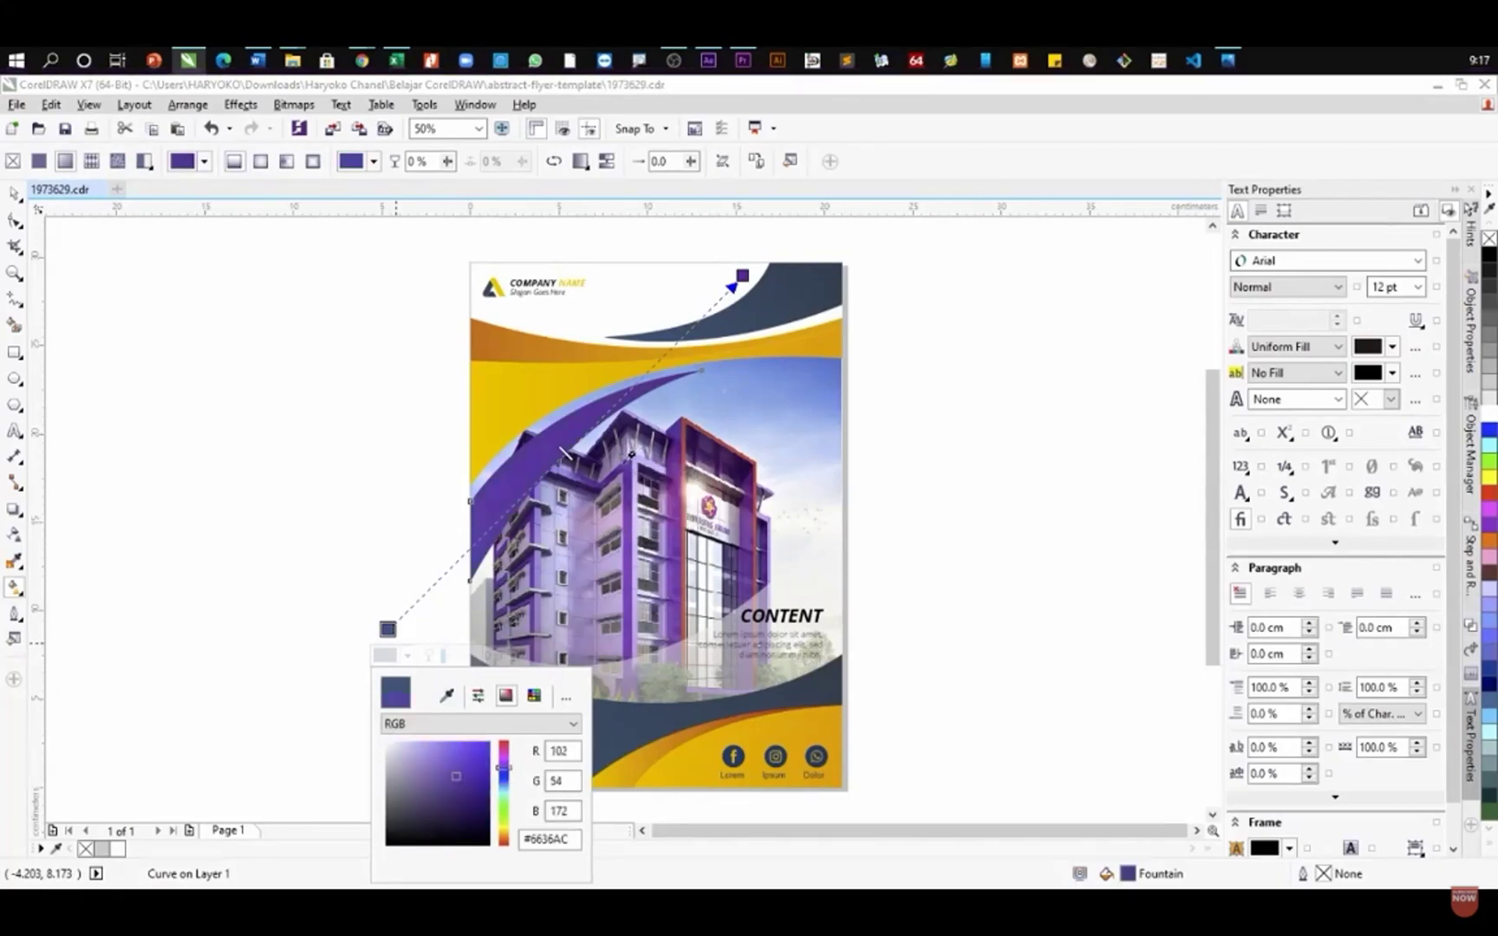
{"action": "left_click", "coordinate": [13, 197]}
{"action": "left_click", "coordinate": [13, 197]}
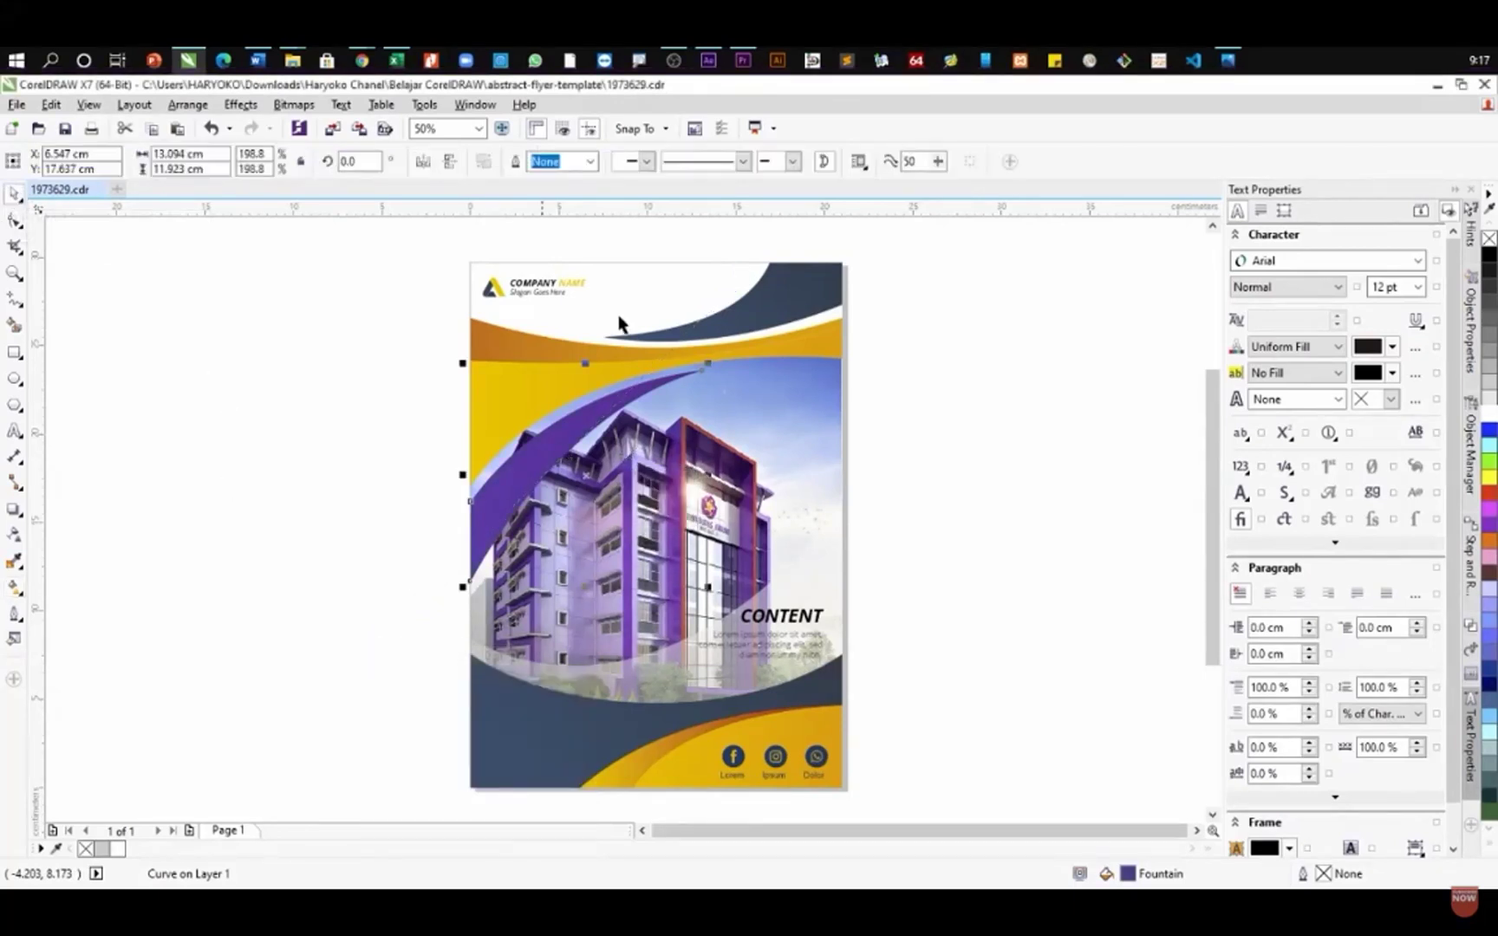
{"action": "left_click", "coordinate": [951, 368]}
- Recolour the end node of the gradient in the dark curved shape below the photo to sampled purple #69159D
{"action": "left_click", "coordinate": [601, 417]}
{"action": "left_click", "coordinate": [616, 748]}
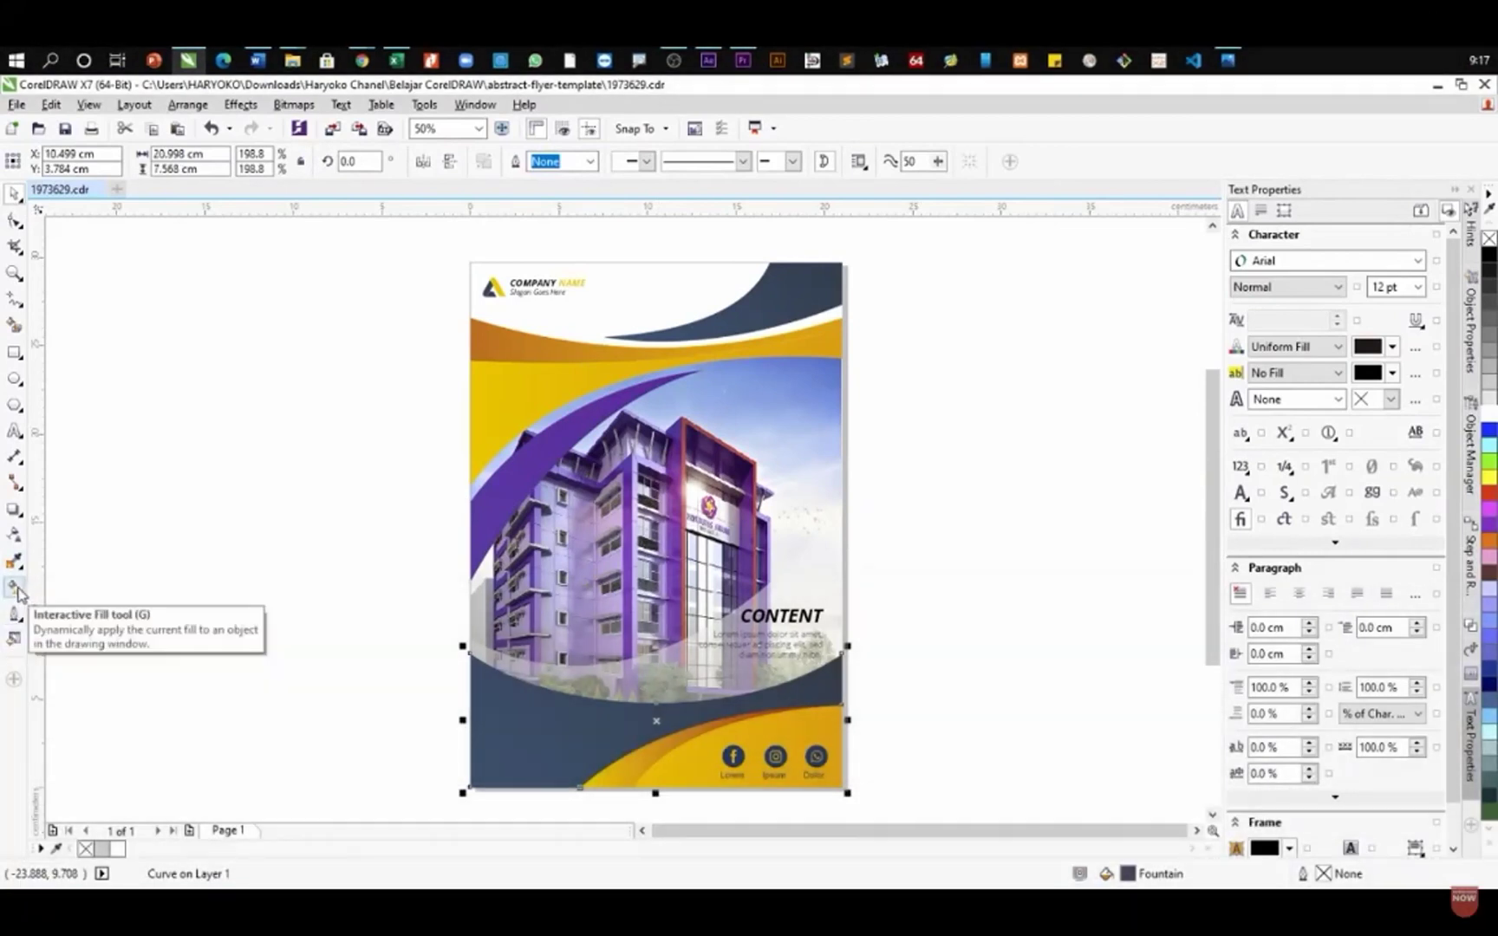
{"action": "left_click", "coordinate": [16, 590]}
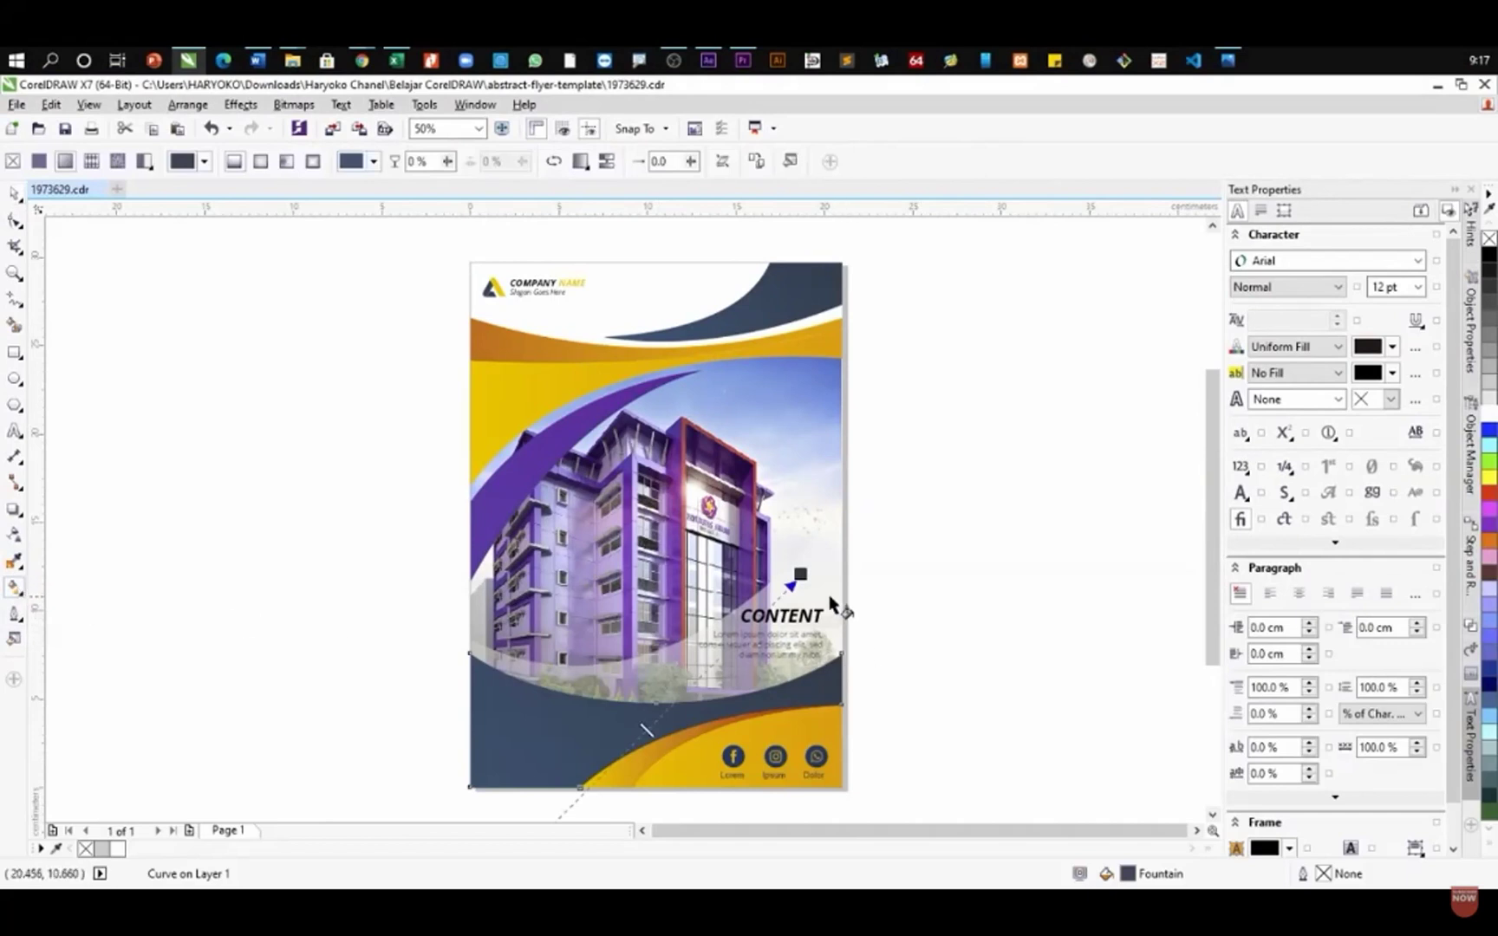
{"action": "left_click", "coordinate": [802, 573]}
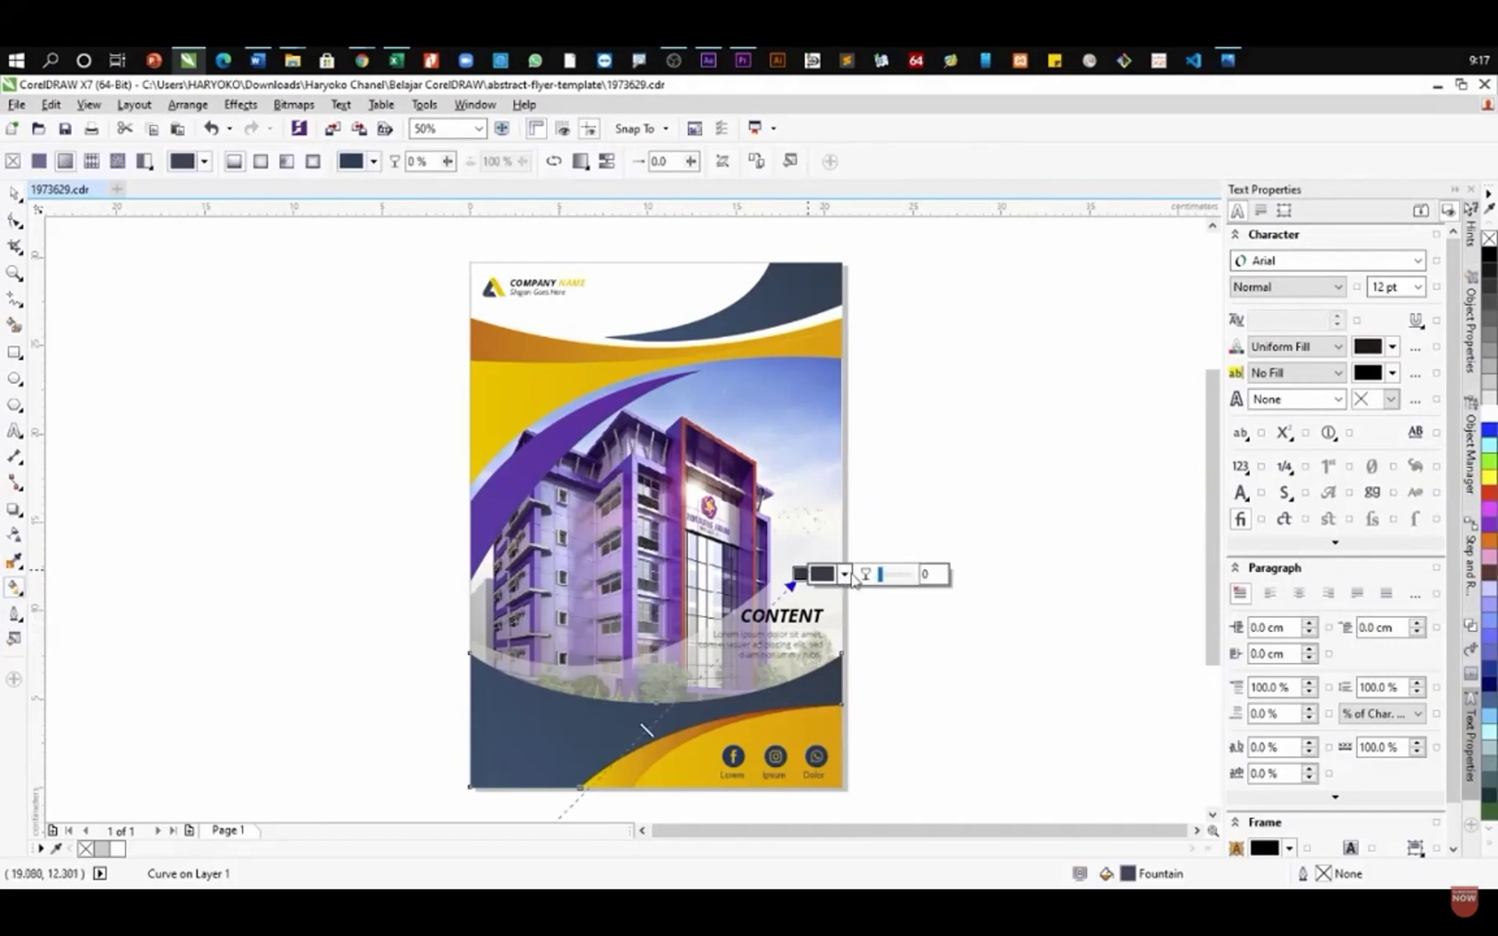
{"action": "left_click", "coordinate": [844, 575]}
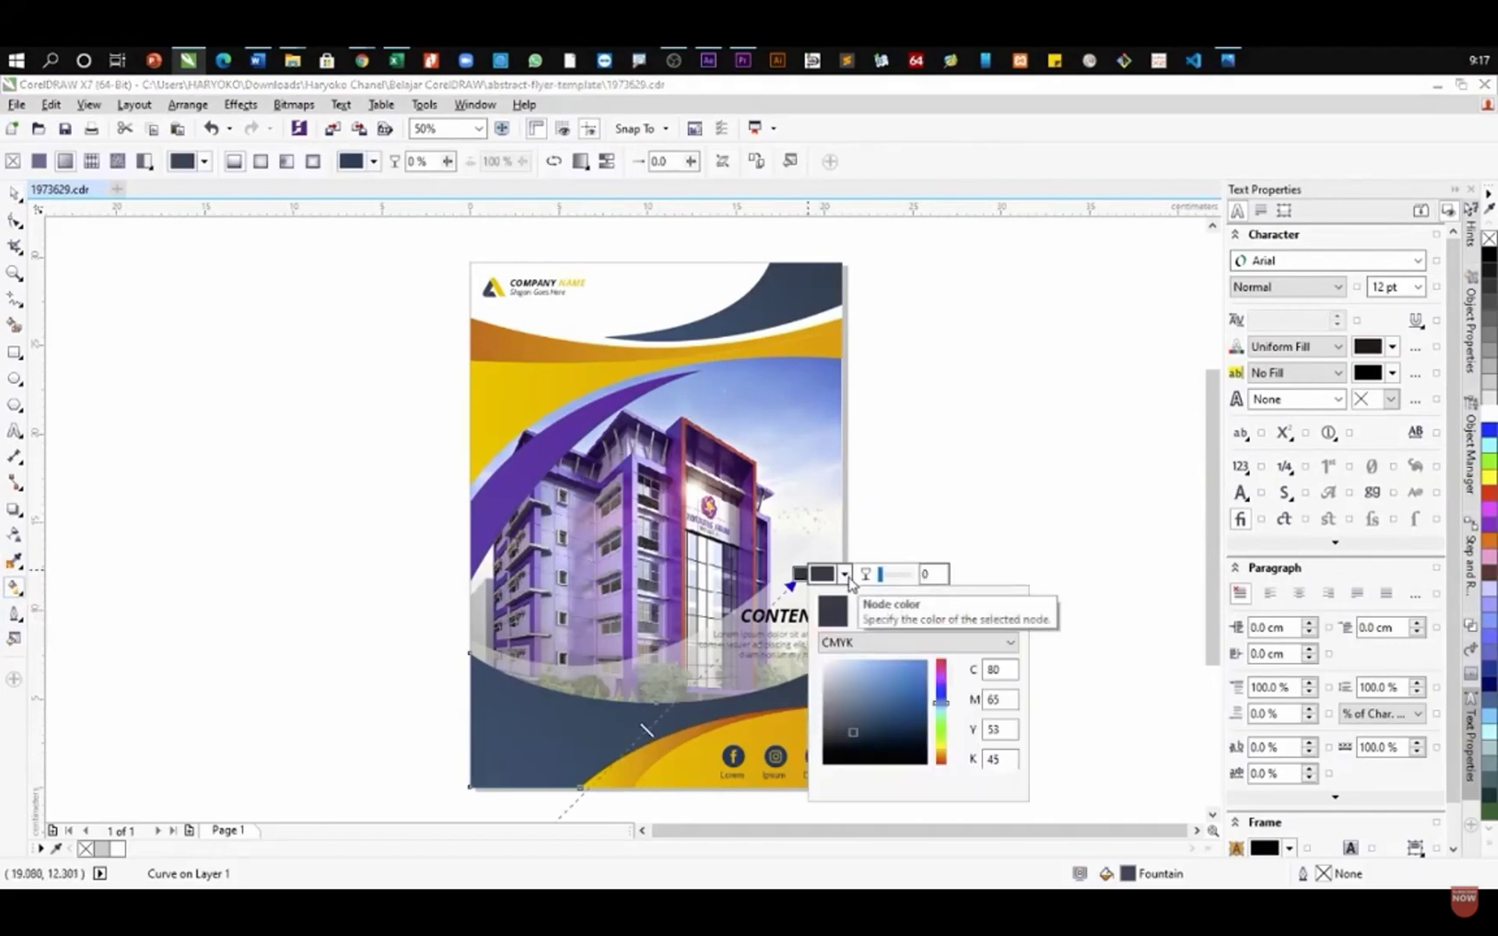
{"action": "left_click", "coordinate": [884, 614]}
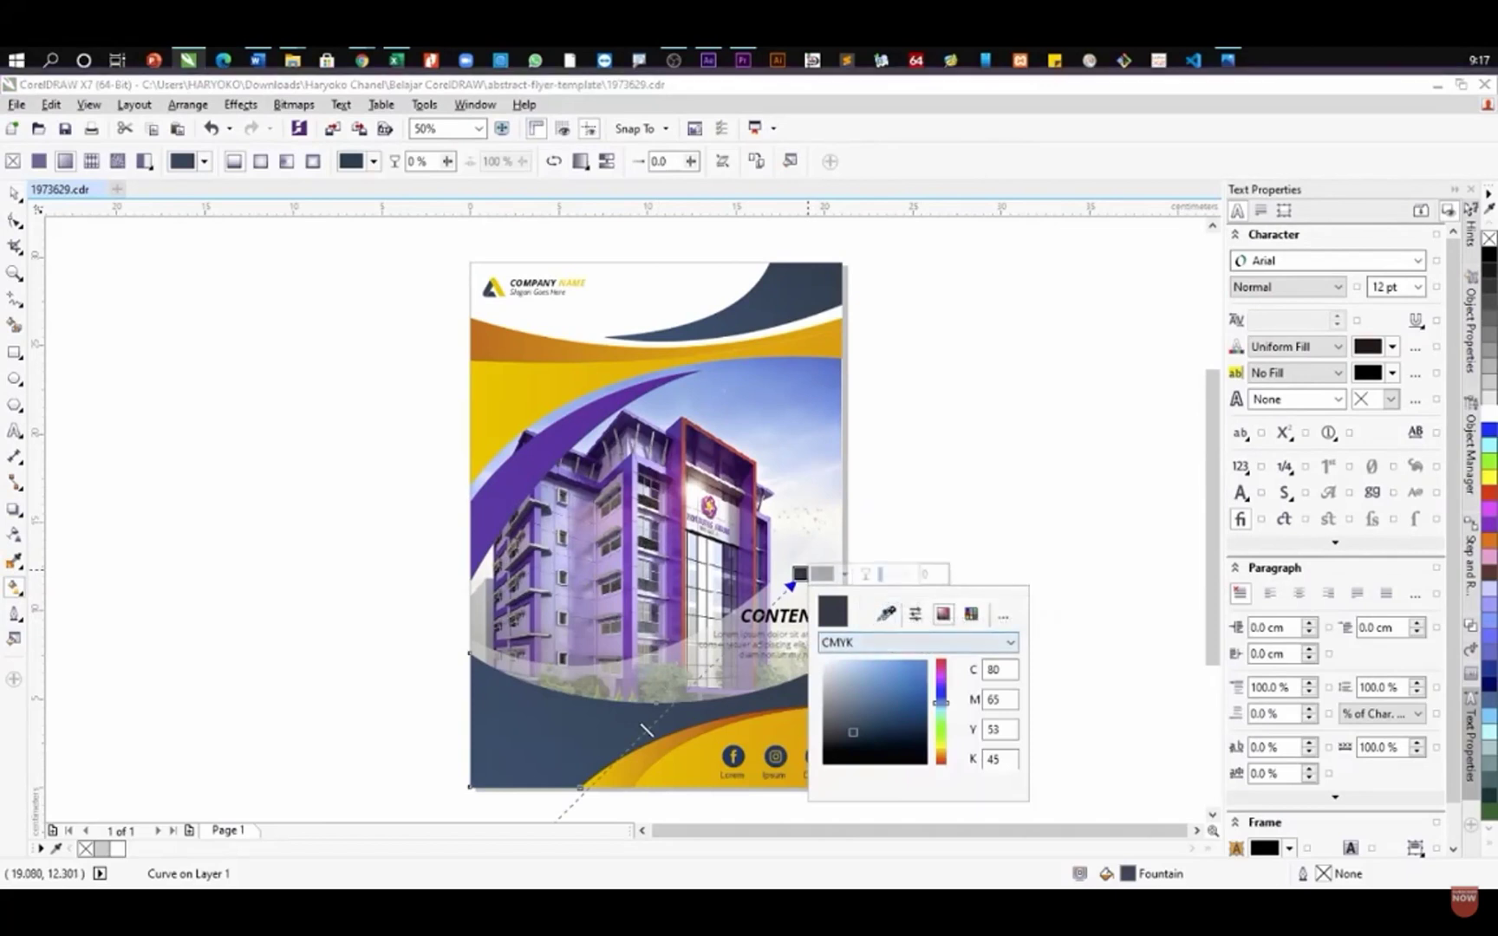
{"action": "left_click", "coordinate": [702, 363]}
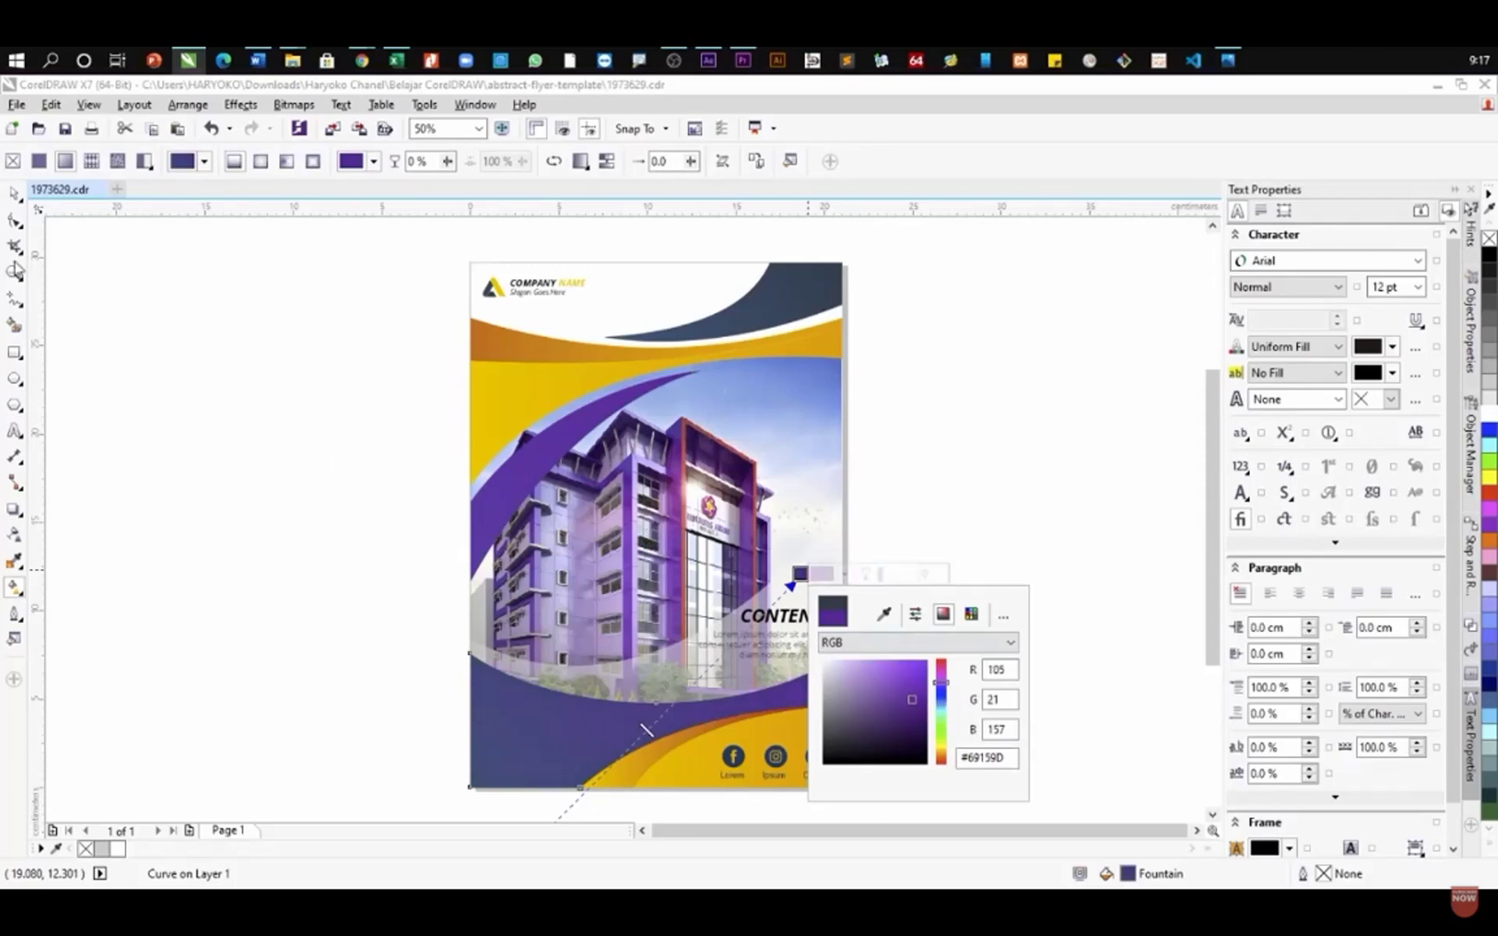
- Recolour the start node of the lower curved shape's gradient to purple #672EA8, sampled from the crescent, and deselect it
{"action": "scroll", "coordinate": [577, 615], "scroll_direction": "down", "scroll_amount": 2}
{"action": "scroll", "coordinate": [546, 737], "scroll_direction": "up", "scroll_amount": 2}
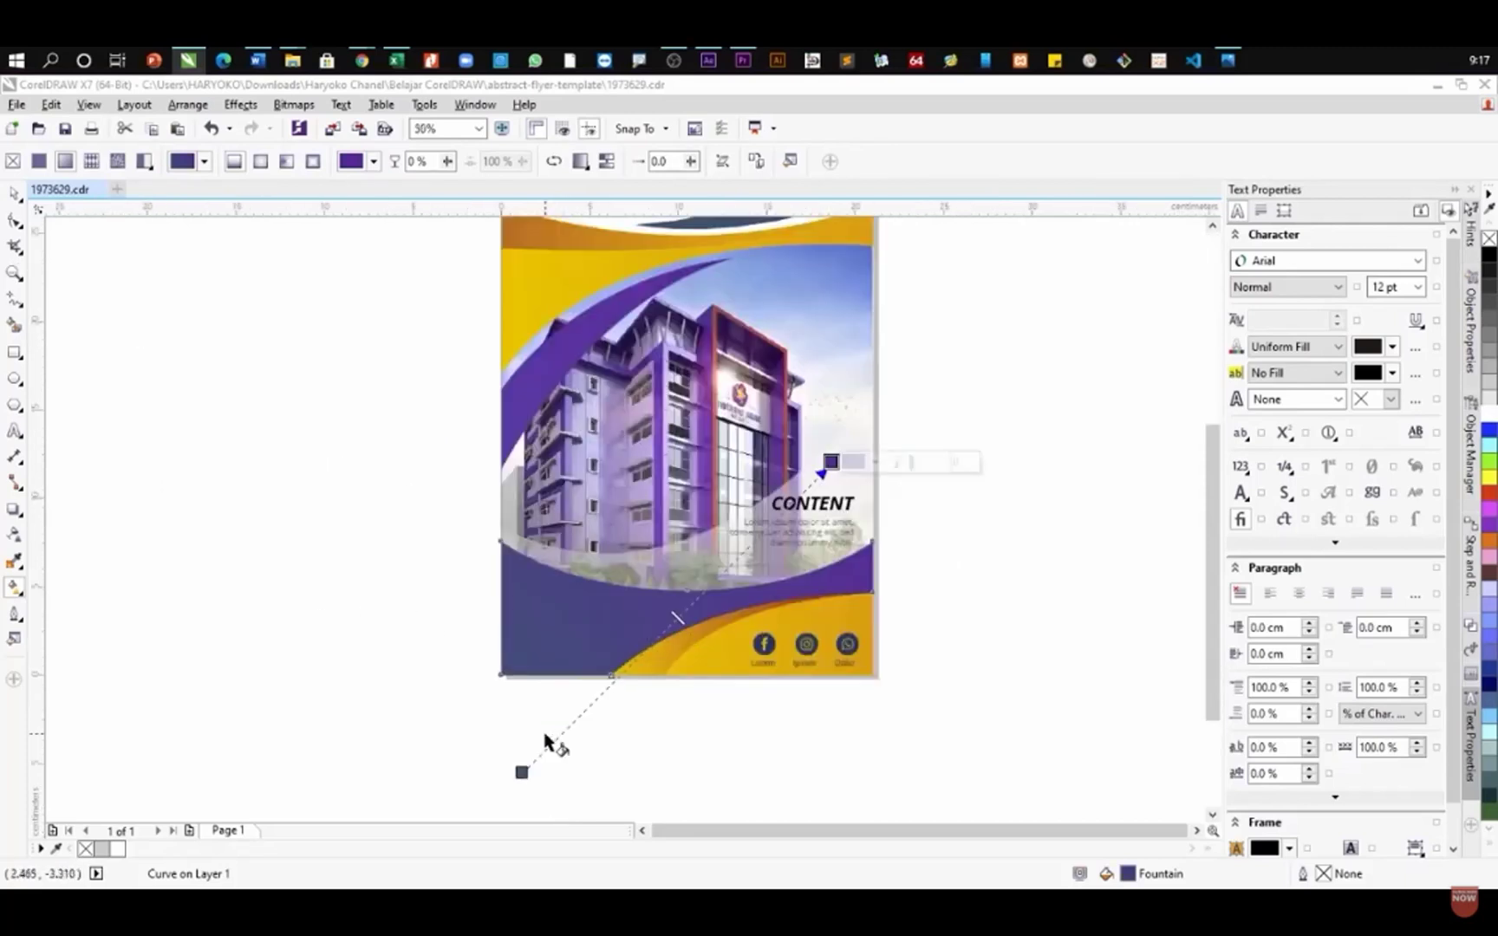
{"action": "left_click", "coordinate": [520, 773]}
{"action": "left_click", "coordinate": [566, 774]}
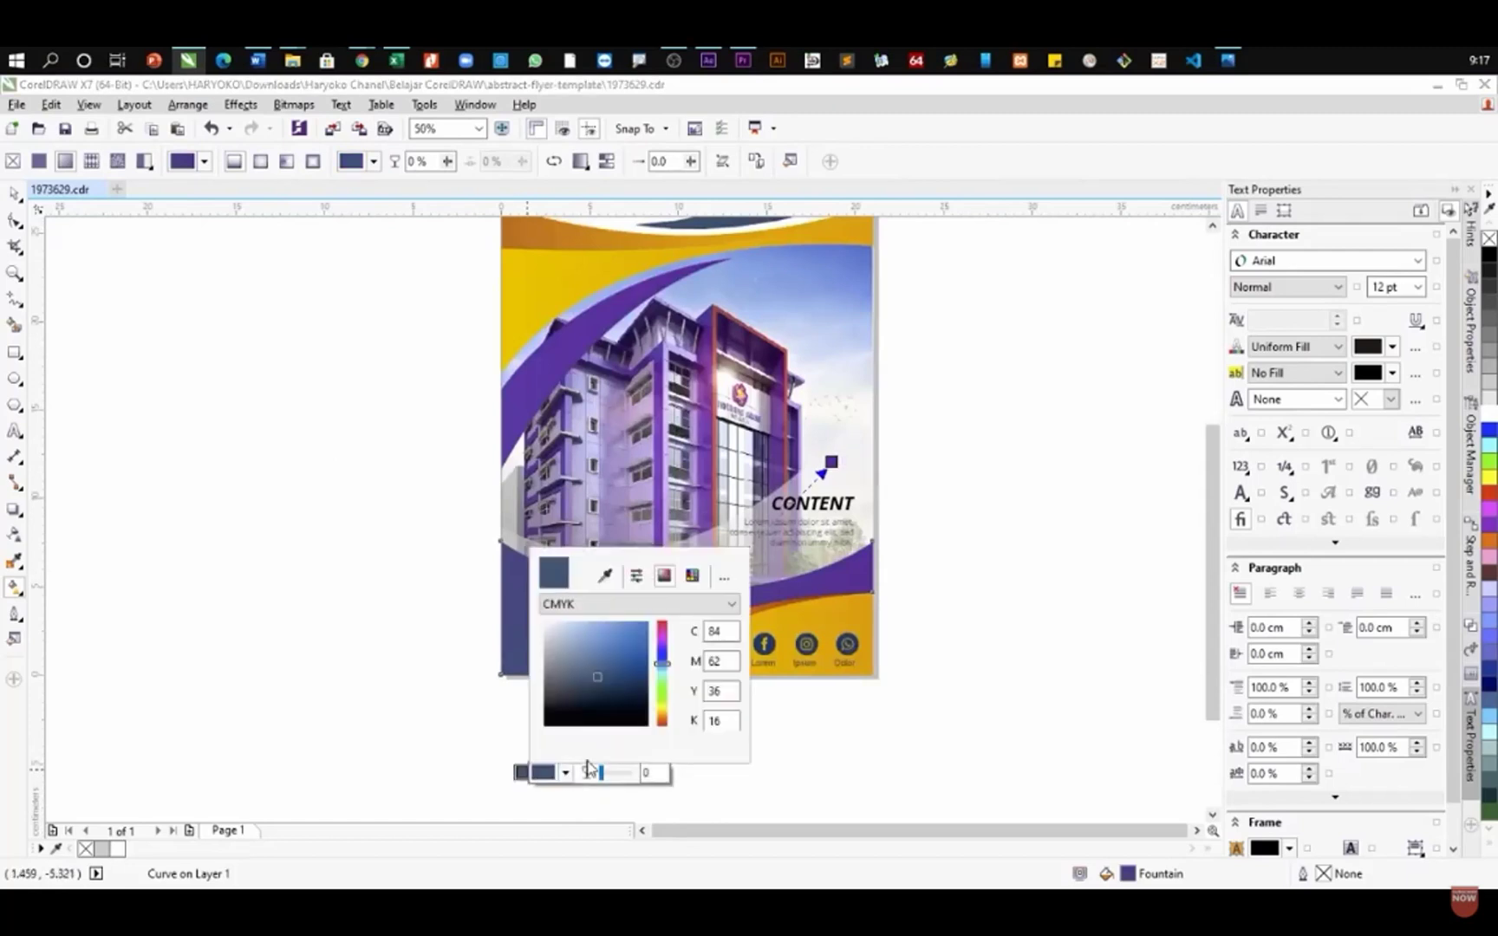
{"action": "left_click", "coordinate": [605, 576]}
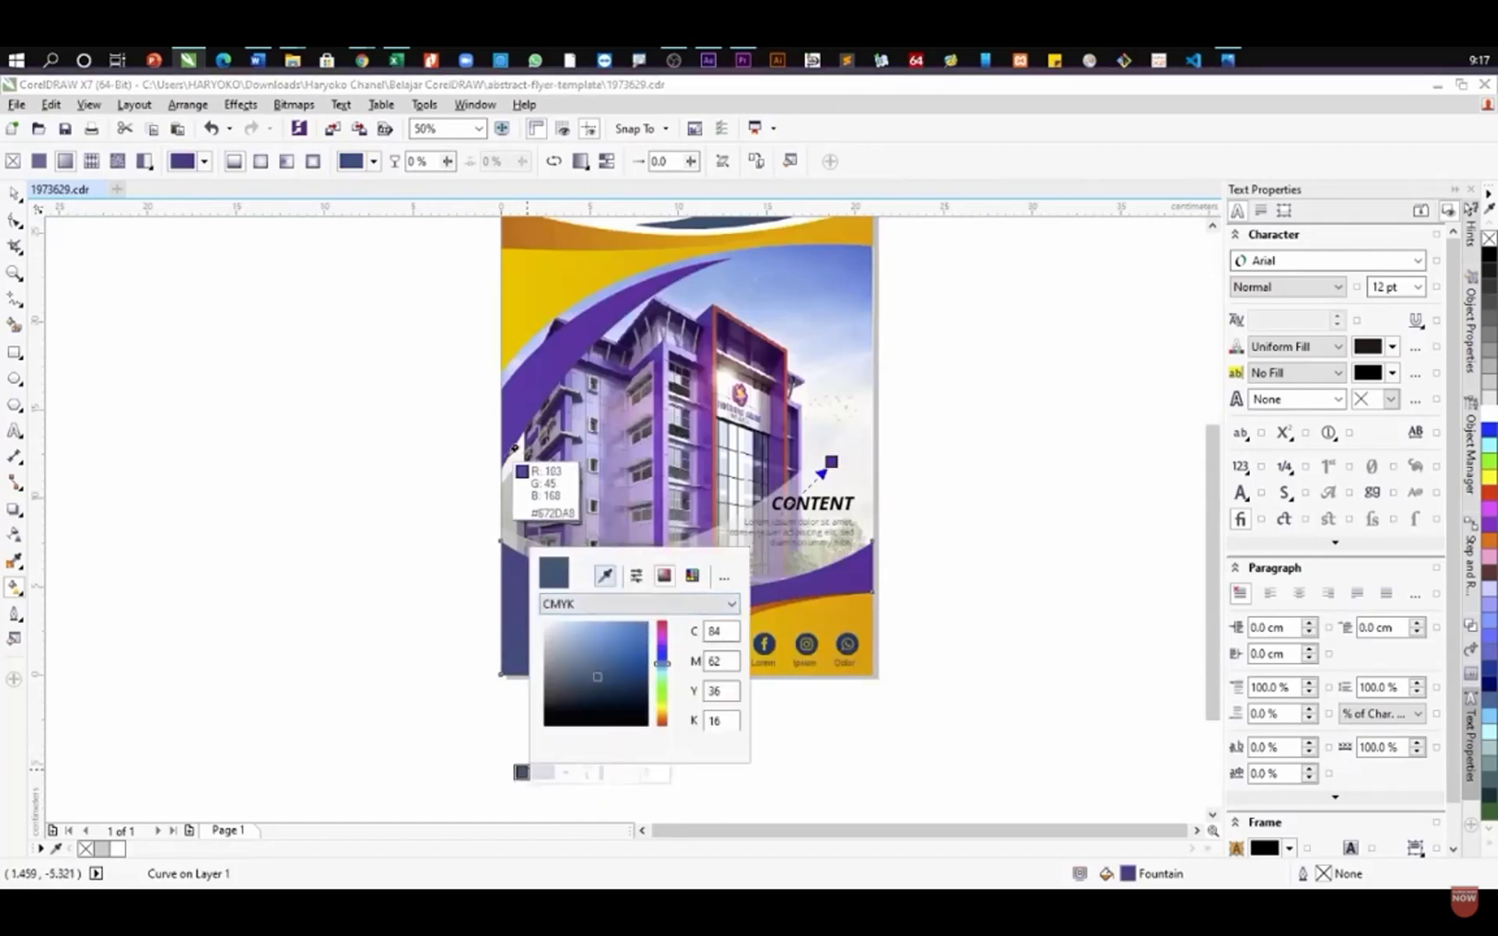
{"action": "left_click", "coordinate": [512, 452]}
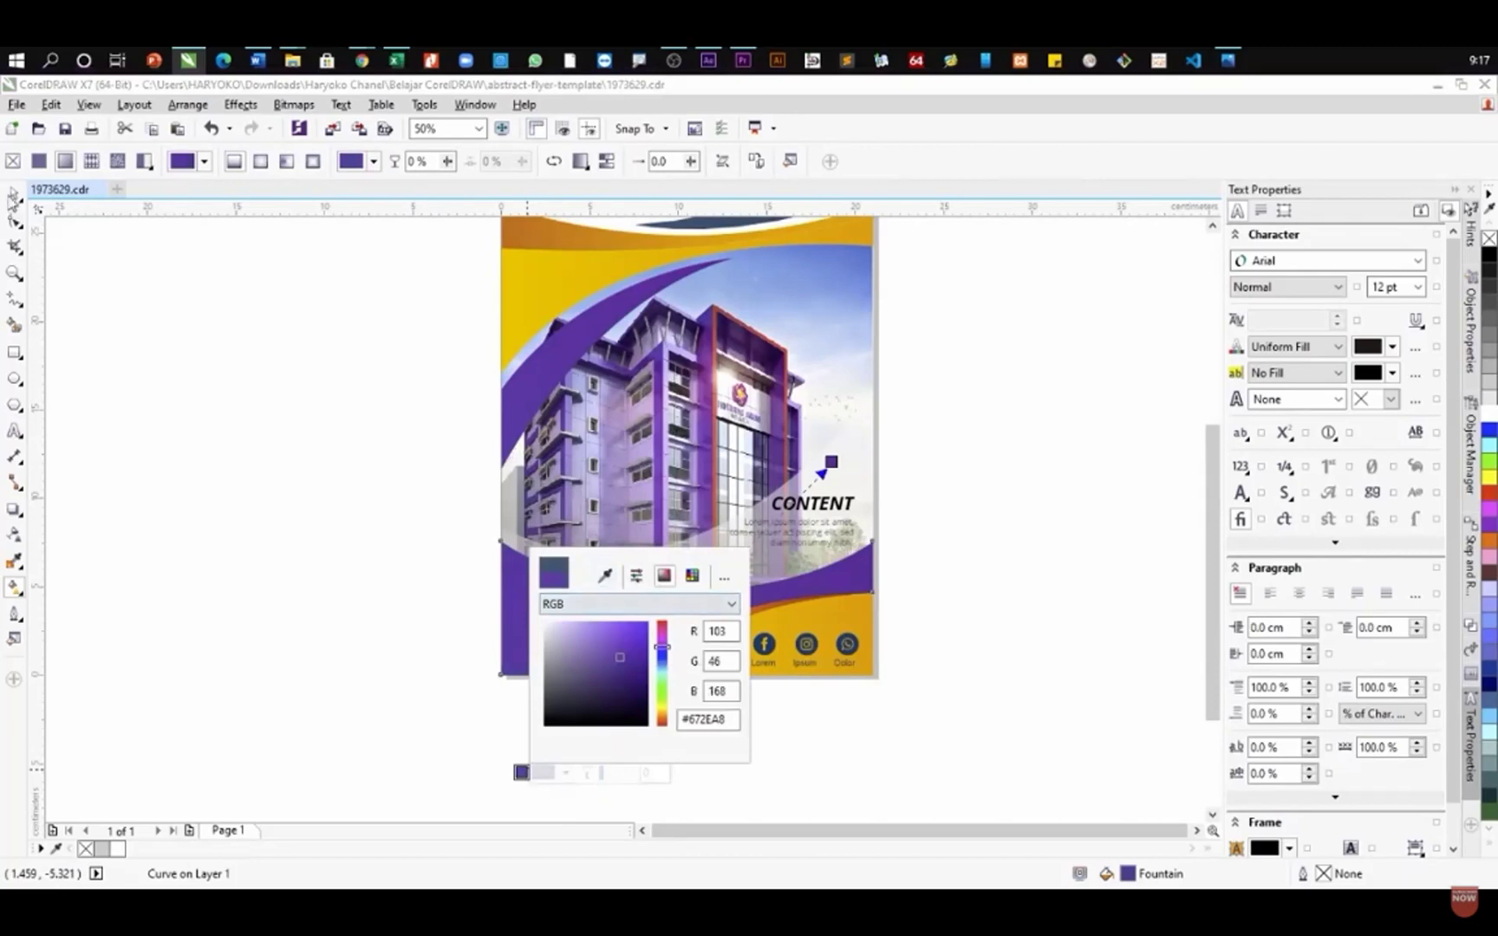
{"action": "left_click", "coordinate": [129, 279]}
- Replace the gradient of the yellow curved shape above the photo with solid yellow #FFFF00
{"action": "scroll", "coordinate": [520, 563], "scroll_direction": "down", "scroll_amount": 2}
{"action": "scroll", "coordinate": [730, 378], "scroll_direction": "up", "scroll_amount": 2}
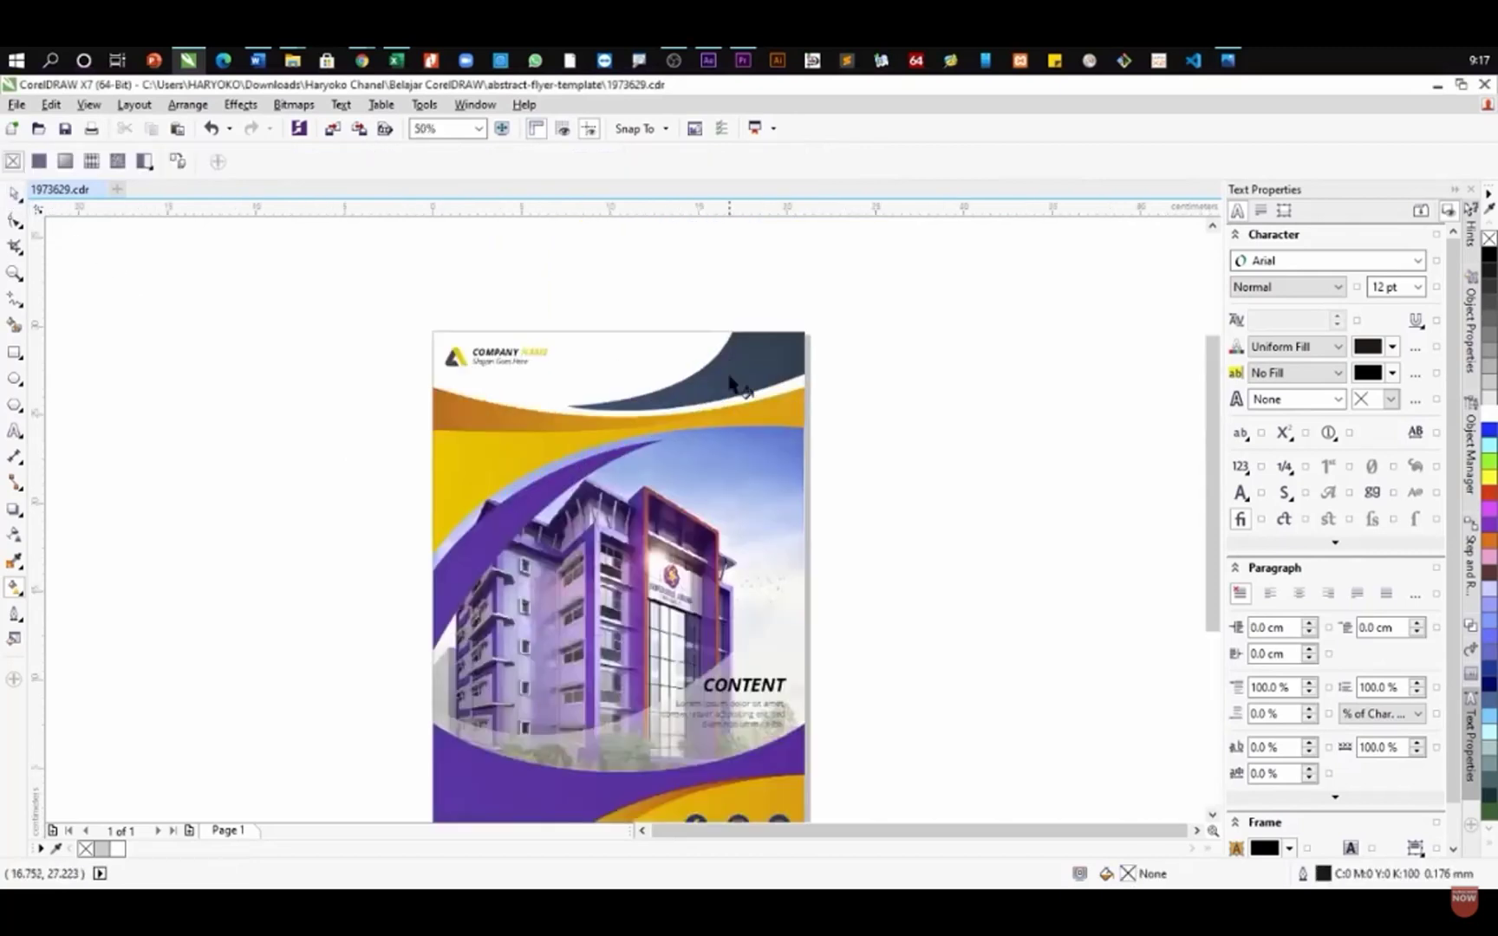
{"action": "scroll", "coordinate": [765, 491], "scroll_direction": "down", "scroll_amount": 2}
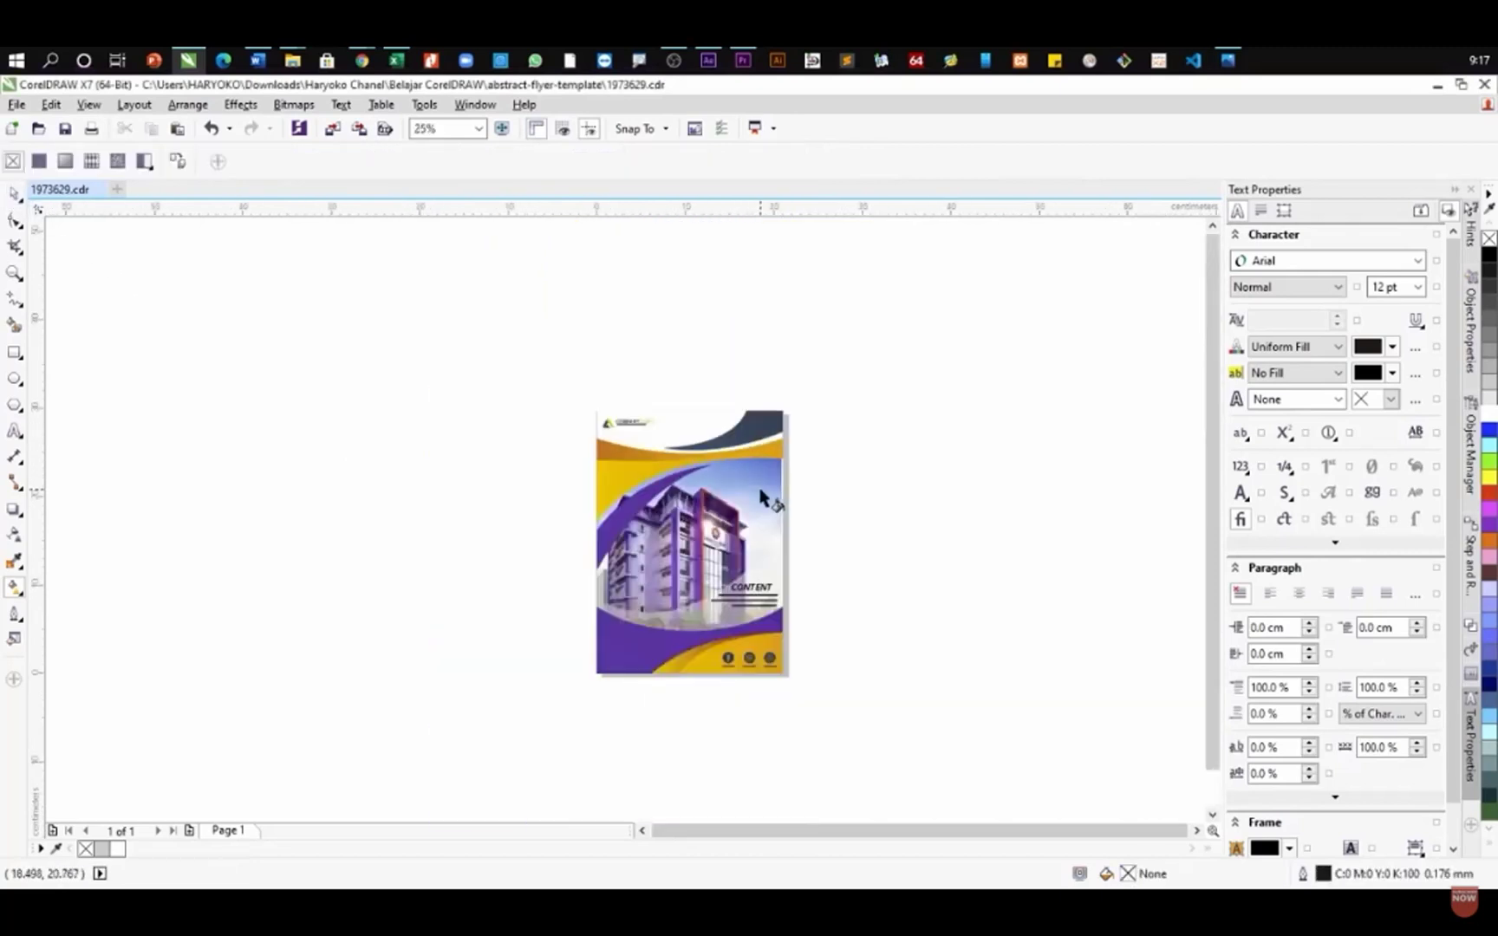
{"action": "scroll", "coordinate": [761, 620], "scroll_direction": "up", "scroll_amount": 2}
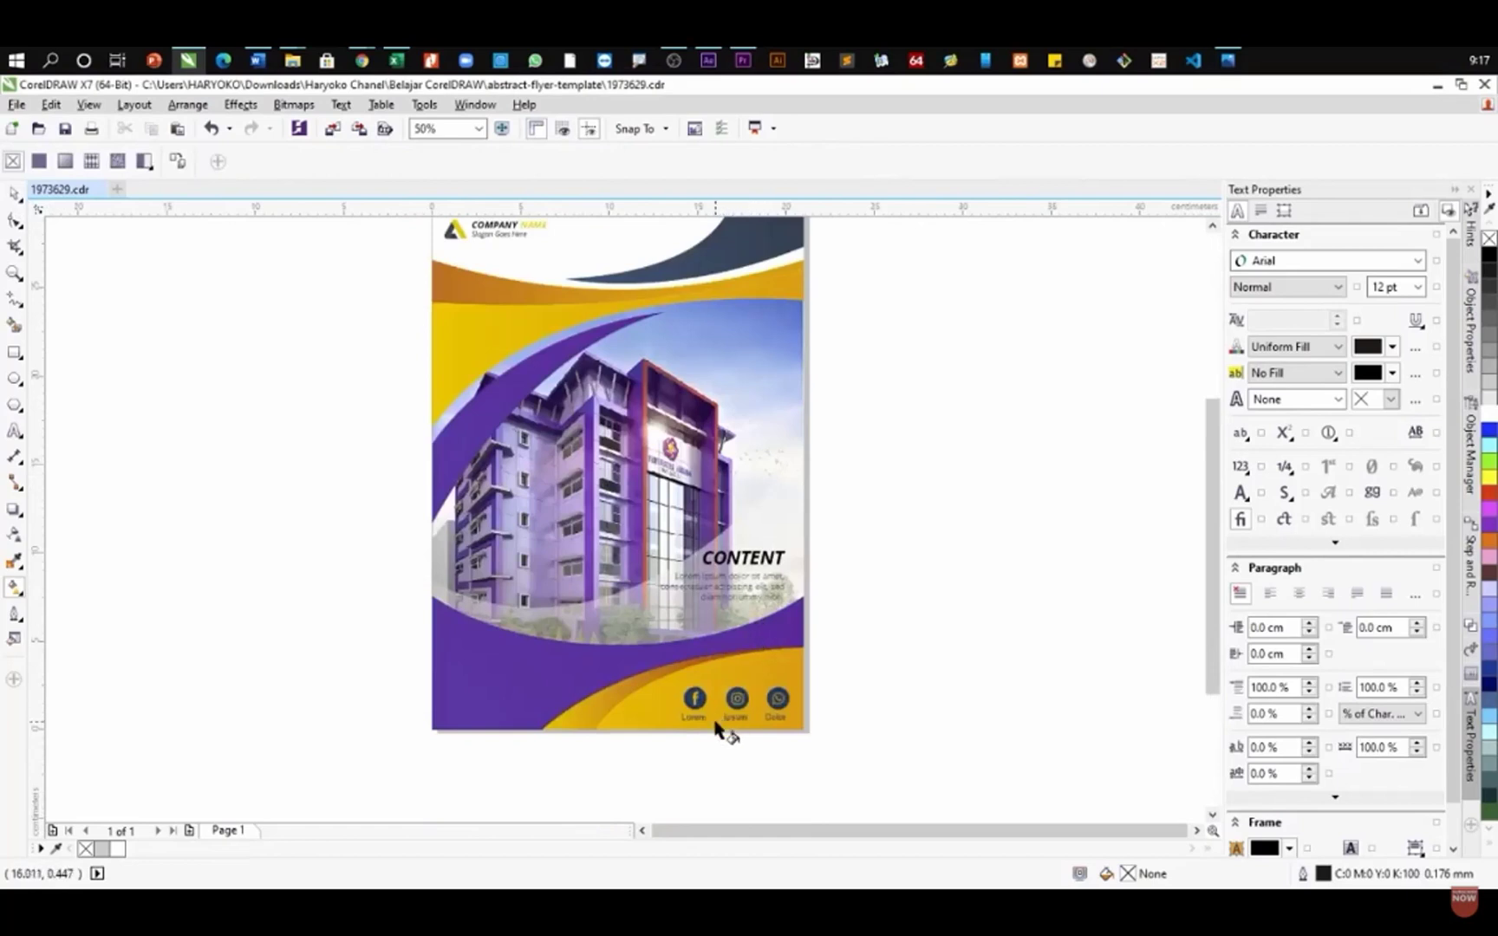
{"action": "left_click", "coordinate": [14, 193]}
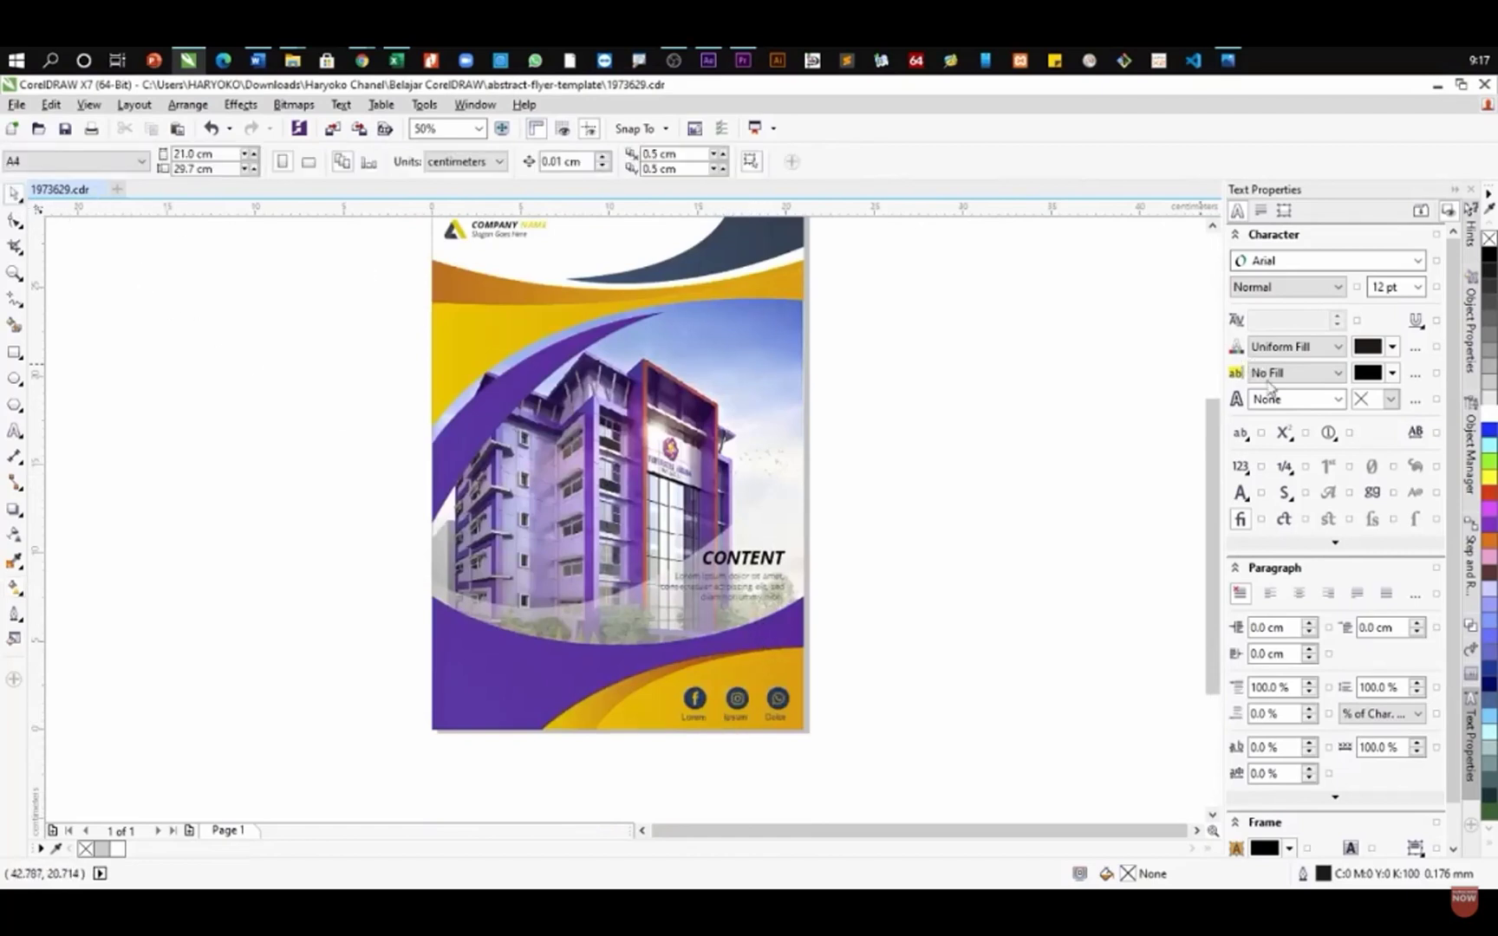
{"action": "scroll", "coordinate": [483, 360], "scroll_direction": "up", "scroll_amount": 1}
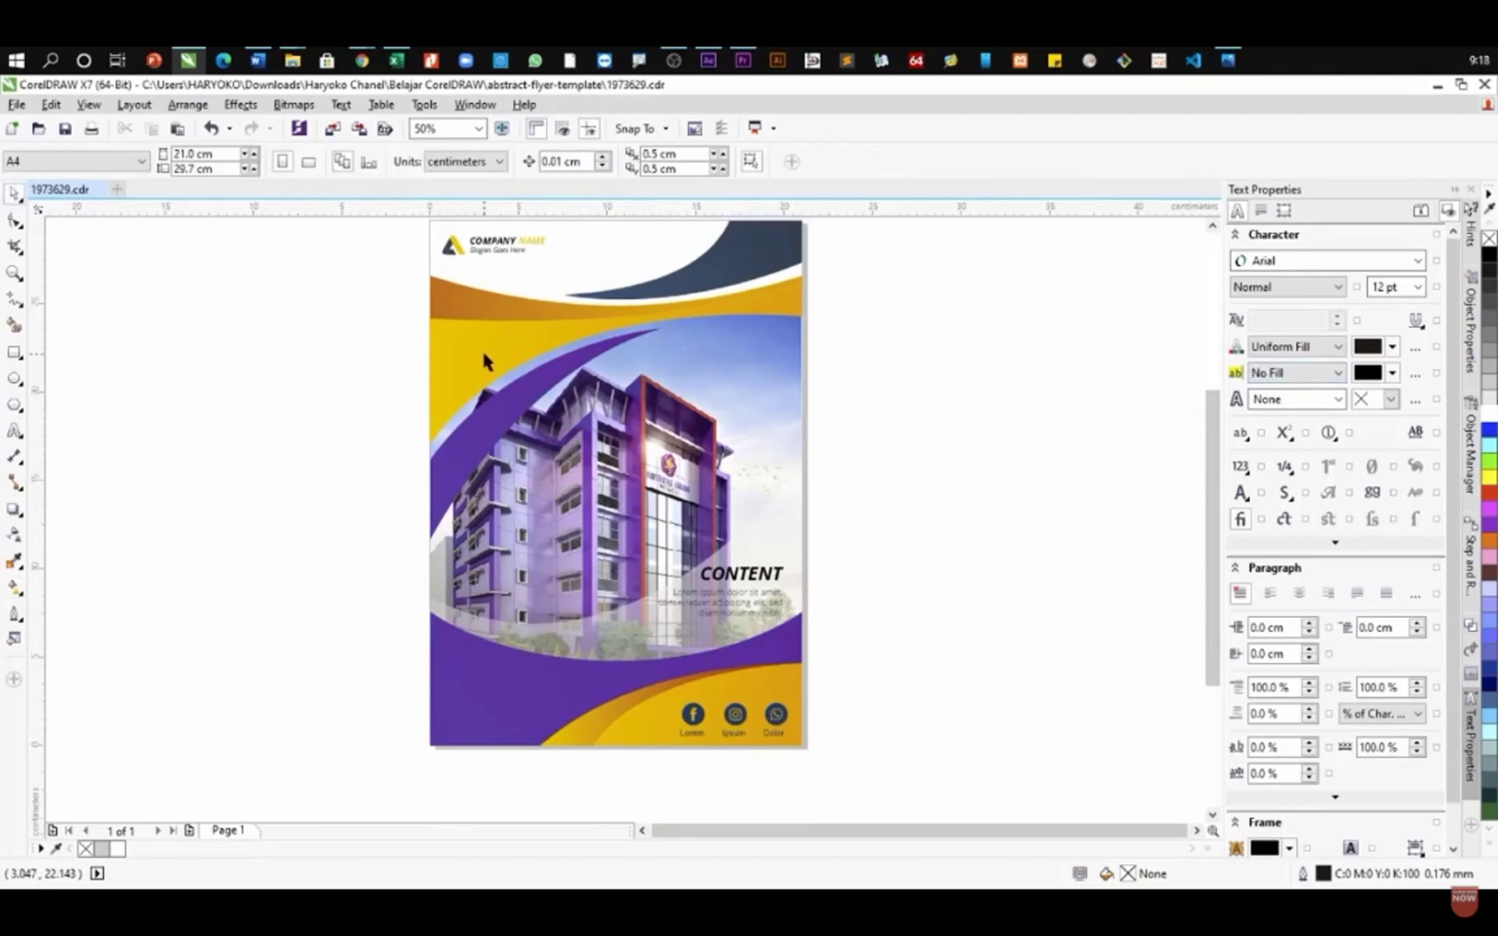
{"action": "left_click", "coordinate": [484, 356]}
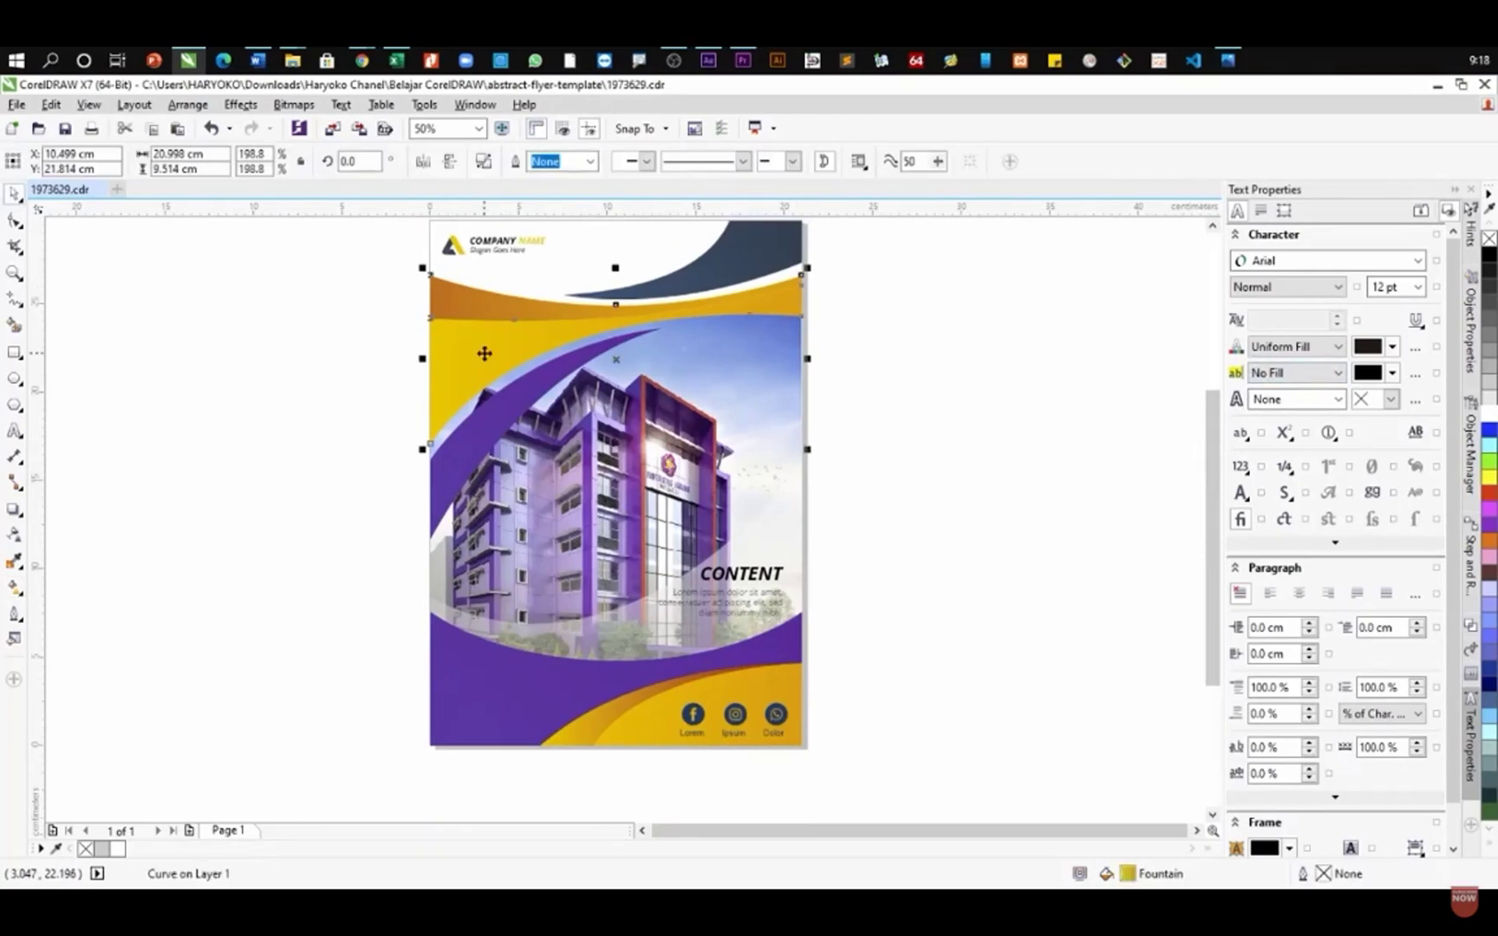
{"action": "left_click", "coordinate": [1491, 476]}
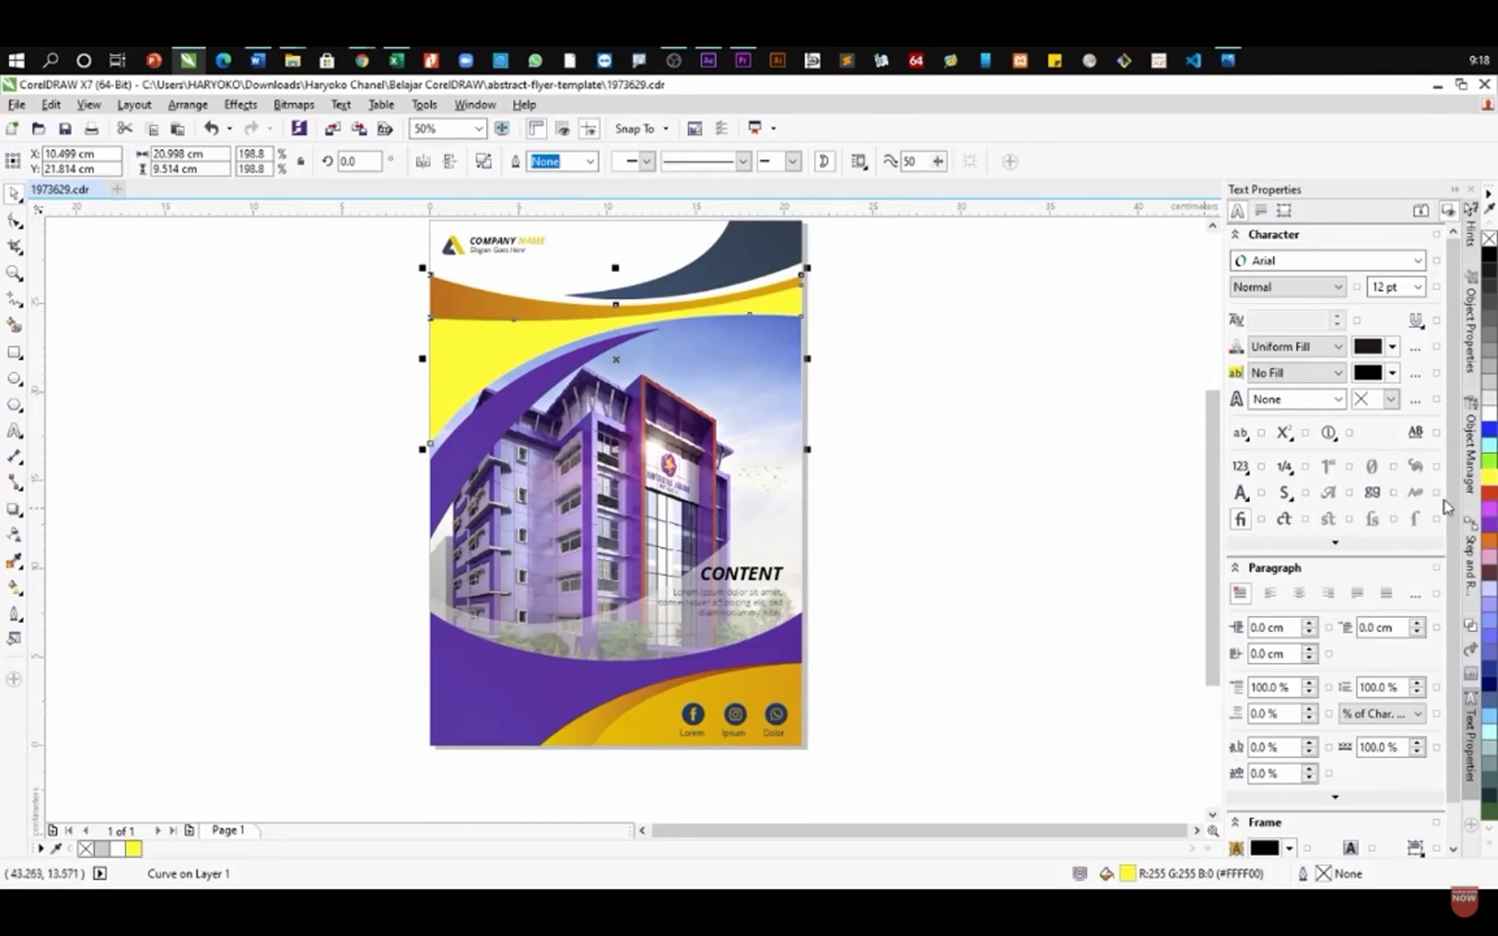
- Mix red into the yellow curved shape's fill gradually, undo the last addition to get #FFCF00, and deselect it
{"action": "left_click", "coordinate": [1489, 502], "text": "ctrl"}
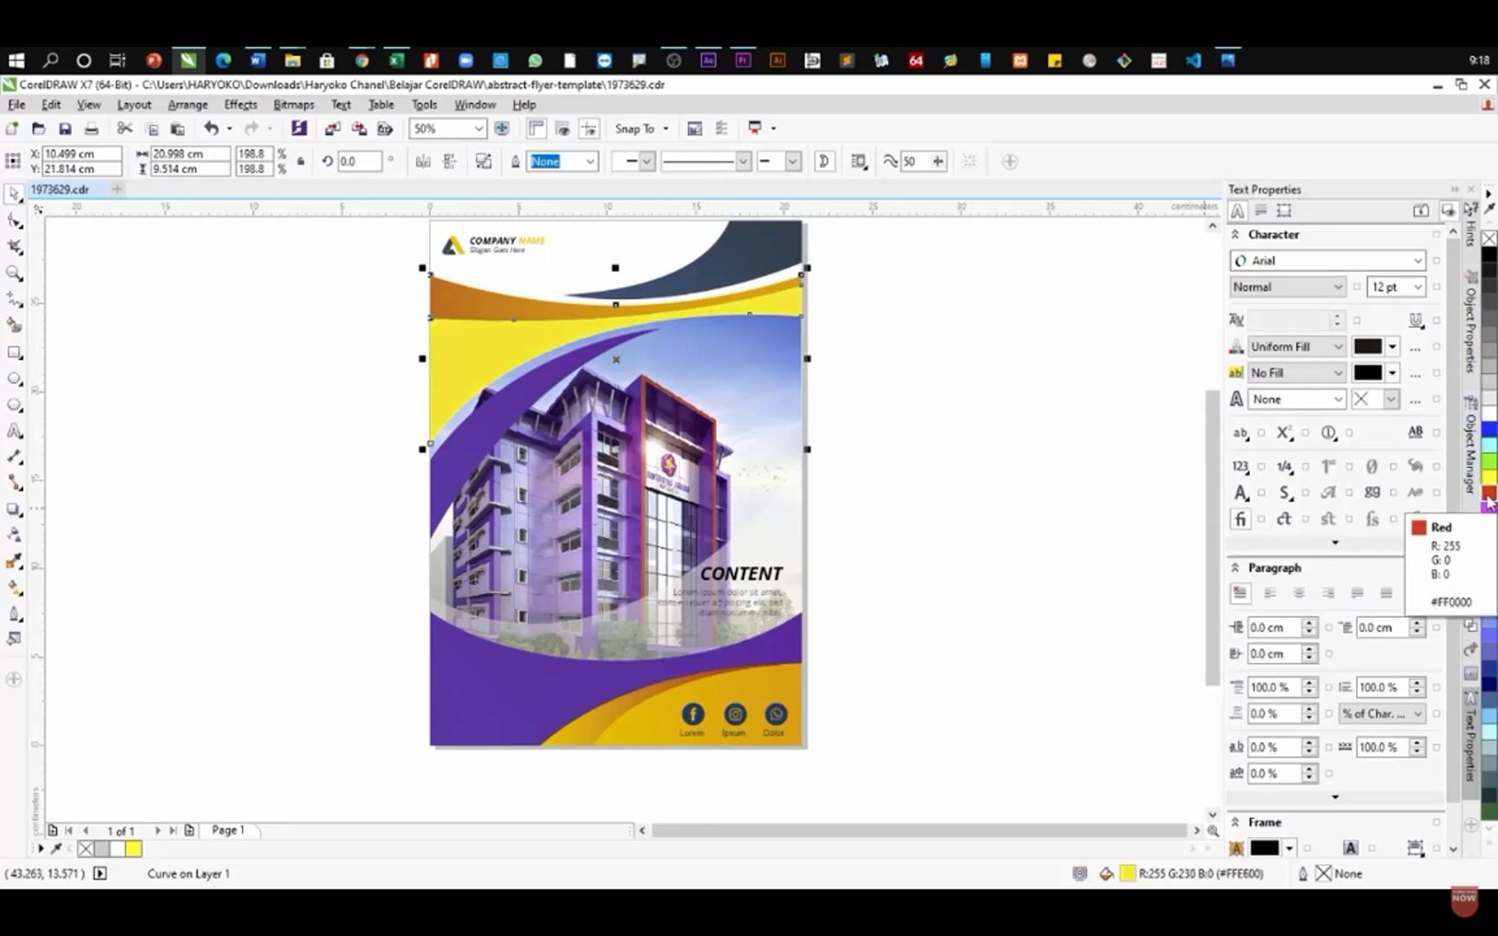
{"action": "left_click", "coordinate": [1488, 501], "text": "ctrl"}
{"action": "left_click", "coordinate": [1489, 501], "text": "ctrl"}
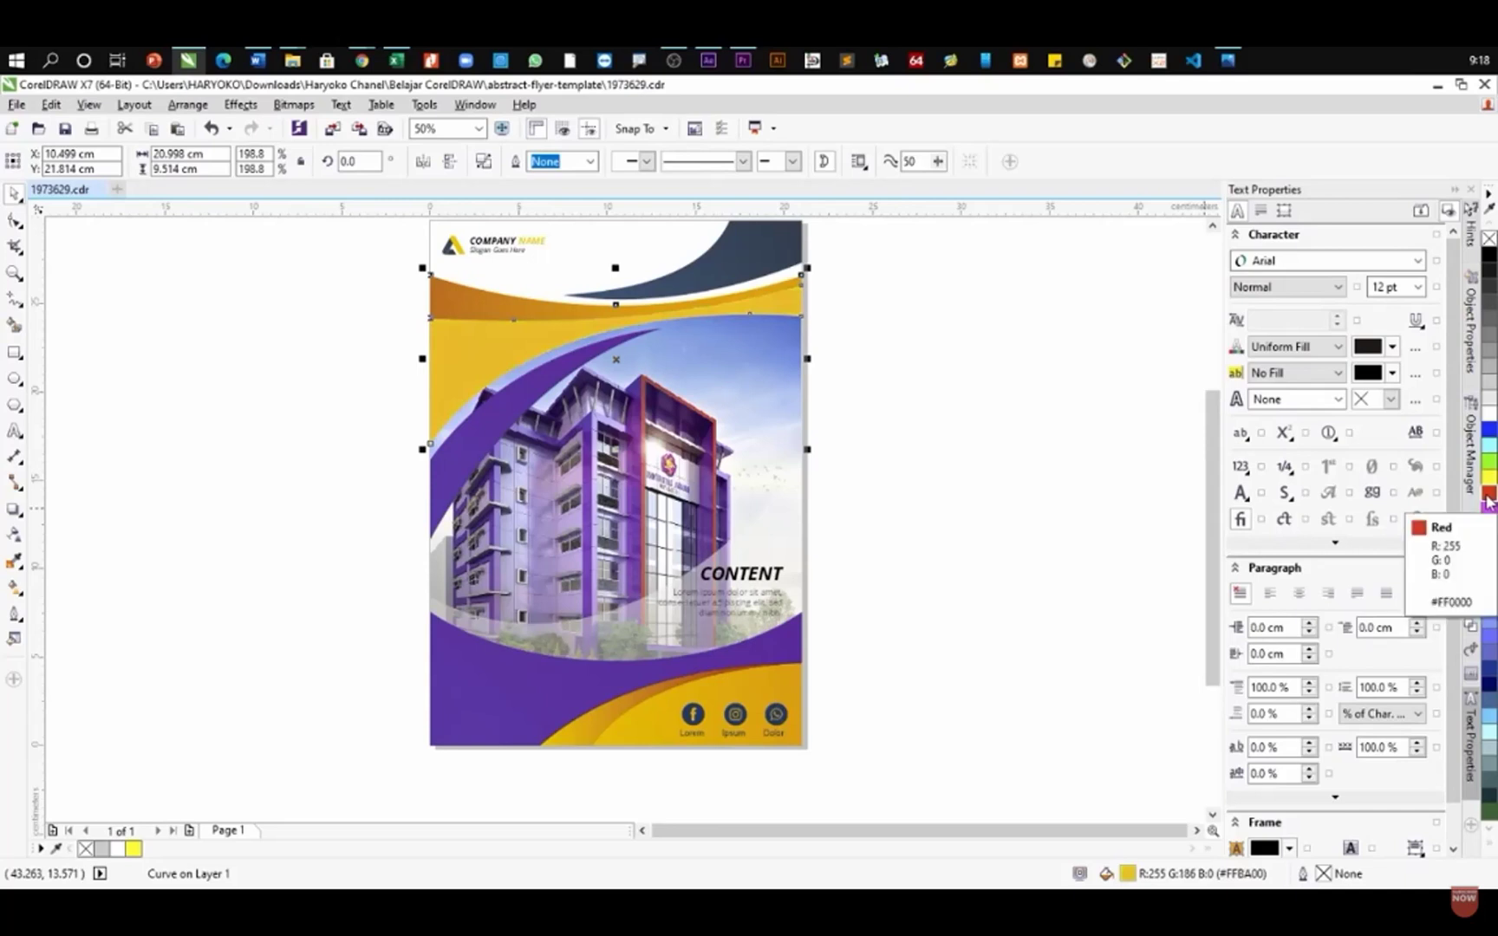
{"action": "key", "text": "ctrl+z"}
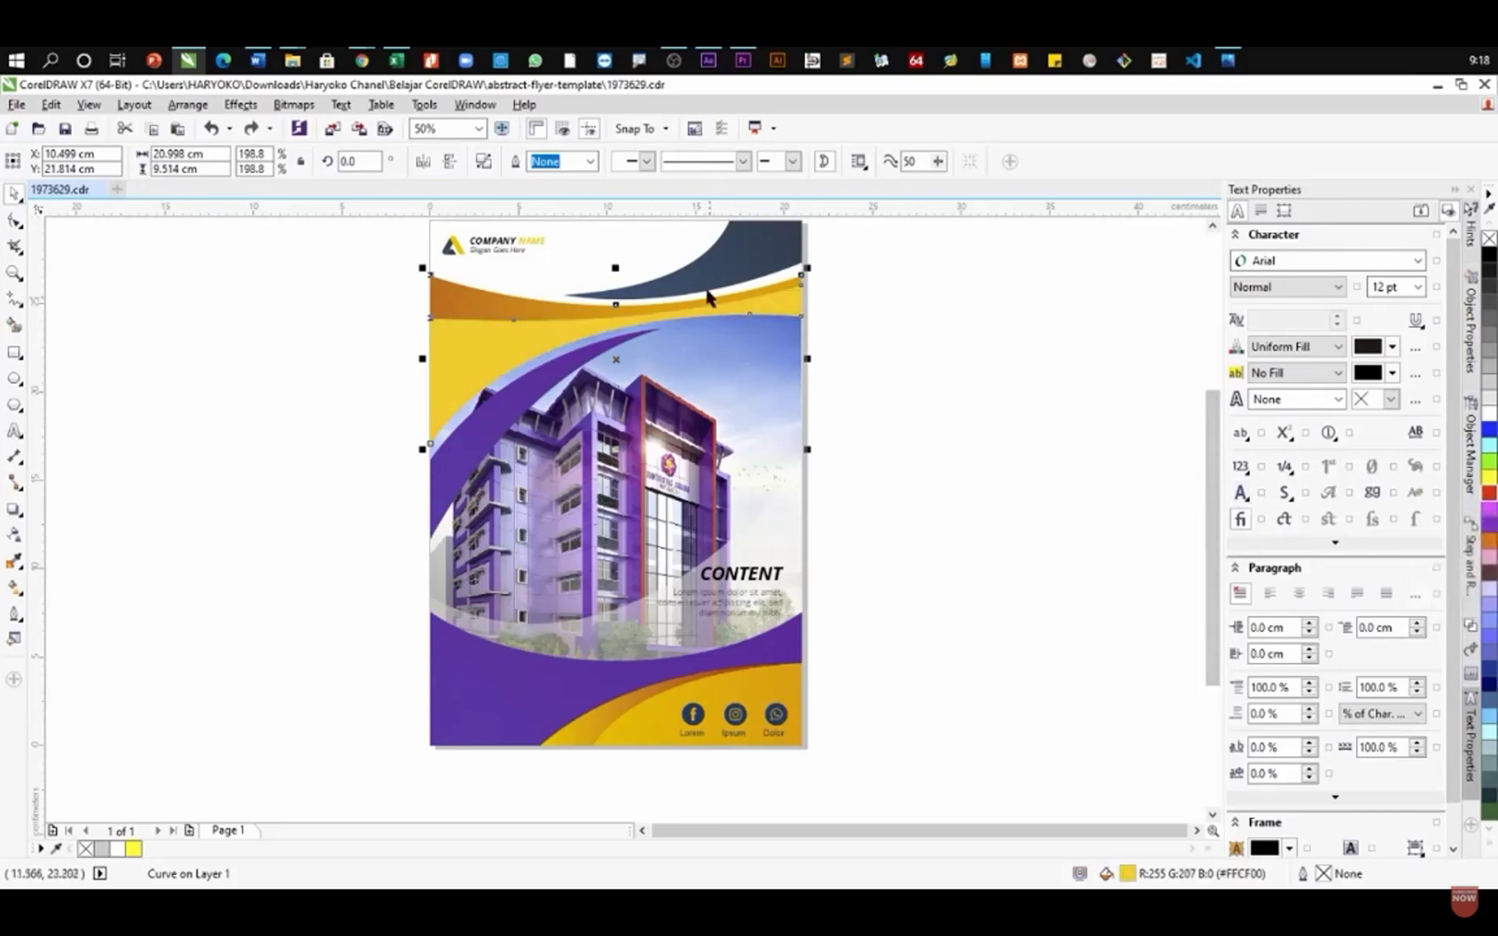
{"action": "left_click", "coordinate": [1030, 492]}
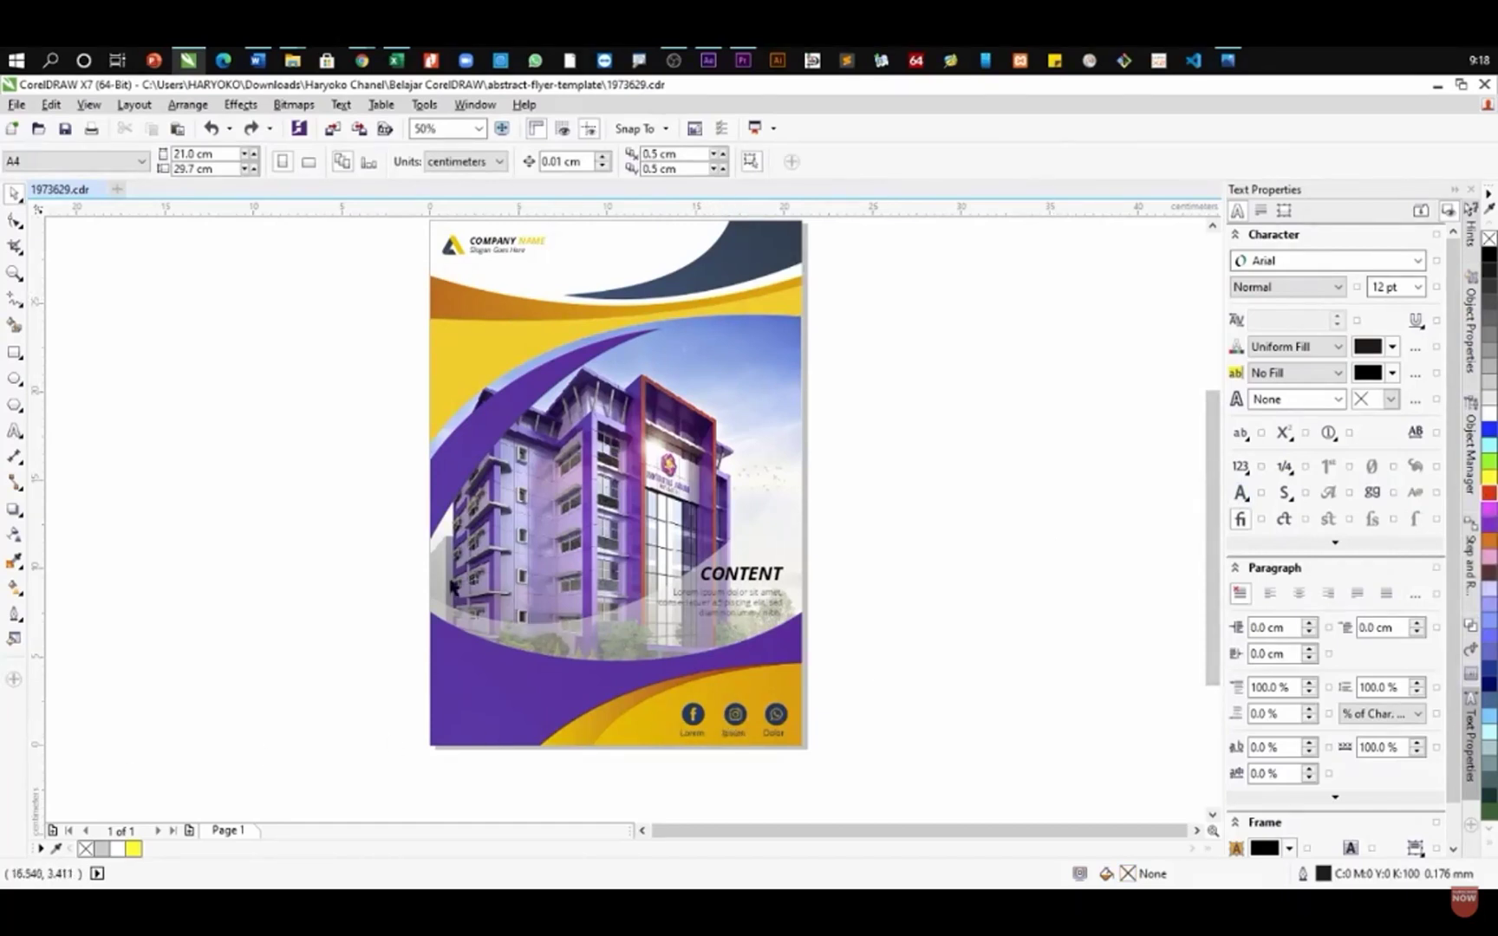
- Sample yellow #FFCF00 from the curved shape above the photo and apply it to the yellow curved shape behind the social icons
{"action": "left_click", "coordinate": [14, 563]}
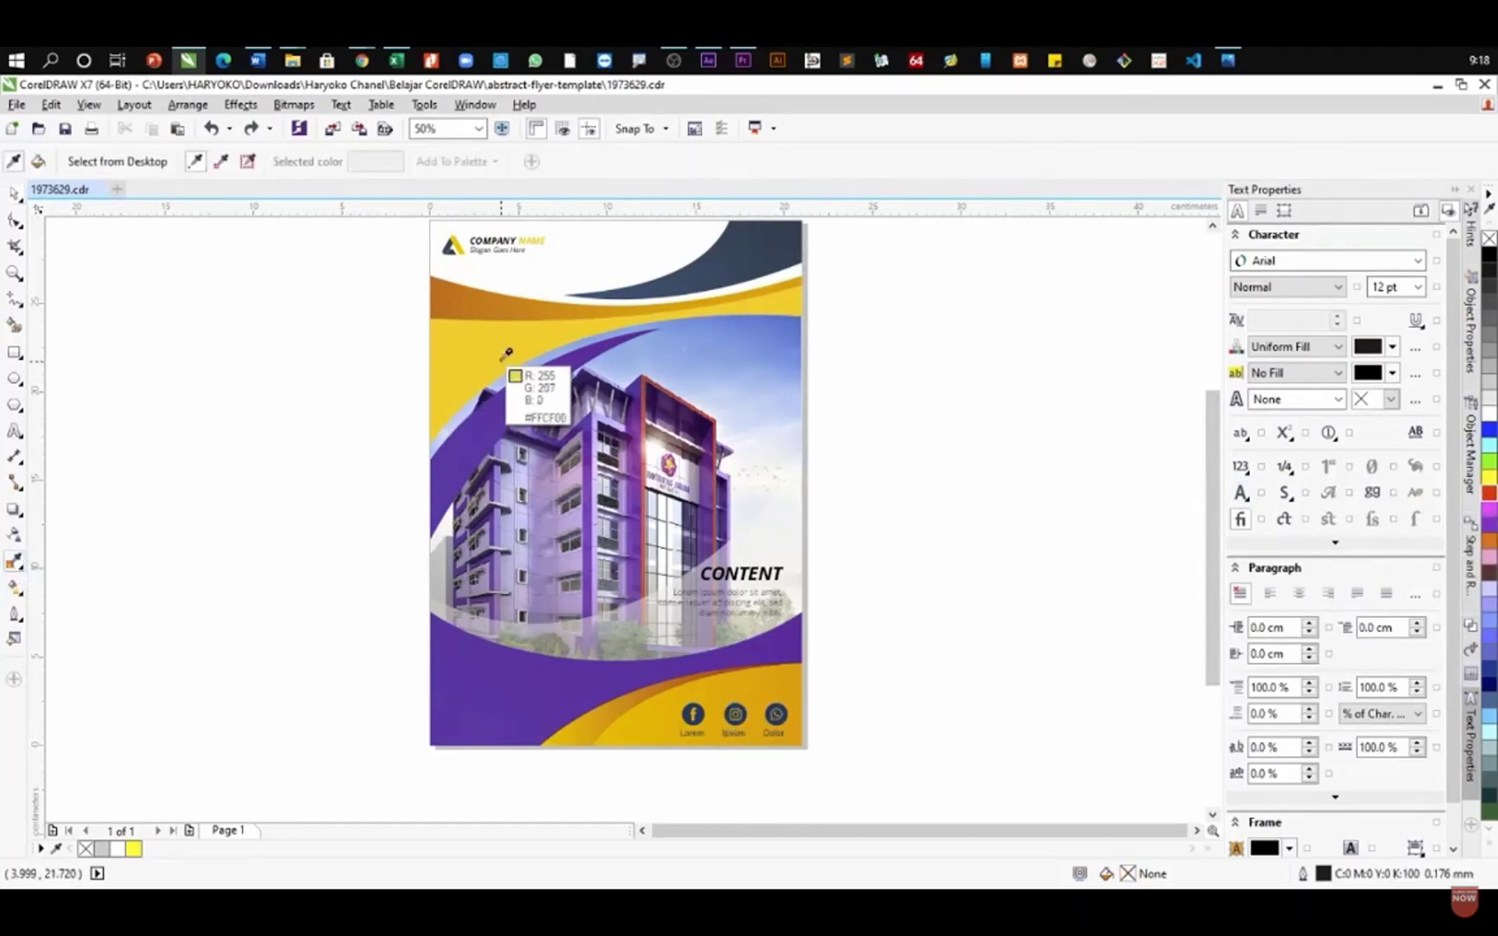
{"action": "left_click", "coordinate": [542, 299]}
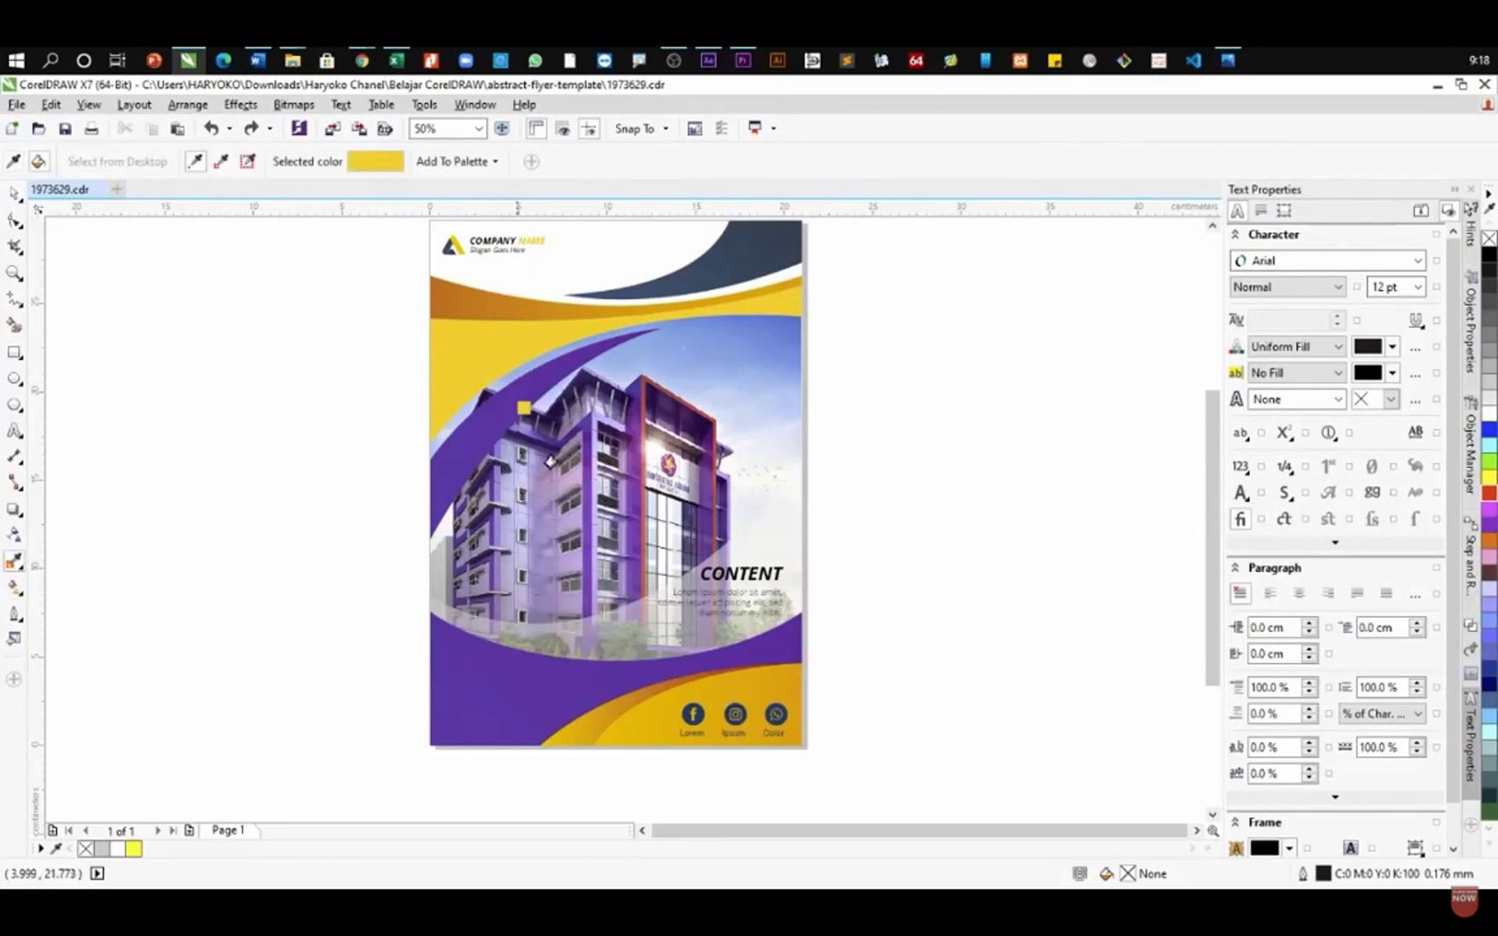
{"action": "left_click", "coordinate": [739, 683]}
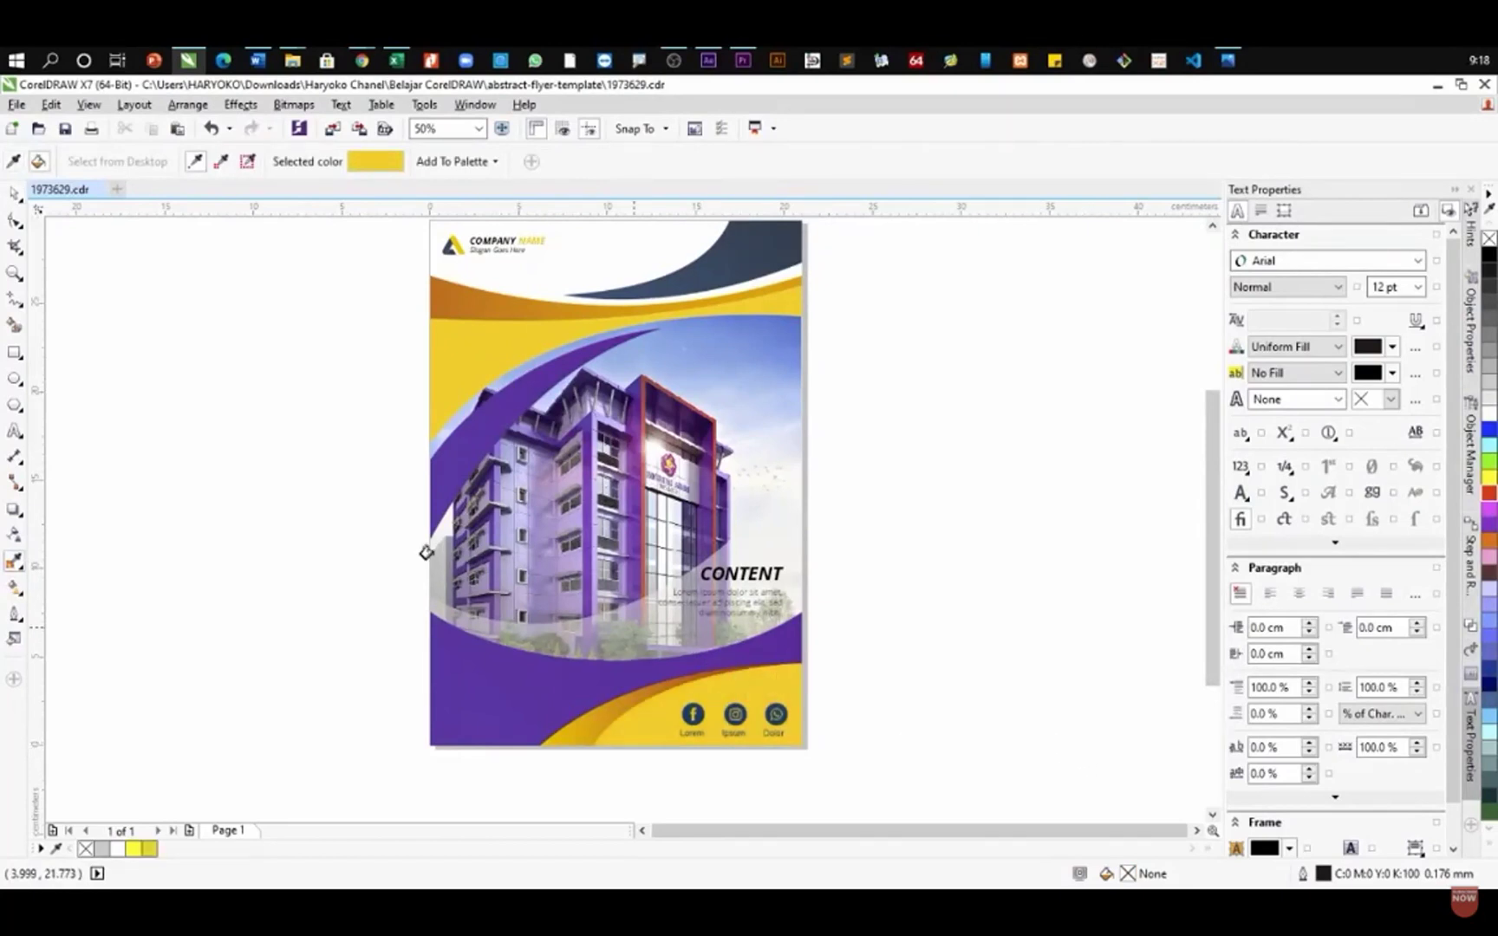
{"action": "left_click", "coordinate": [14, 196]}
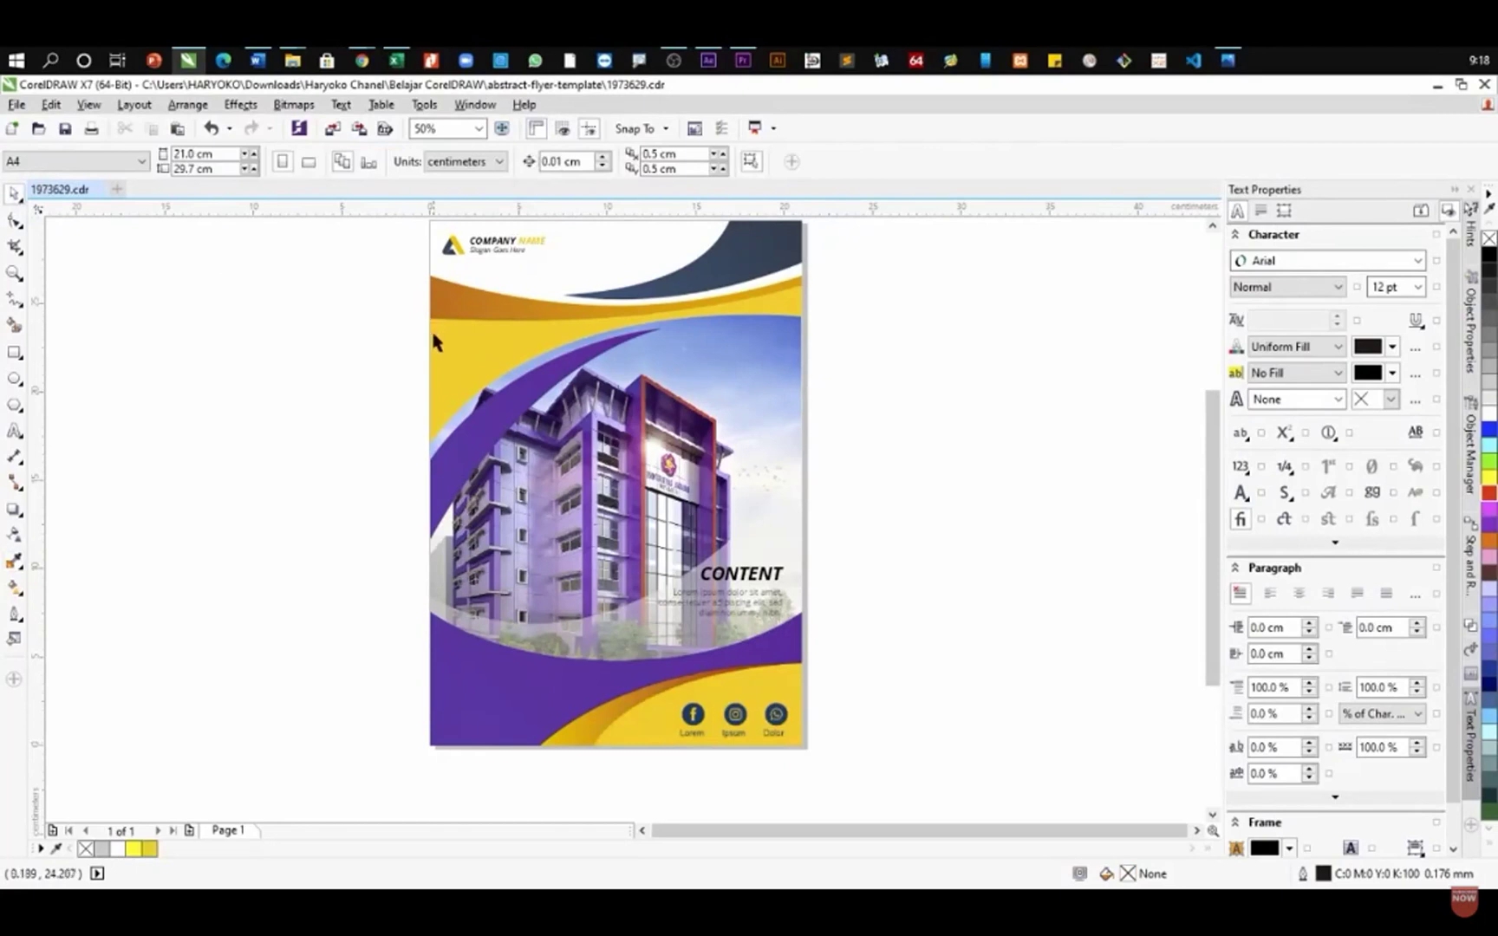
{"action": "left_click", "coordinate": [458, 358]}
{"action": "key", "text": "Tab"}
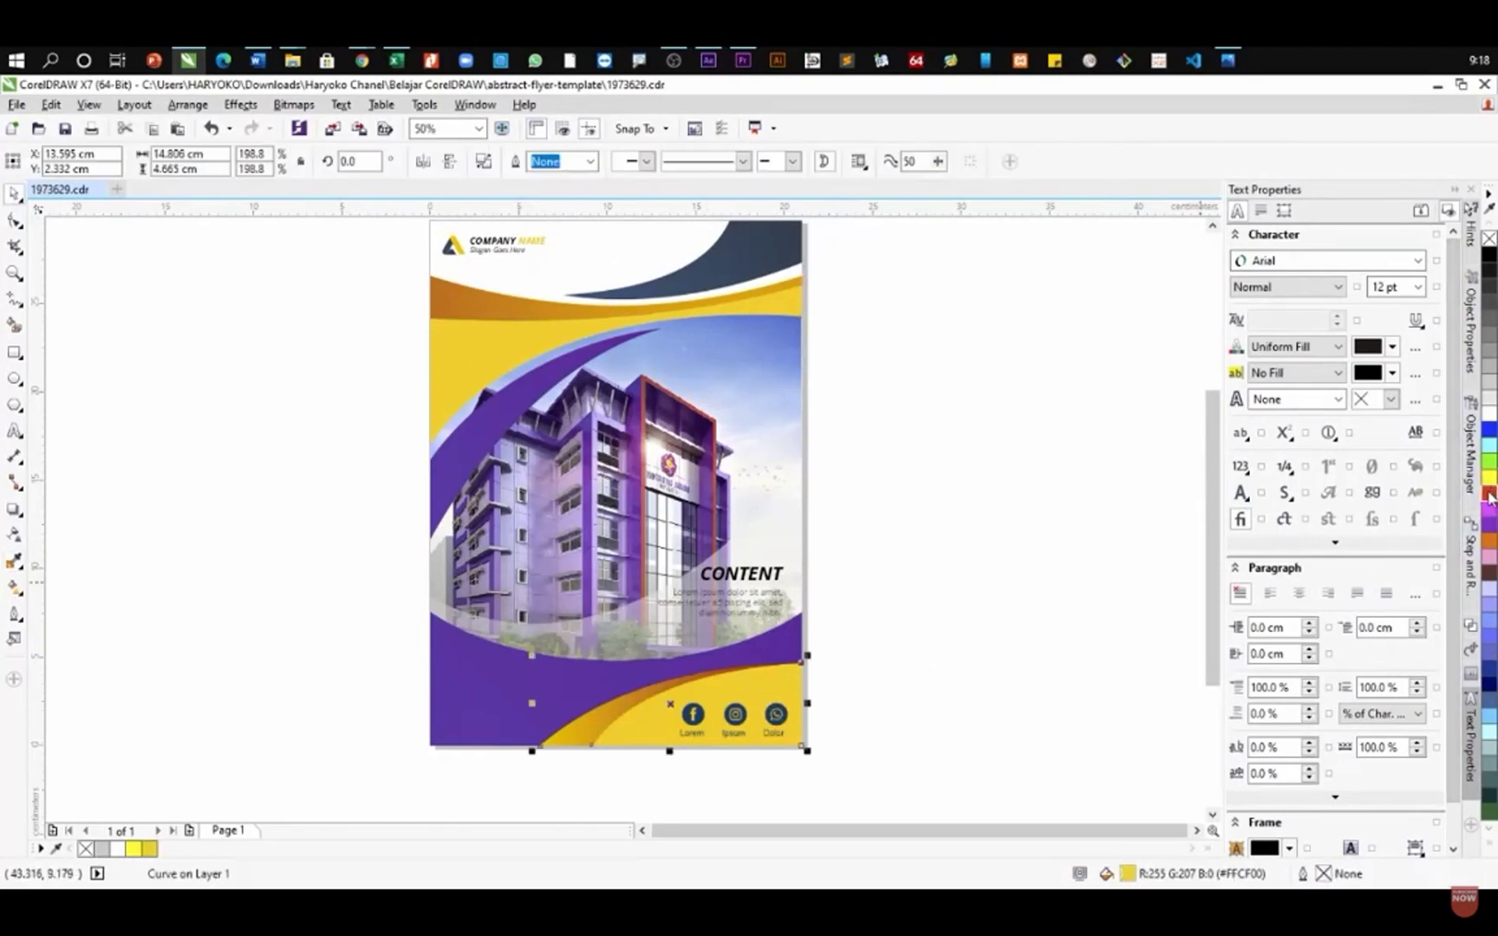
{"action": "left_click", "coordinate": [458, 340]}
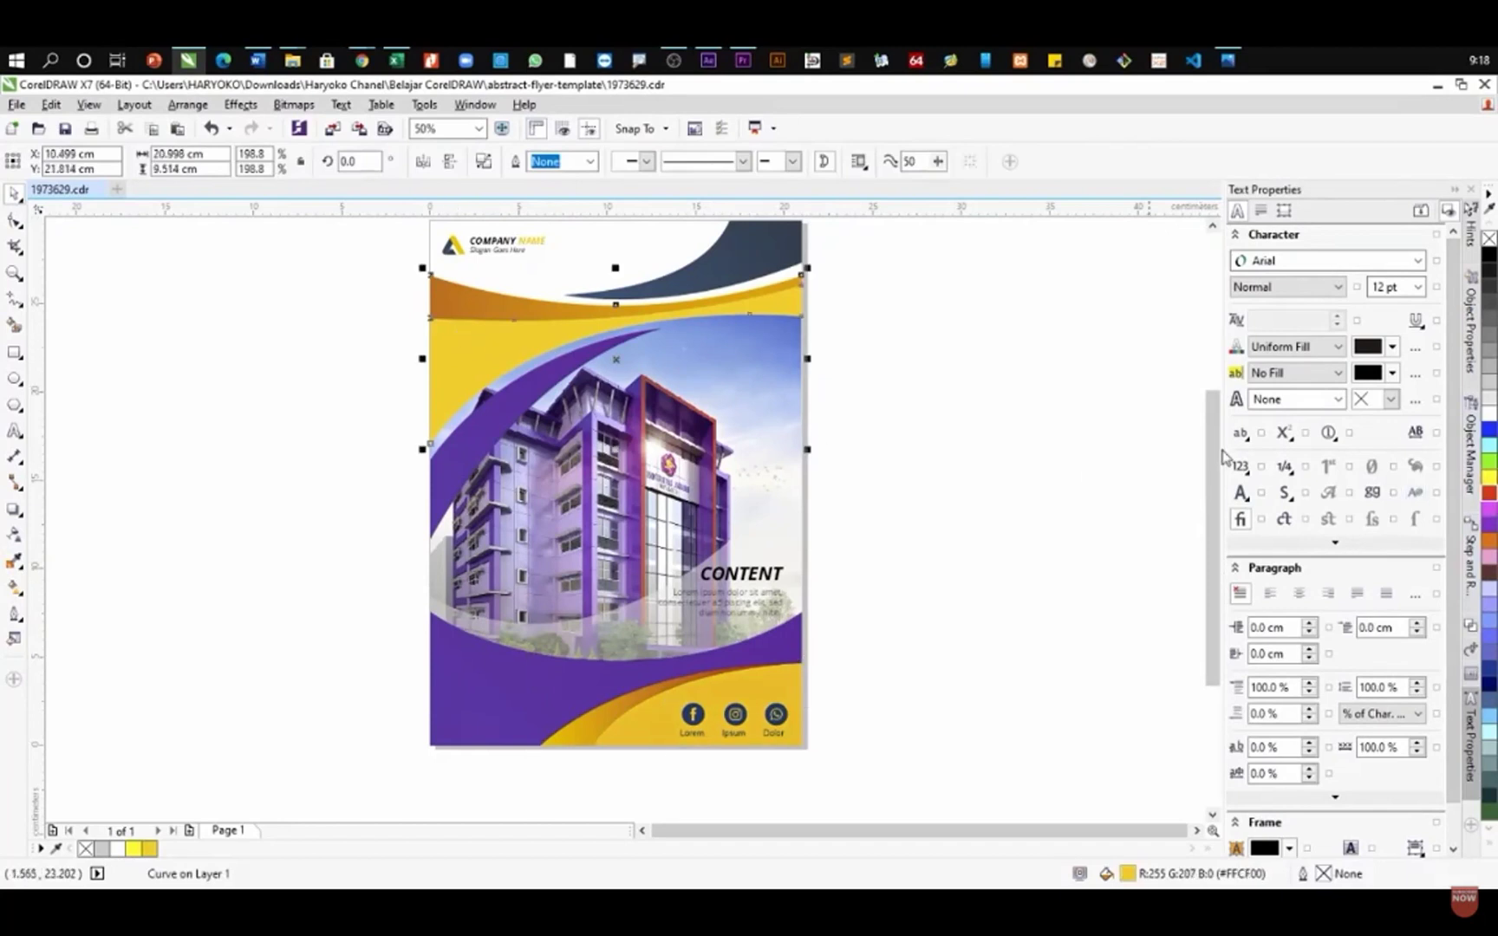
{"action": "key", "text": "Tab"}
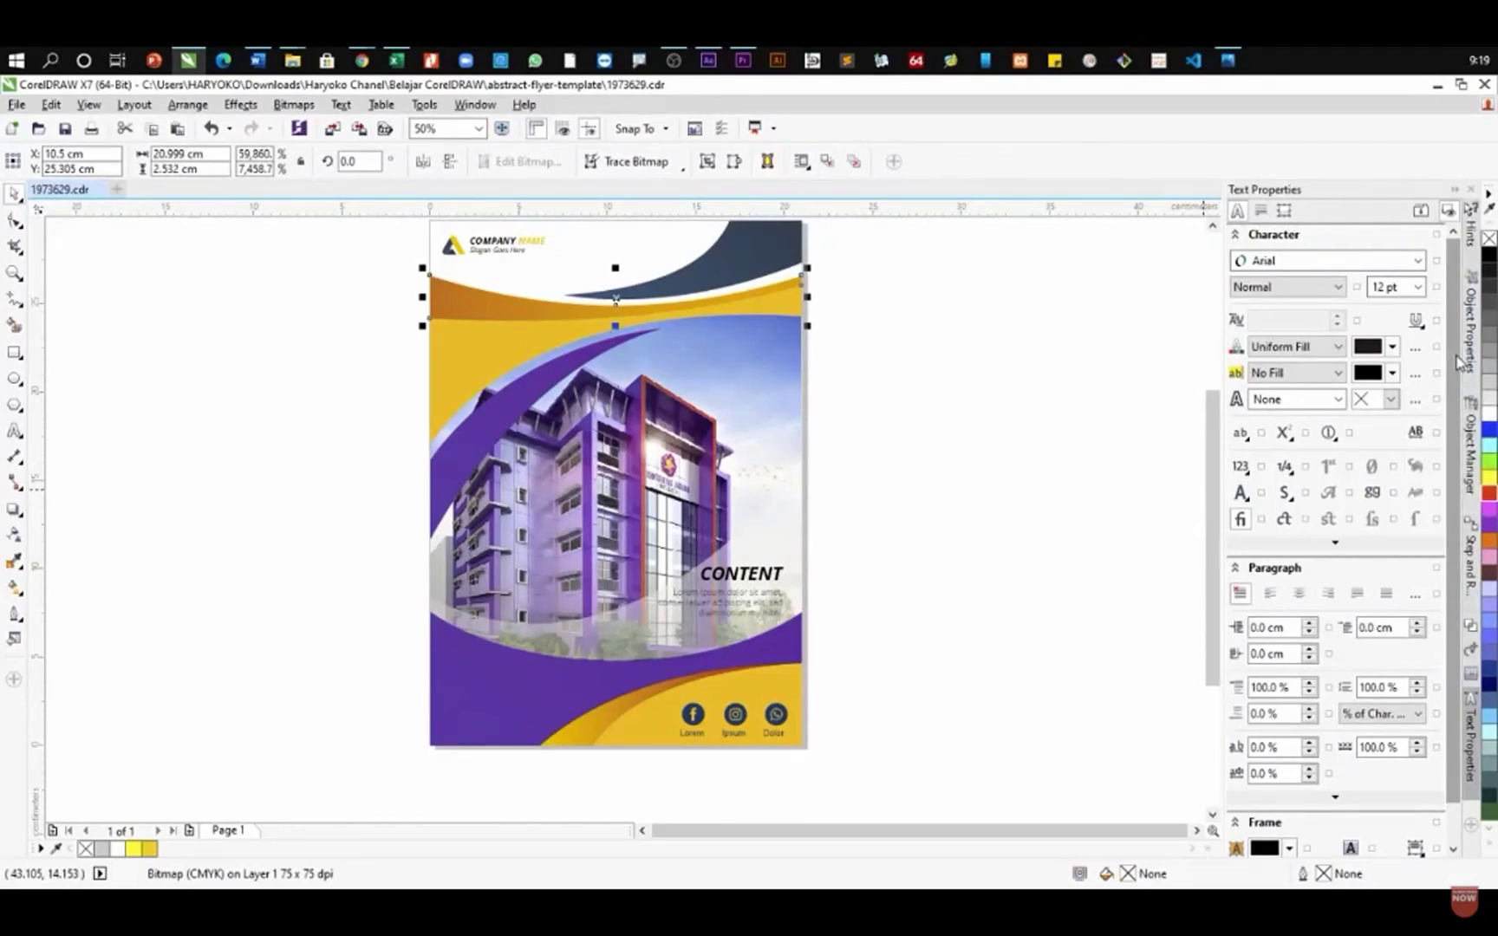
- Replace the displayed RGB color palette with the CMYK Palette and clear the object selection
{"action": "left_click", "coordinate": [476, 105]}
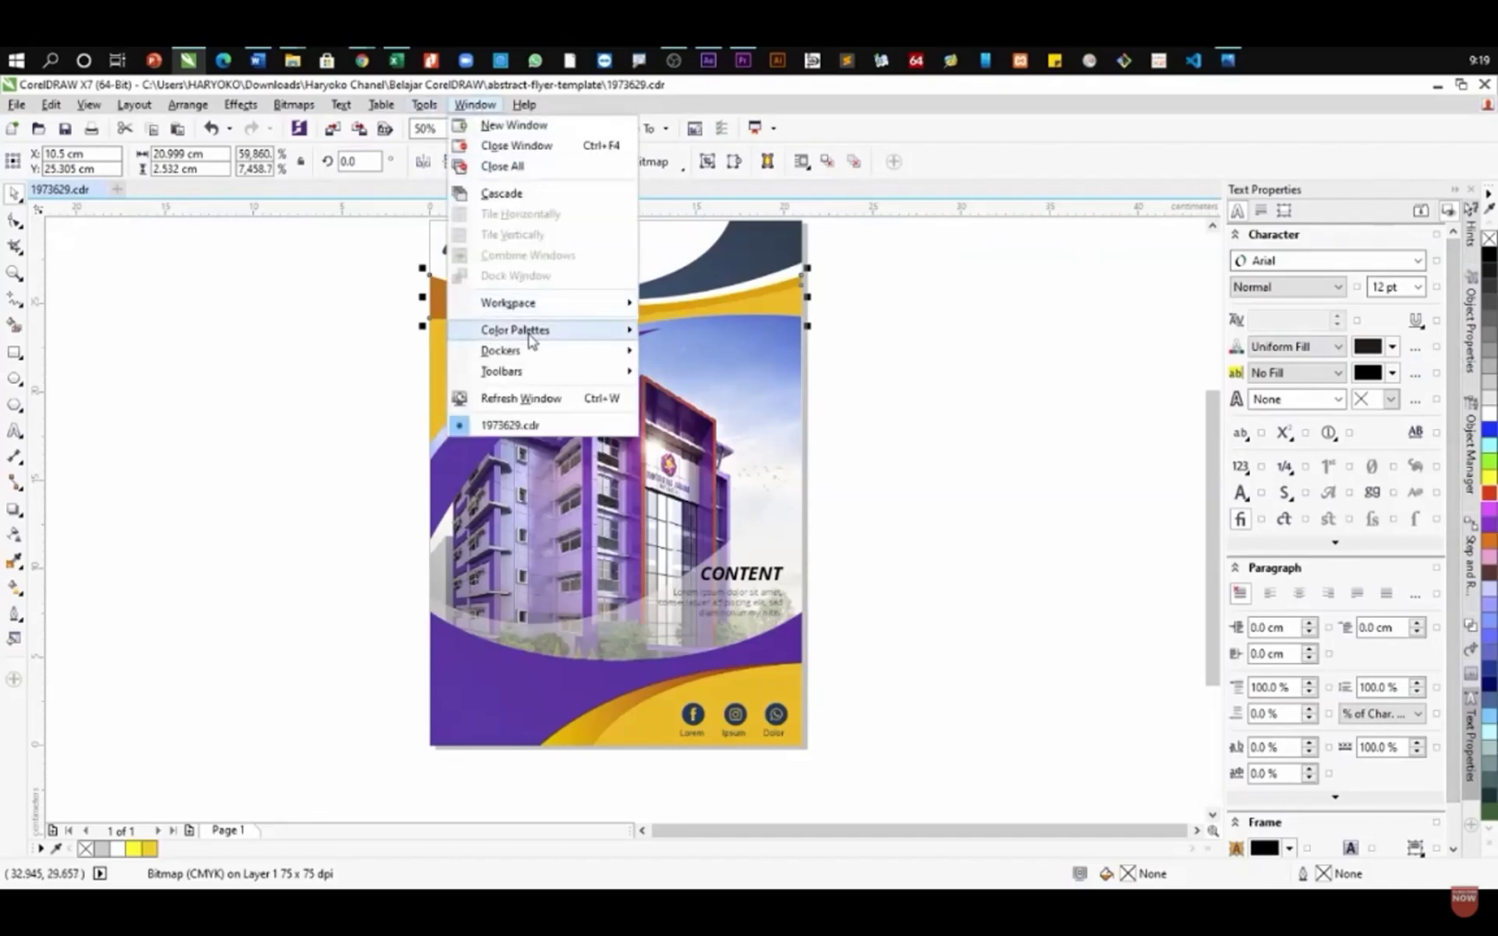
{"action": "mouse_move", "coordinate": [531, 339]}
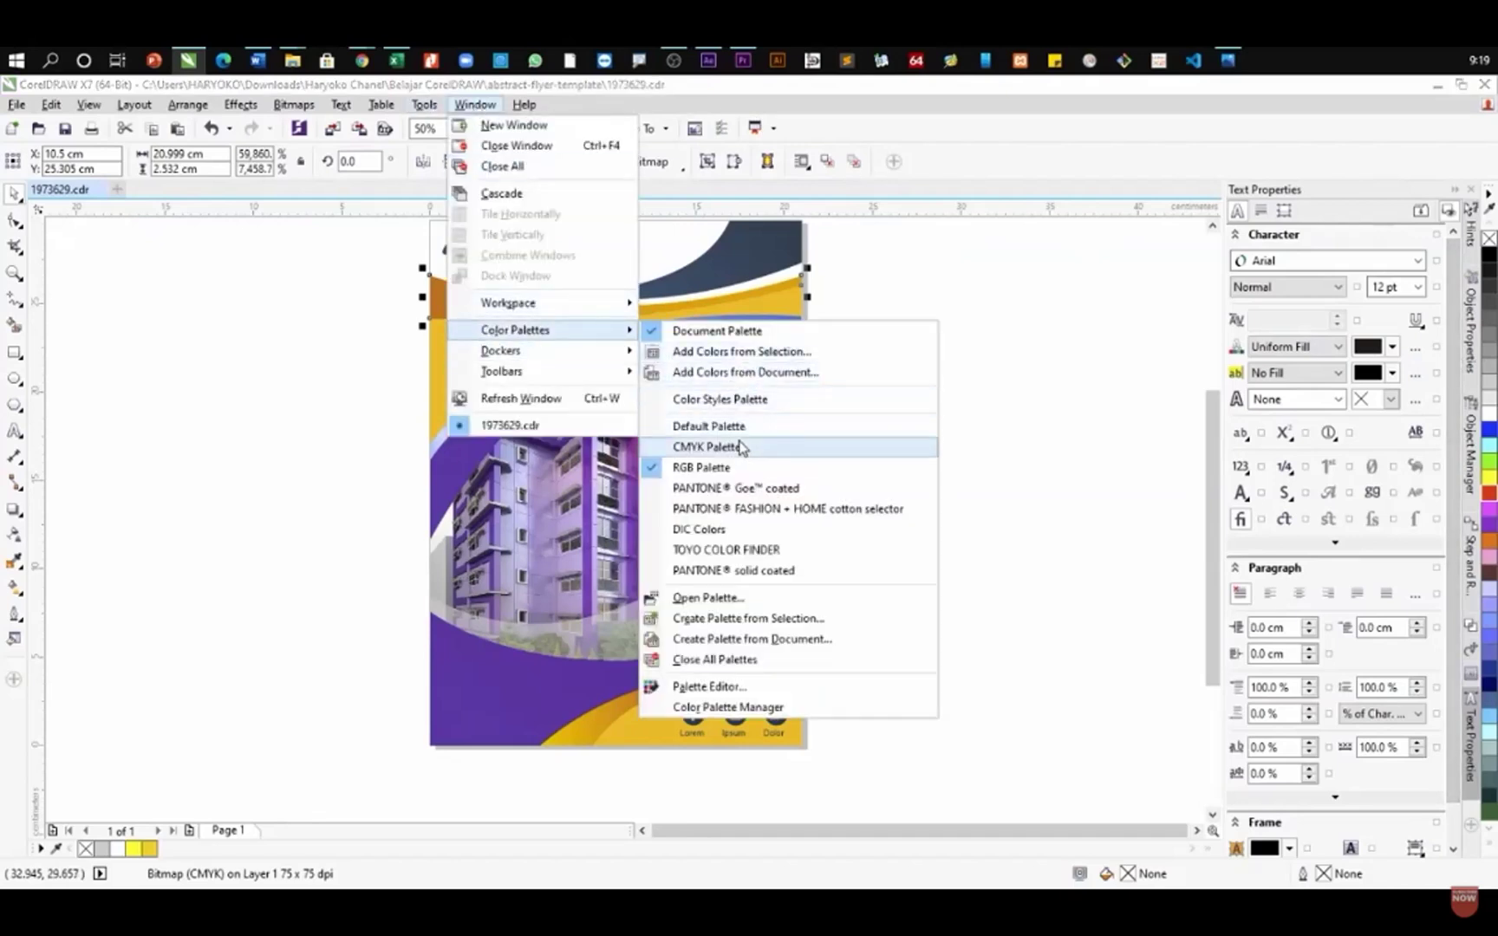
{"action": "left_click", "coordinate": [657, 473]}
{"action": "left_click", "coordinate": [474, 105]}
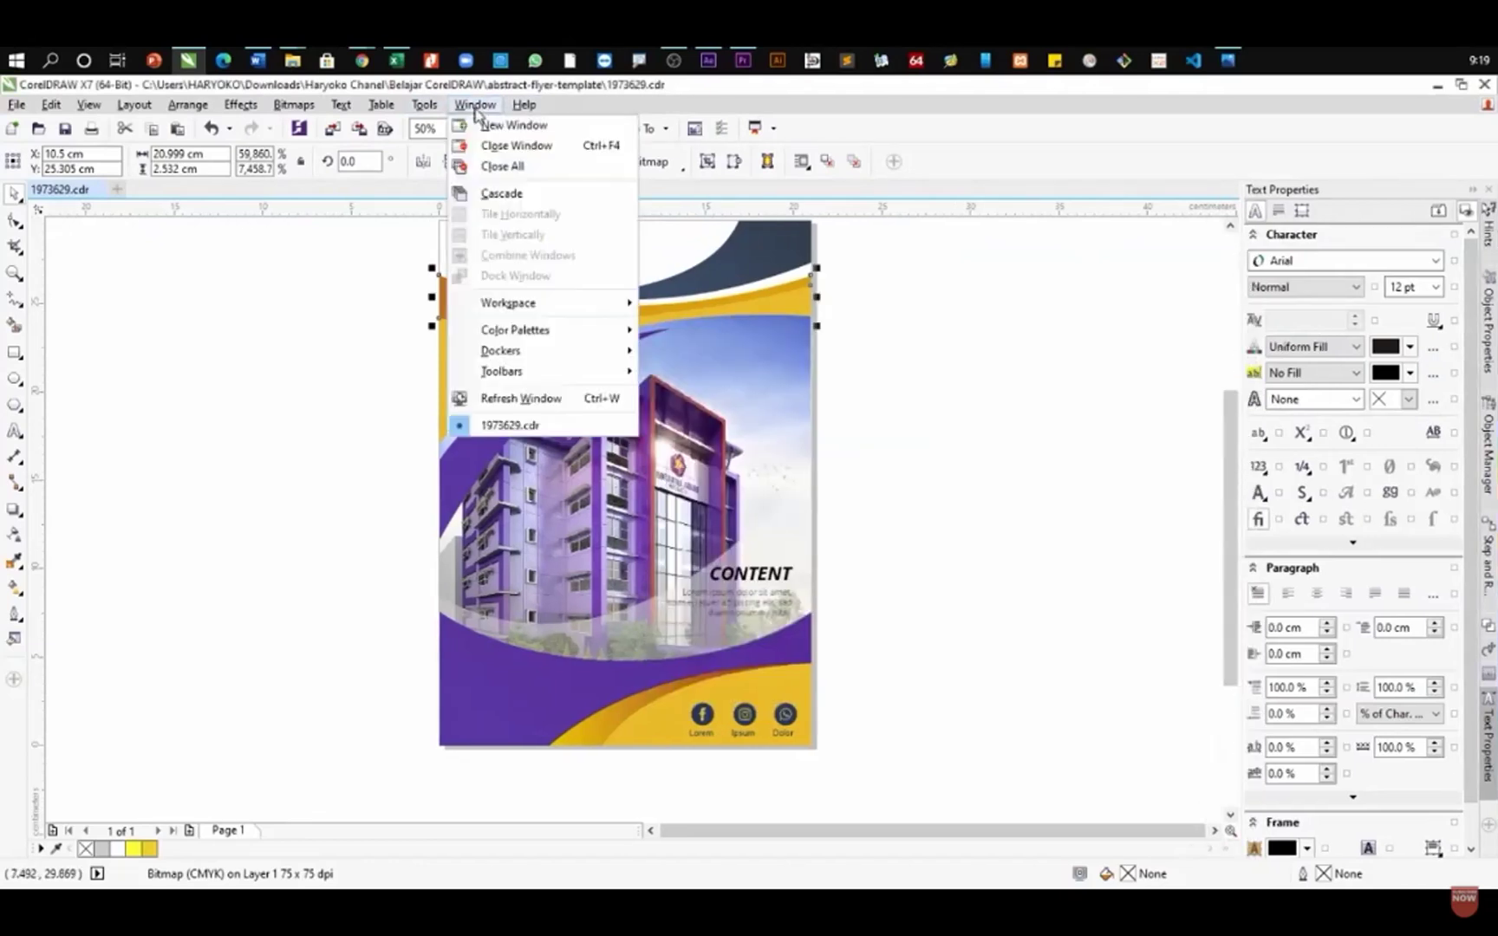
{"action": "mouse_move", "coordinate": [544, 333]}
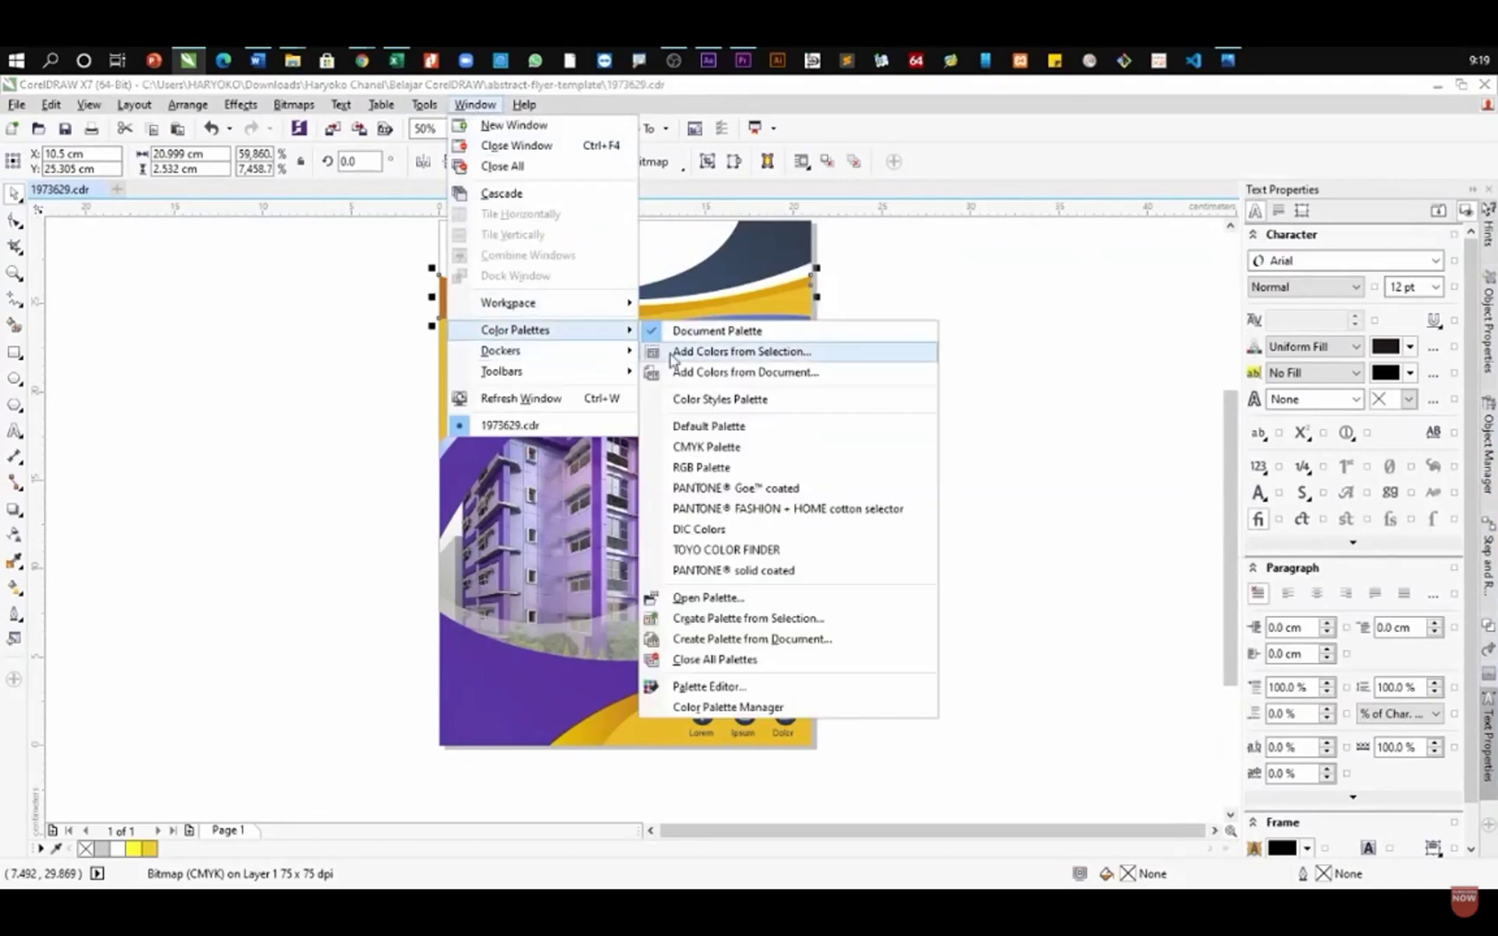
{"action": "left_click", "coordinate": [655, 449]}
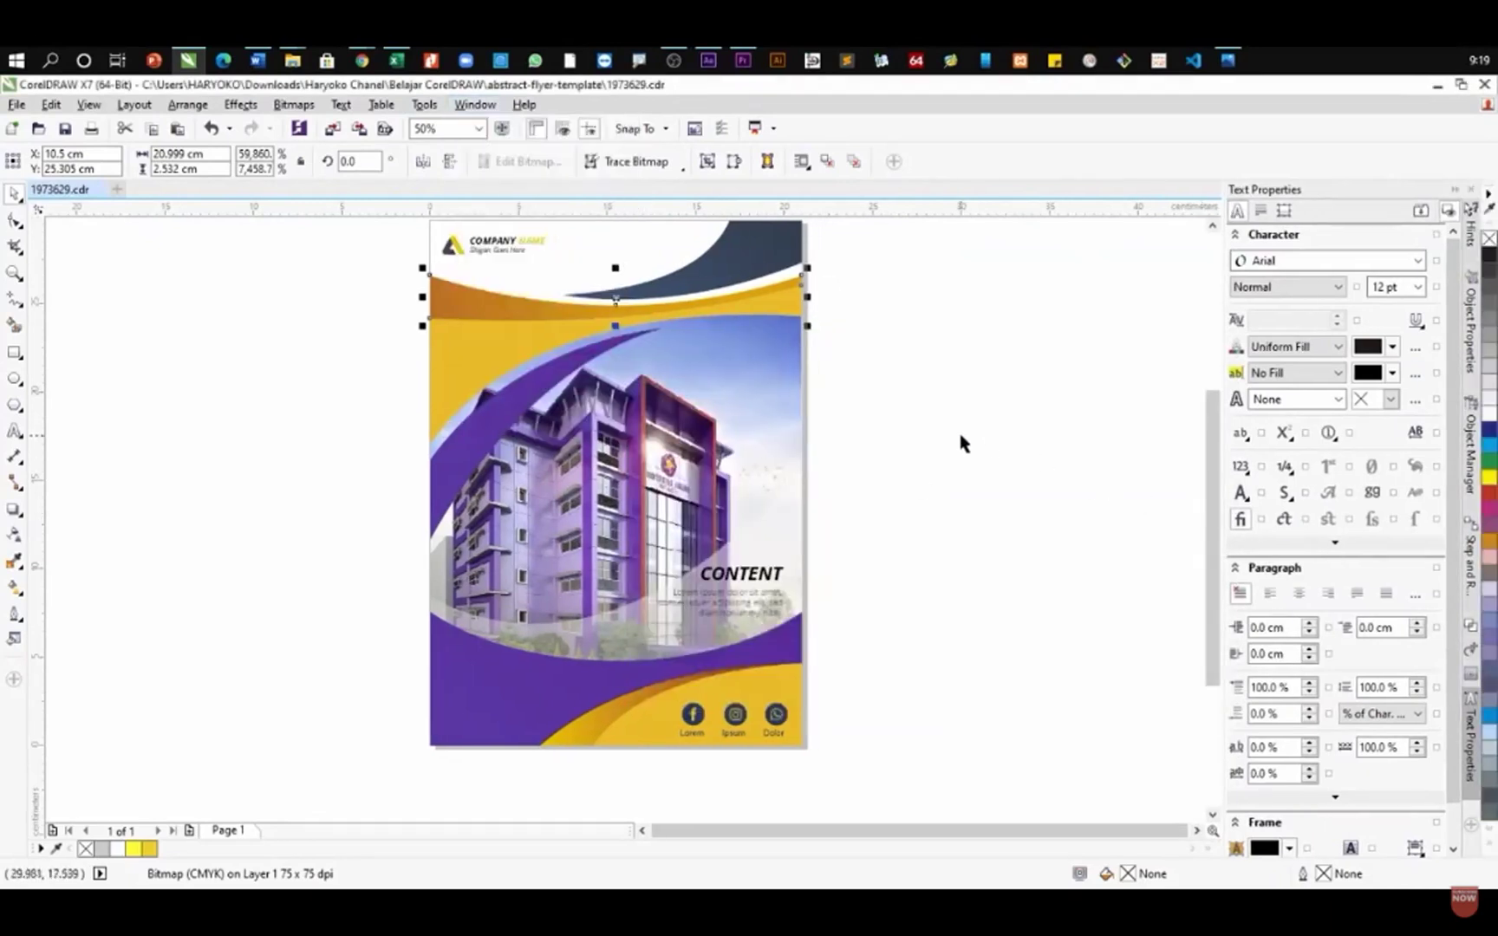
{"action": "left_click", "coordinate": [961, 443]}
- Fill the lower yellow curved shape with CMYK yellow, mix in red up to C0 M35 Y100 K0, and deselect it
{"action": "left_click", "coordinate": [798, 680]}
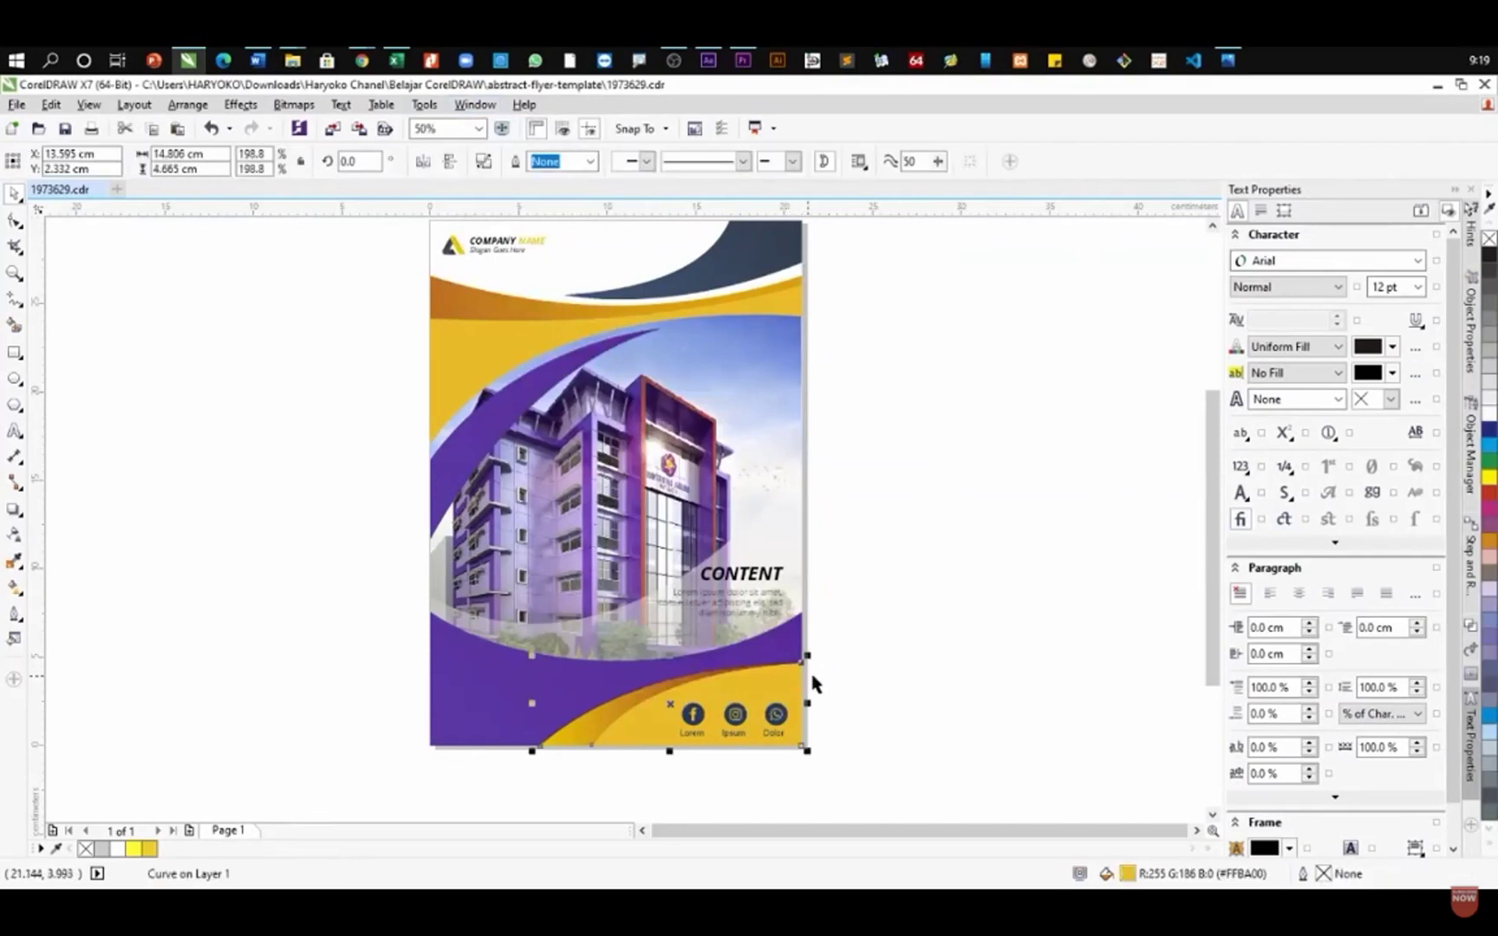
{"action": "left_click", "coordinate": [1491, 478]}
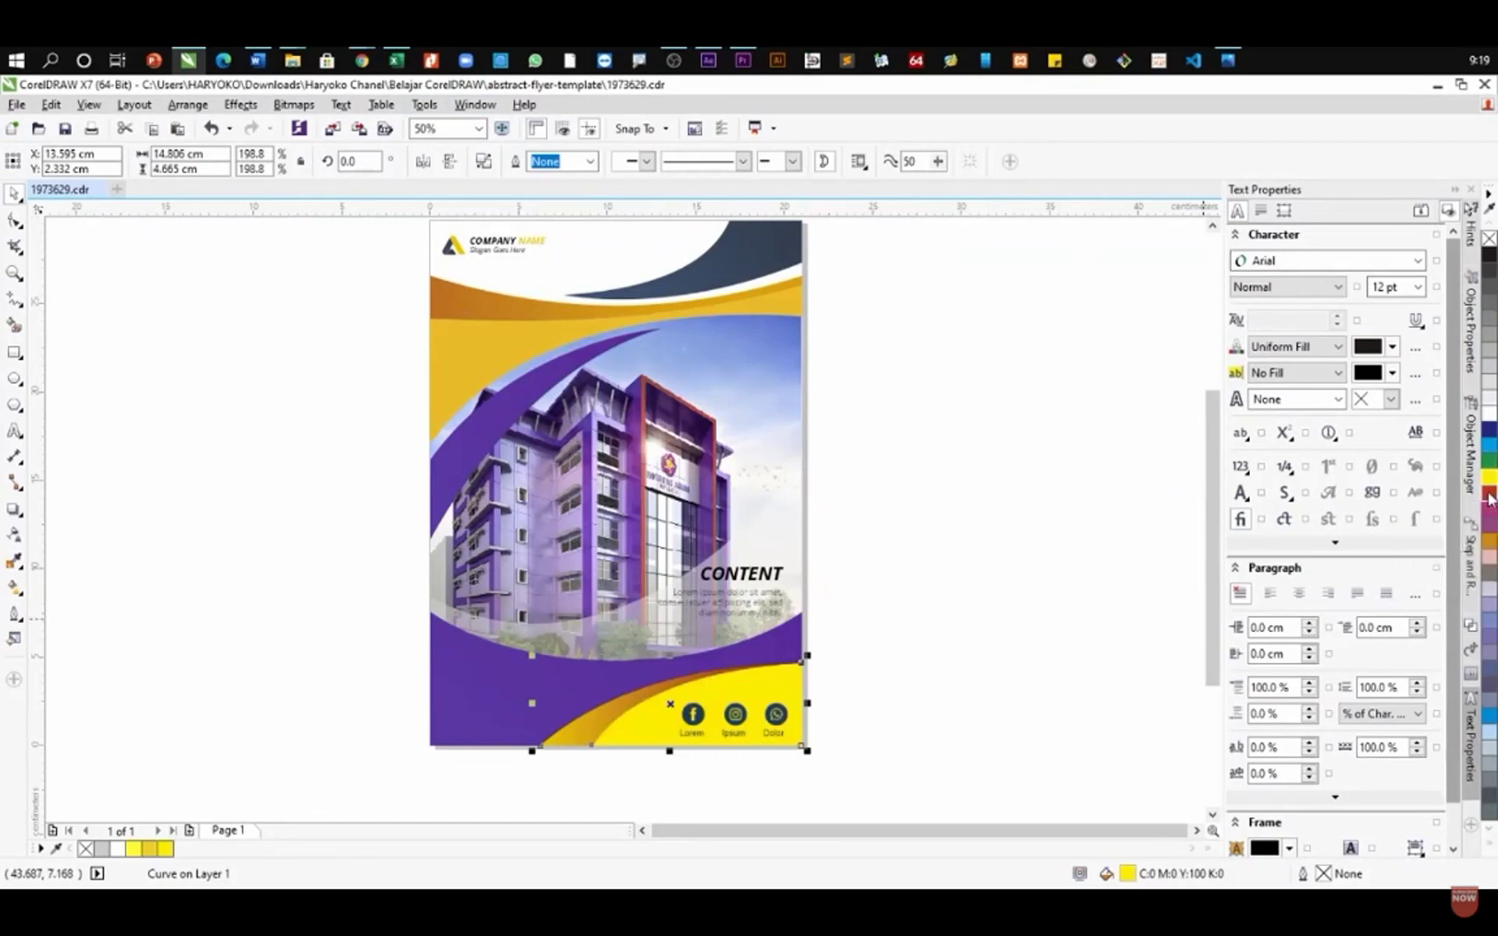
{"action": "left_click", "coordinate": [1489, 495], "text": "ctrl"}
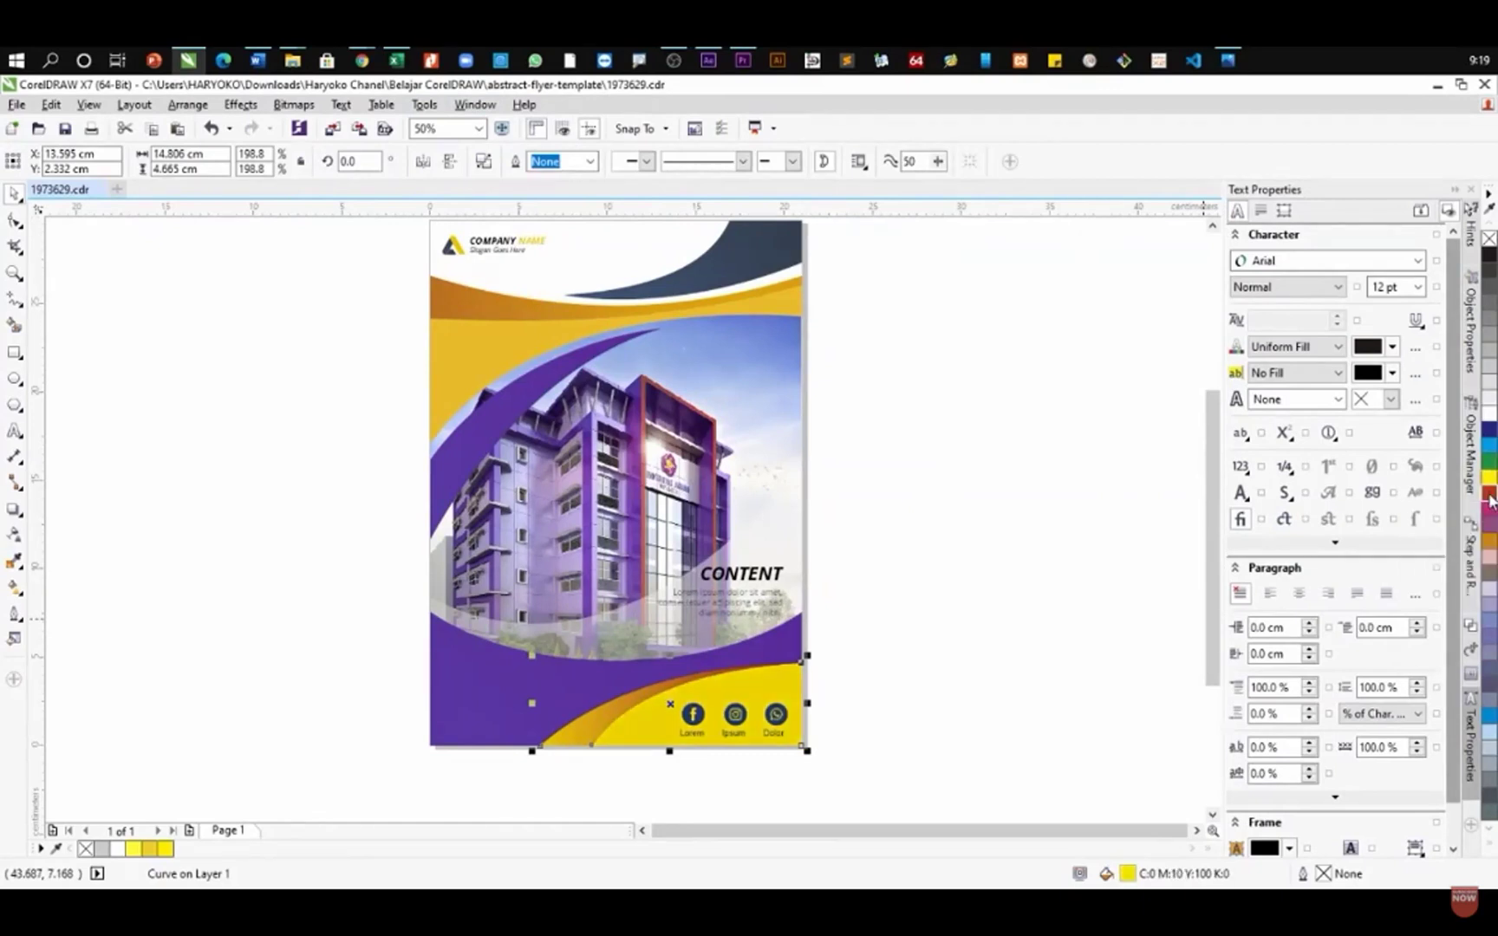
{"action": "left_click", "coordinate": [1490, 501], "text": "ctrl"}
{"action": "left_click", "coordinate": [1490, 501], "text": "ctrl"}
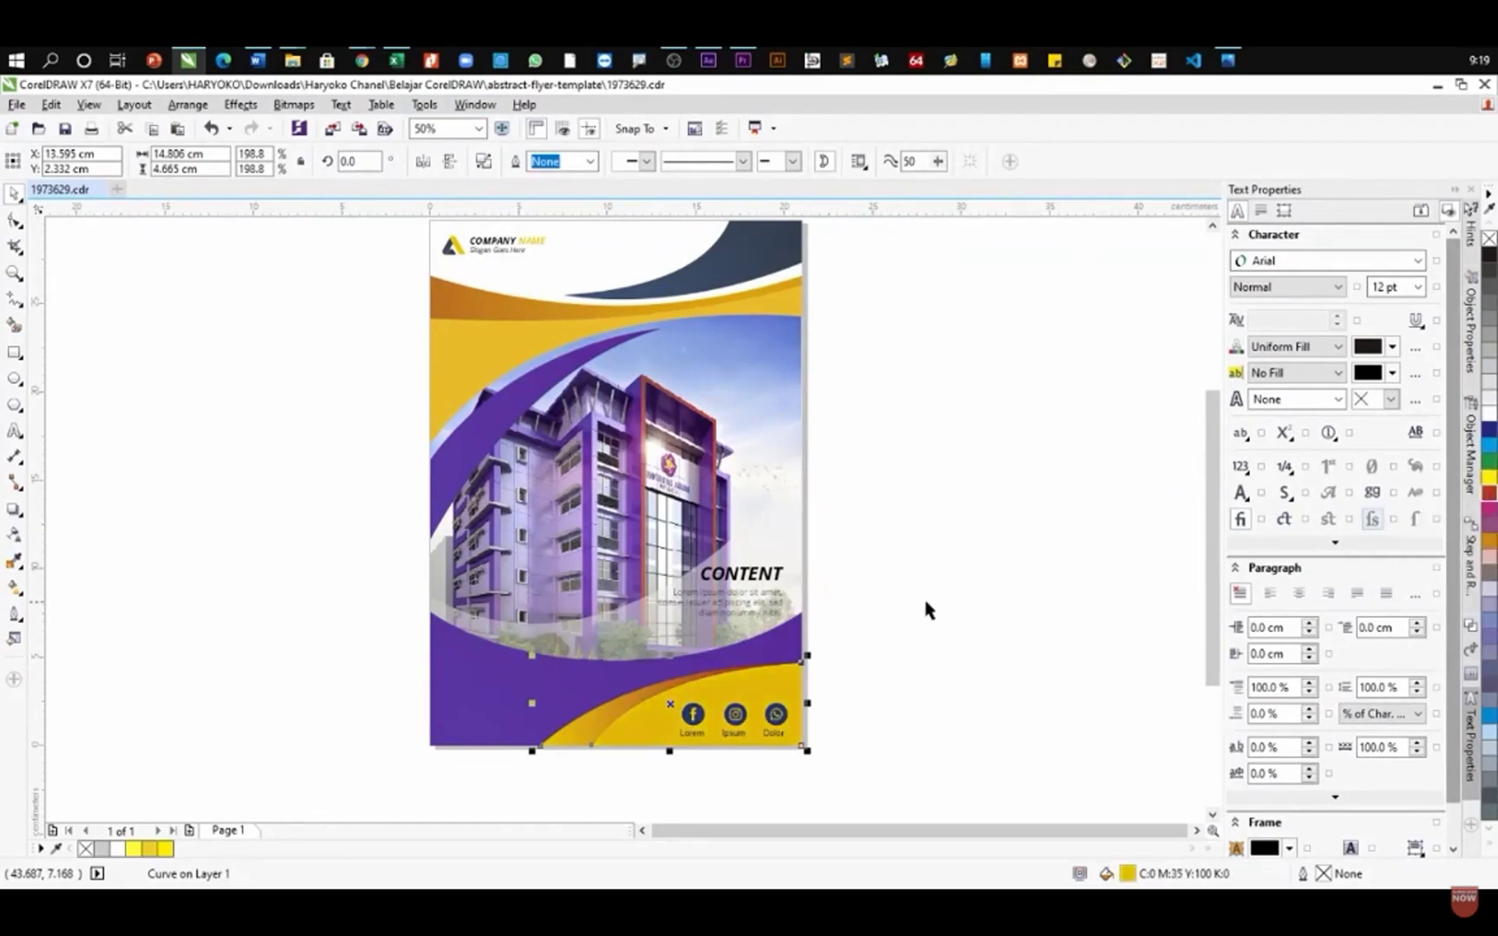
{"action": "left_click", "coordinate": [897, 609]}
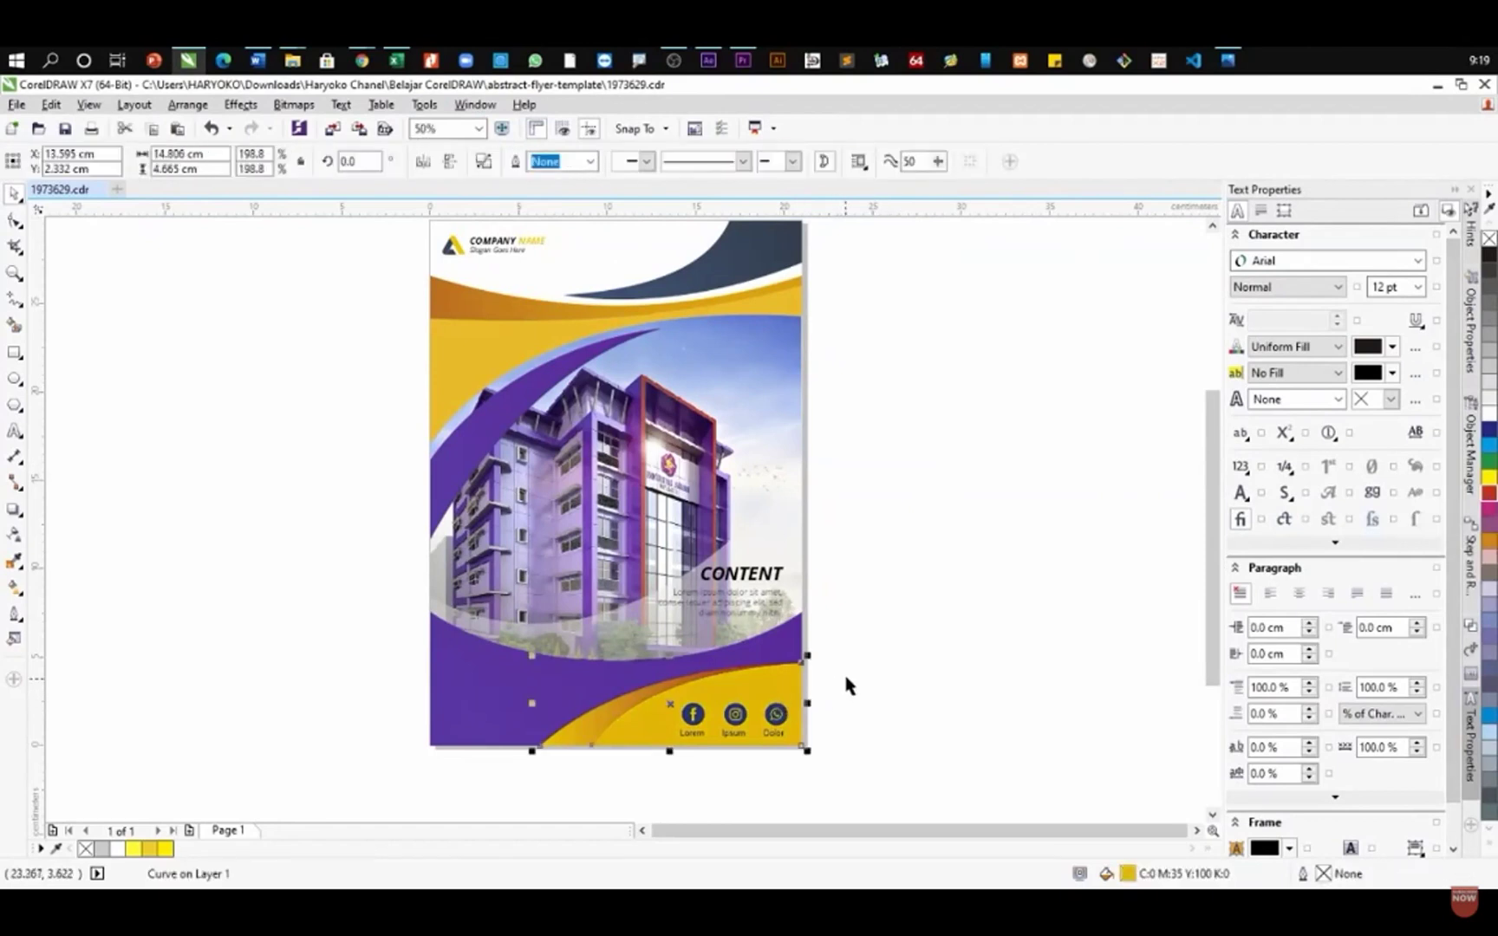
{"action": "left_click", "coordinate": [937, 562]}
- Recolour the end node of the gradient in the dark header curve to purple #69169D, sampled from the crescent beside the photo
{"action": "key", "text": "F3"}
{"action": "scroll", "coordinate": [665, 395], "scroll_direction": "up", "scroll_amount": 2}
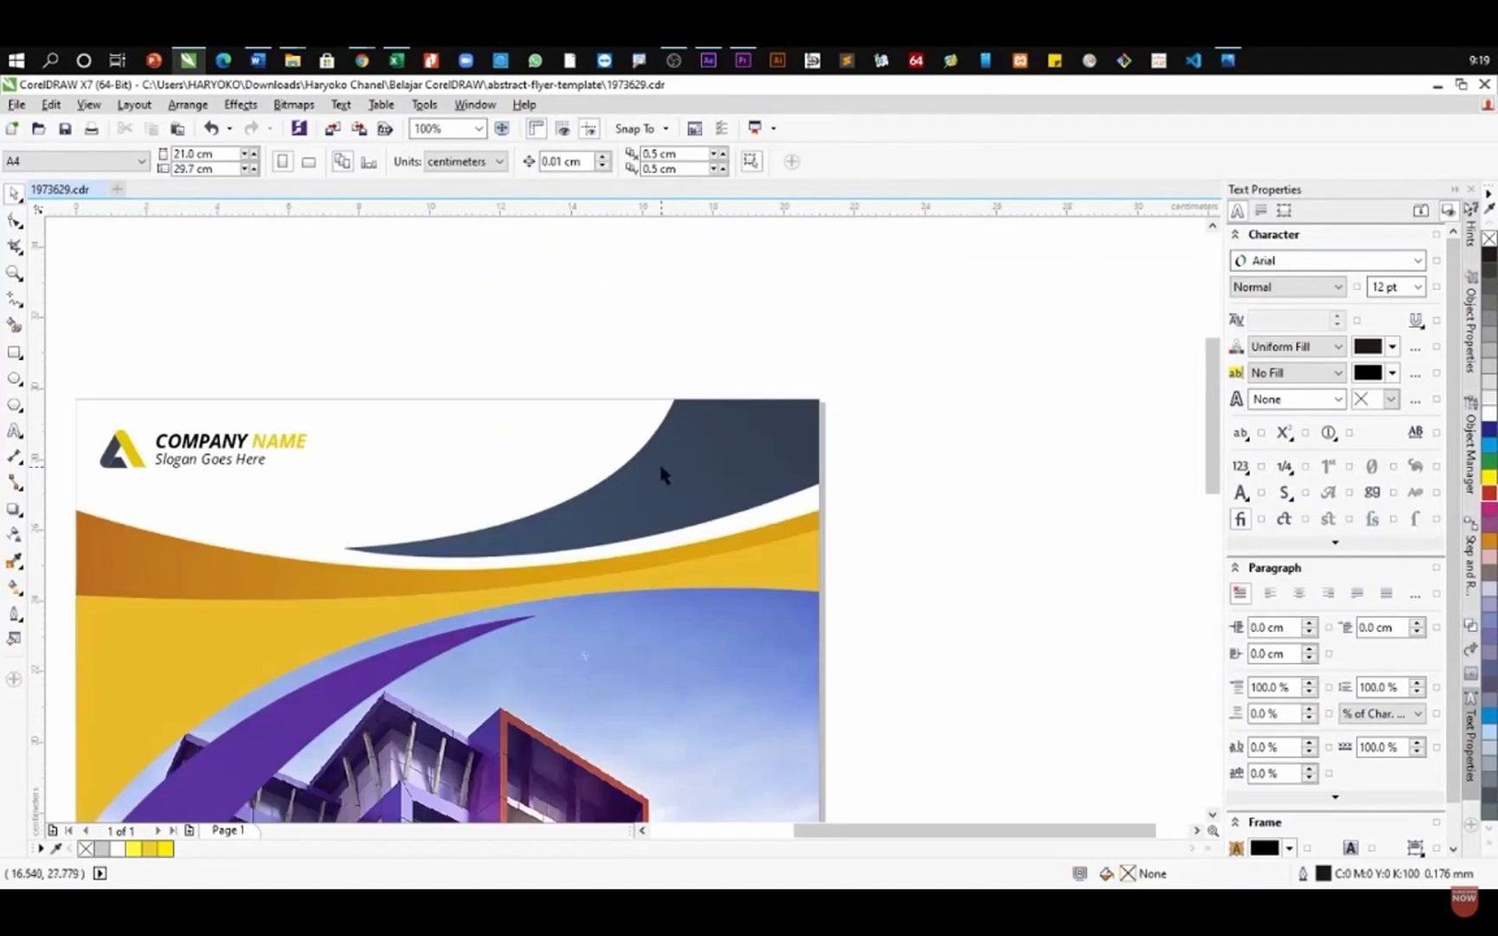
{"action": "scroll", "coordinate": [662, 475], "scroll_direction": "down", "scroll_amount": 1}
{"action": "left_click", "coordinate": [662, 475]}
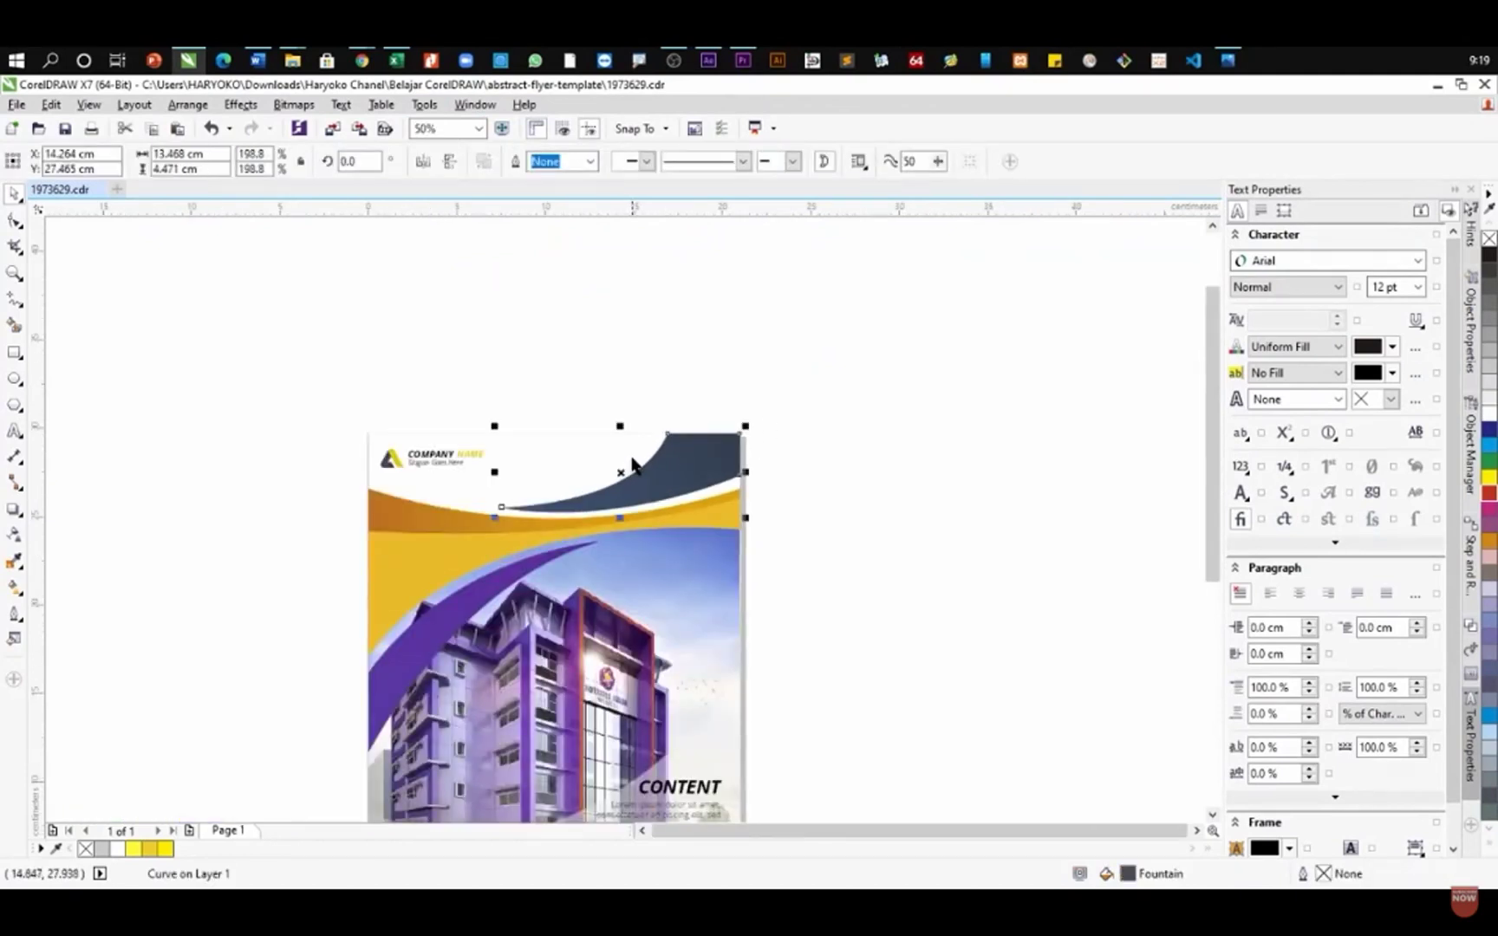
{"action": "left_click", "coordinate": [14, 591]}
{"action": "left_click", "coordinate": [735, 386]}
{"action": "left_click", "coordinate": [749, 414]}
{"action": "left_click", "coordinate": [785, 454]}
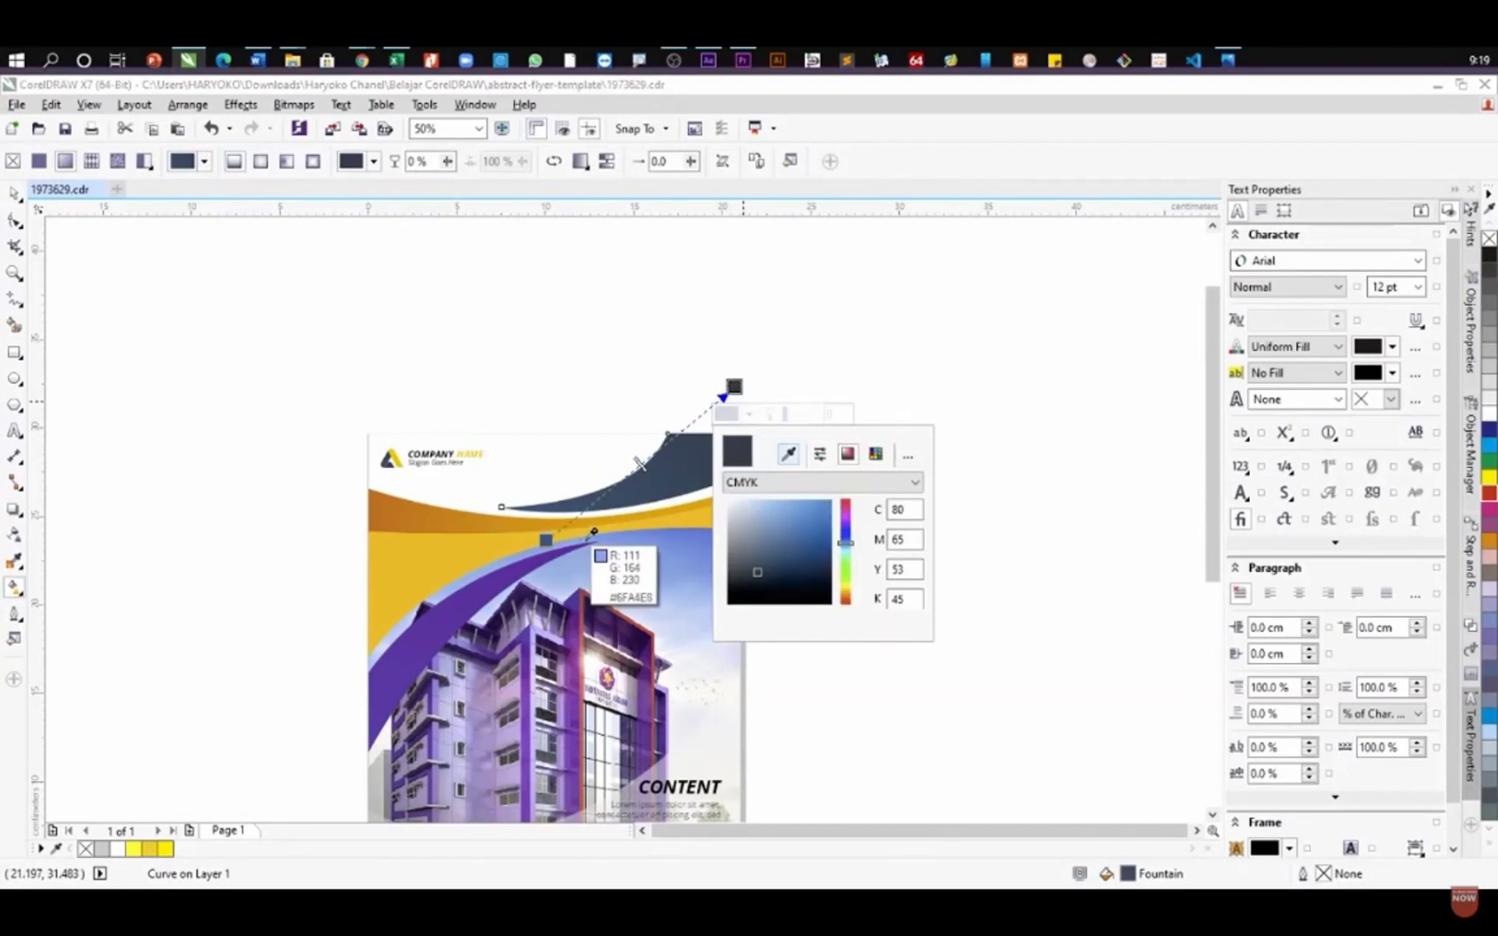
{"action": "left_click", "coordinate": [595, 536]}
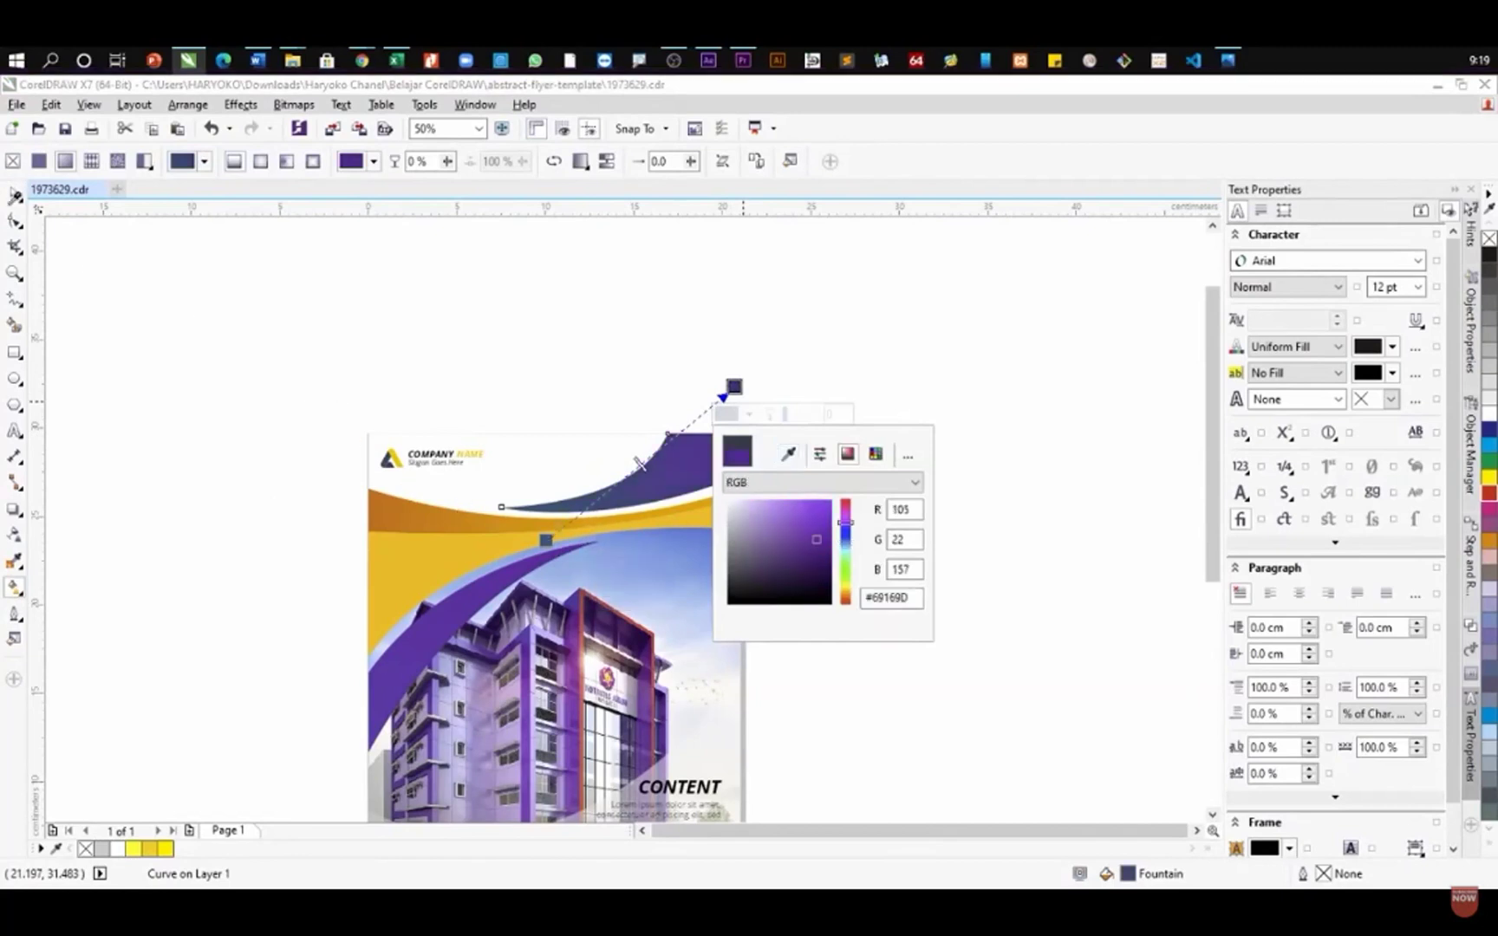
- Recolour the start node of the header curve's gradient to purple #672DA8, sampled from the crescent's lower end, and deselect it
{"action": "left_click", "coordinate": [546, 540]}
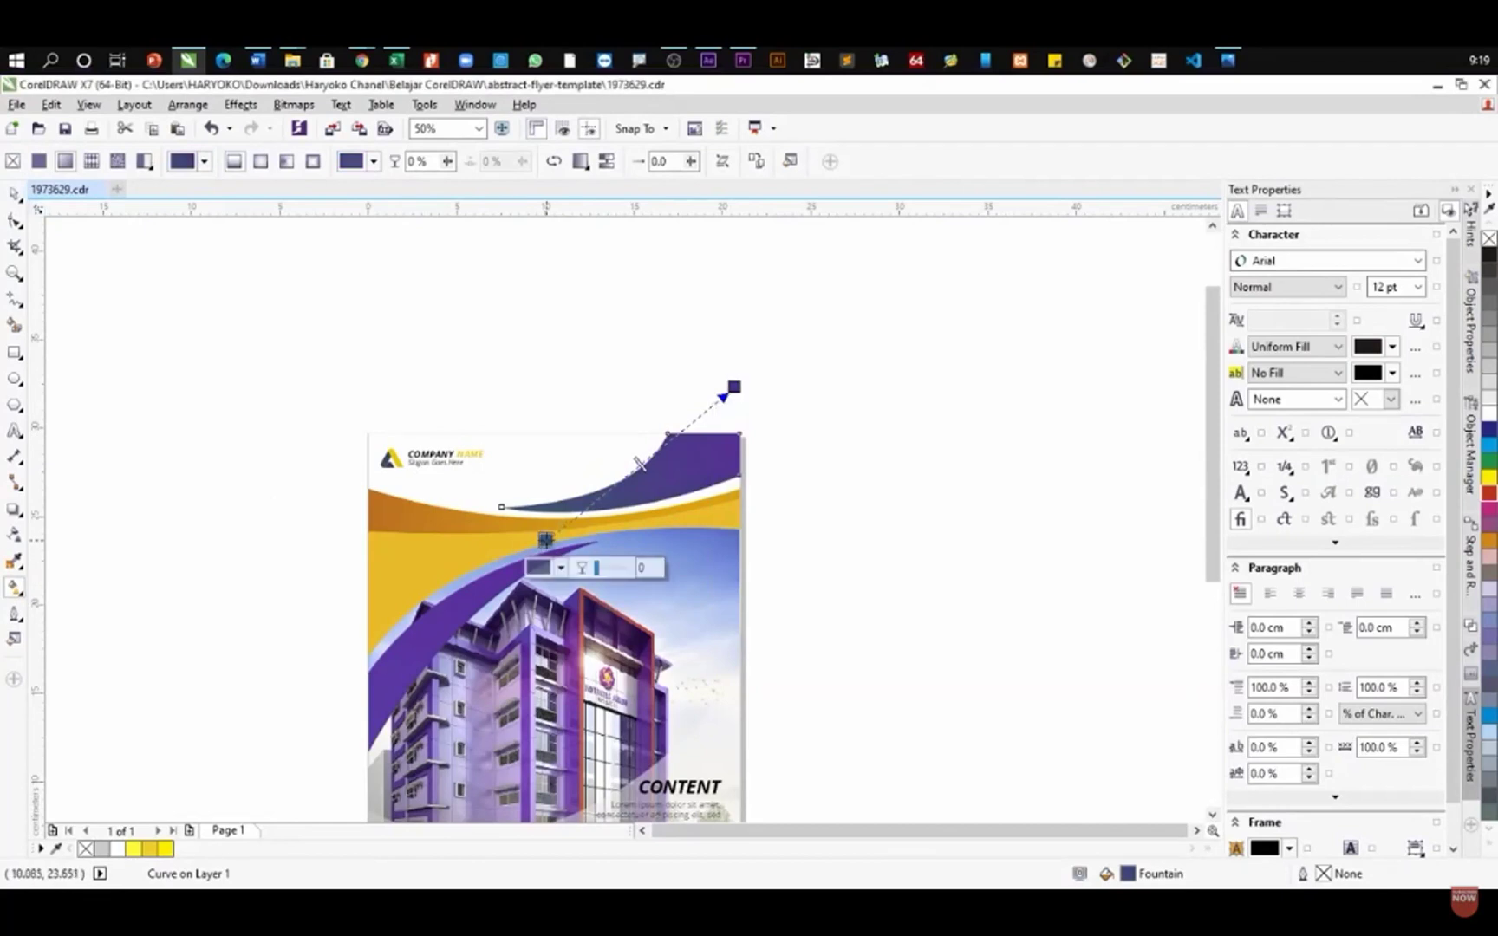
{"action": "left_click", "coordinate": [561, 568]}
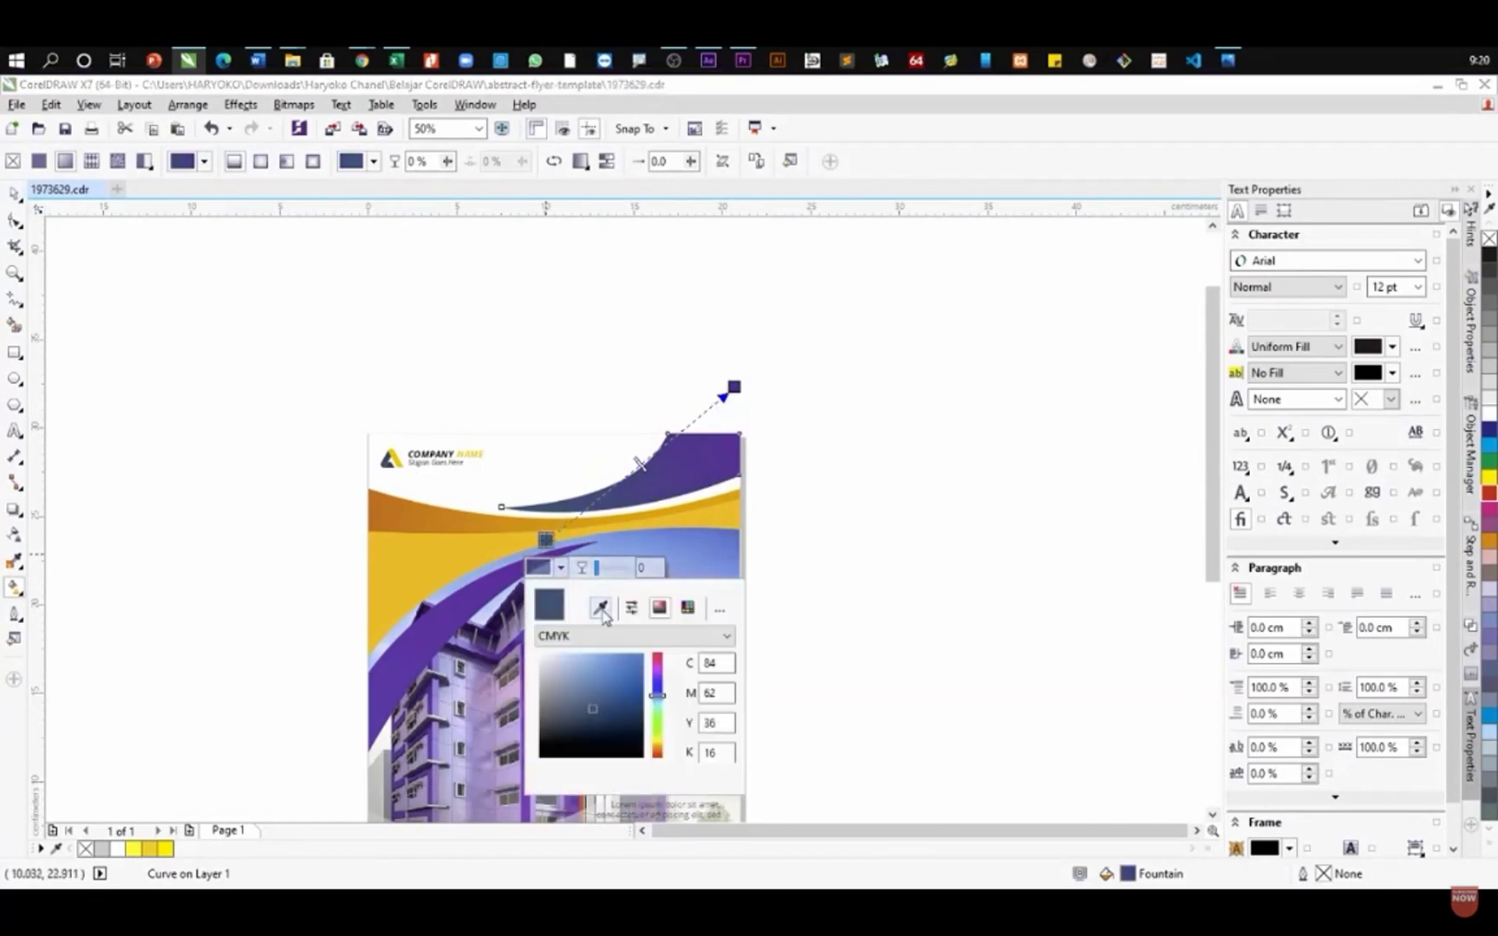
{"action": "left_click", "coordinate": [600, 609]}
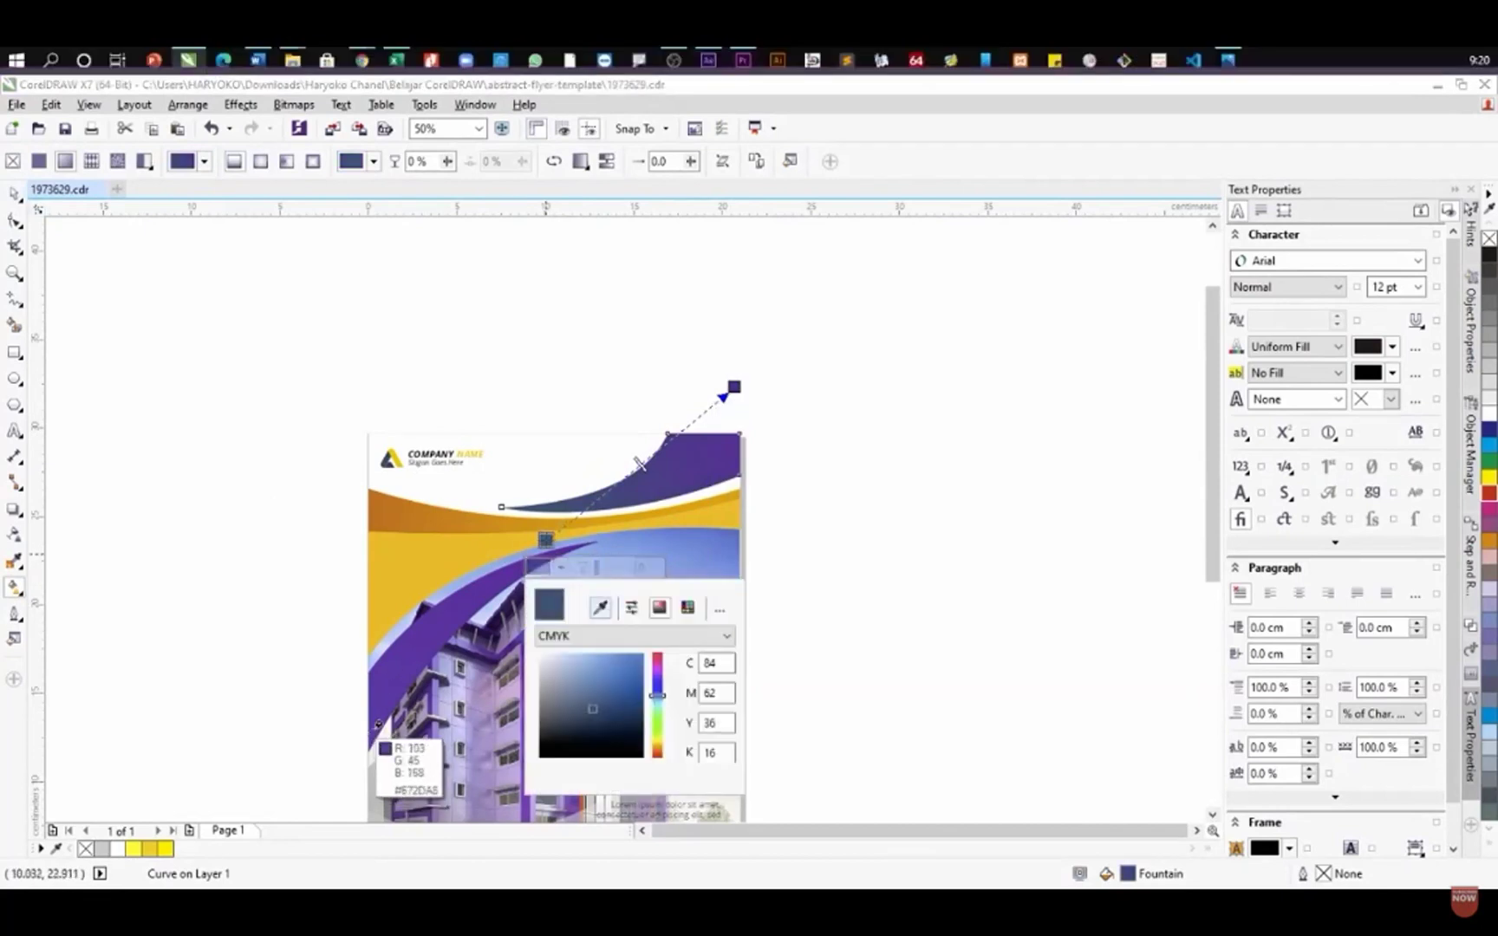
{"action": "left_click", "coordinate": [378, 727]}
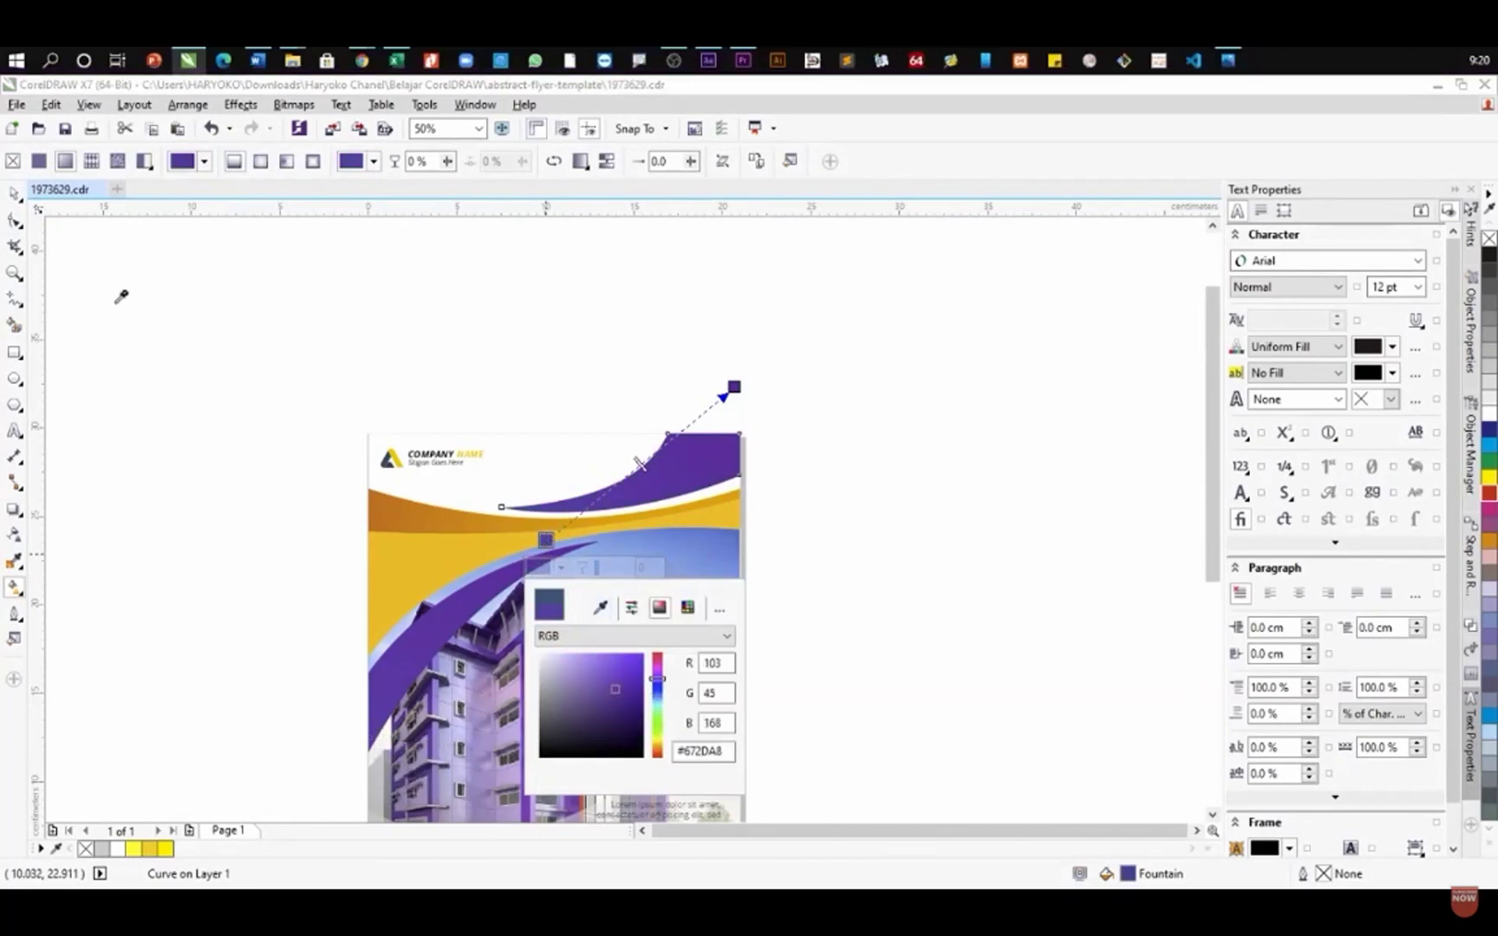
{"action": "key", "text": "Escape"}
{"action": "left_click", "coordinate": [15, 193]}
{"action": "scroll", "coordinate": [558, 285], "scroll_direction": "down", "scroll_amount": 1}
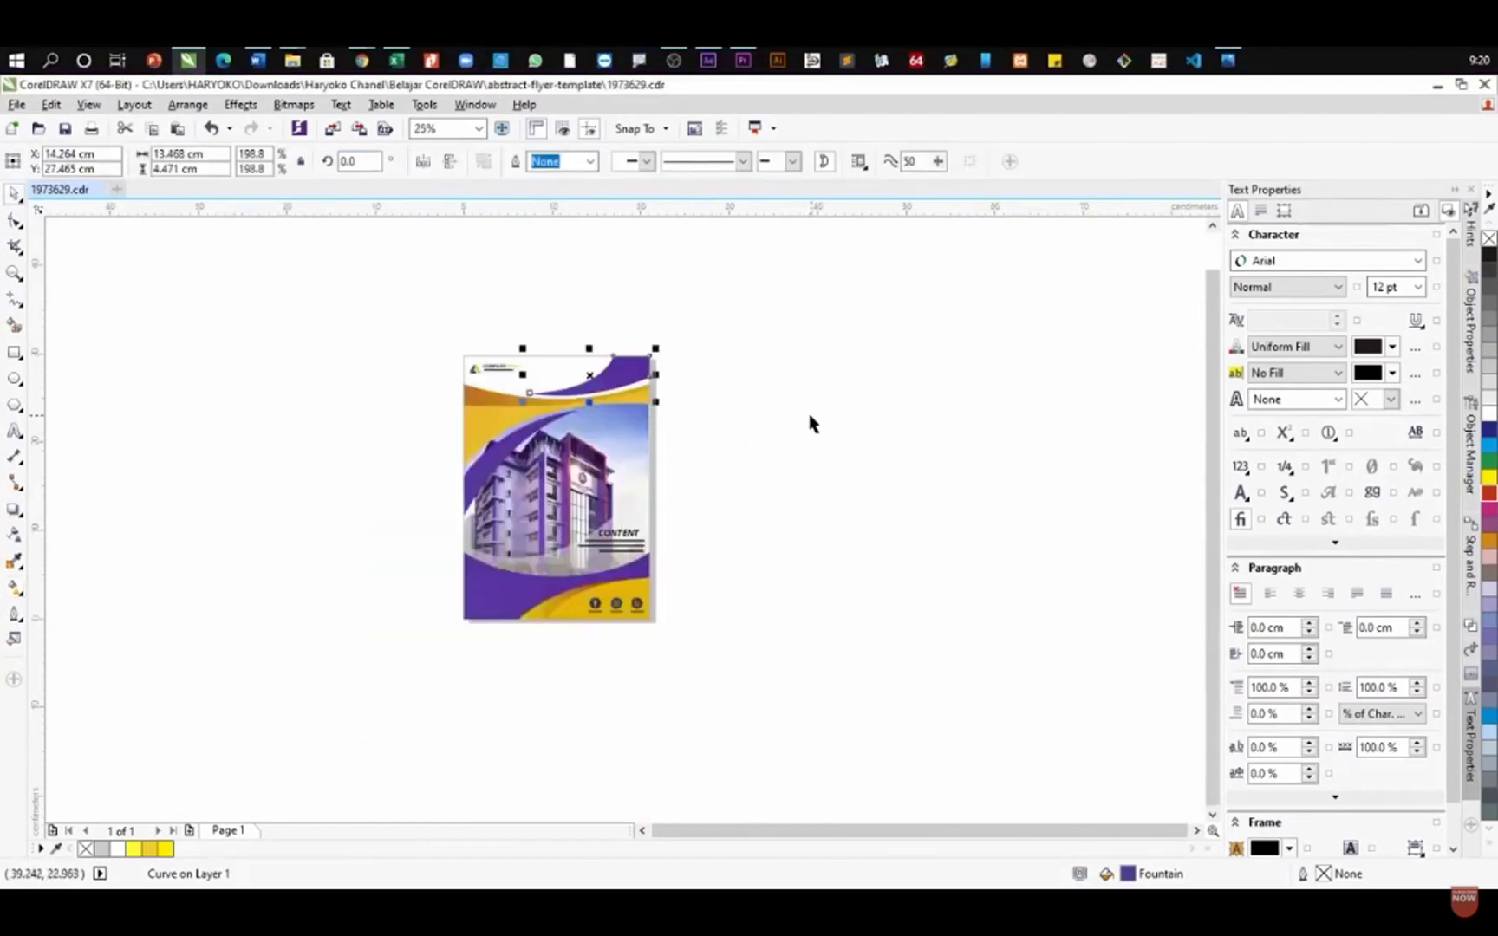
{"action": "left_click", "coordinate": [811, 423]}
- Try filling the white background rectangle with K80 and K90 black, and undo both fills
{"action": "scroll", "coordinate": [524, 490], "scroll_direction": "up", "scroll_amount": 1}
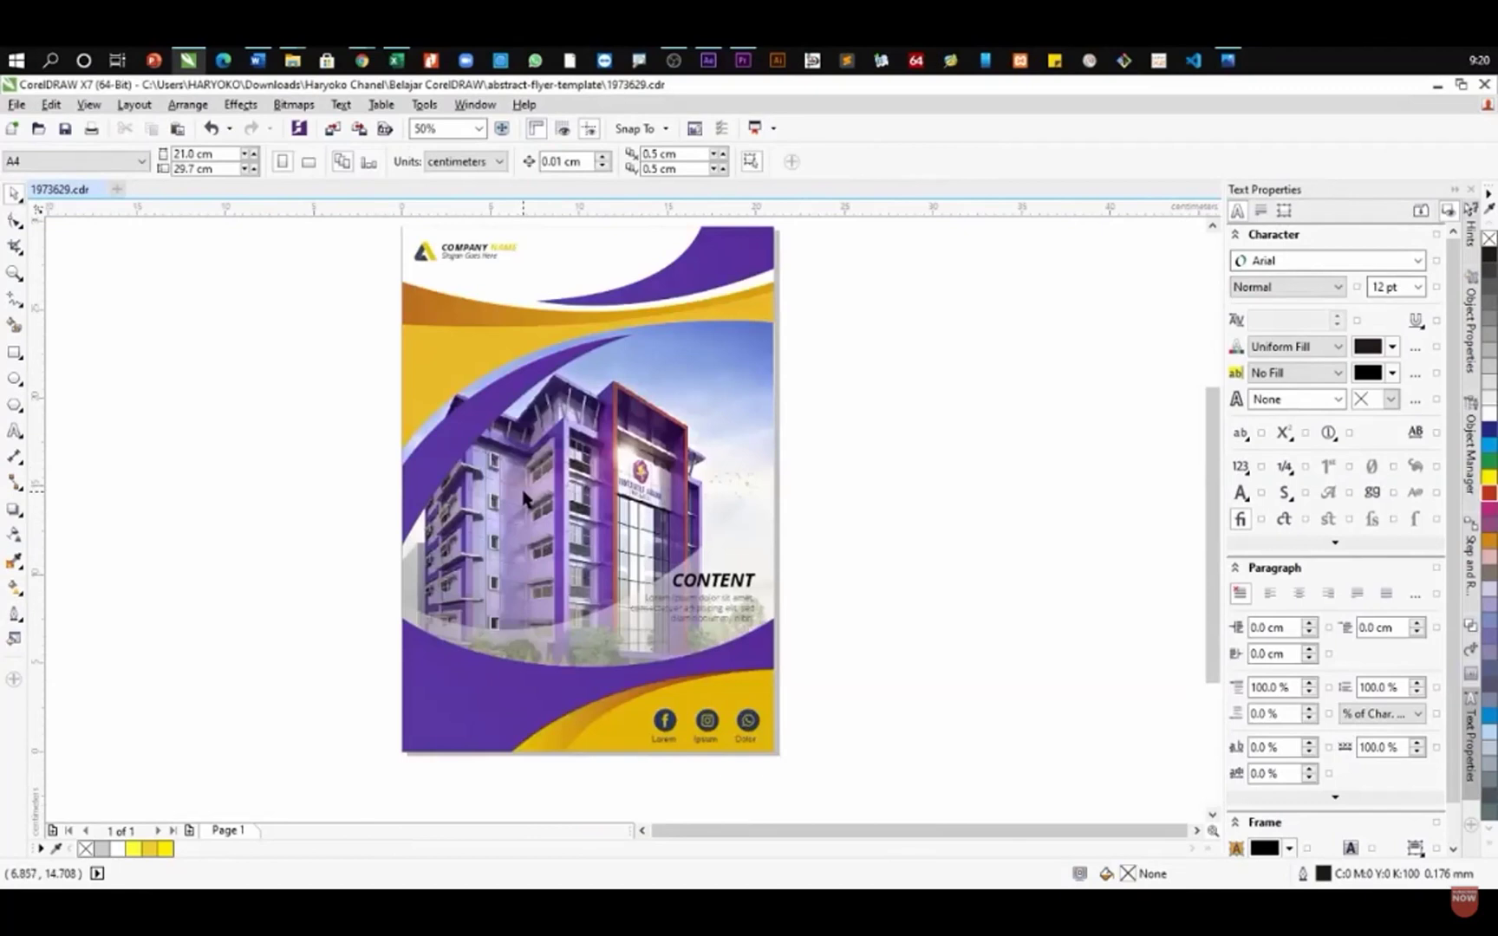
{"action": "scroll", "coordinate": [524, 497], "scroll_direction": "up", "scroll_amount": 1}
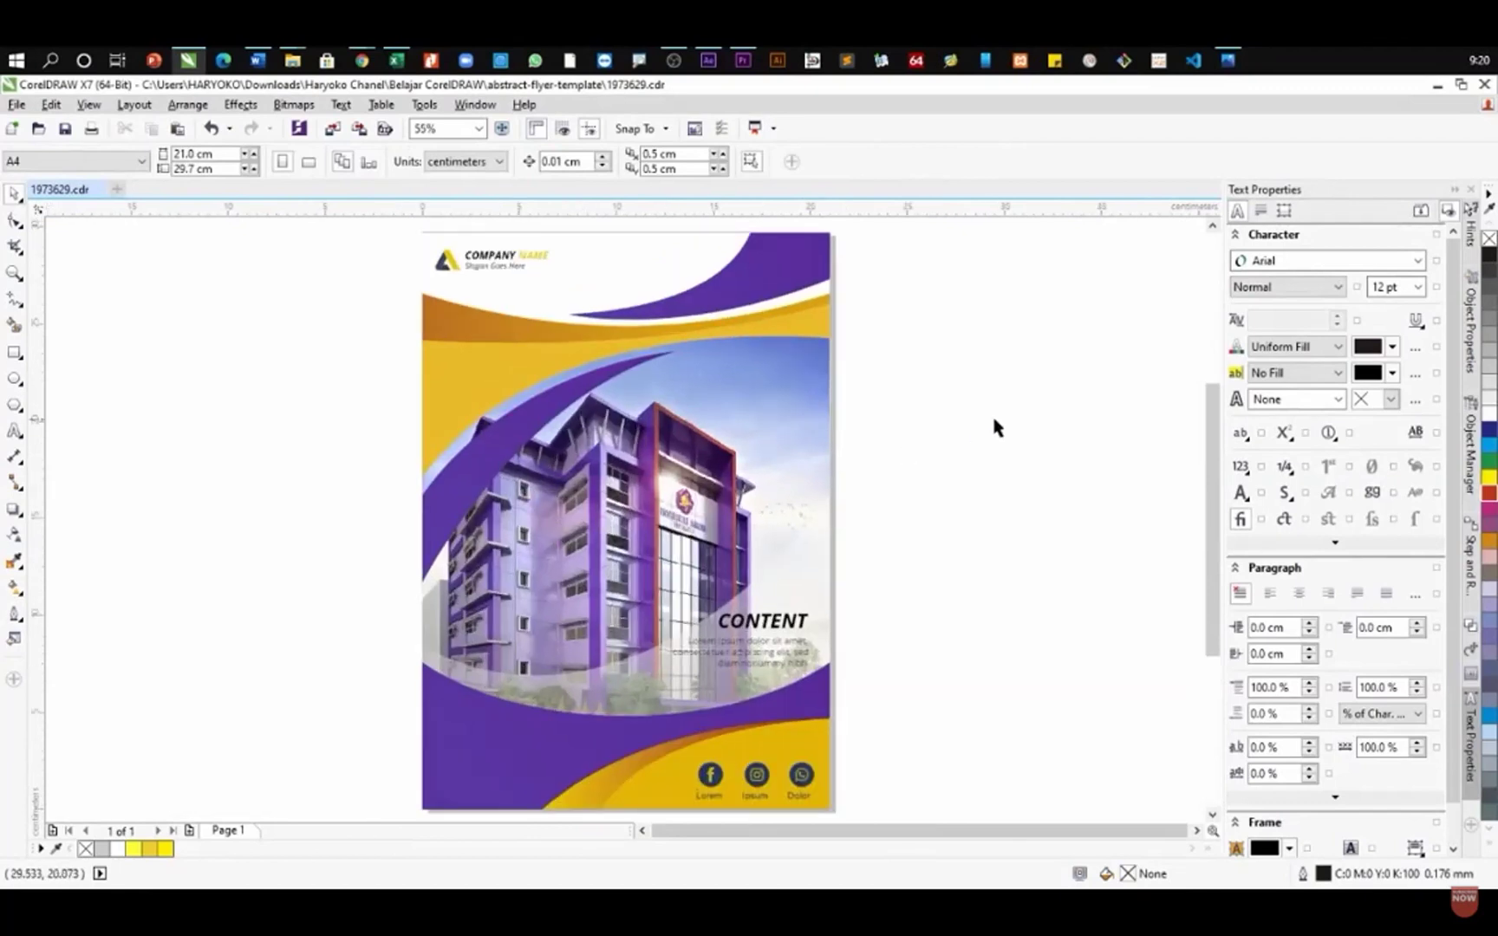
{"action": "left_click", "coordinate": [632, 265]}
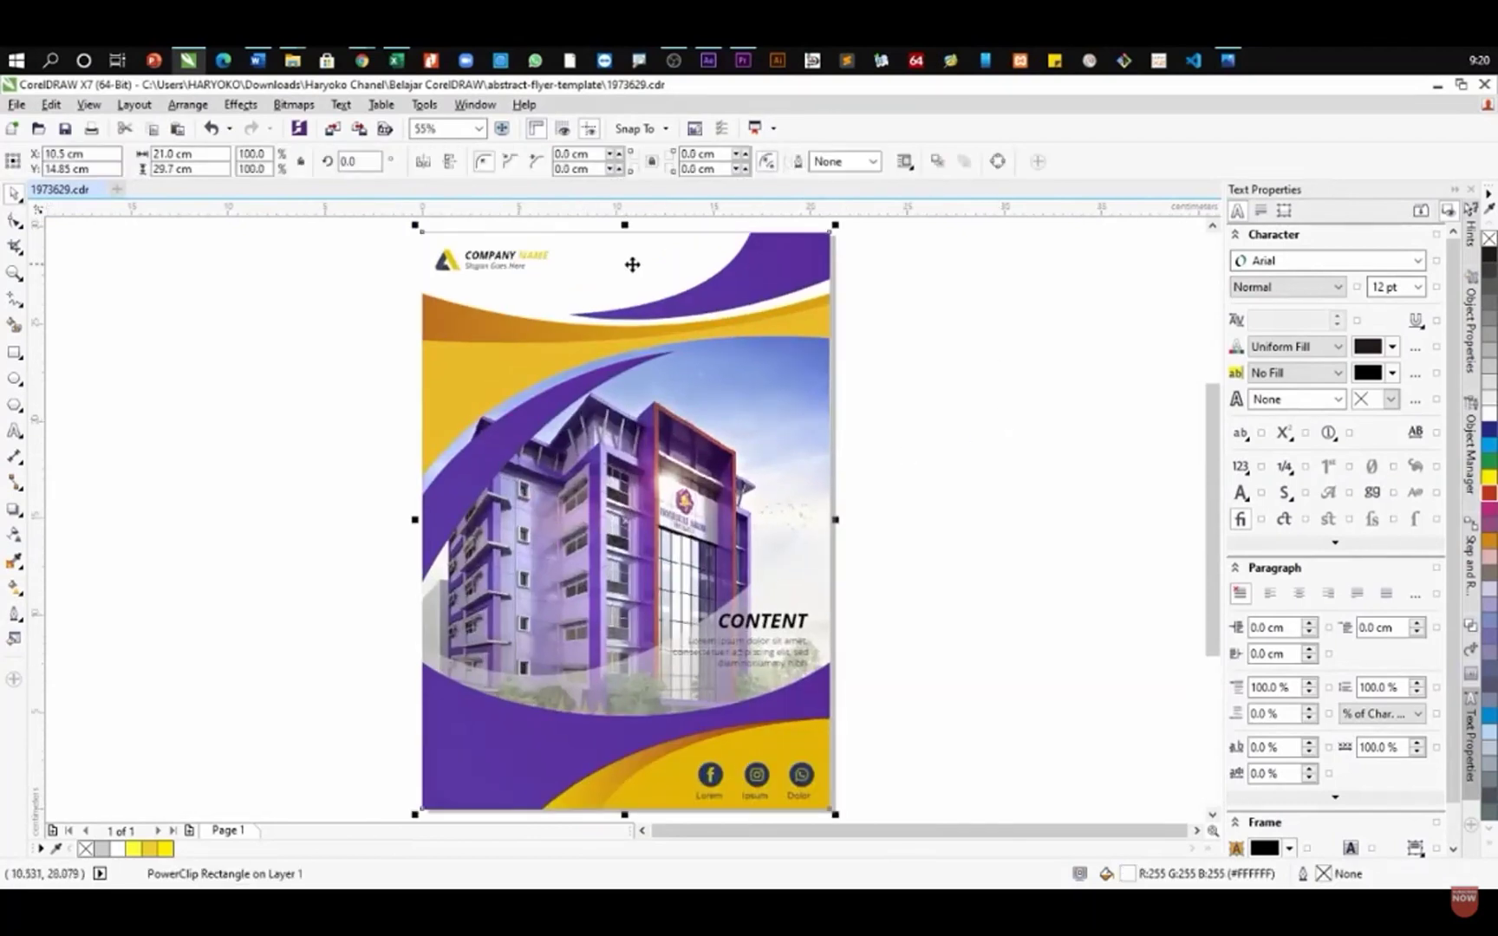
{"action": "left_click", "coordinate": [1489, 293]}
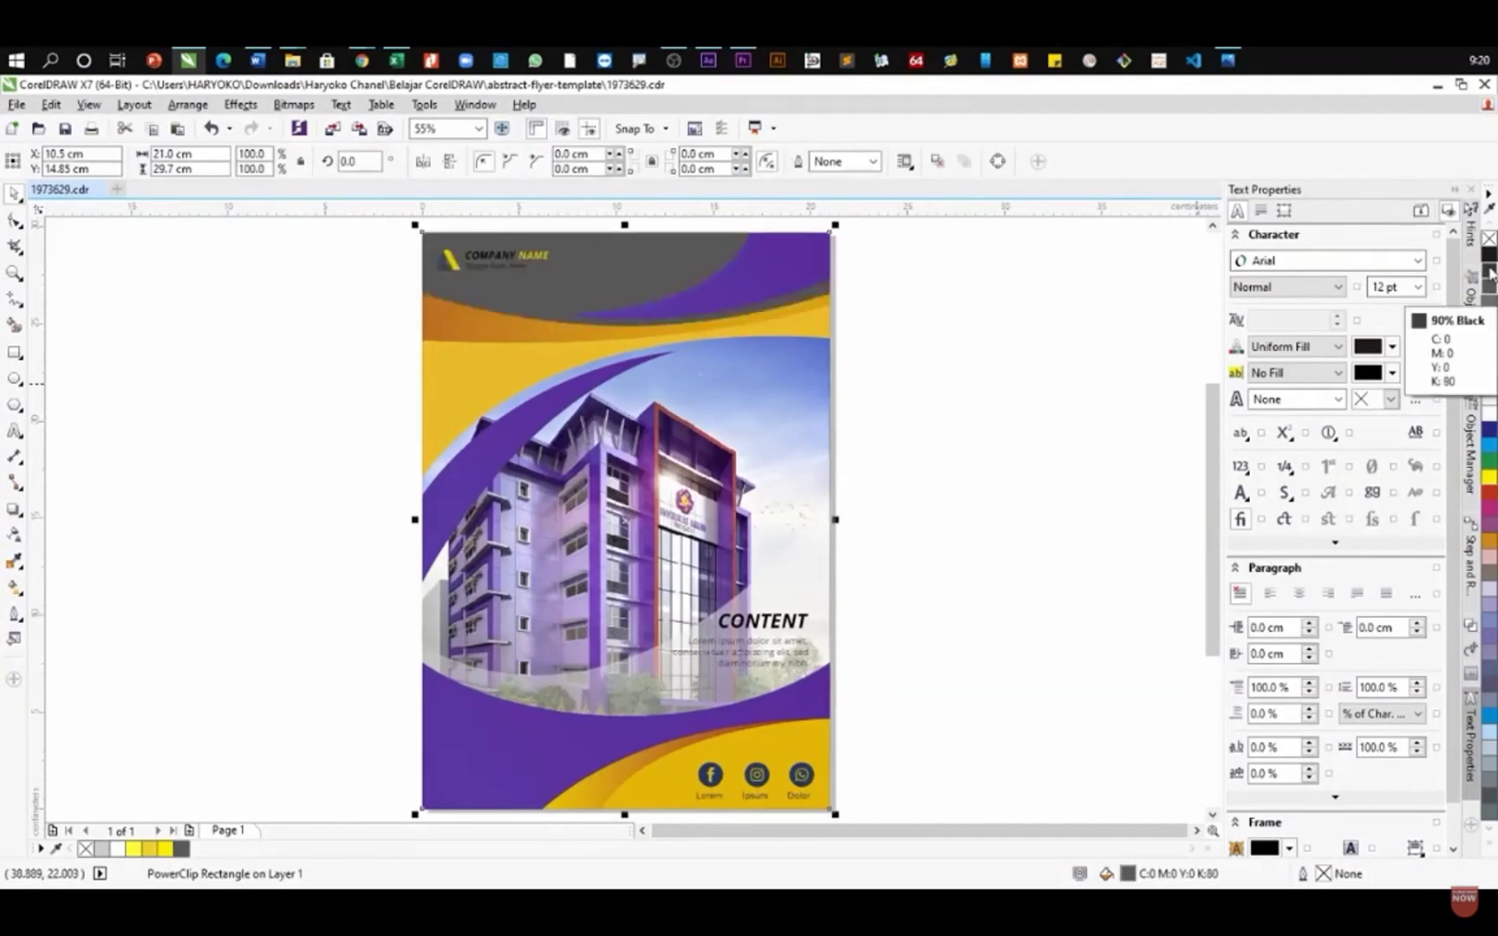
{"action": "left_click", "coordinate": [1490, 272]}
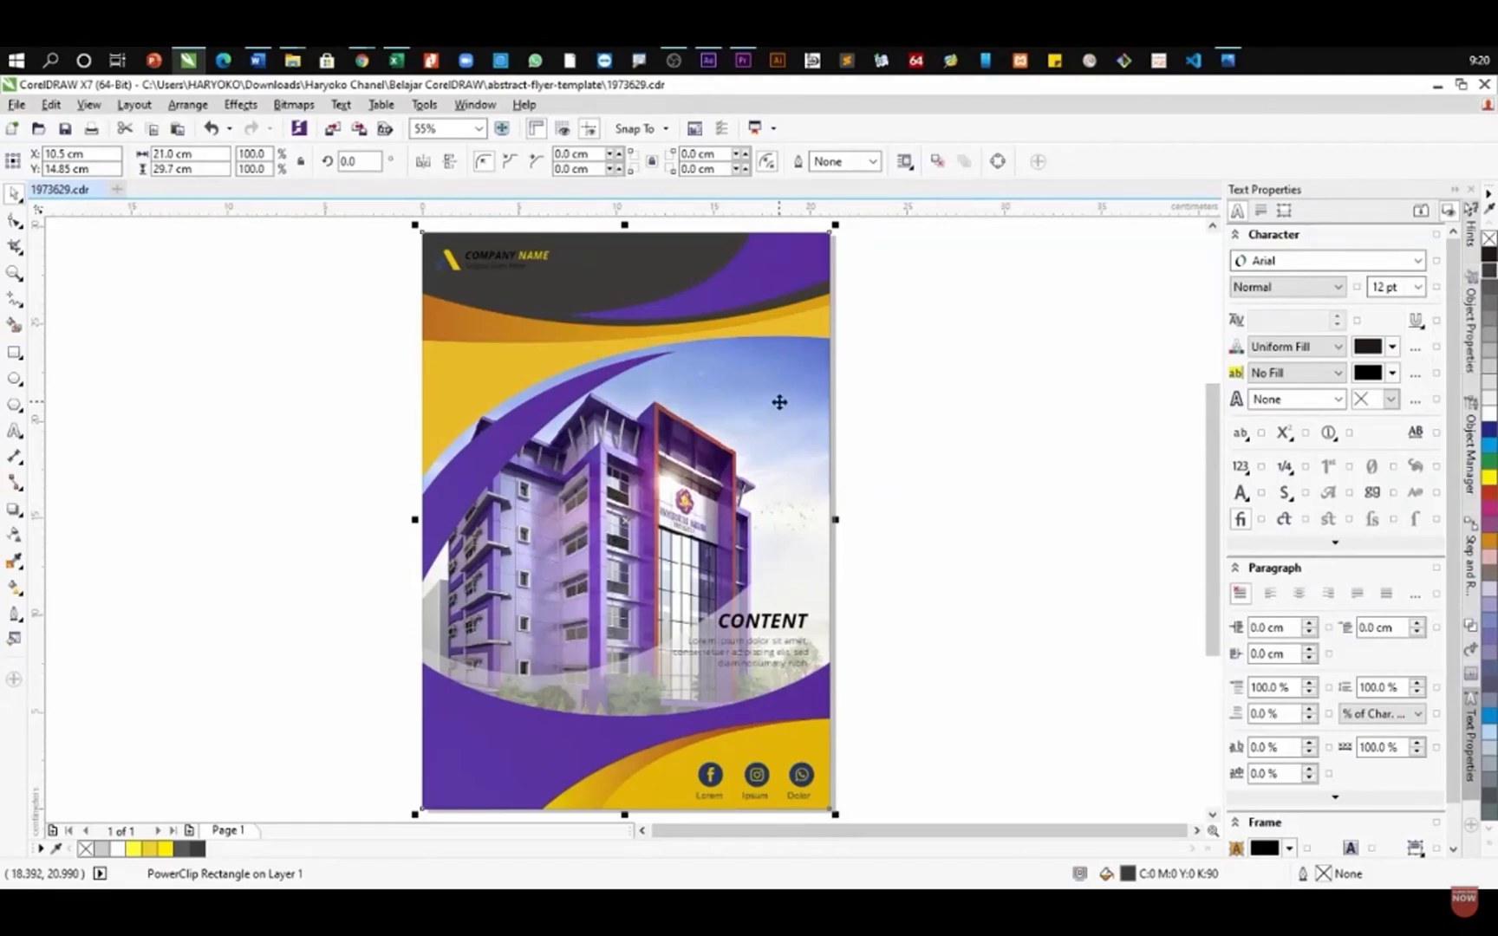
{"action": "key", "text": "ctrl+z"}
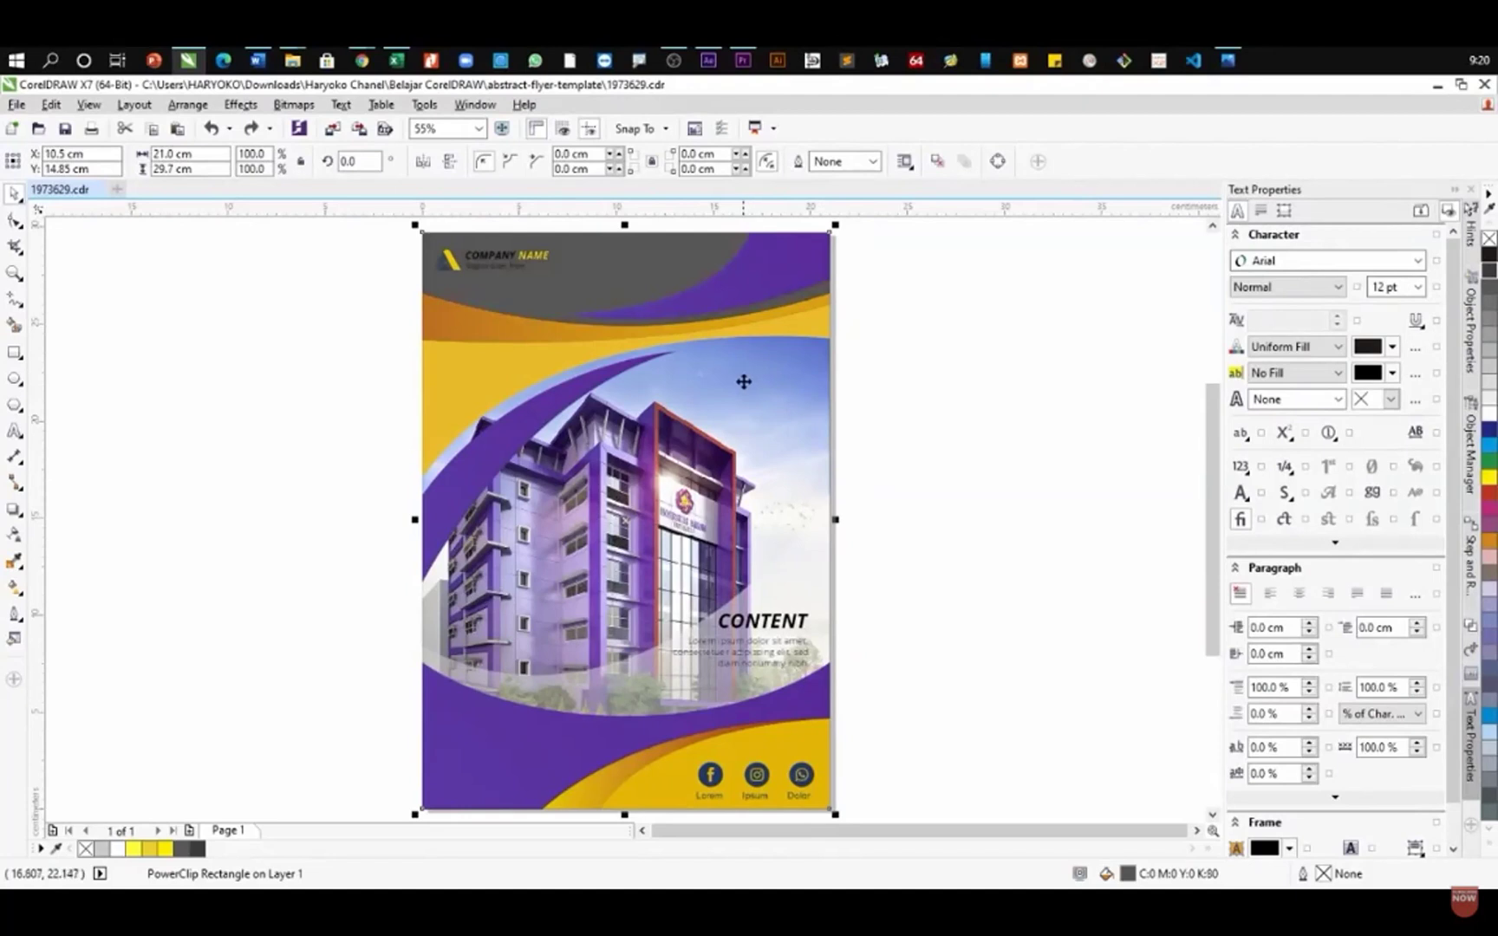
{"action": "key", "text": "ctrl+z"}
- Open the PowerClip contents of the flyer's background rectangle for editing
{"action": "right_click", "coordinate": [743, 381]}
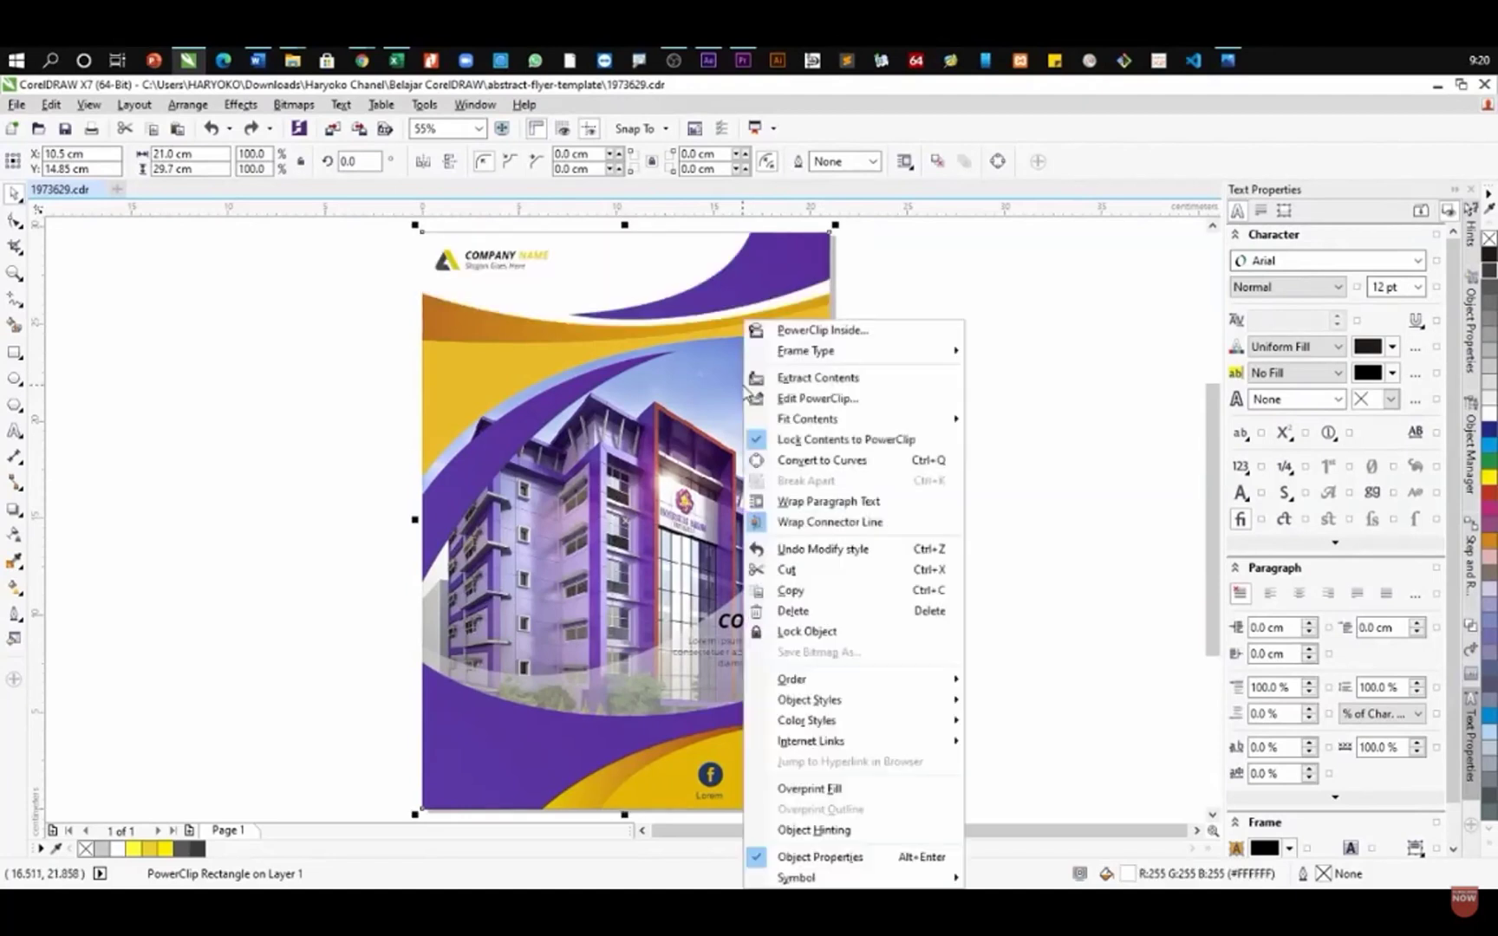
{"action": "left_click", "coordinate": [794, 397]}
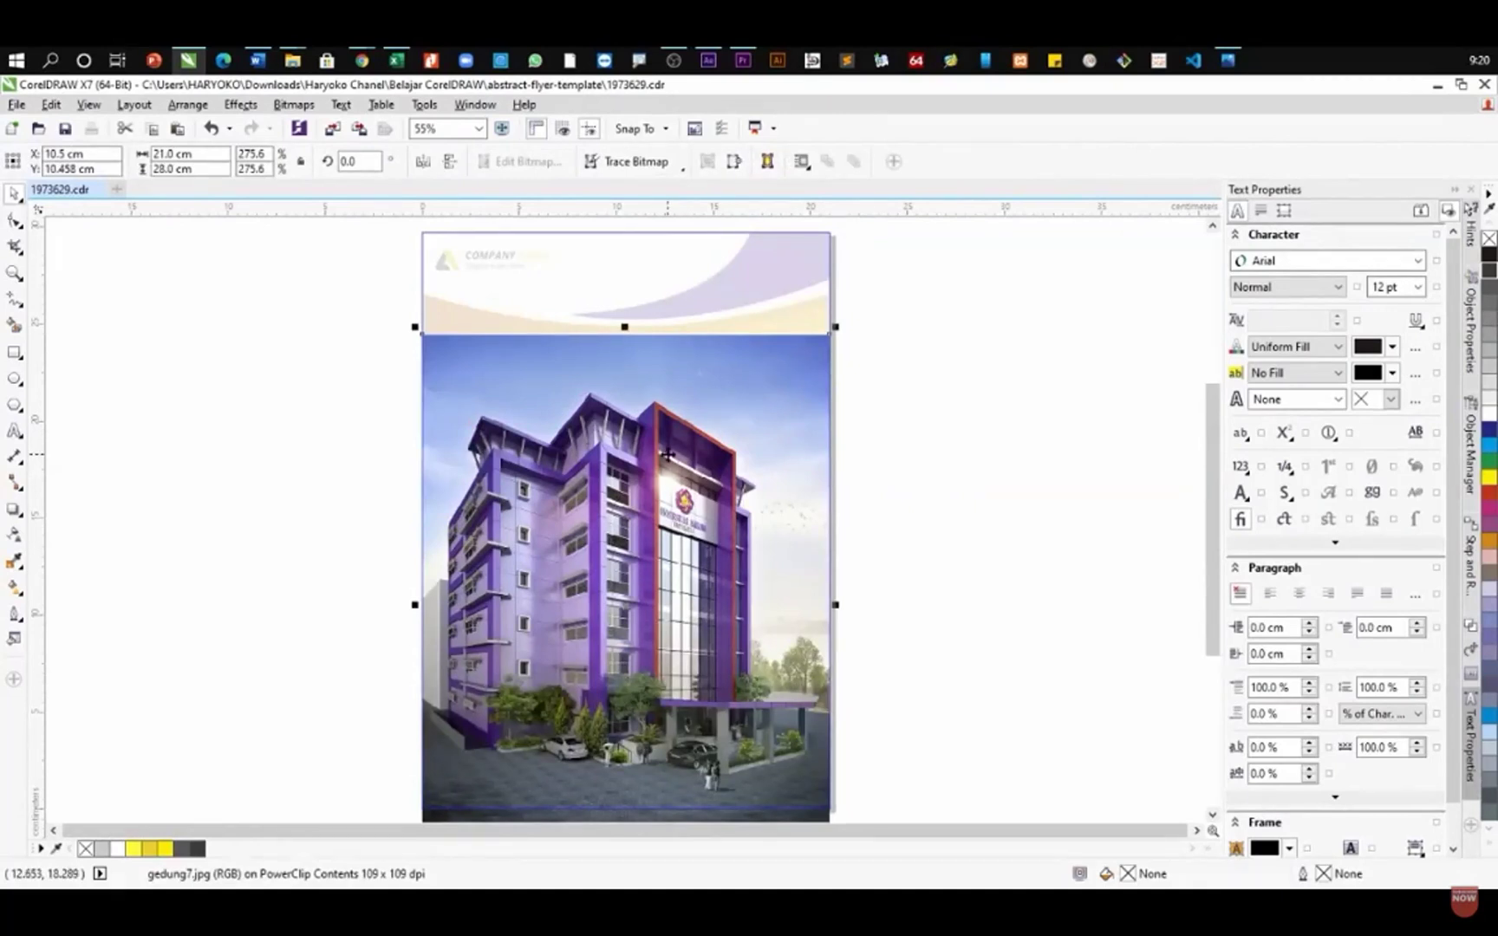
{"action": "left_click_drag", "start_coordinate": [668, 454], "coordinate": [696, 353]}
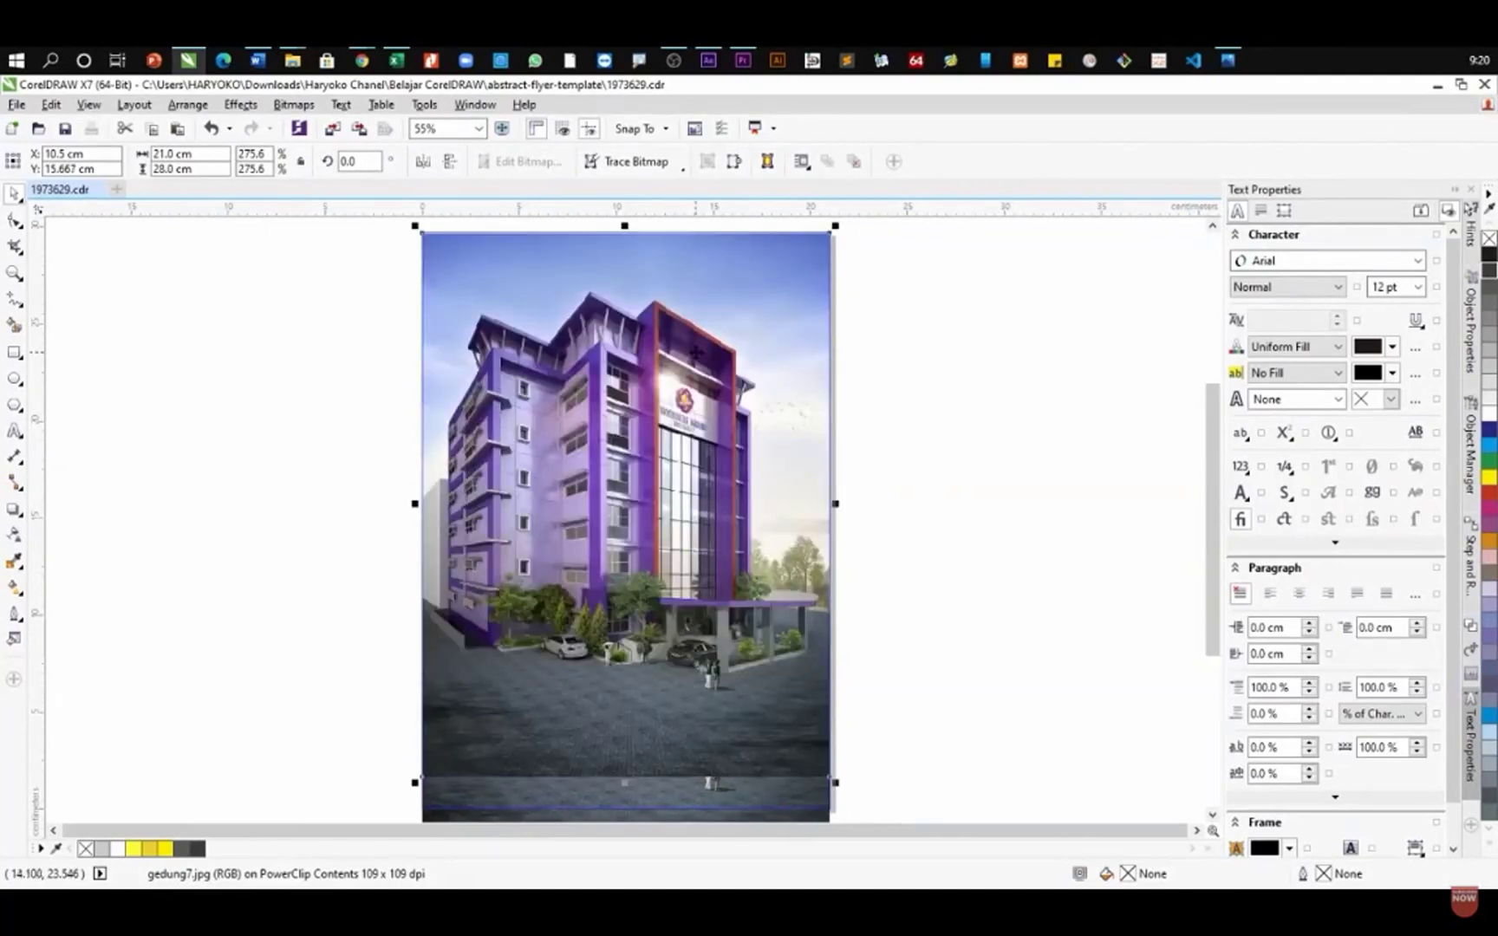
{"action": "key", "text": "ctrl+z"}
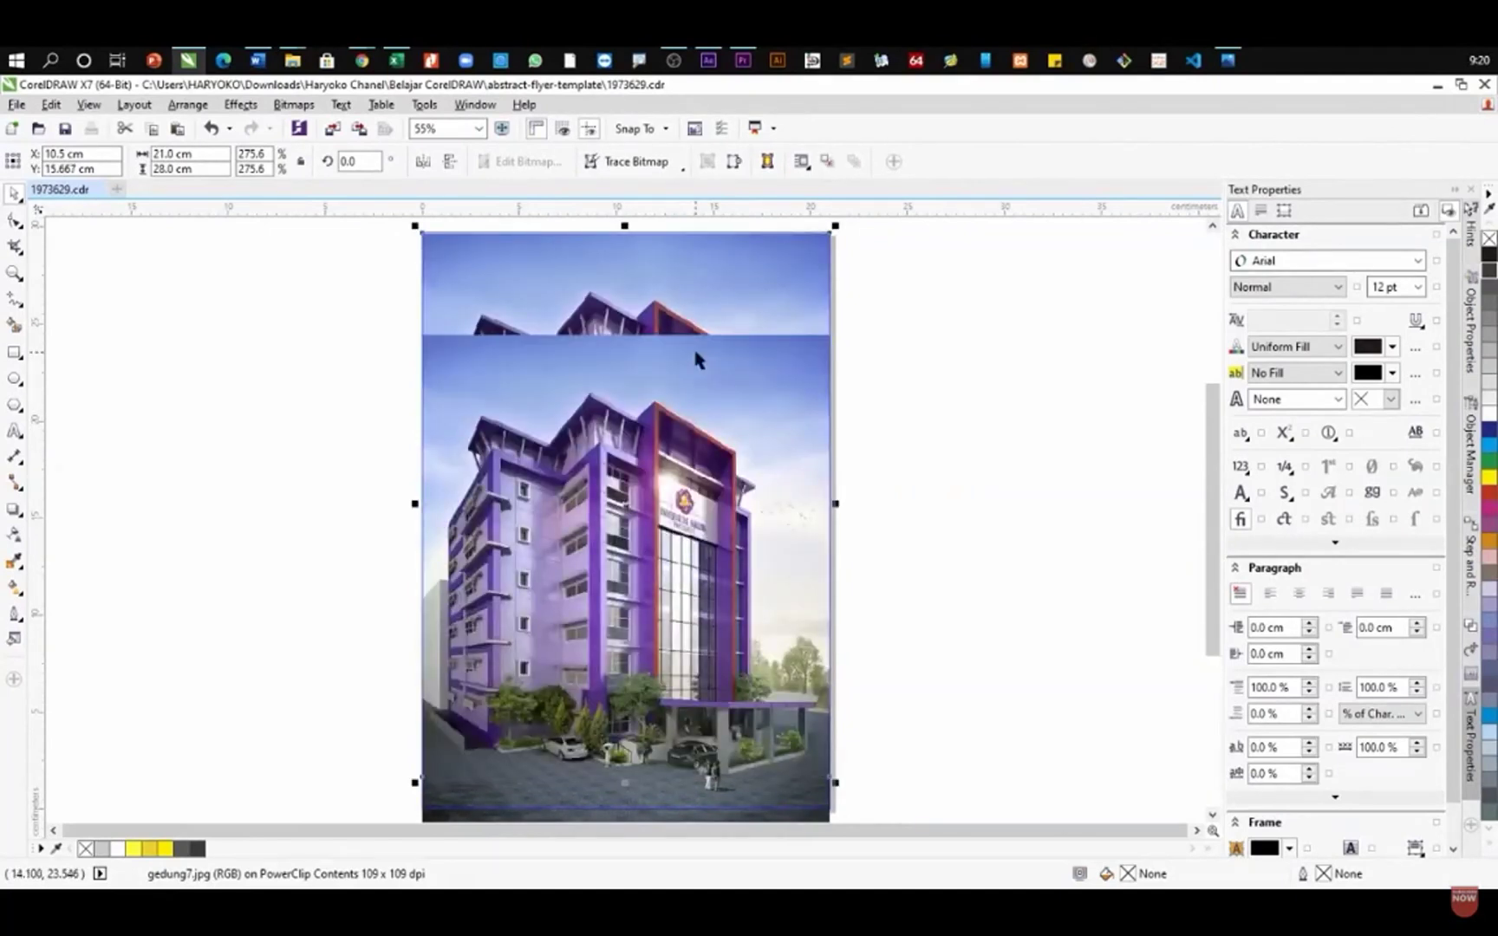
{"action": "right_click", "coordinate": [696, 353]}
{"action": "left_click", "coordinate": [1061, 289]}
{"action": "left_click", "coordinate": [713, 279]}
{"action": "key", "text": "Delete"}
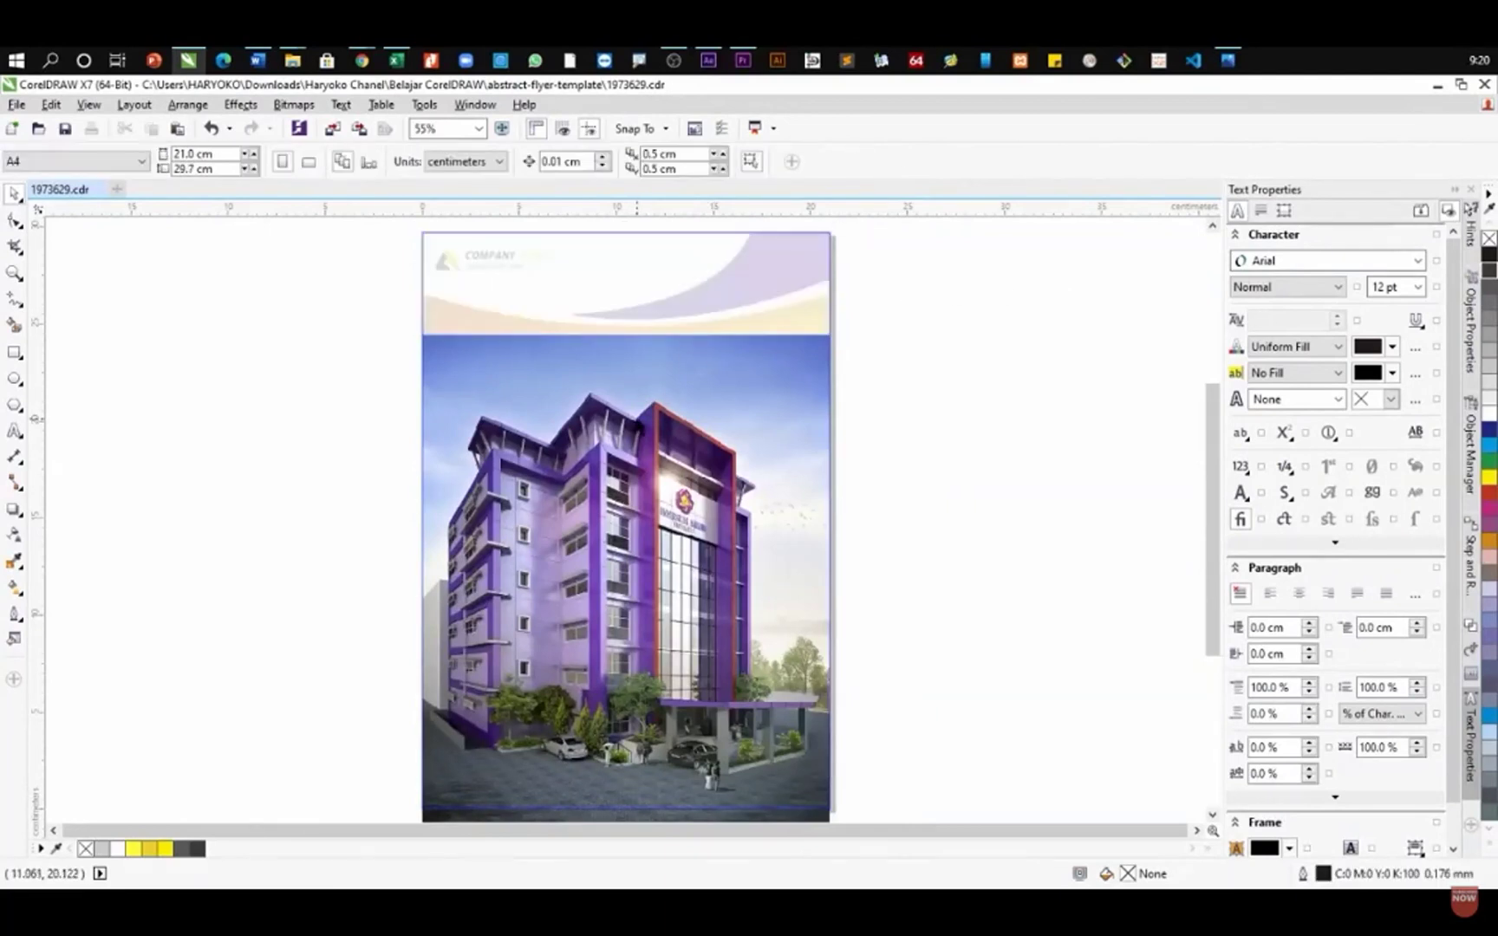
- Duplicate the building photo about 5.5 cm higher inside the PowerClip, send the copy behind the original, and finish editing the contents
{"action": "left_click", "coordinate": [634, 414]}
{"action": "left_click_drag", "start_coordinate": [633, 414], "coordinate": [642, 311]}
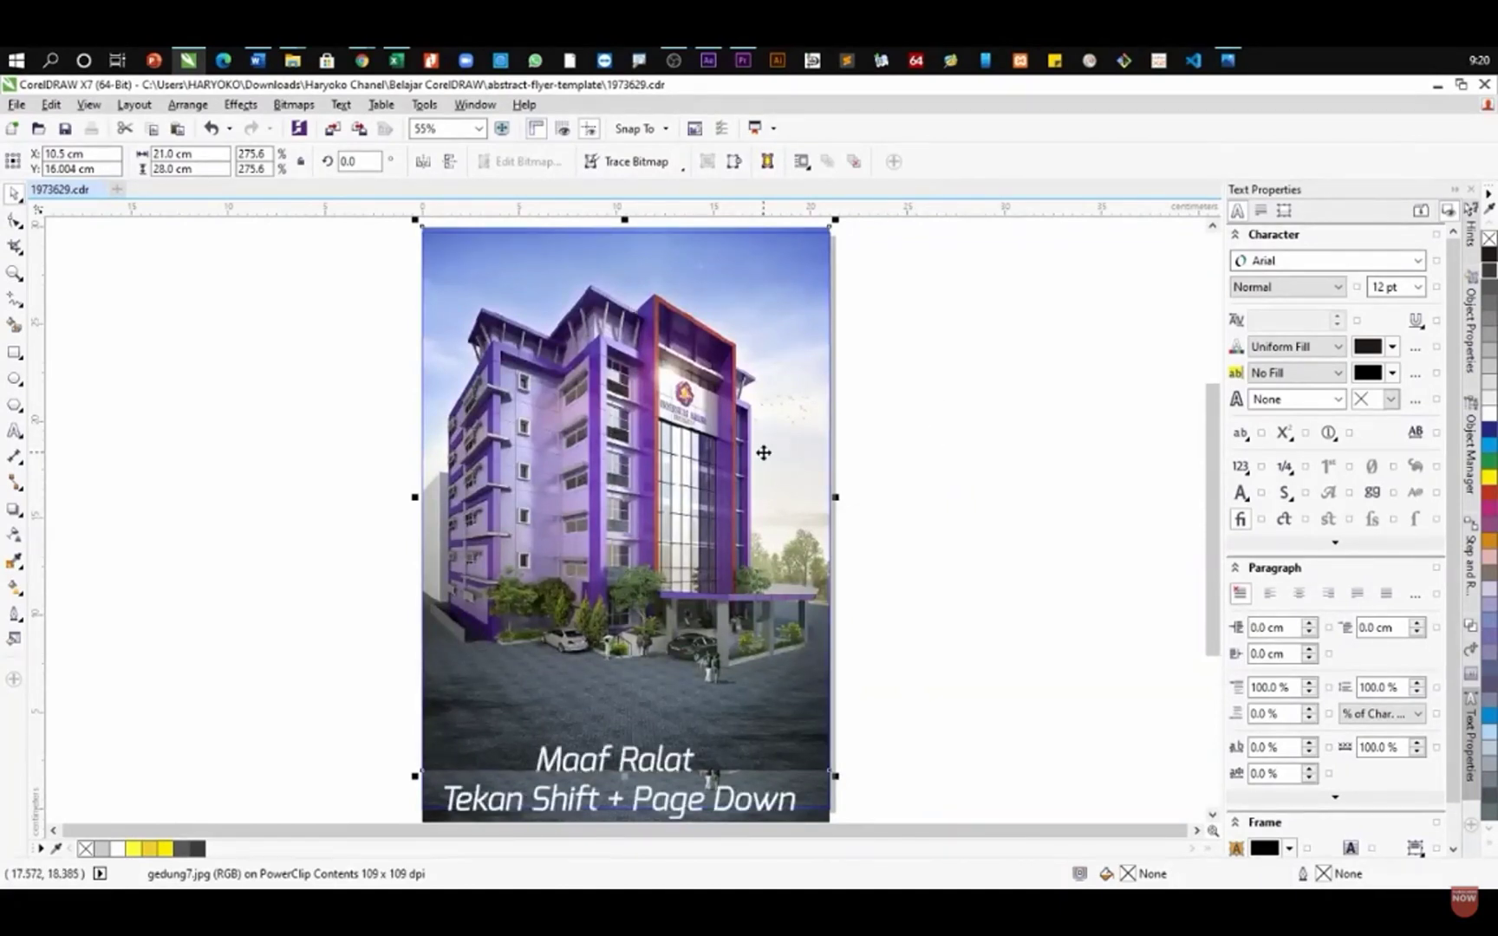
{"action": "key", "text": "shift+Page_Down"}
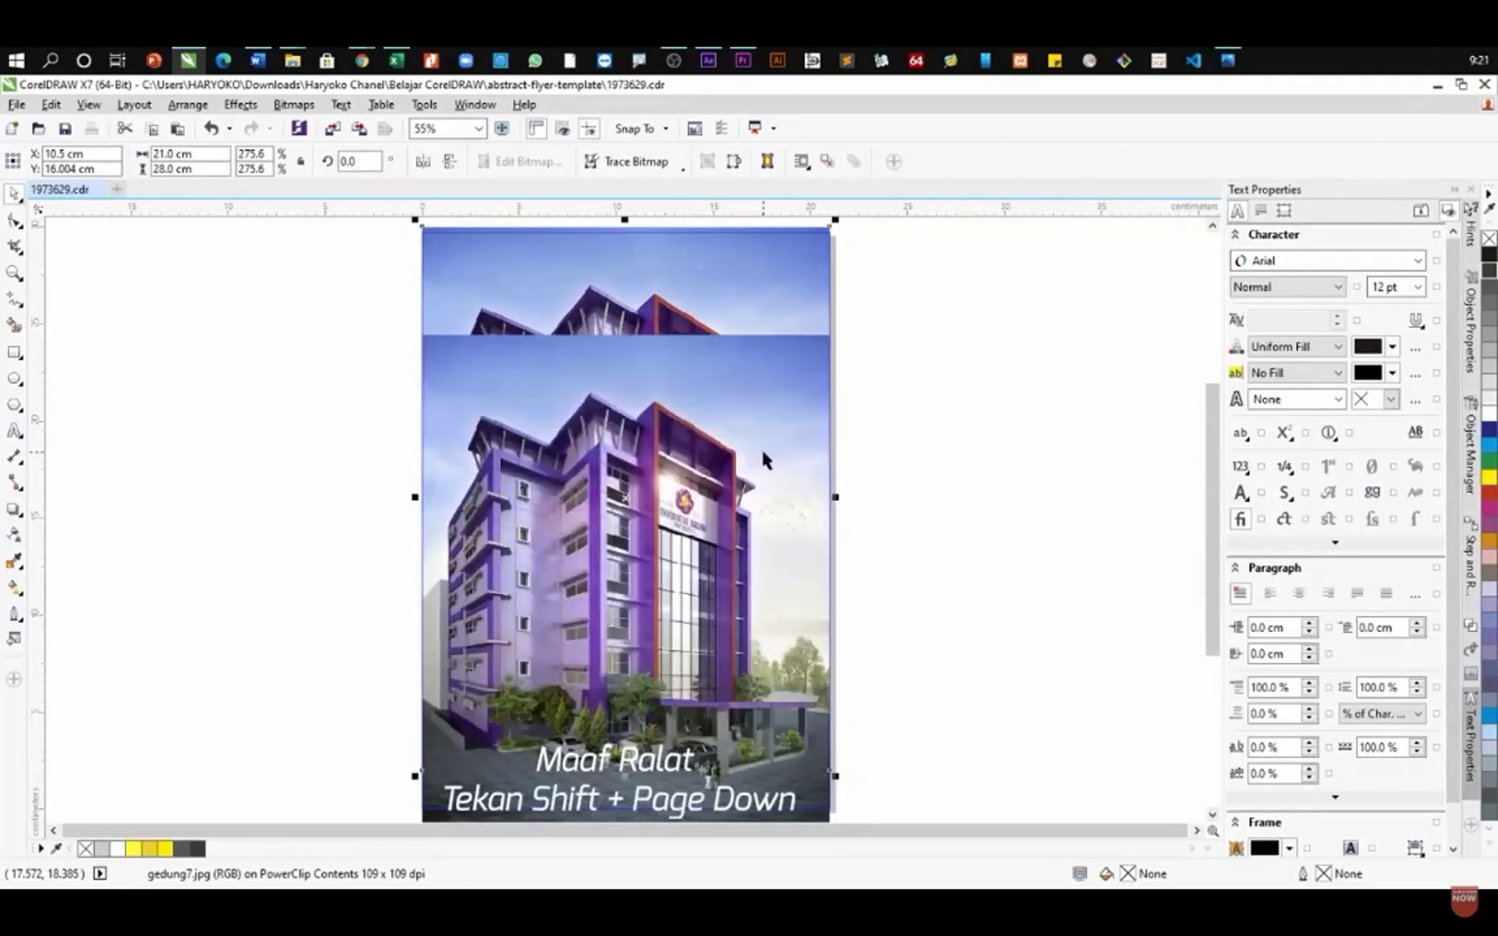
{"action": "right_click", "coordinate": [763, 459]}
{"action": "left_click", "coordinate": [867, 458]}
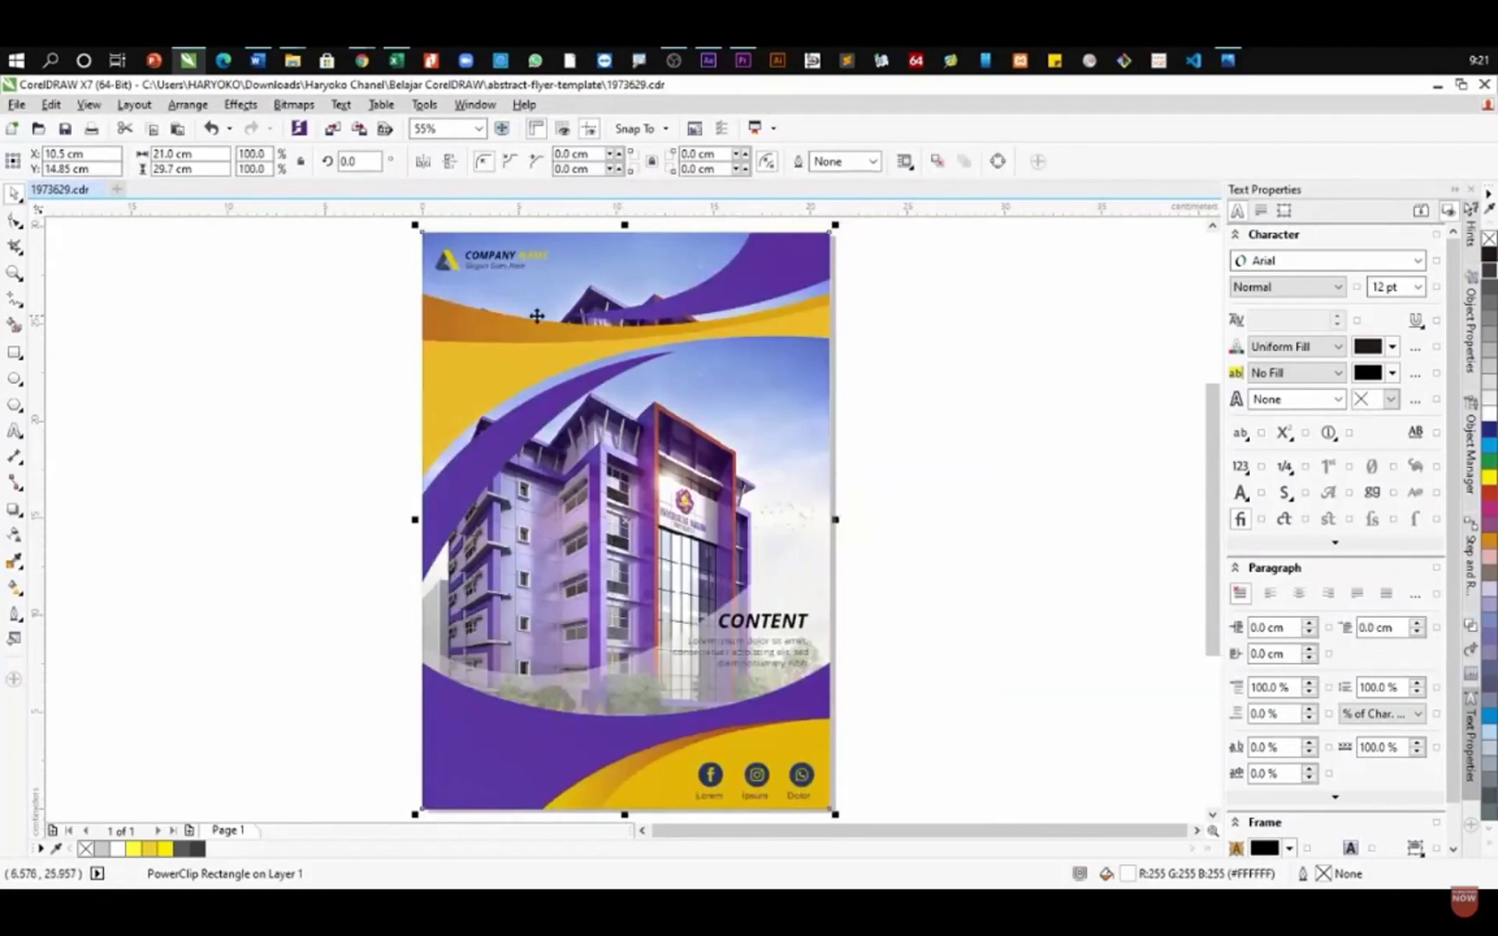
- Reopen the PowerClip contents, enlarge the rear photo copy to about 37.8 × 50.4 cm so its sky fills the header, and finish editing
{"action": "right_click", "coordinate": [652, 280]}
{"action": "left_click", "coordinate": [704, 353]}
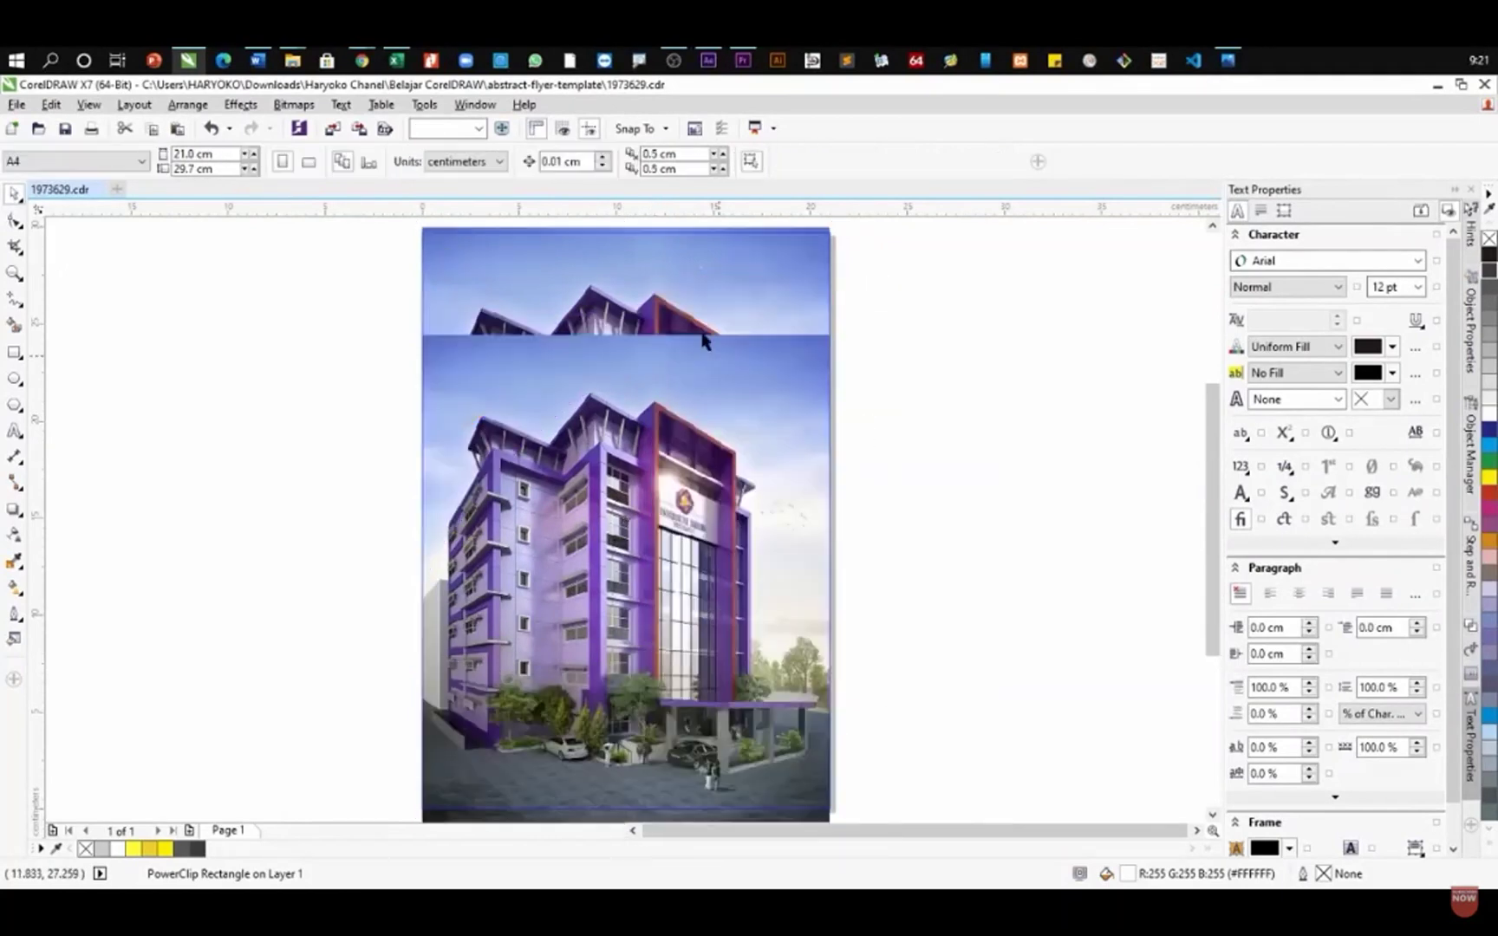
{"action": "left_click", "coordinate": [699, 316]}
{"action": "left_click_drag", "start_coordinate": [837, 780], "coordinate": [920, 803]}
{"action": "scroll", "coordinate": [841, 659], "scroll_direction": "down", "scroll_amount": 2}
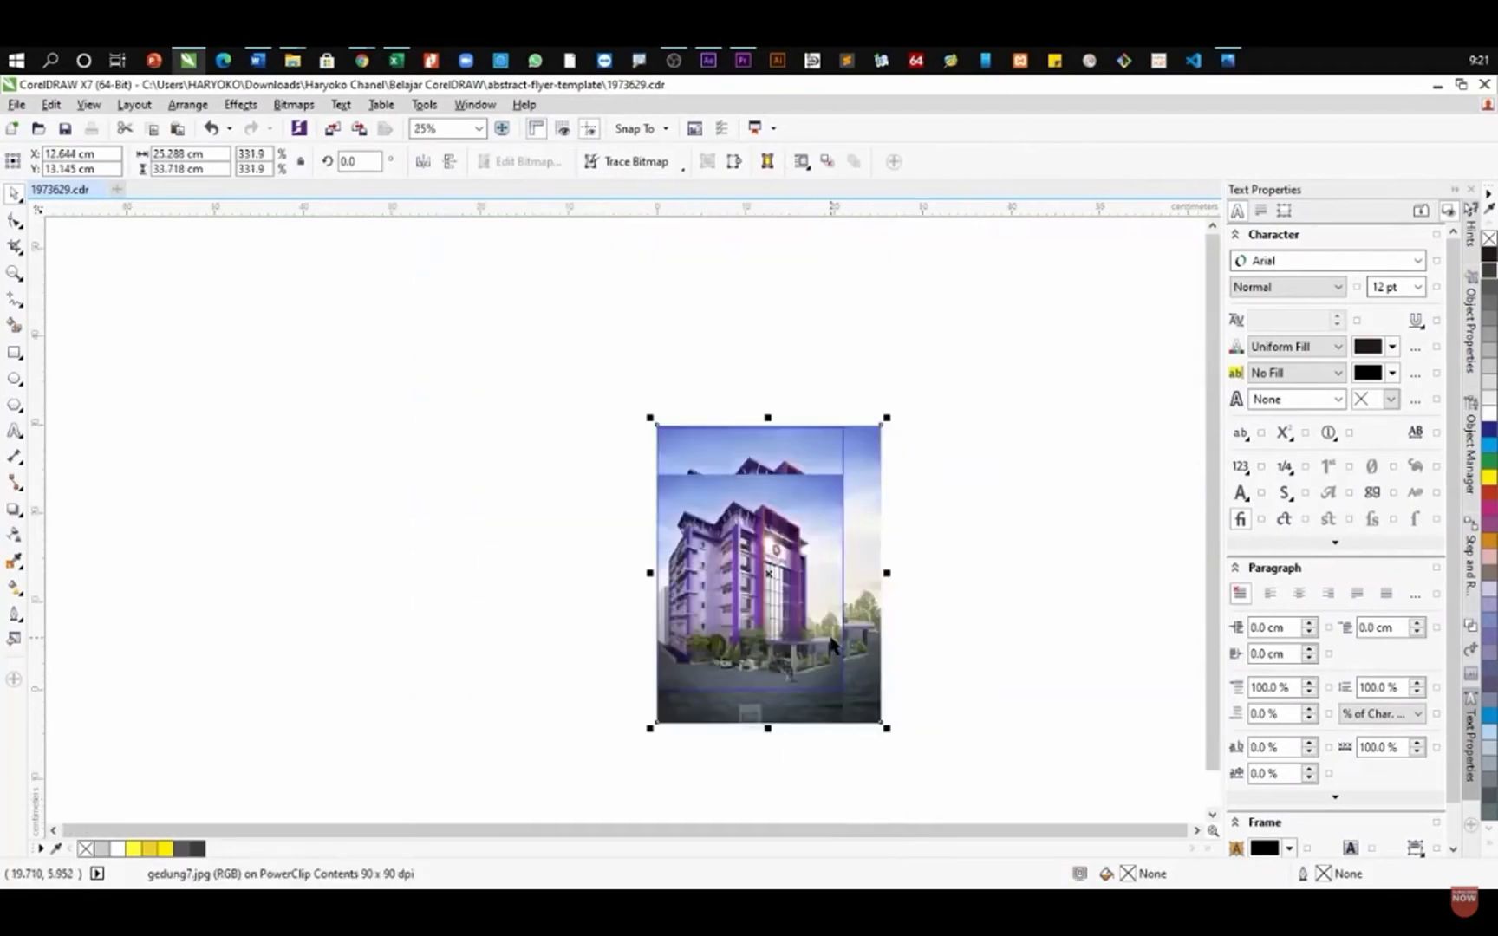
{"action": "left_click_drag", "start_coordinate": [650, 732], "coordinate": [545, 803]}
{"action": "left_click_drag", "start_coordinate": [889, 797], "coordinate": [926, 806]}
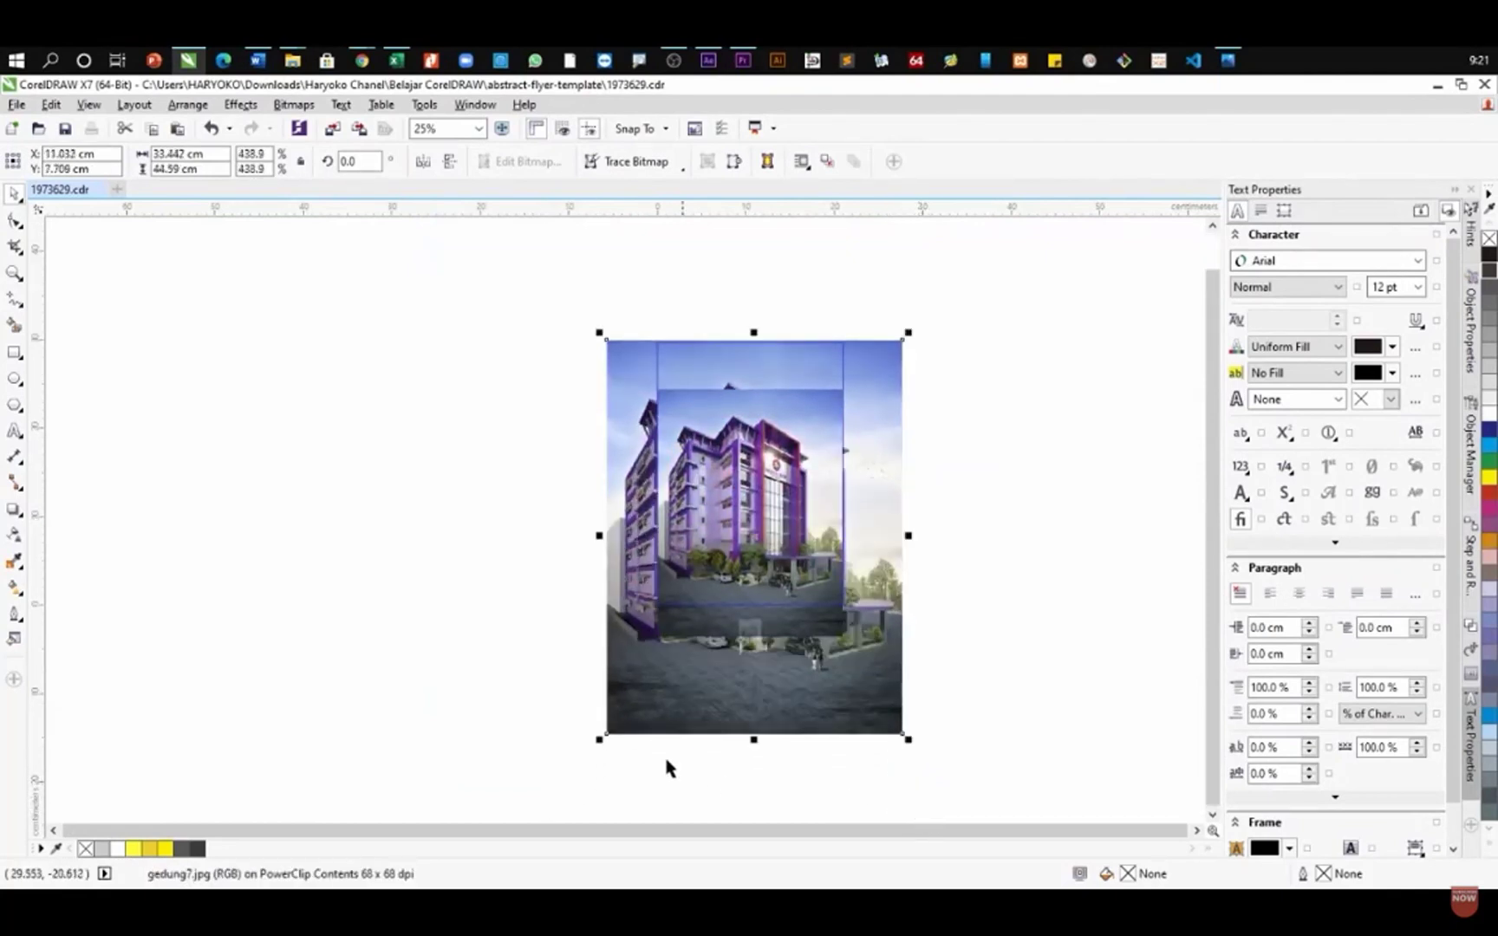
{"action": "left_click_drag", "start_coordinate": [599, 740], "coordinate": [578, 768]}
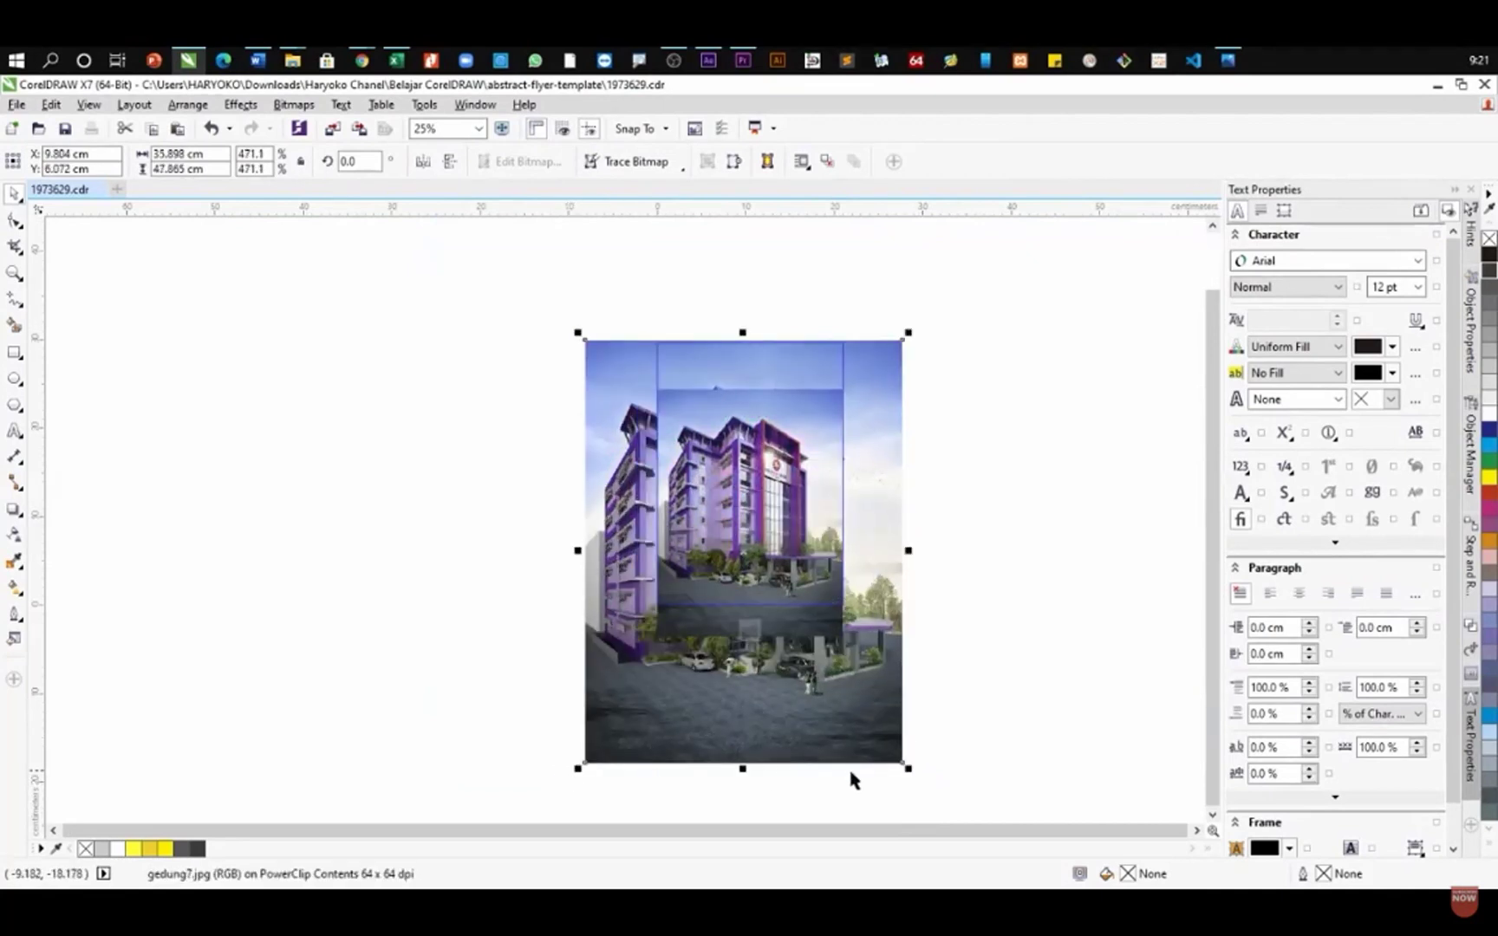
{"action": "left_click_drag", "start_coordinate": [909, 767], "coordinate": [926, 791]}
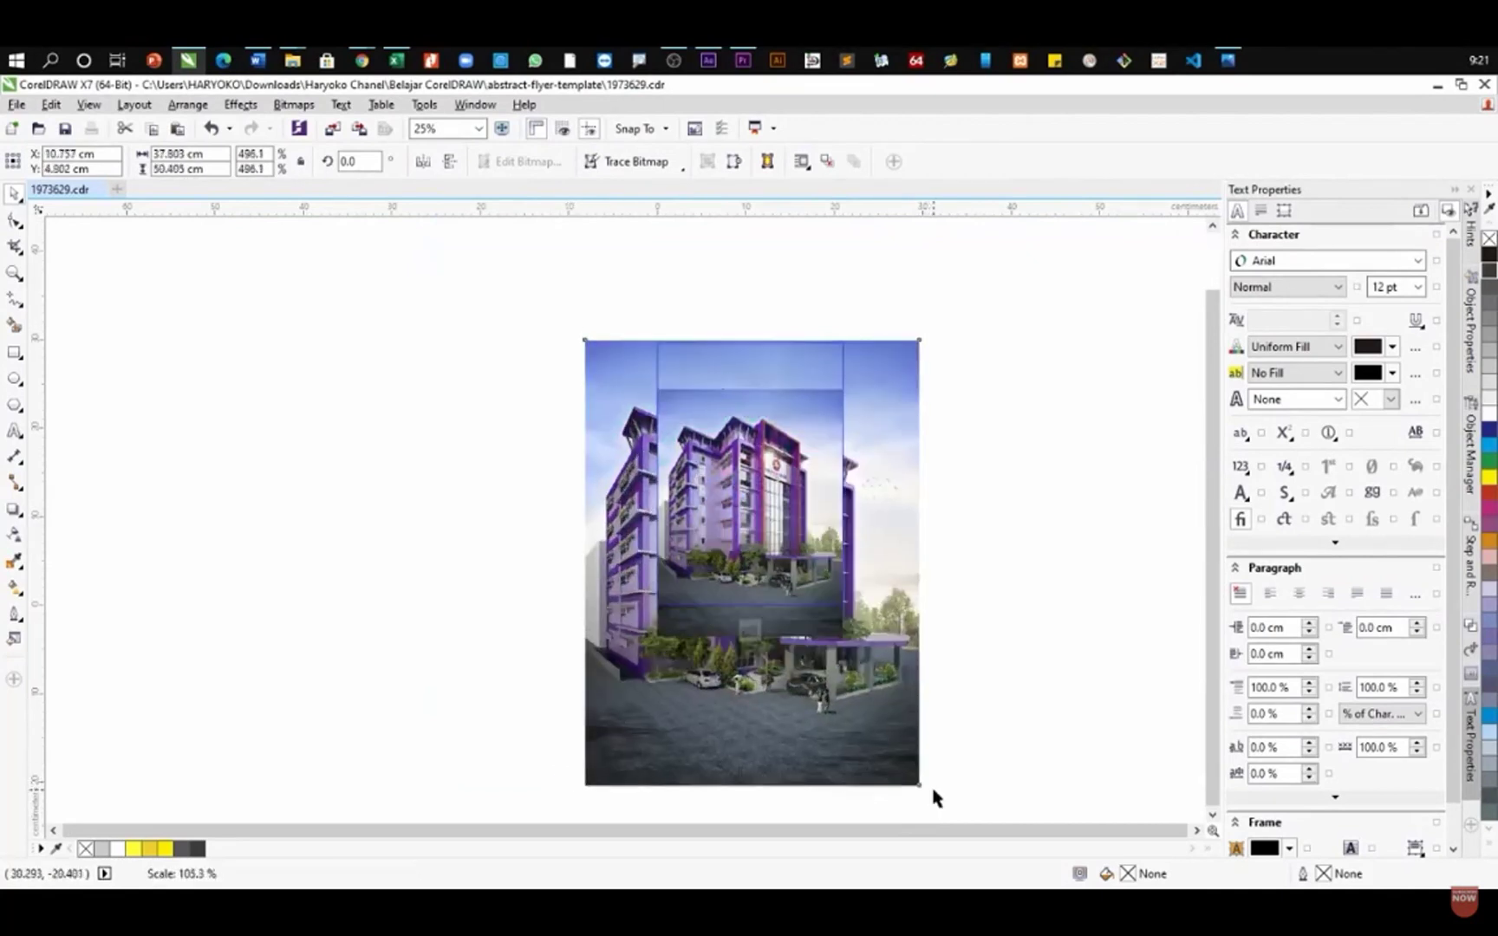
{"action": "right_click", "coordinate": [744, 475]}
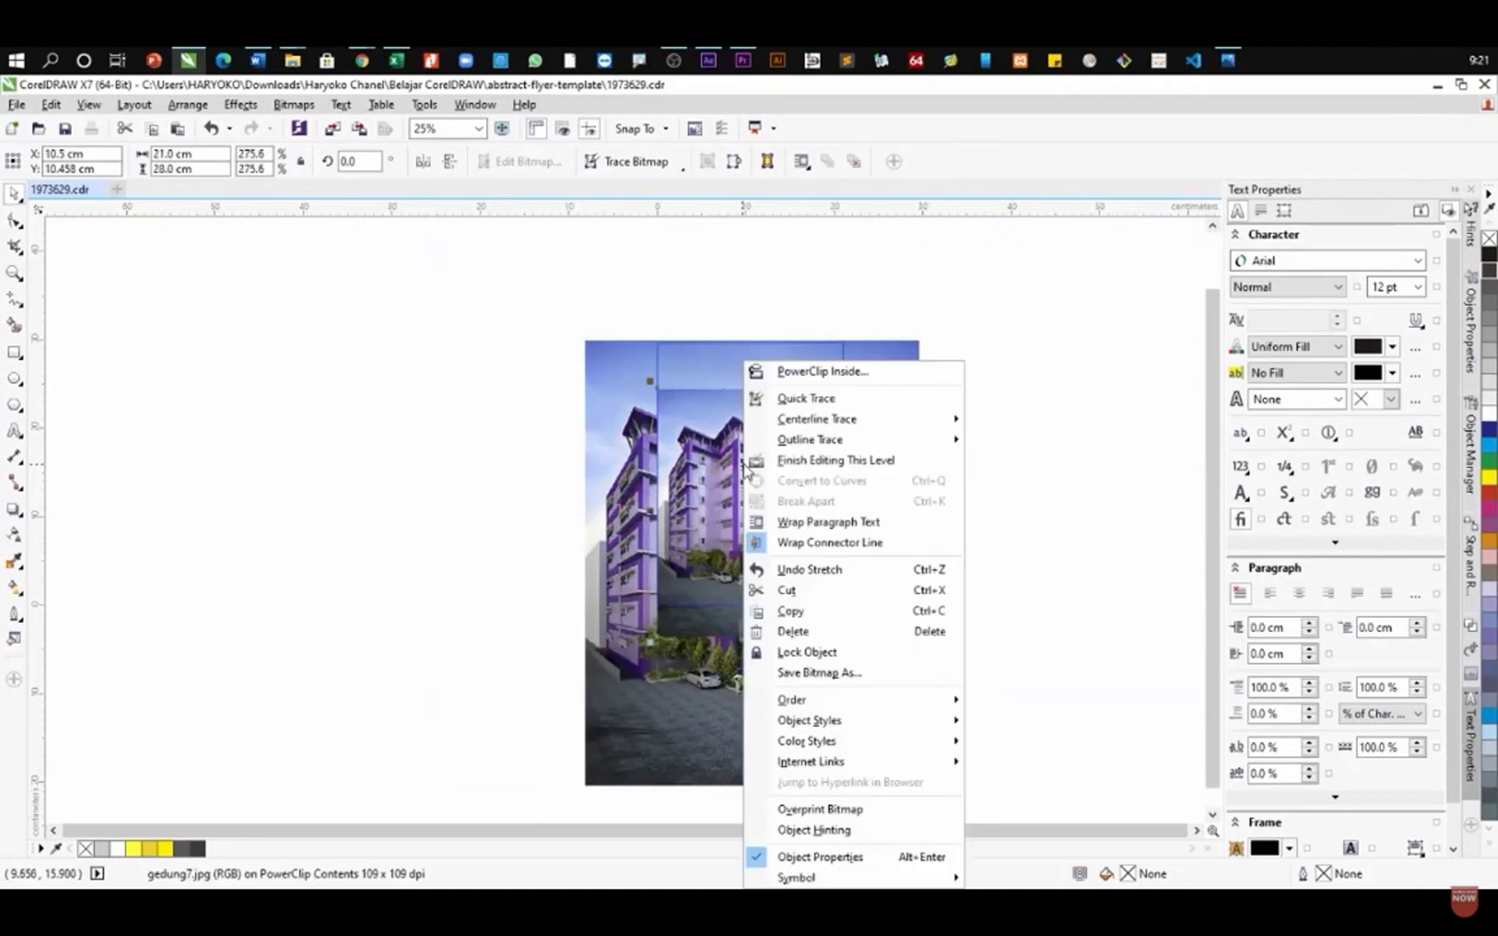
{"action": "left_click", "coordinate": [811, 458]}
- Examine the whole cover, checking how the sky background fits behind the header curves, logo and building photo
{"action": "scroll", "coordinate": [816, 399], "scroll_direction": "up", "scroll_amount": 1}
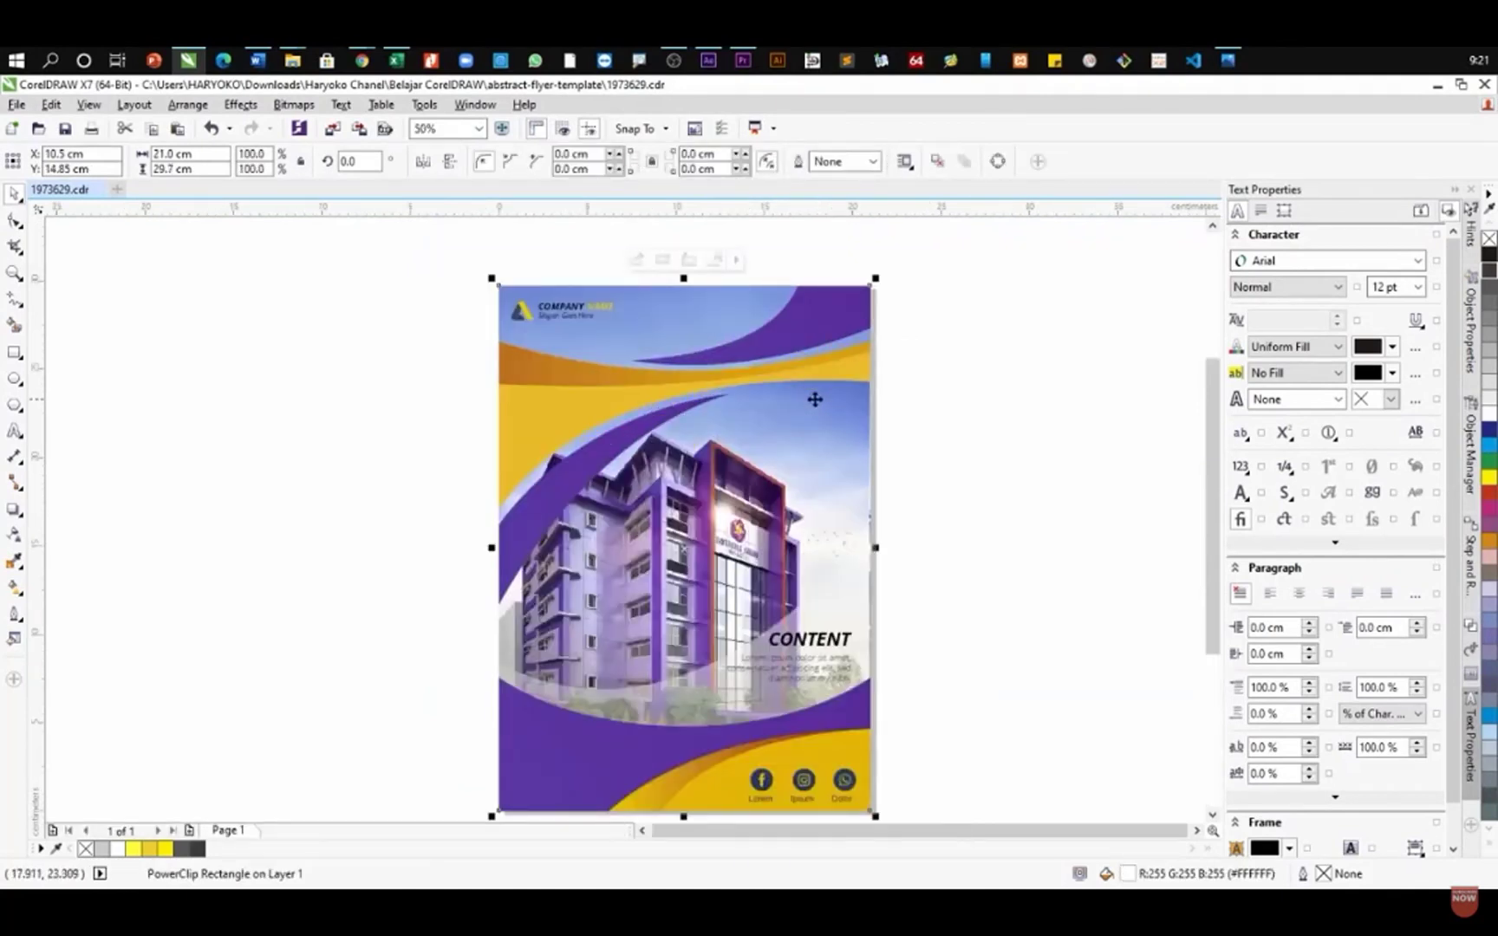
{"action": "scroll", "coordinate": [815, 399], "scroll_direction": "up", "scroll_amount": 1}
{"action": "scroll", "coordinate": [815, 555], "scroll_direction": "down", "scroll_amount": 1}
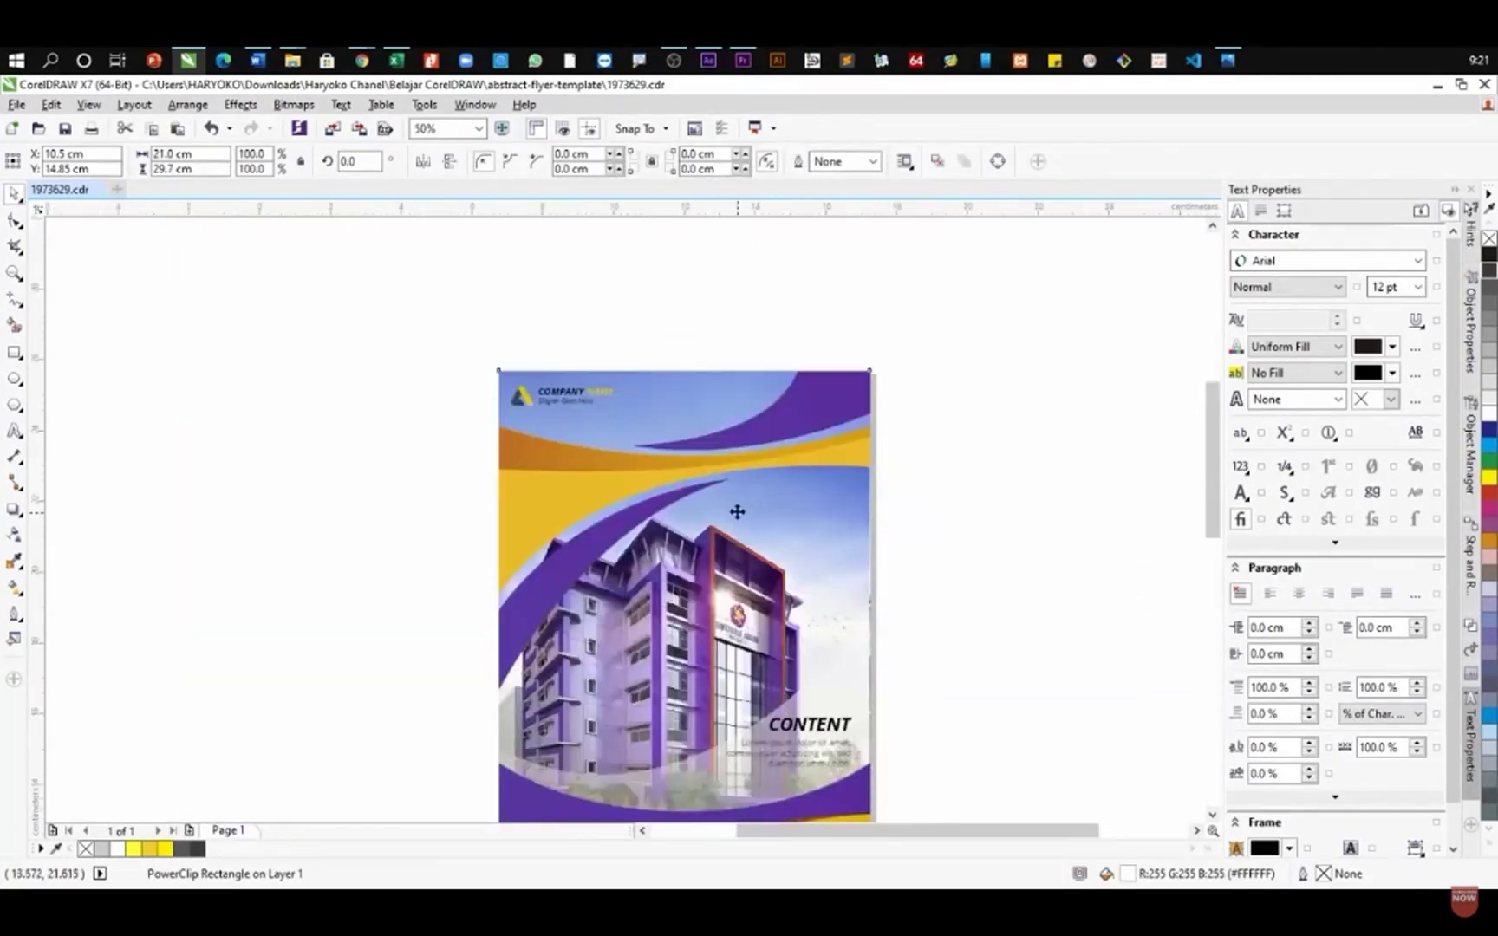
{"action": "scroll", "coordinate": [733, 508], "scroll_direction": "up", "scroll_amount": 2}
{"action": "scroll", "coordinate": [735, 504], "scroll_direction": "down", "scroll_amount": 1}
{"action": "scroll", "coordinate": [736, 504], "scroll_direction": "down", "scroll_amount": 1}
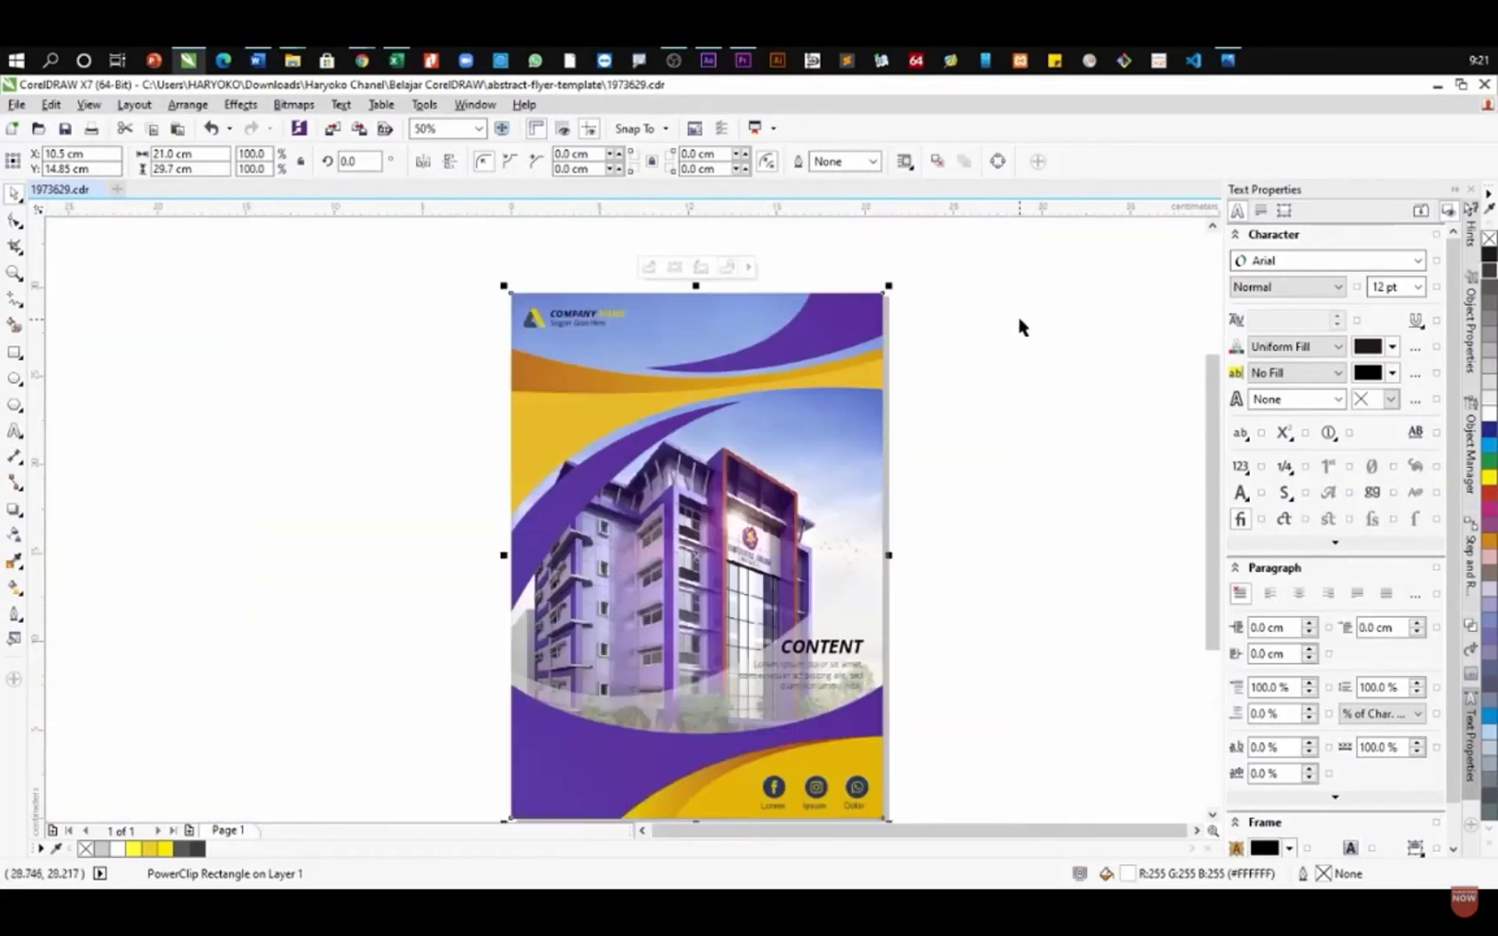
{"action": "scroll", "coordinate": [702, 338], "scroll_direction": "down", "scroll_amount": 1}
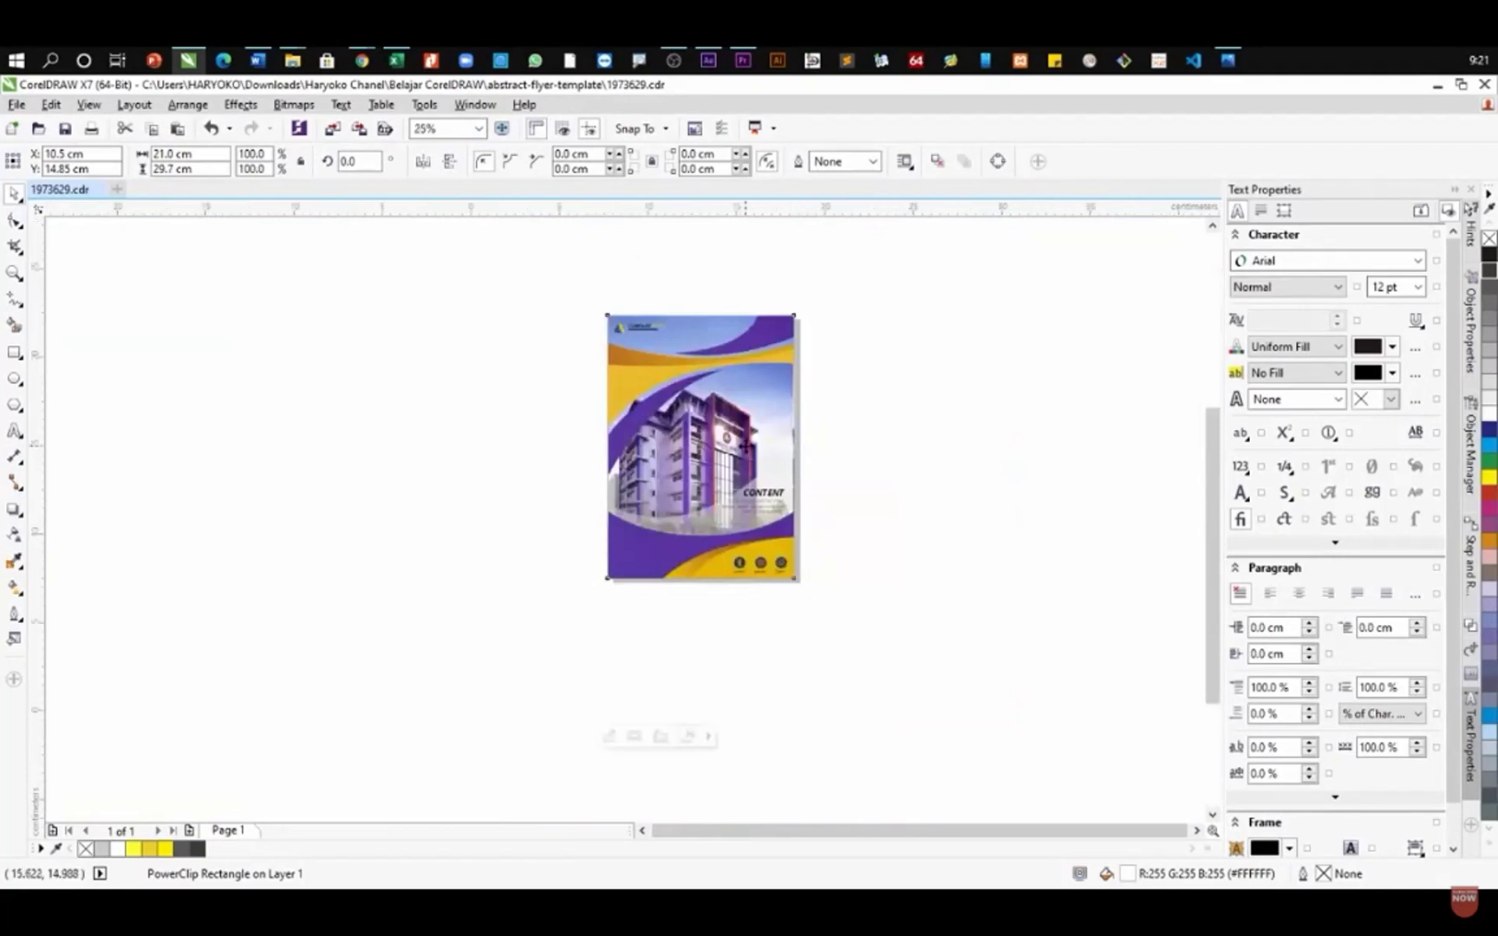
{"action": "scroll", "coordinate": [750, 371], "scroll_direction": "up", "scroll_amount": 1}
{"action": "scroll", "coordinate": [750, 579], "scroll_direction": "up", "scroll_amount": 1}
{"action": "left_click_drag", "start_coordinate": [1045, 446], "coordinate": [637, 646]}
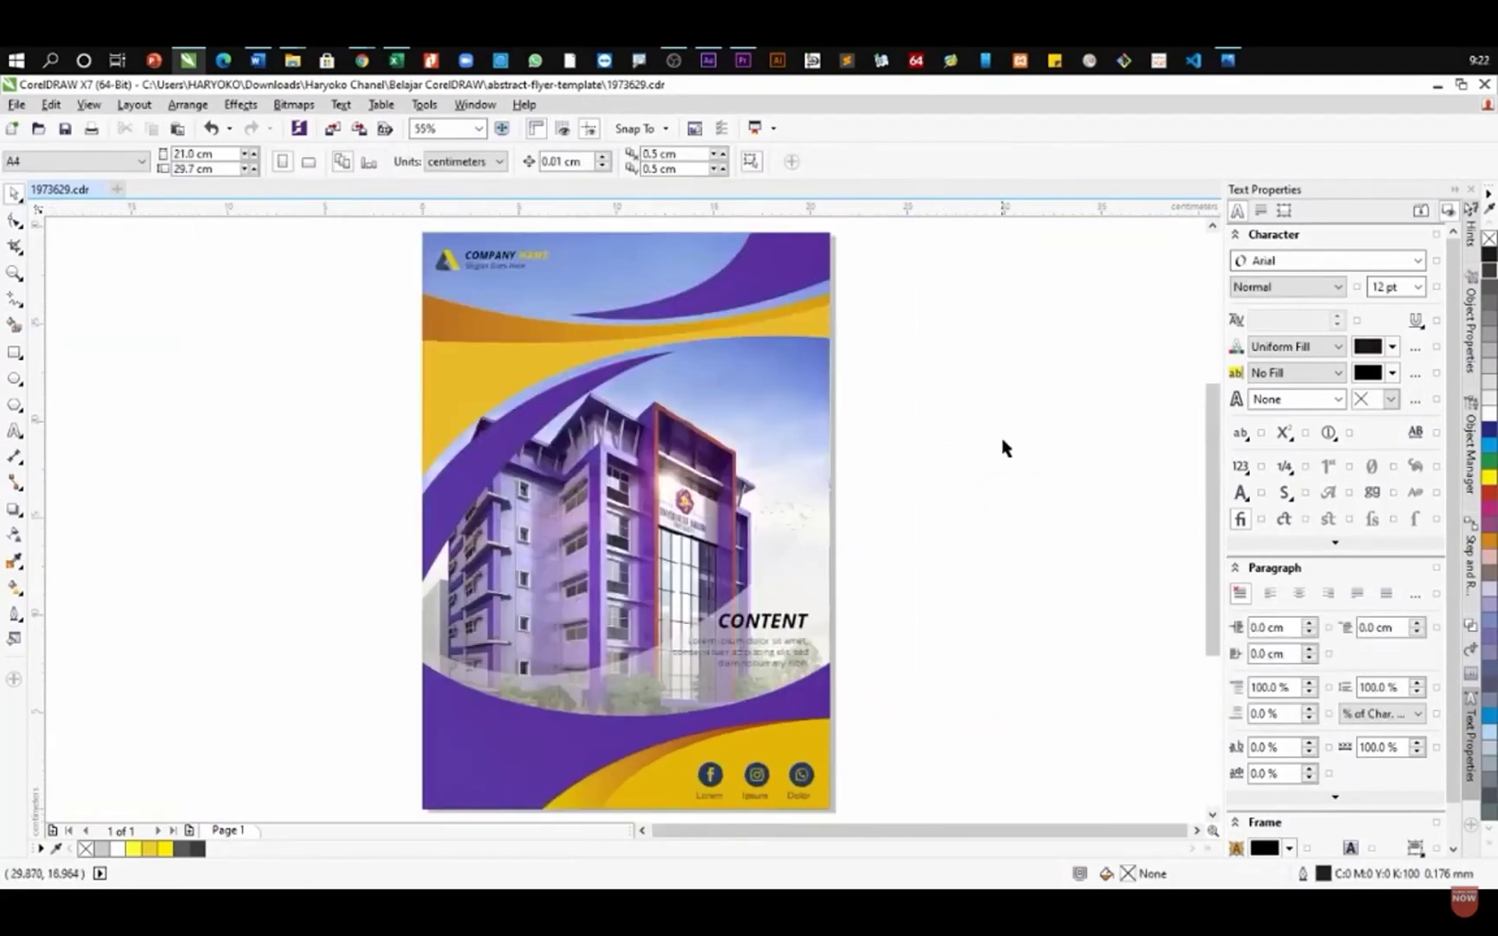
{"action": "scroll", "coordinate": [832, 489], "scroll_direction": "down", "scroll_amount": 1}
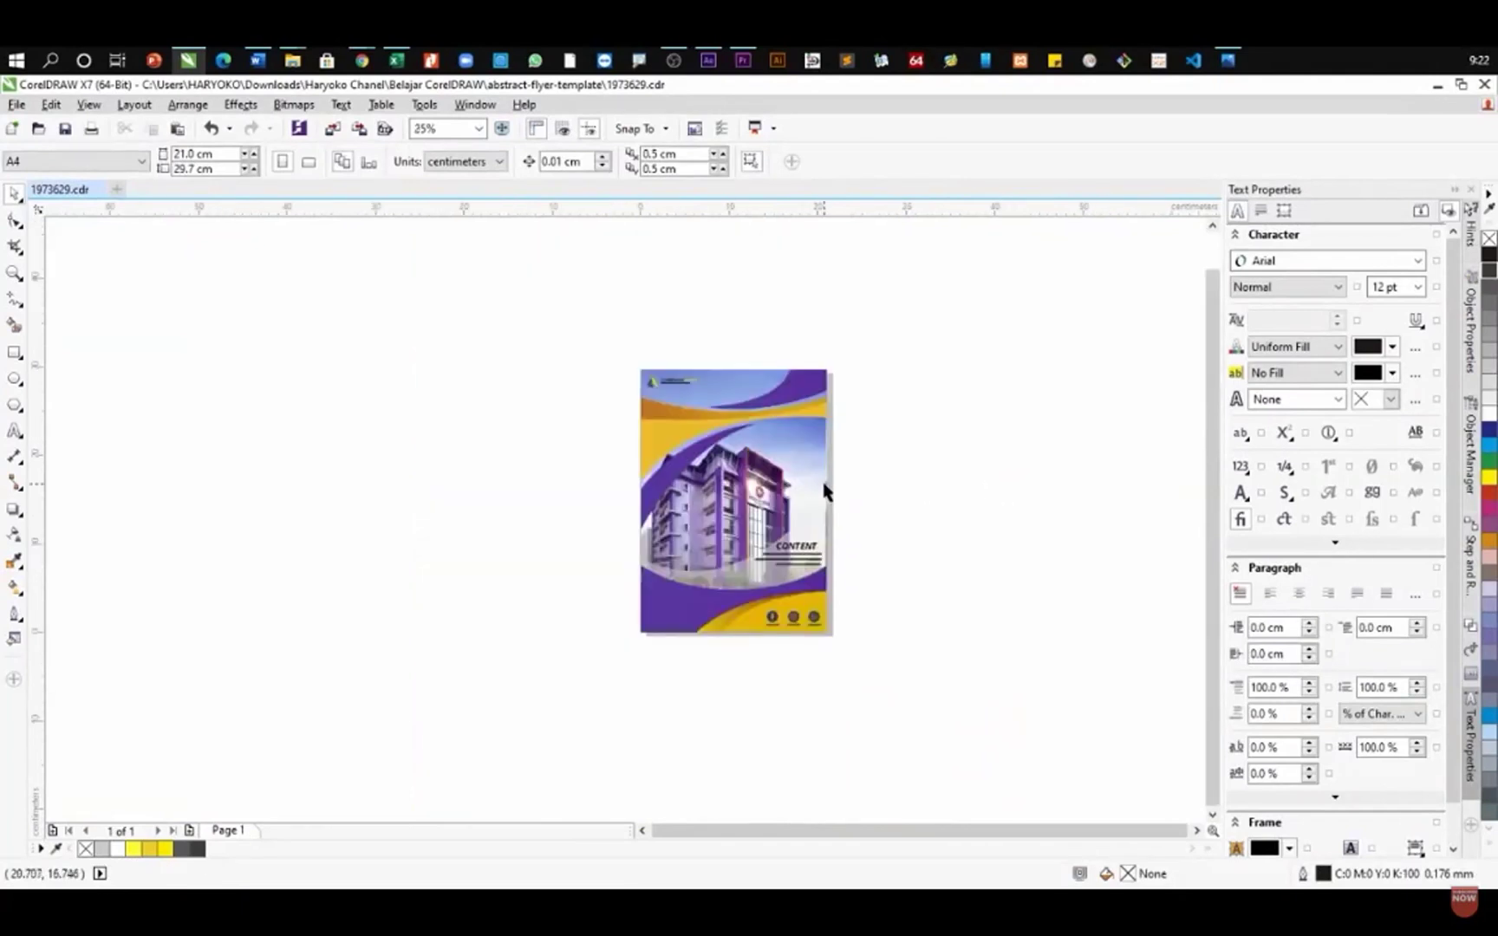
{"action": "scroll", "coordinate": [770, 520], "scroll_direction": "up", "scroll_amount": 1}
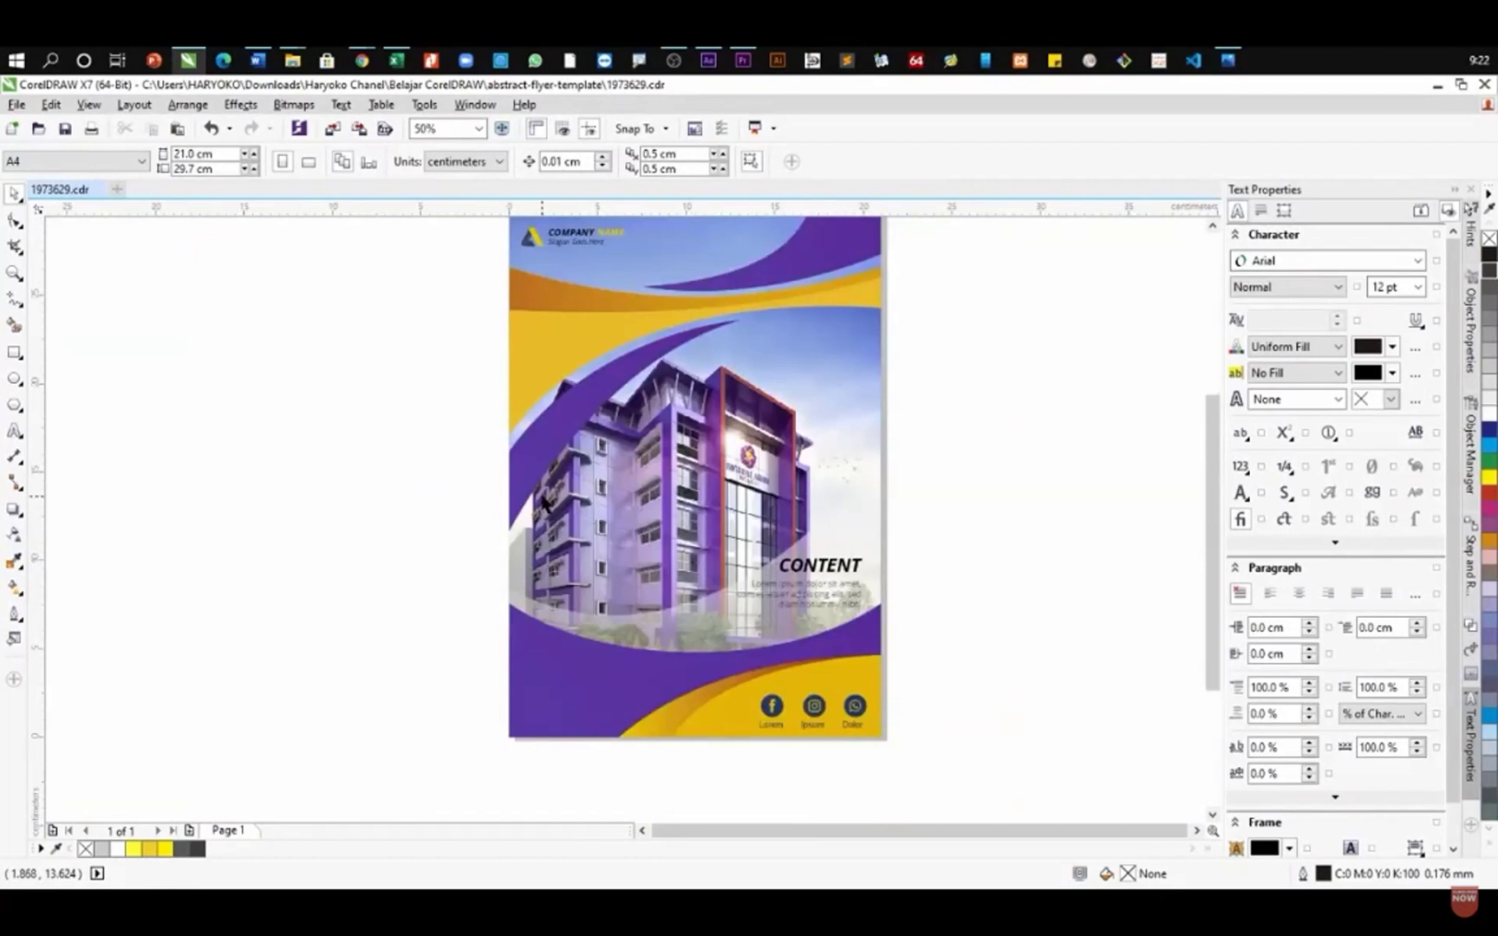
- Add the two-line artistic text "PROPOSAL BISNIS" in 24 pt over the top of the building
{"action": "left_click", "coordinate": [14, 438]}
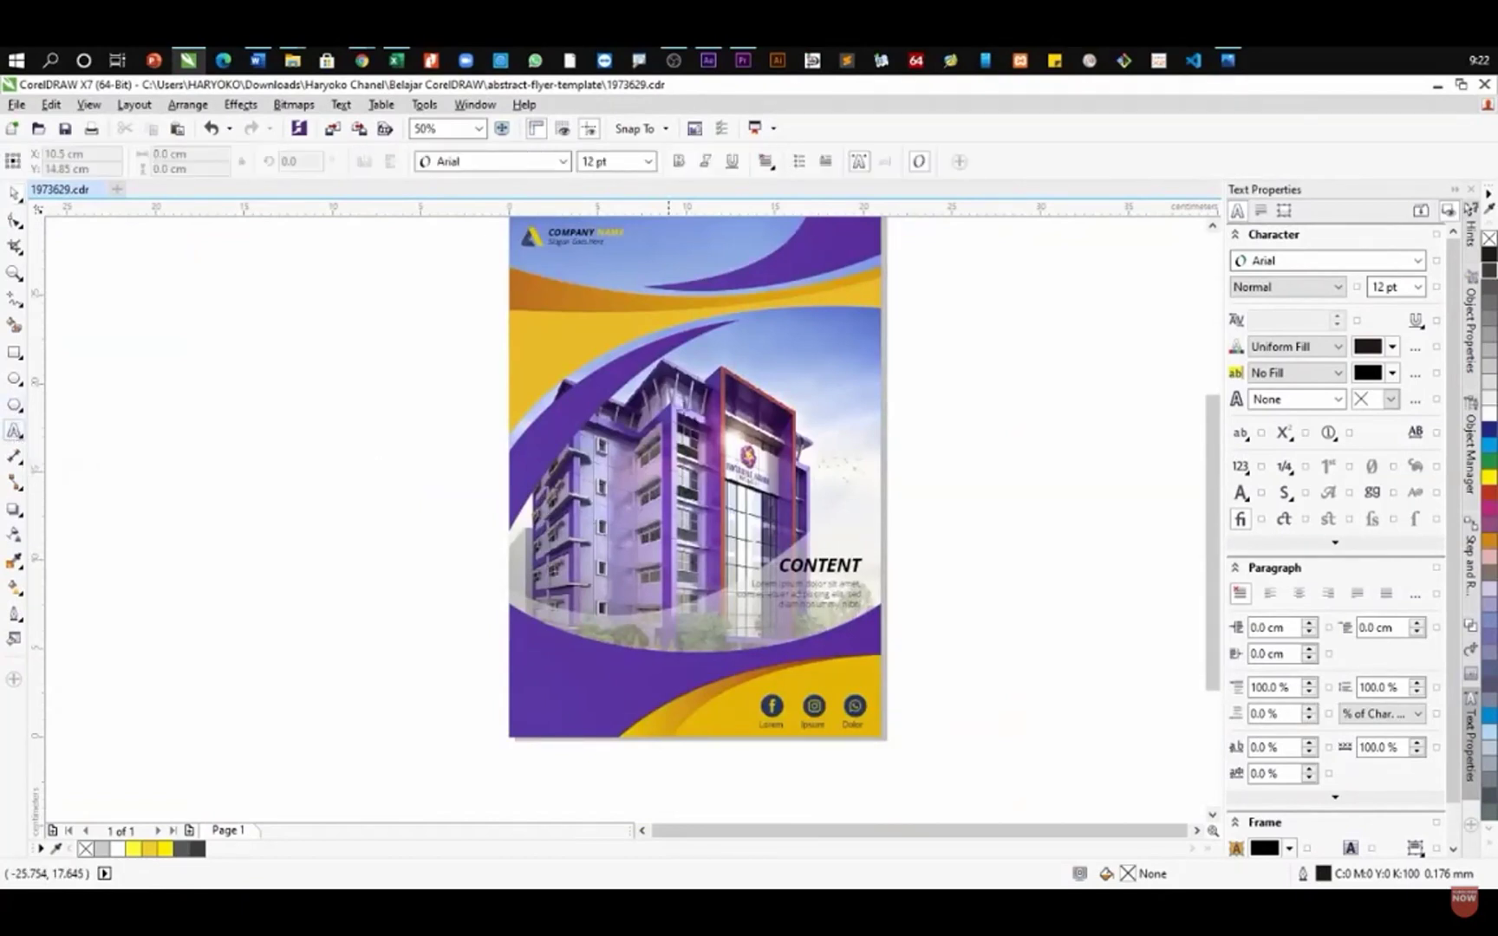
{"action": "left_click", "coordinate": [707, 374]}
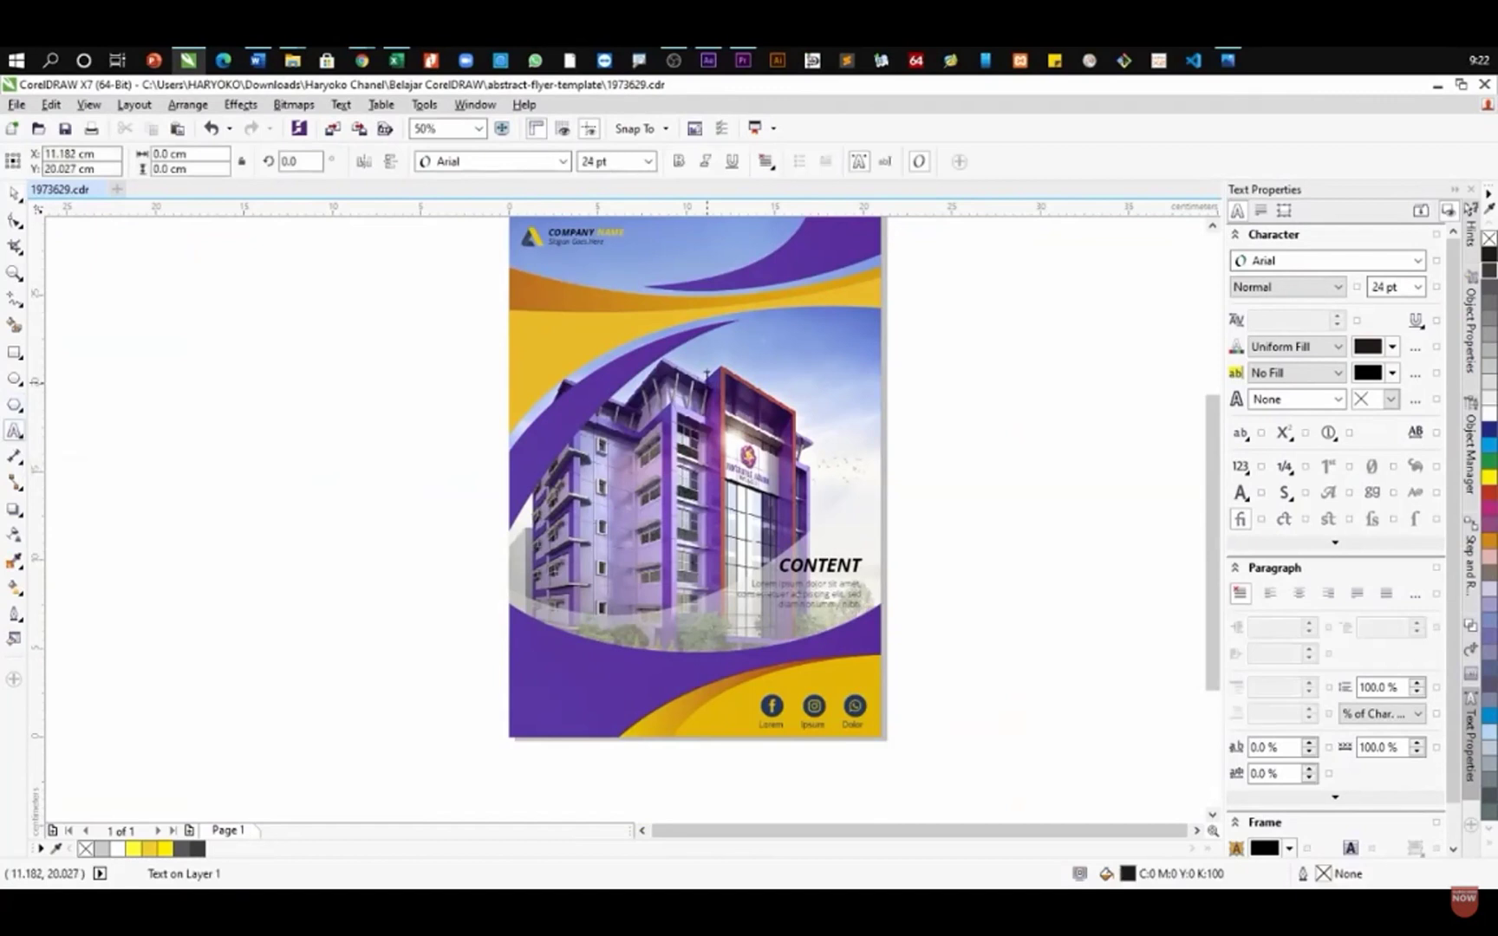
{"action": "type", "text": "E"}
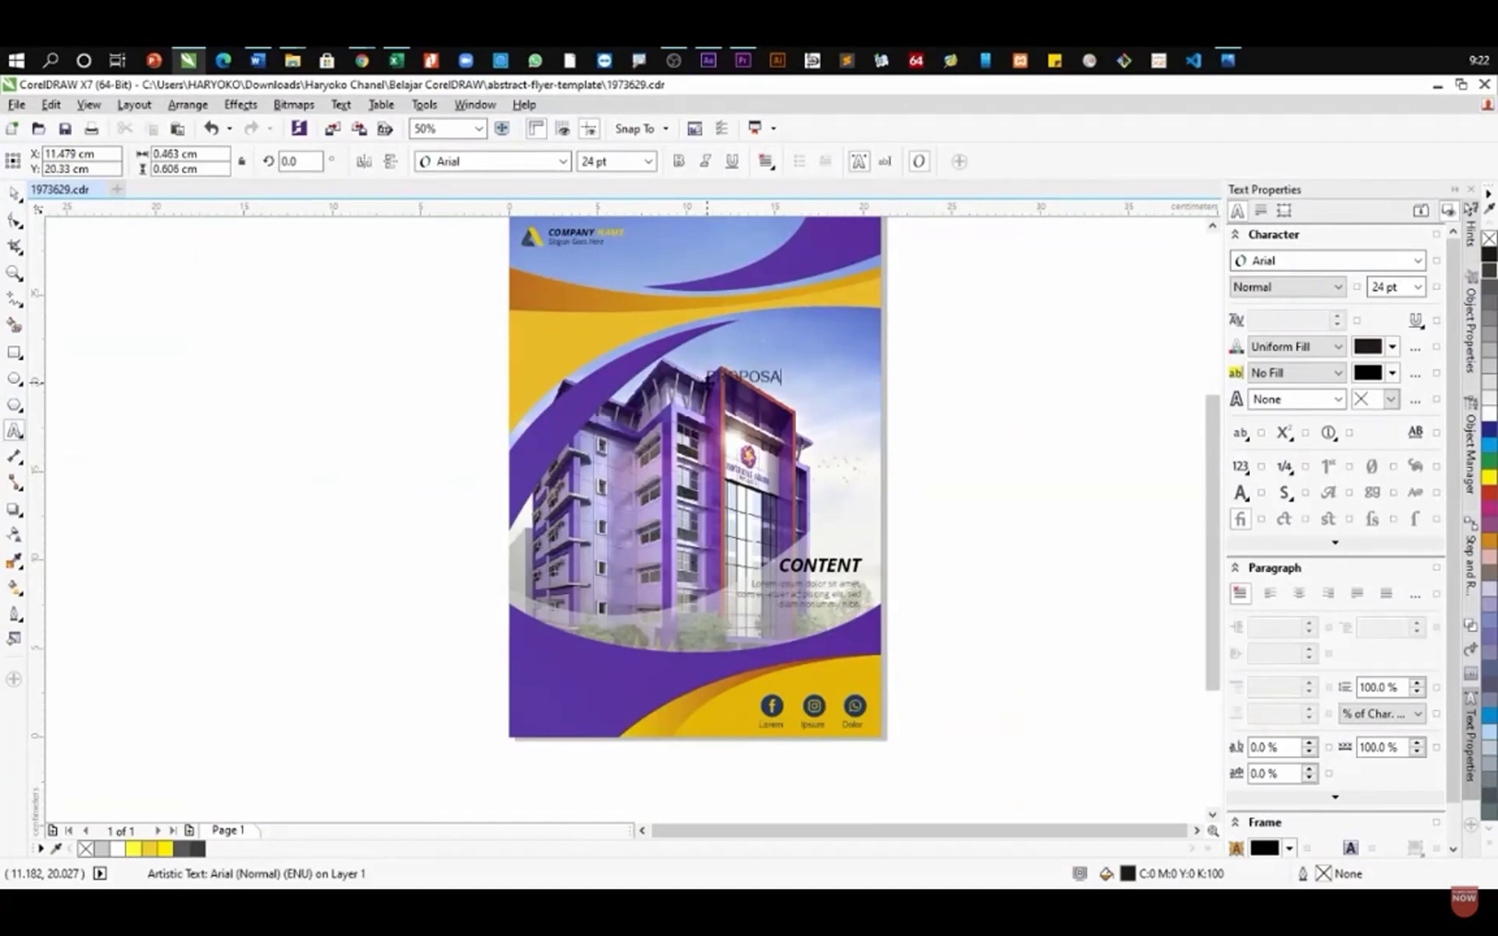
{"action": "type", "text": "ROPOSAL BISNIS"}
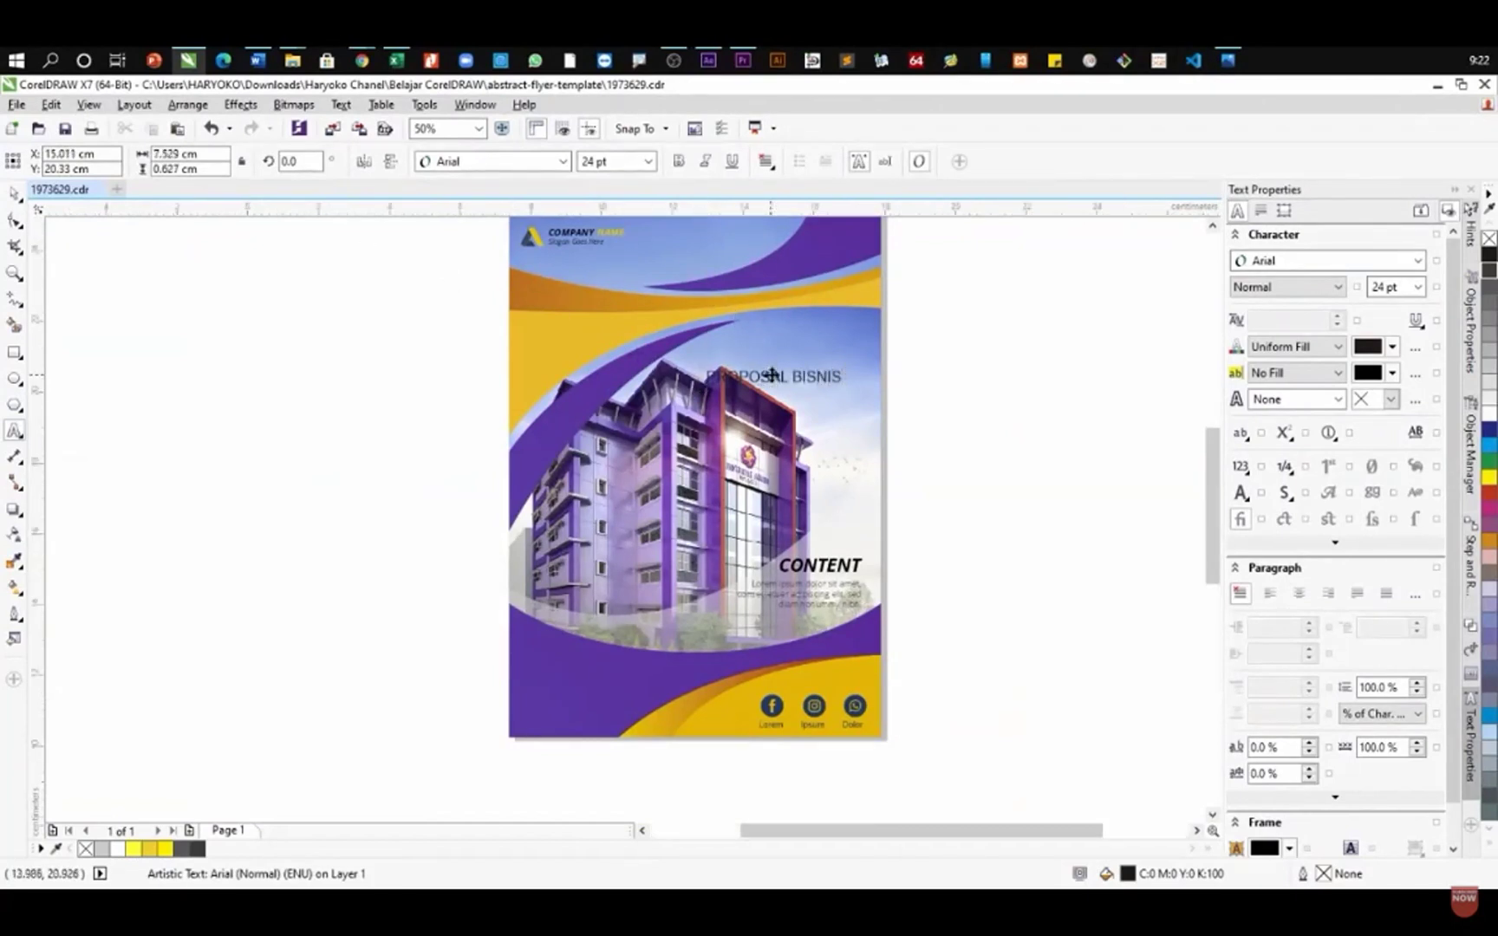
{"action": "scroll", "coordinate": [772, 375], "scroll_direction": "up", "scroll_amount": 2}
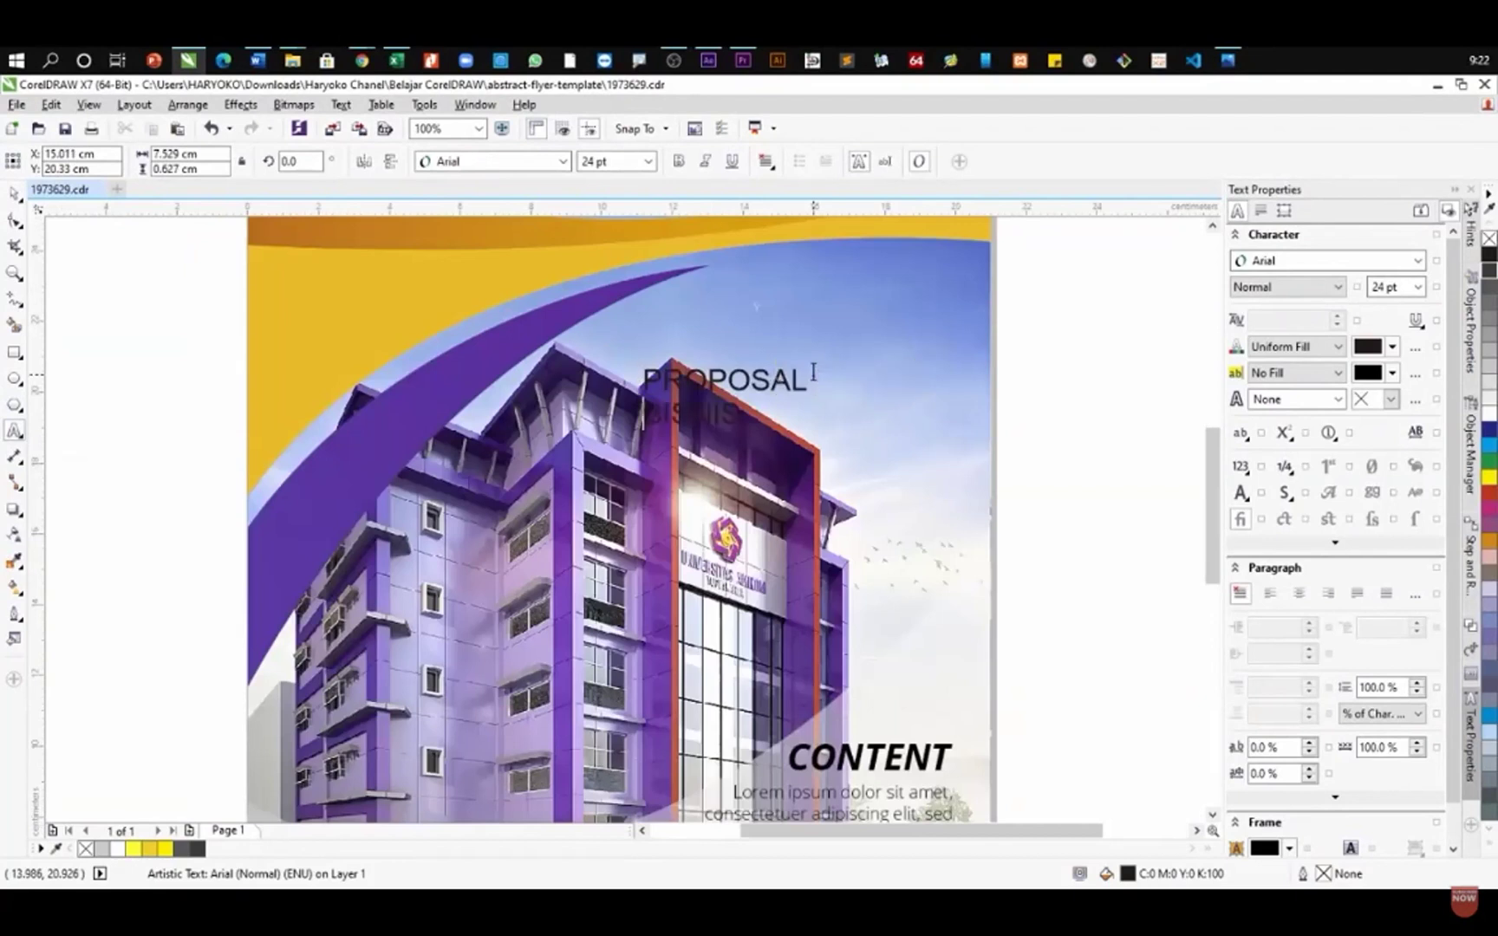
{"action": "left_click", "coordinate": [13, 194]}
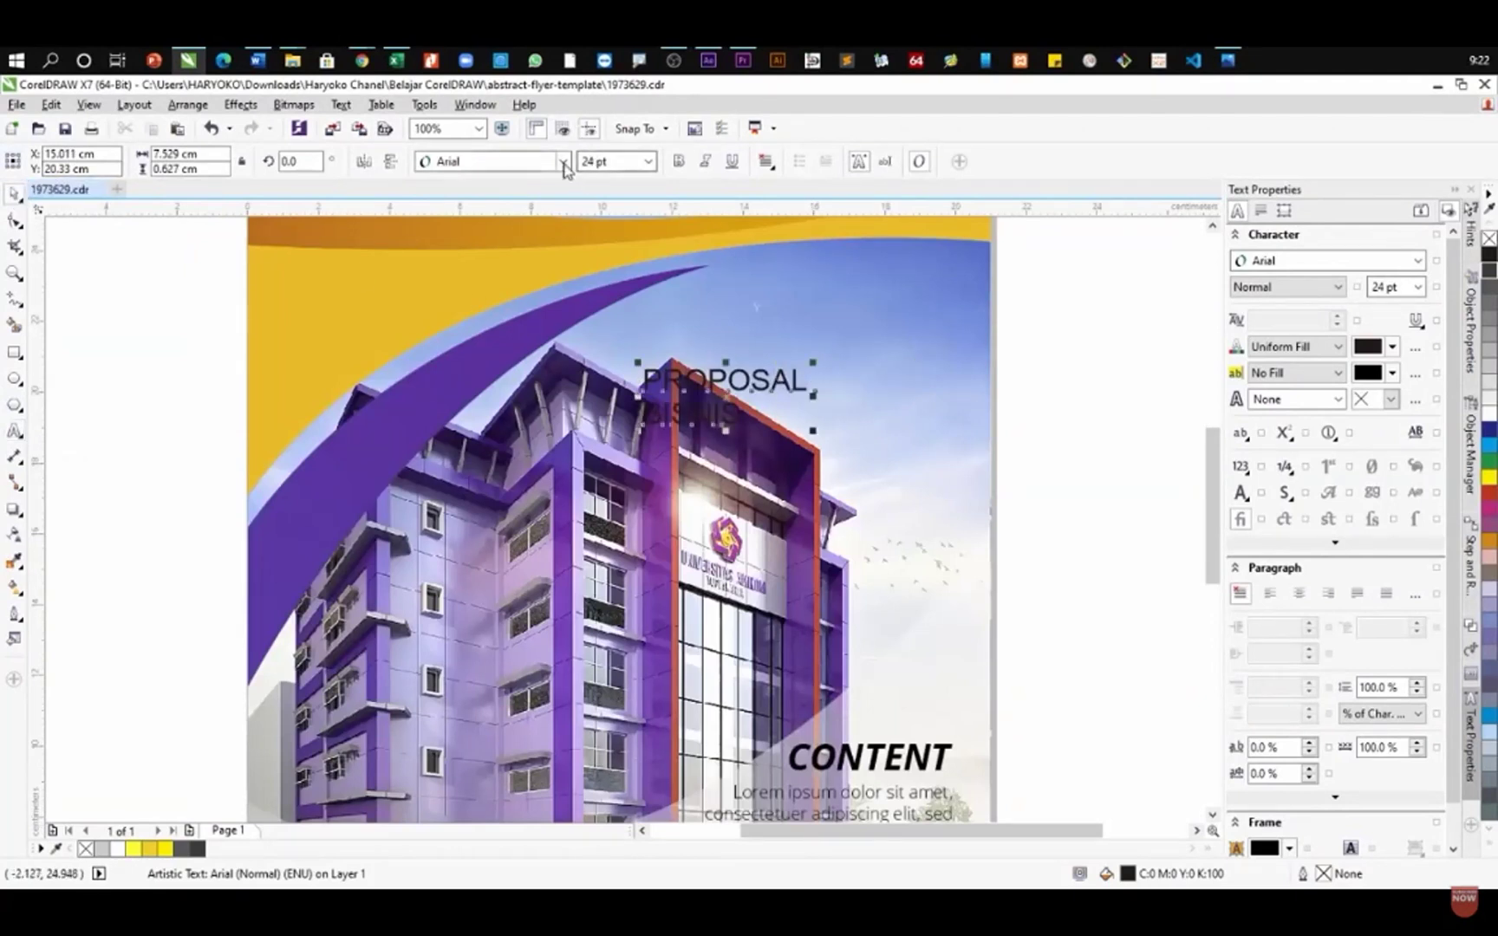
- Set the PROPOSAL BISNIS title in Open Sans ExtraBold Italic and move it onto the open sky beside the building's roof
{"action": "left_click", "coordinate": [564, 164]}
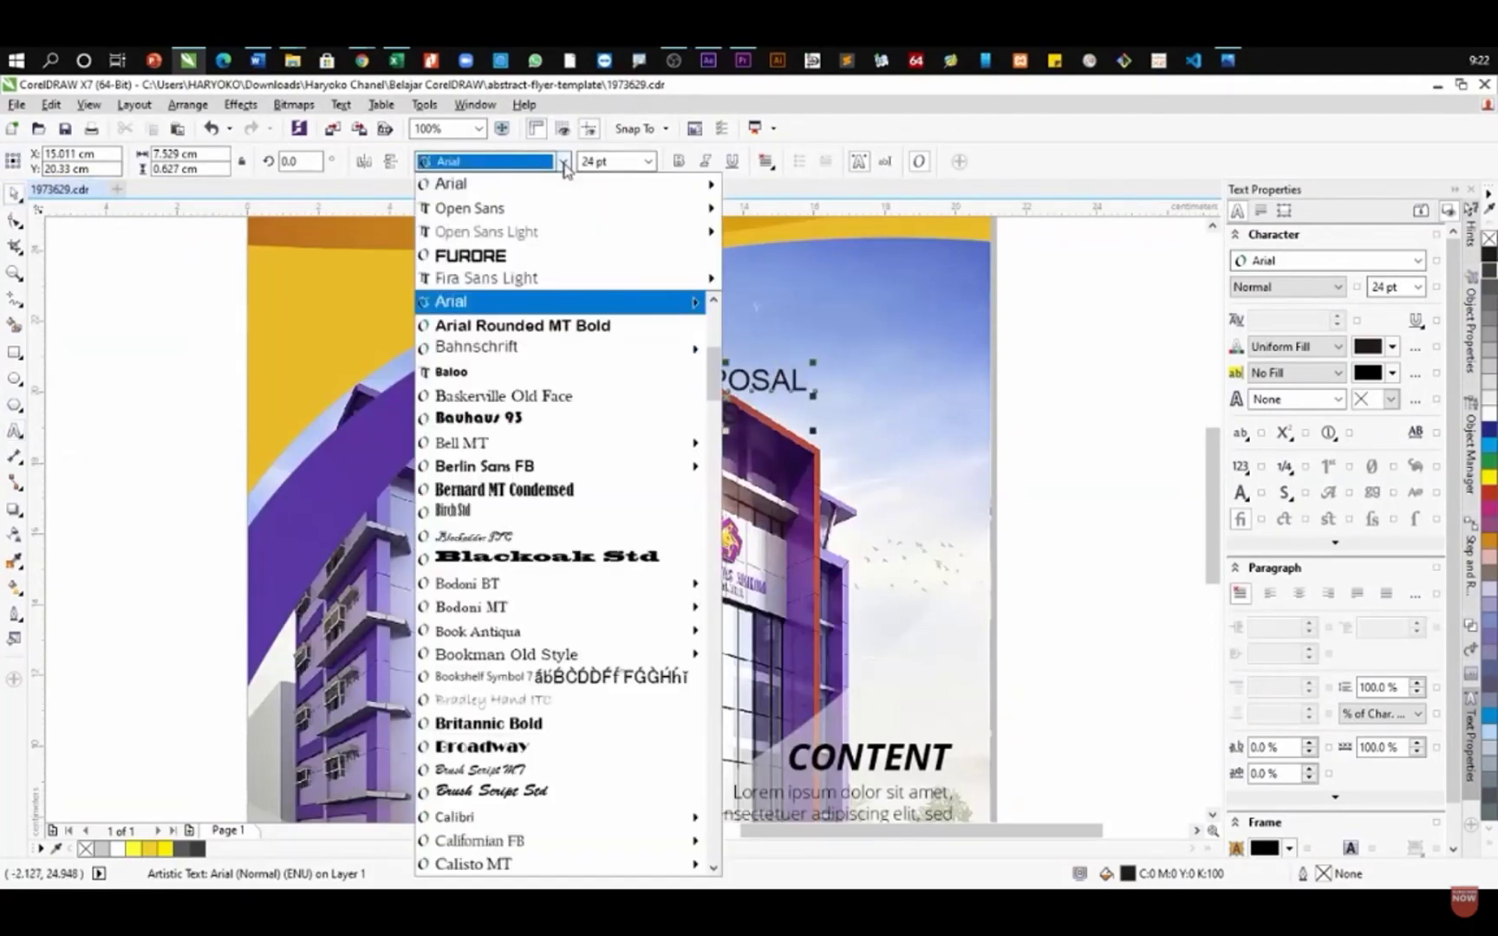
{"action": "left_click", "coordinate": [526, 264]}
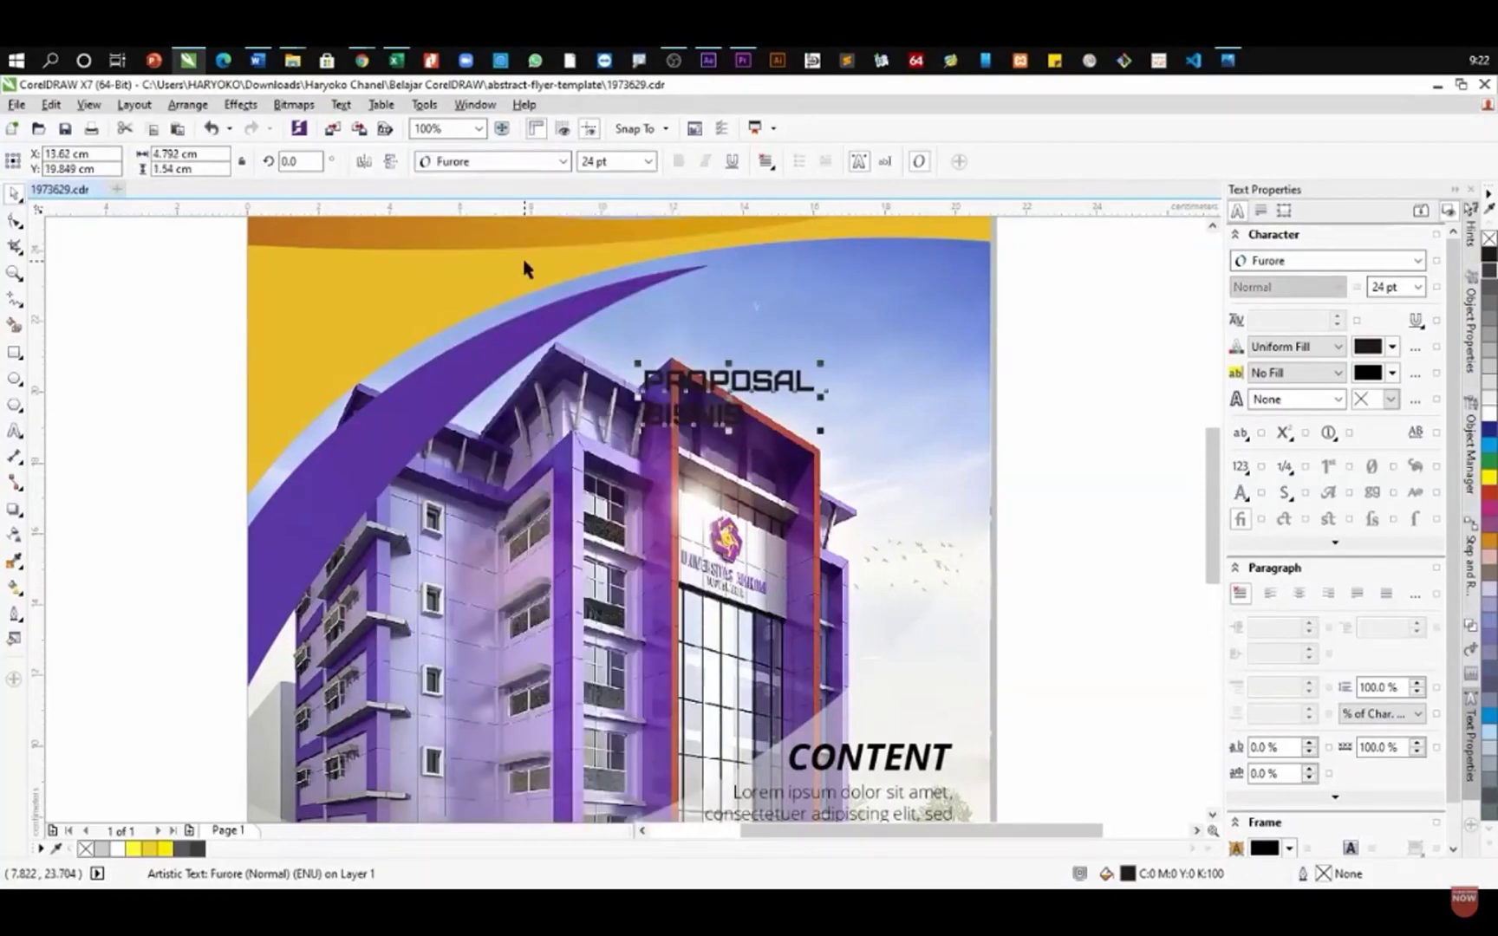
{"action": "left_click", "coordinate": [516, 164]}
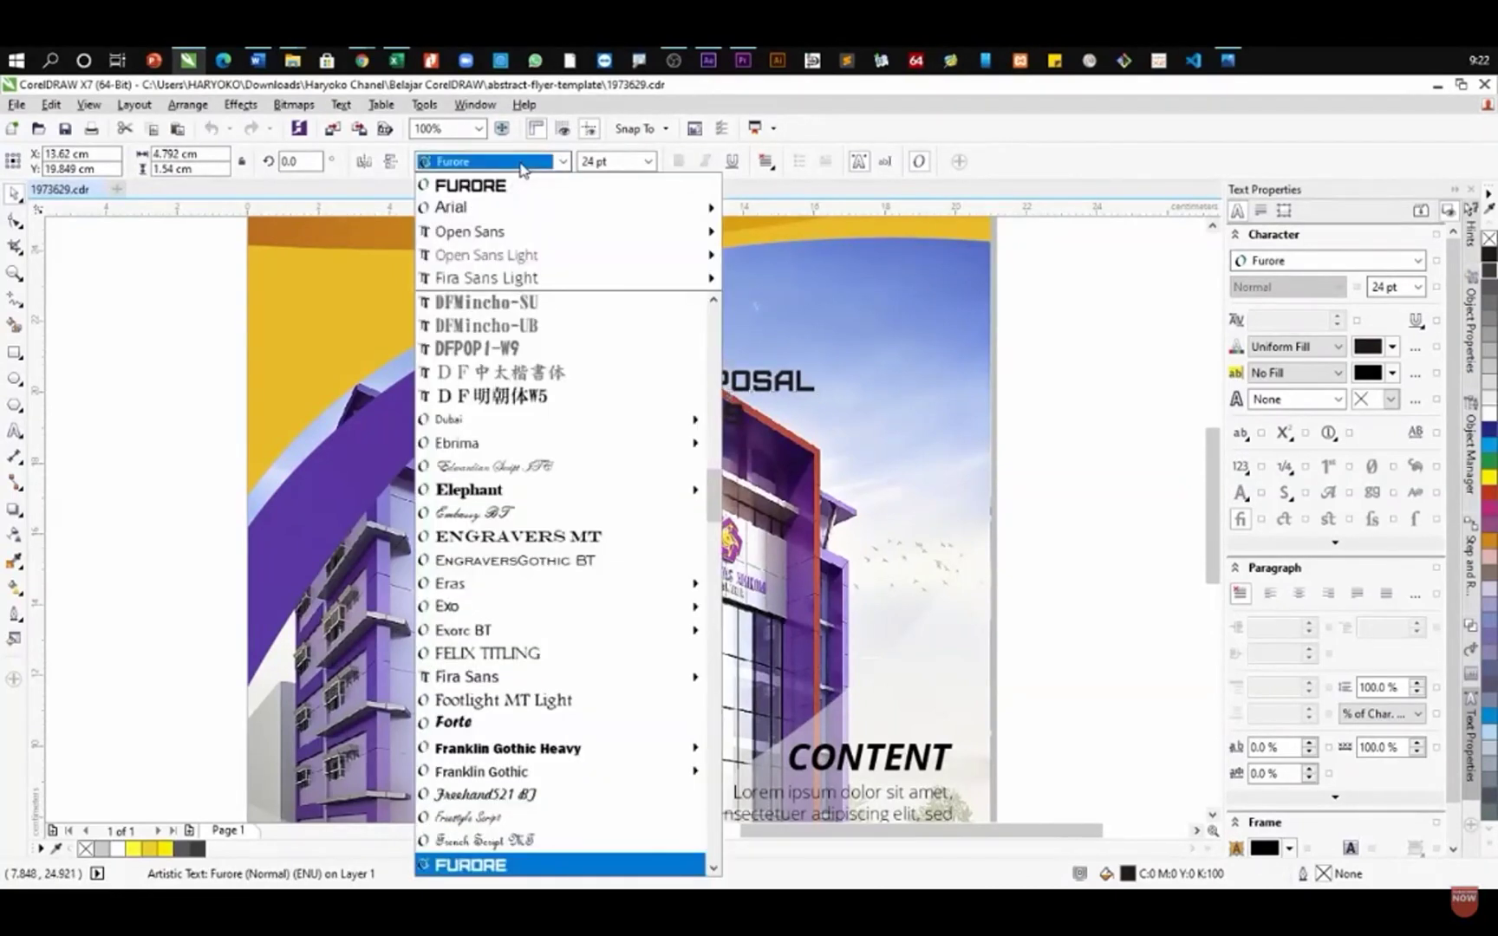
{"action": "type", "text": "old"}
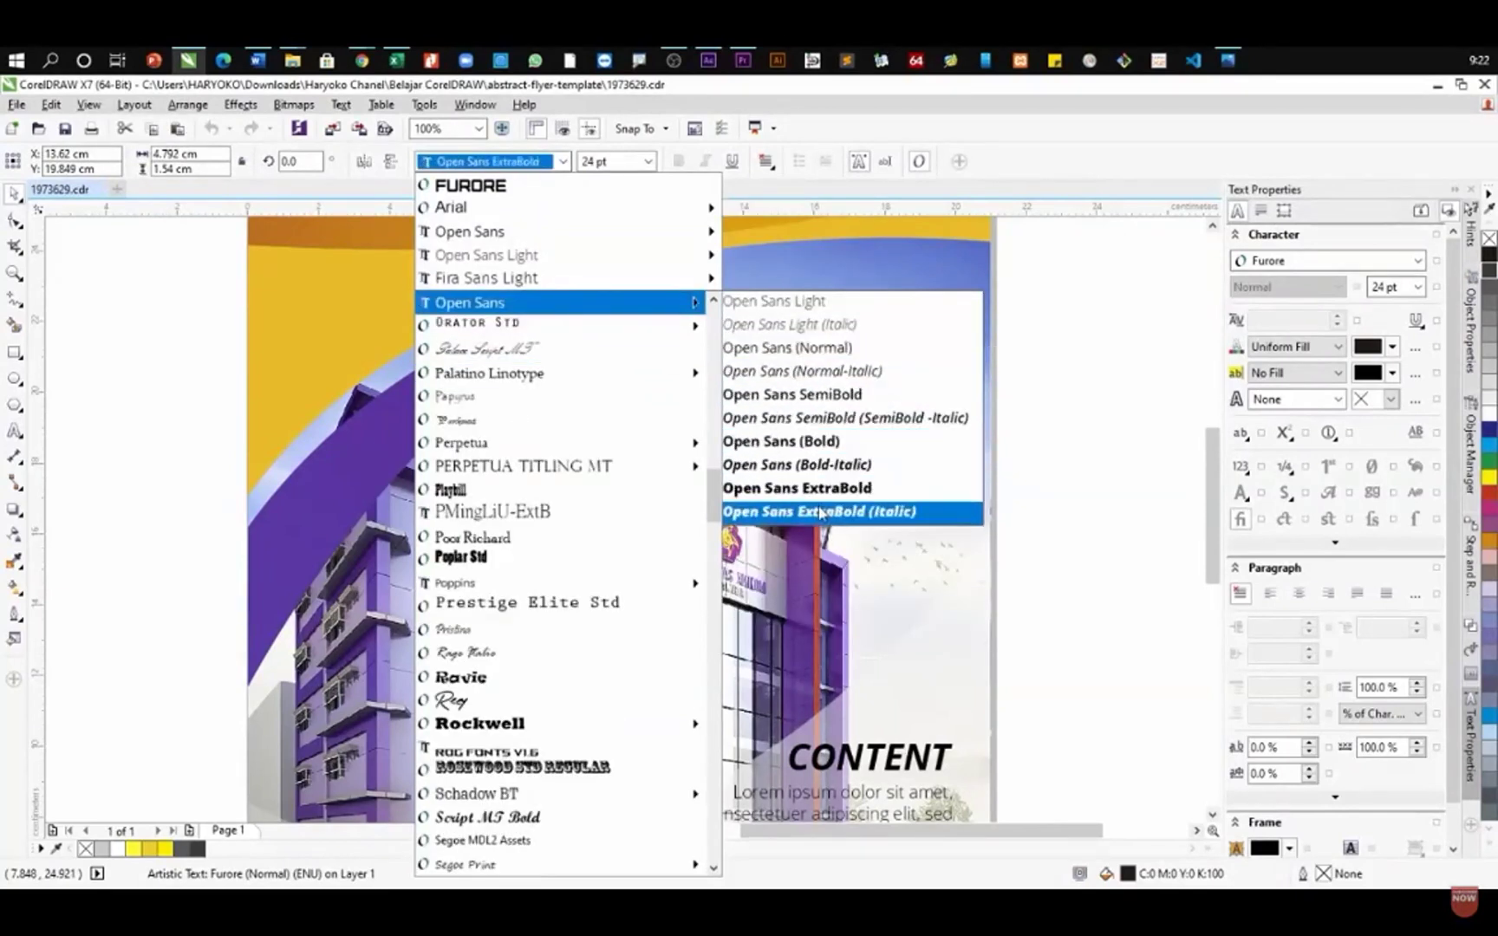
{"action": "left_click", "coordinate": [780, 486]}
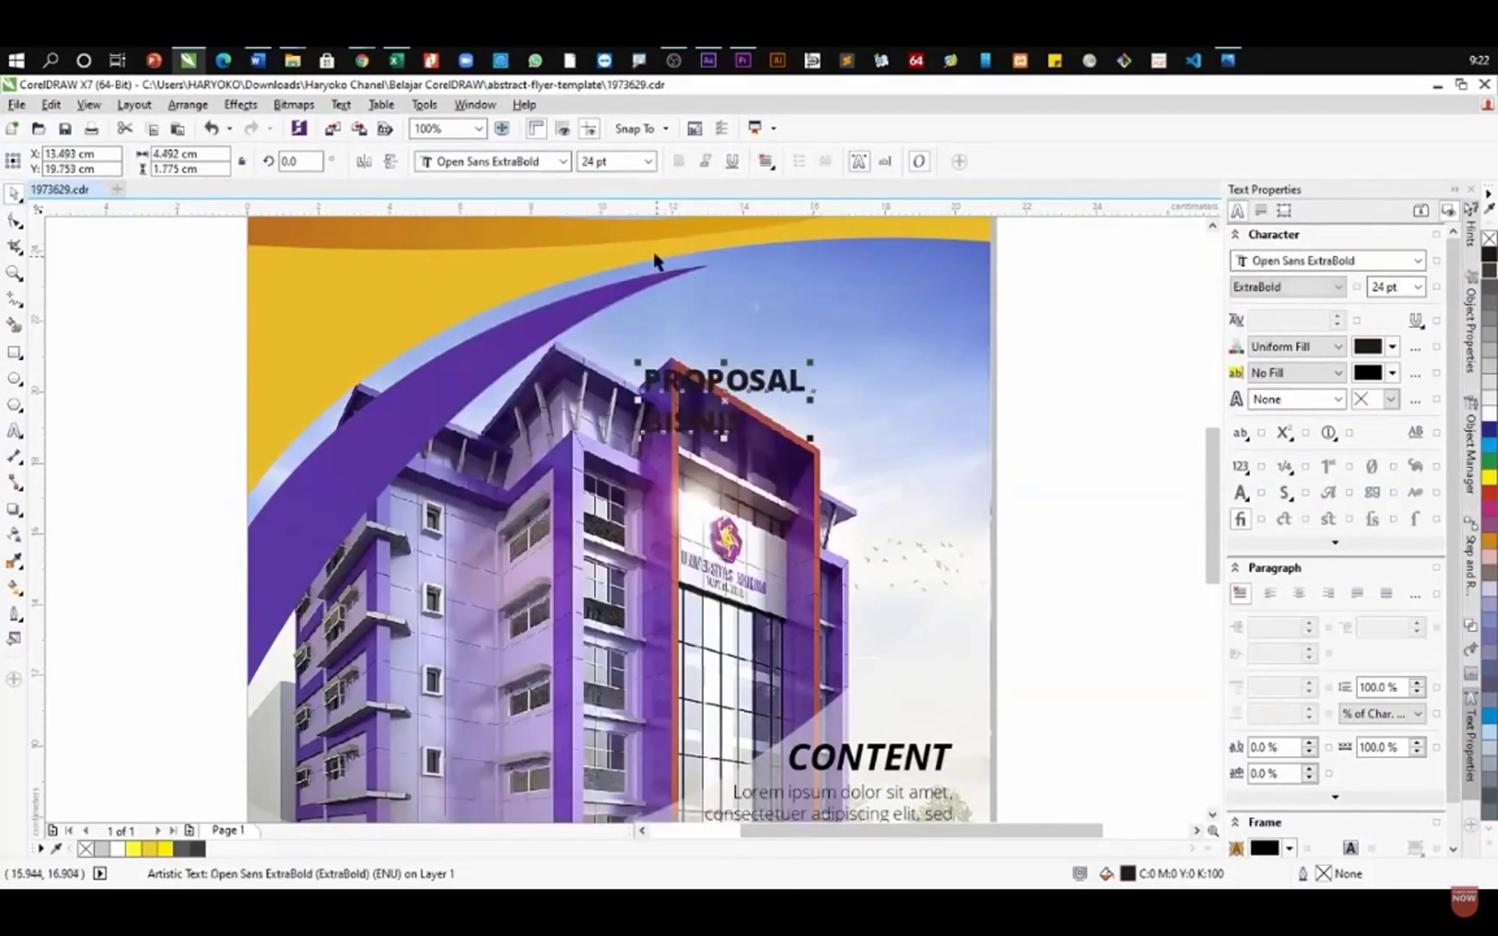
{"action": "left_click", "coordinate": [706, 161]}
{"action": "left_click_drag", "start_coordinate": [711, 412], "coordinate": [867, 340]}
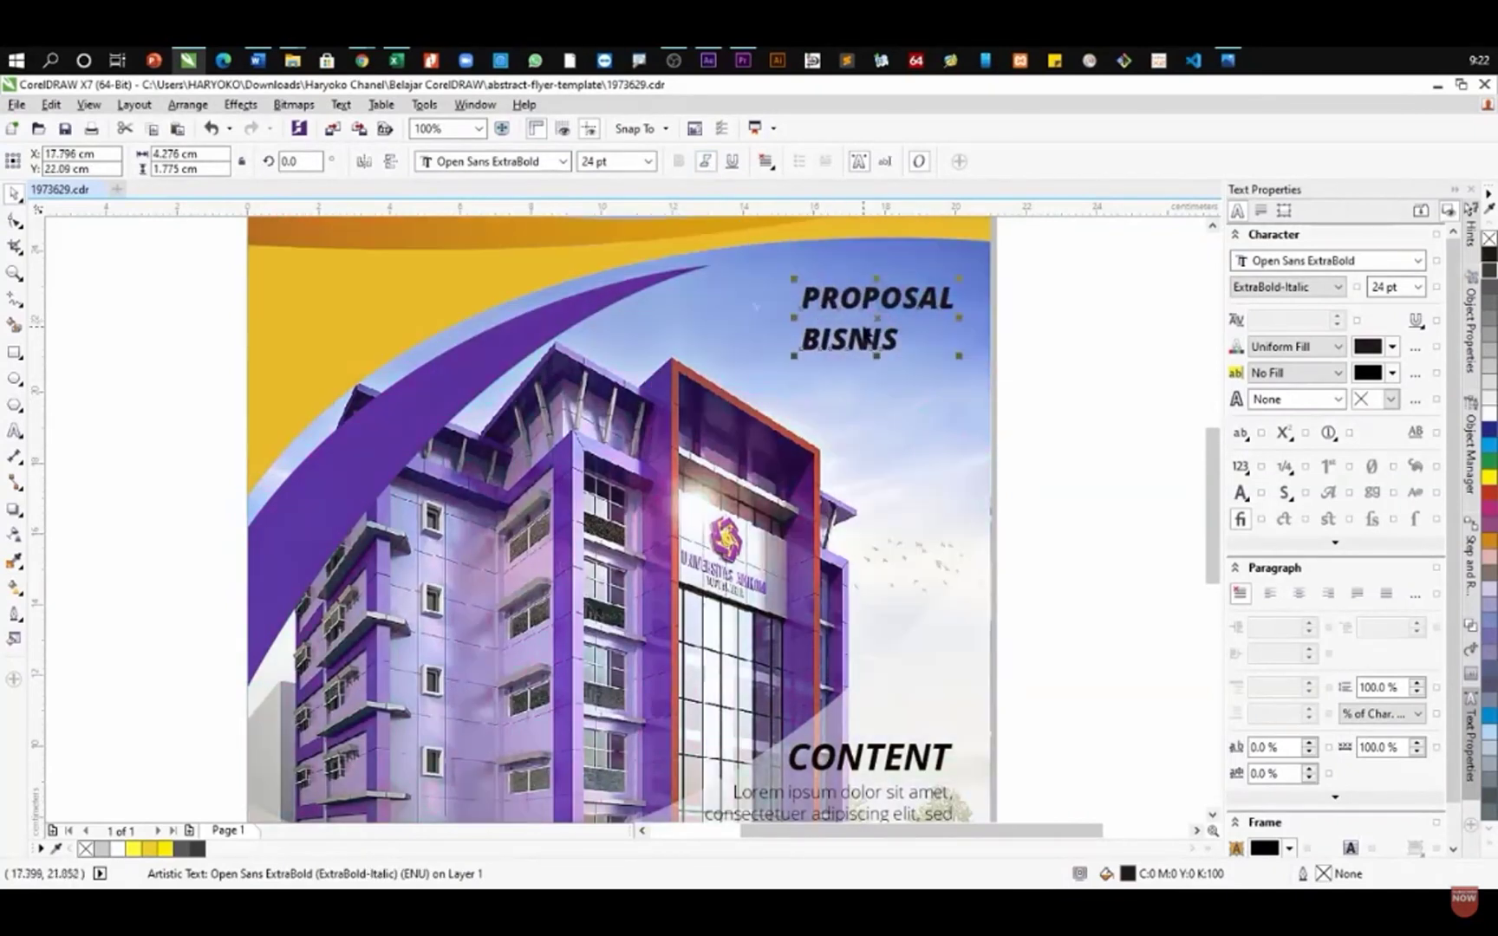
- Right-align the two title lines and enlarge the text proportionally to about 46 pt
{"action": "left_click", "coordinate": [766, 161]}
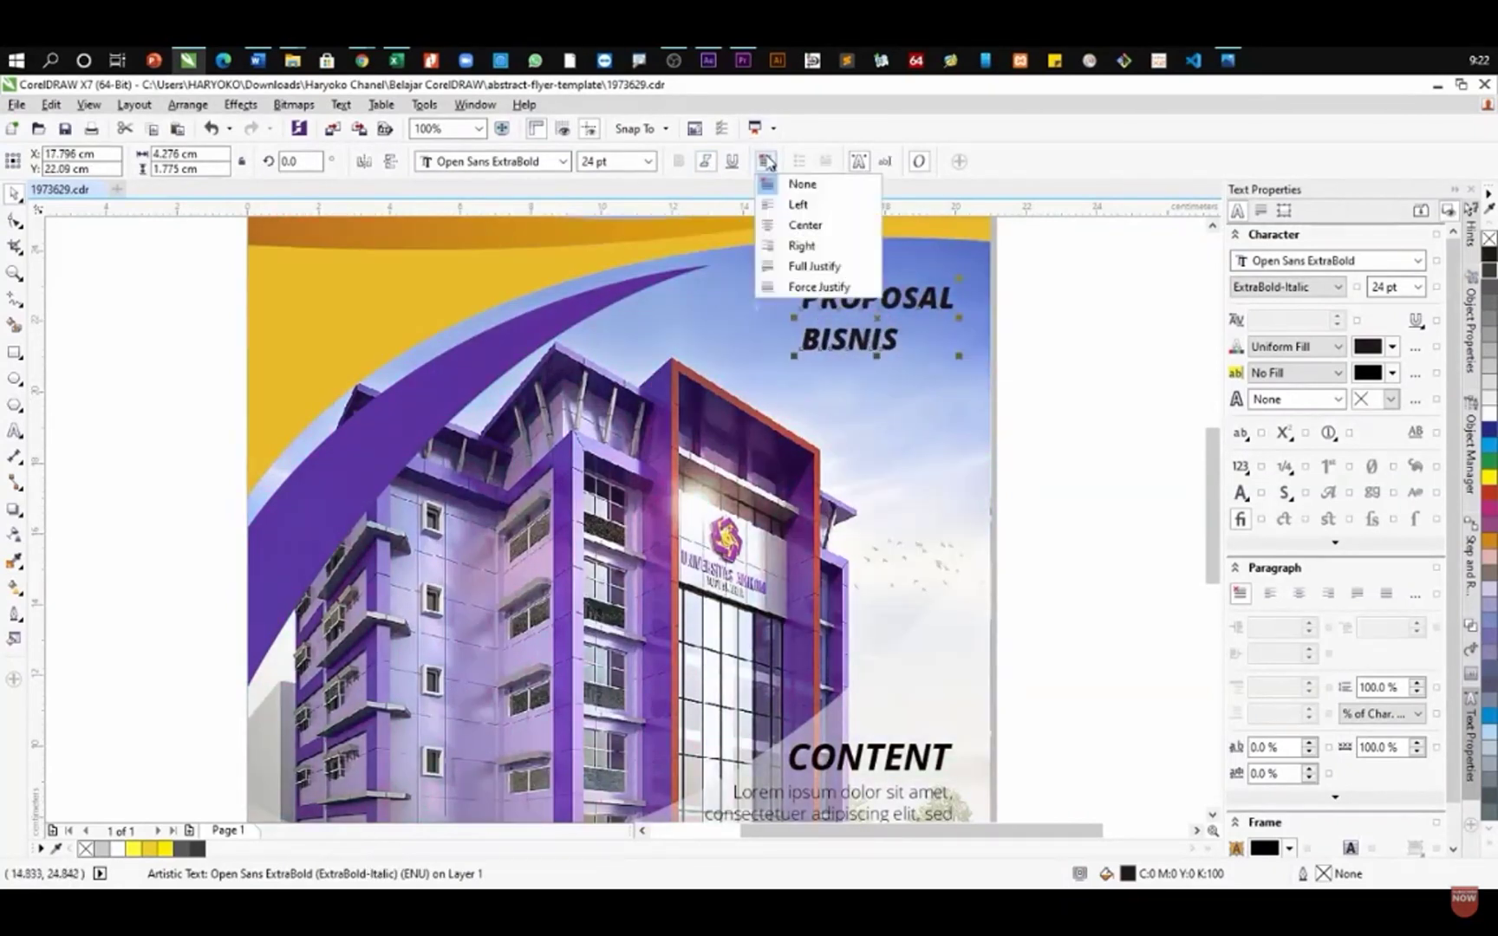
{"action": "left_click", "coordinate": [802, 245]}
{"action": "left_click_drag", "start_coordinate": [800, 356], "coordinate": [660, 530]}
{"action": "key", "text": "Escape"}
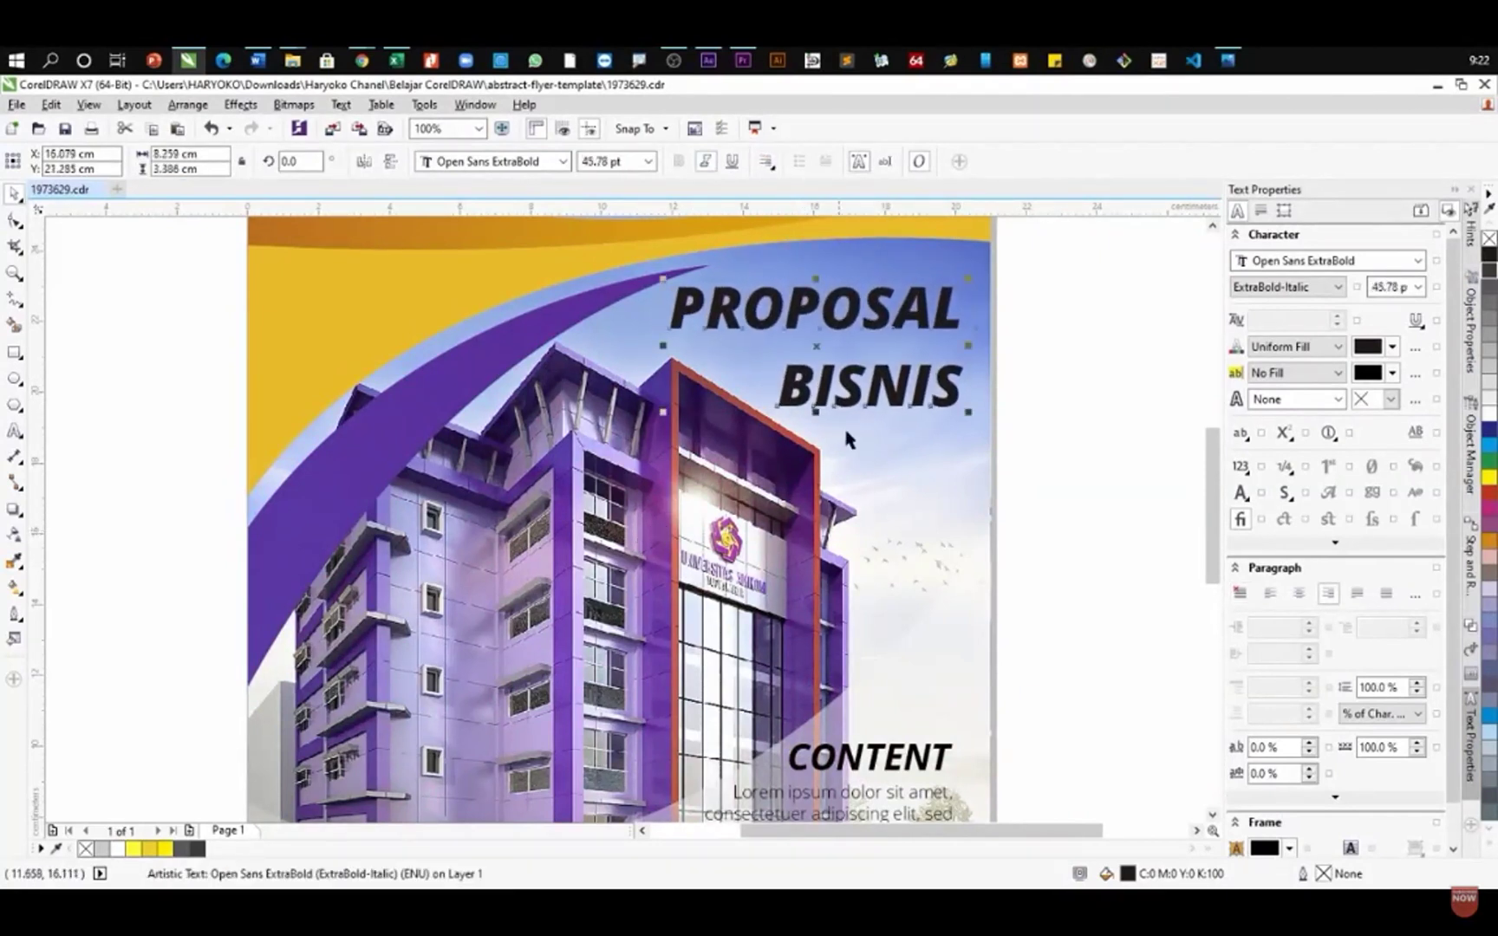
- Tighten the PROPOSAL BISNIS title to about -29% character spacing and 71% word spacing, and close up its two lines to about 57% line spacing
{"action": "scroll", "coordinate": [888, 289], "scroll_direction": "up", "scroll_amount": 2}
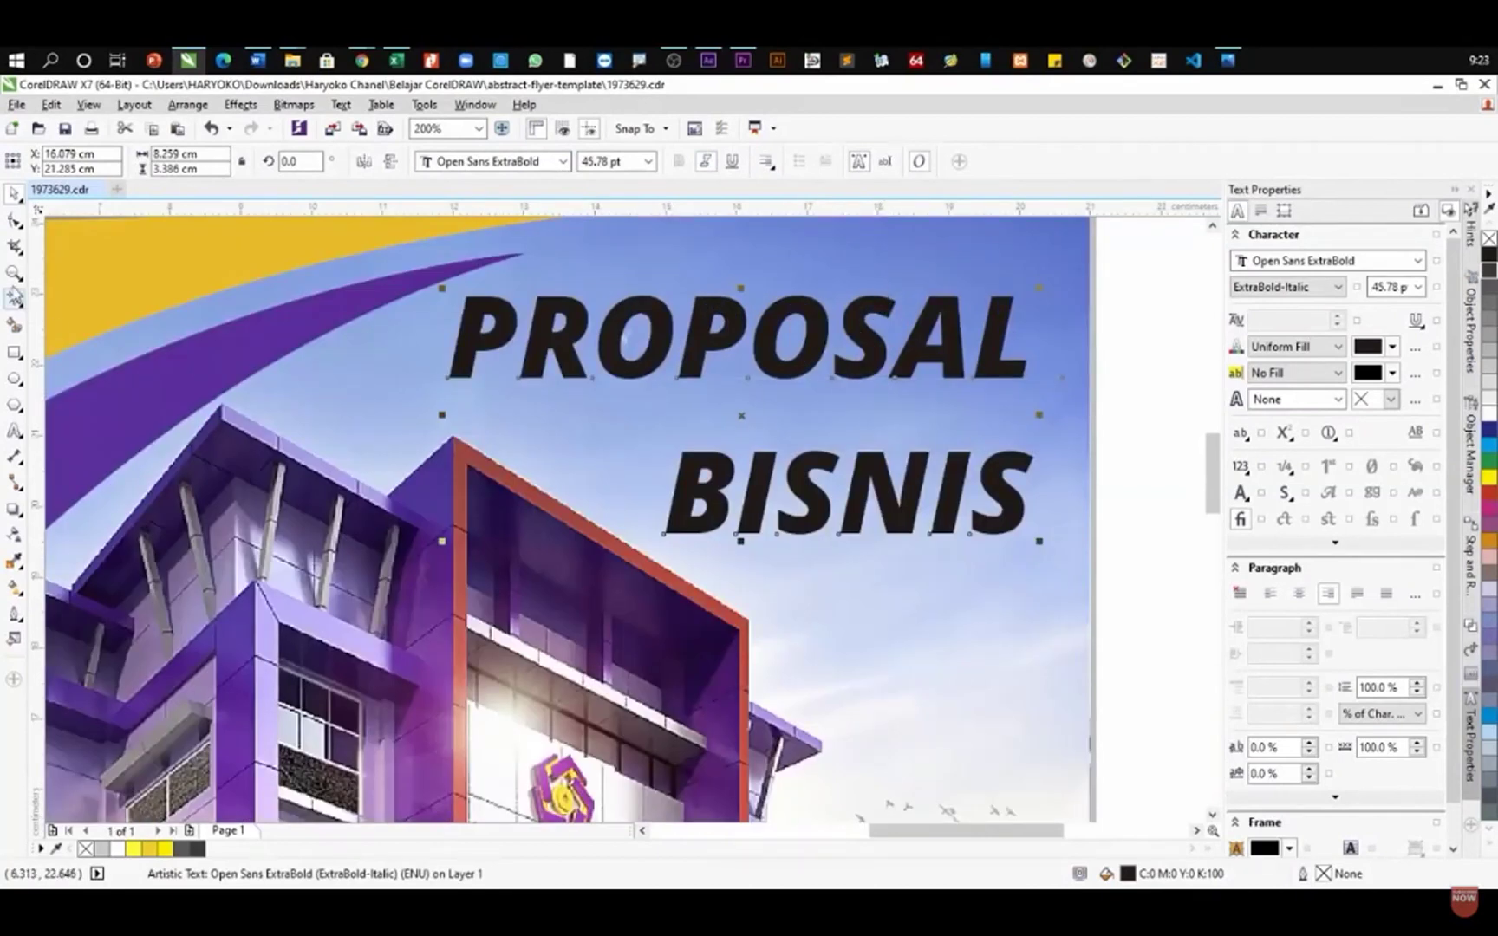
{"action": "left_click", "coordinate": [13, 222]}
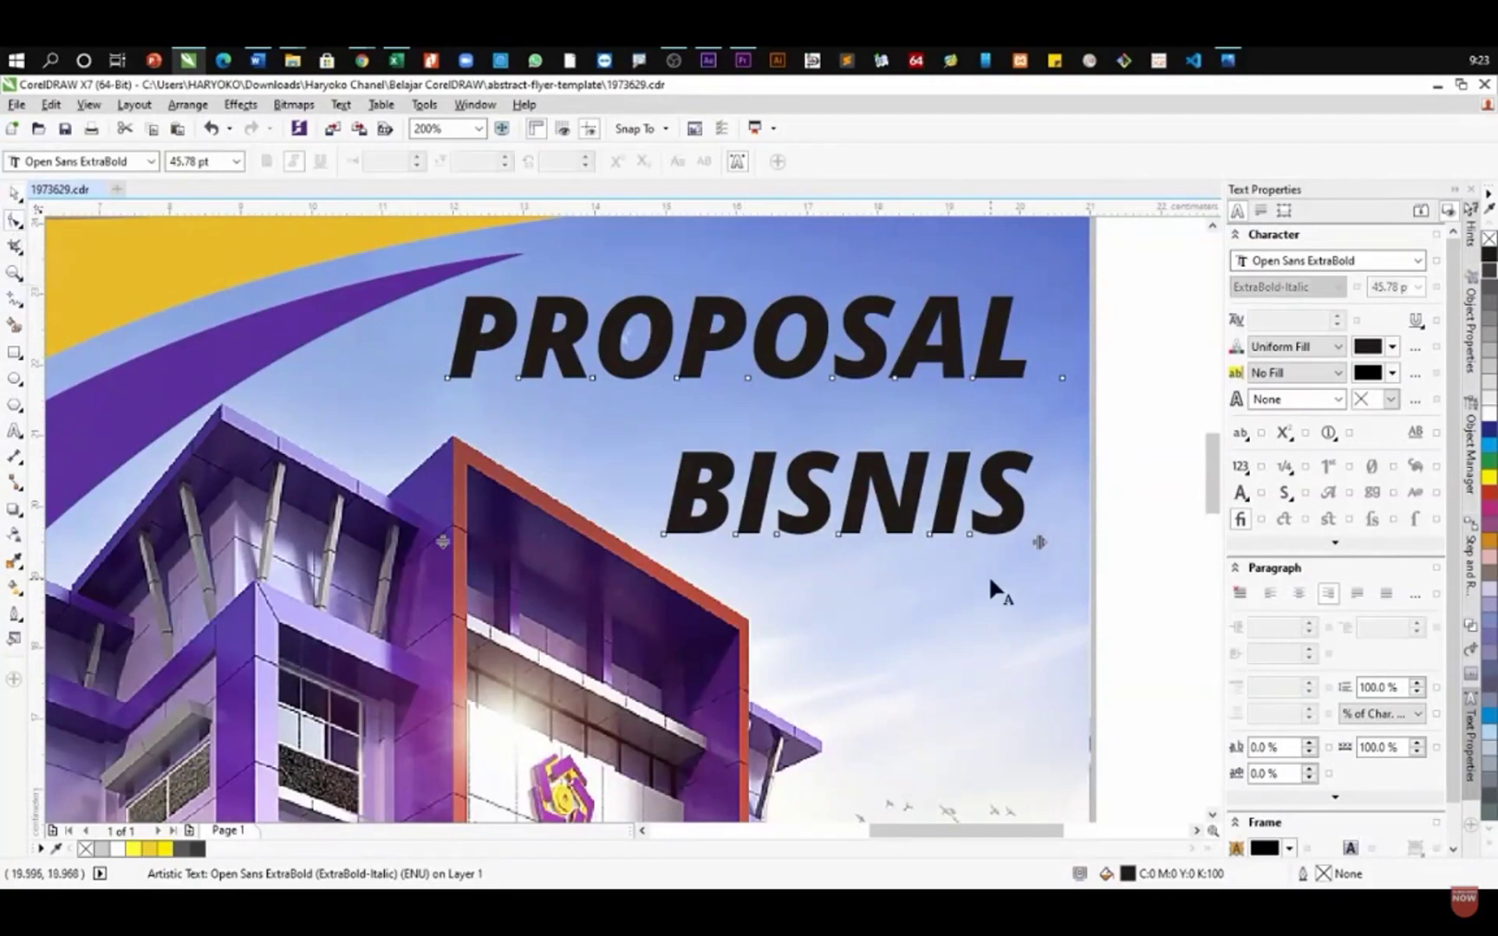
{"action": "left_click_drag", "start_coordinate": [1037, 541], "coordinate": [967, 555]}
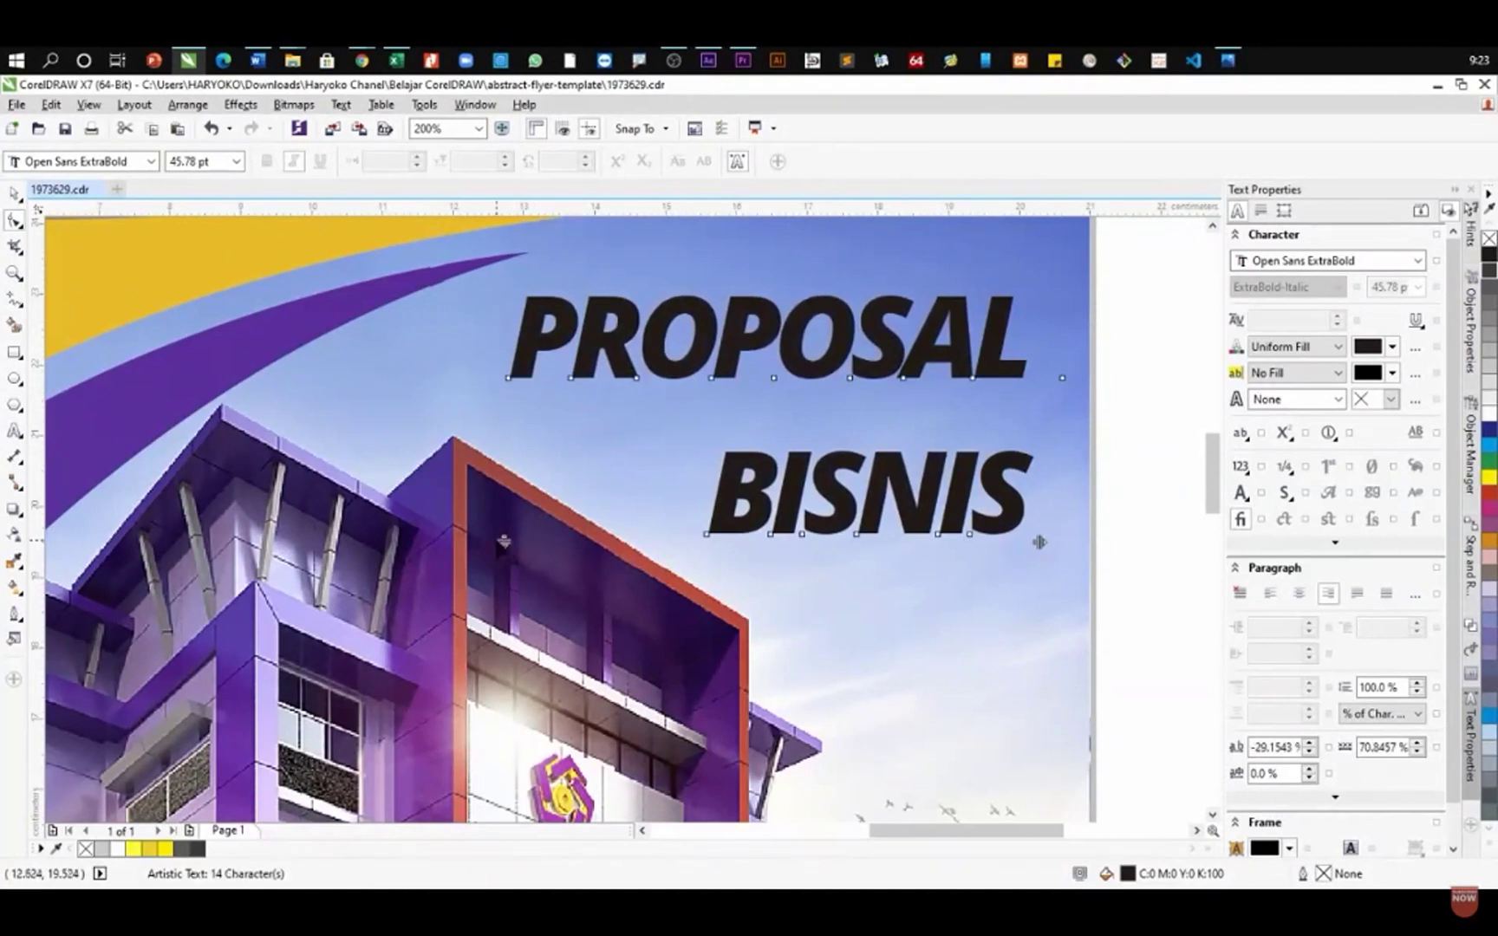
{"action": "left_click_drag", "start_coordinate": [503, 542], "coordinate": [722, 438]}
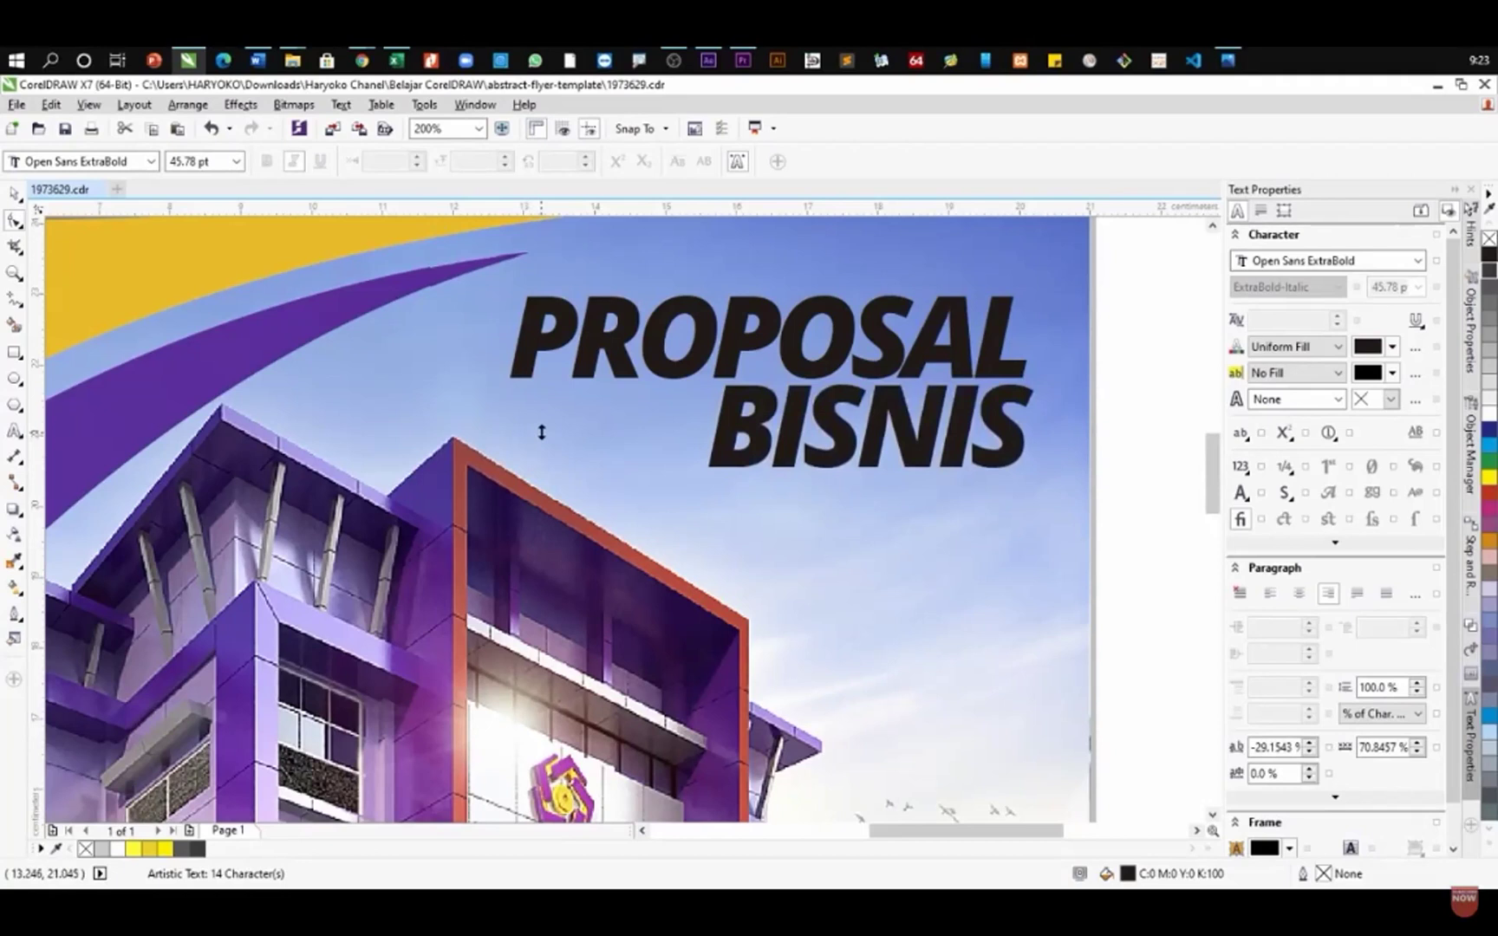
{"action": "scroll", "coordinate": [741, 473], "scroll_direction": "down", "scroll_amount": 2}
{"action": "left_click", "coordinate": [10, 197]}
{"action": "left_click", "coordinate": [1003, 345]}
{"action": "scroll", "coordinate": [937, 422], "scroll_direction": "down", "scroll_amount": 2}
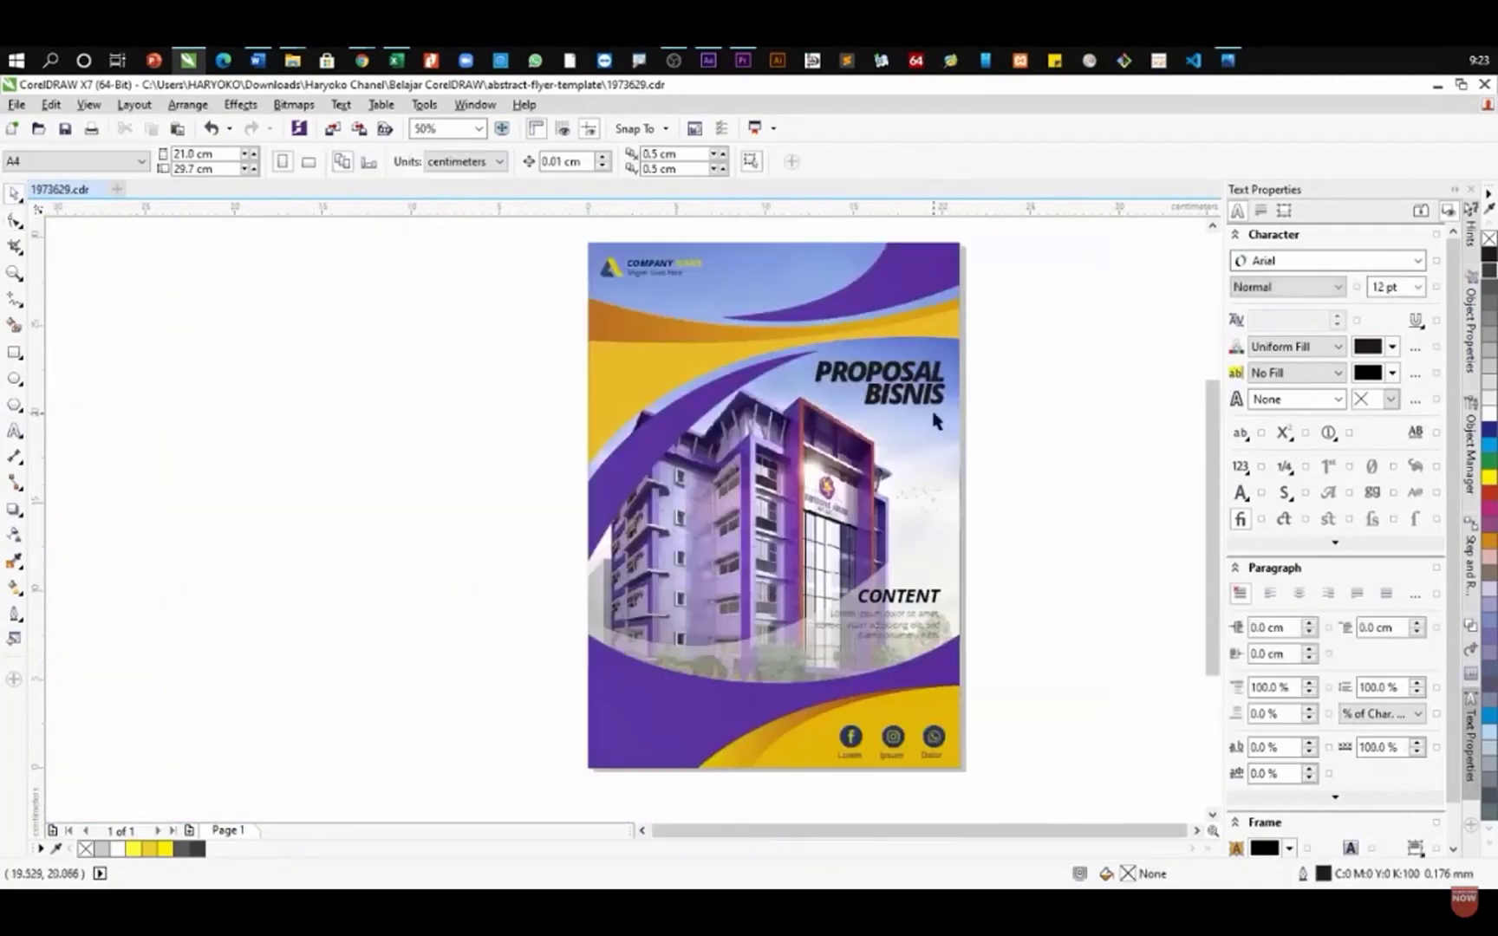
- Fill the PROPOSAL BISNIS title with white
{"action": "scroll", "coordinate": [934, 373], "scroll_direction": "up", "scroll_amount": 2}
{"action": "left_click", "coordinate": [934, 373]}
{"action": "key", "text": "ctrl+z"}
{"action": "left_click", "coordinate": [1043, 361]}
{"action": "scroll", "coordinate": [997, 379], "scroll_direction": "down", "scroll_amount": 2}
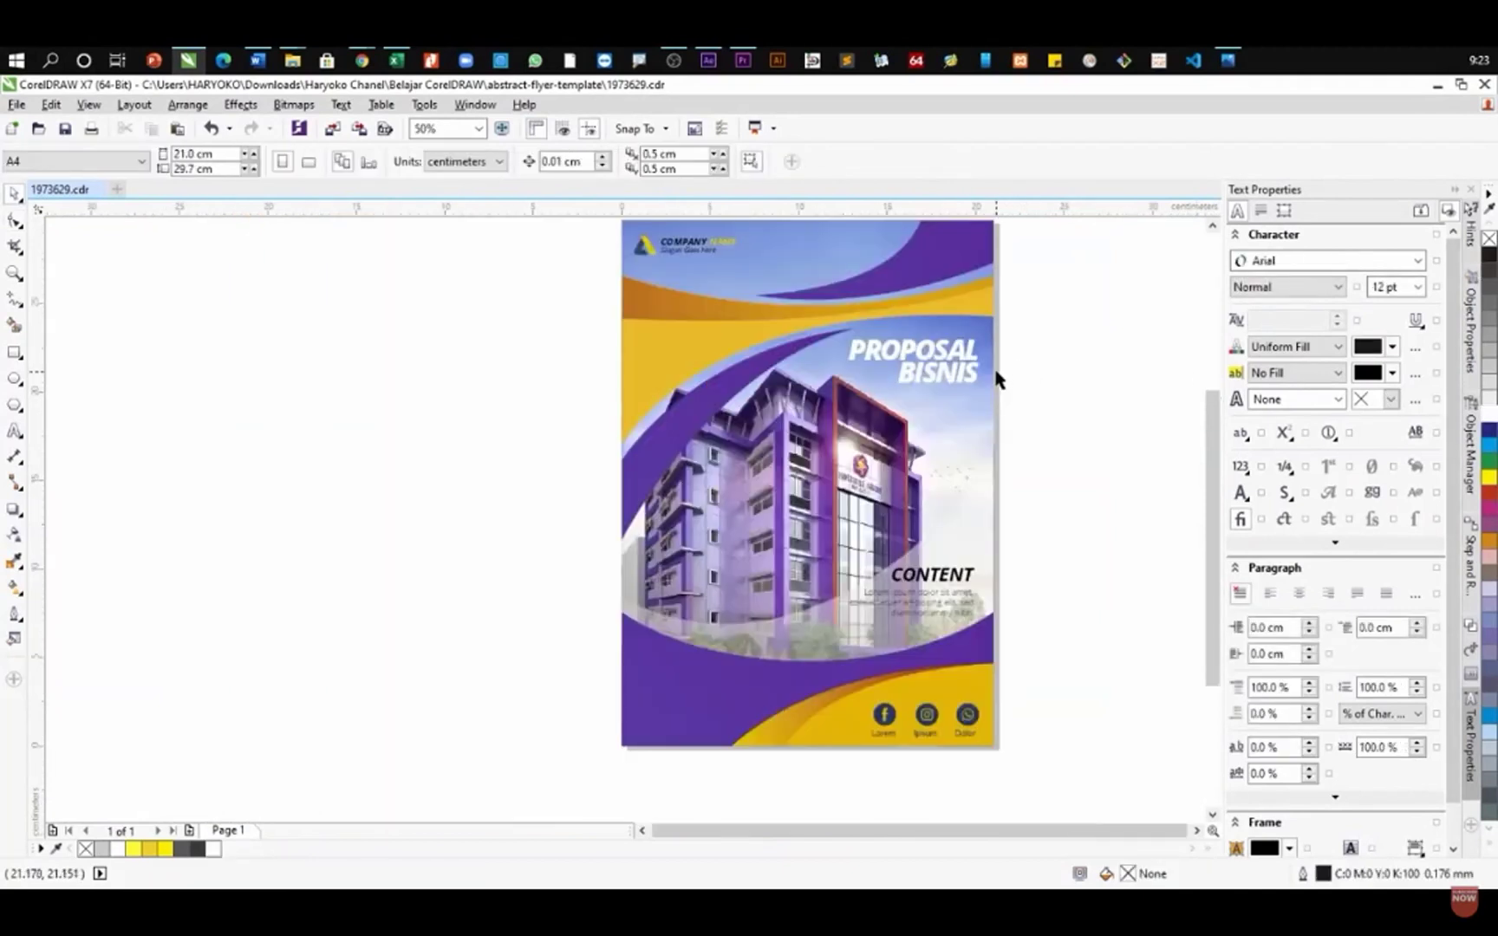
- Duplicate the white title about 0.12 cm right and 0.07 cm down, and fill the copy with blue C100 M100 Y0 K0
{"action": "scroll", "coordinate": [877, 349], "scroll_direction": "up", "scroll_amount": 4}
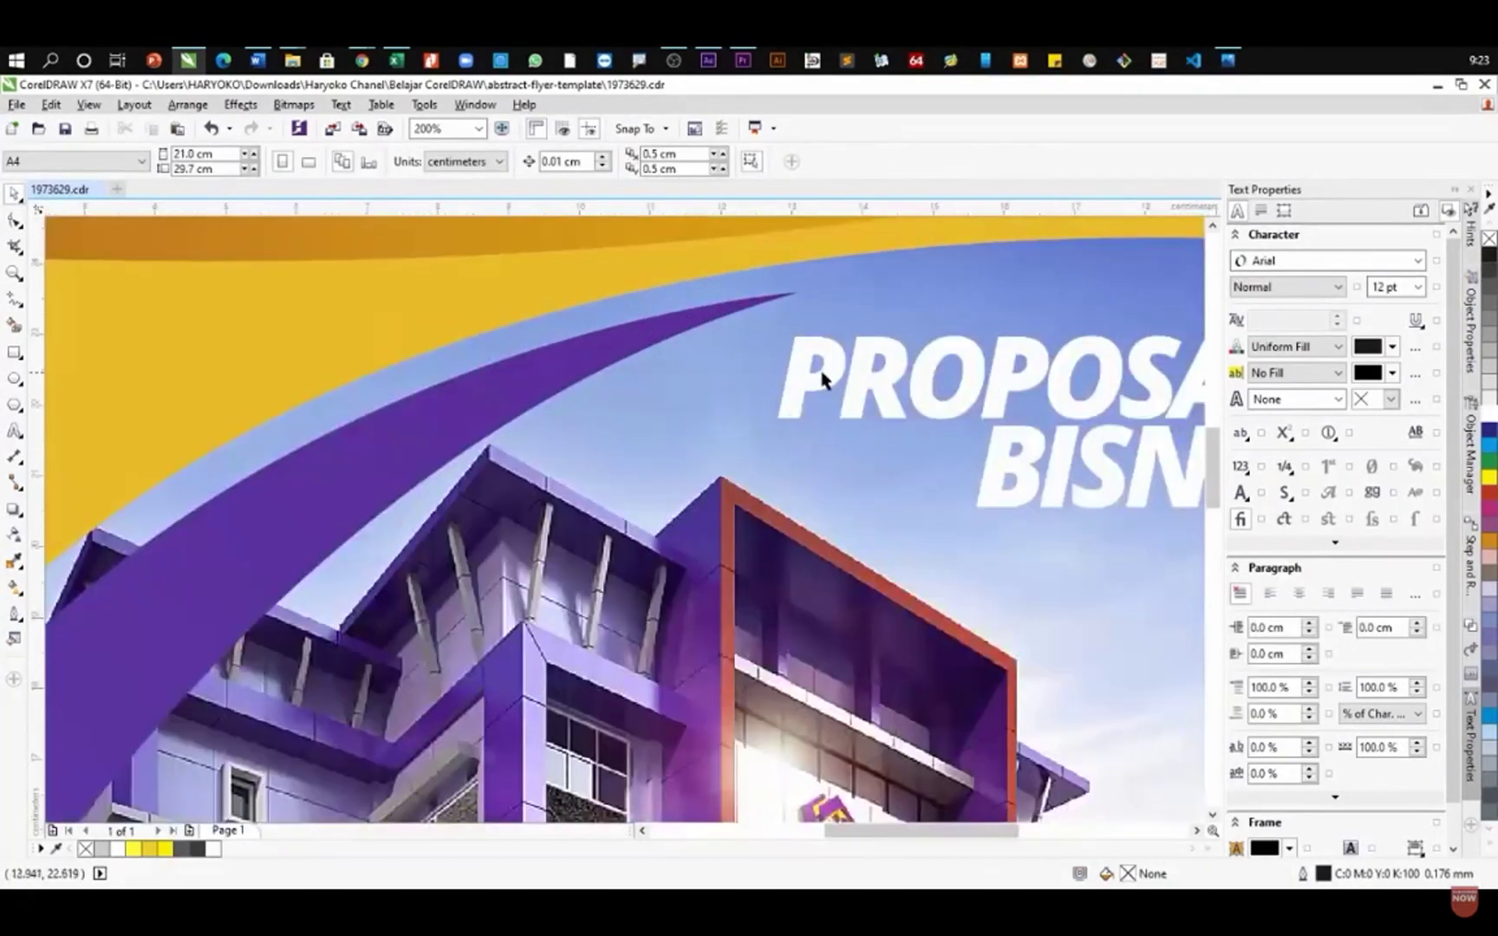
{"action": "scroll", "coordinate": [685, 361], "scroll_direction": "right", "scroll_amount": 3}
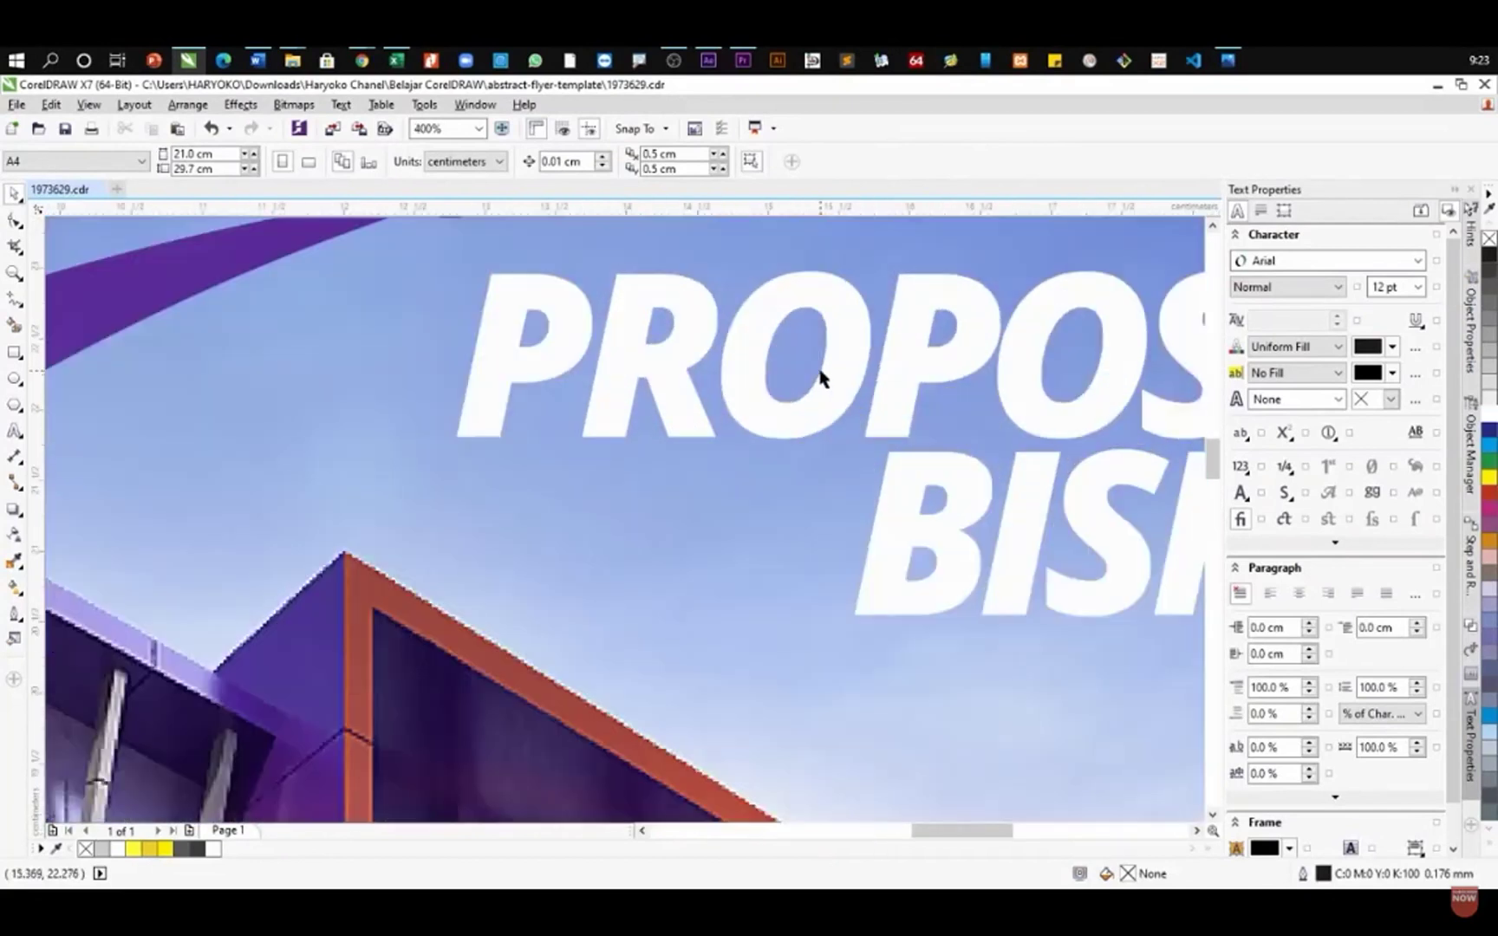
{"action": "left_click_drag", "start_coordinate": [502, 291], "coordinate": [522, 296]}
{"action": "right_click", "coordinate": [522, 296]}
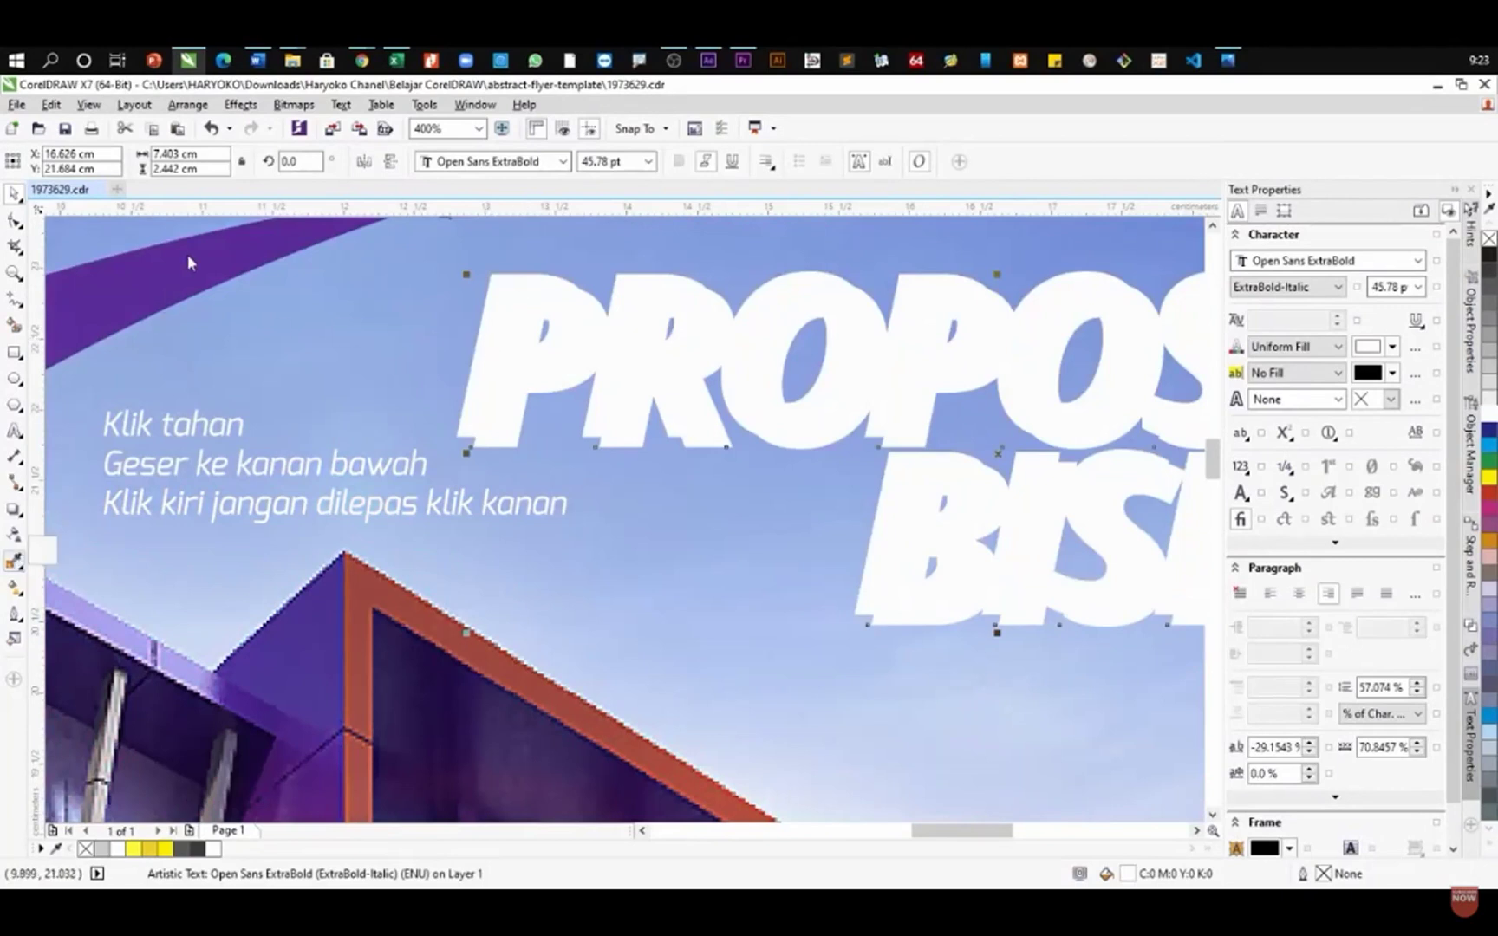
{"action": "scroll", "coordinate": [564, 419], "scroll_direction": "down", "scroll_amount": 2}
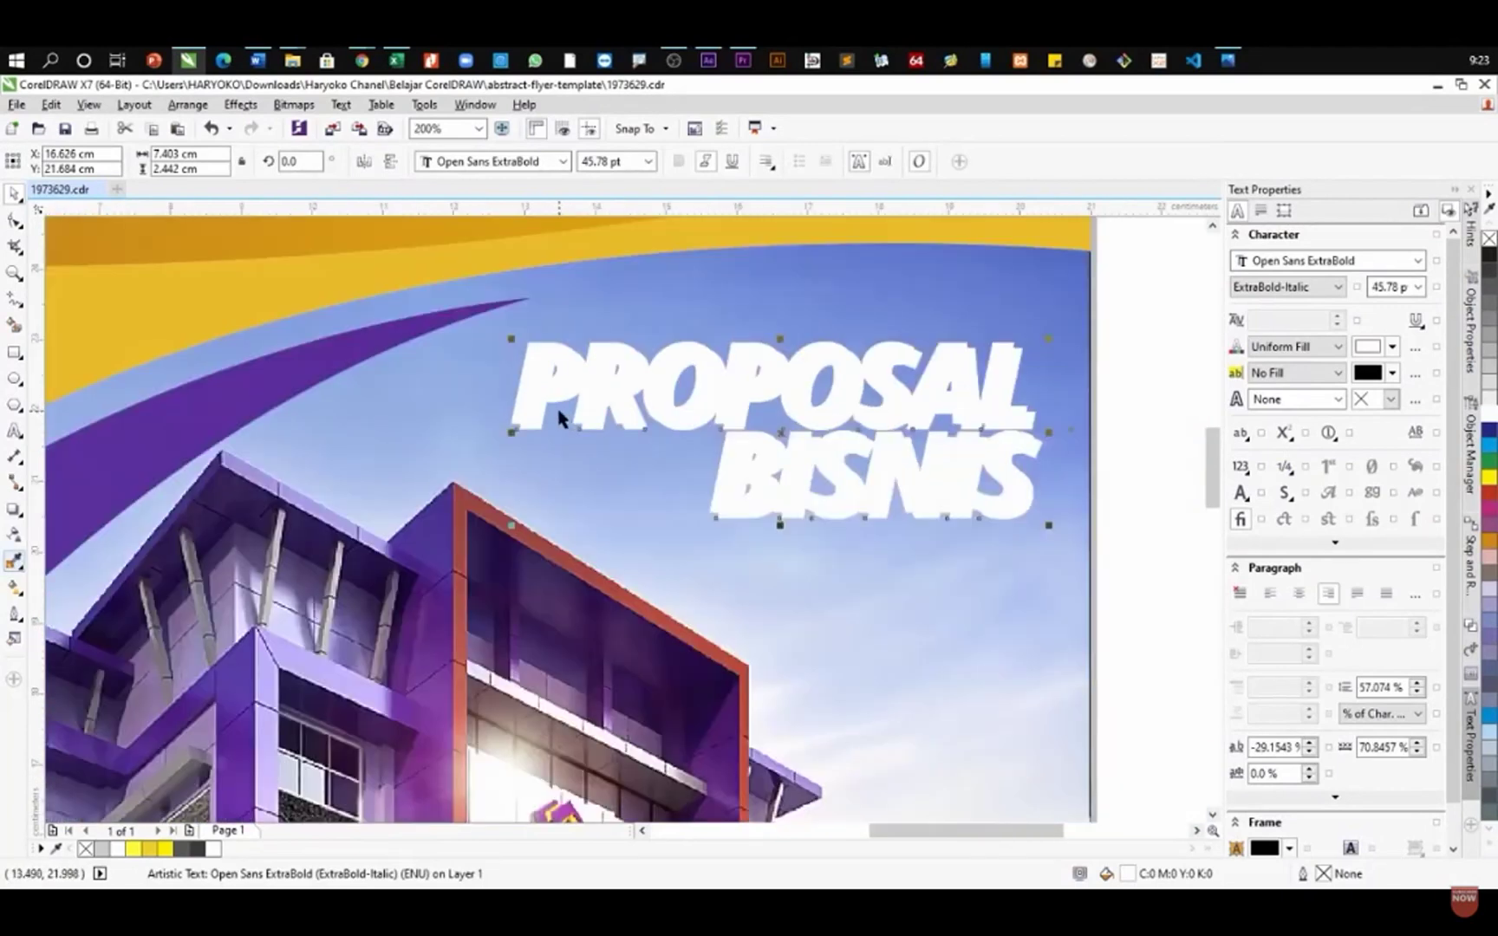
{"action": "left_click", "coordinate": [430, 318]}
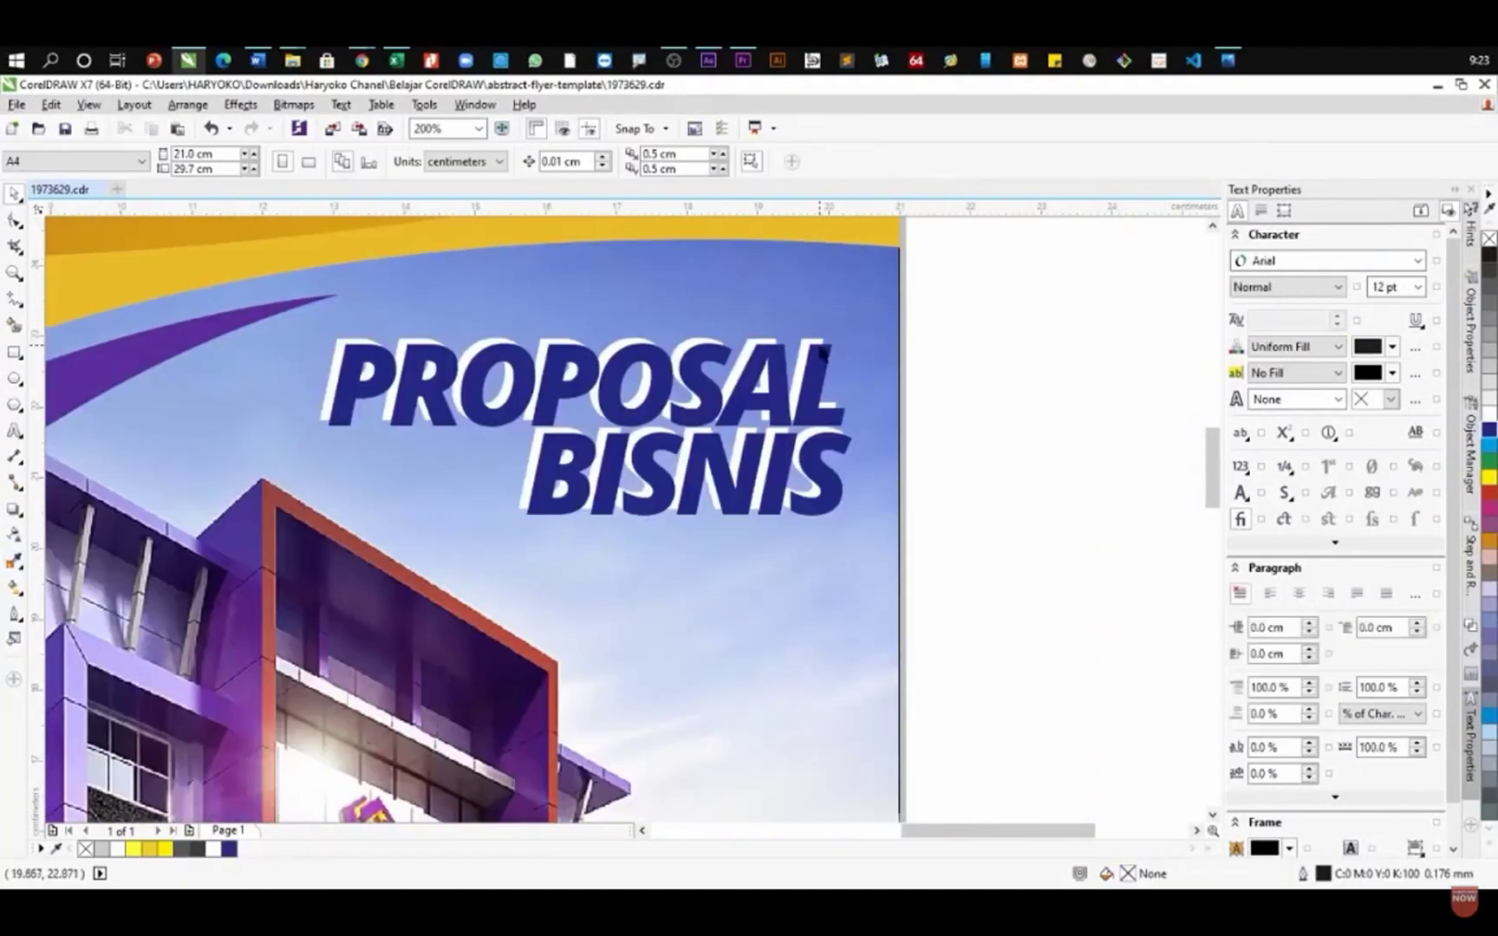
- Bring the white PROPOSAL BISNIS title in front of its blue offset copy
{"action": "left_click", "coordinate": [815, 347]}
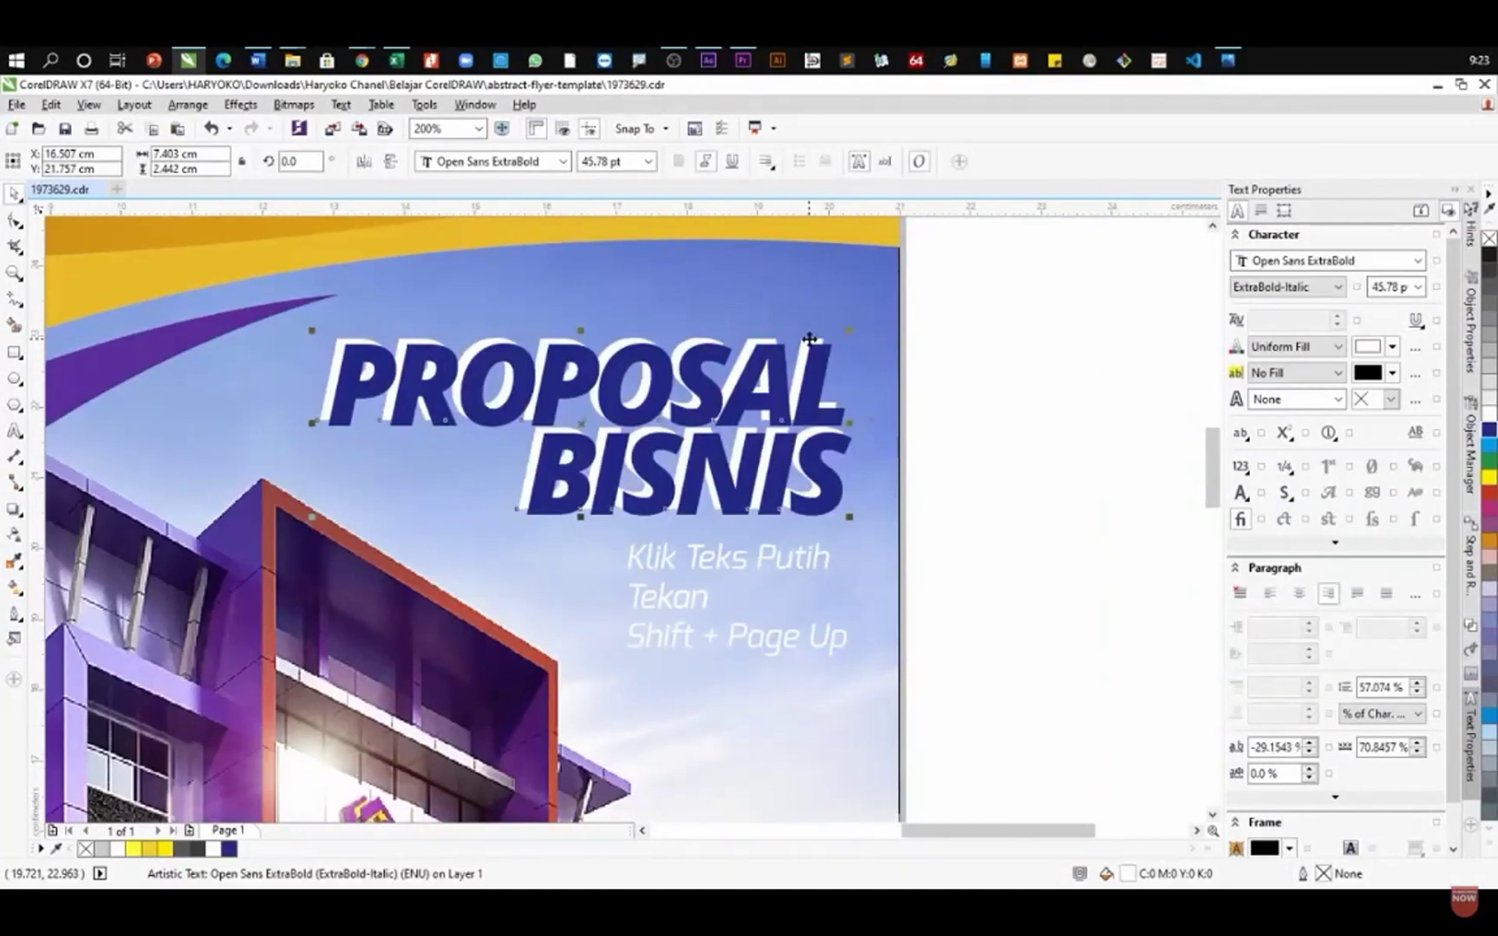
{"action": "key", "text": "shift+Page_Up"}
{"action": "left_click", "coordinate": [1014, 387]}
{"action": "scroll", "coordinate": [947, 375], "scroll_direction": "down", "scroll_amount": 4}
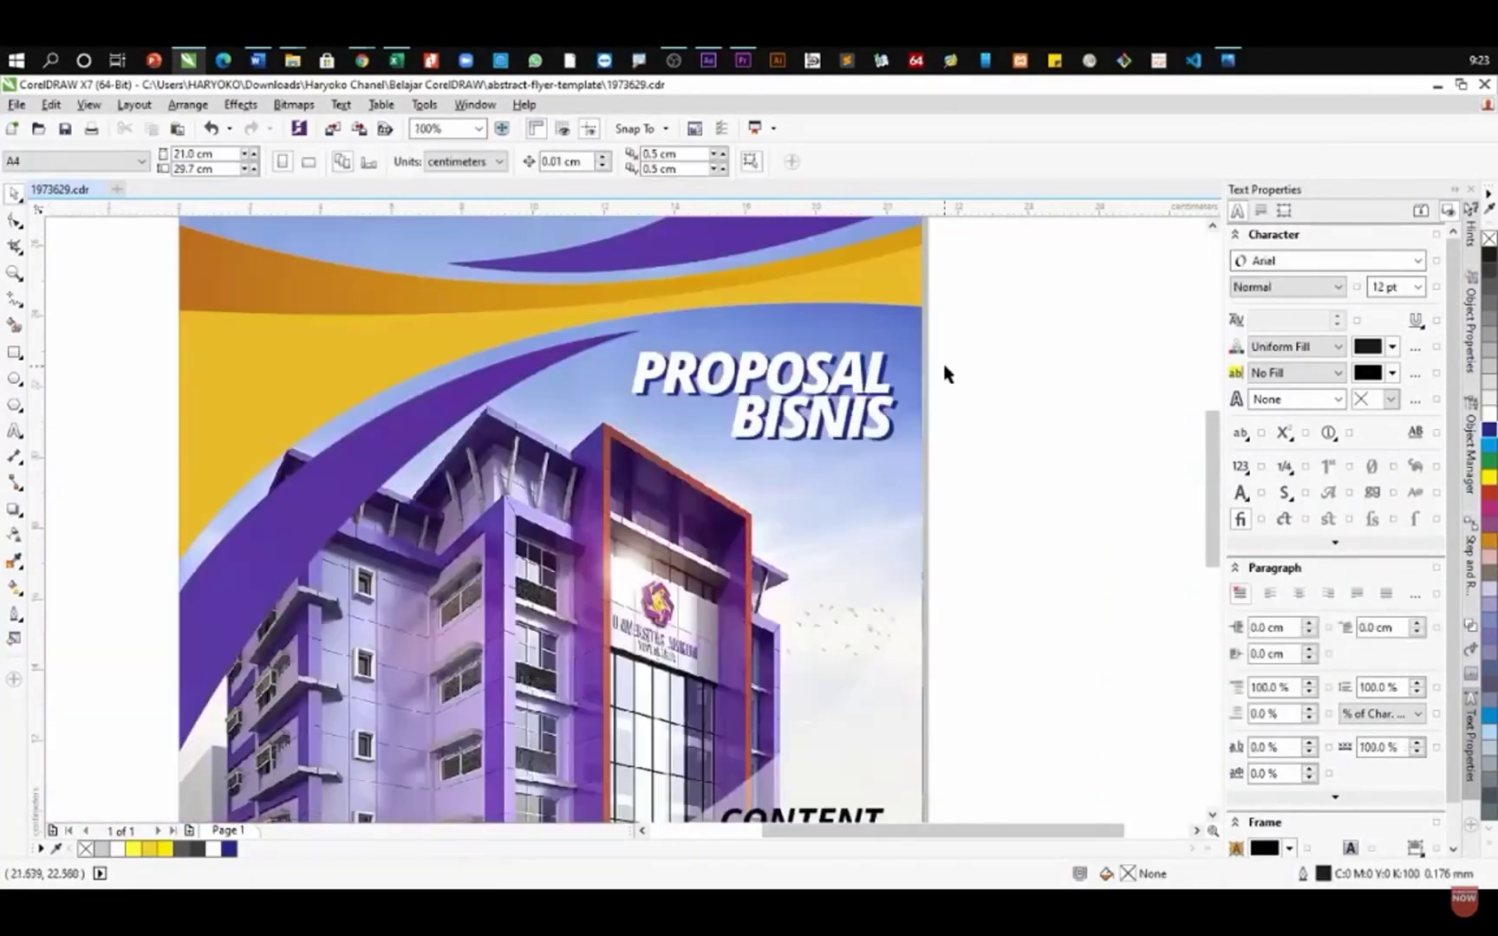
- Delete the blue offset copy behind the white title
{"action": "scroll", "coordinate": [945, 375], "scroll_direction": "up", "scroll_amount": 3}
{"action": "scroll", "coordinate": [945, 374], "scroll_direction": "up", "scroll_amount": 1}
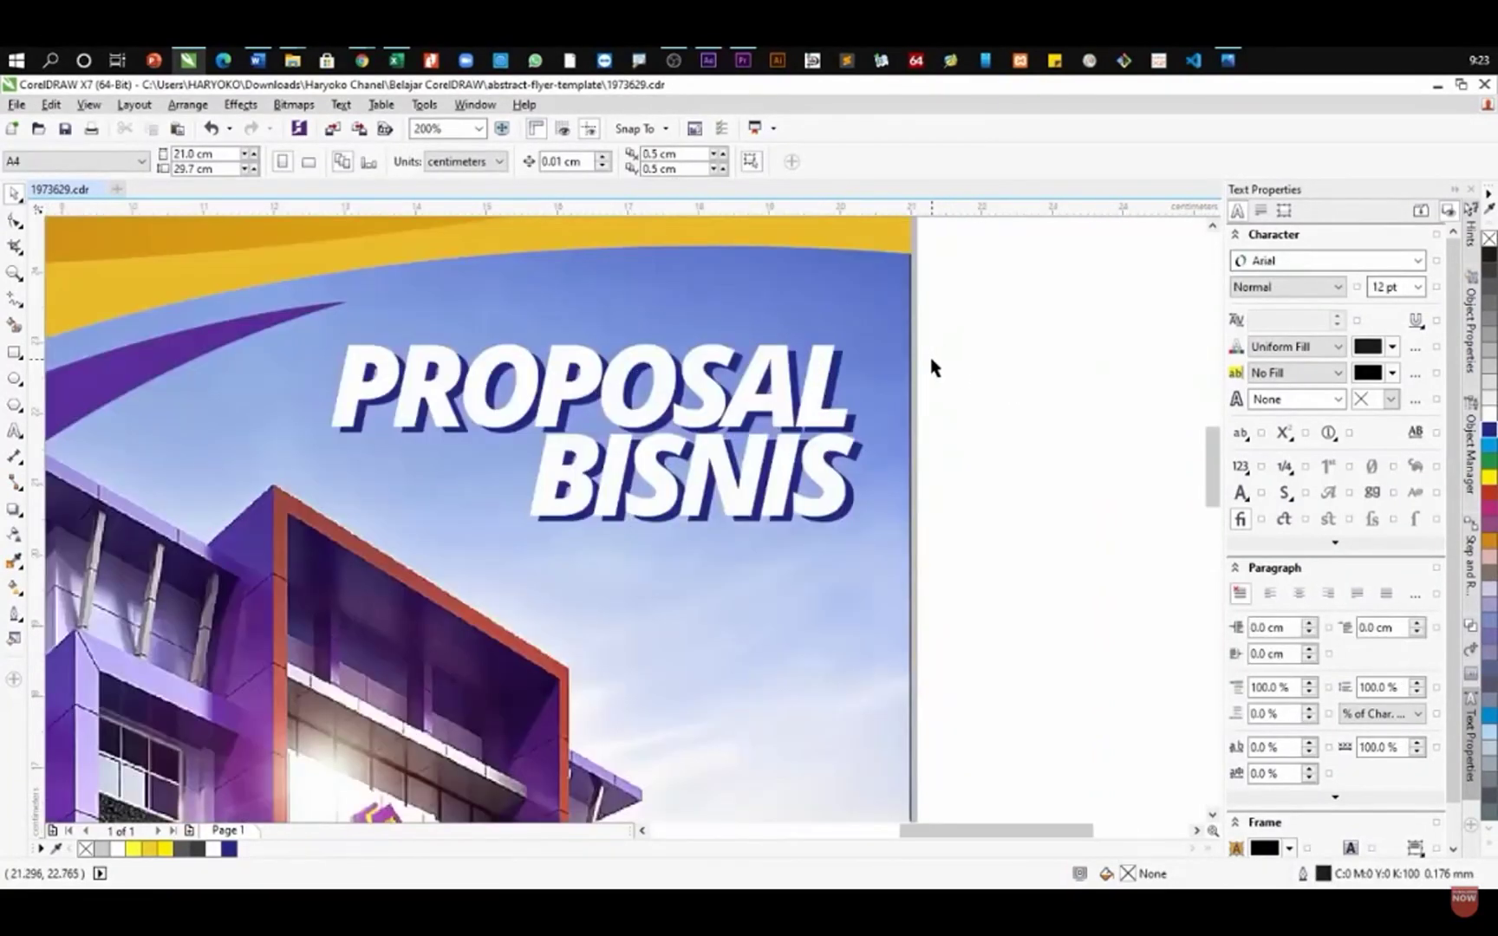
{"action": "left_click", "coordinate": [840, 362]}
{"action": "left_click", "coordinate": [972, 373]}
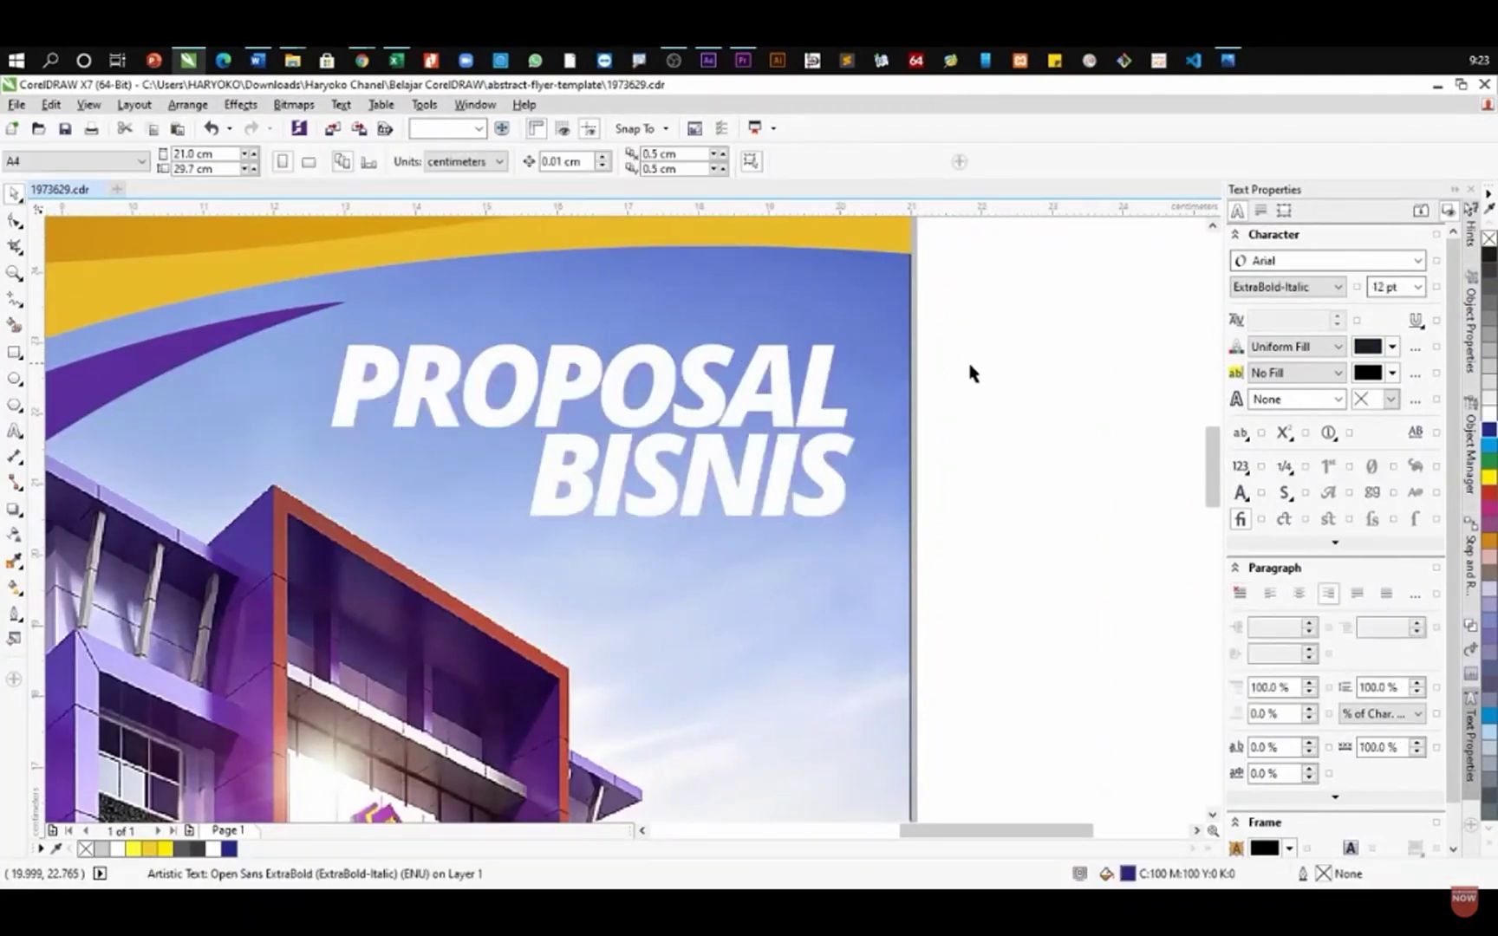
- Make a copy of the white title offset about 0.09 cm right and 0.07 cm down, filled with blue C100 M100 Y0 K0
{"action": "scroll", "coordinate": [360, 368], "scroll_direction": "up", "scroll_amount": 1}
{"action": "left_click_drag", "start_coordinate": [344, 339], "coordinate": [360, 352]}
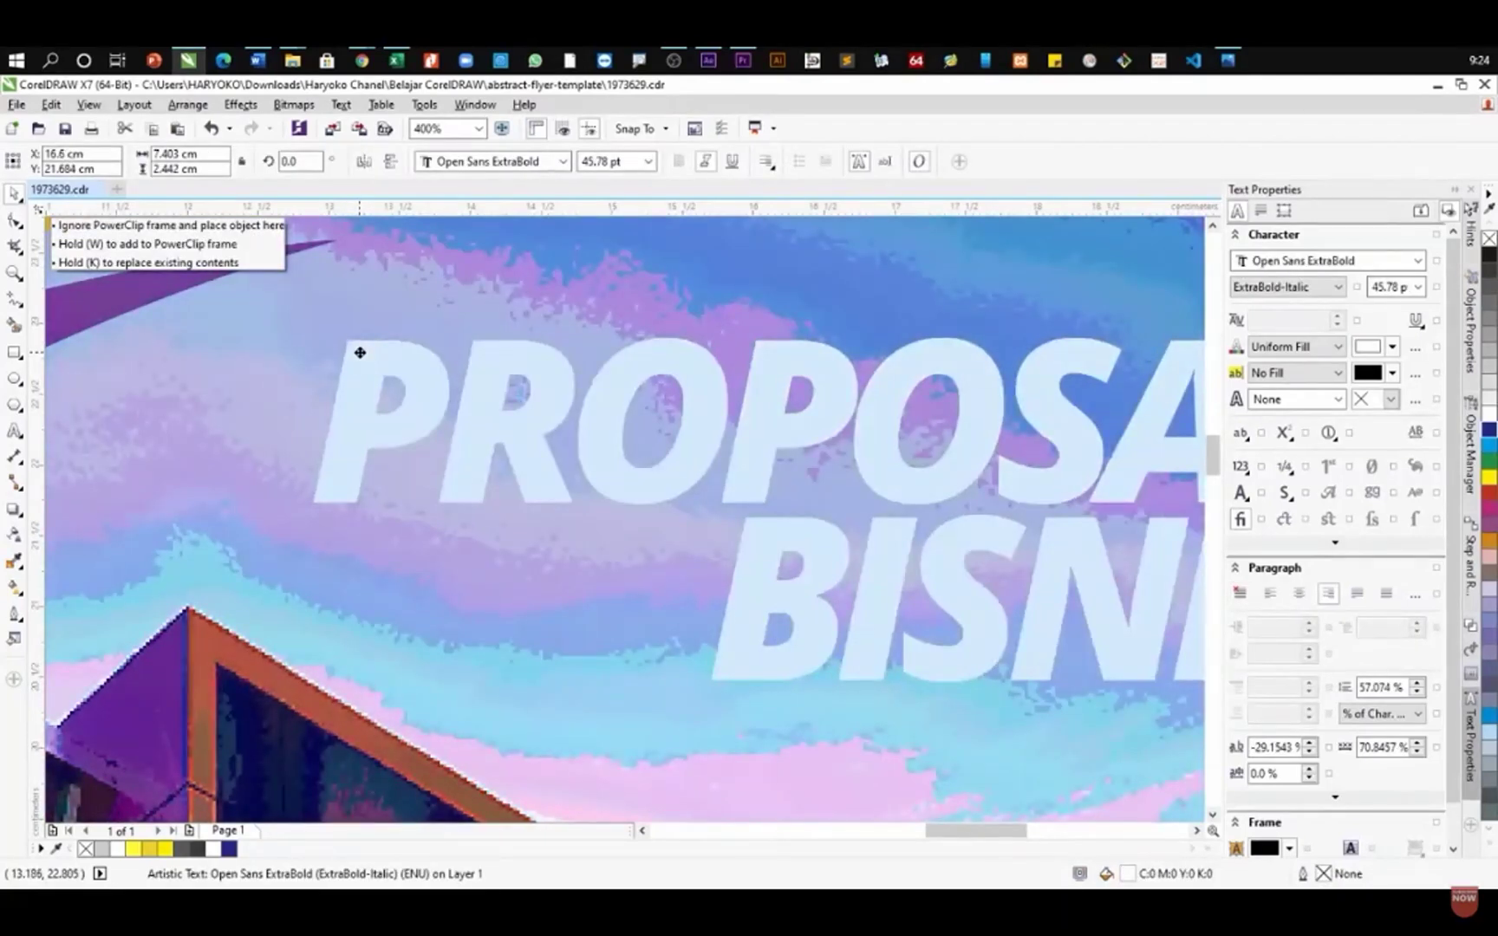
{"action": "left_click_drag", "start_coordinate": [360, 352], "coordinate": [364, 353]}
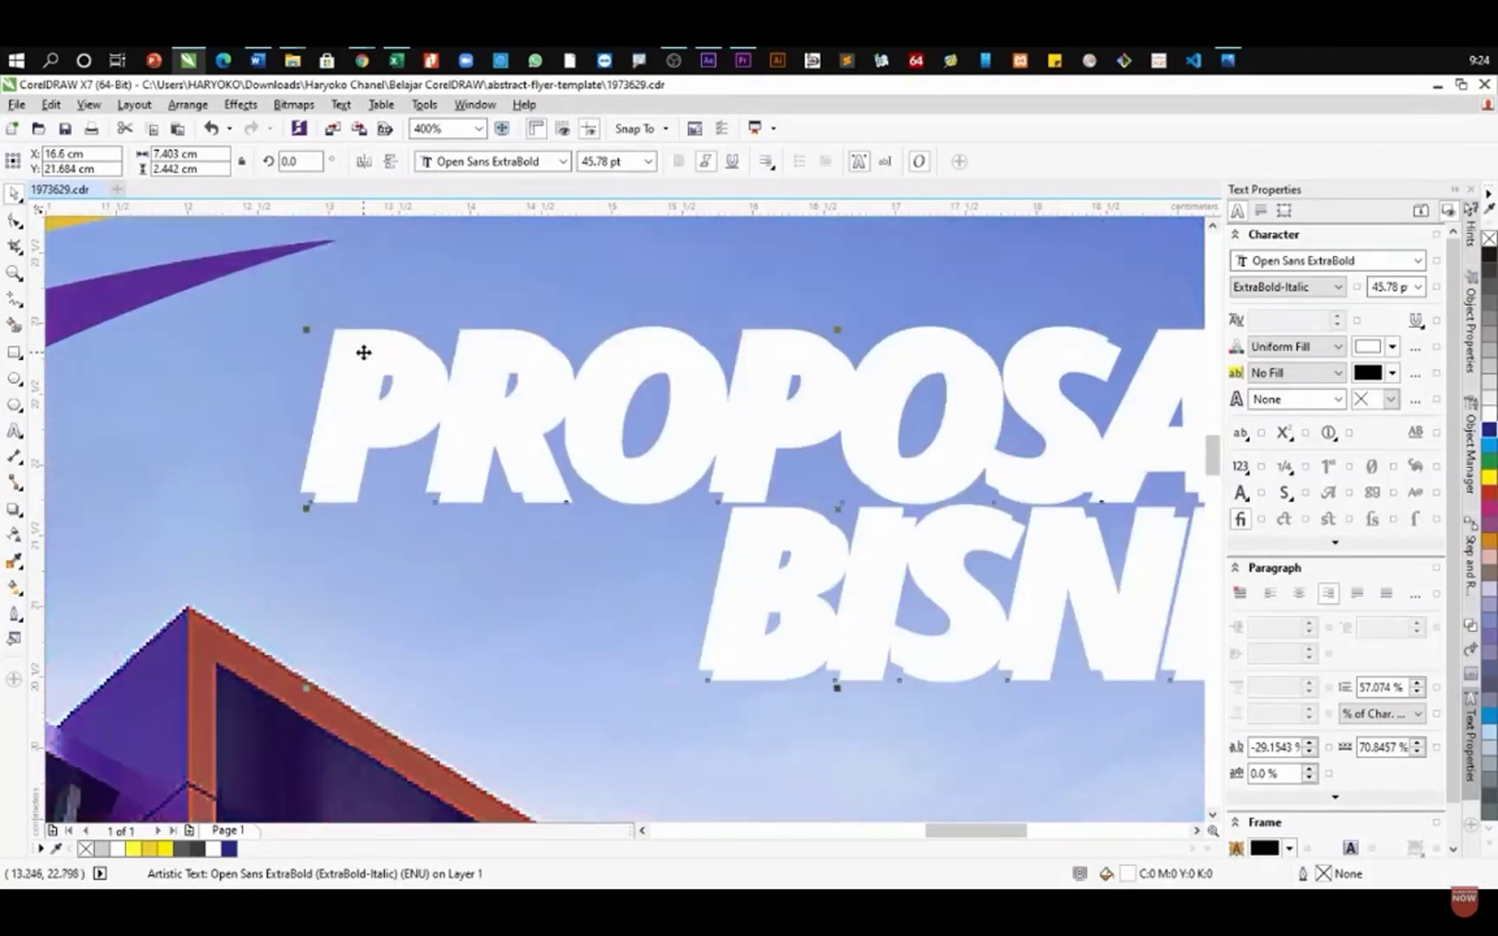
{"action": "left_click", "coordinate": [1489, 429]}
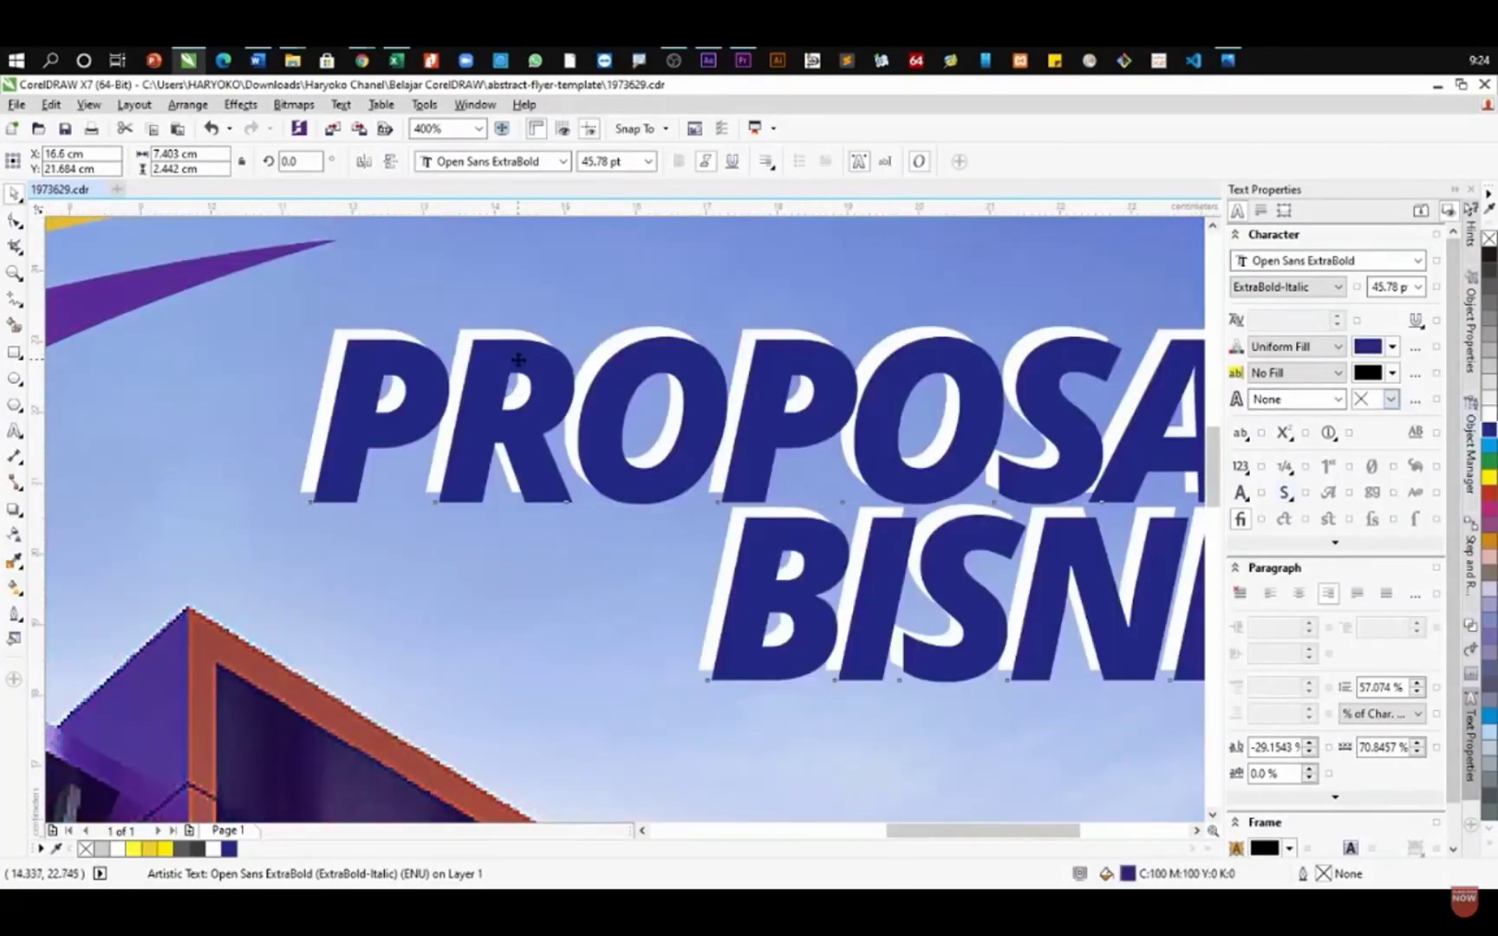
{"action": "scroll", "coordinate": [520, 360], "scroll_direction": "down", "scroll_amount": 1}
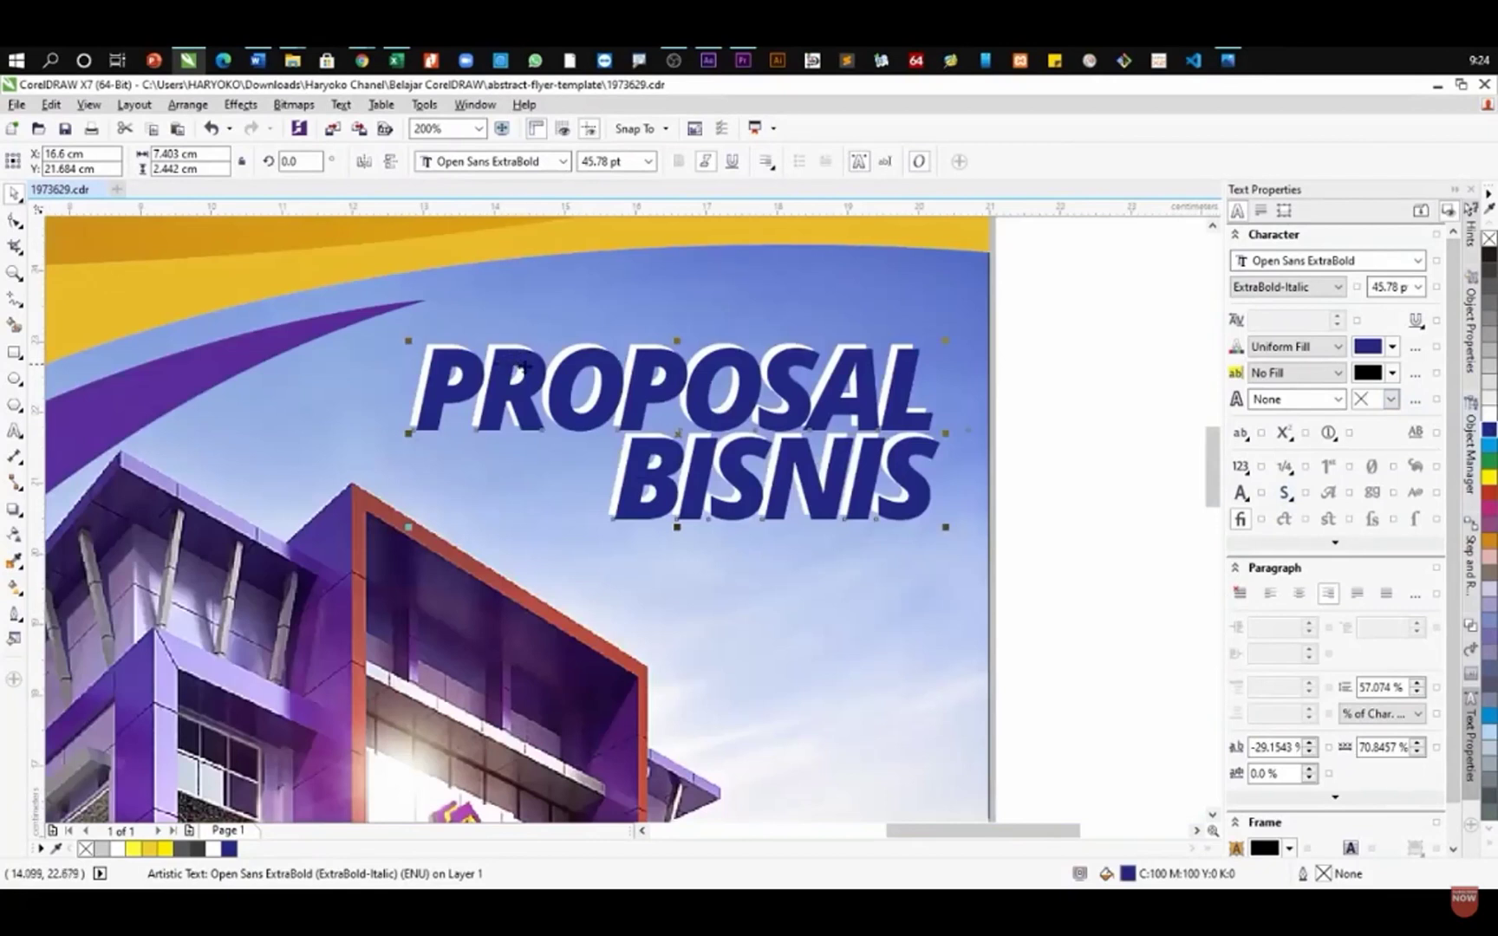
- Move the white title to the front so the blue copy acts as its drop shadow
{"action": "left_click", "coordinate": [1067, 343]}
{"action": "scroll", "coordinate": [450, 373], "scroll_direction": "up", "scroll_amount": 2}
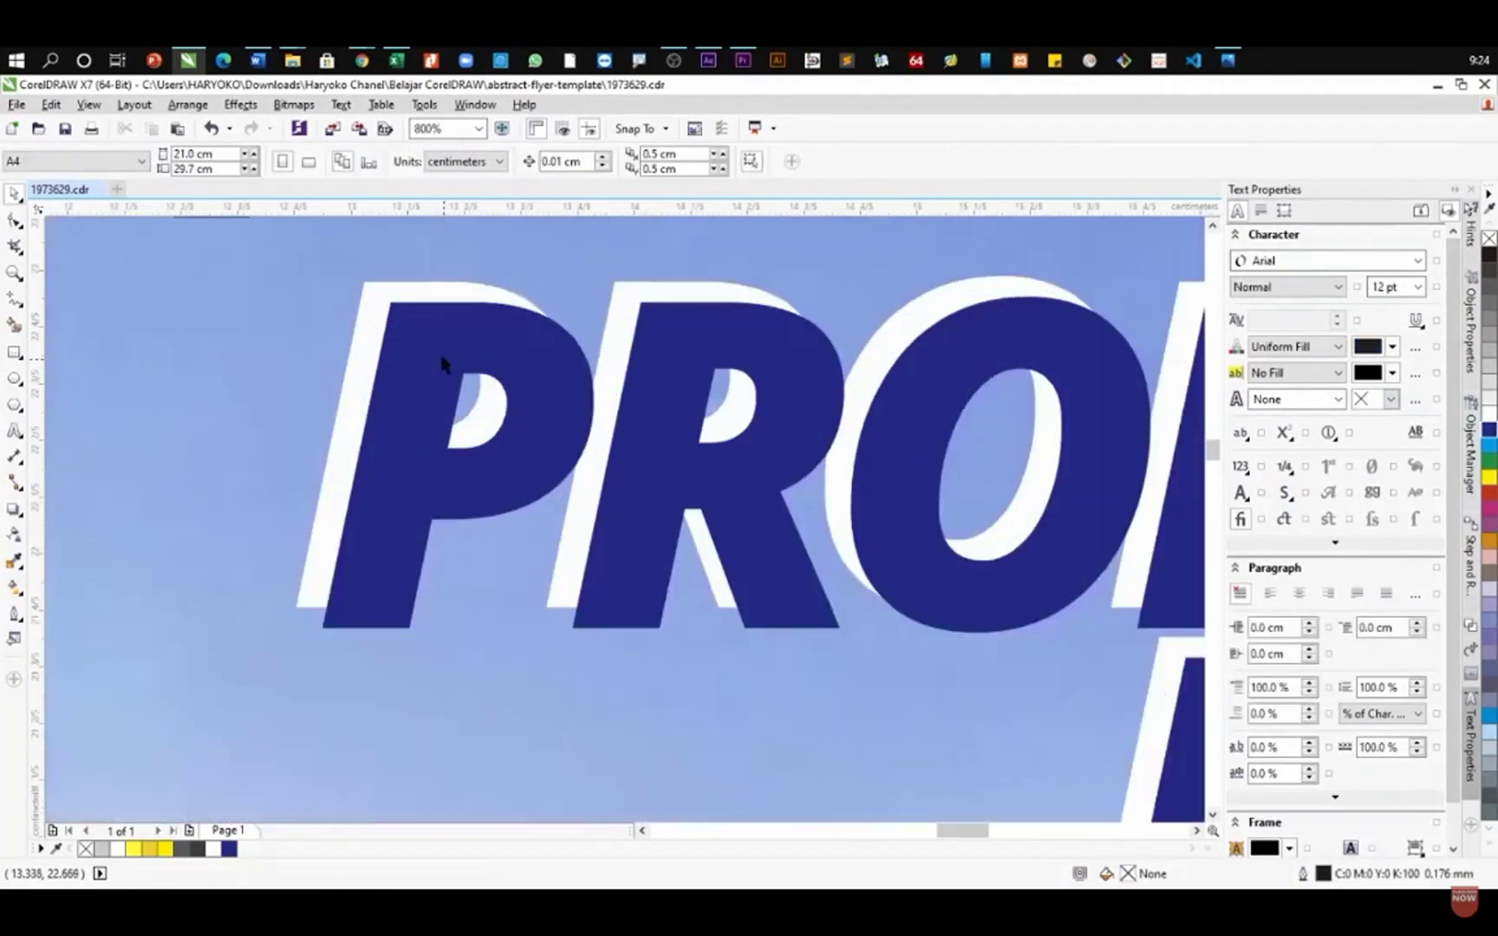
{"action": "left_click", "coordinate": [397, 289]}
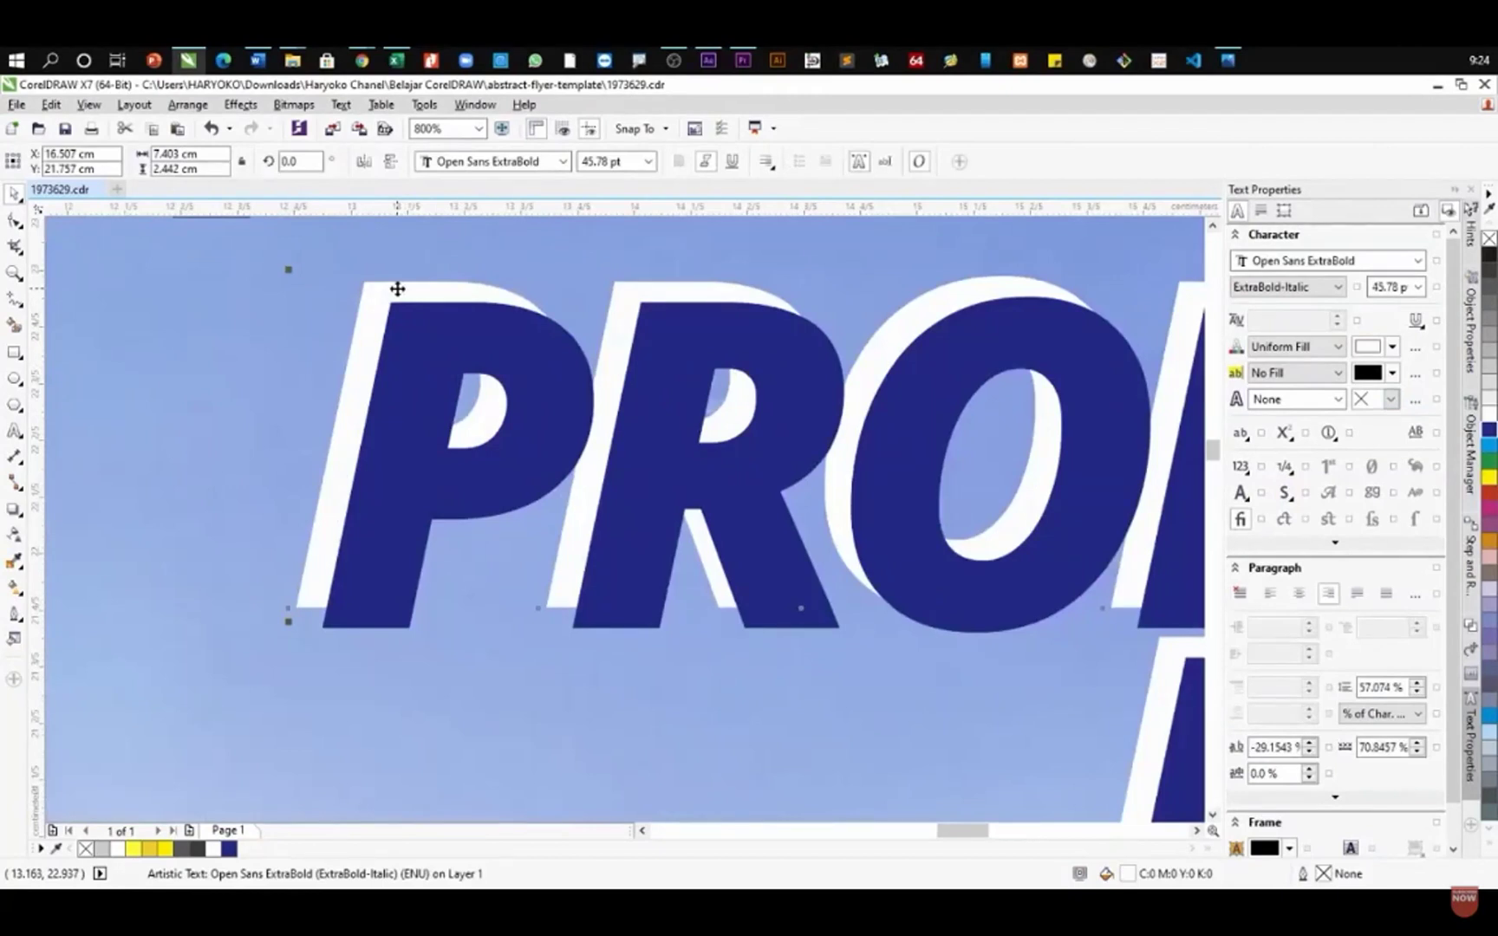
{"action": "scroll", "coordinate": [422, 294], "scroll_direction": "down", "scroll_amount": 3}
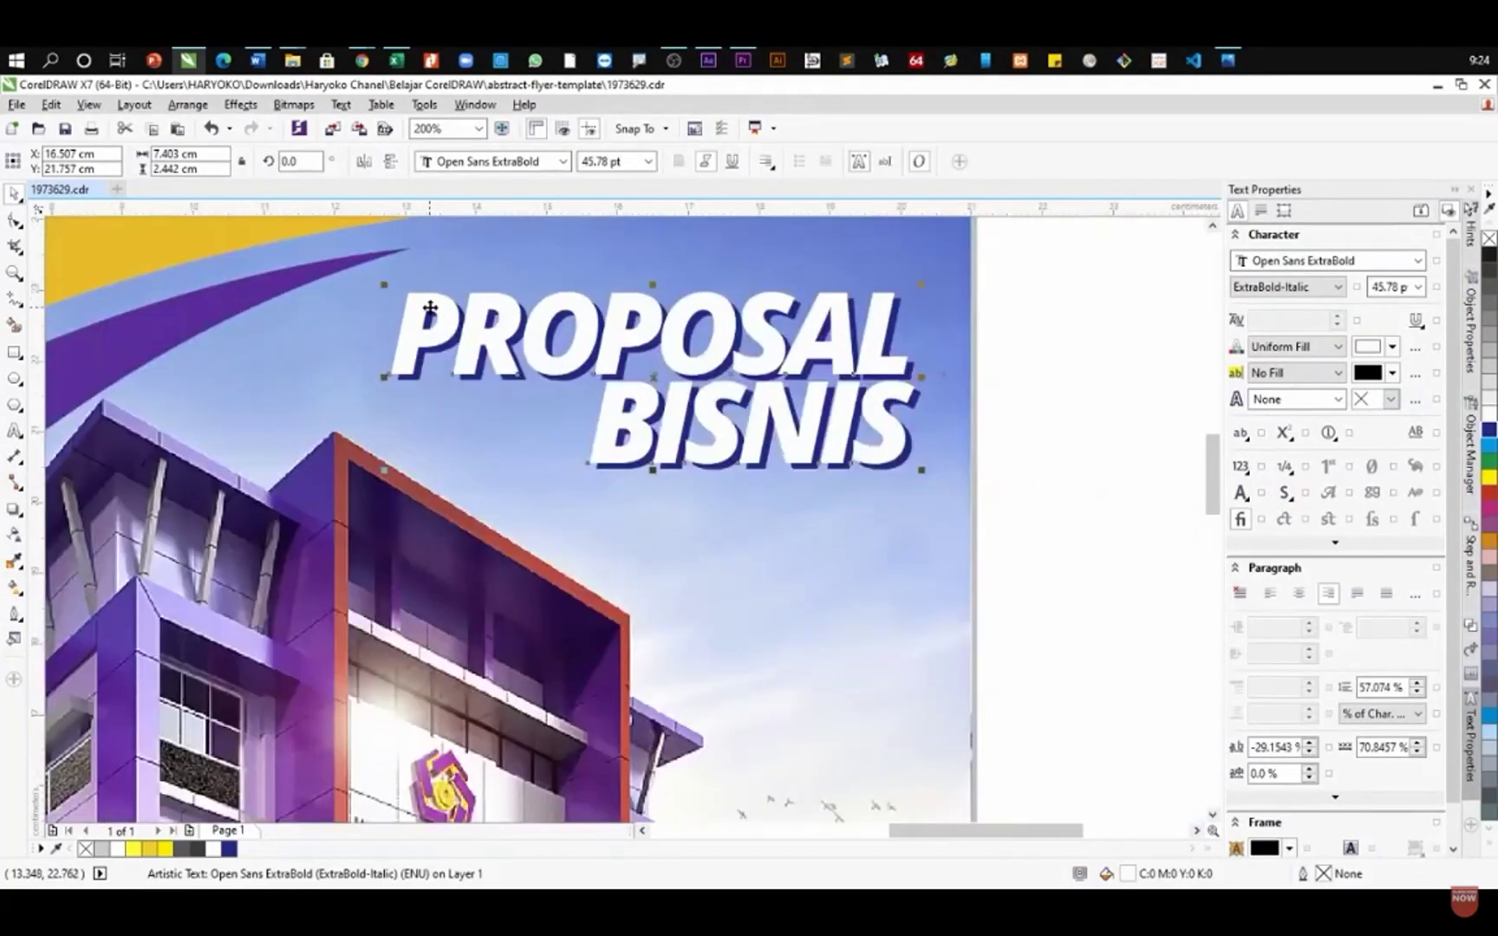
{"action": "left_click", "coordinate": [847, 452]}
{"action": "scroll", "coordinate": [782, 501], "scroll_direction": "down", "scroll_amount": 1}
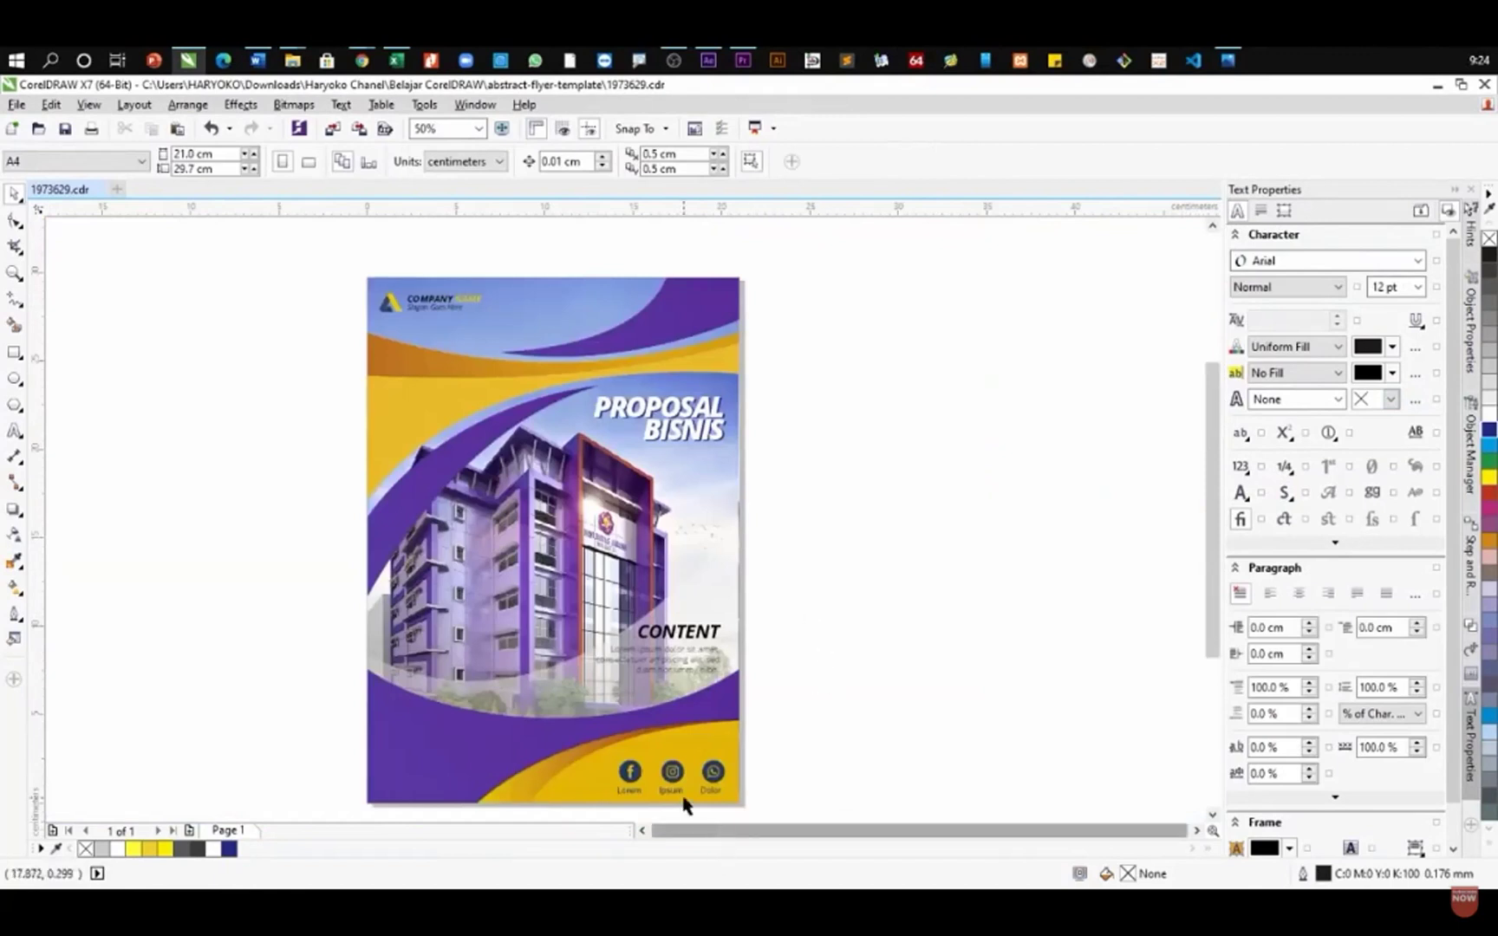
{"action": "scroll", "coordinate": [681, 806], "scroll_direction": "up", "scroll_amount": 2}
{"action": "scroll", "coordinate": [555, 572], "scroll_direction": "down", "scroll_amount": 2}
{"action": "scroll", "coordinate": [554, 574], "scroll_direction": "up", "scroll_amount": 2}
{"action": "left_click_drag", "start_coordinate": [960, 446], "coordinate": [356, 617]}
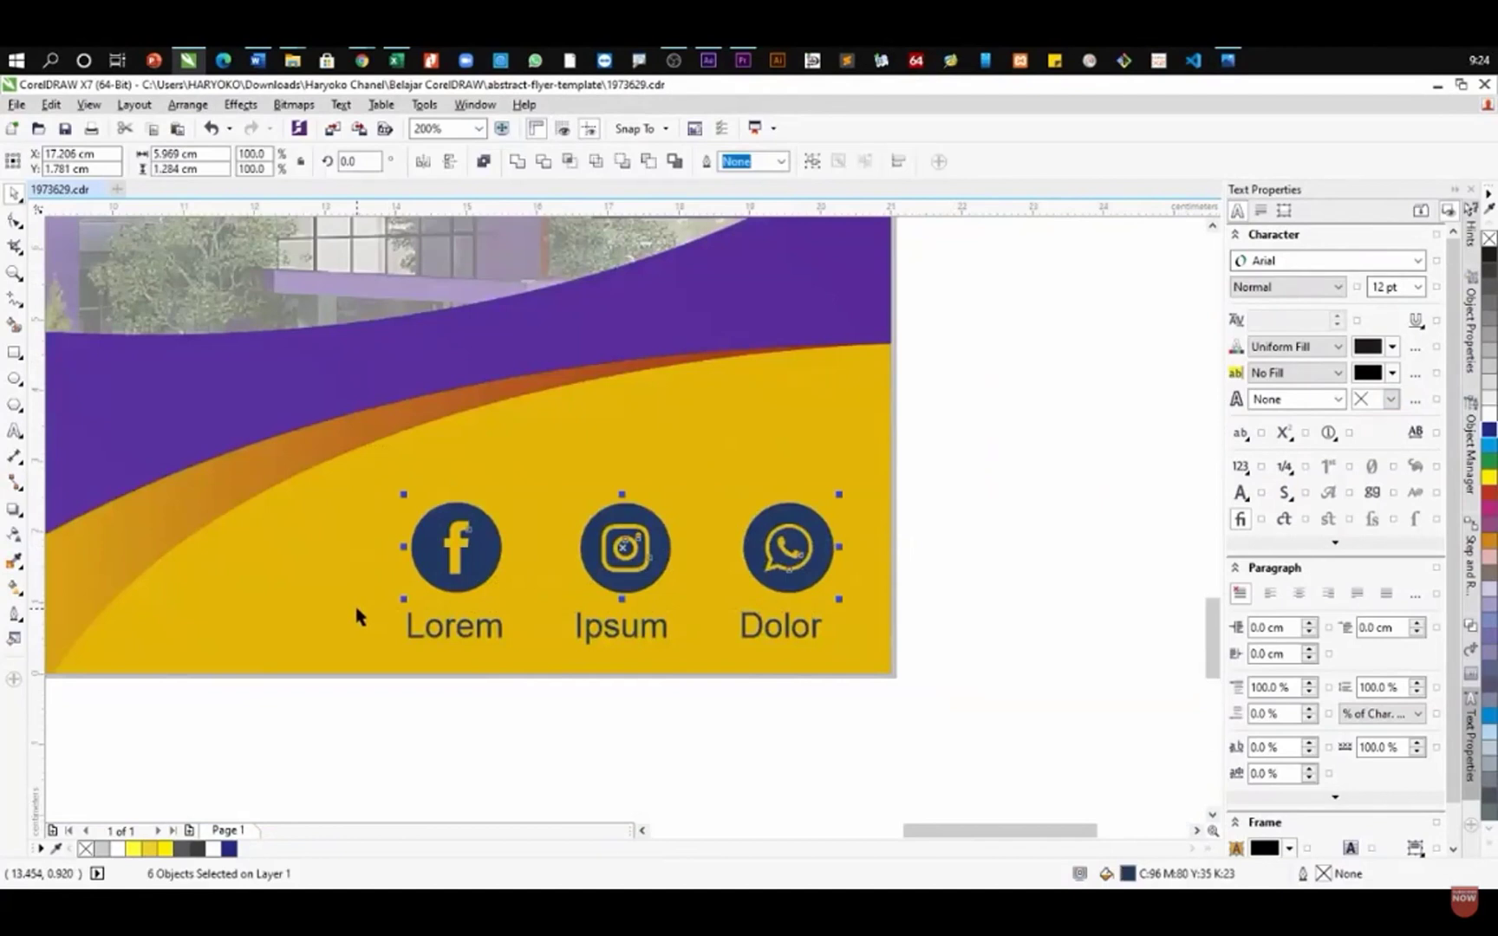
{"action": "scroll", "coordinate": [927, 544], "scroll_direction": "down", "scroll_amount": 1}
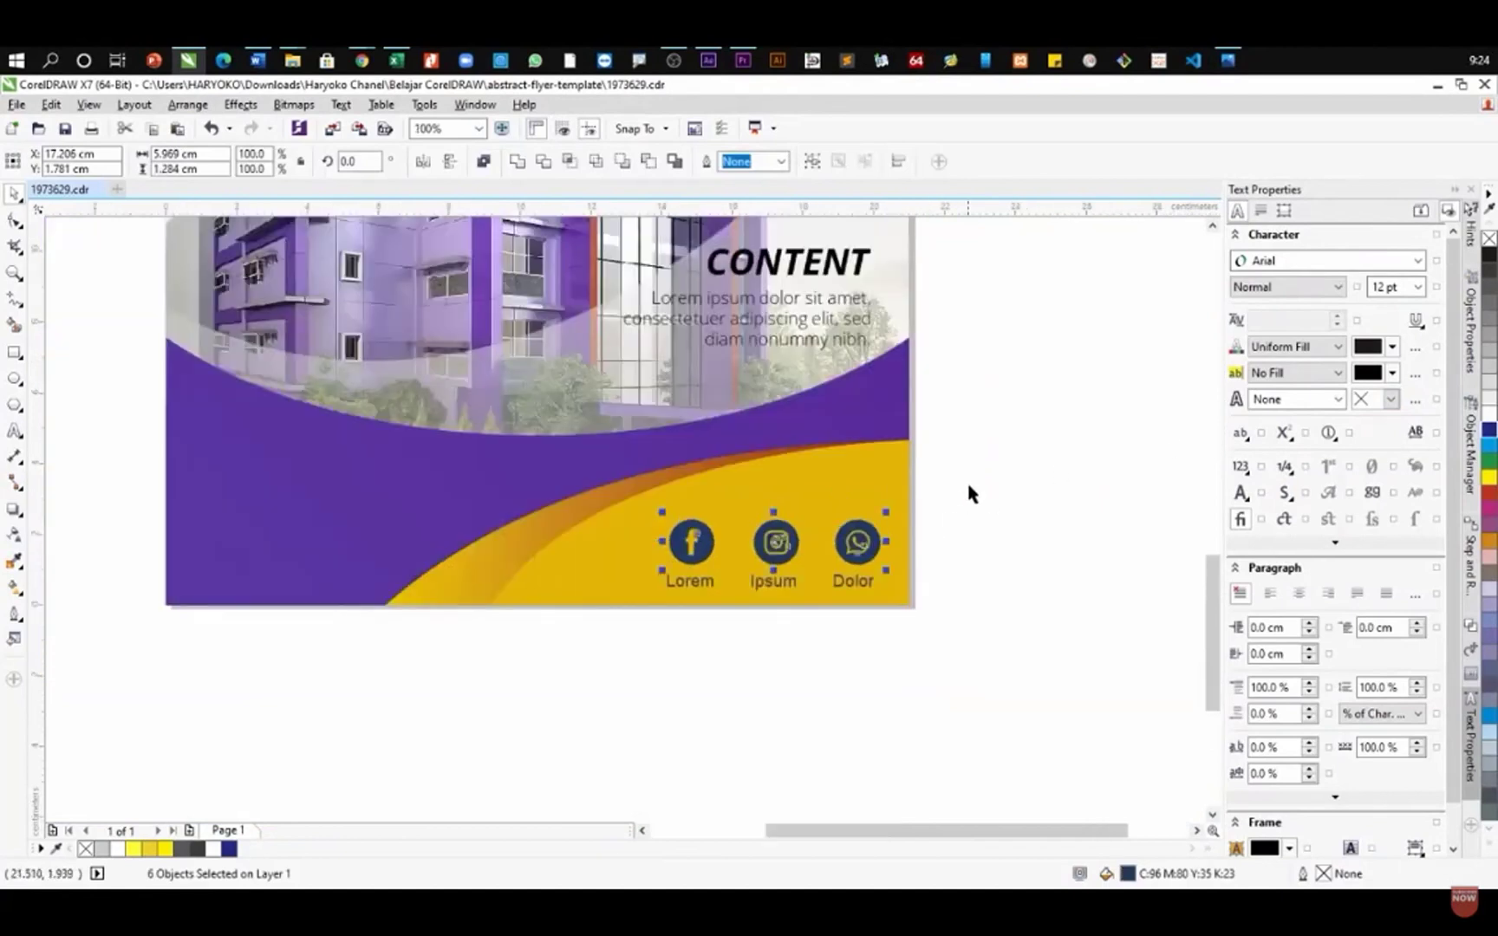
{"action": "left_click", "coordinate": [971, 493]}
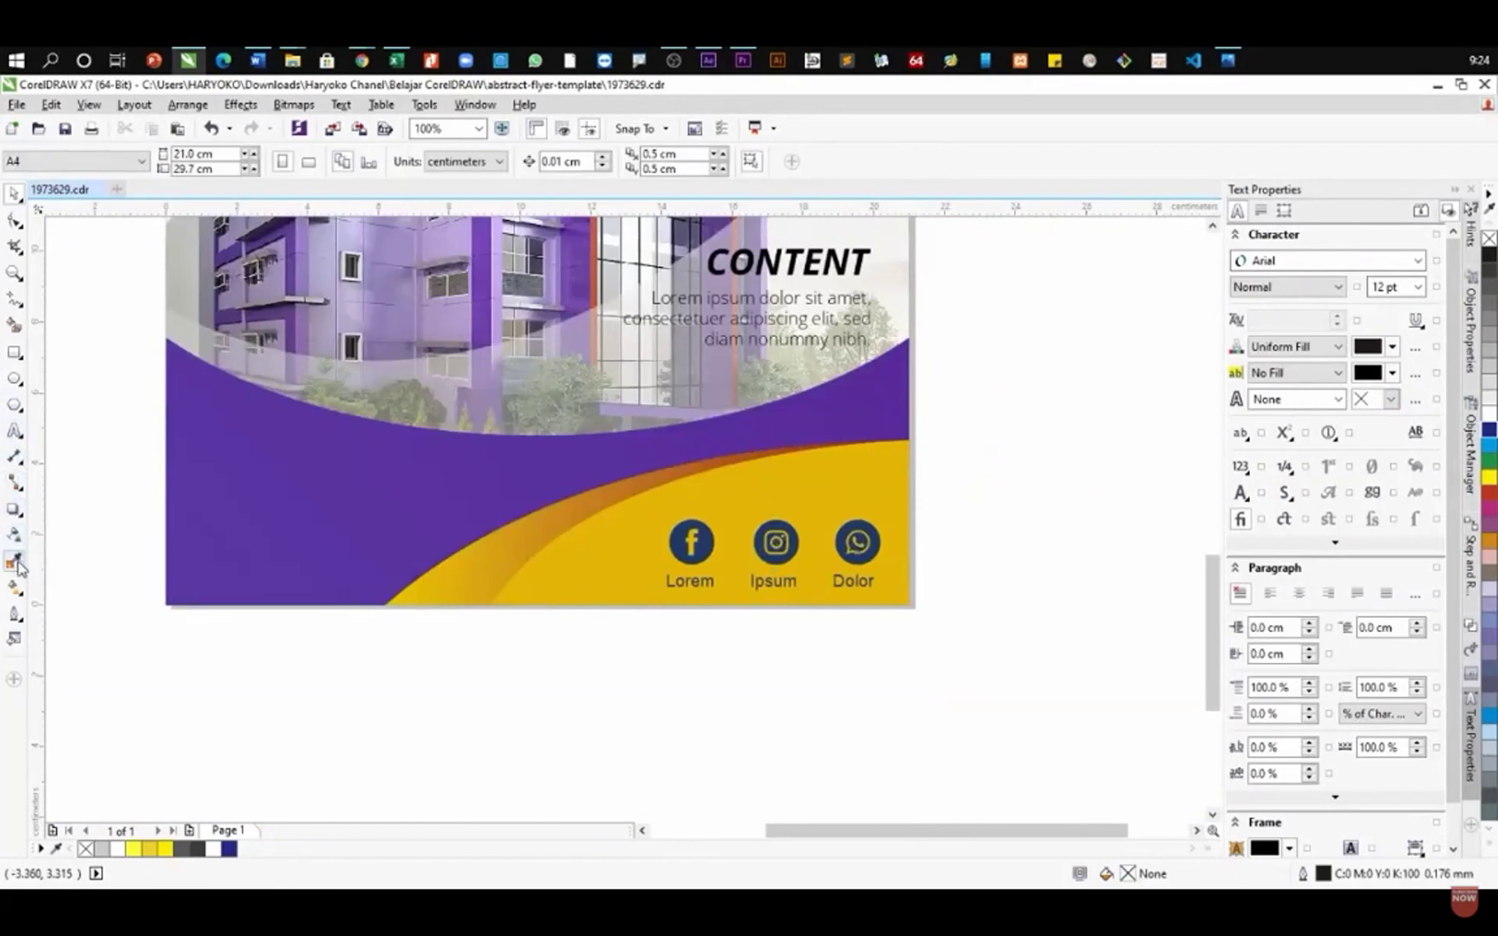
- Save the cover document
{"action": "left_click", "coordinate": [67, 130]}
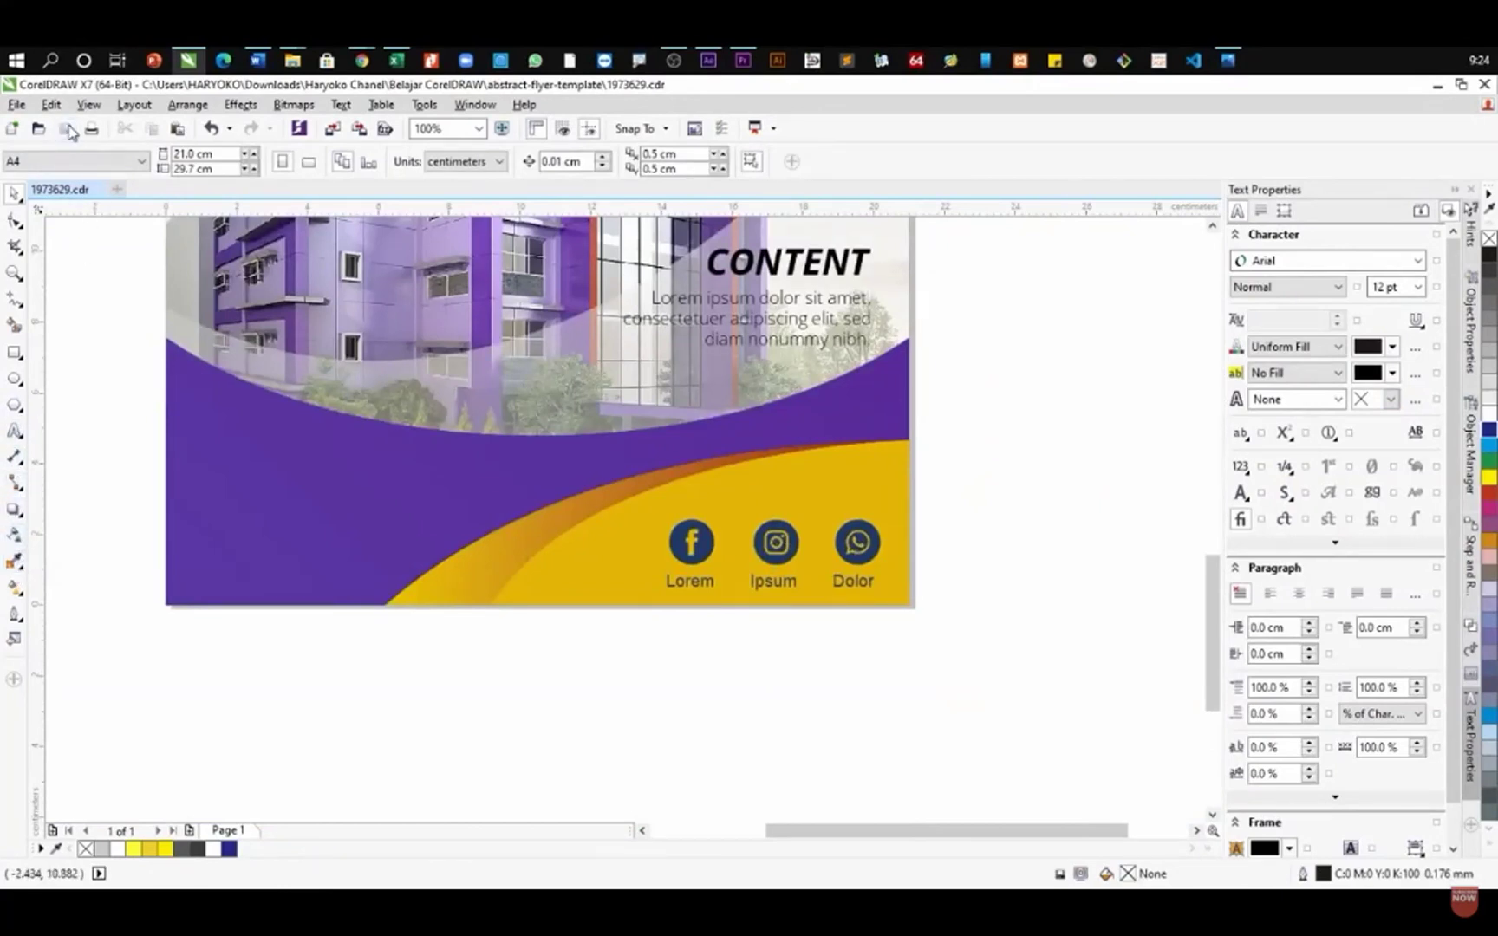
- Recolour the Facebook, Instagram and WhatsApp icons dark blue (C100 M100 Y0 K0)
{"action": "left_click_drag", "start_coordinate": [975, 496], "coordinate": [648, 594]}
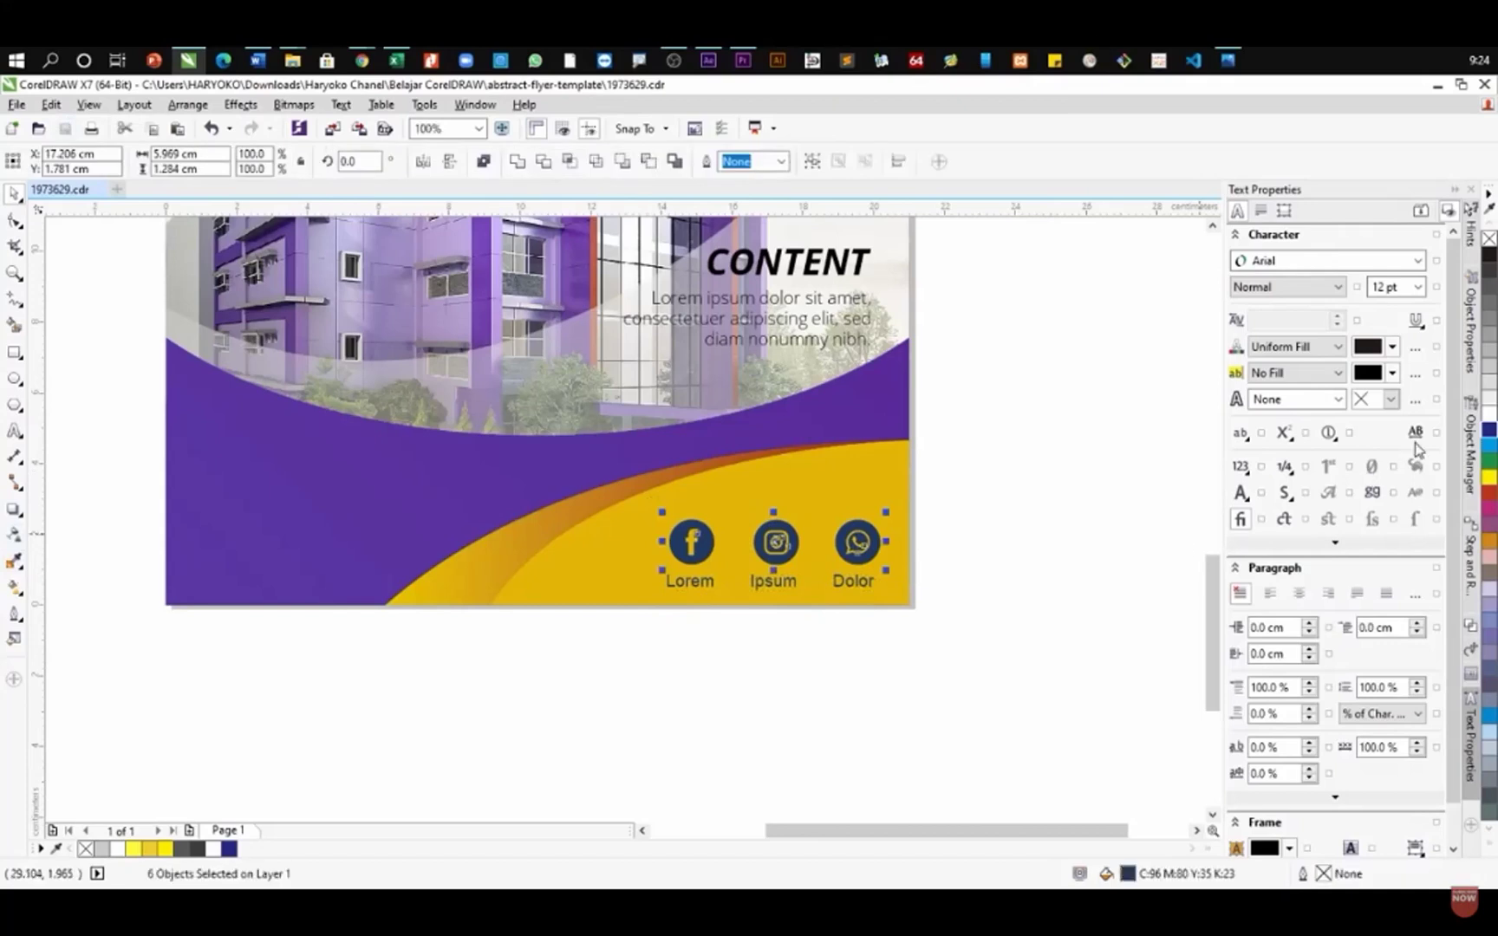
{"action": "left_click", "coordinate": [1491, 671]}
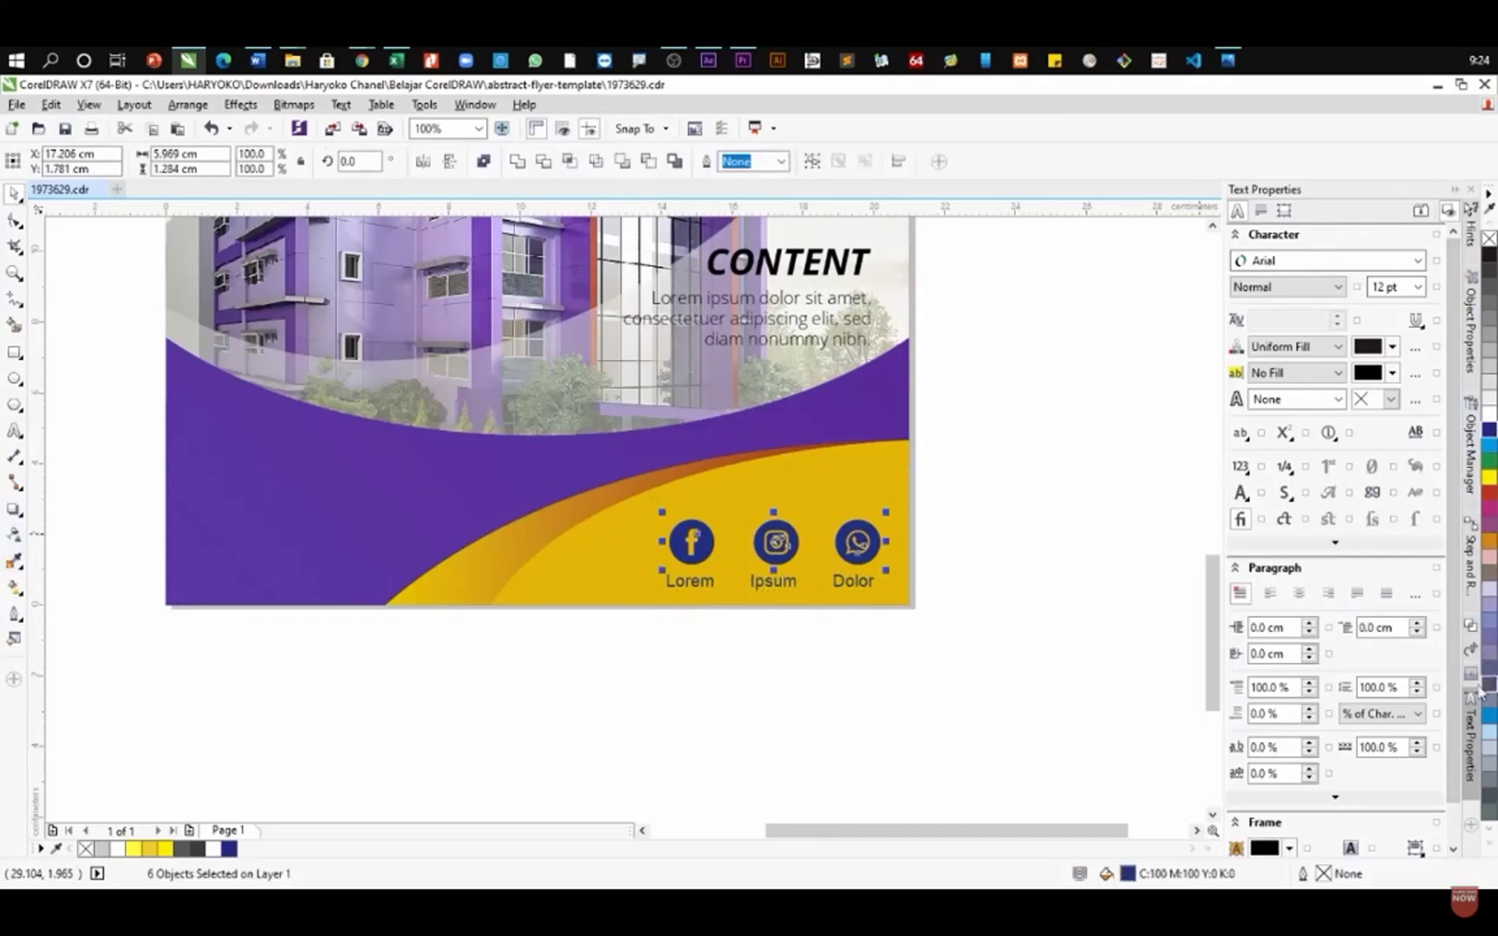
{"action": "left_click", "coordinate": [819, 635]}
{"action": "scroll", "coordinate": [807, 619], "scroll_direction": "down", "scroll_amount": 2}
{"action": "scroll", "coordinate": [784, 582], "scroll_direction": "up", "scroll_amount": 5}
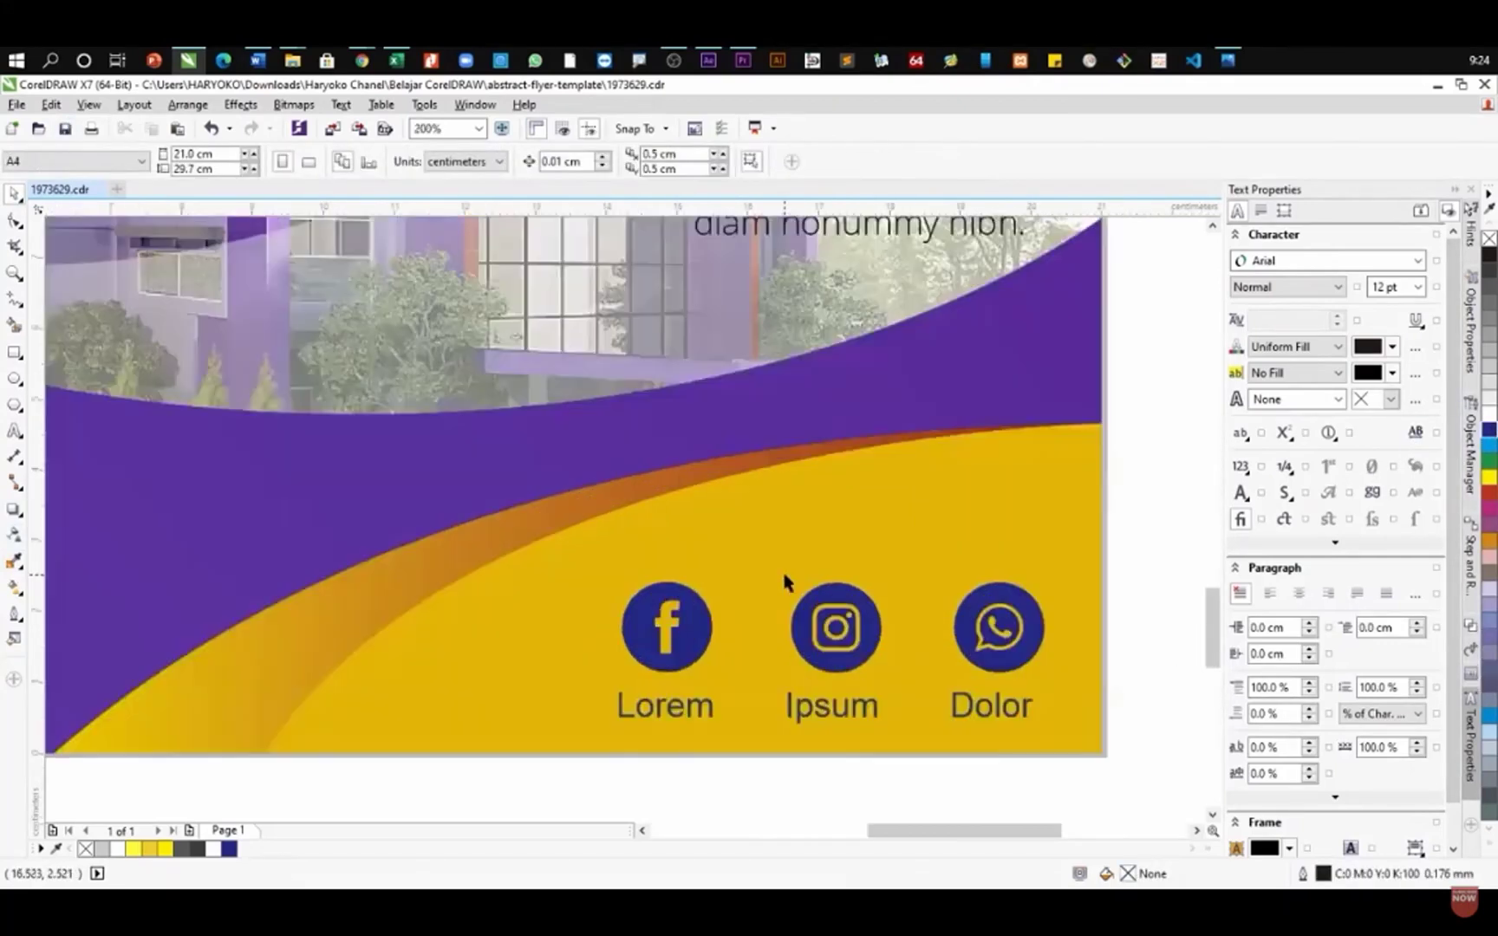
{"action": "scroll", "coordinate": [732, 656], "scroll_direction": "down", "scroll_amount": 2}
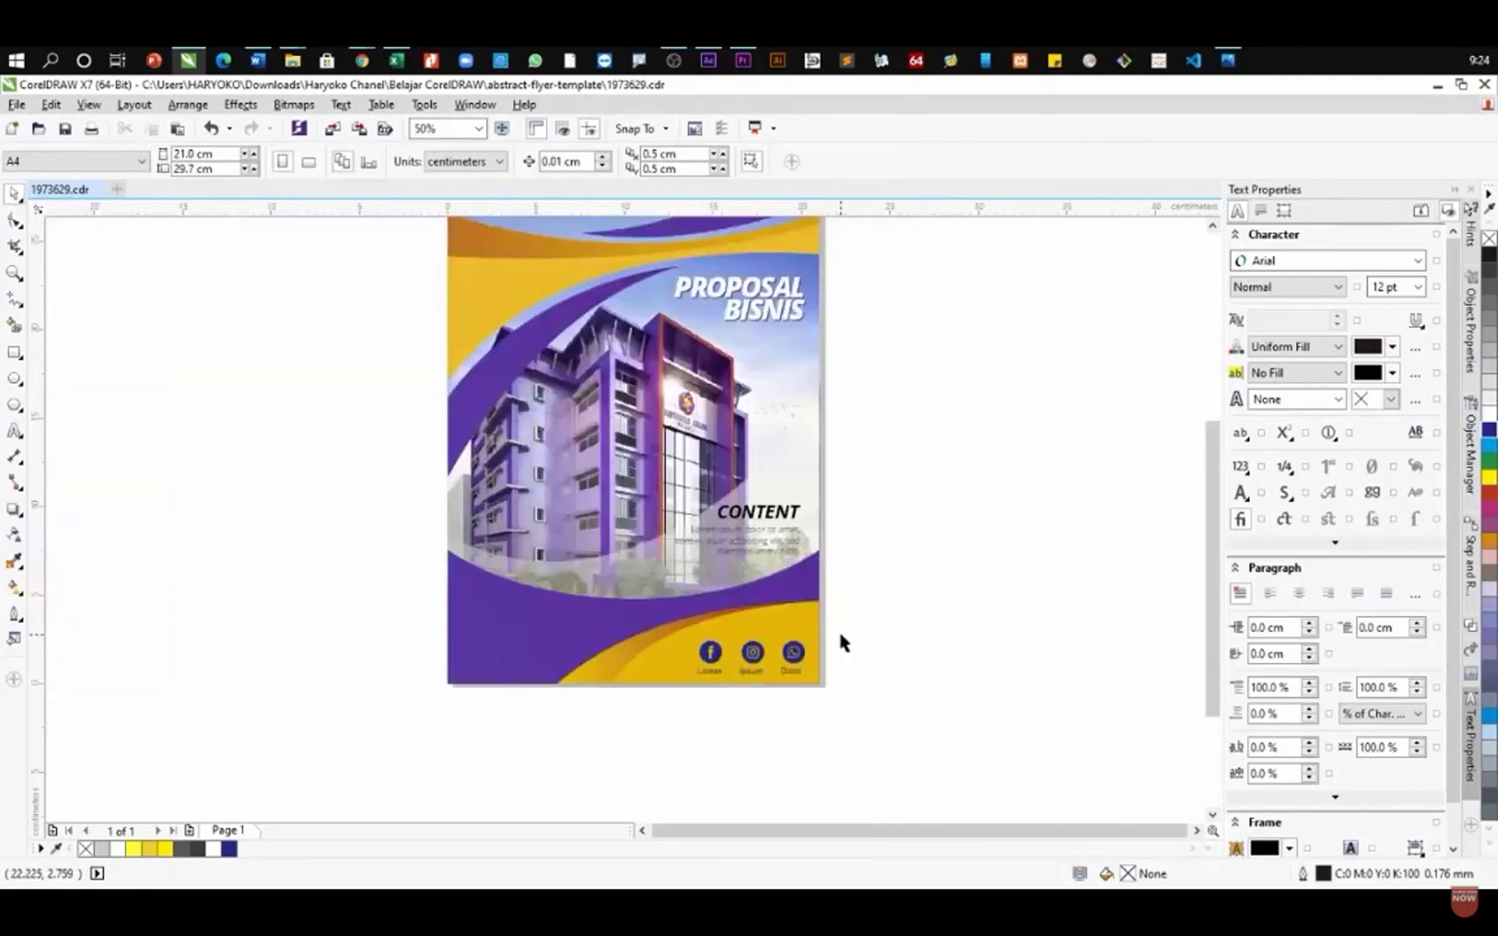
{"action": "scroll", "coordinate": [788, 289], "scroll_direction": "up", "scroll_amount": 1}
{"action": "scroll", "coordinate": [536, 351], "scroll_direction": "down", "scroll_amount": 1}
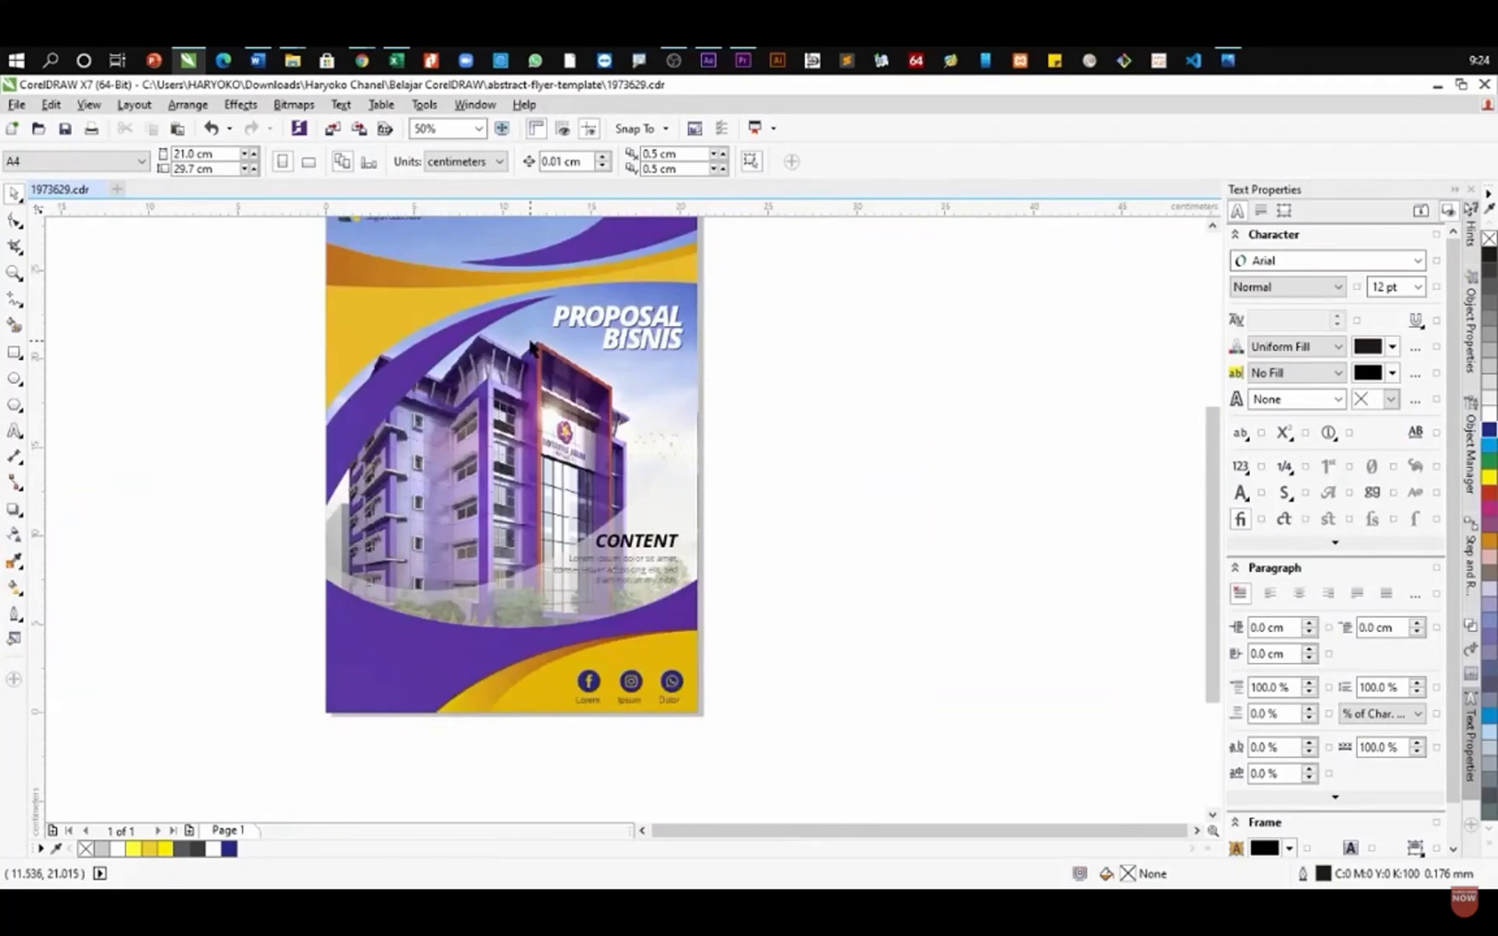
- Recolour the CONTENT heading and its three-line paragraph with the same dark blue as the social media icons
{"action": "scroll", "coordinate": [585, 595], "scroll_direction": "down", "scroll_amount": 1}
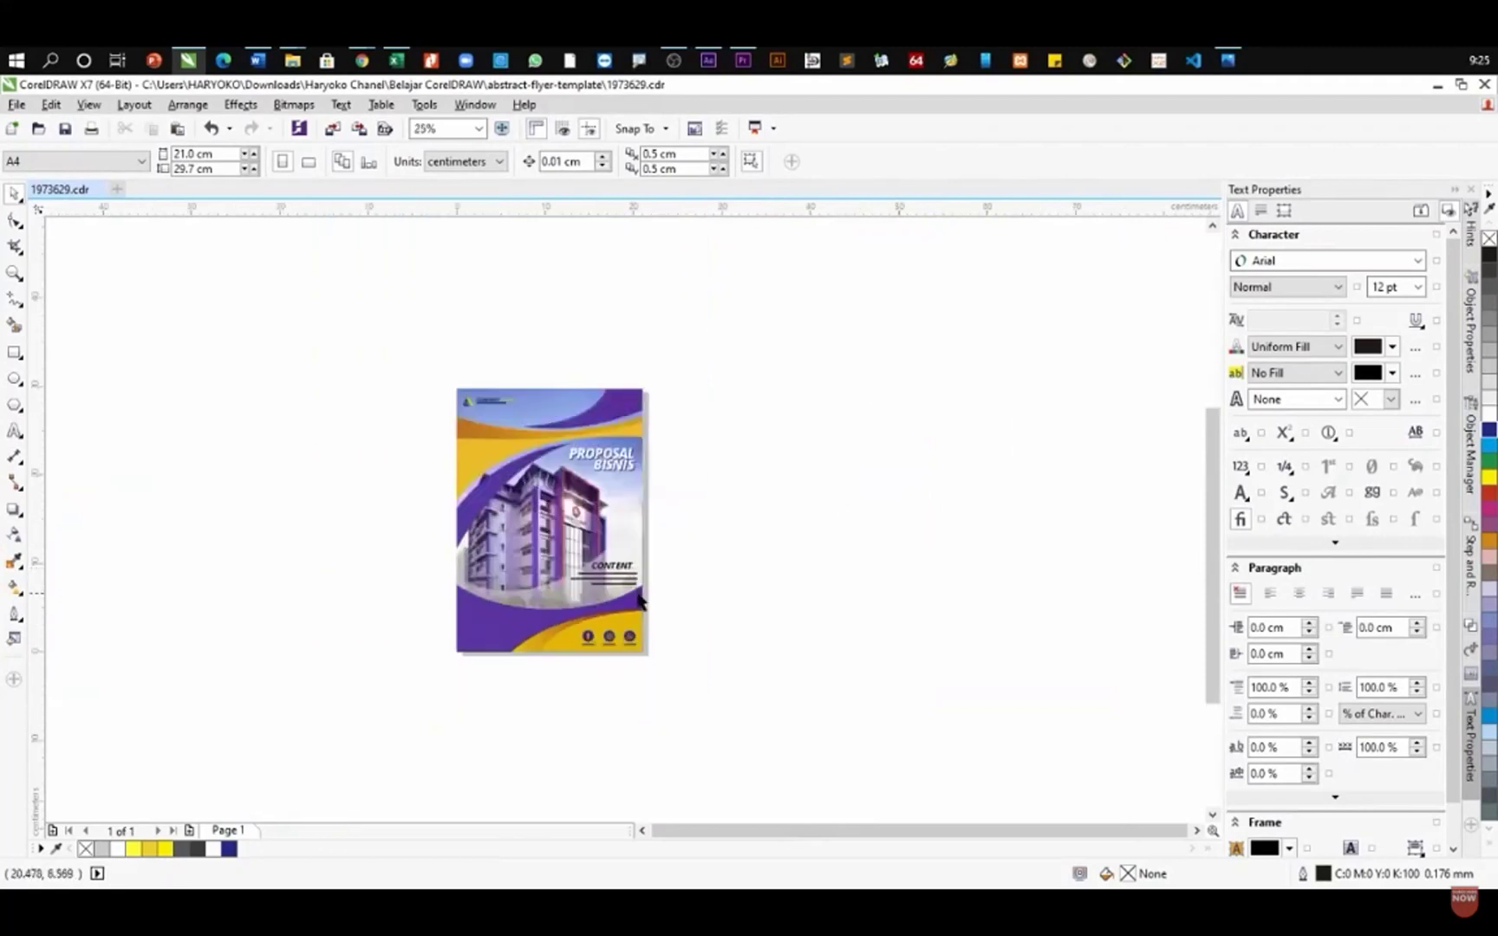
{"action": "scroll", "coordinate": [752, 411], "scroll_direction": "up", "scroll_amount": 2}
{"action": "left_click_drag", "start_coordinate": [770, 384], "coordinate": [307, 606]}
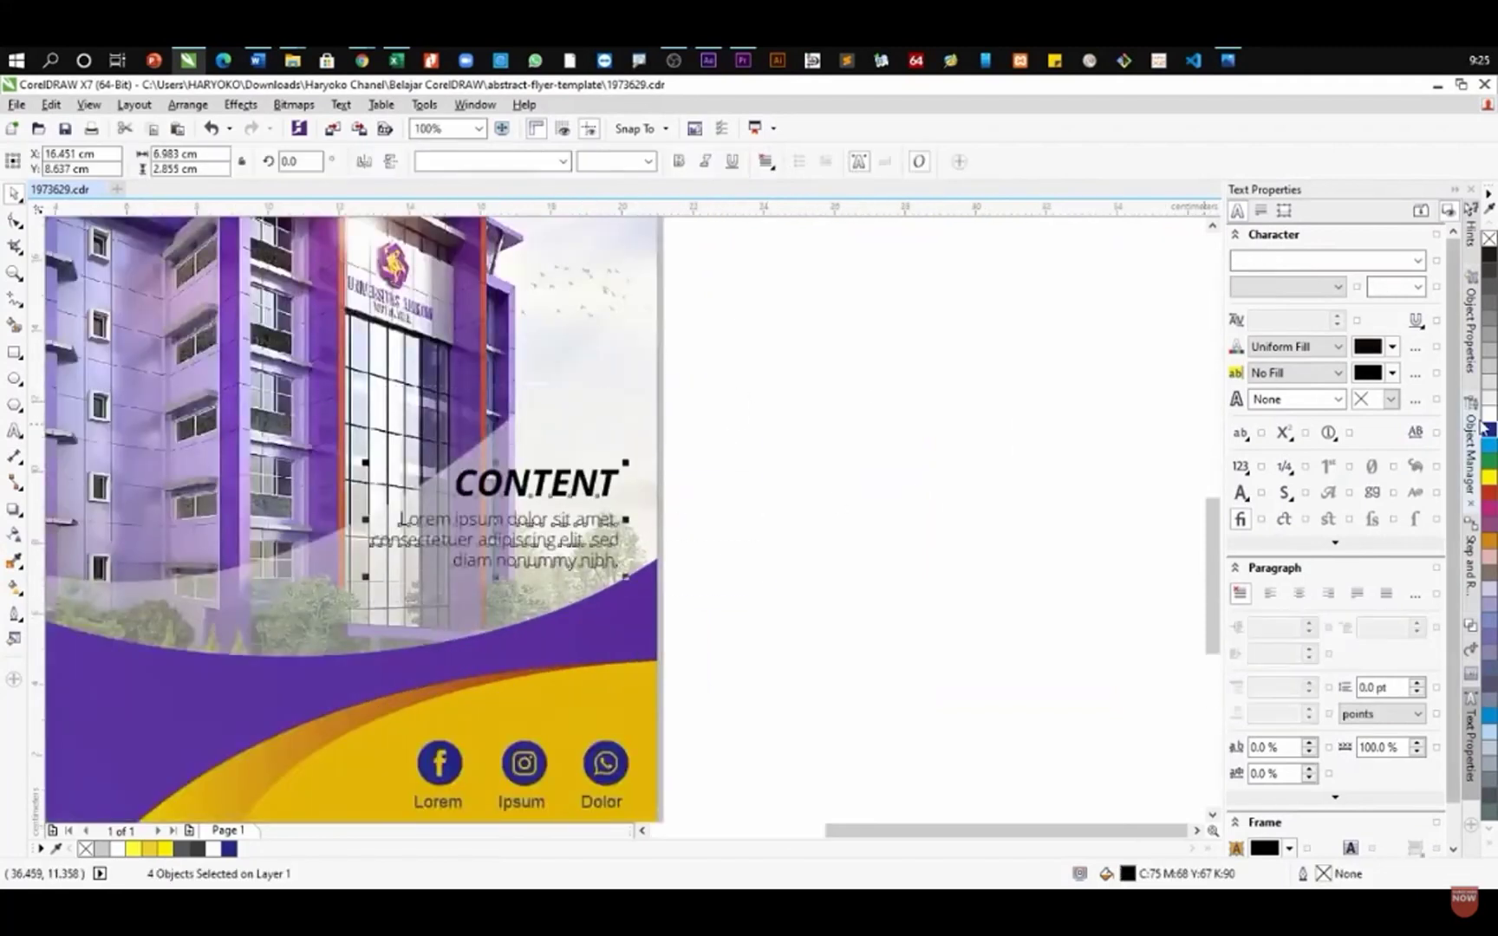
{"action": "left_click", "coordinate": [689, 472]}
{"action": "scroll", "coordinate": [690, 473], "scroll_direction": "down", "scroll_amount": 1}
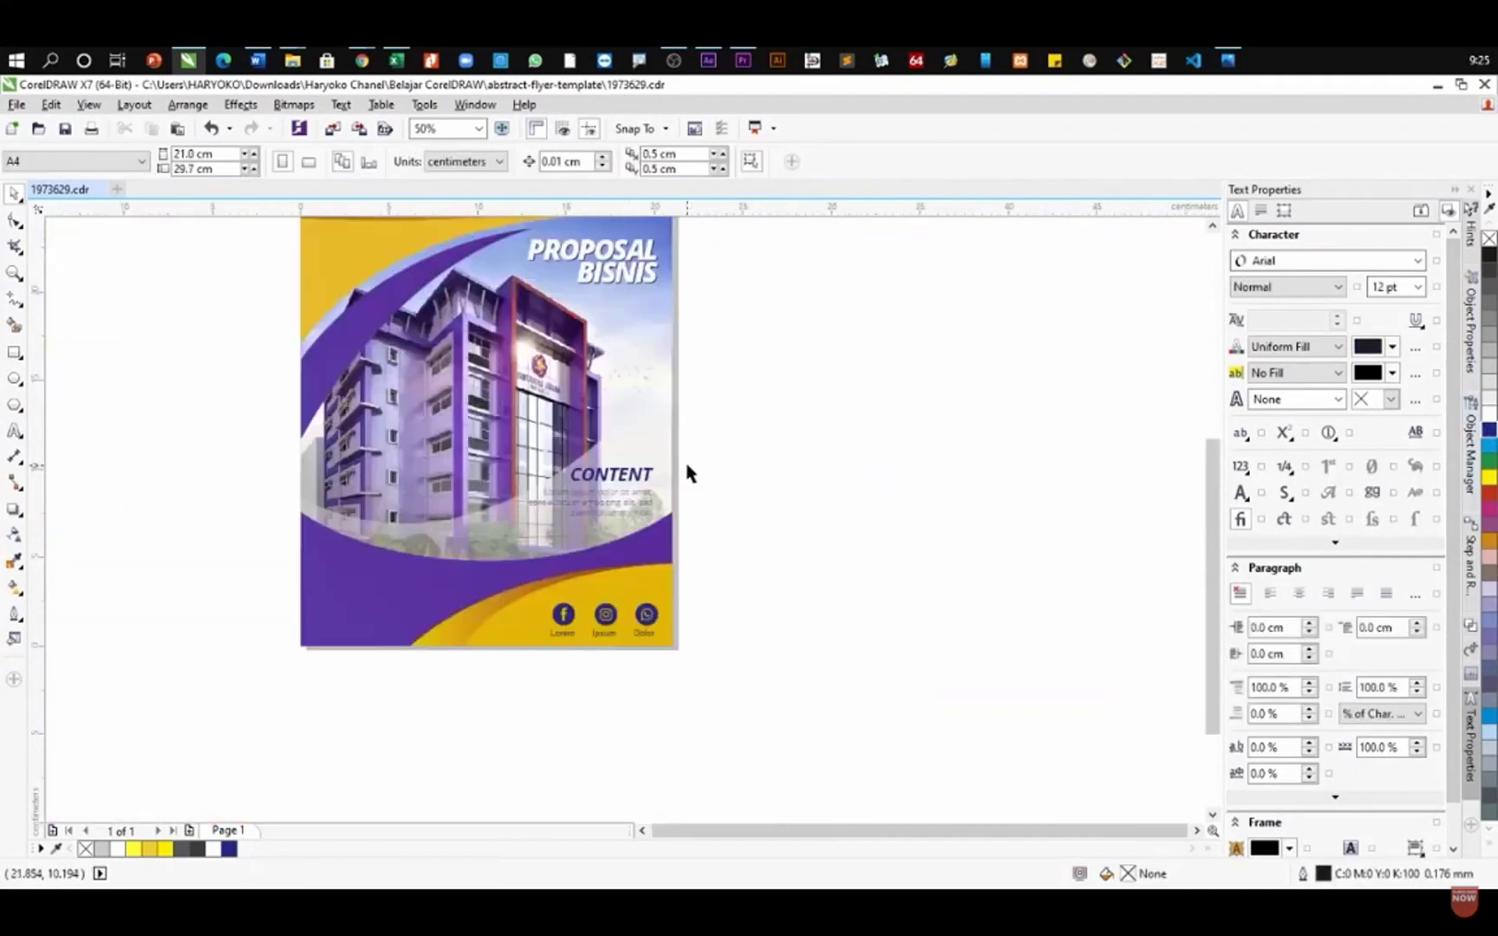
{"action": "scroll", "coordinate": [689, 472], "scroll_direction": "down", "scroll_amount": 1}
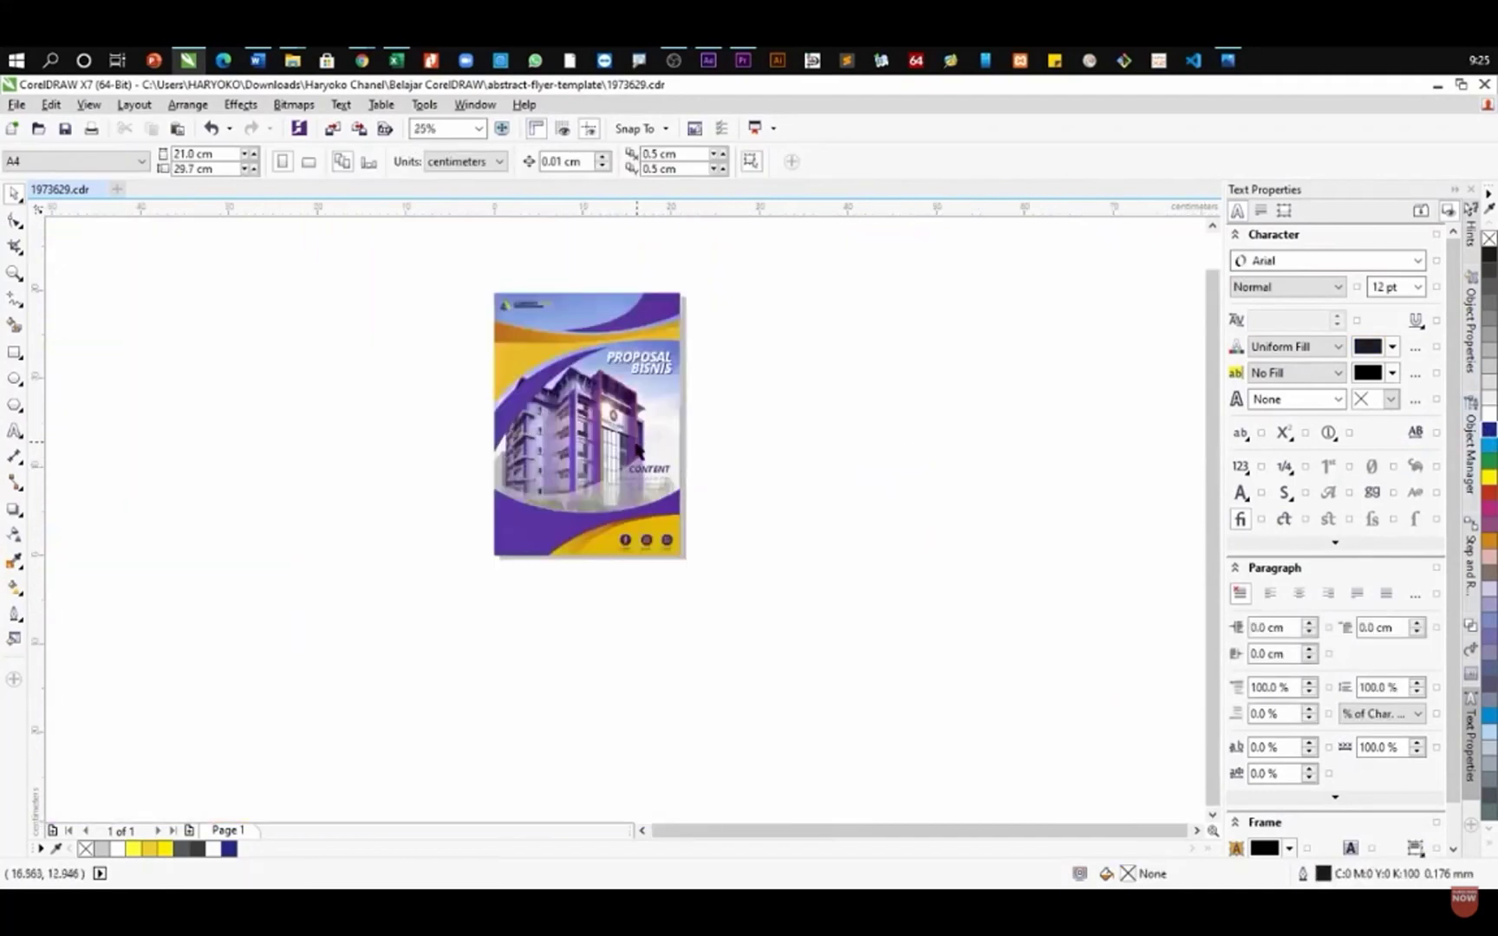
- Fill the logo, the COMPANY NAME text and the slogan above the orange wave with white
{"action": "left_click_drag", "start_coordinate": [728, 262], "coordinate": [375, 675]}
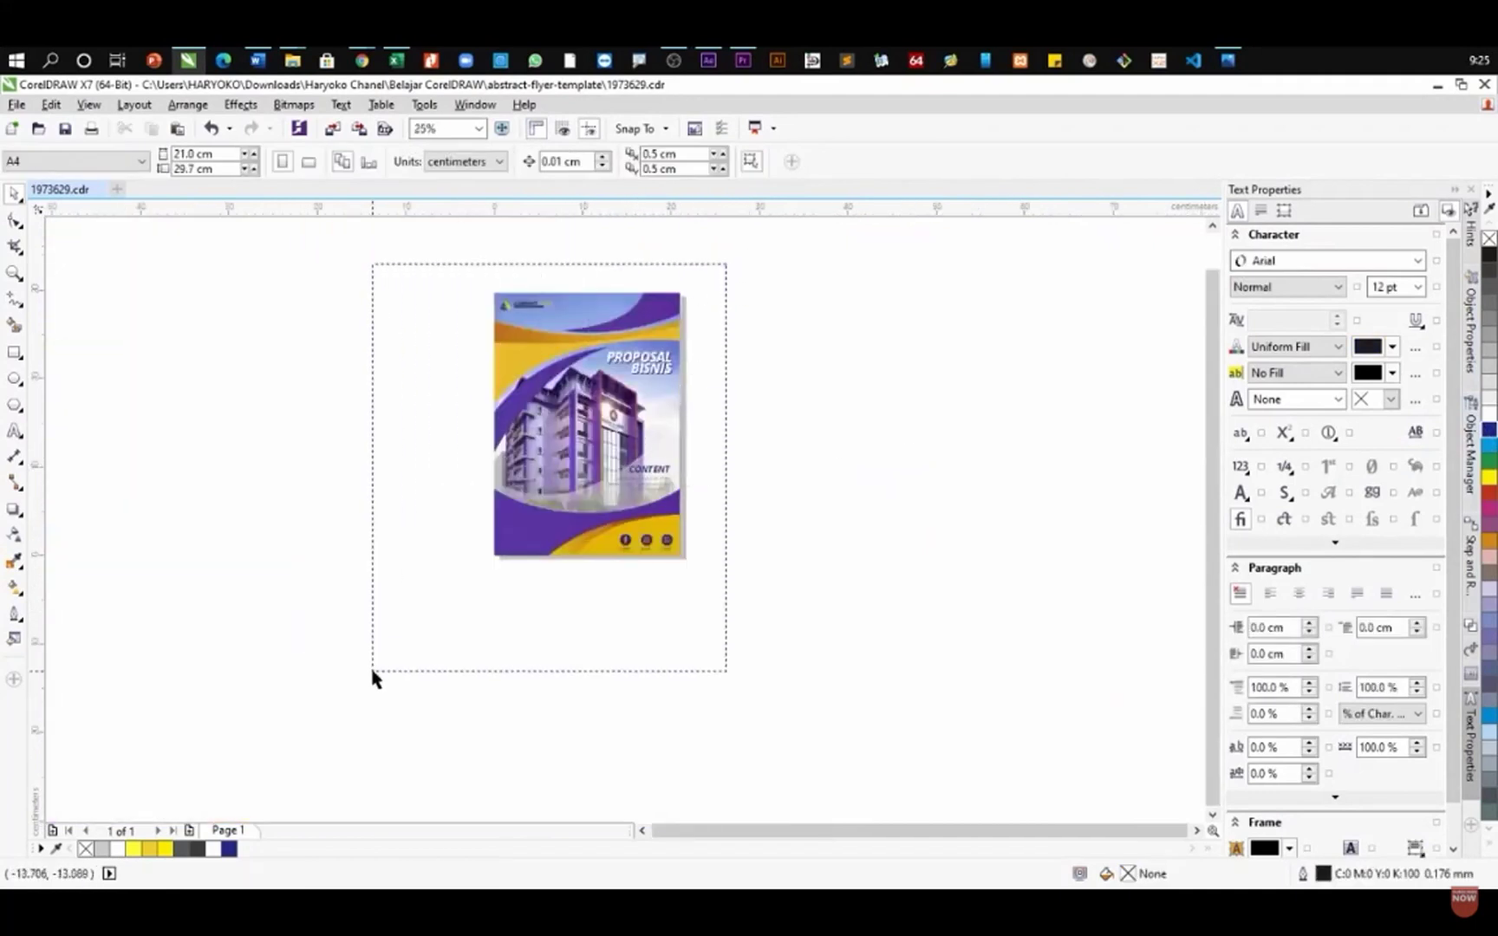
{"action": "scroll", "coordinate": [535, 300], "scroll_direction": "up", "scroll_amount": 1}
{"action": "left_click_drag", "start_coordinate": [688, 241], "coordinate": [411, 353]}
{"action": "scroll", "coordinate": [519, 322], "scroll_direction": "up", "scroll_amount": 1}
{"action": "left_click_drag", "start_coordinate": [626, 335], "coordinate": [698, 382]}
{"action": "left_click", "coordinate": [1488, 414]}
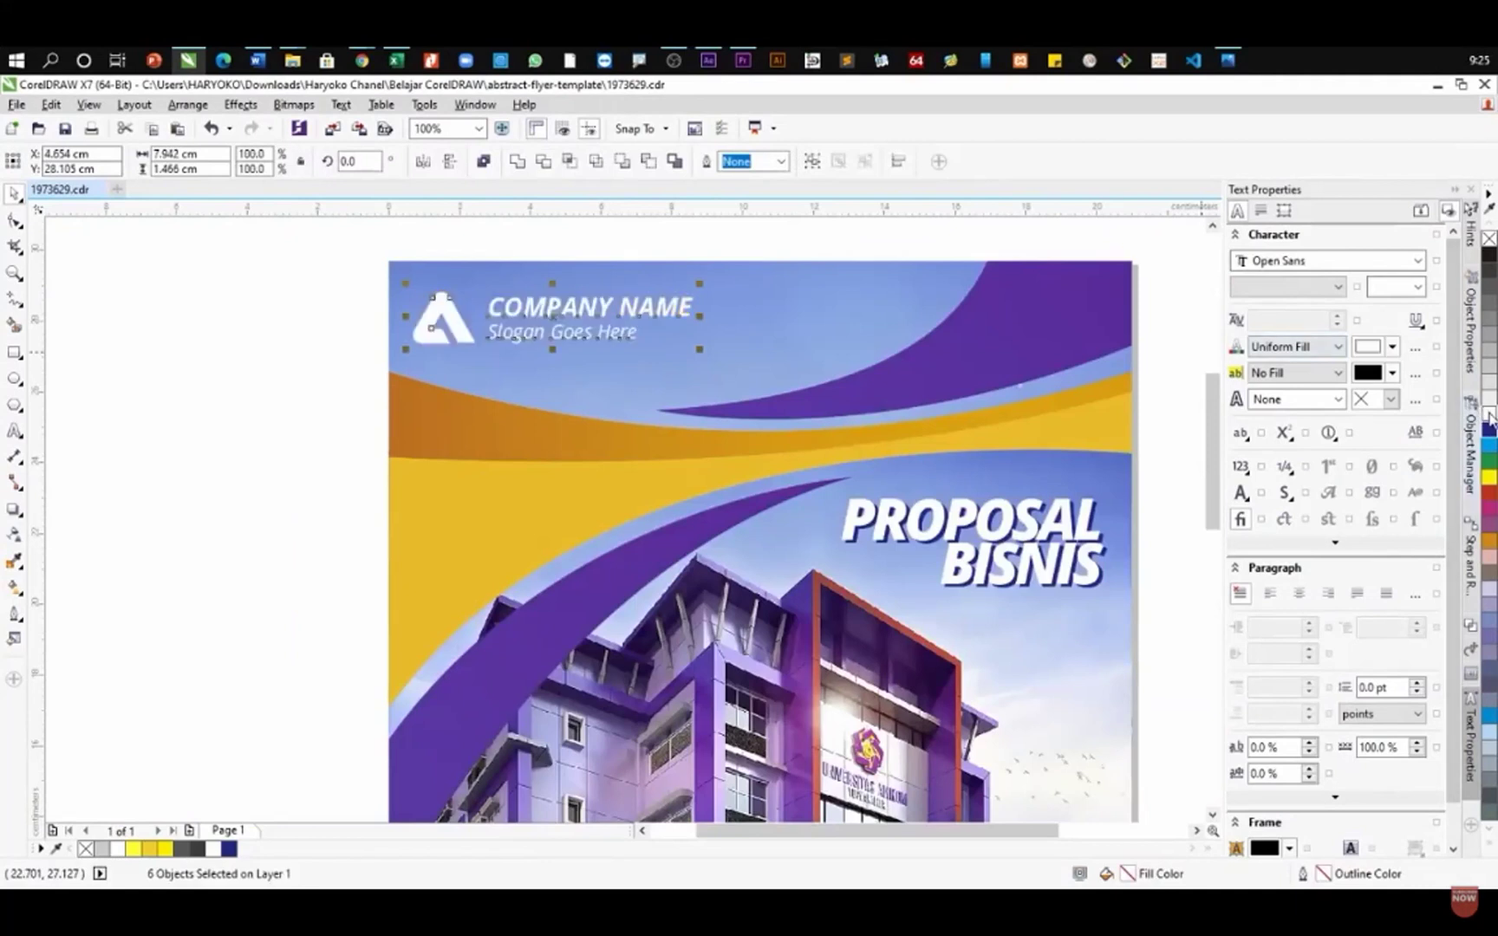
{"action": "key", "text": "Escape"}
{"action": "scroll", "coordinate": [604, 286], "scroll_direction": "down", "scroll_amount": 1}
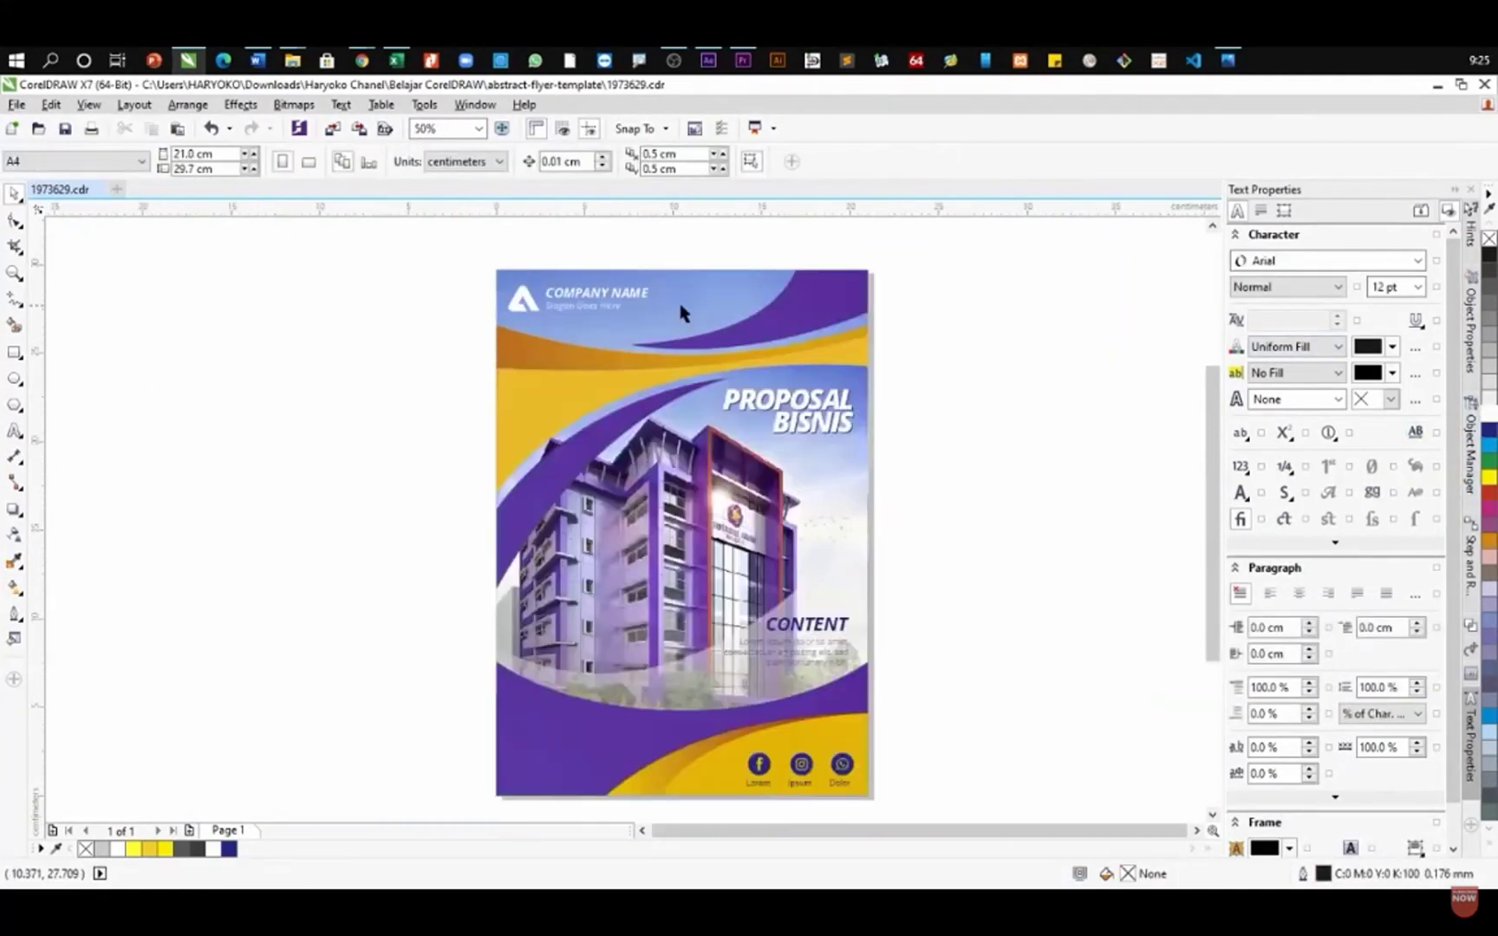
{"action": "scroll", "coordinate": [421, 314], "scroll_direction": "up", "scroll_amount": 2}
{"action": "scroll", "coordinate": [421, 314], "scroll_direction": "down", "scroll_amount": 2}
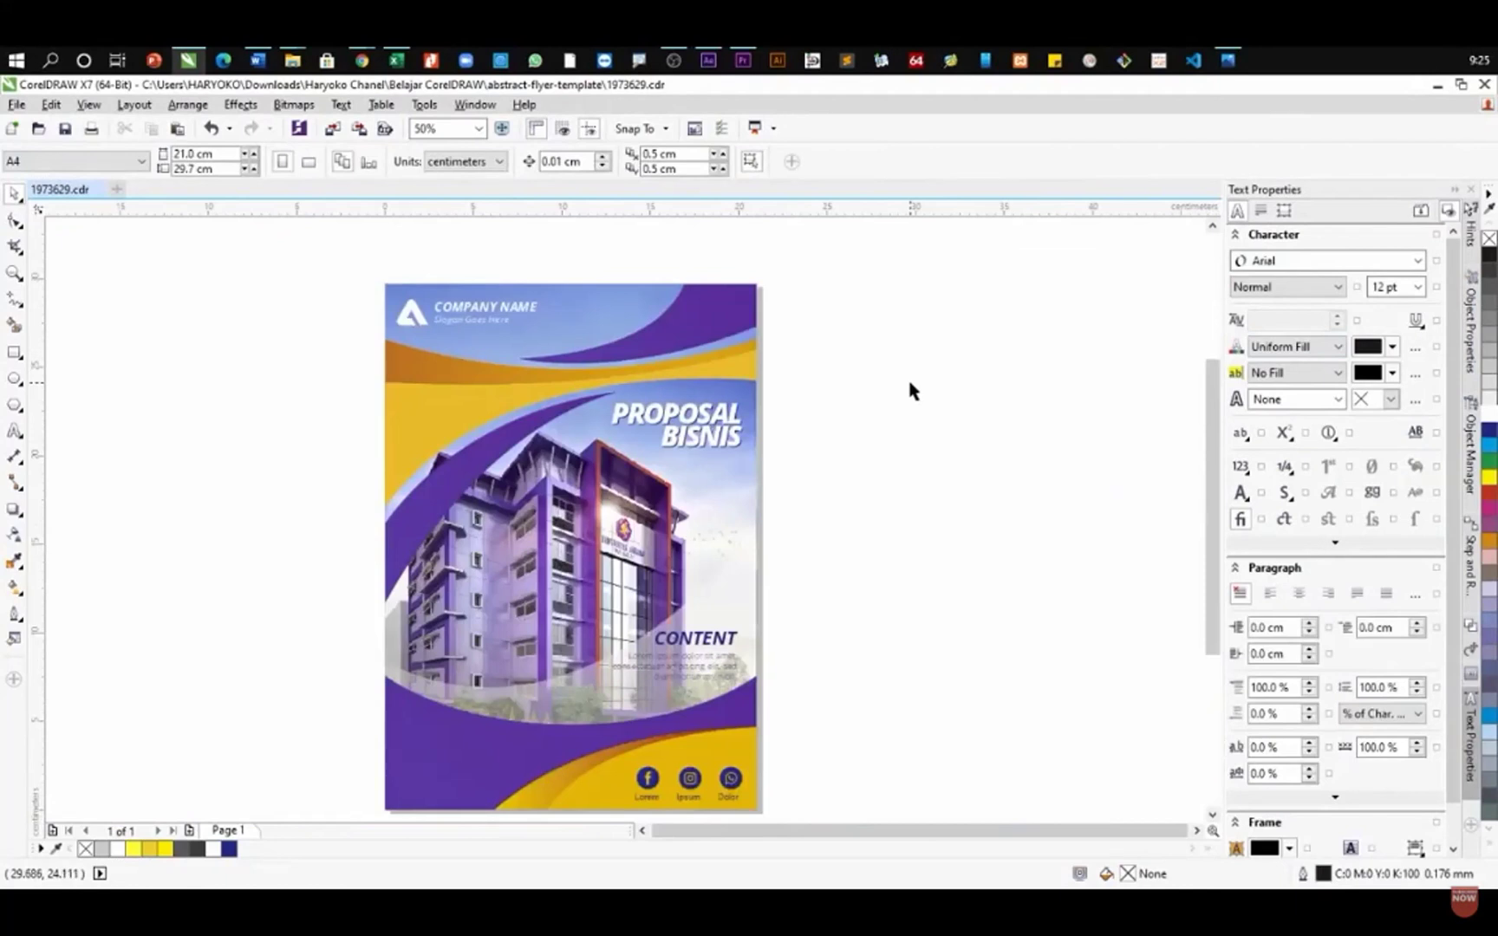
{"action": "scroll", "coordinate": [301, 279], "scroll_direction": "down", "scroll_amount": 1}
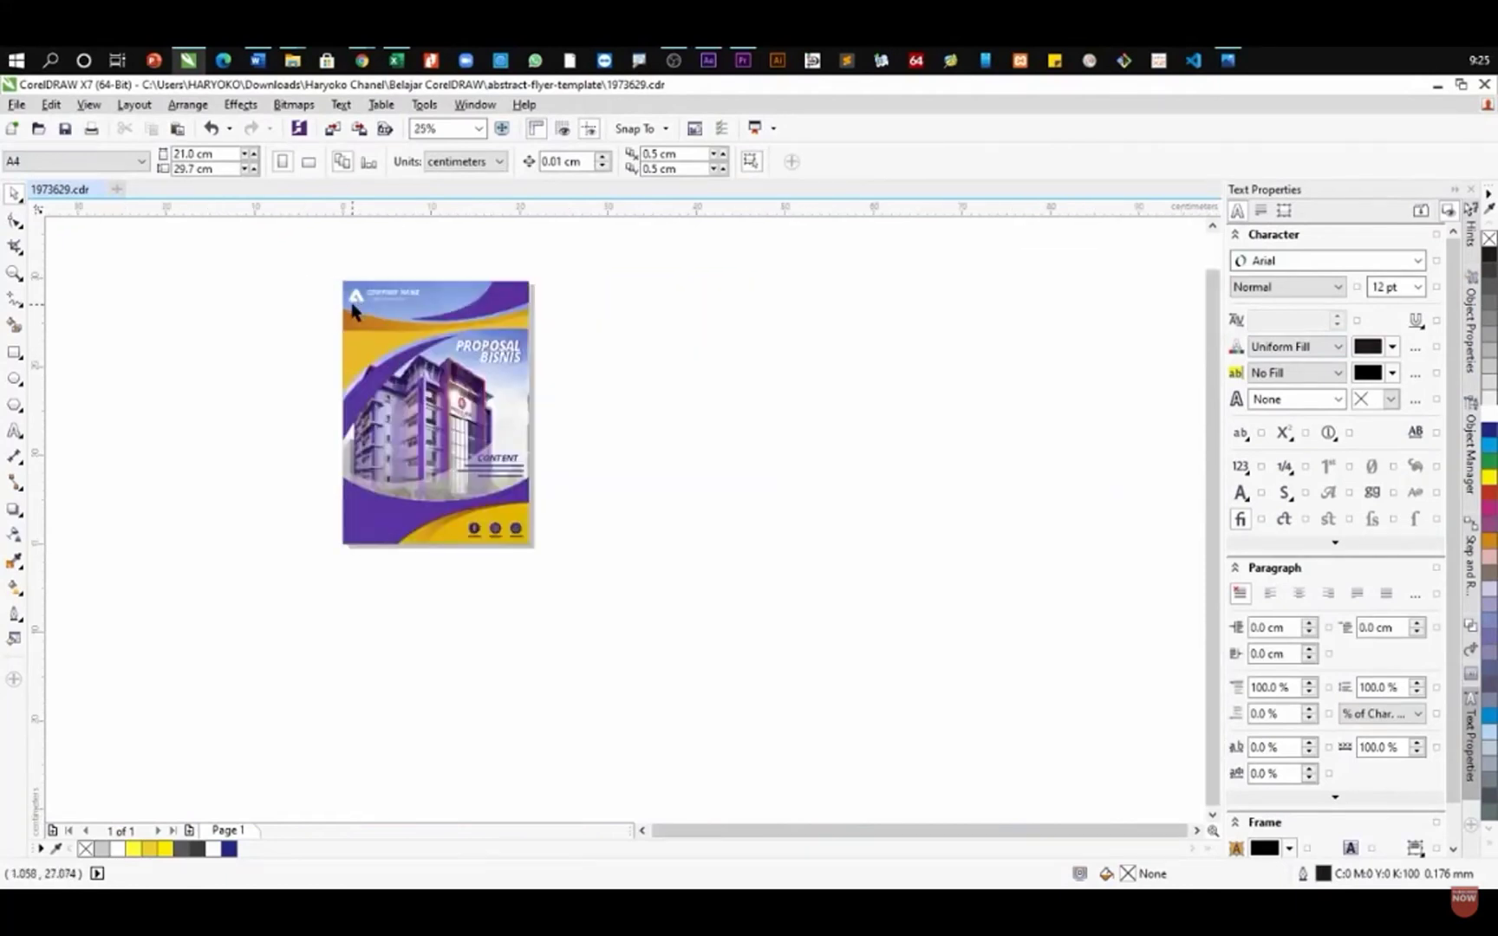
{"action": "key", "text": "shift+F4"}
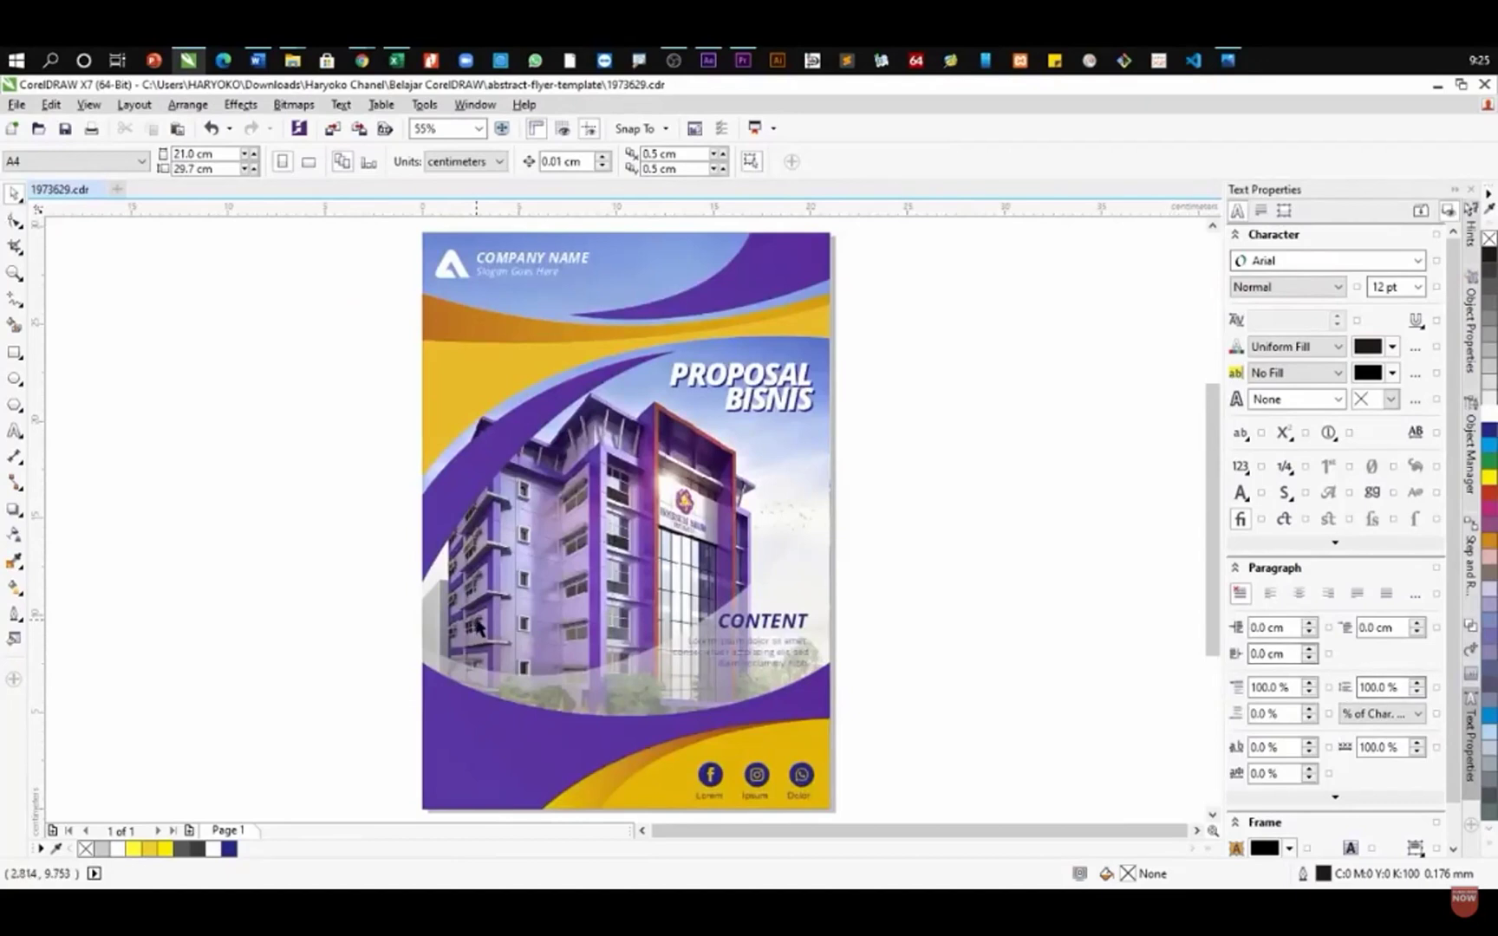
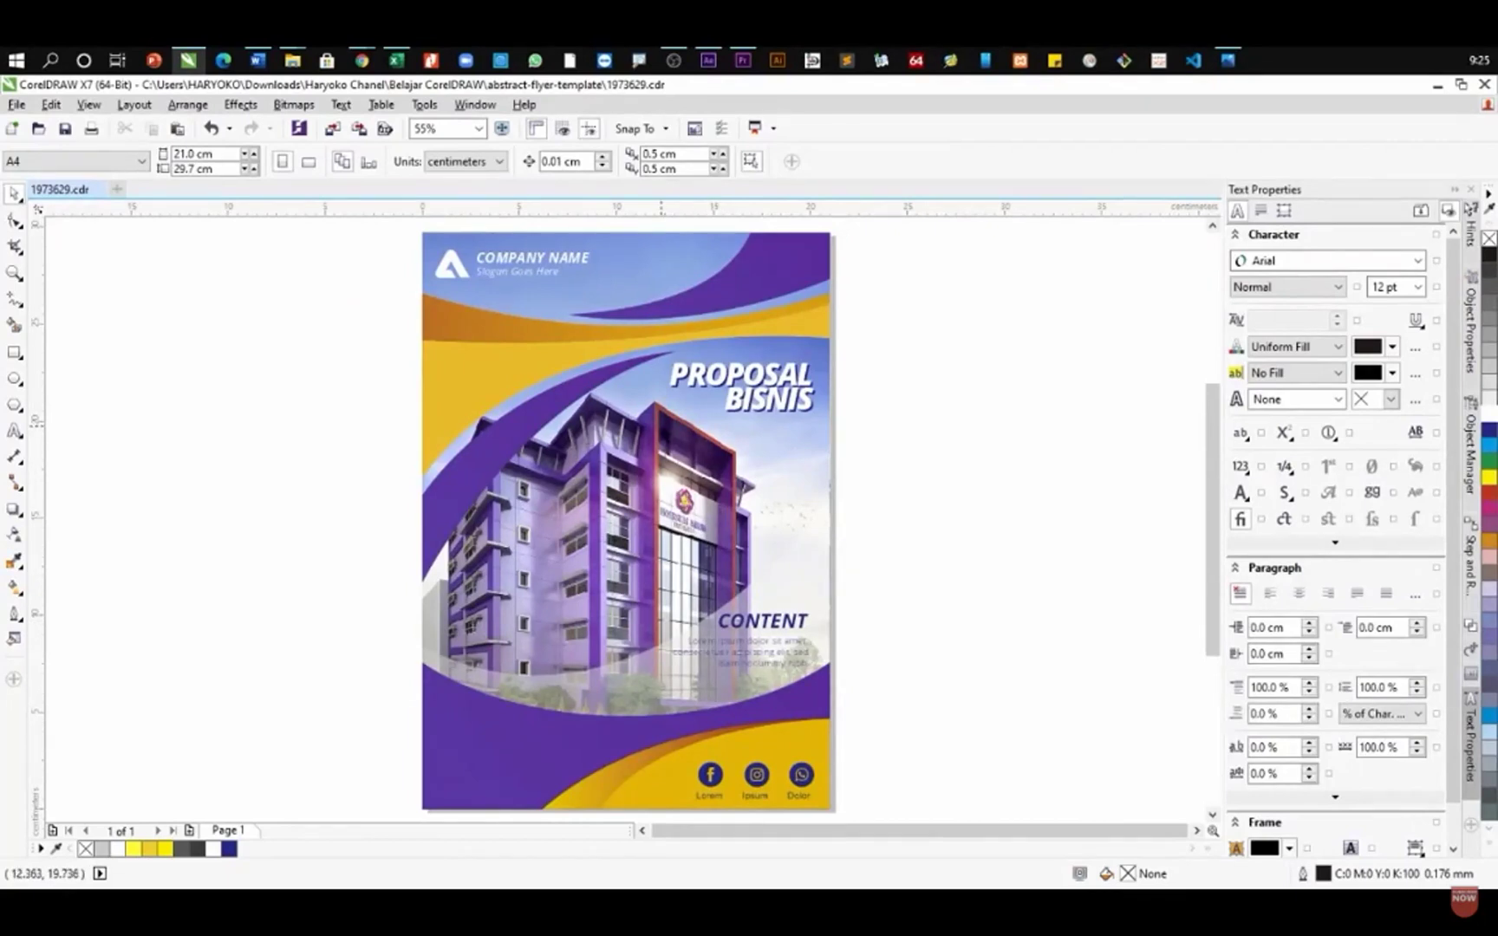
- Select all the cover artwork and start exporting it to the Belajar CorelDRAW folder
{"action": "scroll", "coordinate": [541, 362], "scroll_direction": "down", "scroll_amount": 2}
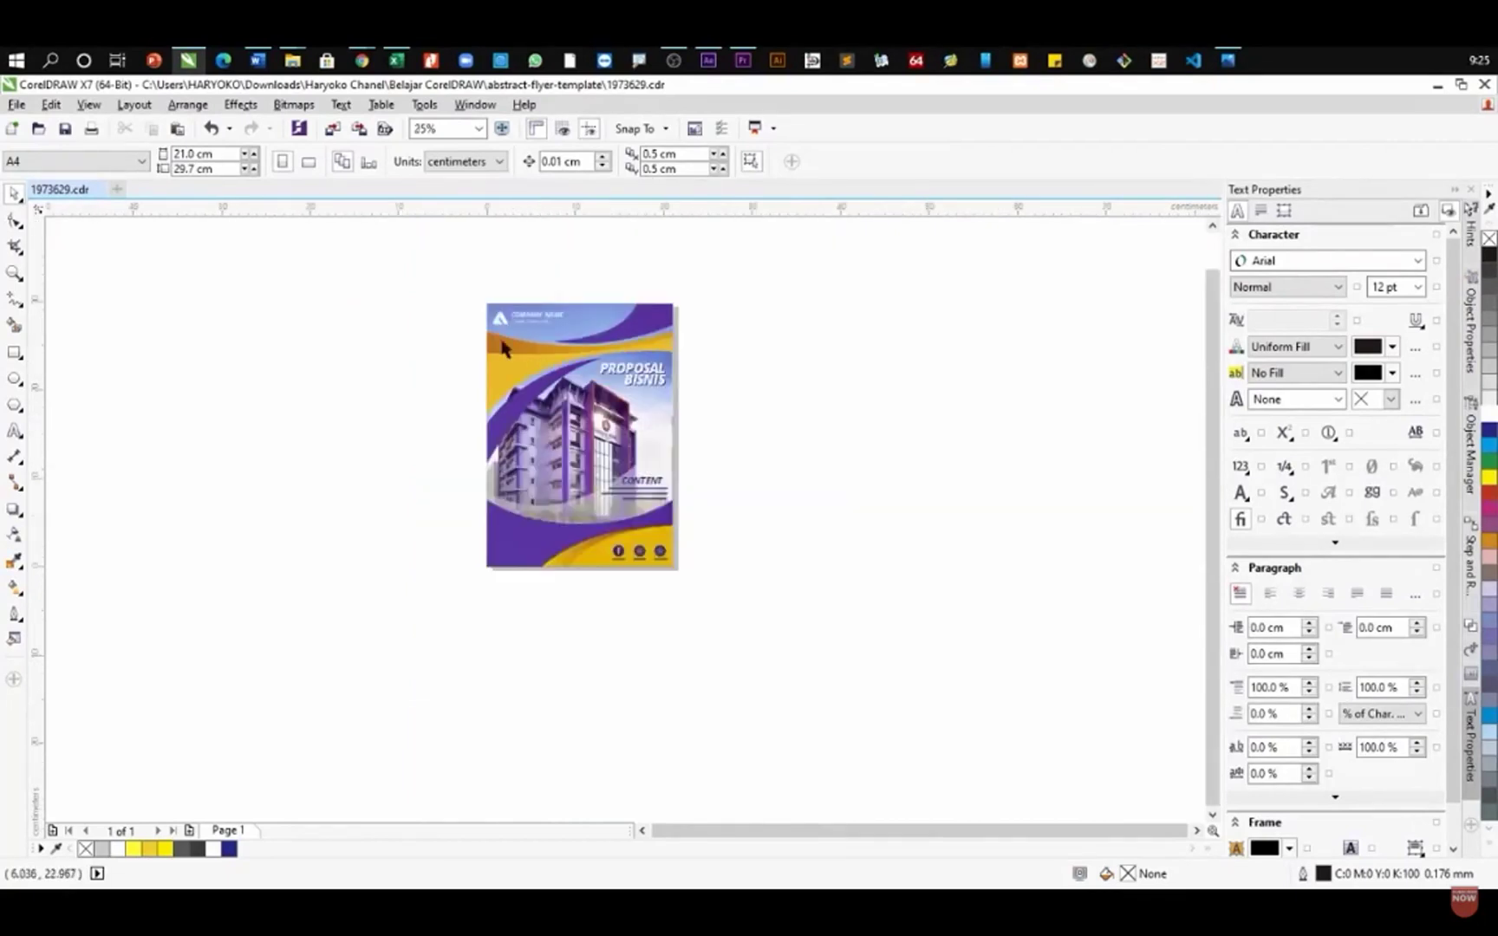
{"action": "left_click_drag", "start_coordinate": [435, 278], "coordinate": [800, 656]}
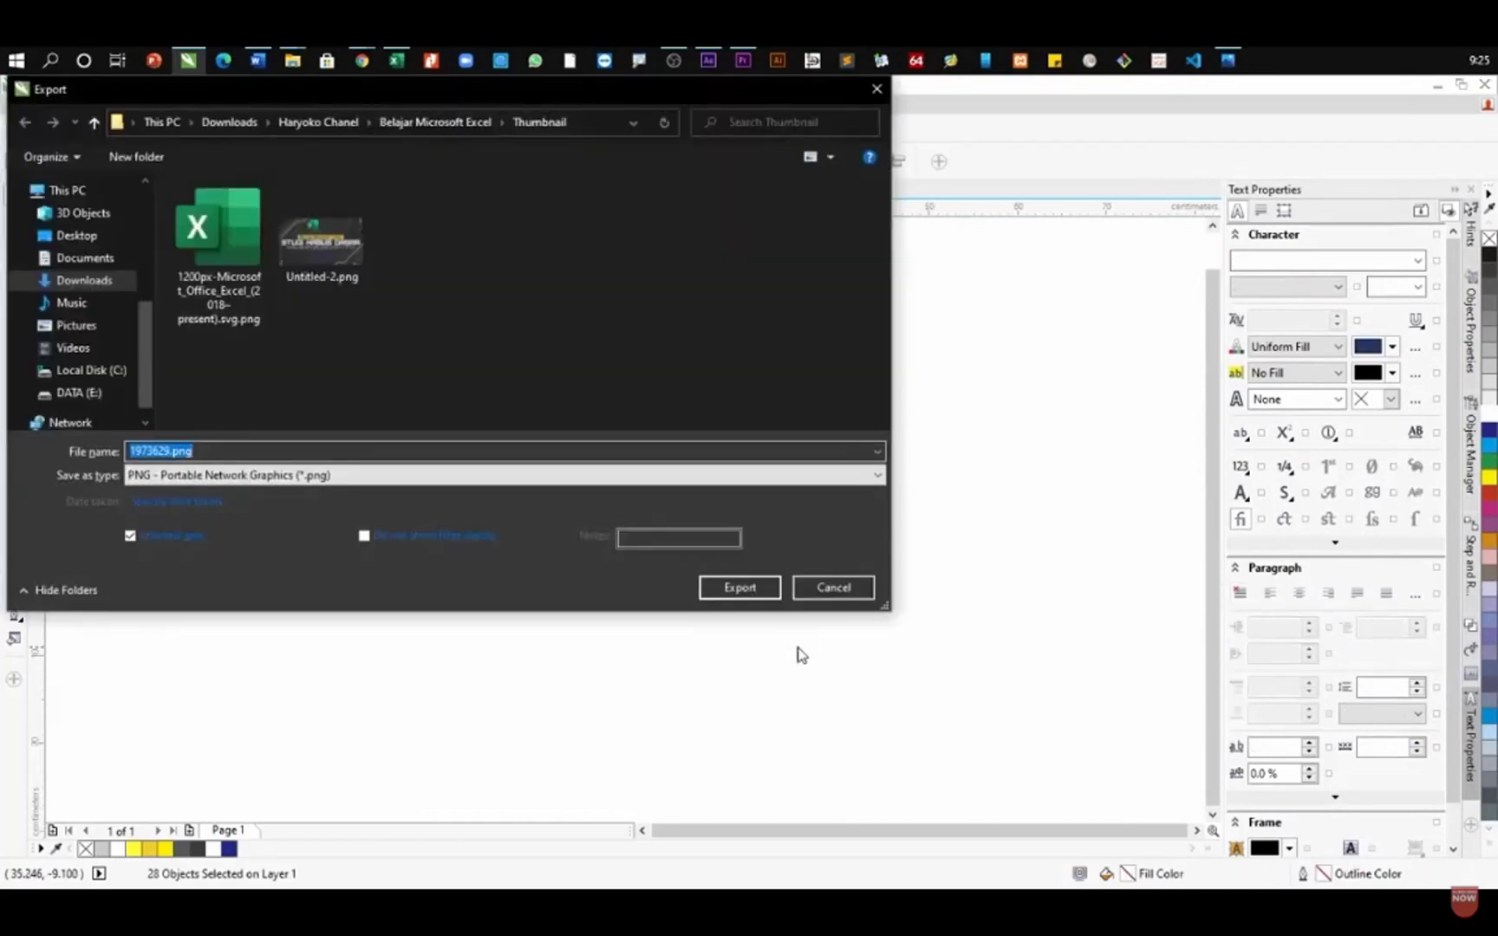
{"action": "left_click", "coordinate": [337, 118]}
{"action": "double_click", "coordinate": [274, 308]}
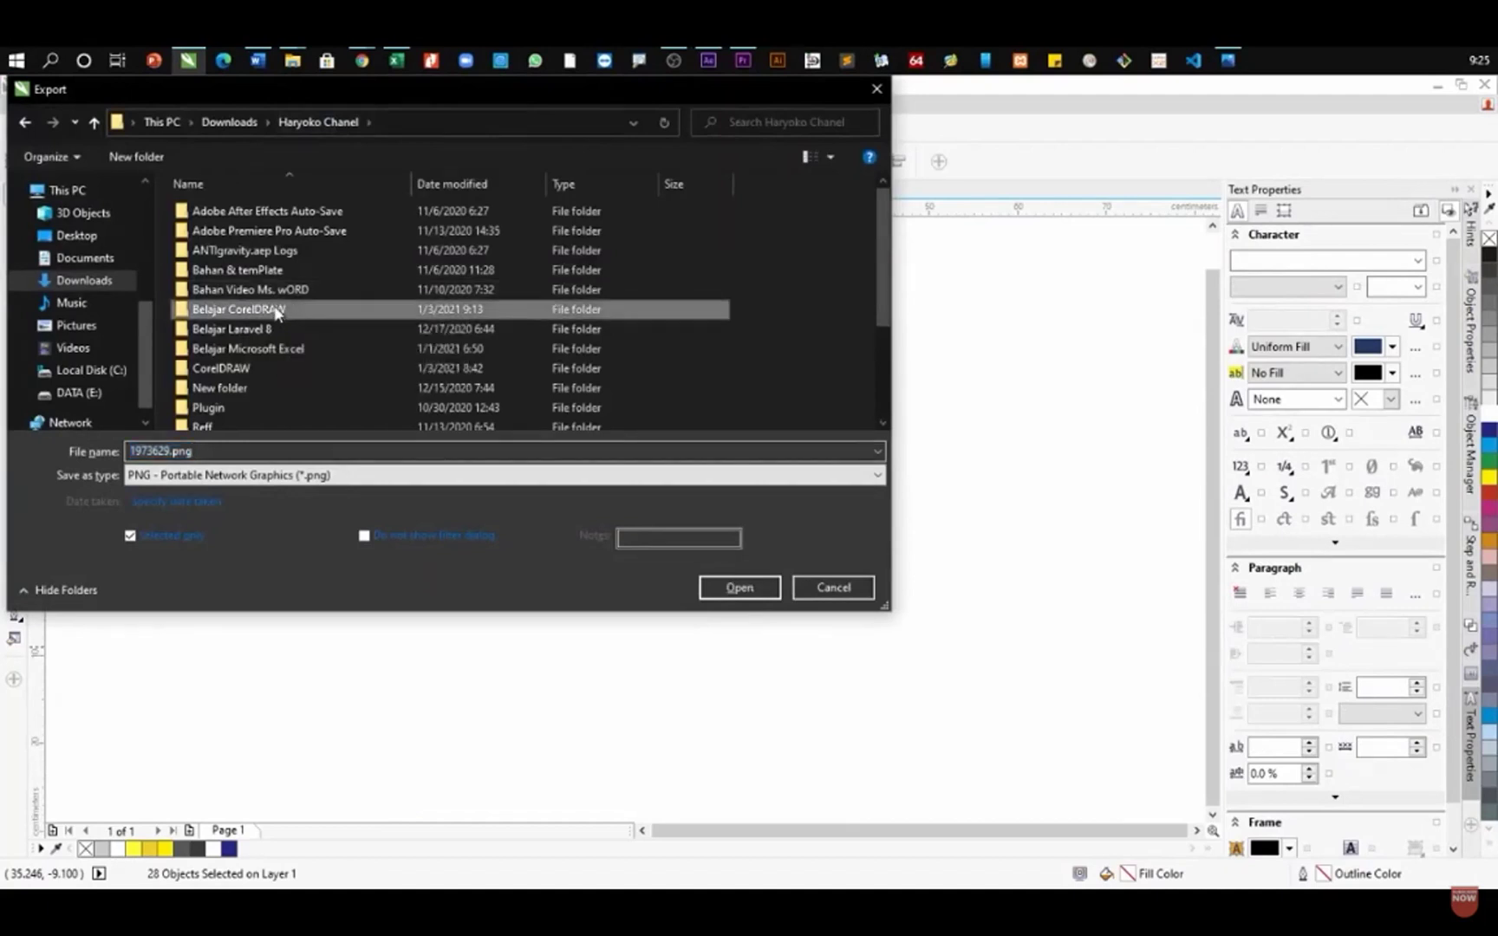
- Create a new folder named PROPOSAL inside Belajar CorelDRAW and open it as the export location
{"action": "left_click", "coordinate": [154, 161]}
{"action": "type", "text": "pROPOSAL"}
{"action": "key", "text": "BackSpace"}
{"action": "key", "text": "BackSpace"}
{"action": "key", "text": "BackSpace"}
{"action": "key", "text": "BackSpace"}
{"action": "key", "text": "BackSpace"}
{"action": "key", "text": "BackSpace"}
{"action": "key", "text": "BackSpace"}
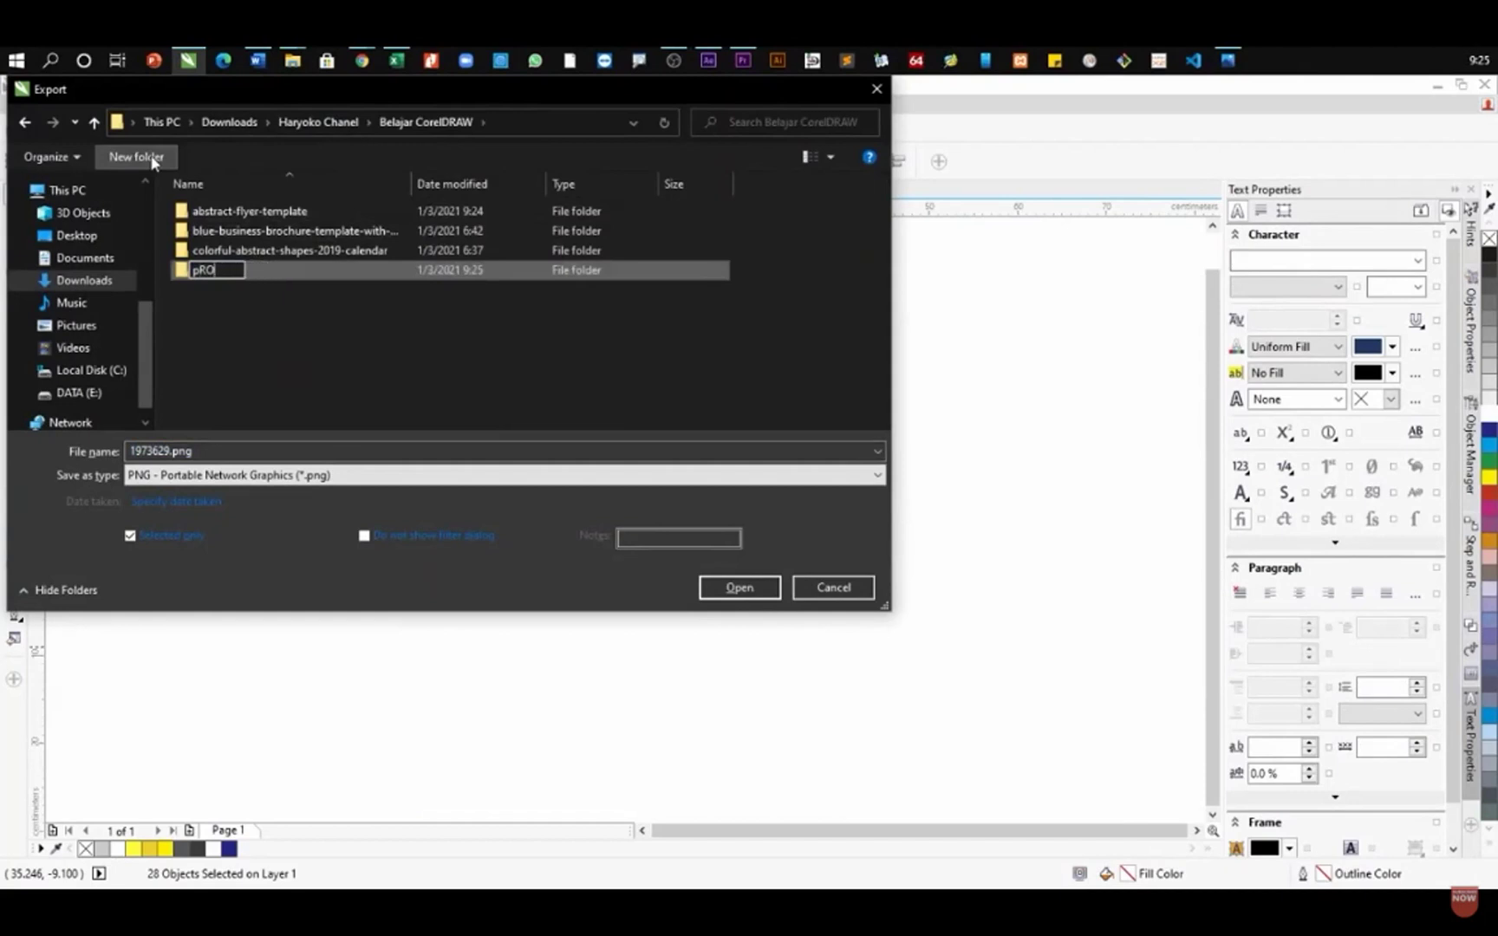
{"action": "type", "text": "PROPOSAL"}
{"action": "key", "text": "Return"}
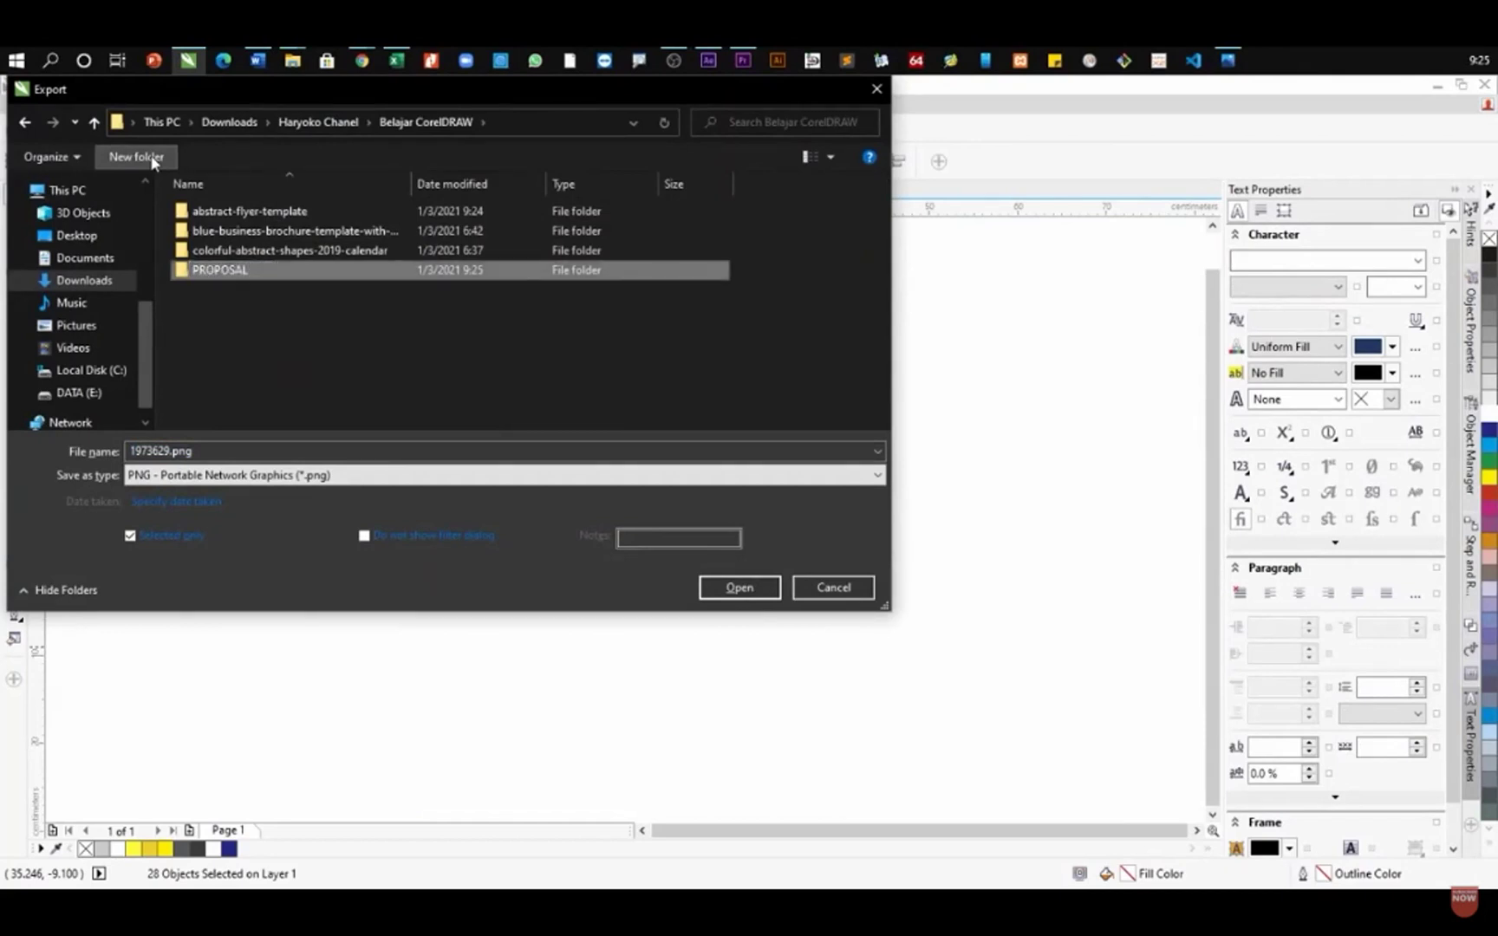
{"action": "double_click", "coordinate": [260, 279]}
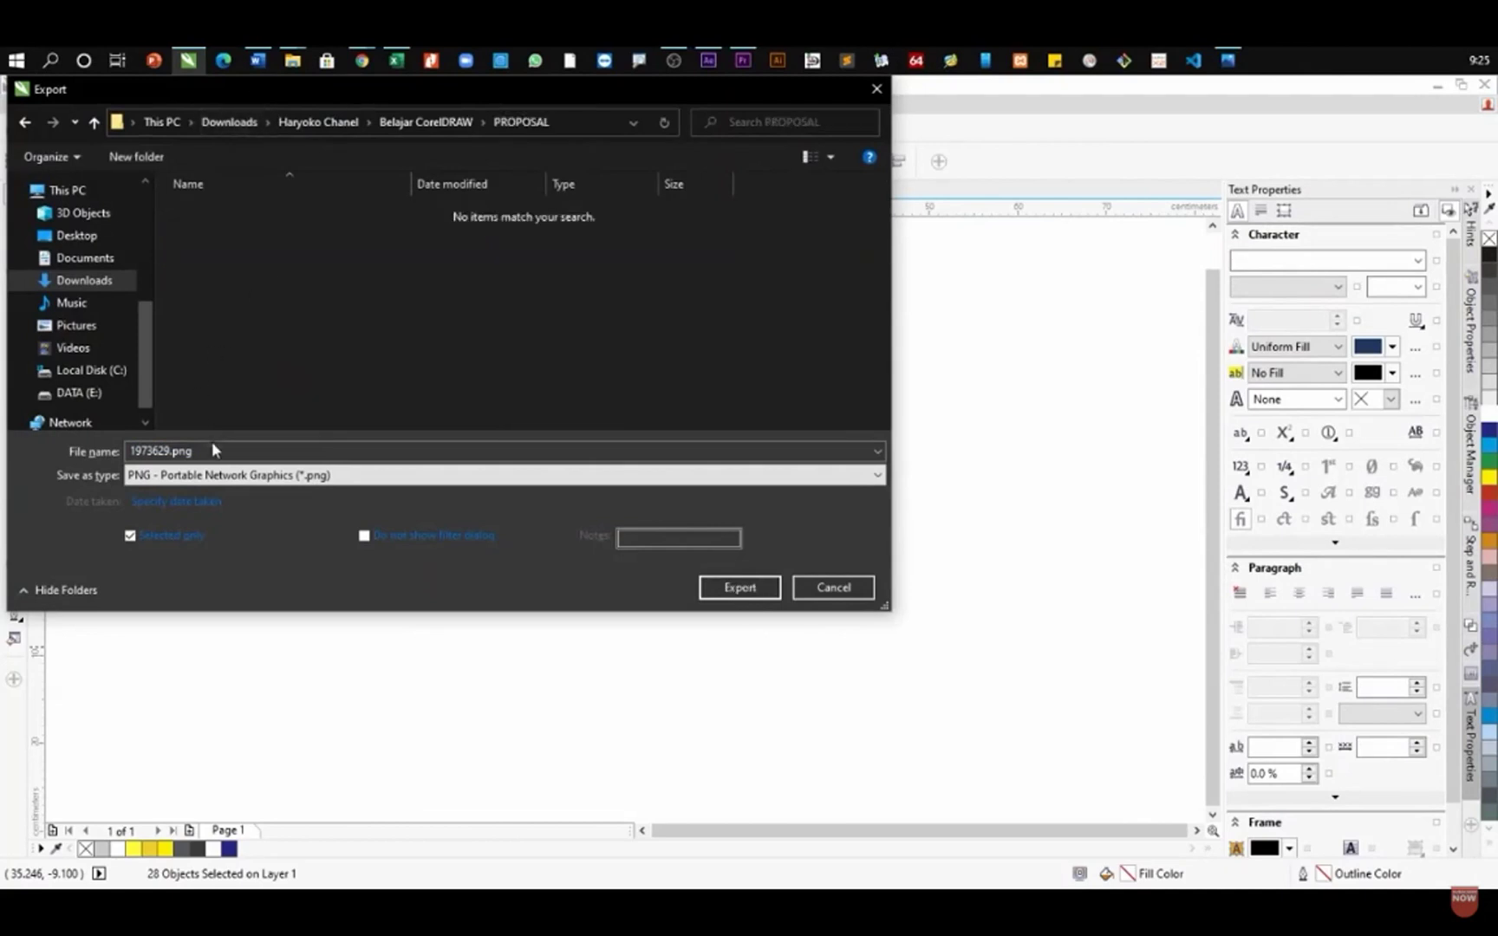
- Name the export file CoverDepan, choose the JPG - JPEG Bitmaps format and proceed to the JPEG settings
{"action": "type", "text": "CoverDepan"}
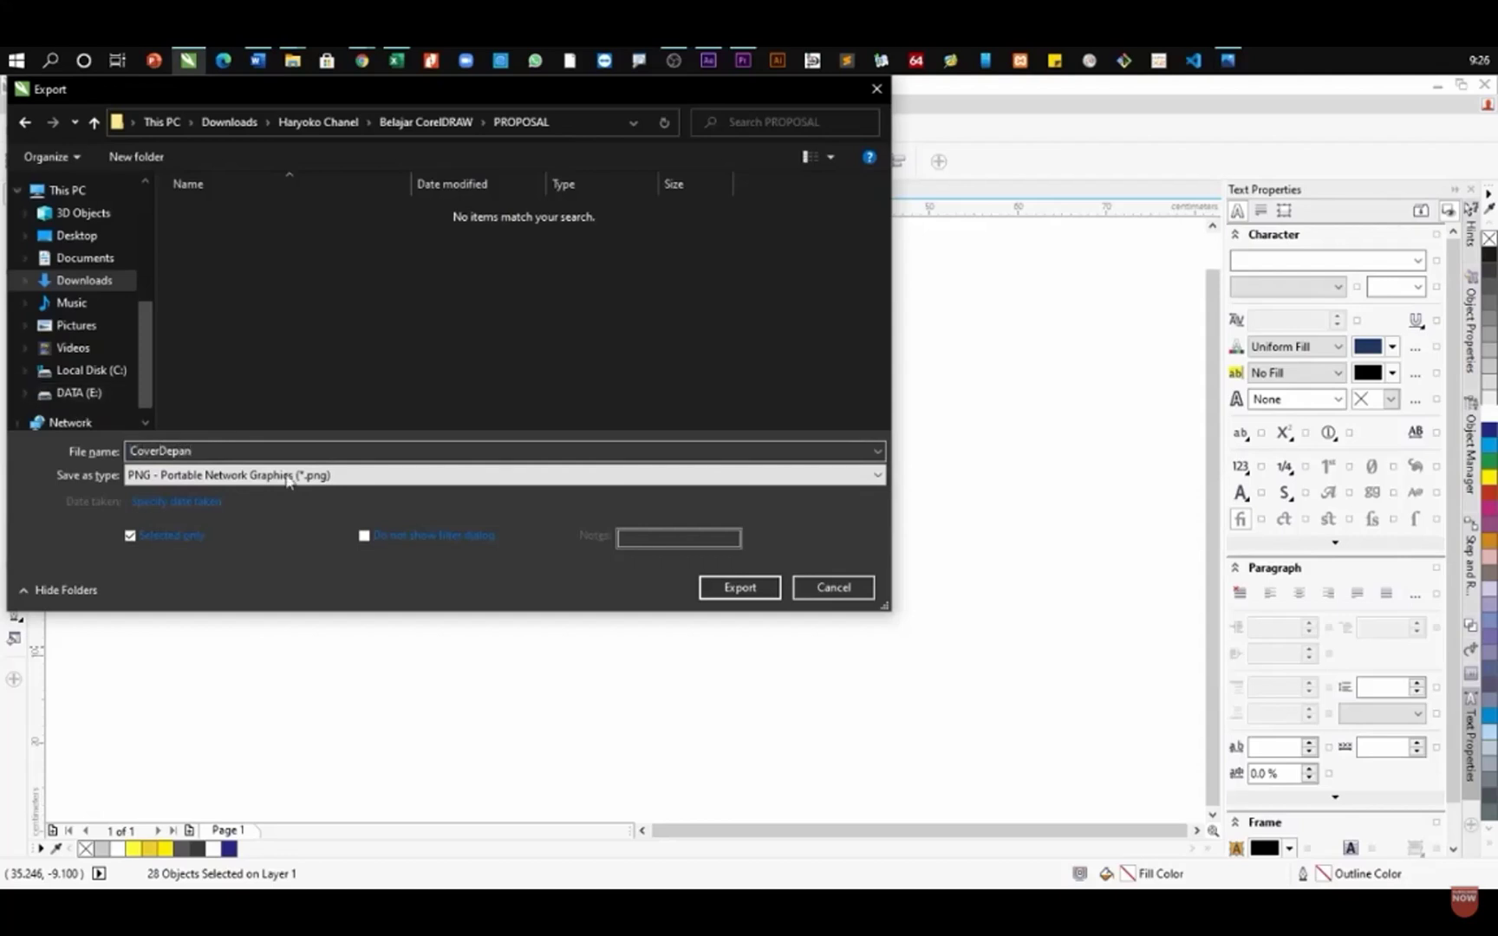
{"action": "left_click", "coordinate": [398, 483]}
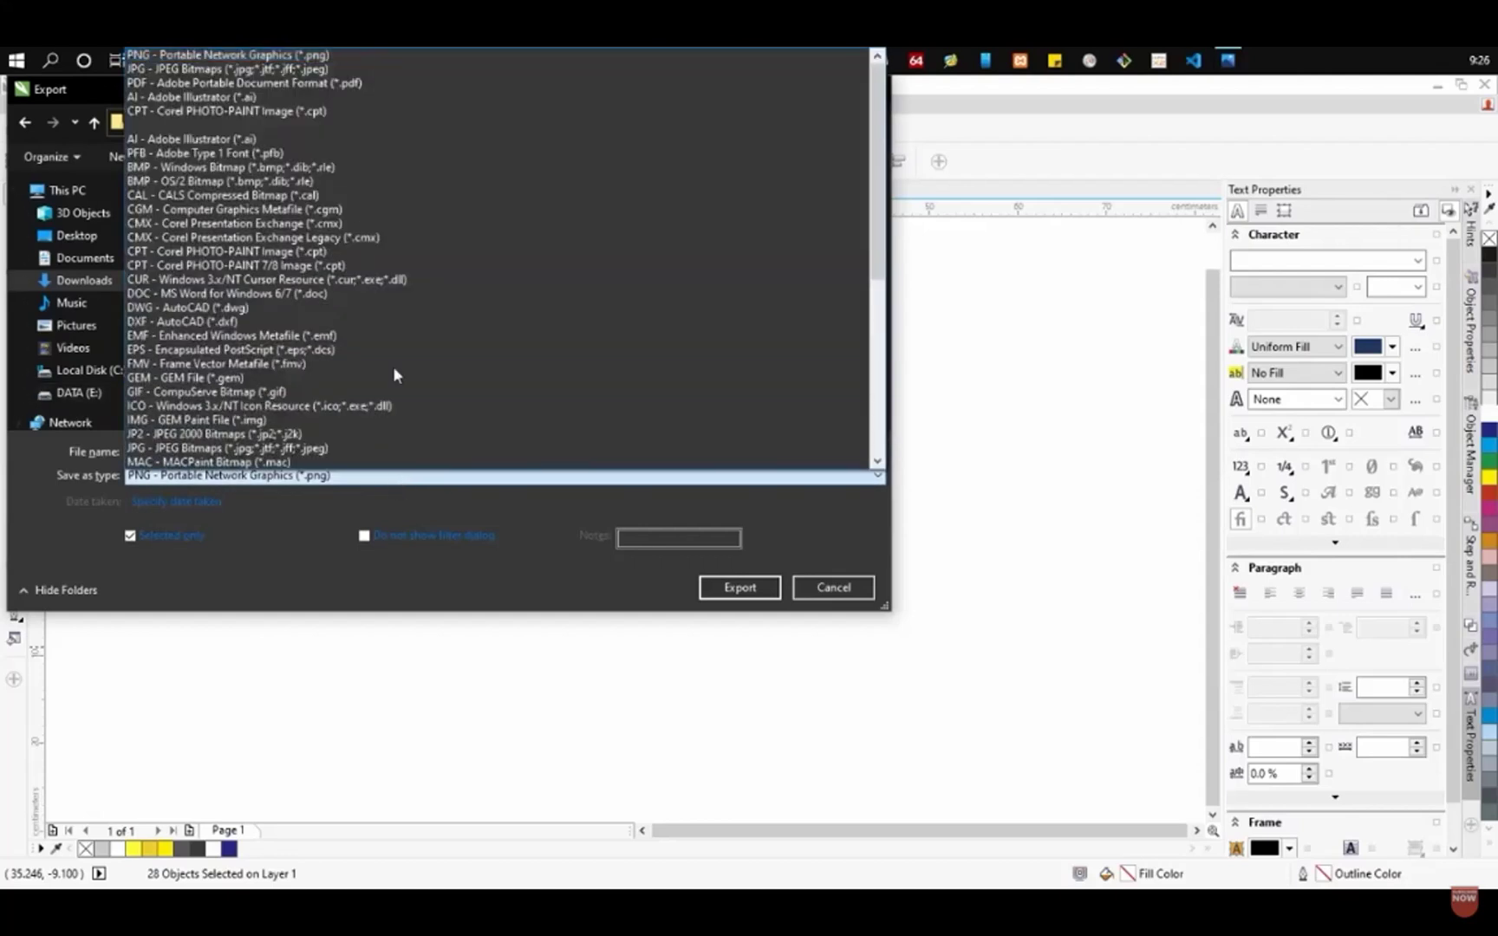
{"action": "left_click", "coordinate": [348, 69]}
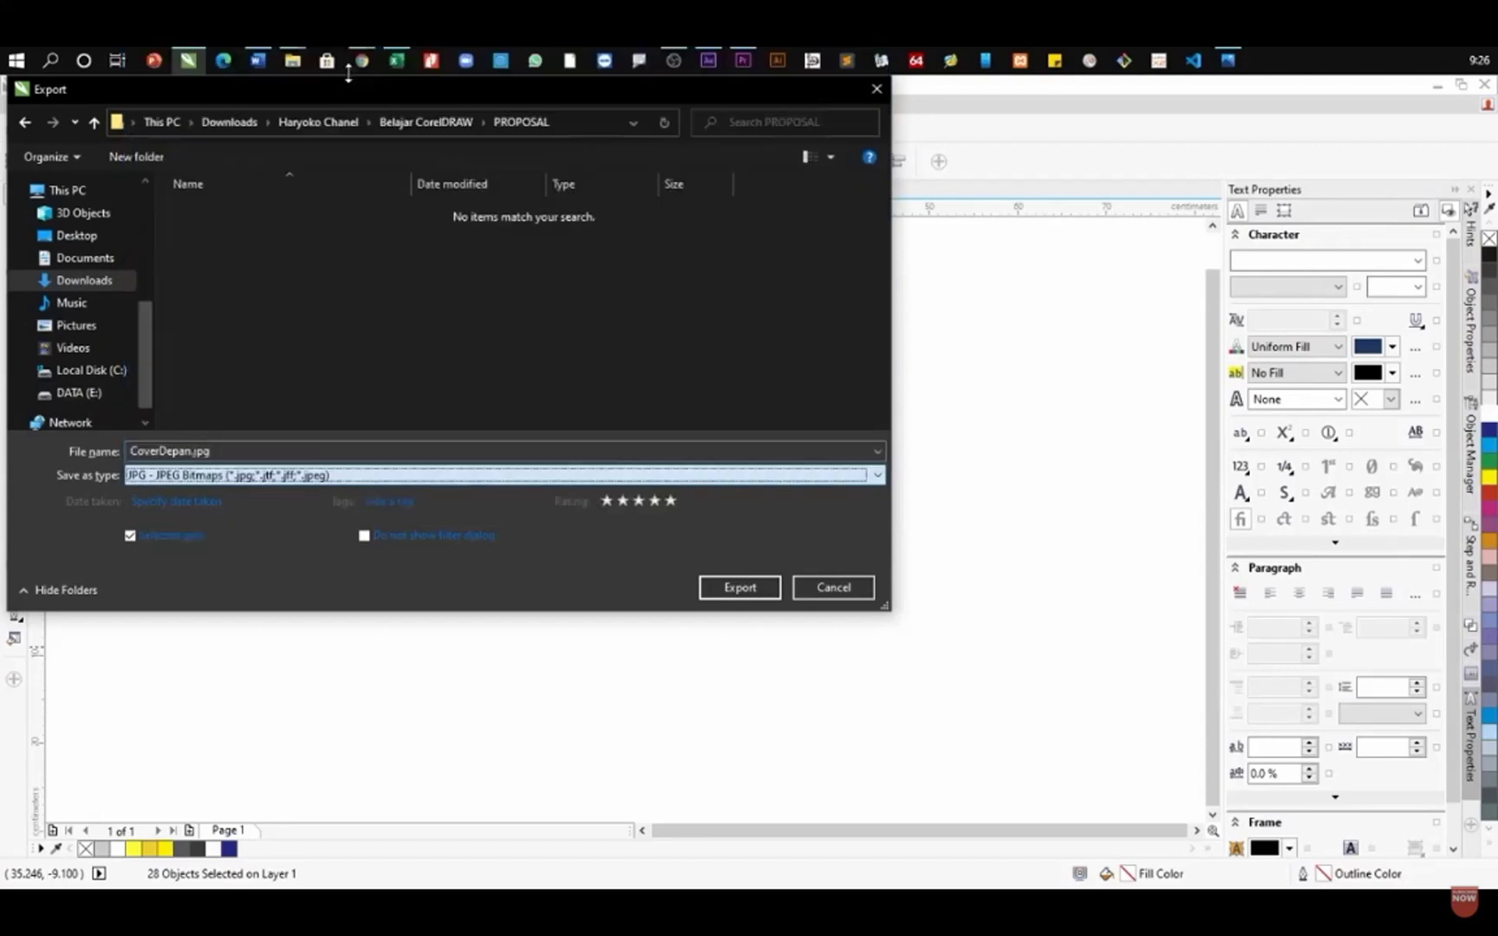
{"action": "left_click", "coordinate": [728, 588]}
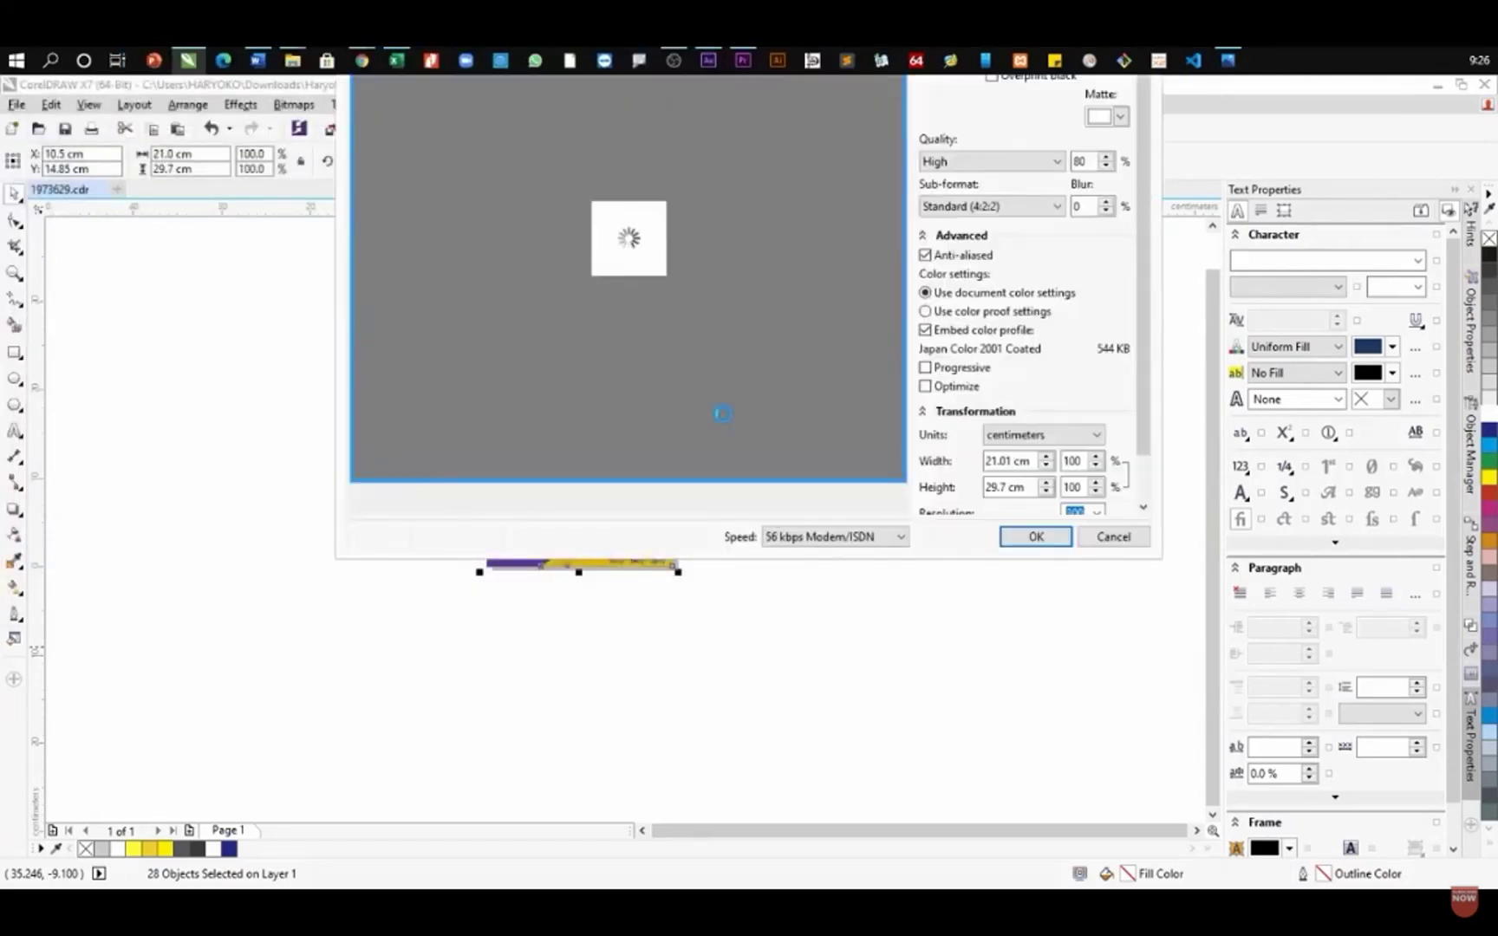
- Dock the taskbar vertically to clear the export dialog, and export the JPEG with the CMYK Color (32-bit) mode
{"action": "left_click_drag", "start_coordinate": [1269, 55], "coordinate": [1474, 468]}
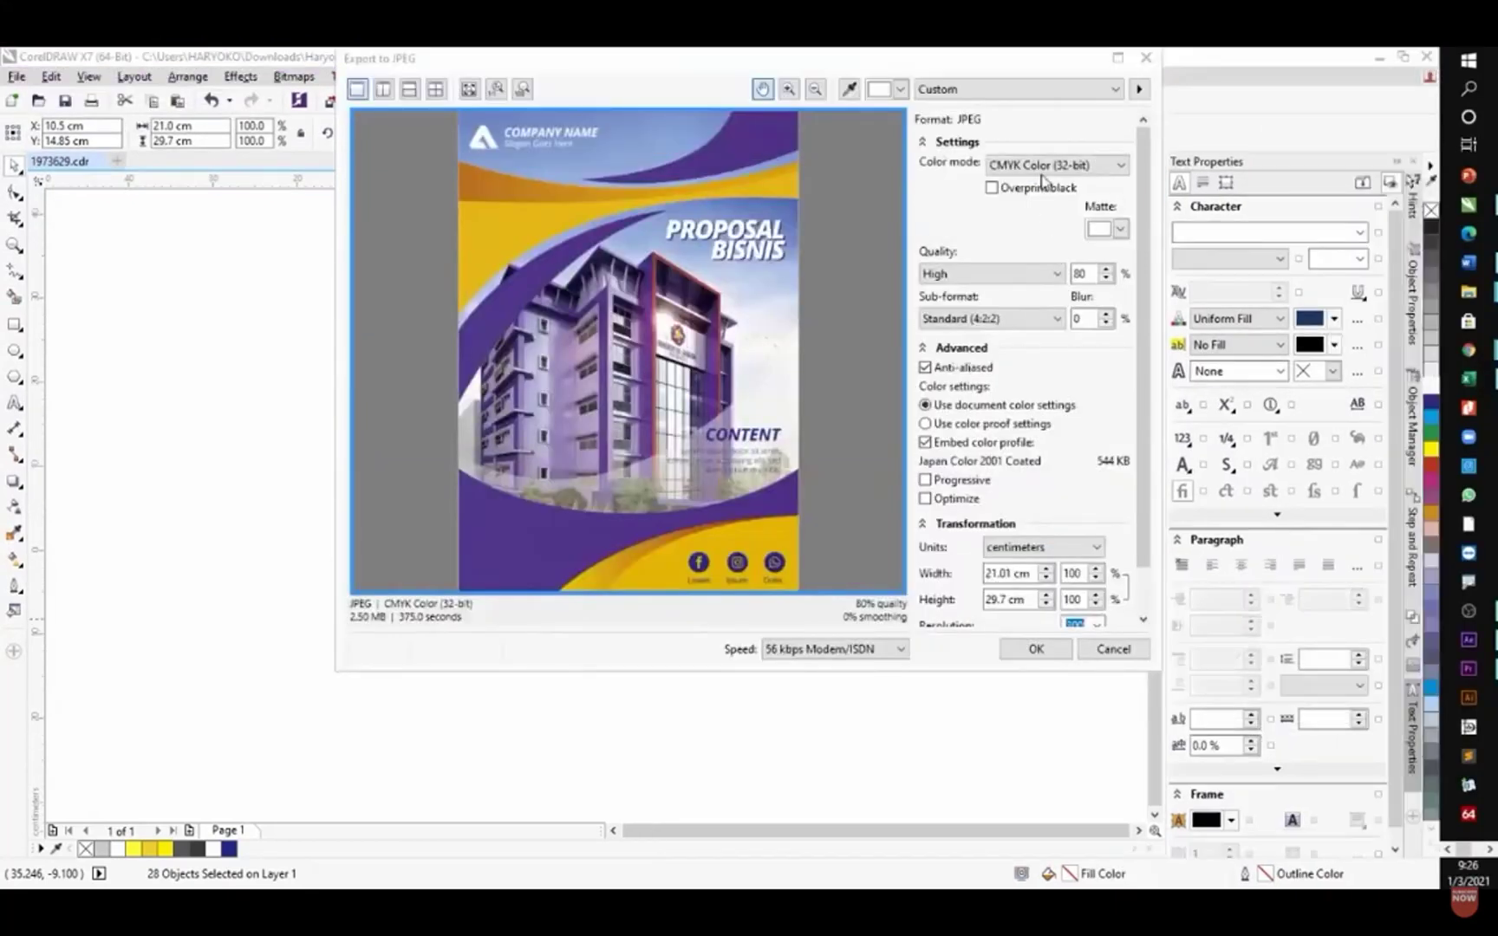
{"action": "left_click", "coordinate": [1041, 168]}
{"action": "left_click", "coordinate": [1042, 169]}
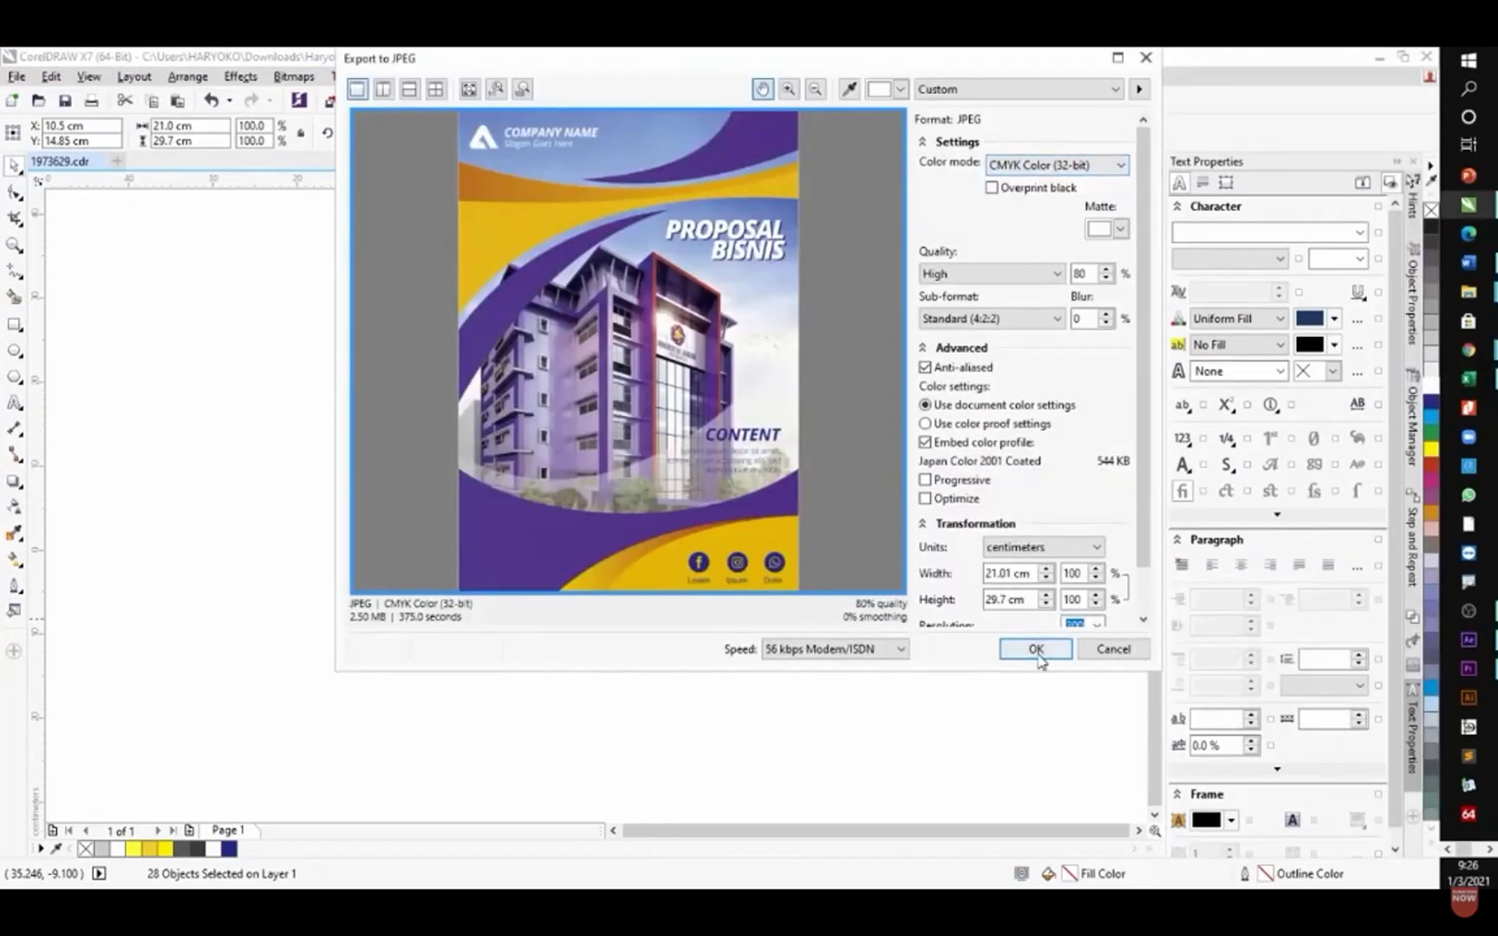
{"action": "left_click", "coordinate": [1036, 650]}
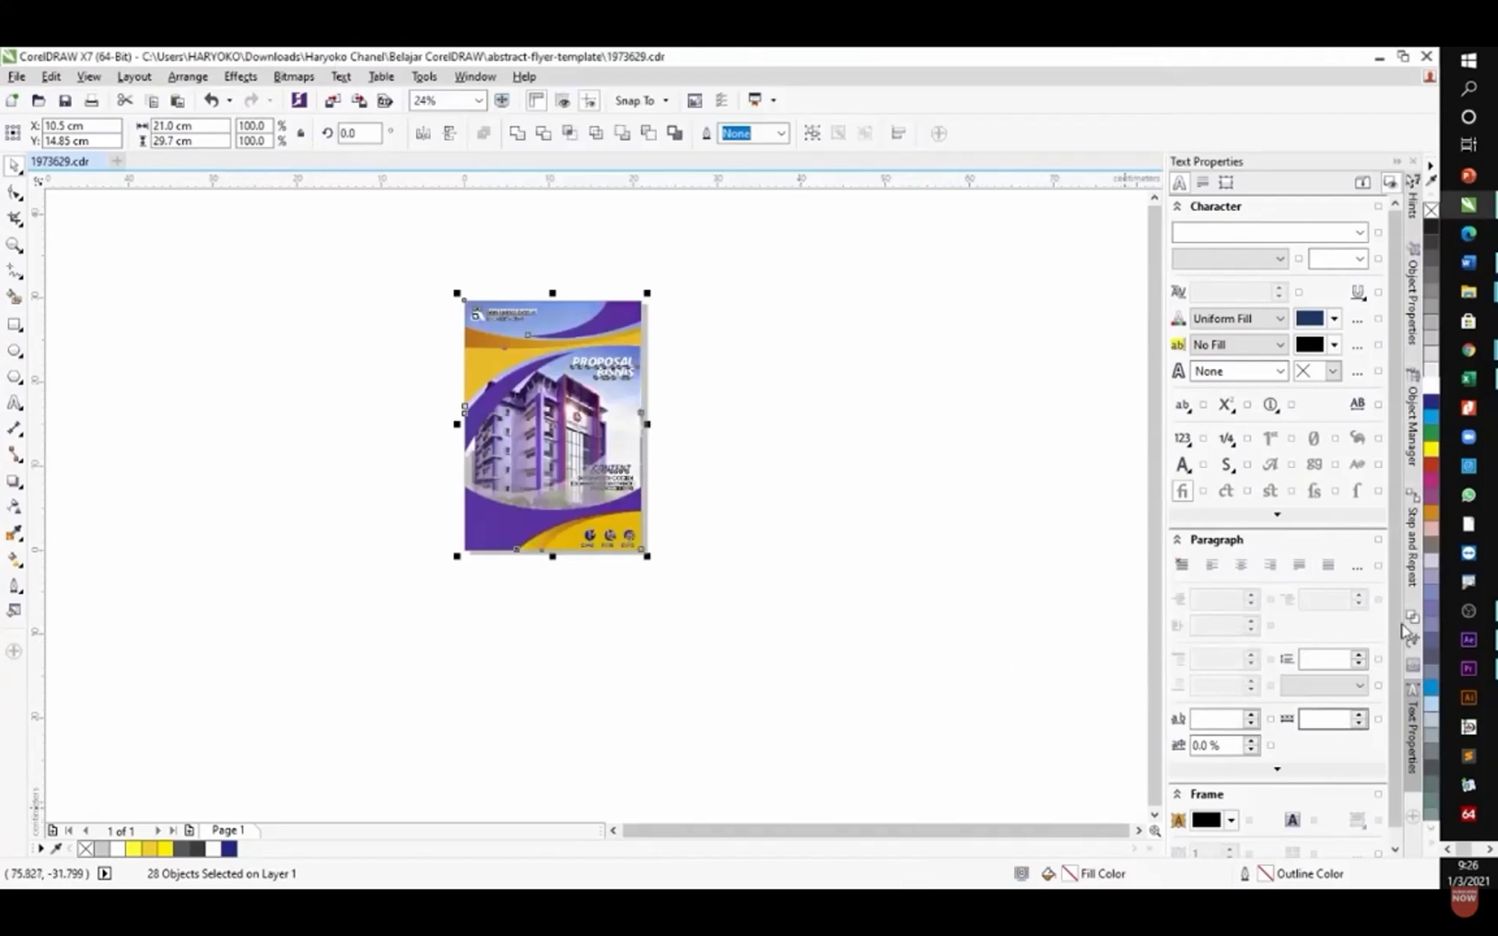
- Dock the taskbar back along the upper screen edge and deselect the cover artwork
{"action": "left_click_drag", "start_coordinate": [1477, 834], "coordinate": [780, 52]}
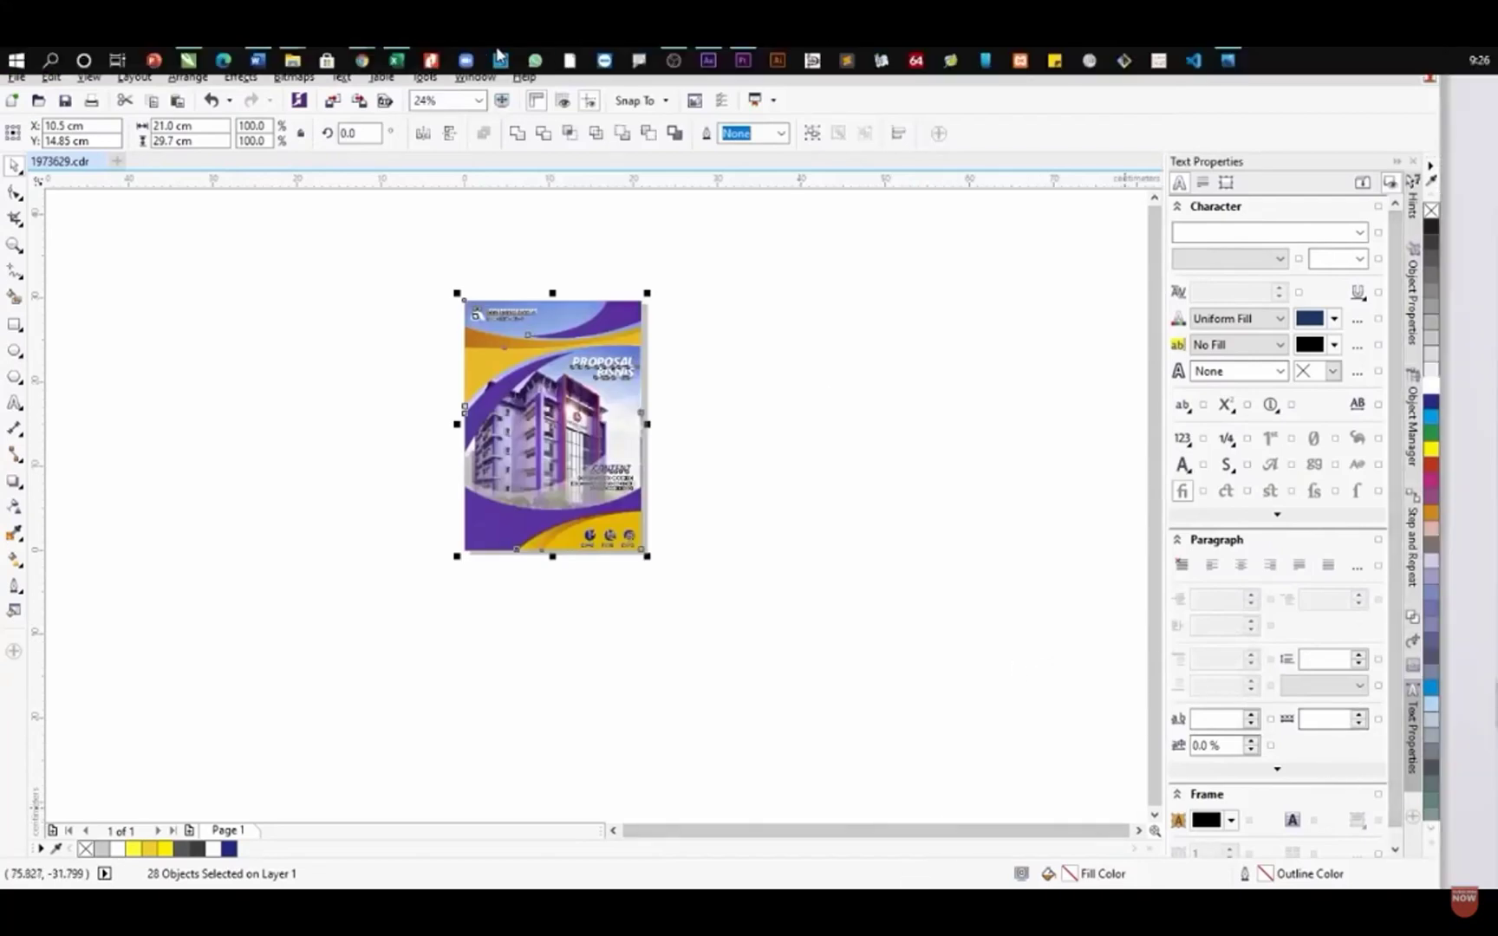
{"action": "left_click", "coordinate": [873, 468]}
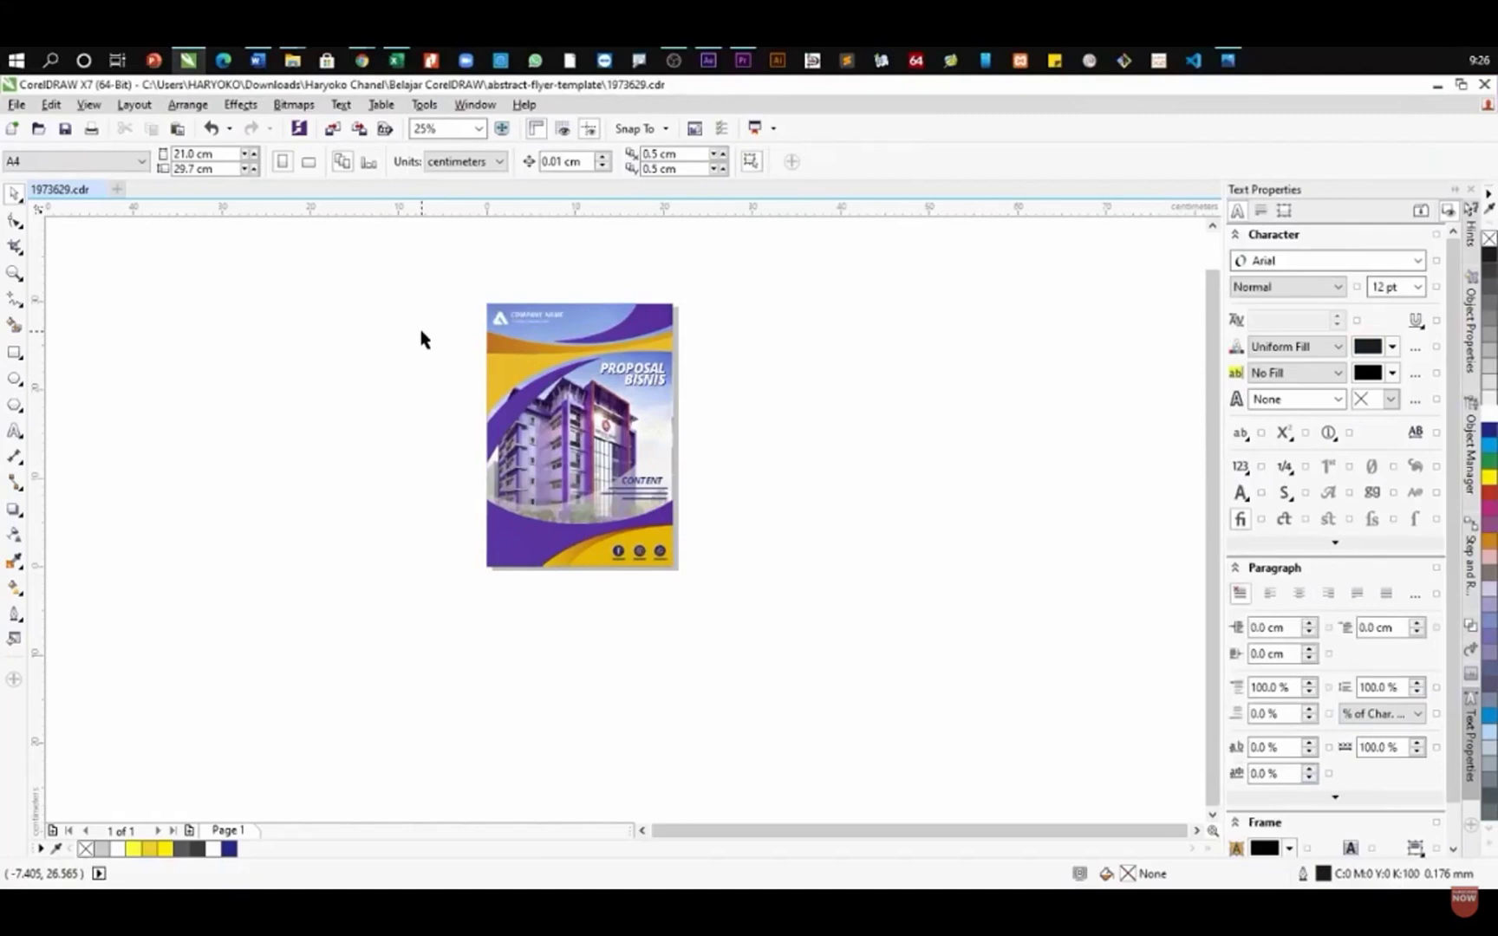
- Switch to File Explorer and open the PROPOSAL folder in Belajar CorelDRAW to check the exported cover
{"action": "mouse_move", "coordinate": [292, 60]}
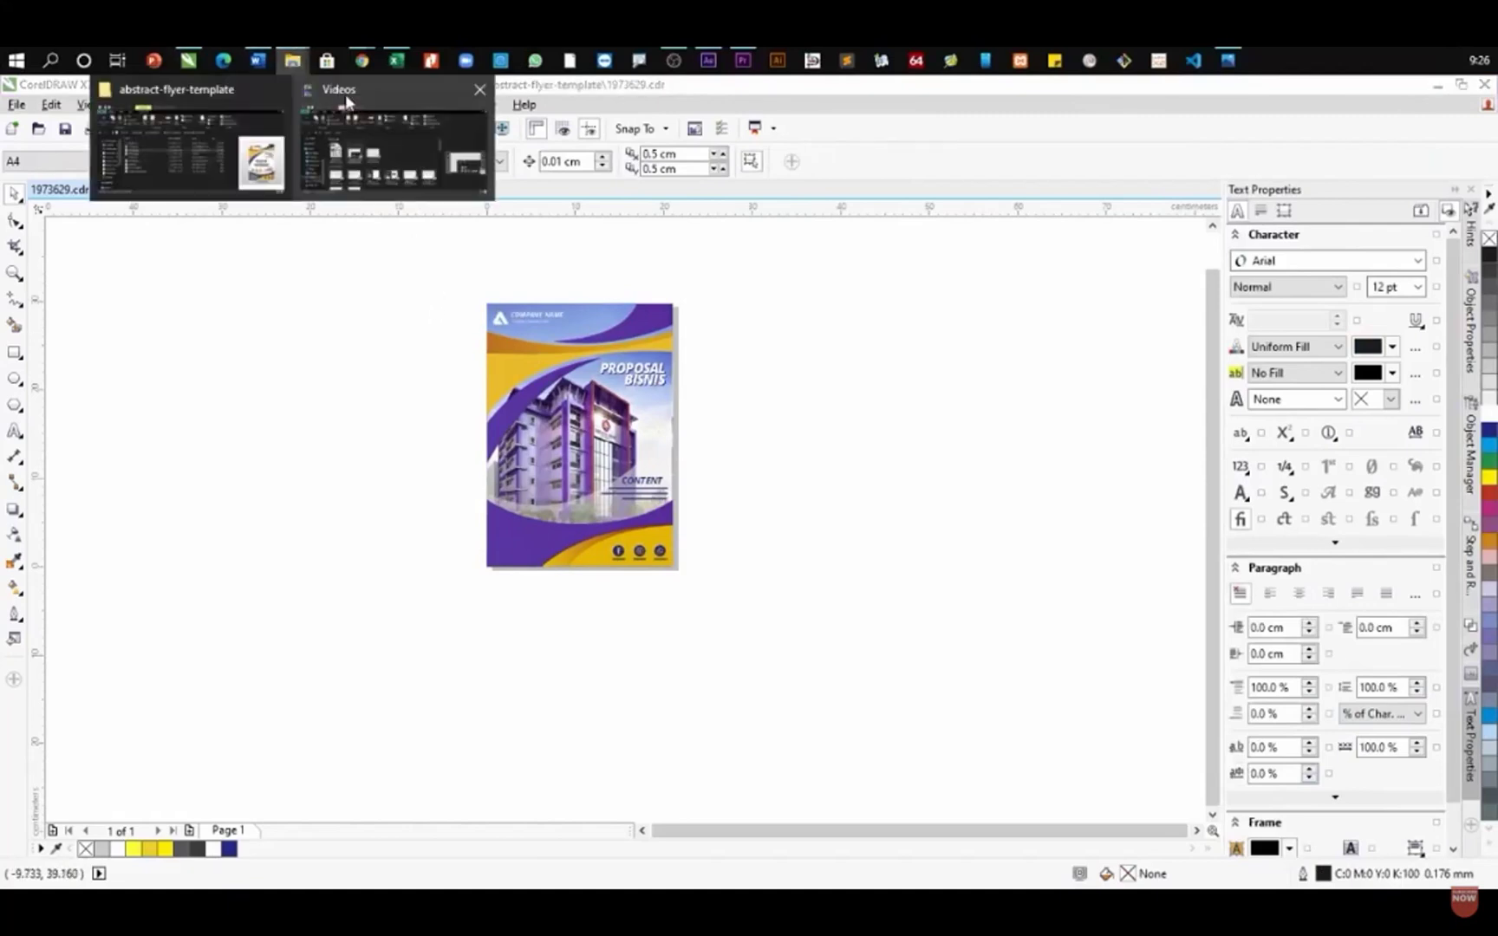
{"action": "mouse_move", "coordinate": [310, 114]}
{"action": "left_click", "coordinate": [239, 116]}
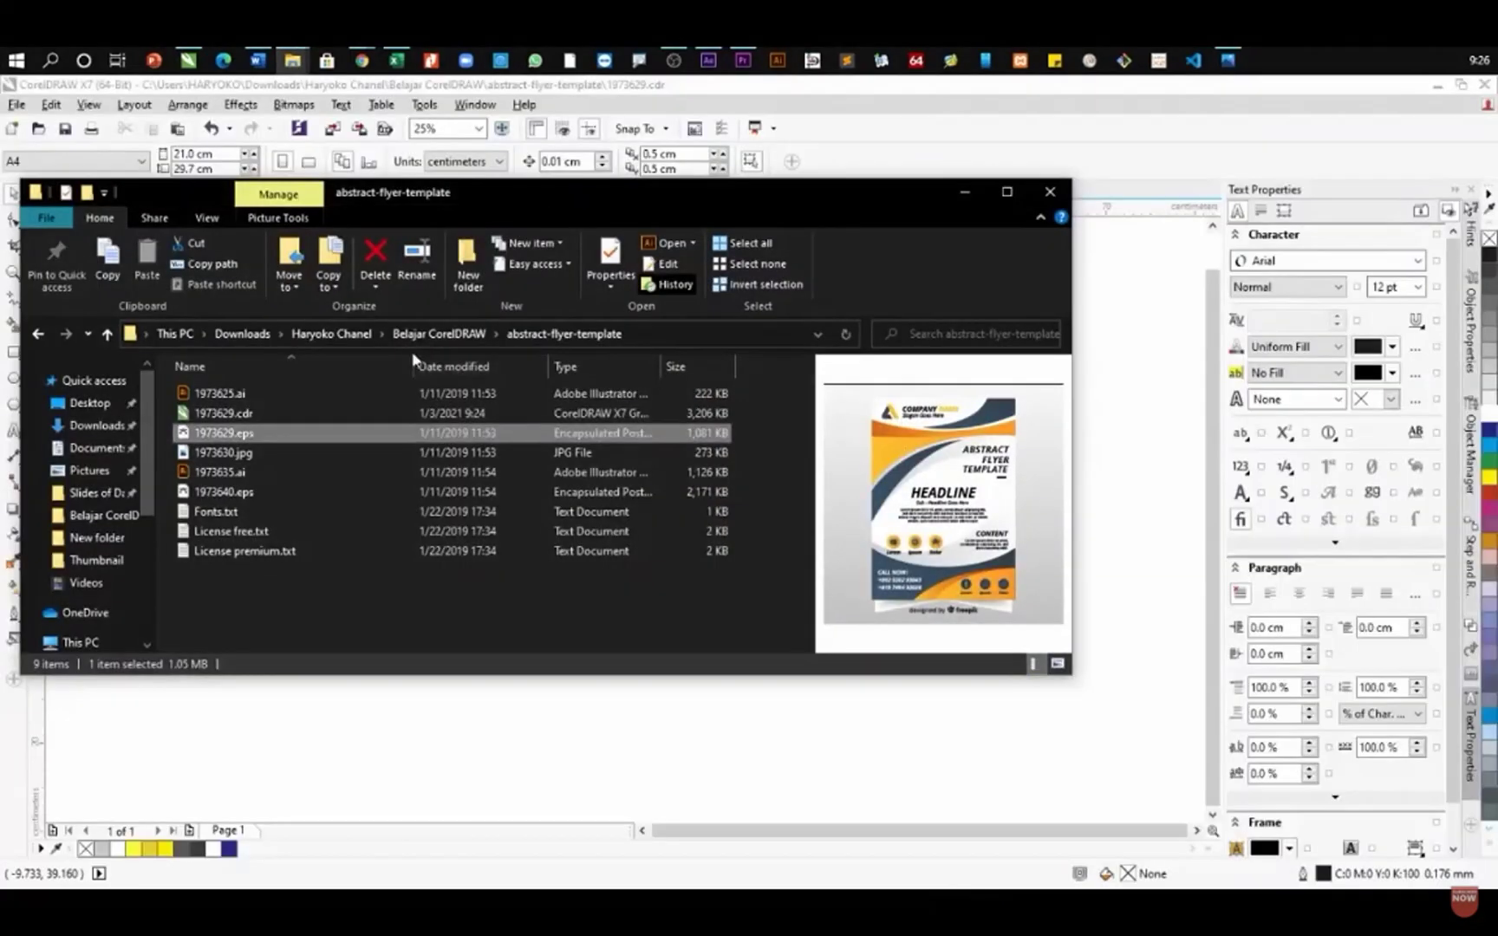
{"action": "left_click", "coordinate": [434, 333]}
{"action": "left_click", "coordinate": [235, 460]}
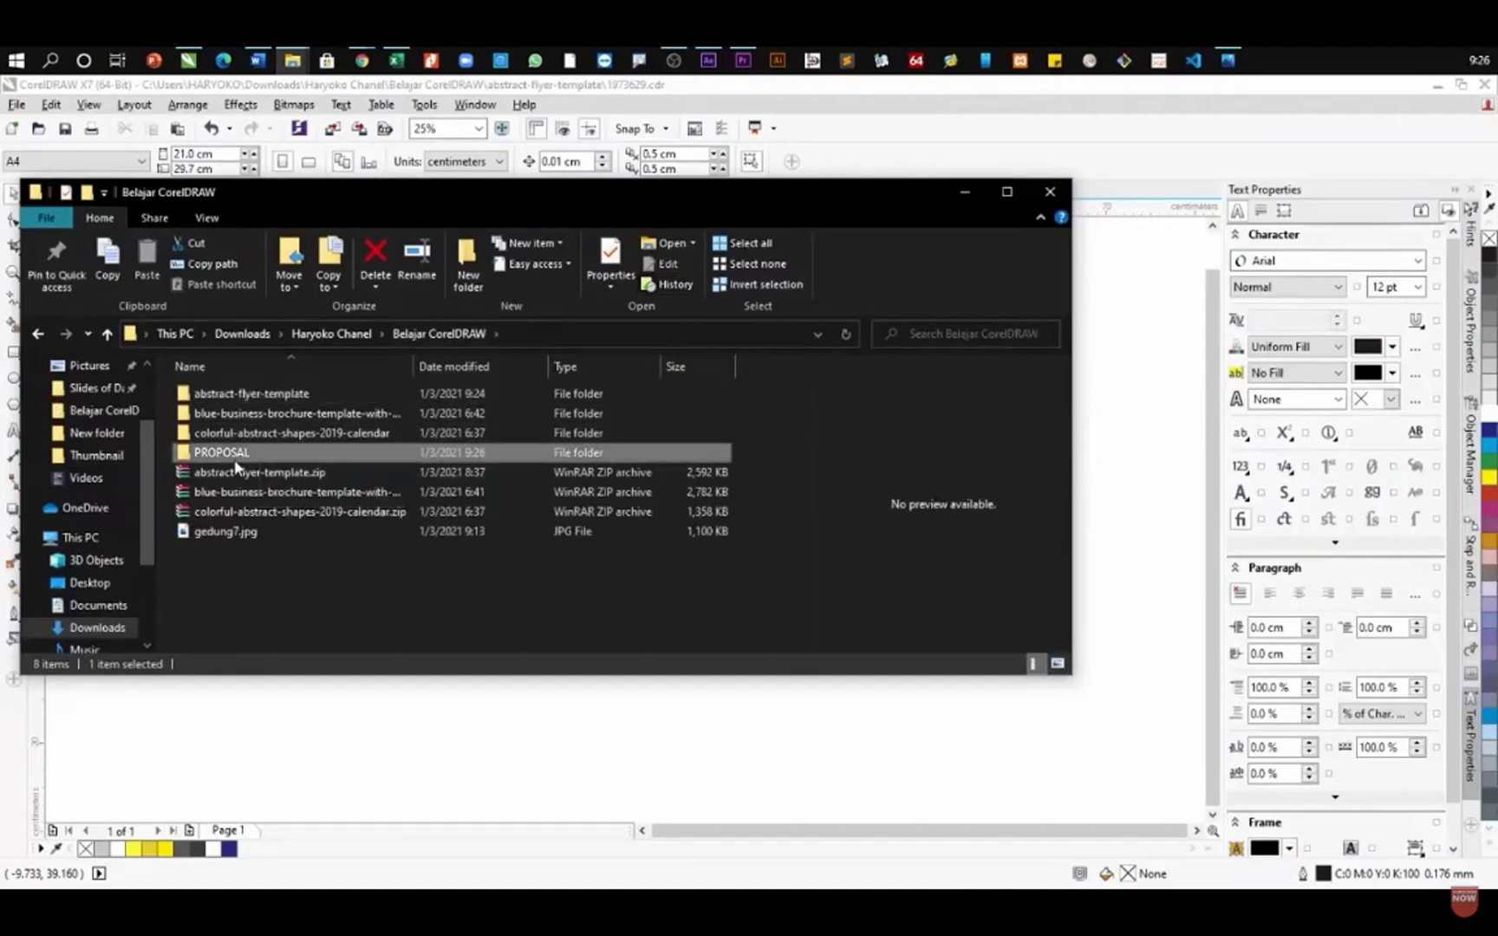
{"action": "double_click", "coordinate": [235, 461]}
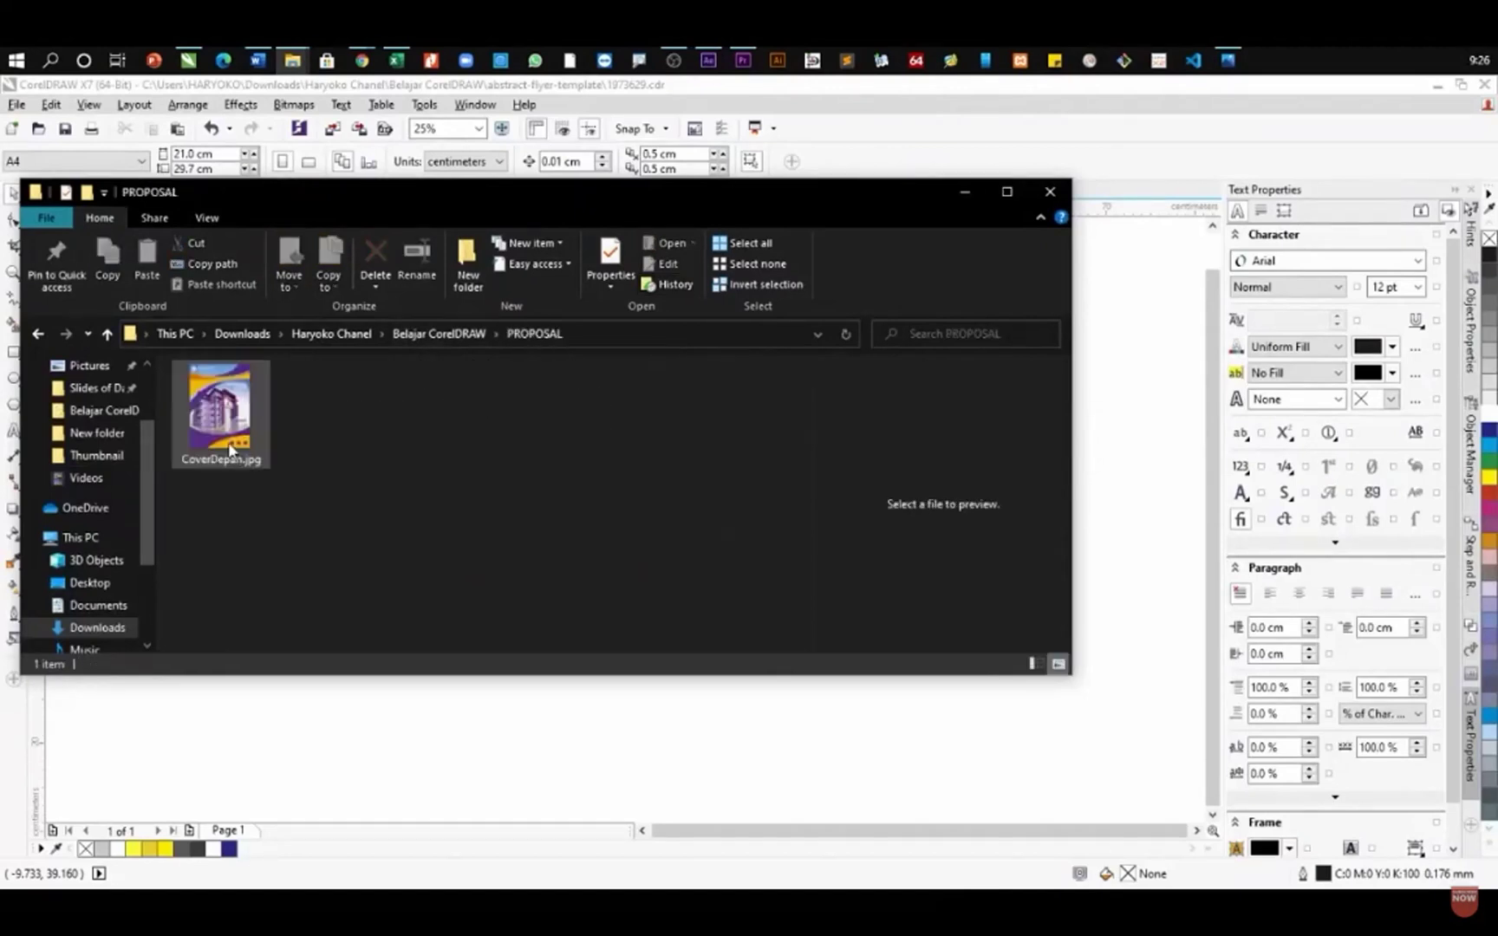
- Open CoverDepan.jpg to check the exported cover, close the image viewer and minimize the PROPOSAL folder window
{"action": "left_click", "coordinate": [231, 449]}
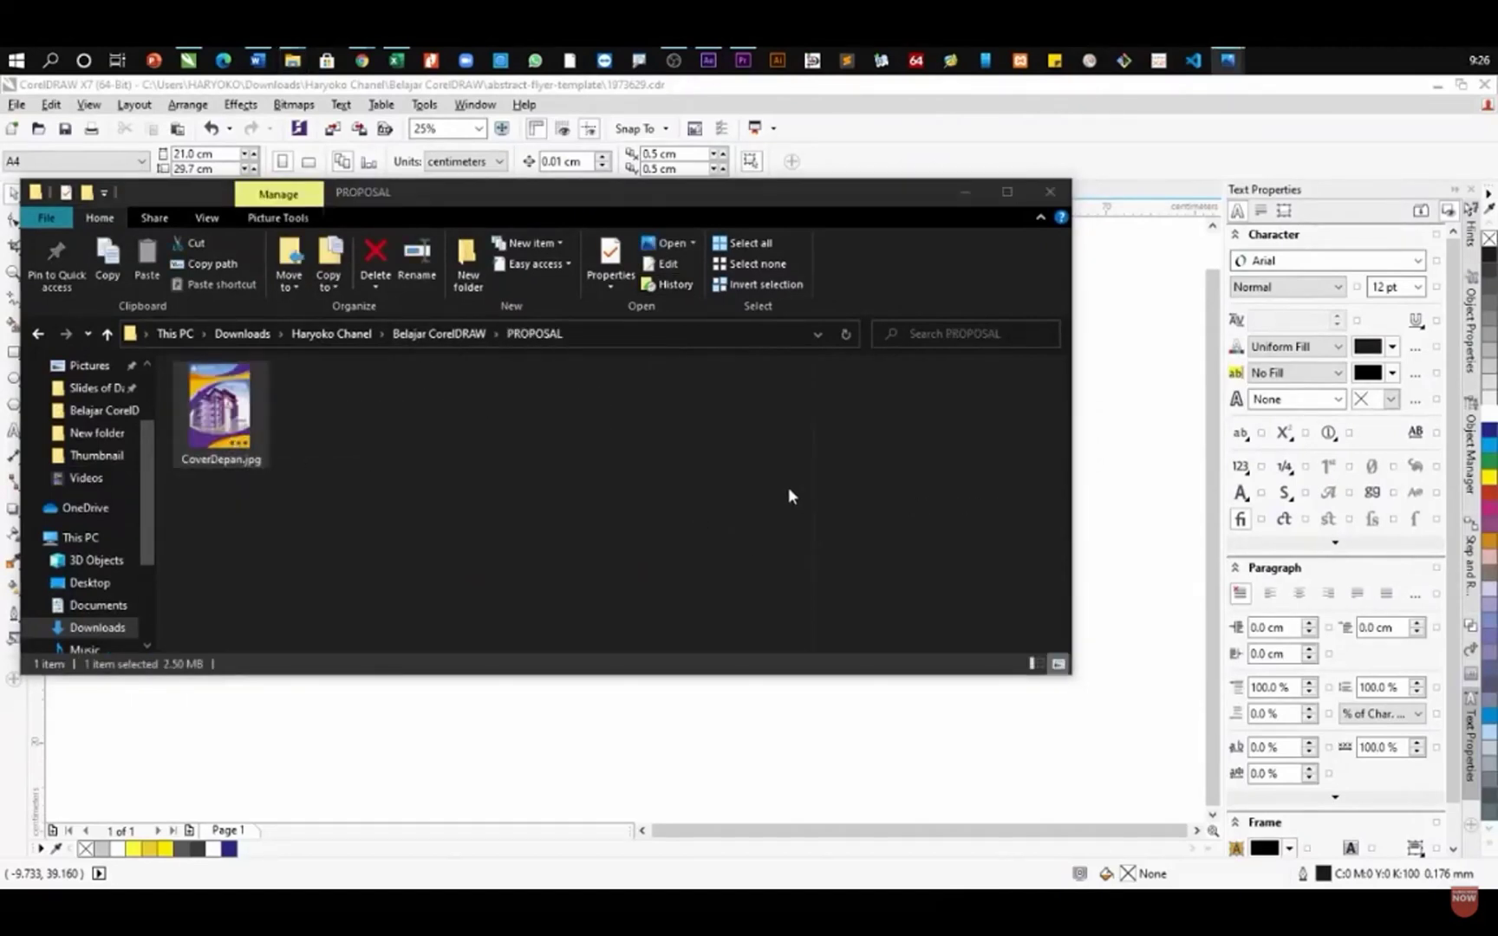
{"action": "key", "text": "Return"}
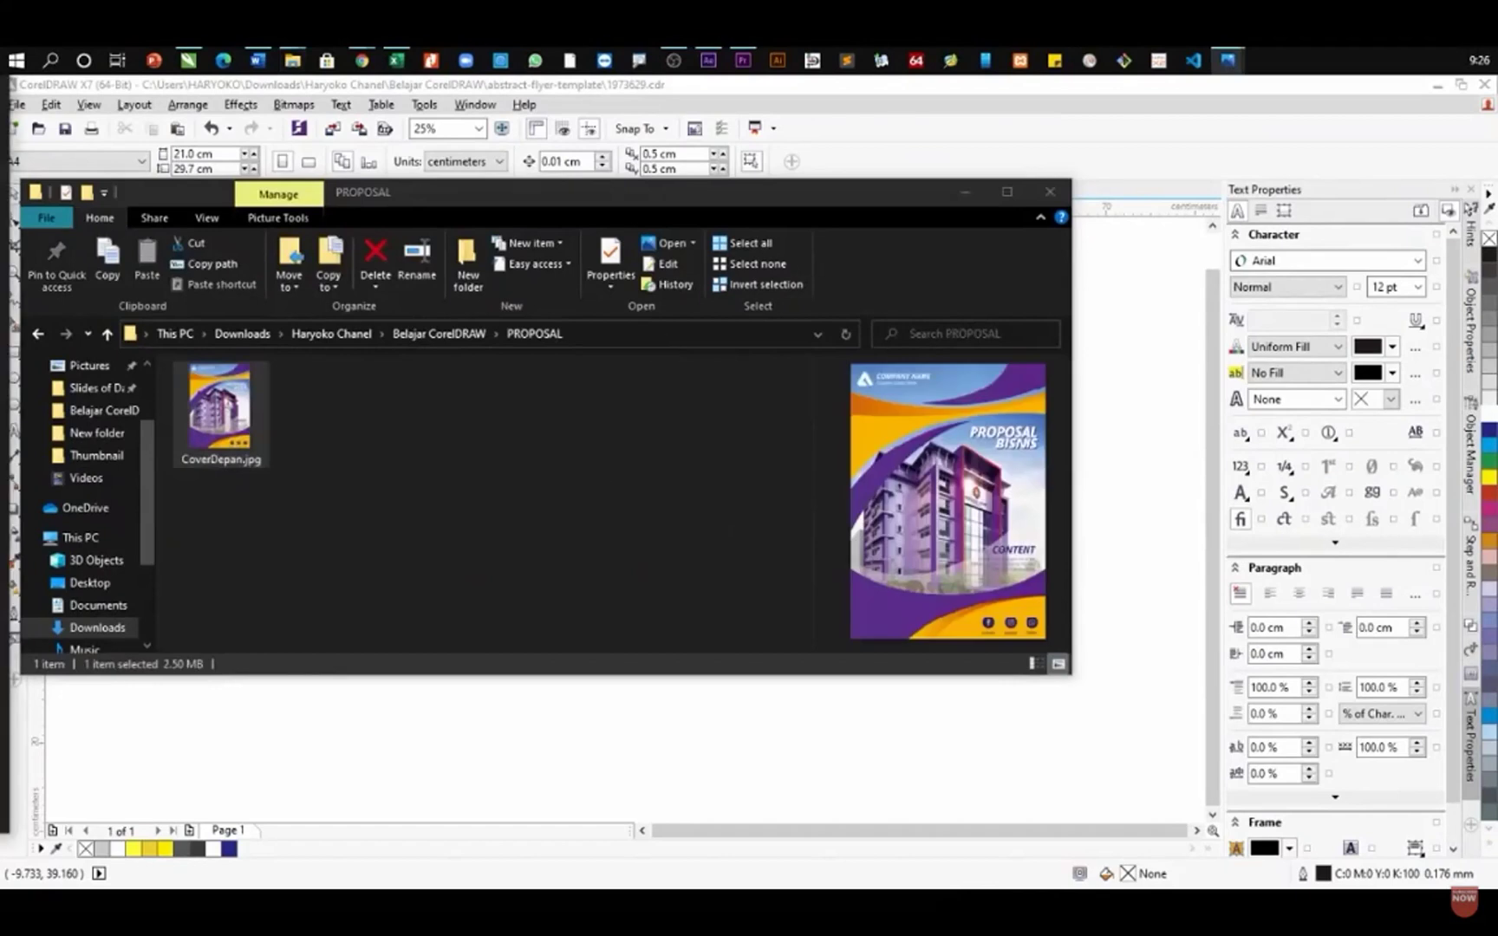
{"action": "double_click", "coordinate": [1064, 206]}
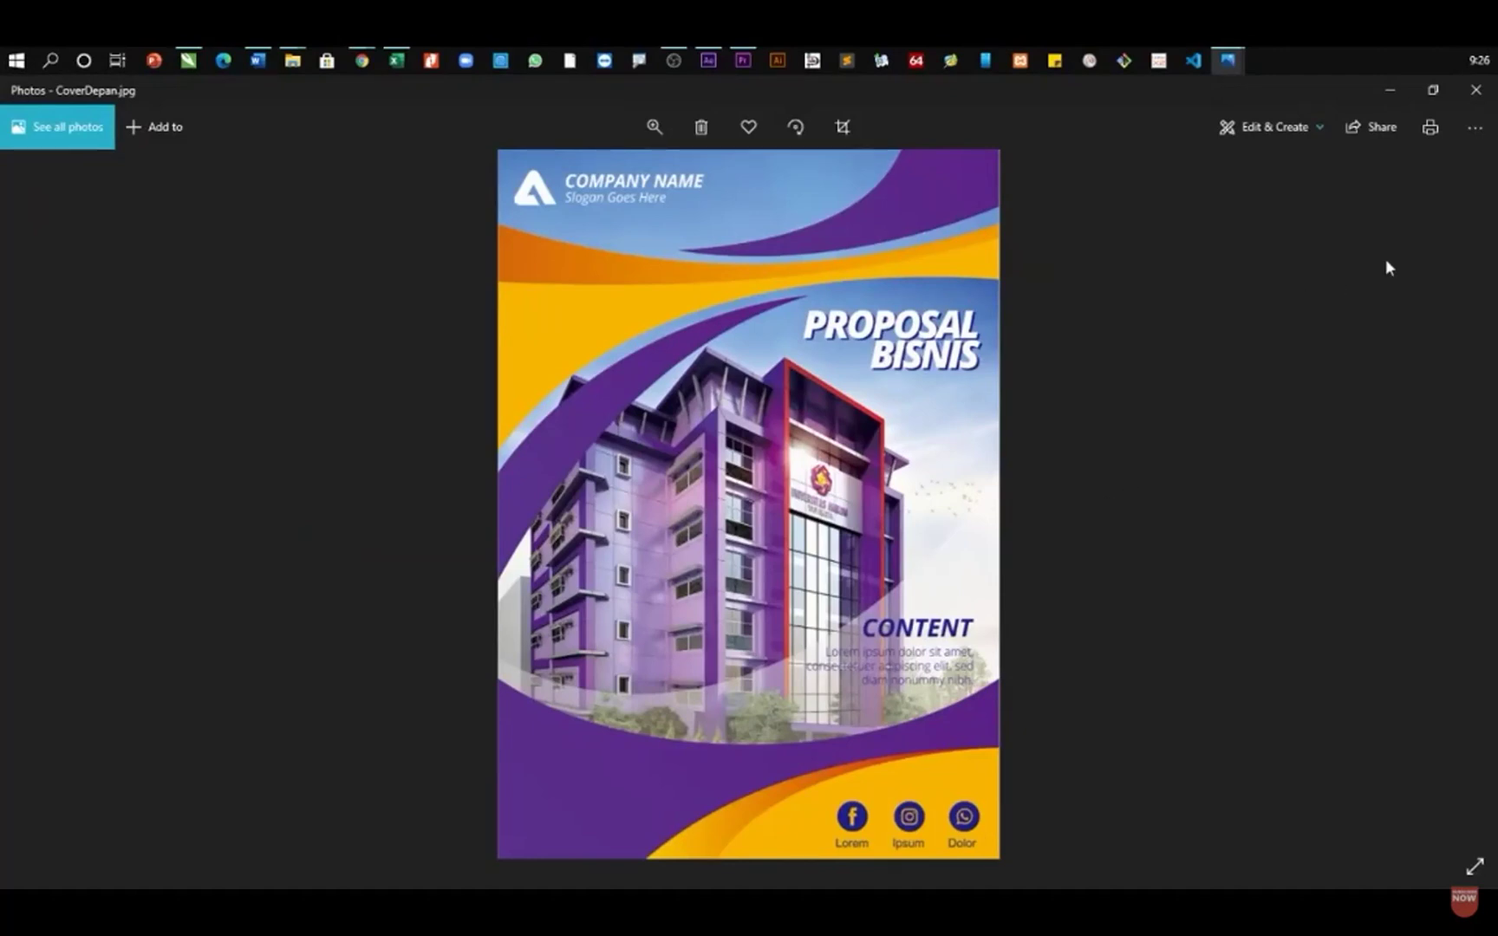
{"action": "left_click", "coordinate": [1476, 89]}
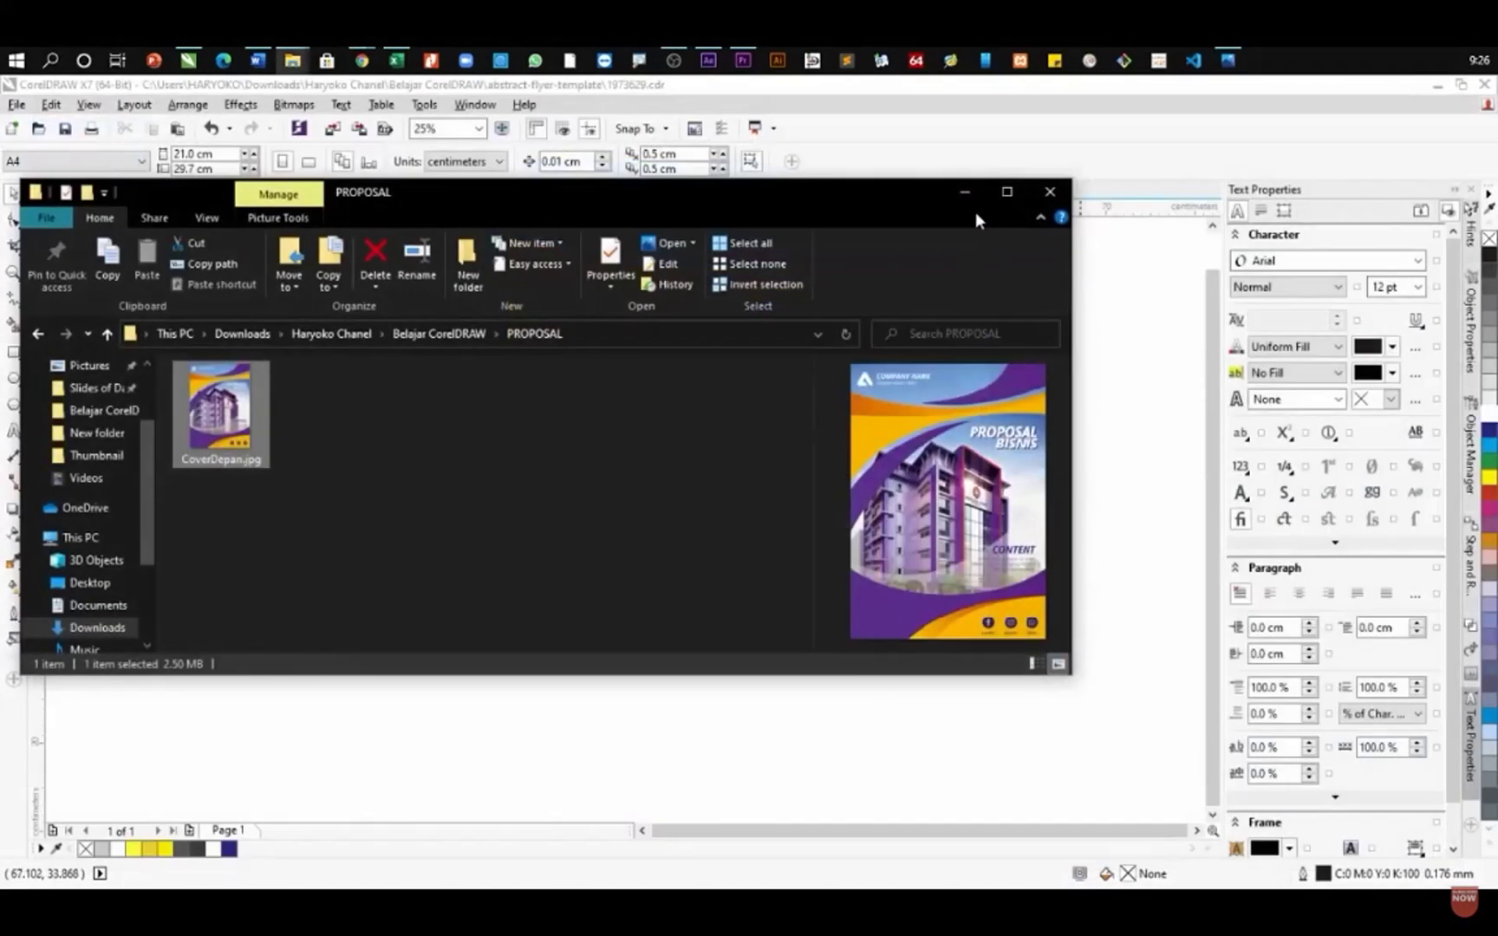
{"action": "left_click", "coordinate": [964, 191]}
- Select all the cover artwork and move it off the page to the empty area on its left
{"action": "scroll", "coordinate": [875, 335], "scroll_direction": "up", "scroll_amount": 1}
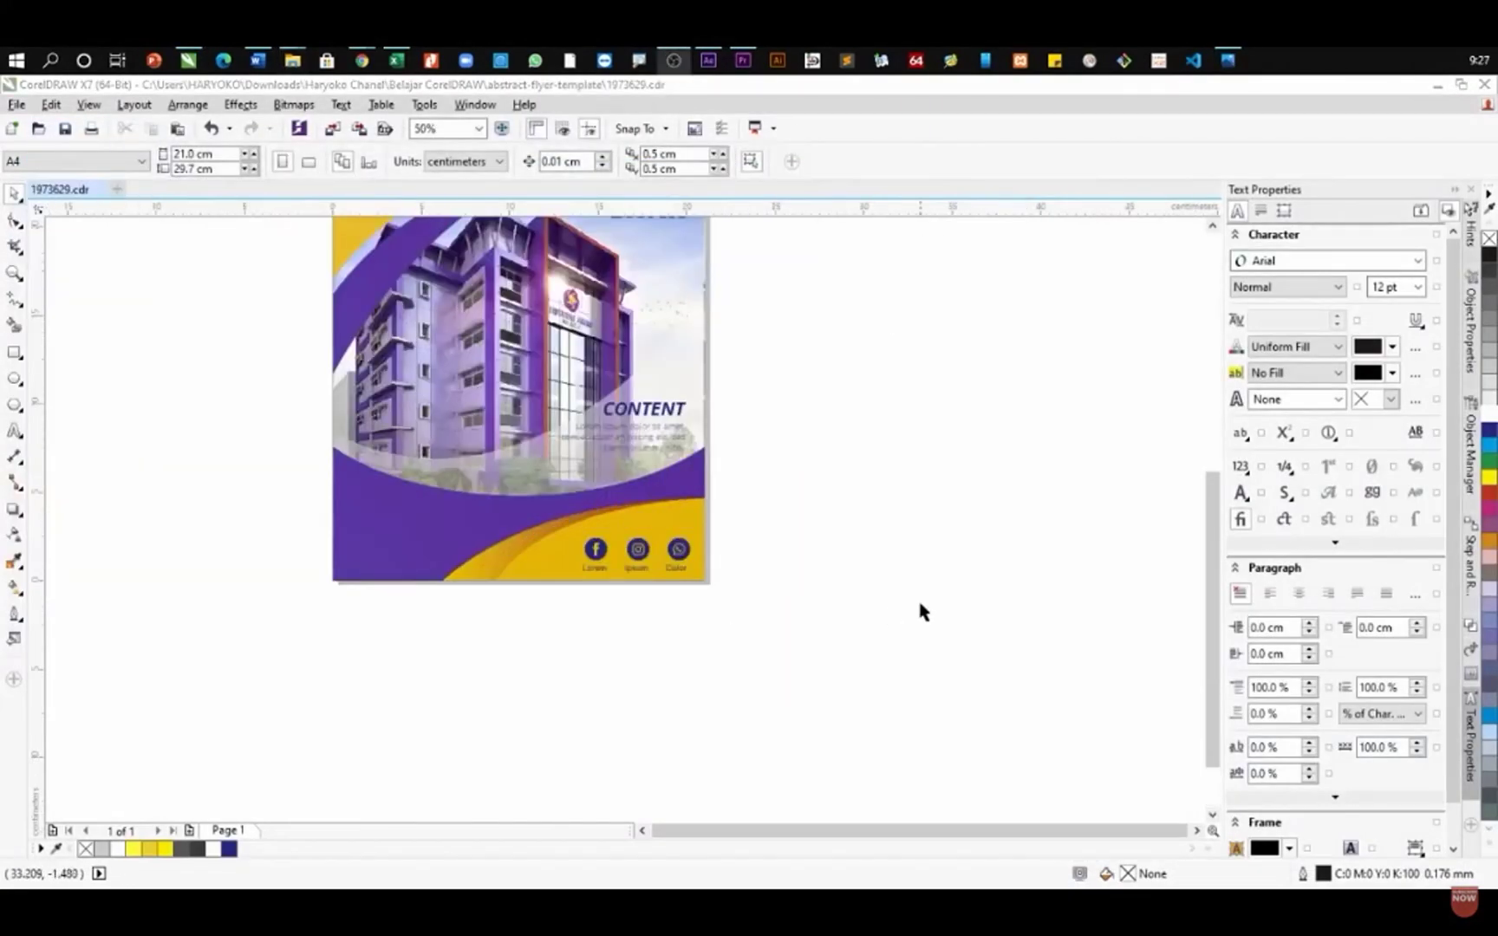
{"action": "left_click", "coordinate": [701, 623]}
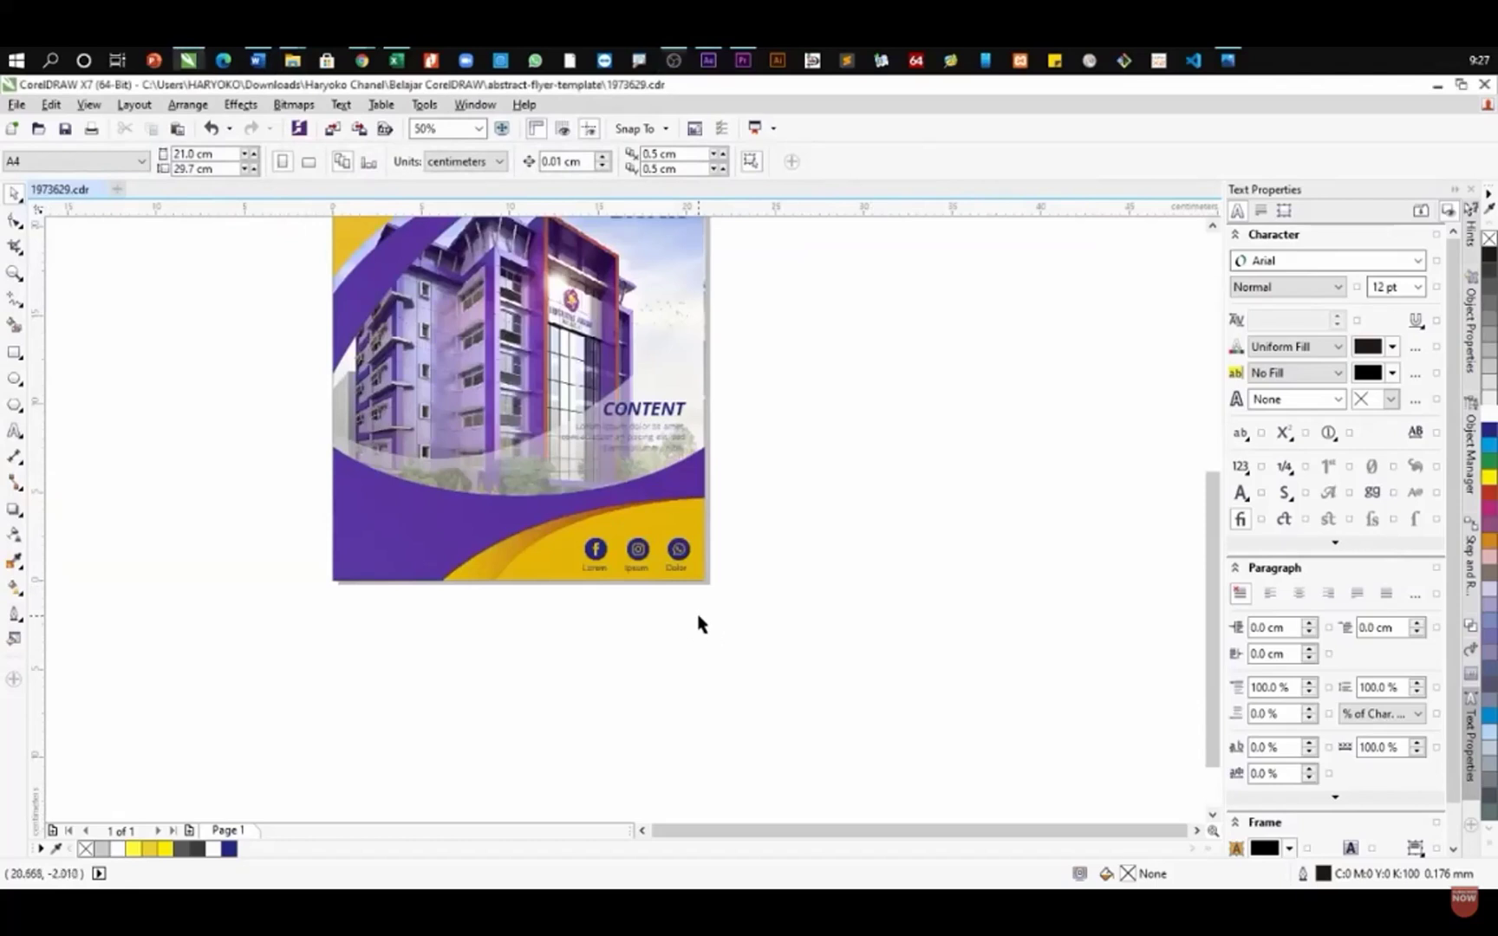
{"action": "scroll", "coordinate": [696, 622], "scroll_direction": "down", "scroll_amount": 1}
{"action": "scroll", "coordinate": [679, 612], "scroll_direction": "up", "scroll_amount": 1}
{"action": "scroll", "coordinate": [679, 612], "scroll_direction": "down", "scroll_amount": 1}
{"action": "scroll", "coordinate": [704, 353], "scroll_direction": "up", "scroll_amount": 1}
{"action": "scroll", "coordinate": [702, 352], "scroll_direction": "down", "scroll_amount": 1}
{"action": "left_click_drag", "start_coordinate": [706, 312], "coordinate": [455, 668]}
{"action": "left_click_drag", "start_coordinate": [583, 552], "coordinate": [391, 552]}
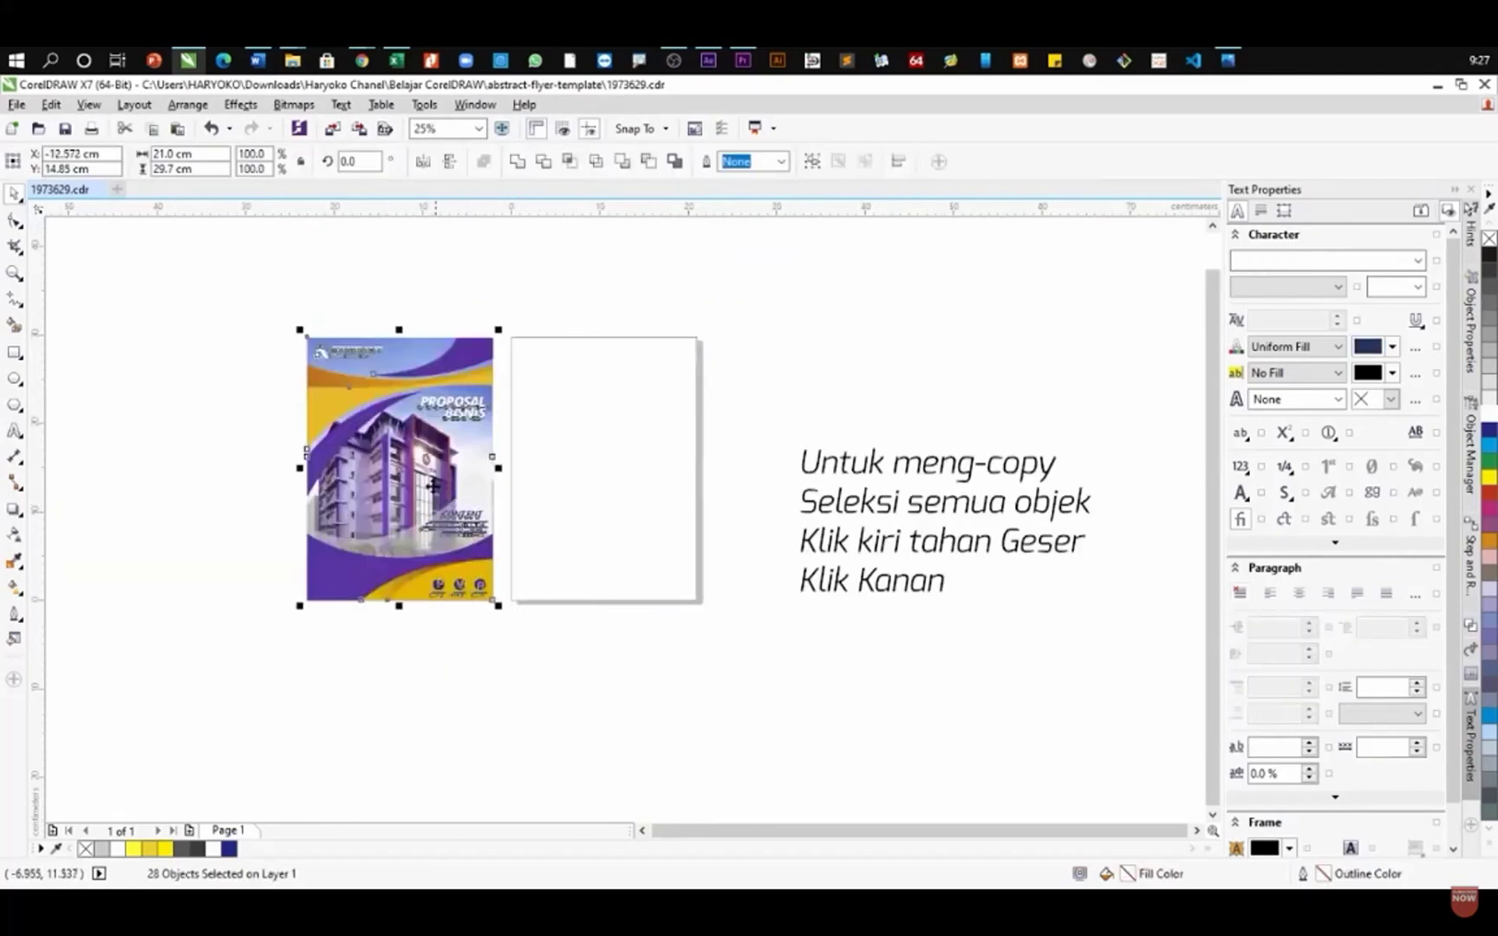
- Place a duplicate of the moved cover artwork on the blank page and deselect it
{"action": "left_click_drag", "start_coordinate": [356, 456], "coordinate": [563, 472]}
{"action": "right_click", "coordinate": [564, 472]}
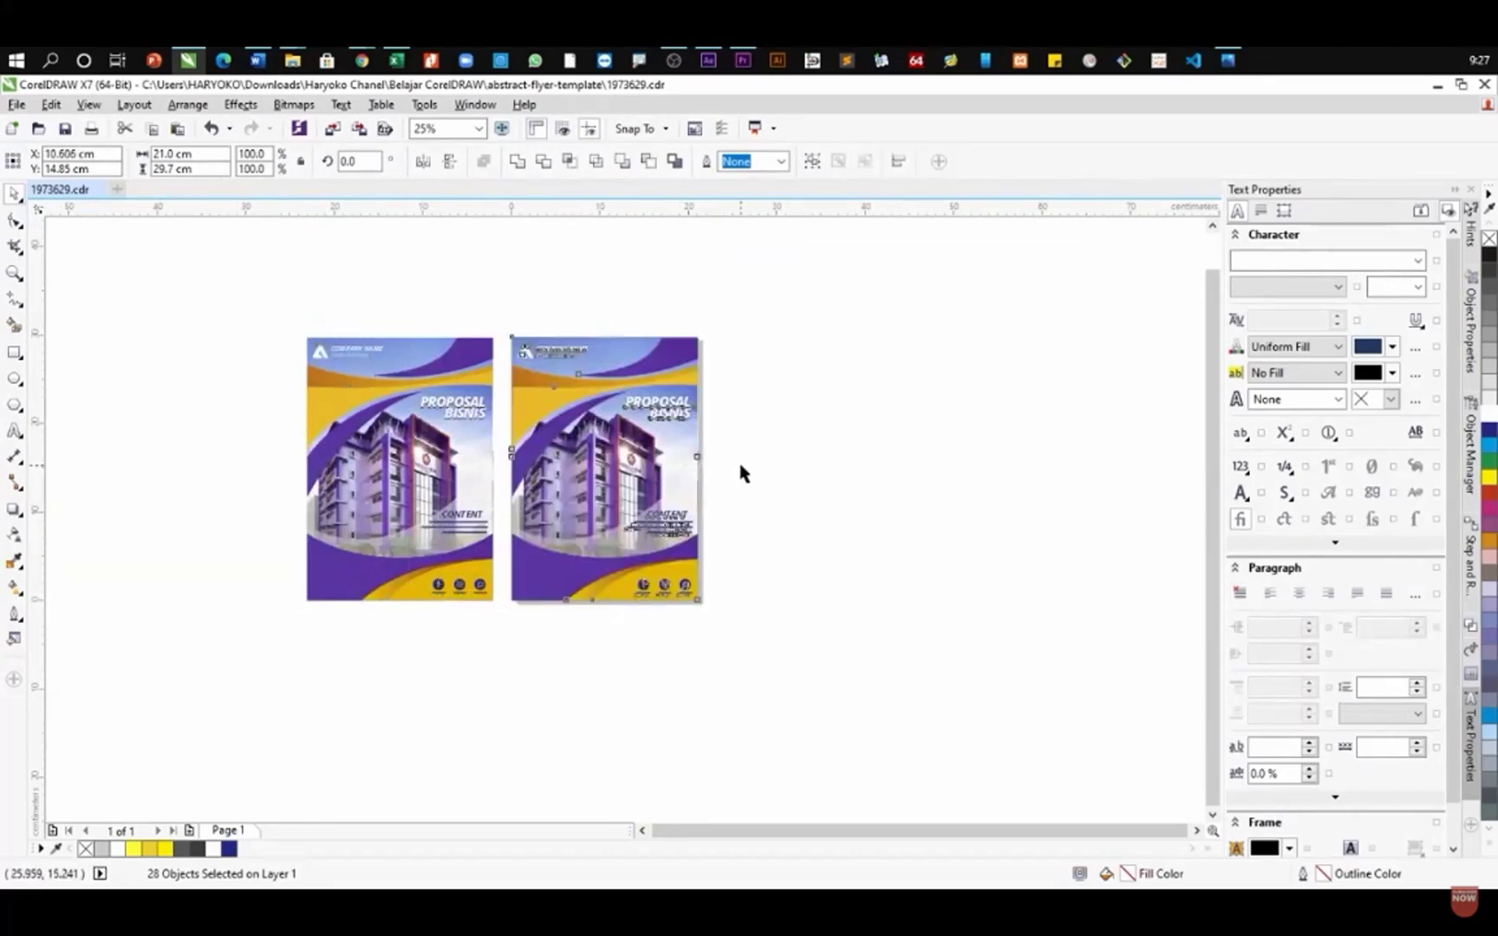
{"action": "key", "text": "Escape"}
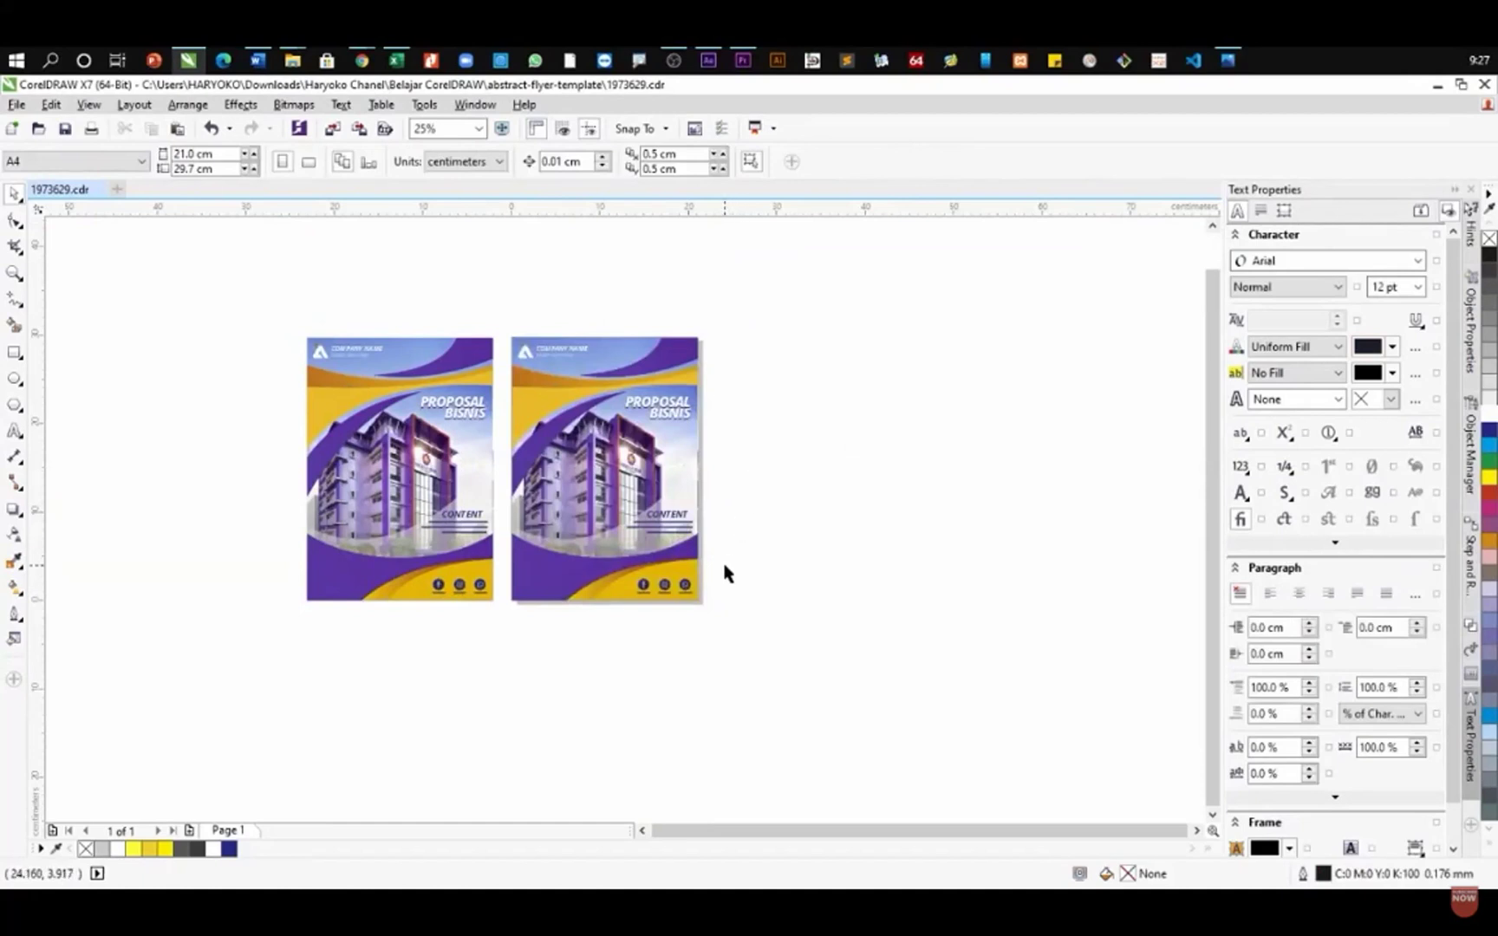
- Delete the upper curved shapes, company name, title and CONTENT text block from the duplicate cover on the page
{"action": "scroll", "coordinate": [605, 442], "scroll_direction": "up", "scroll_amount": 1}
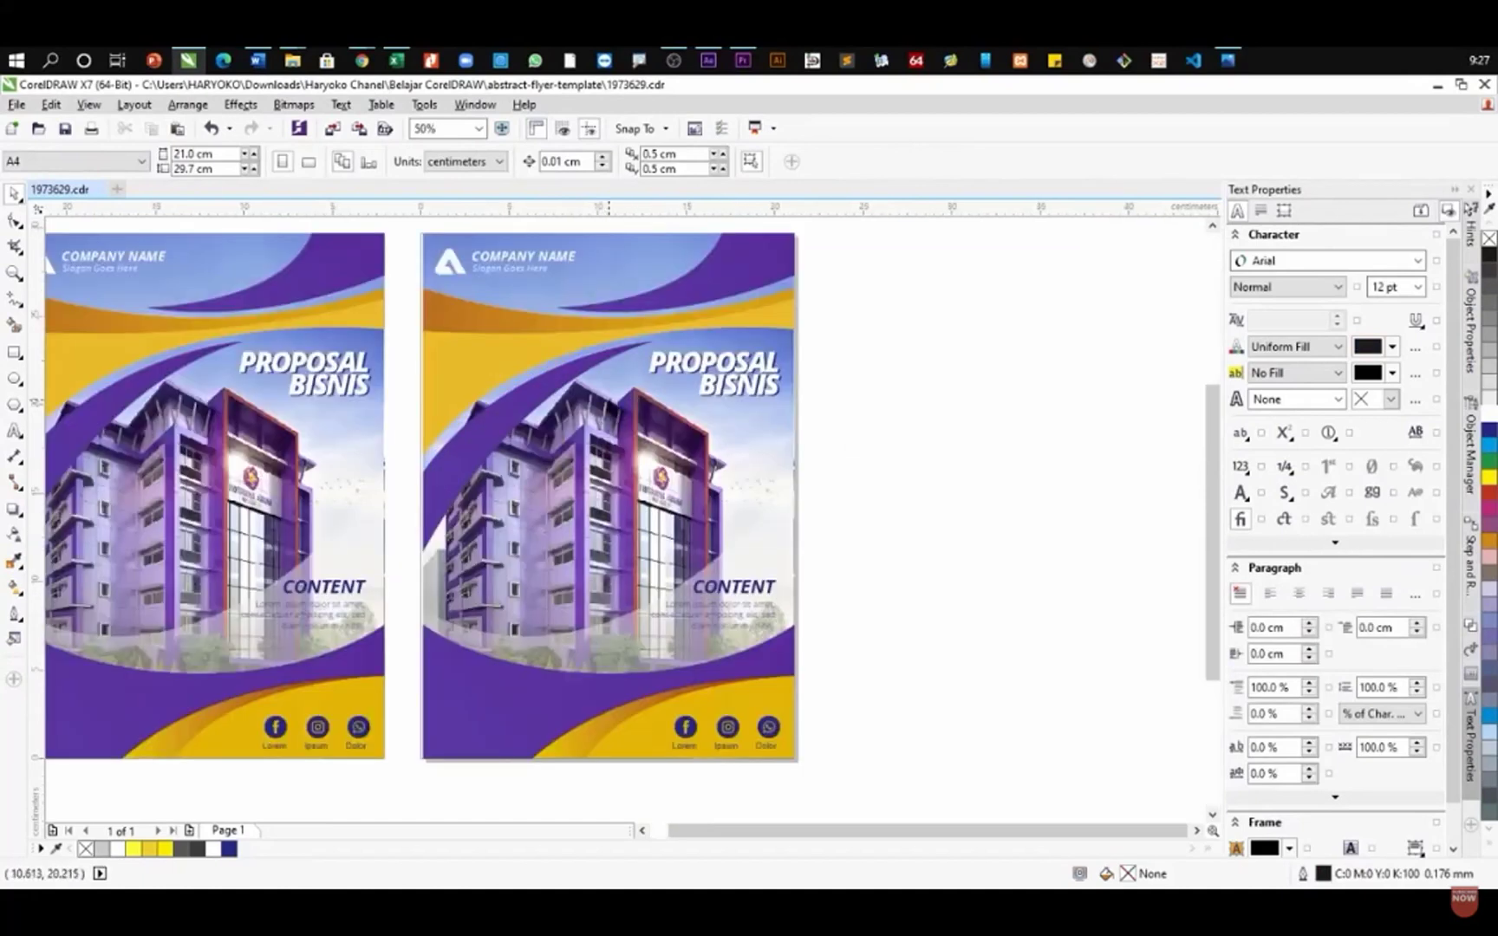
{"action": "scroll", "coordinate": [611, 399], "scroll_direction": "down", "scroll_amount": 1}
{"action": "left_click_drag", "start_coordinate": [783, 267], "coordinate": [504, 487]}
{"action": "key", "text": "Delete"}
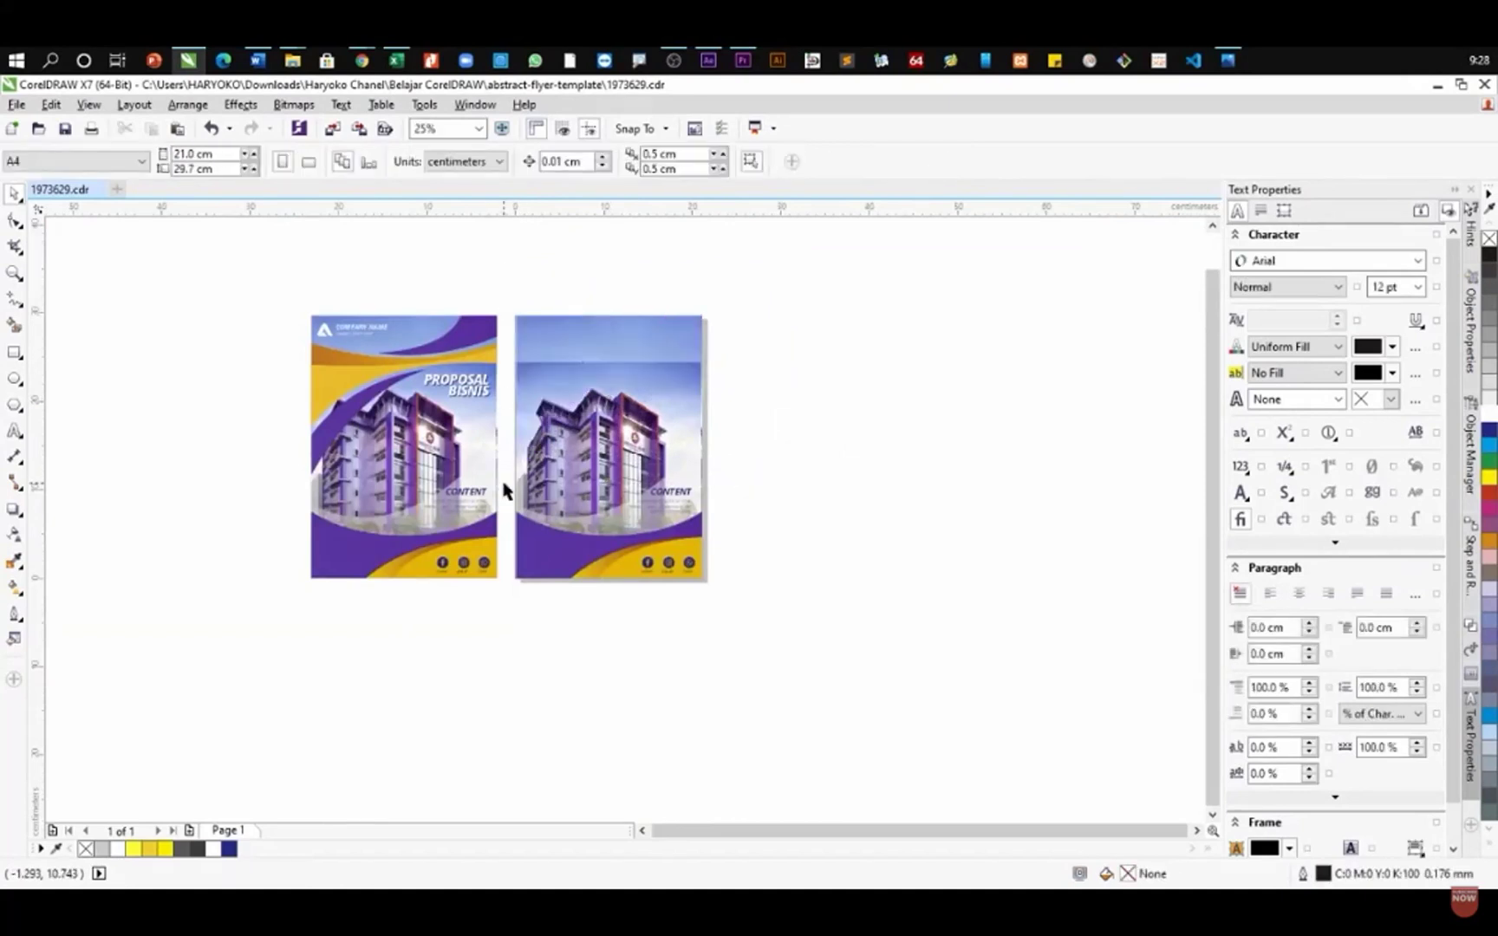
{"action": "left_click", "coordinate": [646, 368]}
{"action": "scroll", "coordinate": [645, 359], "scroll_direction": "up", "scroll_amount": 1}
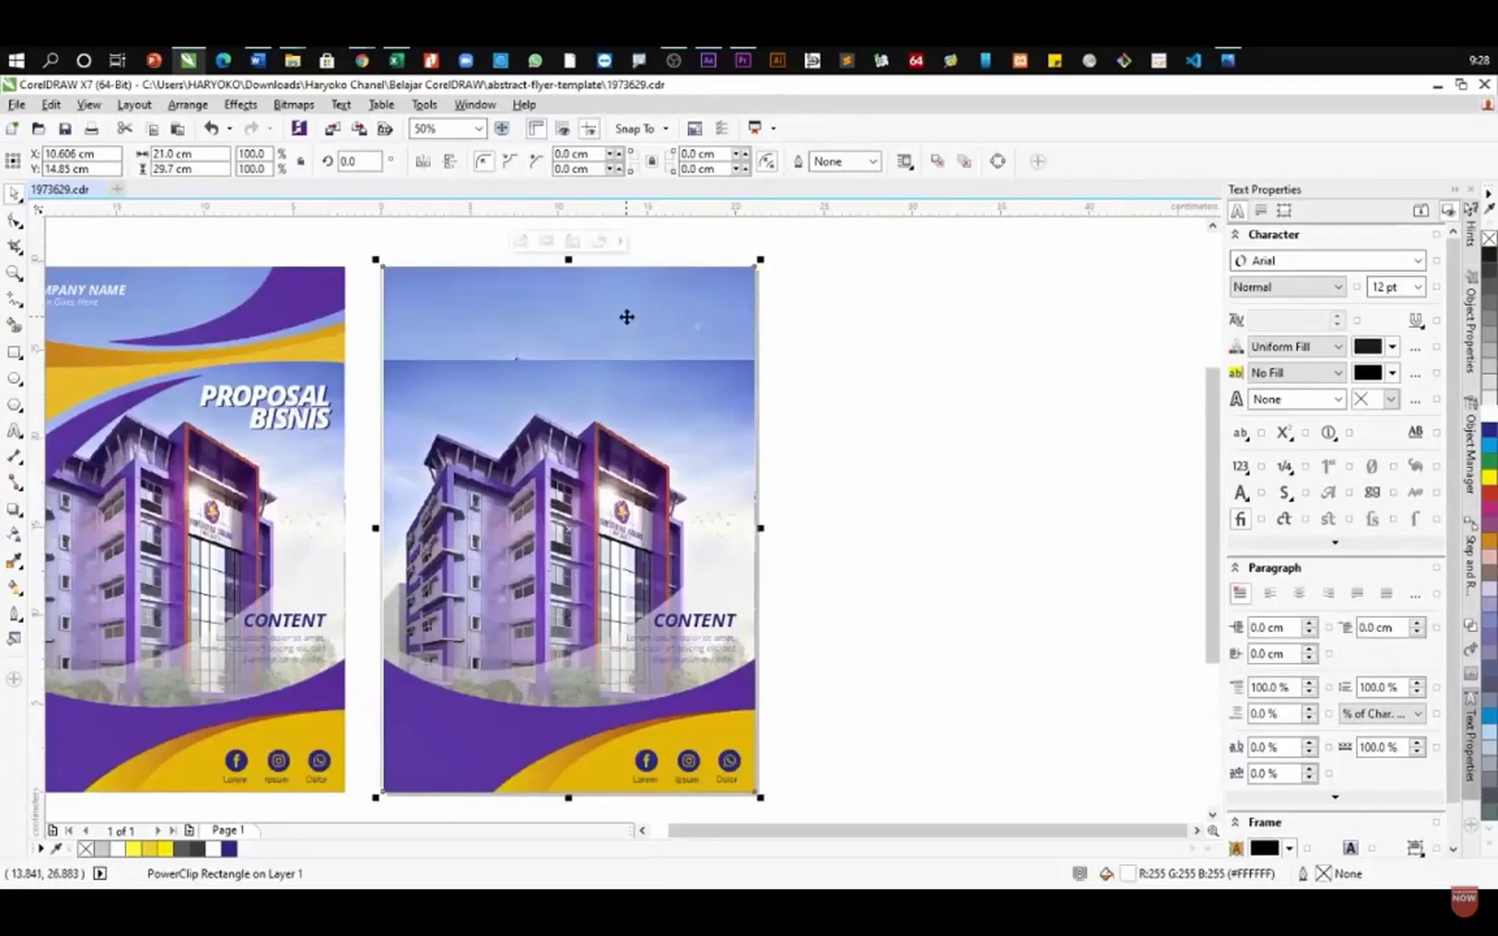
{"action": "left_click_drag", "start_coordinate": [838, 502], "coordinate": [583, 675]}
{"action": "key", "text": "Delete"}
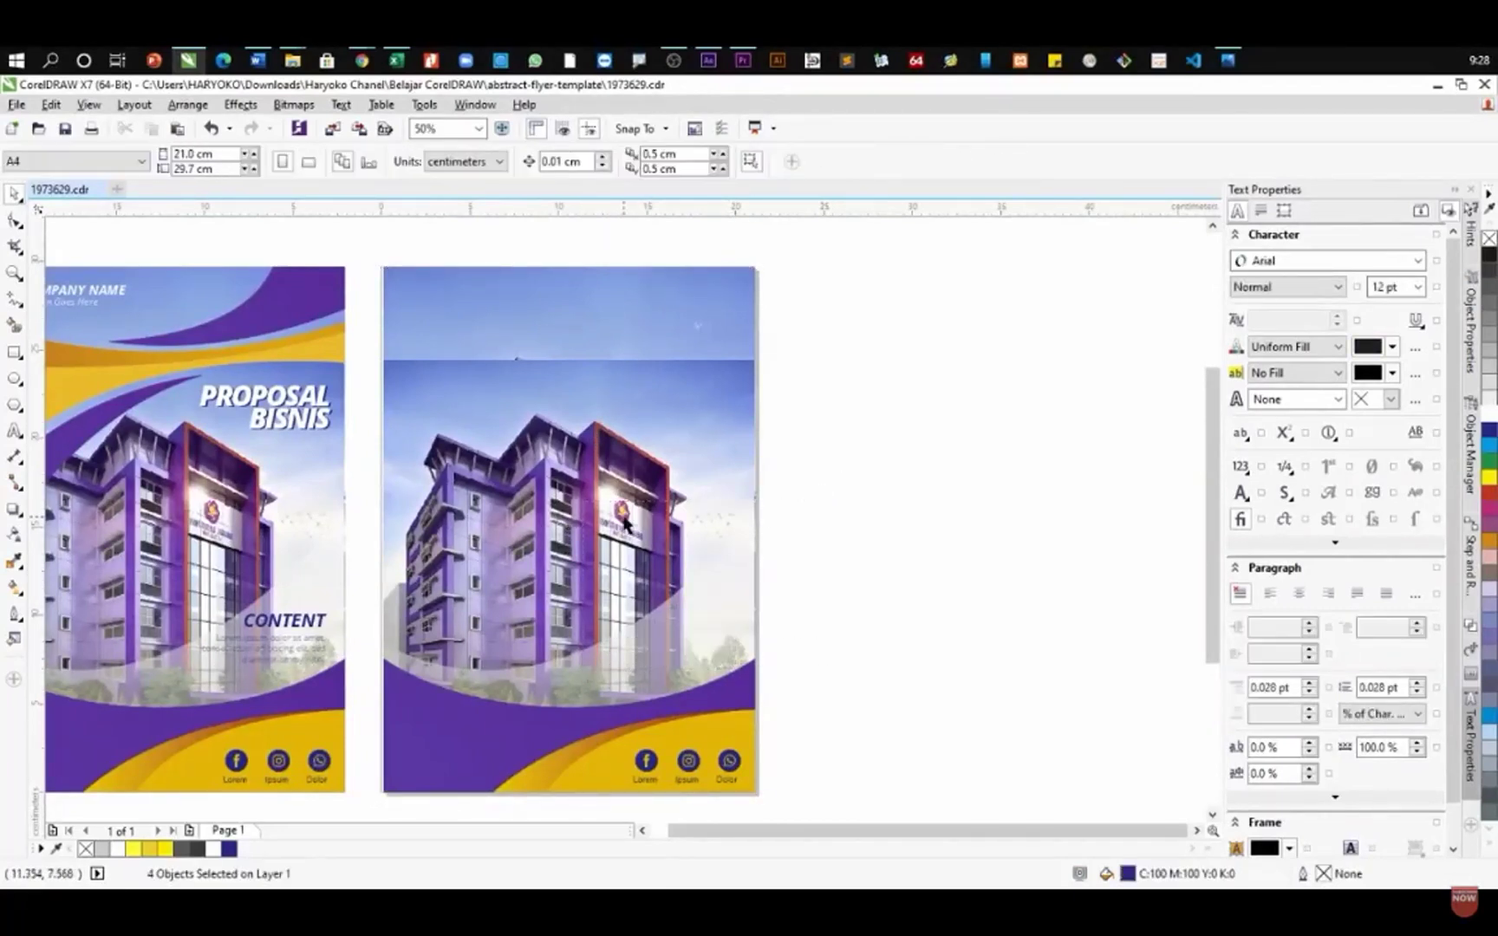
{"action": "left_click", "coordinate": [642, 360]}
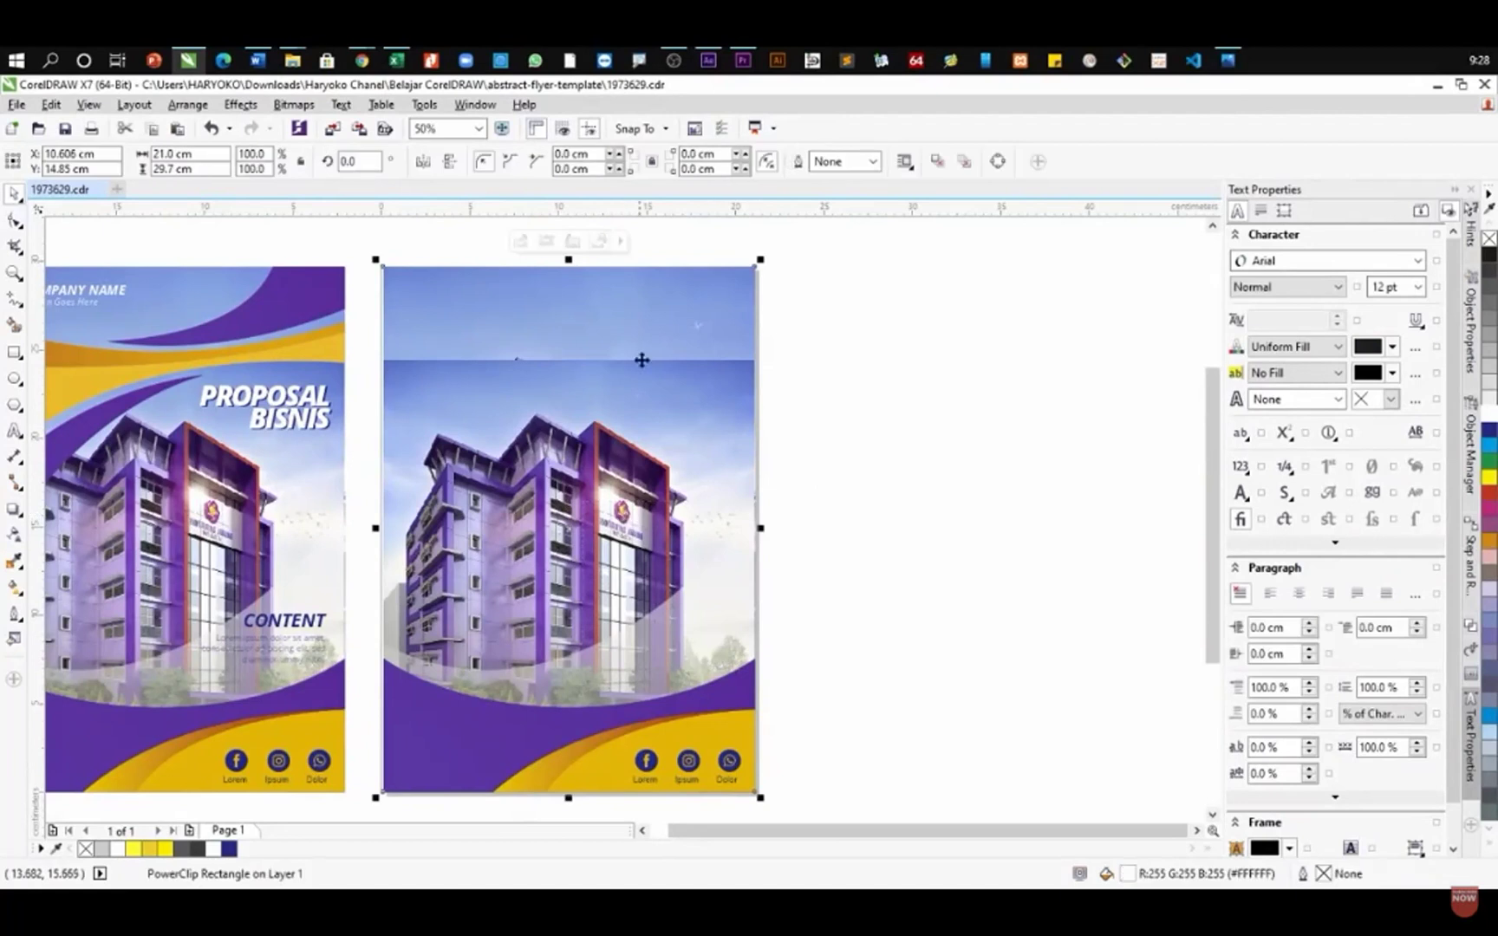
{"action": "right_click", "coordinate": [625, 297]}
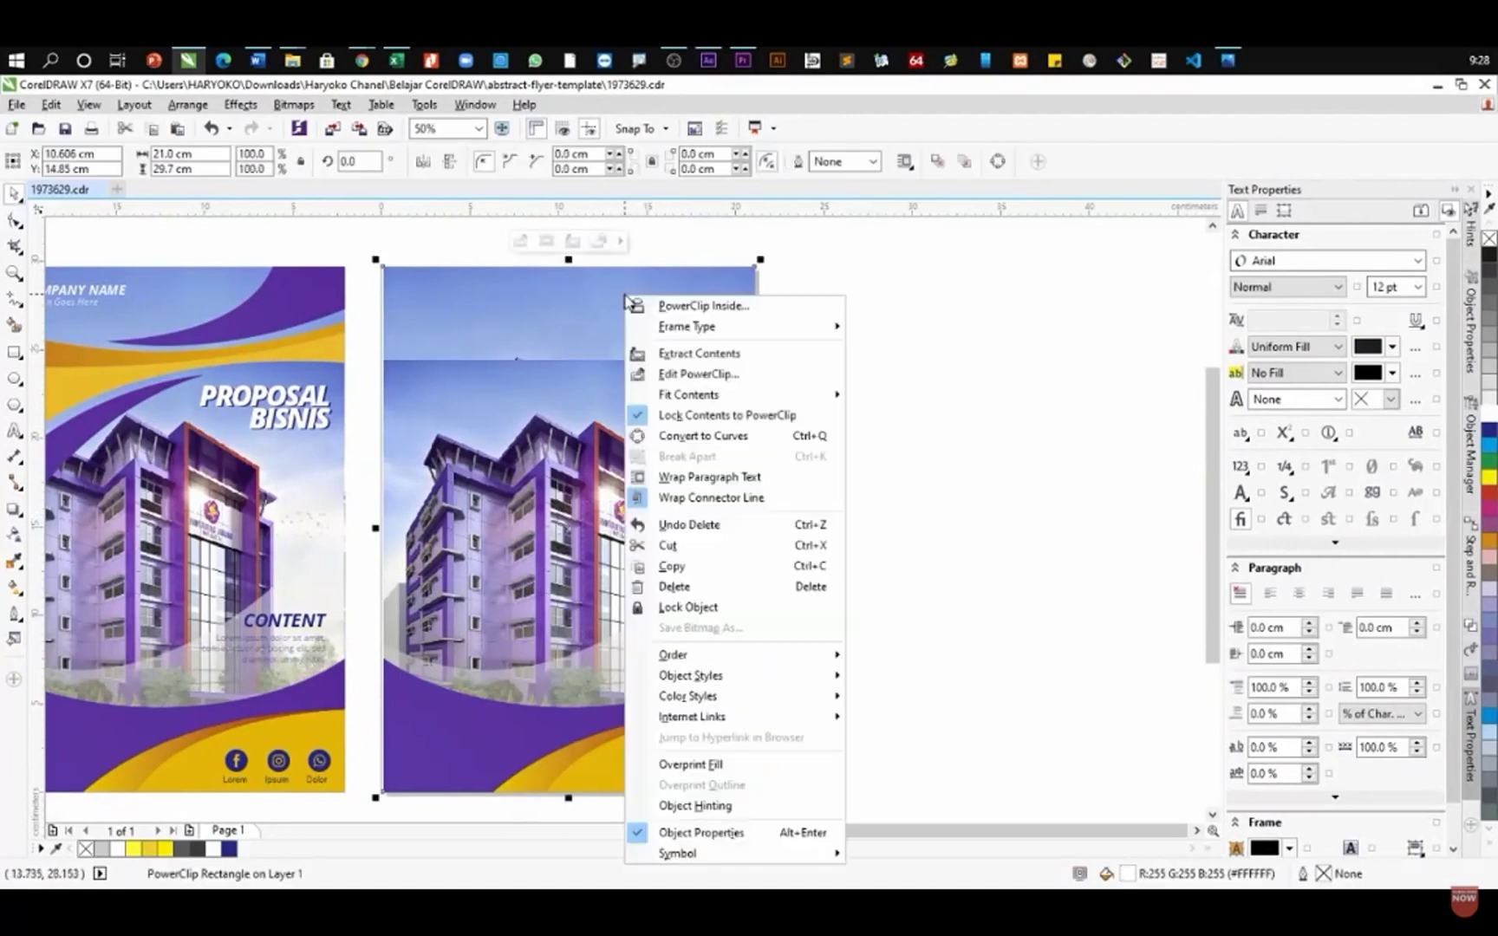
{"action": "left_click", "coordinate": [873, 398]}
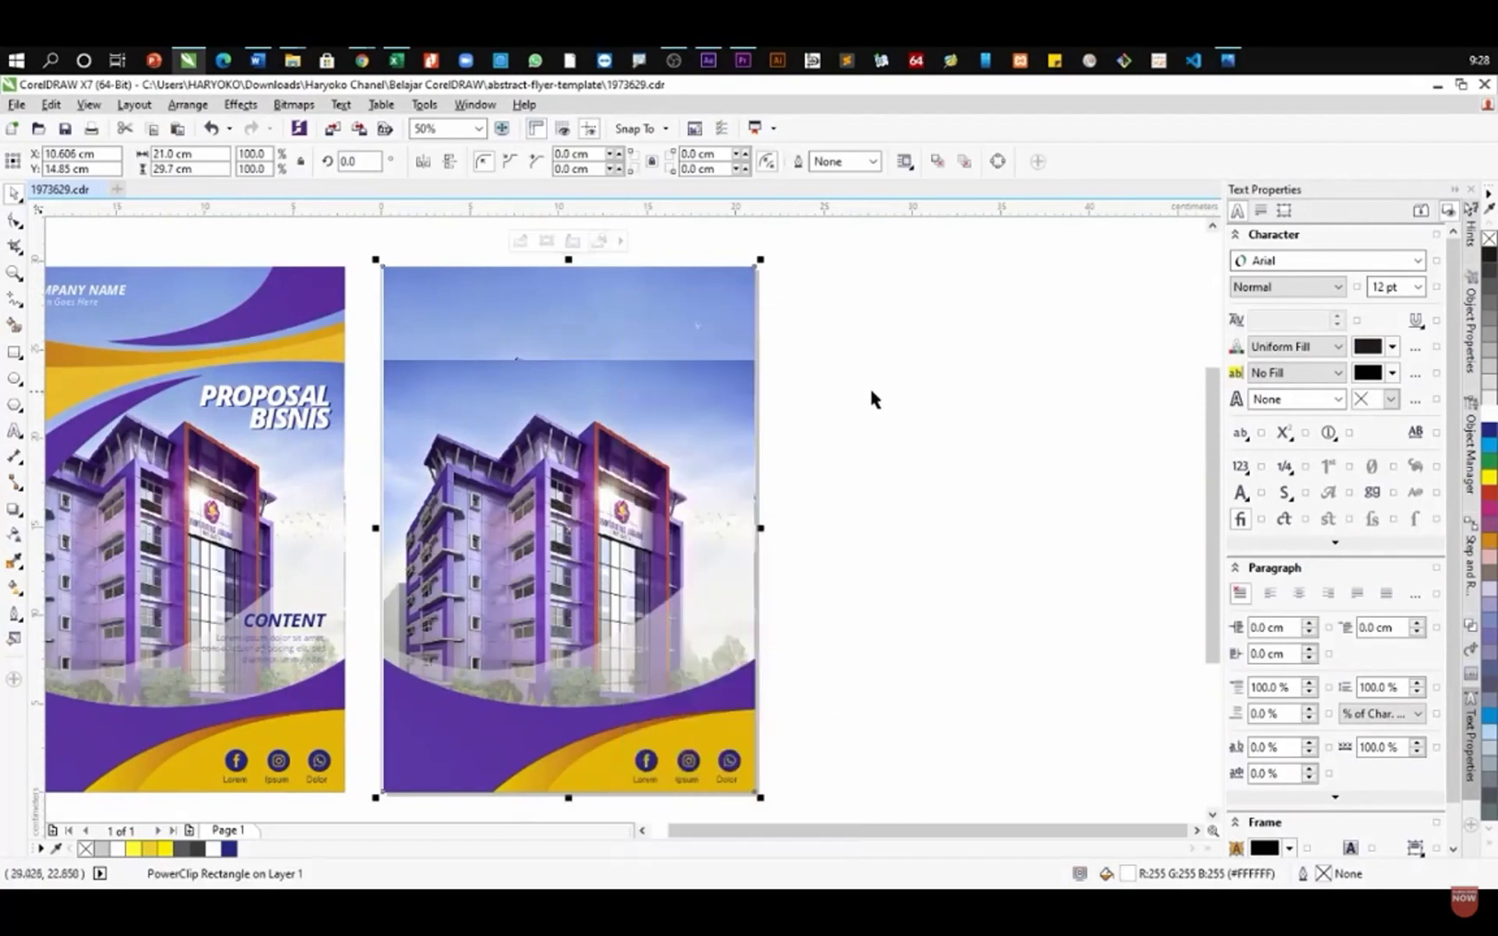
- Group the remaining objects of the duplicate cover, centre the group on the page and ungroup it
{"action": "scroll", "coordinate": [862, 399], "scroll_direction": "down", "scroll_amount": 2}
{"action": "left_click_drag", "start_coordinate": [853, 278], "coordinate": [602, 706]}
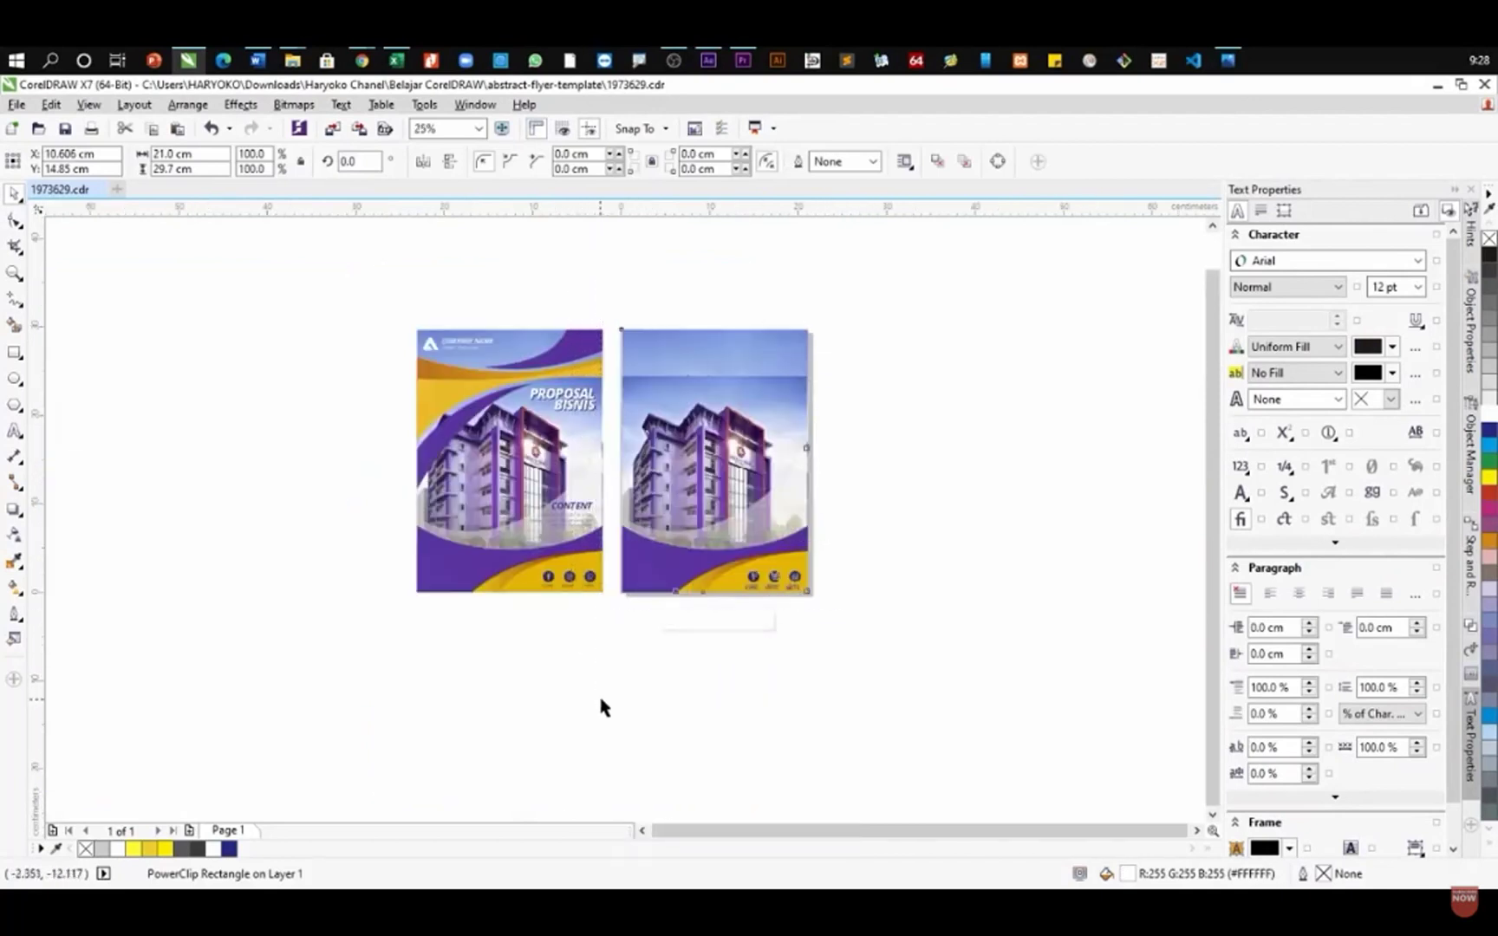
{"action": "key", "text": "ctrl+g"}
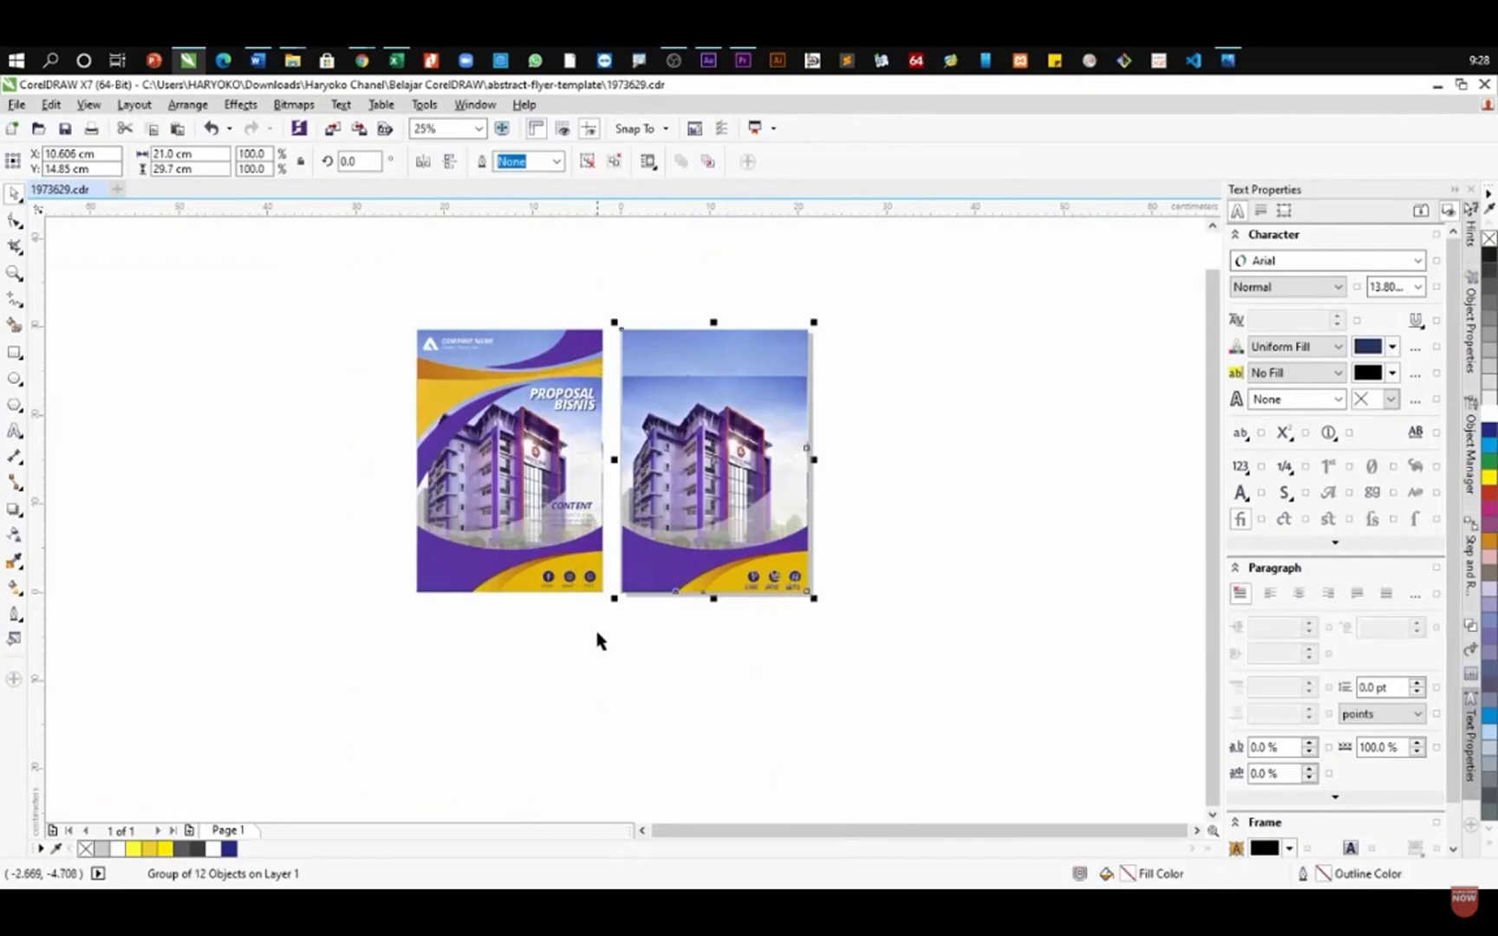
{"action": "scroll", "coordinate": [752, 394], "scroll_direction": "up", "scroll_amount": 1}
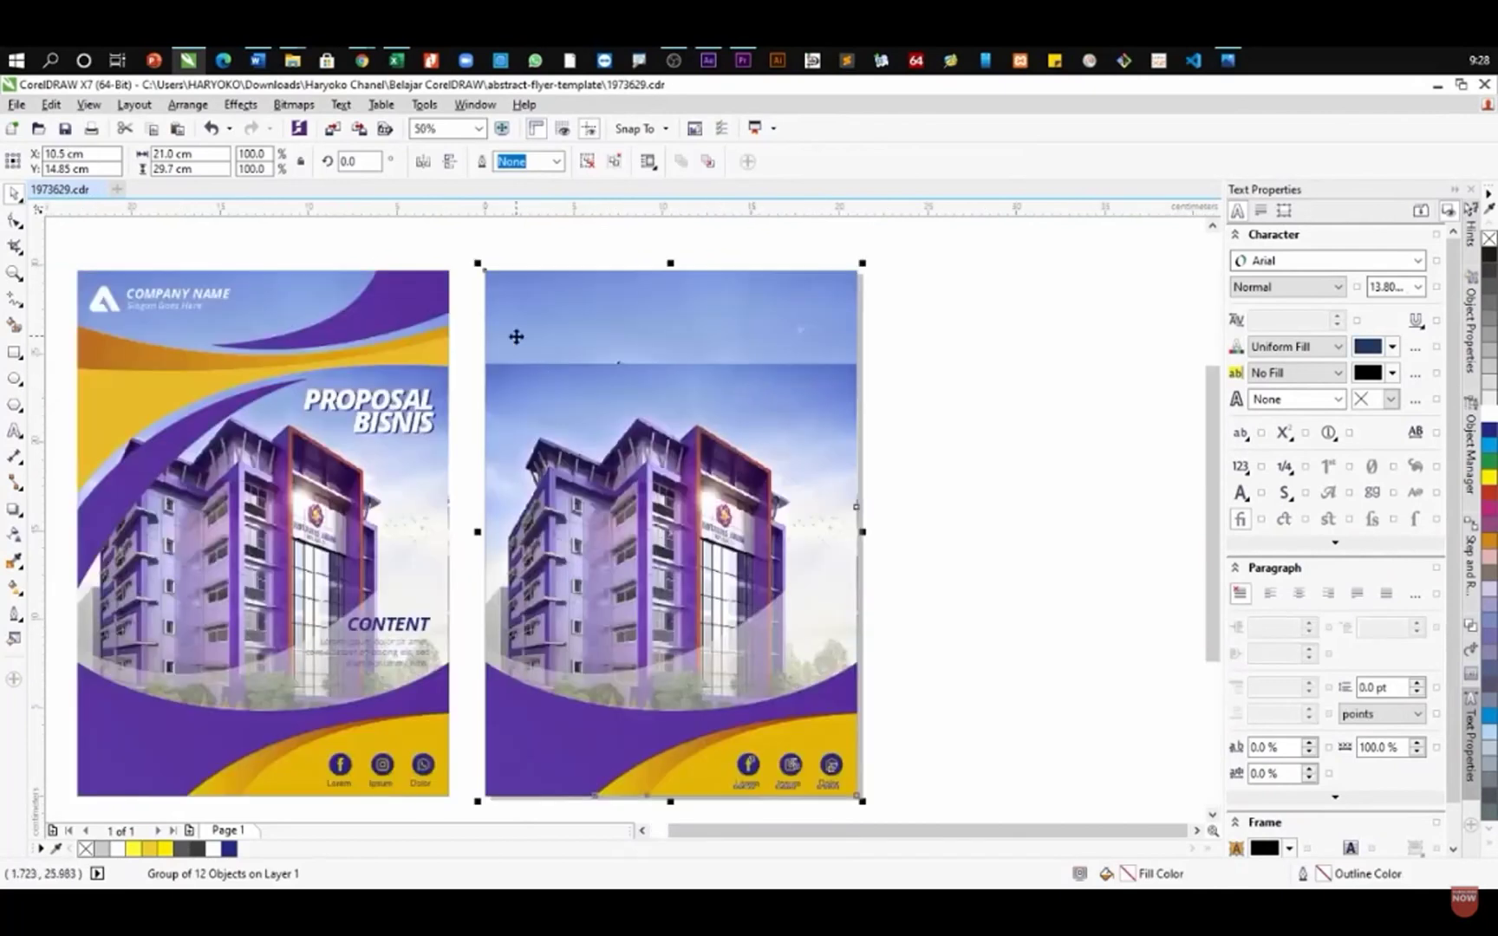
{"action": "right_click", "coordinate": [714, 425]}
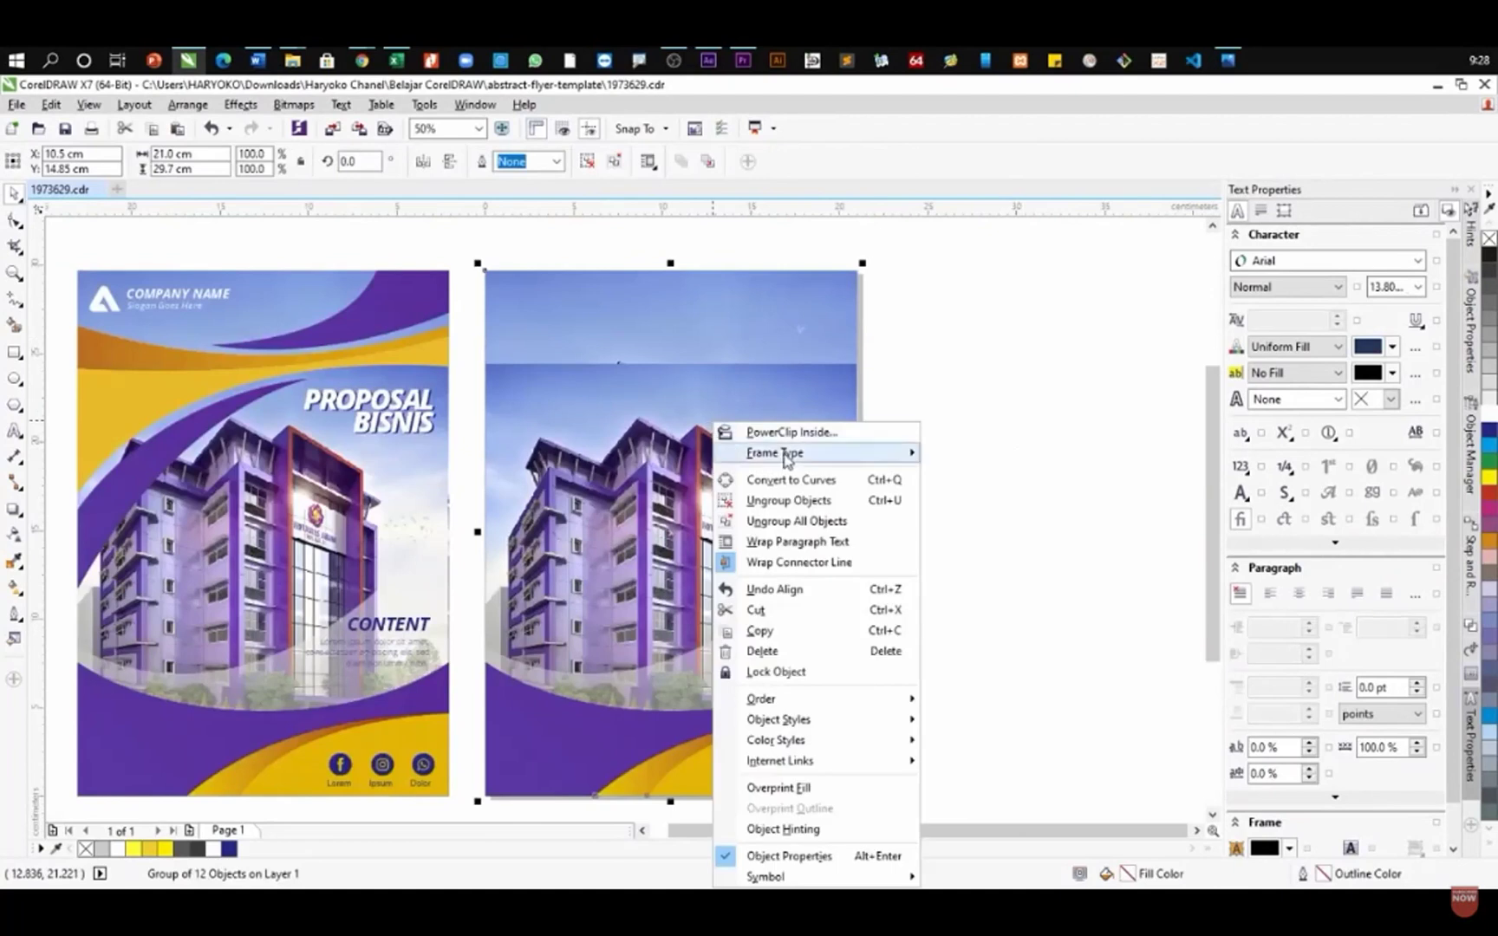
{"action": "left_click", "coordinate": [830, 510]}
- Edit the duplicate's background PowerClip, delete the larger building photo and move the smaller one off the page to the right
{"action": "left_click", "coordinate": [743, 395]}
{"action": "right_click", "coordinate": [739, 319]}
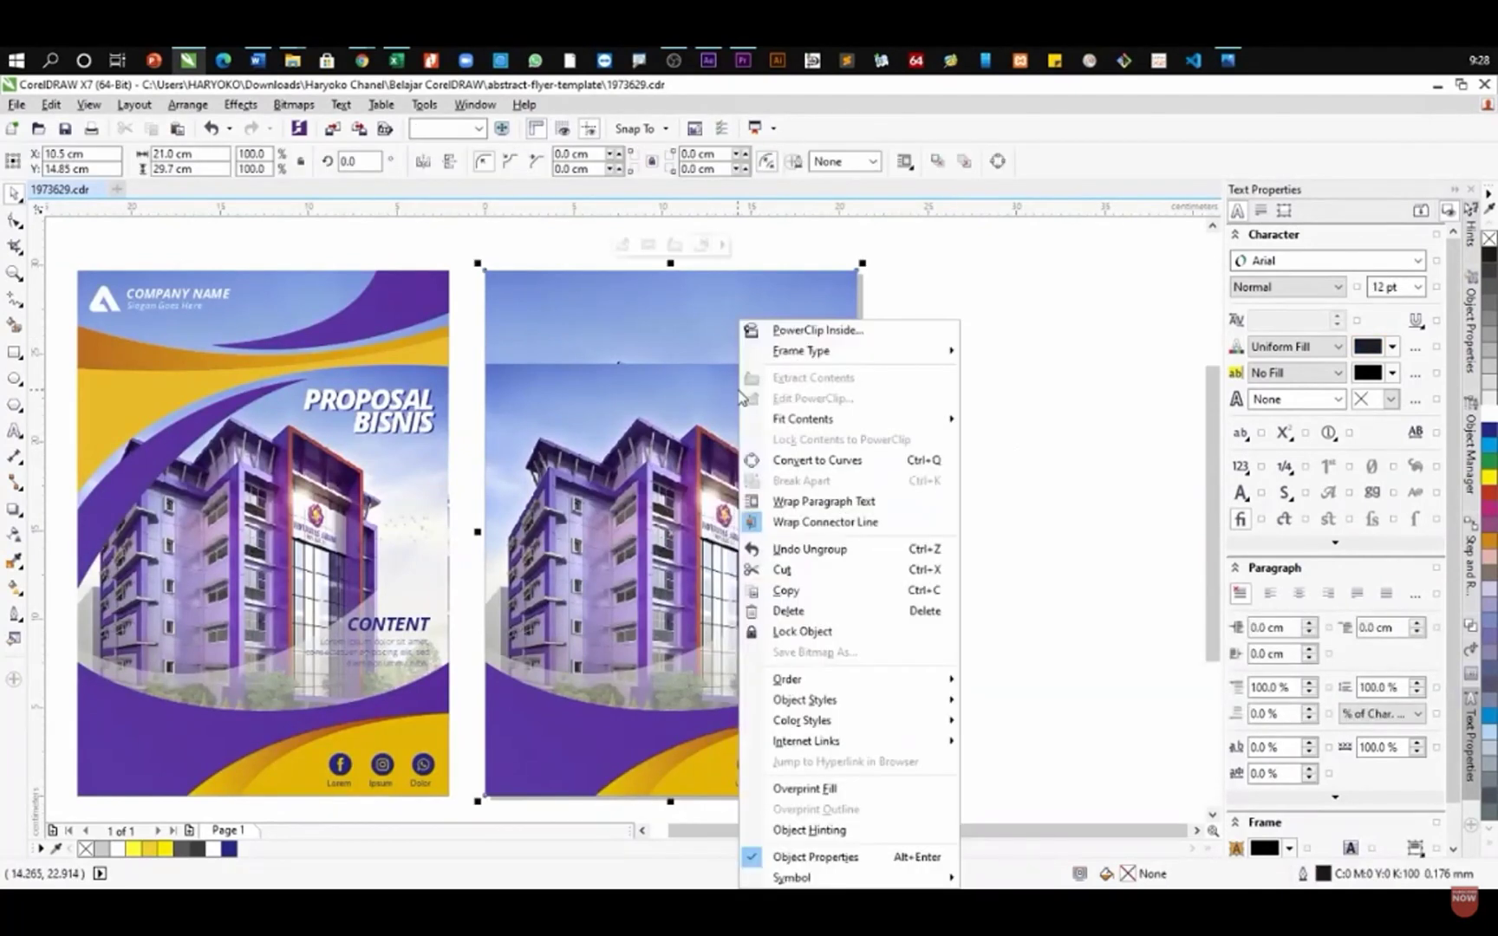
{"action": "left_click", "coordinate": [767, 400]}
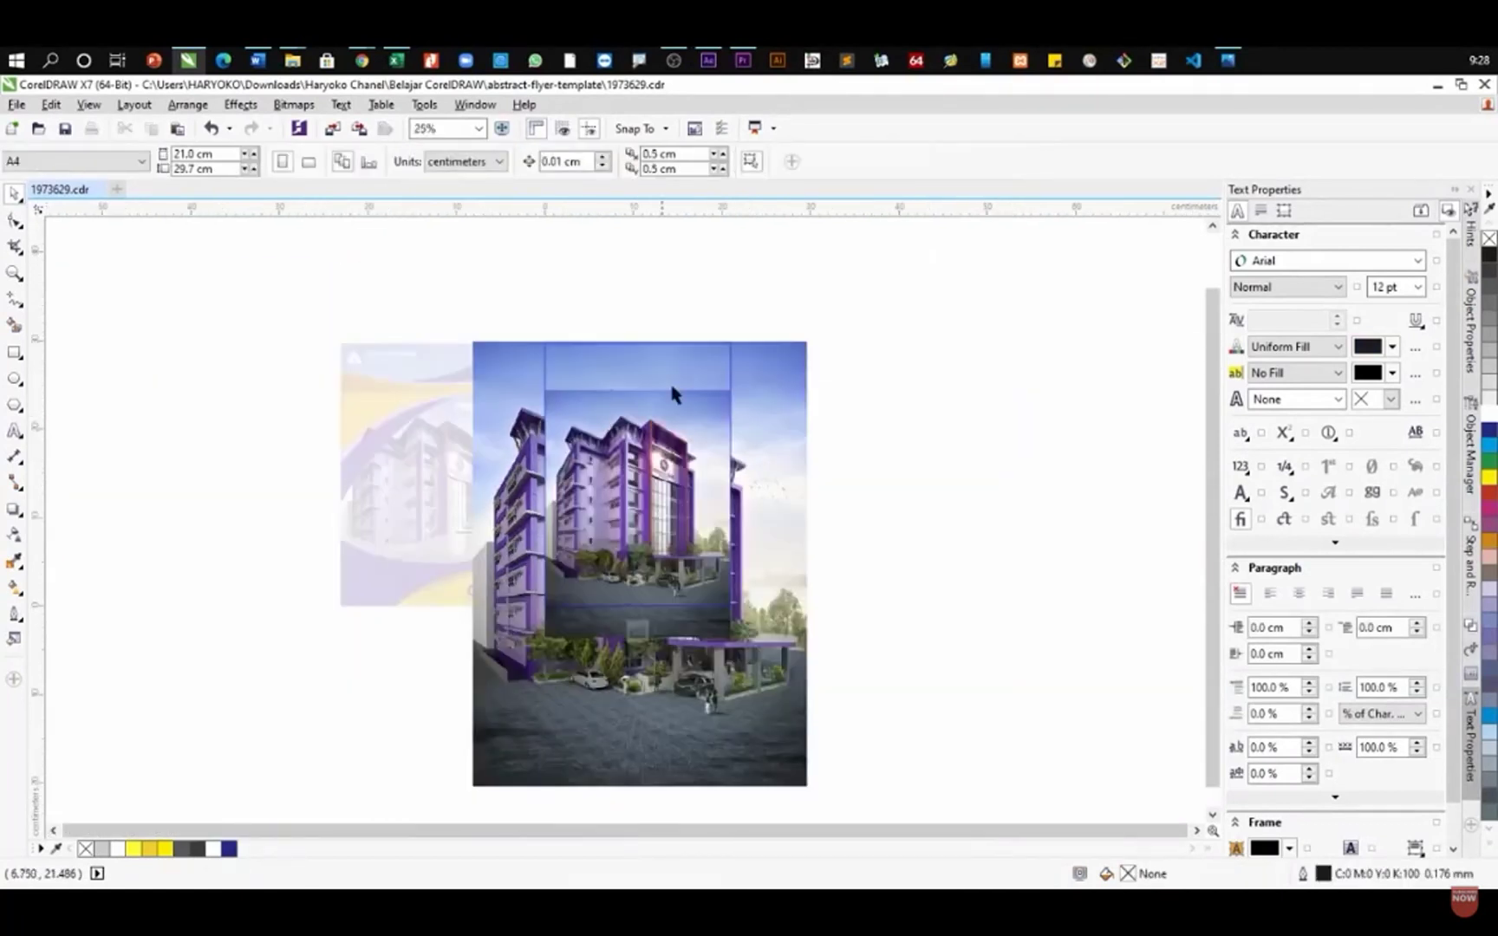
{"action": "left_click", "coordinate": [726, 357]}
{"action": "key", "text": "Delete"}
{"action": "left_click_drag", "start_coordinate": [836, 345], "coordinate": [531, 718]}
{"action": "left_click_drag", "start_coordinate": [637, 511], "coordinate": [927, 488]}
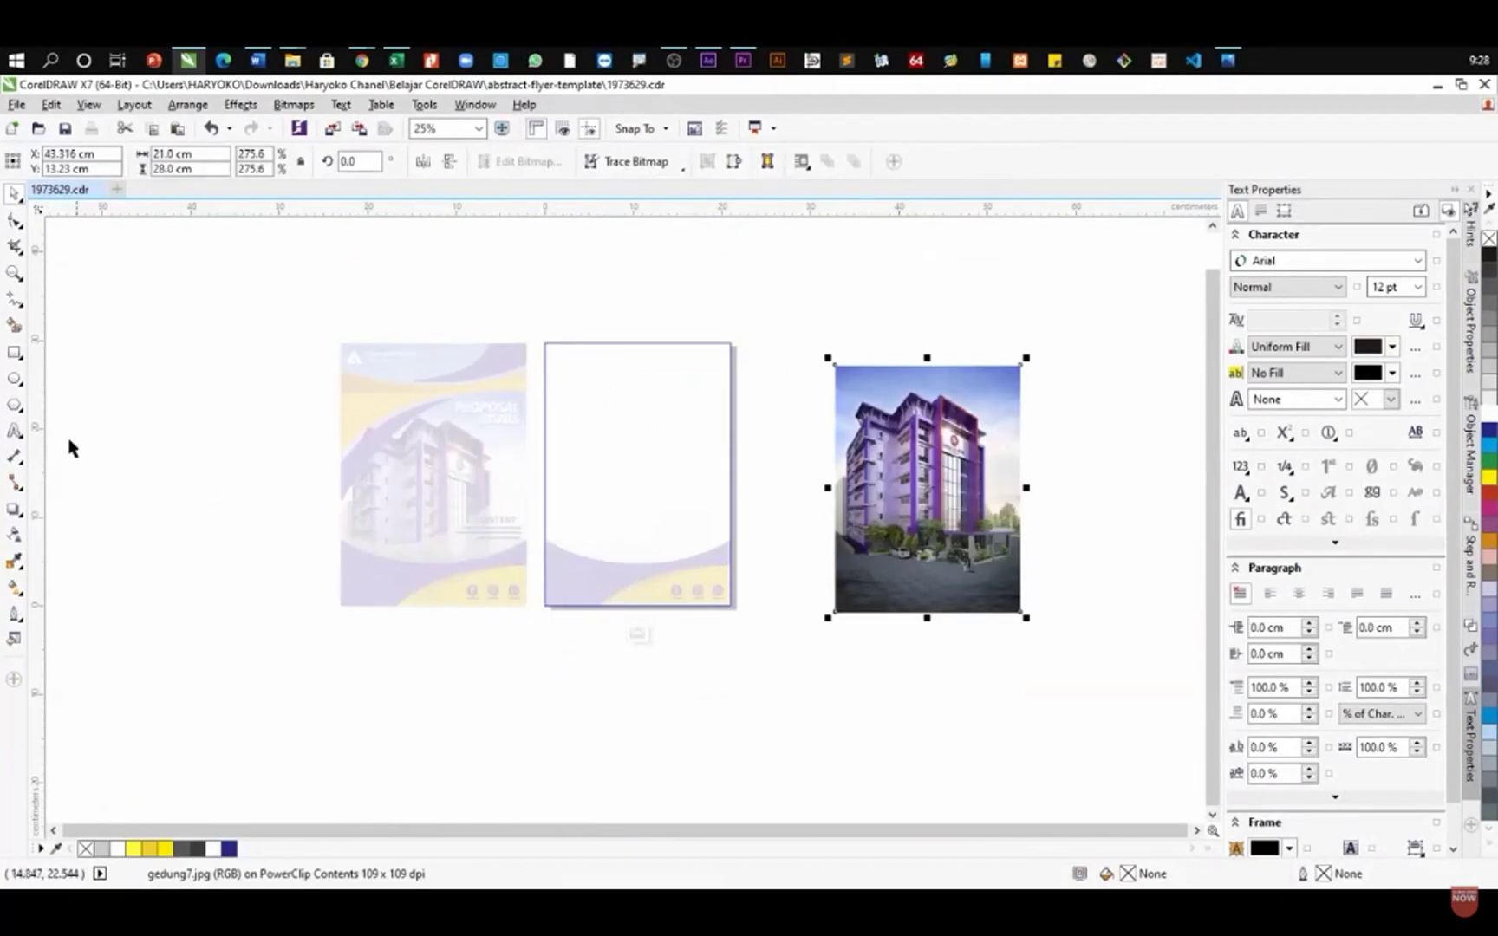
- Draw a circle about 12.9 cm in diameter inside the background frame and centre it on the page
{"action": "key", "text": "F7"}
{"action": "left_click_drag", "start_coordinate": [700, 400], "coordinate": [583, 488]}
{"action": "key", "text": "p"}
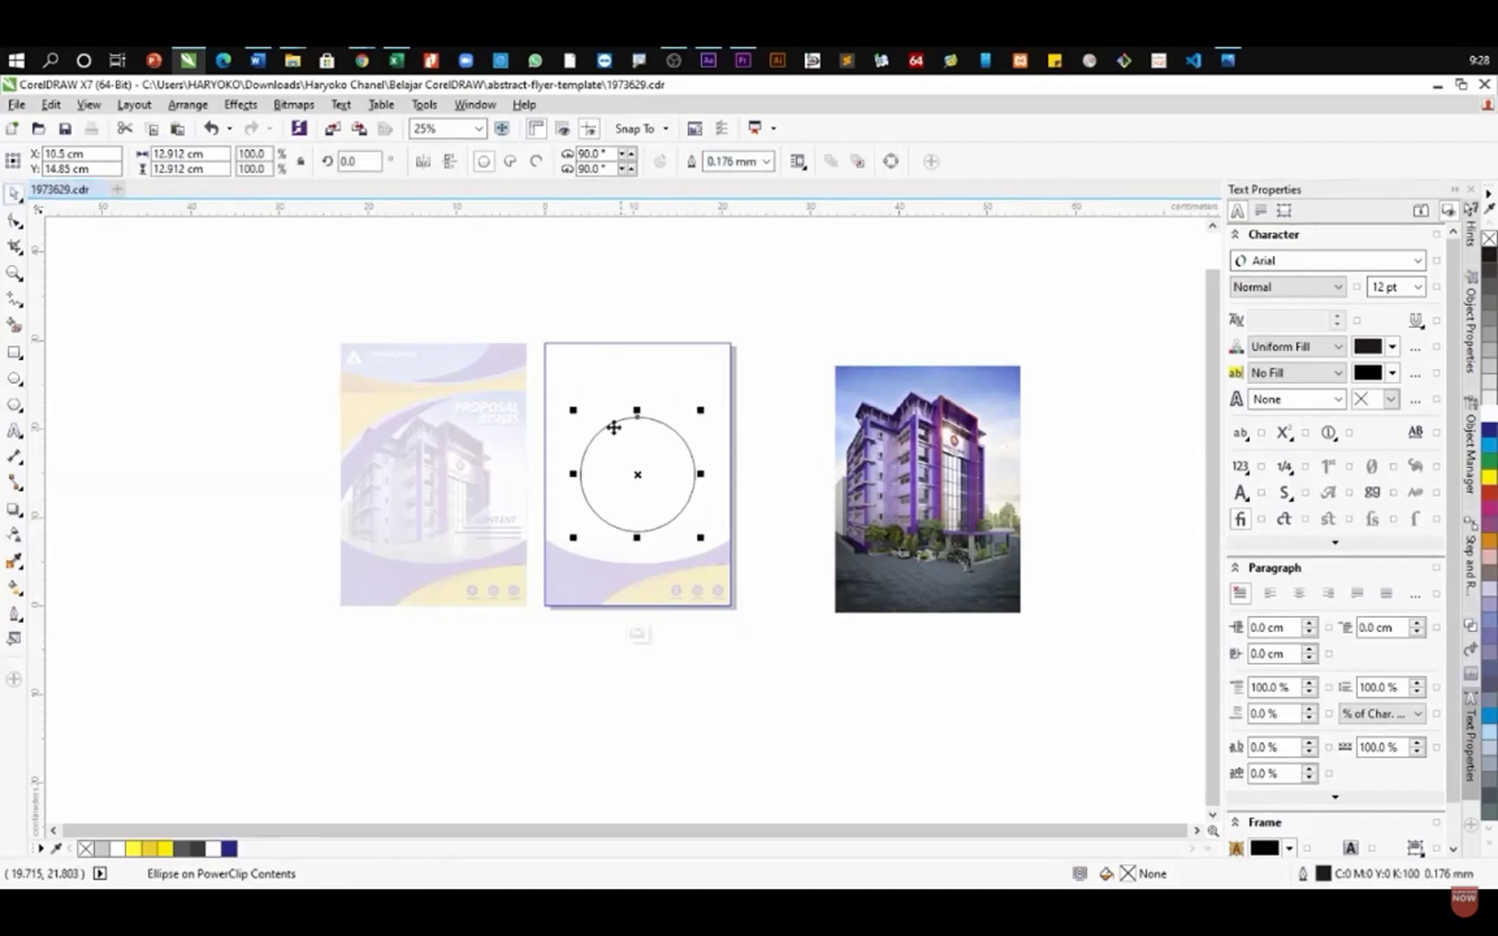
- PowerClip the building photo inside the centred circle
{"action": "key", "text": "Tab"}
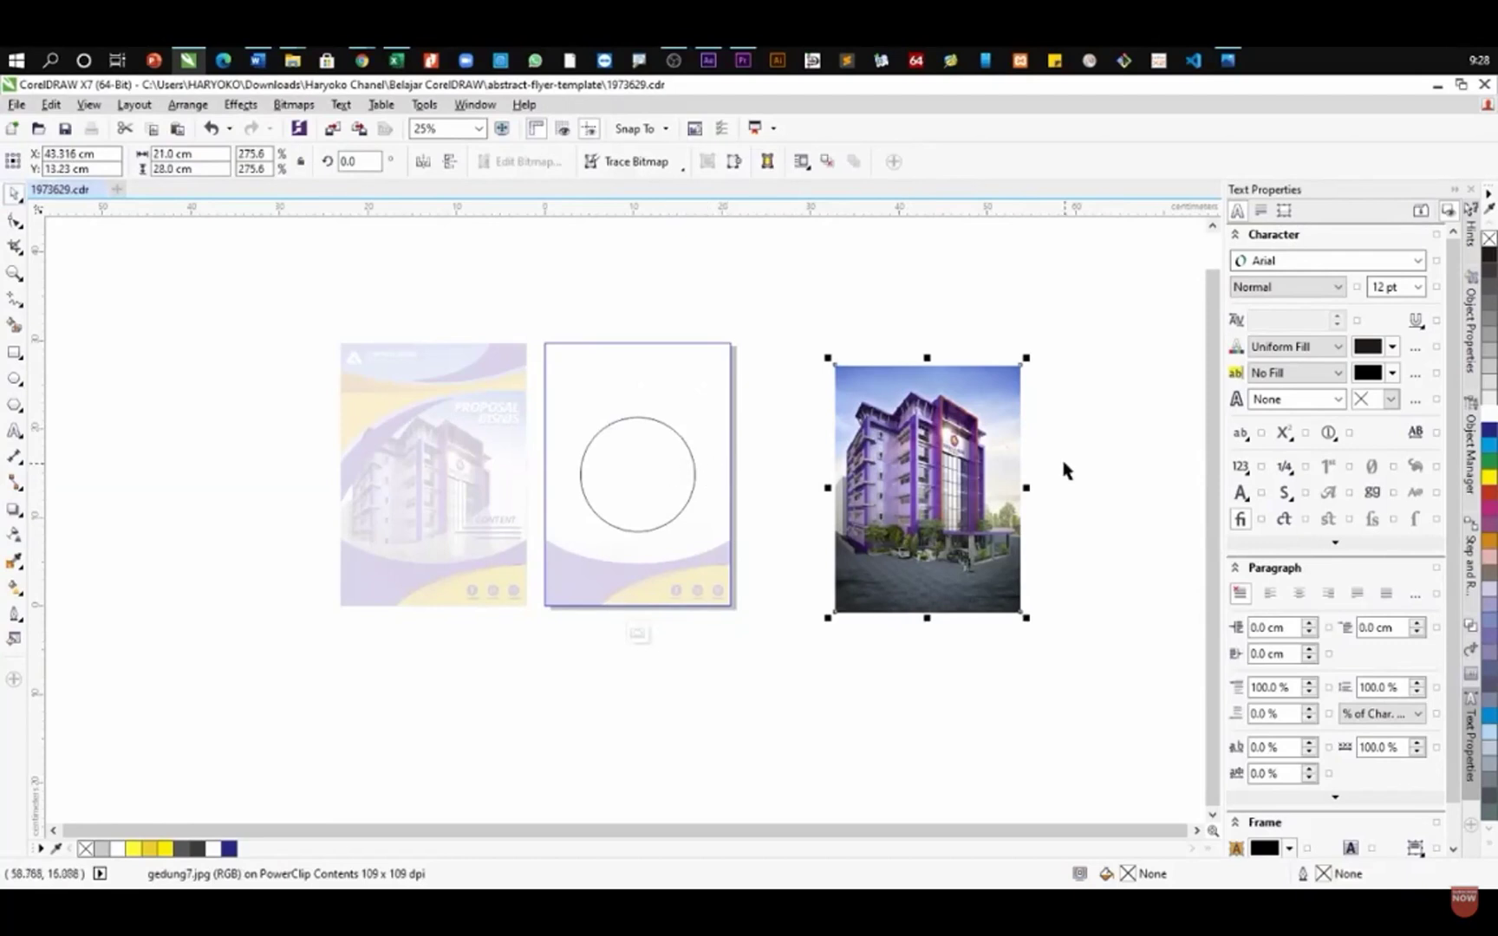
{"action": "left_click", "coordinate": [240, 104]}
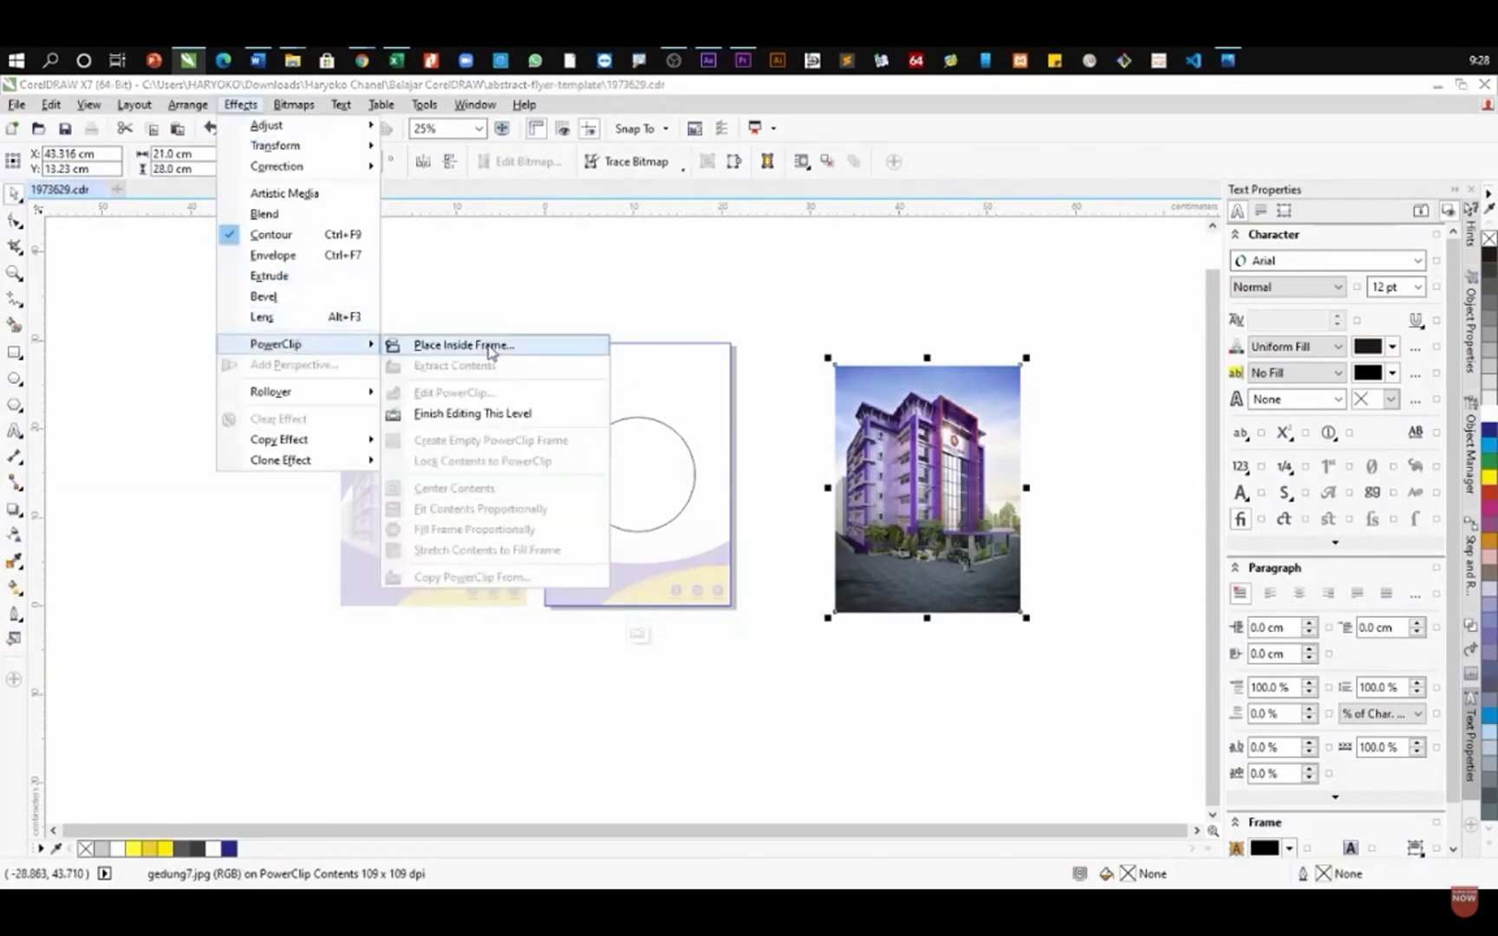
{"action": "left_click", "coordinate": [485, 345]}
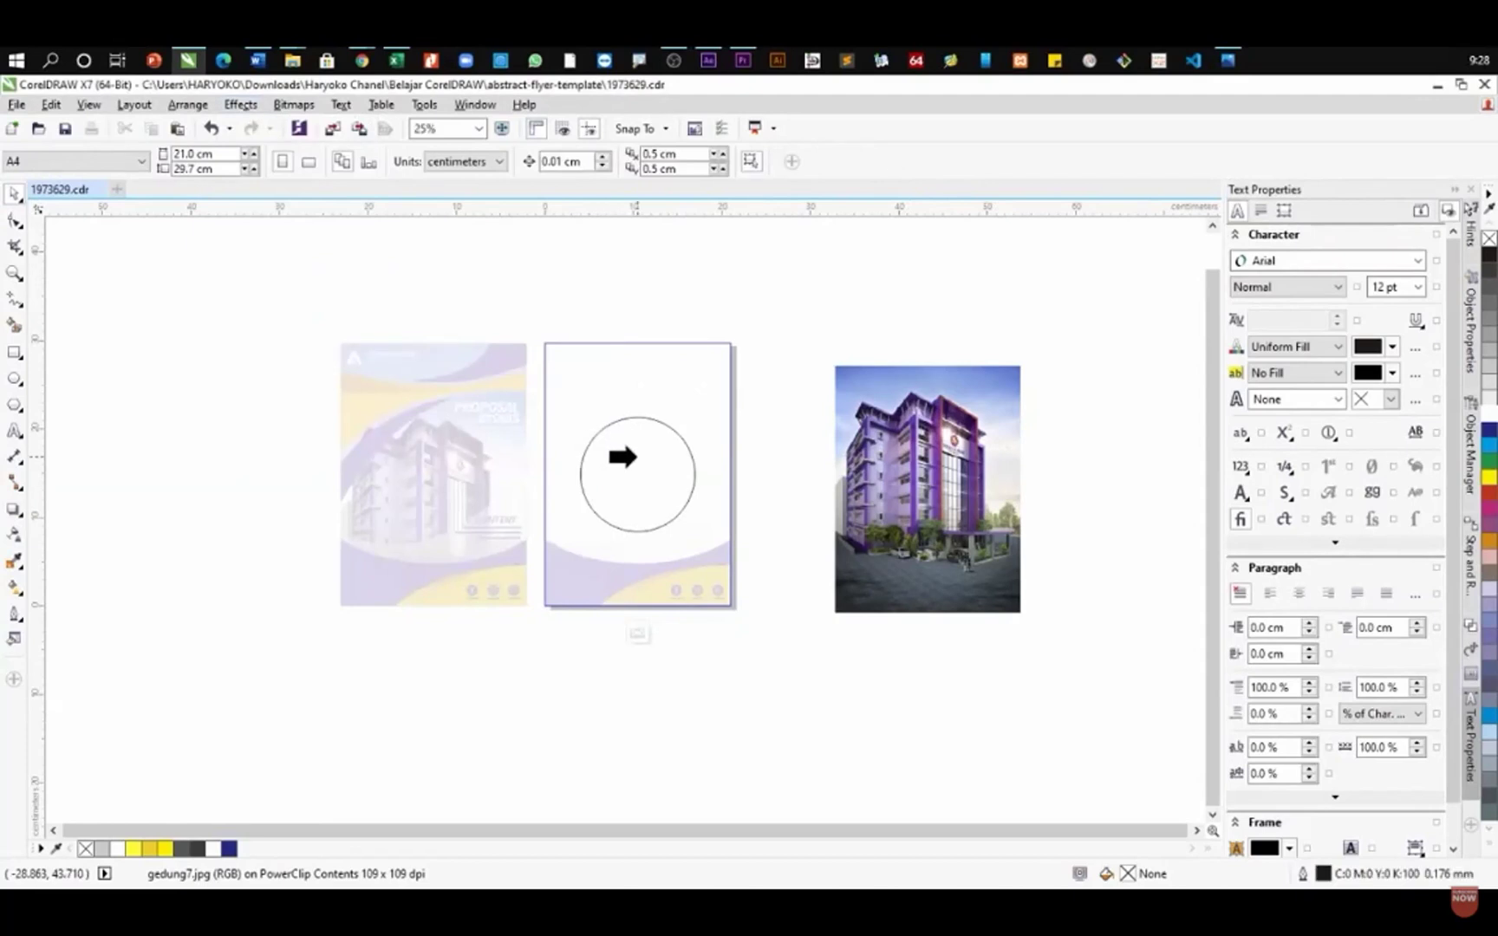
{"action": "left_click", "coordinate": [623, 457]}
- Edit the circle's PowerClip contents, scaling the building photo to about 13.1 × 17.5 cm and shifting it down within the circle
{"action": "right_click", "coordinate": [638, 457]}
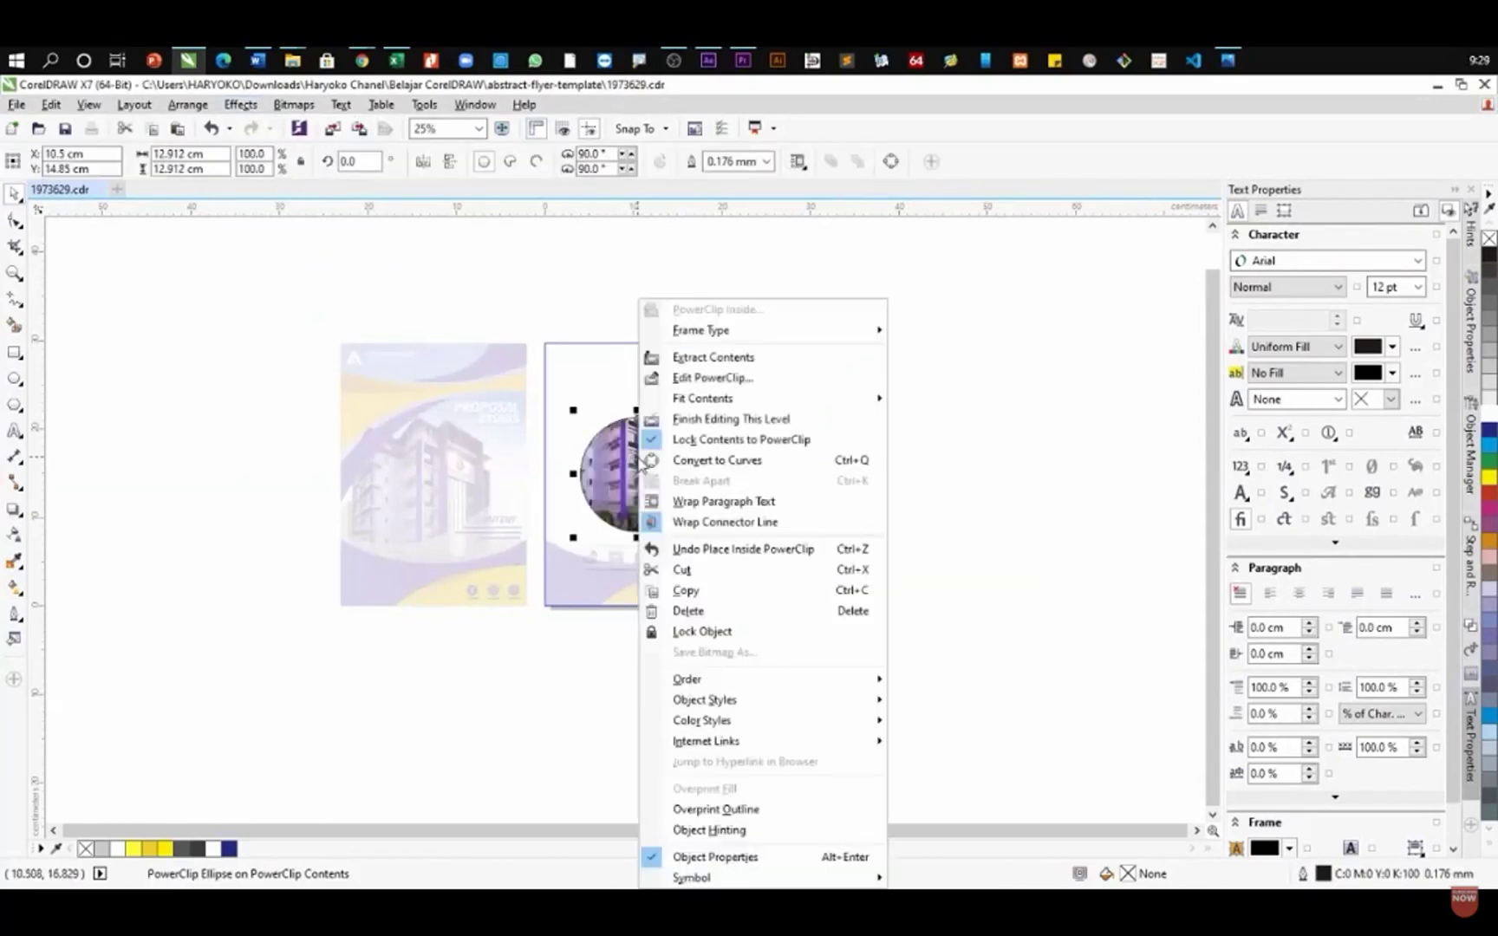
{"action": "left_click", "coordinate": [698, 379]}
{"action": "left_click", "coordinate": [668, 428]}
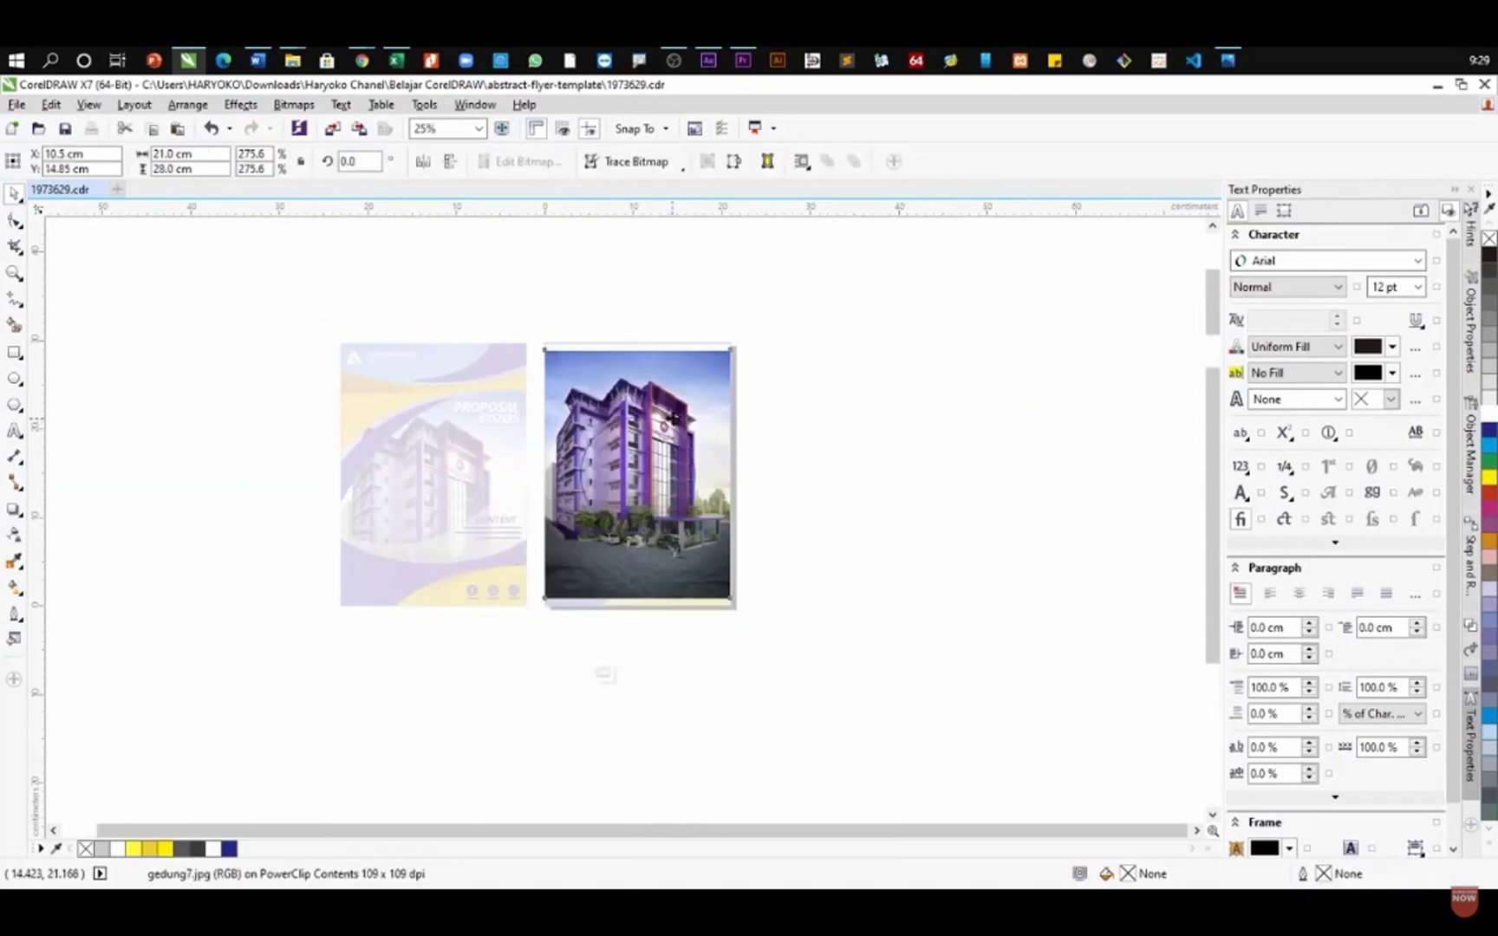
{"action": "scroll", "coordinate": [668, 428], "scroll_direction": "up", "scroll_amount": 1}
{"action": "left_click_drag", "start_coordinate": [790, 281], "coordinate": [726, 360]}
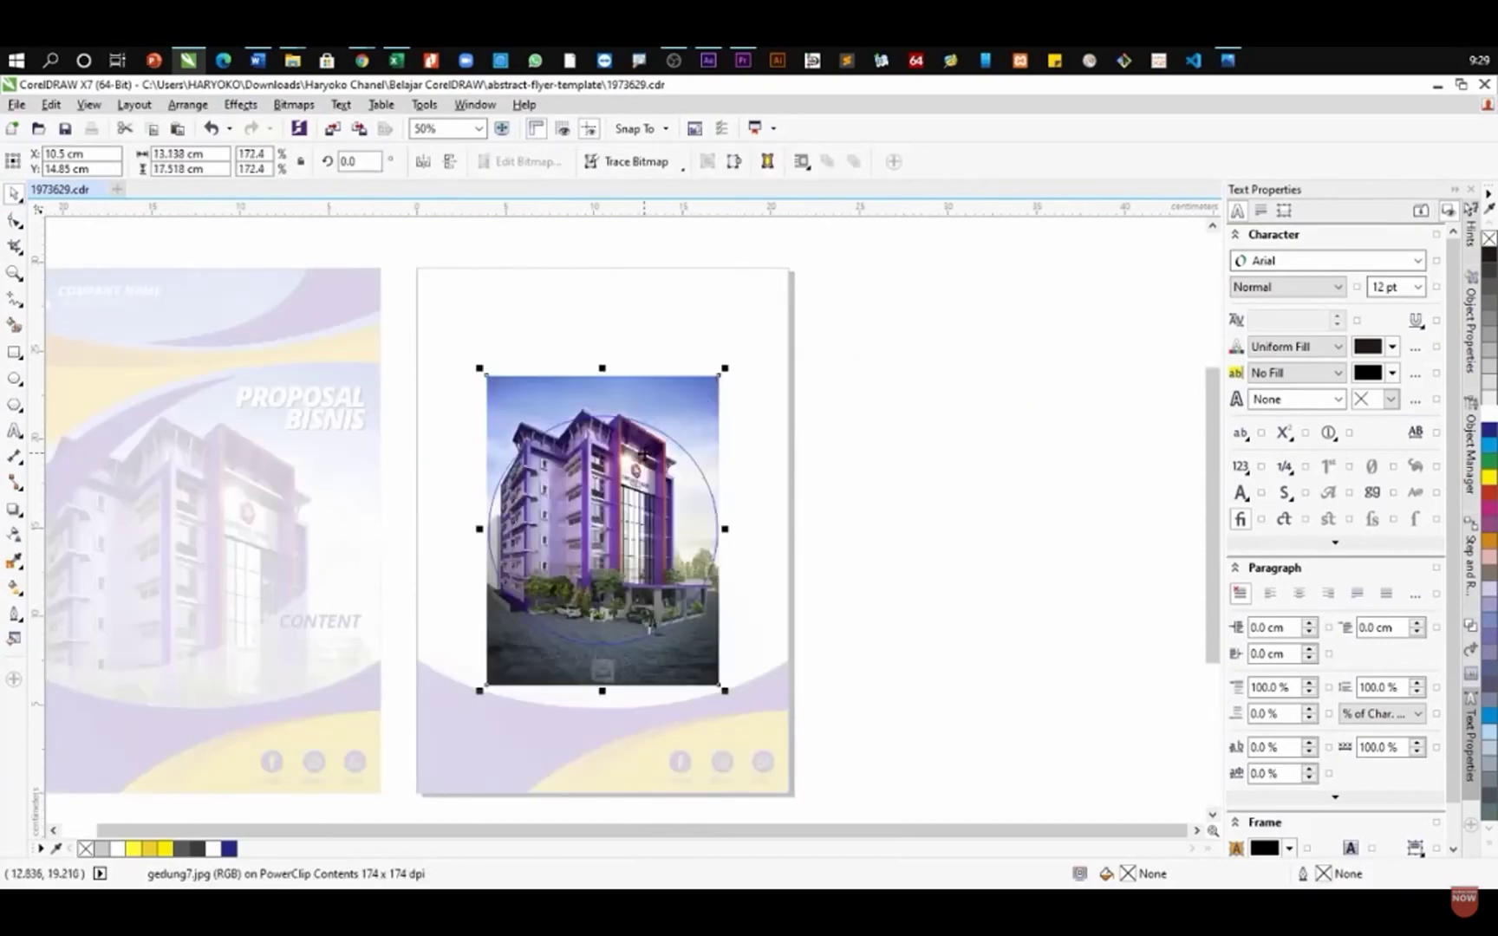
{"action": "scroll", "coordinate": [606, 468], "scroll_direction": "up", "scroll_amount": 1}
{"action": "left_click_drag", "start_coordinate": [606, 469], "coordinate": [615, 523]}
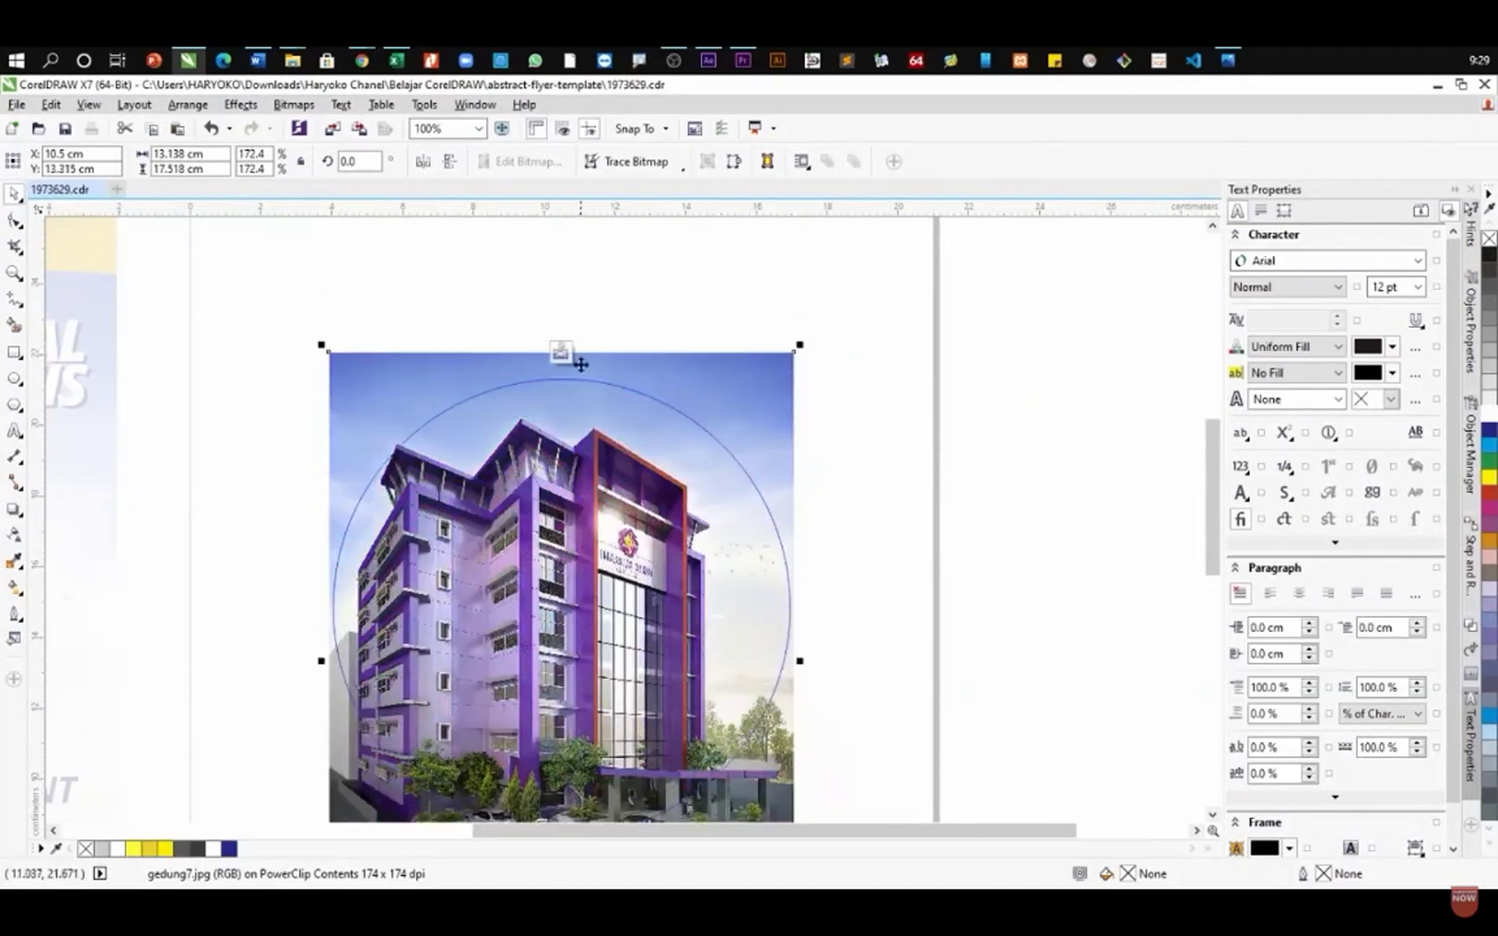
- Finish editing the circle's contents and scale the circular photo frame down to about 10.4 cm in diameter
{"action": "left_click", "coordinate": [562, 353]}
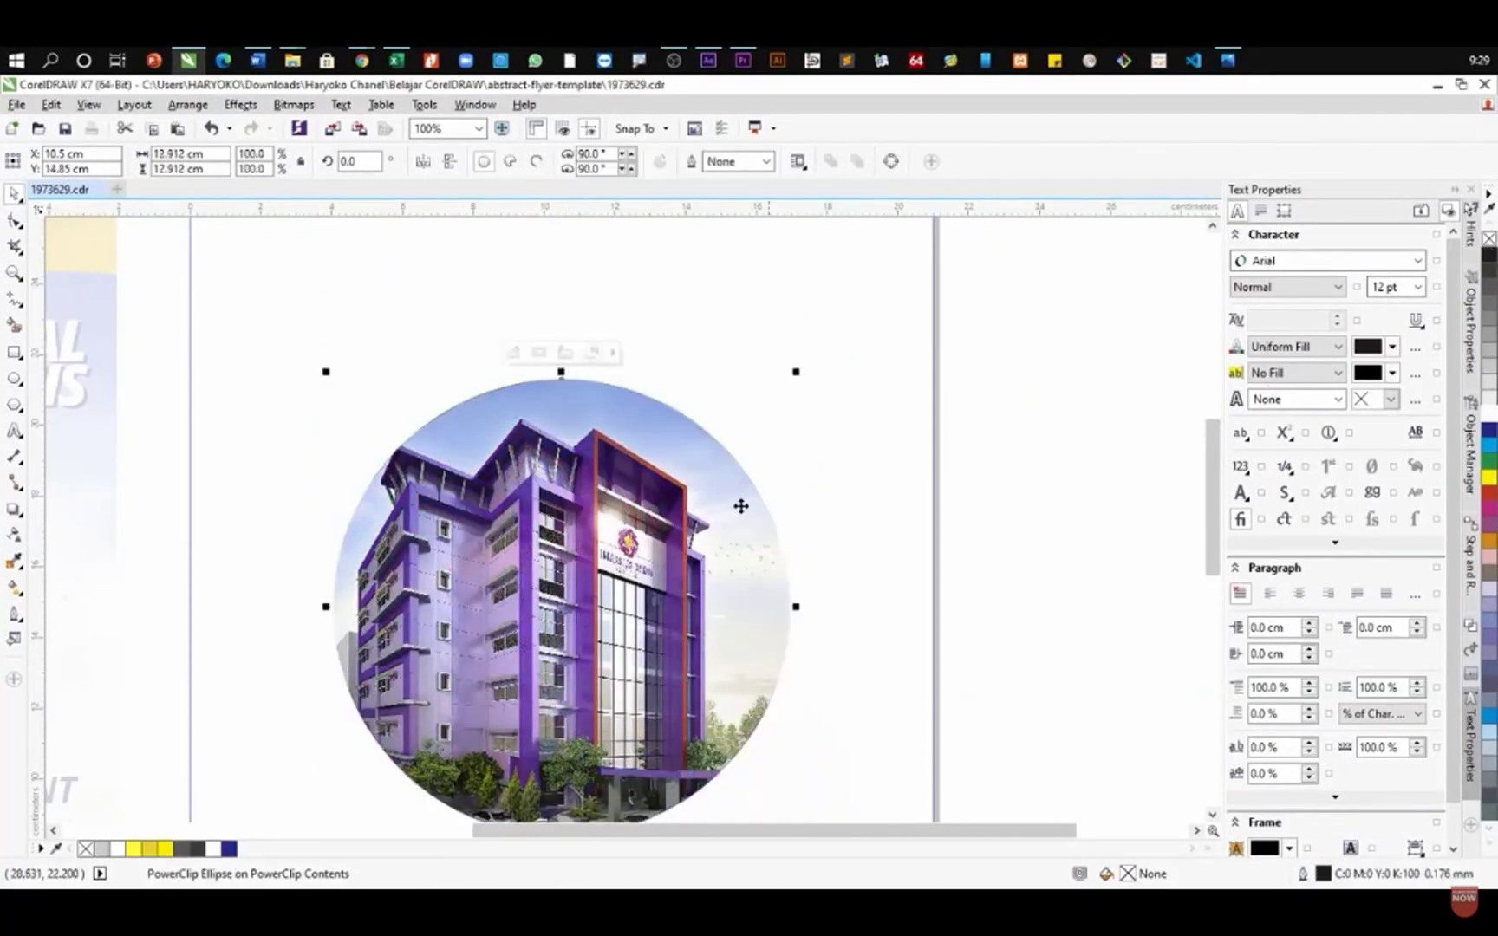
{"action": "scroll", "coordinate": [524, 495], "scroll_direction": "down", "scroll_amount": 3}
{"action": "scroll", "coordinate": [524, 495], "scroll_direction": "up", "scroll_amount": 2}
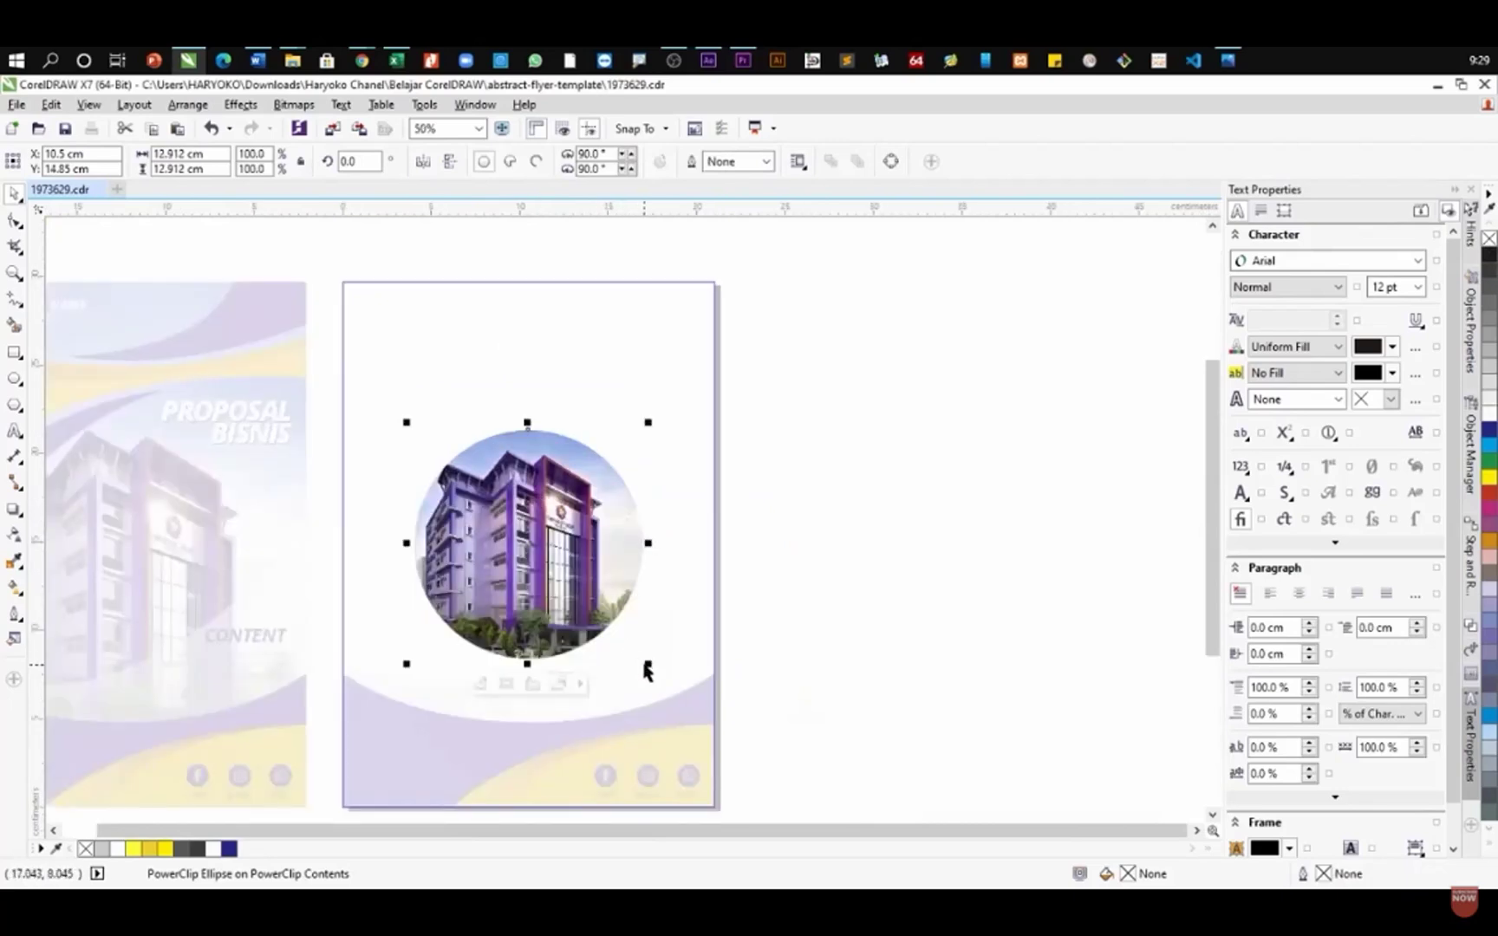
{"action": "left_click_drag", "start_coordinate": [649, 665], "coordinate": [625, 661]}
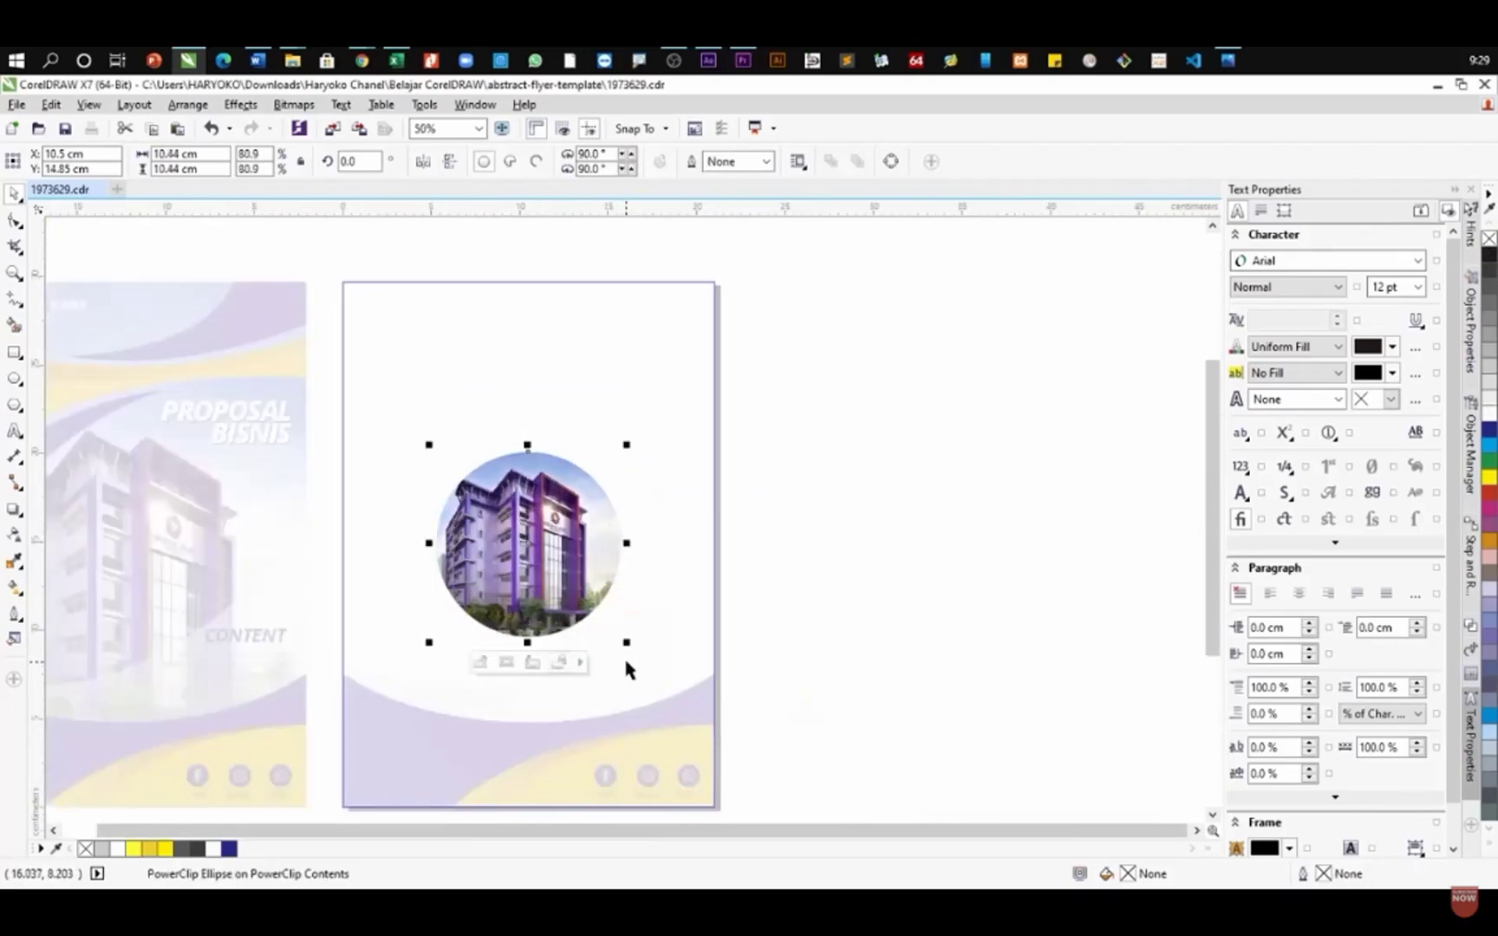
- Finish editing the background PowerClip level and deselect the duplicate cover
{"action": "right_click", "coordinate": [538, 600]}
{"action": "left_click", "coordinate": [621, 423]}
{"action": "left_click", "coordinate": [785, 501]}
{"action": "scroll", "coordinate": [772, 511], "scroll_direction": "down", "scroll_amount": 2}
{"action": "scroll", "coordinate": [764, 515], "scroll_direction": "up", "scroll_amount": 2}
{"action": "scroll", "coordinate": [716, 515], "scroll_direction": "down", "scroll_amount": 2}
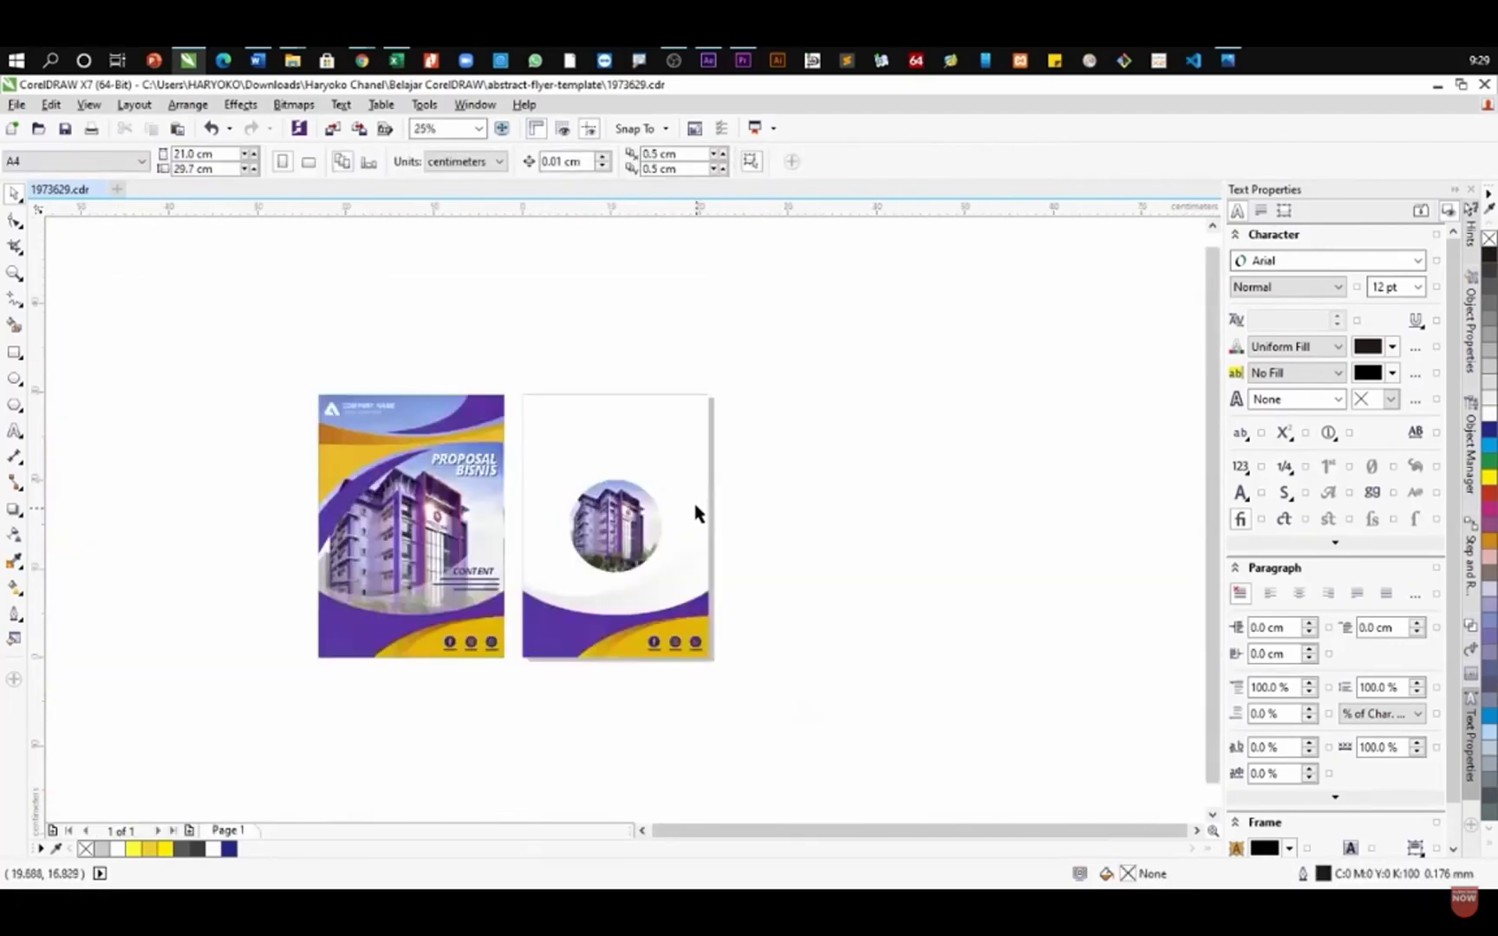
- Fill the second cover's background rectangle with a pale lavender colour, trying 10% black and white first
{"action": "left_click", "coordinate": [695, 444]}
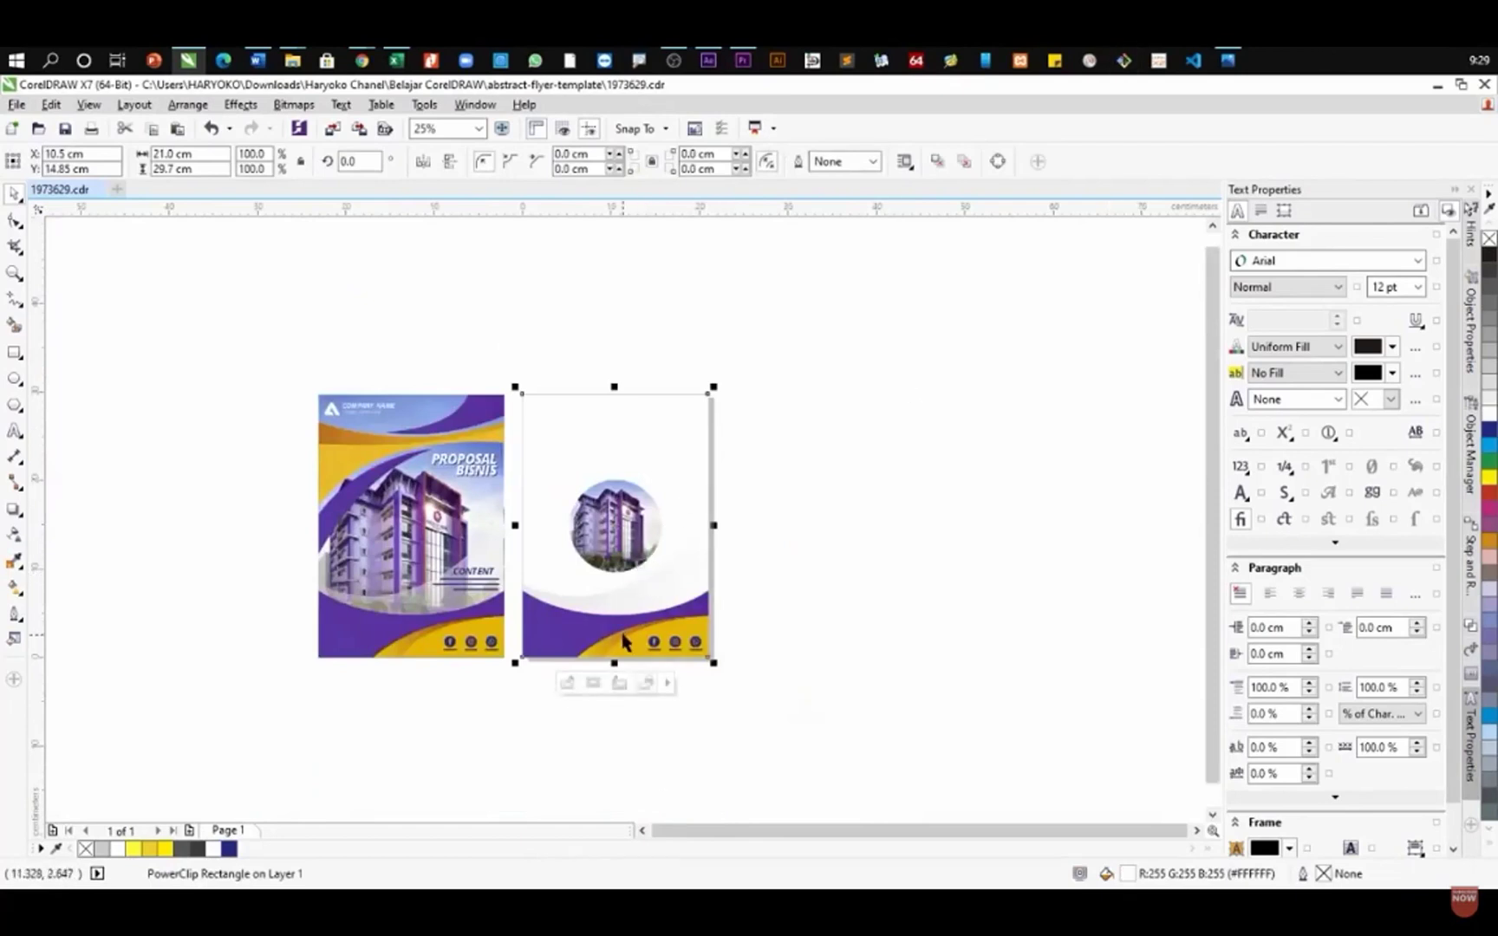
{"action": "left_click", "coordinate": [1490, 404]}
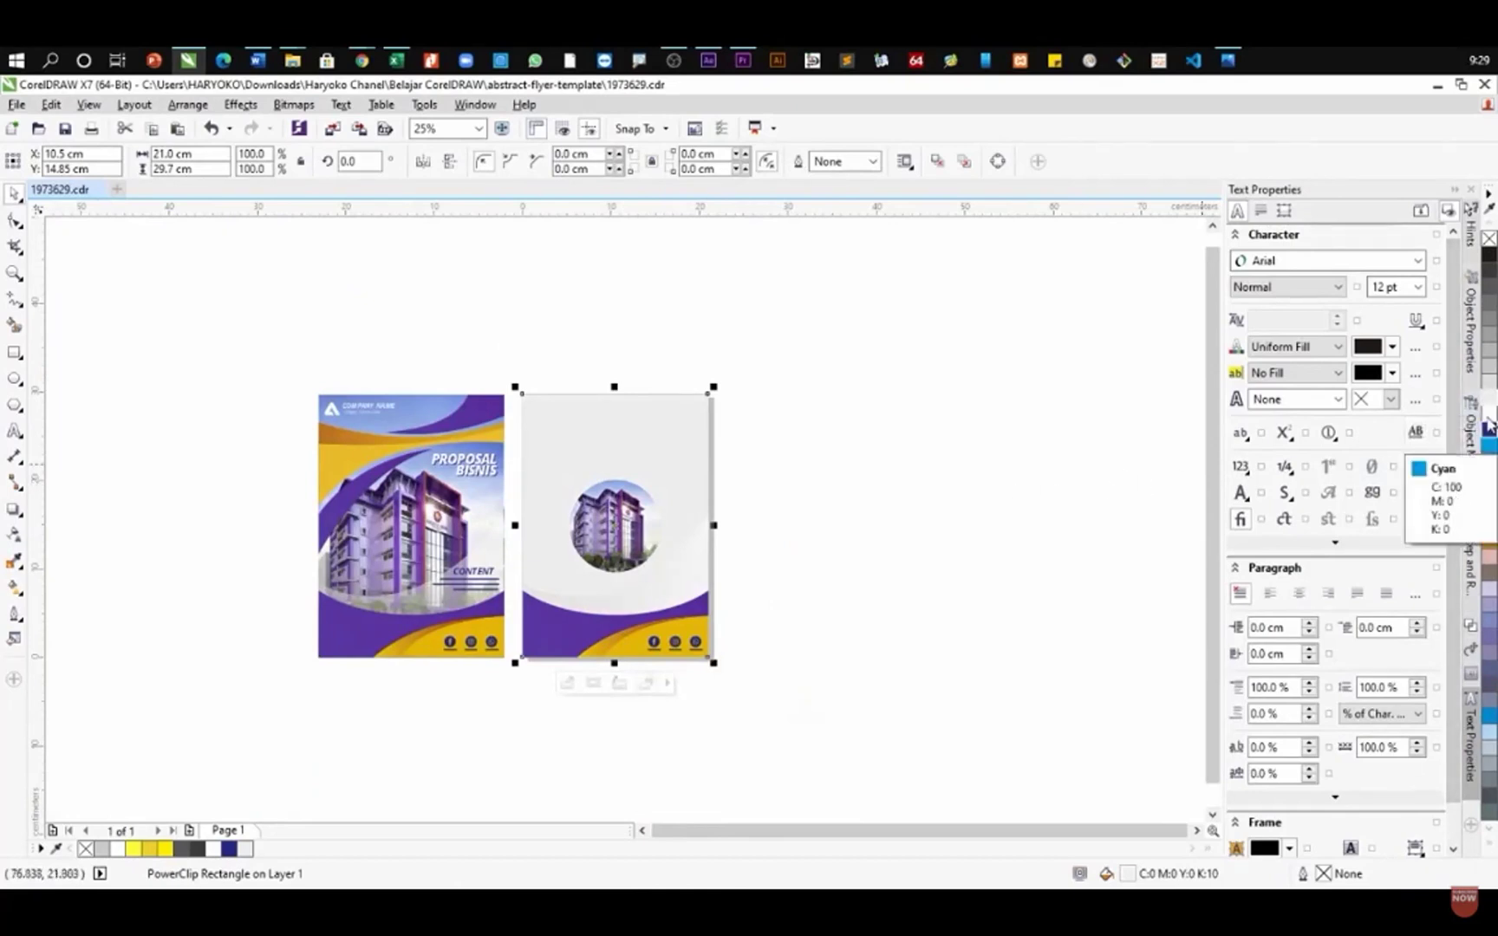
{"action": "left_click", "coordinate": [1489, 468]}
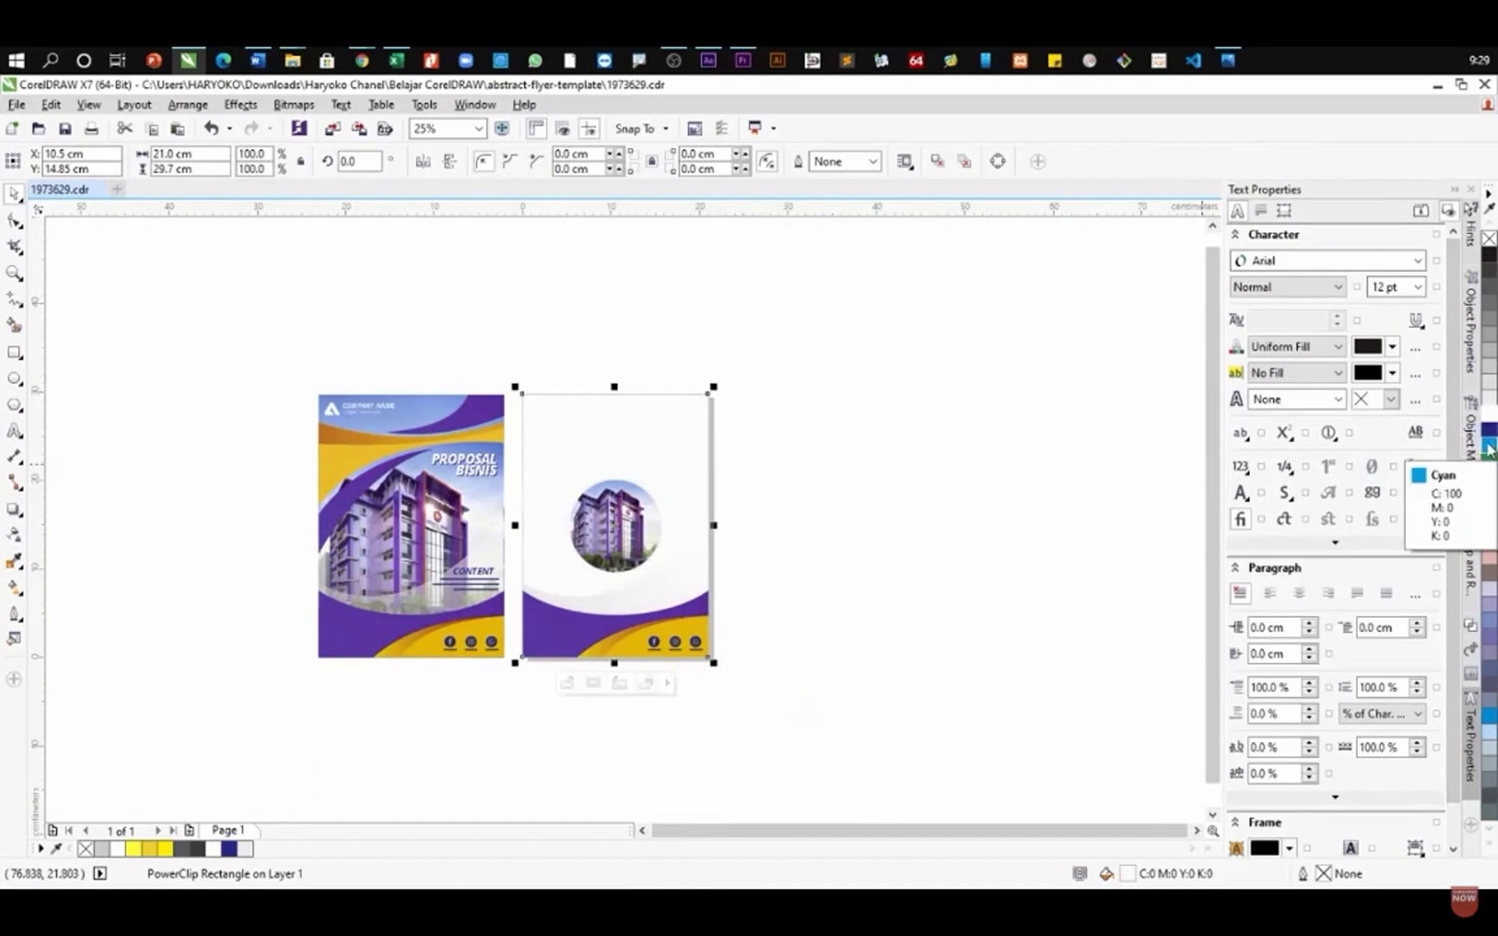
{"action": "left_click", "coordinate": [1490, 436]}
{"action": "left_click", "coordinate": [1491, 432]}
{"action": "left_click", "coordinate": [1010, 511]}
{"action": "scroll", "coordinate": [668, 592], "scroll_direction": "up", "scroll_amount": 2}
{"action": "scroll", "coordinate": [648, 588], "scroll_direction": "up", "scroll_amount": 2}
{"action": "scroll", "coordinate": [648, 589], "scroll_direction": "down", "scroll_amount": 4}
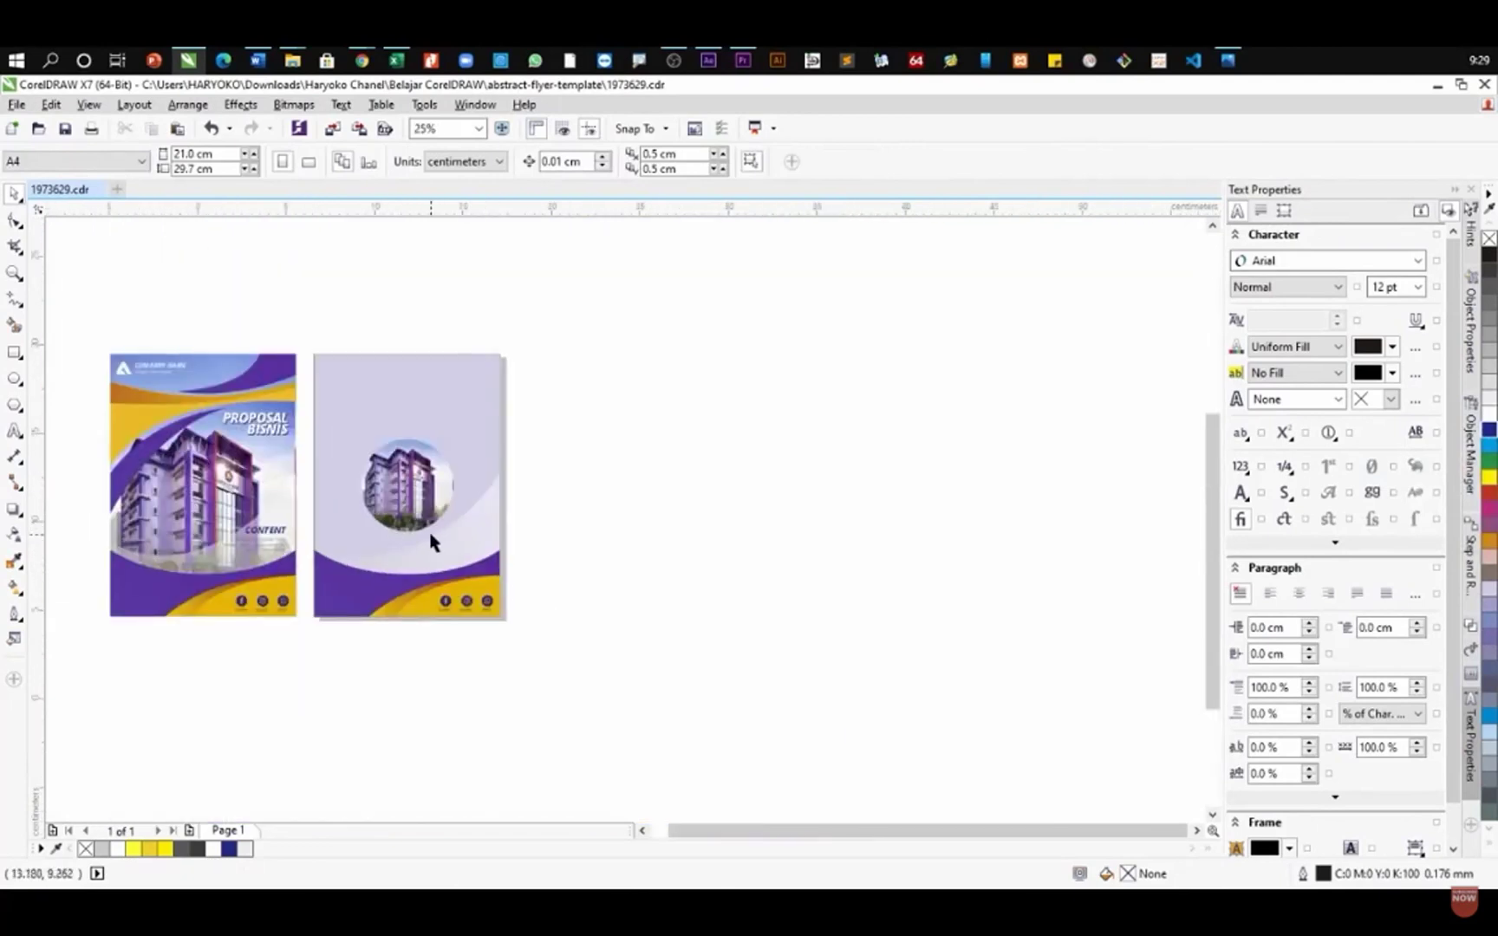
{"action": "scroll", "coordinate": [431, 536], "scroll_direction": "up", "scroll_amount": 2}
{"action": "scroll", "coordinate": [458, 524], "scroll_direction": "down", "scroll_amount": 2}
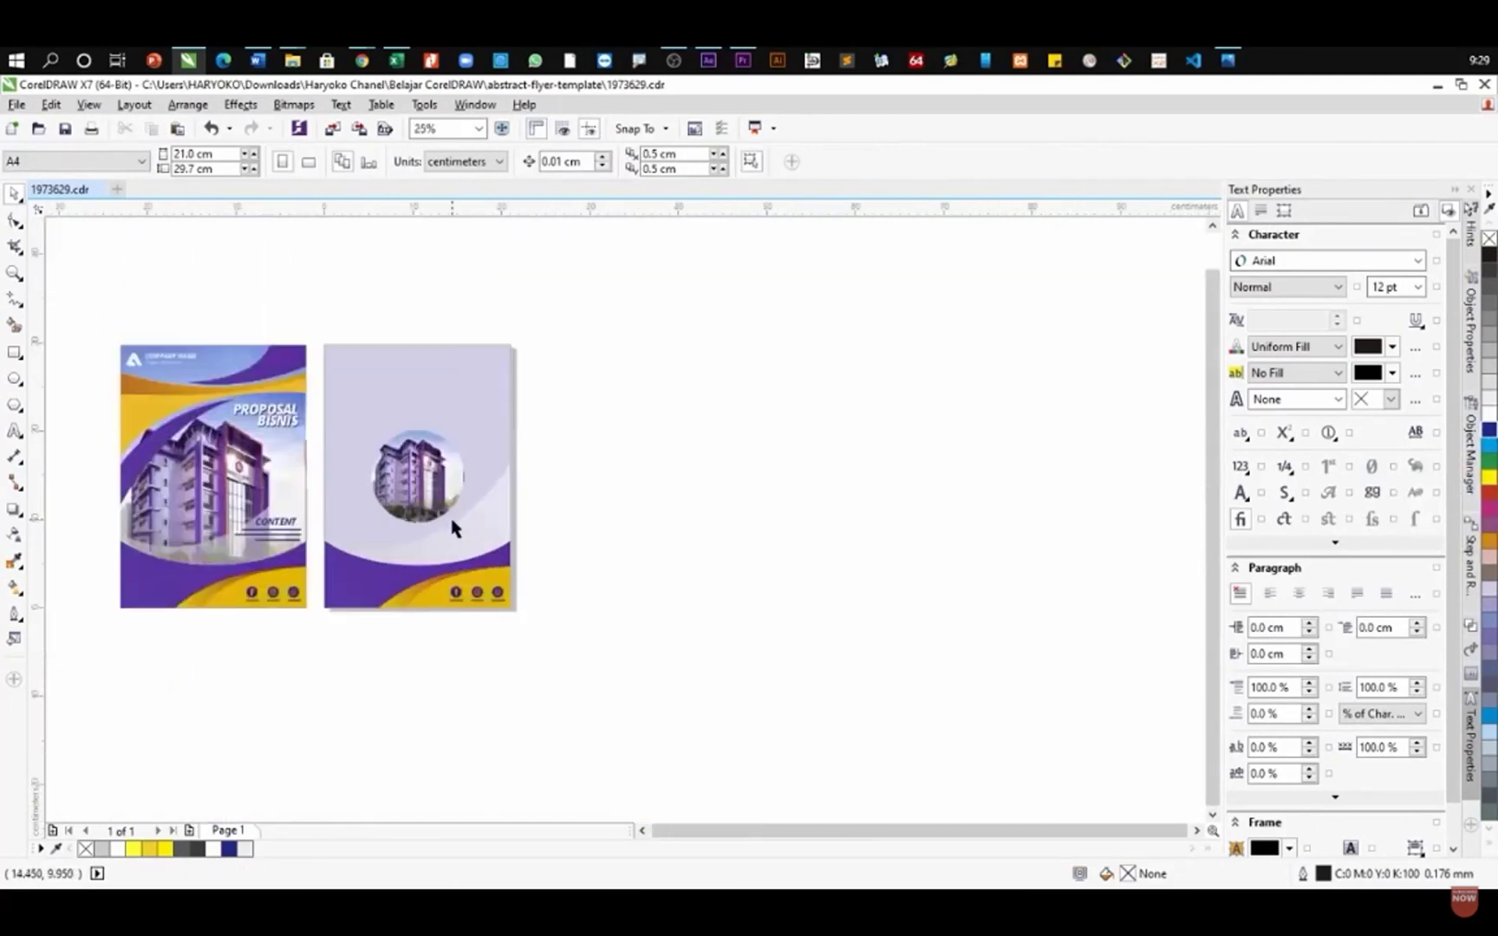
{"action": "scroll", "coordinate": [403, 583], "scroll_direction": "up", "scroll_amount": 2}
{"action": "scroll", "coordinate": [409, 572], "scroll_direction": "down", "scroll_amount": 2}
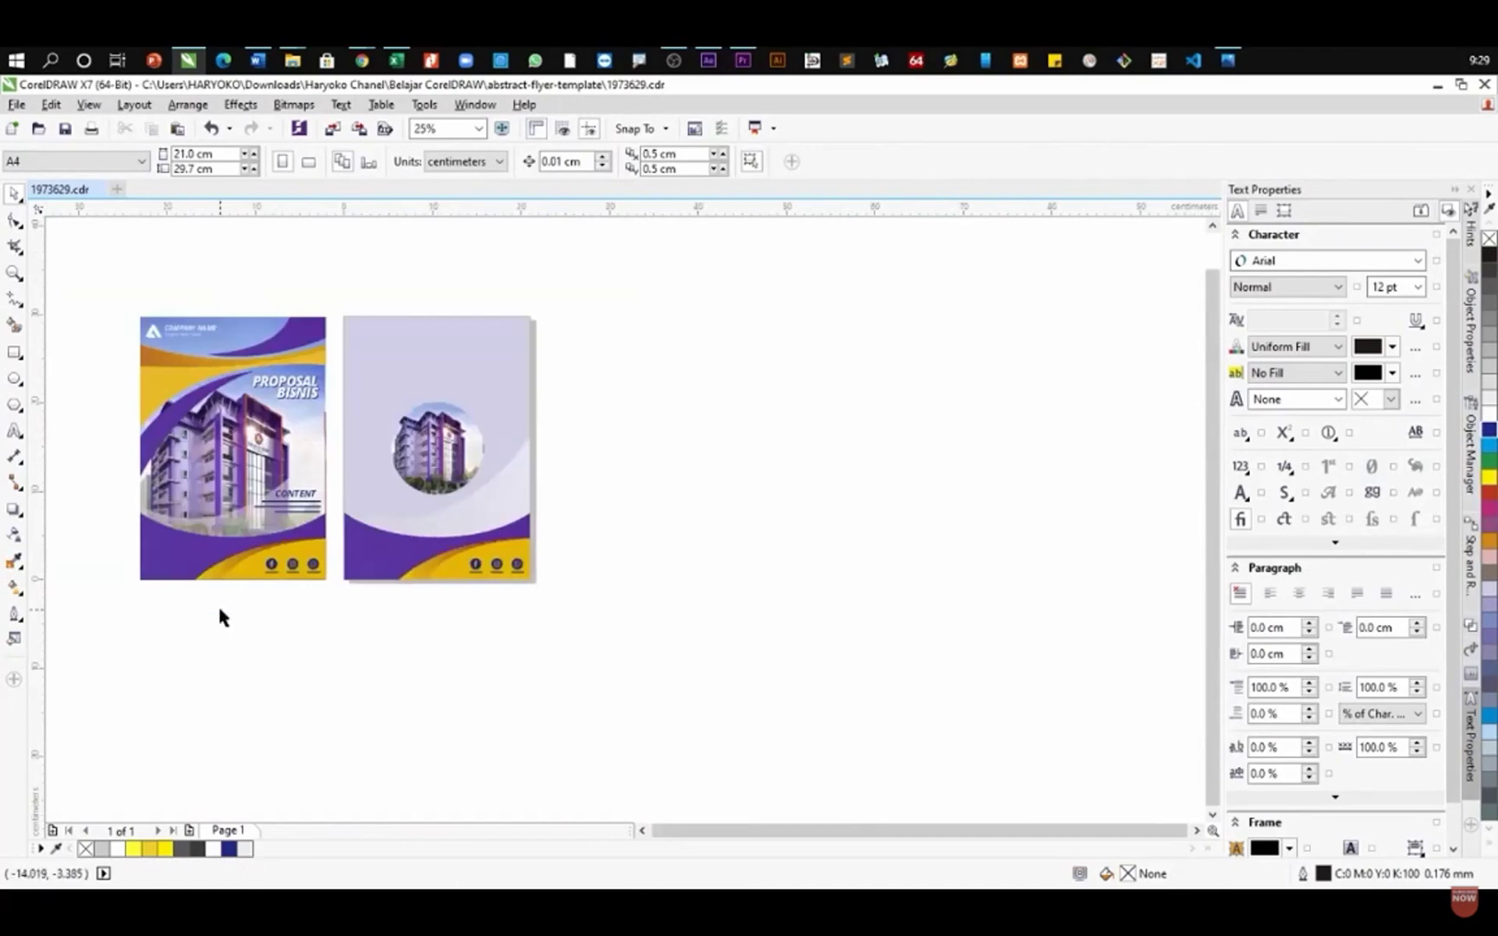
- Add the artistic text caption "Cover Belakang" in Arial below the front cover
{"action": "left_click", "coordinate": [15, 431]}
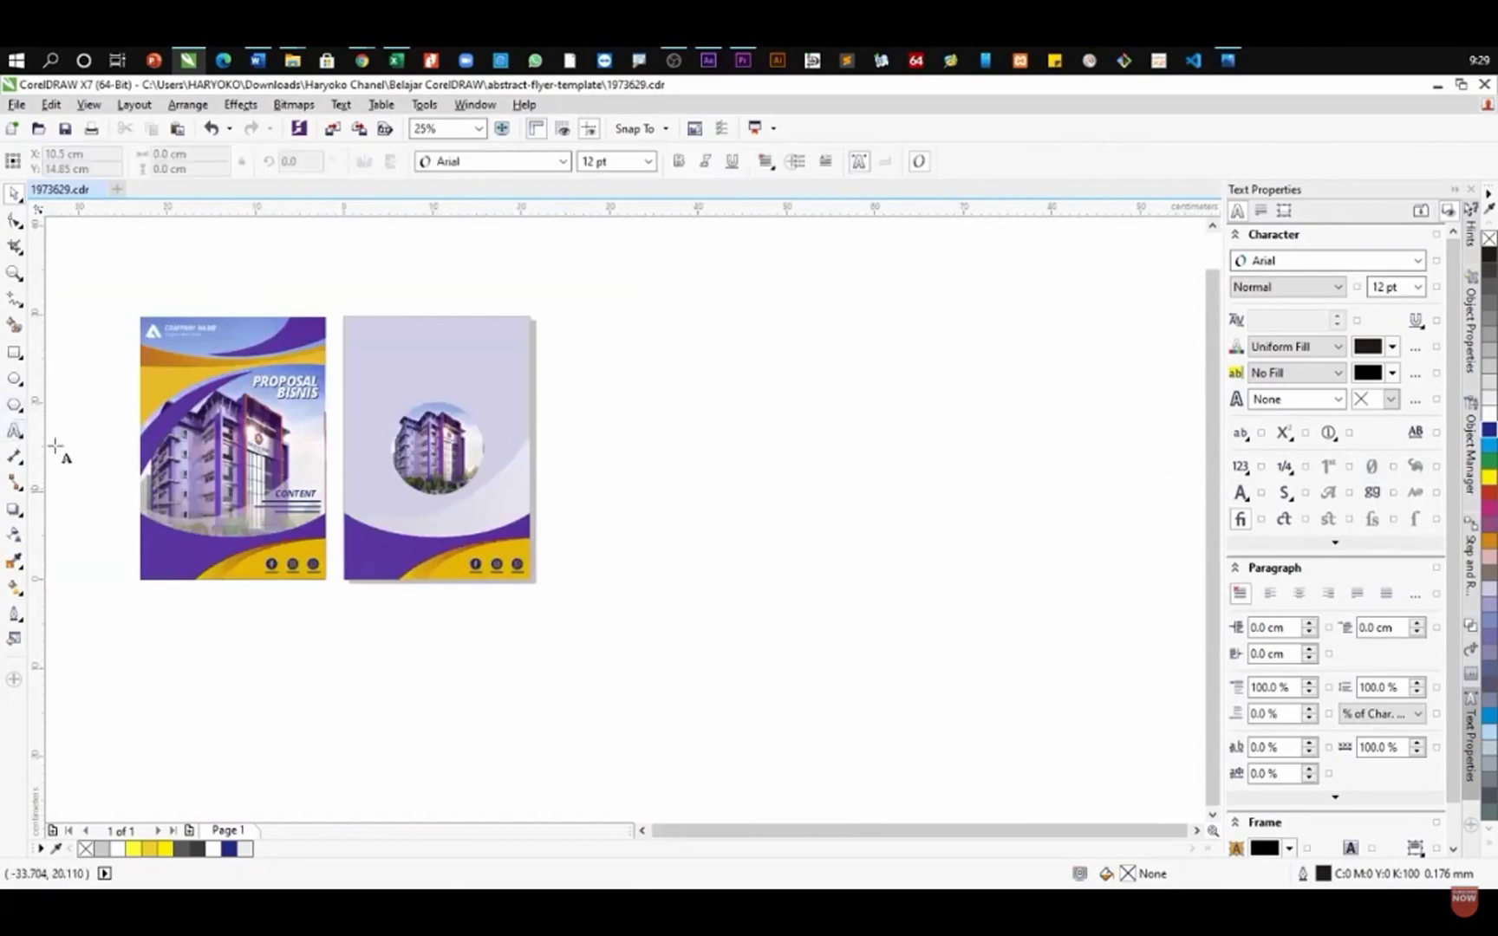
{"action": "left_click", "coordinate": [233, 613]}
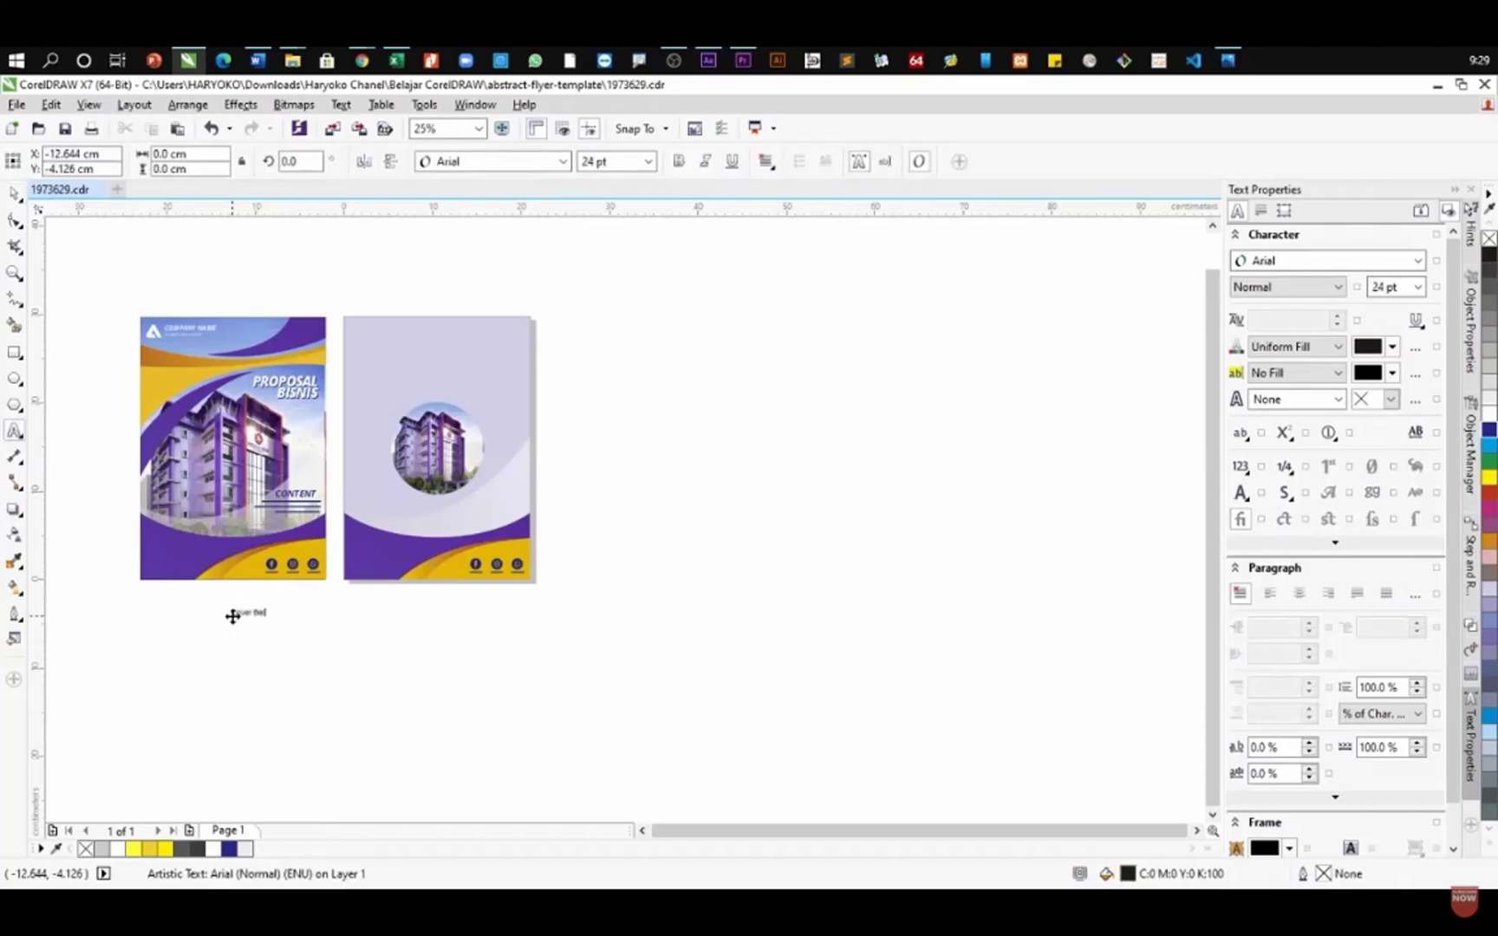
{"action": "key", "text": "ctrl+space"}
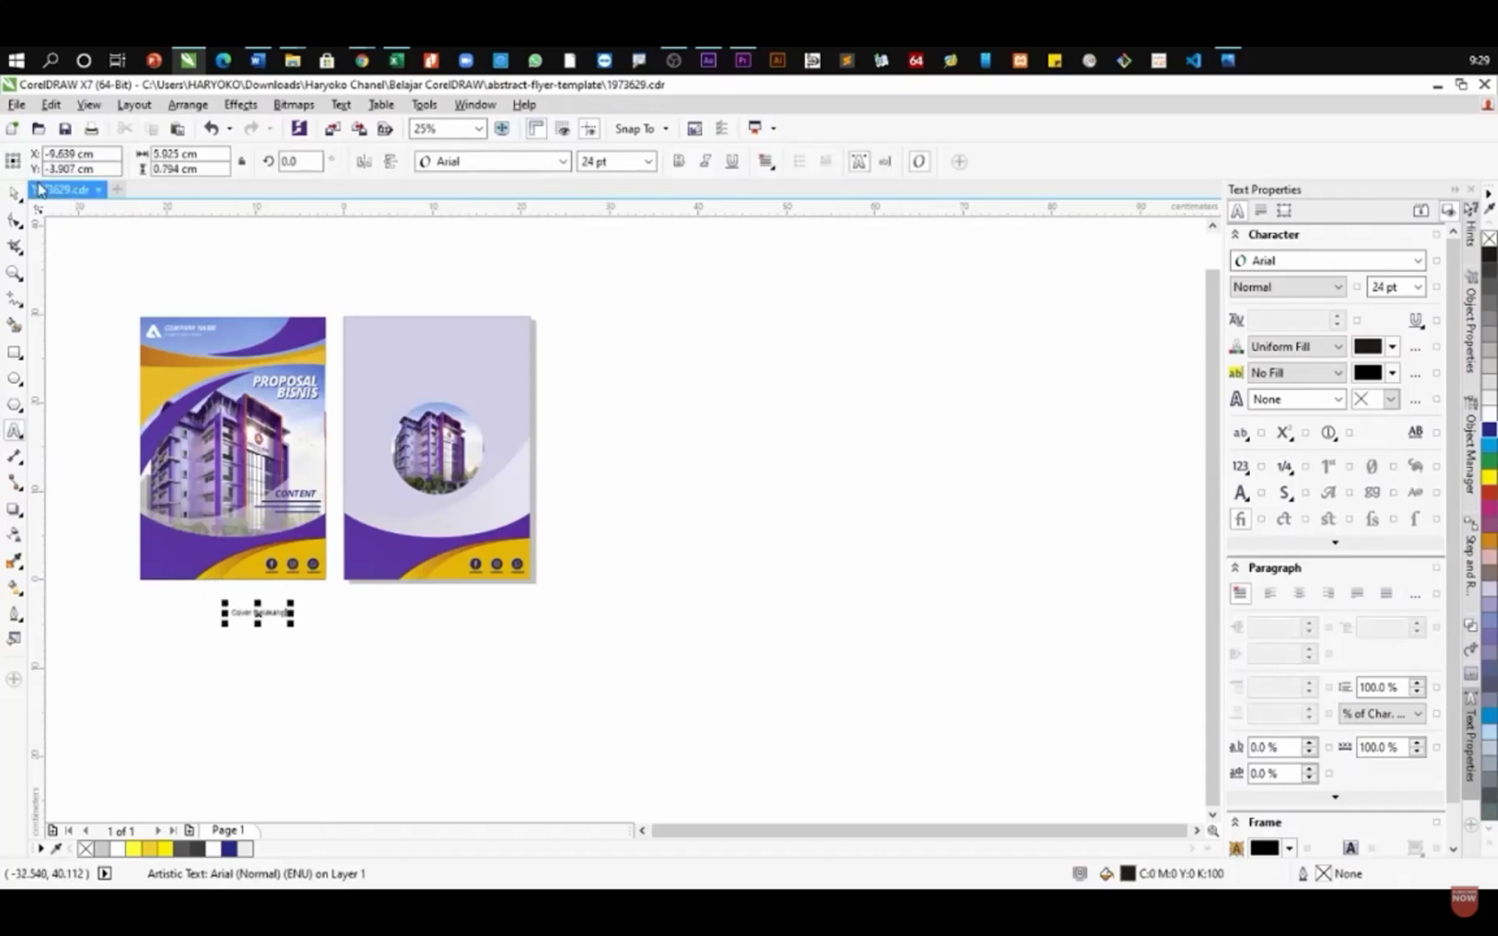
- Place the "Cover Belakang" caption below the lavender back cover and a copy reading "Cover Depan" below the front cover
{"action": "scroll", "coordinate": [245, 594], "scroll_direction": "up", "scroll_amount": 1}
{"action": "left_click_drag", "start_coordinate": [288, 639], "coordinate": [250, 586]}
{"action": "double_click", "coordinate": [196, 587]}
{"action": "type", "text": "Depan"}
{"action": "left_click", "coordinate": [15, 196]}
{"action": "scroll", "coordinate": [315, 636], "scroll_direction": "down", "scroll_amount": 1}
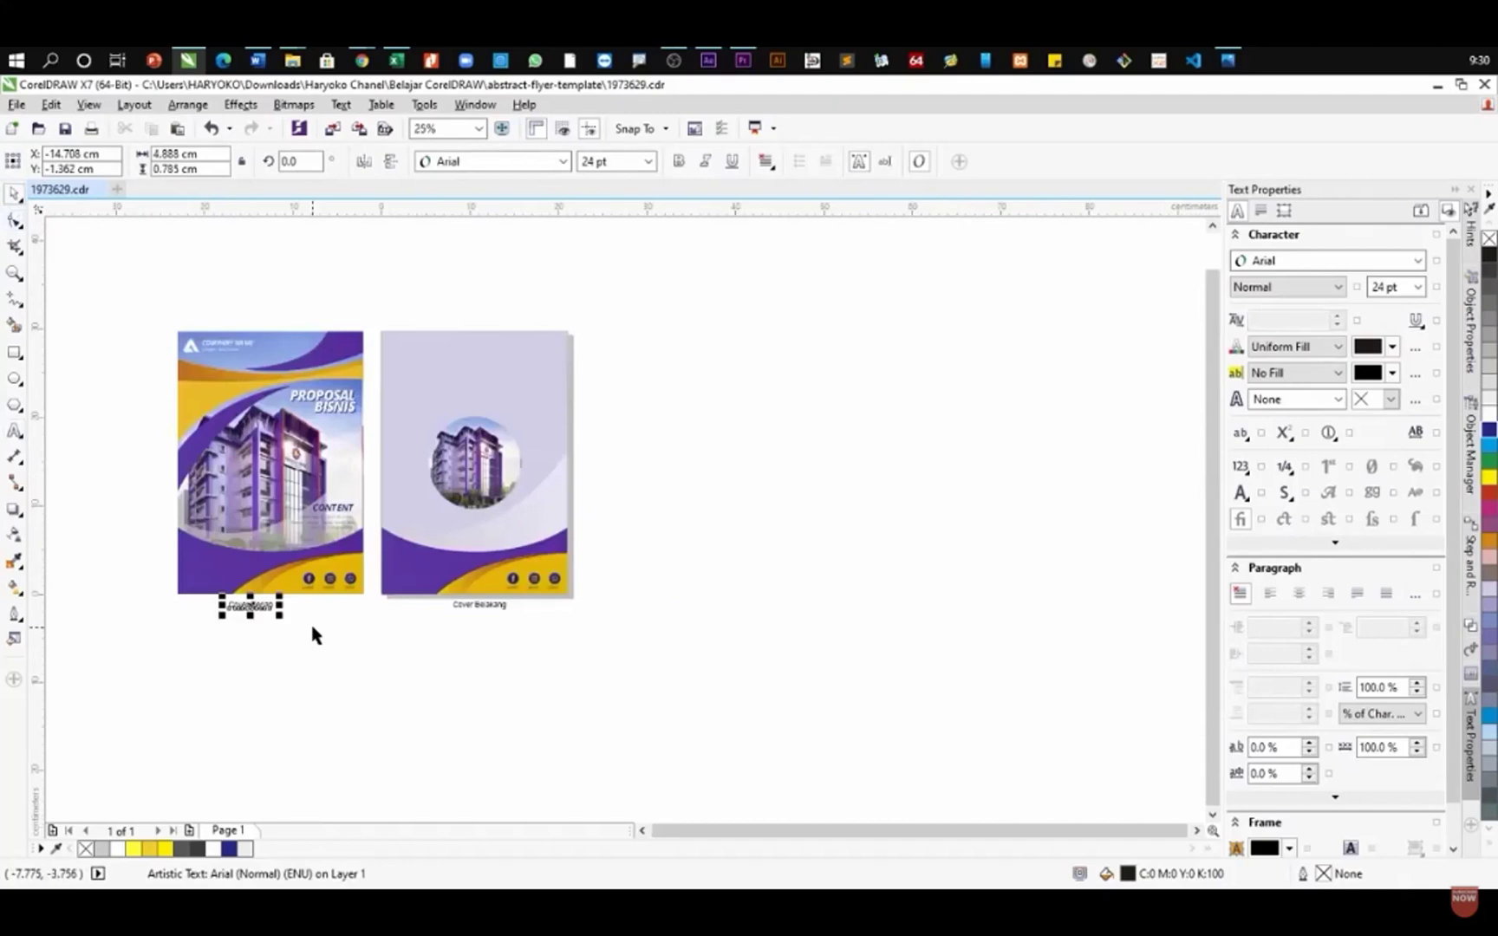
{"action": "left_click", "coordinate": [315, 636]}
{"action": "scroll", "coordinate": [268, 612], "scroll_direction": "up", "scroll_amount": 1}
{"action": "scroll", "coordinate": [277, 624], "scroll_direction": "down", "scroll_amount": 1}
{"action": "left_click_drag", "start_coordinate": [659, 297], "coordinate": [566, 345]}
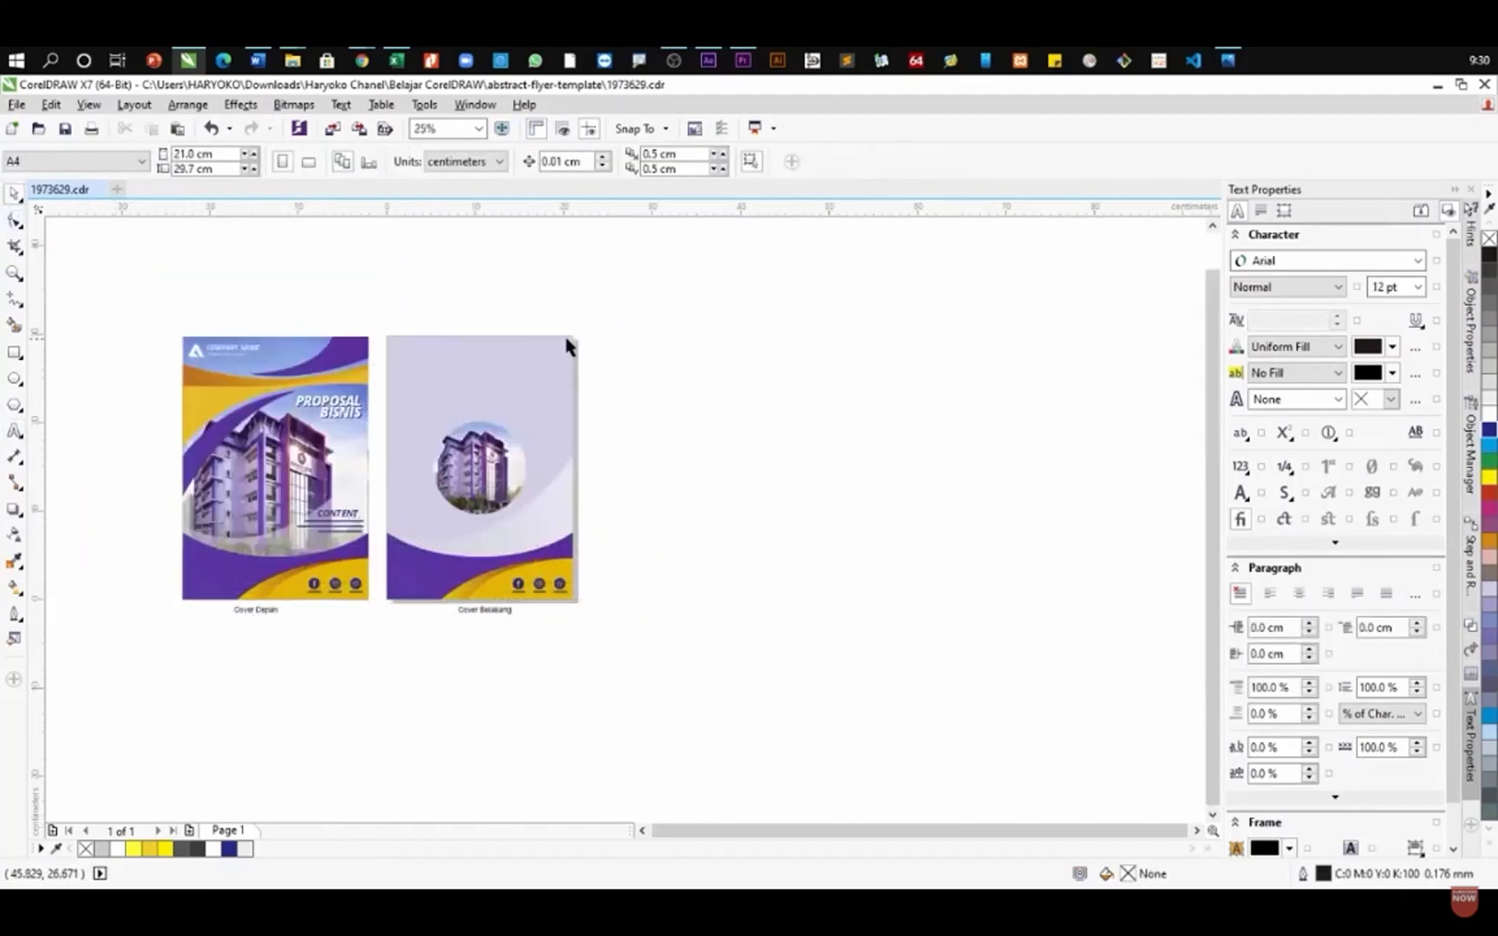
{"action": "left_click_drag", "start_coordinate": [394, 311], "coordinate": [229, 338]}
{"action": "scroll", "coordinate": [592, 345], "scroll_direction": "up", "scroll_amount": 1}
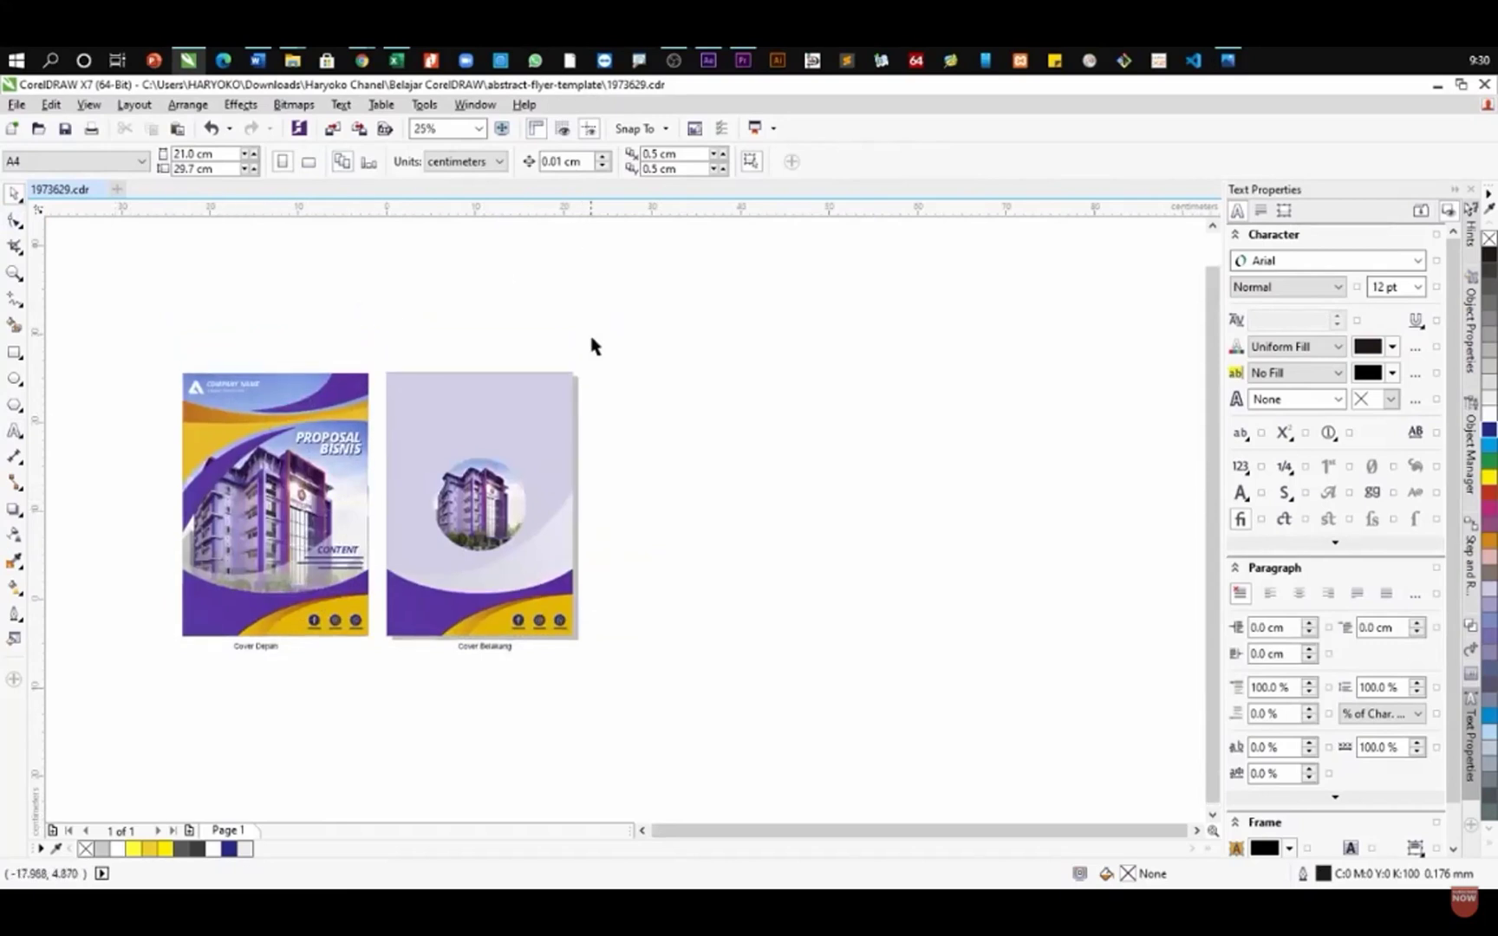
{"action": "scroll", "coordinate": [450, 561], "scroll_direction": "up", "scroll_amount": 1}
{"action": "scroll", "coordinate": [450, 559], "scroll_direction": "down", "scroll_amount": 1}
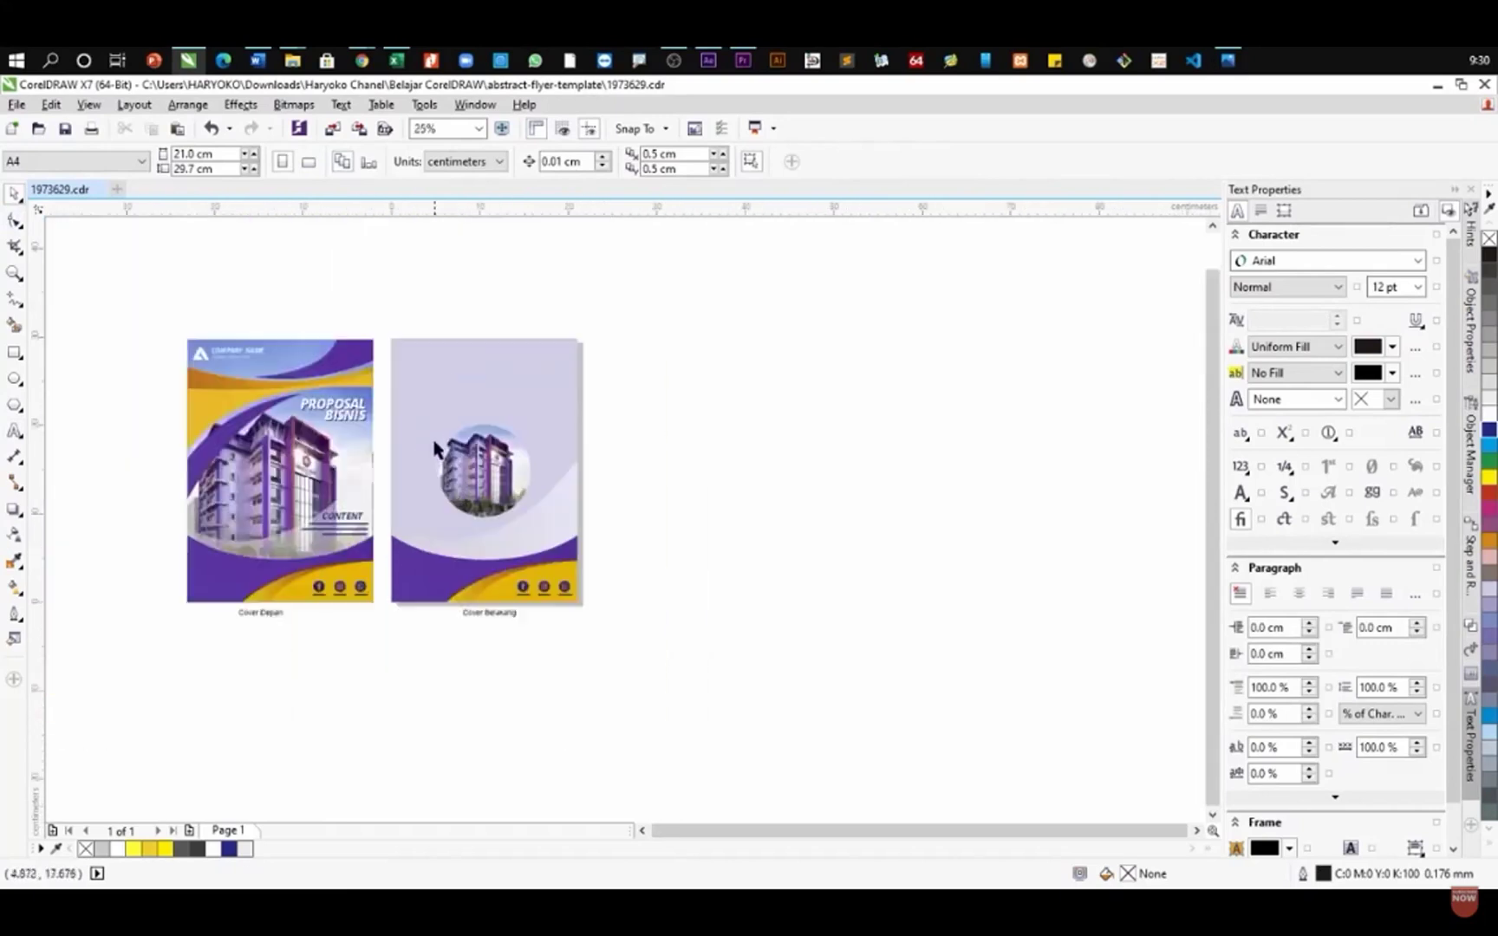
- Select the whole back cover without its caption and set up its JPEG export as CoverBelakang in the PROPOSAL folder
{"action": "left_click_drag", "start_coordinate": [618, 317], "coordinate": [382, 616]}
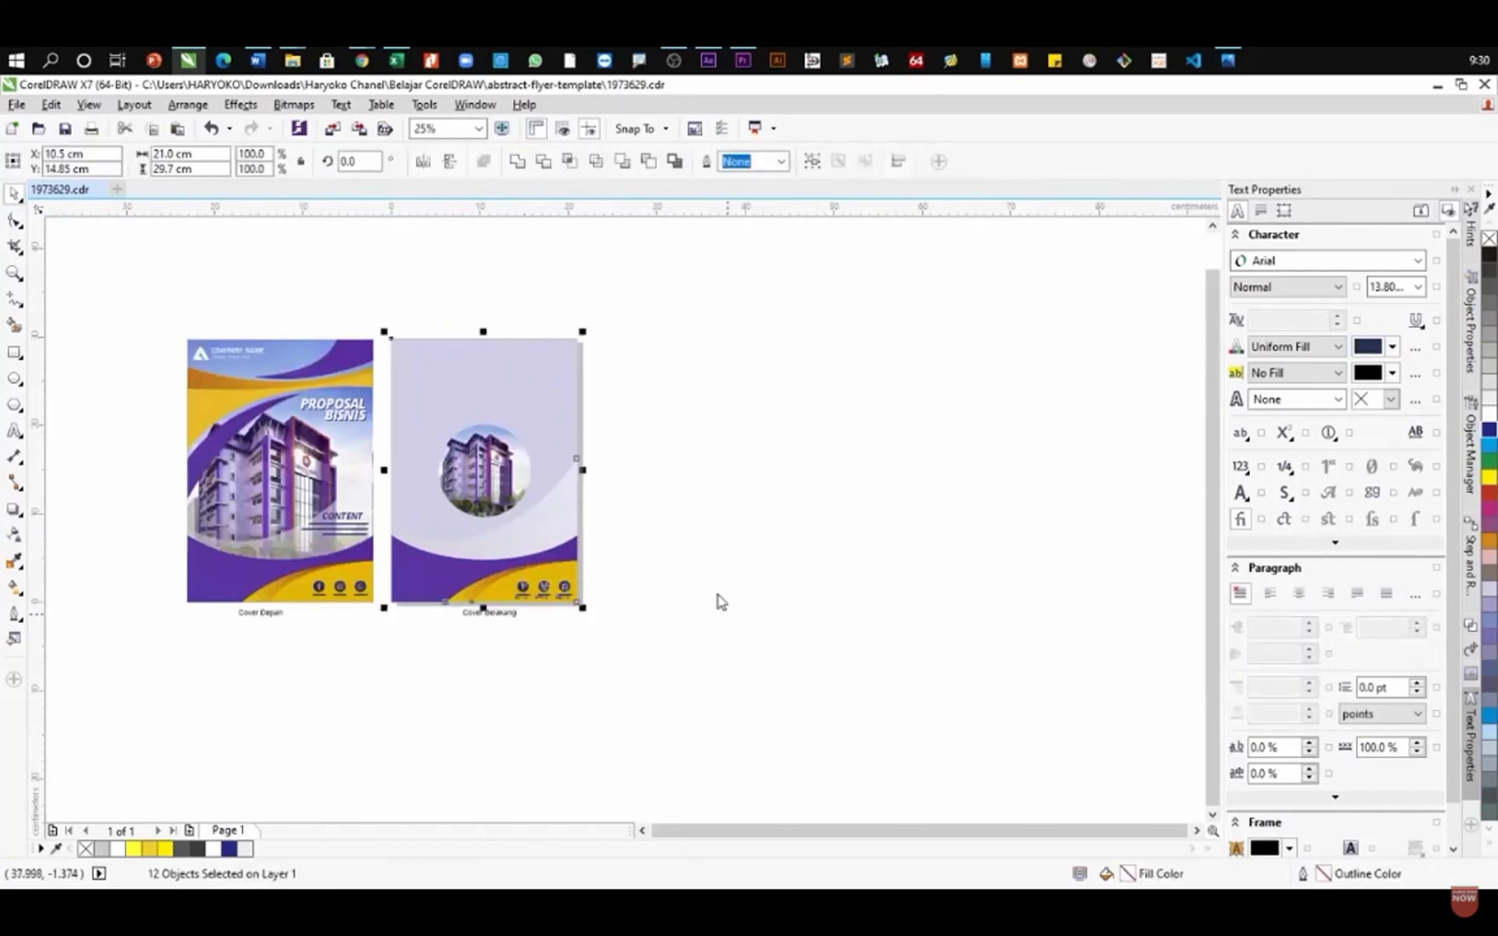
{"action": "key", "text": "ctrl+e"}
{"action": "left_click", "coordinate": [261, 250]}
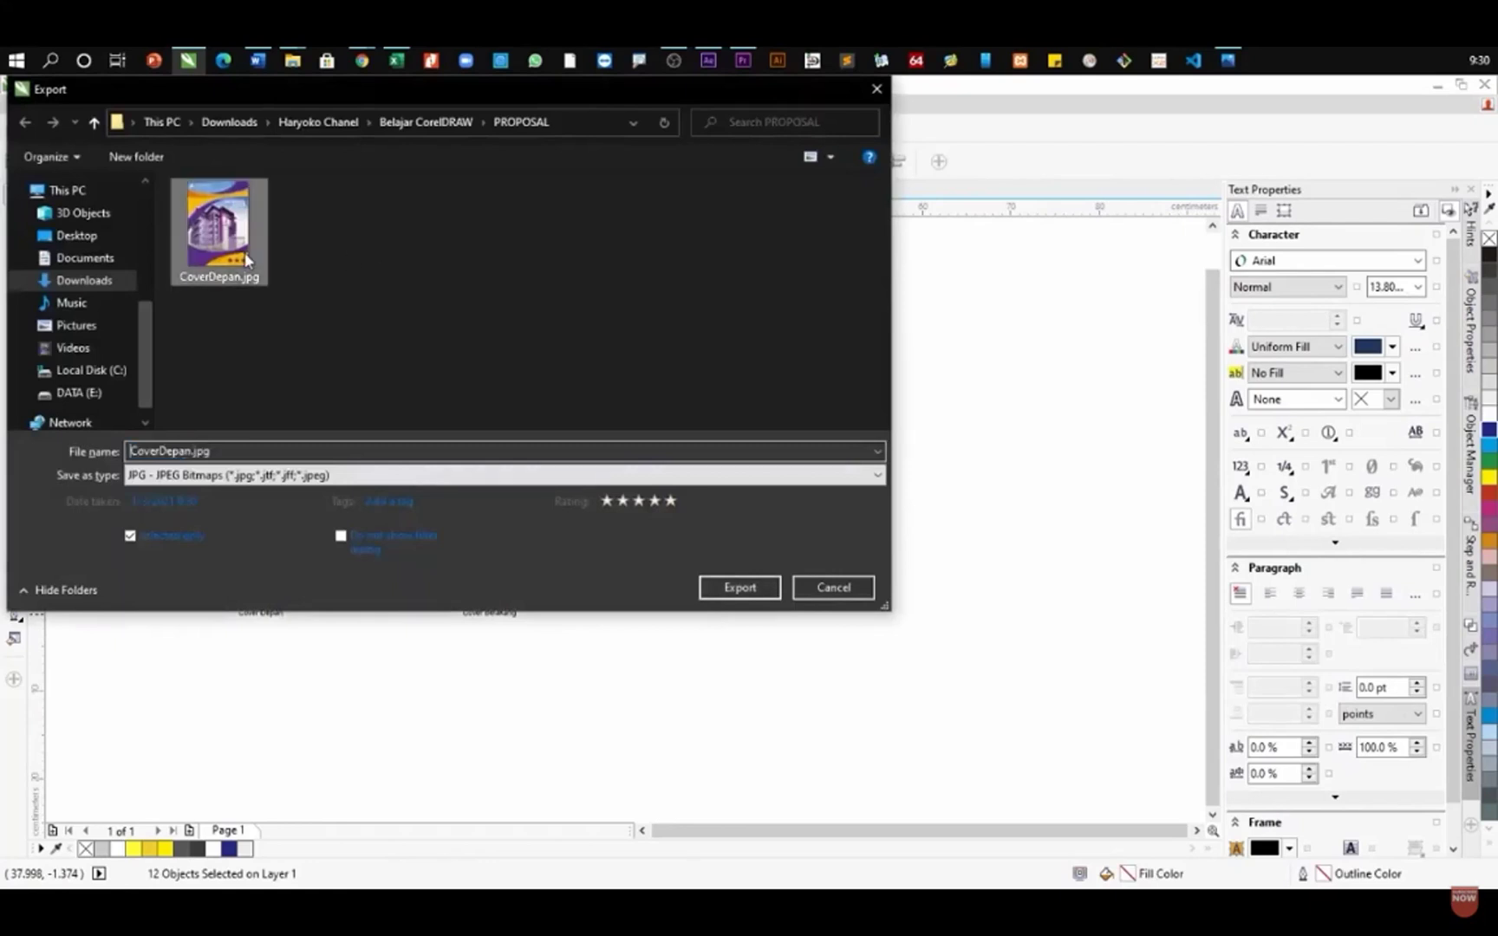
{"action": "left_click", "coordinate": [161, 451]}
{"action": "left_click", "coordinate": [161, 451]}
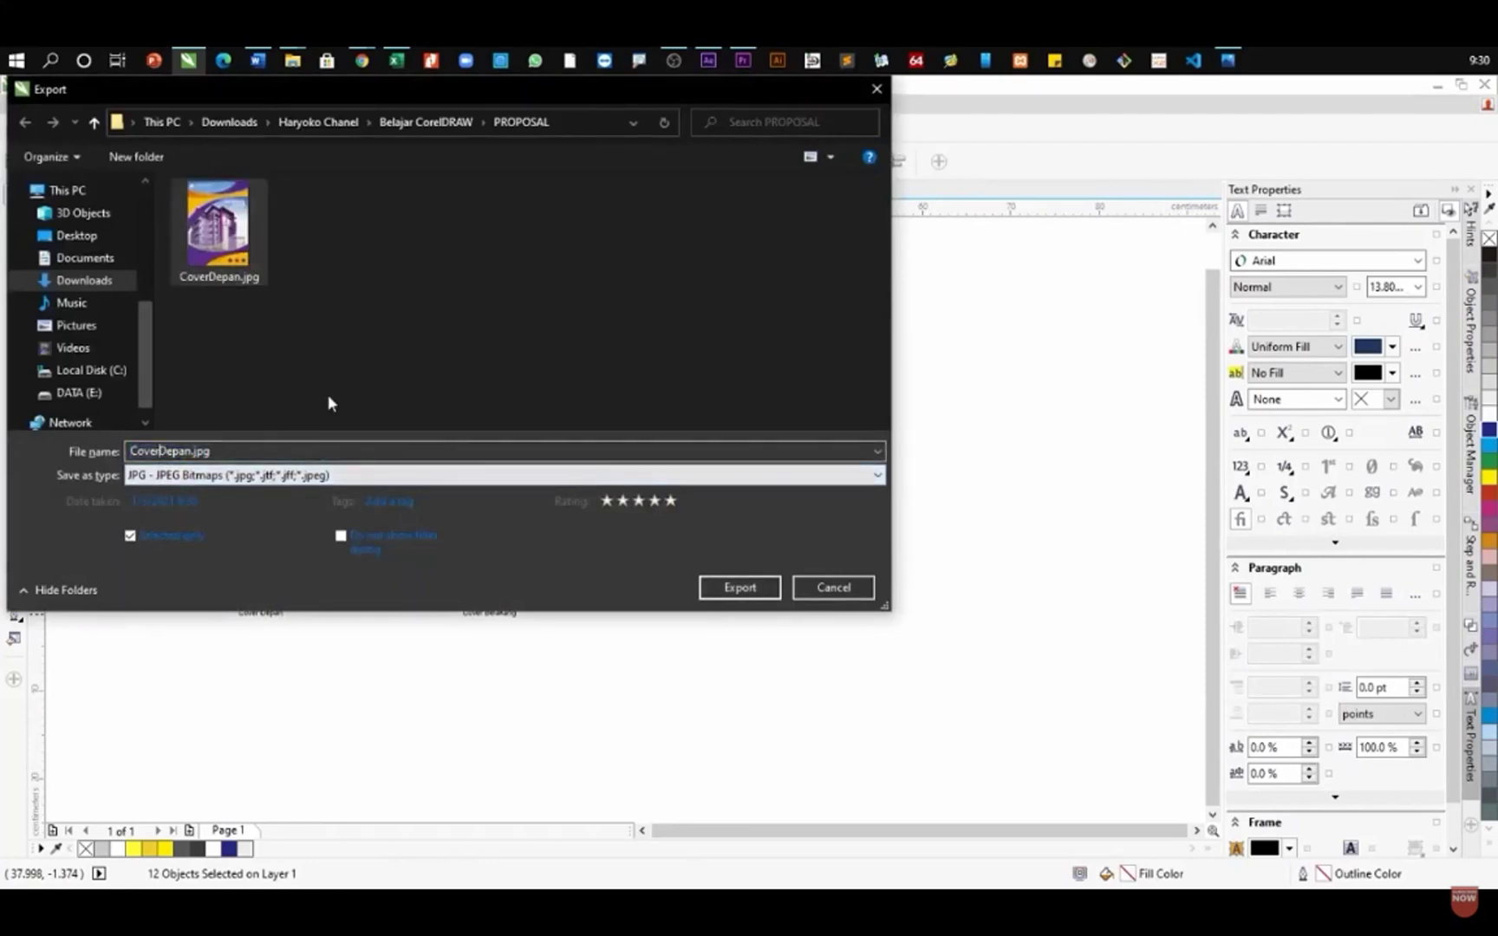
{"action": "key", "text": "Delete"}
{"action": "key", "text": "Delete"}
{"action": "key", "text": "Delete"}
{"action": "key", "text": "Delete"}
{"action": "key", "text": "Delete"}
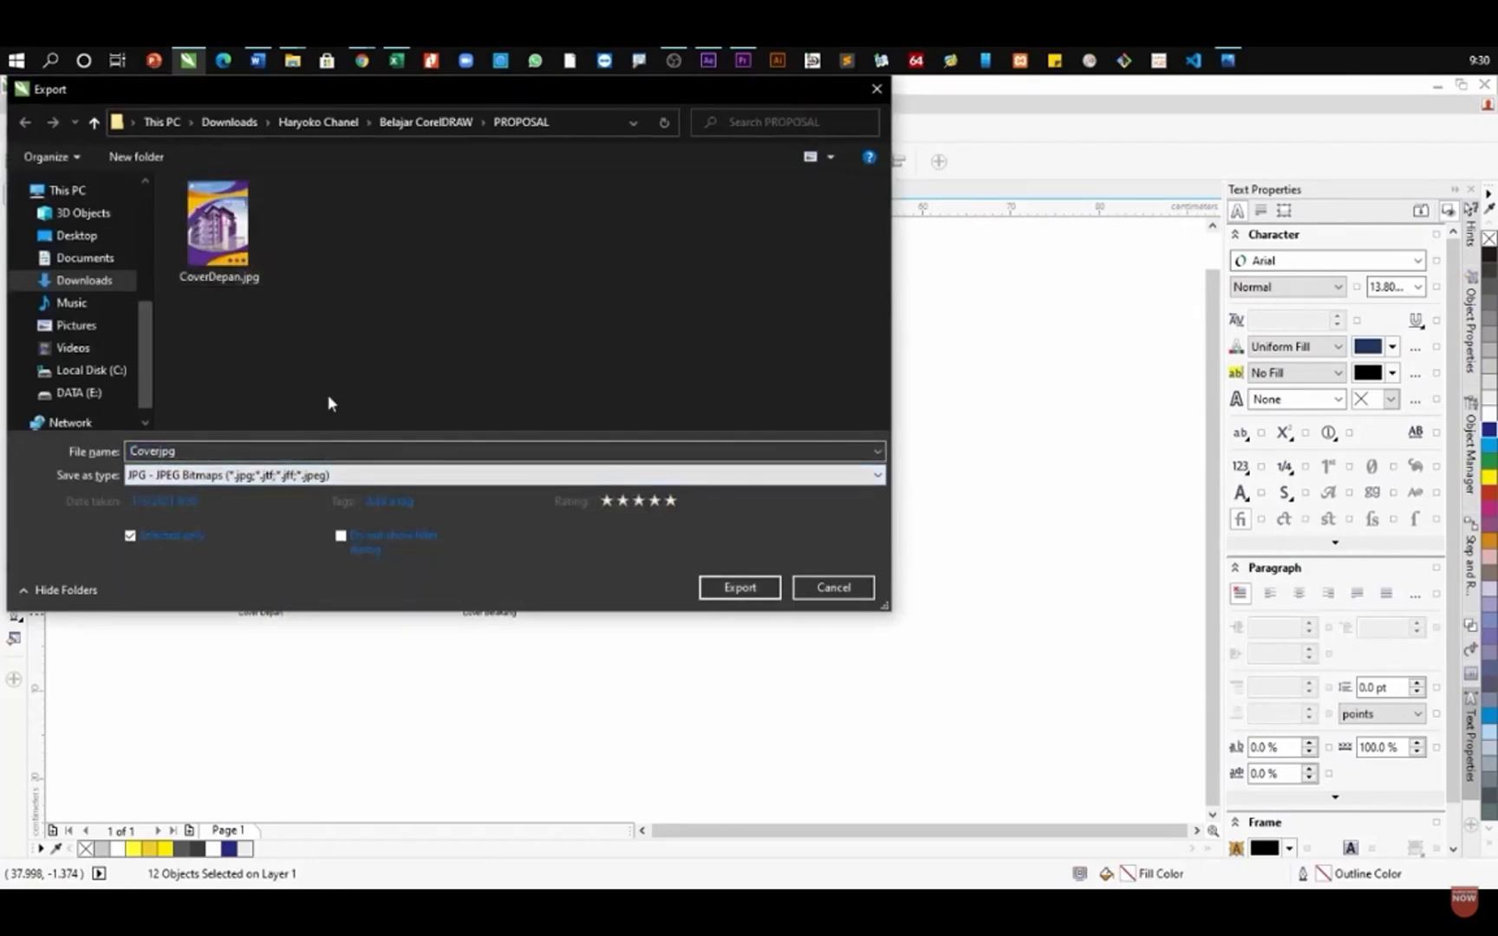
{"action": "type", "text": "Belakang"}
- Export the back cover JPEG with CMYK Color (32-bit) and High quality at 80%, and deselect the artwork
{"action": "left_click", "coordinate": [752, 591]}
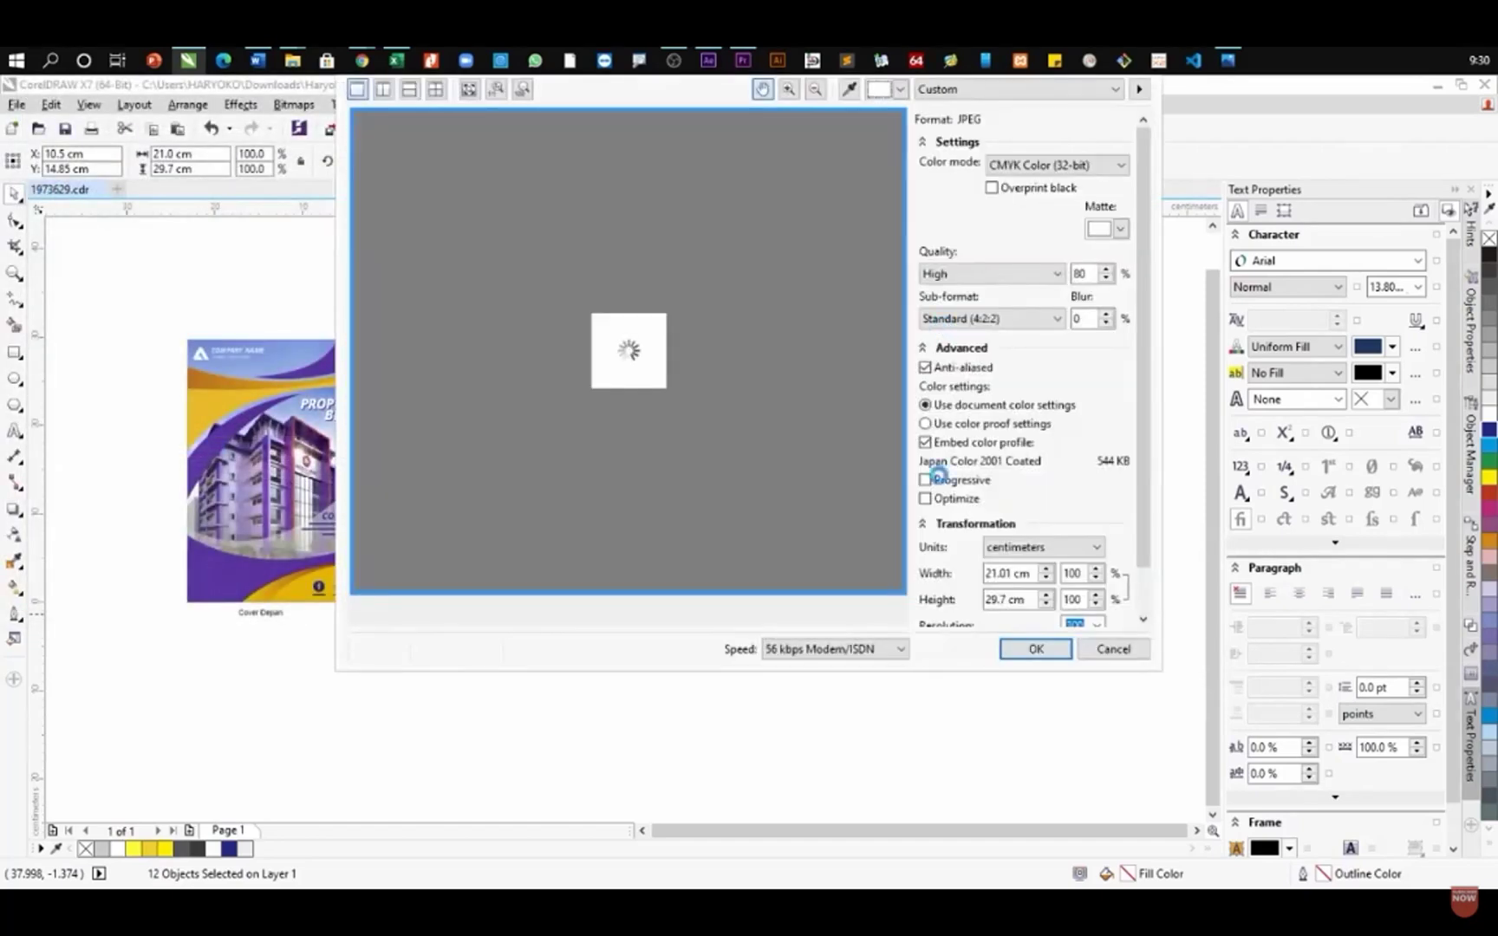
{"action": "left_click", "coordinate": [1030, 651]}
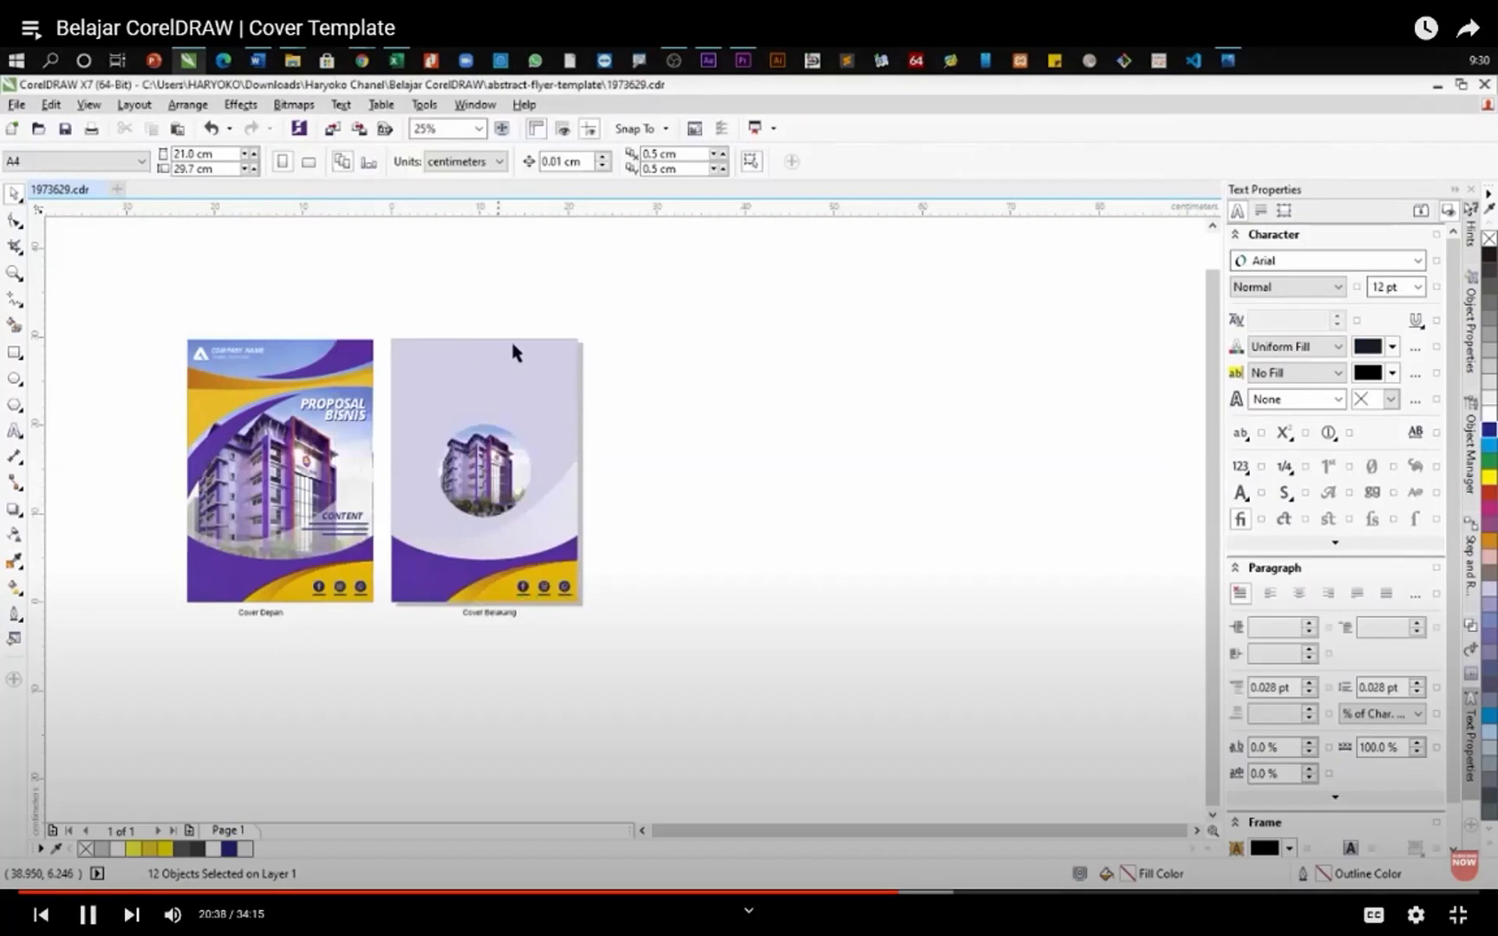
{"action": "left_click", "coordinate": [615, 322]}
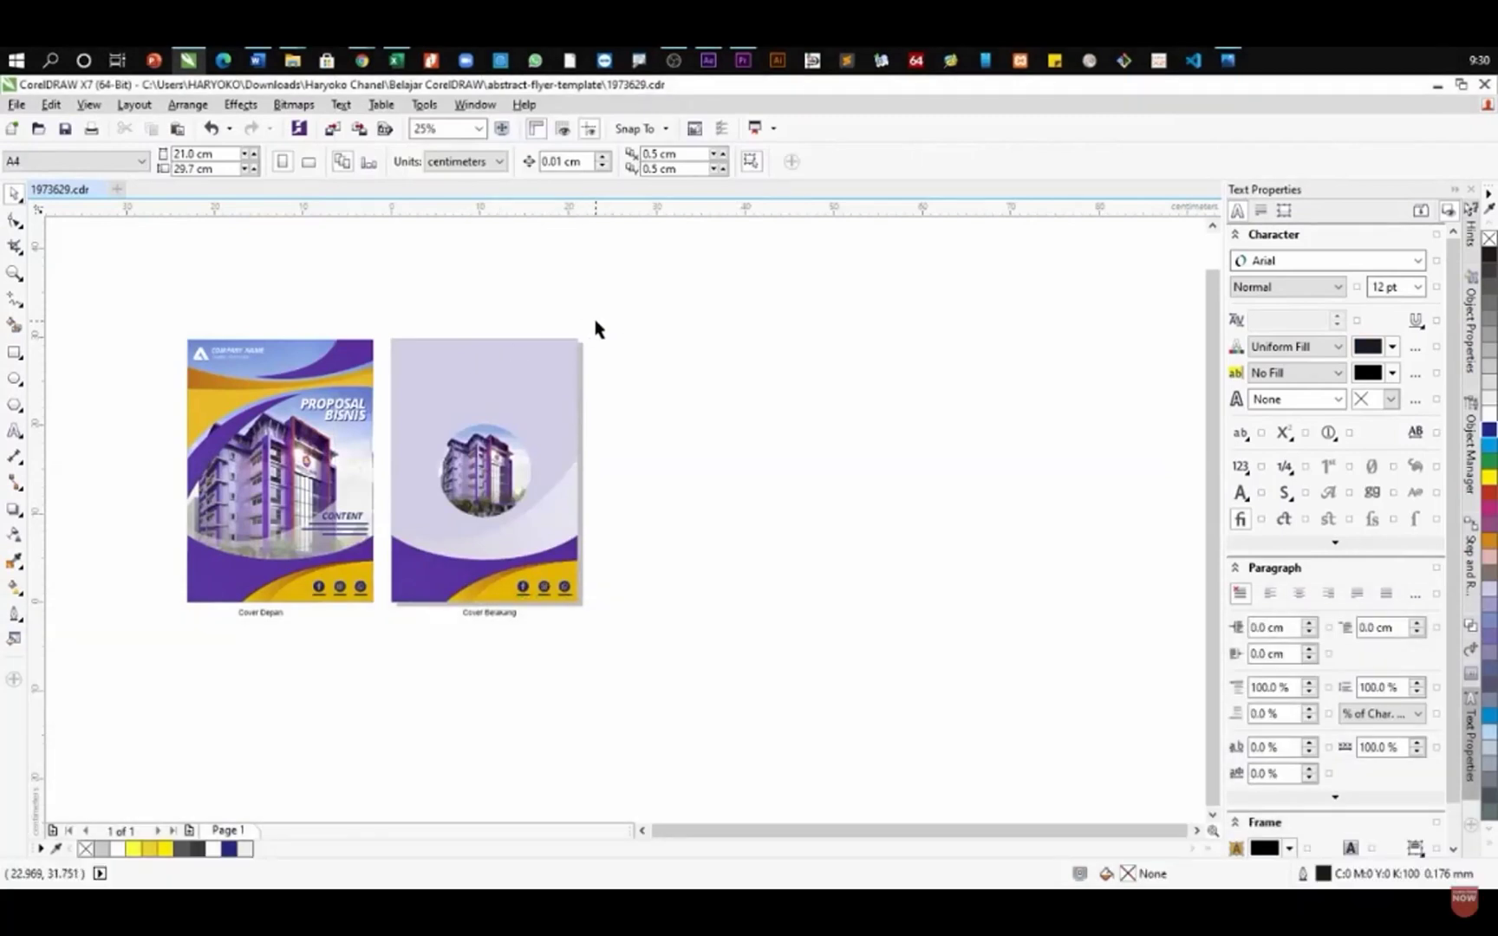
- Duplicate the front cover beside the back cover and delete the copy's logo, company name, title and upper curved shapes
{"action": "left_click_drag", "start_coordinate": [379, 326], "coordinate": [140, 612]}
{"action": "left_click_drag", "start_coordinate": [286, 462], "coordinate": [703, 469]}
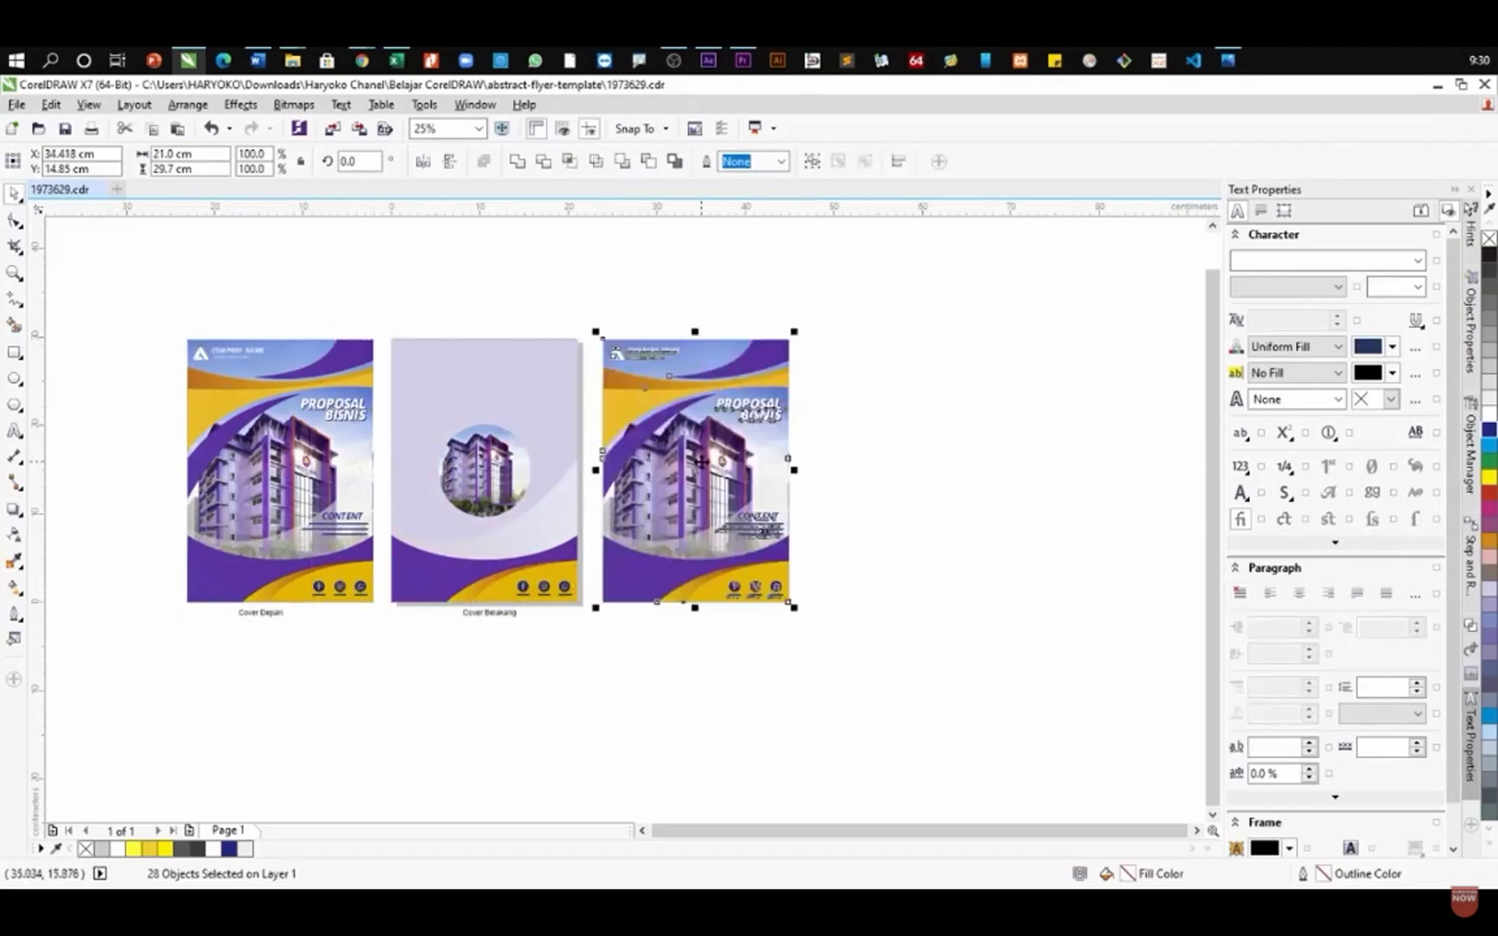
{"action": "key", "text": "Escape"}
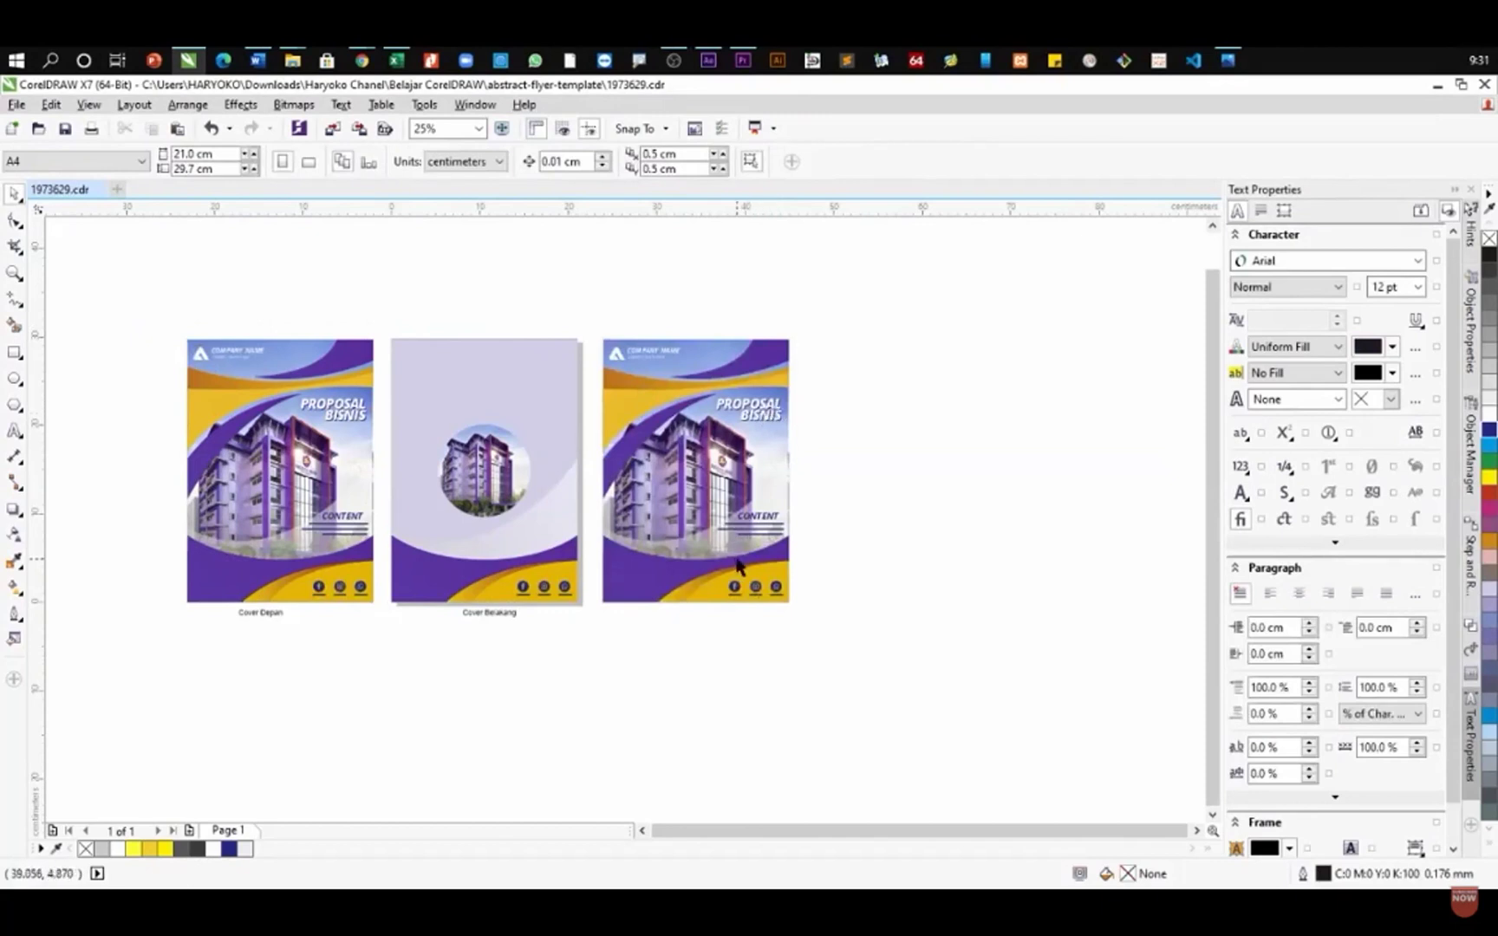
{"action": "left_click_drag", "start_coordinate": [855, 294], "coordinate": [592, 506]}
{"action": "key", "text": "Delete"}
- Extract the contents of the third cover's background PowerClip and delete the extracted building photos
{"action": "left_click", "coordinate": [737, 473]}
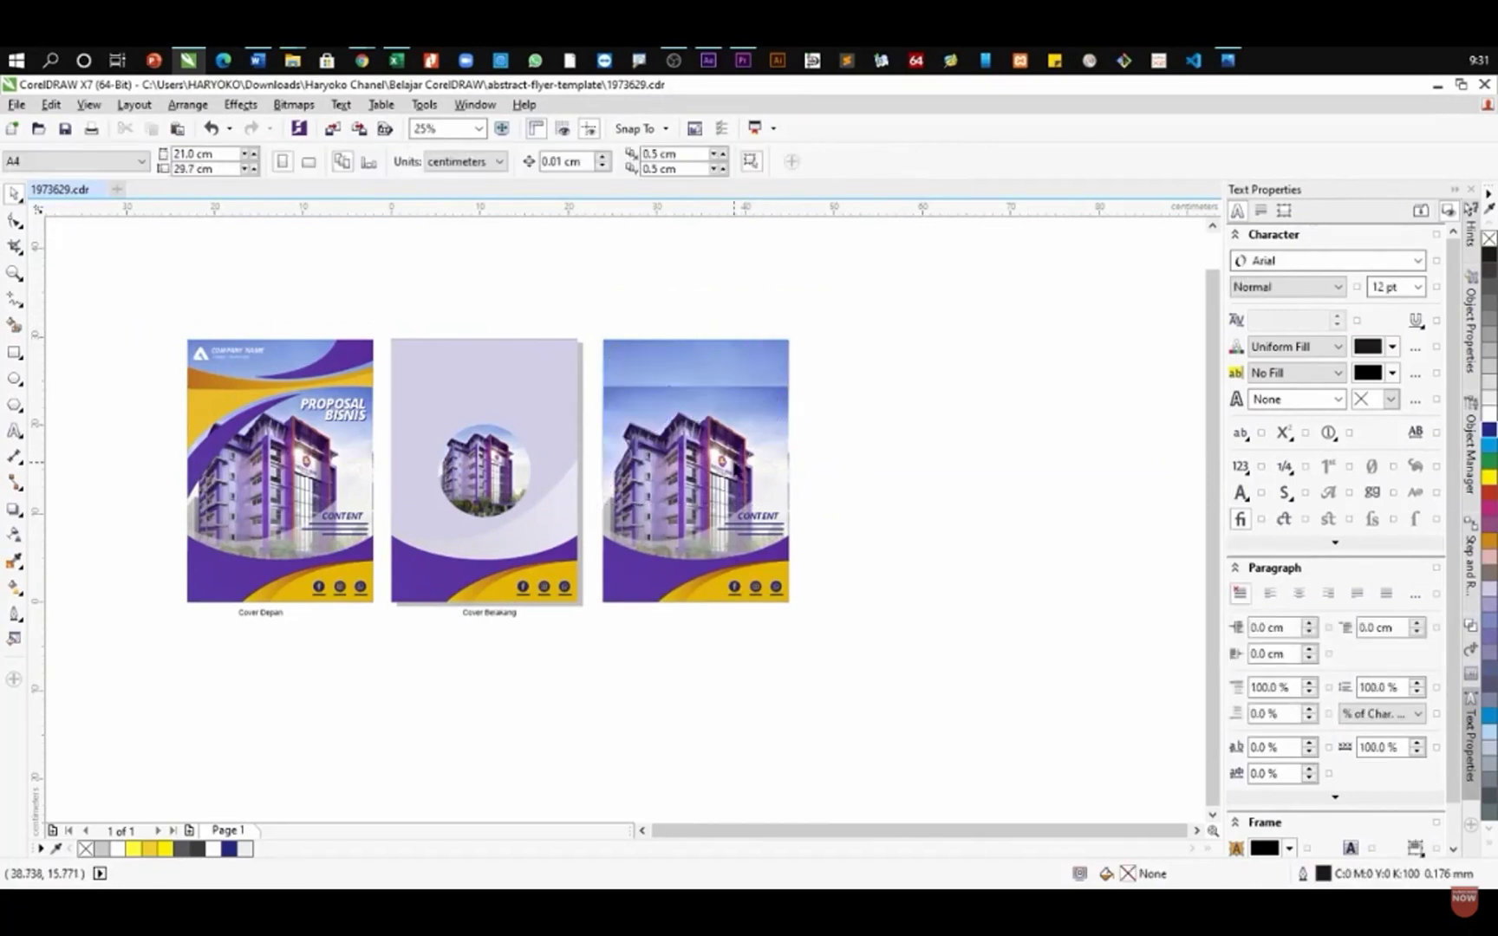
{"action": "right_click", "coordinate": [750, 434]}
{"action": "key", "text": "ctrl+z"}
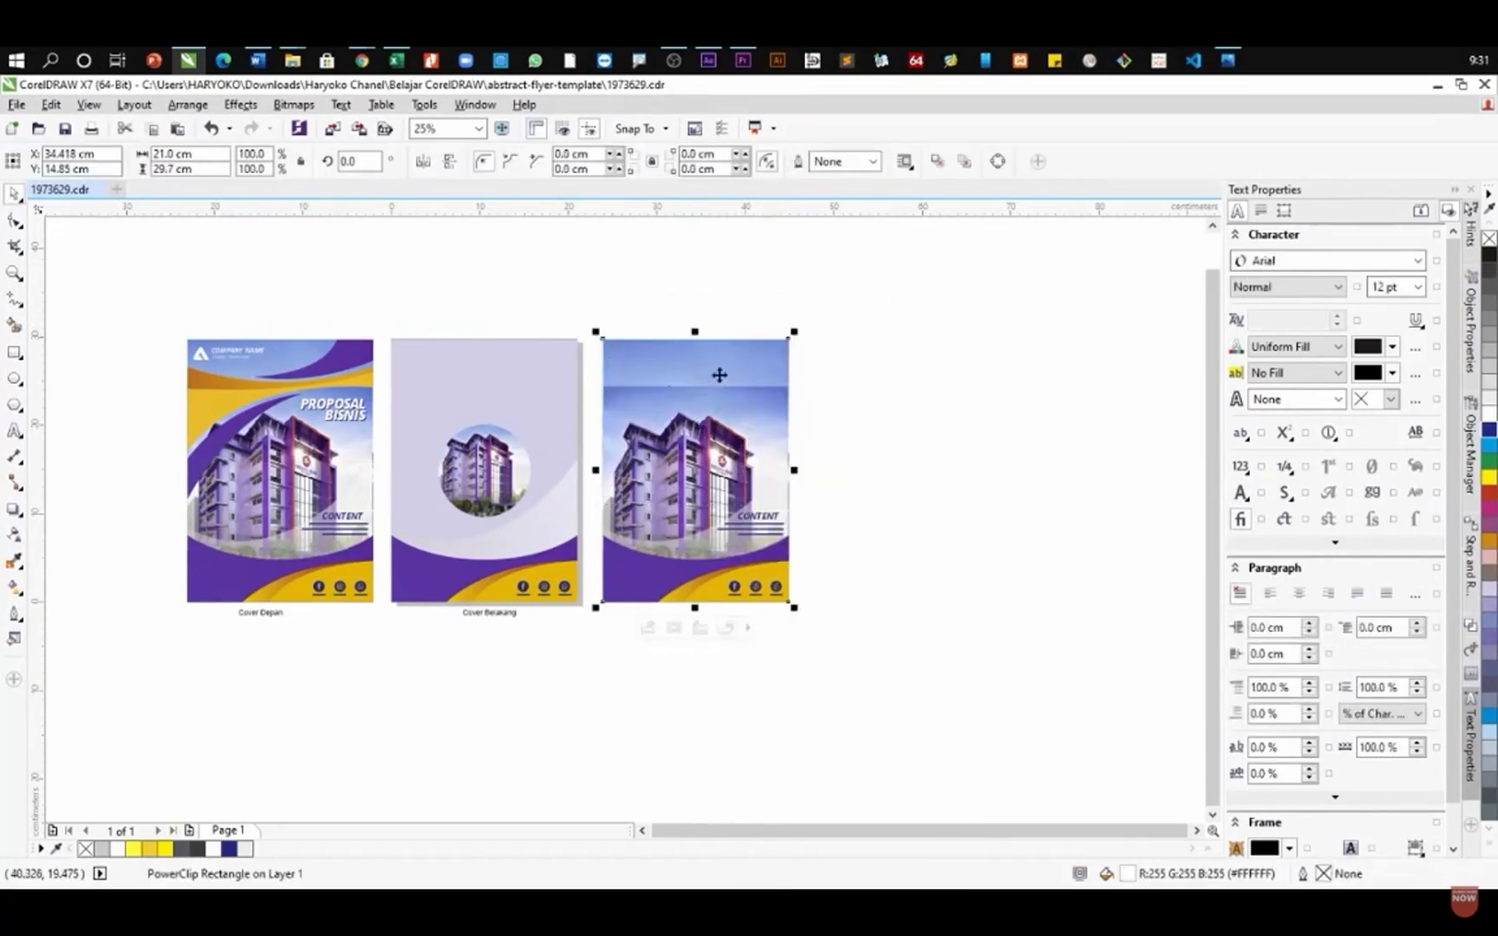
{"action": "right_click", "coordinate": [701, 395]}
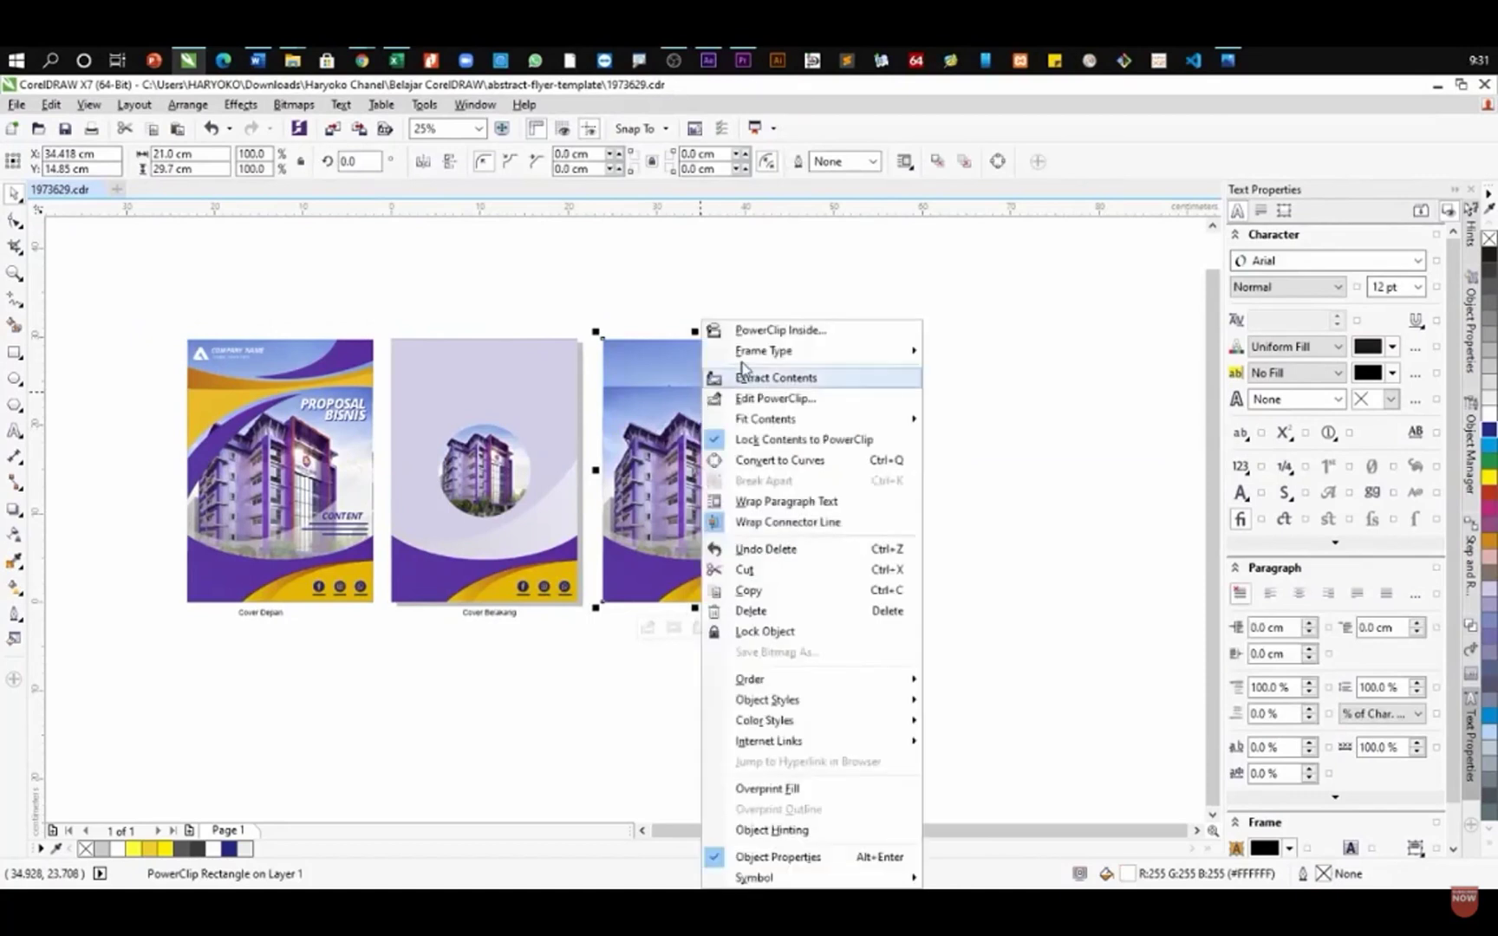
{"action": "left_click", "coordinate": [798, 384]}
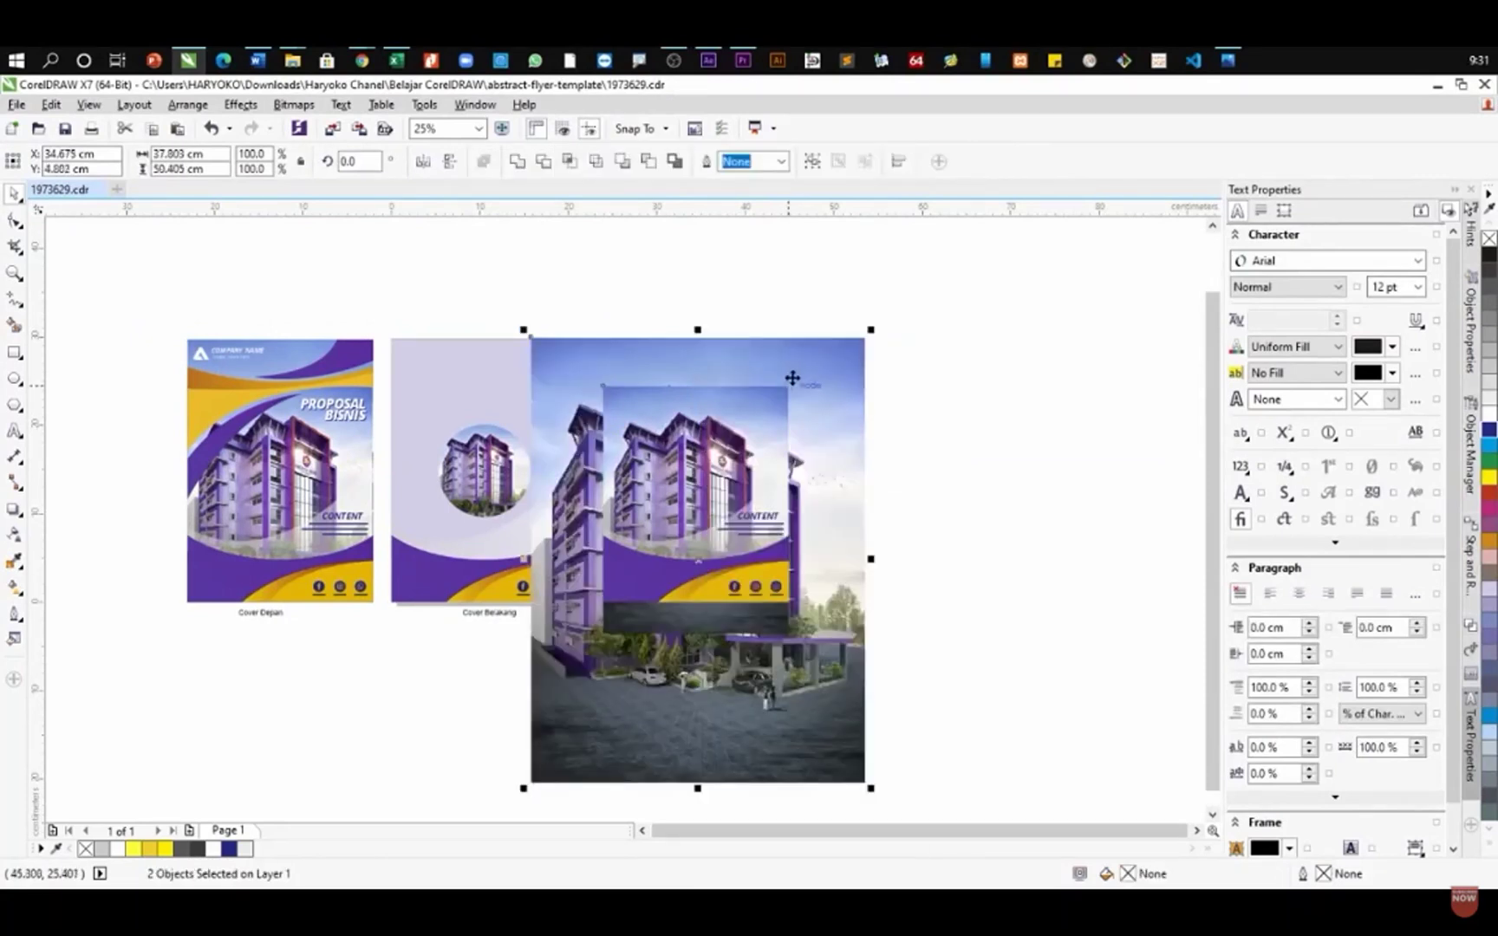
{"action": "key", "text": "Delete"}
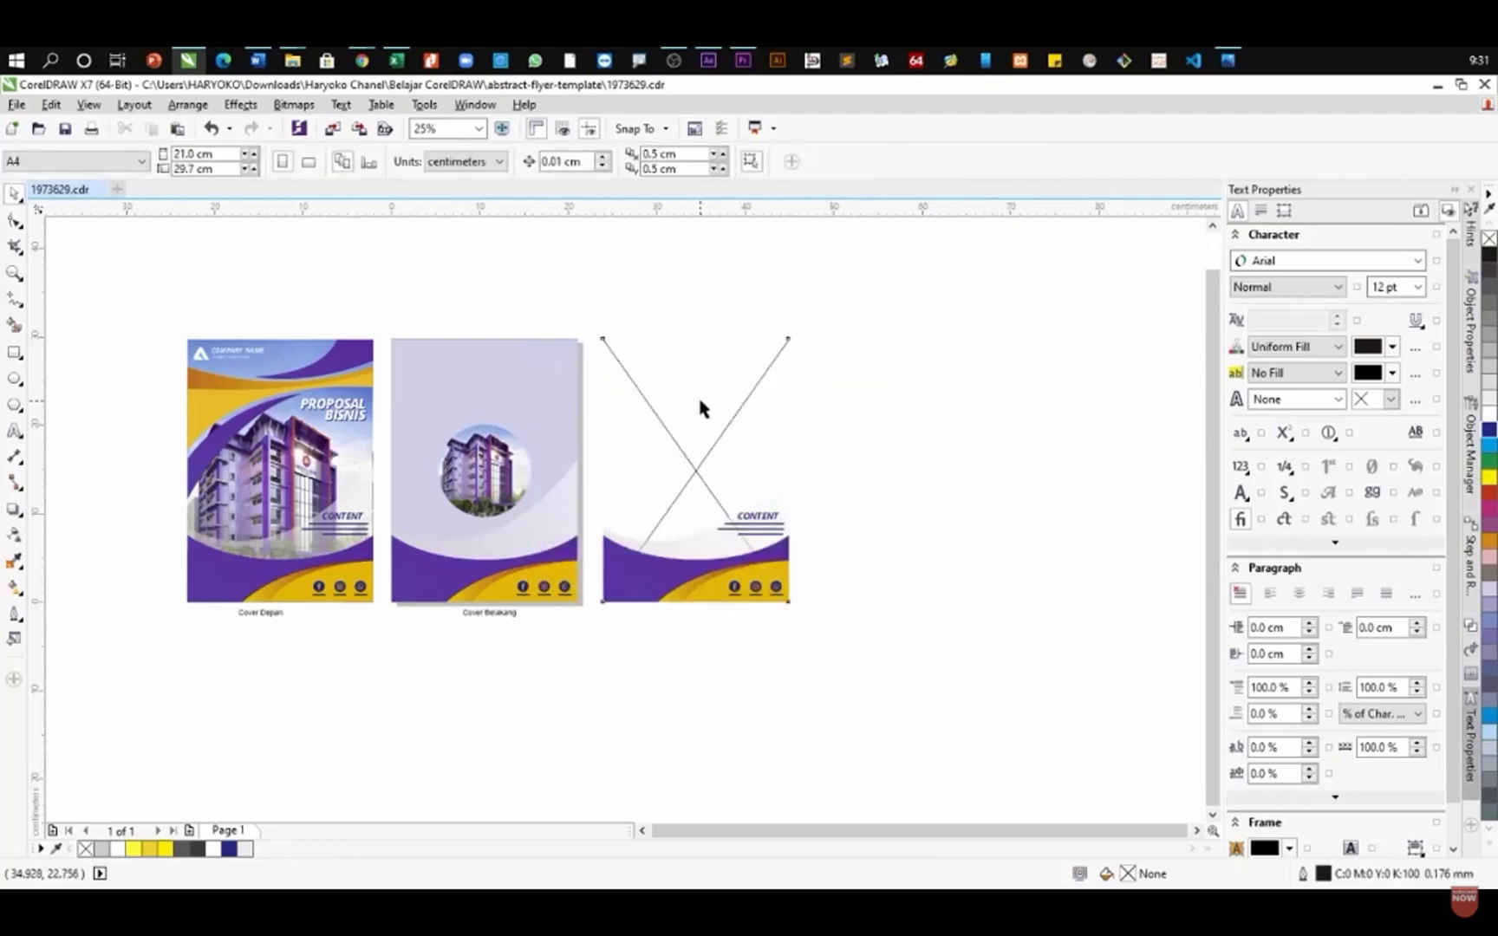
- Change the third cover's empty PowerClip frame to frame type None
{"action": "scroll", "coordinate": [708, 398], "scroll_direction": "up", "scroll_amount": 1}
{"action": "scroll", "coordinate": [708, 398], "scroll_direction": "up", "scroll_amount": 1}
{"action": "scroll", "coordinate": [679, 398], "scroll_direction": "down", "scroll_amount": 1}
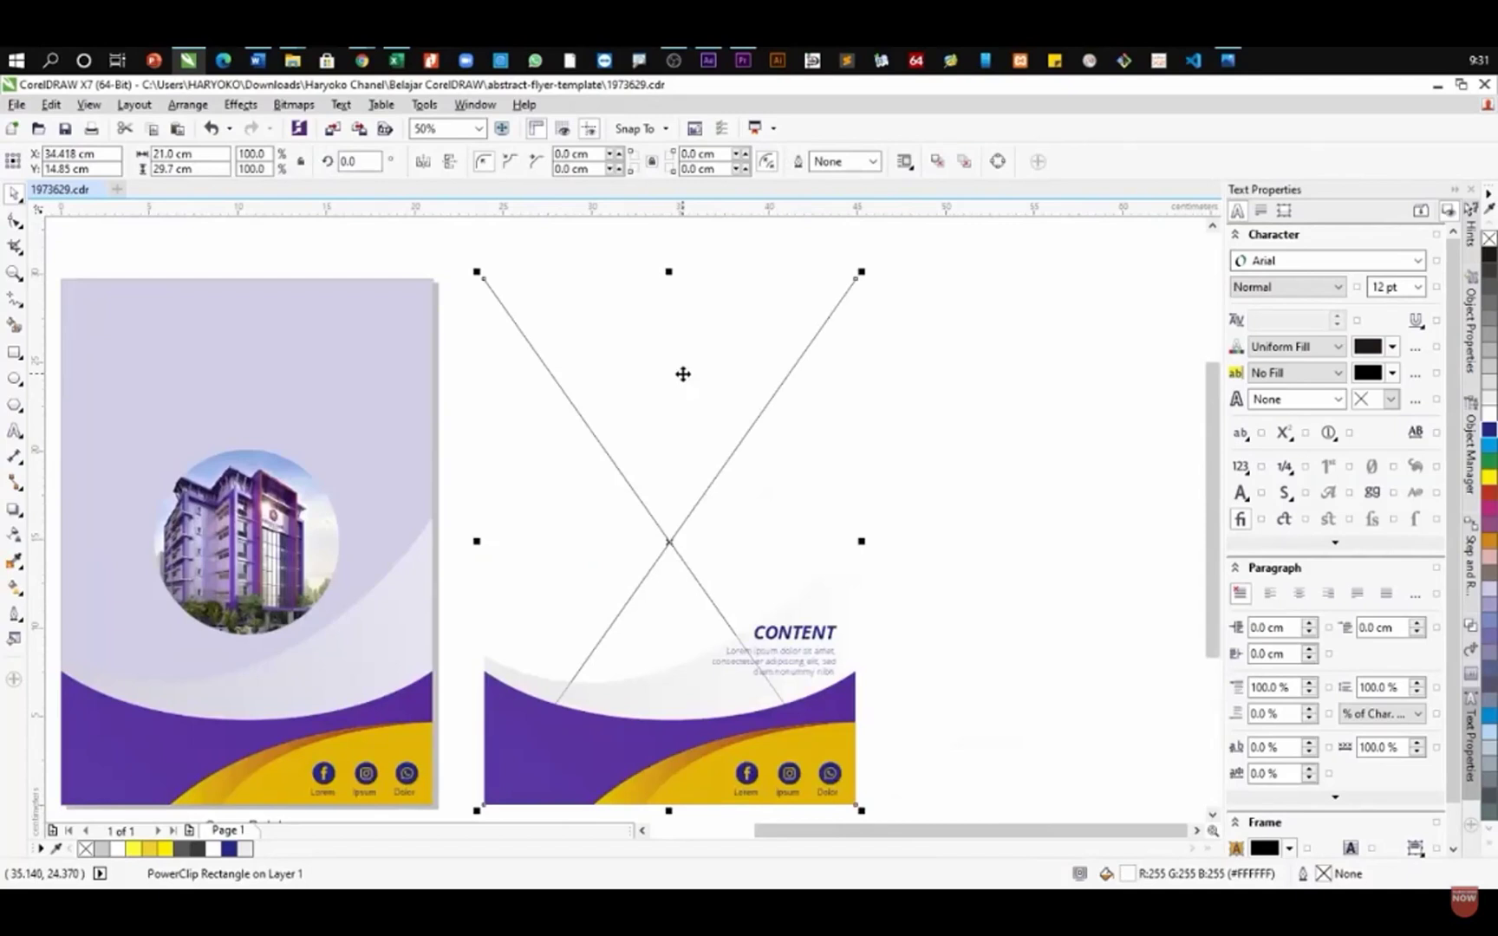
{"action": "right_click", "coordinate": [732, 317]}
{"action": "mouse_move", "coordinate": [814, 356]}
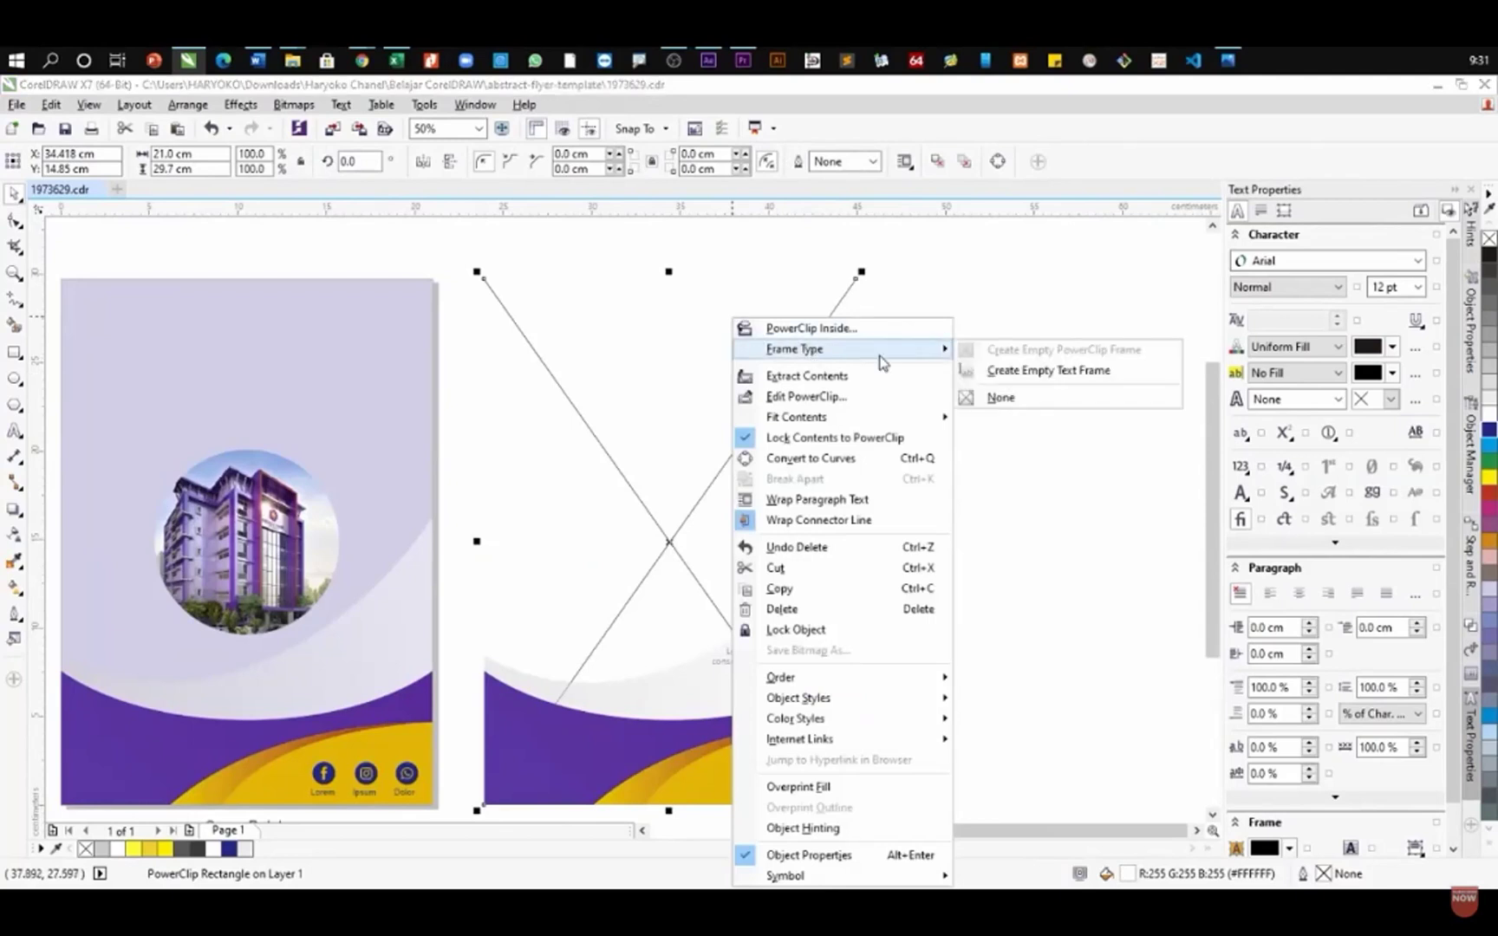
{"action": "left_click", "coordinate": [988, 399]}
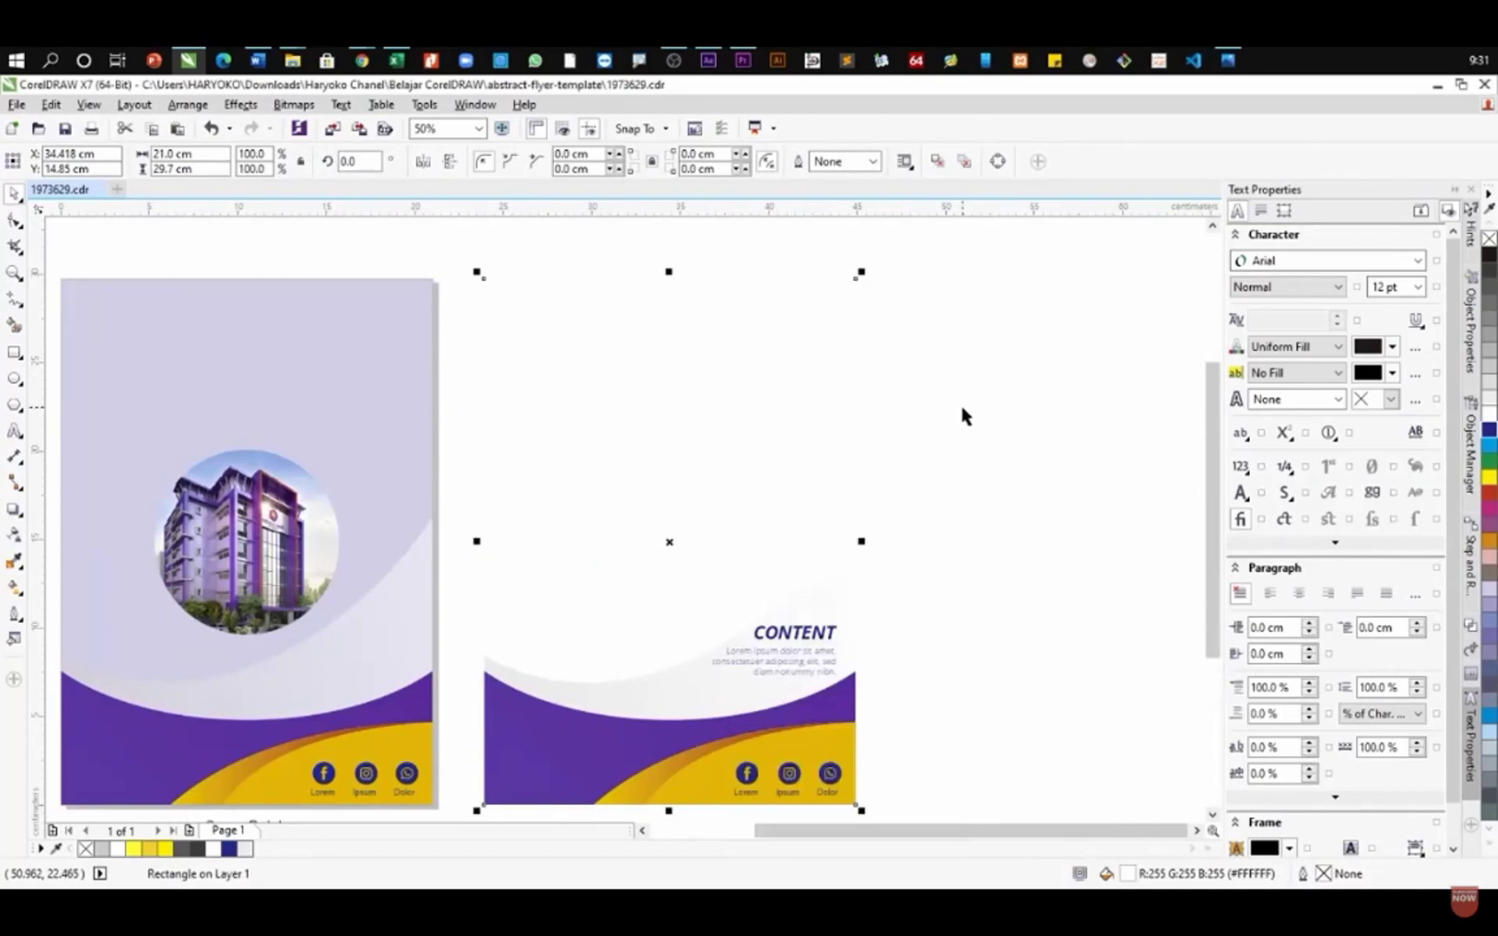
- Delete the CONTENT heading and its paragraph text from the third cover
{"action": "scroll", "coordinate": [965, 416], "scroll_direction": "down", "scroll_amount": 2}
{"action": "left_click_drag", "start_coordinate": [1012, 478], "coordinate": [658, 595]}
{"action": "key", "text": "Delete"}
{"action": "scroll", "coordinate": [972, 447], "scroll_direction": "down", "scroll_amount": 1}
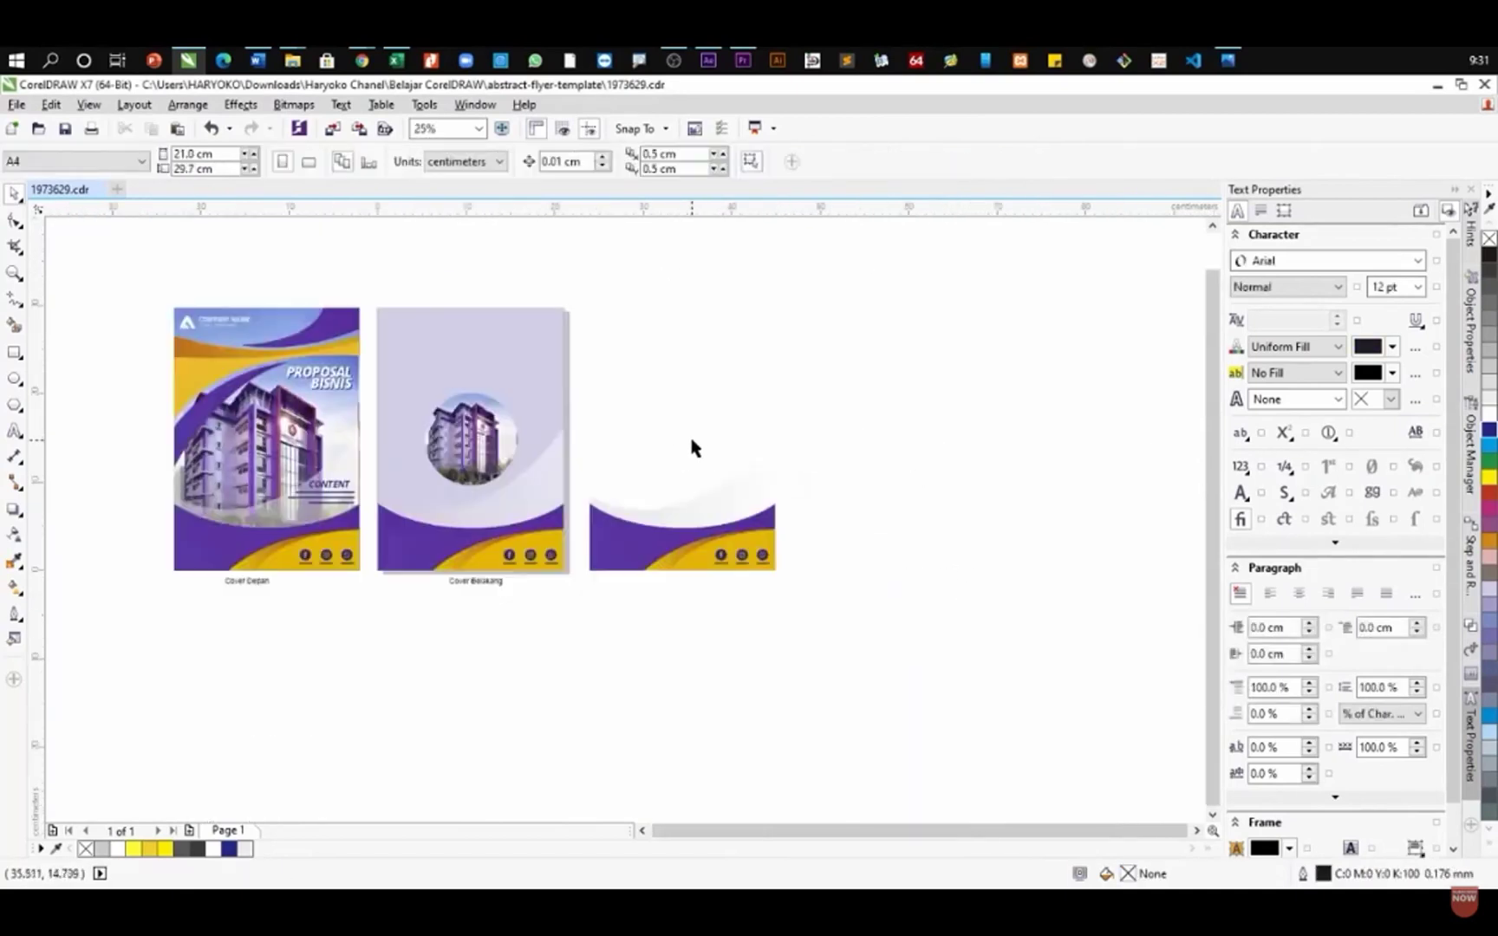
{"action": "scroll", "coordinate": [691, 347], "scroll_direction": "up", "scroll_amount": 1}
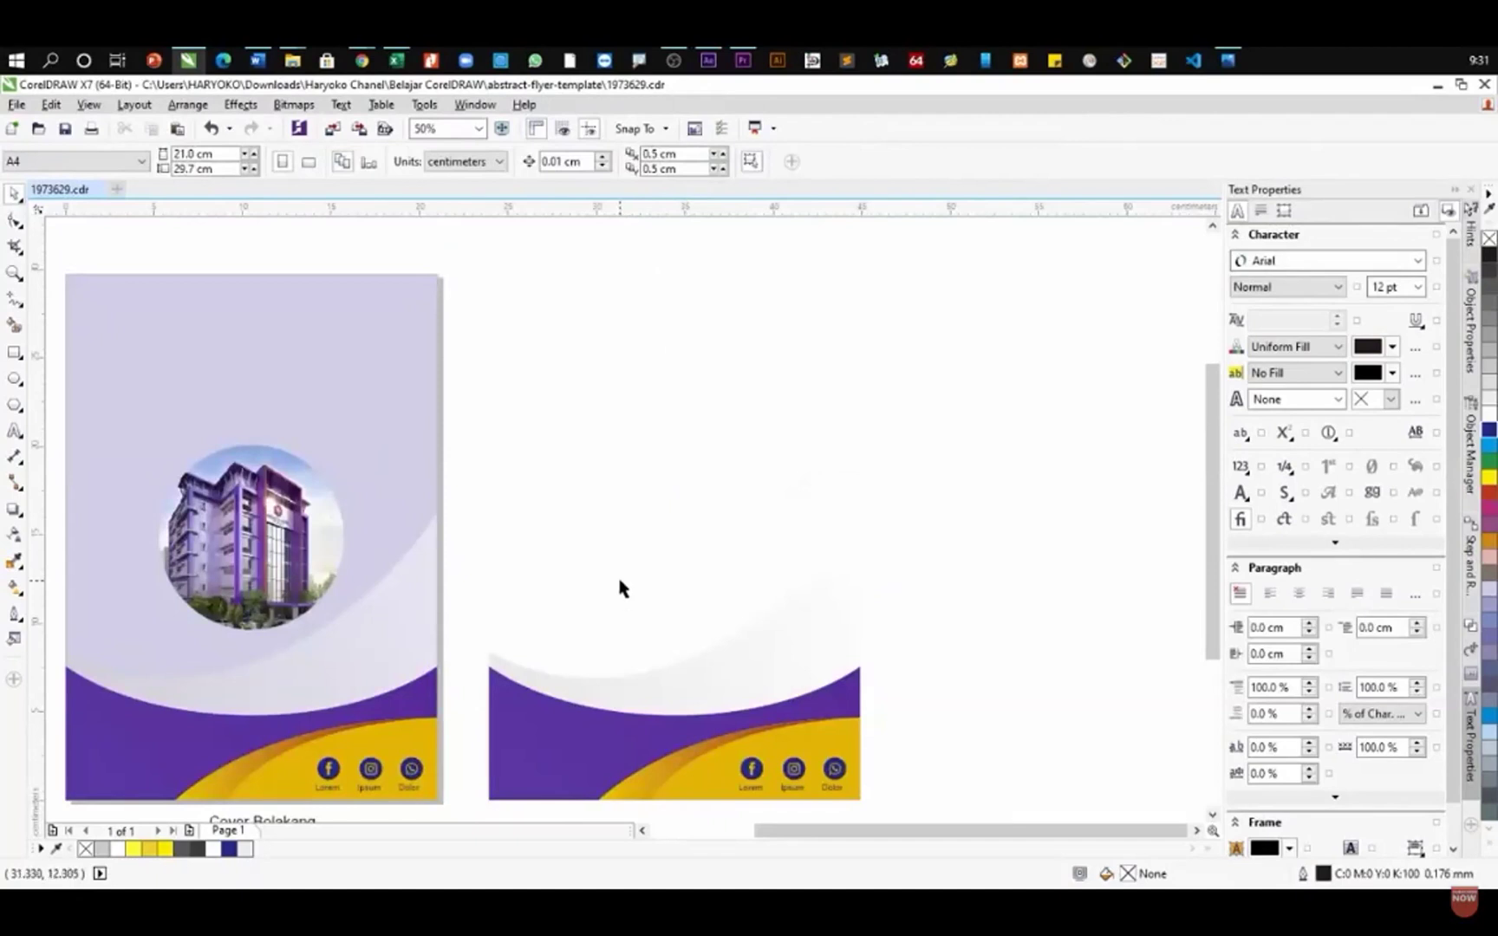
{"action": "scroll", "coordinate": [618, 583], "scroll_direction": "down", "scroll_amount": 1}
- Give the third cover's background rectangle a hairline outline in 40% black
{"action": "left_click", "coordinate": [633, 508]}
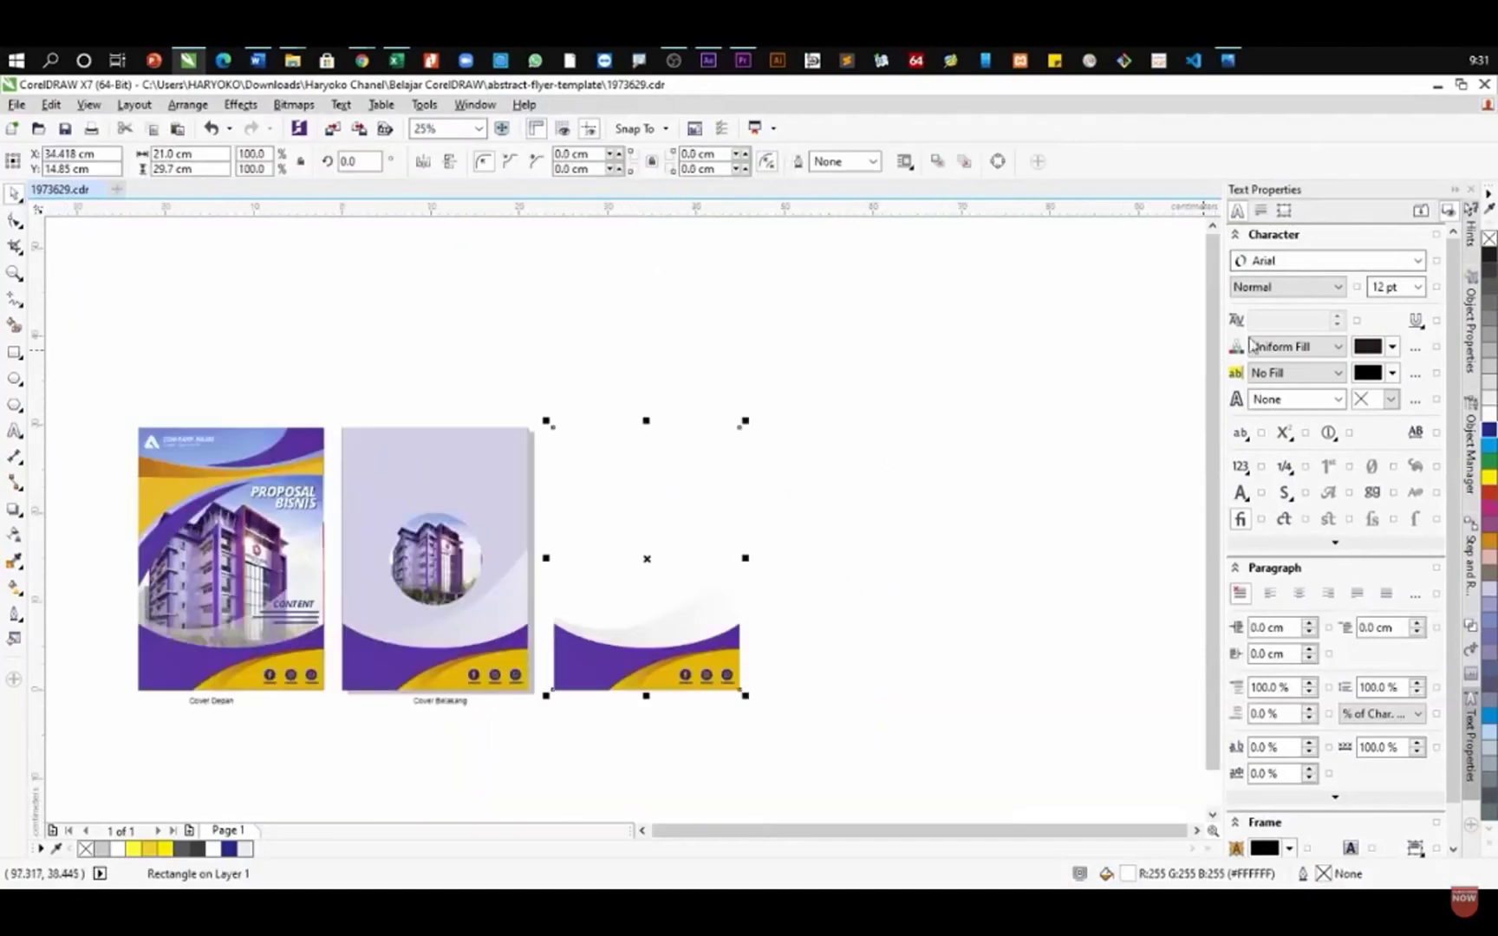
{"action": "right_click", "coordinate": [1490, 404]}
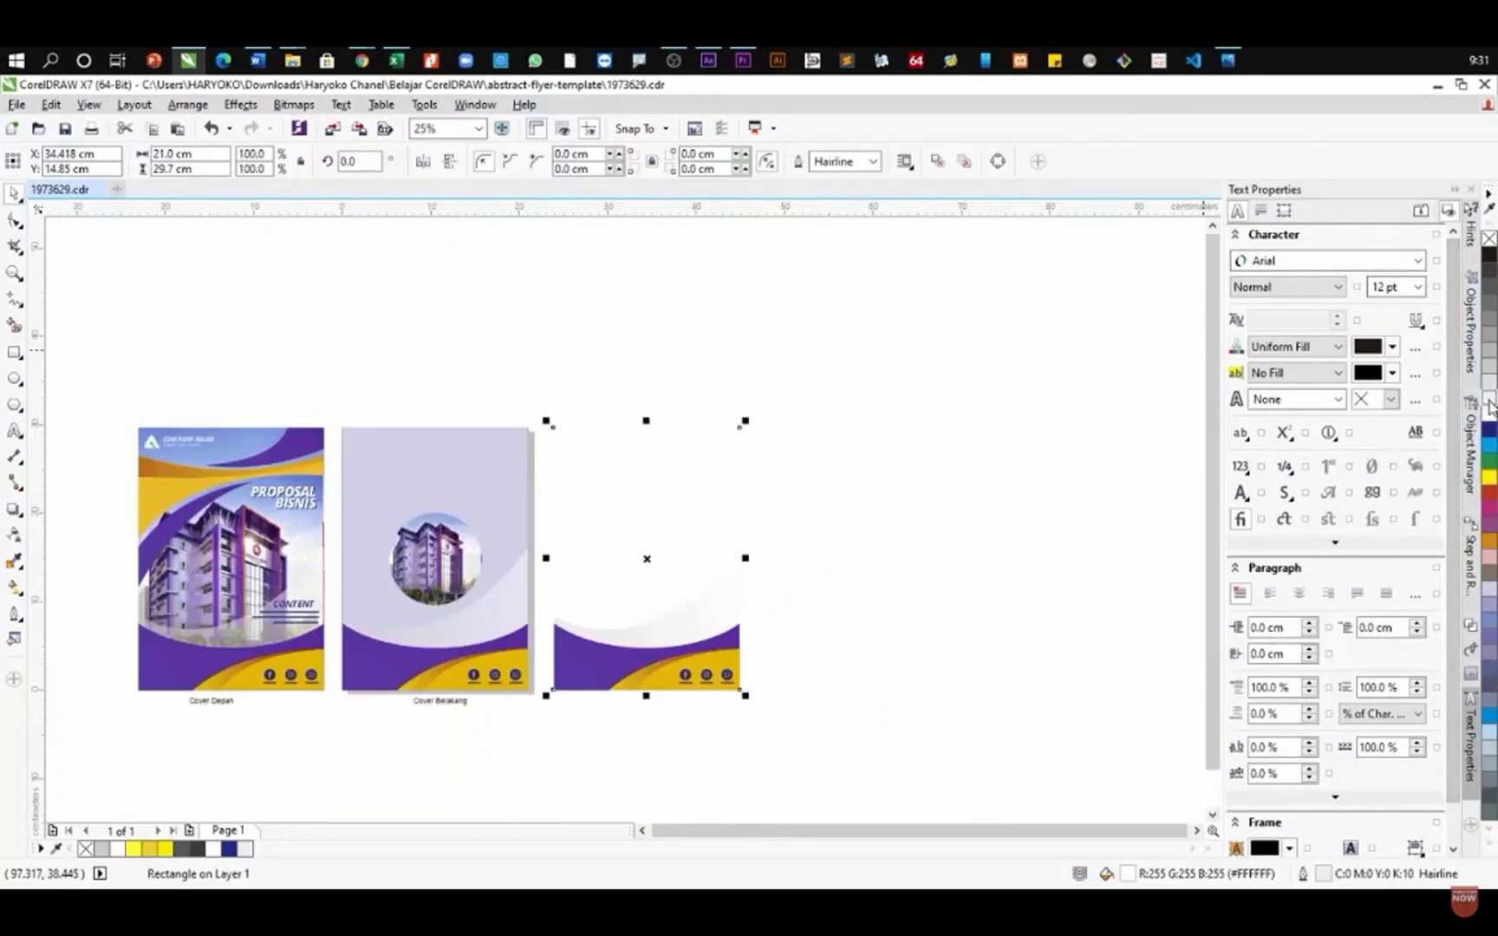
{"action": "right_click", "coordinate": [1490, 382]}
{"action": "right_click", "coordinate": [1490, 361]}
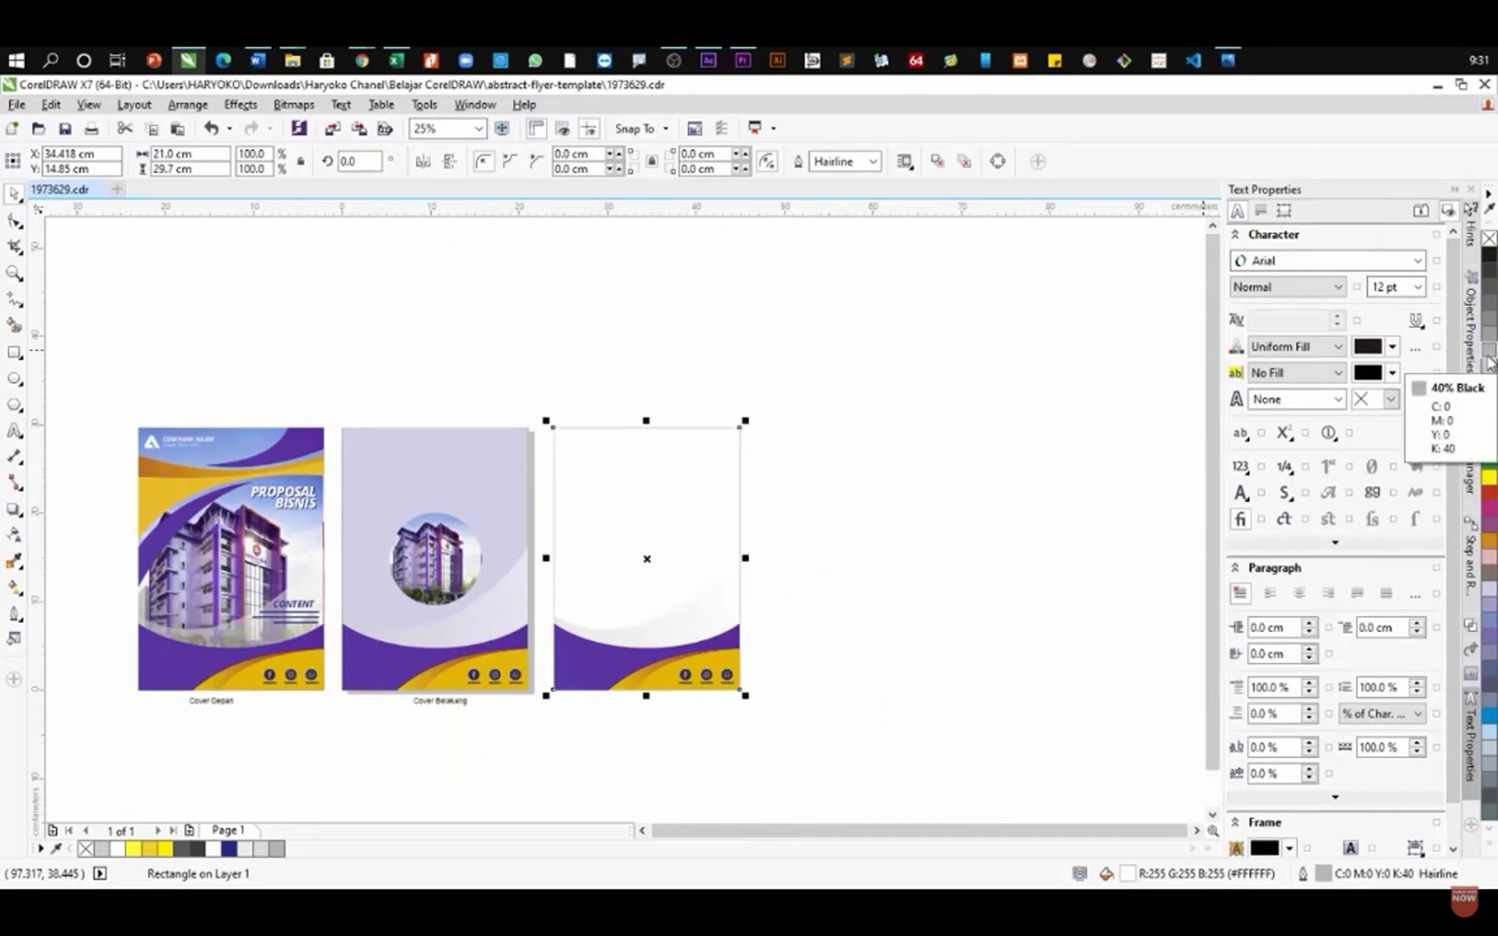
{"action": "left_click", "coordinate": [535, 512]}
{"action": "scroll", "coordinate": [618, 542], "scroll_direction": "up", "scroll_amount": 2}
{"action": "scroll", "coordinate": [616, 321], "scroll_direction": "down", "scroll_amount": 2}
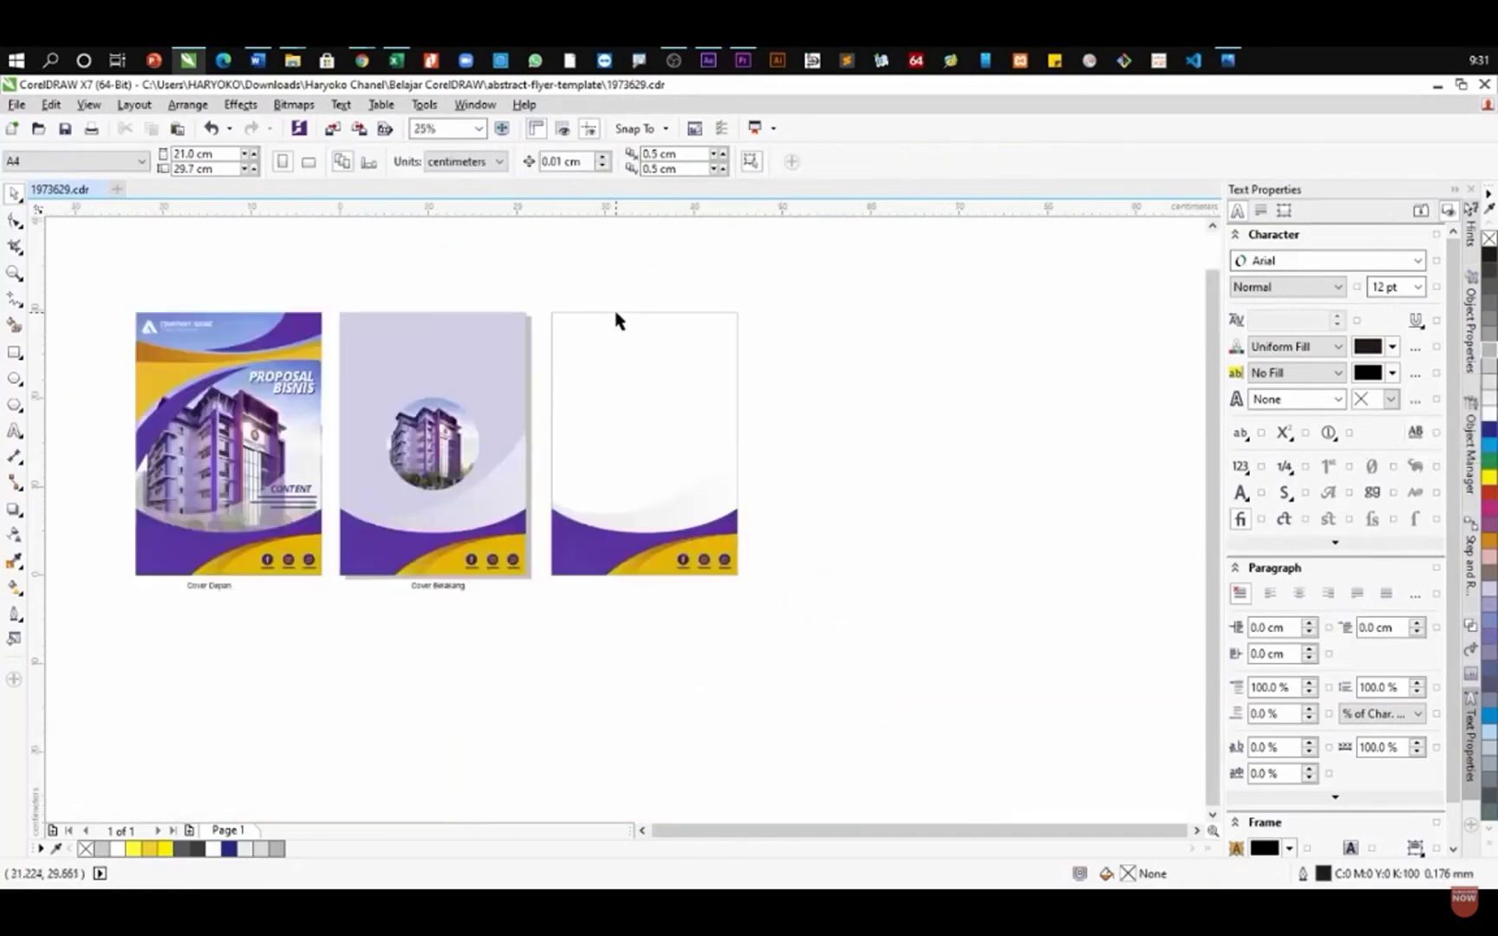
{"action": "scroll", "coordinate": [618, 323], "scroll_direction": "up", "scroll_amount": 2}
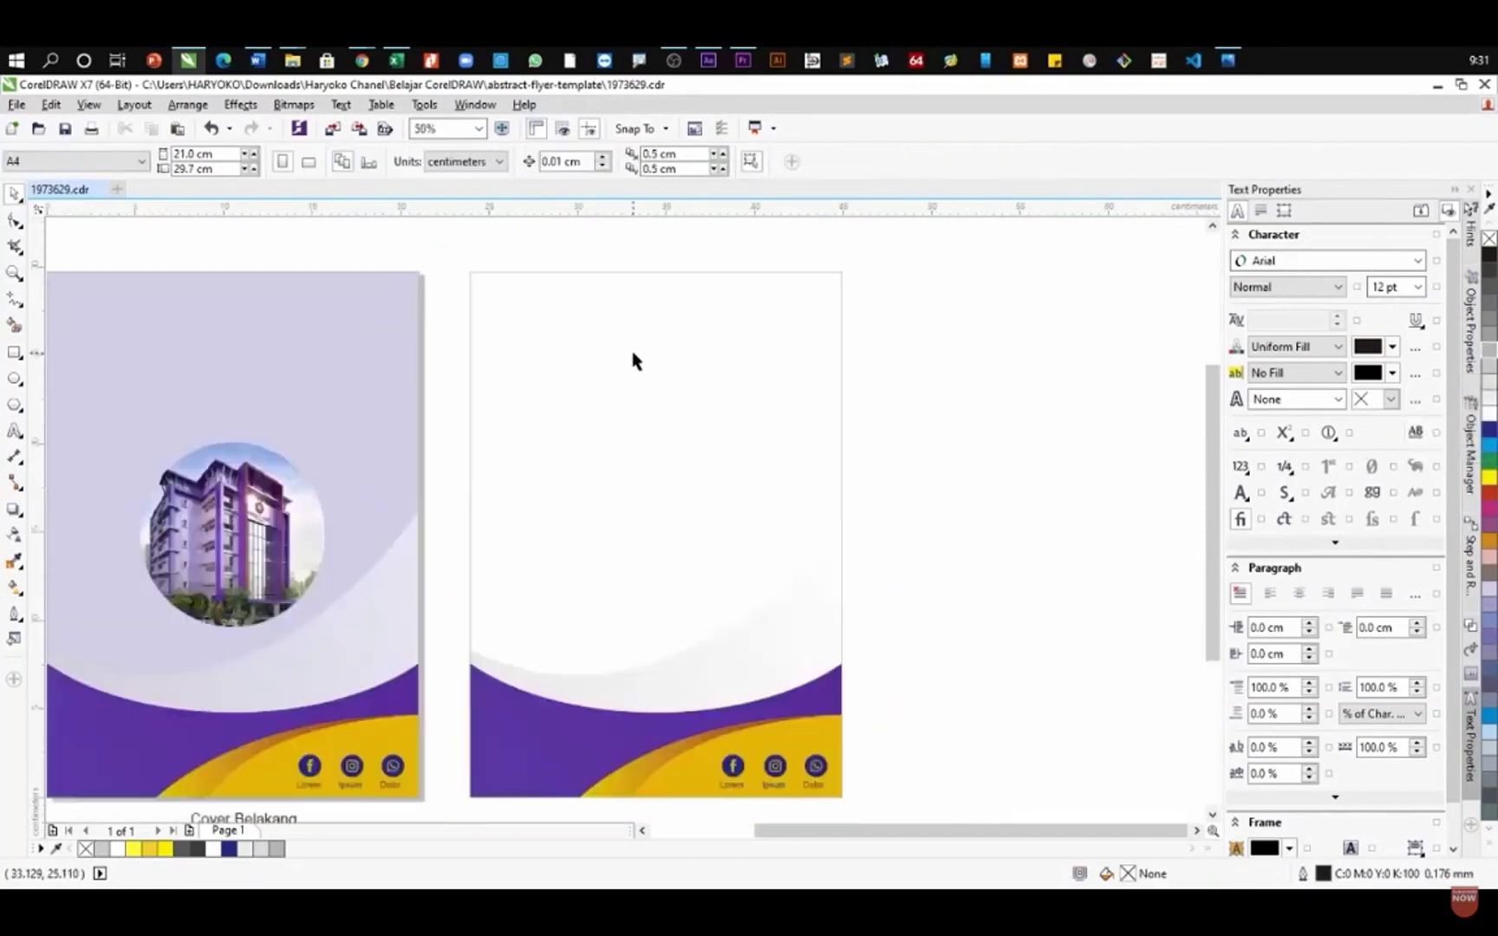
{"action": "left_click", "coordinate": [819, 638]}
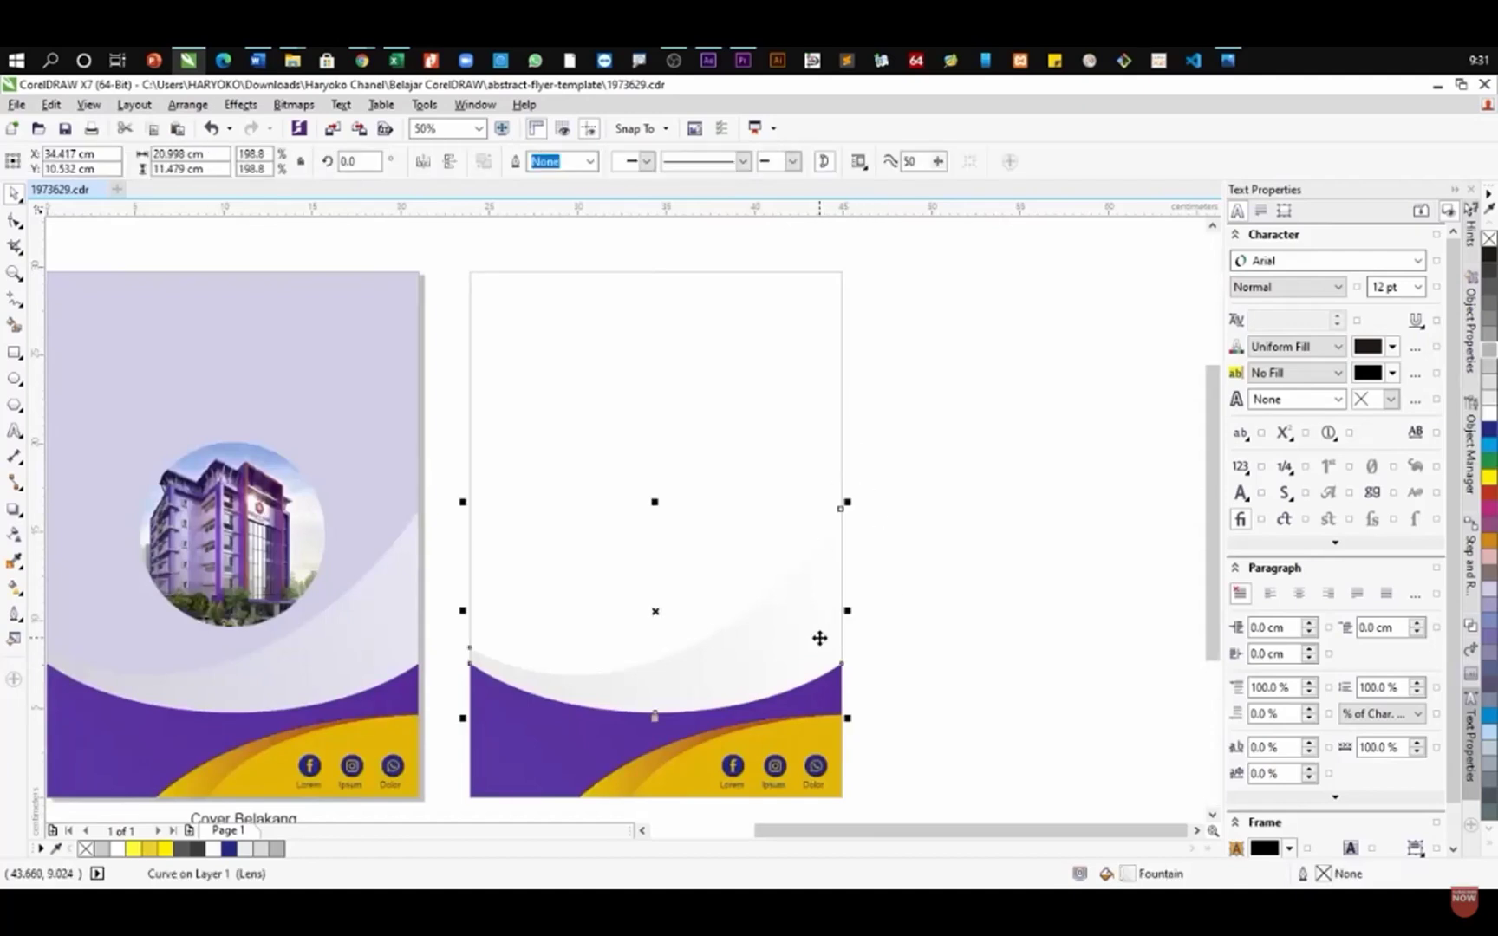
{"action": "left_click", "coordinate": [870, 610]}
{"action": "scroll", "coordinate": [976, 524], "scroll_direction": "down", "scroll_amount": 2}
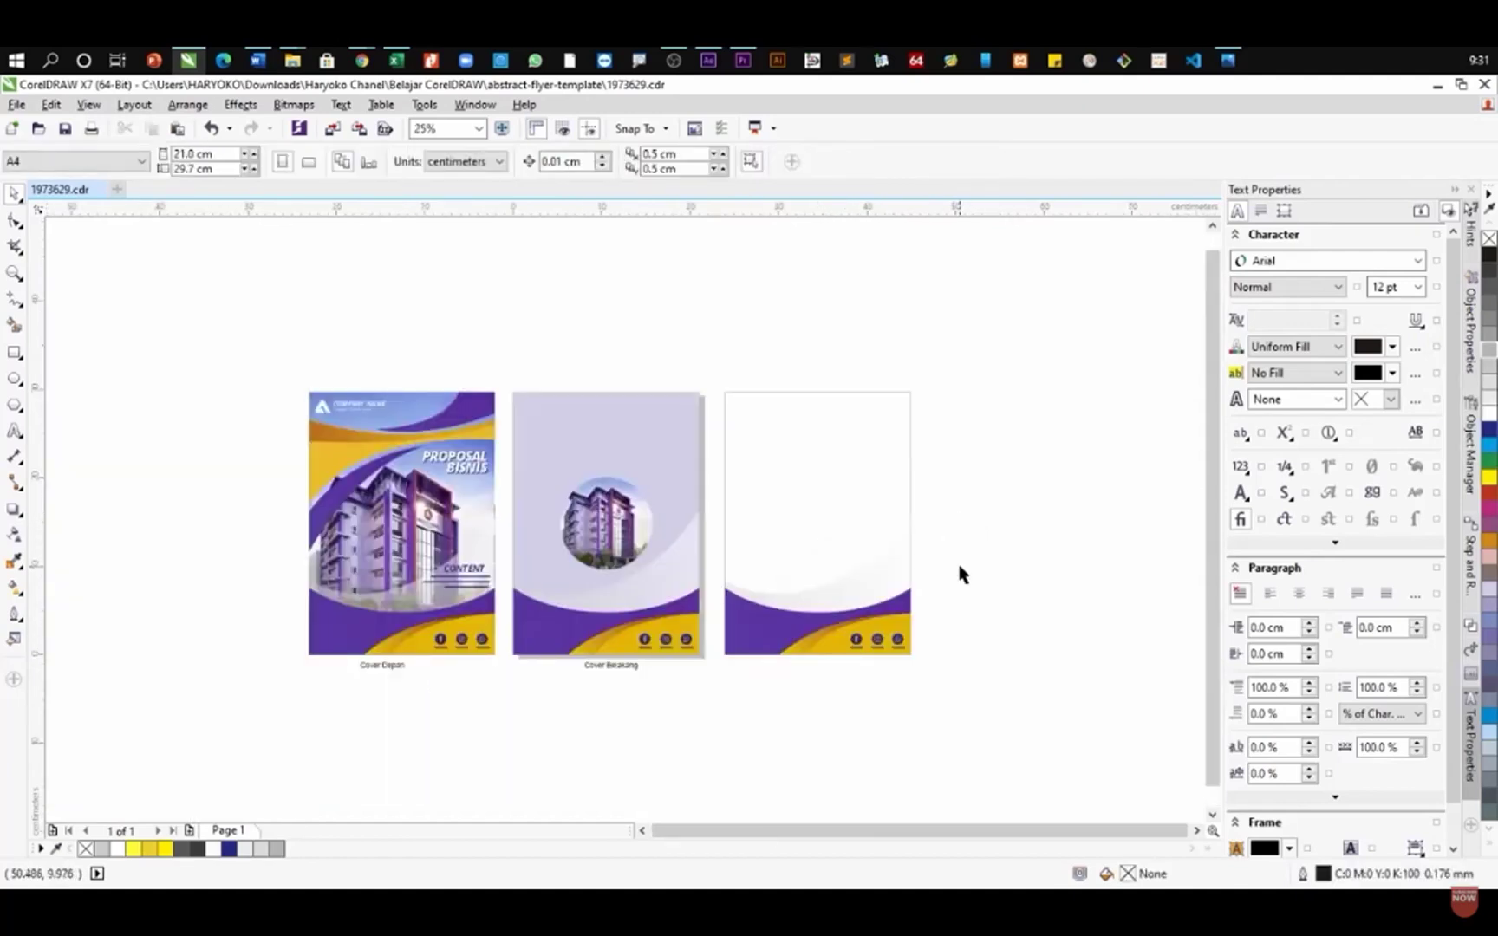
- Try to scale down the third page's yellow footer shapes and social icons toward the page corner
{"action": "scroll", "coordinate": [904, 656], "scroll_direction": "up", "scroll_amount": 2}
{"action": "left_click_drag", "start_coordinate": [987, 737], "coordinate": [687, 613]}
{"action": "left_click", "coordinate": [927, 656]}
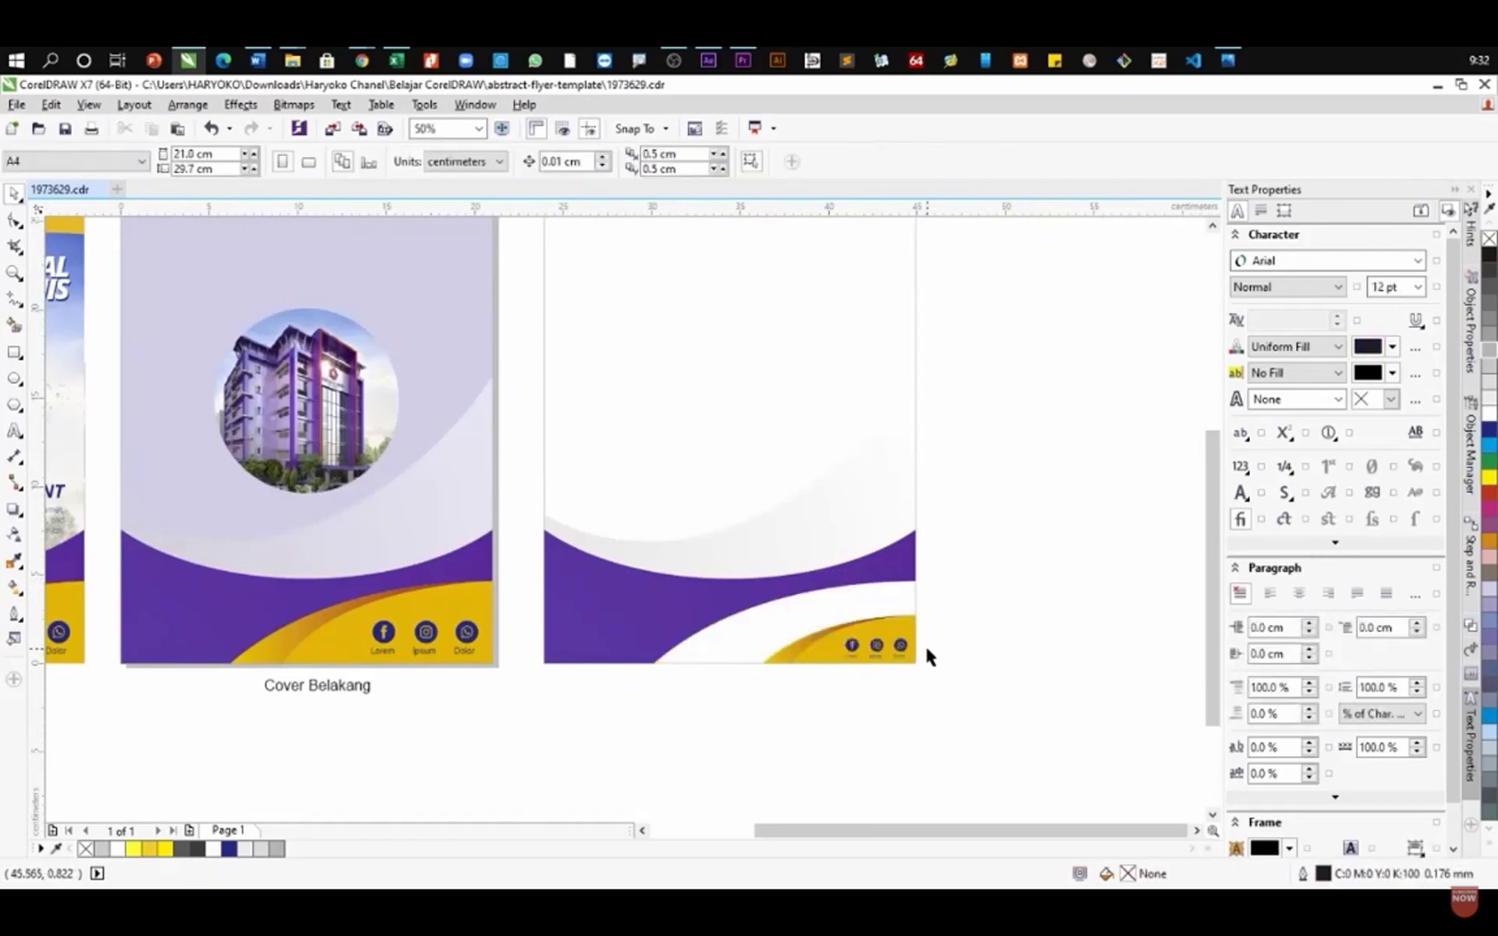
{"action": "key", "text": "ctrl+z"}
- Scale the third page's purple and yellow footer artwork with its icons to 57%, and delete the pale grey curve above it
{"action": "left_click_drag", "start_coordinate": [997, 751], "coordinate": [612, 588]}
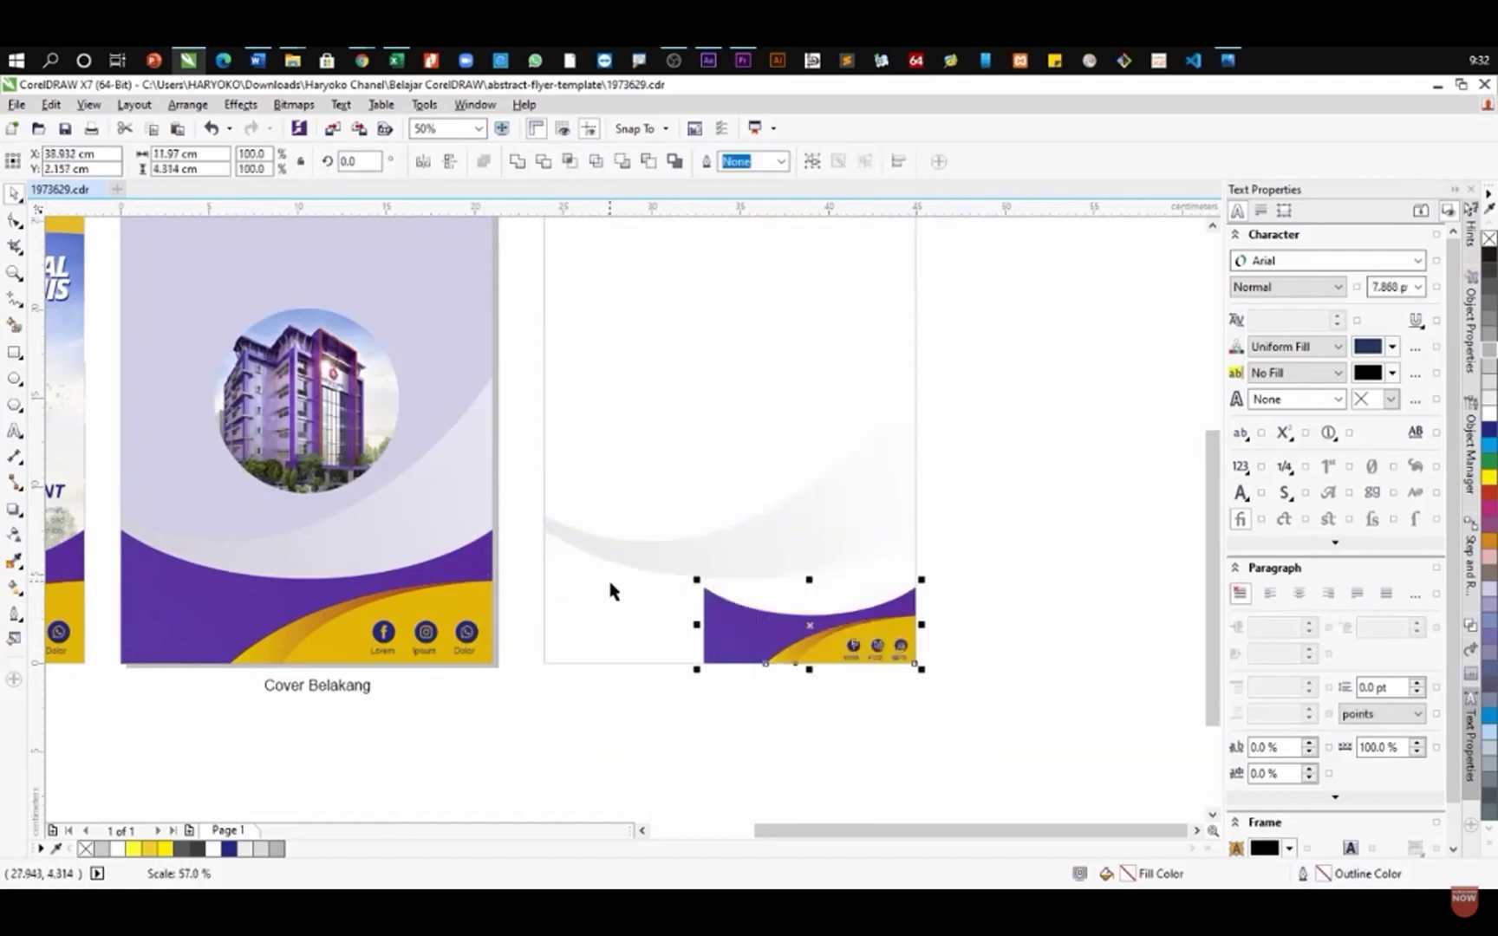
{"action": "left_click", "coordinate": [996, 665]}
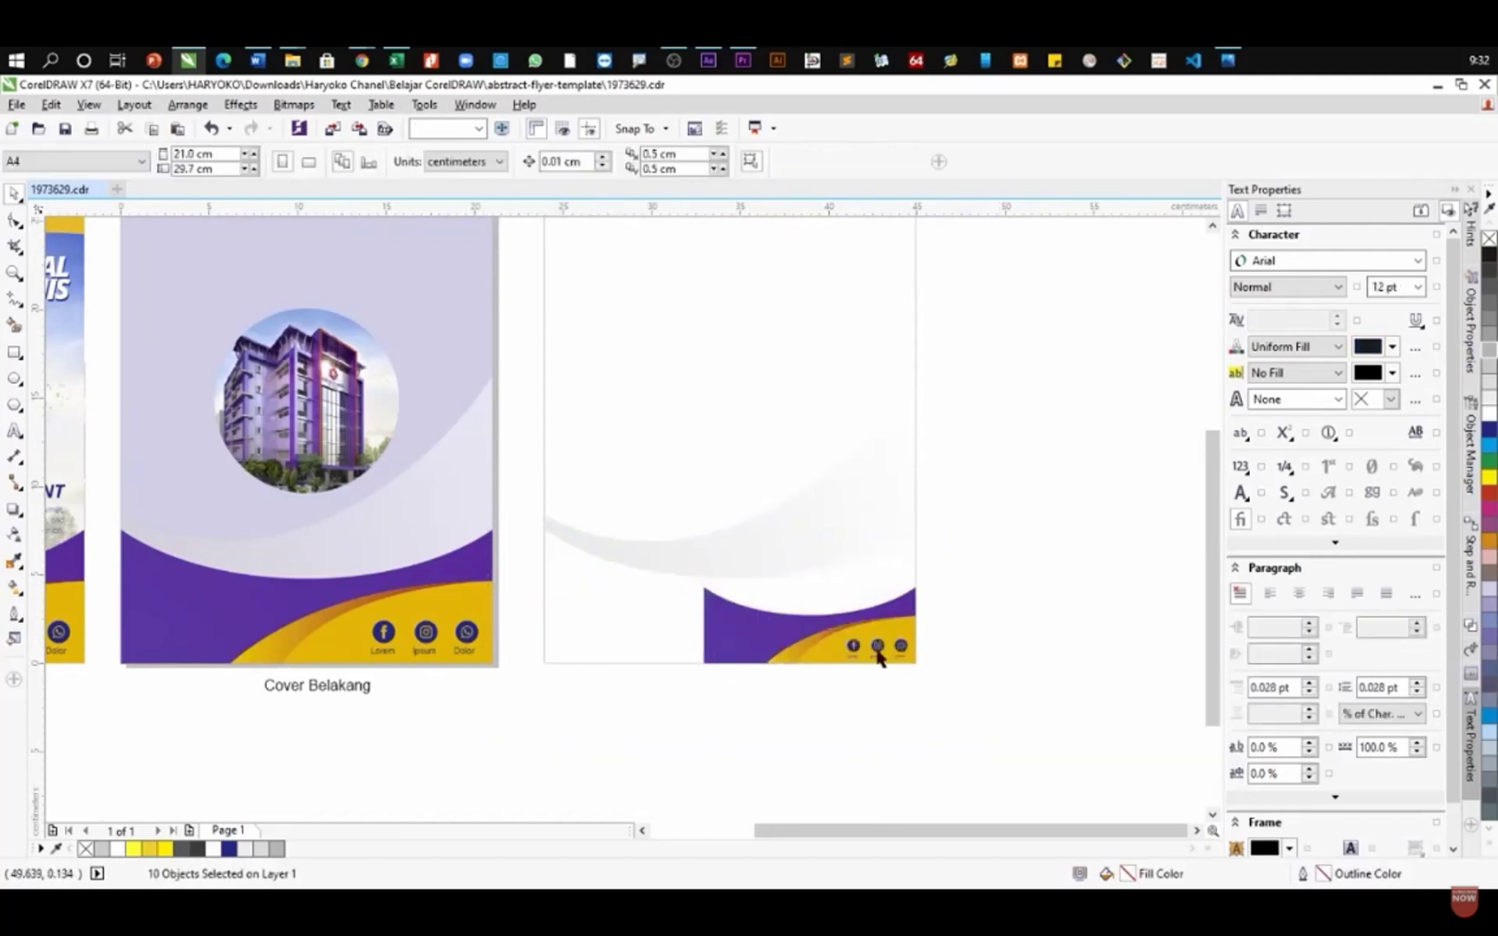
{"action": "left_click", "coordinate": [689, 559]}
{"action": "key", "text": "Delete"}
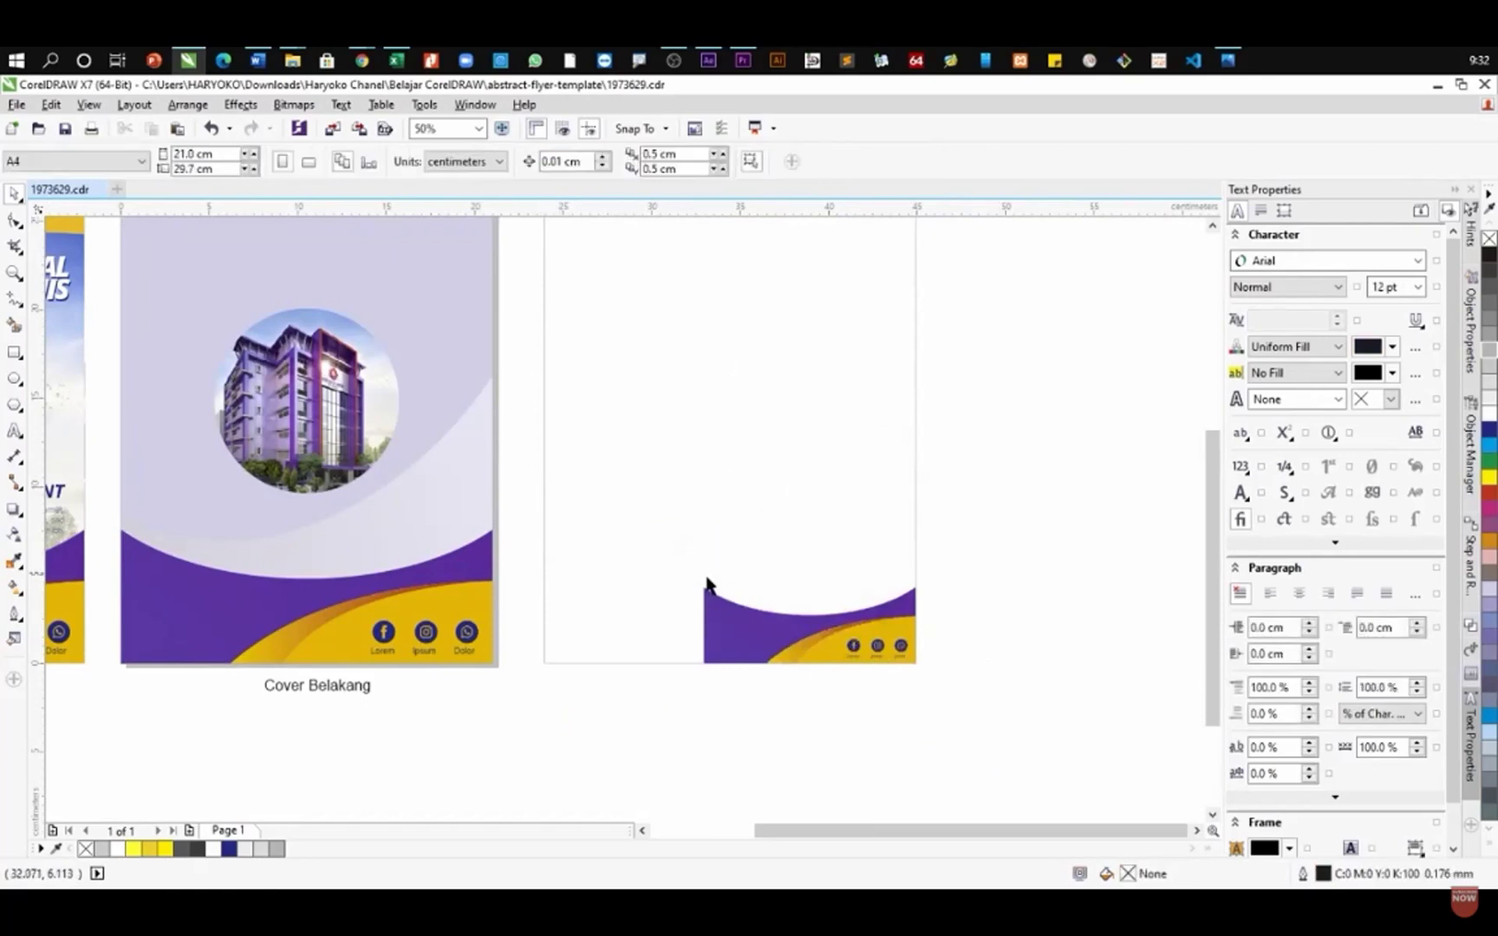
- Extend the purple footer shape's left-end nodes to the page's left edge and delete the middle node of its upper curve
{"action": "left_click", "coordinate": [730, 635]}
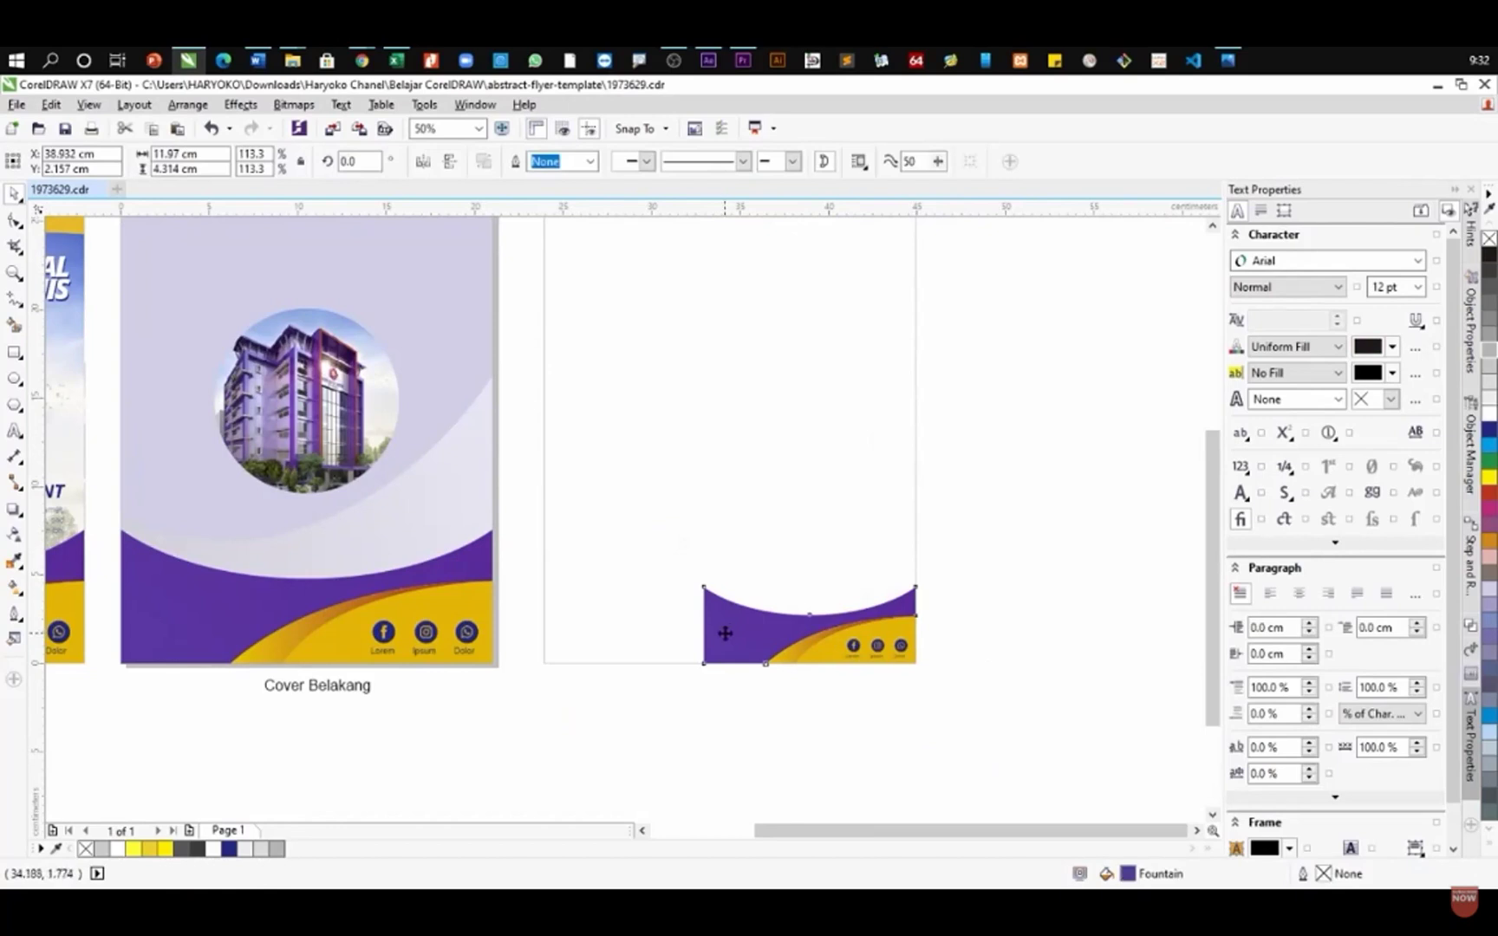
{"action": "left_click", "coordinate": [14, 224]}
{"action": "left_click_drag", "start_coordinate": [718, 561], "coordinate": [545, 664]}
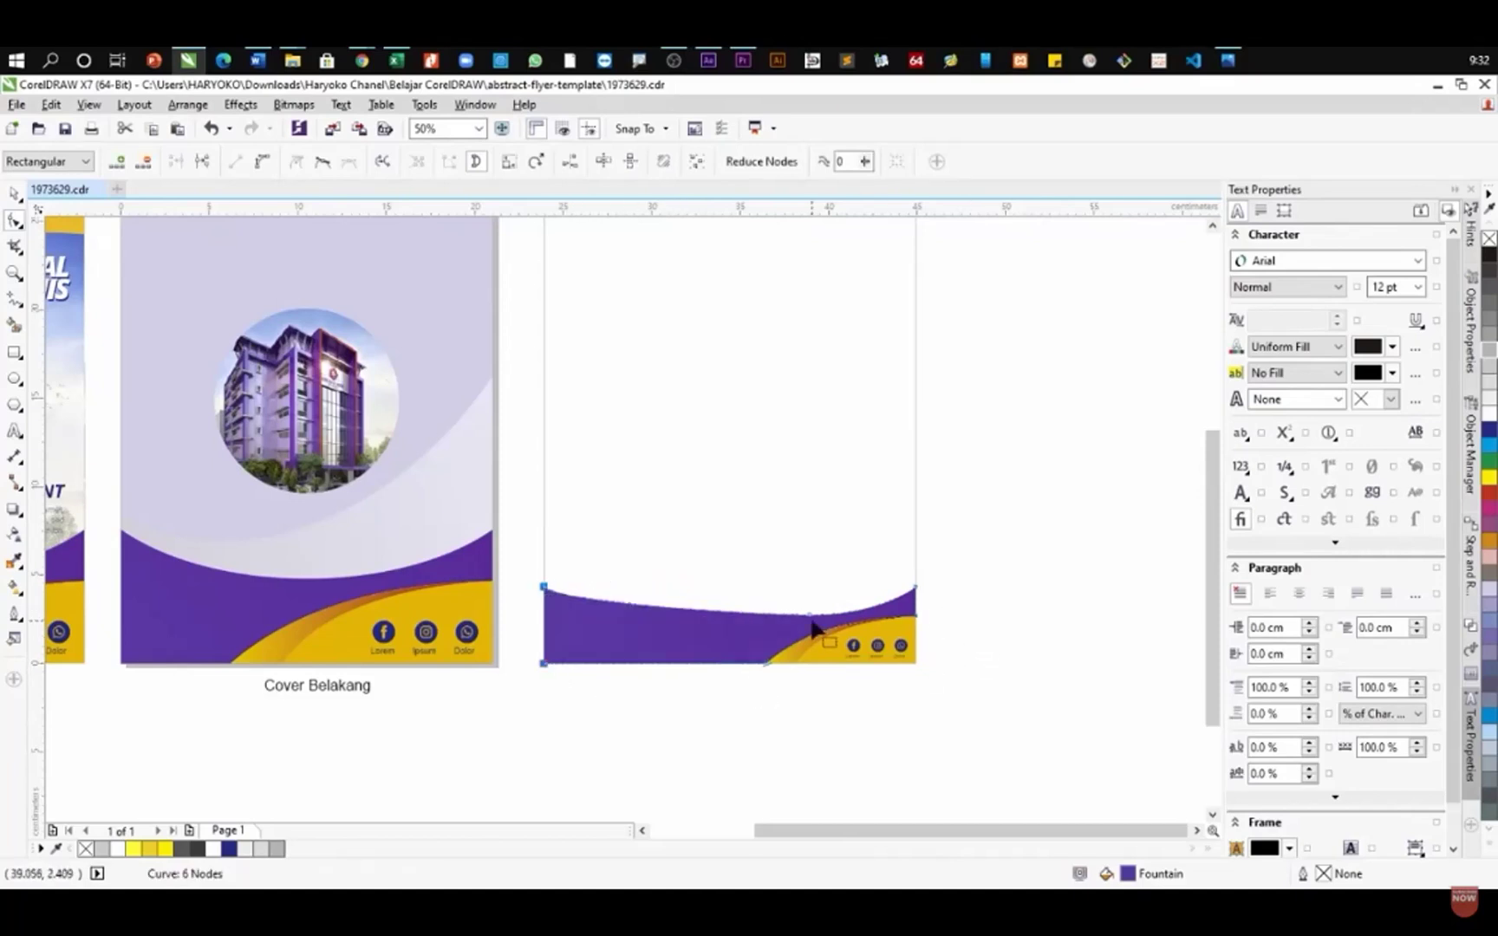
{"action": "scroll", "coordinate": [808, 621], "scroll_direction": "up", "scroll_amount": 2}
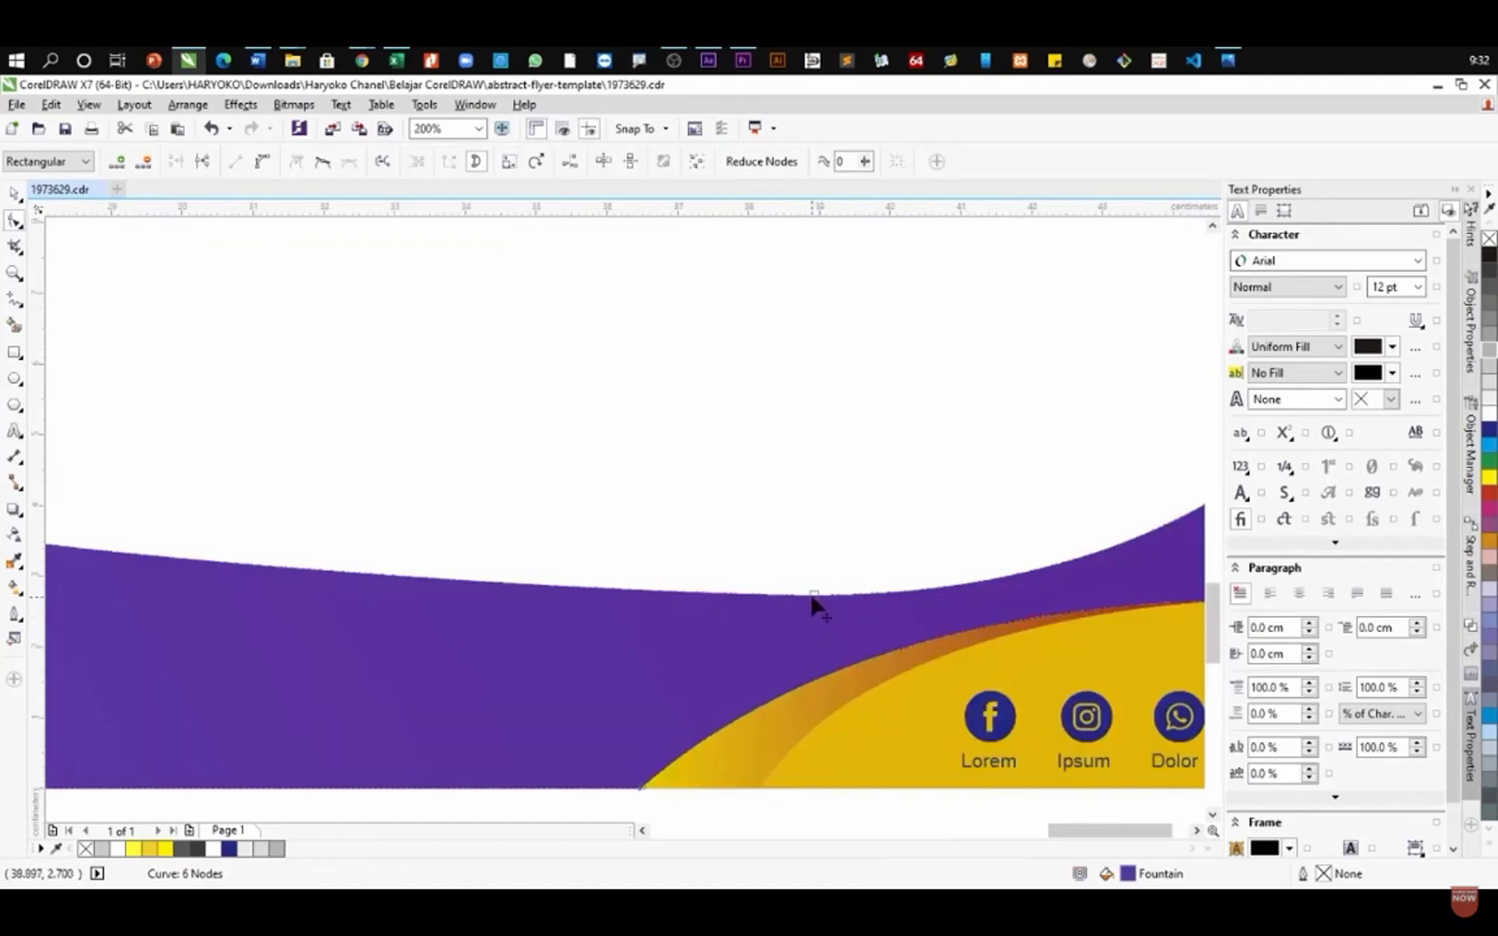
{"action": "scroll", "coordinate": [813, 604], "scroll_direction": "down", "scroll_amount": 1}
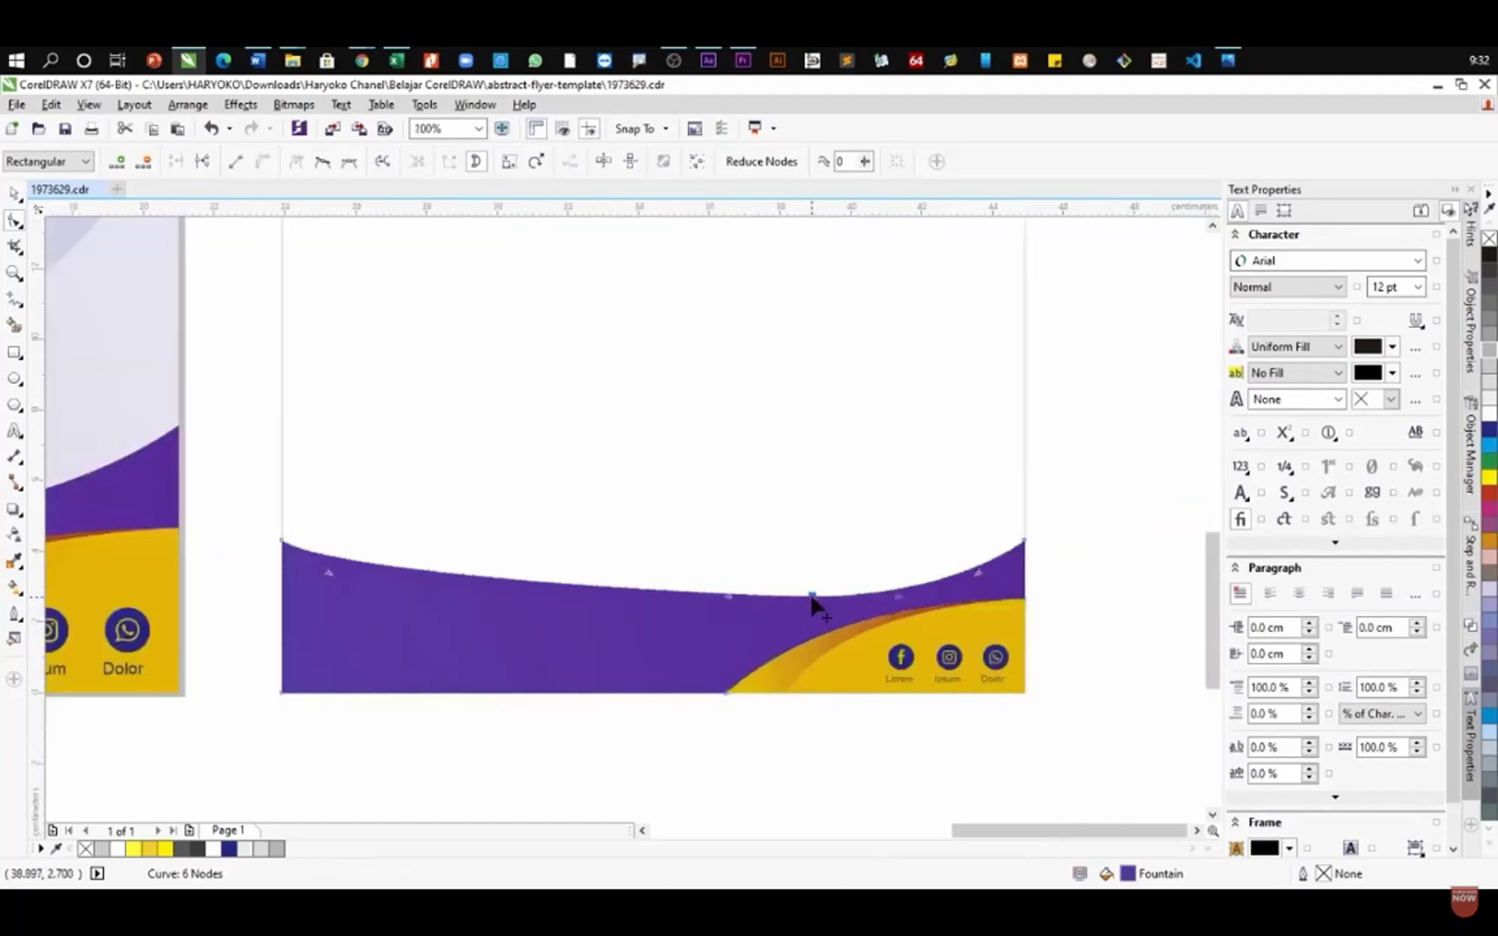
{"action": "double_click", "coordinate": [813, 597]}
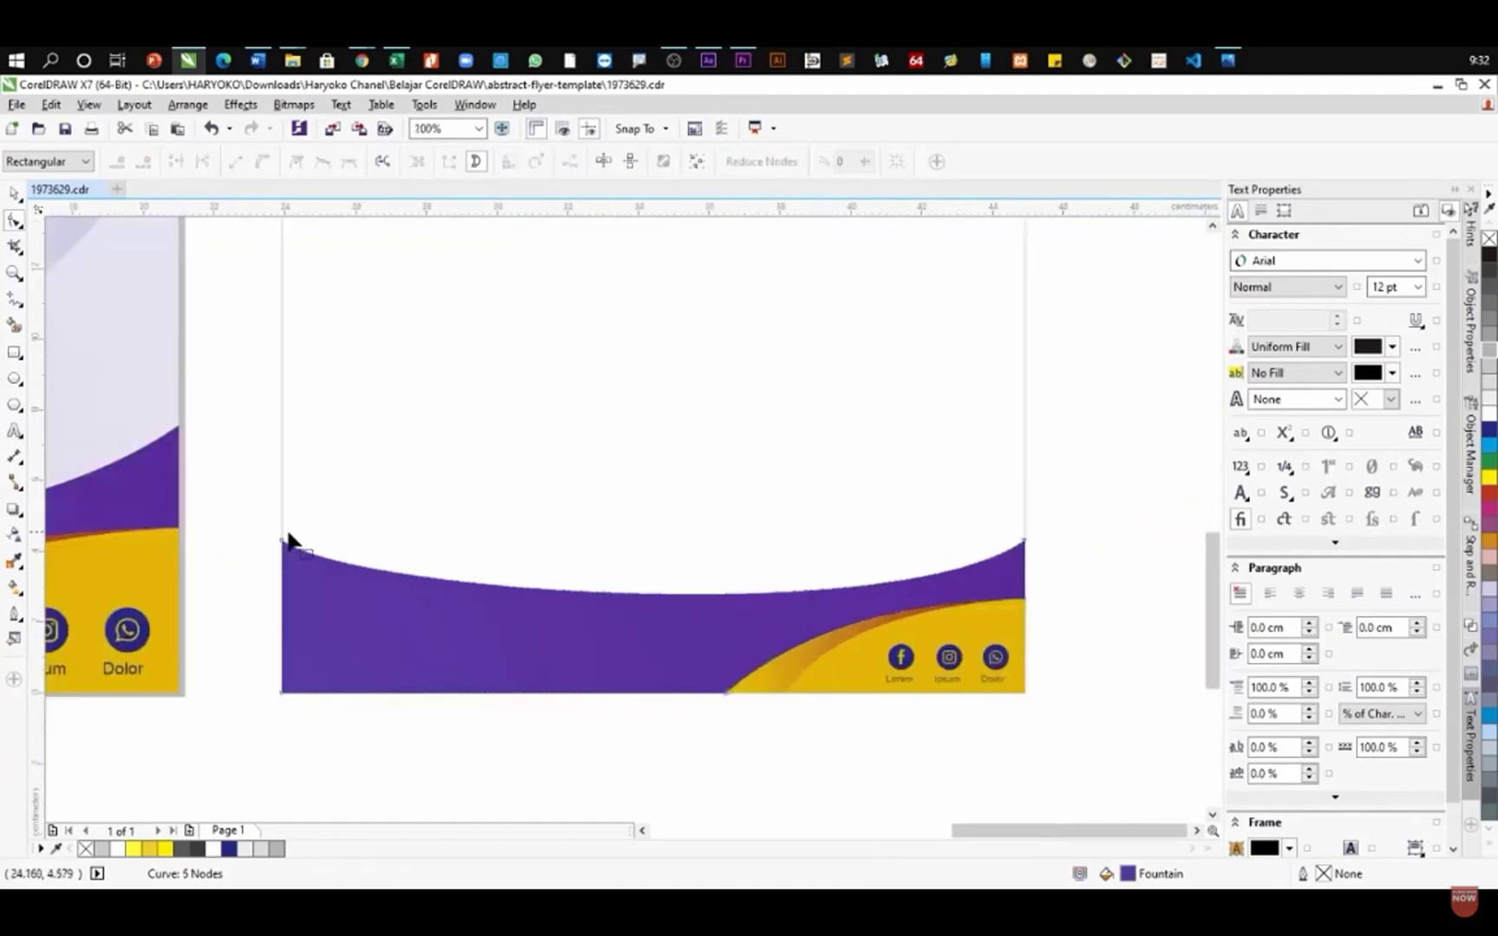
- Raise the purple footer shape's upper-left node slightly and bend its top edge into a deeper, smoother curve
{"action": "left_click_drag", "start_coordinate": [282, 543], "coordinate": [282, 525]}
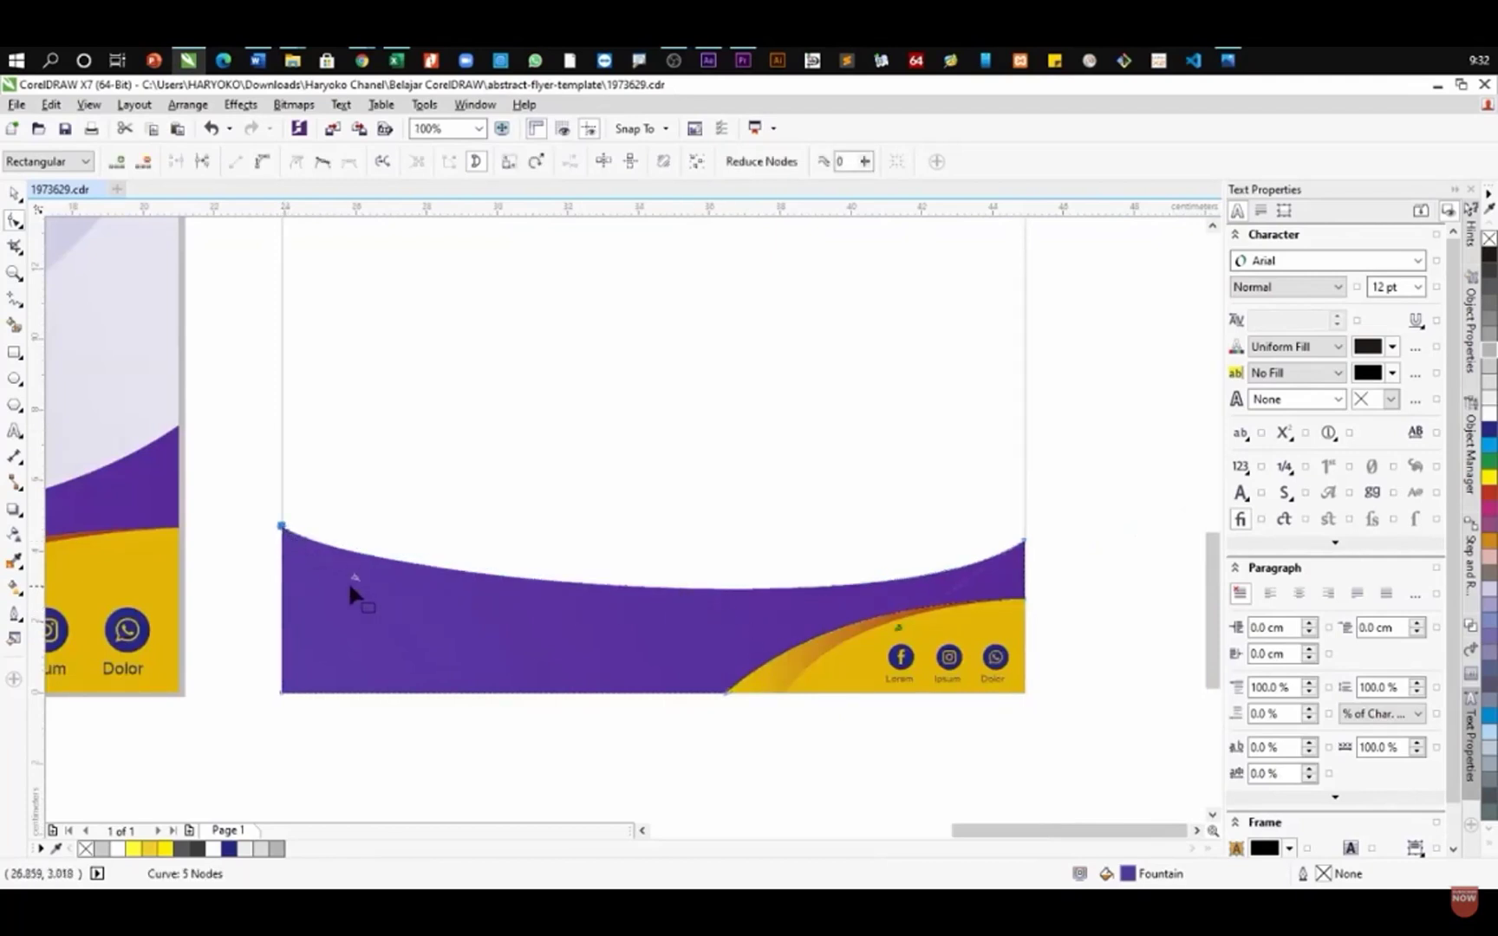
{"action": "left_click_drag", "start_coordinate": [355, 574], "coordinate": [523, 735]}
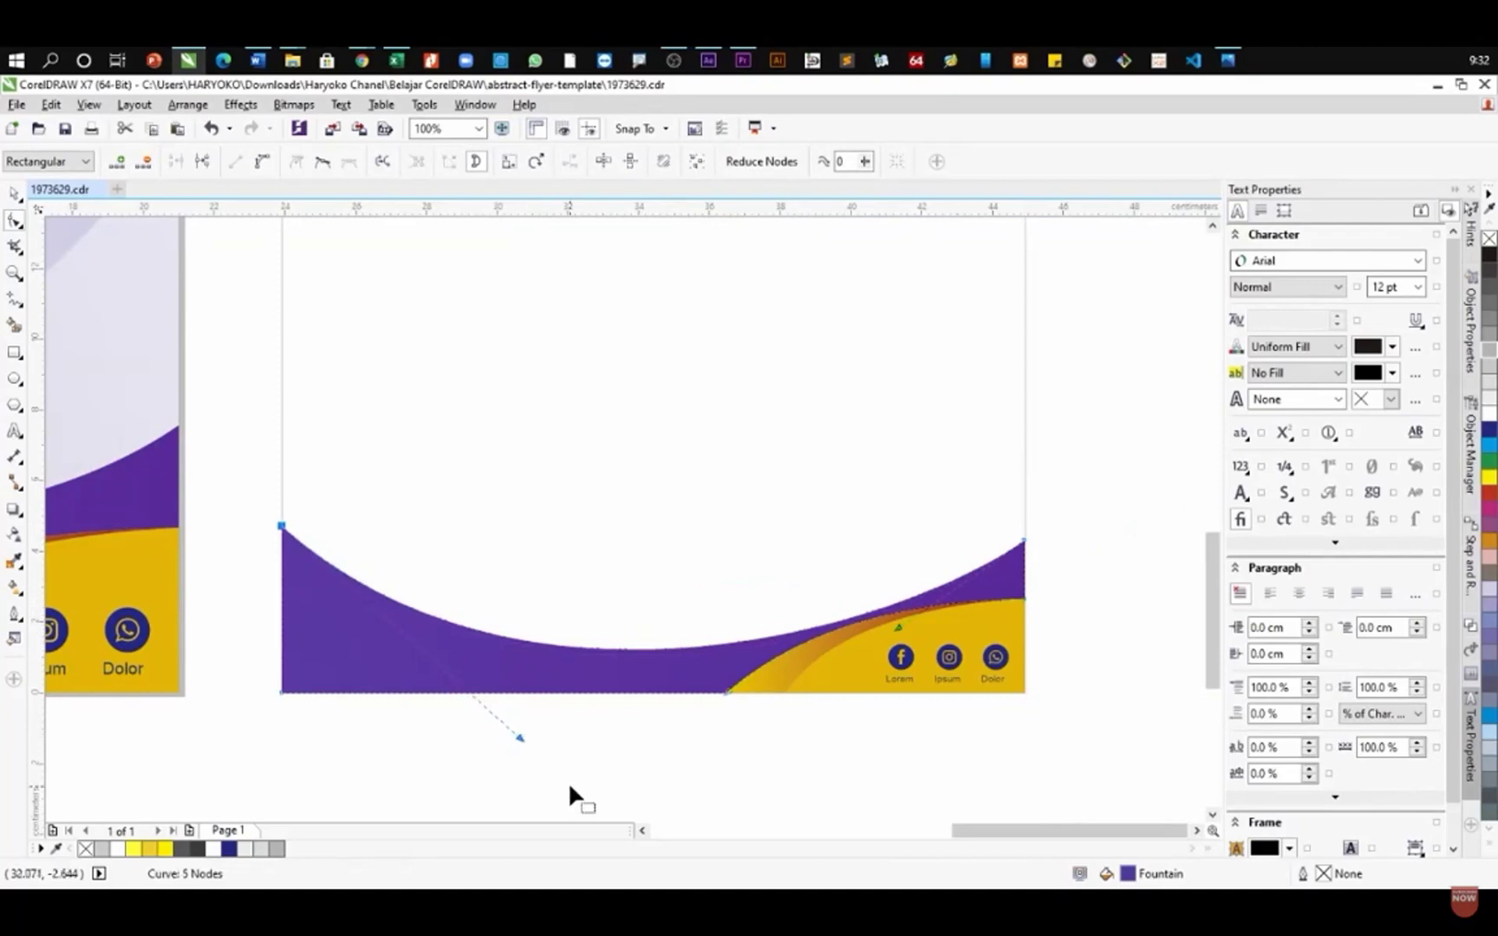
{"action": "left_click", "coordinate": [14, 194]}
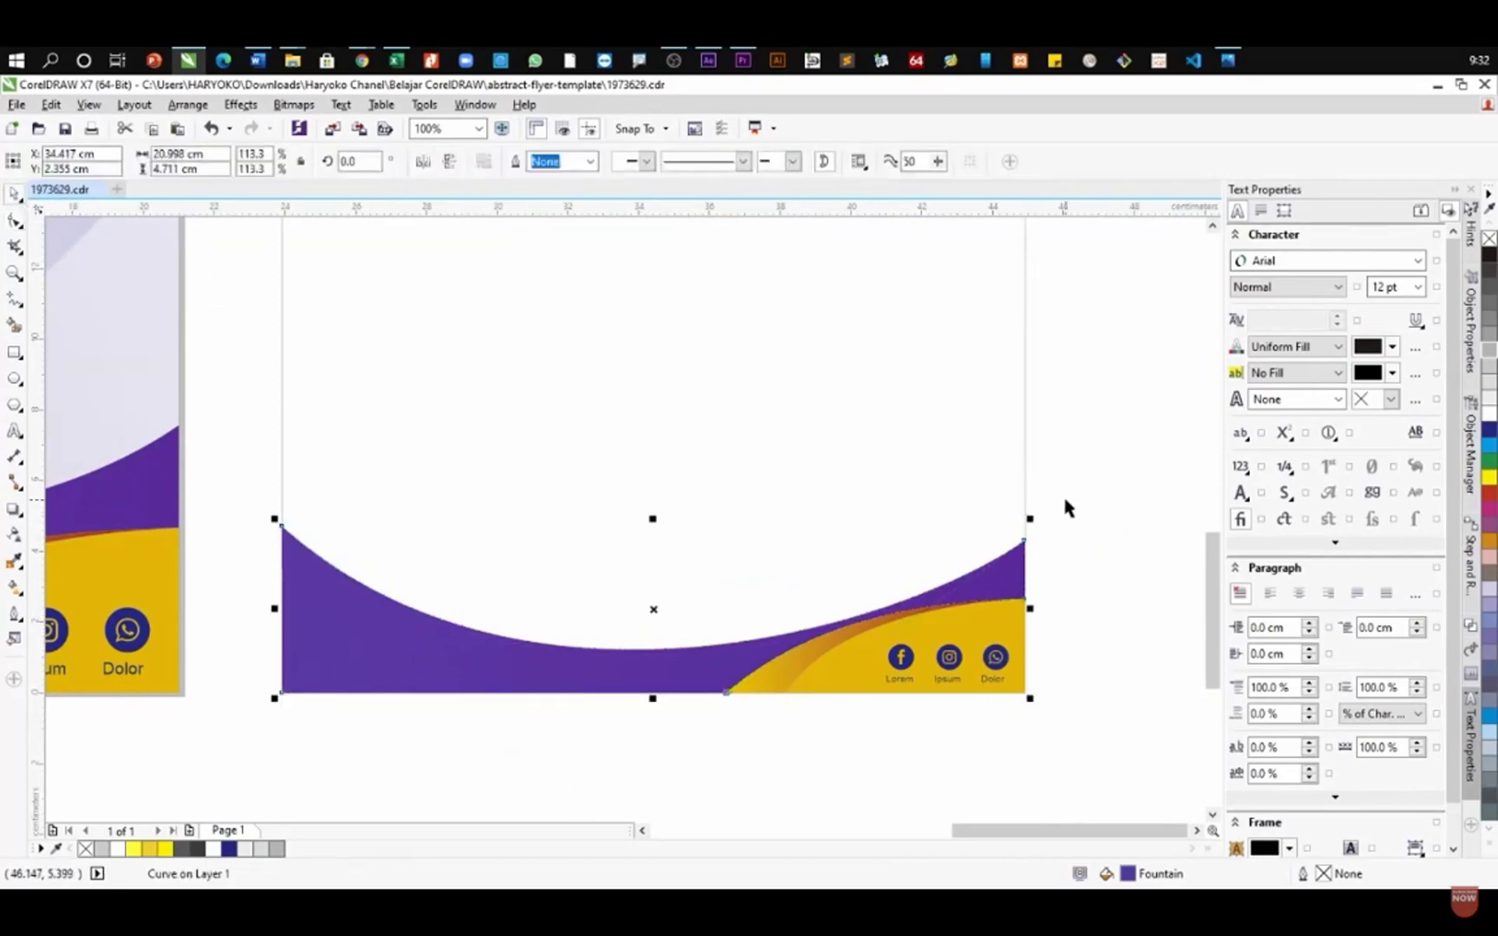
{"action": "left_click", "coordinate": [1038, 520]}
{"action": "scroll", "coordinate": [1038, 520], "scroll_direction": "down", "scroll_amount": 2}
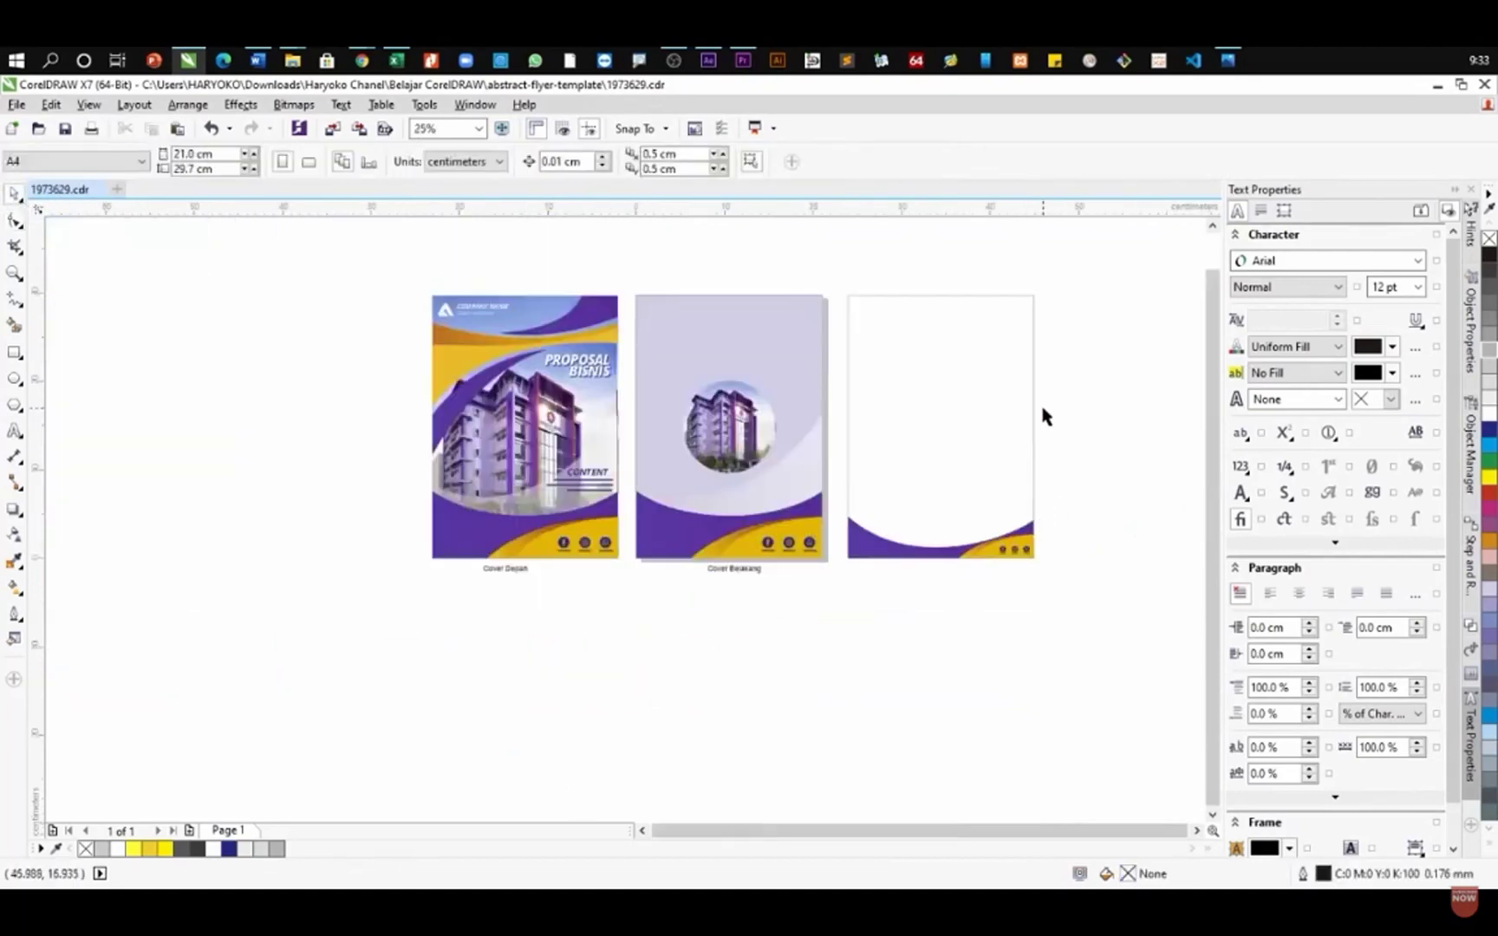
- Place a copy of the "Cover Belakang" caption beneath the third page, level with the original
{"action": "scroll", "coordinate": [1044, 416], "scroll_direction": "up", "scroll_amount": 1}
{"action": "scroll", "coordinate": [632, 422], "scroll_direction": "down", "scroll_amount": 1}
{"action": "scroll", "coordinate": [722, 411], "scroll_direction": "up", "scroll_amount": 1}
{"action": "left_click_drag", "start_coordinate": [957, 238], "coordinate": [537, 808]}
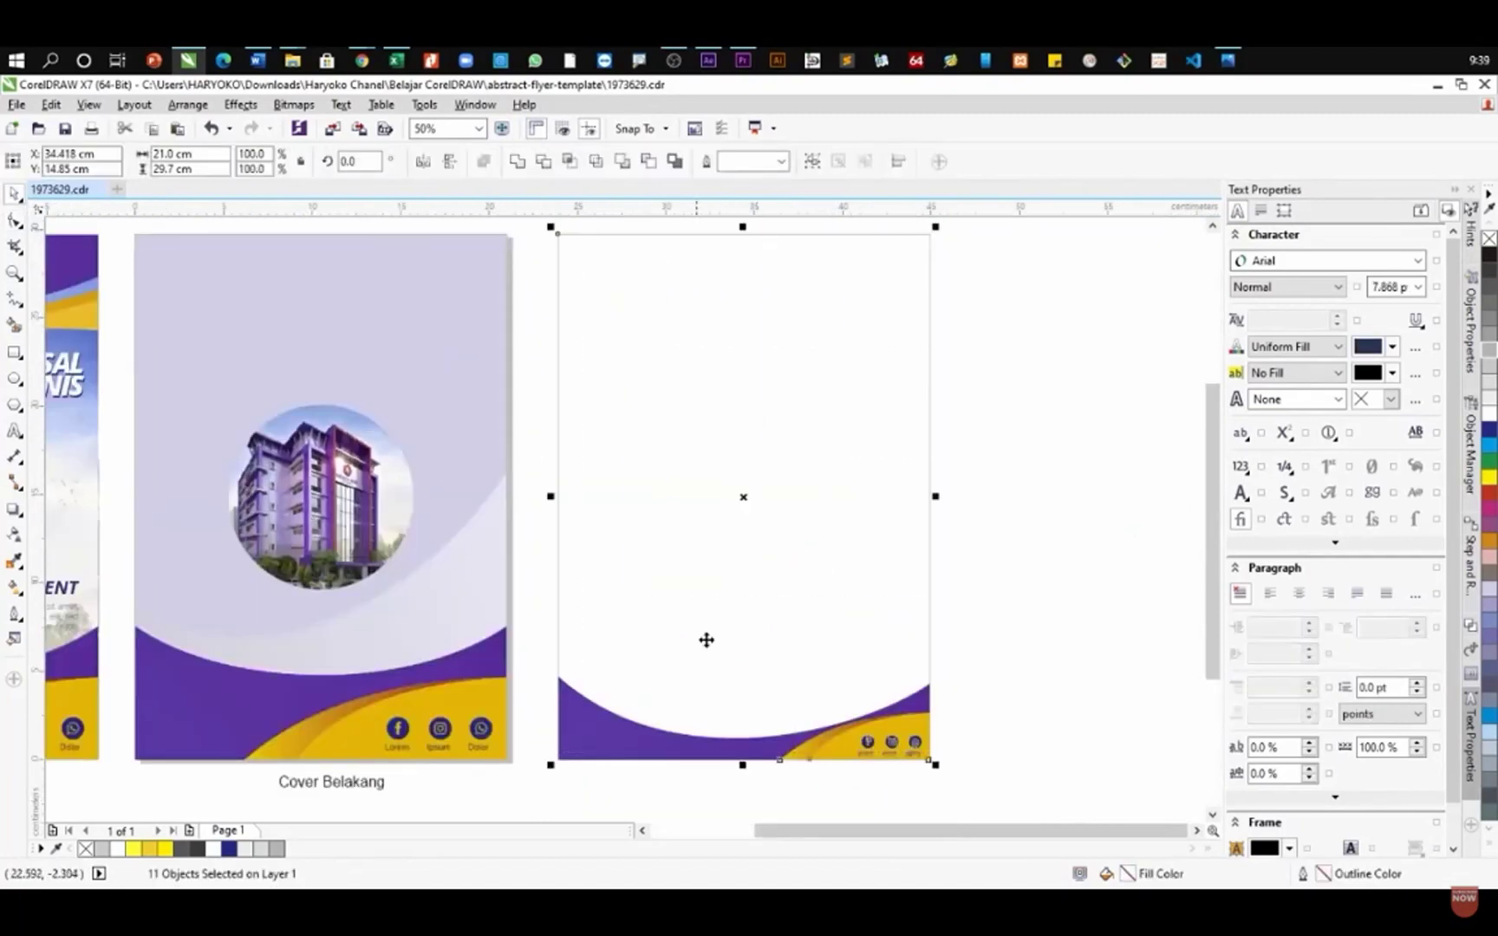
{"action": "scroll", "coordinate": [633, 425], "scroll_direction": "down", "scroll_amount": 1}
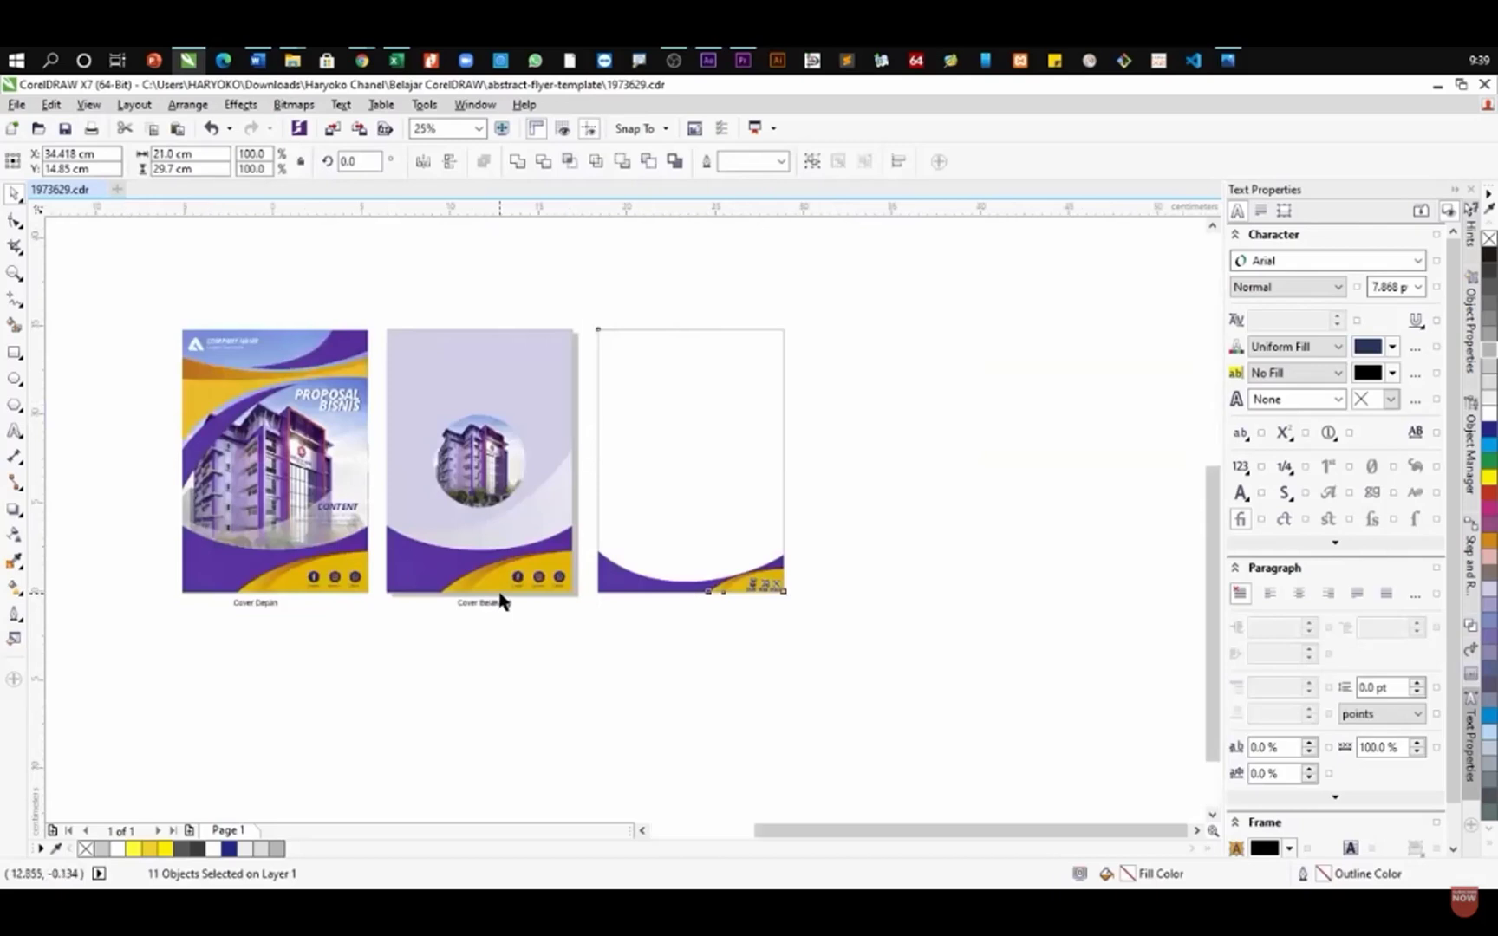
{"action": "scroll", "coordinate": [501, 602], "scroll_direction": "up", "scroll_amount": 1}
{"action": "left_click", "coordinate": [498, 619]}
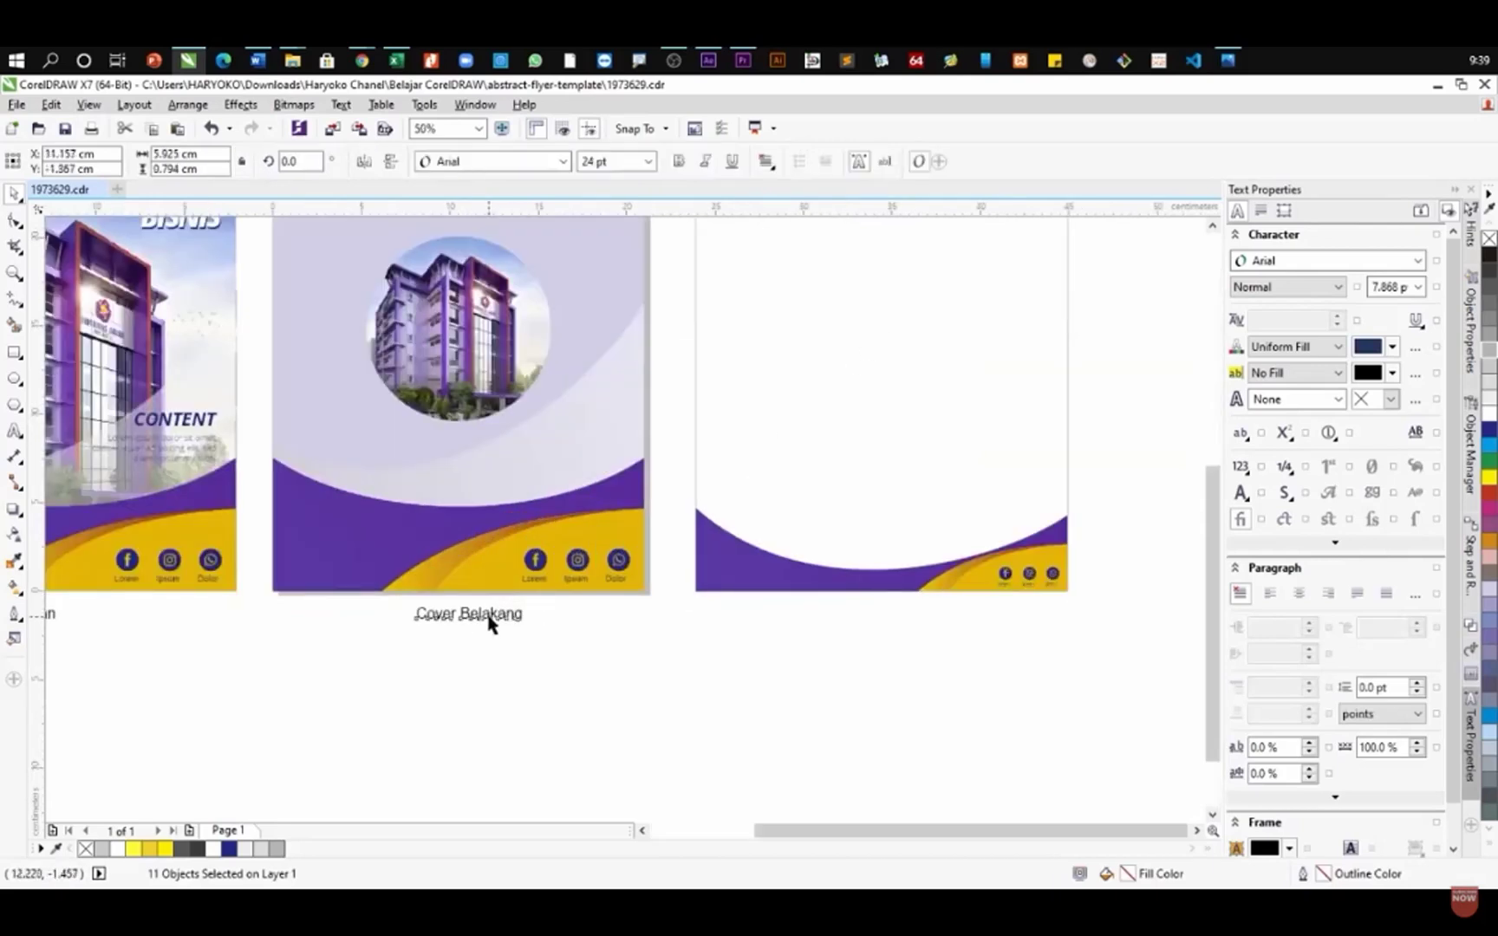
{"action": "left_click_drag", "start_coordinate": [507, 617], "coordinate": [862, 625]}
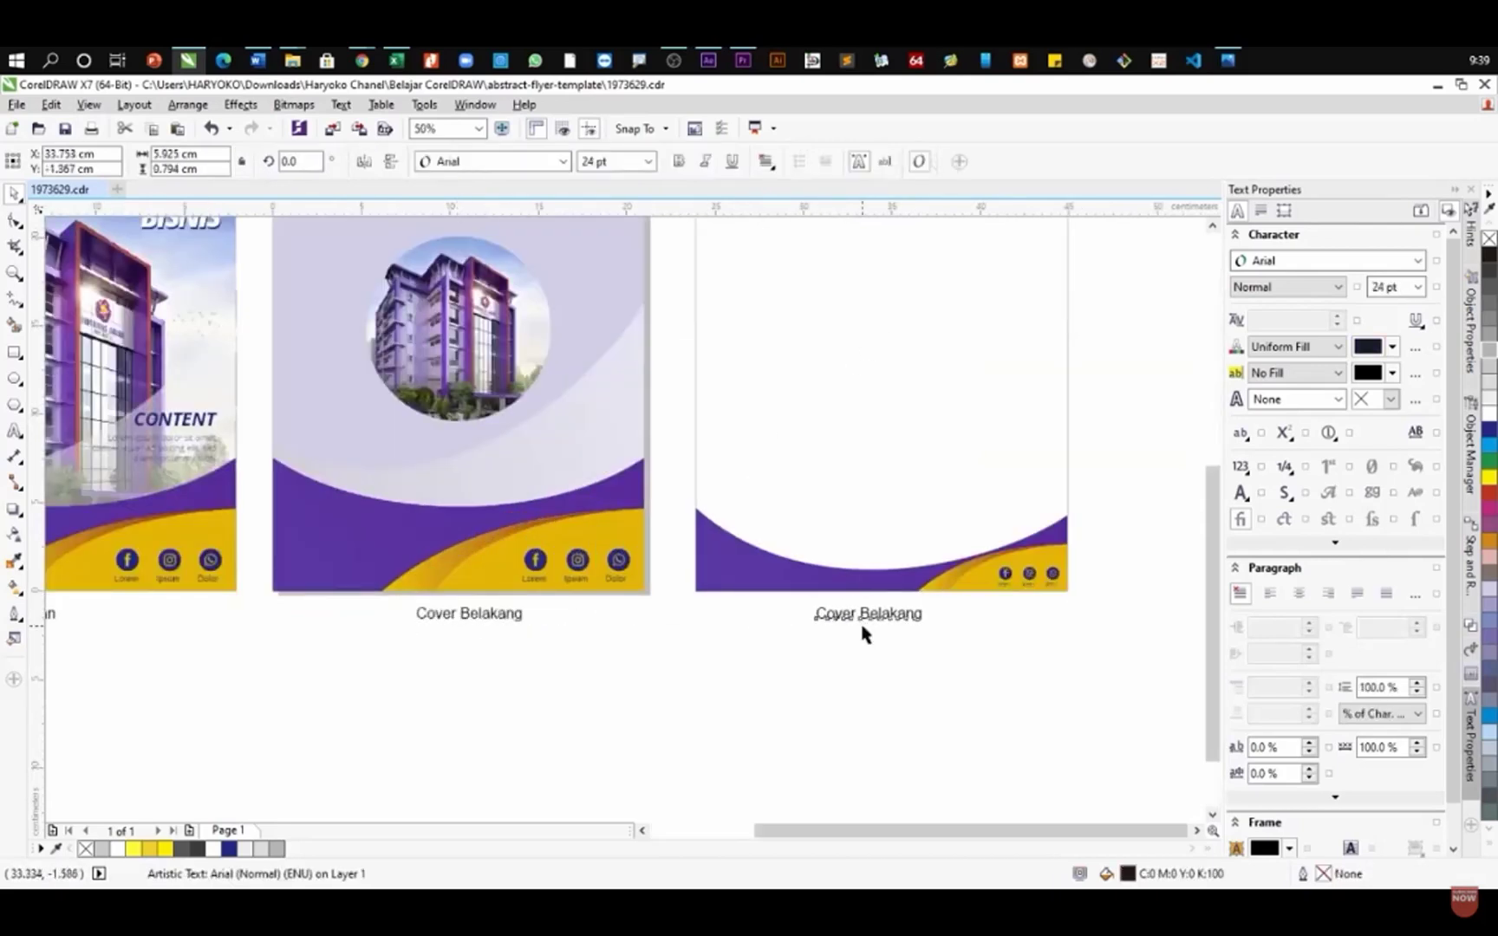
- Change the copied caption's text to "Isi No Tengah"
{"action": "scroll", "coordinate": [862, 625], "scroll_direction": "up", "scroll_amount": 1}
{"action": "double_click", "coordinate": [848, 617]}
{"action": "key", "text": "ctrl+a"}
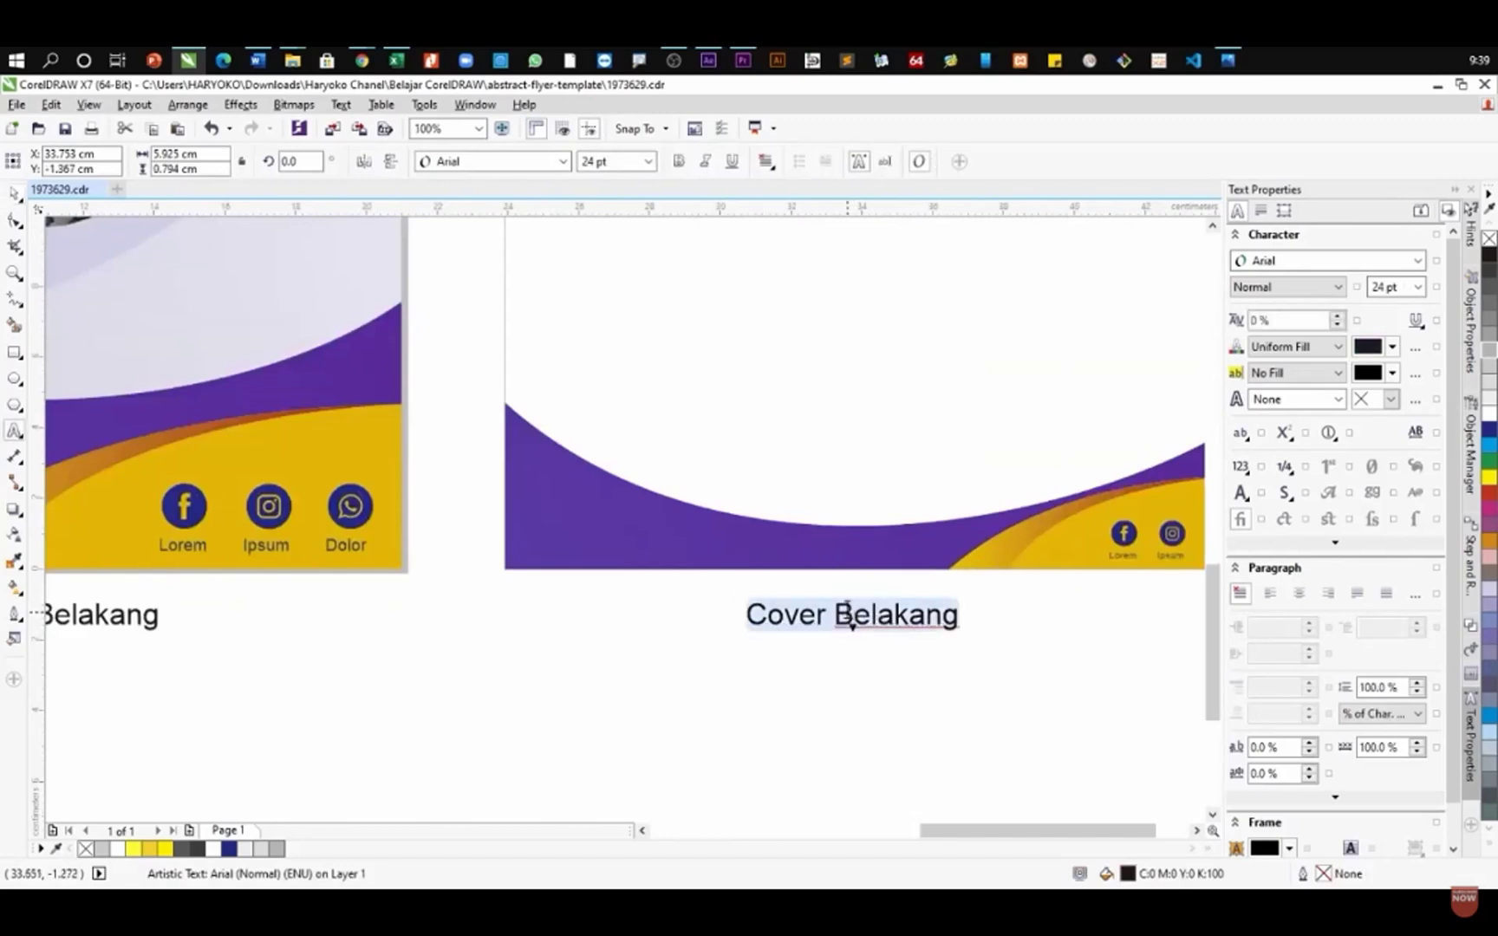
{"action": "key", "text": "Delete"}
{"action": "type", "text": "Isi"}
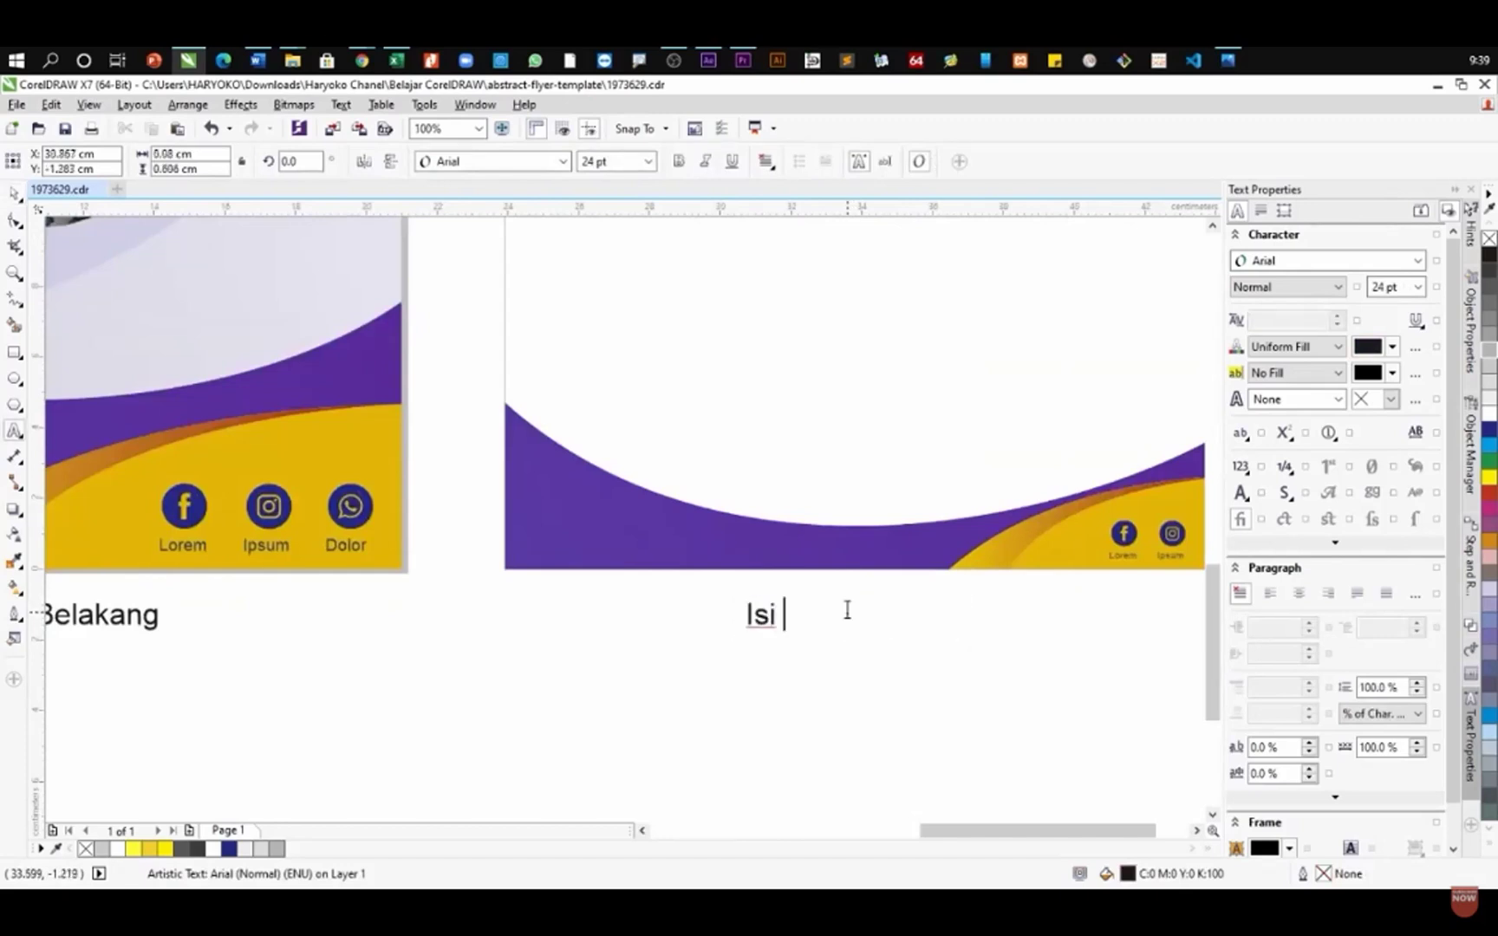
{"action": "type", "text": " No Tengah"}
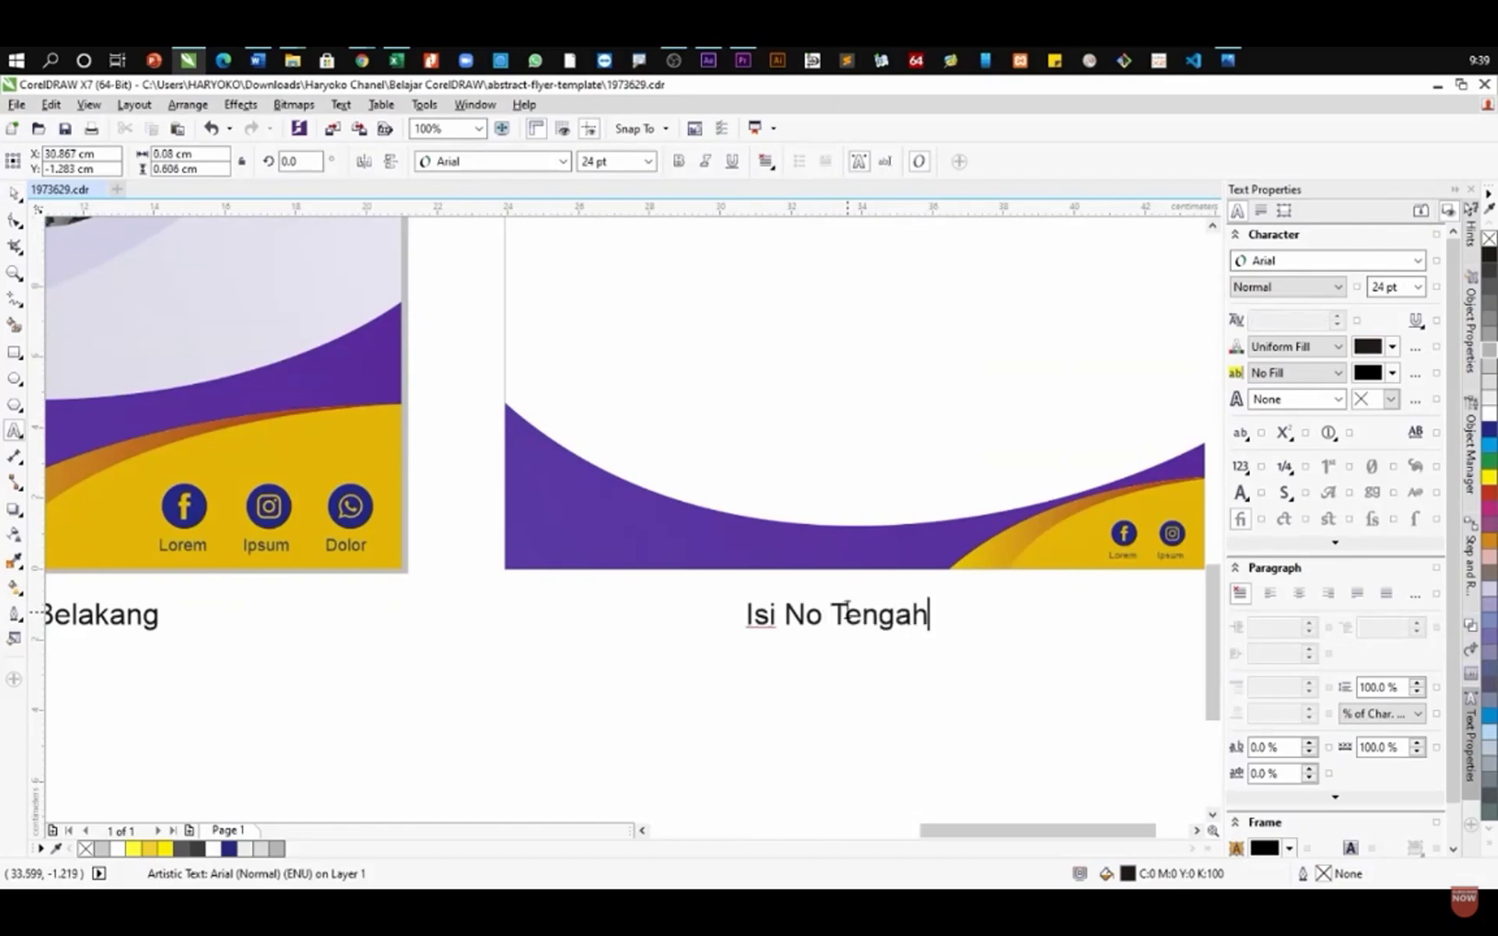
{"action": "key", "text": "ctrl+space"}
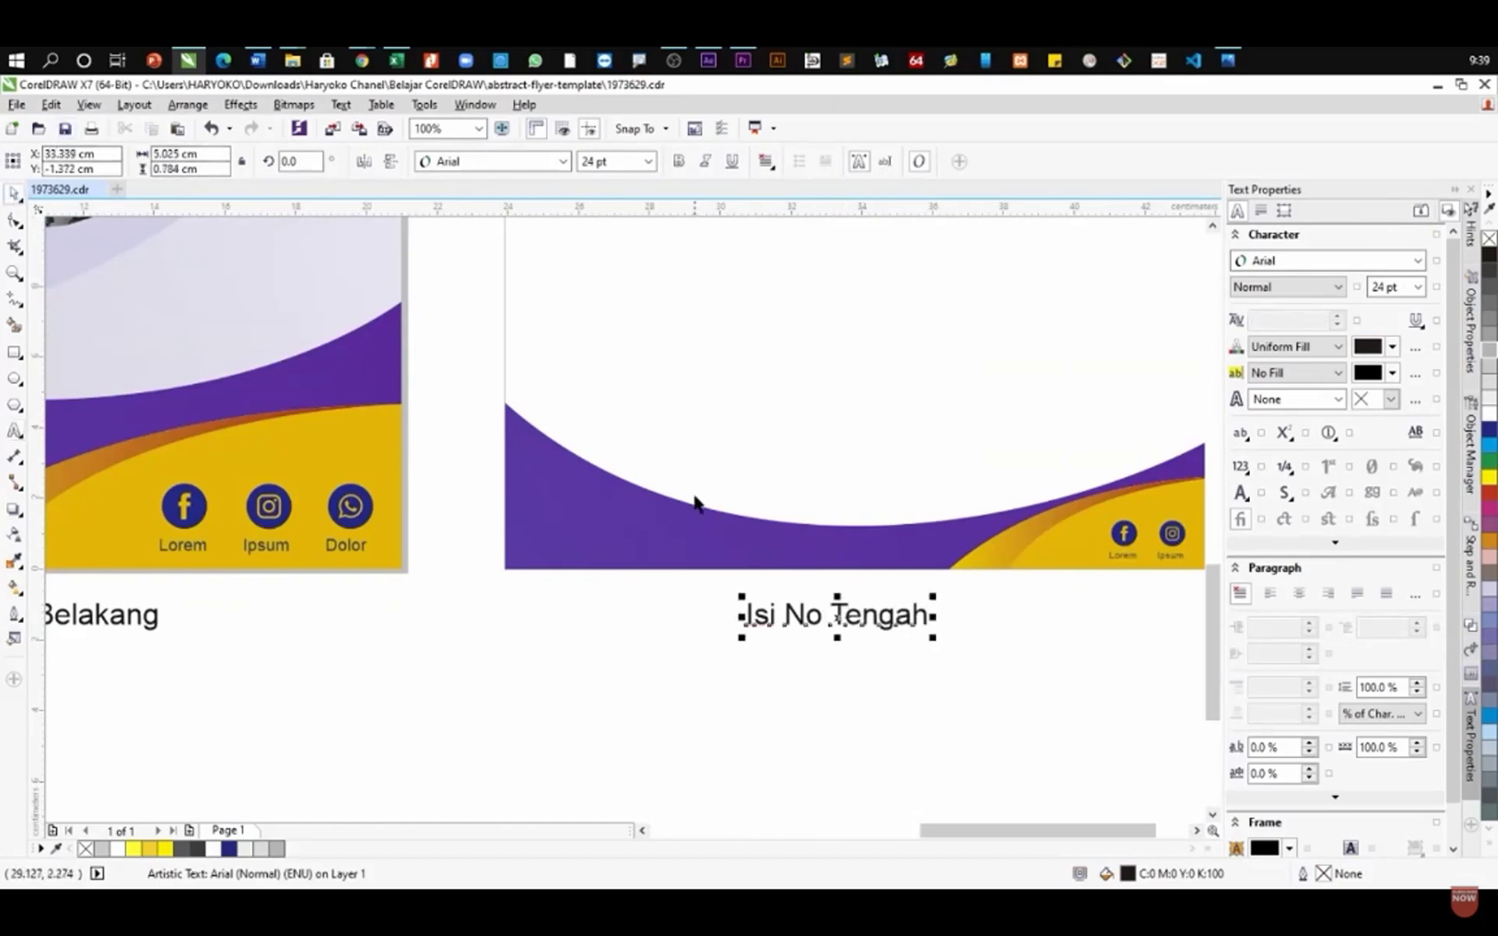
- Centre the "Isi No Tengah" caption horizontally on the third page's purple footer shape
{"action": "left_click", "coordinate": [676, 530], "text": "shift"}
{"action": "scroll", "coordinate": [735, 578], "scroll_direction": "down", "scroll_amount": 2}
{"action": "left_click", "coordinate": [776, 652]}
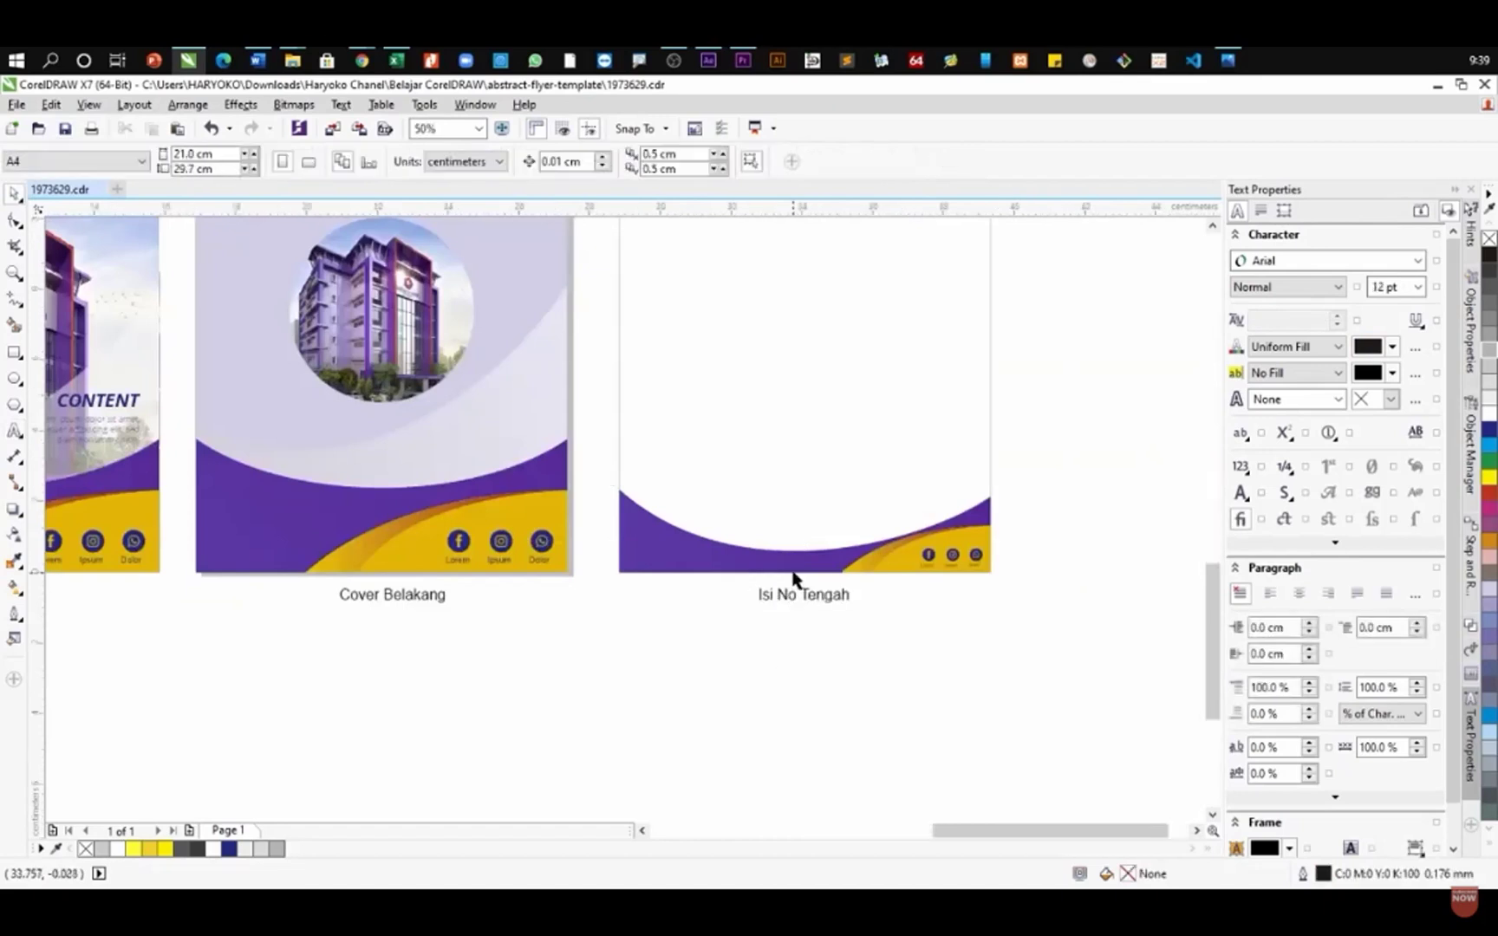
- Duplicate the third page's artwork twice, without its caption, in an evenly spaced row to the right
{"action": "scroll", "coordinate": [808, 554], "scroll_direction": "up", "scroll_amount": 4}
{"action": "scroll", "coordinate": [689, 572], "scroll_direction": "down", "scroll_amount": 3}
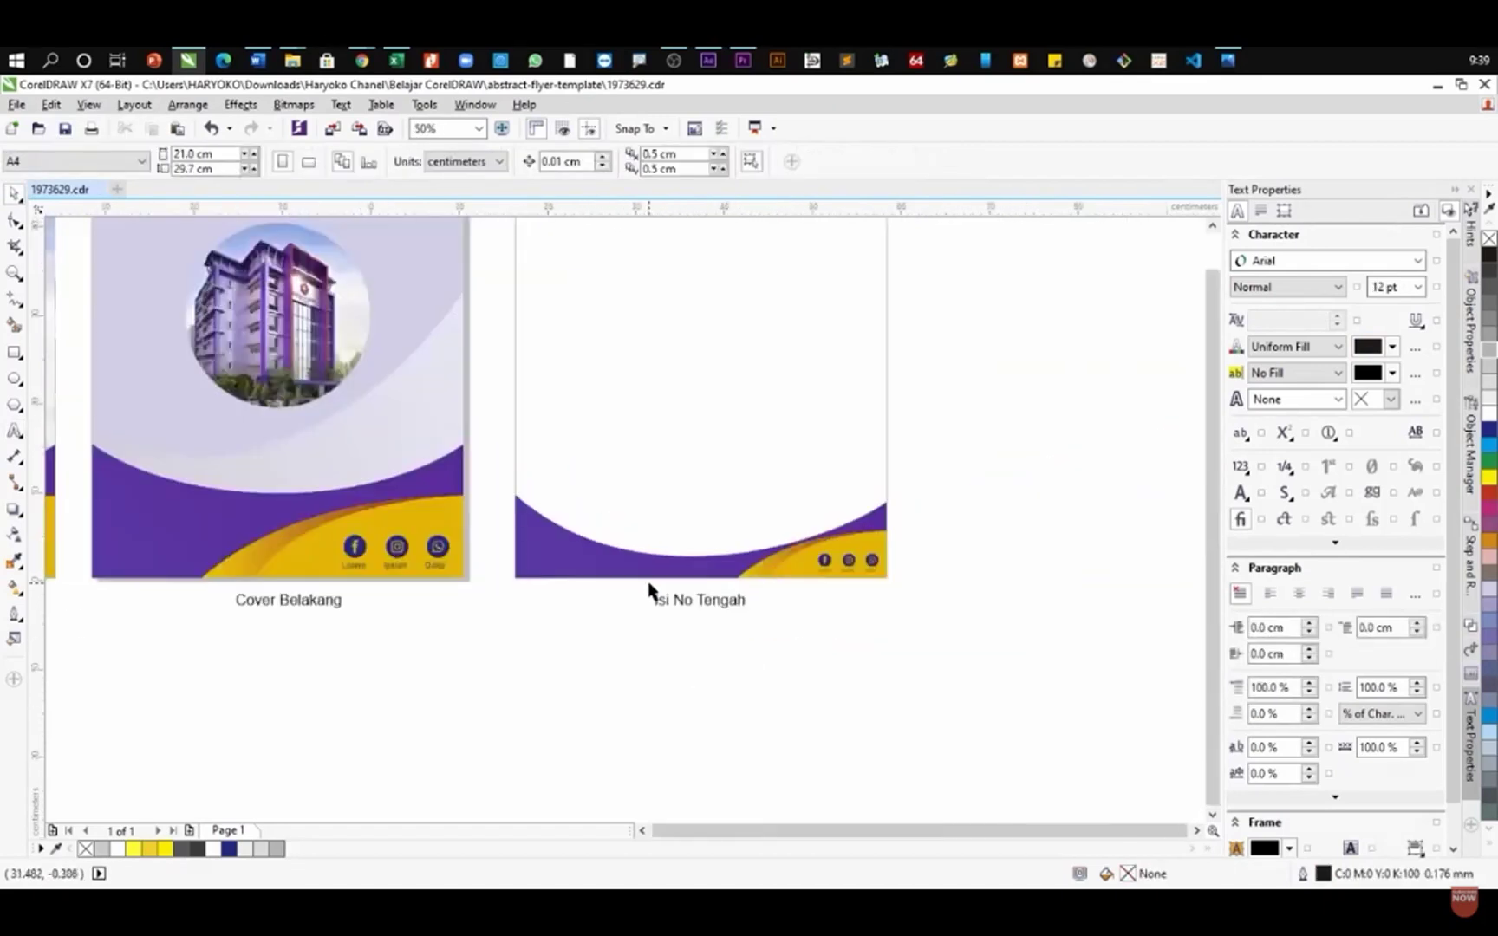
{"action": "scroll", "coordinate": [687, 592], "scroll_direction": "up", "scroll_amount": 1}
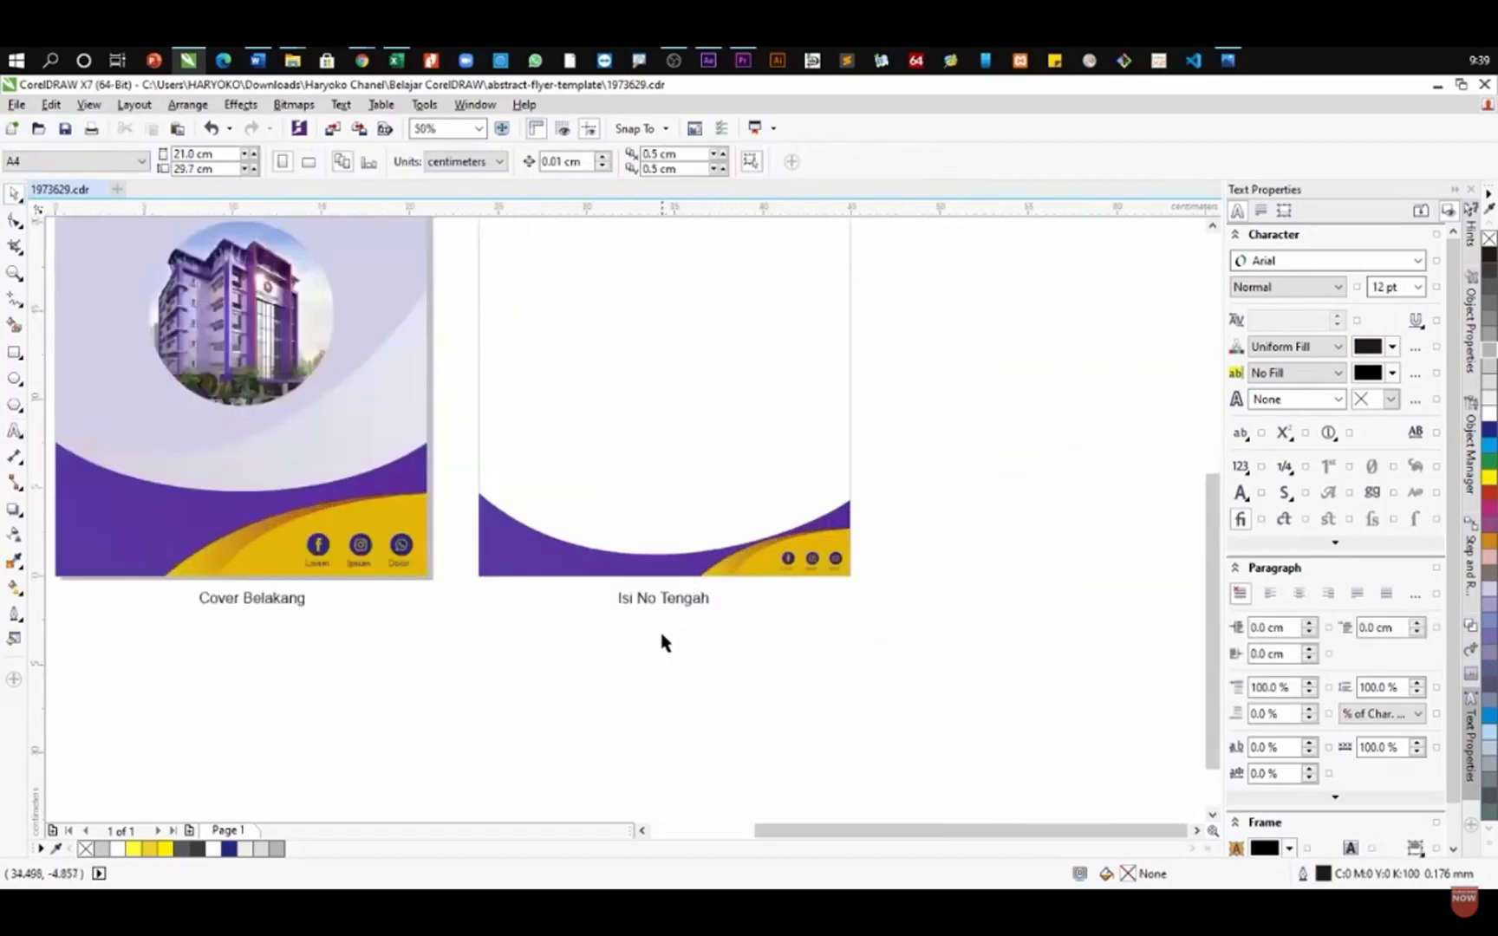
{"action": "scroll", "coordinate": [586, 597], "scroll_direction": "down", "scroll_amount": 1}
{"action": "scroll", "coordinate": [582, 496], "scroll_direction": "up", "scroll_amount": 1}
{"action": "scroll", "coordinate": [581, 490], "scroll_direction": "down", "scroll_amount": 1}
{"action": "left_click_drag", "start_coordinate": [646, 268], "coordinate": [659, 515]}
{"action": "left_click_drag", "start_coordinate": [729, 473], "coordinate": [947, 468]}
{"action": "left_click", "coordinate": [709, 582]}
{"action": "scroll", "coordinate": [710, 579], "scroll_direction": "up", "scroll_amount": 2}
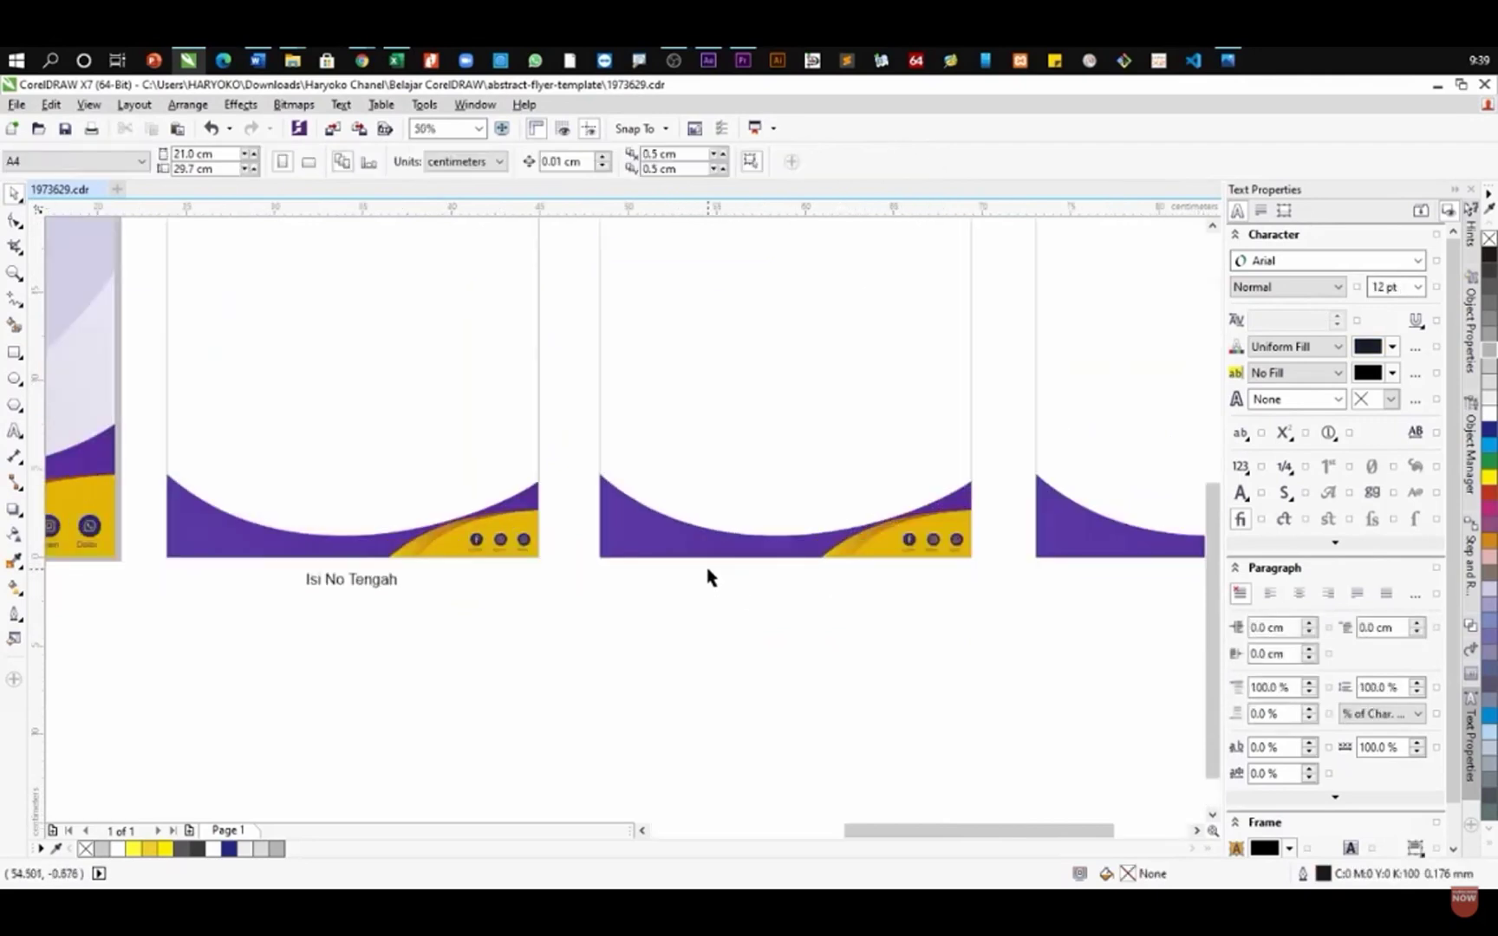
- Mirror the fourth page's artwork horizontally in place so its yellow footer corner lies on the left
{"action": "scroll", "coordinate": [700, 595], "scroll_direction": "down", "scroll_amount": 2}
{"action": "left_click_drag", "start_coordinate": [845, 285], "coordinate": [625, 683]}
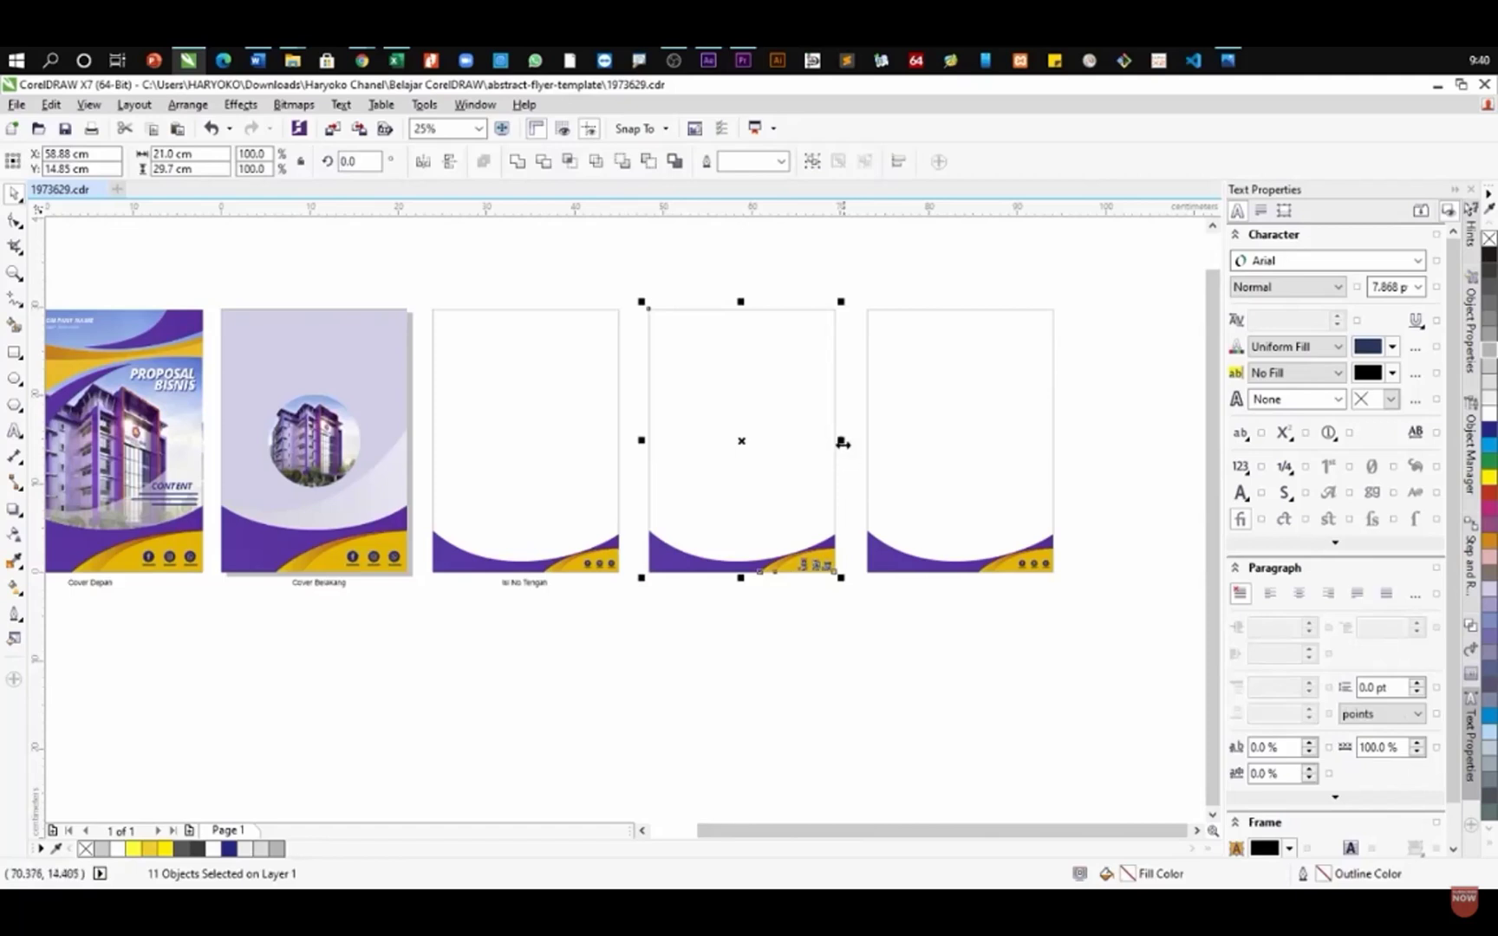
{"action": "left_click_drag", "start_coordinate": [840, 440], "coordinate": [679, 452]}
{"action": "key", "text": "Escape"}
{"action": "key", "text": "Escape"}
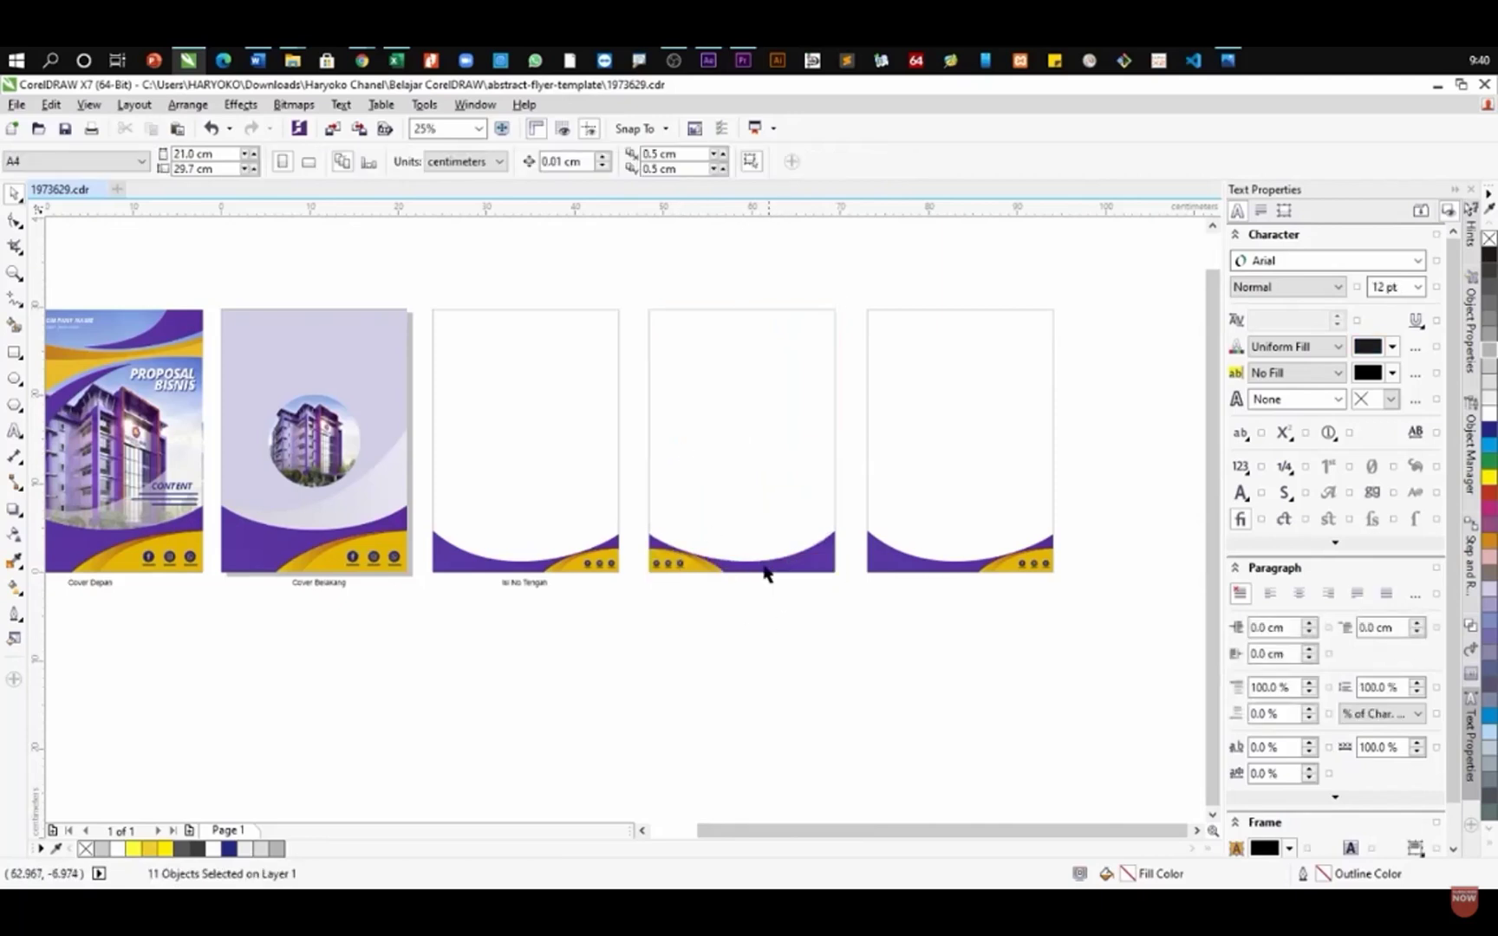
- Mirror the fourth page's social icons and labels horizontally in place so they read correctly again
{"action": "scroll", "coordinate": [766, 573], "scroll_direction": "up", "scroll_amount": 2}
{"action": "scroll", "coordinate": [635, 608], "scroll_direction": "down", "scroll_amount": 1}
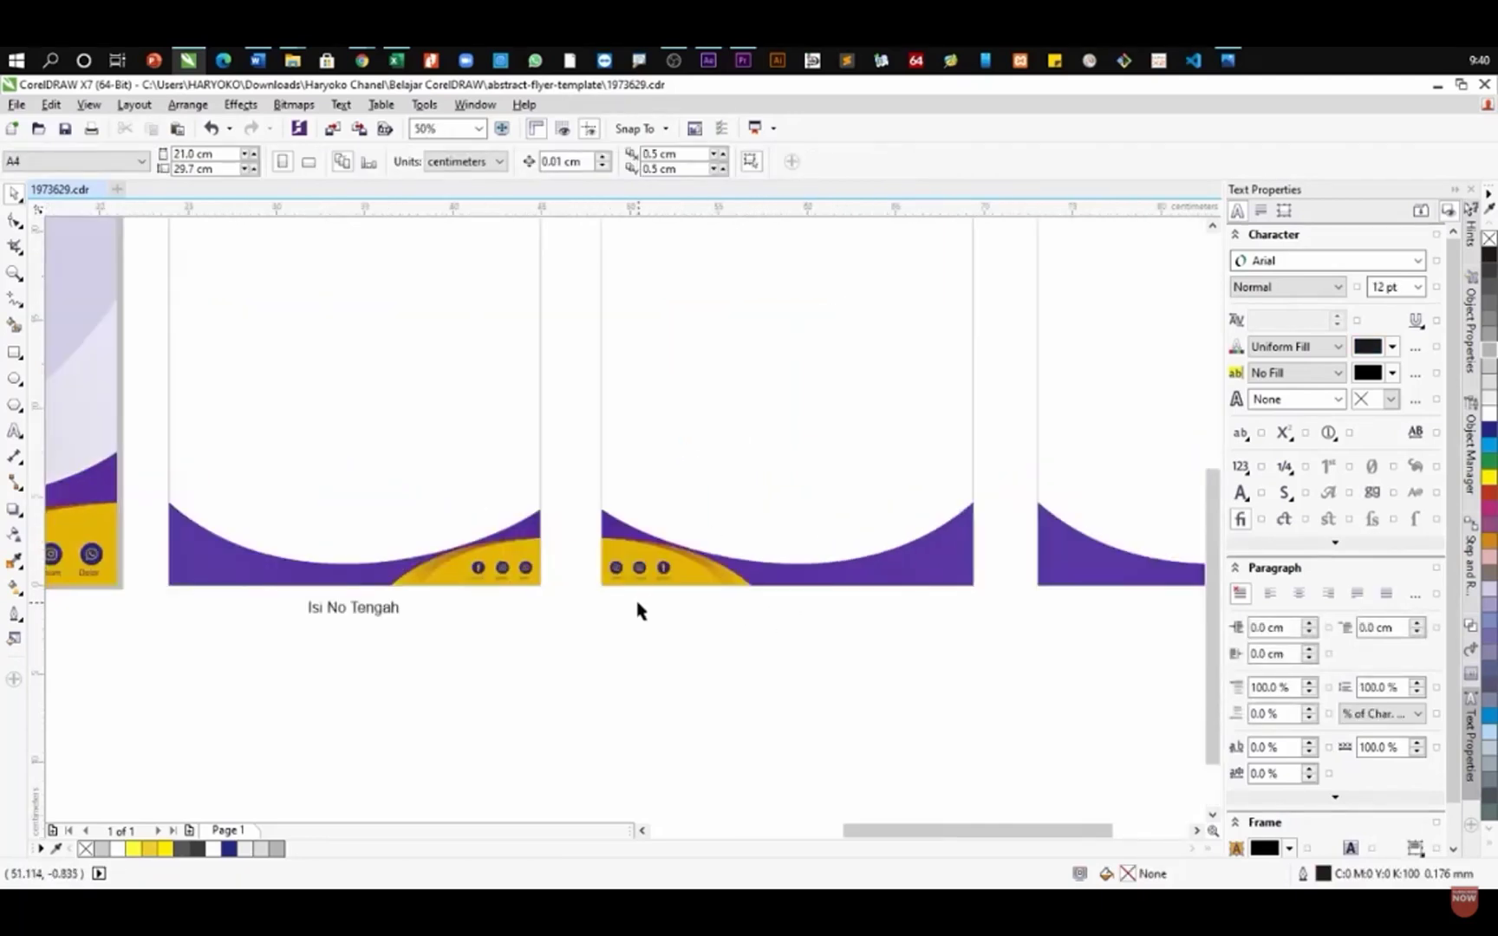
{"action": "scroll", "coordinate": [655, 608], "scroll_direction": "up", "scroll_amount": 1}
{"action": "left_click_drag", "start_coordinate": [782, 652], "coordinate": [572, 534]}
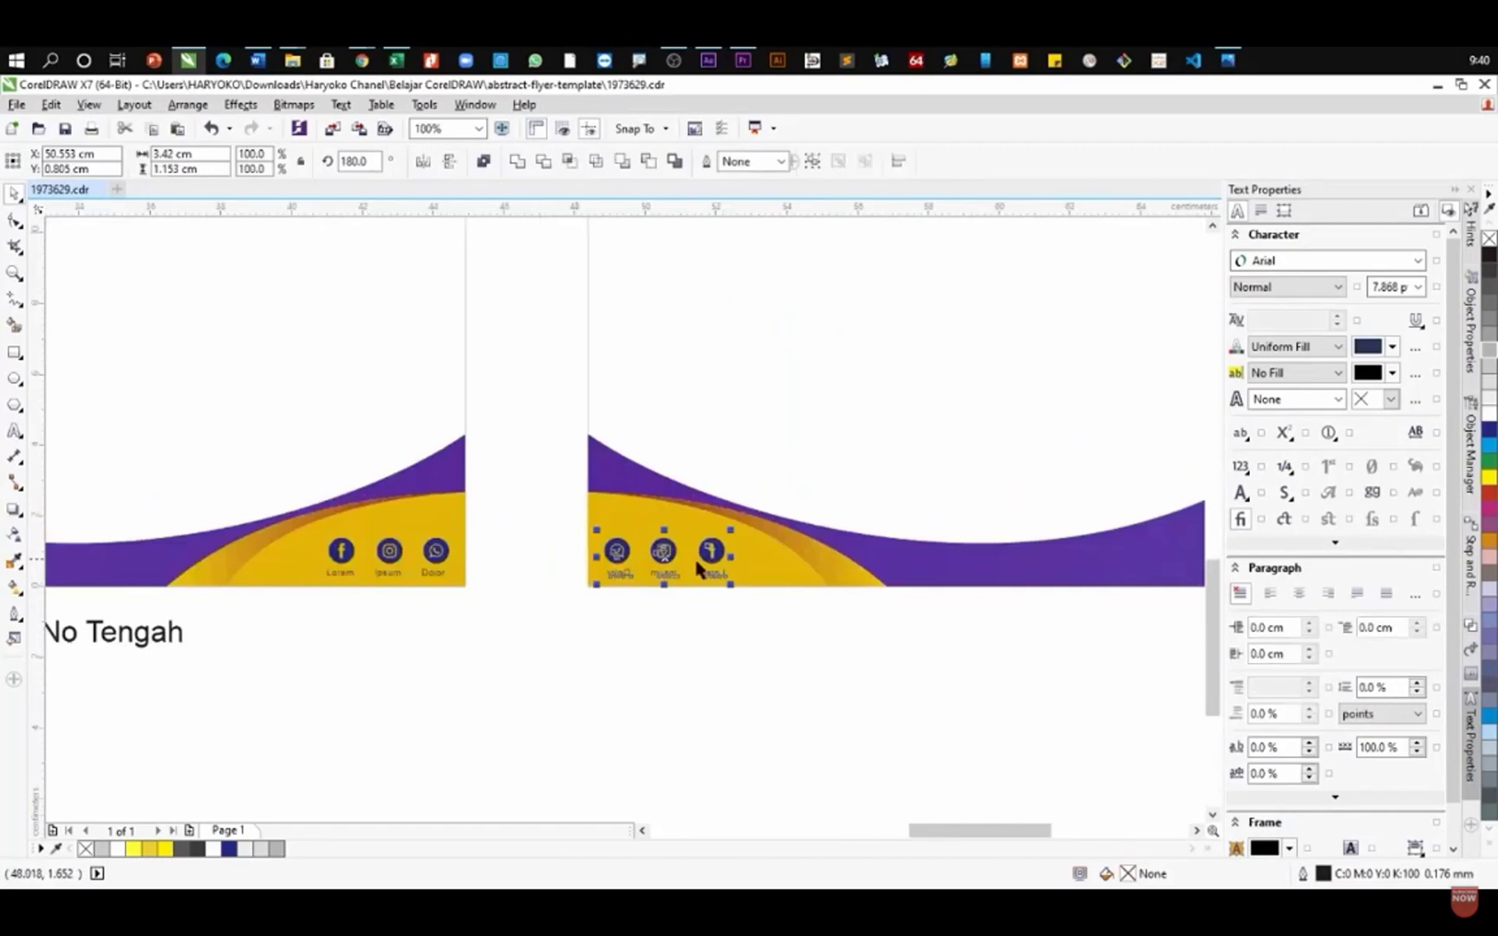
{"action": "left_click_drag", "start_coordinate": [732, 555], "coordinate": [599, 576]}
{"action": "left_click", "coordinate": [762, 662]}
{"action": "scroll", "coordinate": [611, 579], "scroll_direction": "down", "scroll_amount": 1}
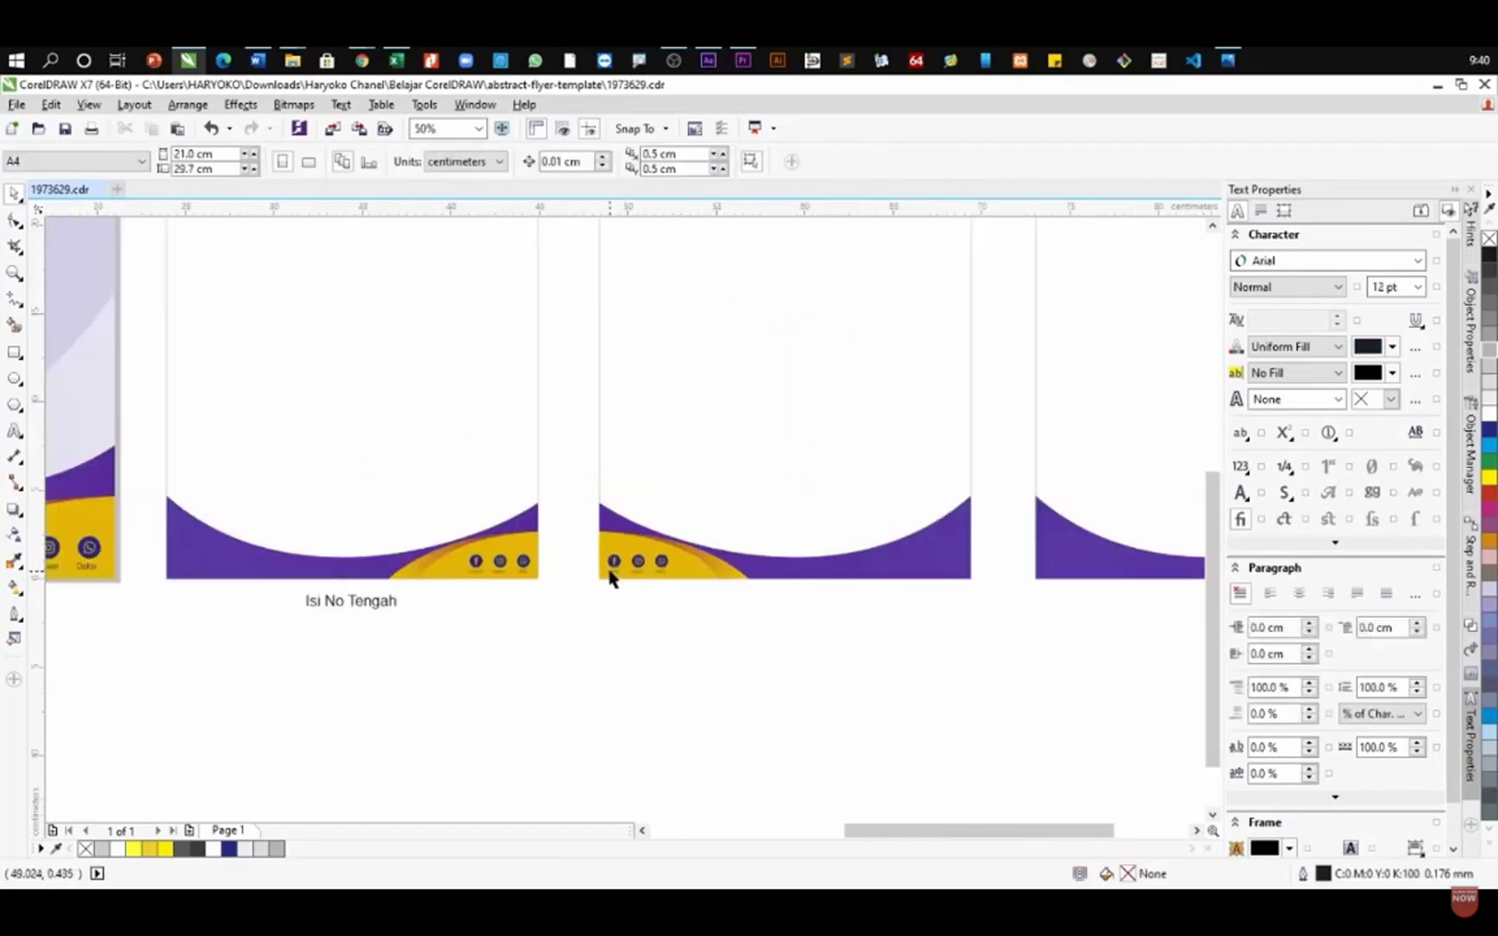
- Place a copy of the "Isi No Tengah" caption beneath the mirrored fourth page
{"action": "left_click", "coordinate": [366, 613]}
{"action": "left_click_drag", "start_coordinate": [368, 612], "coordinate": [815, 602]}
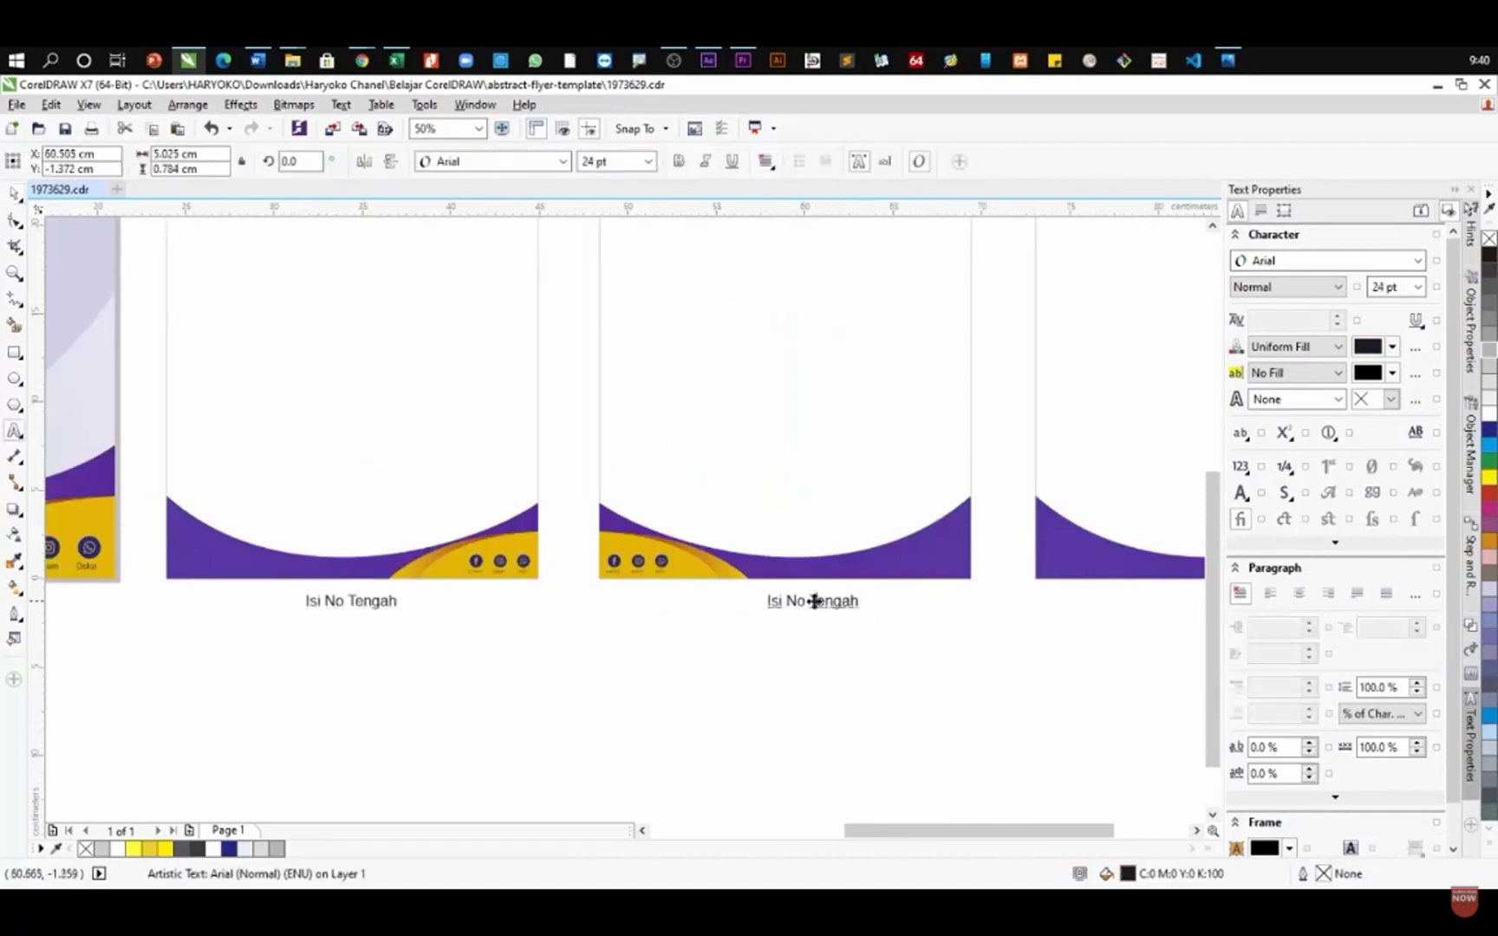
- Change the caption beneath the fourth page to read "Isi No Kanan"
{"action": "double_click", "coordinate": [815, 601]}
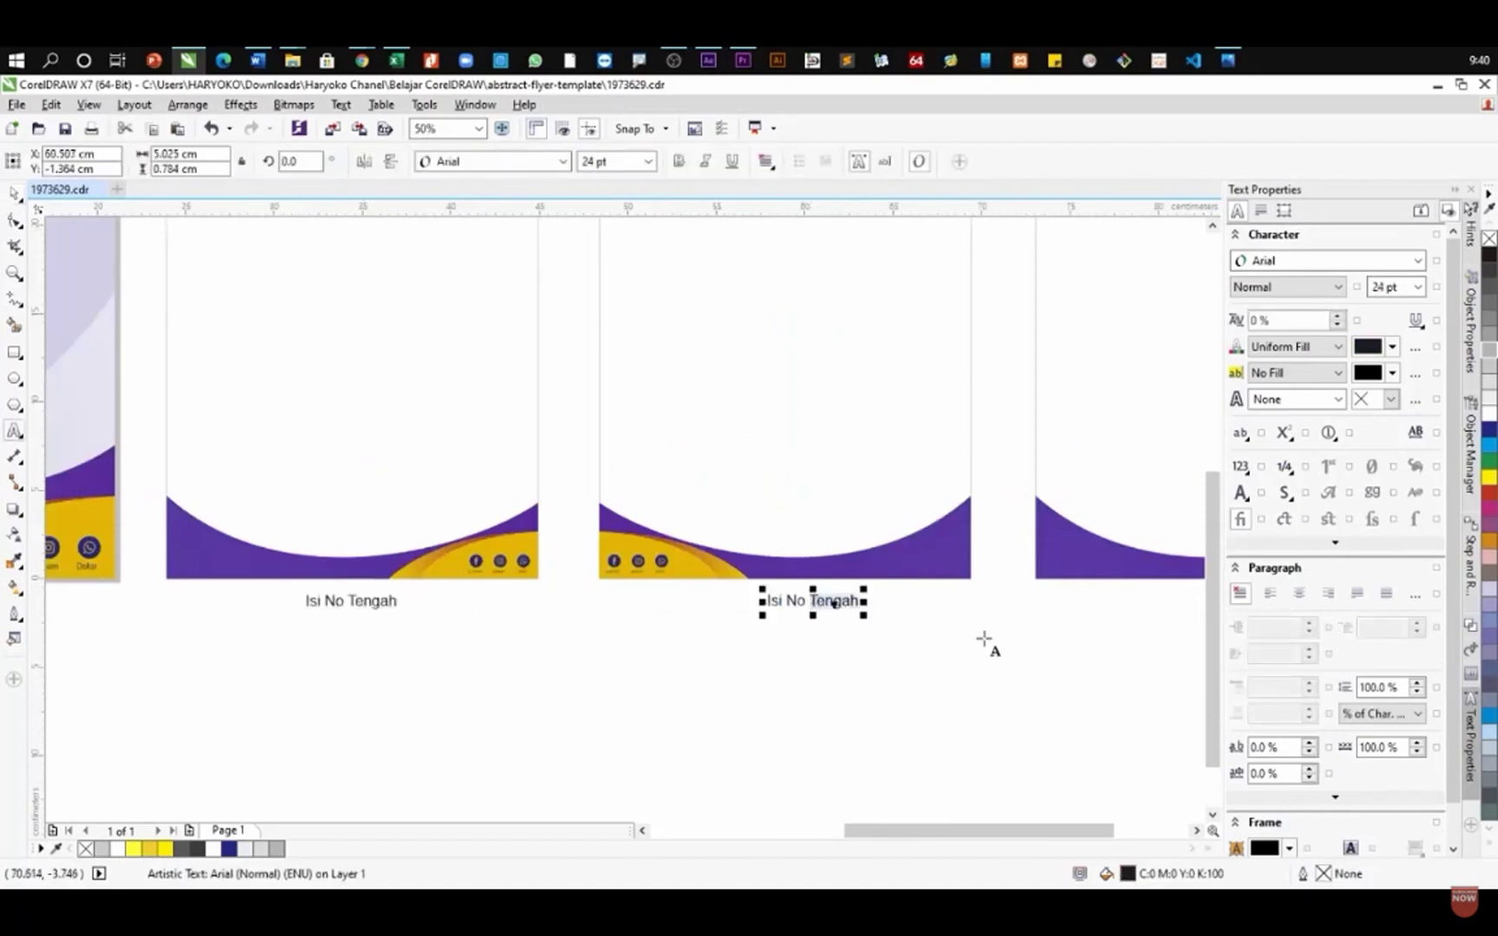
{"action": "type", "text": "Ka"}
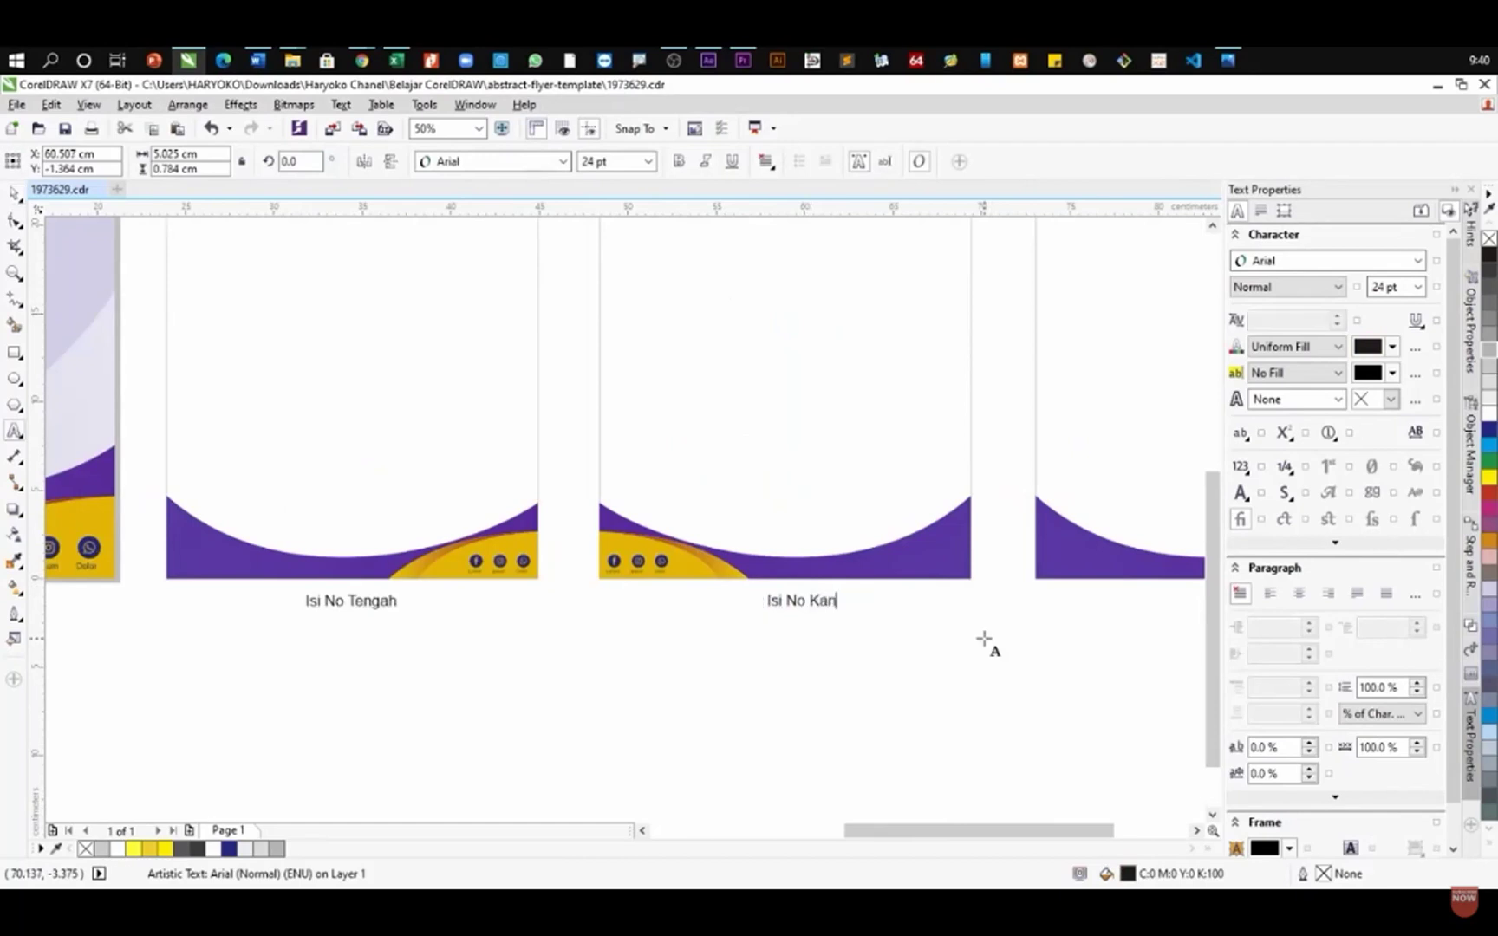
{"action": "left_click", "coordinate": [14, 192]}
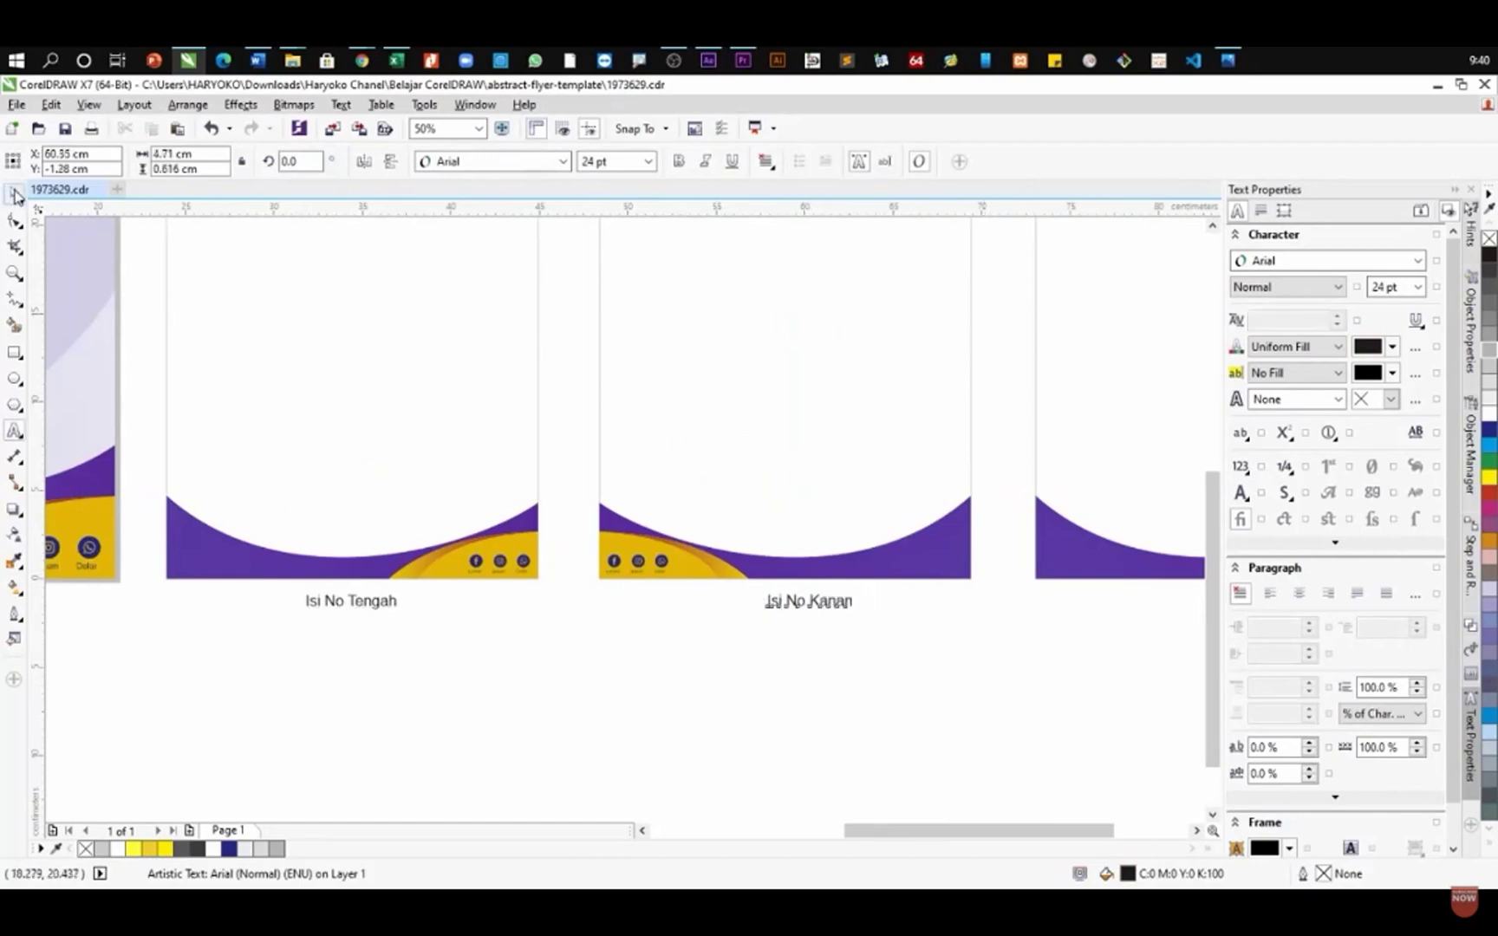
- Place a copy of the "Isi No Kanan" caption beneath the fifth page and change its text to "Isi No Kiri"
{"action": "scroll", "coordinate": [70, 251], "scroll_direction": "down", "scroll_amount": 2}
{"action": "scroll", "coordinate": [659, 377], "scroll_direction": "up", "scroll_amount": 2}
{"action": "left_click_drag", "start_coordinate": [212, 479], "coordinate": [631, 480]}
{"action": "right_click", "coordinate": [637, 479]}
{"action": "double_click", "coordinate": [631, 480]}
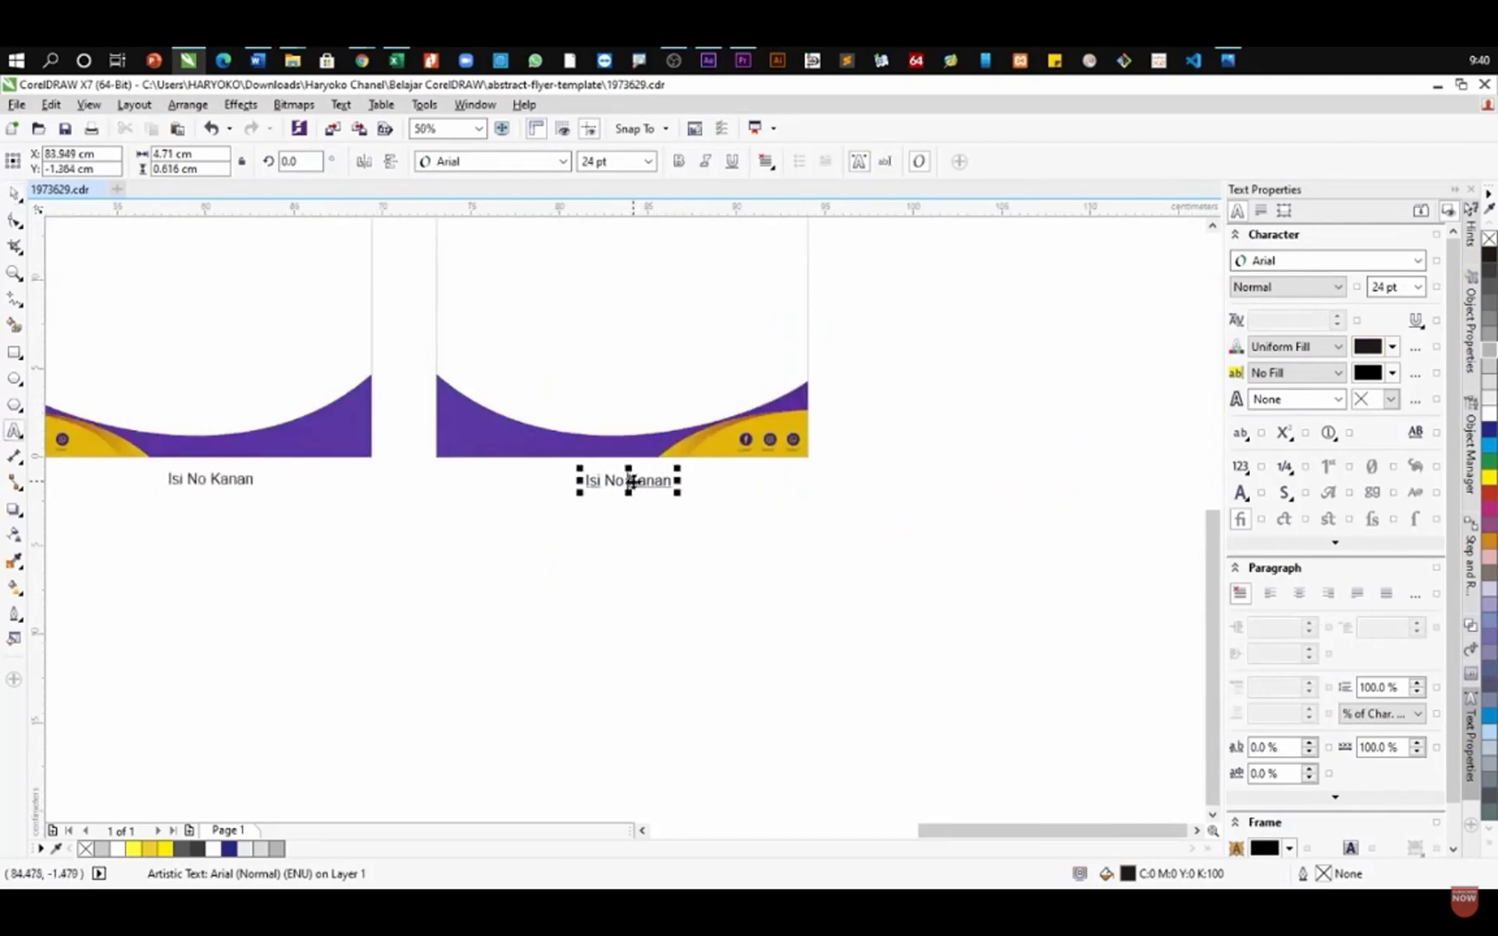
{"action": "type", "text": "K"}
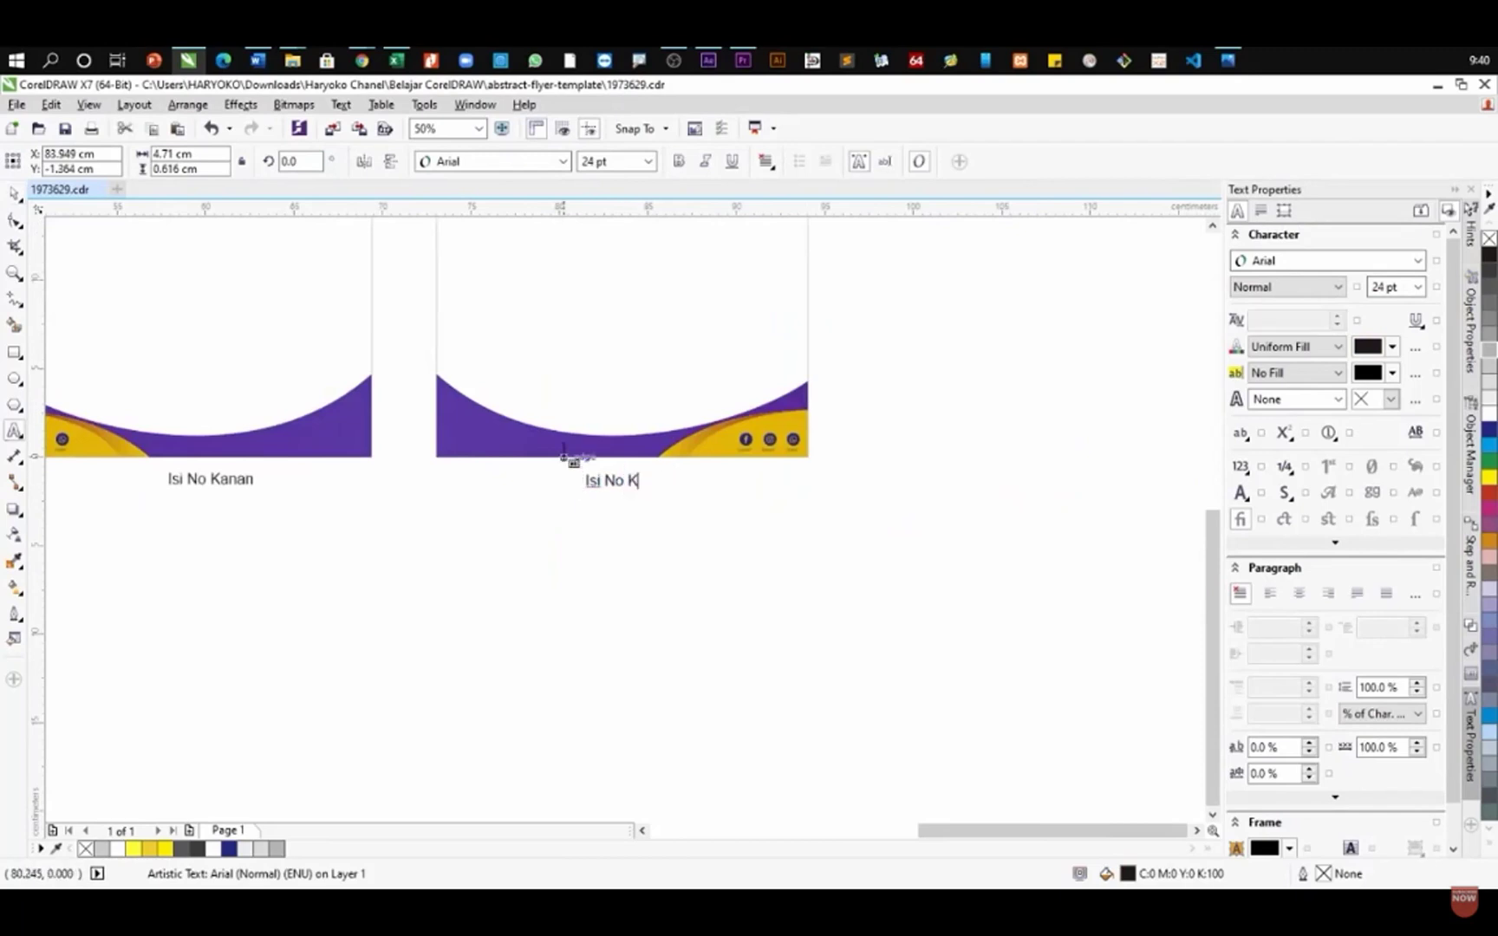
{"action": "type", "text": "iri"}
{"action": "left_click", "coordinate": [14, 193]}
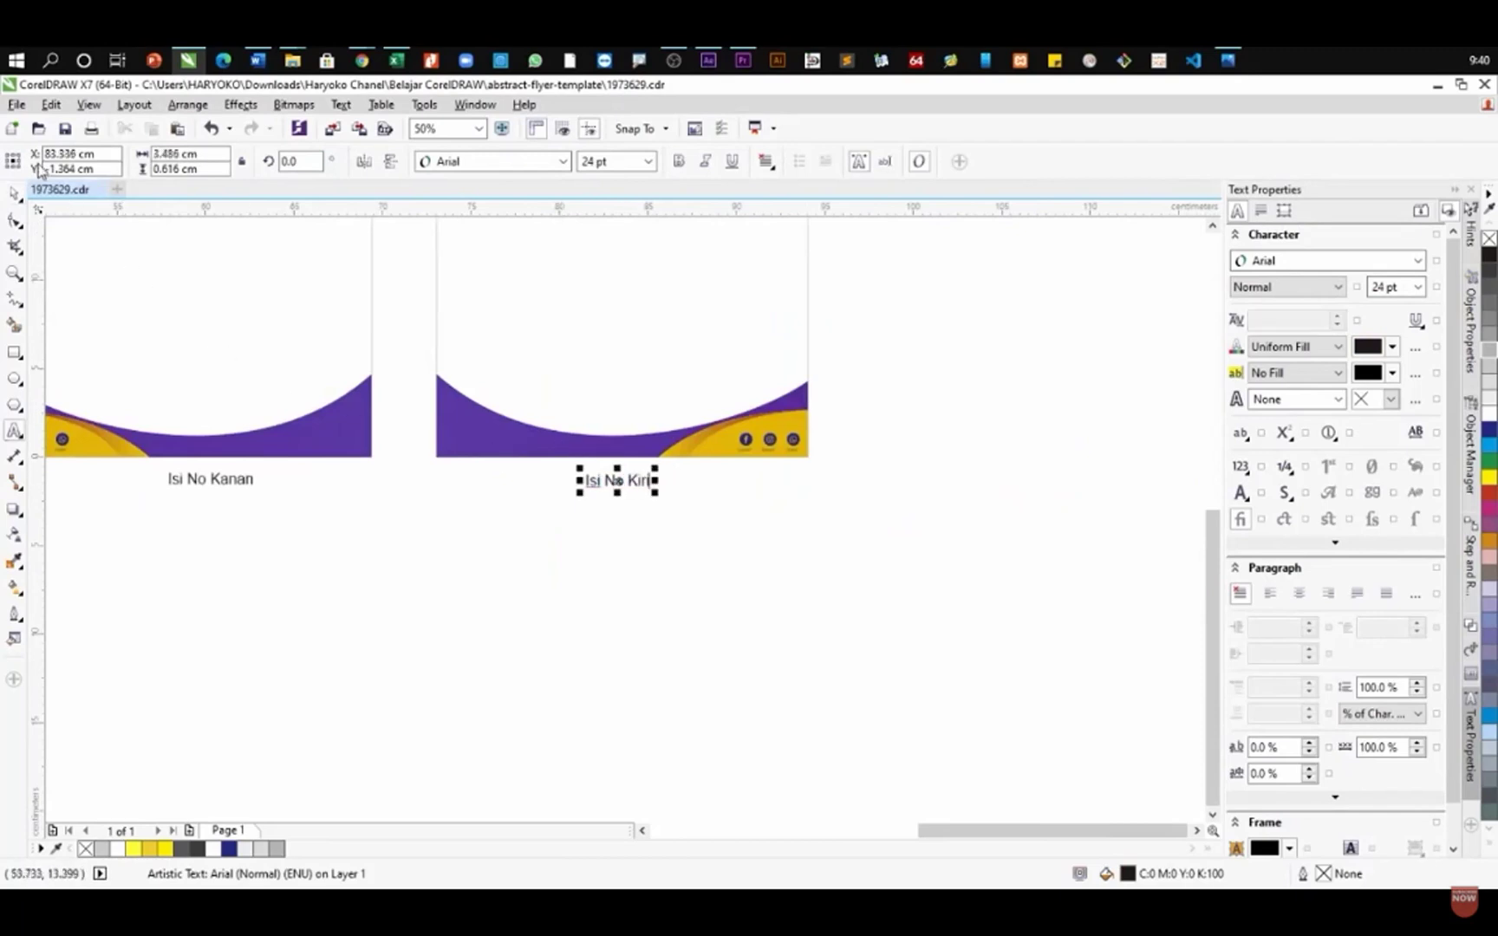
{"action": "left_click", "coordinate": [620, 597]}
- Export only the third page's artwork, without its caption, as a JPEG named "Isi No Tengah" in the PROPOSAL folder
{"action": "scroll", "coordinate": [617, 596], "scroll_direction": "down", "scroll_amount": 3}
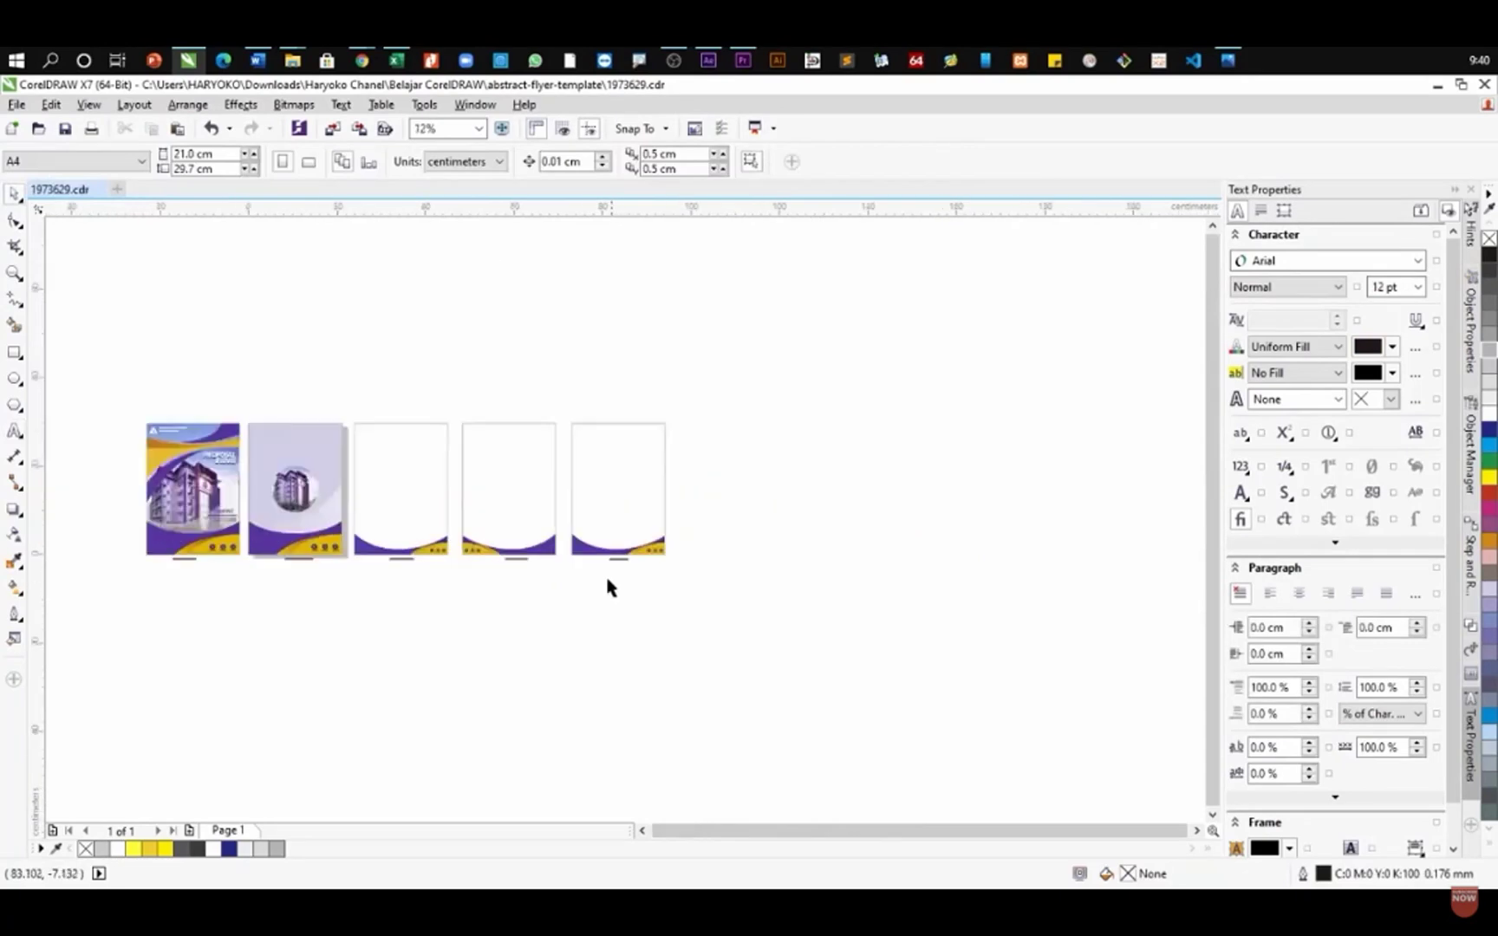
{"action": "scroll", "coordinate": [395, 478], "scroll_direction": "up", "scroll_amount": 2}
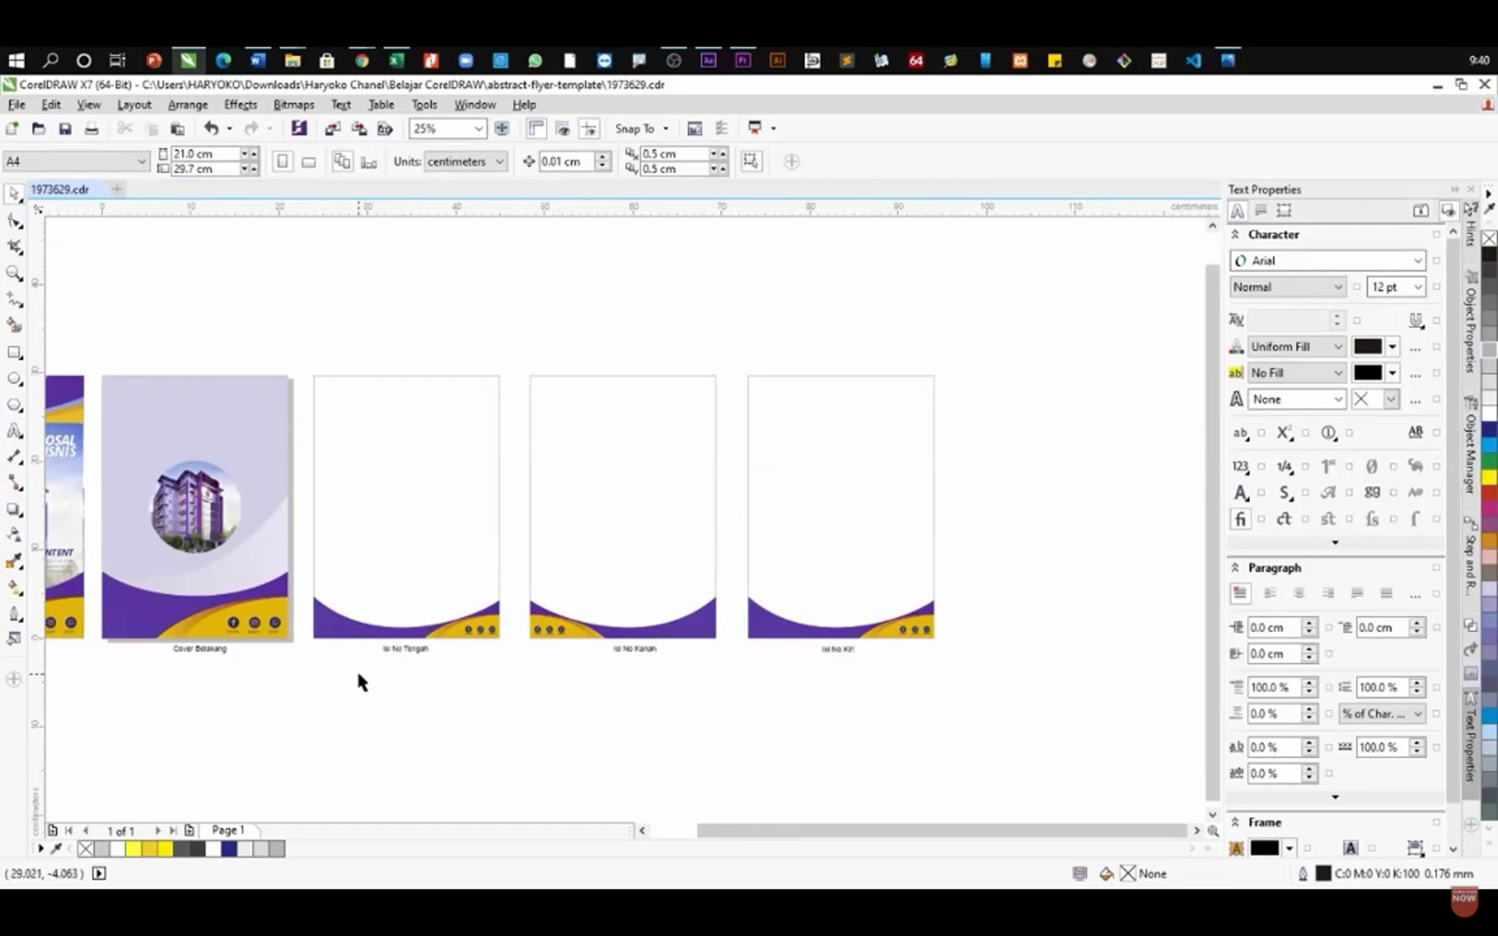
{"action": "left_click_drag", "start_coordinate": [518, 355], "coordinate": [303, 646]}
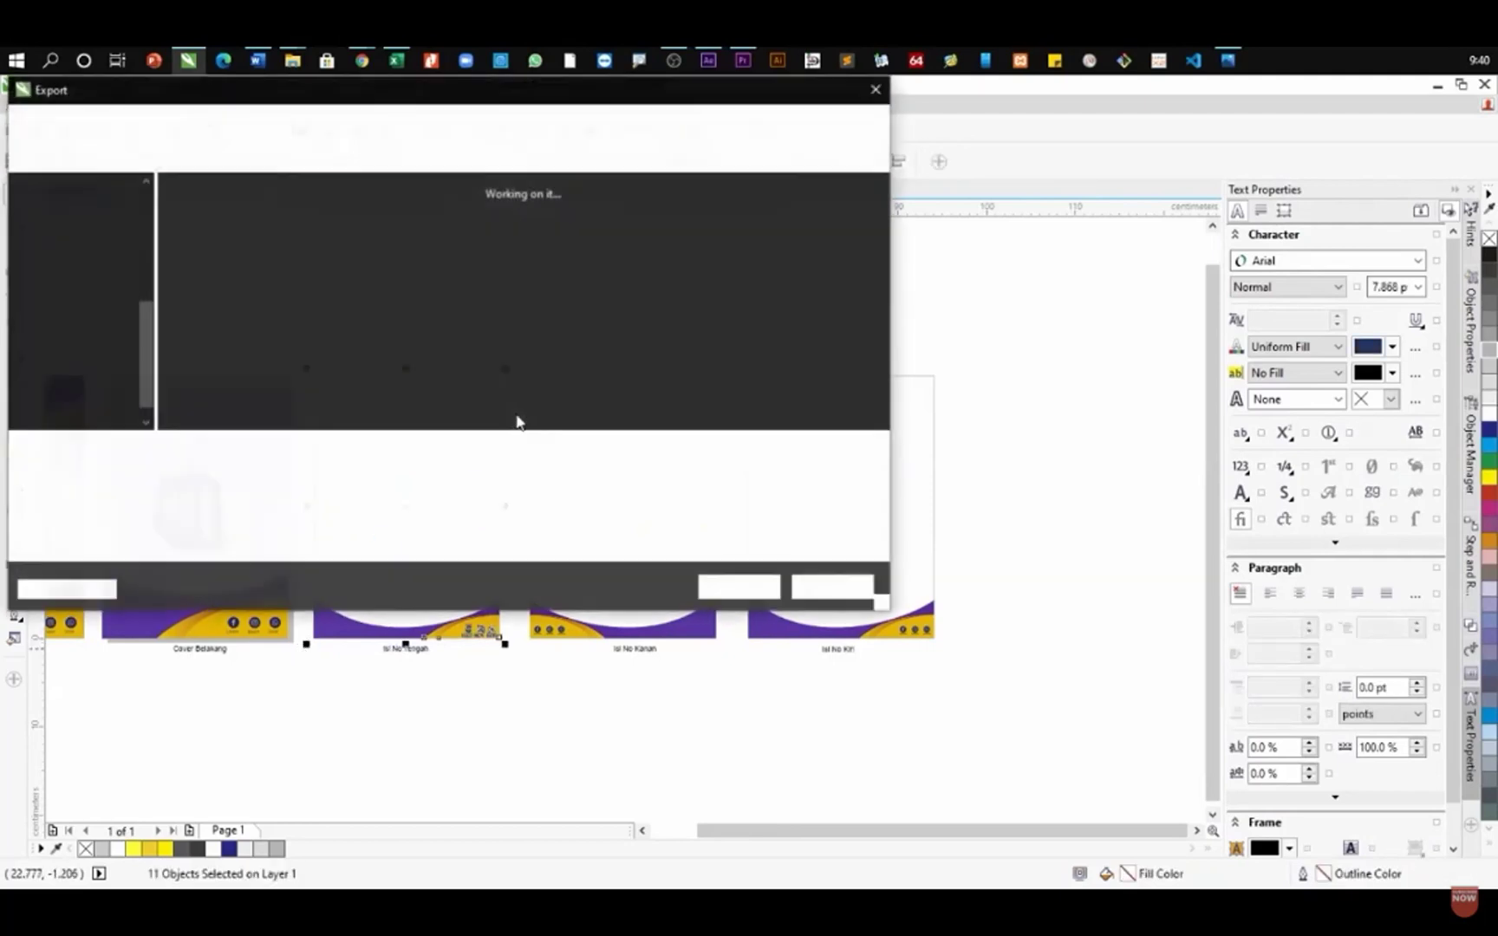
{"action": "key", "text": "BackSpace"}
{"action": "type", "text": "Isi No Ten"}
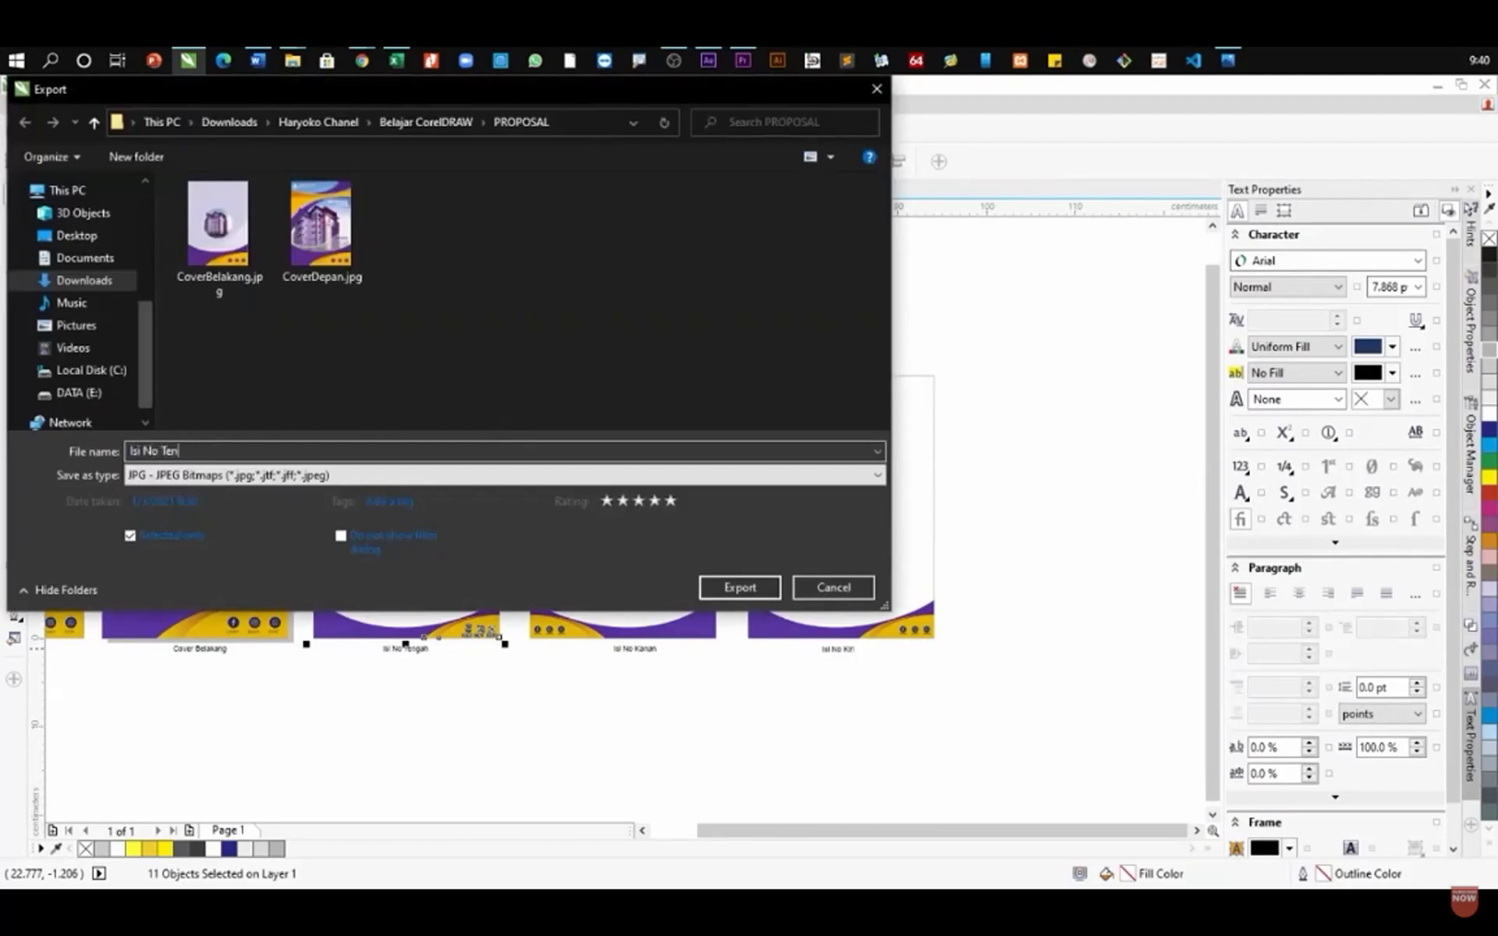
{"action": "key", "text": "Return"}
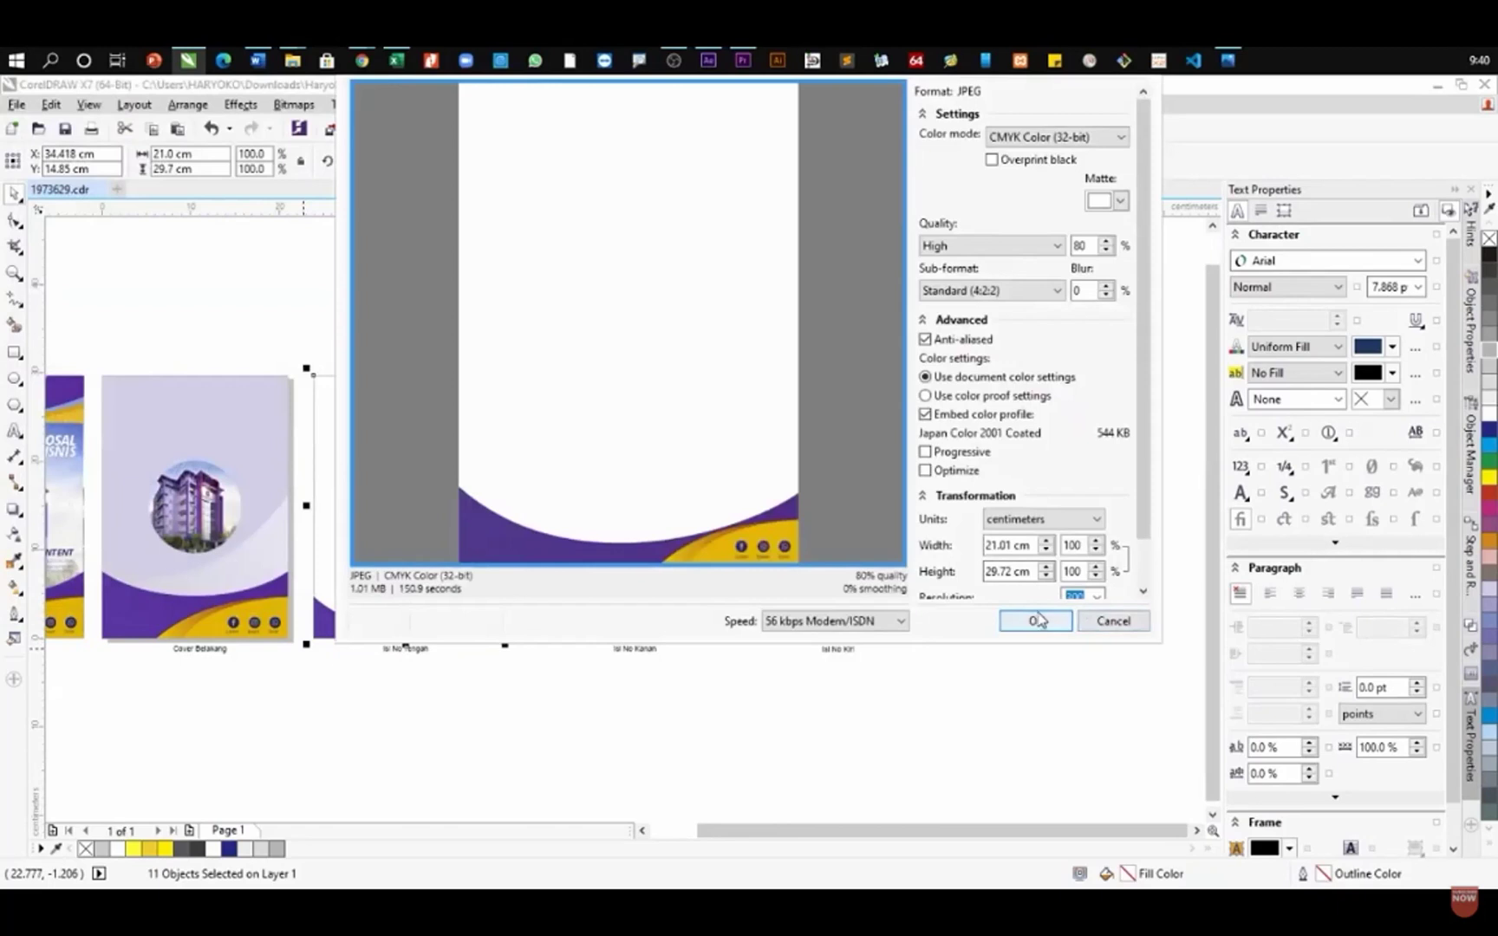
{"action": "left_click", "coordinate": [1040, 619]}
- Export only the fourth page's artwork, without its caption, as a JPEG named "isi No Kanan" in the PROPOSAL folder
{"action": "left_click_drag", "start_coordinate": [717, 345], "coordinate": [521, 647]}
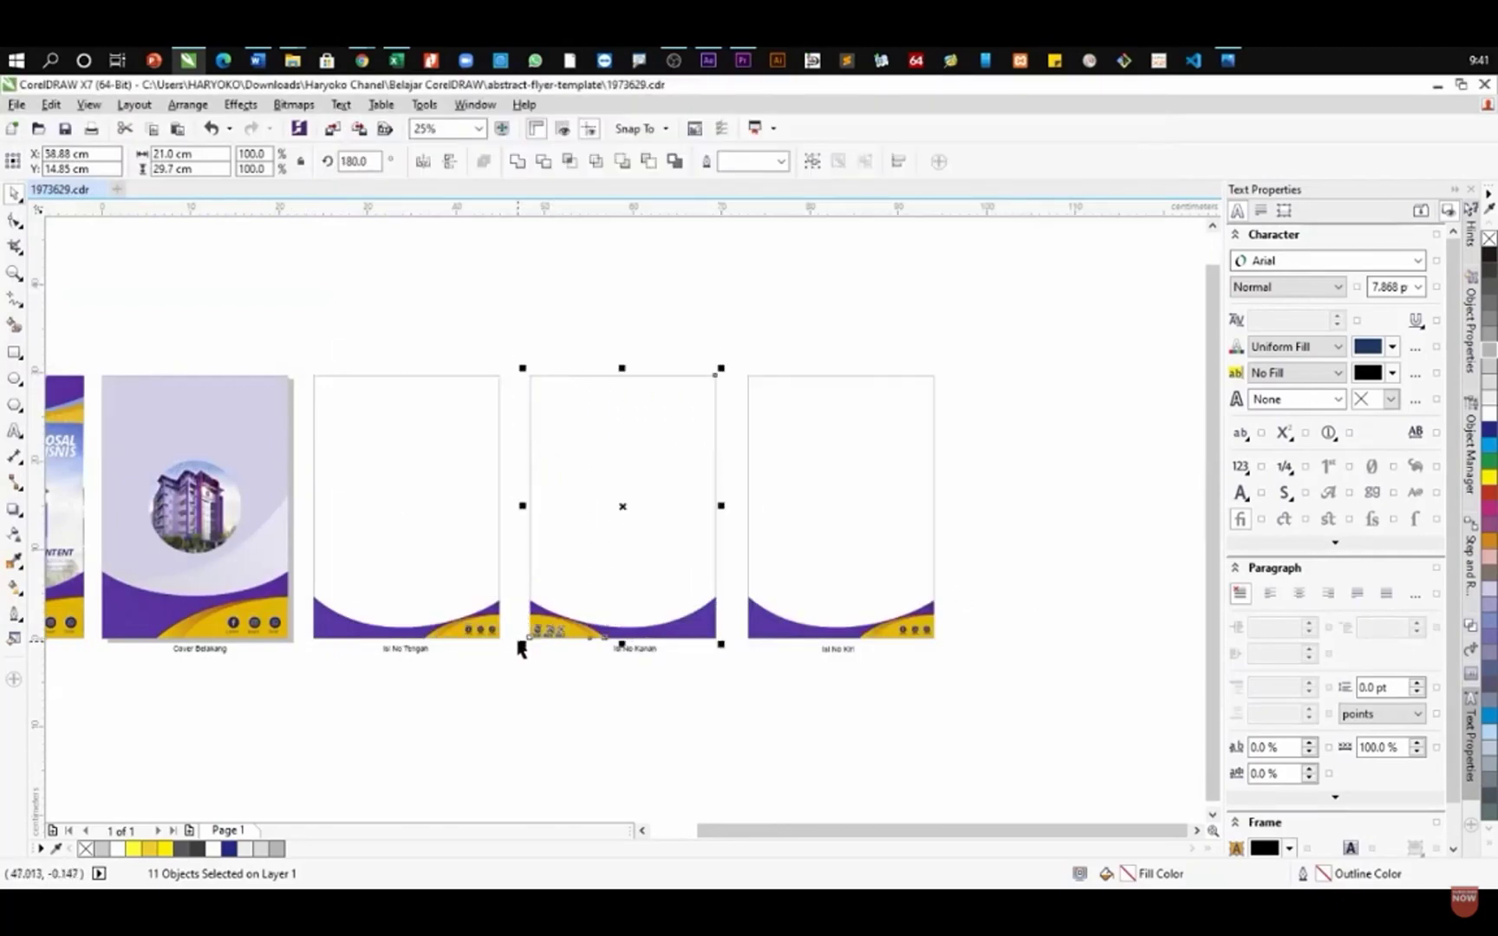
{"action": "key", "text": "ctrl+e"}
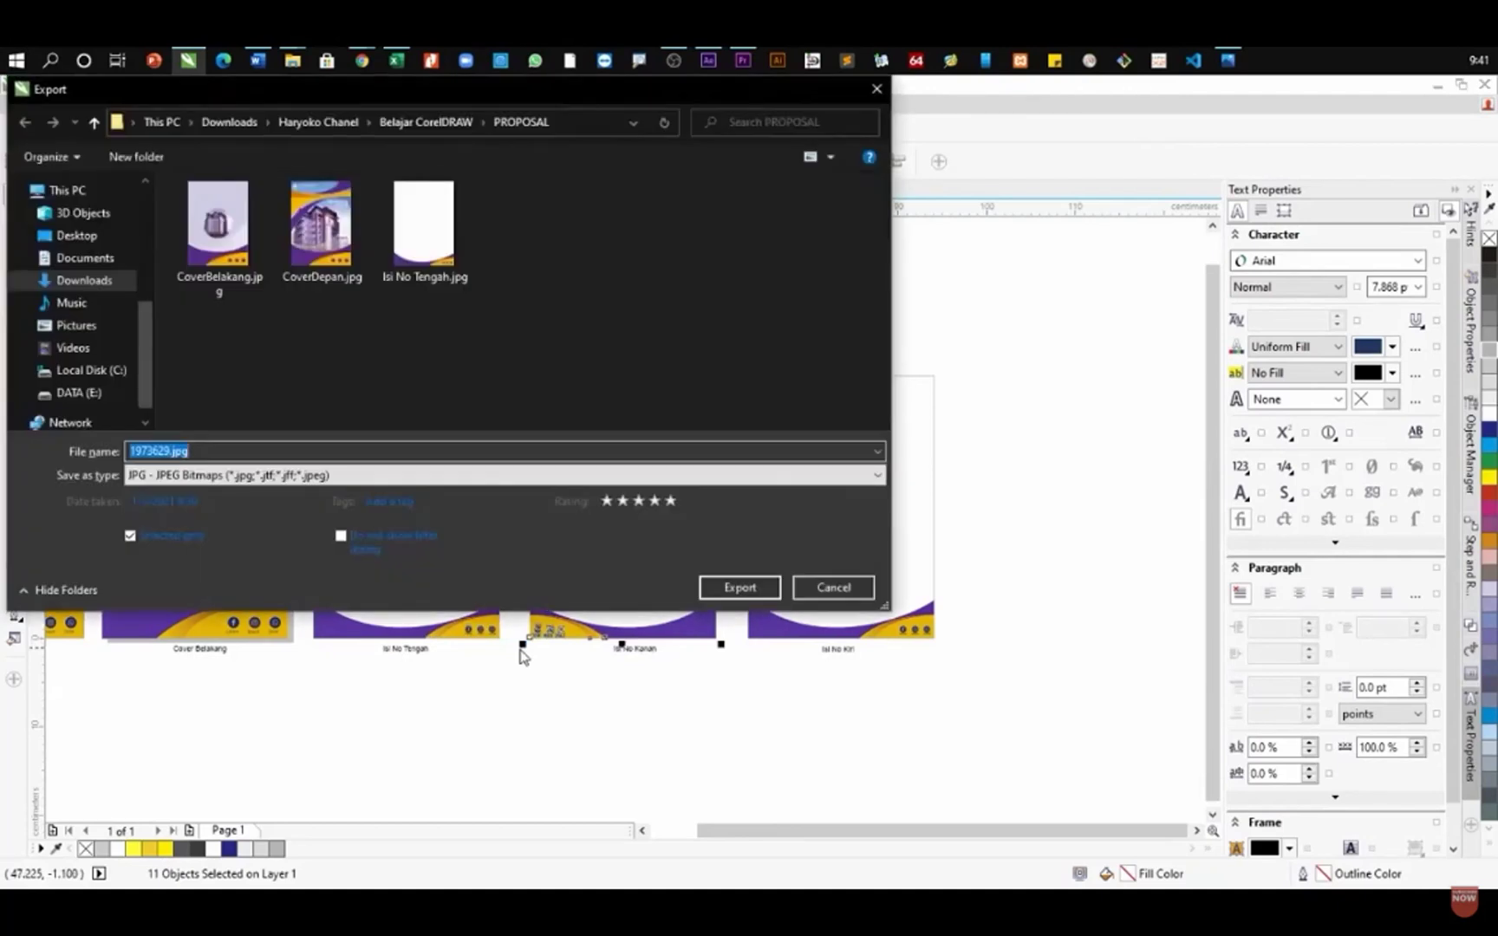
{"action": "type", "text": "isi No "}
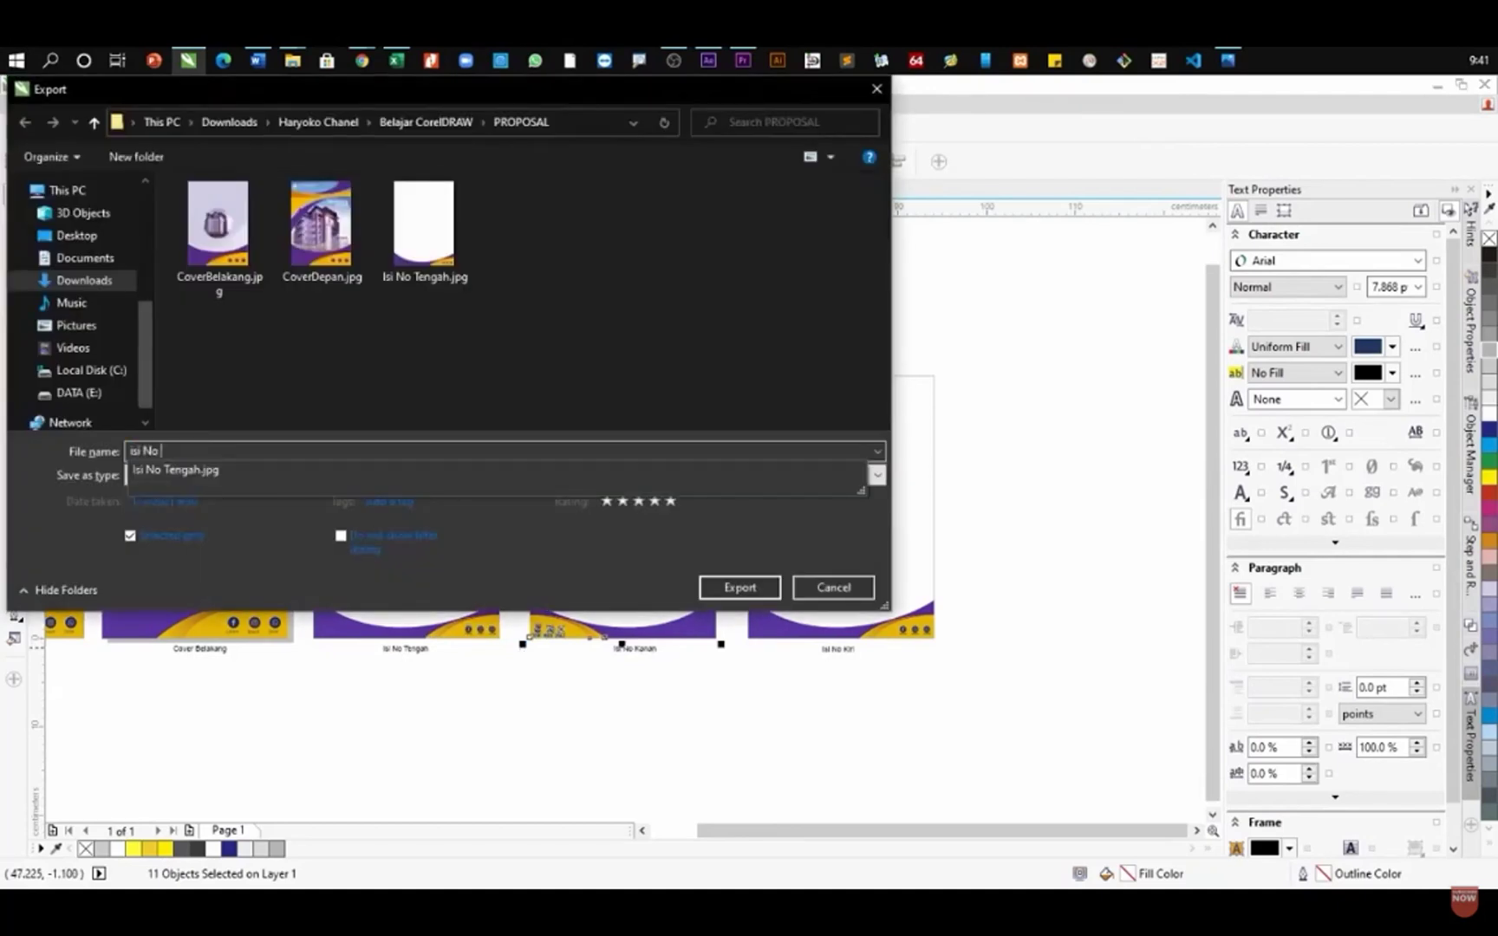
{"action": "type", "text": "Kanan"}
{"action": "key", "text": "Return"}
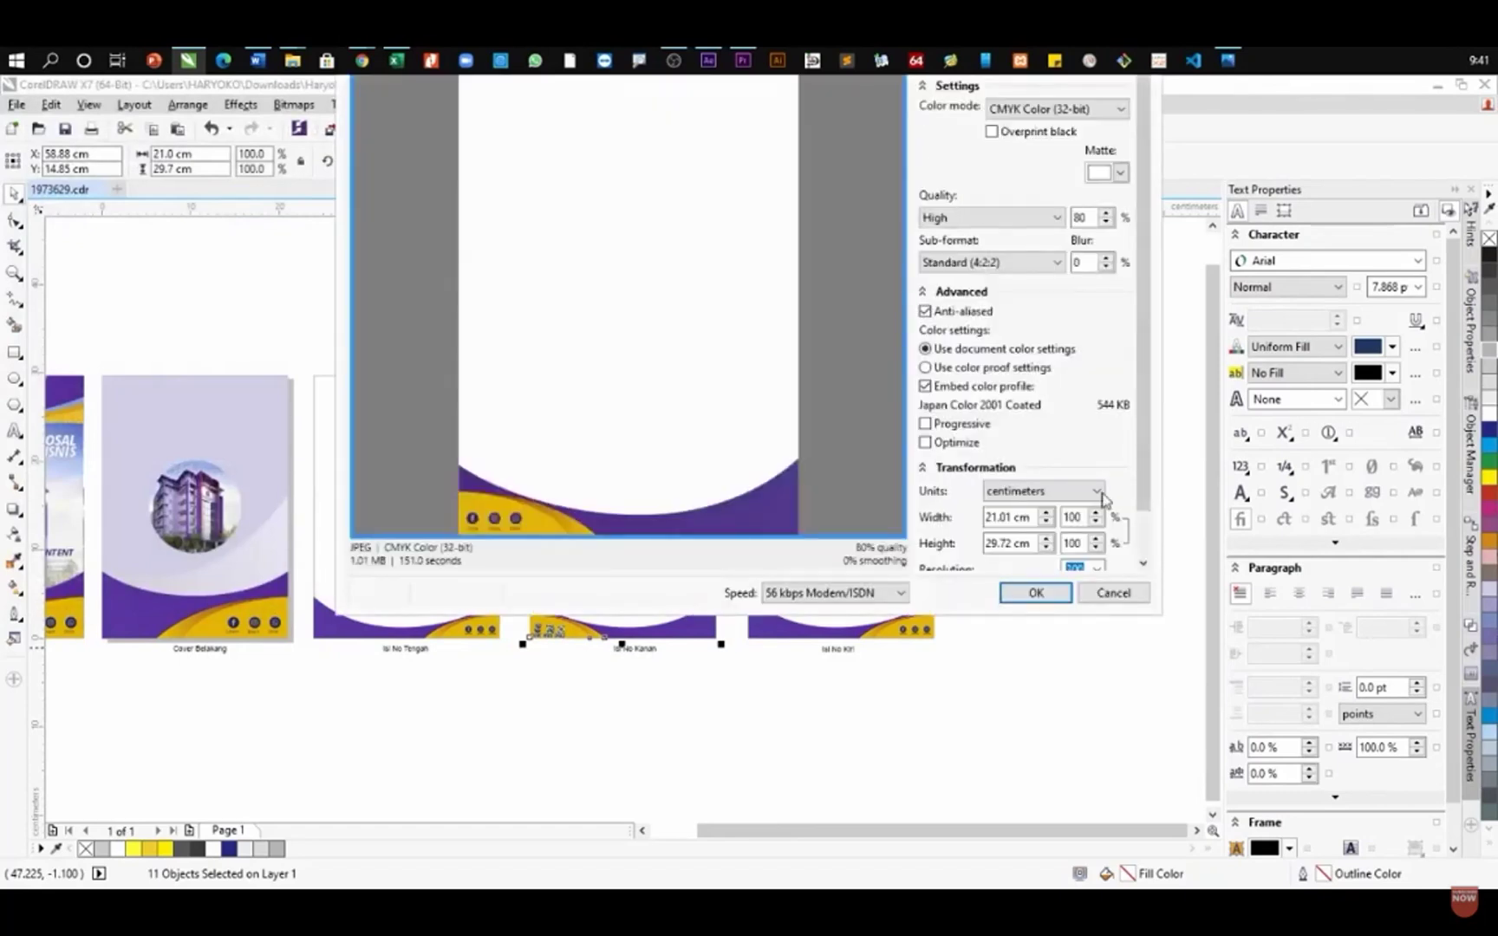
{"action": "left_click", "coordinate": [1040, 591]}
- Export only the fifth page's artwork, without its caption, as a JPEG named "Isi No Kiri" in the PROPOSAL folder
{"action": "left_click_drag", "start_coordinate": [960, 353], "coordinate": [735, 652]}
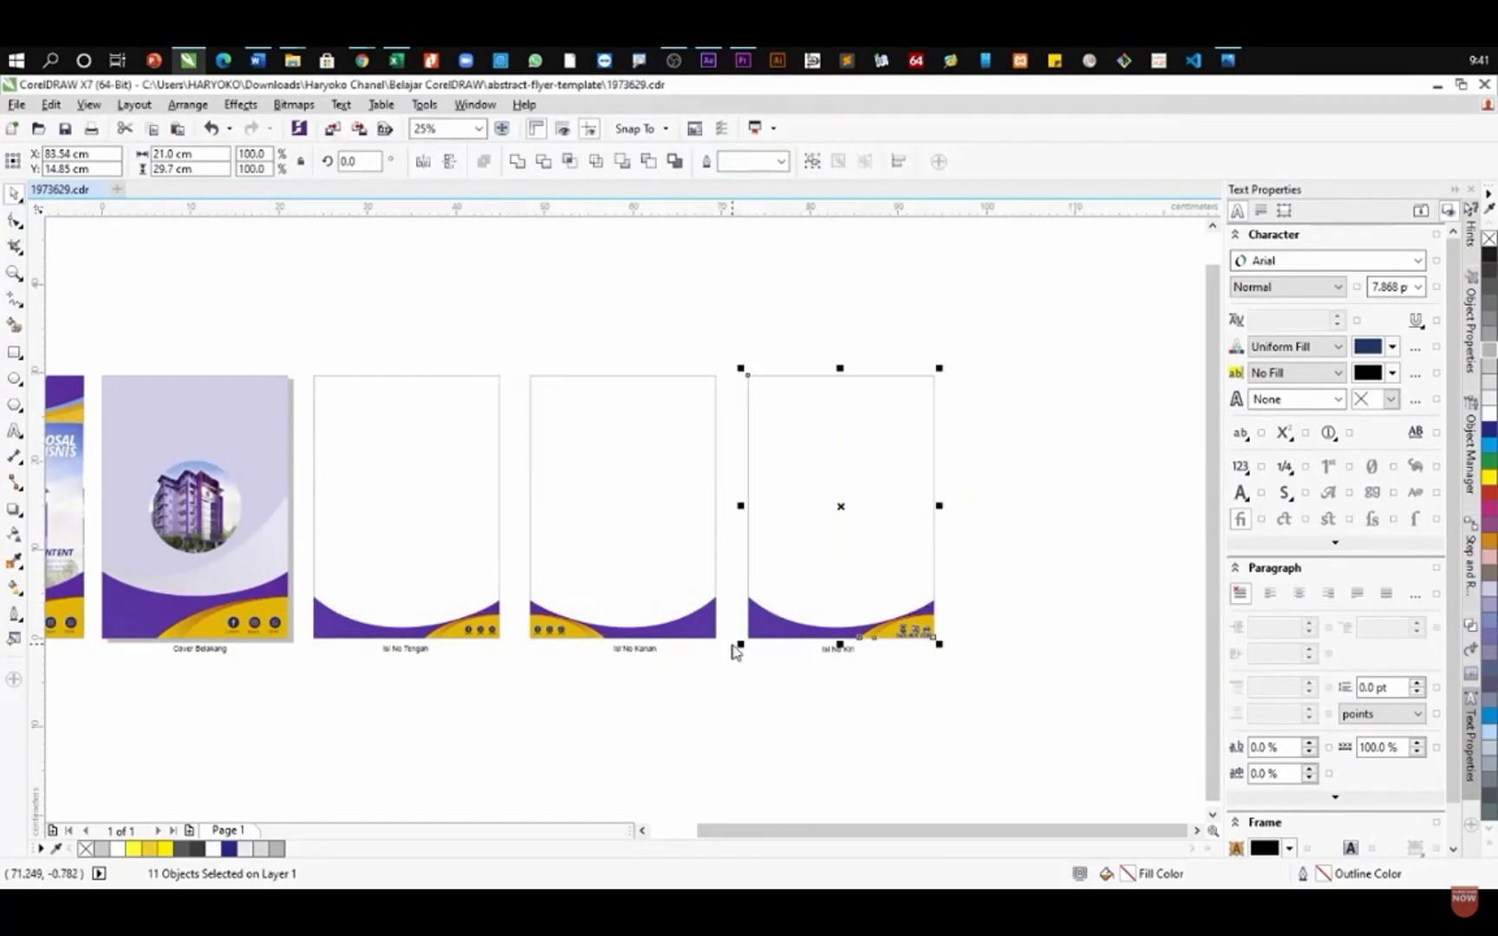
{"action": "key", "text": "ctrl+e"}
{"action": "type", "text": "Isi"}
{"action": "key", "text": "BackSpace"}
{"action": "type", "text": "I"}
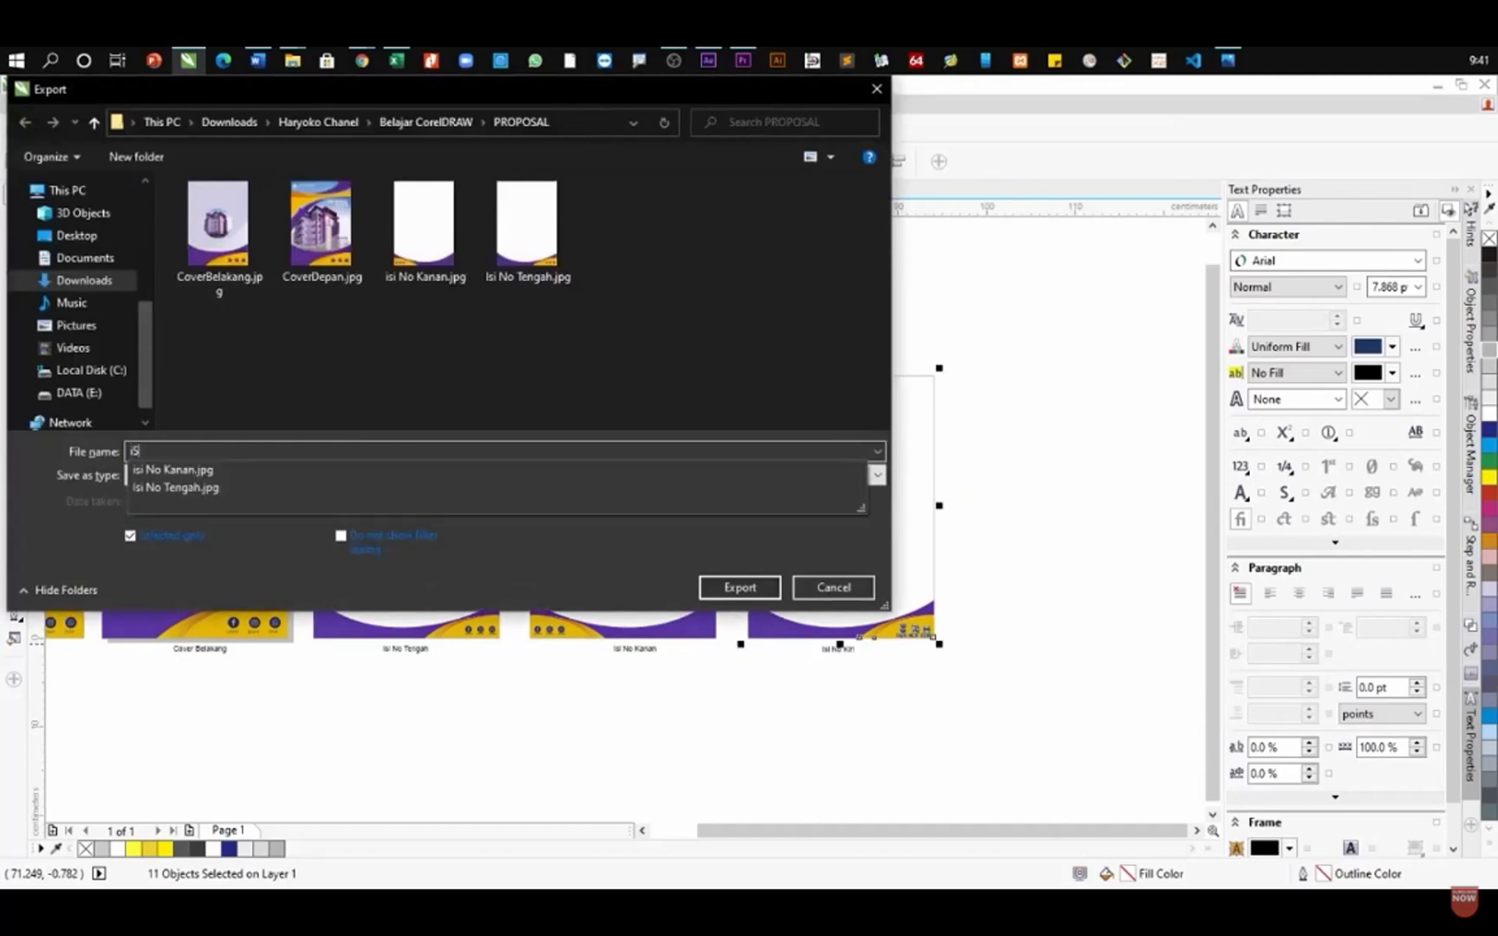
{"action": "key", "text": "BackSpace"}
{"action": "key", "text": "BackSpace"}
{"action": "type", "text": "Isi No Kiri"}
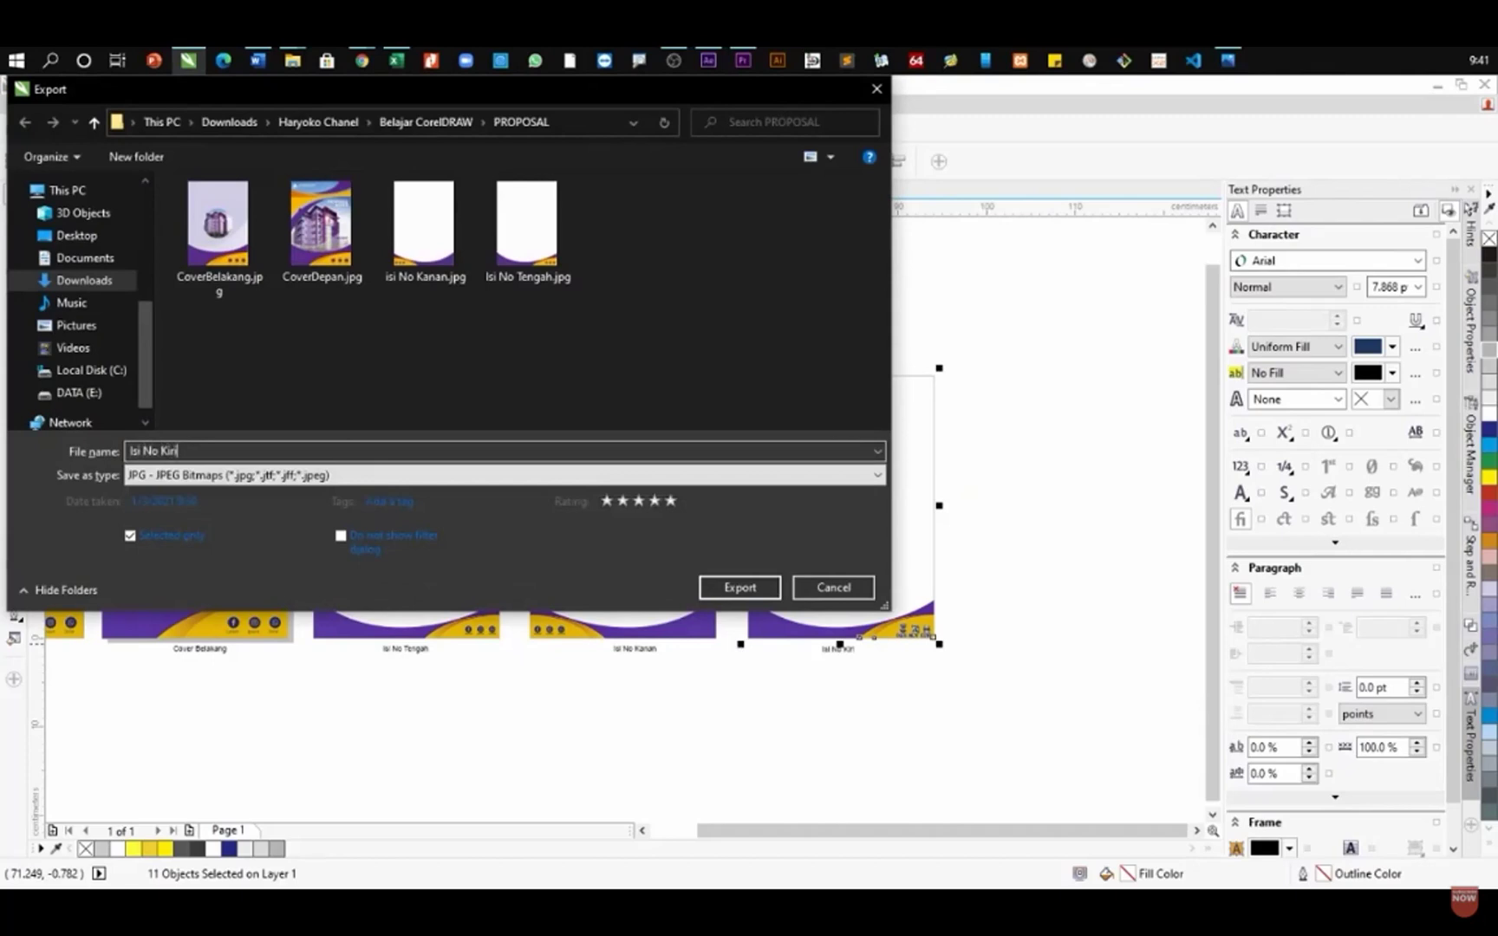
{"action": "key", "text": "Return"}
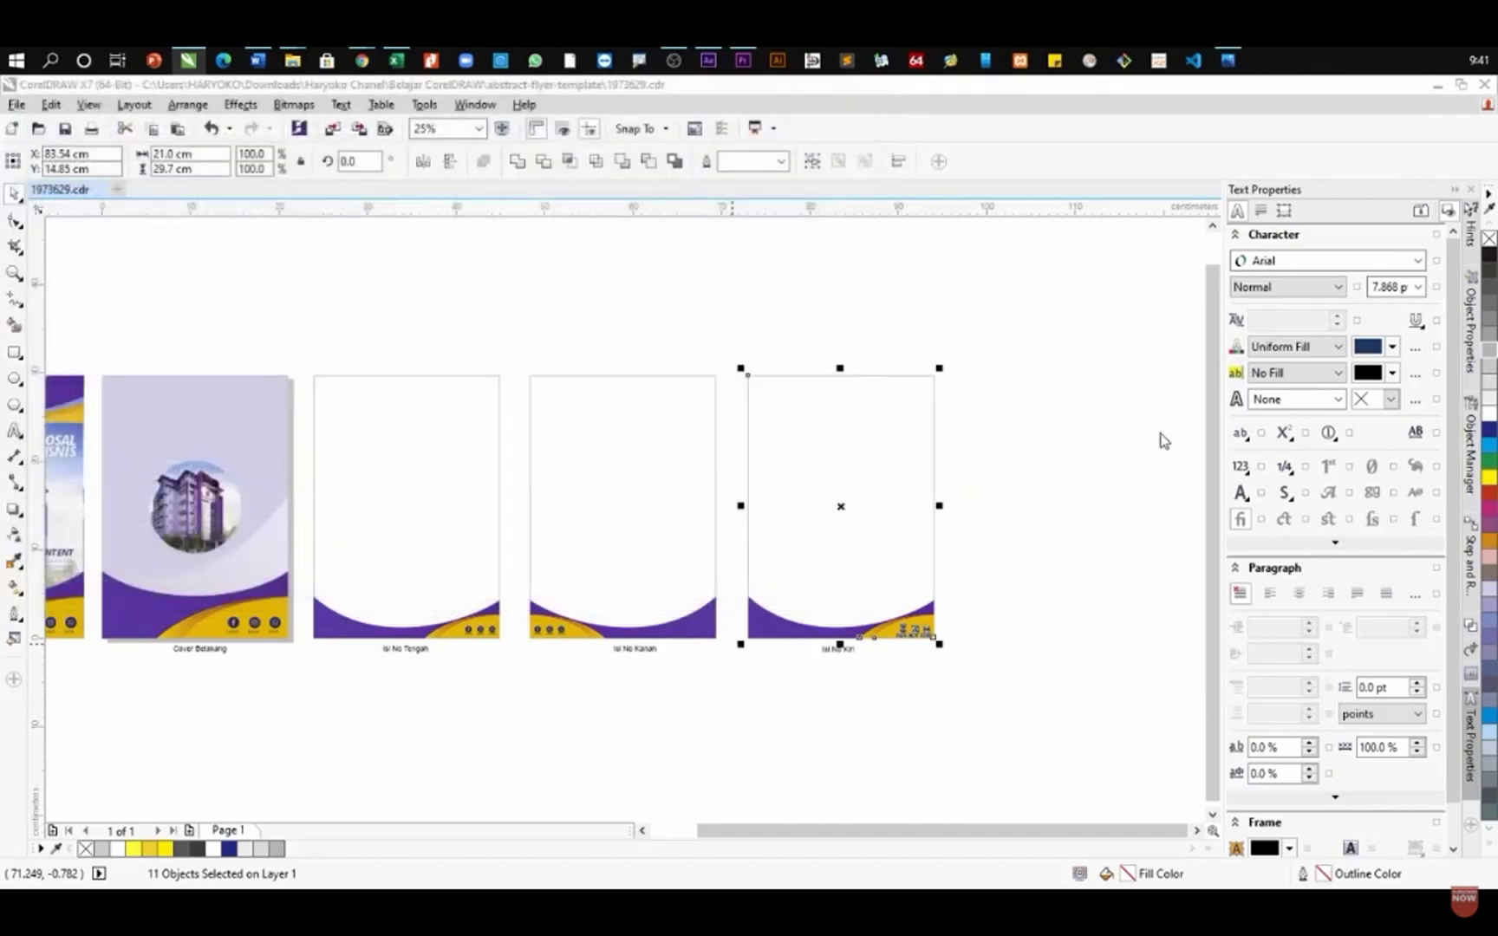
{"action": "left_click", "coordinate": [1041, 568]}
{"action": "key", "text": "F4"}
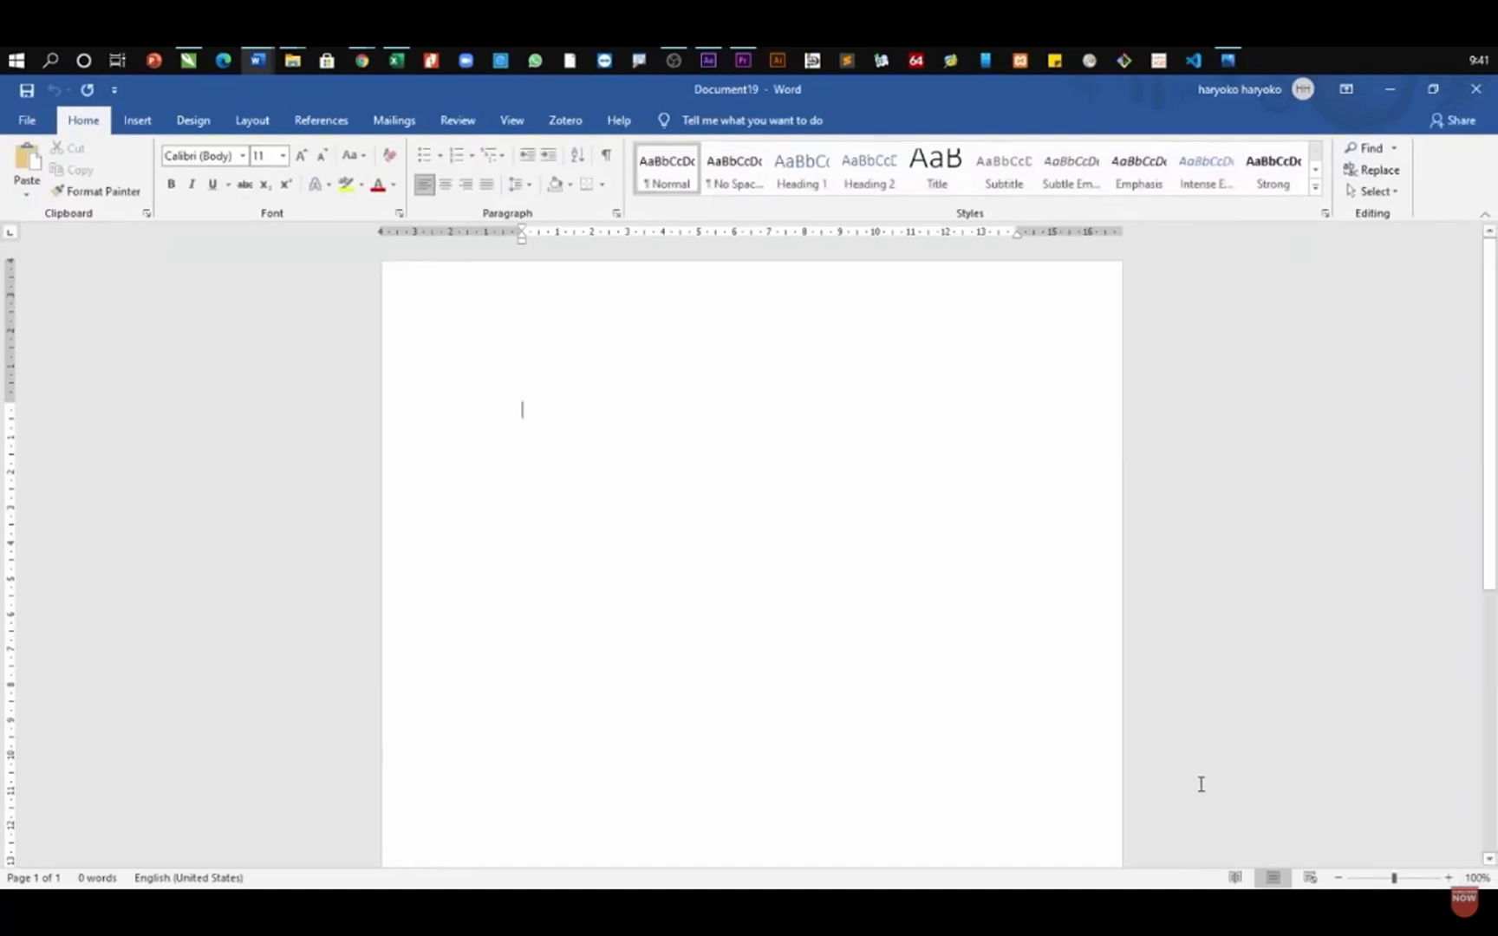
- Check the blank Word document's margins and paper settings in Page Setup without changing them
{"action": "left_click", "coordinate": [252, 121]}
{"action": "left_click", "coordinate": [26, 195]}
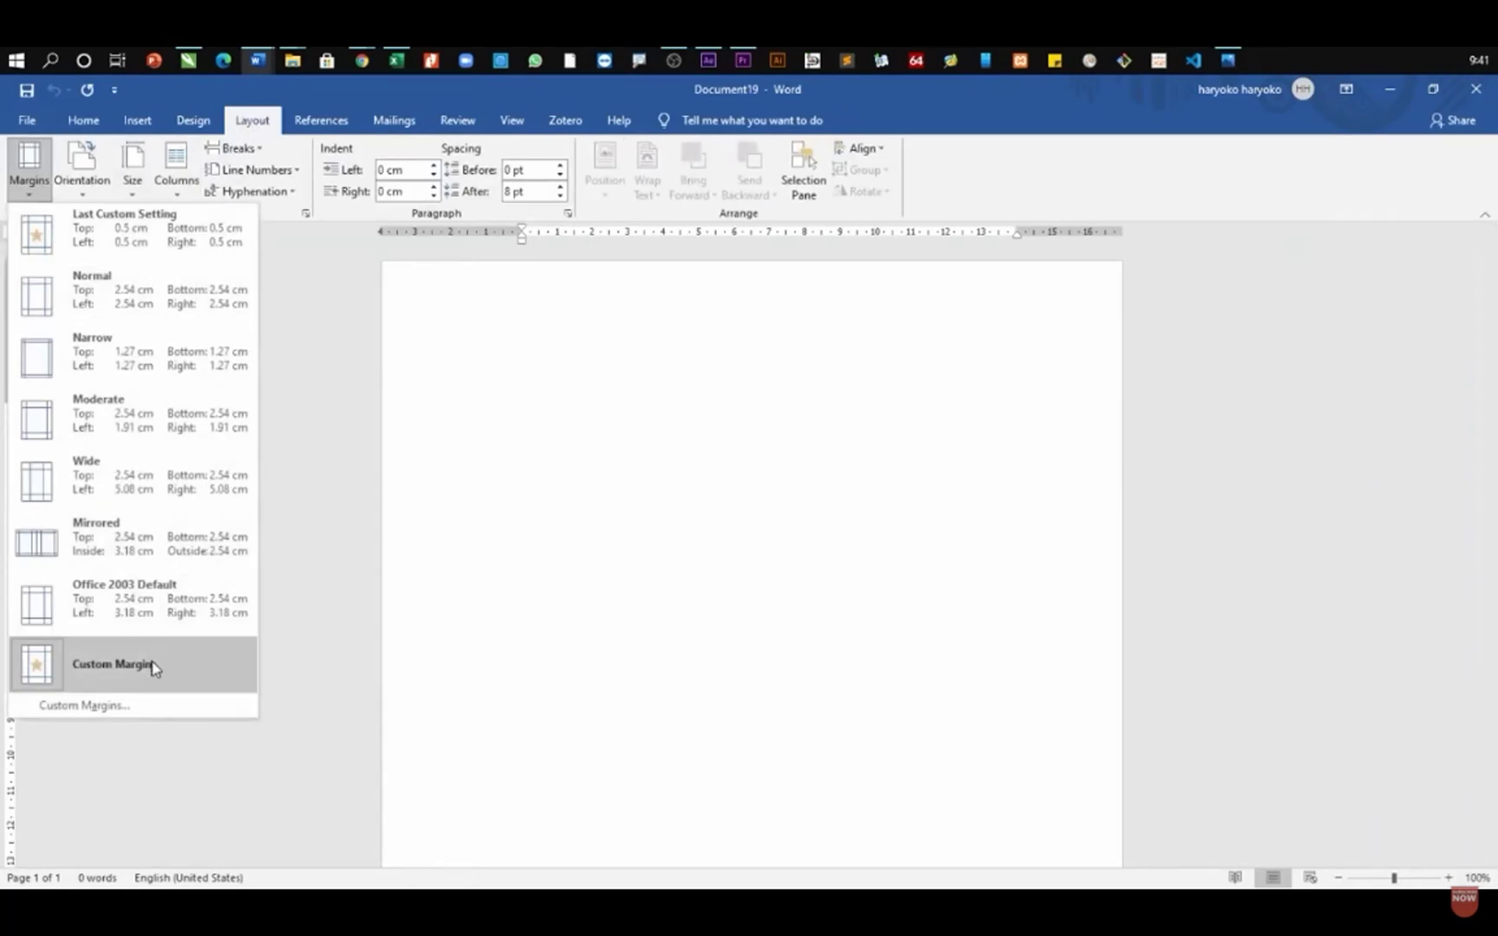
{"action": "left_click", "coordinate": [146, 714]}
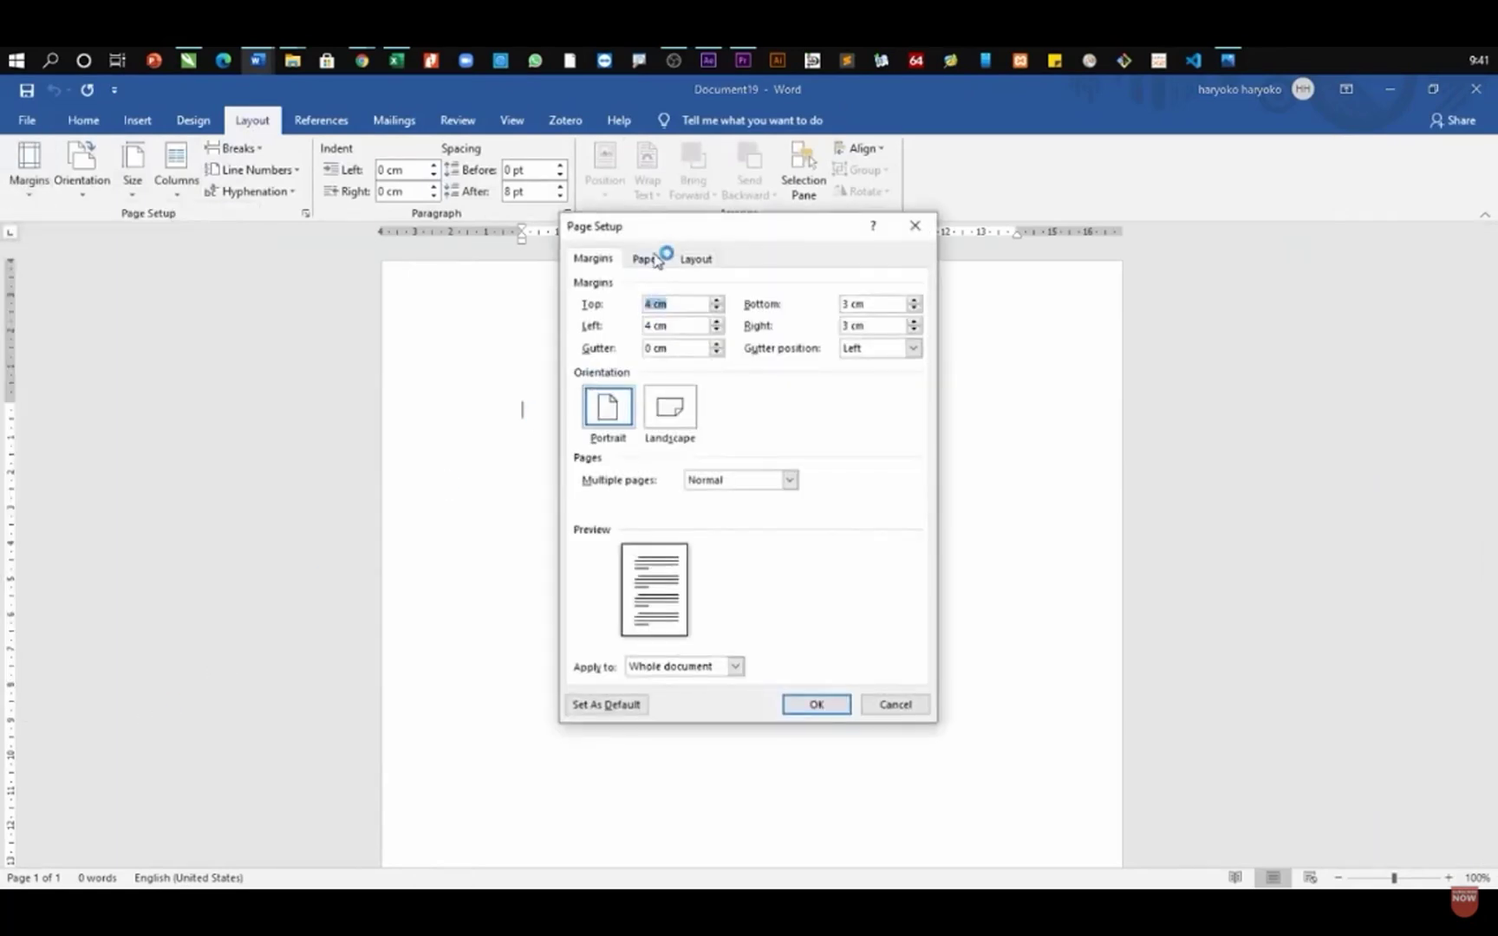
{"action": "left_click", "coordinate": [659, 260]}
{"action": "left_click", "coordinate": [915, 225]}
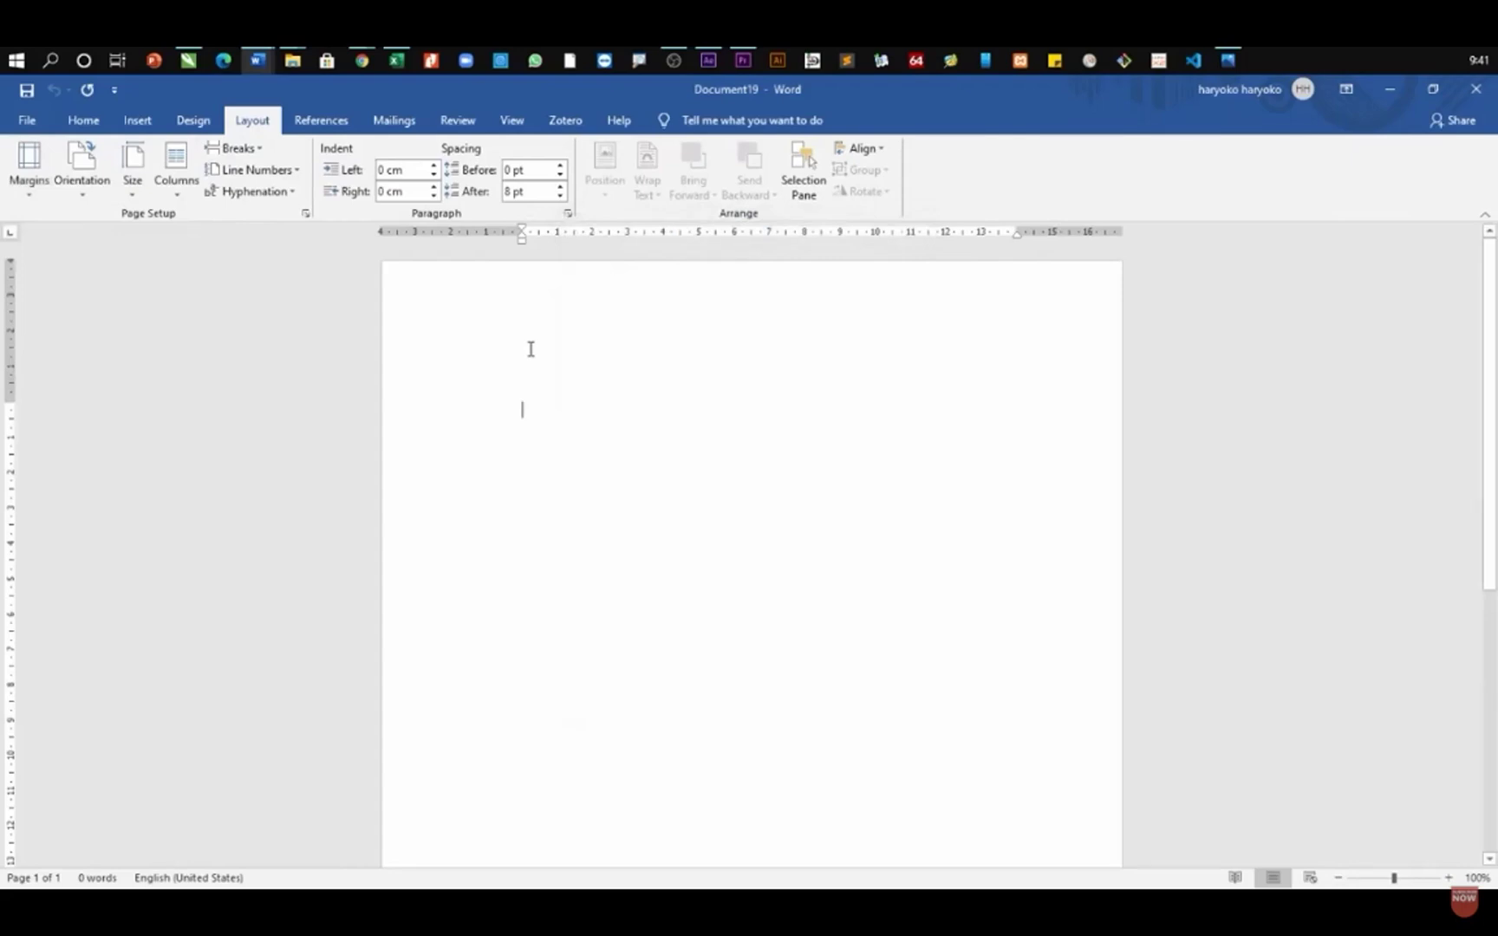
- Fill the blank document with sample paragraphs using =rand(30) and look through the generated pages
{"action": "type", "text": "=rand(30"}
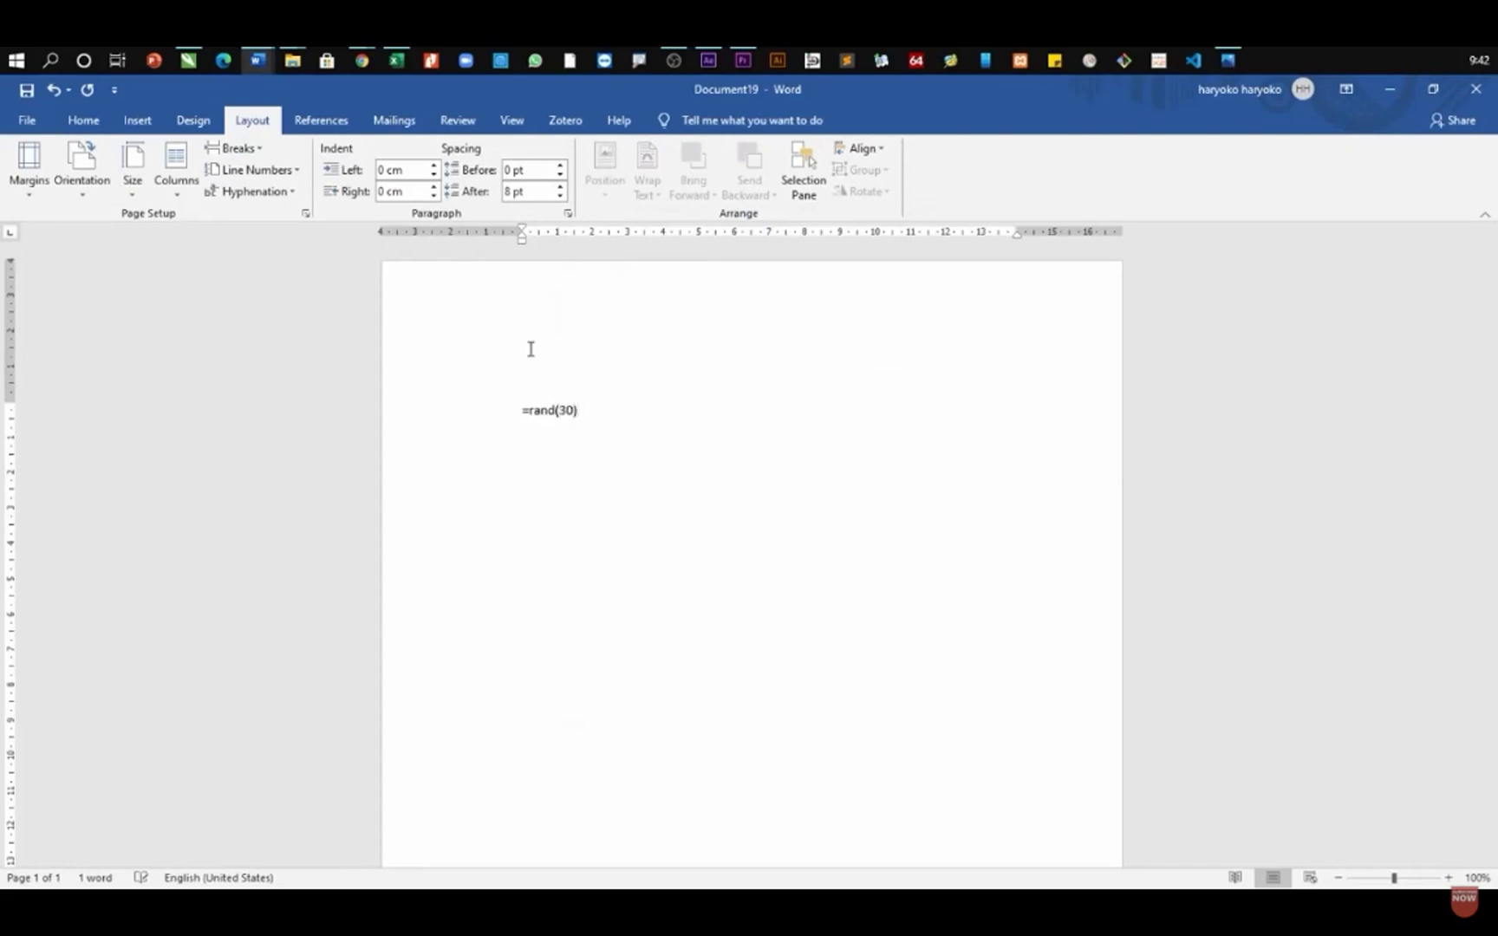
{"action": "key", "text": "Return"}
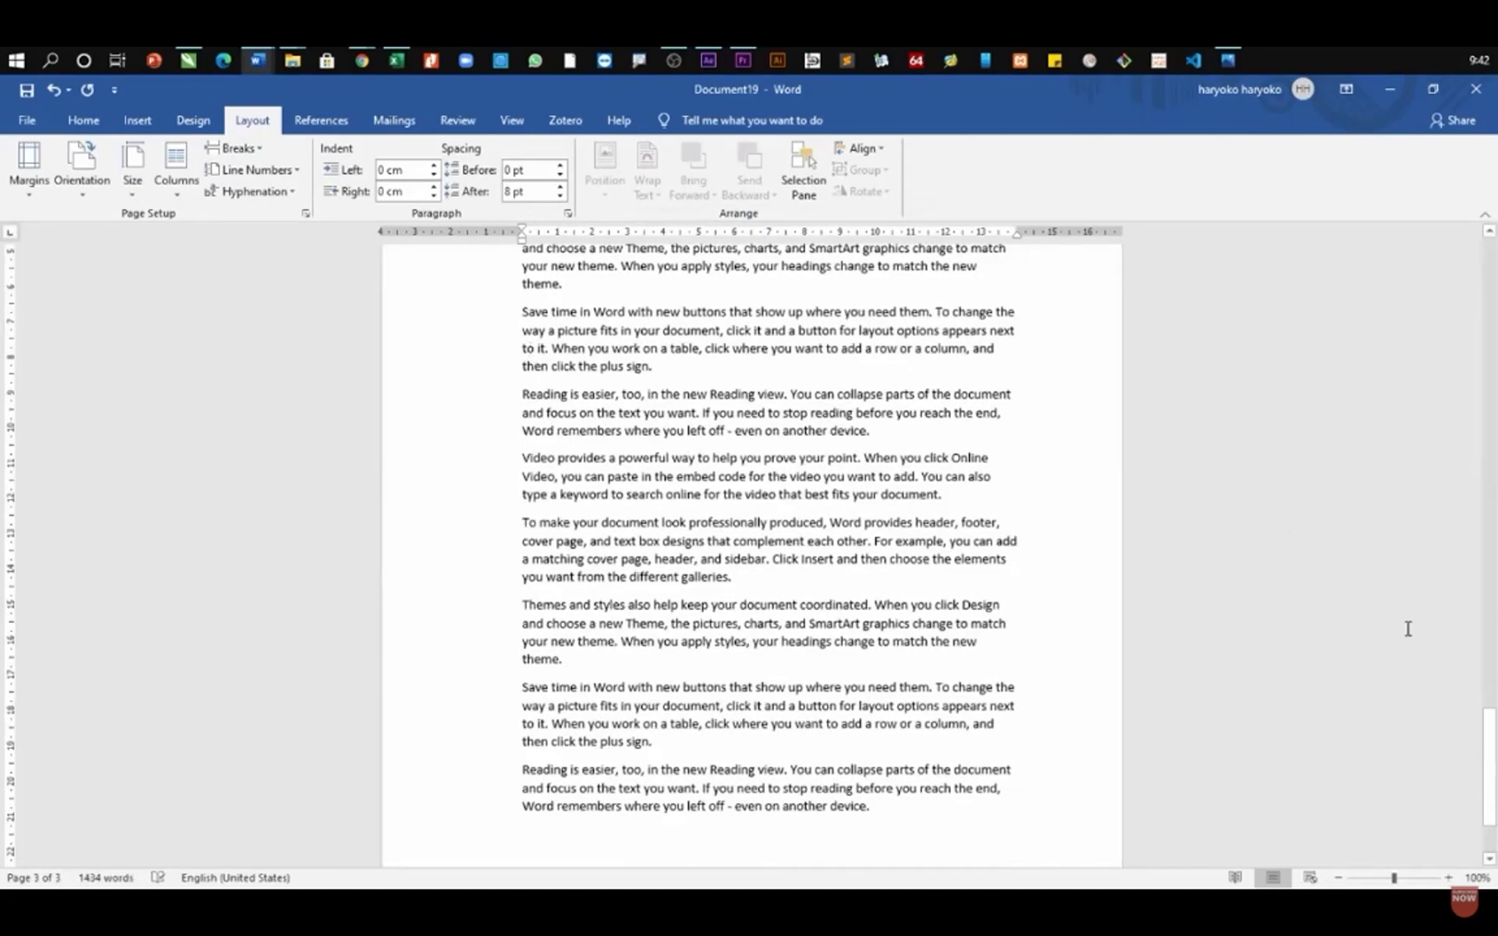
{"action": "left_click_drag", "start_coordinate": [1492, 763], "coordinate": [1495, 281]}
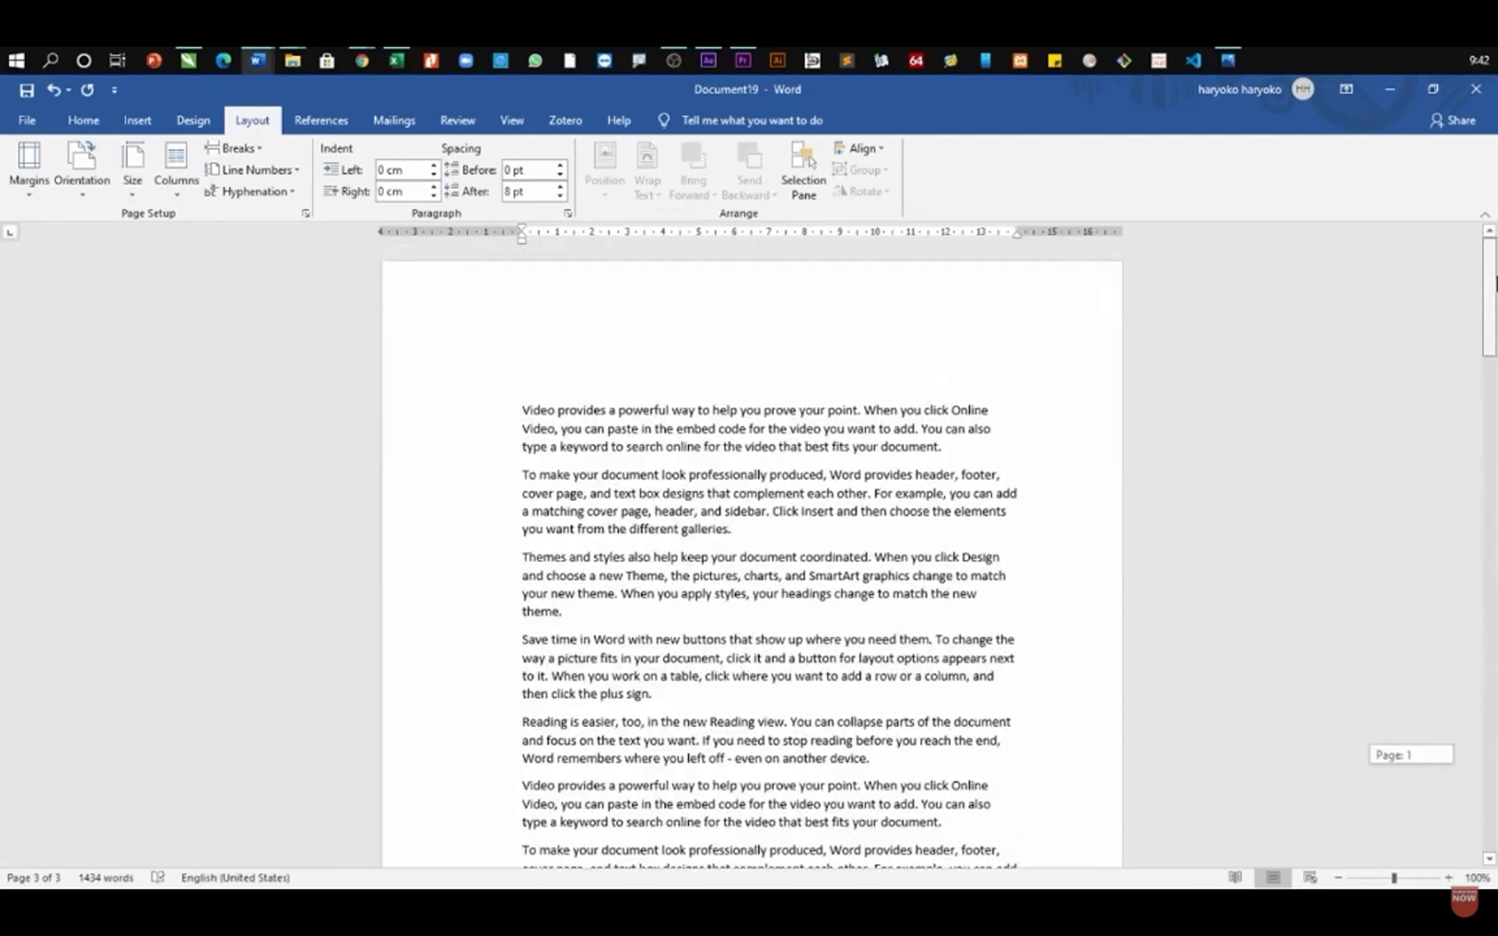
{"action": "scroll", "coordinate": [746, 702], "scroll_direction": "down", "scroll_amount": 20}
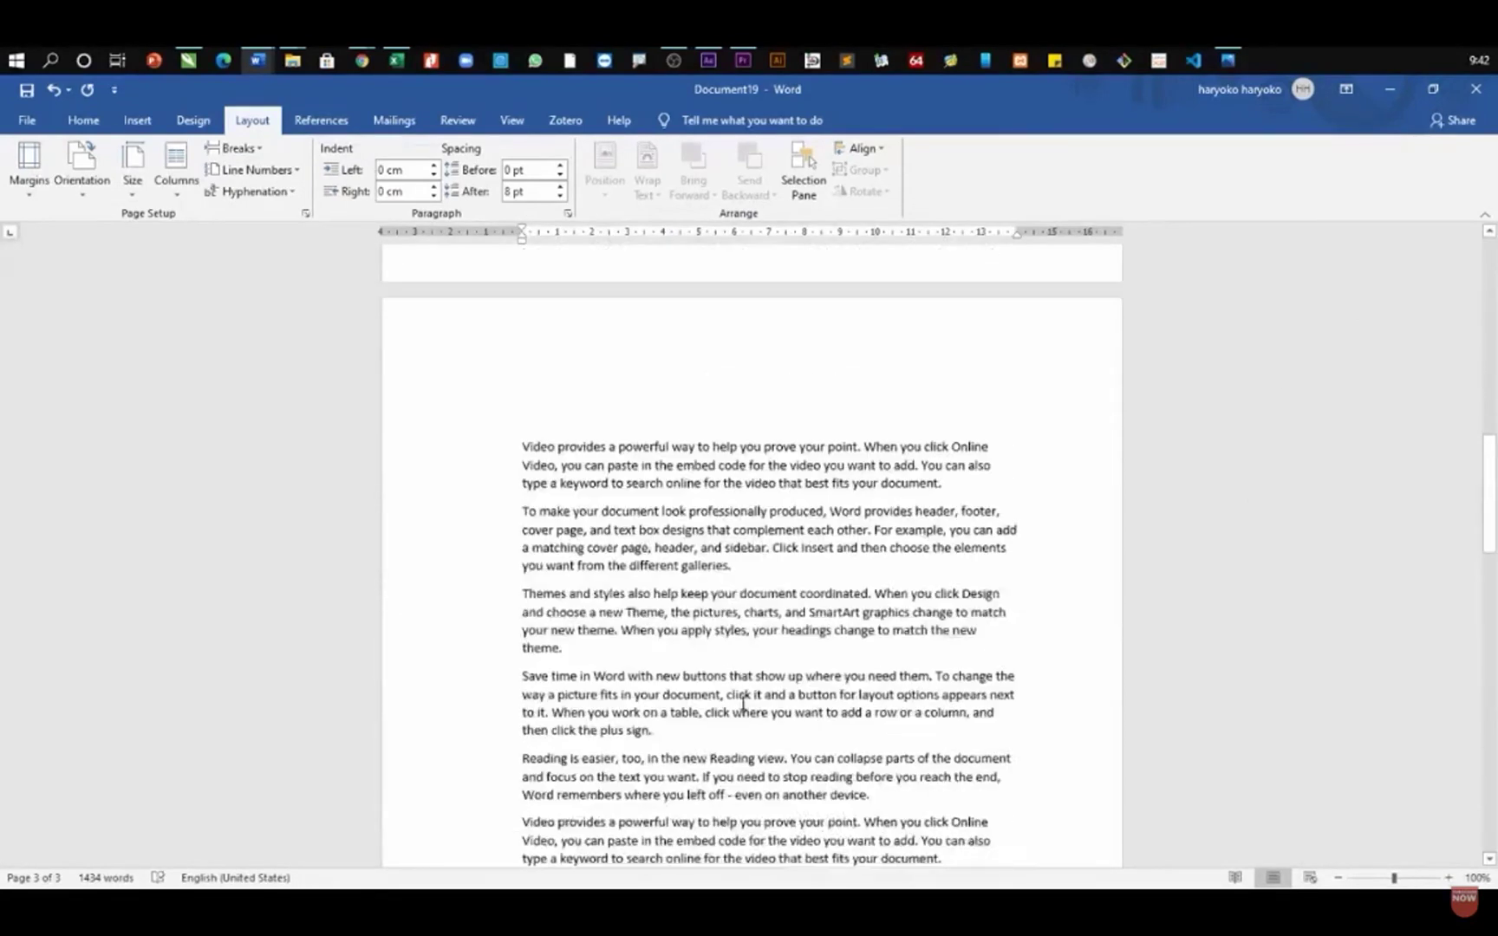
{"action": "scroll", "coordinate": [728, 718], "scroll_direction": "up", "scroll_amount": 2}
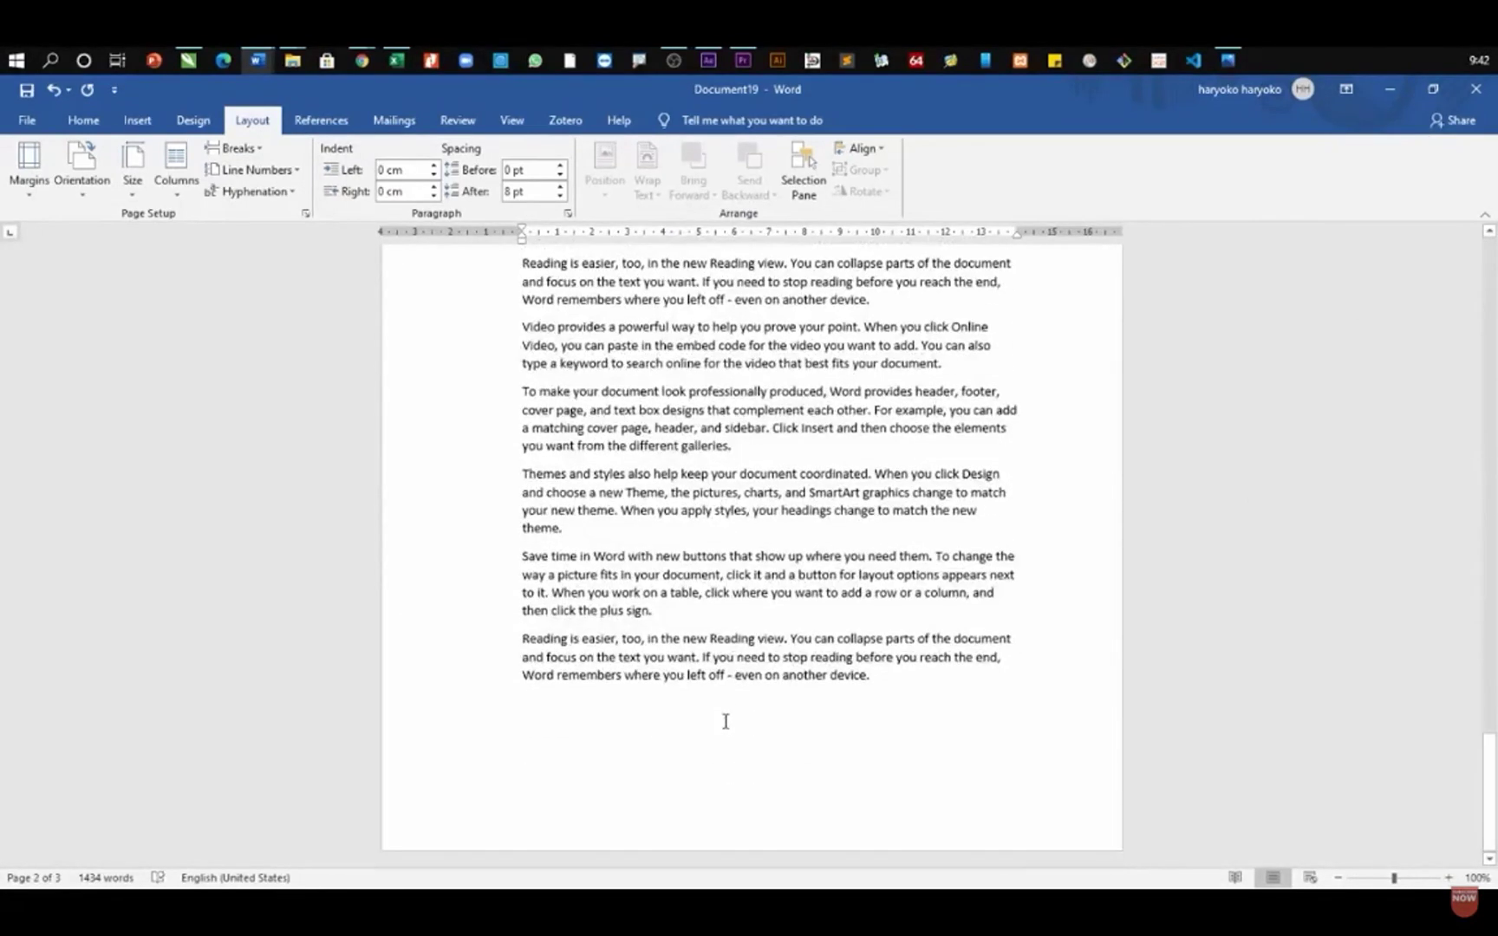
{"action": "scroll", "coordinate": [725, 716], "scroll_direction": "down", "scroll_amount": 8}
{"action": "scroll", "coordinate": [724, 716], "scroll_direction": "up", "scroll_amount": 8}
{"action": "scroll", "coordinate": [720, 716], "scroll_direction": "down", "scroll_amount": 18}
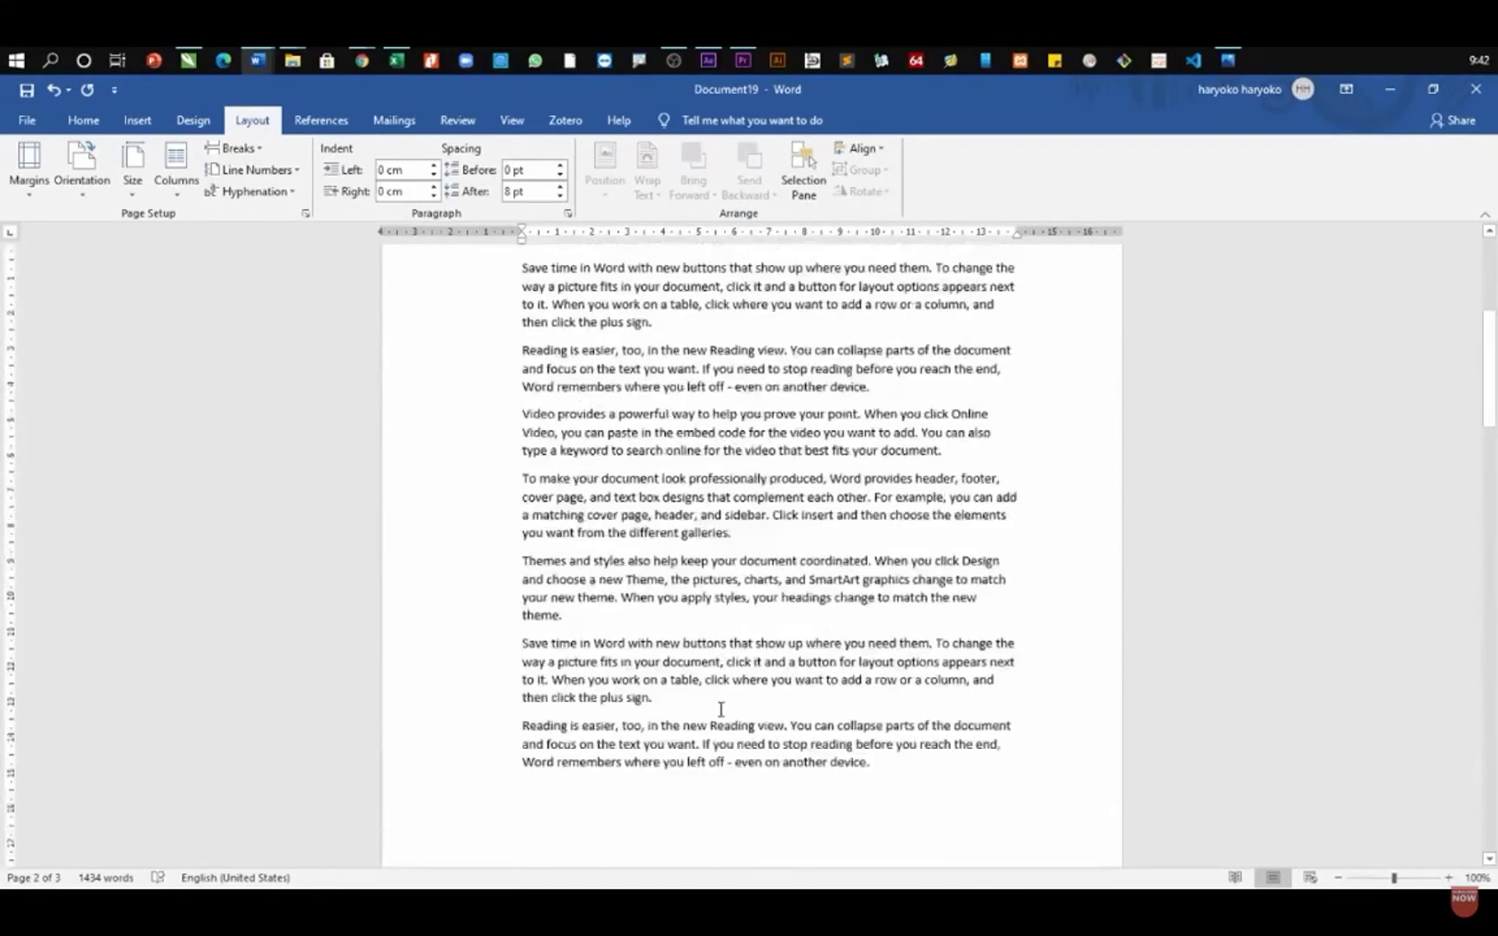
{"action": "scroll", "coordinate": [722, 702], "scroll_direction": "up", "scroll_amount": 7}
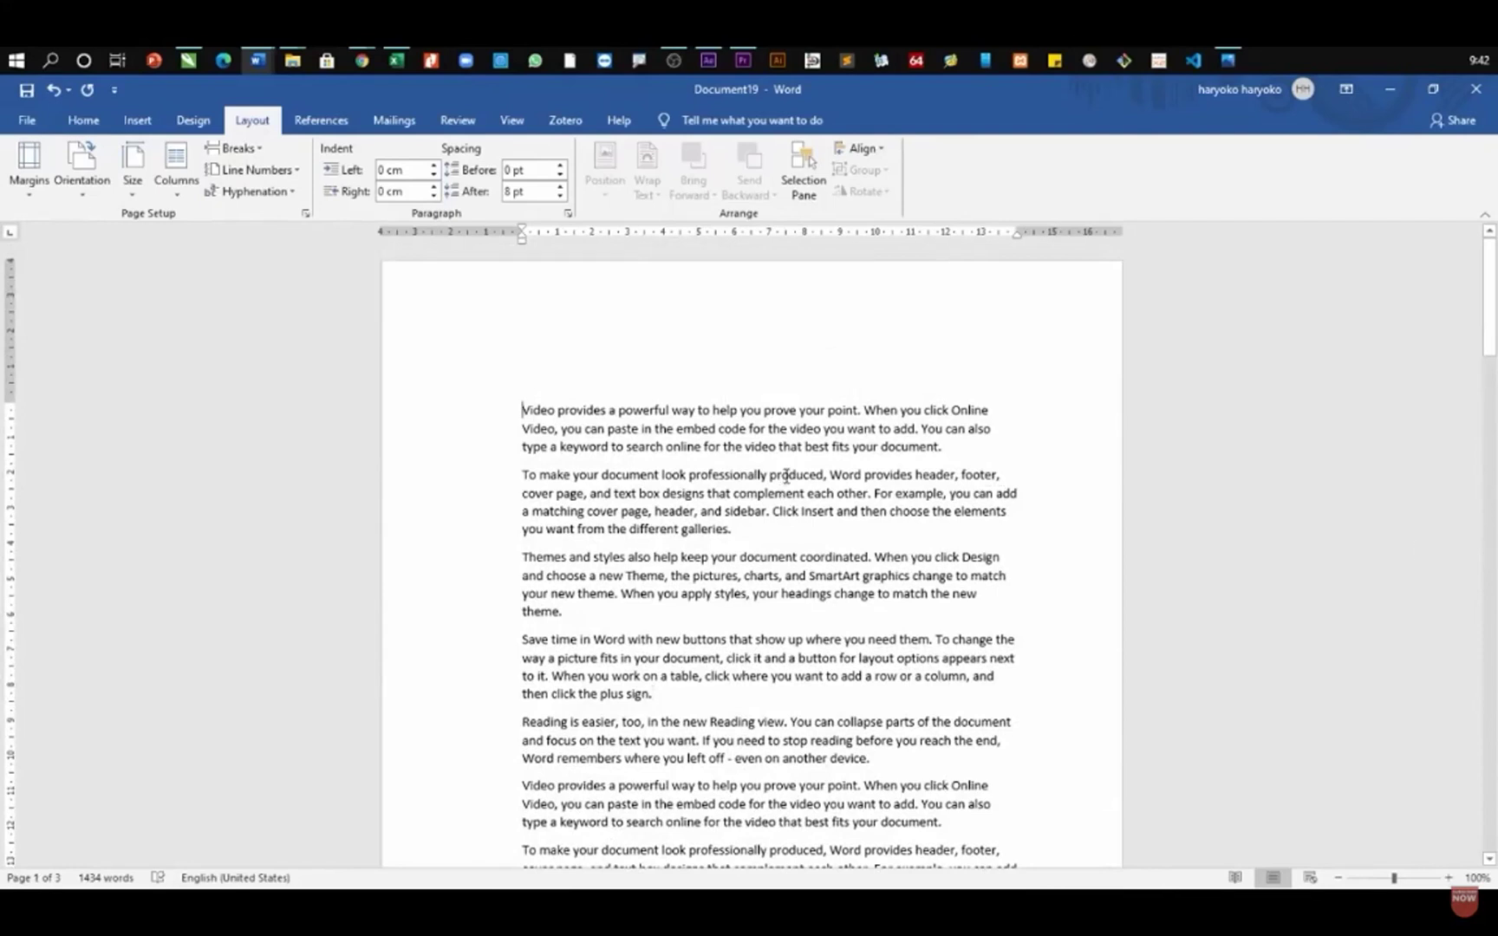
- Undo the generated sample text and generate it again with =rand(100)
{"action": "key", "text": "ctrl+z"}
{"action": "double_click", "coordinate": [563, 410]}
{"action": "type", "text": "100"}
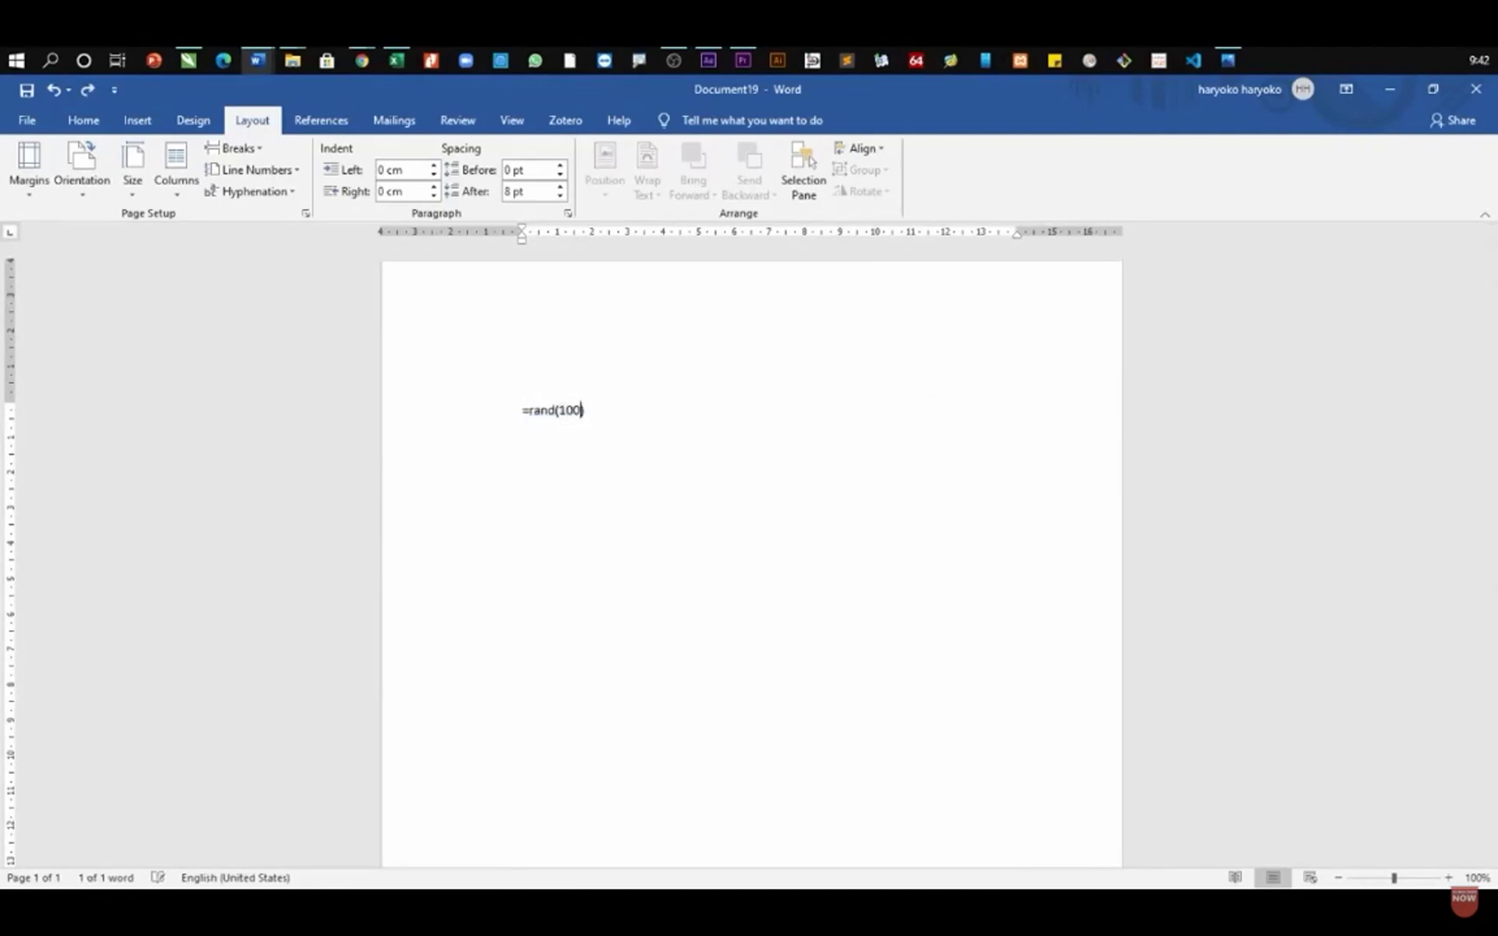
{"action": "key", "text": "Return"}
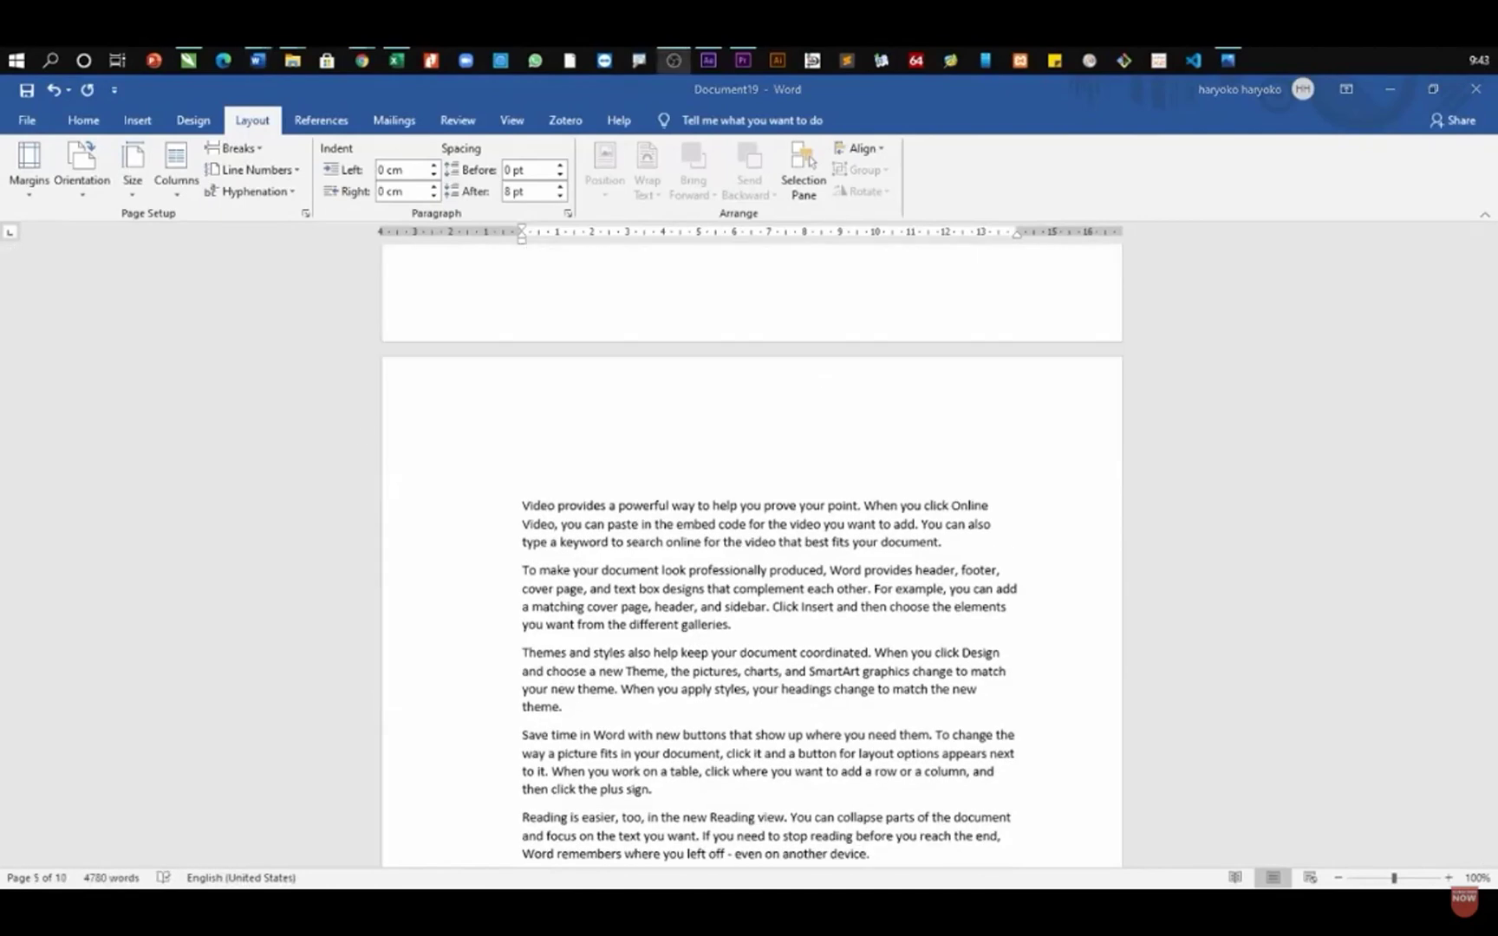
- Insert a page break before the document's first paragraph to leave a blank page at the start
{"action": "scroll", "coordinate": [1403, 593], "scroll_direction": "up", "scroll_amount": 15}
{"action": "left_click_drag", "start_coordinate": [1491, 495], "coordinate": [1487, 251]}
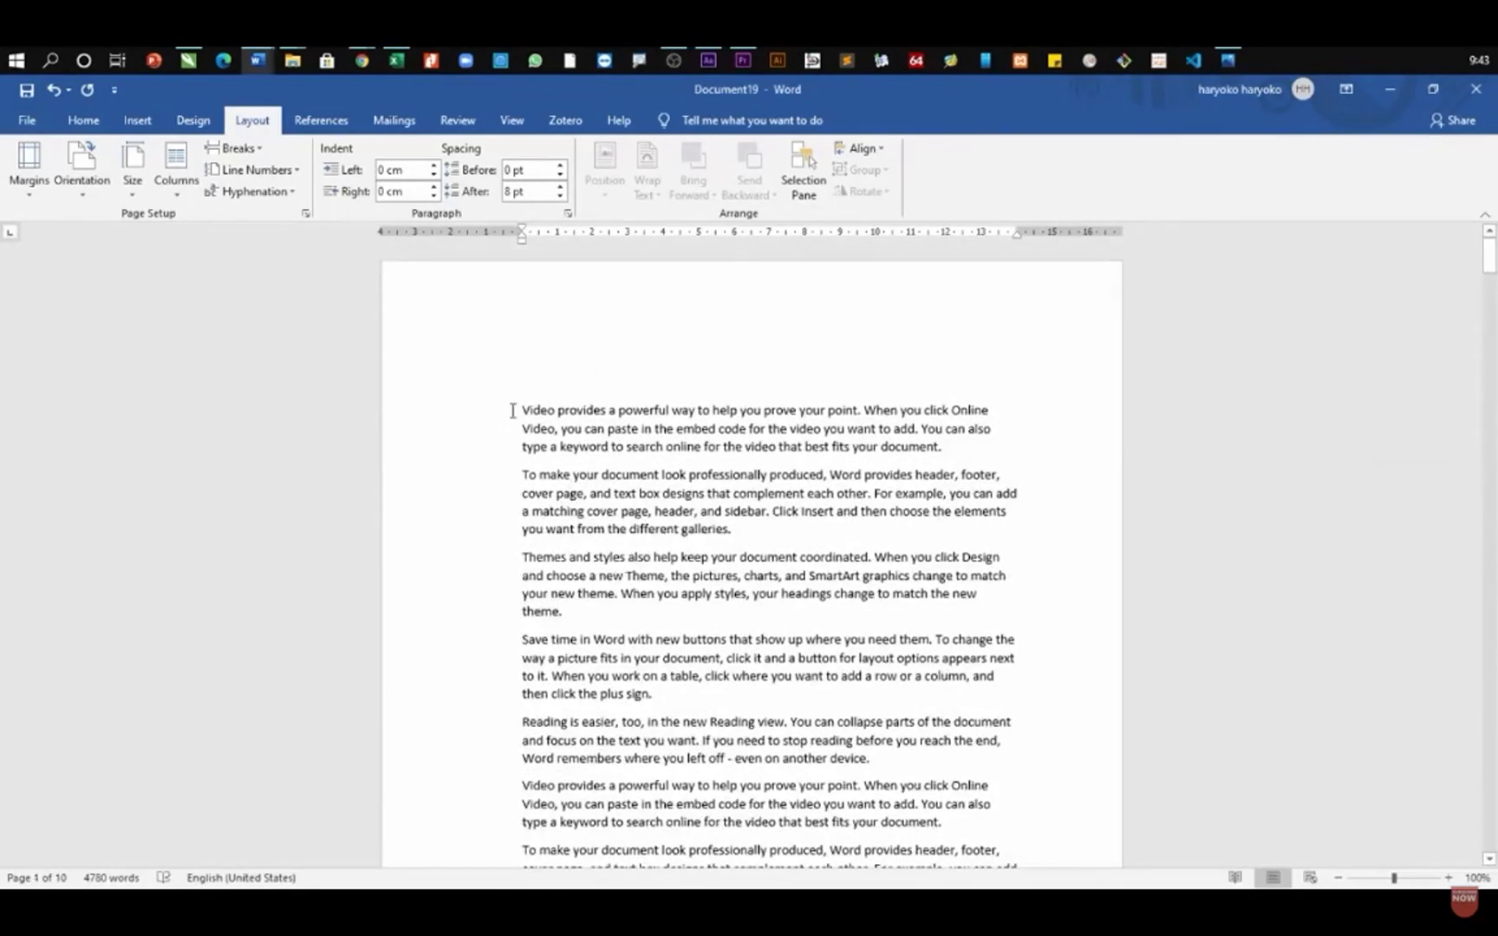
{"action": "left_click", "coordinate": [519, 409]}
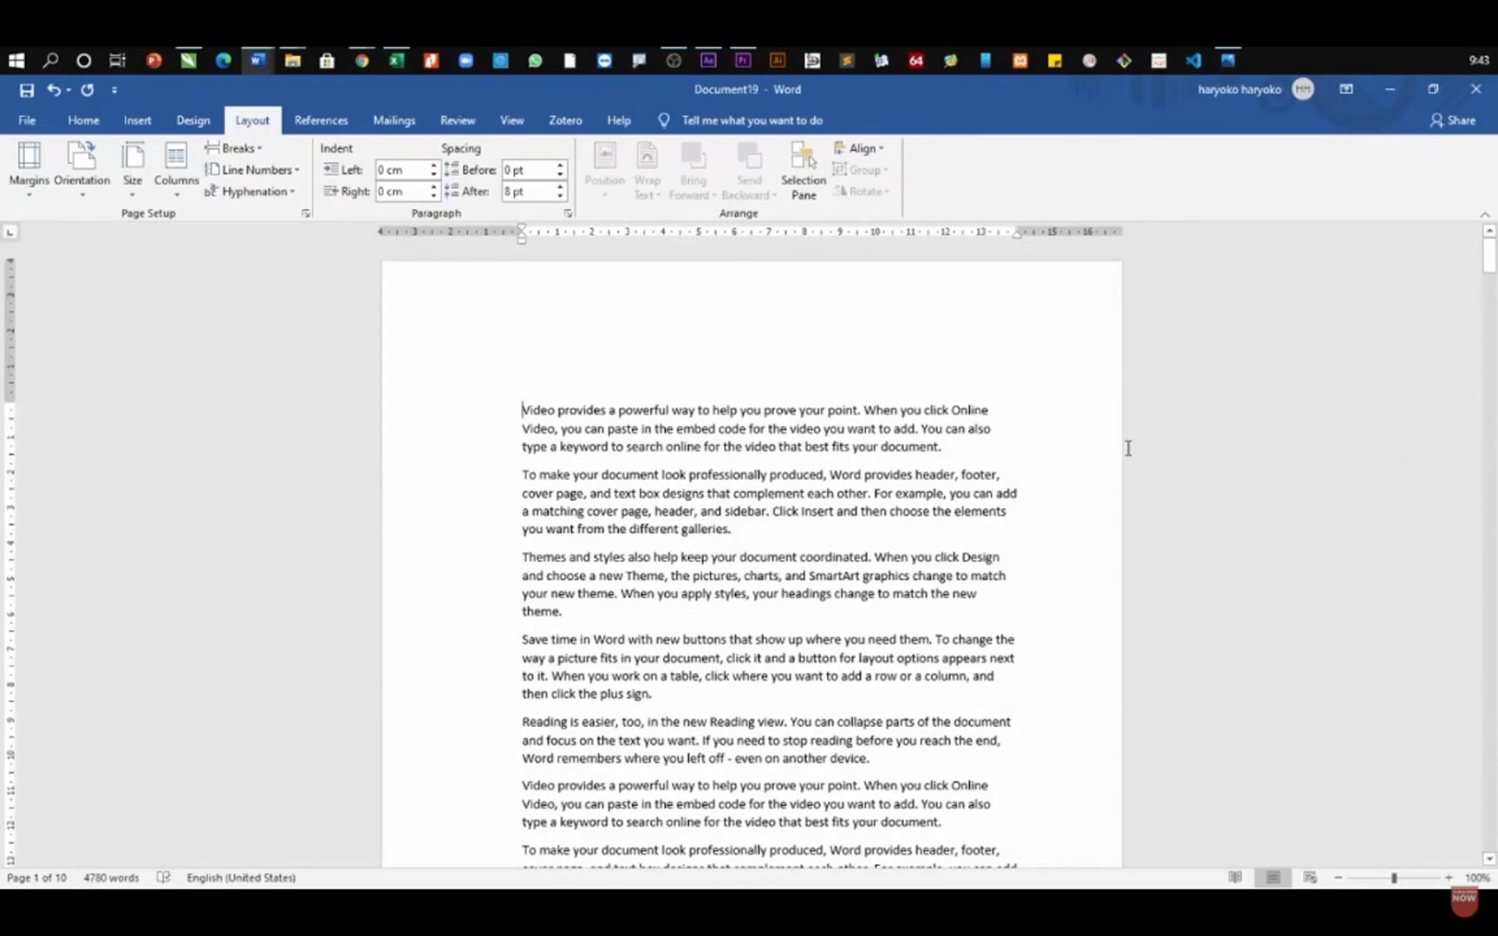
{"action": "key", "text": "ctrl+Return"}
{"action": "scroll", "coordinate": [636, 524], "scroll_direction": "up", "scroll_amount": 5}
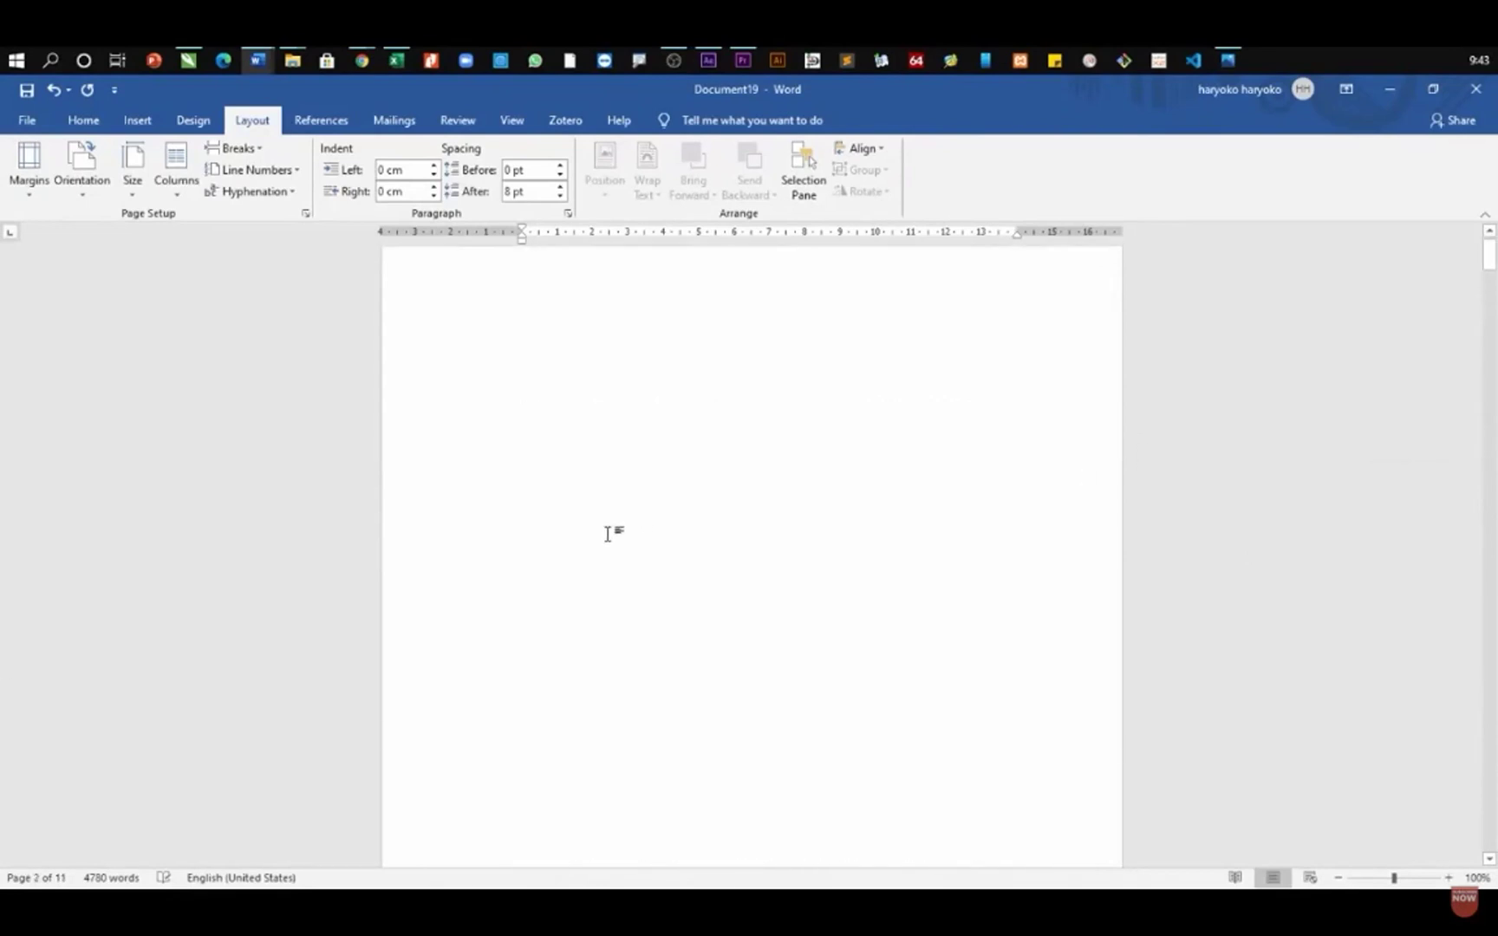
- Insert the picture CoverDepan.jpg from the PROPOSAL folder on the blank first page
{"action": "left_click", "coordinate": [597, 465]}
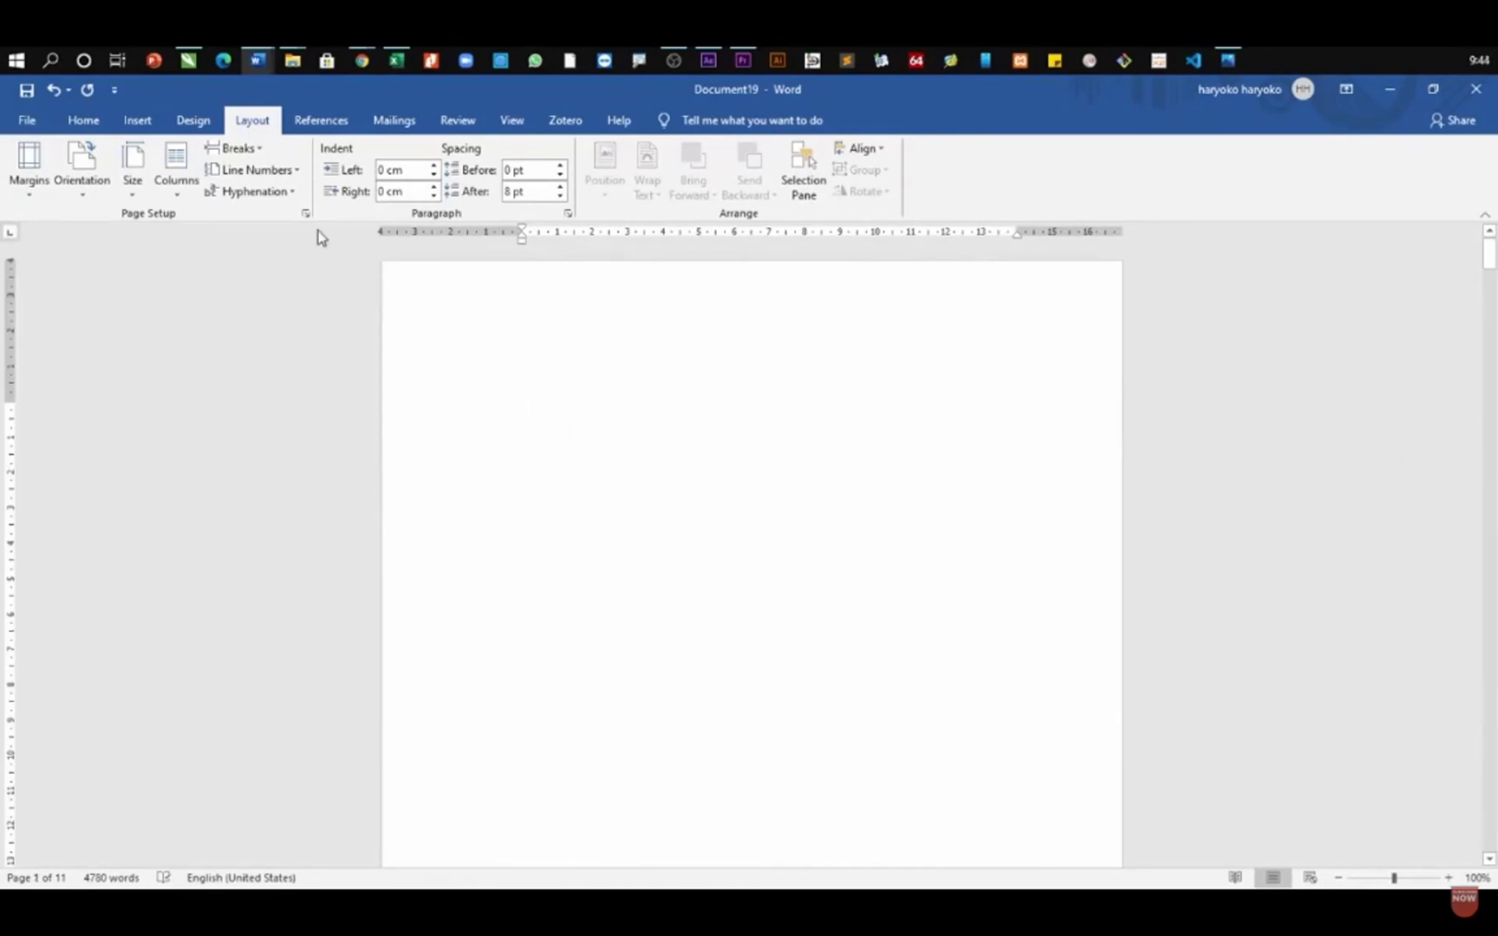
{"action": "left_click", "coordinate": [137, 120]}
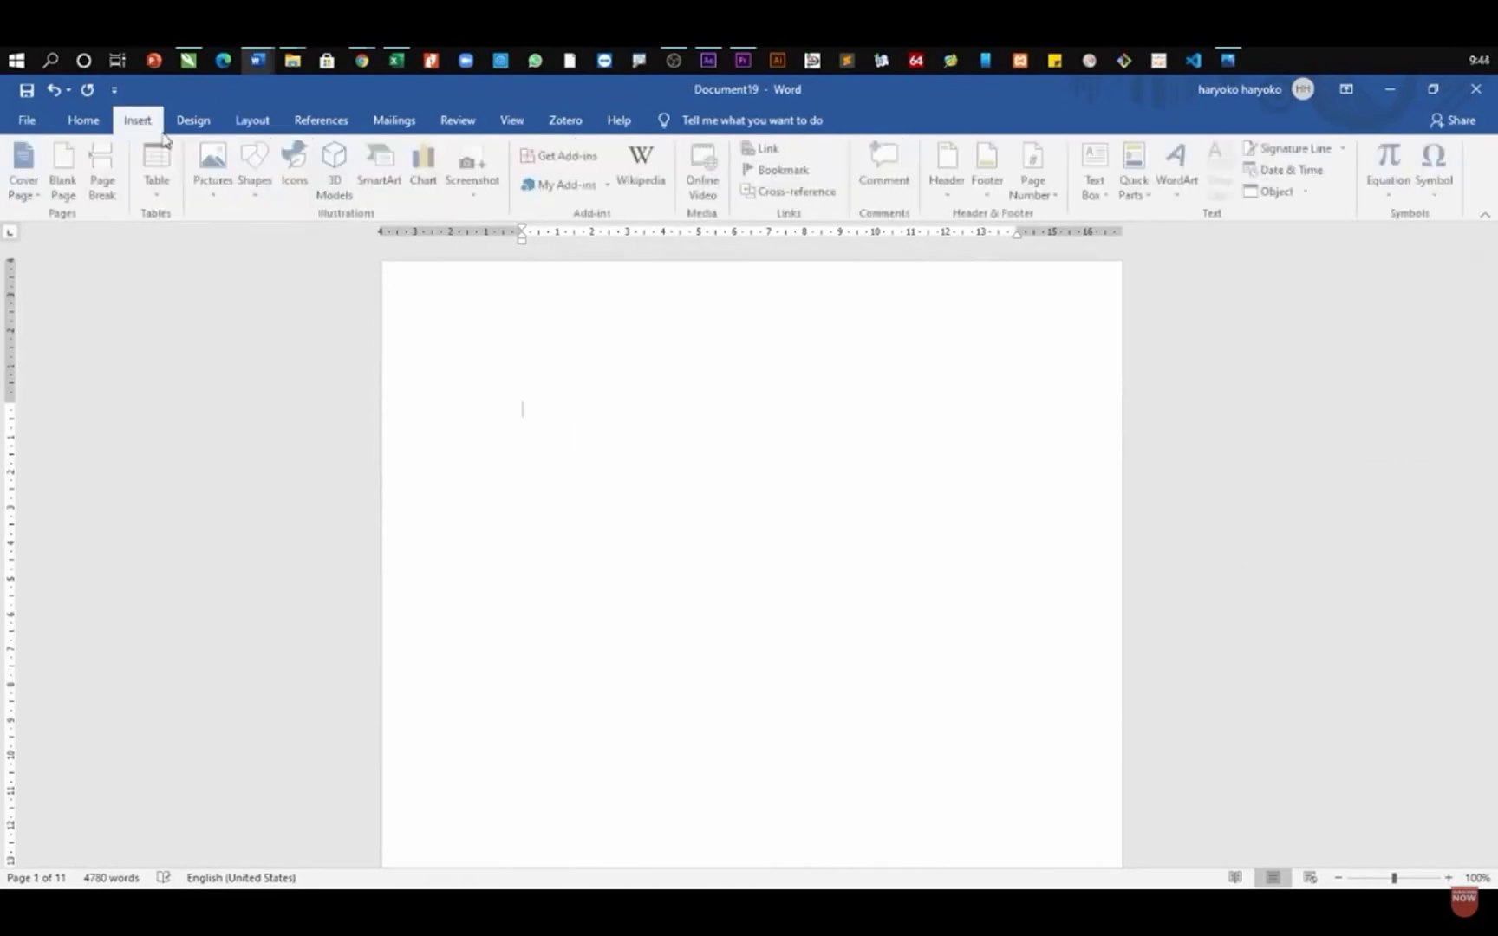
{"action": "left_click", "coordinate": [214, 167]}
{"action": "left_click", "coordinate": [246, 240]}
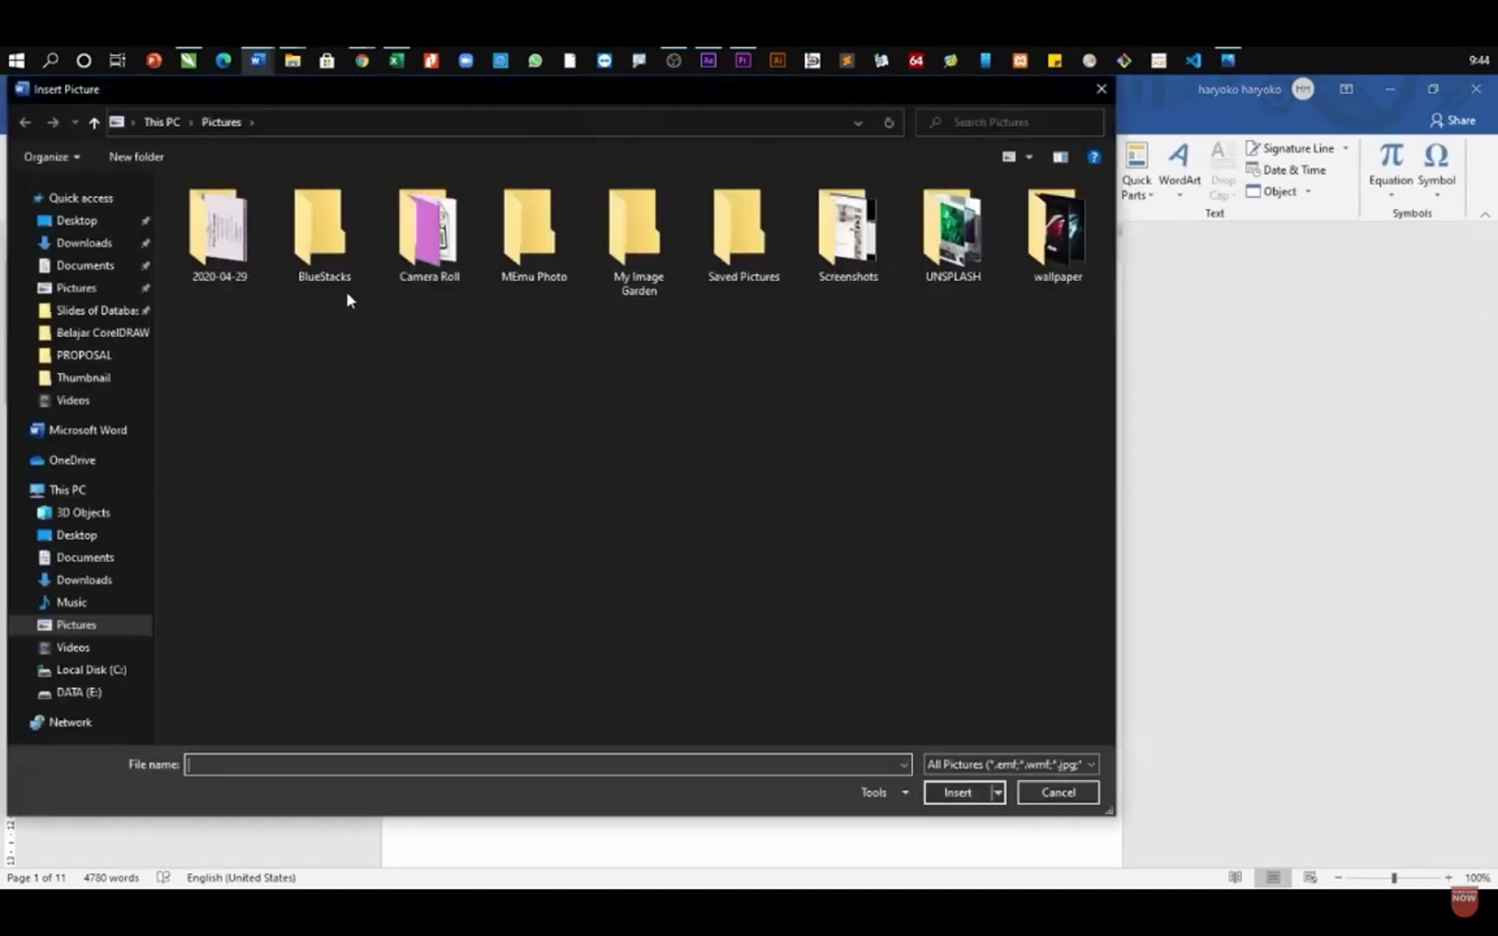
{"action": "left_click", "coordinate": [122, 335]}
{"action": "double_click", "coordinate": [247, 275]}
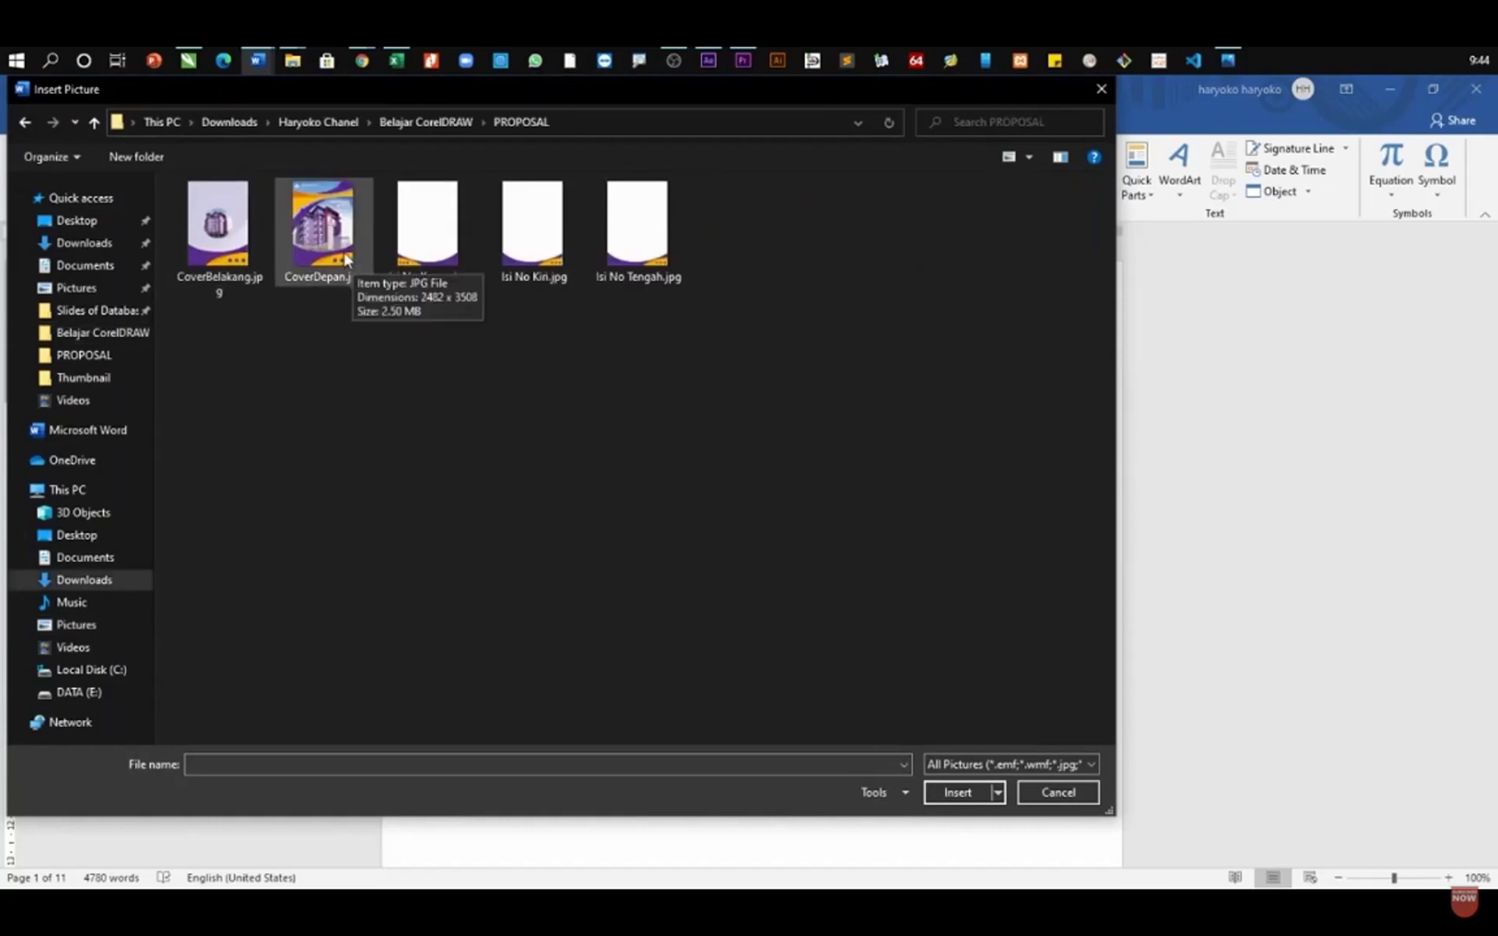
{"action": "left_click", "coordinate": [345, 258]}
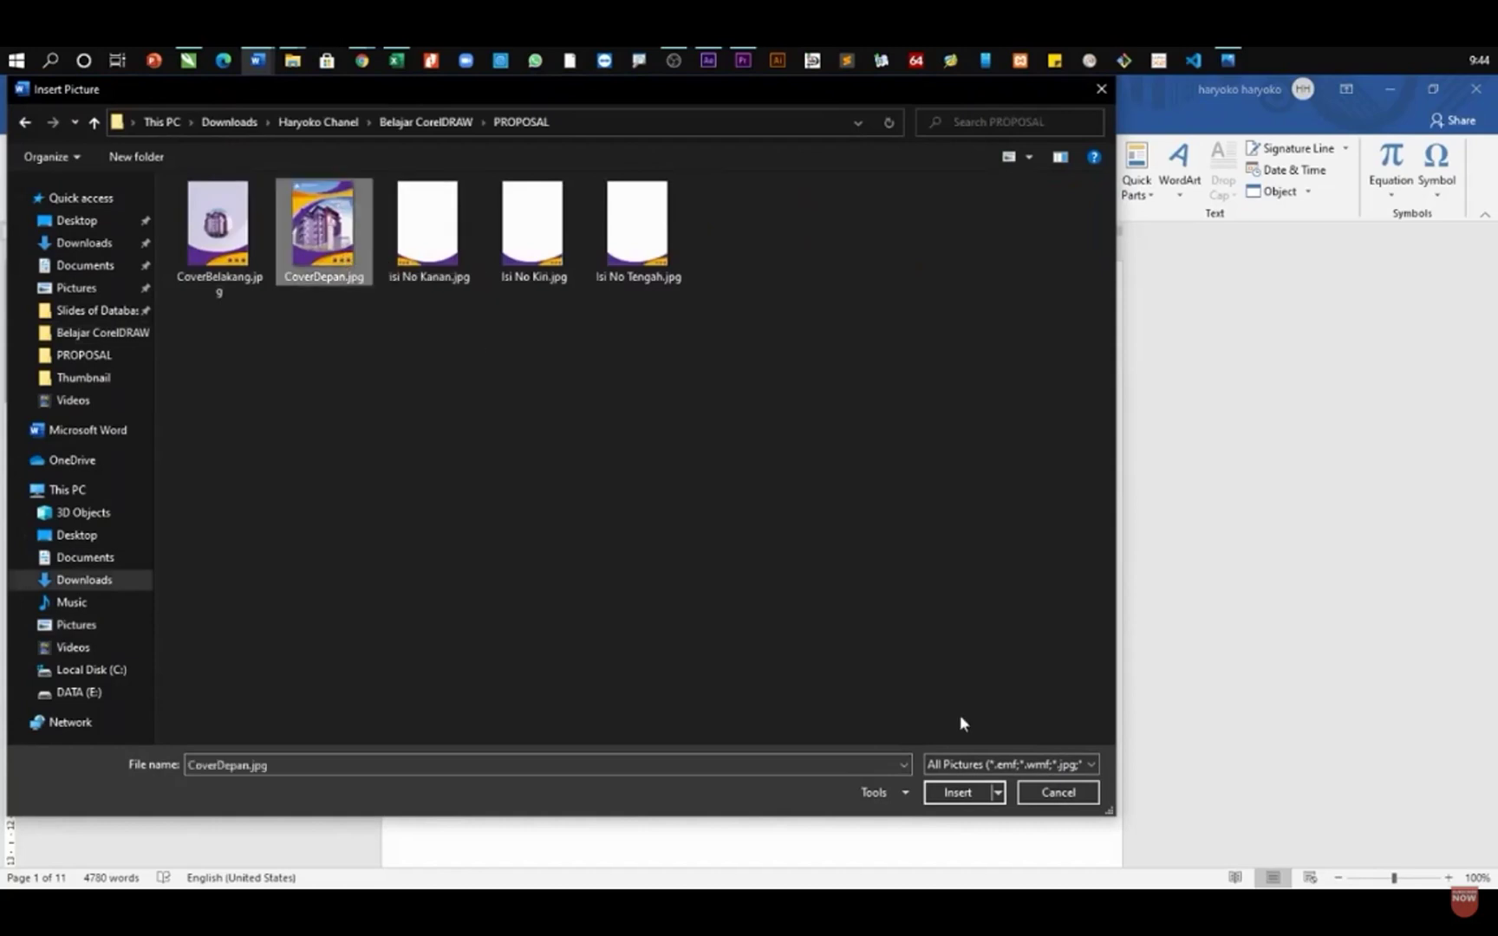
{"action": "left_click", "coordinate": [958, 792]}
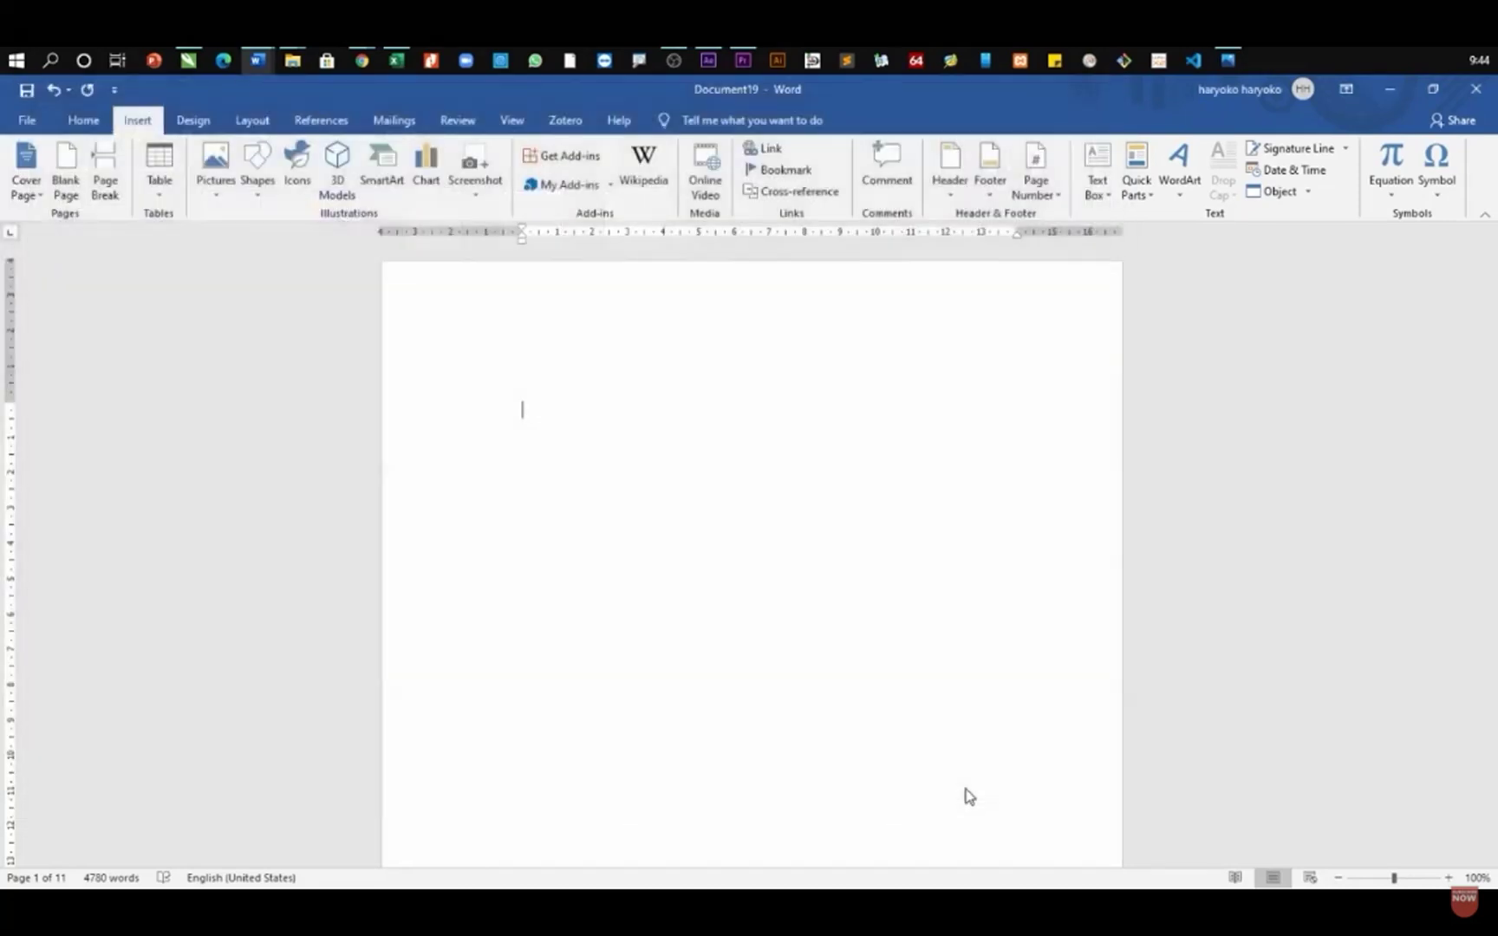
- Set the front cover picture's text wrapping to In Front of Text and align it with the first page's upper-left corner
{"action": "mouse_move", "coordinate": [589, 401]}
{"action": "left_mouse_down"}
{"action": "mouse_move", "coordinate": [555, 367]}
{"action": "mouse_move", "coordinate": [606, 435]}
{"action": "mouse_move", "coordinate": [575, 388]}
{"action": "left_mouse_up"}
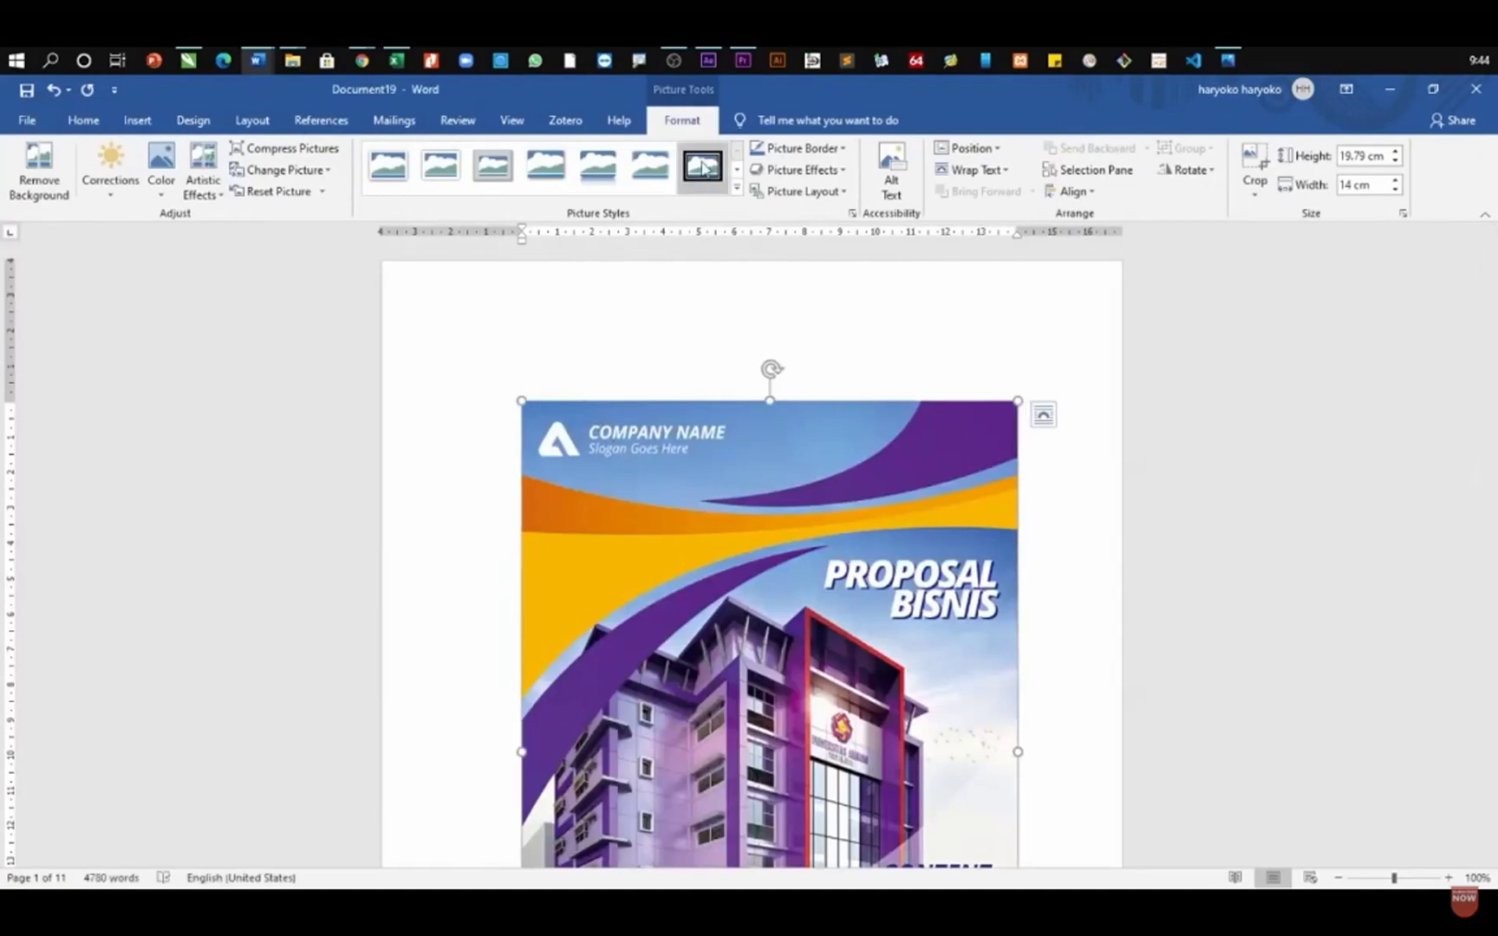
{"action": "left_click", "coordinate": [1000, 176]}
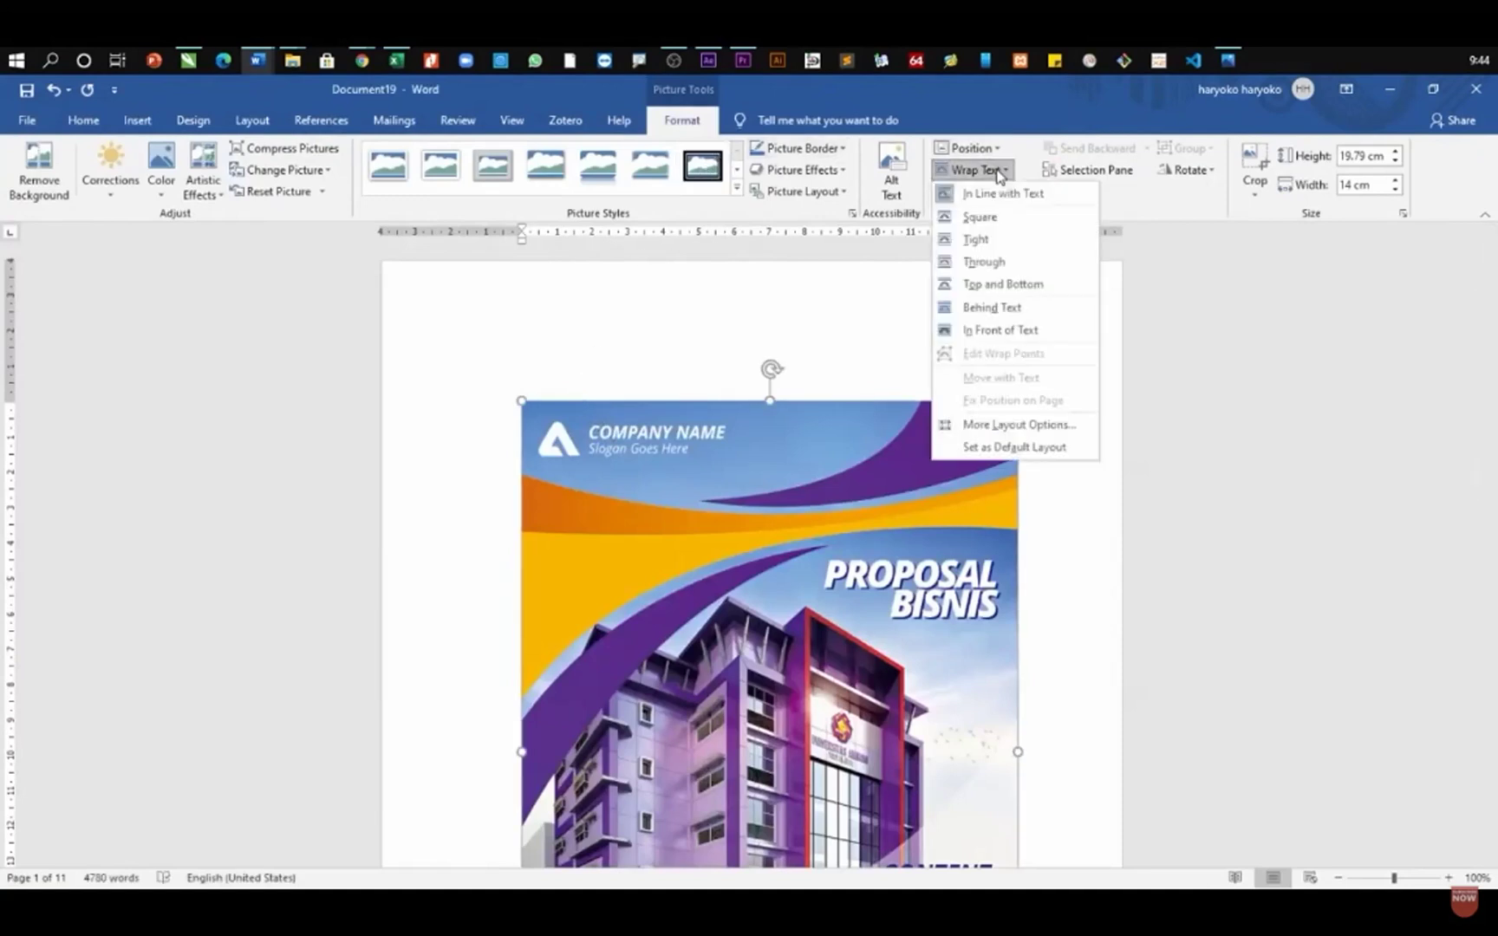
{"action": "left_click", "coordinate": [1002, 331]}
{"action": "left_click_drag", "start_coordinate": [671, 405], "coordinate": [522, 272]}
- Enlarge the front cover picture proportionally to fill the first page, about 20.98 cm wide and 29.66 cm high
{"action": "scroll", "coordinate": [578, 379], "scroll_direction": "down", "scroll_amount": 10}
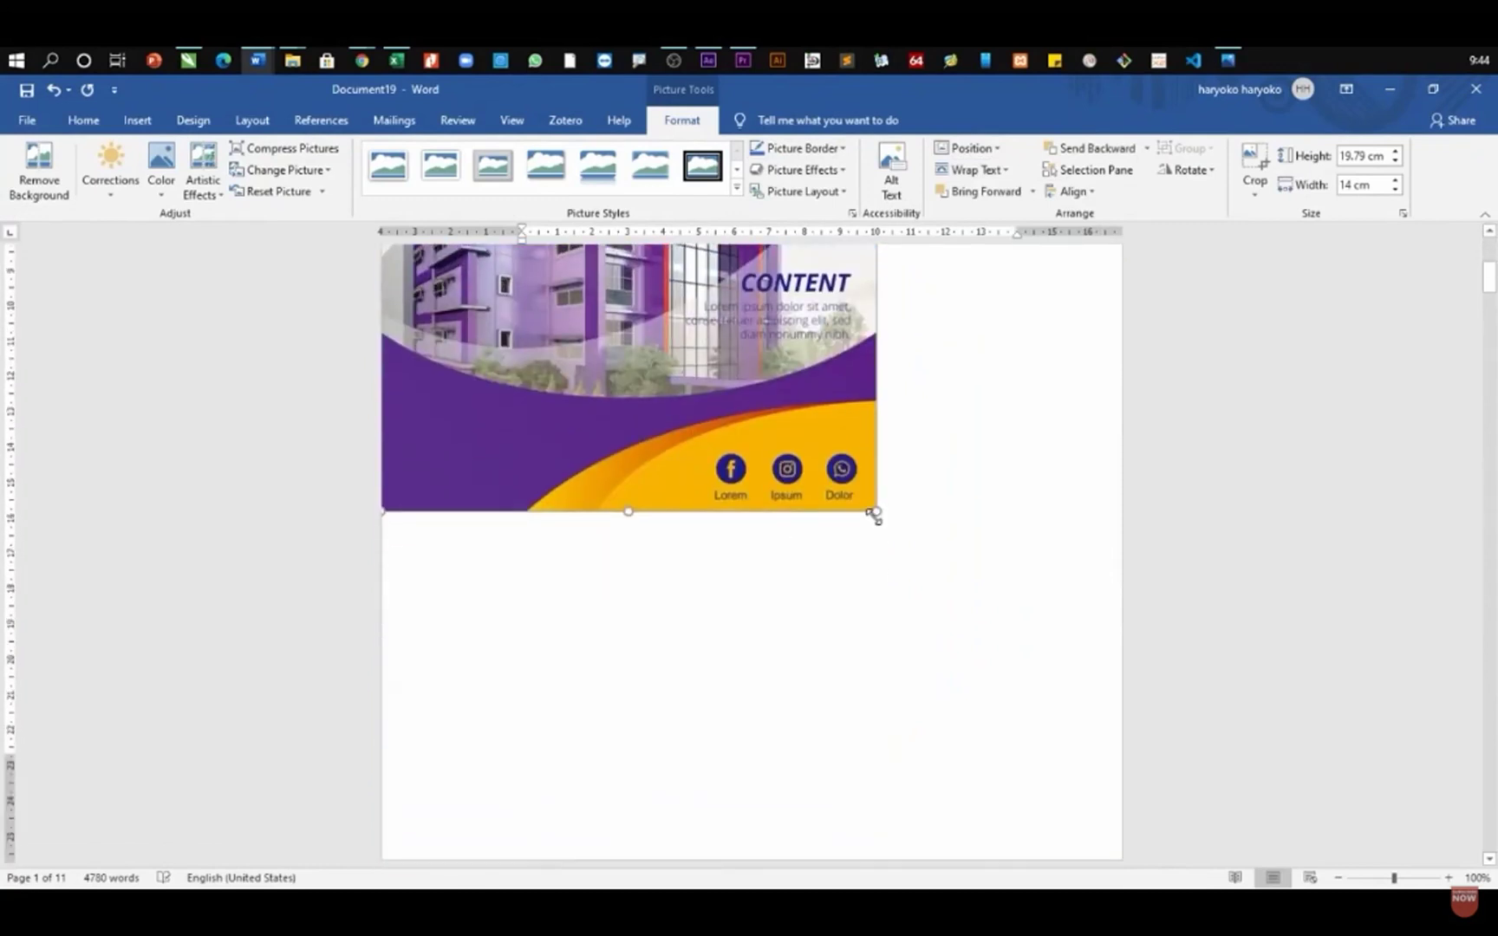
{"action": "left_click_drag", "start_coordinate": [876, 423], "coordinate": [1125, 742]}
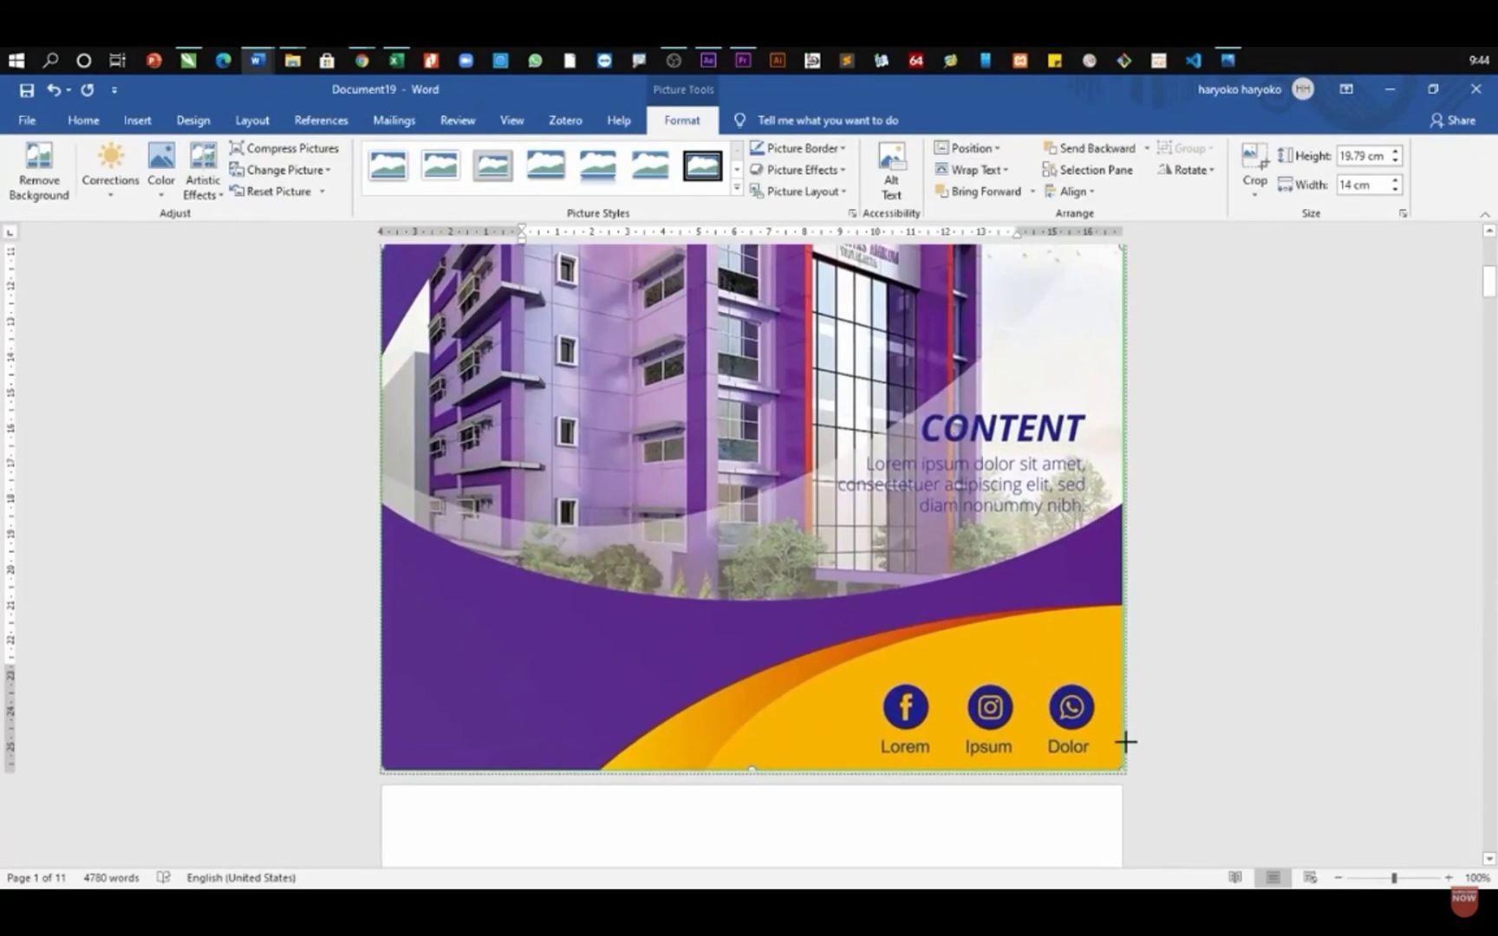
{"action": "left_click_drag", "start_coordinate": [1125, 742], "coordinate": [1125, 743]}
- Insert a page break after the last paragraph to add a blank page at the end of the document
{"action": "scroll", "coordinate": [1130, 666], "scroll_direction": "down", "scroll_amount": 10}
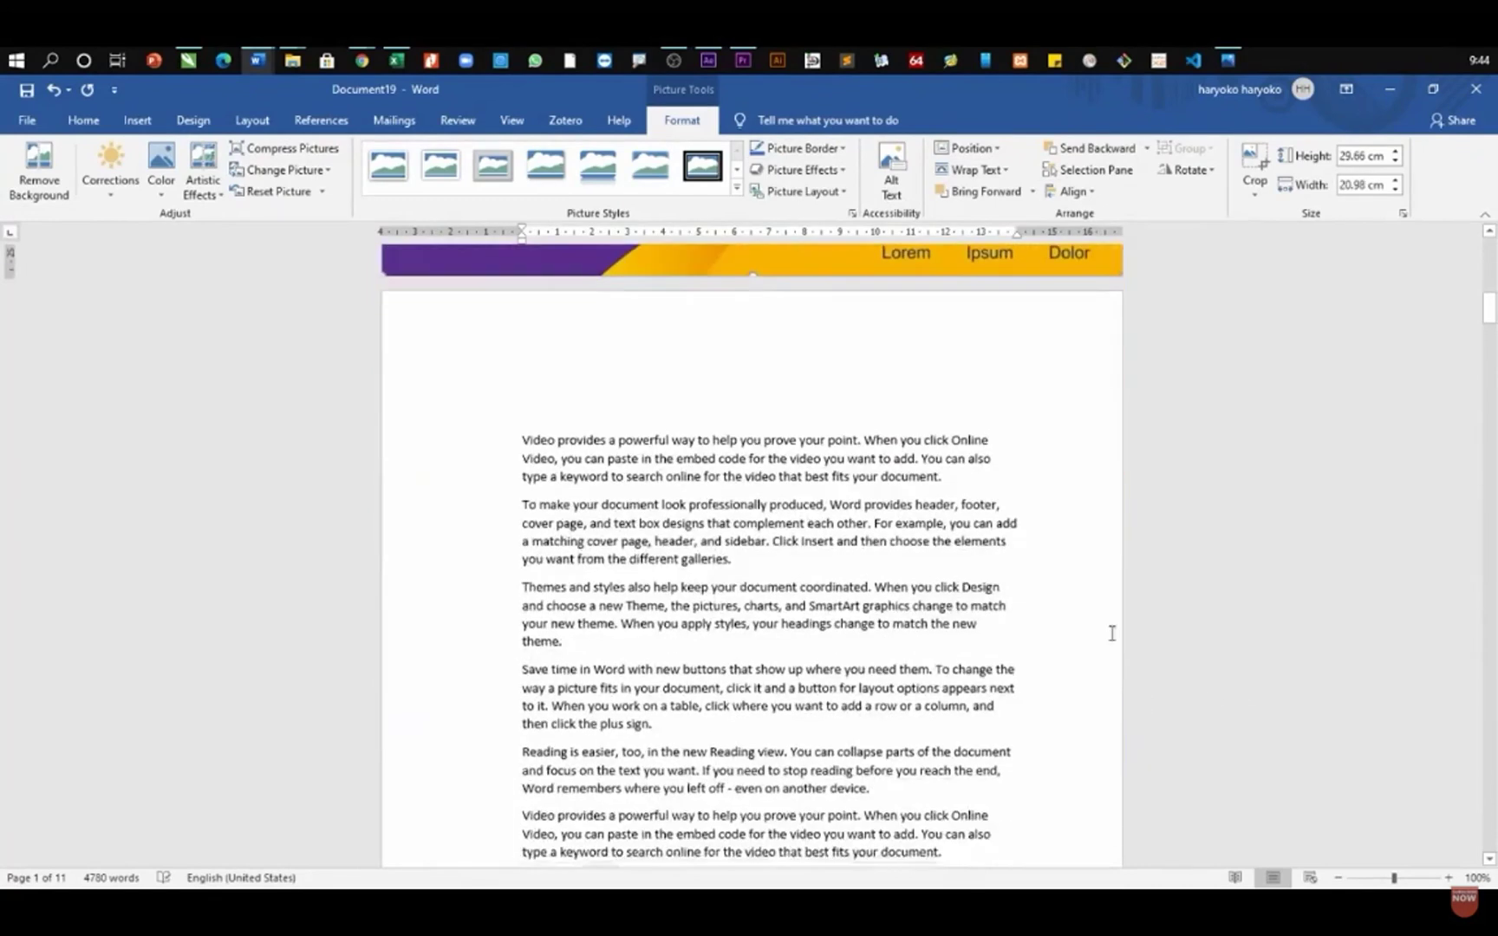
{"action": "scroll", "coordinate": [762, 389], "scroll_direction": "down", "scroll_amount": 4}
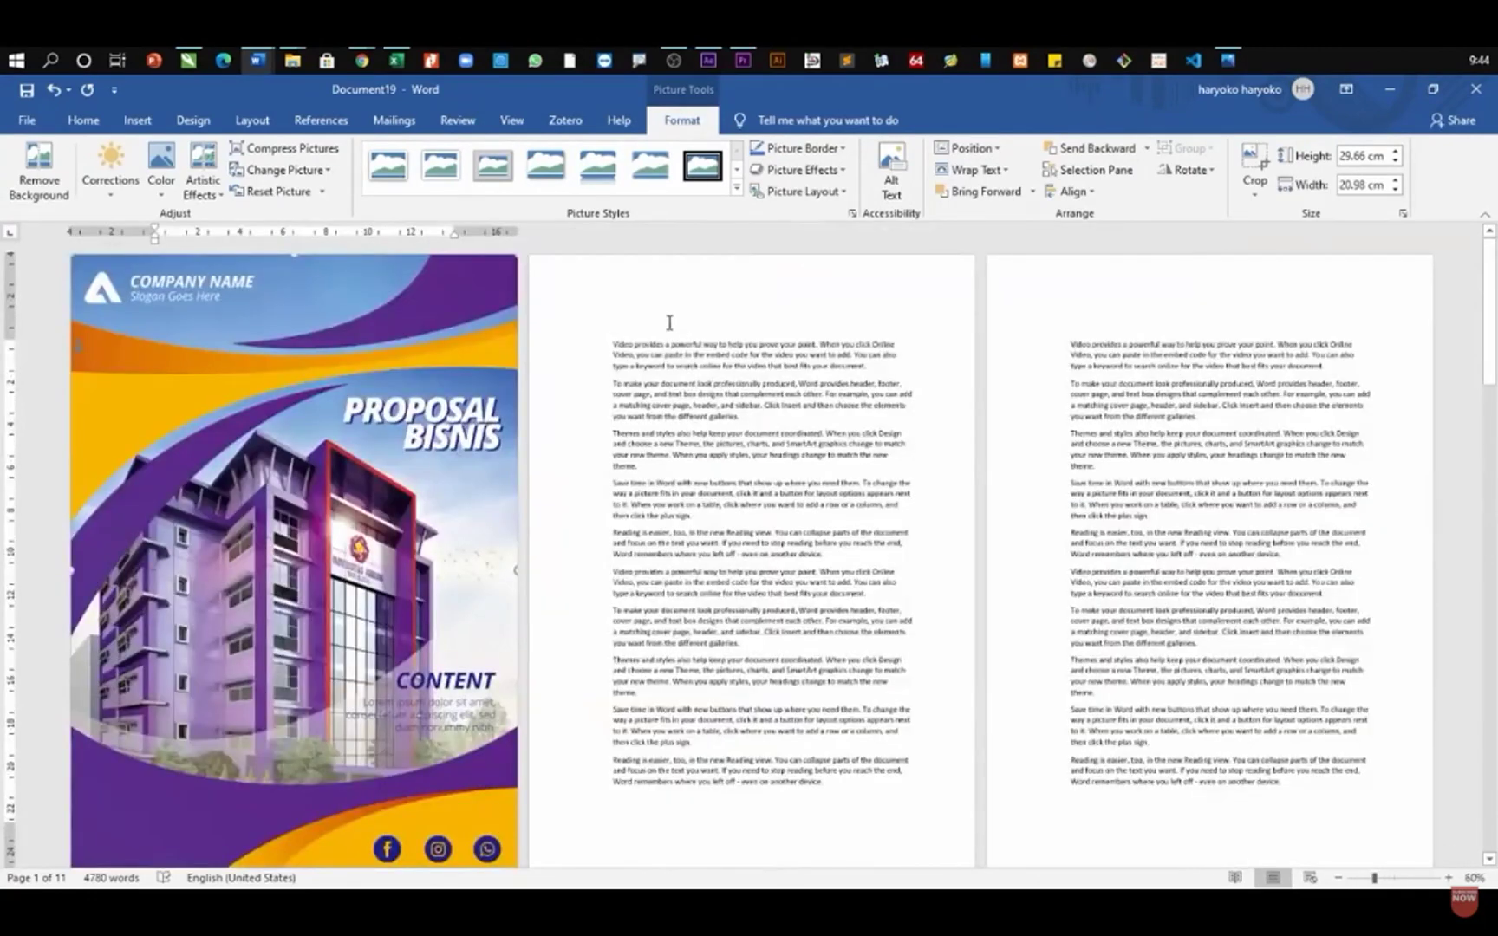
{"action": "scroll", "coordinate": [642, 521], "scroll_direction": "down", "scroll_amount": 10}
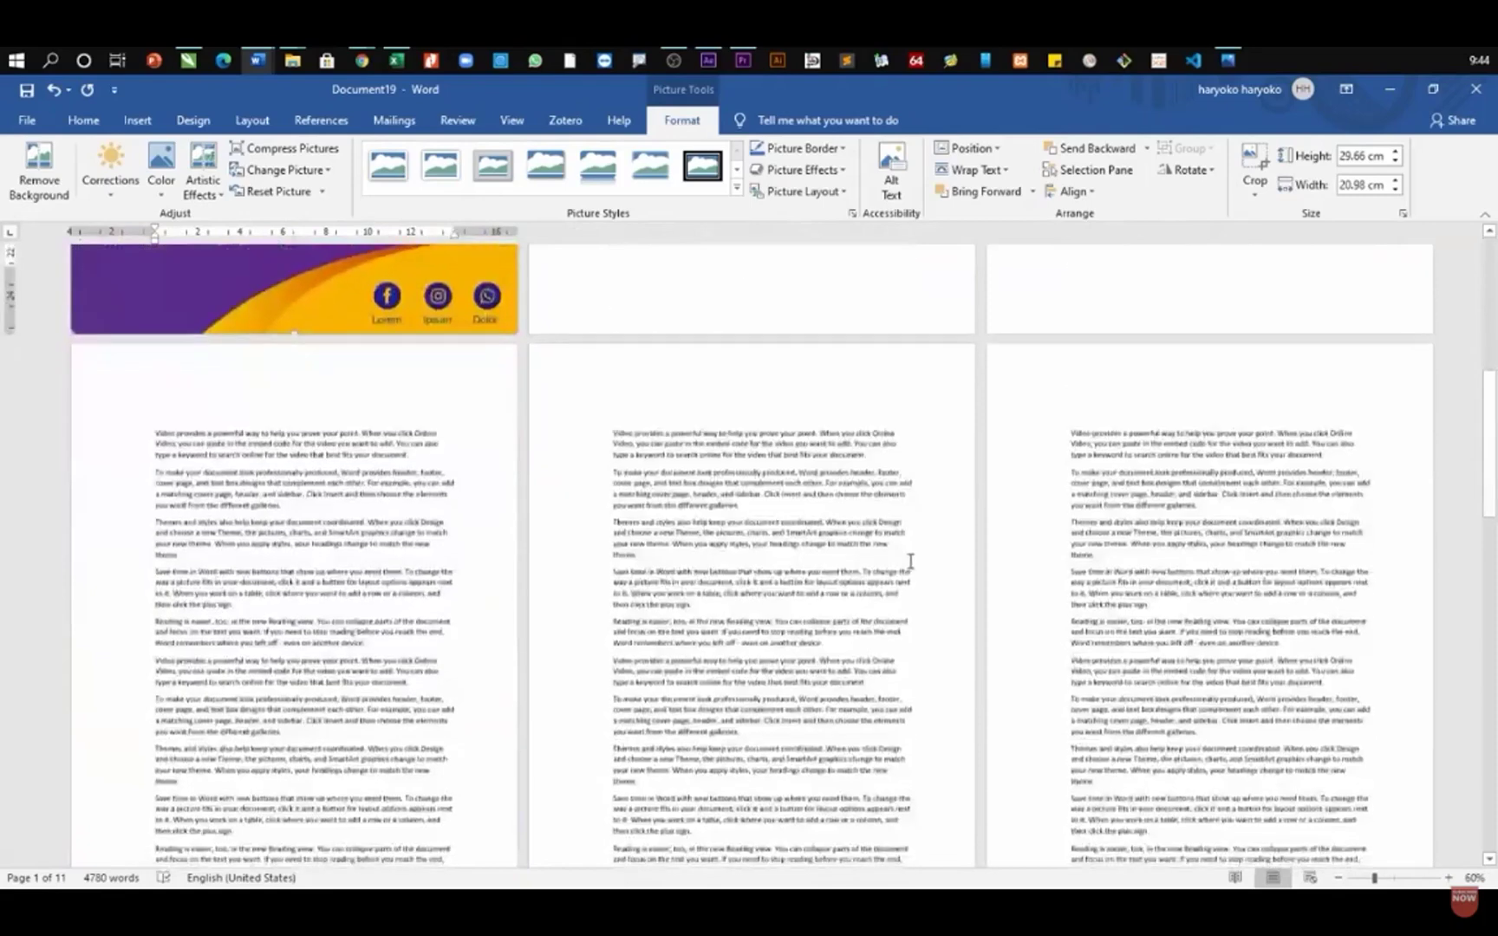
{"action": "left_click_drag", "start_coordinate": [1491, 526], "coordinate": [1465, 702]}
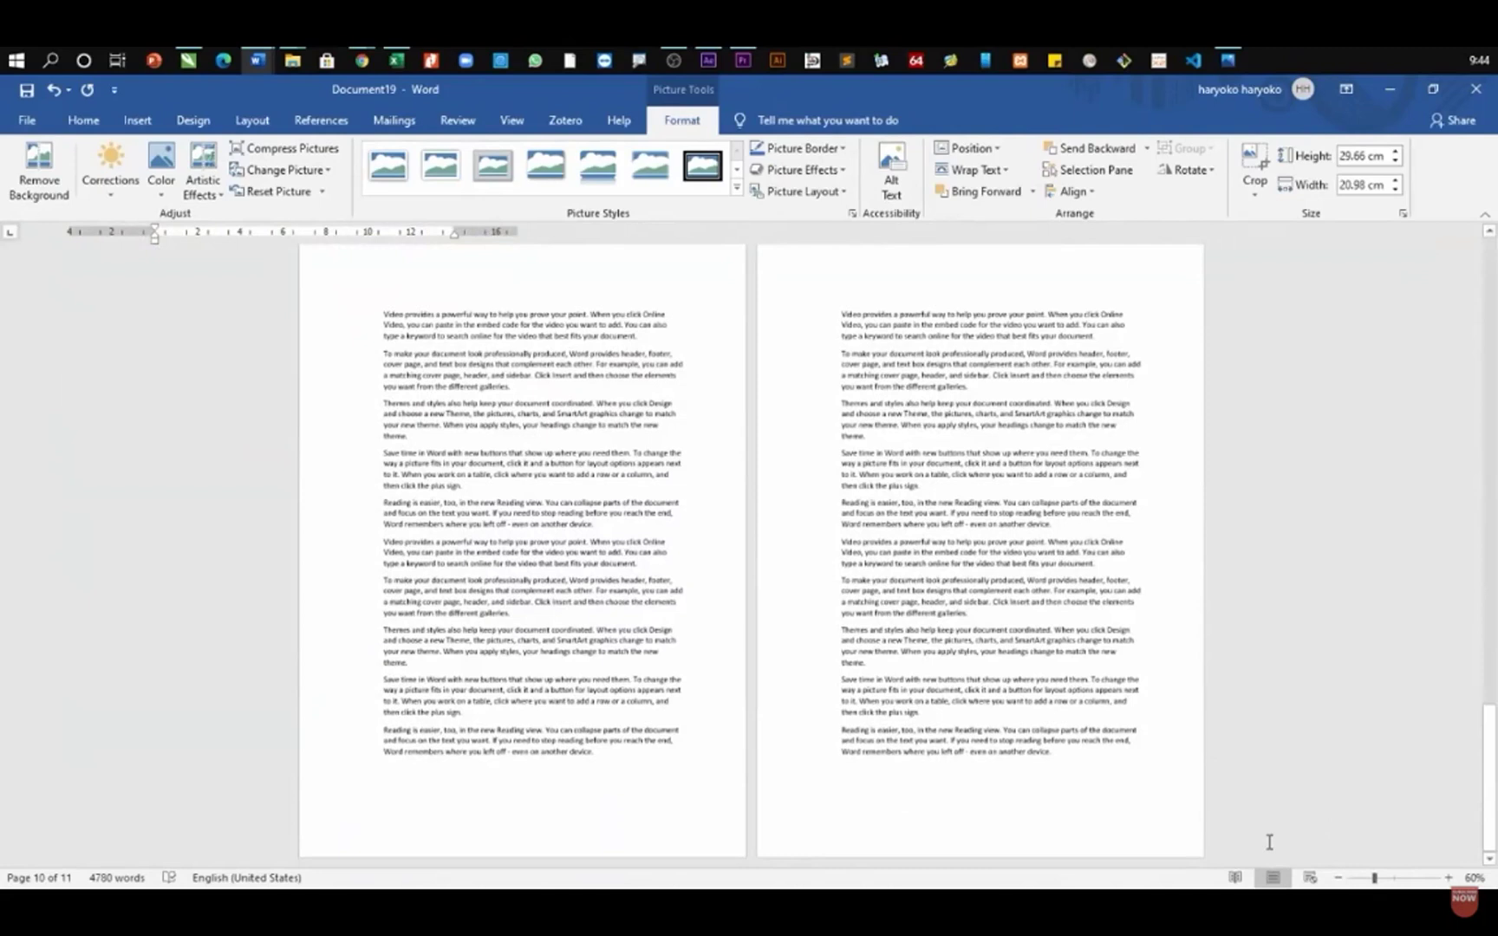
{"action": "left_click", "coordinate": [1080, 762]}
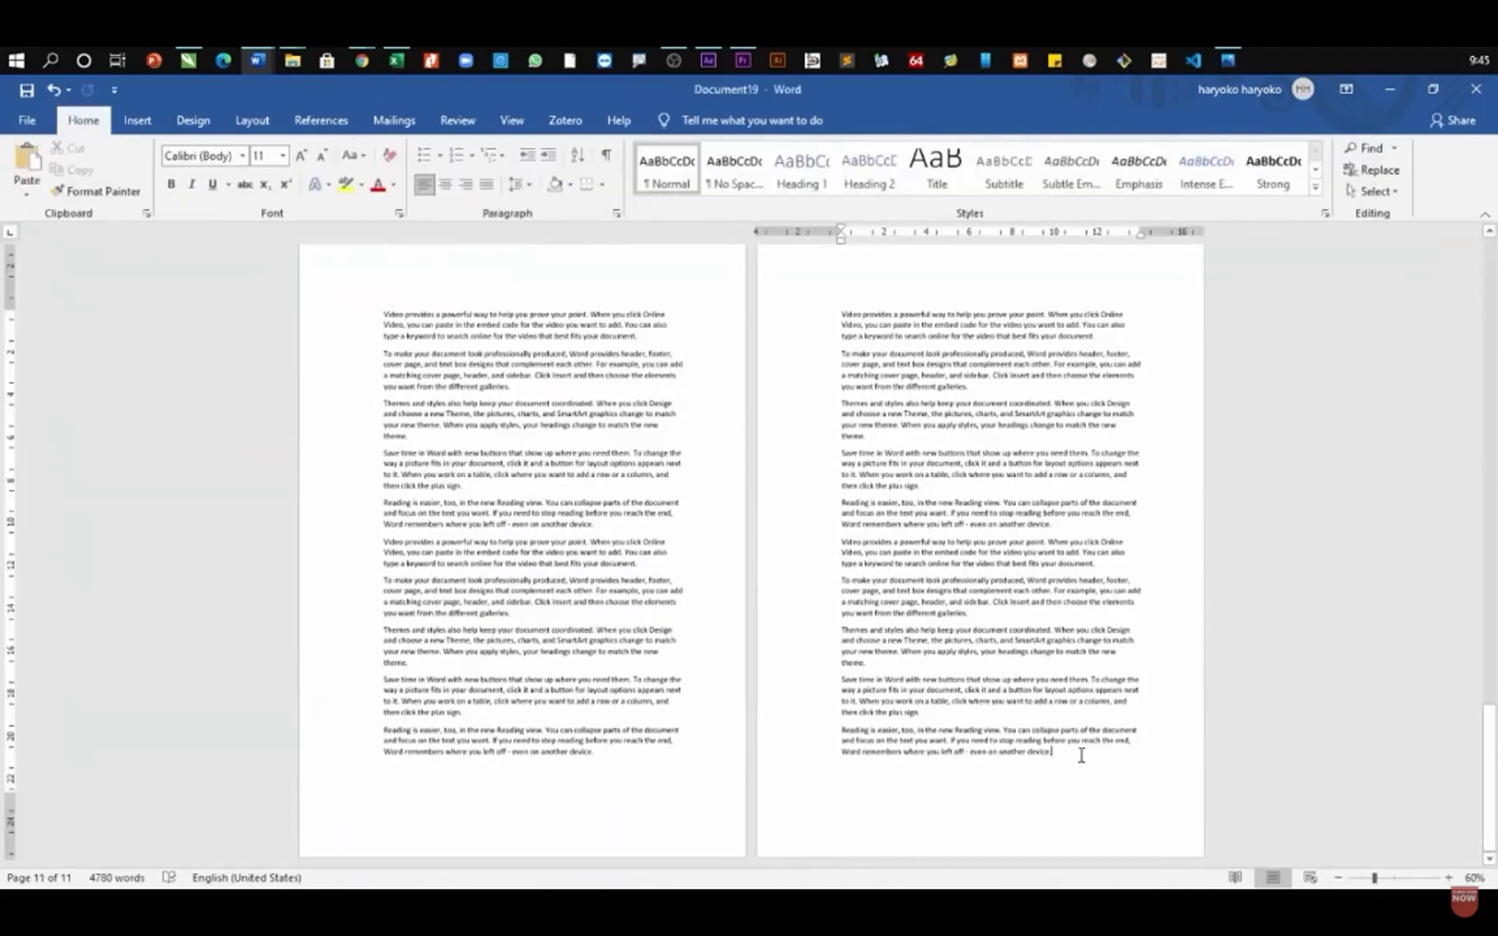
{"action": "key", "text": "ctrl+Return"}
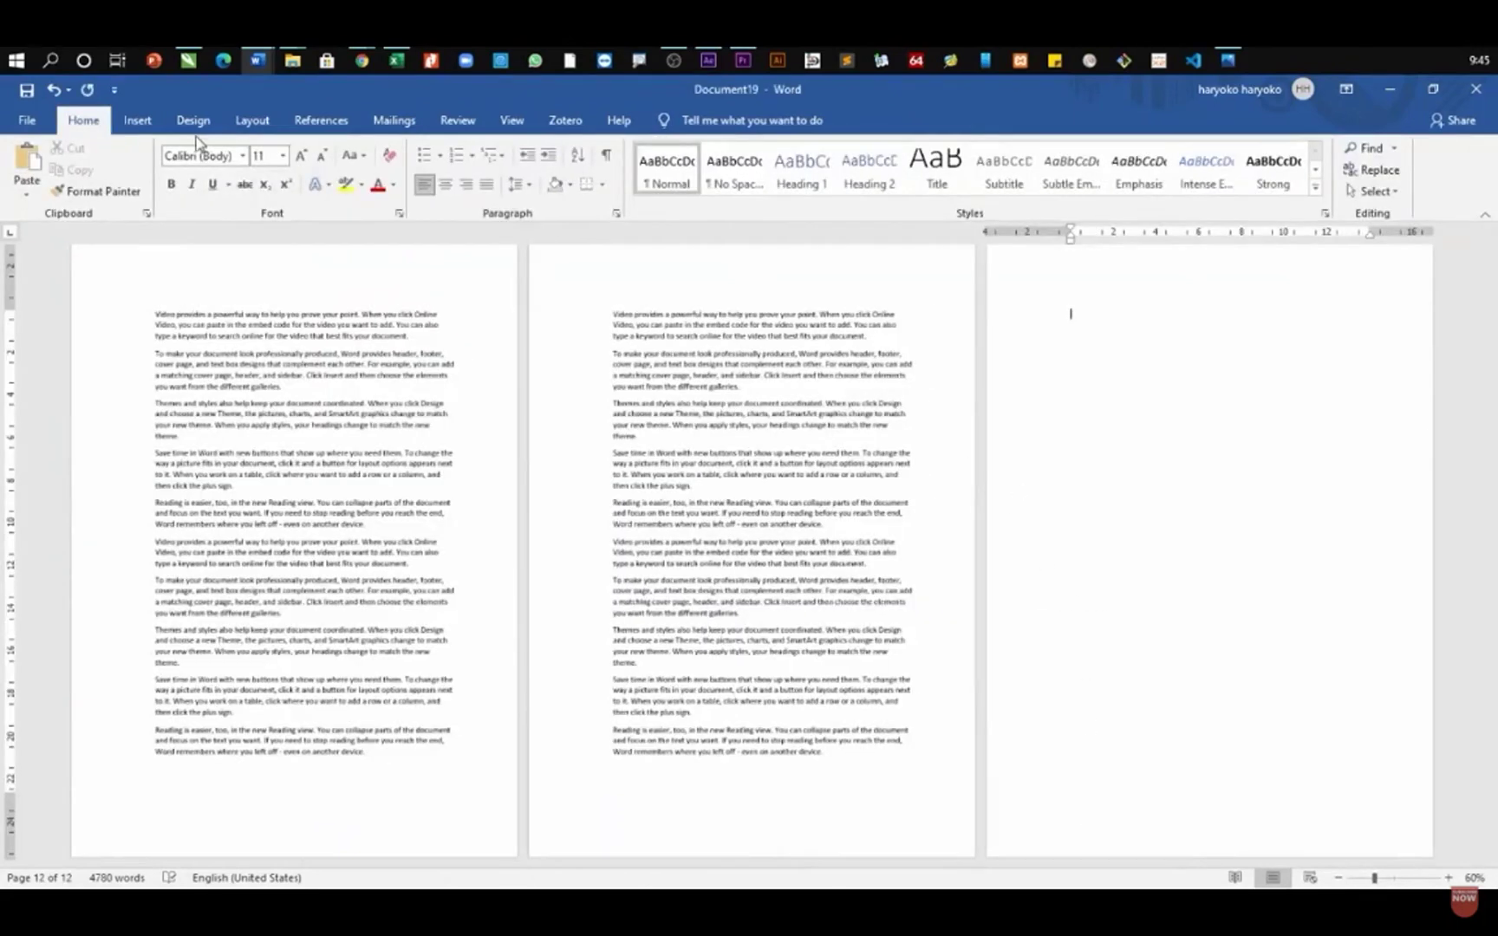
- Insert the picture CoverBelakang.jpg from the PROPOSAL folder on the blank last page
{"action": "left_click", "coordinate": [137, 120]}
{"action": "left_click", "coordinate": [222, 179]}
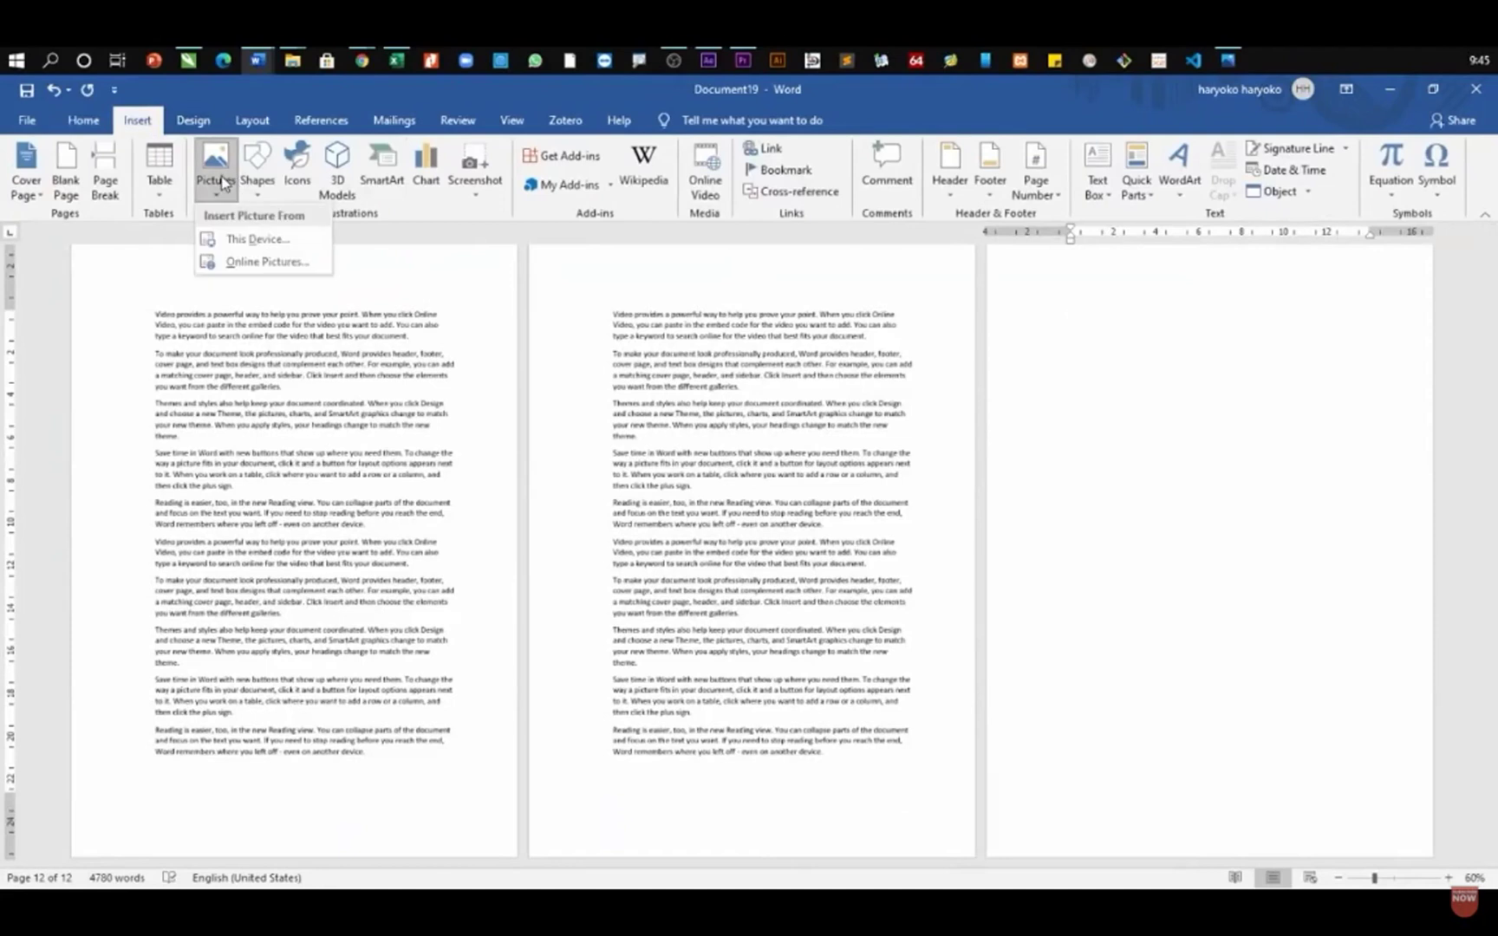
{"action": "left_click", "coordinate": [243, 238]}
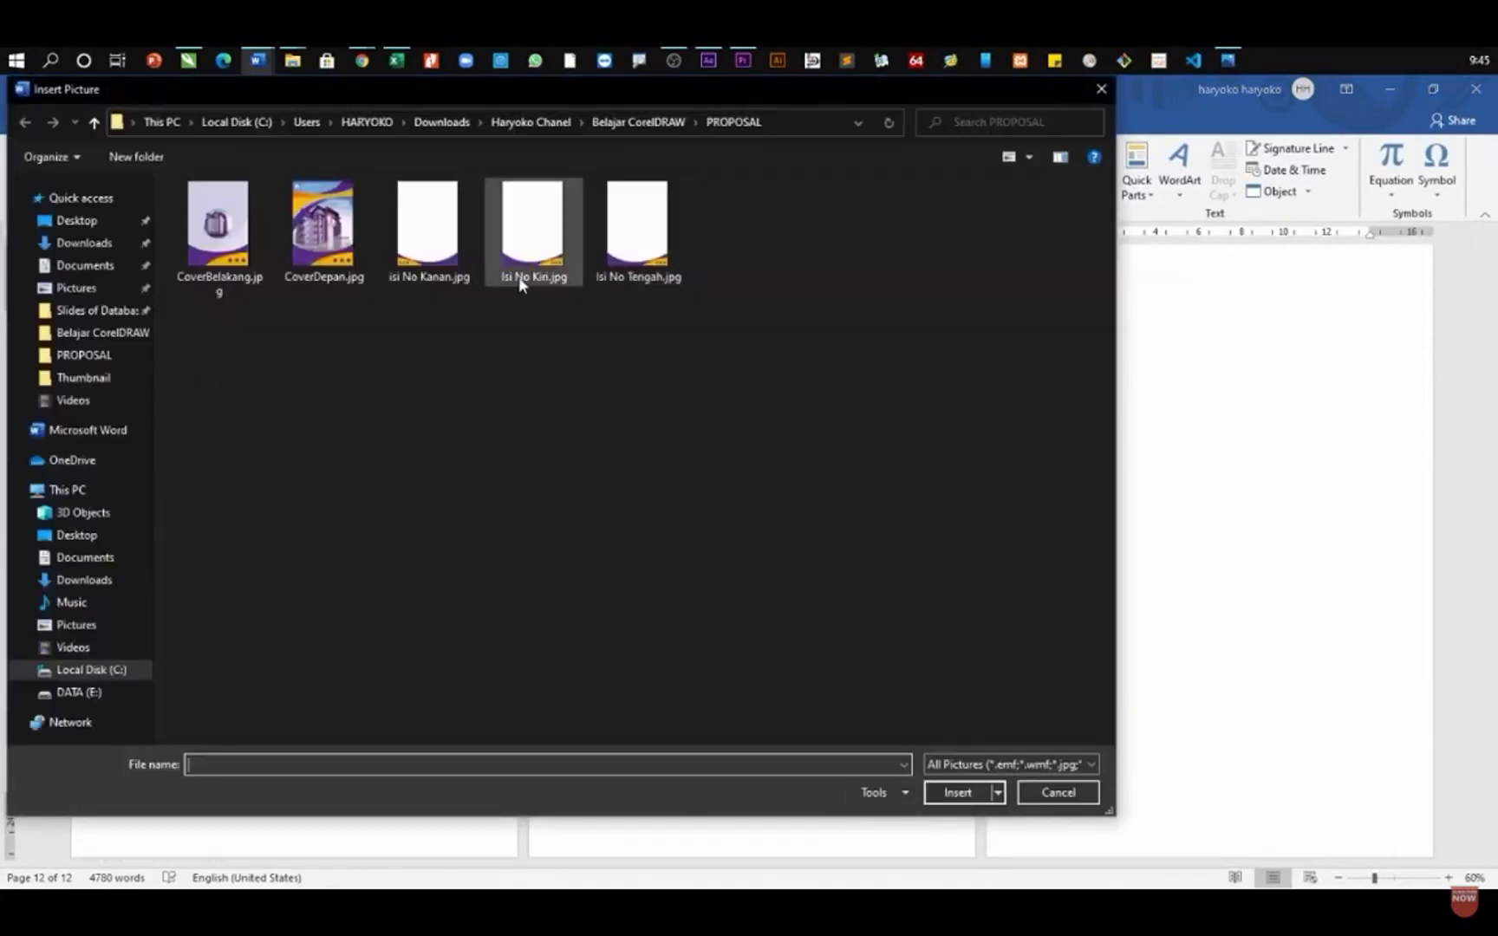
{"action": "left_click", "coordinate": [218, 227]}
{"action": "left_click", "coordinate": [957, 792]}
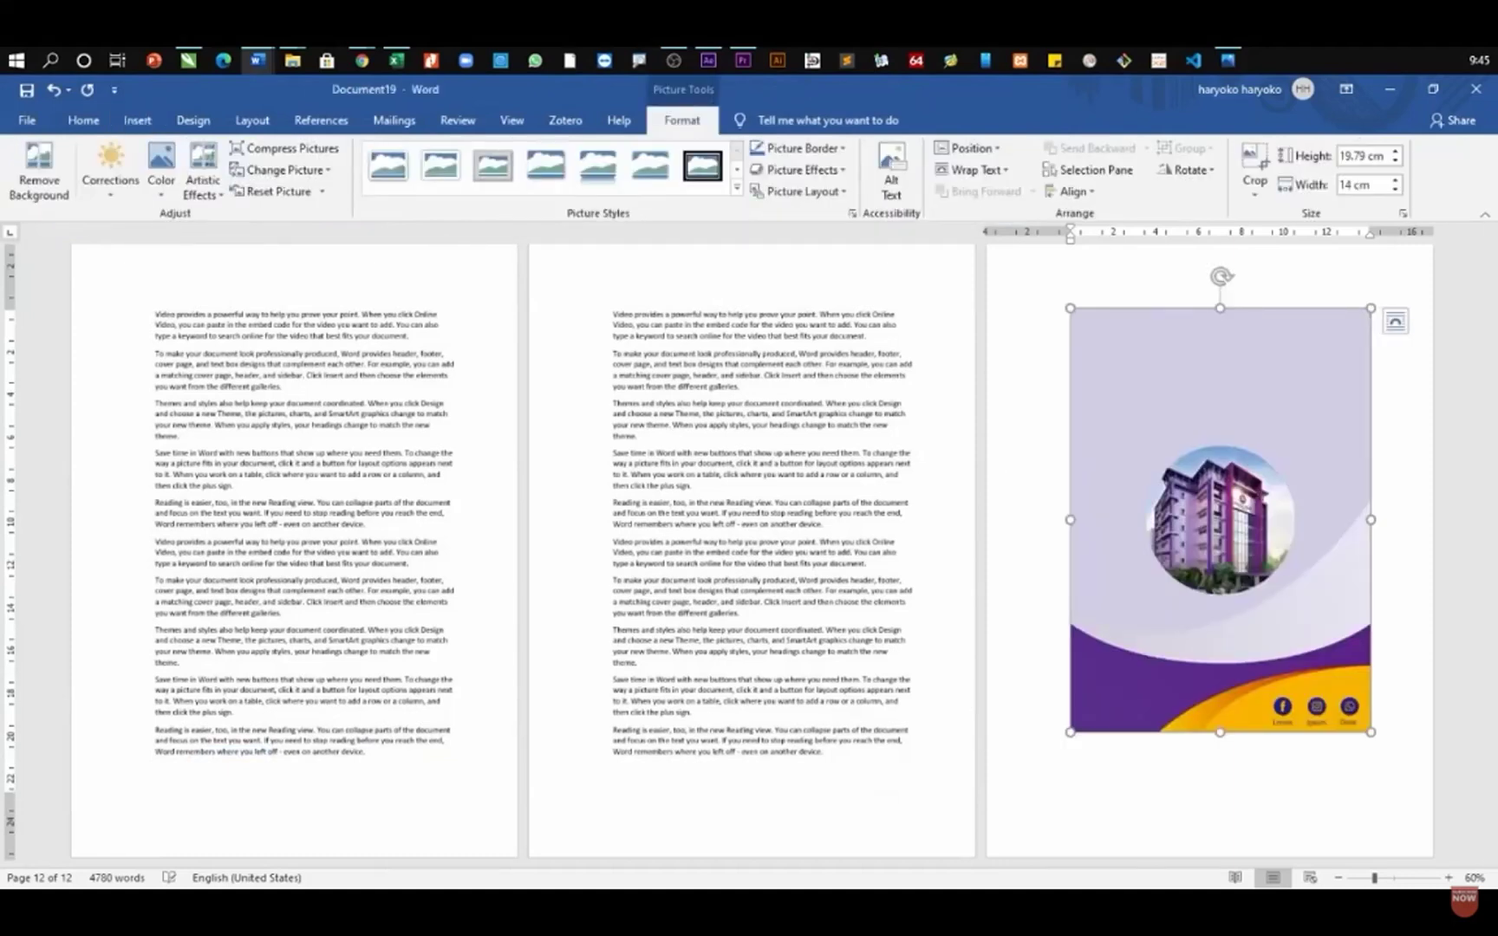
- Set the back cover picture's wrapping to In Front of Text and align it with the last page's upper-left corner
{"action": "scroll", "coordinate": [1140, 375], "scroll_direction": "up", "scroll_amount": 1}
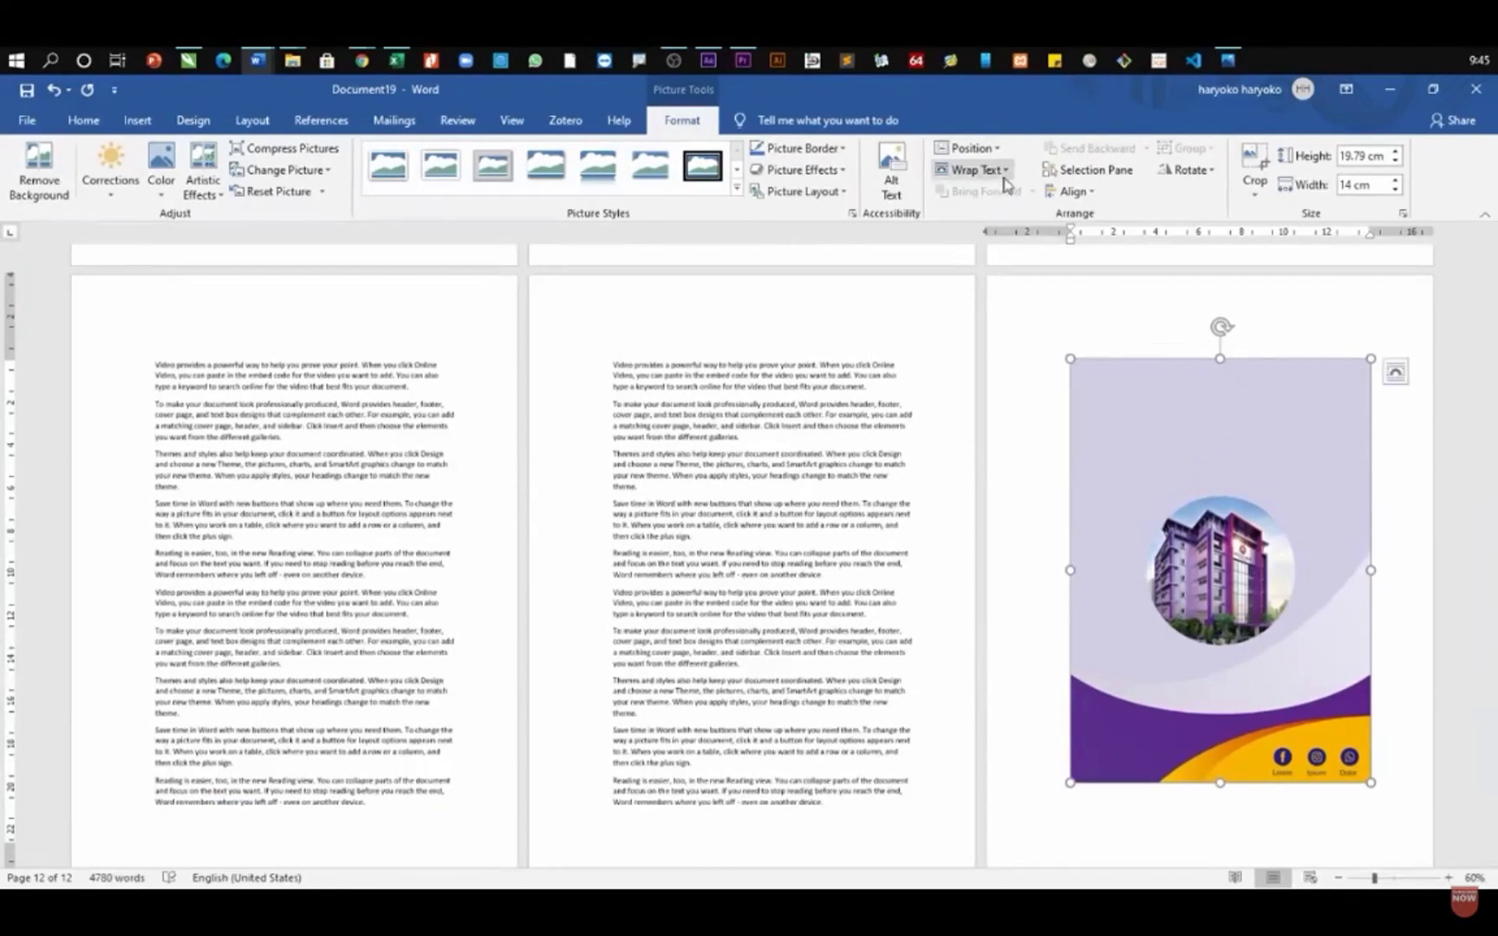
{"action": "left_click", "coordinate": [1004, 170]}
{"action": "left_click", "coordinate": [1016, 334]}
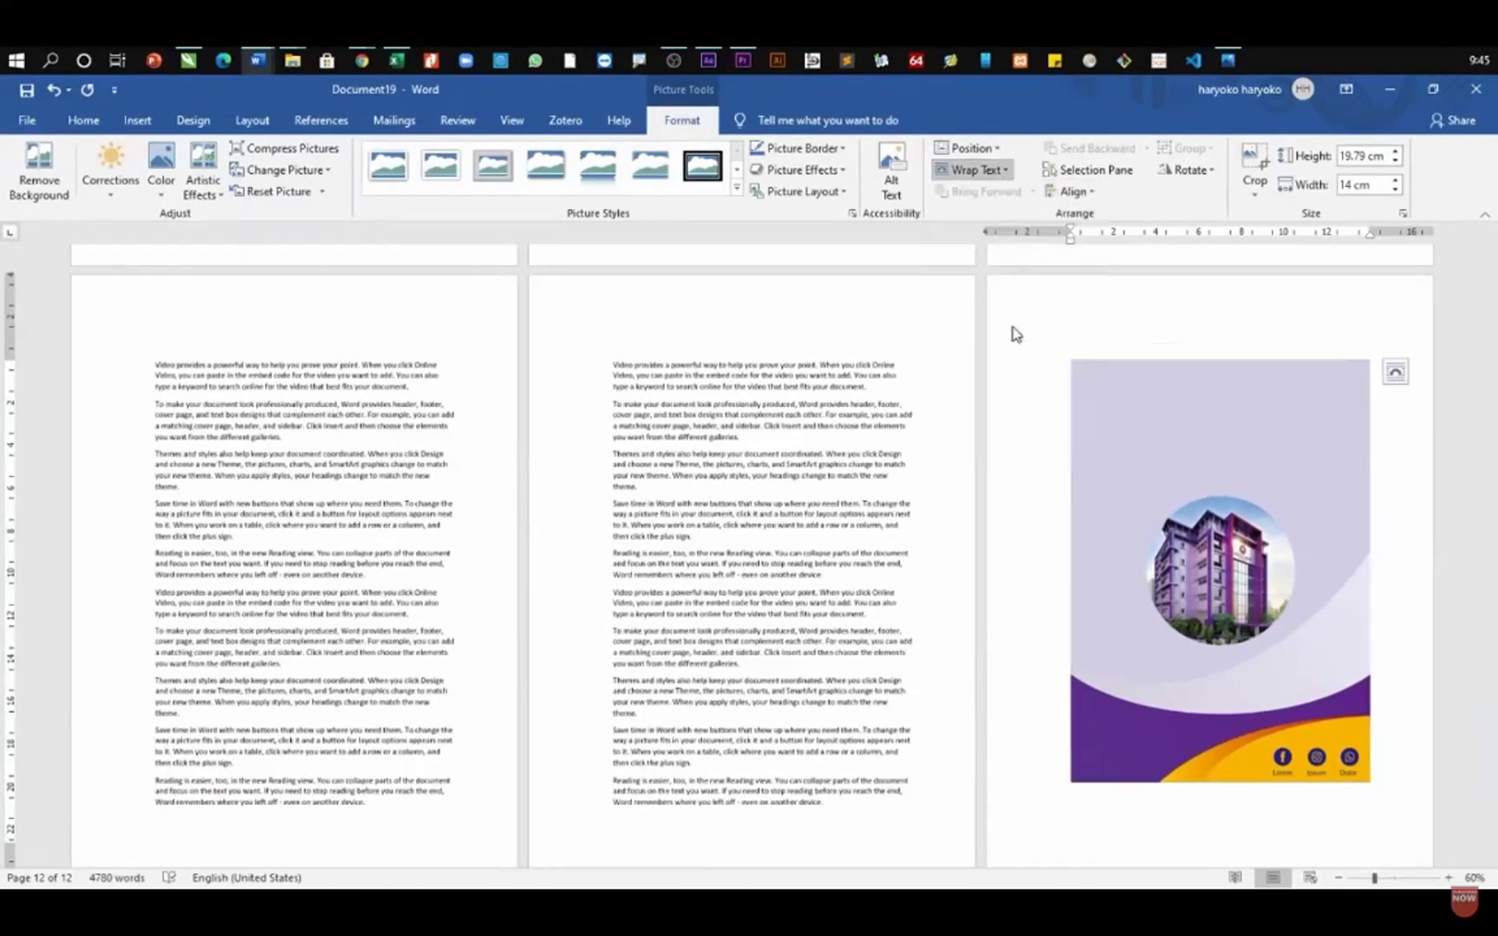
{"action": "left_click", "coordinate": [1132, 371]}
{"action": "left_click_drag", "start_coordinate": [1132, 371], "coordinate": [1051, 288]}
{"action": "mouse_move", "coordinate": [1046, 345]}
{"action": "left_mouse_down"}
{"action": "mouse_move", "coordinate": [1067, 362]}
{"action": "mouse_move", "coordinate": [1044, 362]}
{"action": "left_mouse_up"}
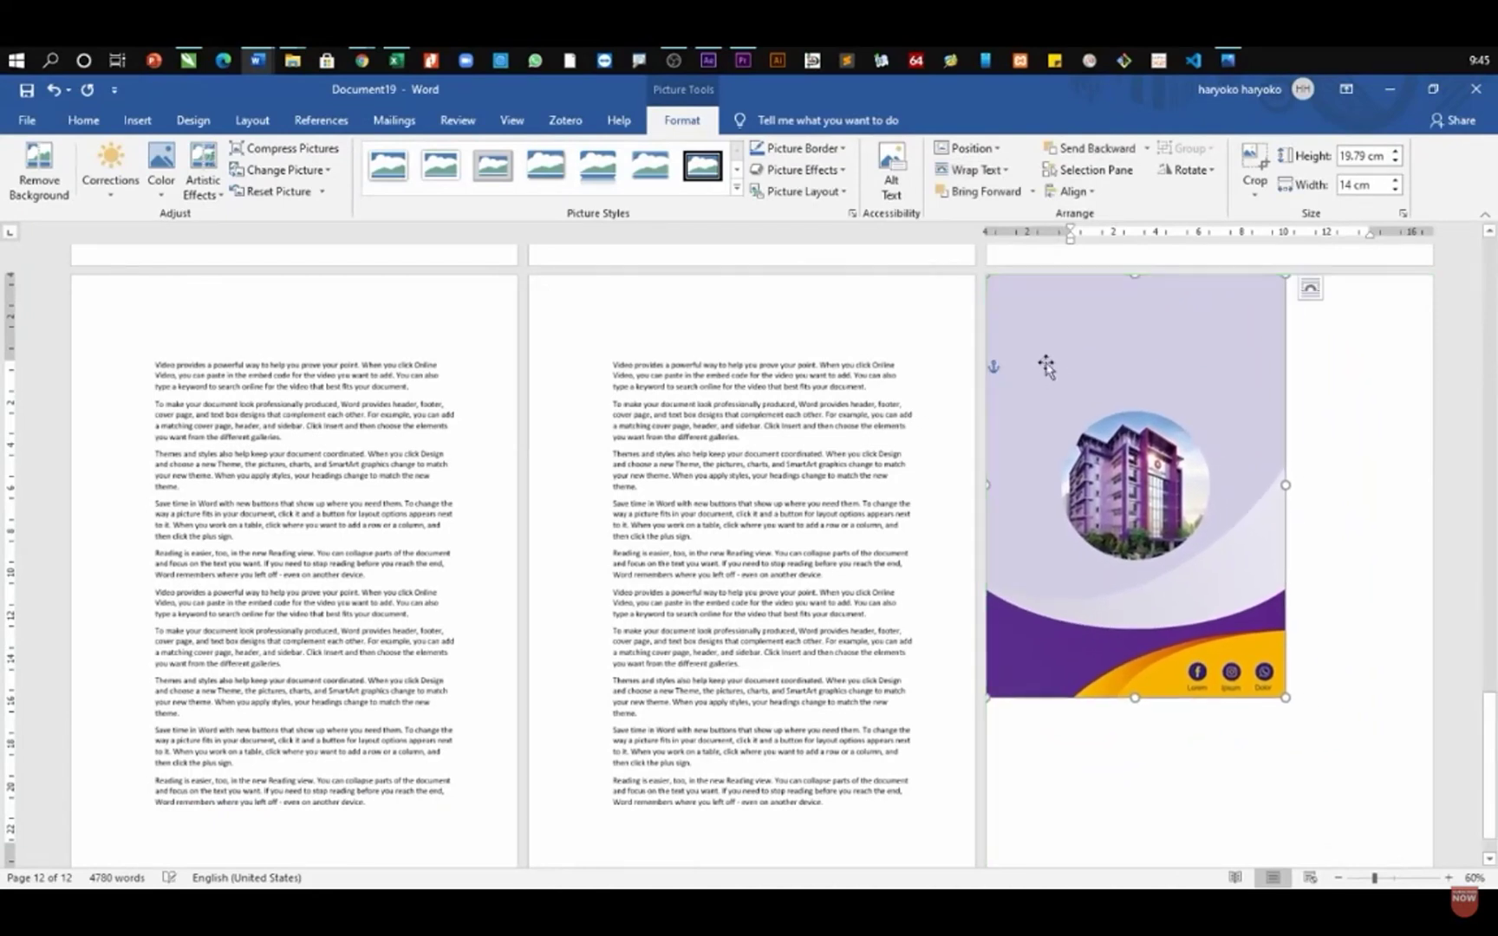
- Enlarge the back cover picture proportionally to cover the last page, about 20.93 cm wide and 29.59 cm high
{"action": "scroll", "coordinate": [1151, 454], "scroll_direction": "down", "scroll_amount": 1}
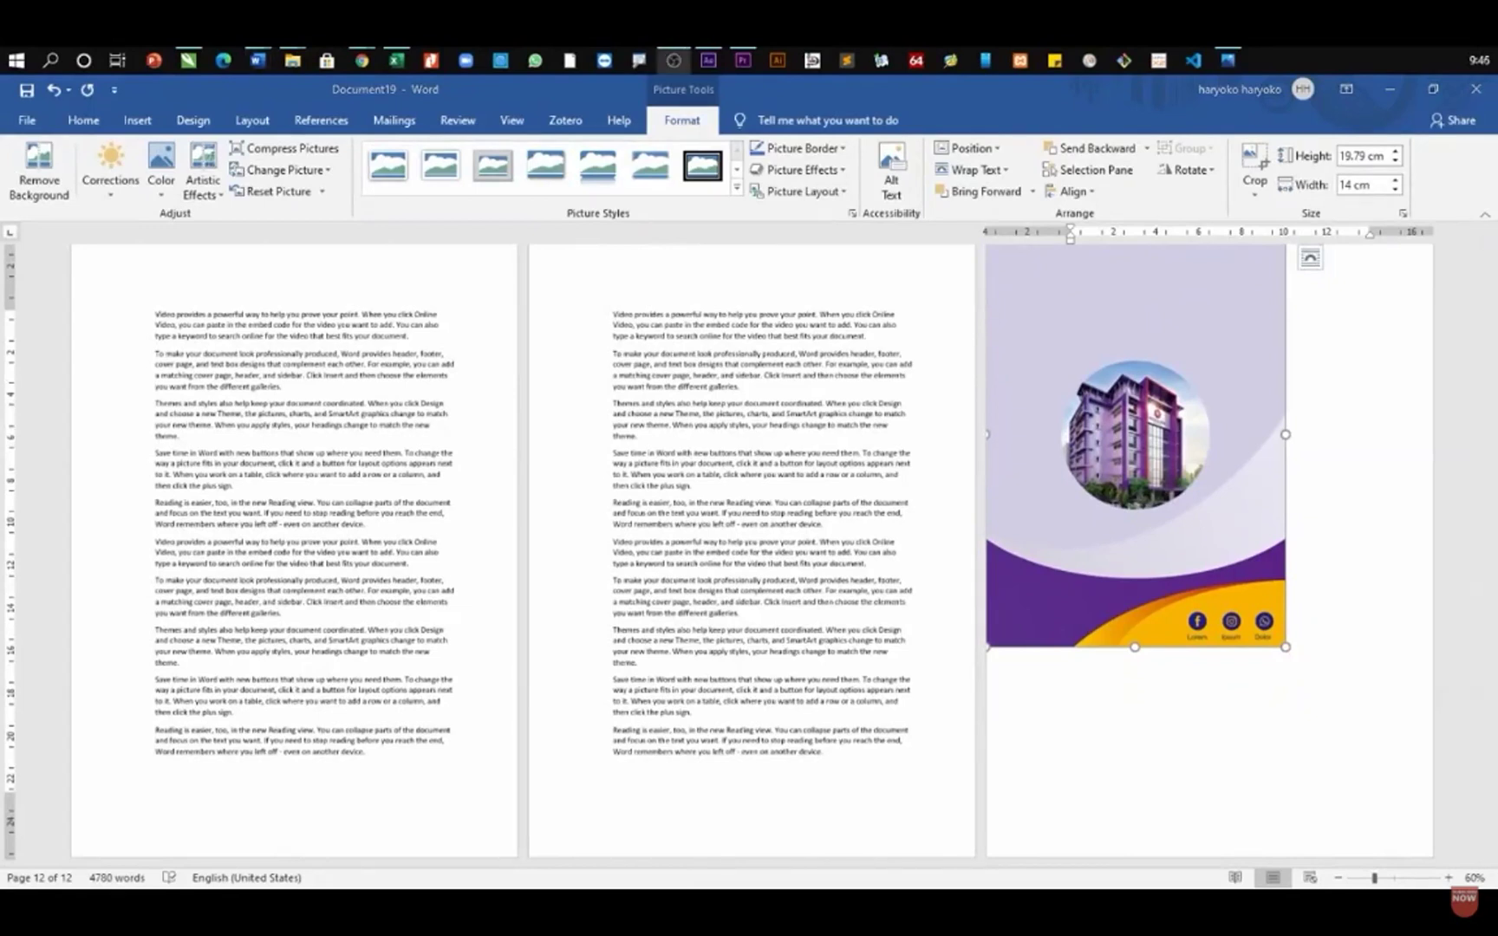
{"action": "left_click", "coordinate": [1286, 647]}
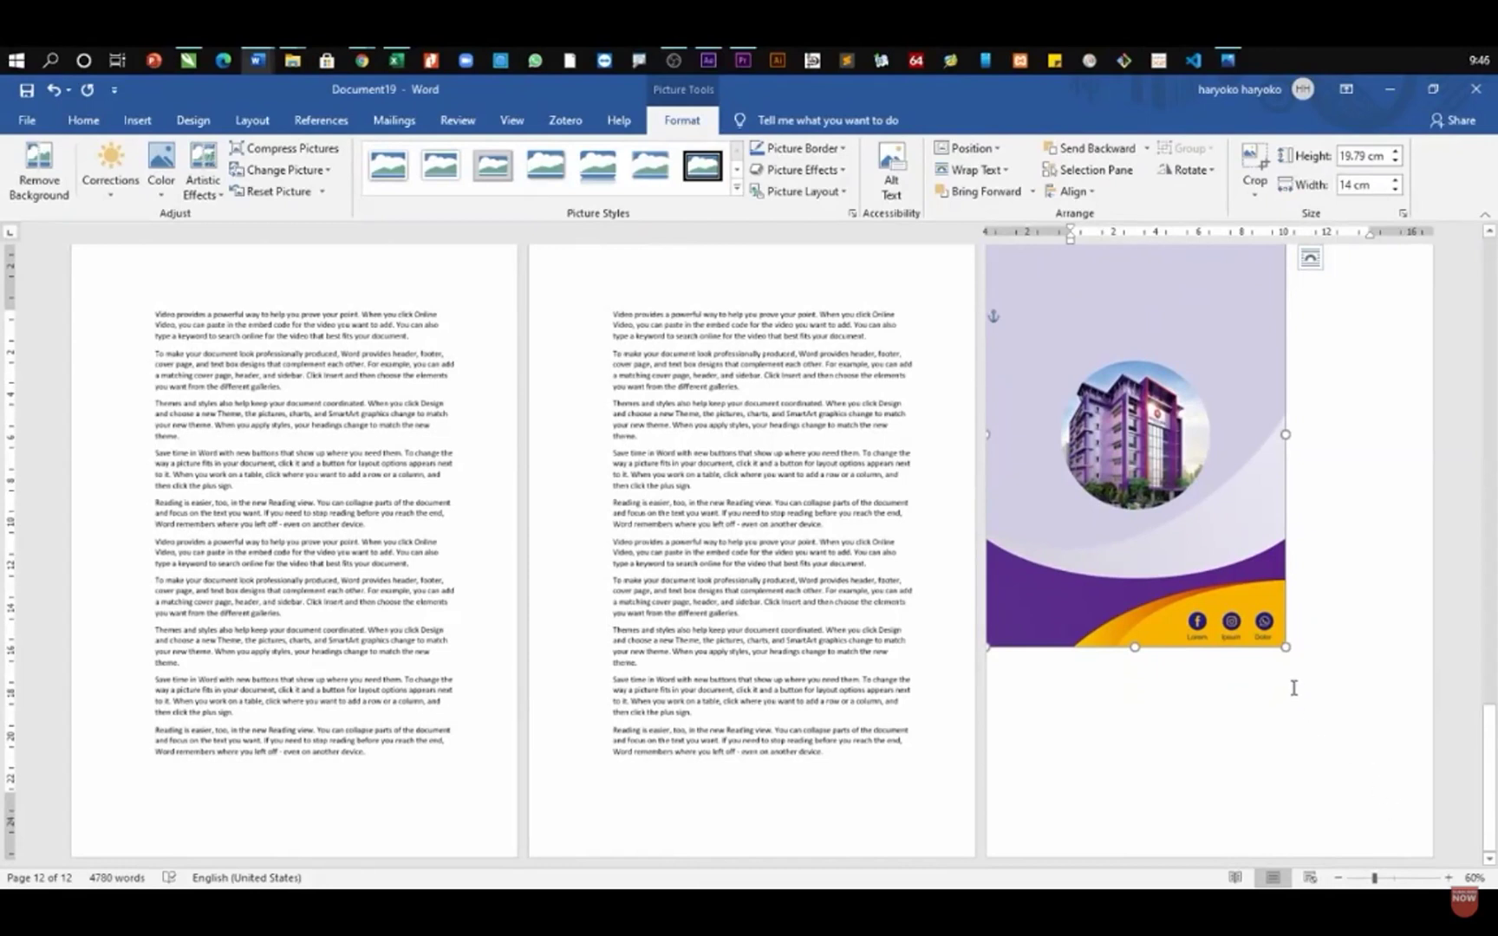
{"action": "left_click_drag", "start_coordinate": [1286, 647], "coordinate": [1431, 821]}
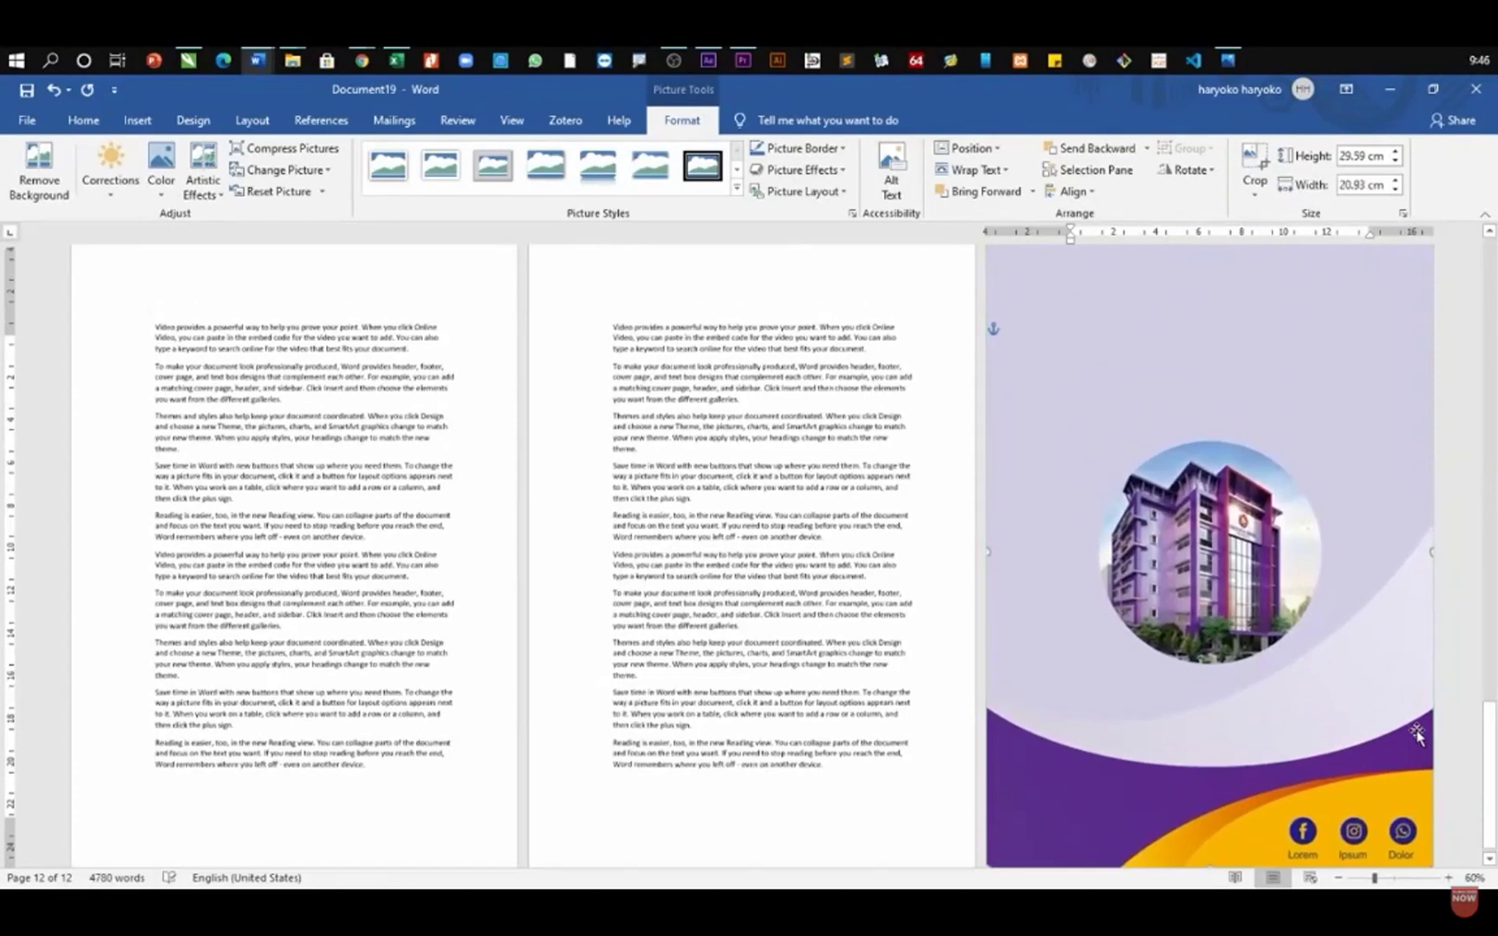
- Open the header of the document's second page for editing
{"action": "scroll", "coordinate": [1417, 735], "scroll_direction": "up", "scroll_amount": 10}
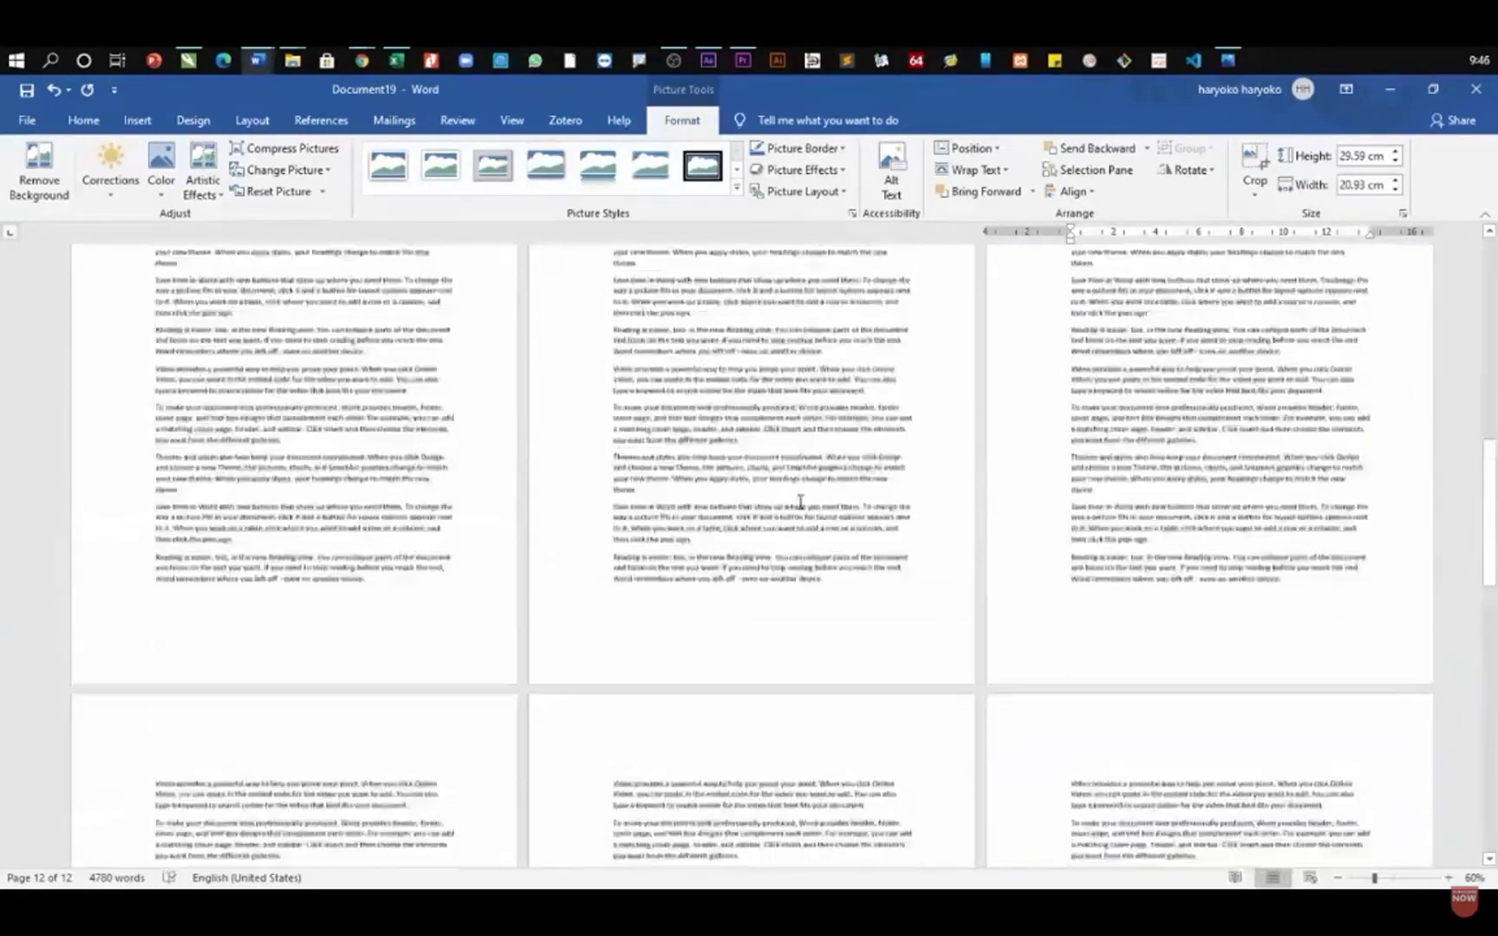
{"action": "scroll", "coordinate": [801, 502], "scroll_direction": "up", "scroll_amount": 5}
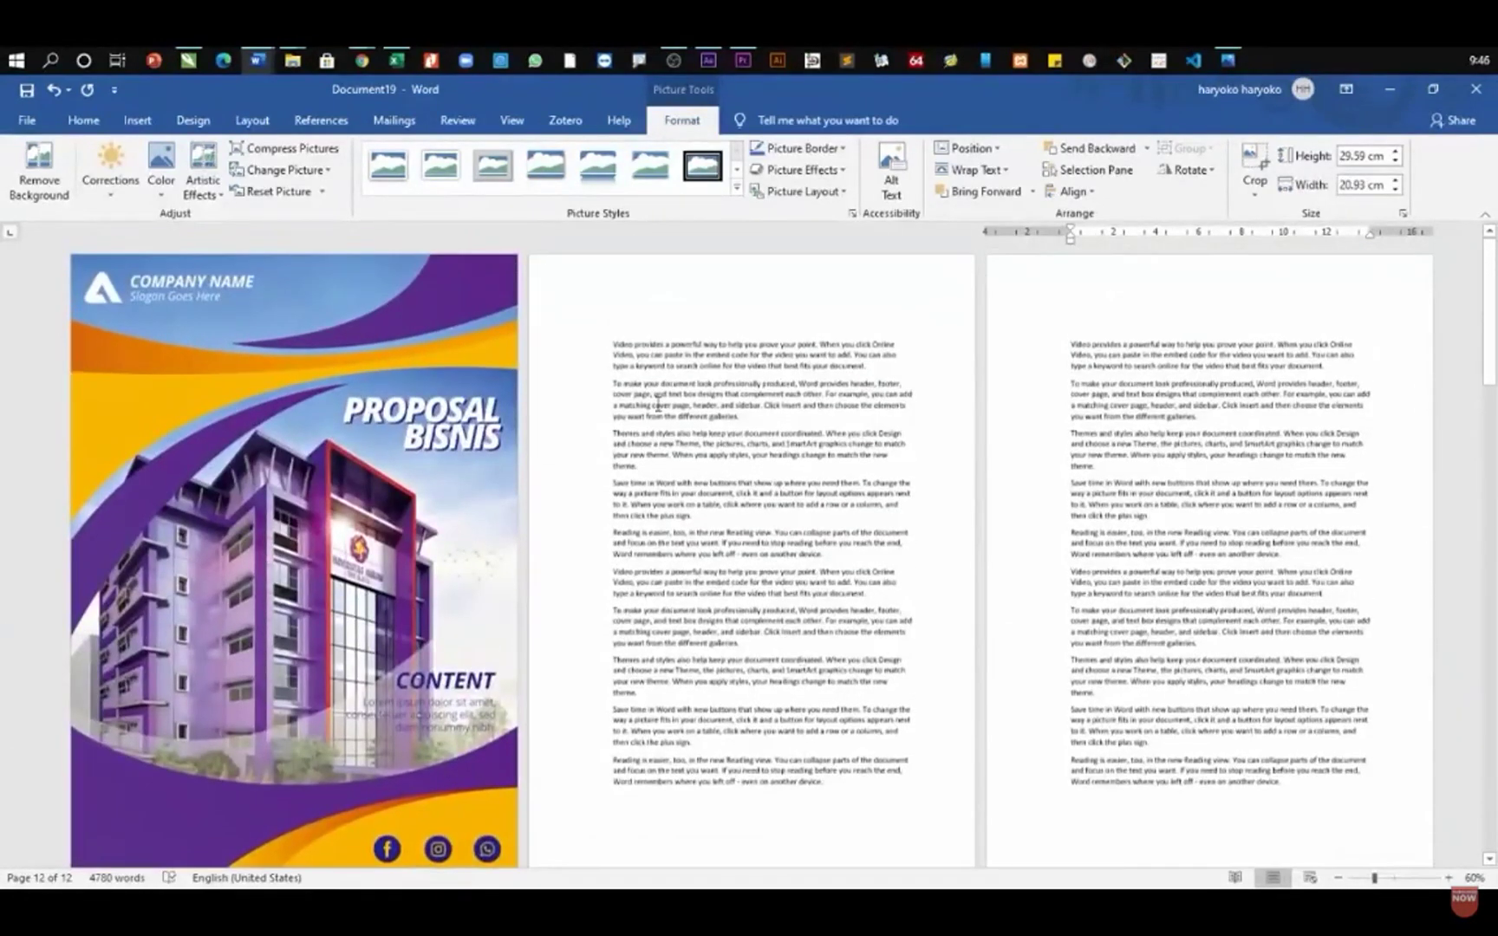
{"action": "double_click", "coordinate": [612, 288]}
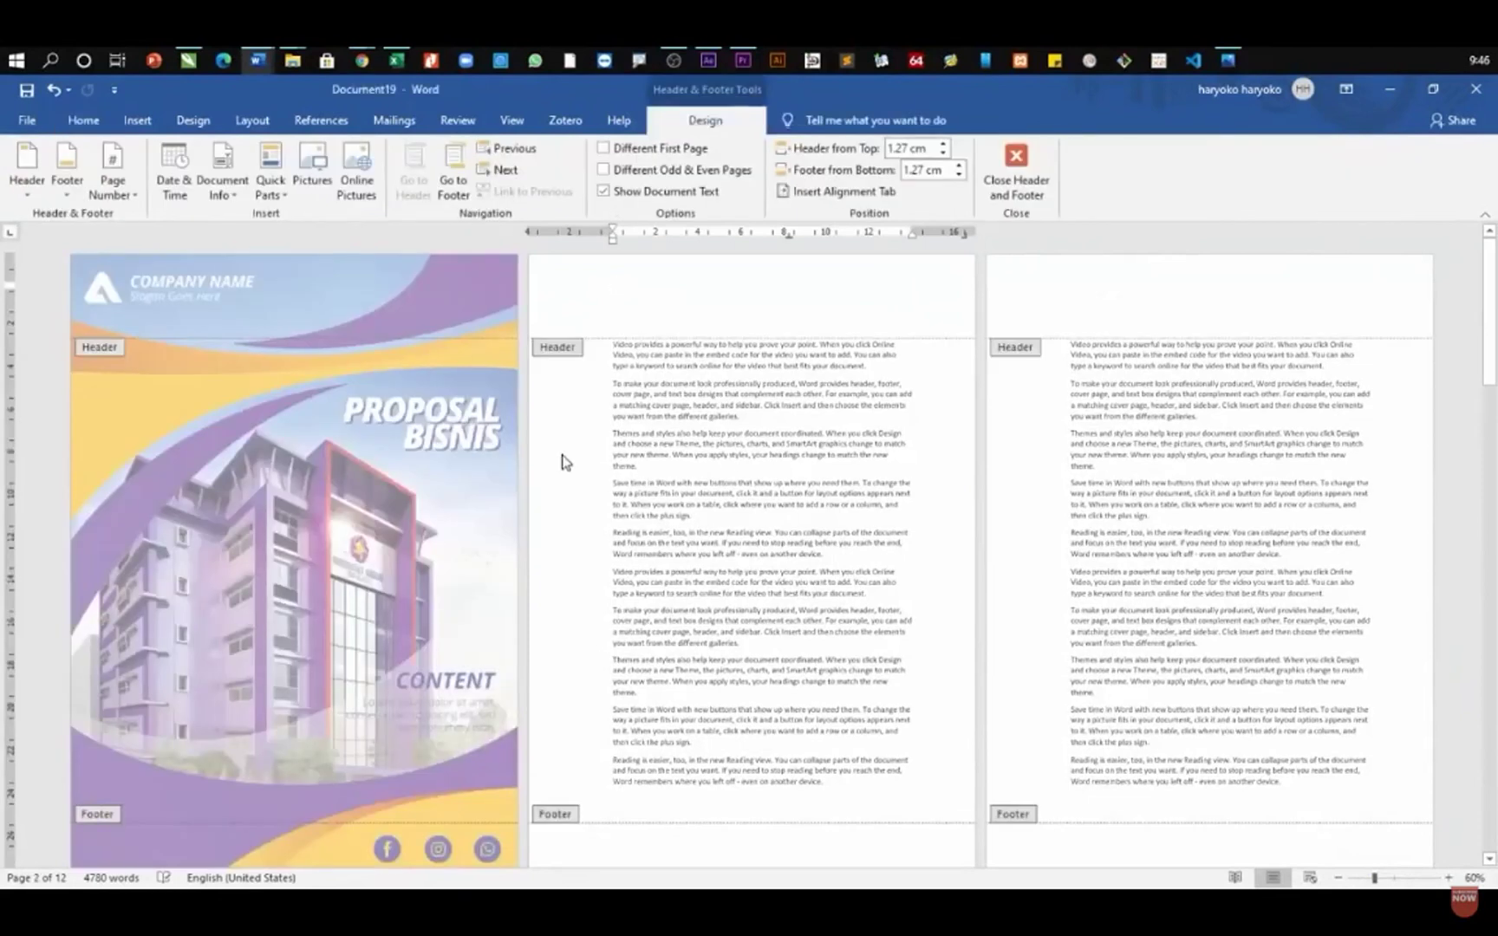
{"action": "scroll", "coordinate": [789, 702], "scroll_direction": "down", "scroll_amount": 3}
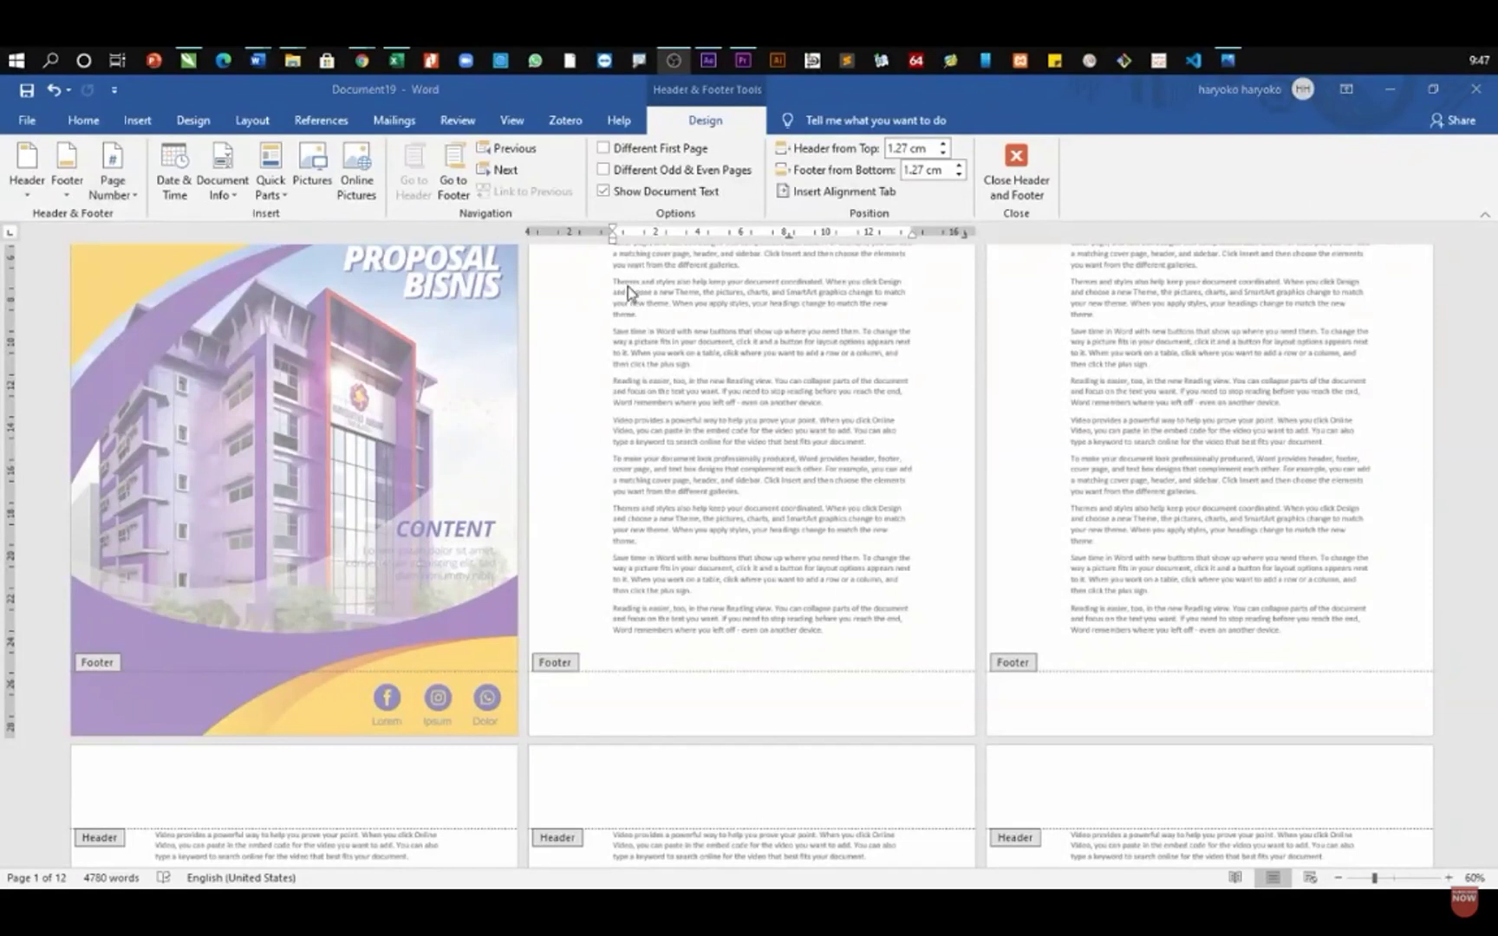
{"action": "scroll", "coordinate": [627, 286], "scroll_direction": "up", "scroll_amount": 3}
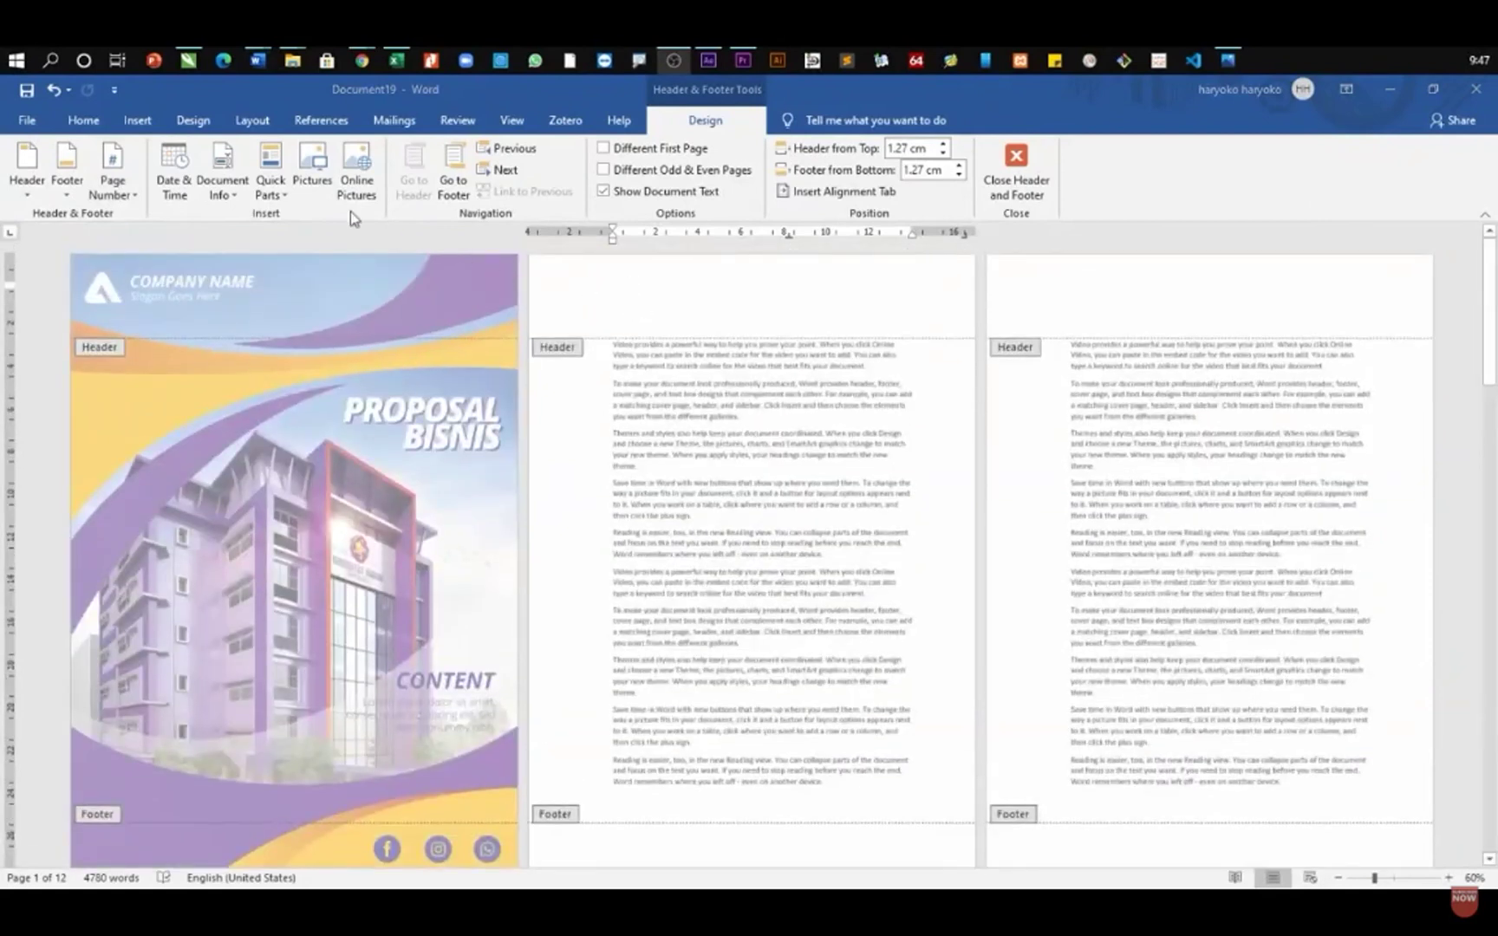
{"action": "key", "text": "XF86AudioLowerVolume"}
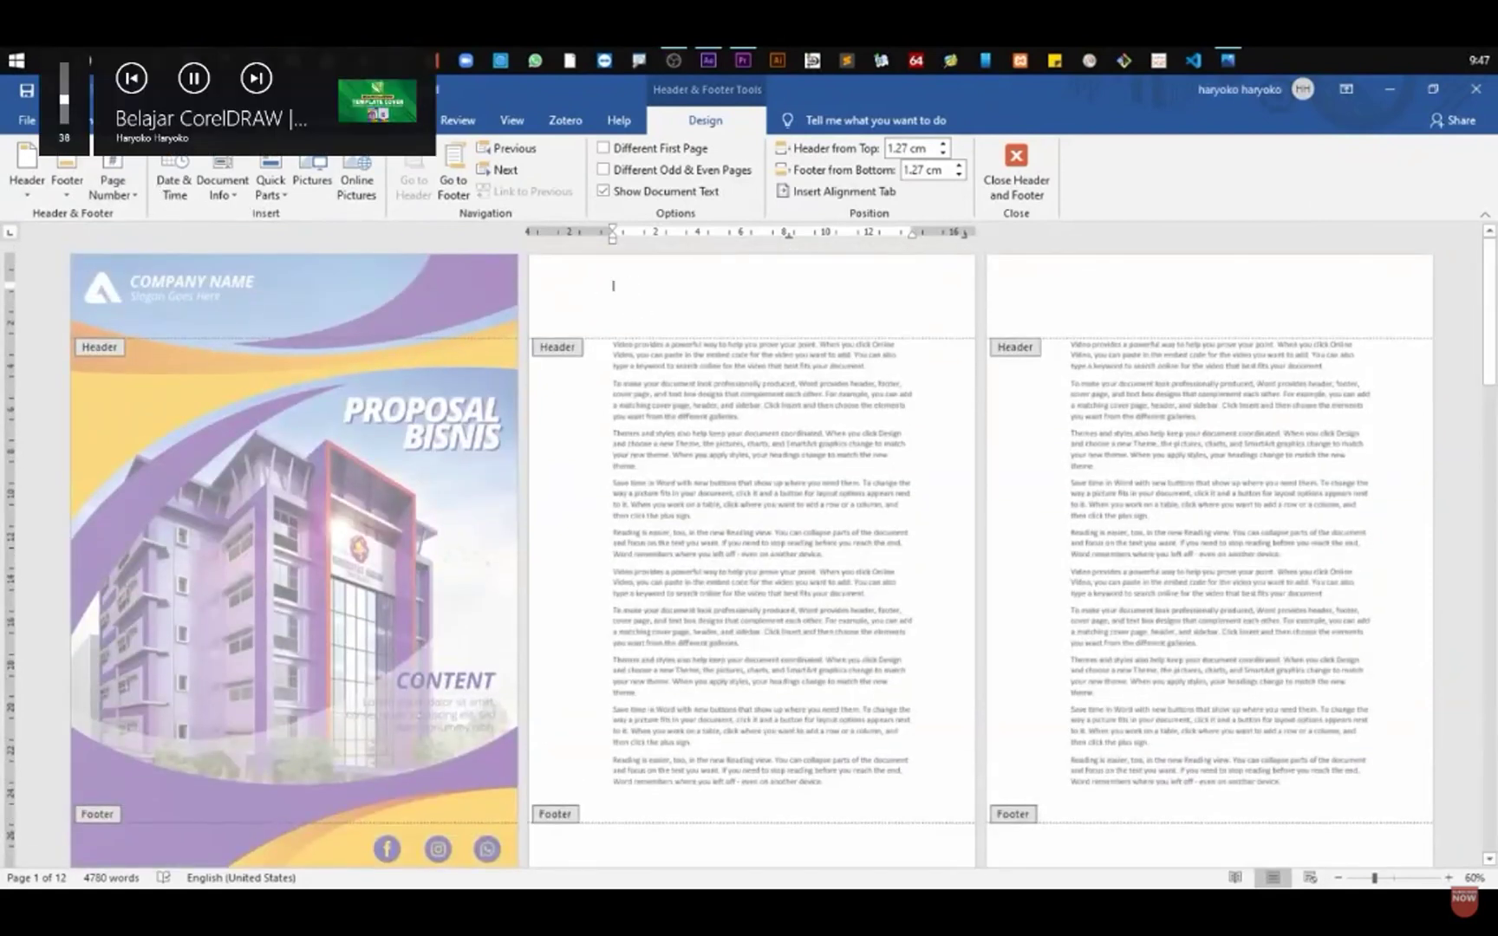
- Insert the picture Isi No Tengah.jpg into the second page's header and set its text wrapping to Behind Text
{"action": "left_click", "coordinate": [113, 119]}
{"action": "left_click", "coordinate": [216, 174]}
{"action": "left_click", "coordinate": [240, 232]}
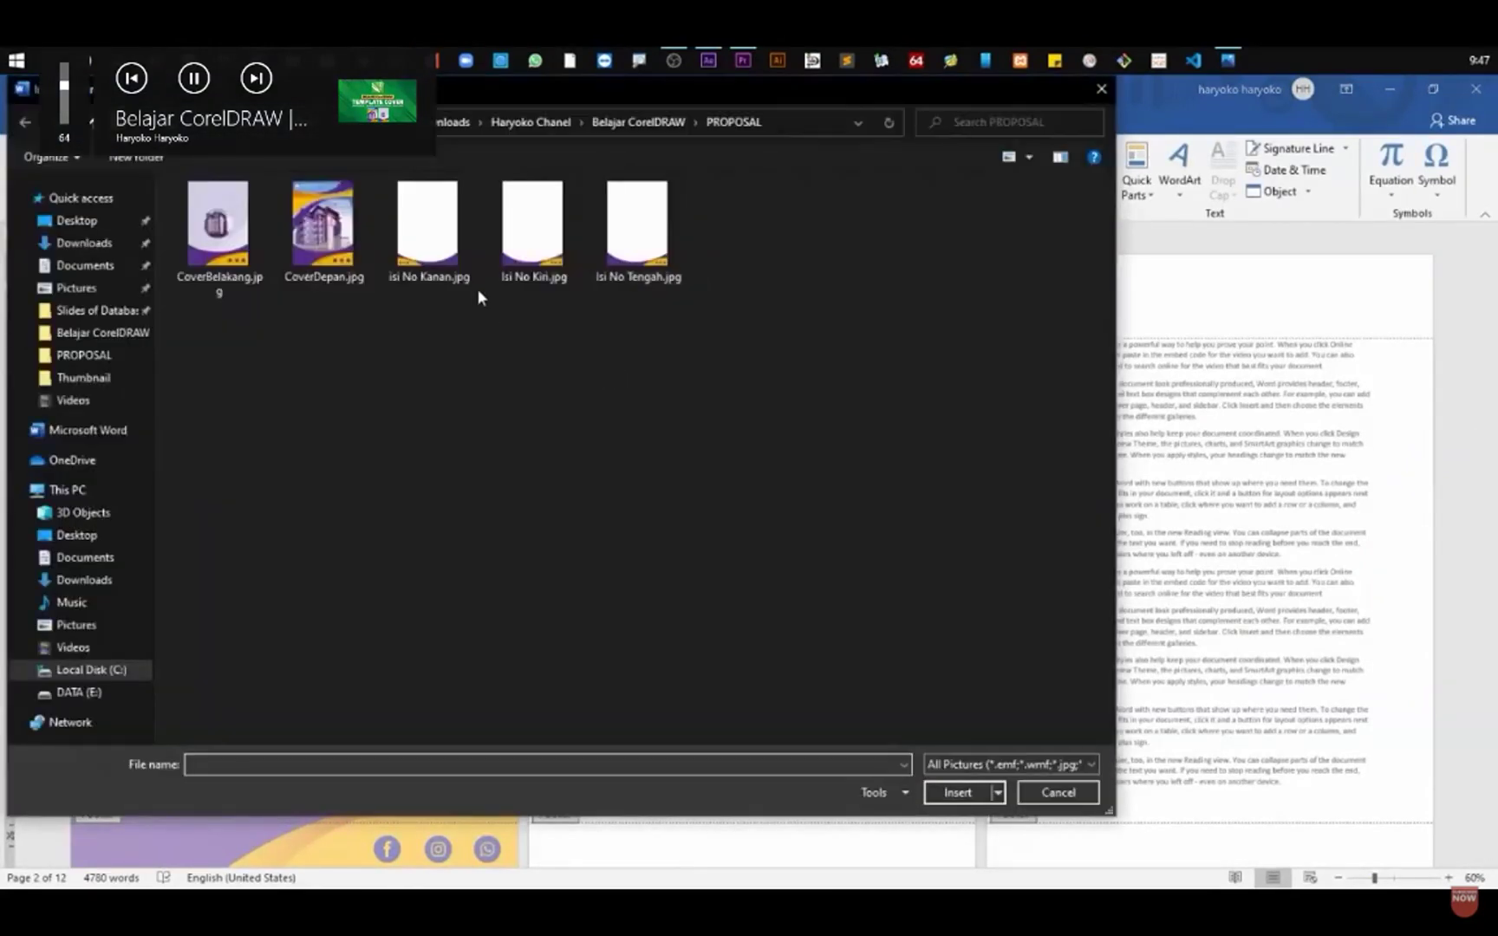
{"action": "left_click", "coordinate": [633, 260]}
{"action": "left_click", "coordinate": [957, 793]}
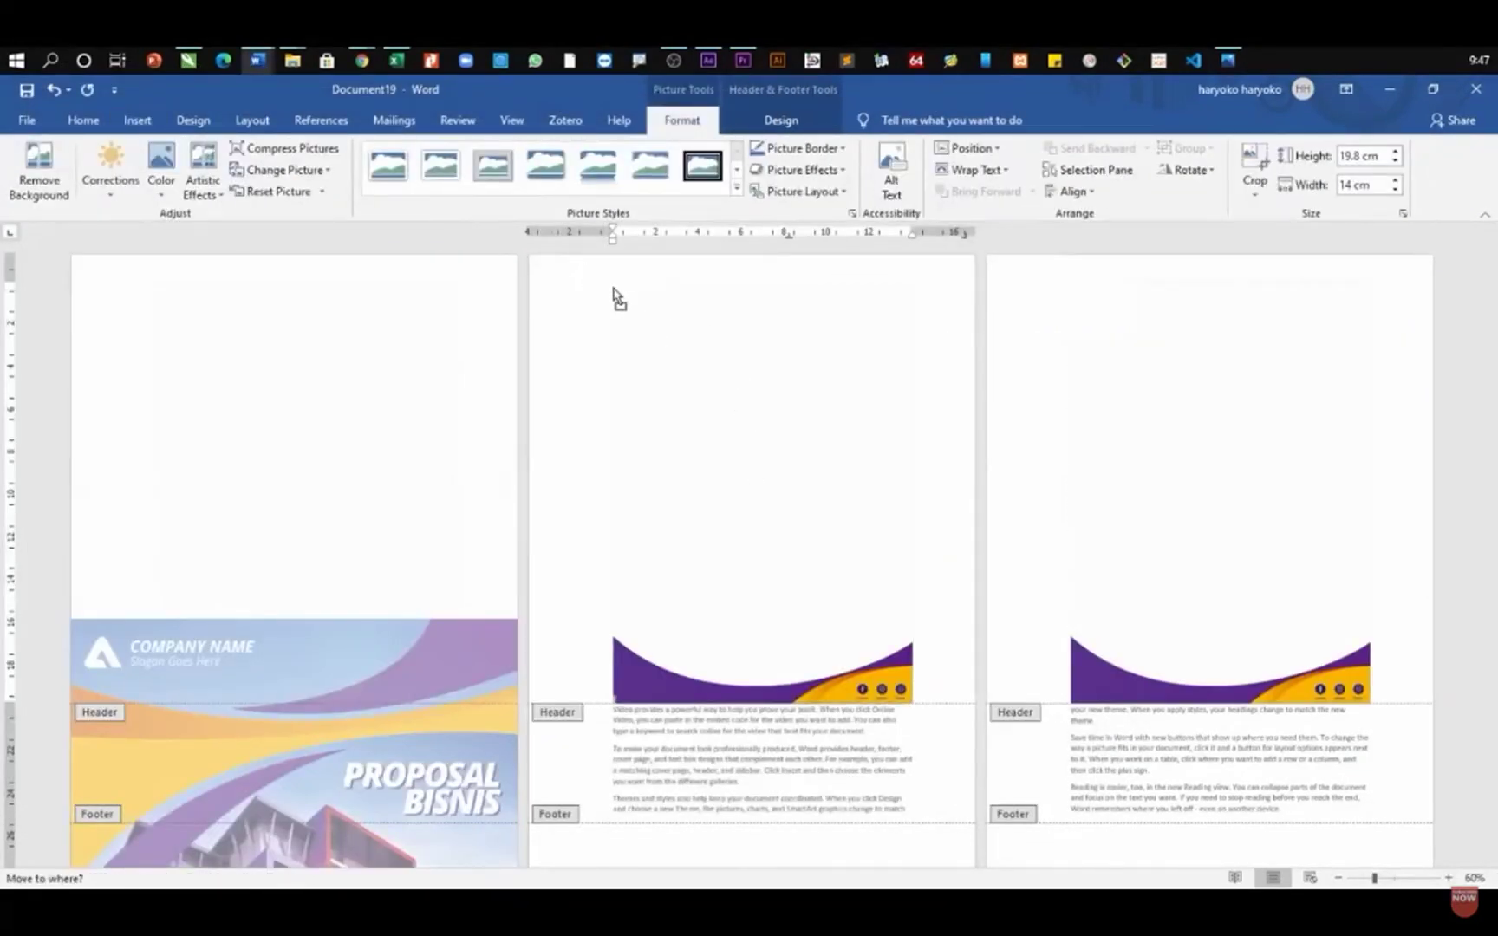
{"action": "left_click", "coordinate": [982, 170]}
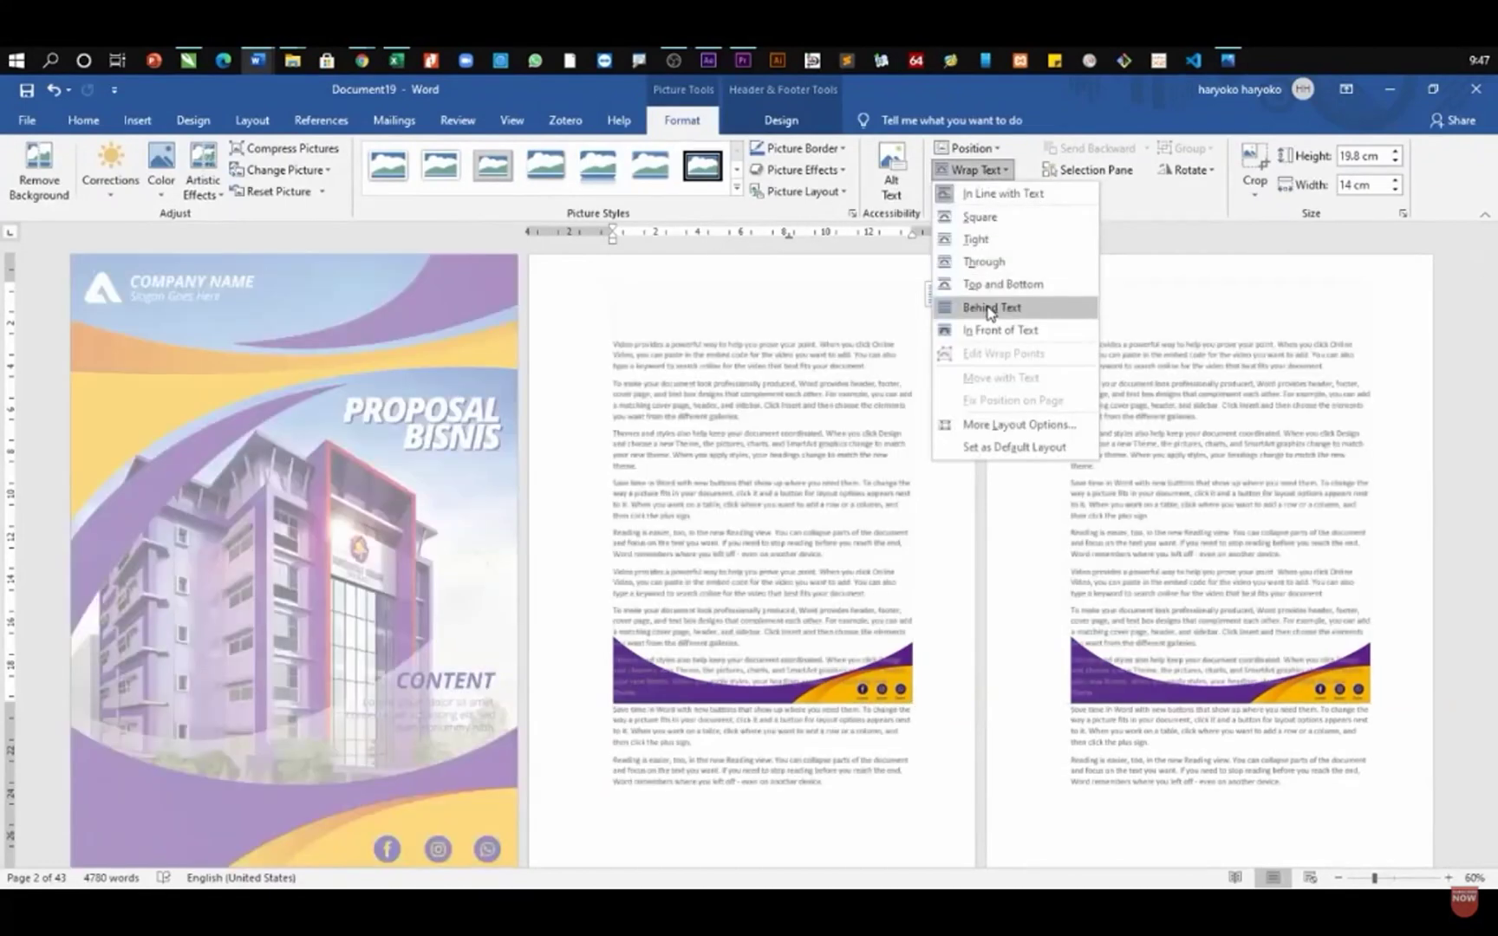
{"action": "left_click", "coordinate": [988, 309]}
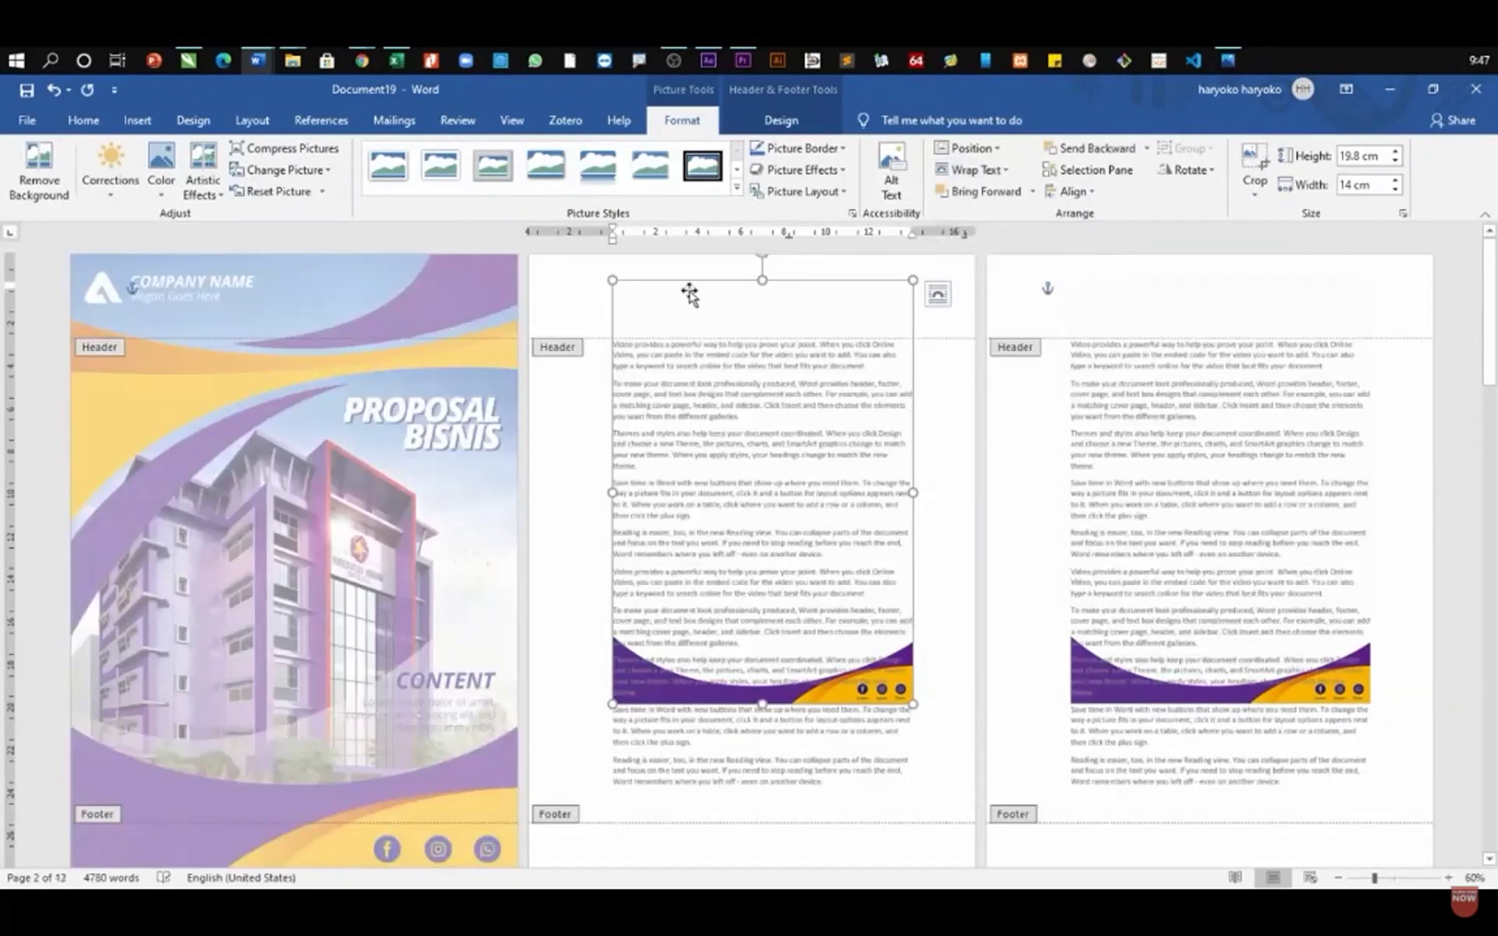
- Align the header picture with the second page's upper-left corner and enlarge it proportionally to about 20.96 cm wide and 29.65 cm high
{"action": "left_click_drag", "start_coordinate": [645, 274], "coordinate": [586, 253]}
{"action": "scroll", "coordinate": [780, 520], "scroll_direction": "down", "scroll_amount": 3}
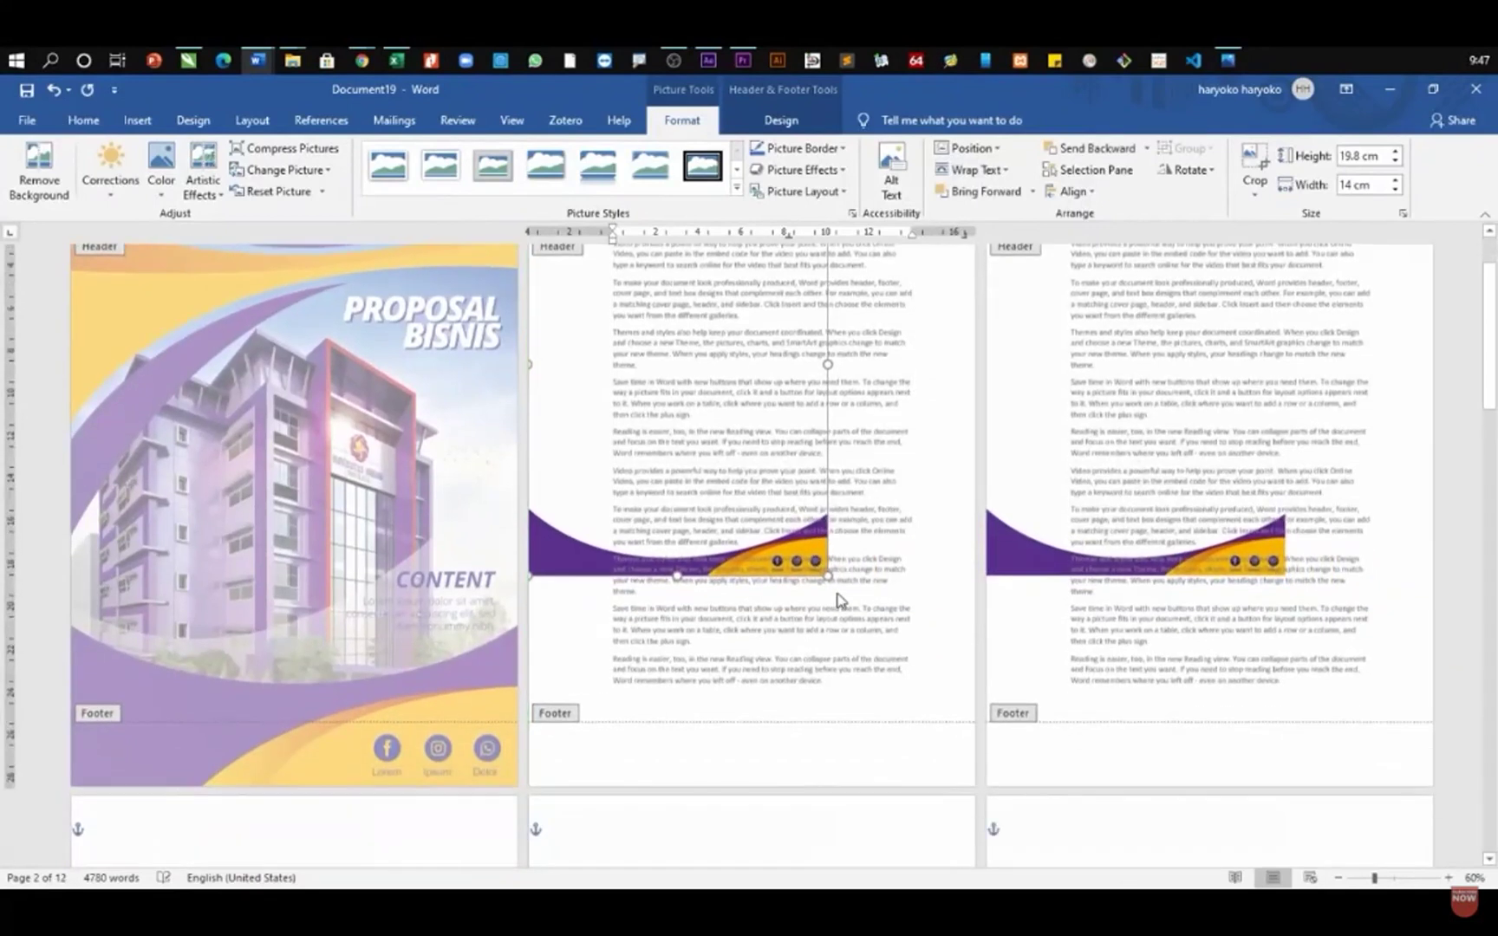
{"action": "left_click_drag", "start_coordinate": [828, 580], "coordinate": [974, 787]}
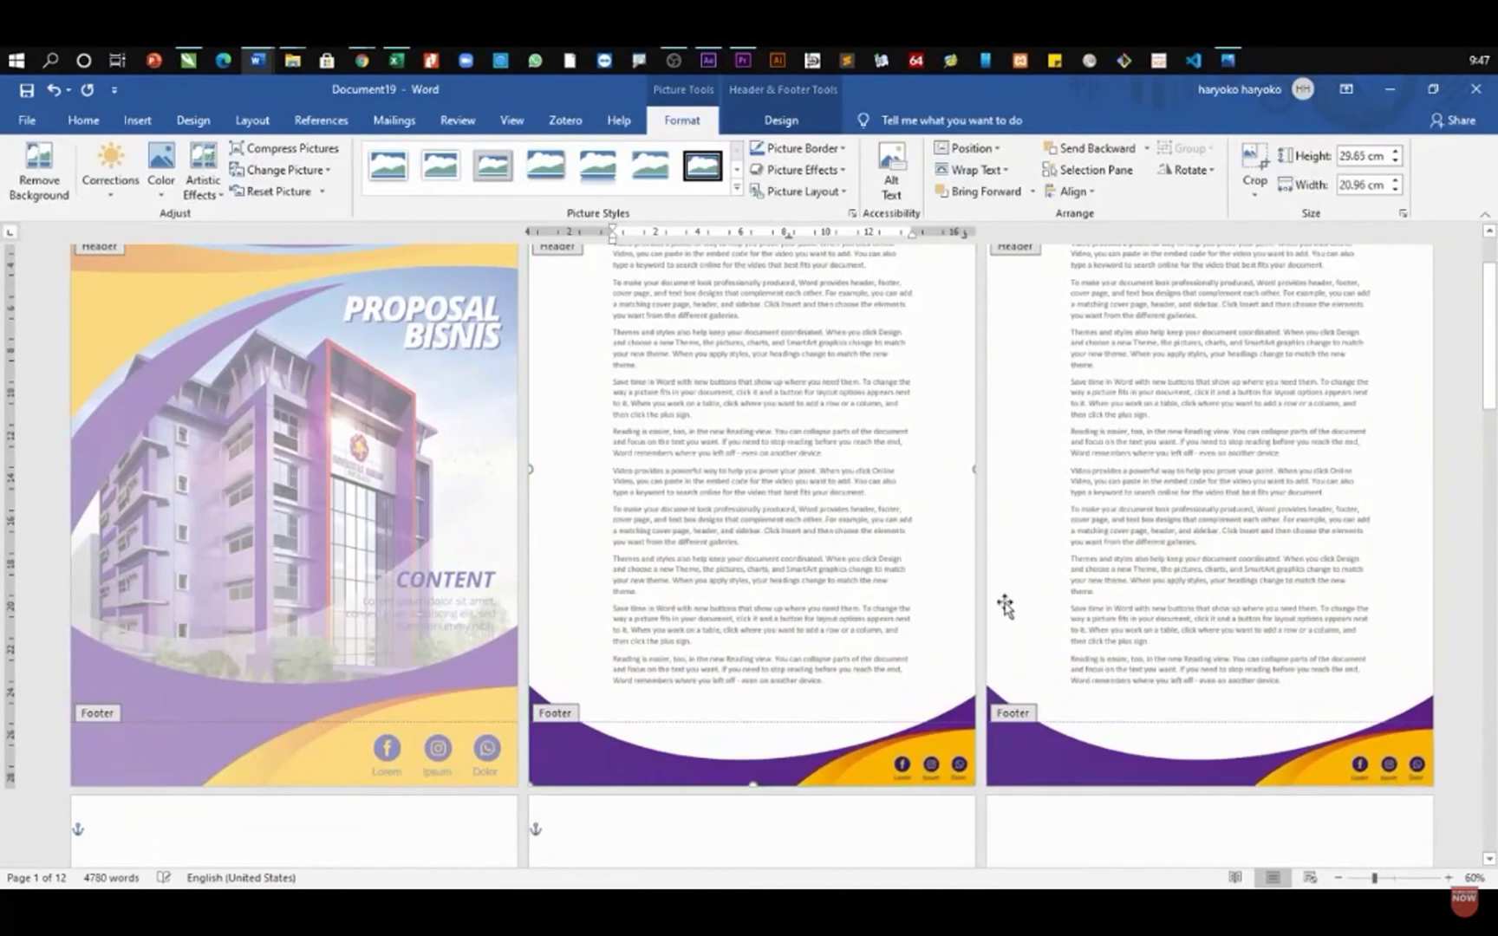
- Close header and footer editing and check the background picture across the document's inner pages
{"action": "left_click", "coordinate": [789, 123]}
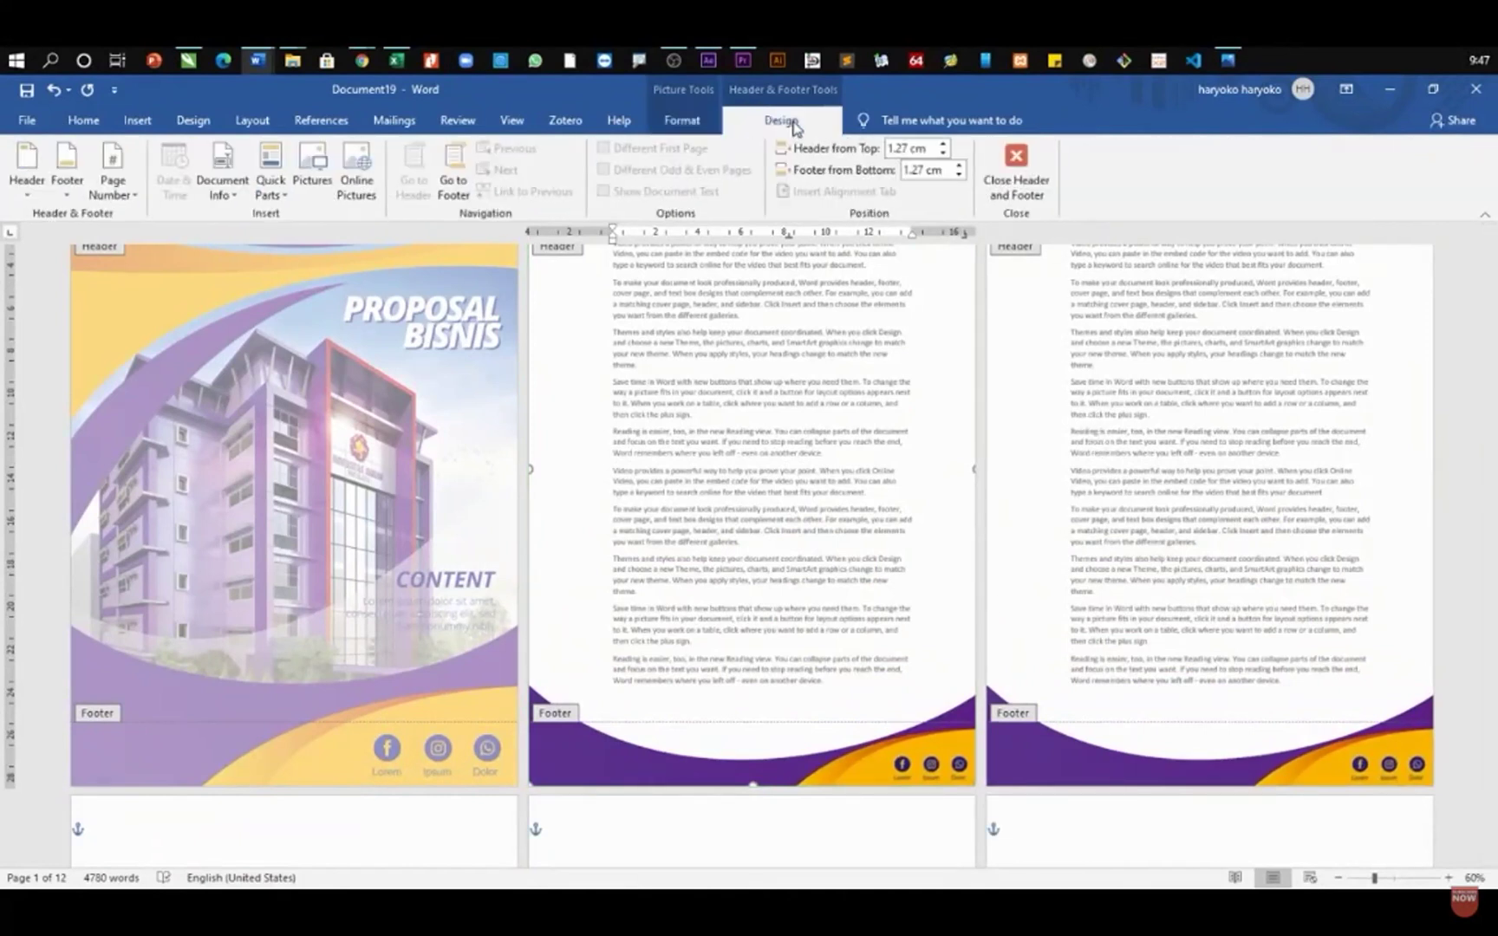
{"action": "left_click", "coordinate": [1010, 173]}
{"action": "scroll", "coordinate": [1002, 565], "scroll_direction": "down", "scroll_amount": 6}
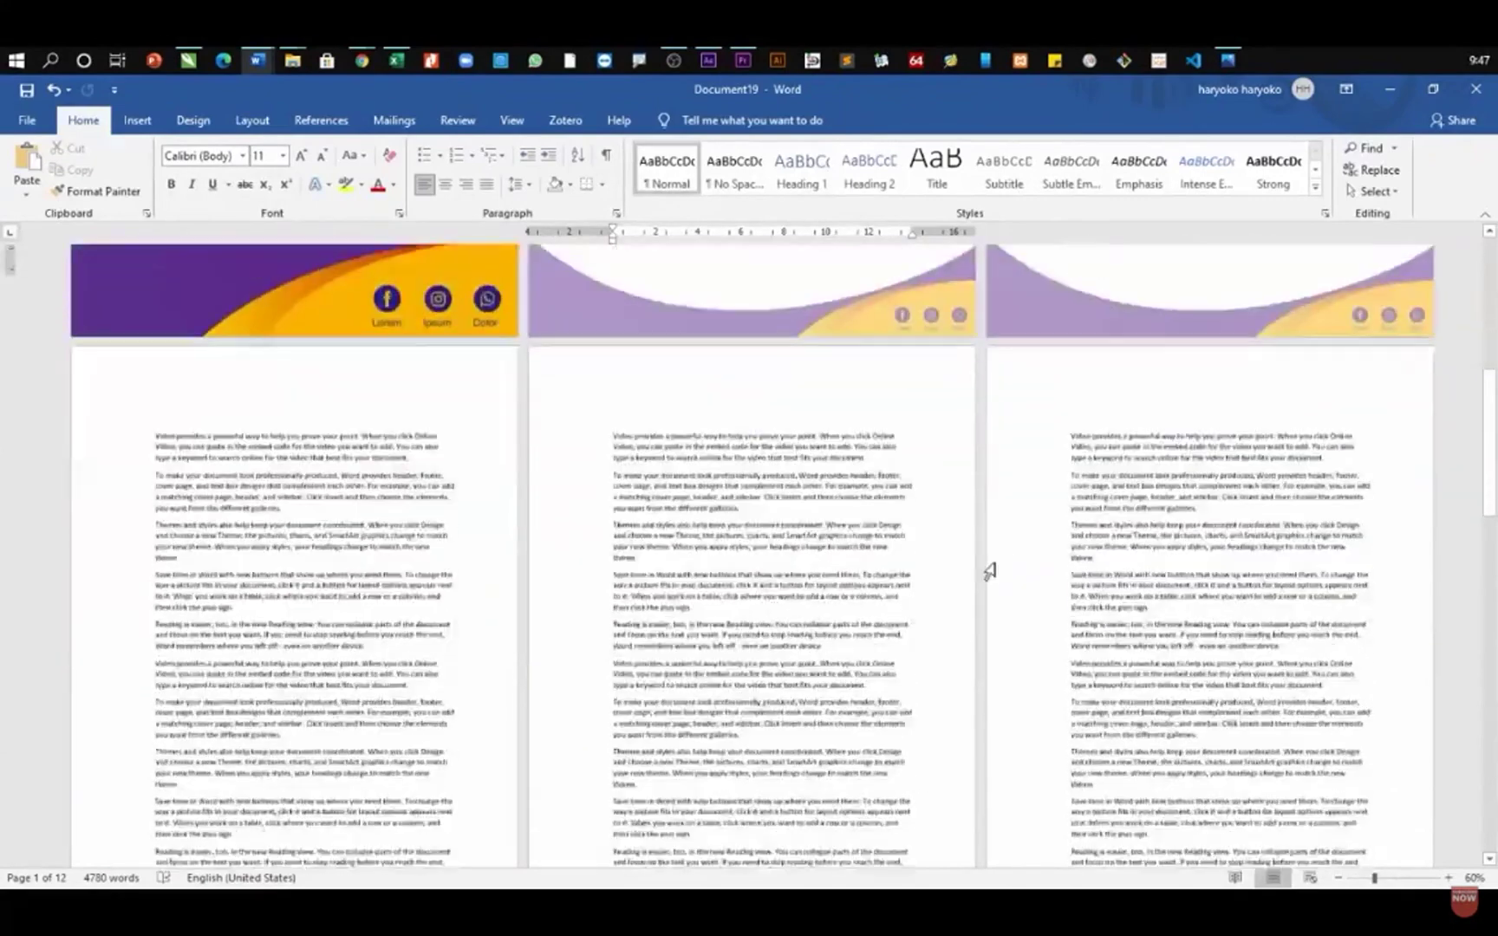
{"action": "scroll", "coordinate": [980, 563], "scroll_direction": "up", "scroll_amount": 9}
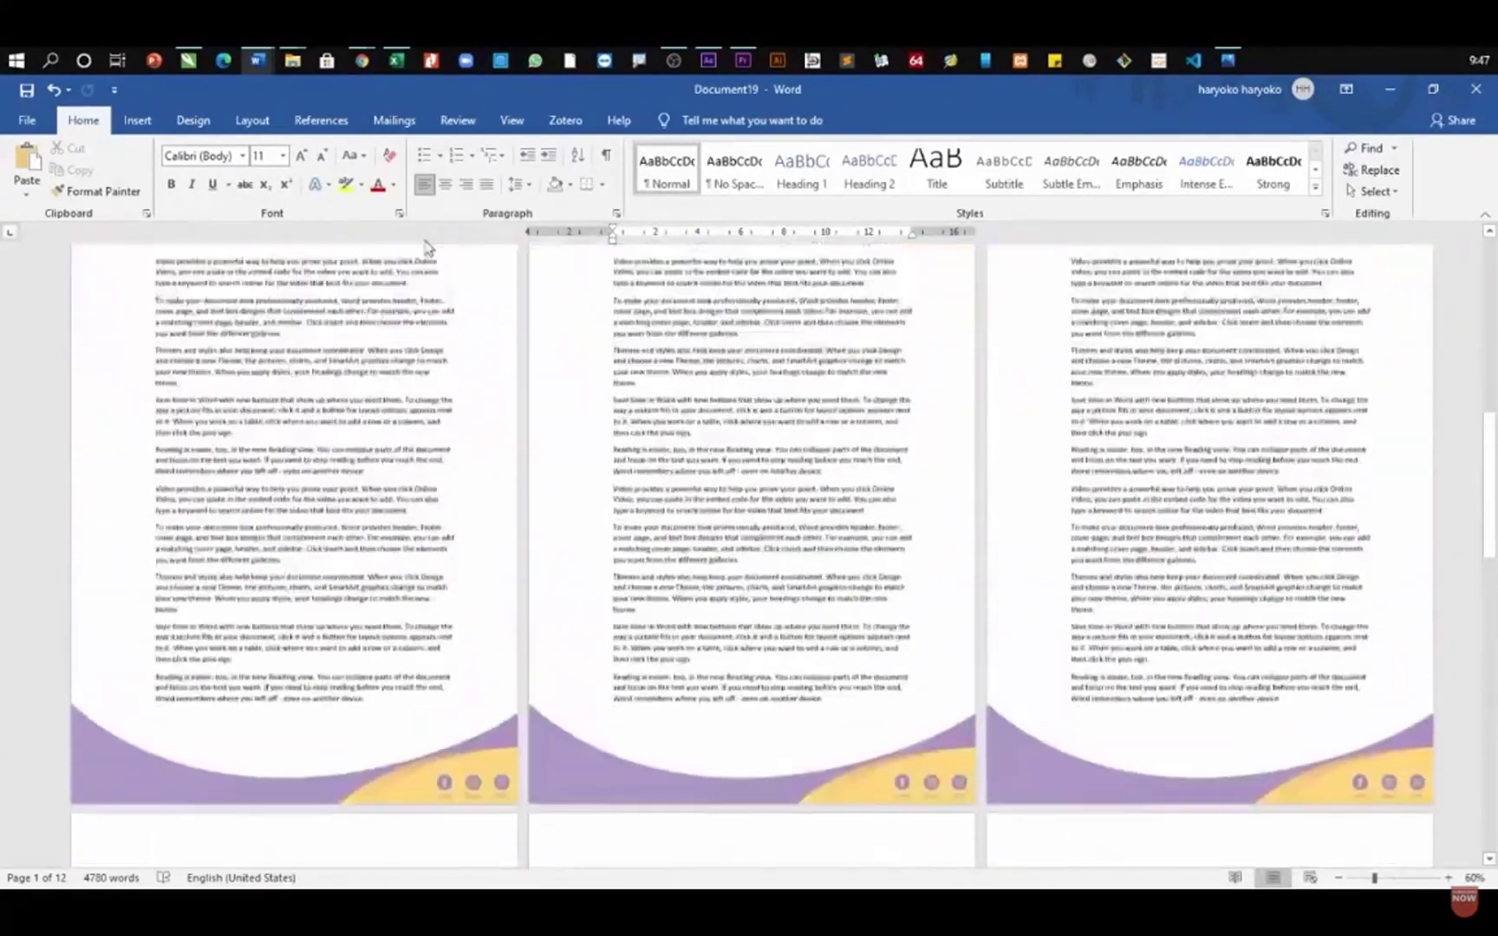
{"action": "scroll", "coordinate": [382, 266], "scroll_direction": "up", "scroll_amount": 7}
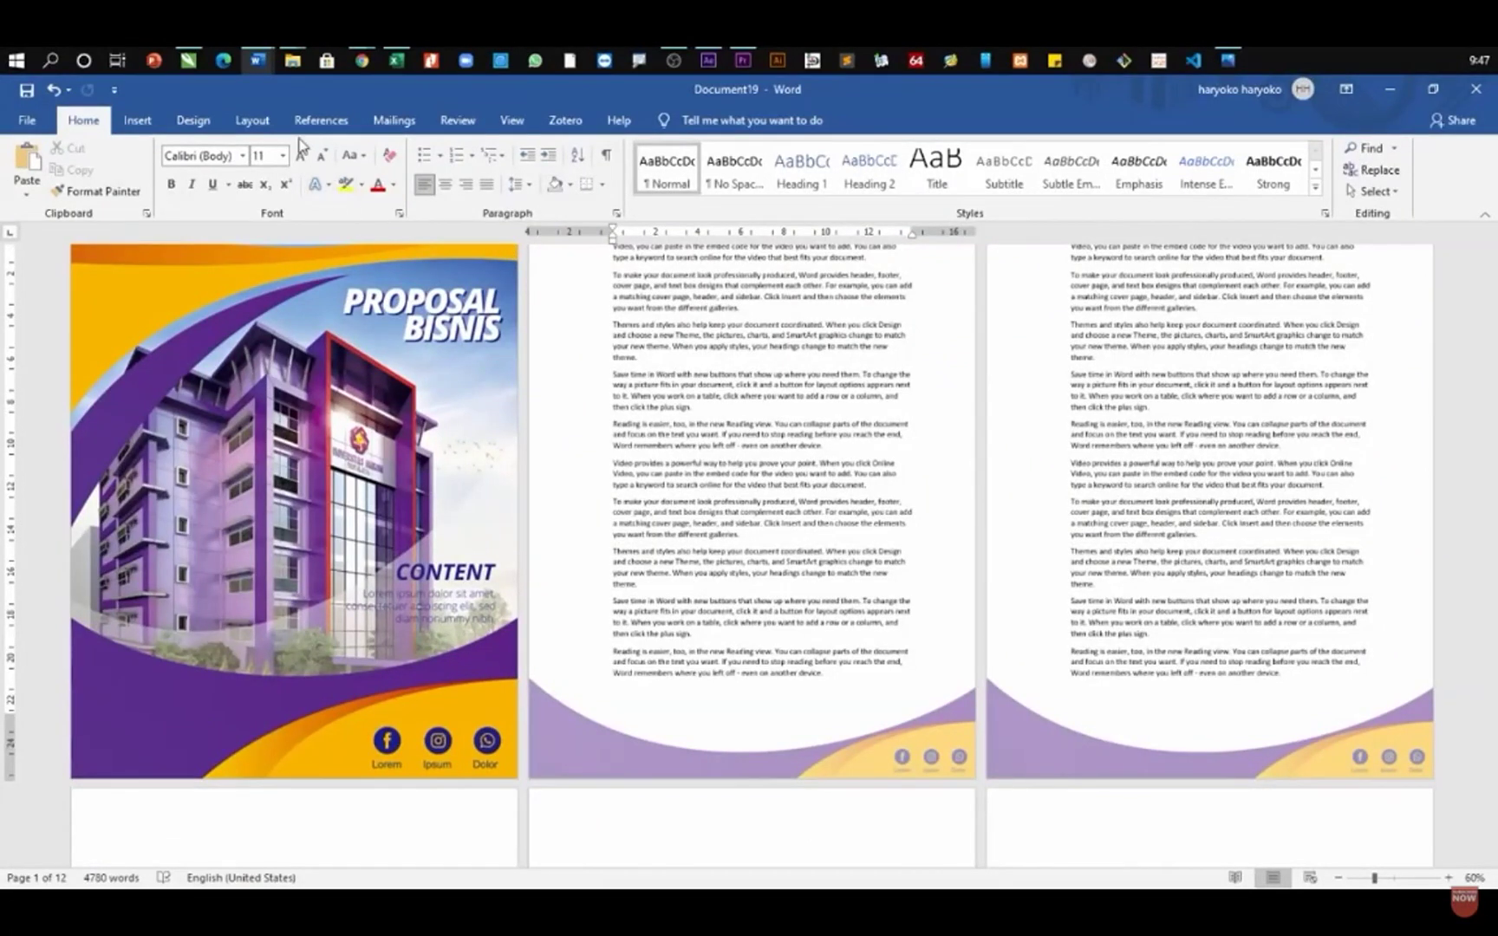
- Insert Plain Number 2 page numbers at the bottom of the pages and close header and footer editing
{"action": "left_click", "coordinate": [137, 119]}
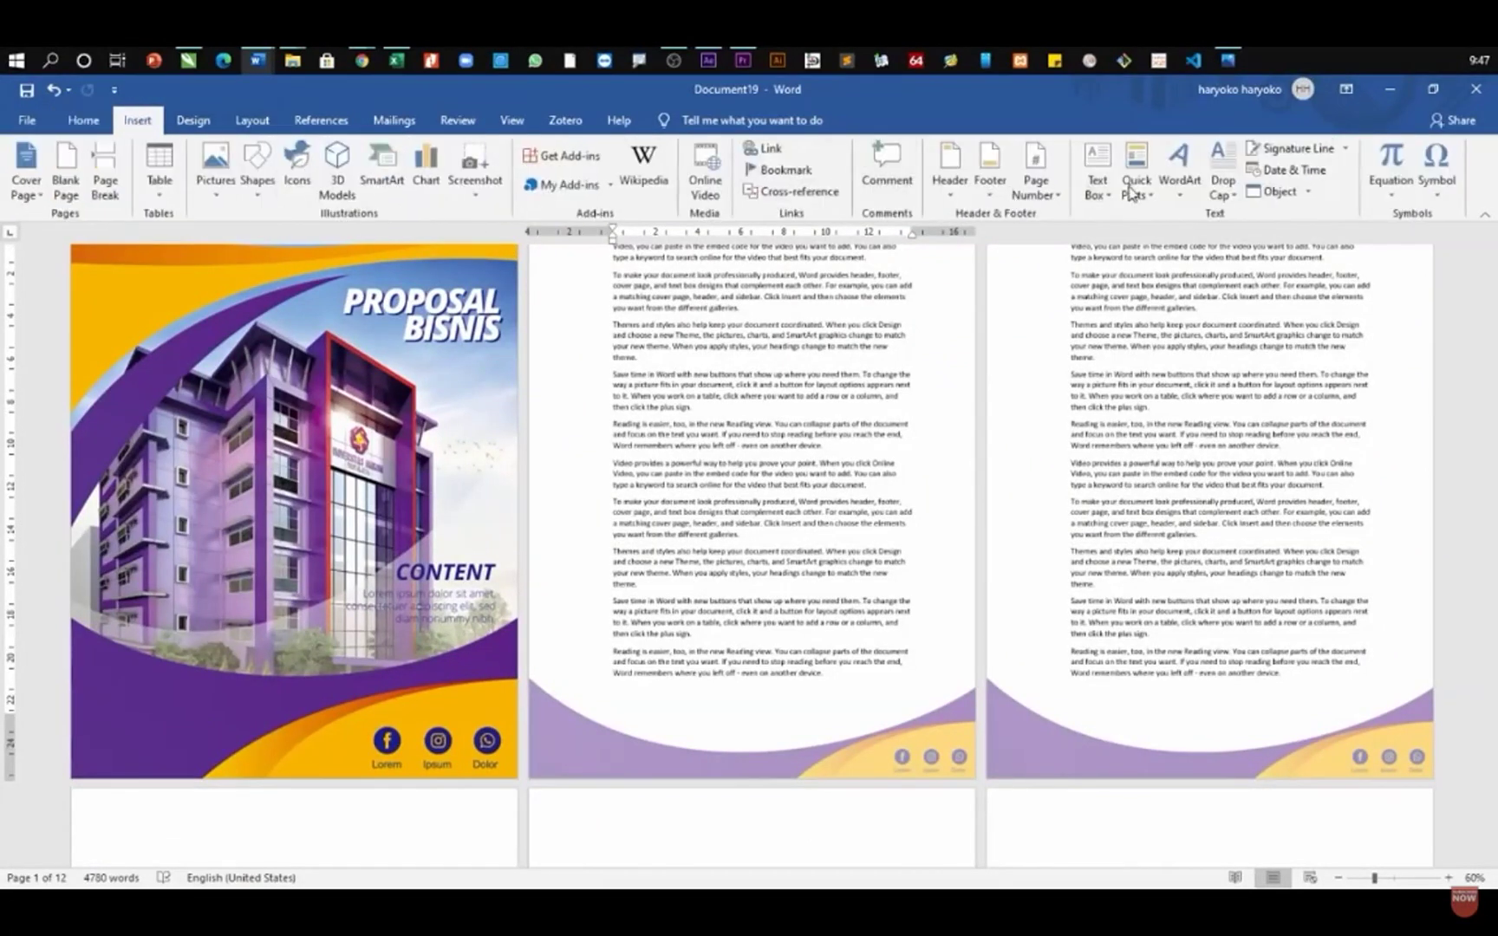
{"action": "left_click", "coordinate": [1036, 183]}
{"action": "mouse_move", "coordinate": [1080, 237]}
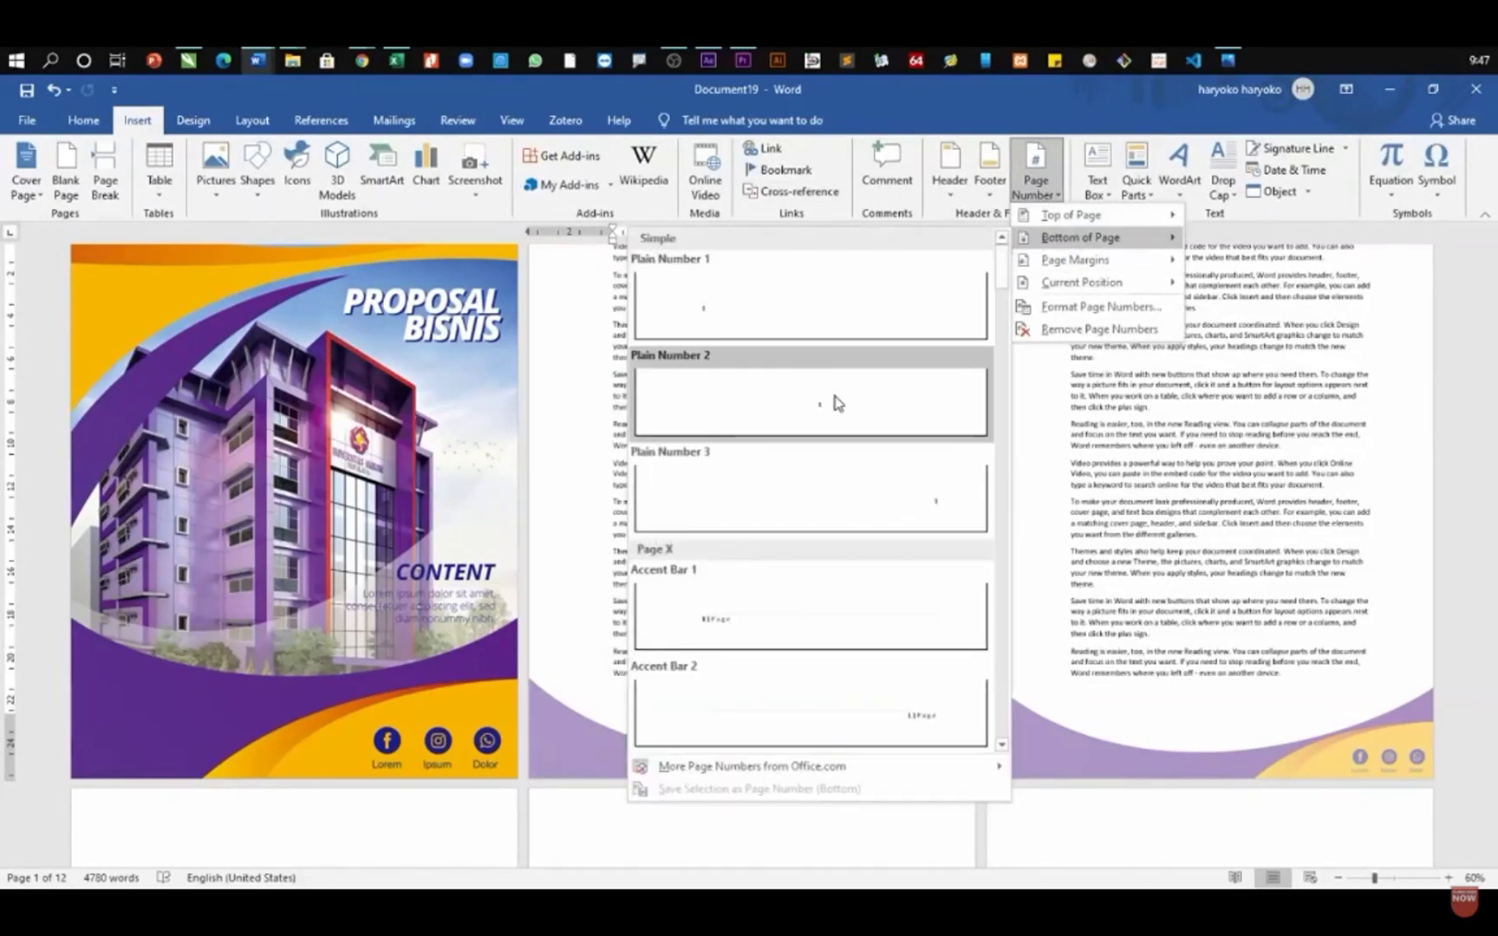
{"action": "left_click", "coordinate": [835, 402]}
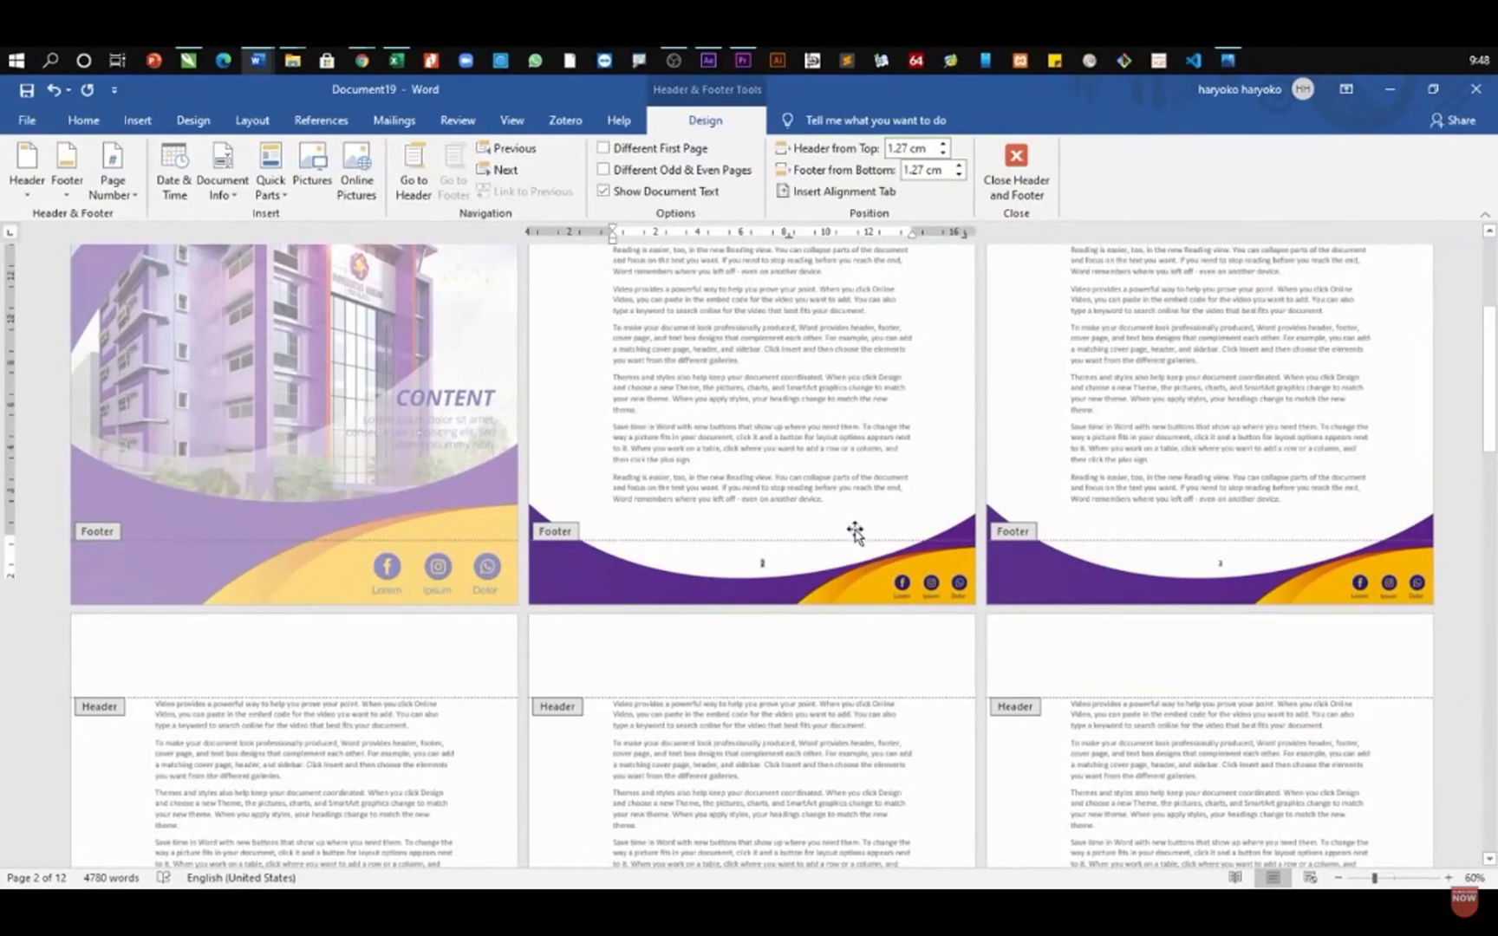
{"action": "scroll", "coordinate": [855, 531], "scroll_direction": "down", "scroll_amount": 3}
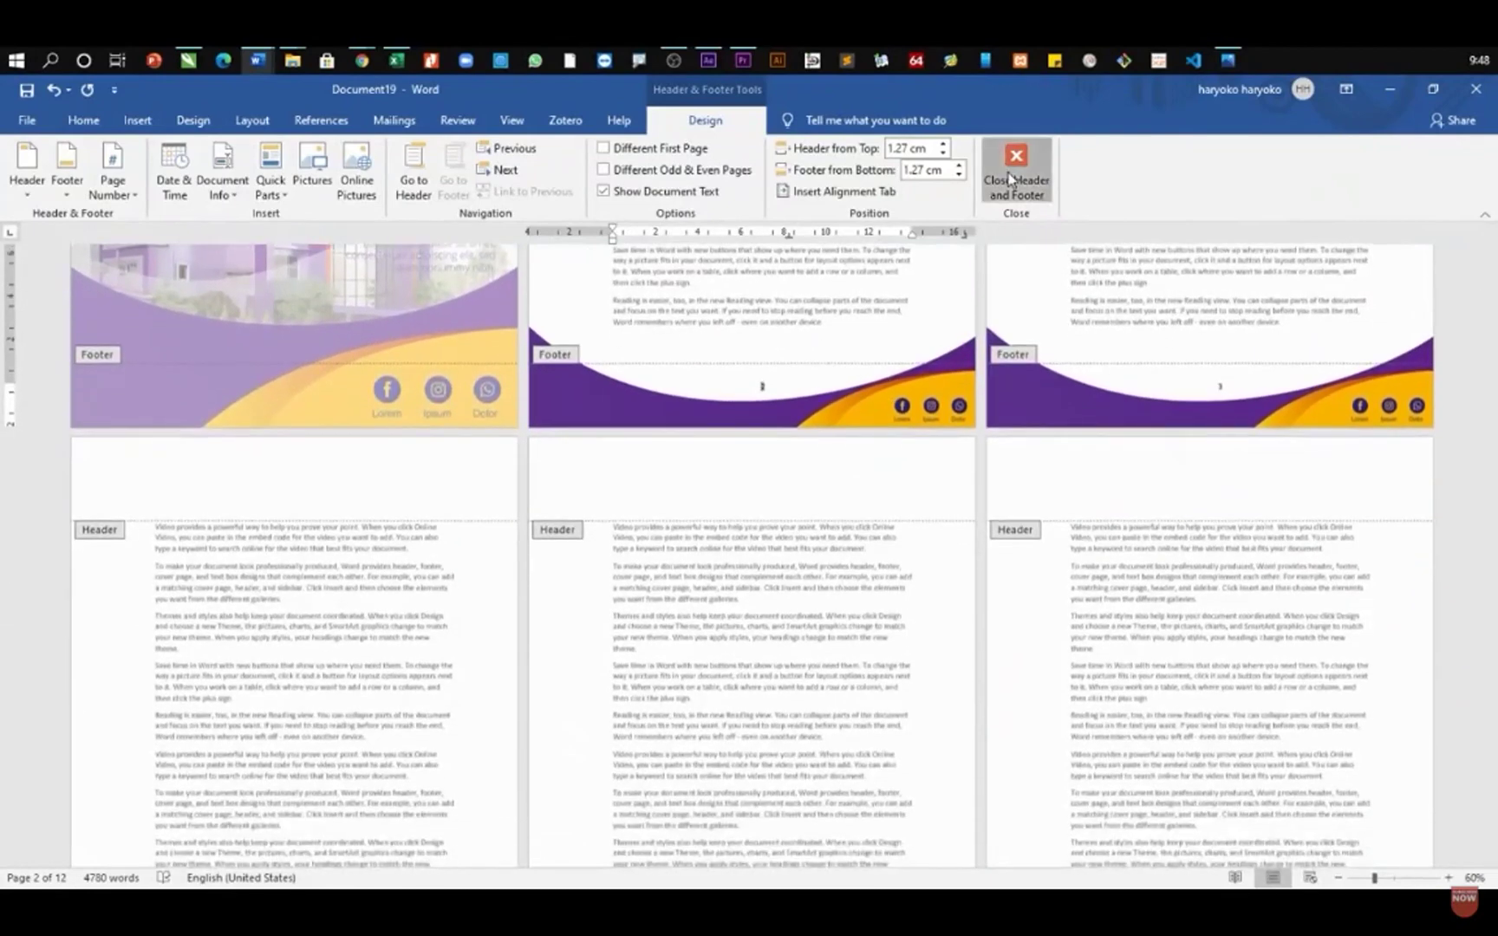
{"action": "left_click", "coordinate": [1010, 179]}
{"action": "scroll", "coordinate": [906, 481], "scroll_direction": "down", "scroll_amount": 10}
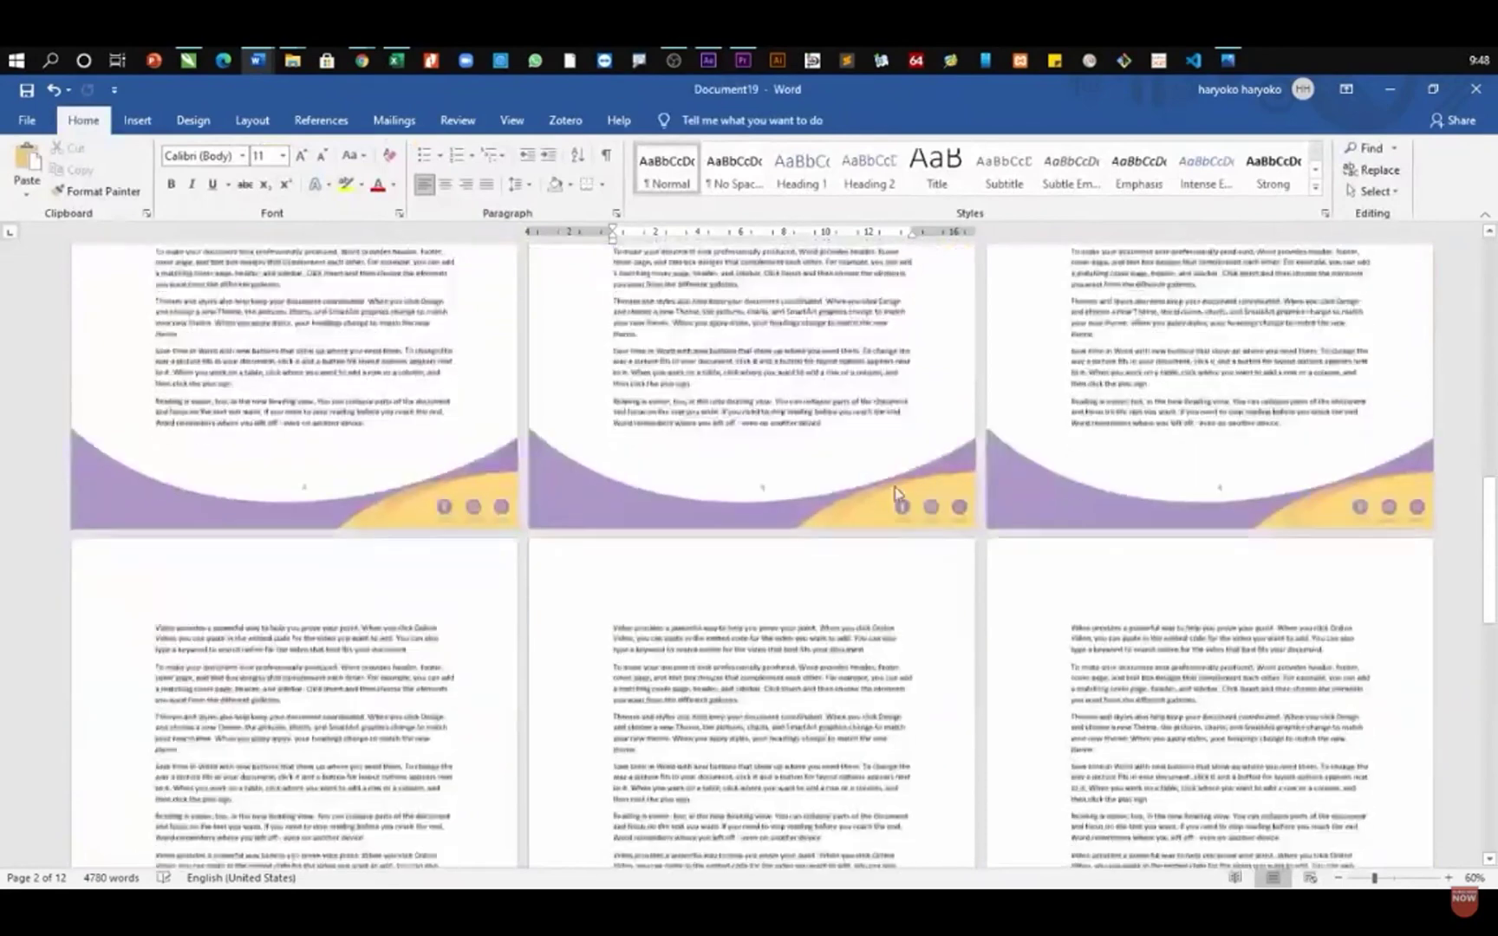
{"action": "scroll", "coordinate": [896, 494], "scroll_direction": "down", "scroll_amount": 10}
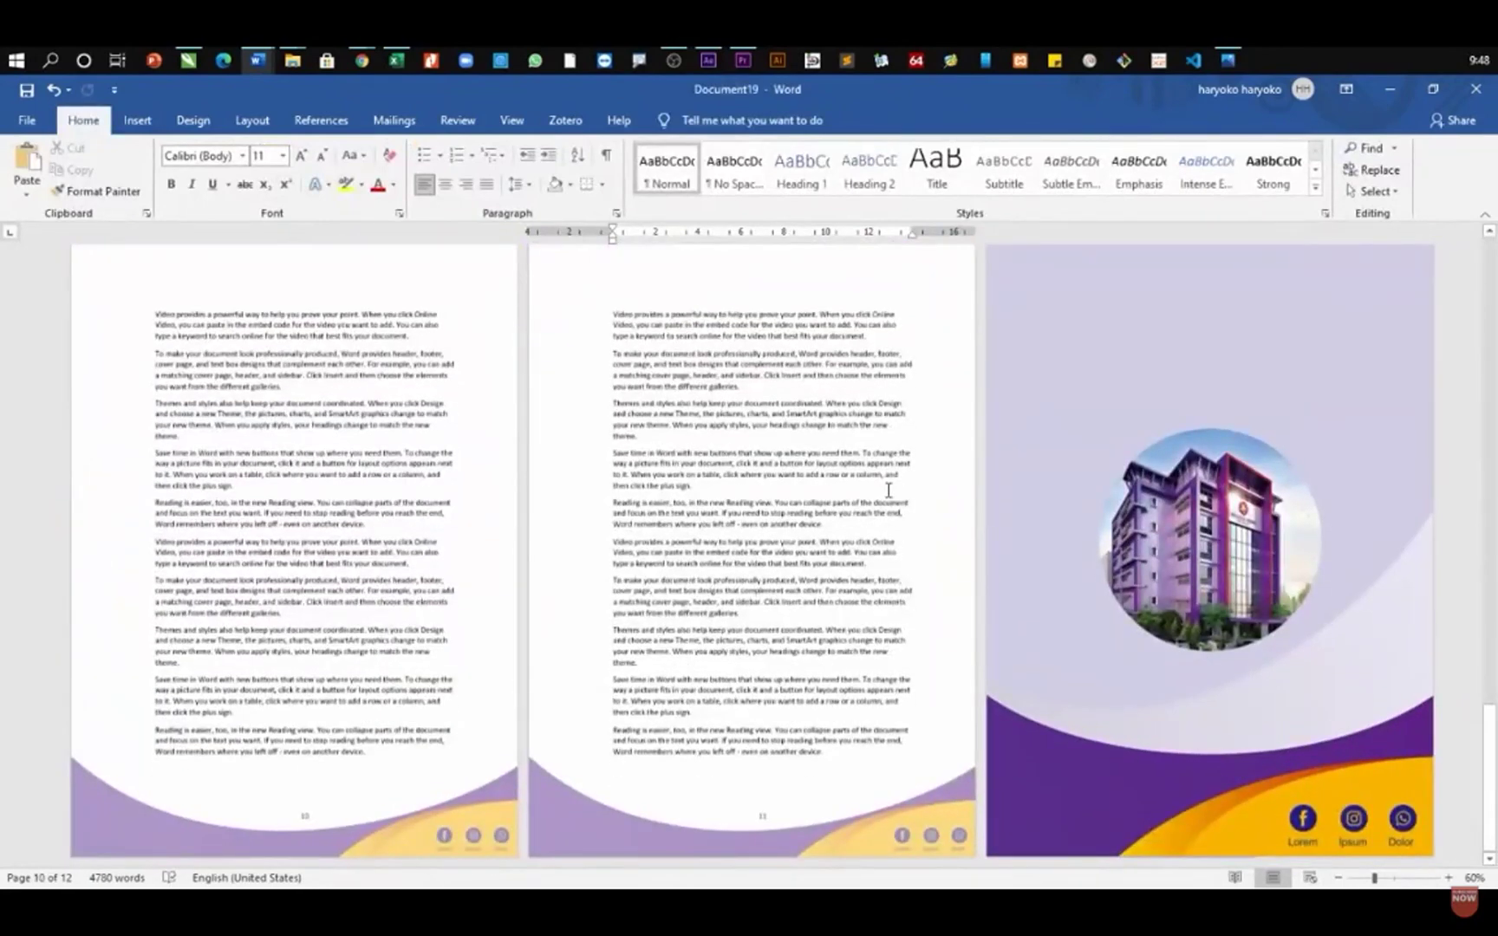
- Save the document as Proposal No Halaman Tengah in the PROPOSAL folder inside Belajar CorelDRAW
{"action": "key", "text": "F12"}
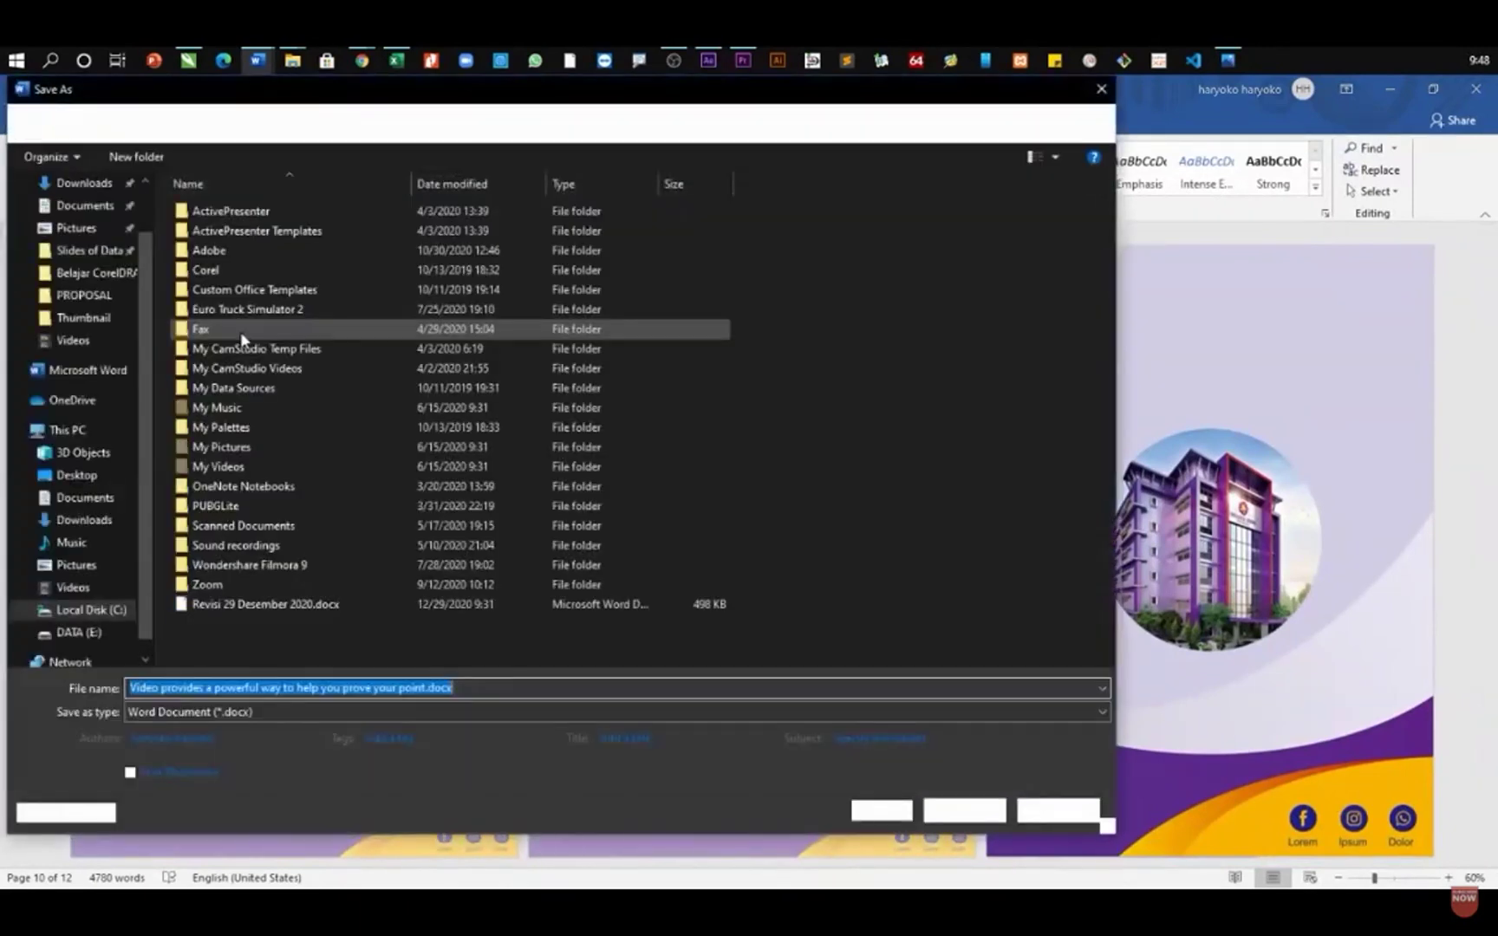
{"action": "left_click", "coordinate": [95, 272]}
{"action": "double_click", "coordinate": [217, 272]}
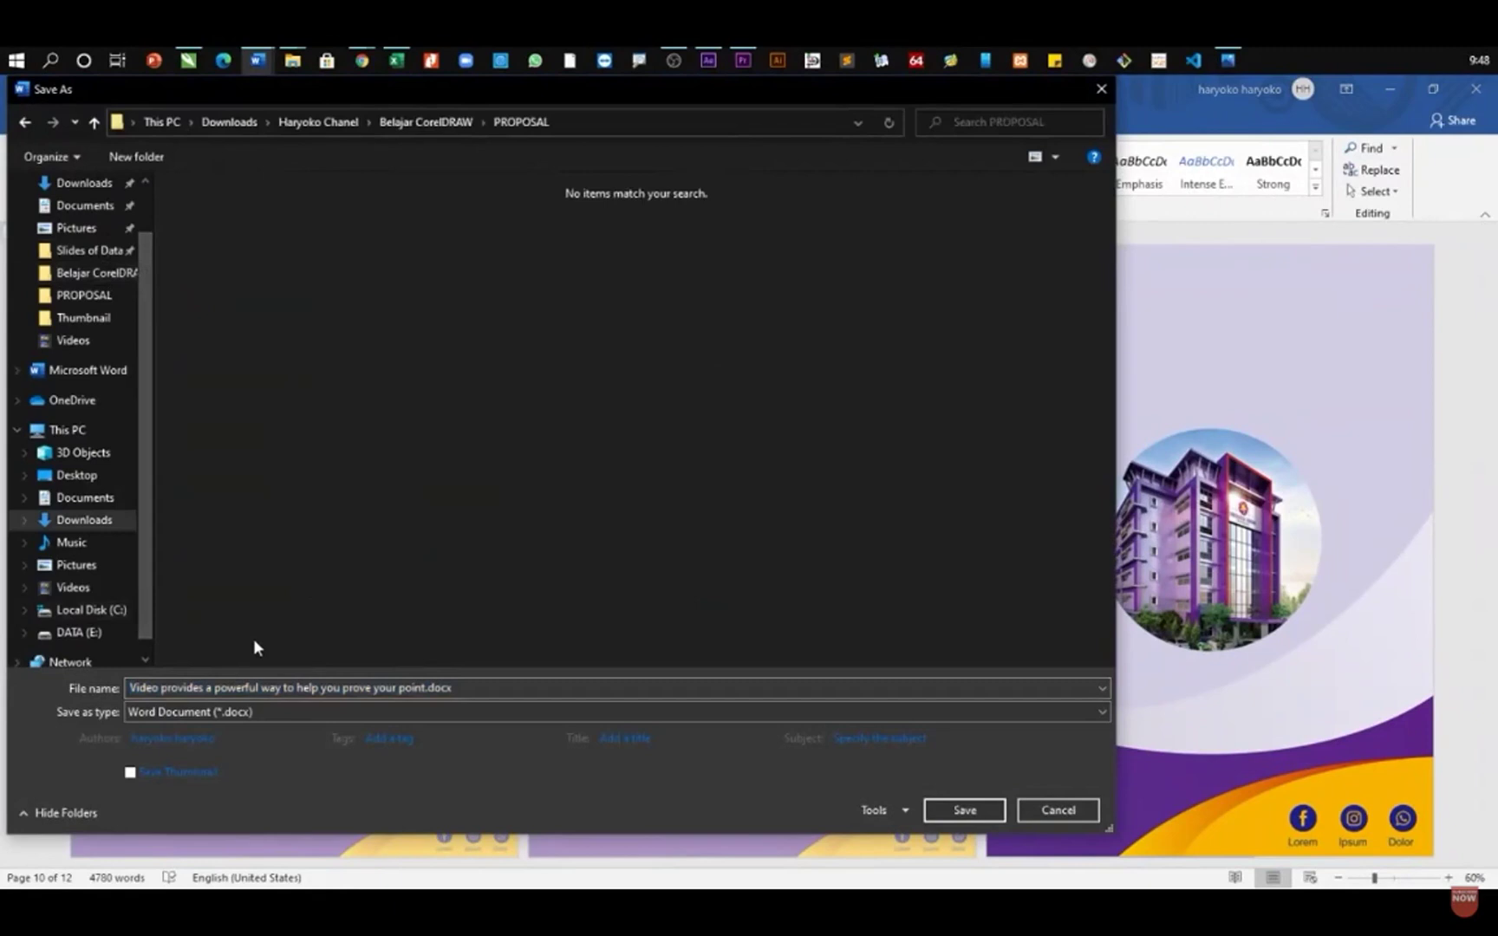
{"action": "type", "text": "Proposal No Halaman Tengah"}
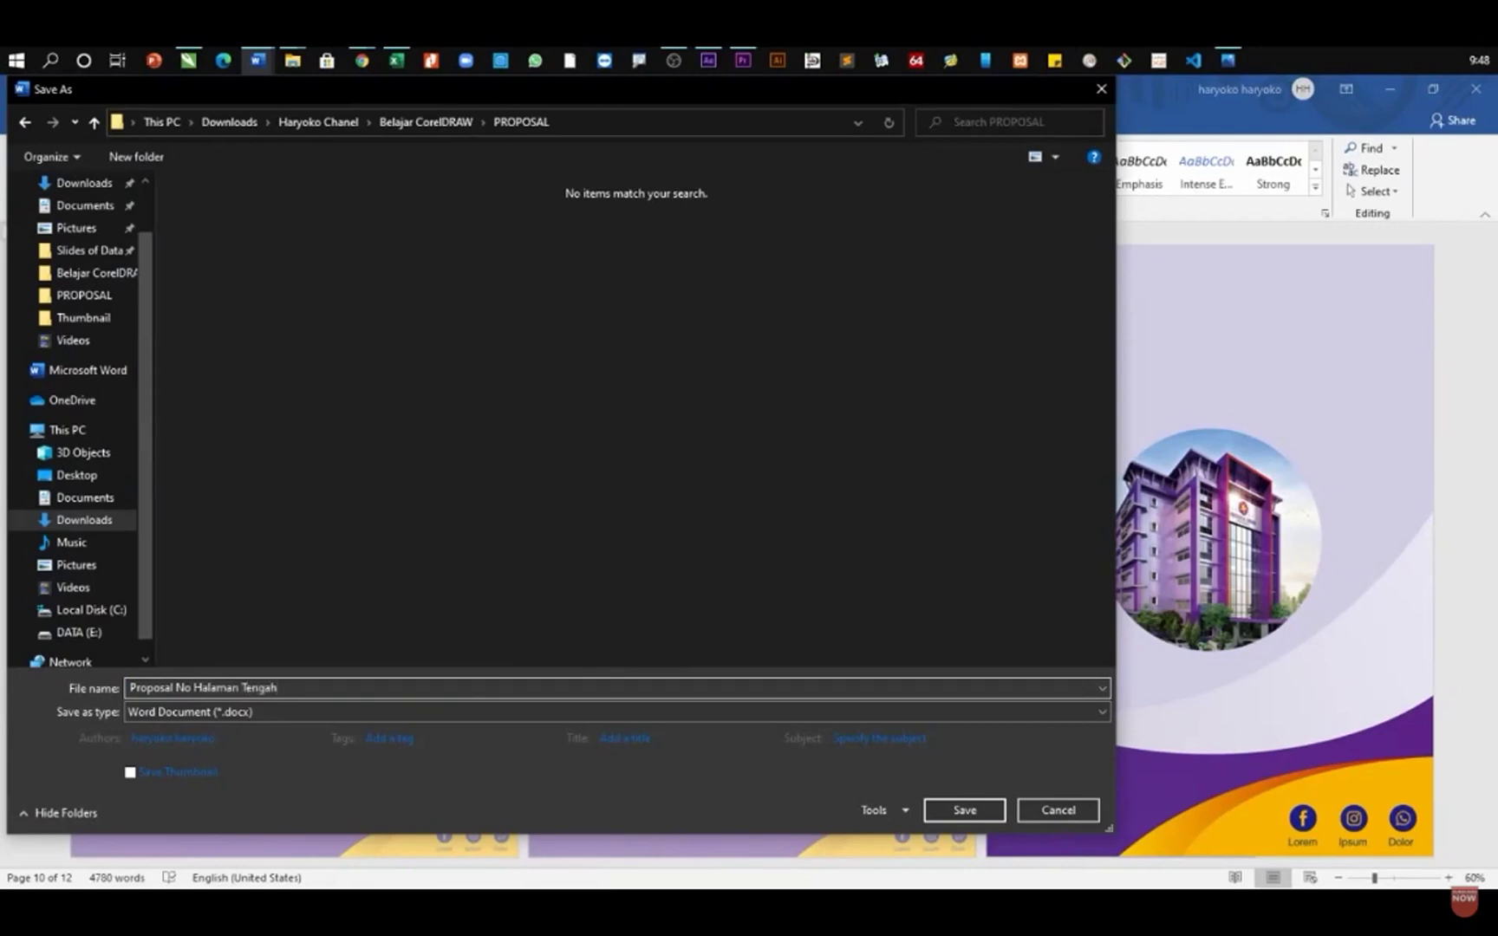
{"action": "left_click", "coordinate": [966, 810]}
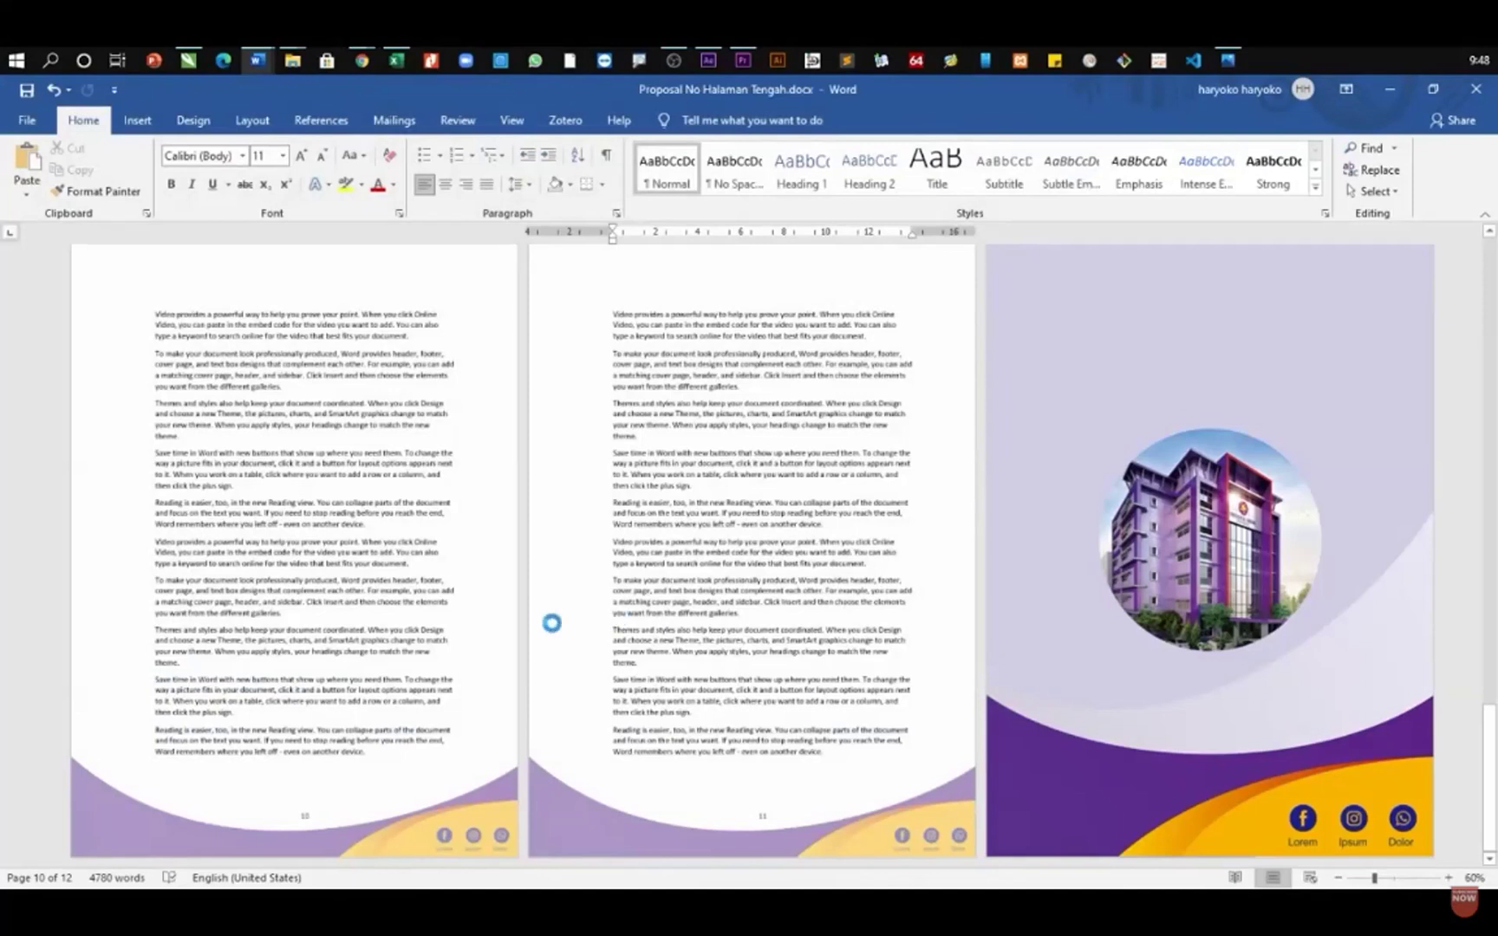
- Save a PDF copy of the document as Proposal No Halaman Tengah.pdf in the PROPOSAL folder
{"action": "key", "text": "F12"}
{"action": "left_click", "coordinate": [297, 713]}
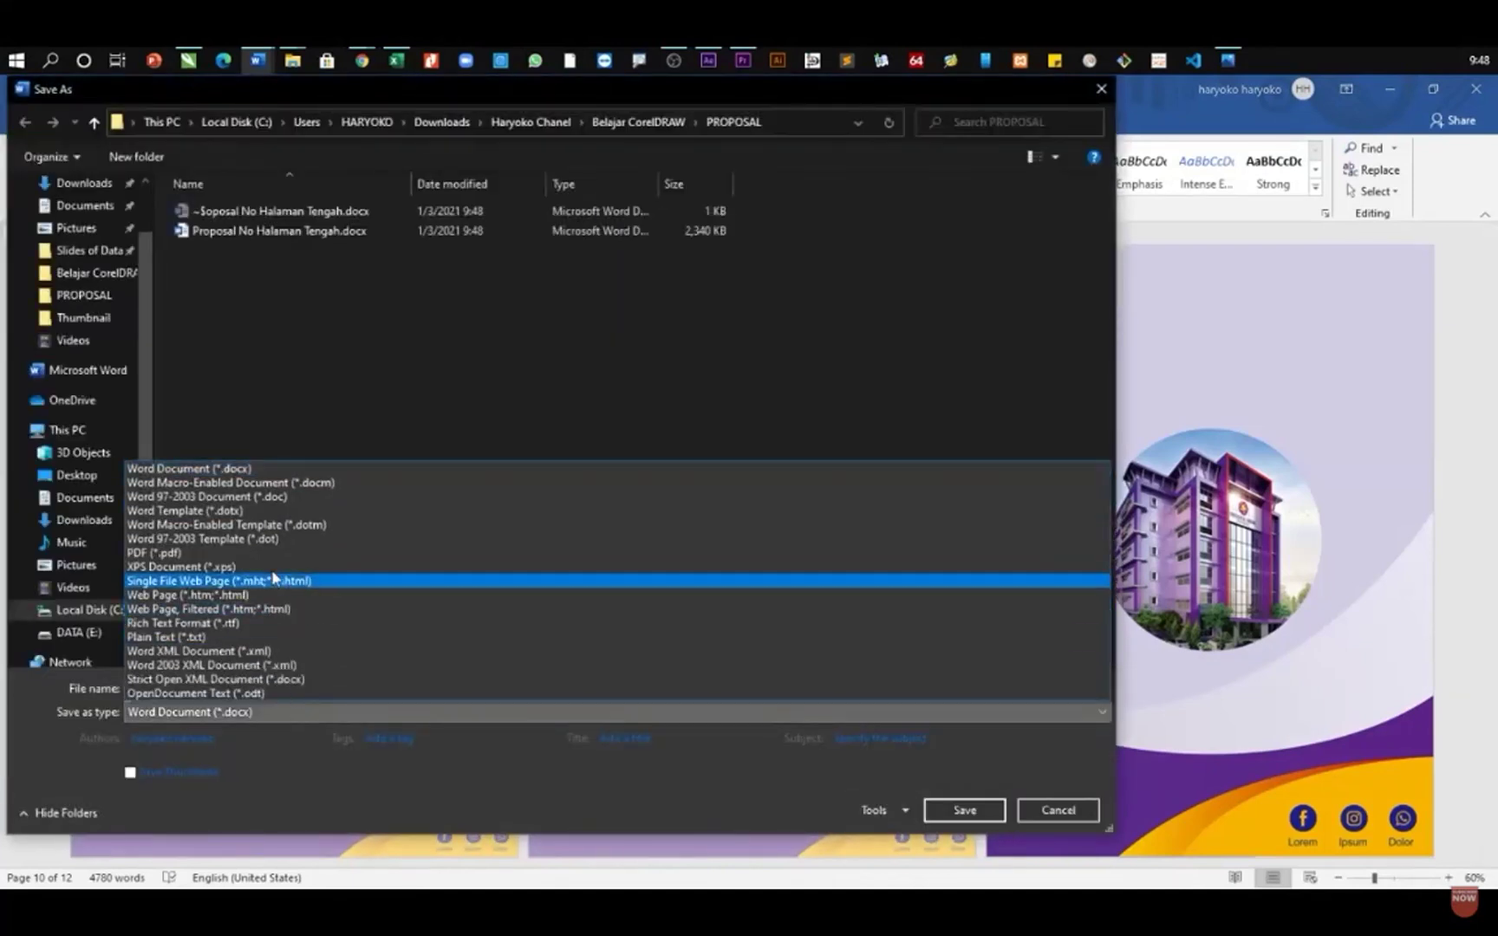
{"action": "left_click", "coordinate": [271, 551]}
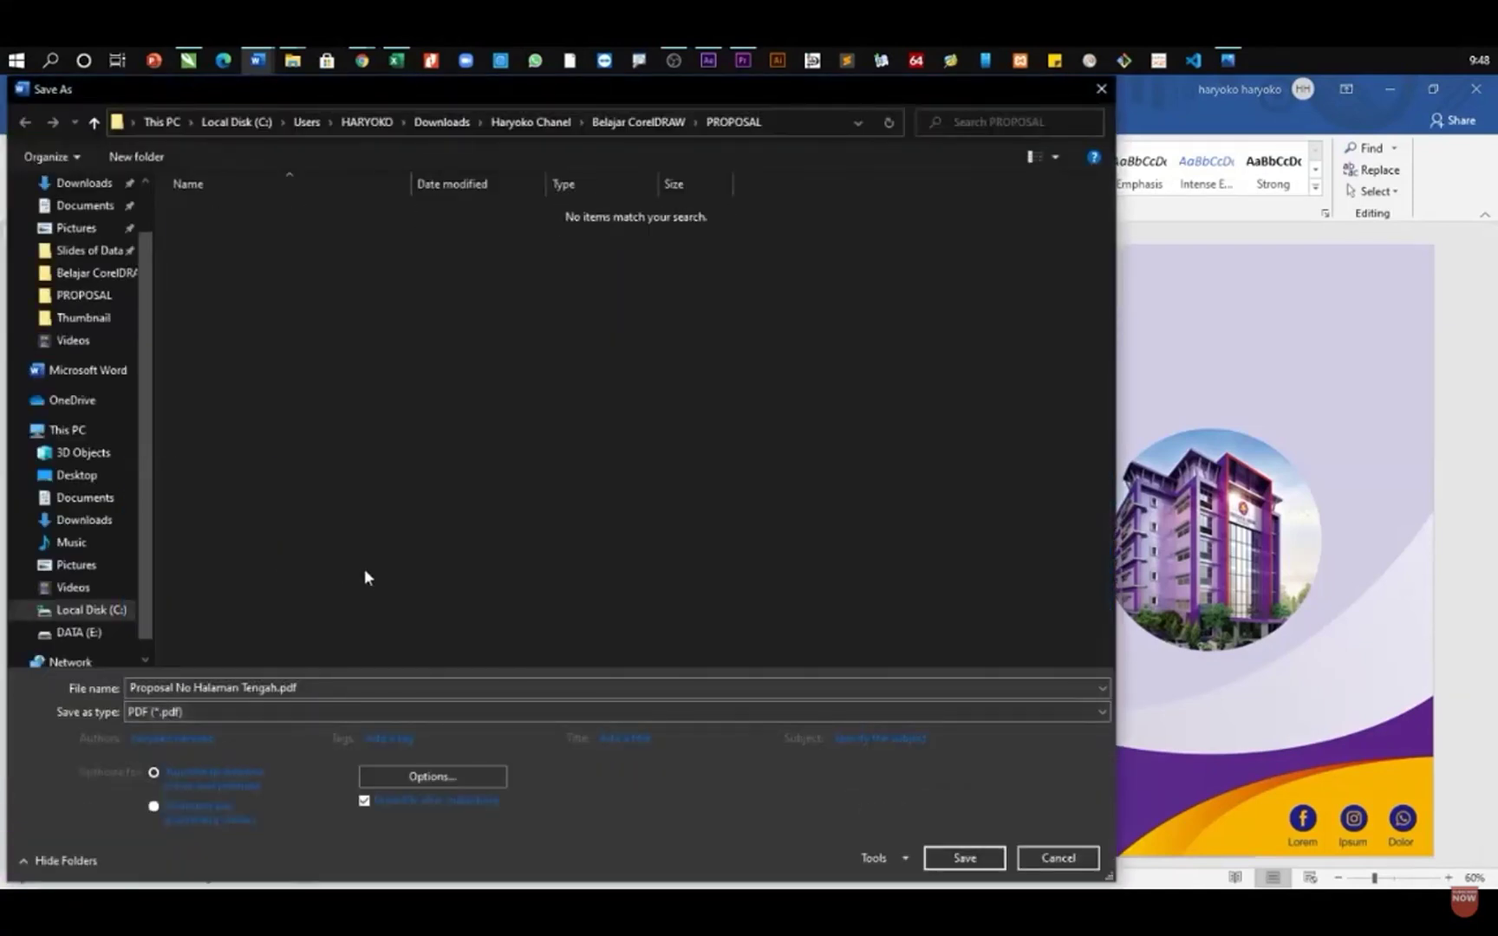
{"action": "left_click", "coordinate": [965, 858]}
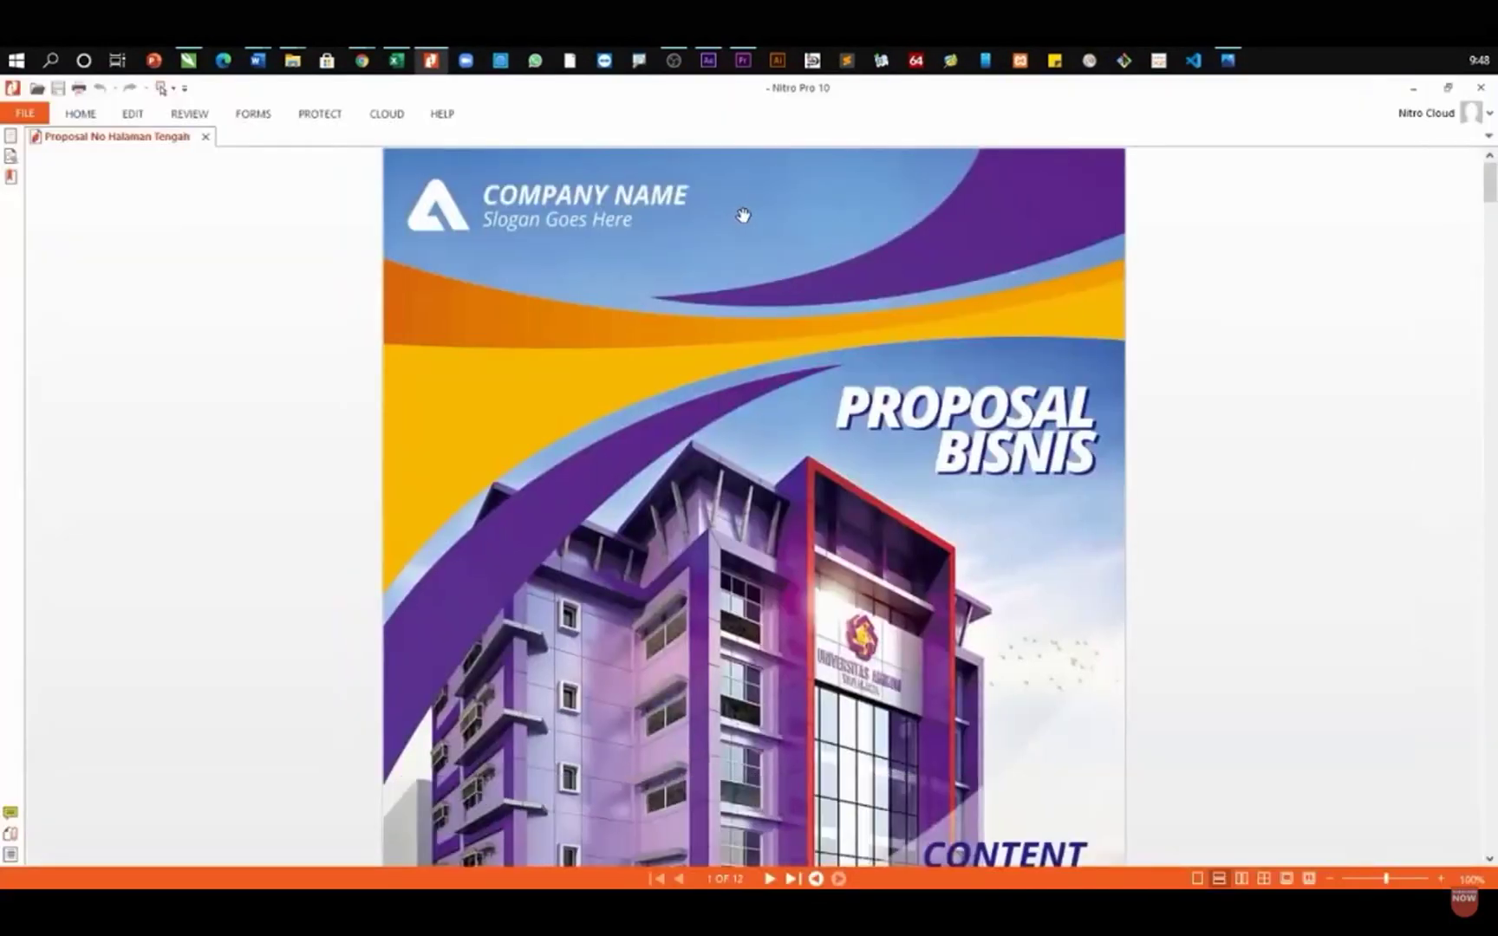
- Review the exported PDF's facing pages in full screen from front to back cover and close the PDF viewer
{"action": "key", "text": "ctrl+l"}
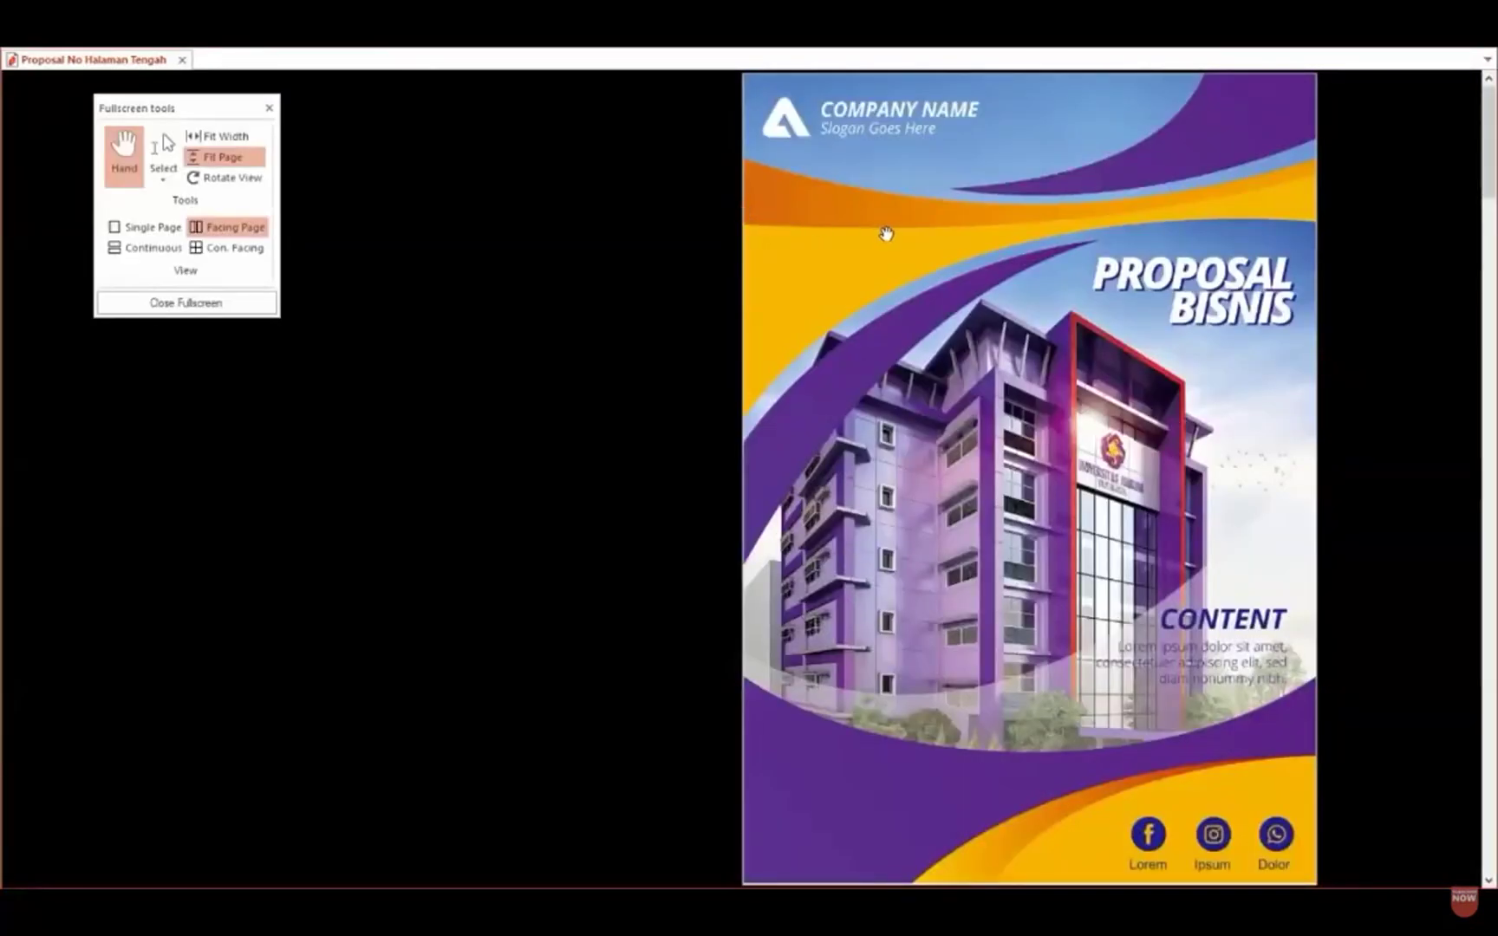
{"action": "scroll", "coordinate": [881, 232], "scroll_direction": "down", "scroll_amount": 3}
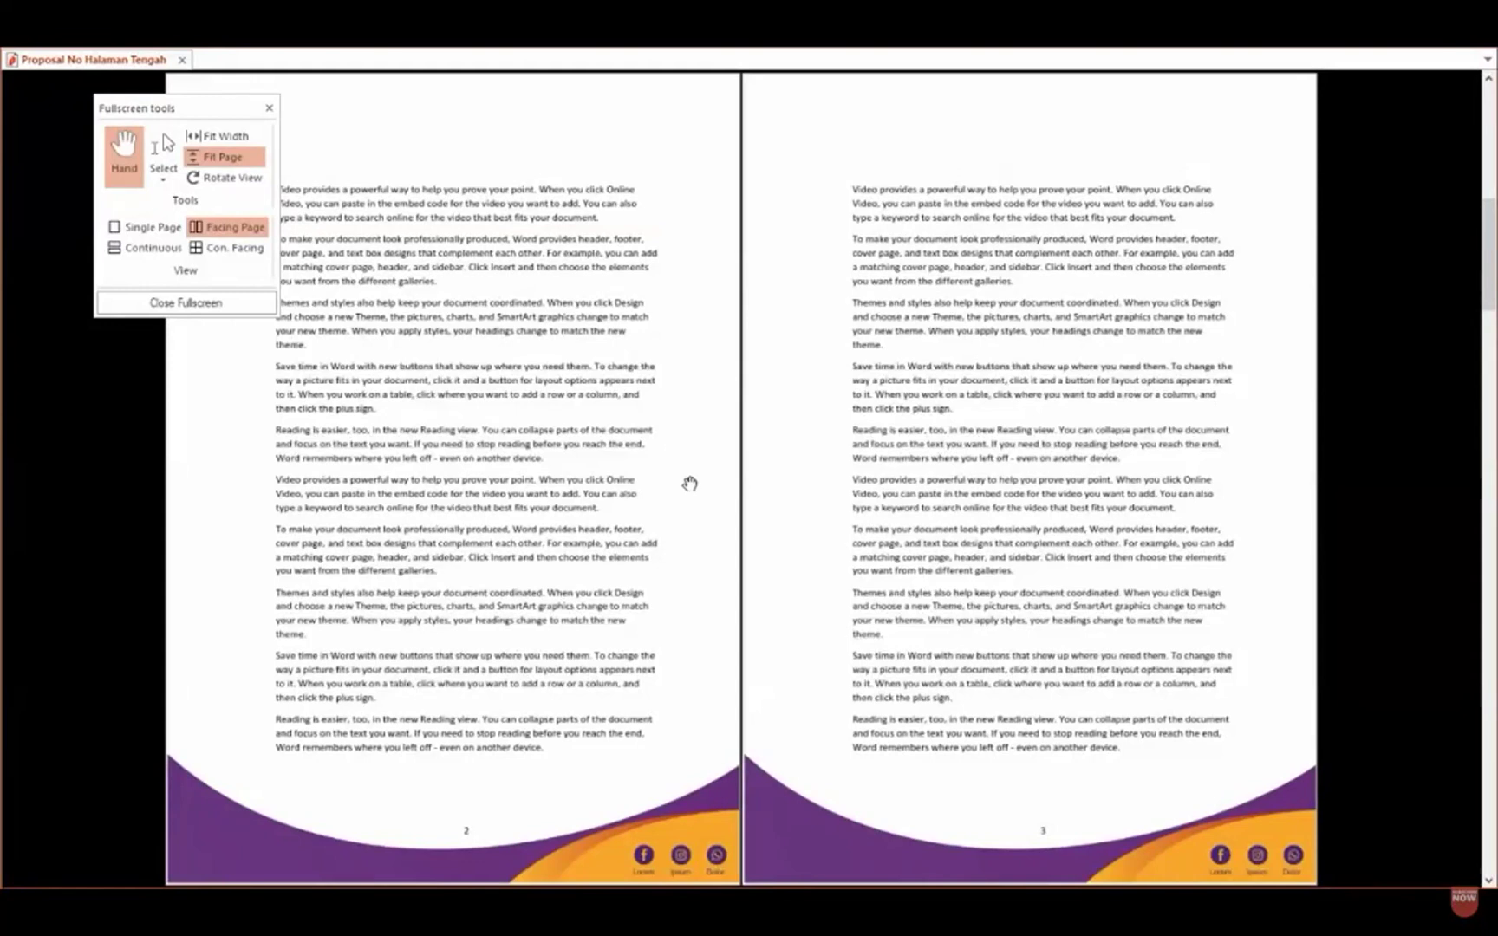
{"action": "left_click_drag", "start_coordinate": [144, 108], "coordinate": [30, 98]}
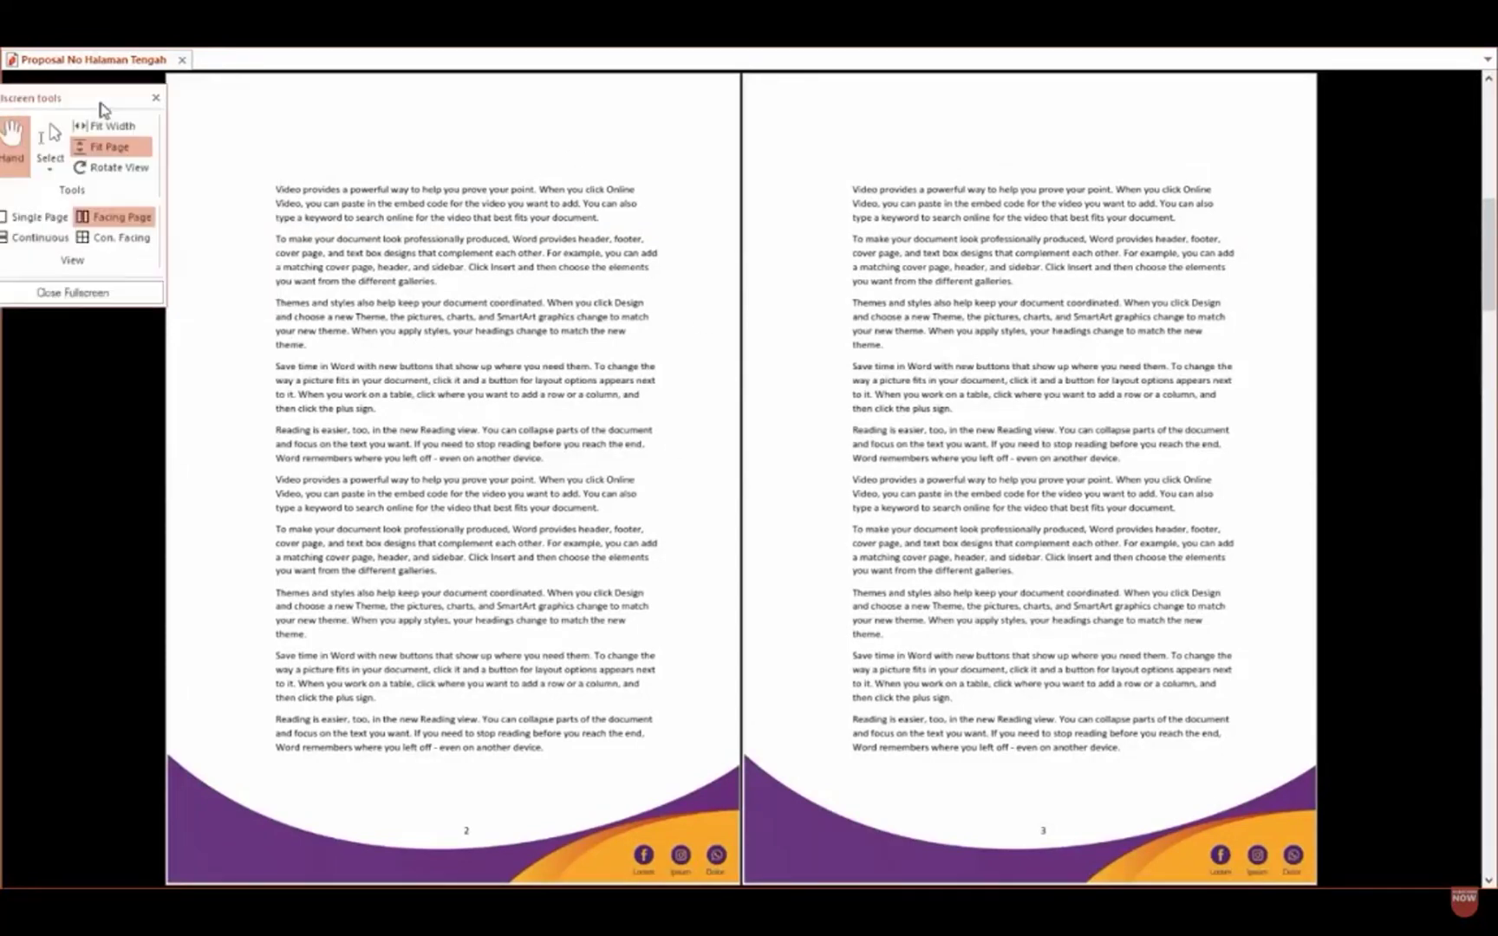
{"action": "scroll", "coordinate": [819, 423], "scroll_direction": "down", "scroll_amount": 1}
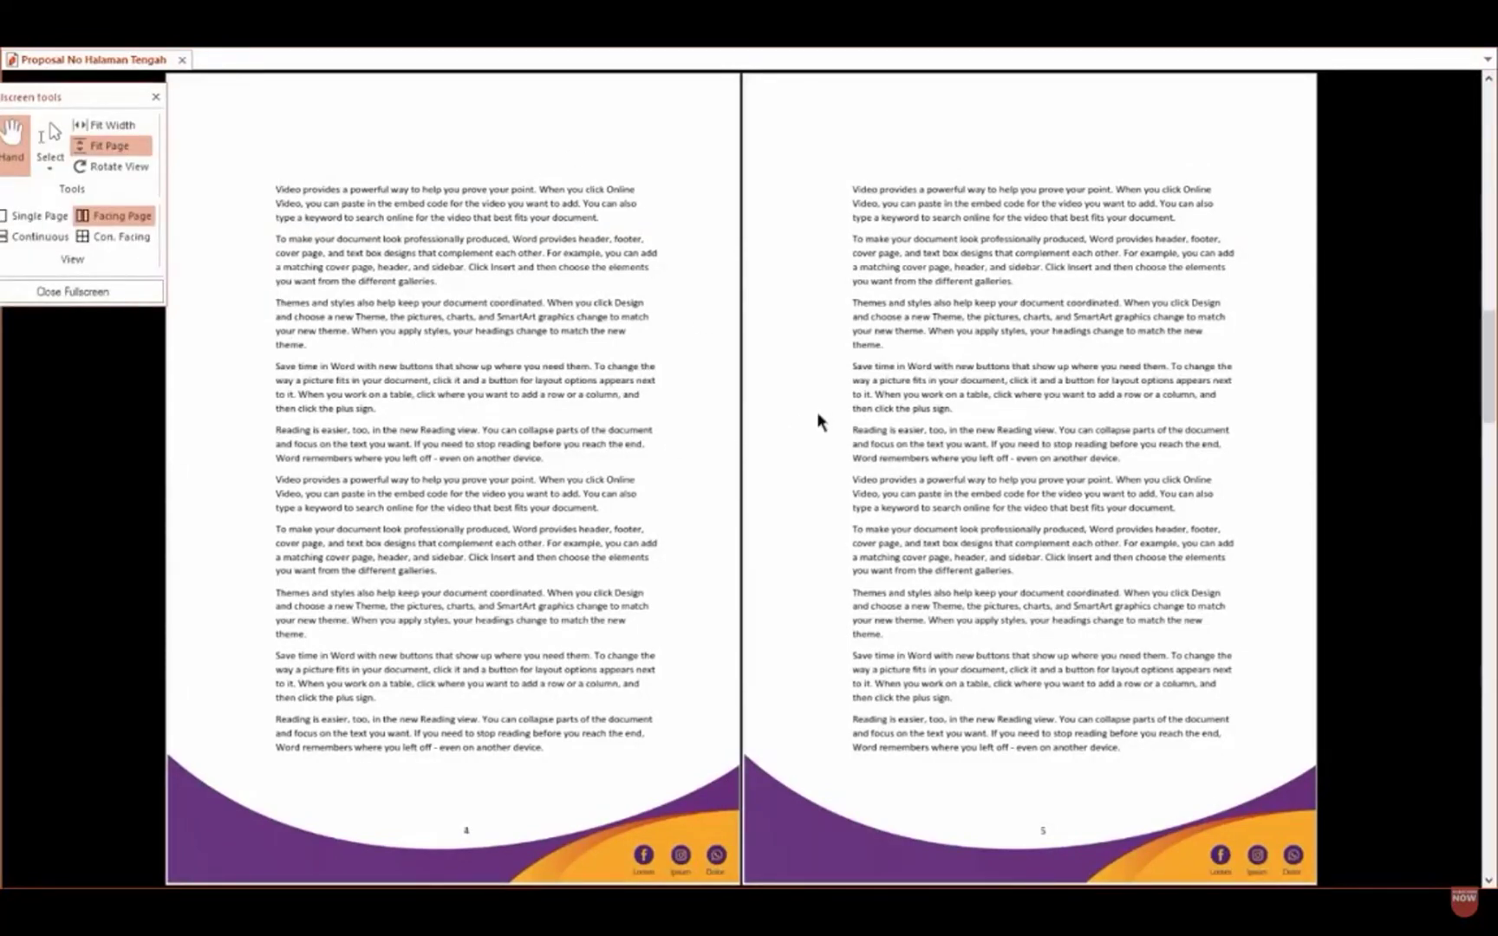
{"action": "scroll", "coordinate": [817, 411], "scroll_direction": "down", "scroll_amount": 3}
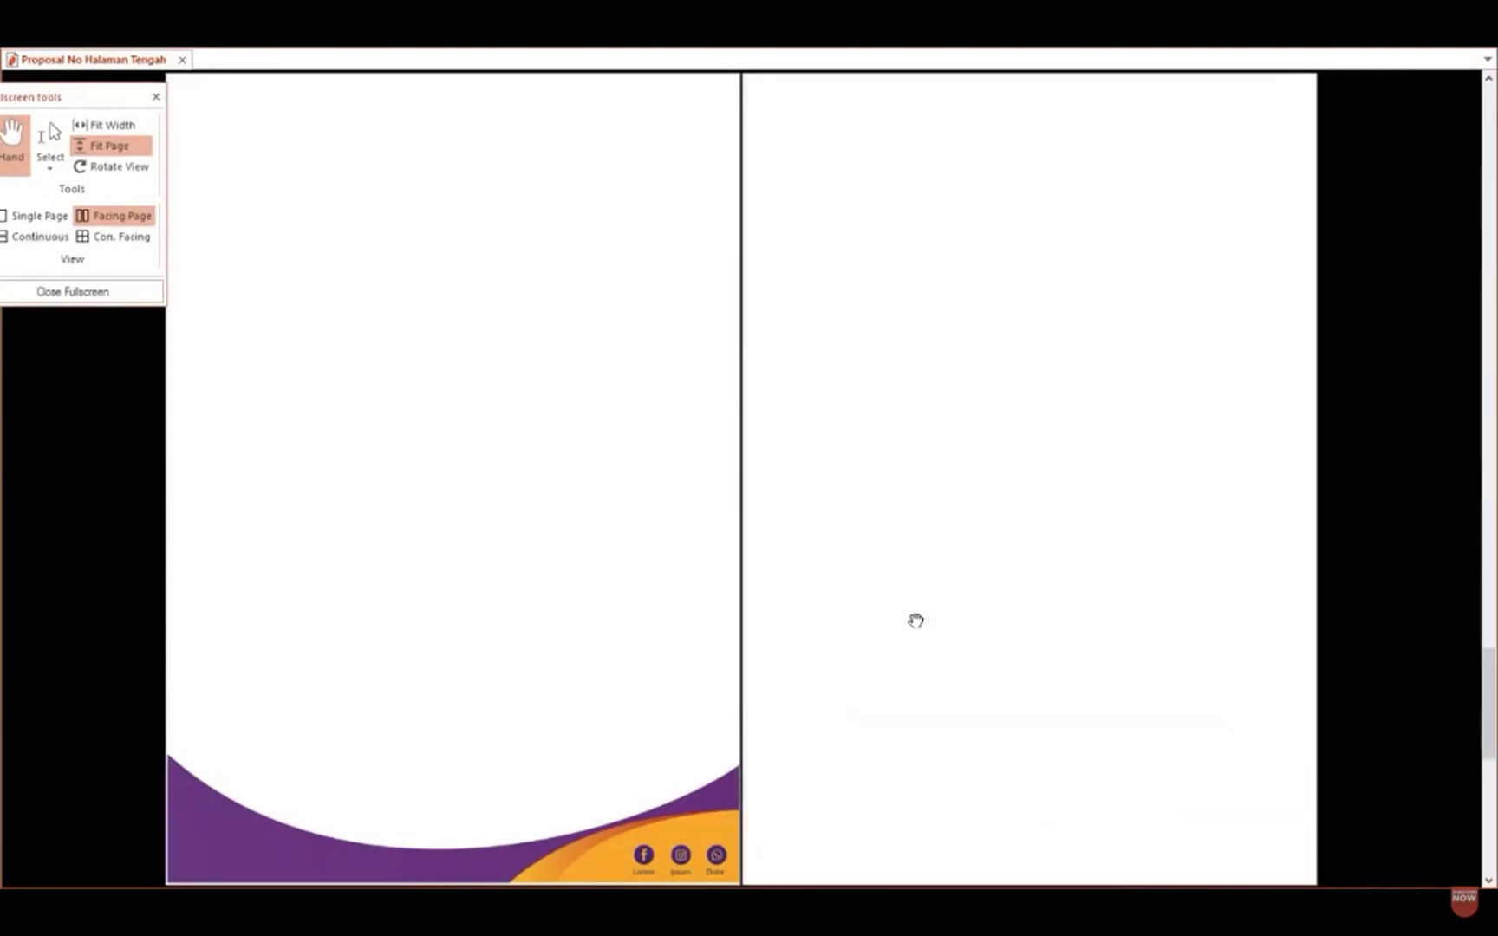
{"action": "scroll", "coordinate": [916, 621], "scroll_direction": "down", "scroll_amount": 1}
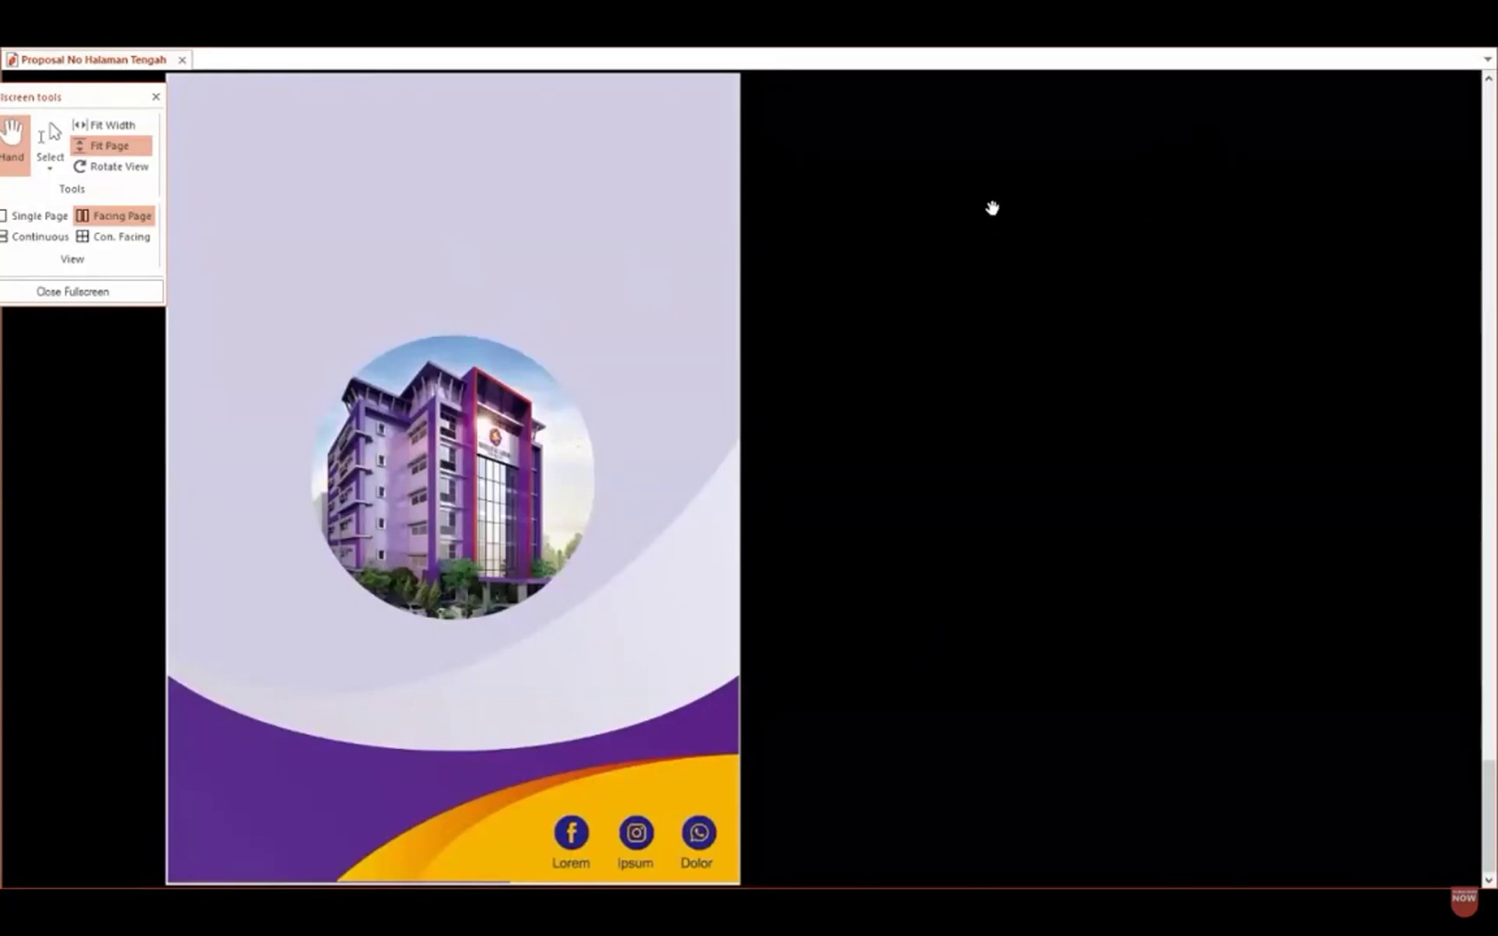
{"action": "key", "text": "Escape"}
{"action": "left_click", "coordinate": [1478, 89]}
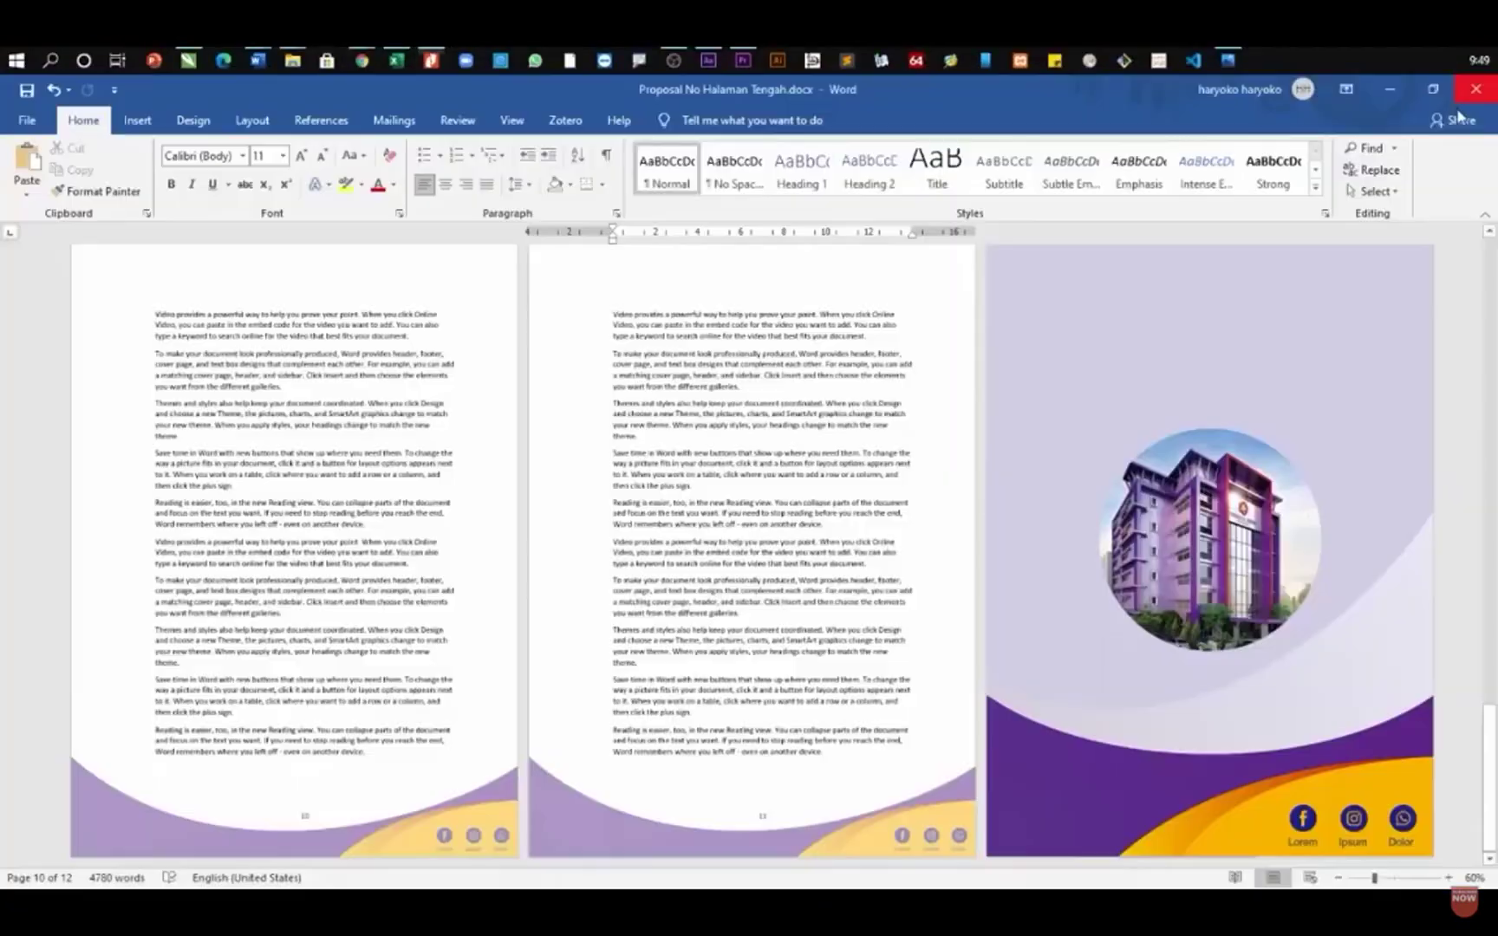
- Save a copy of the Word document as Proposal No Halaman Kanan Kiri in the PROPOSAL folder
{"action": "scroll", "coordinate": [828, 460], "scroll_direction": "up", "scroll_amount": 10}
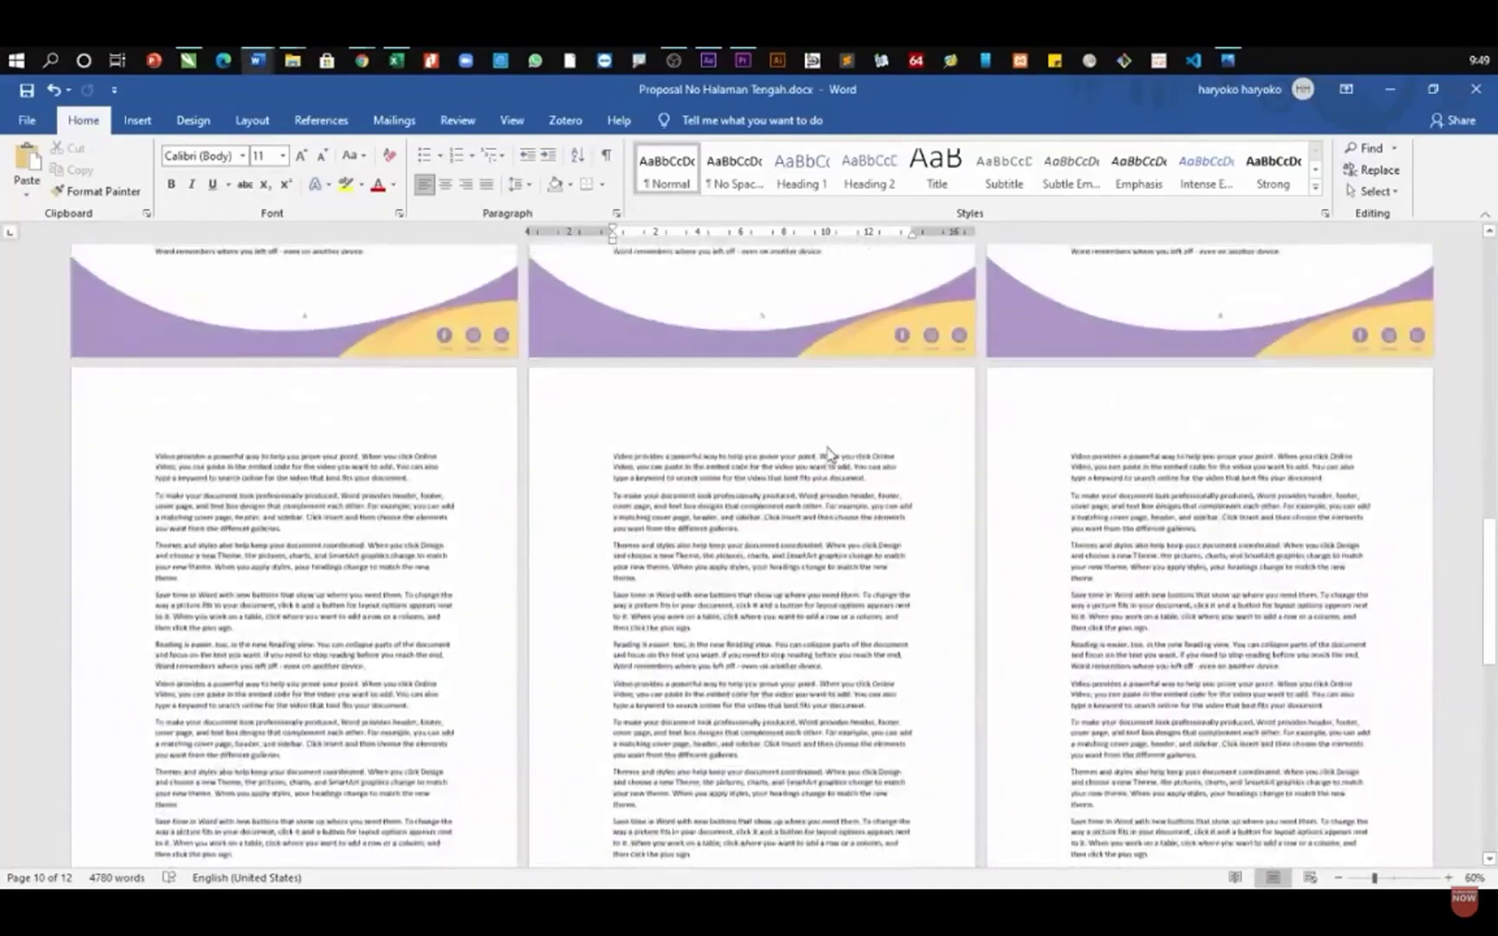
{"action": "scroll", "coordinate": [822, 436], "scroll_direction": "up", "scroll_amount": 15}
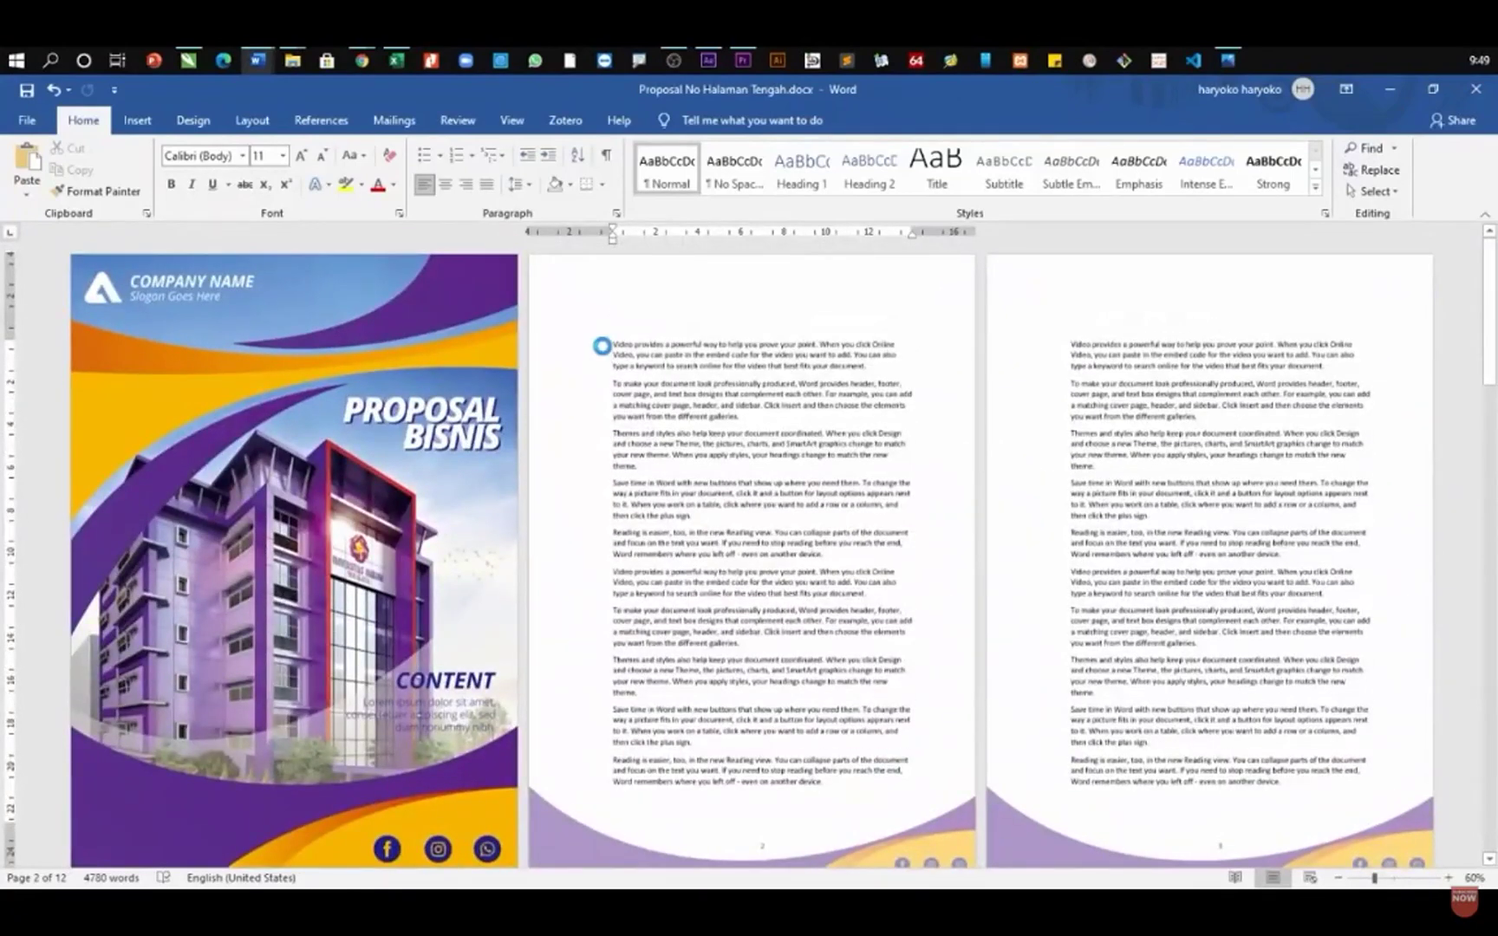
{"action": "key", "text": "F12"}
{"action": "left_click", "coordinate": [279, 687]}
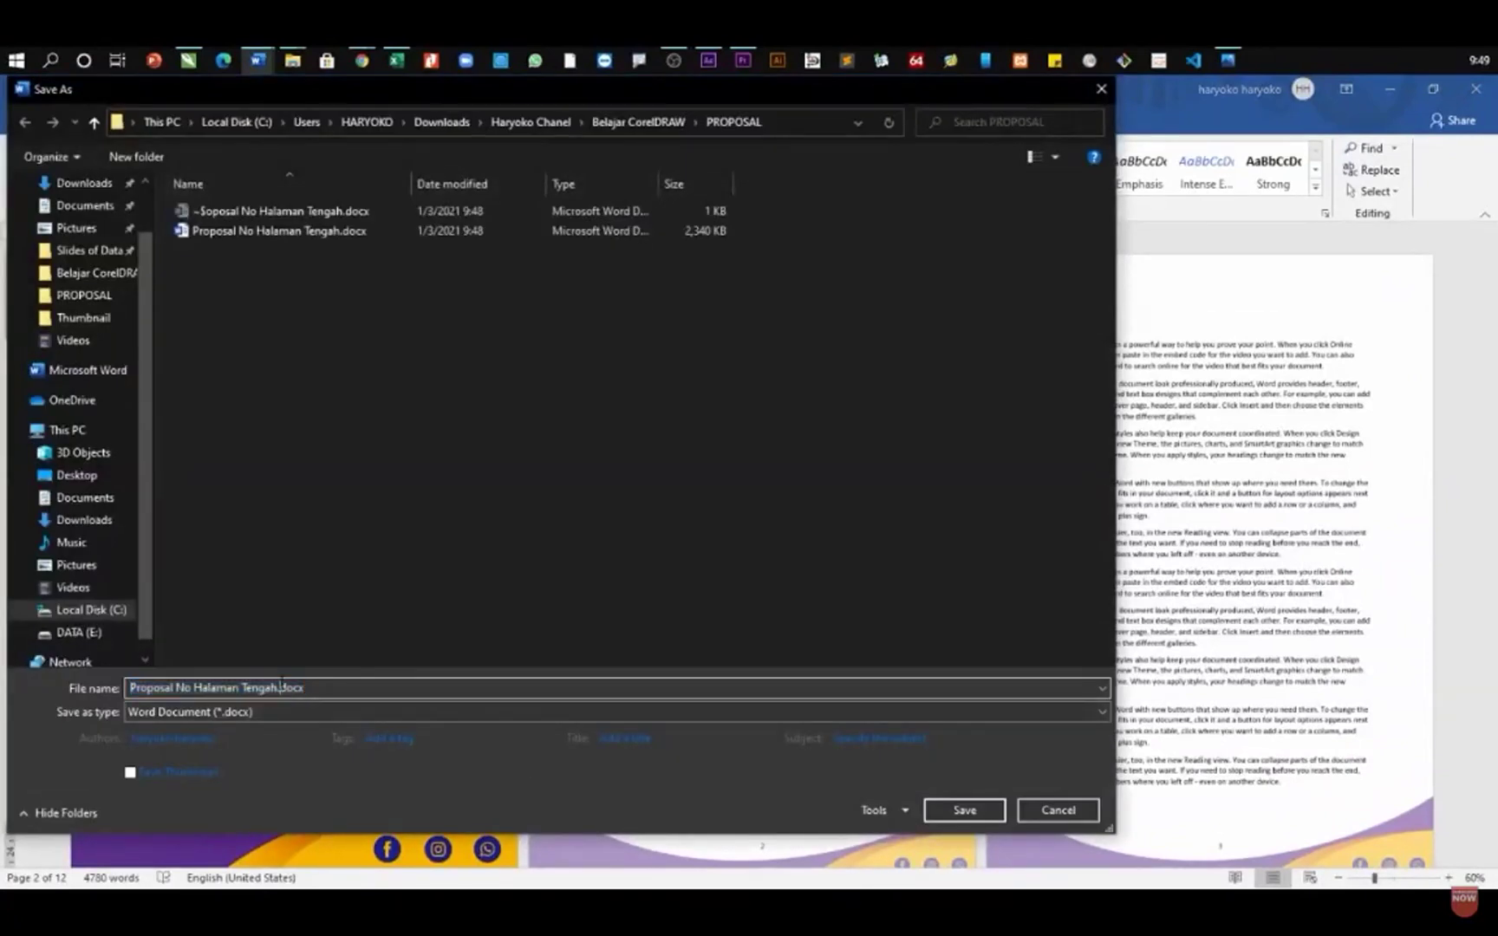
{"action": "key", "text": "BackSpace"}
{"action": "key", "text": "BackSpace"}
{"action": "key", "text": "BackSpace"}
{"action": "key", "text": "BackSpace"}
{"action": "key", "text": "BackSpace"}
{"action": "key", "text": "BackSpace"}
{"action": "type", "text": "Kana"}
{"action": "left_click", "coordinate": [958, 806]}
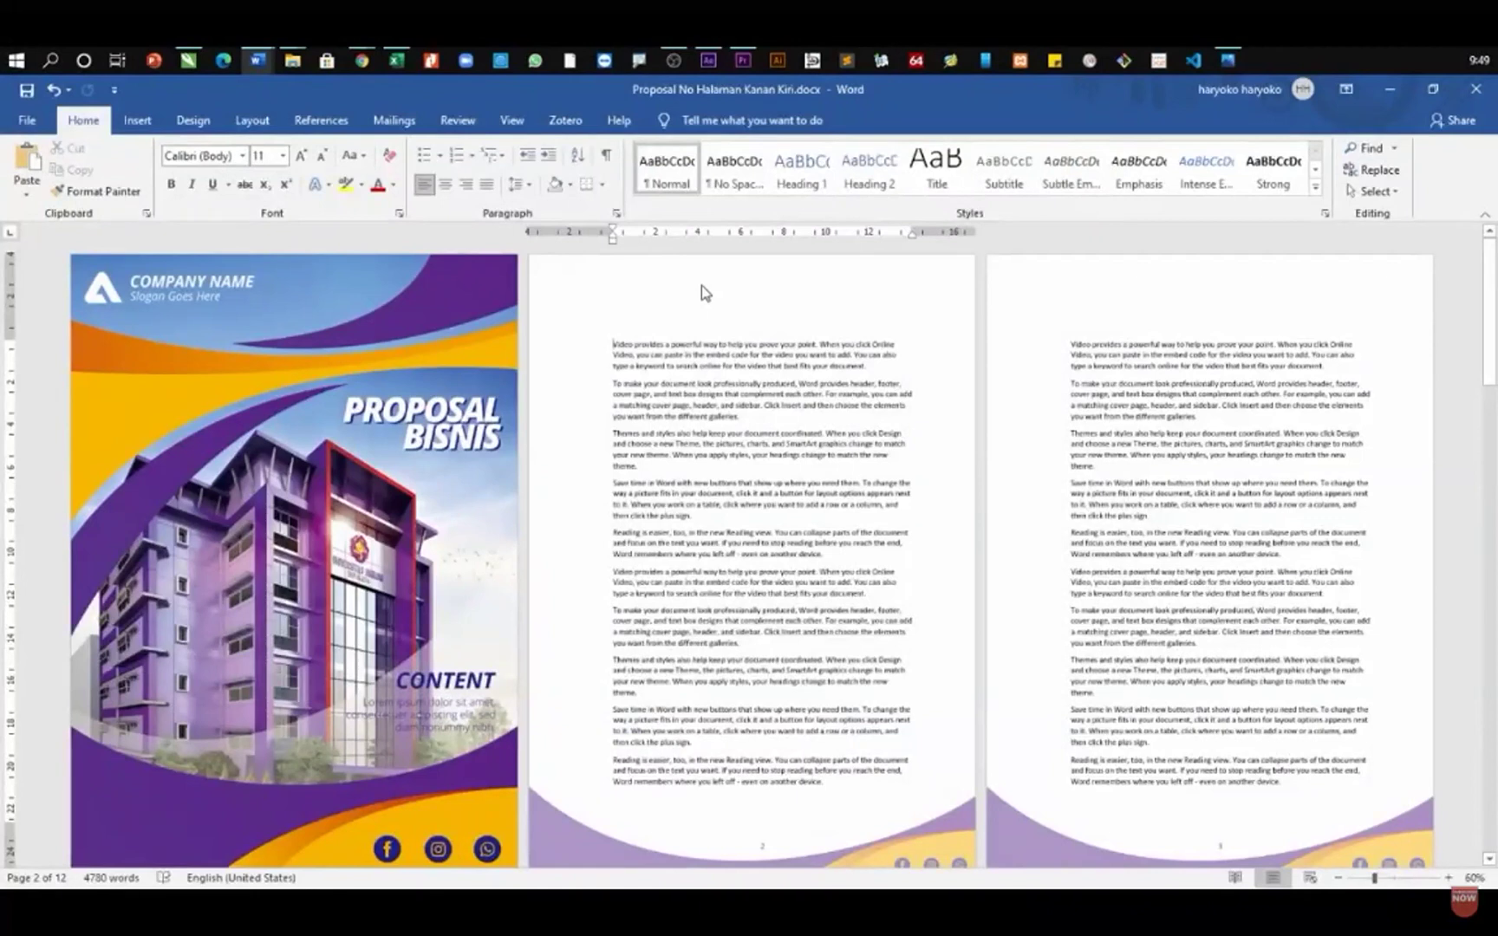
- Open the second page's header for editing and enable different odd and even pages
{"action": "double_click", "coordinate": [701, 285]}
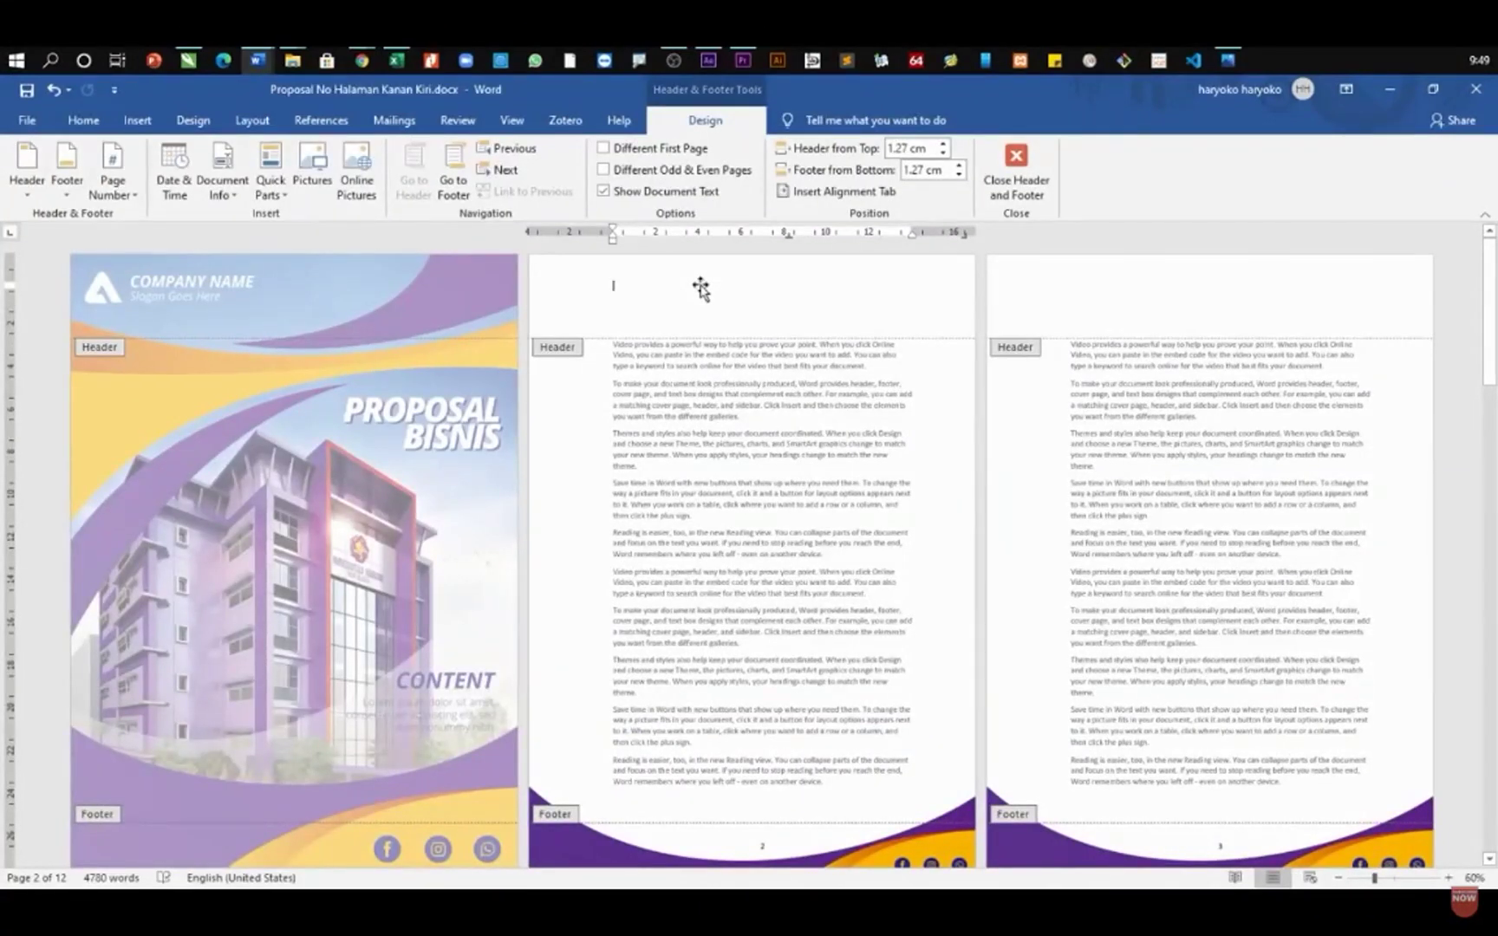
{"action": "left_click", "coordinate": [700, 179]}
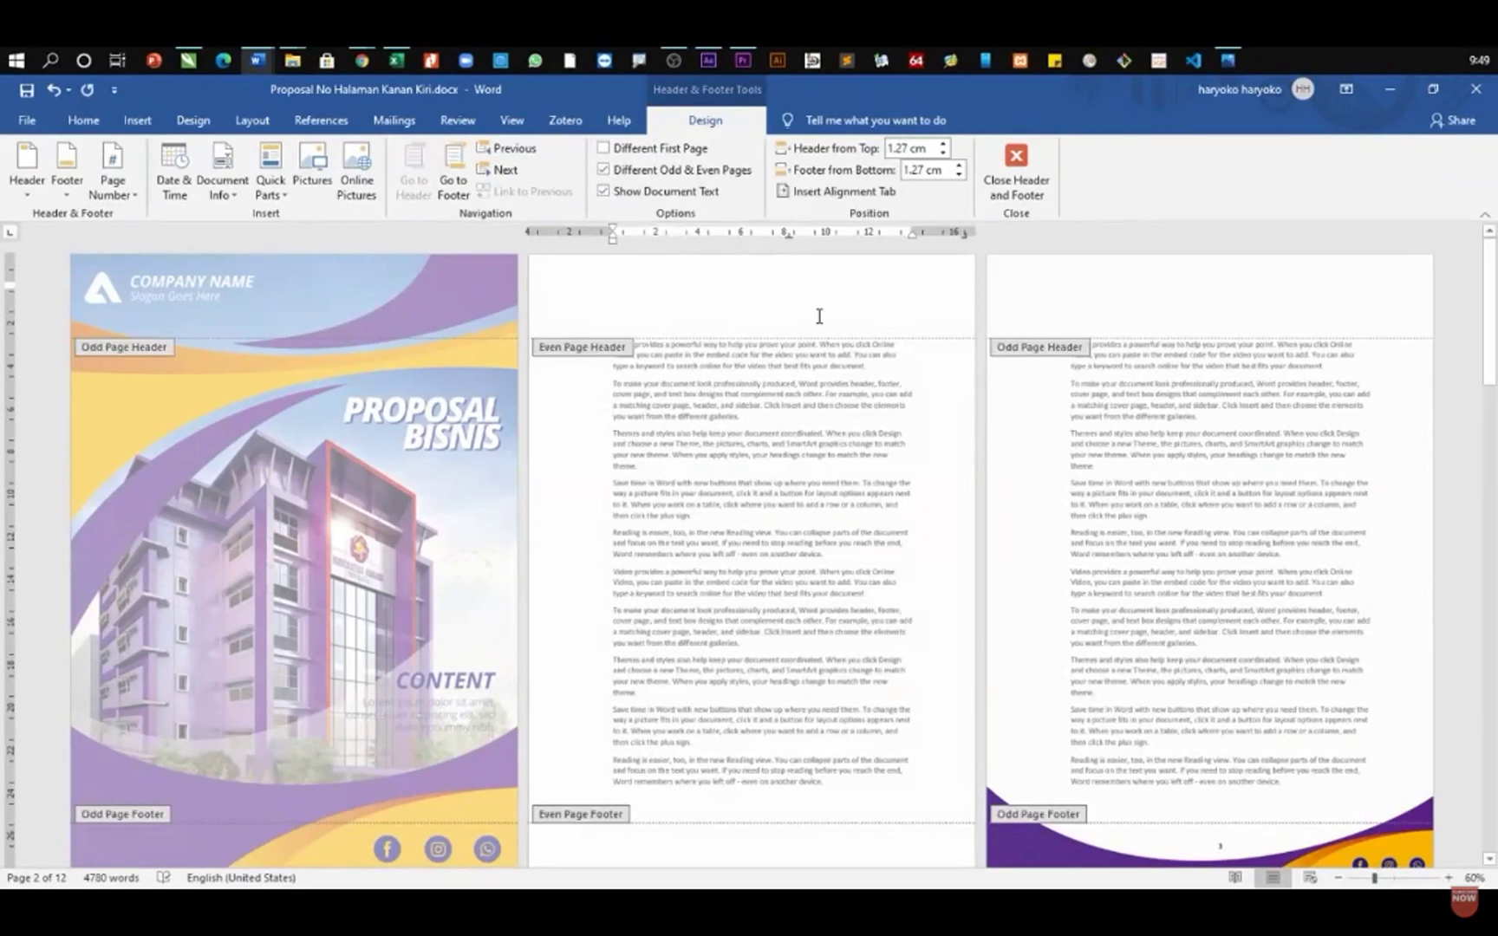
{"action": "scroll", "coordinate": [820, 317], "scroll_direction": "down", "scroll_amount": 2}
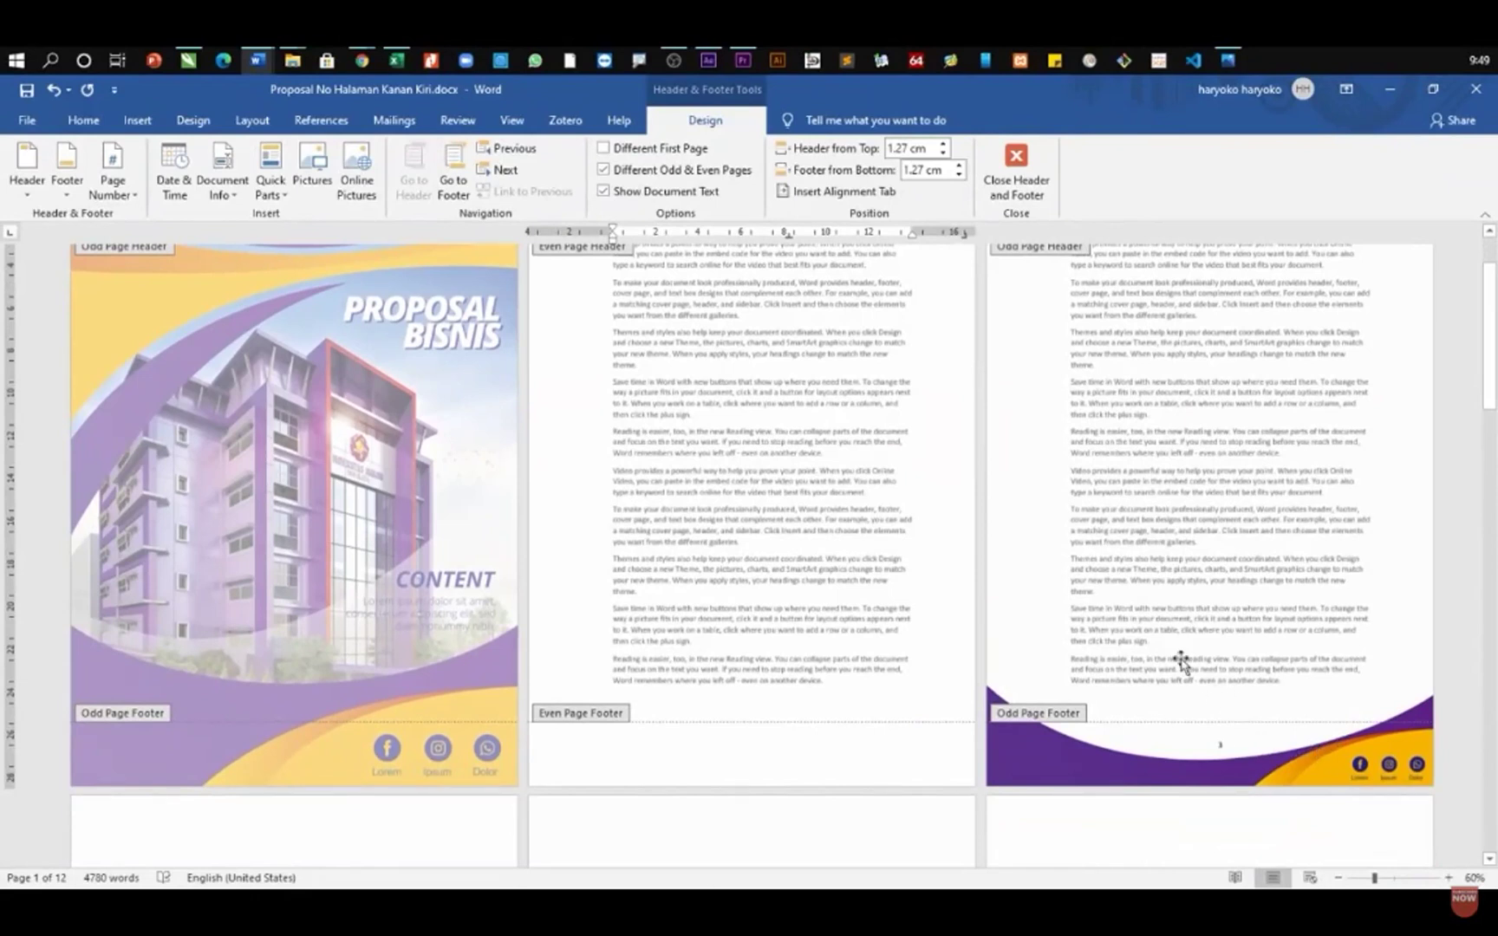
{"action": "scroll", "coordinate": [1051, 569], "scroll_direction": "up", "scroll_amount": 2}
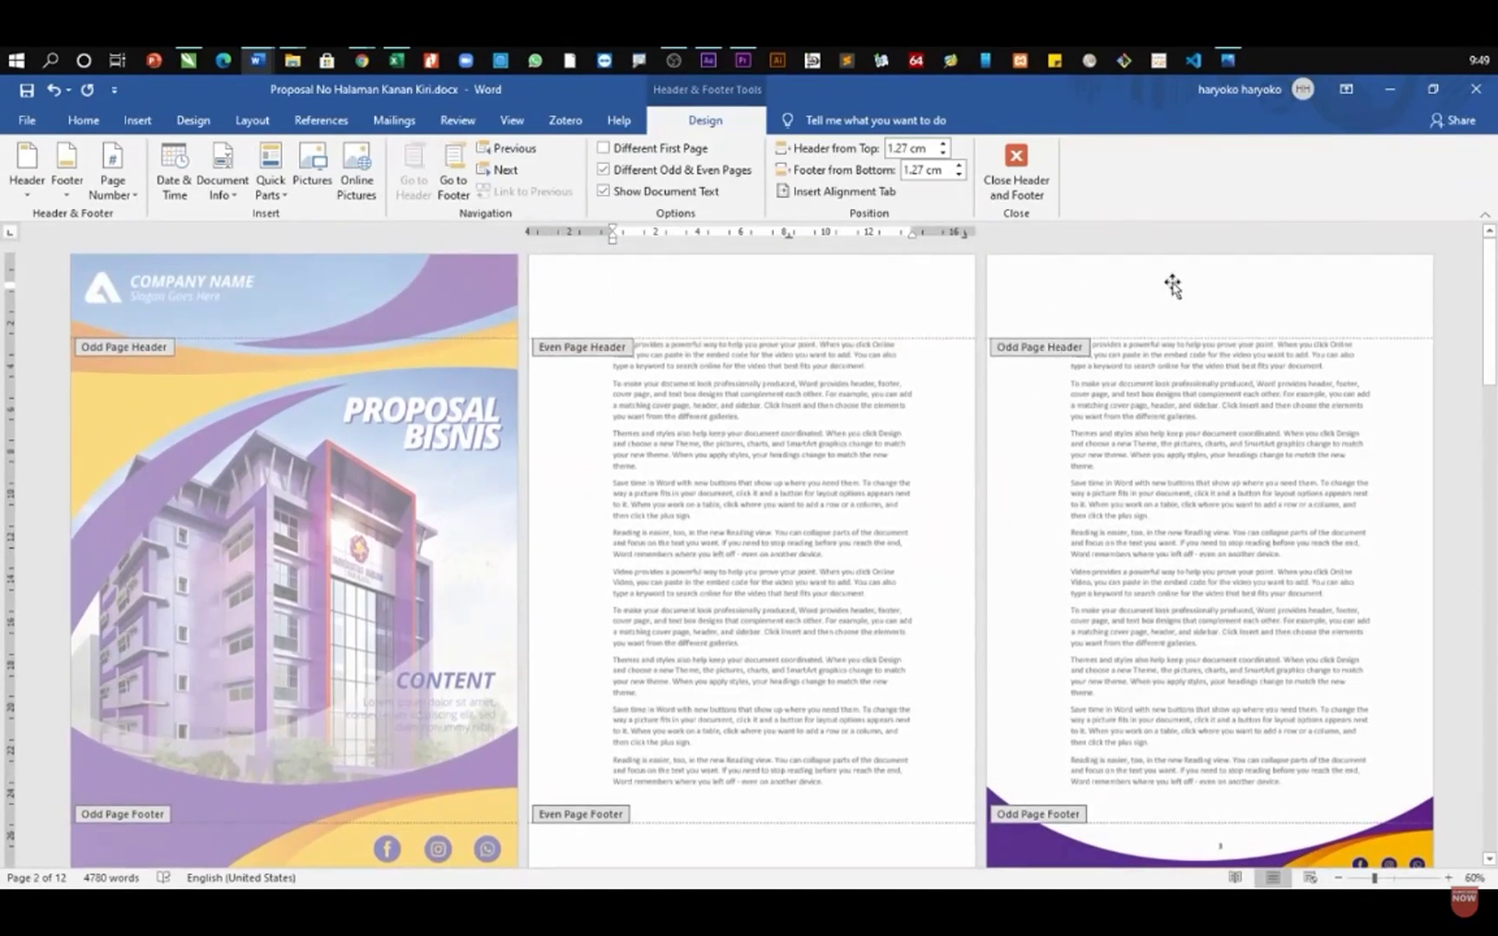
{"action": "scroll", "coordinate": [1234, 605], "scroll_direction": "down", "scroll_amount": 2}
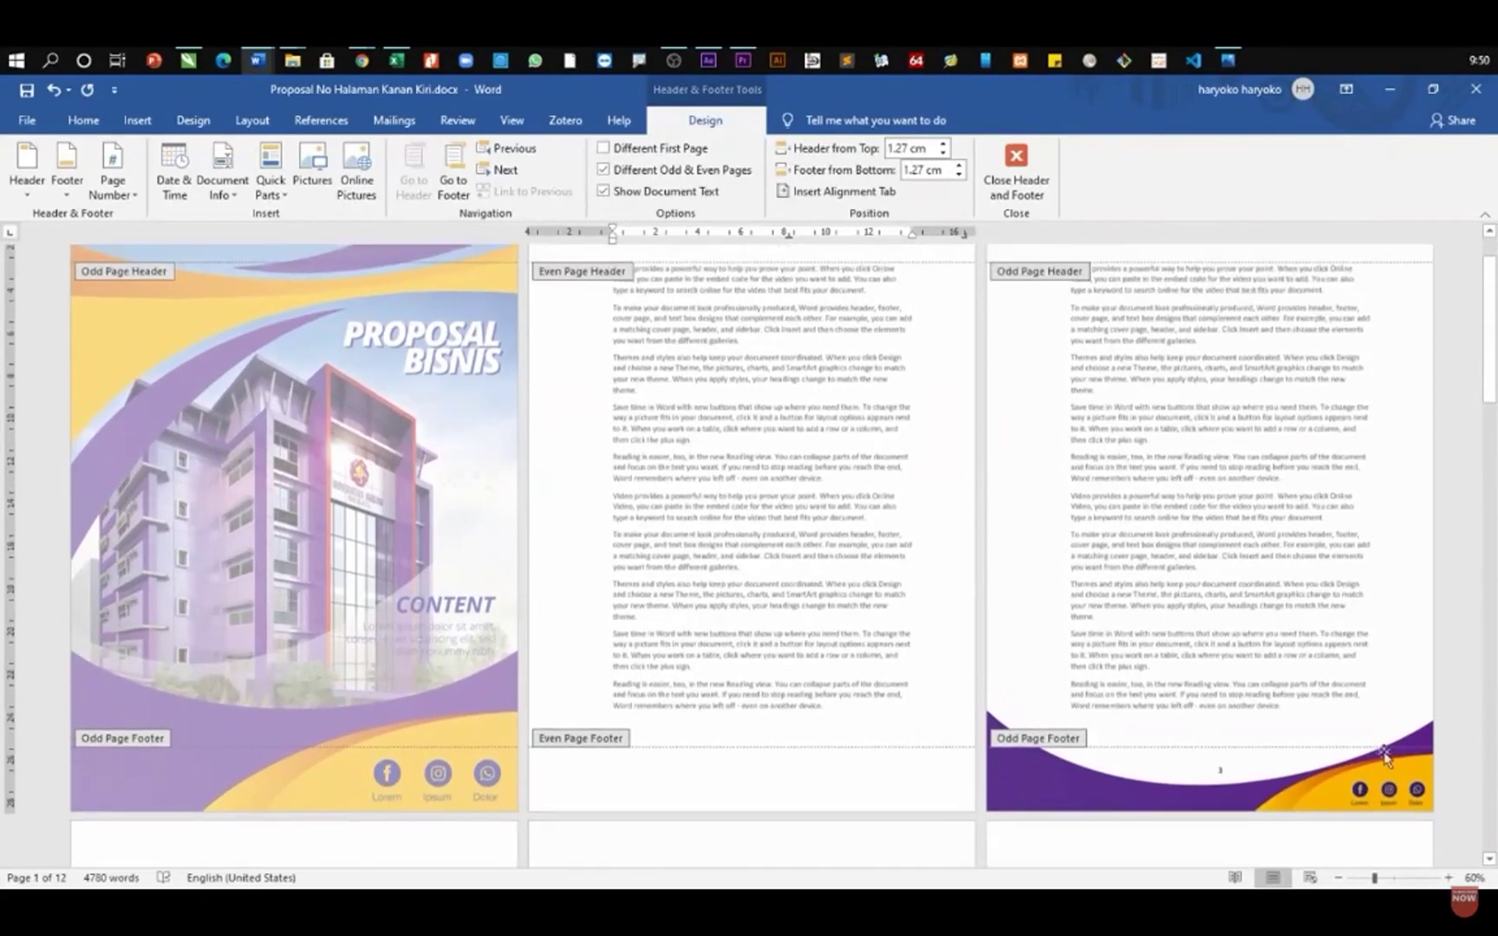
- Move the background picture from the third page's header onto the second page and align it with the page edges
{"action": "scroll", "coordinate": [1197, 488], "scroll_direction": "up", "scroll_amount": 2}
{"action": "left_click_drag", "start_coordinate": [1070, 294], "coordinate": [609, 308]}
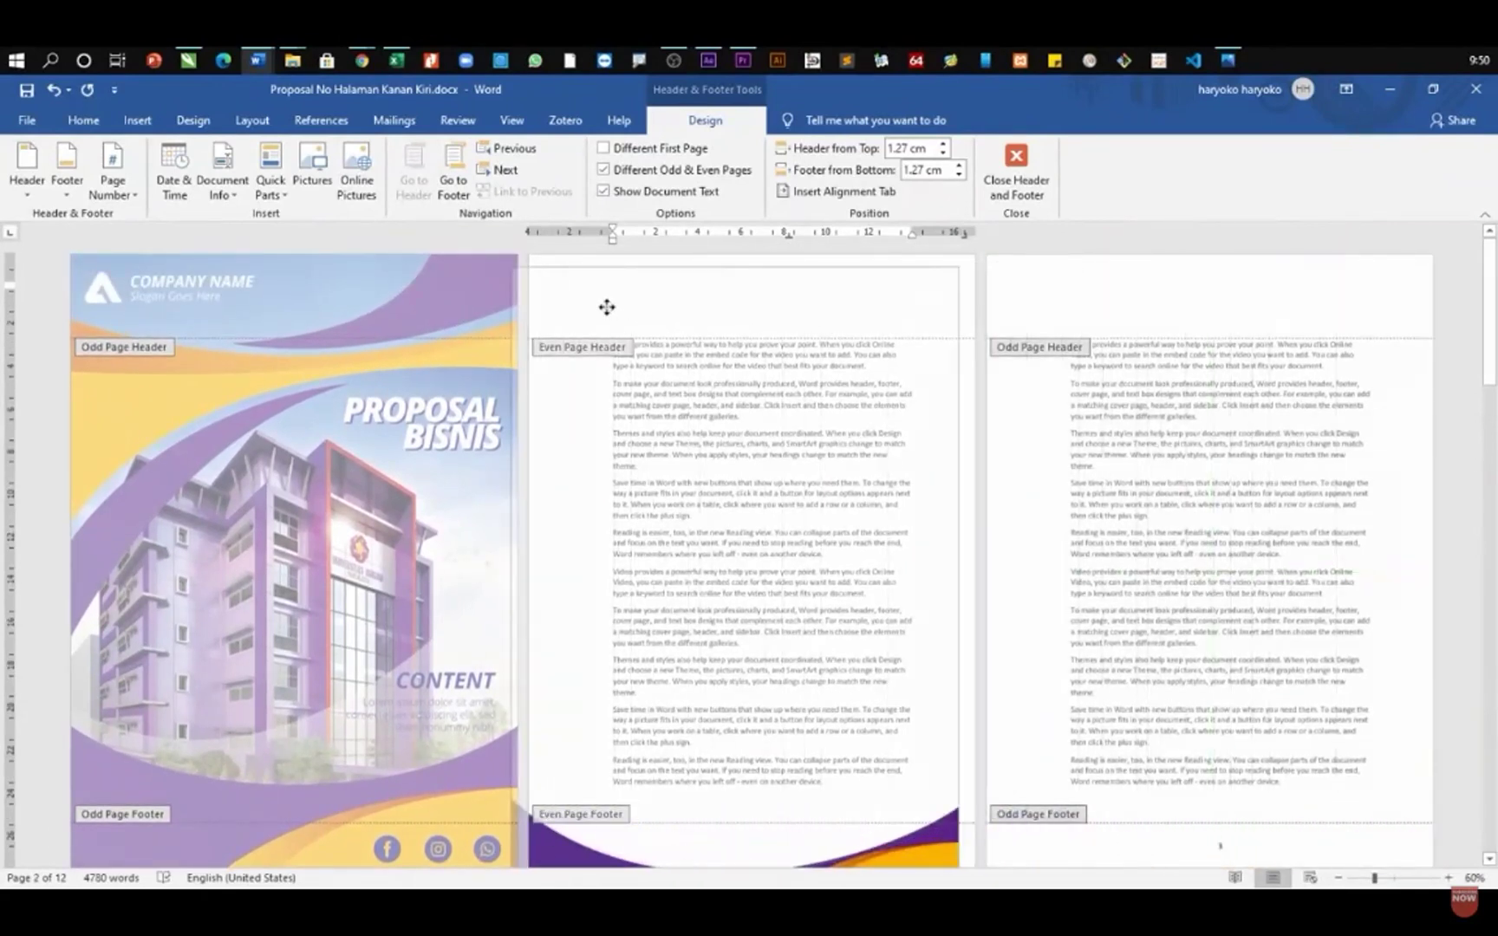
{"action": "scroll", "coordinate": [557, 354], "scroll_direction": "up", "scroll_amount": 2}
{"action": "scroll", "coordinate": [557, 353], "scroll_direction": "up", "scroll_amount": 10}
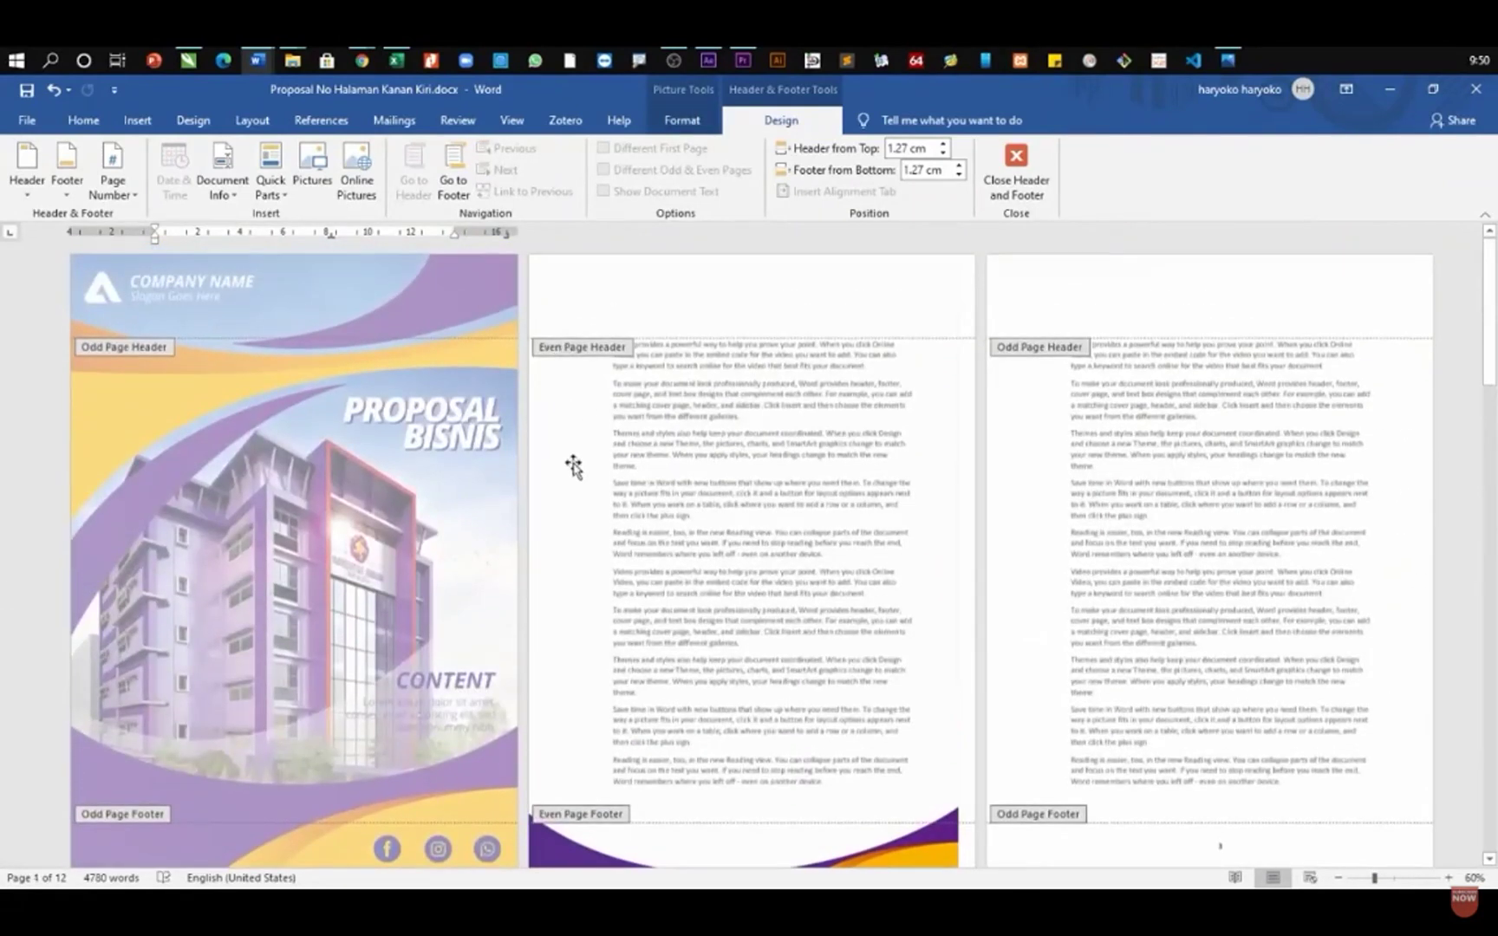
{"action": "left_click_drag", "start_coordinate": [573, 466], "coordinate": [581, 425]}
{"action": "scroll", "coordinate": [618, 574], "scroll_direction": "down", "scroll_amount": 2}
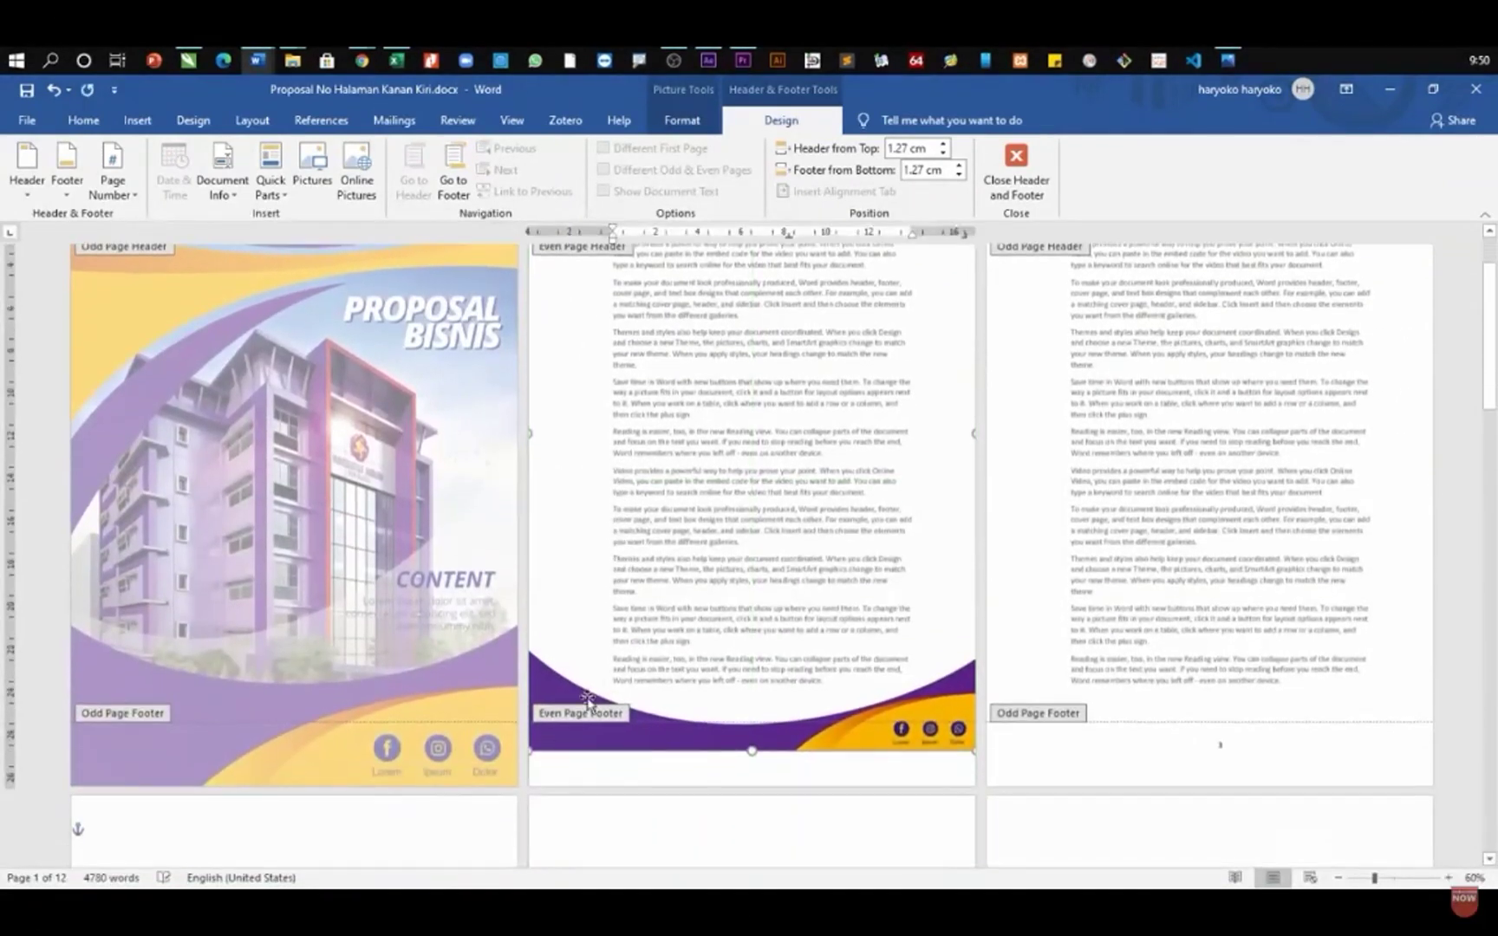
{"action": "left_click_drag", "start_coordinate": [552, 749], "coordinate": [559, 785]}
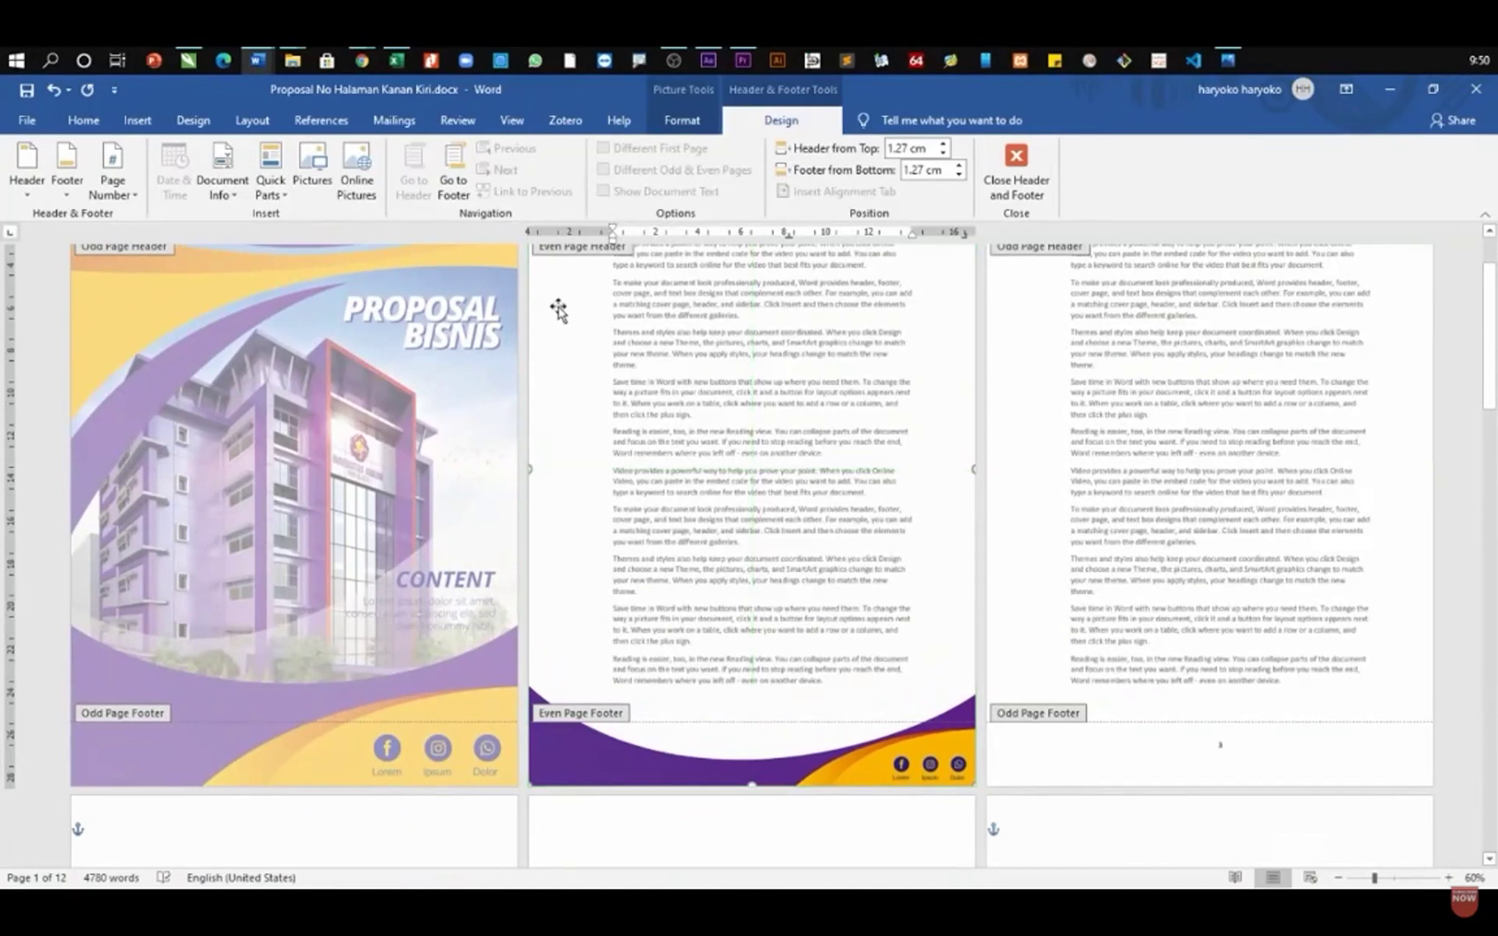
- Insert a Plain Number 1 page number at the bottom of the even pages
{"action": "left_click", "coordinate": [113, 169]}
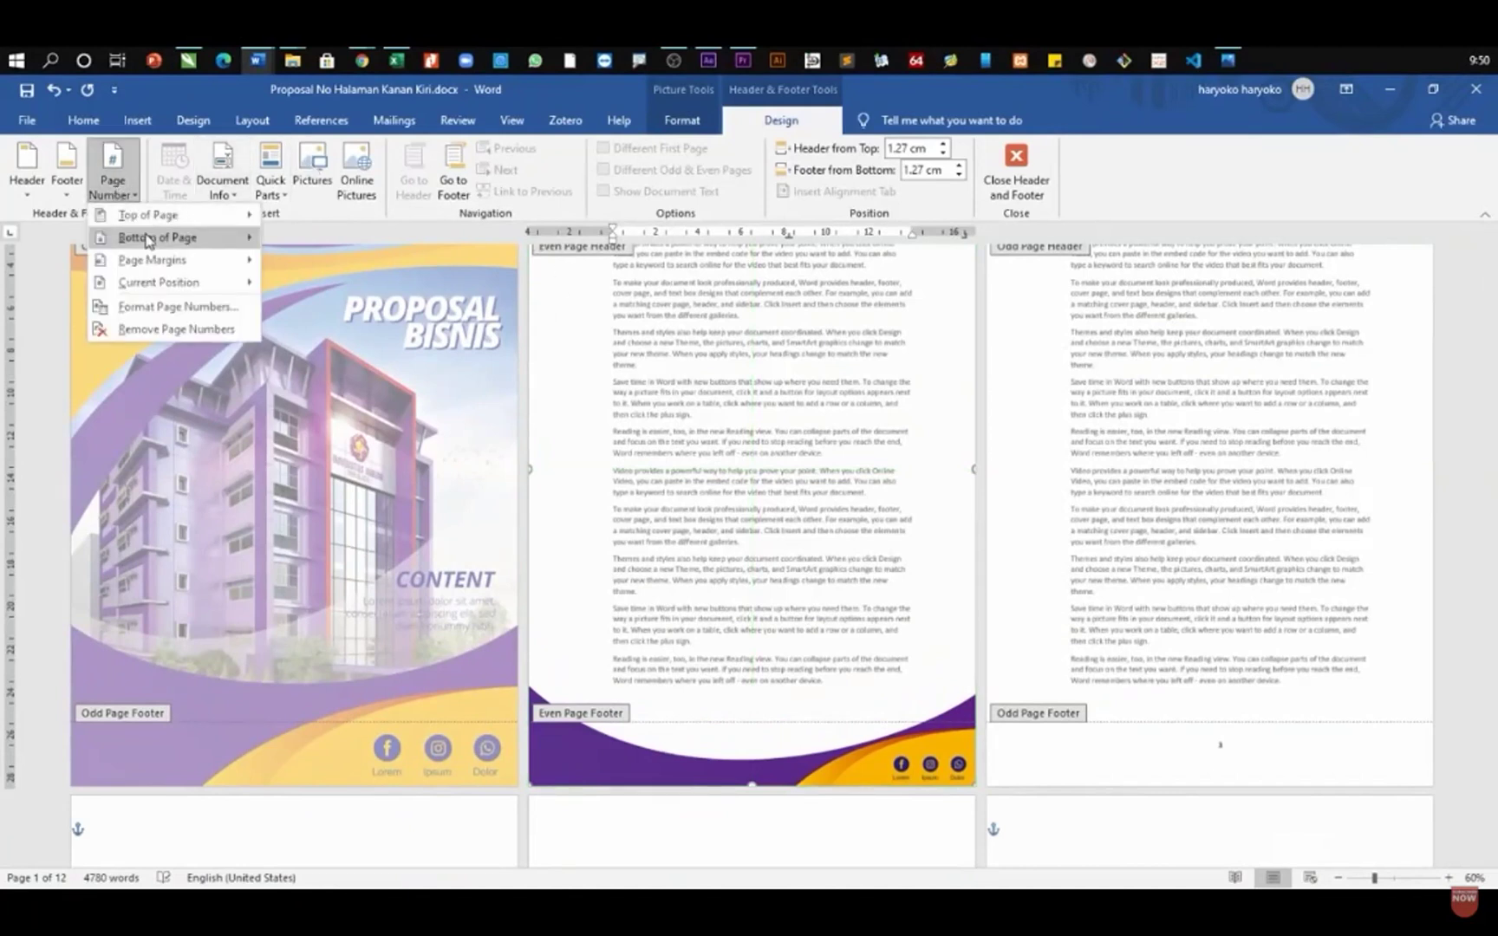
{"action": "mouse_move", "coordinate": [156, 239]}
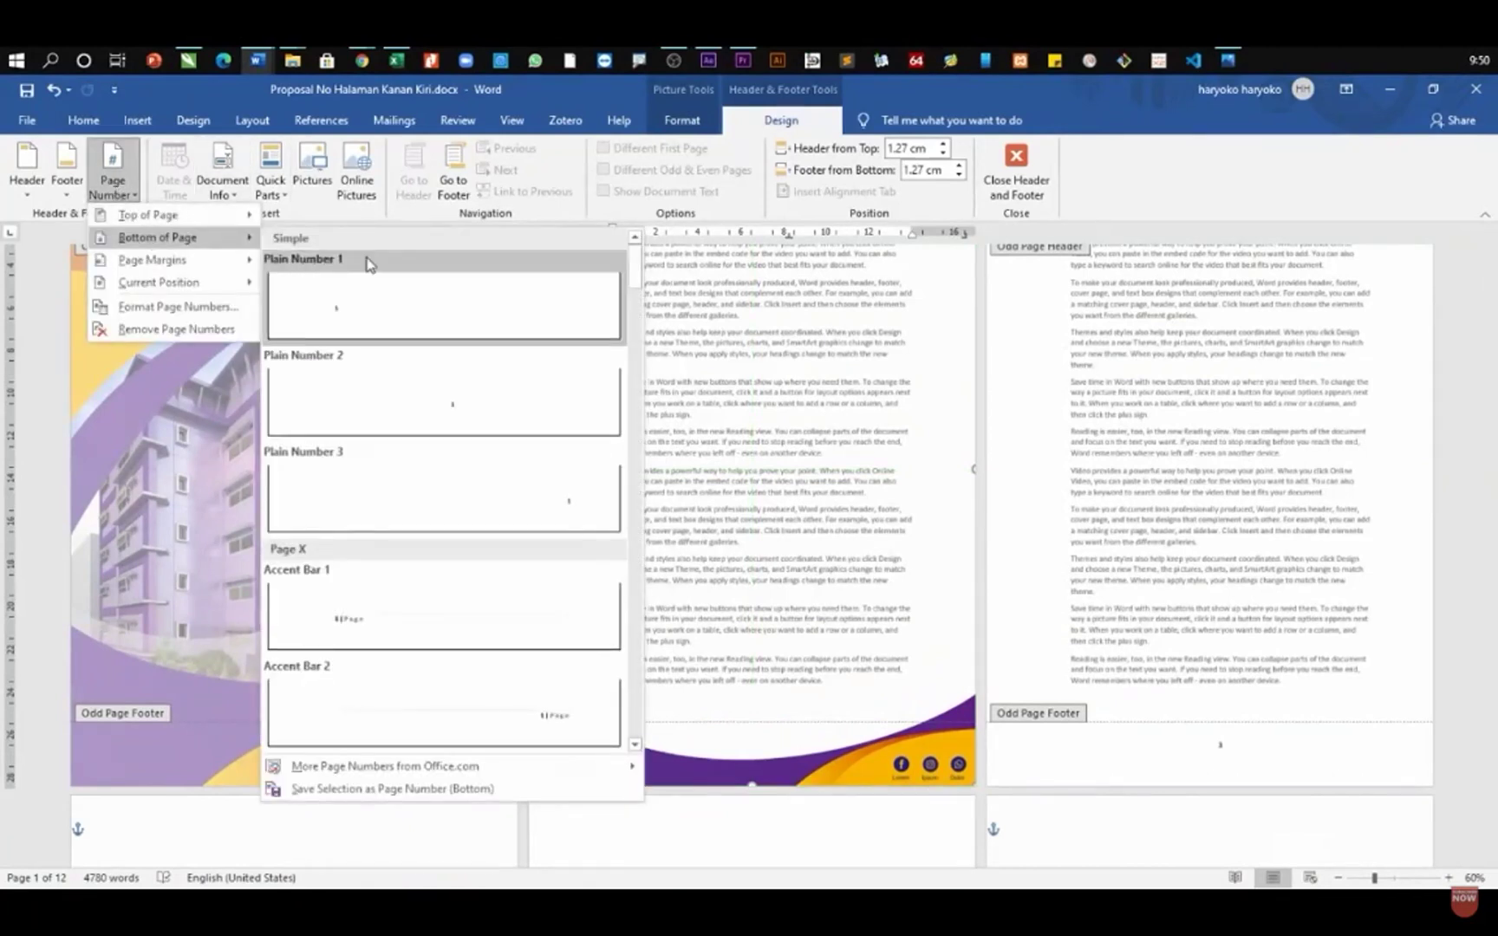
{"action": "left_click", "coordinate": [381, 320]}
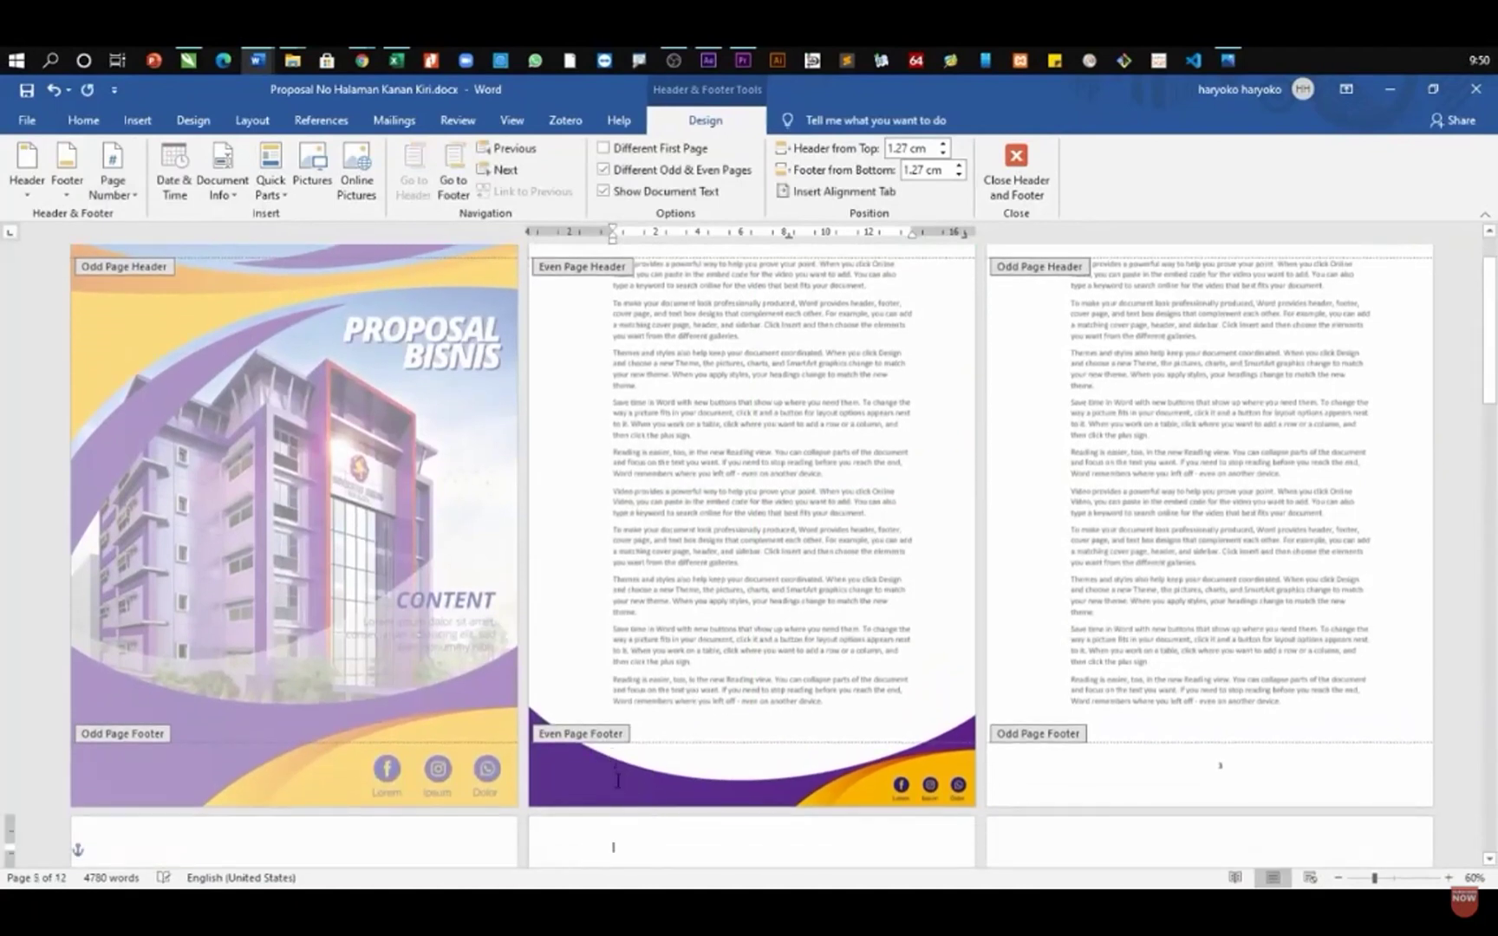
{"action": "scroll", "coordinate": [615, 767], "scroll_direction": "down", "scroll_amount": 2}
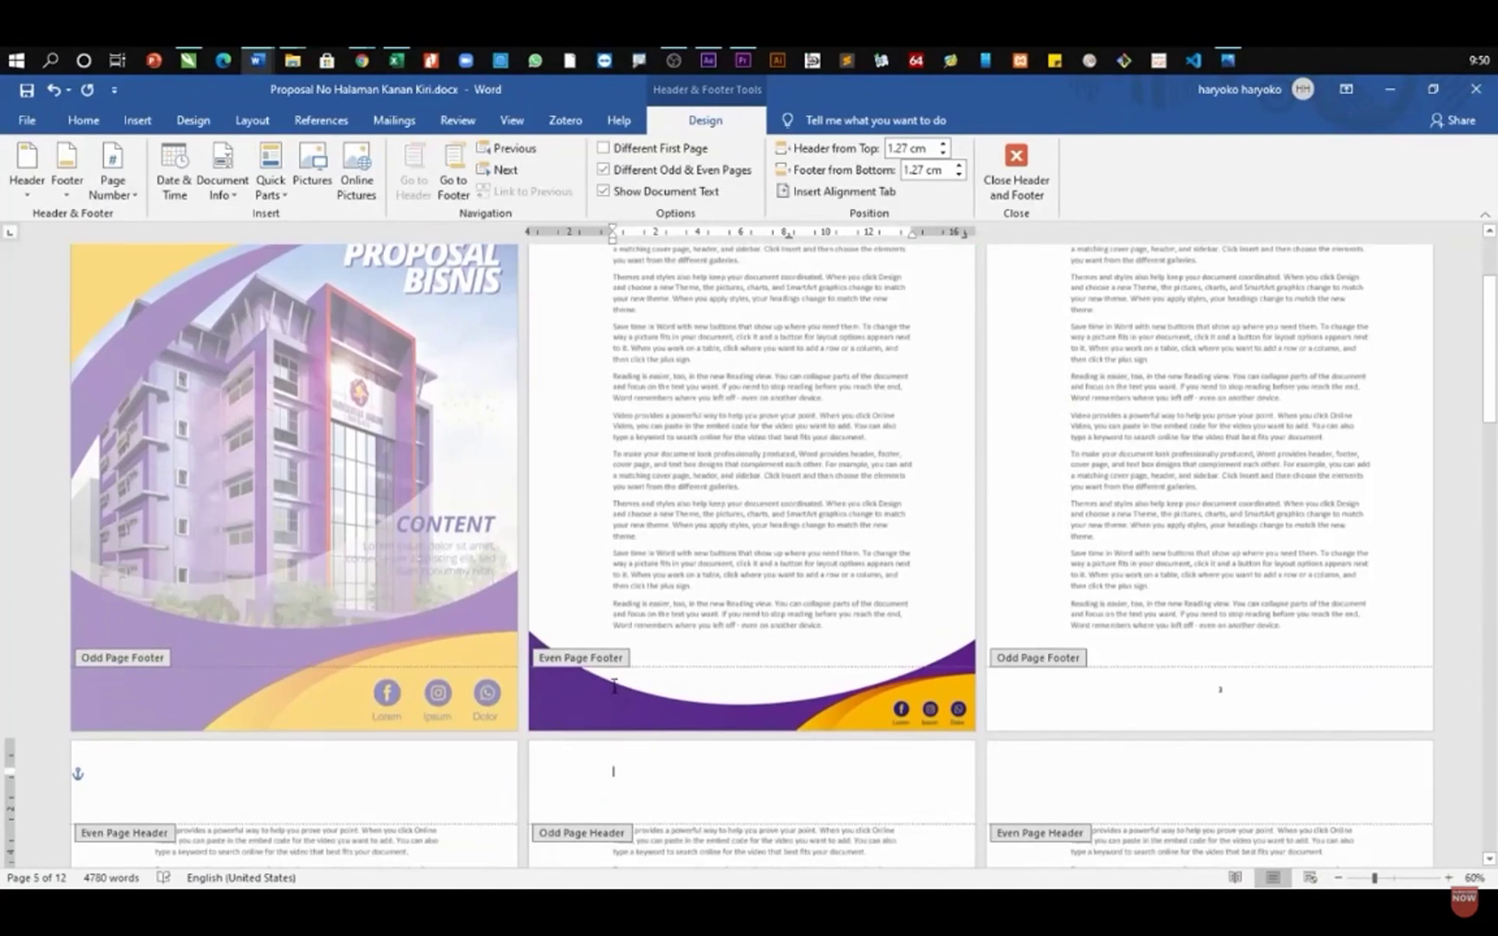
{"action": "left_click", "coordinate": [615, 688]}
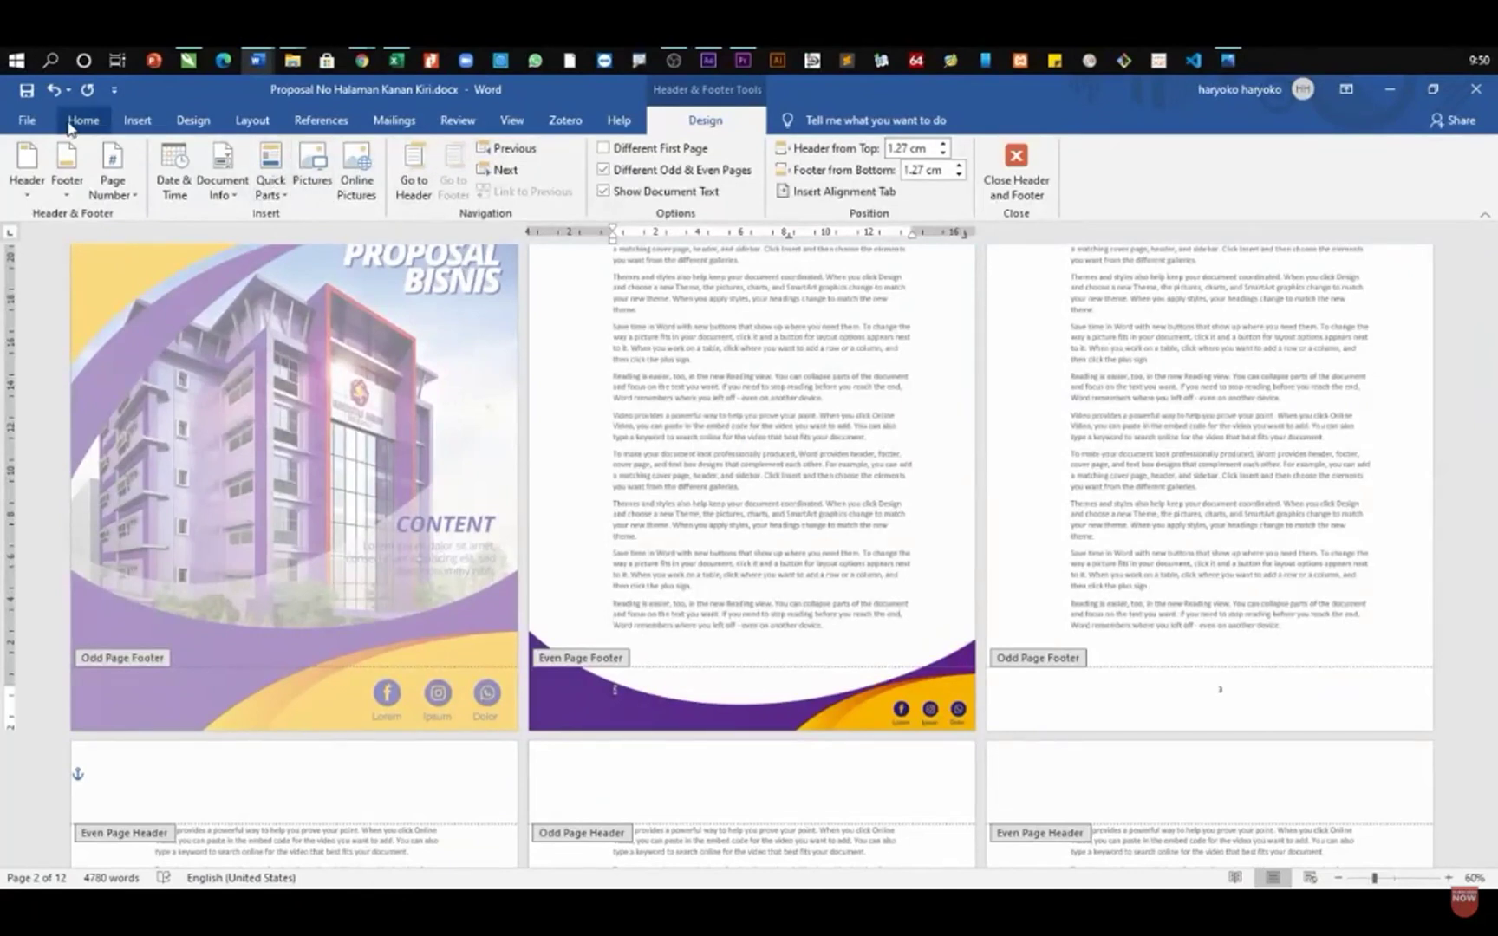
{"action": "left_click", "coordinate": [71, 126]}
{"action": "left_click", "coordinate": [395, 185]}
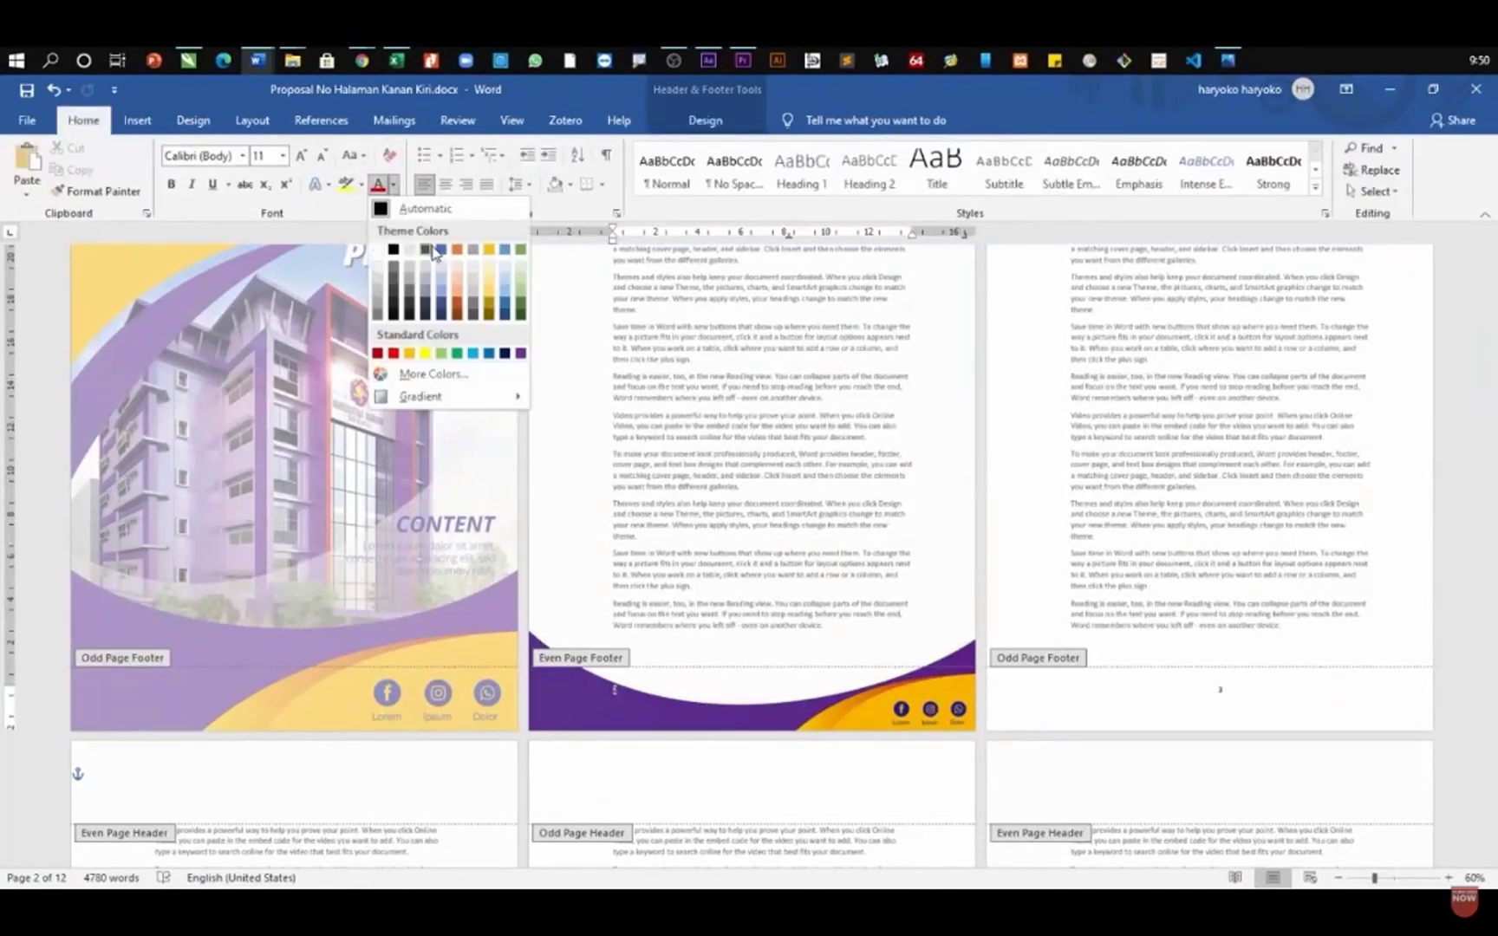
{"action": "left_click", "coordinate": [528, 398]}
{"action": "left_click", "coordinate": [715, 695]}
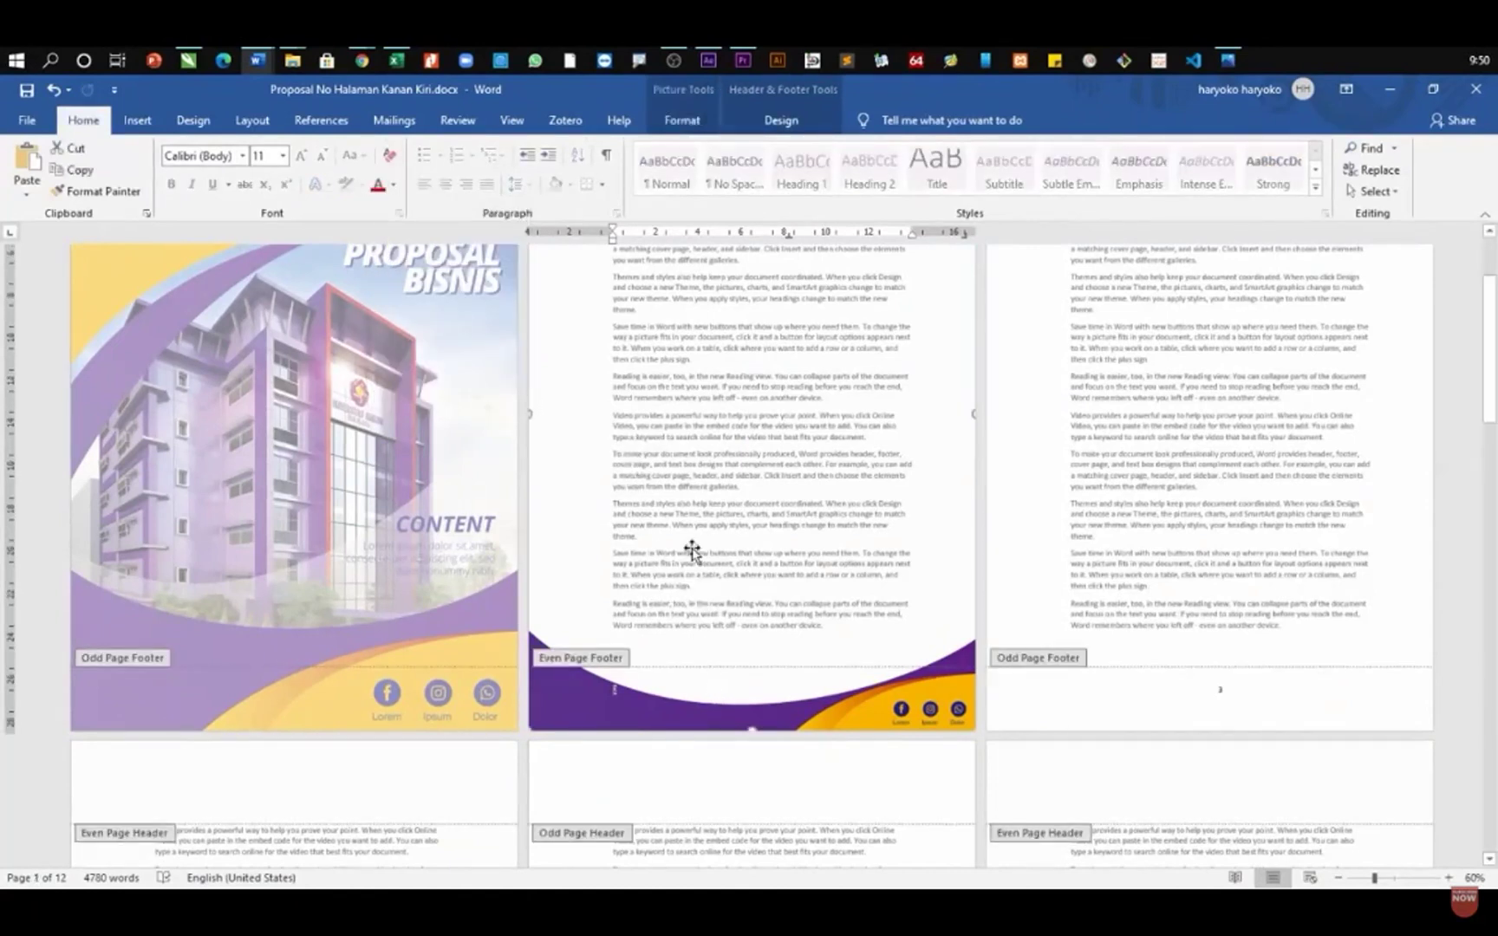
- Insert isi No Kanan.jpg into the third page's odd-page header and place it behind the text as a full-page background
{"action": "scroll", "coordinate": [691, 551], "scroll_direction": "up", "scroll_amount": 3}
{"action": "left_click", "coordinate": [1136, 284]}
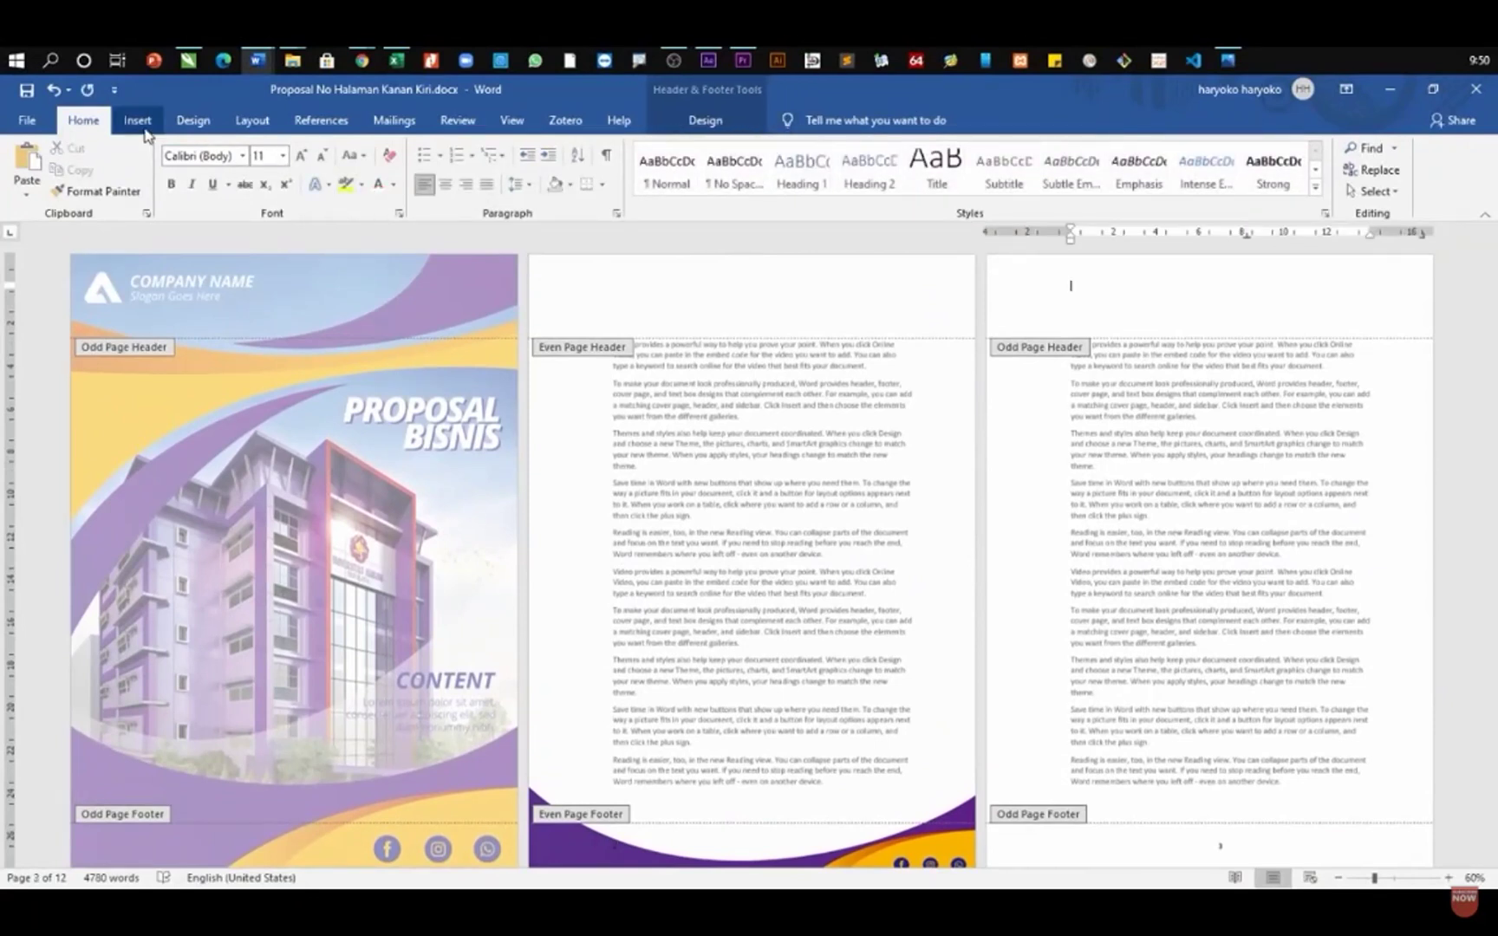
{"action": "left_click", "coordinate": [137, 120]}
{"action": "left_click", "coordinate": [215, 186]}
{"action": "left_click", "coordinate": [230, 213]}
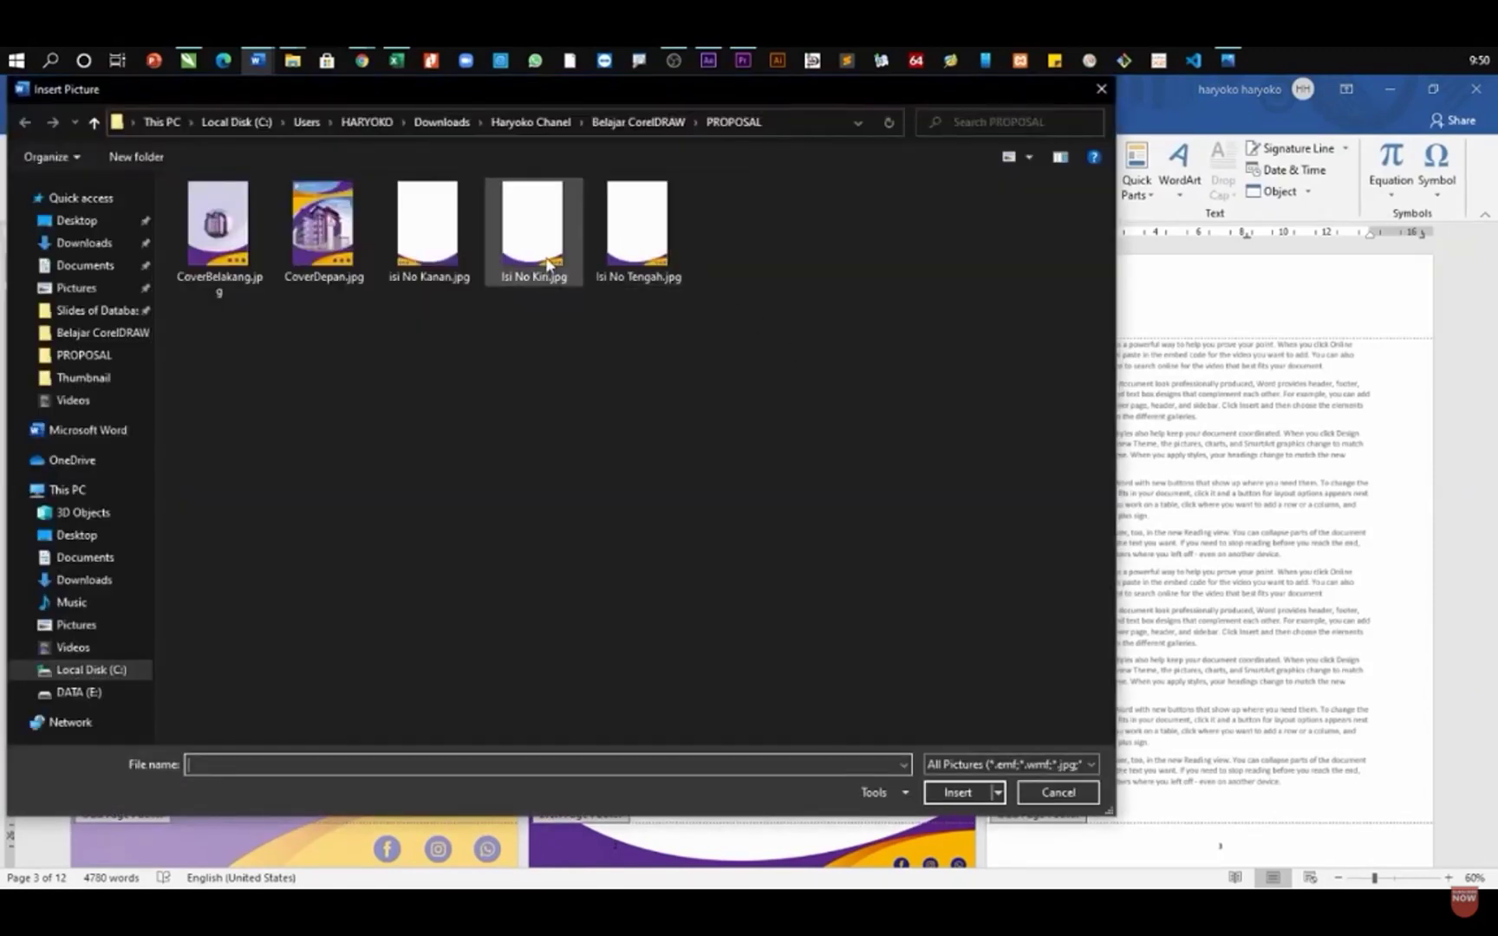
{"action": "double_click", "coordinate": [425, 229]}
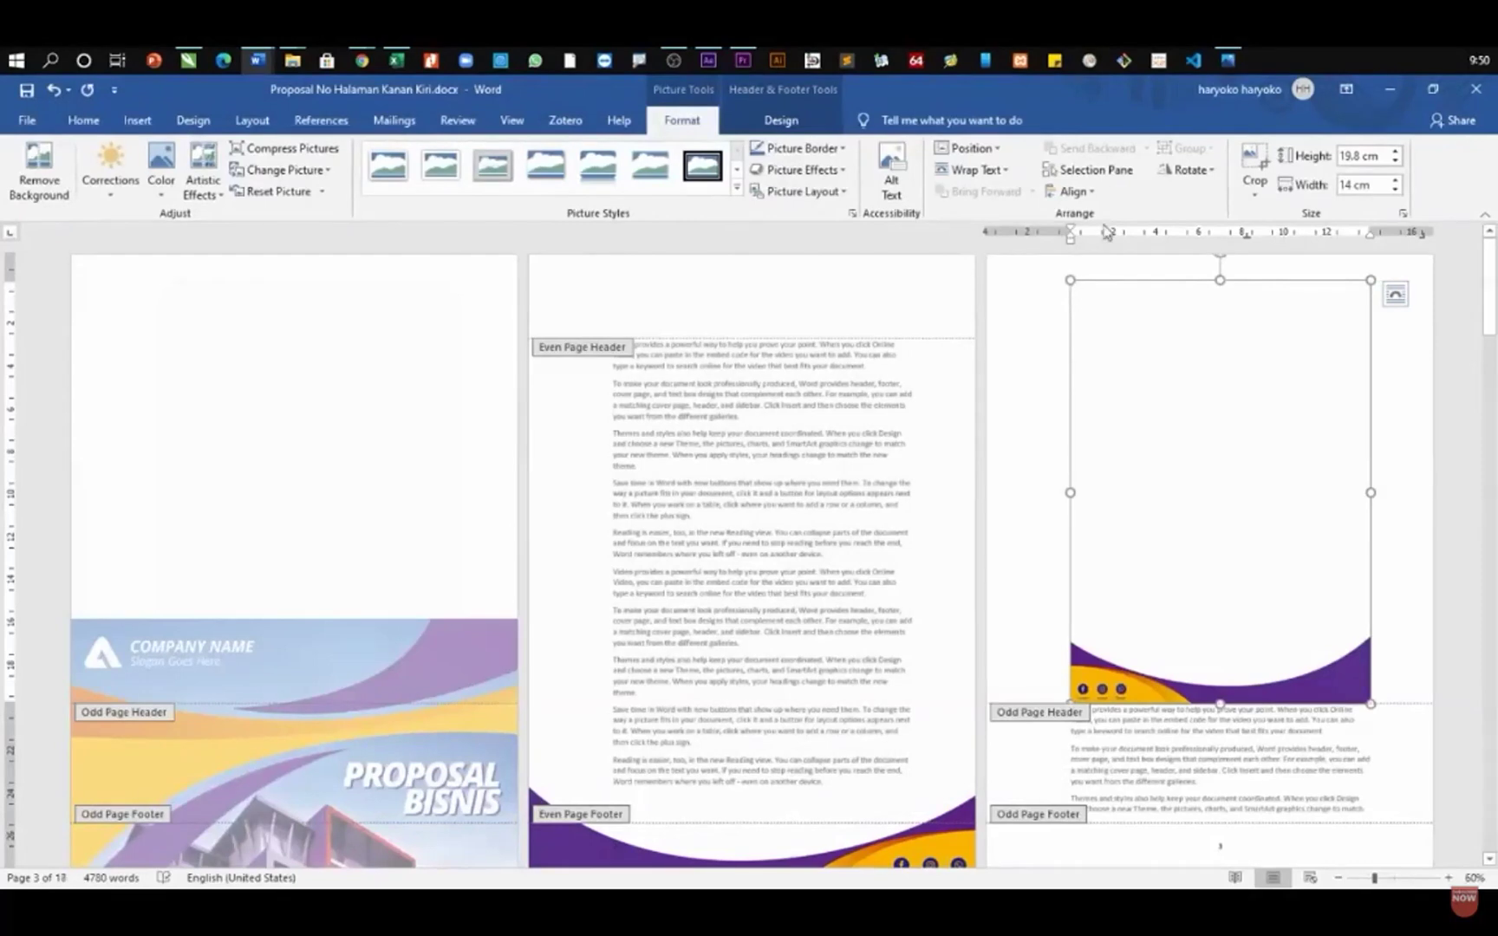
{"action": "left_click", "coordinate": [971, 170]}
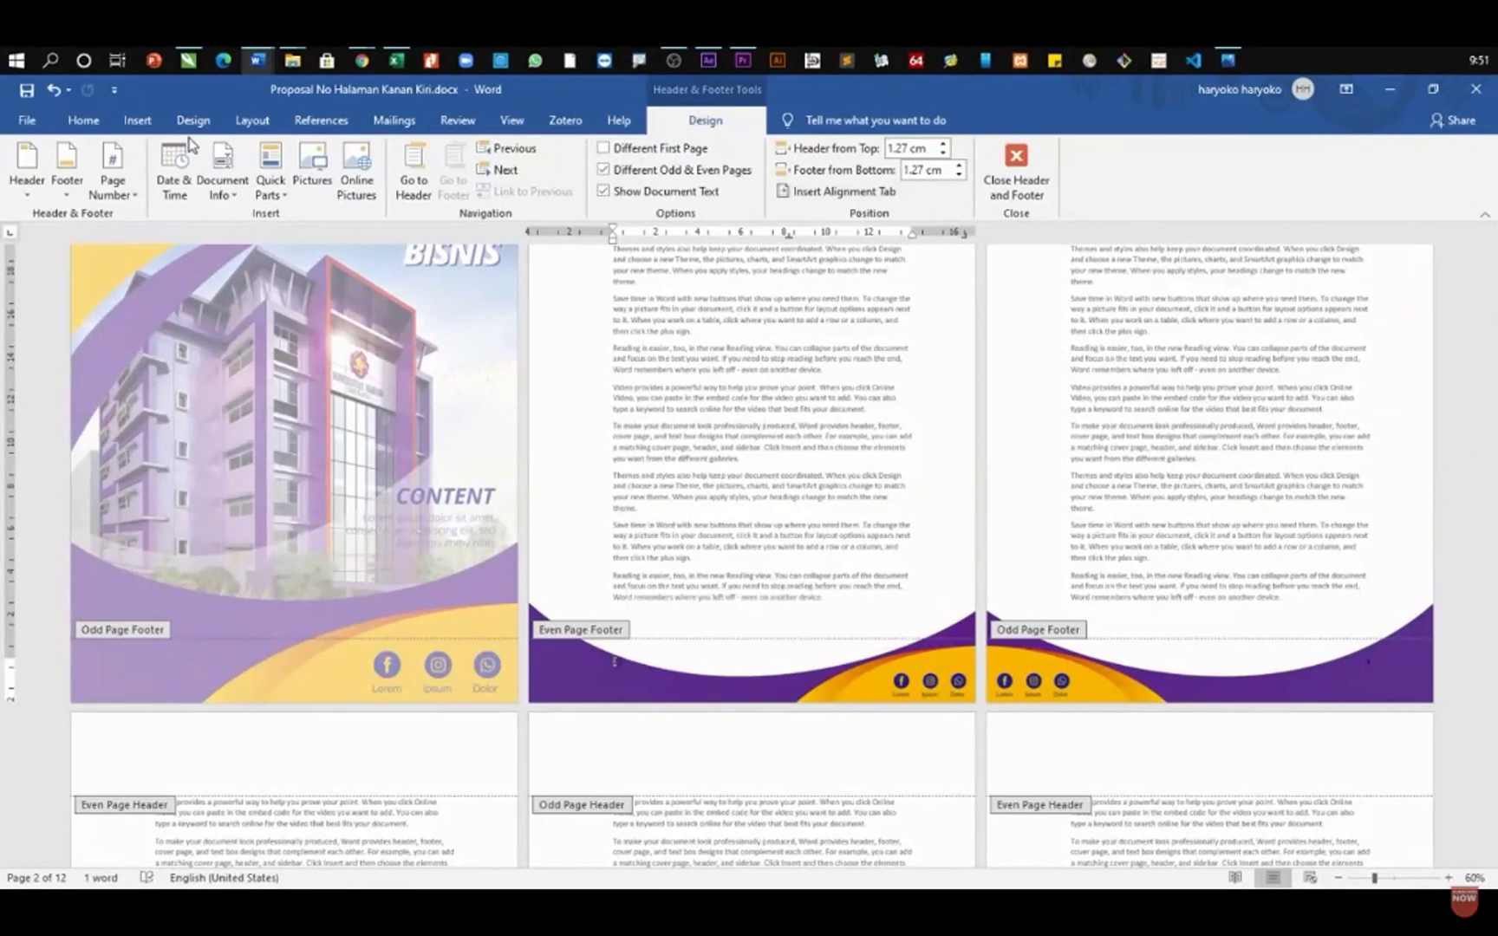
{"action": "left_click", "coordinate": [113, 184]}
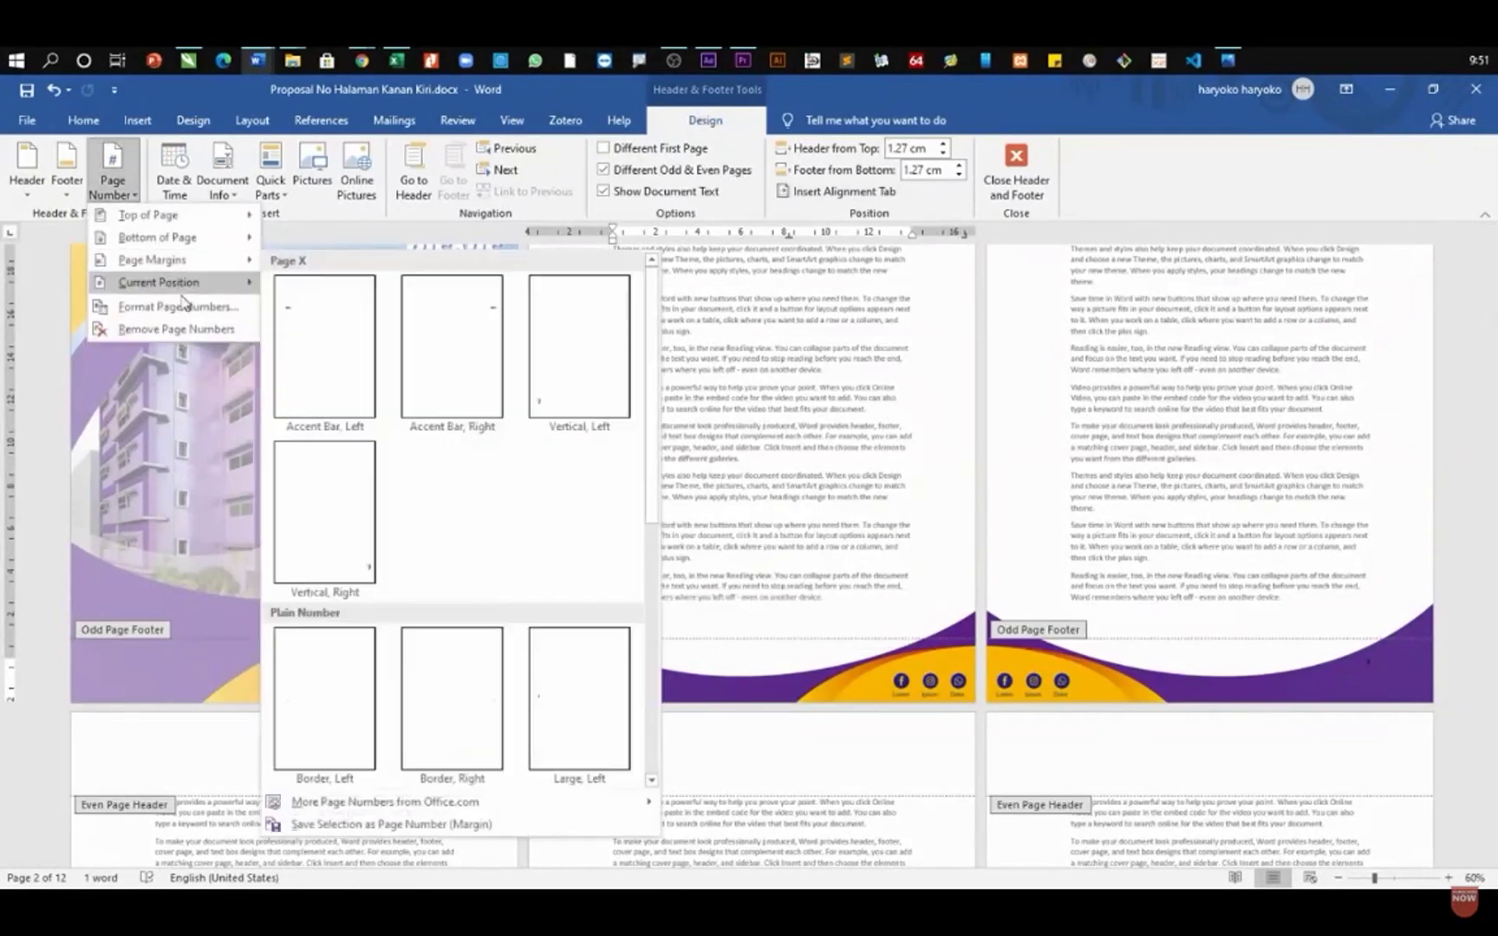
{"action": "left_click", "coordinate": [178, 306]}
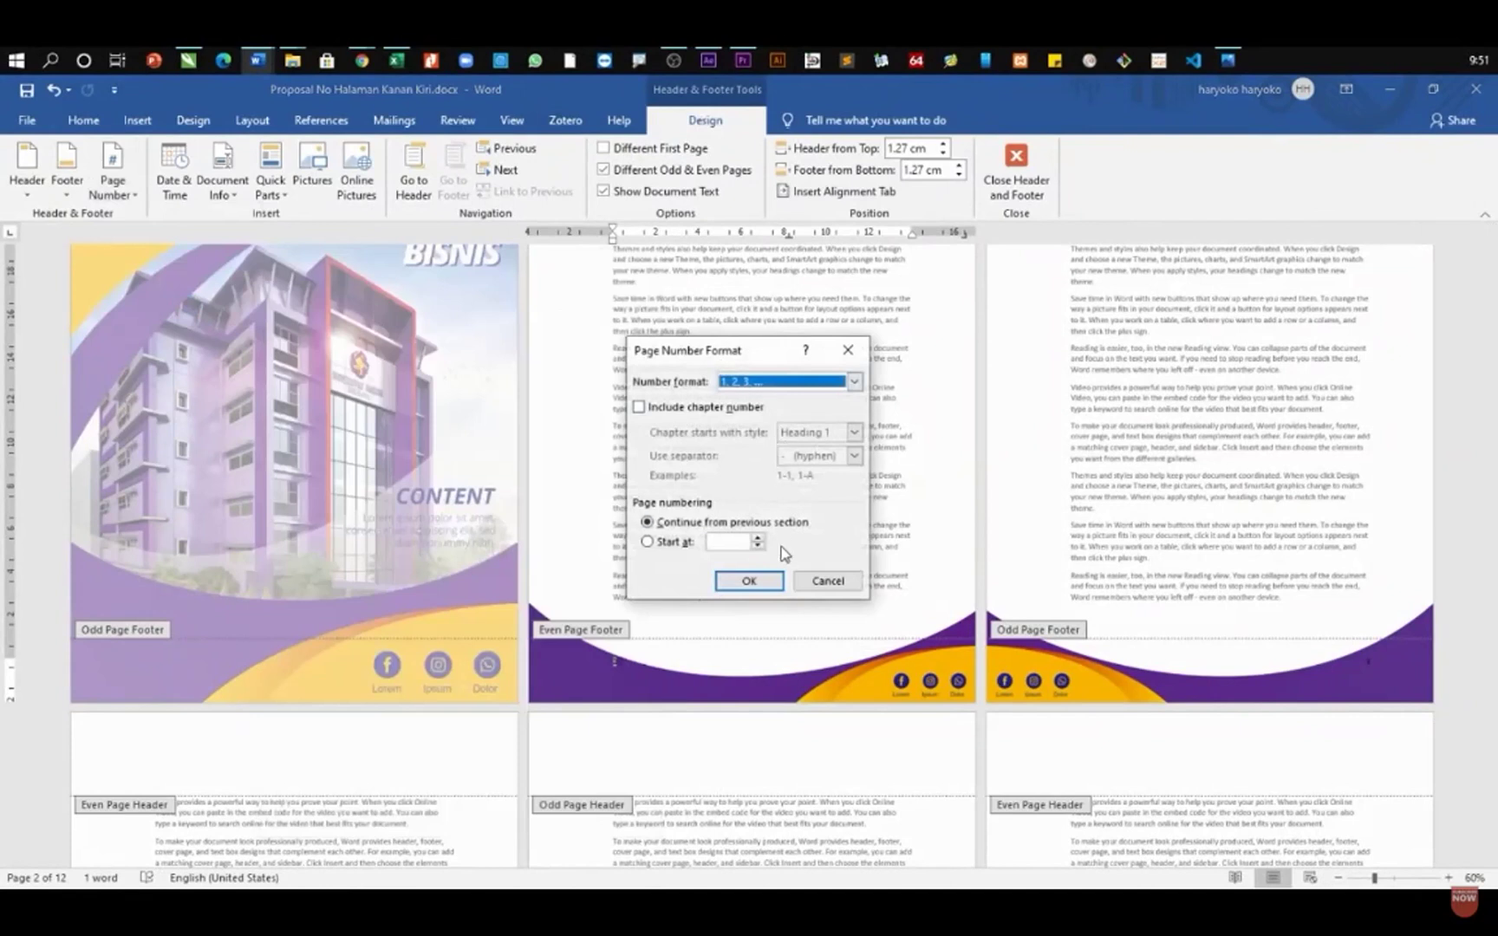
{"action": "left_click", "coordinate": [828, 582]}
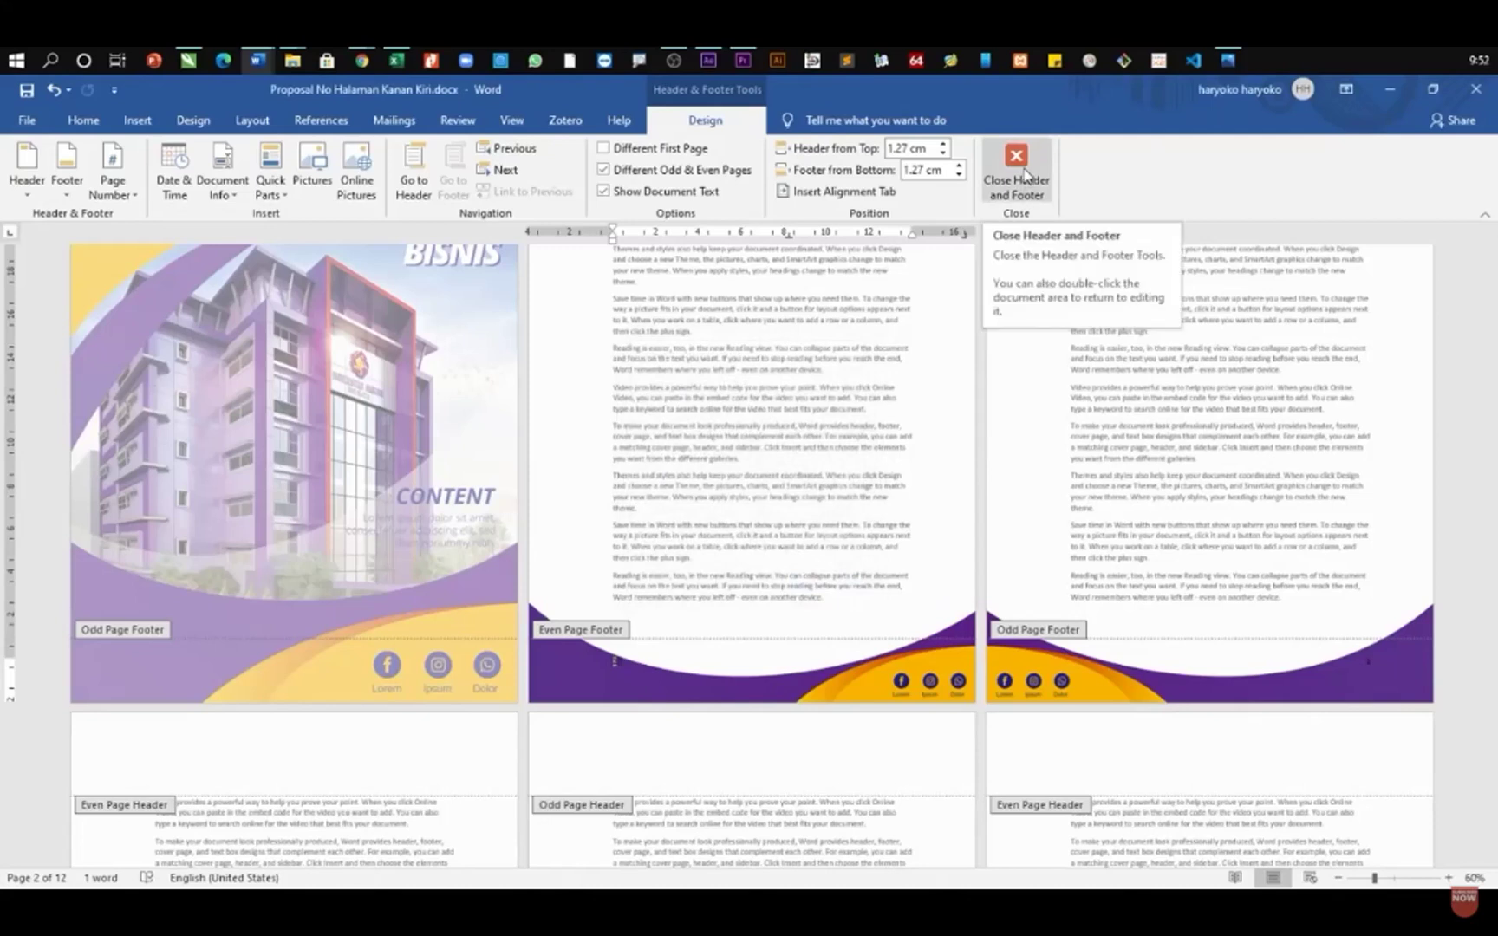
- Close header and footer editing and save a PDF copy as Proposal No Halaman Kanan Kiri.pdf in the PROPOSAL folder
{"action": "left_click", "coordinate": [1026, 173]}
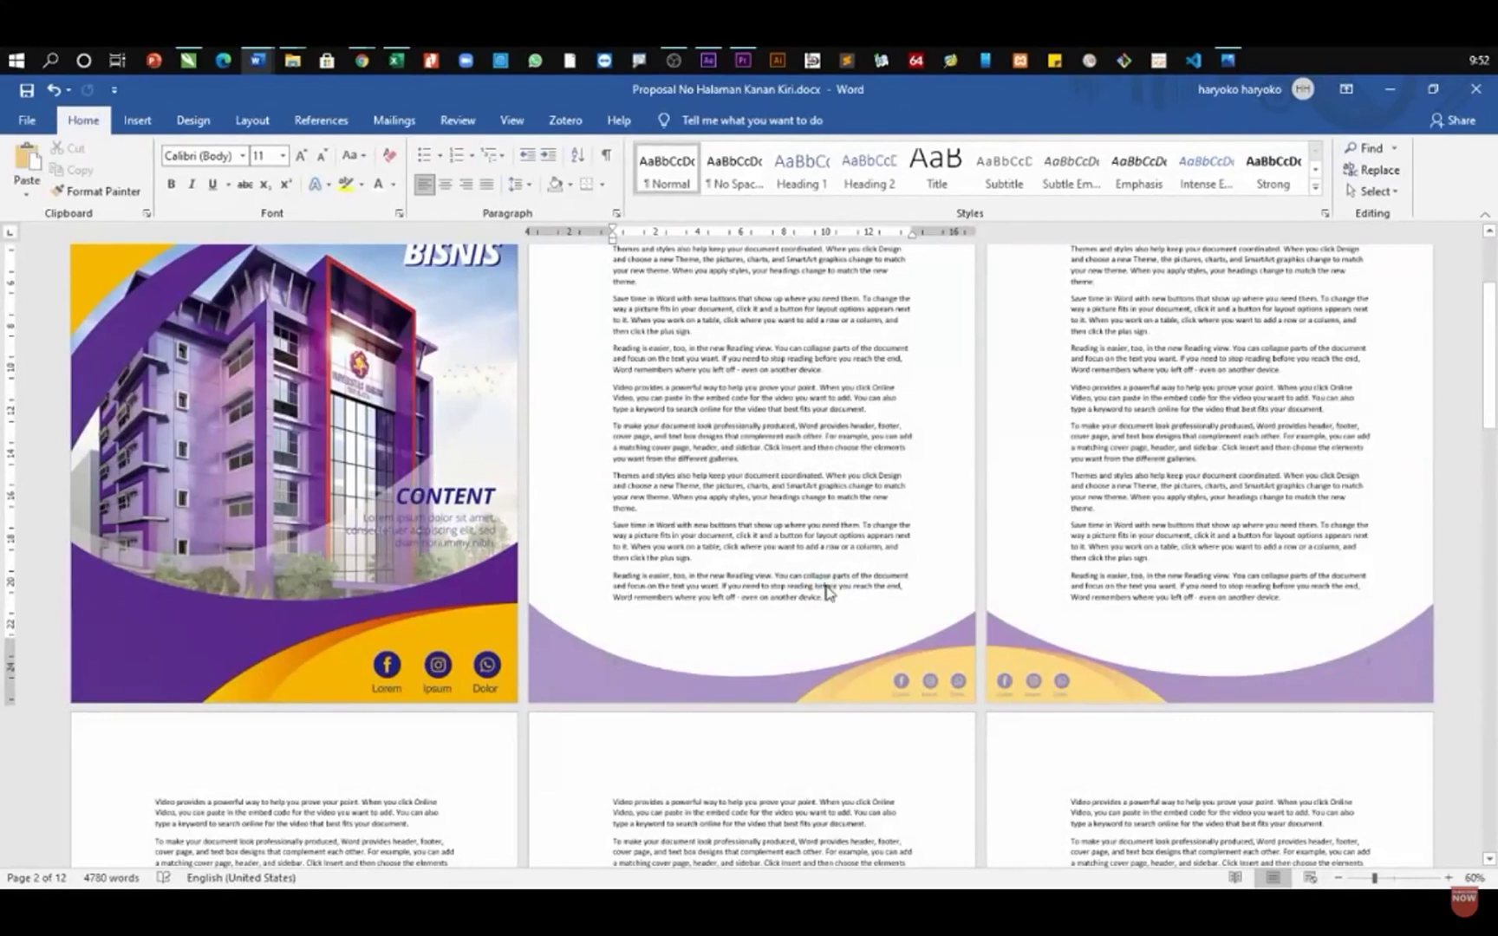
{"action": "key", "text": "F12"}
{"action": "left_click", "coordinate": [483, 737]}
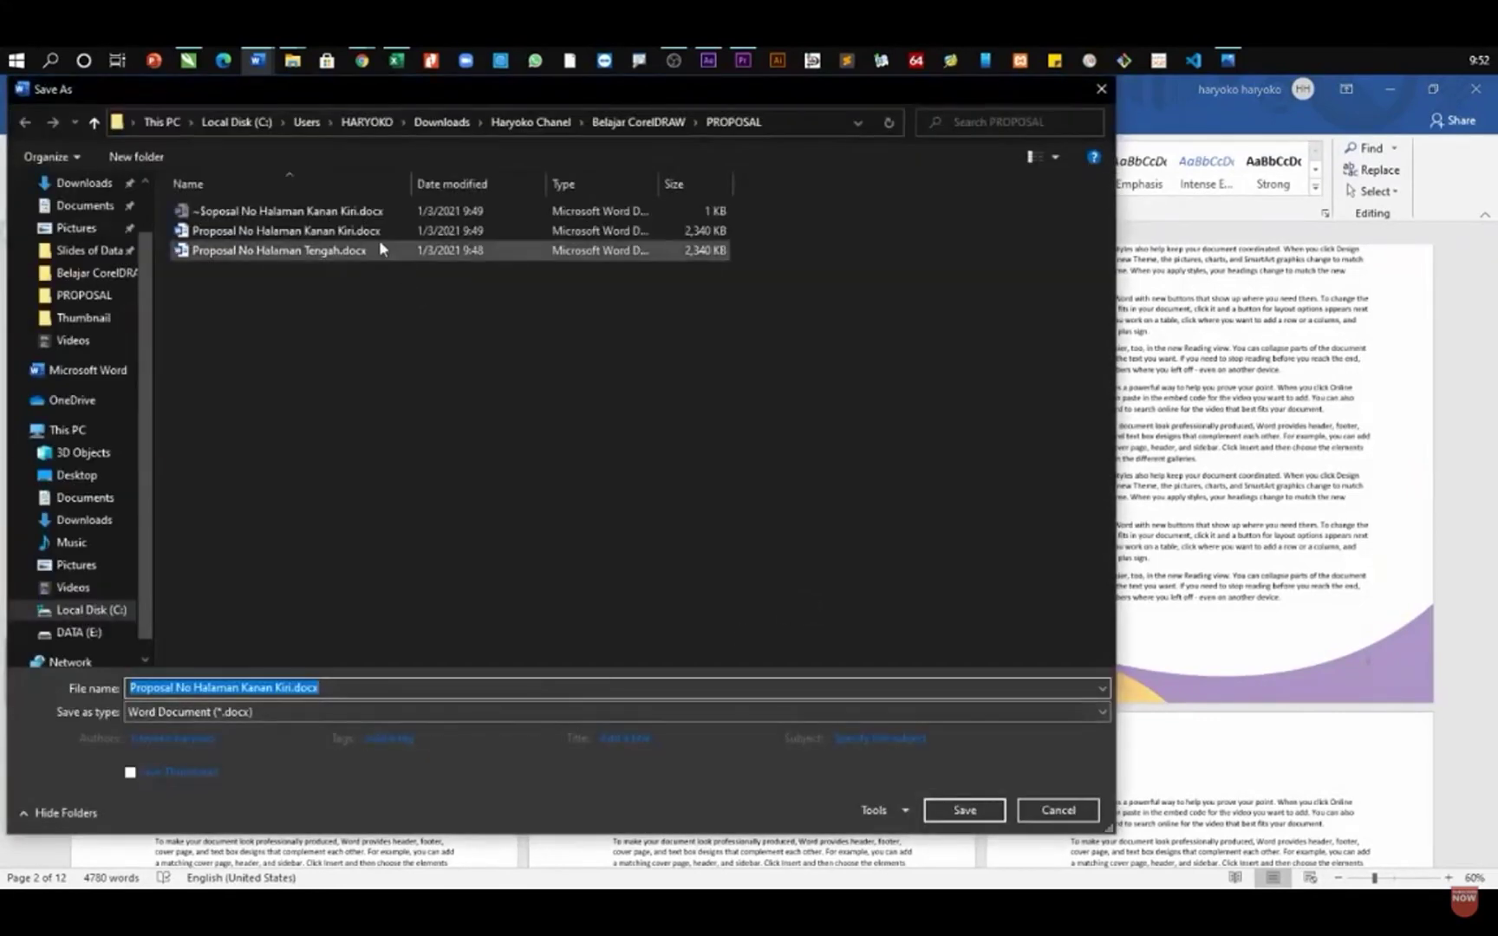
{"action": "left_click", "coordinate": [338, 713]}
{"action": "left_click", "coordinate": [335, 553]}
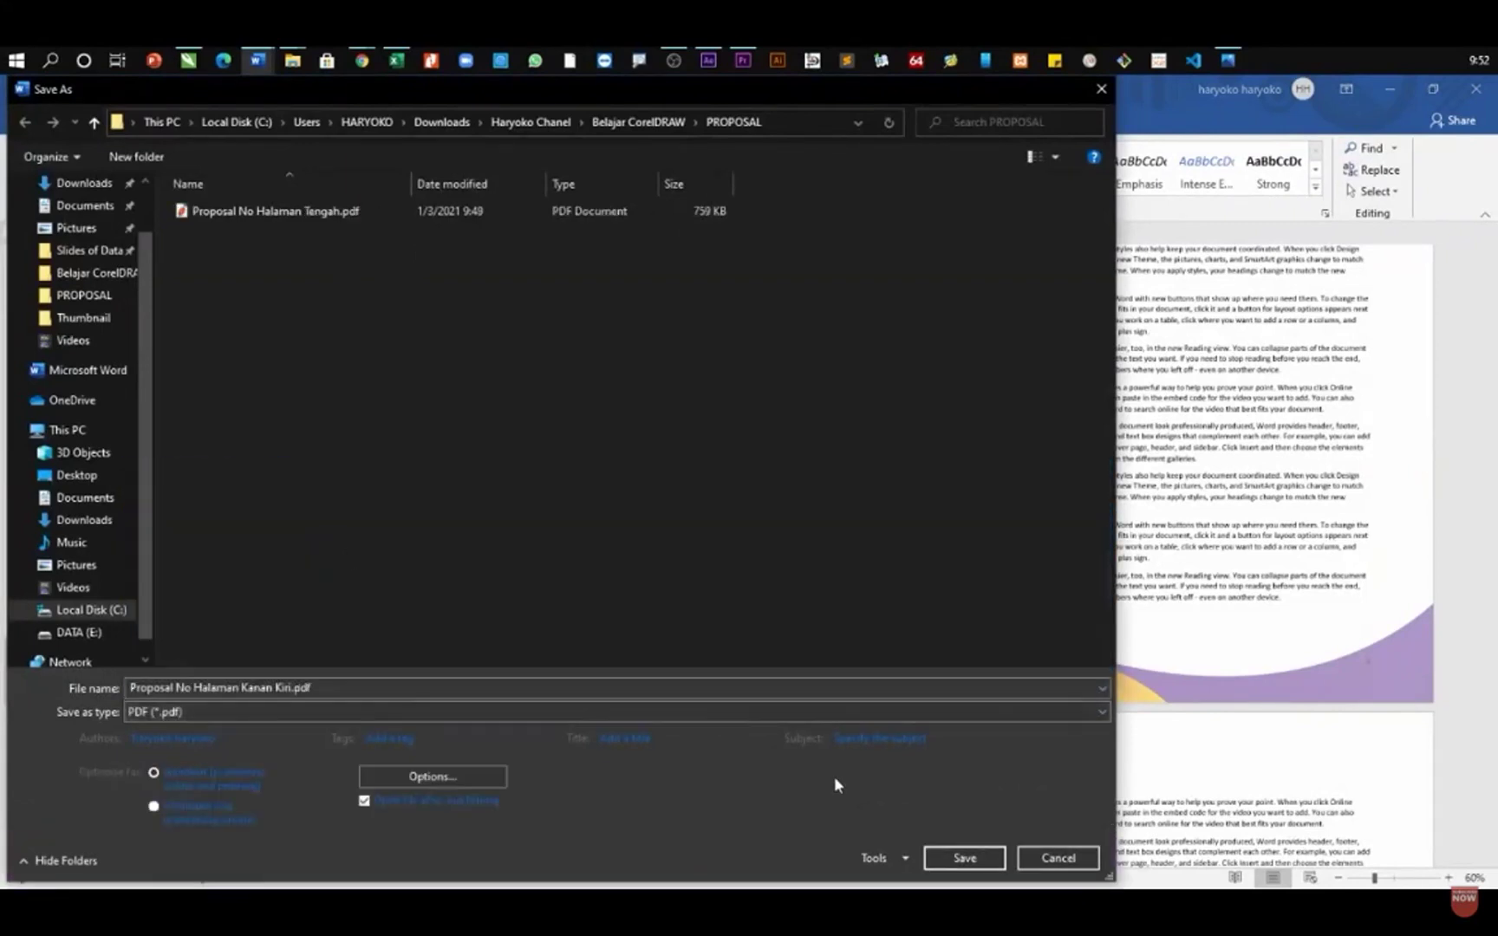
{"action": "left_click", "coordinate": [973, 858]}
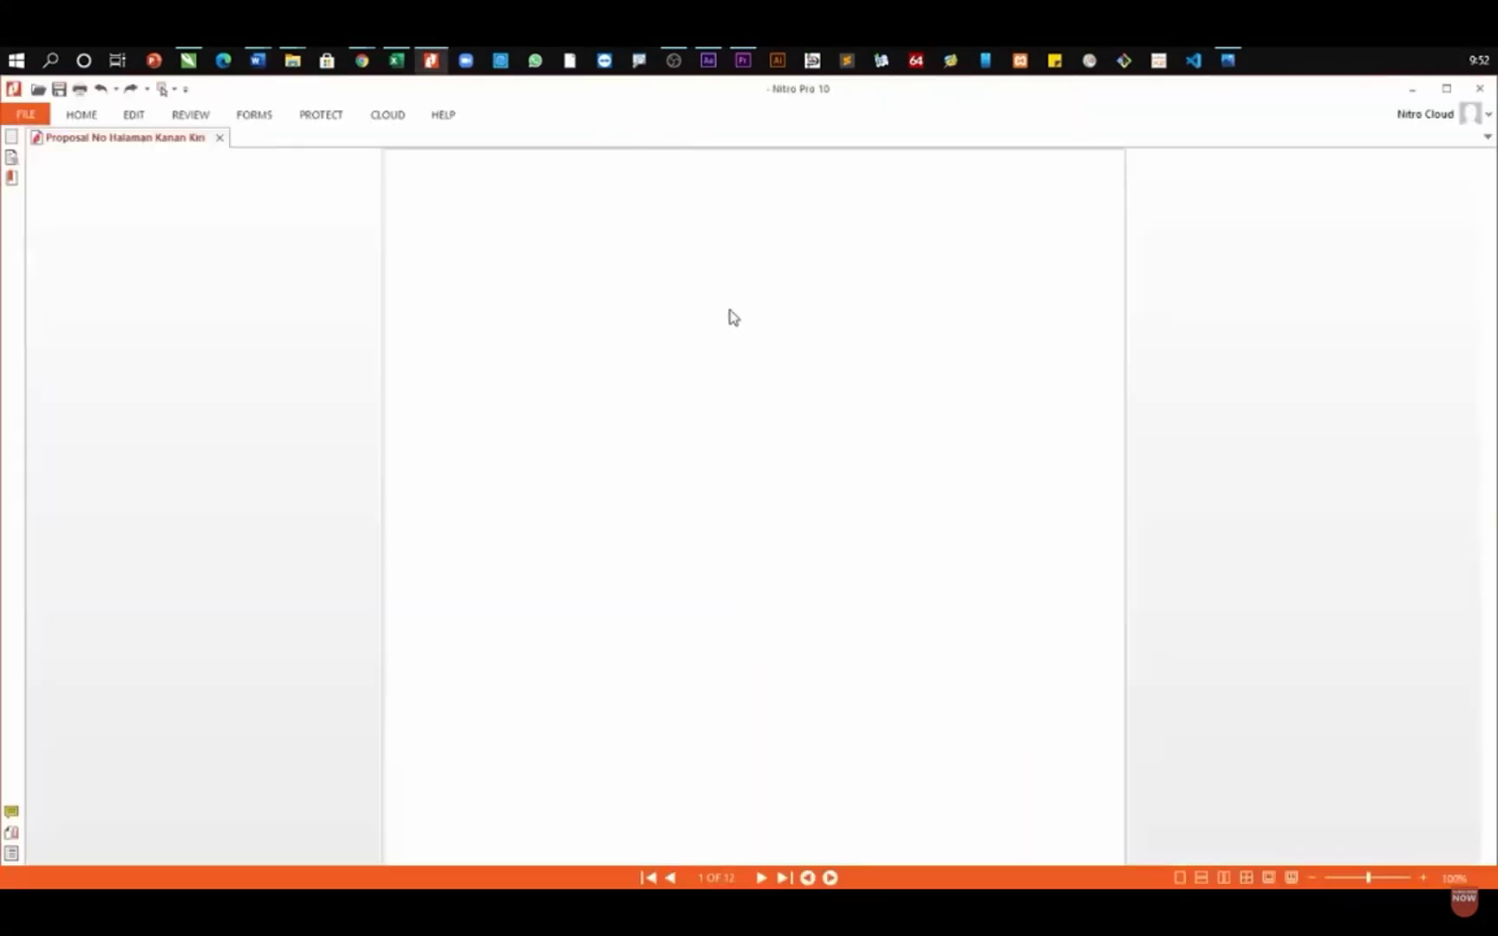
- Review the exported PDF's facing pages in full screen from front to back cover, checking the footer page numbers
{"action": "key", "text": "ctrl+l"}
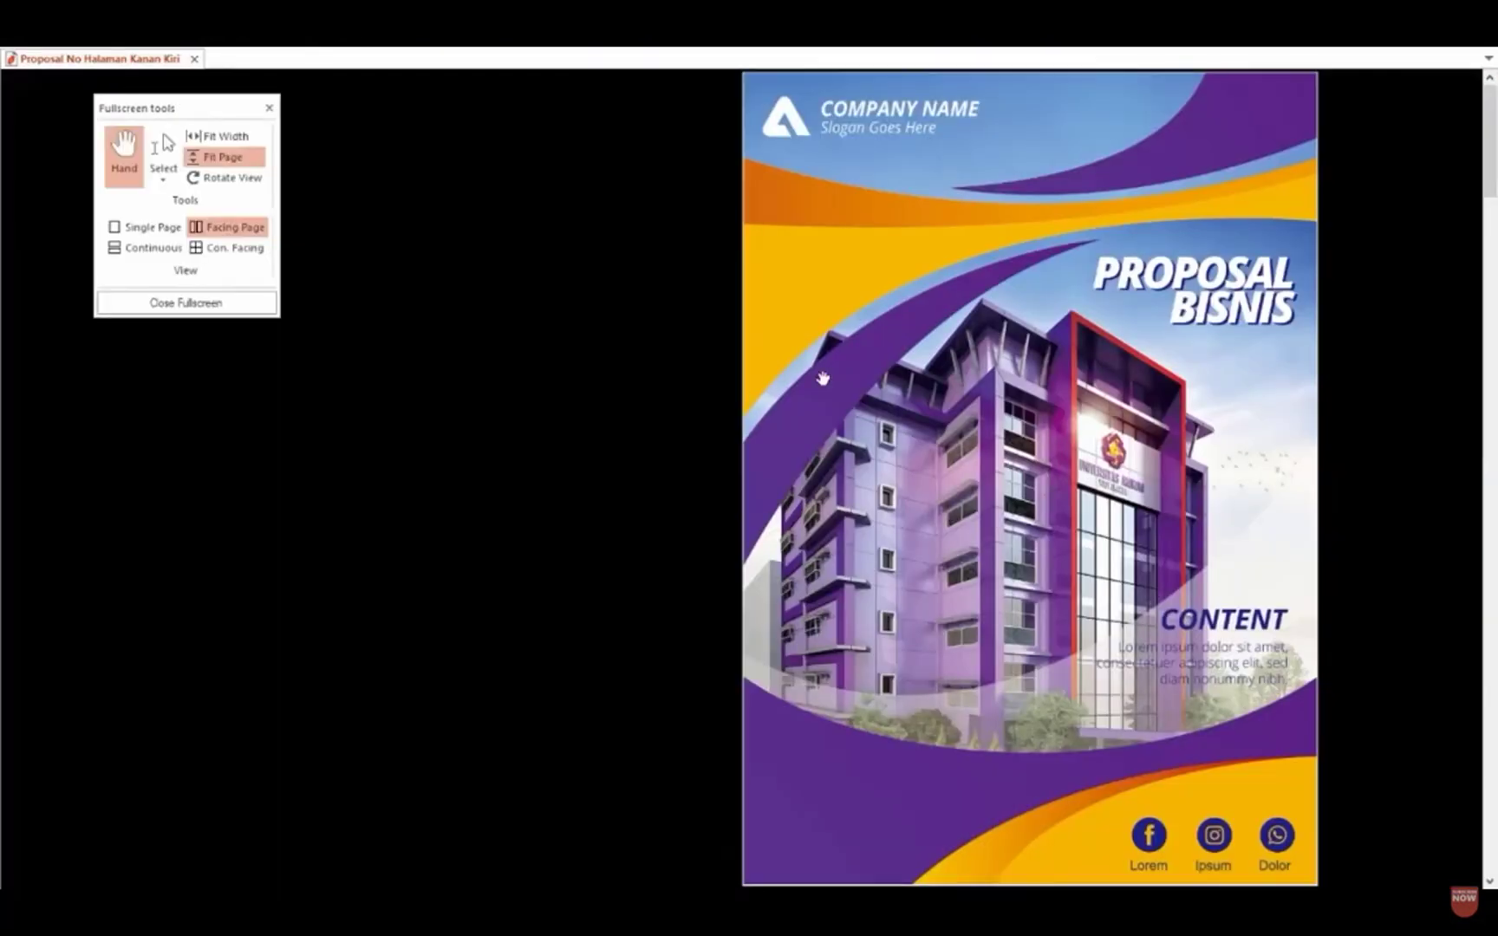
{"action": "scroll", "coordinate": [1064, 426], "scroll_direction": "down", "scroll_amount": 1}
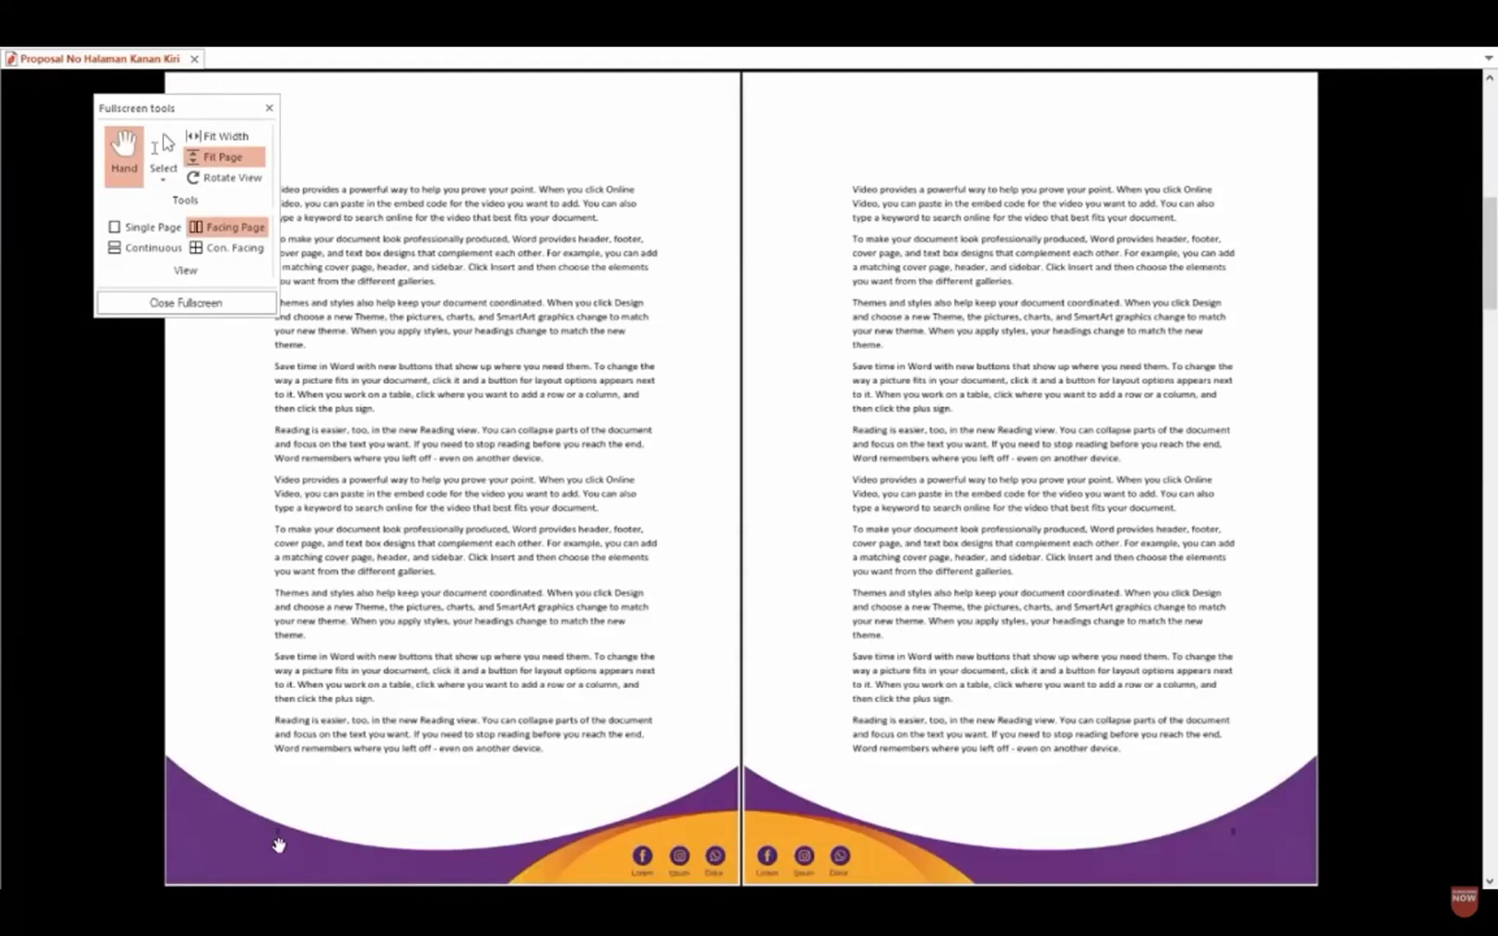
{"action": "scroll", "coordinate": [1204, 841], "scroll_direction": "down", "scroll_amount": 1}
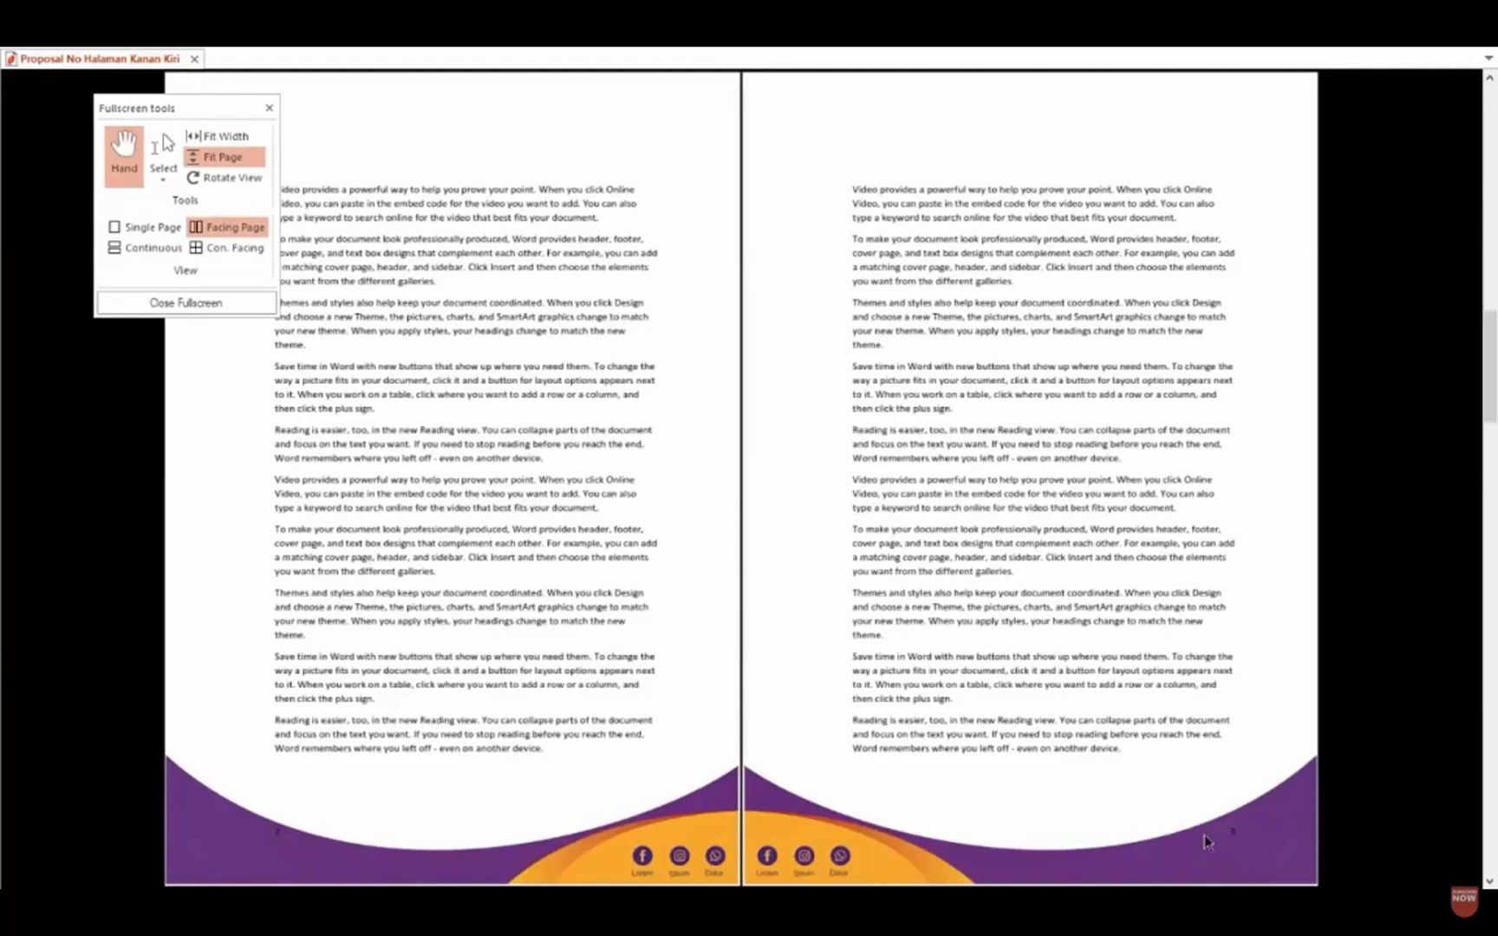
{"action": "scroll", "coordinate": [1164, 657], "scroll_direction": "down", "scroll_amount": 1}
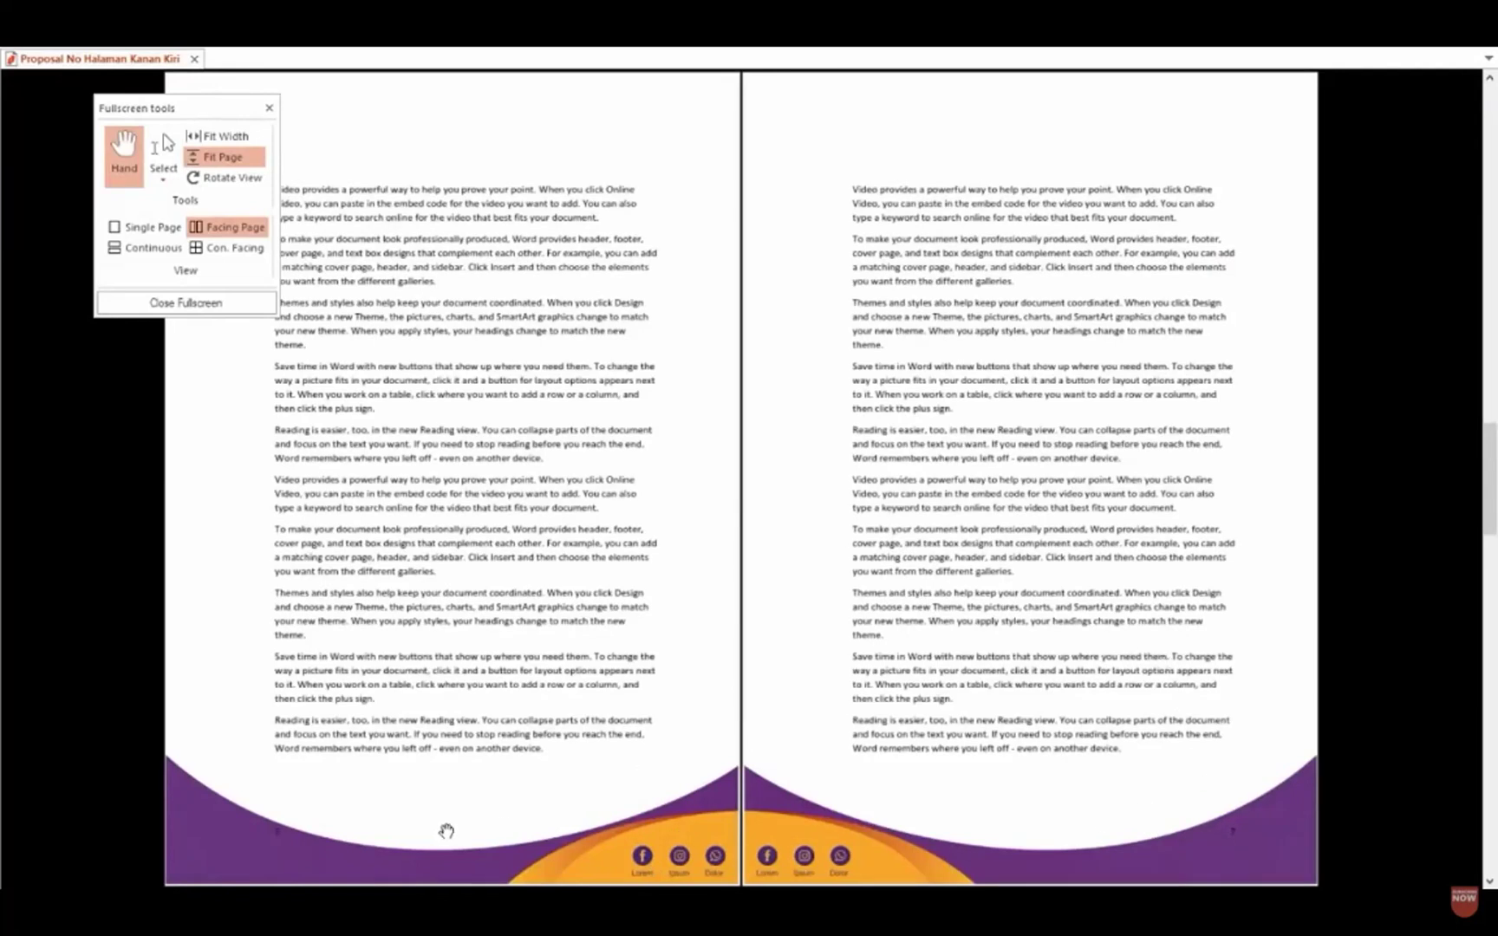
{"action": "scroll", "coordinate": [1059, 796], "scroll_direction": "down", "scroll_amount": 1}
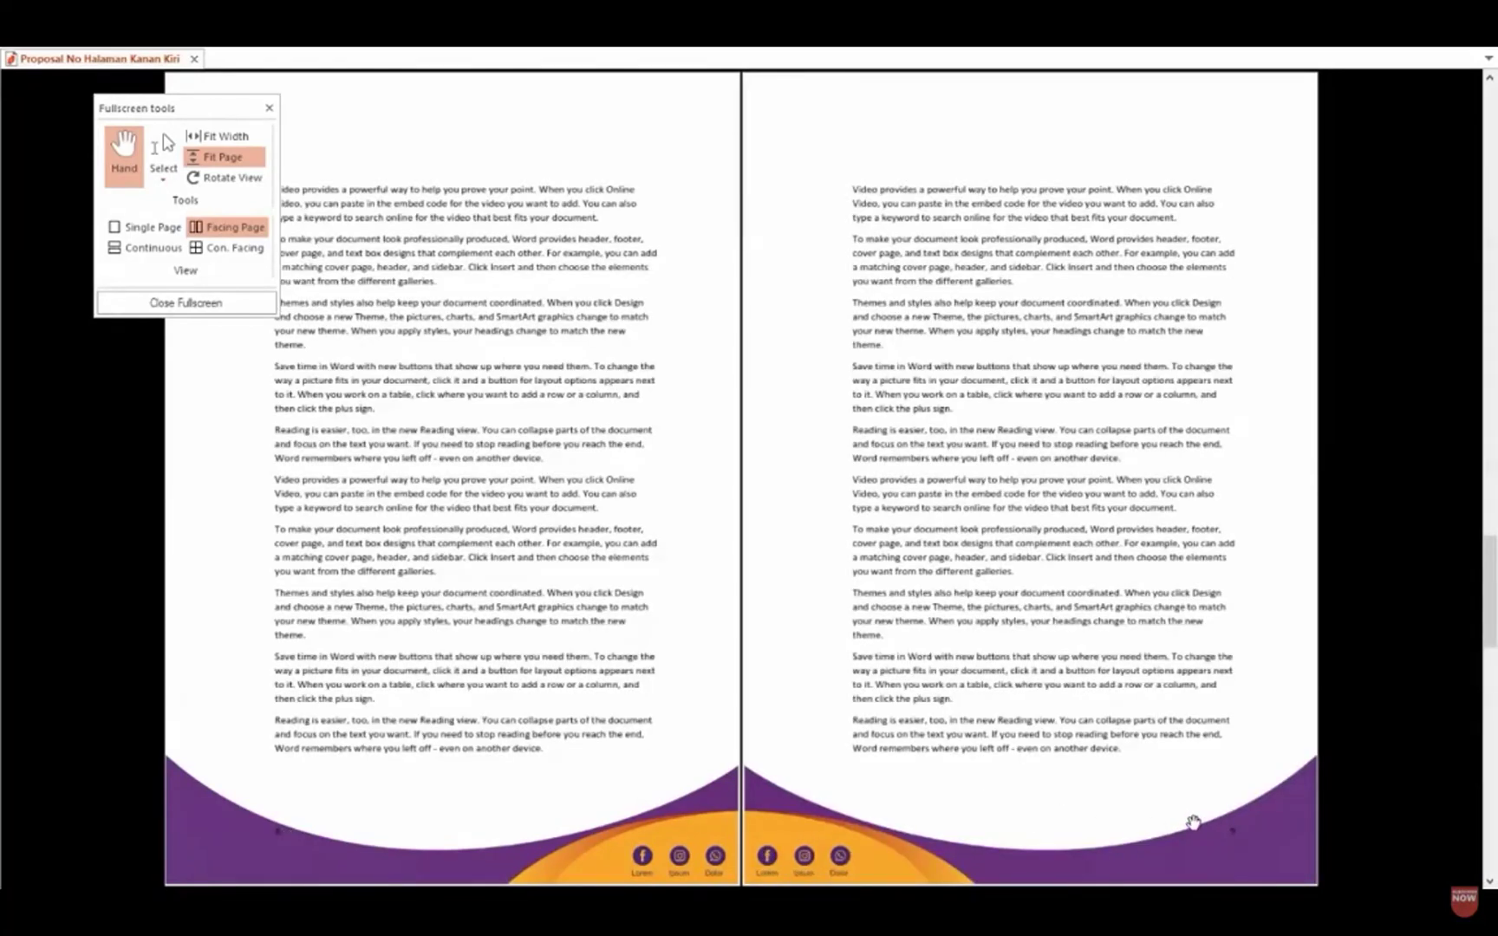
{"action": "scroll", "coordinate": [976, 675], "scroll_direction": "down", "scroll_amount": 1}
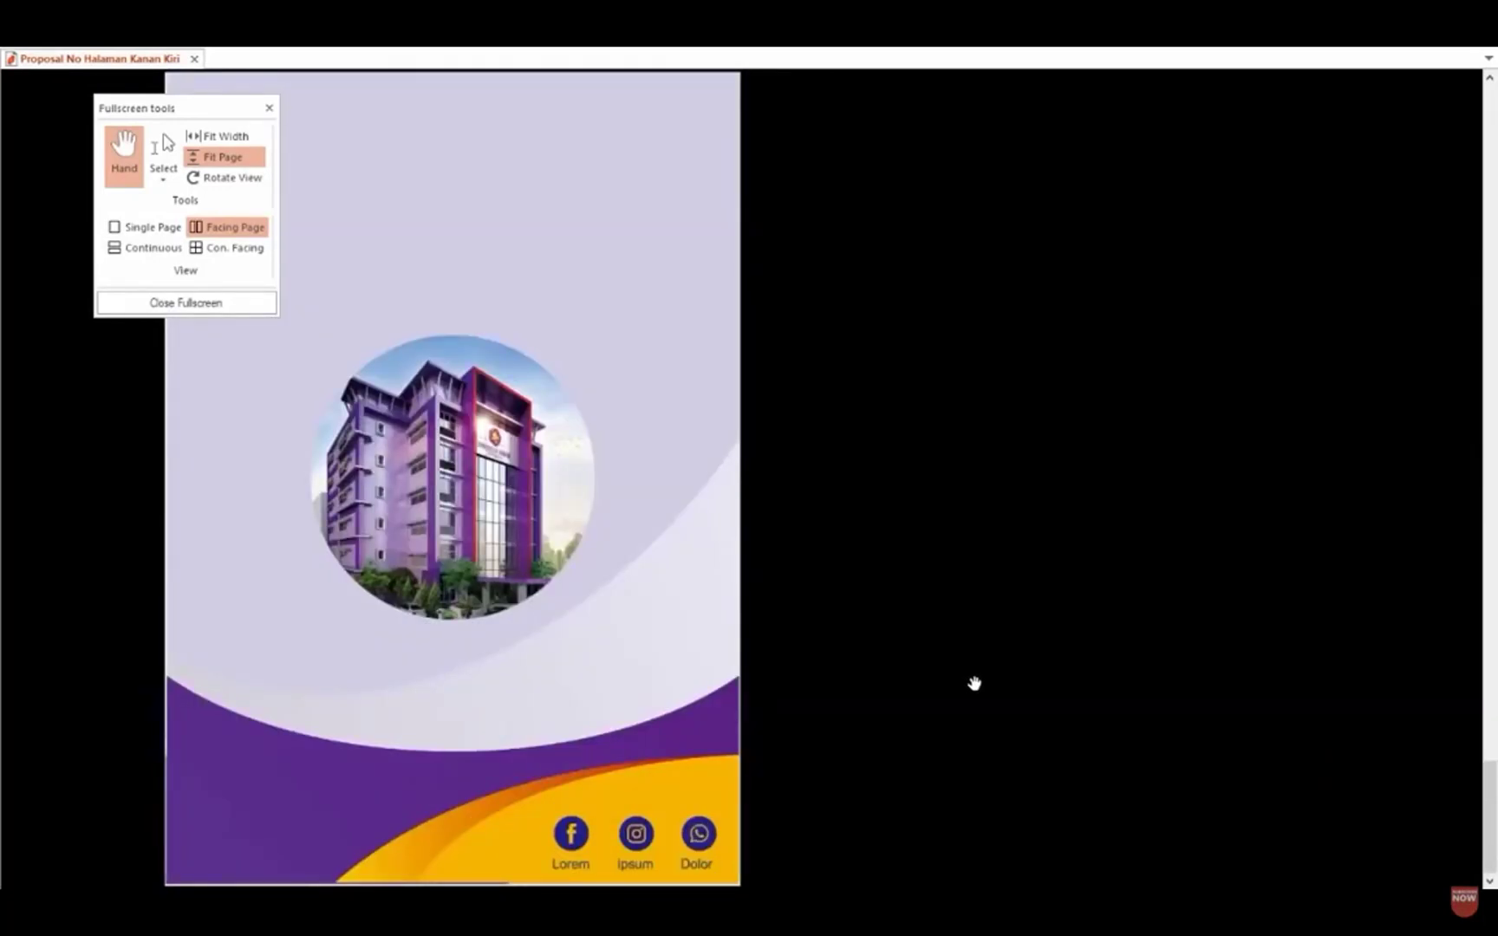
{"action": "key", "text": "Escape"}
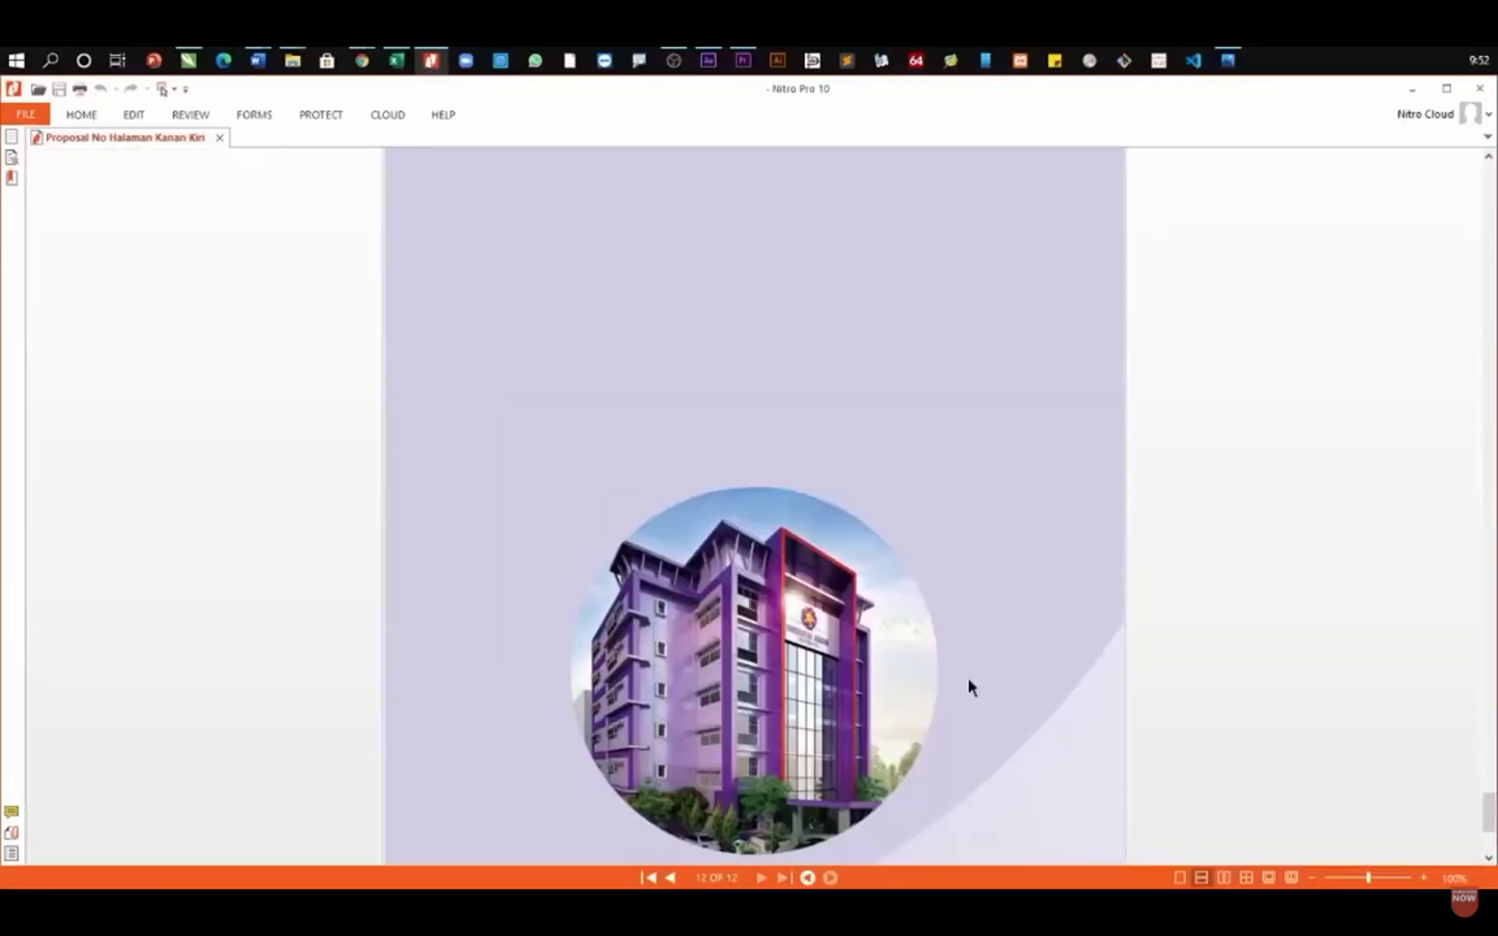
{"action": "scroll", "coordinate": [1045, 594], "scroll_direction": "down", "scroll_amount": 2}
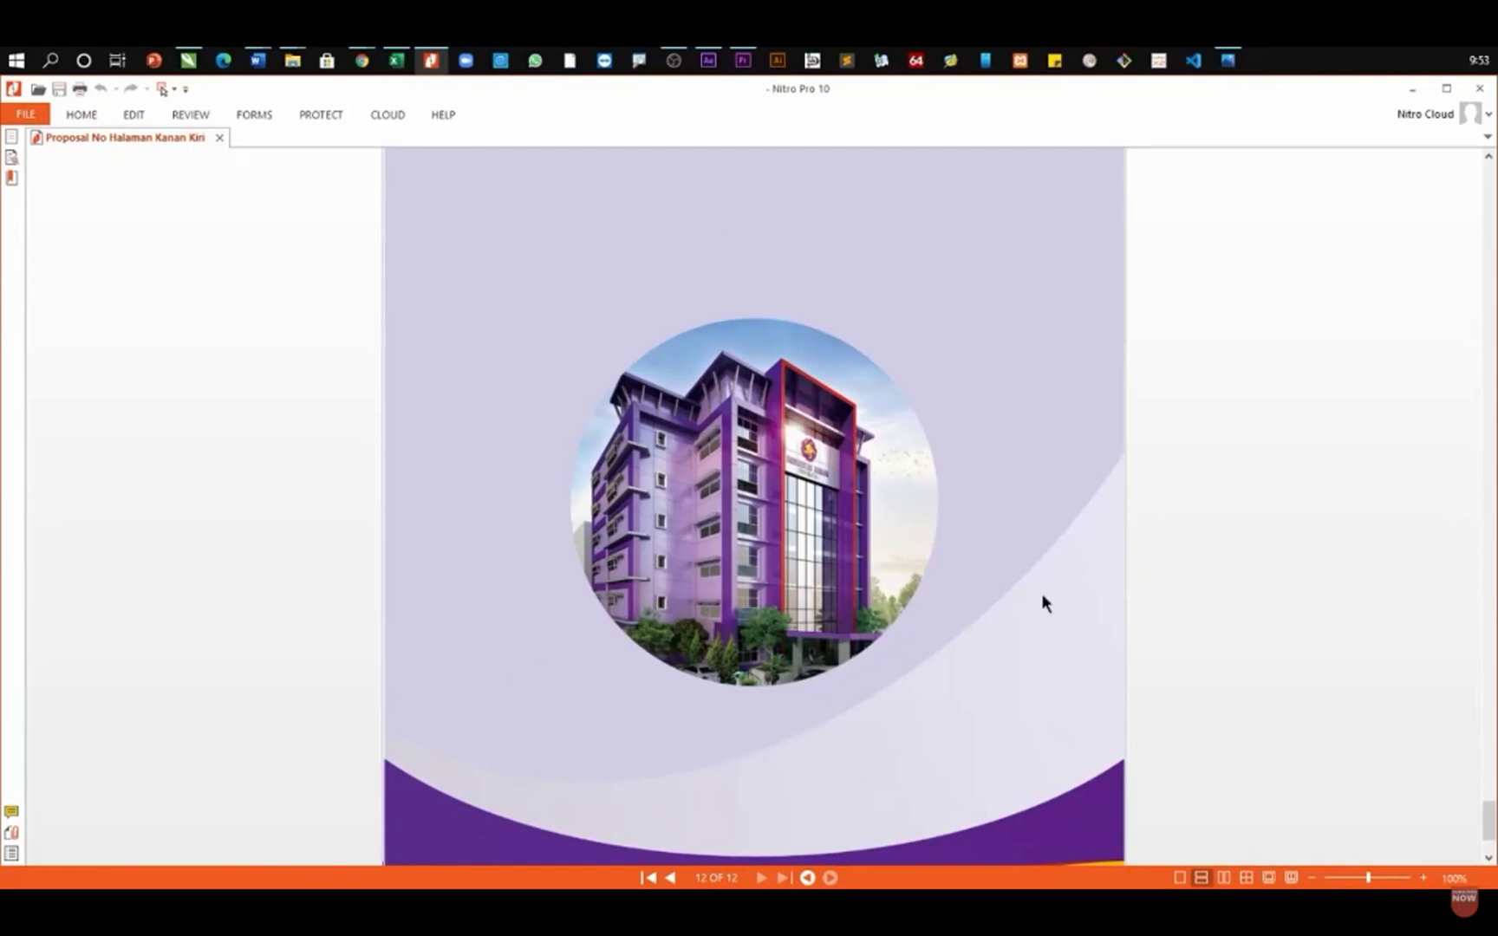
{"action": "mouse_move", "coordinate": [240, 870]}
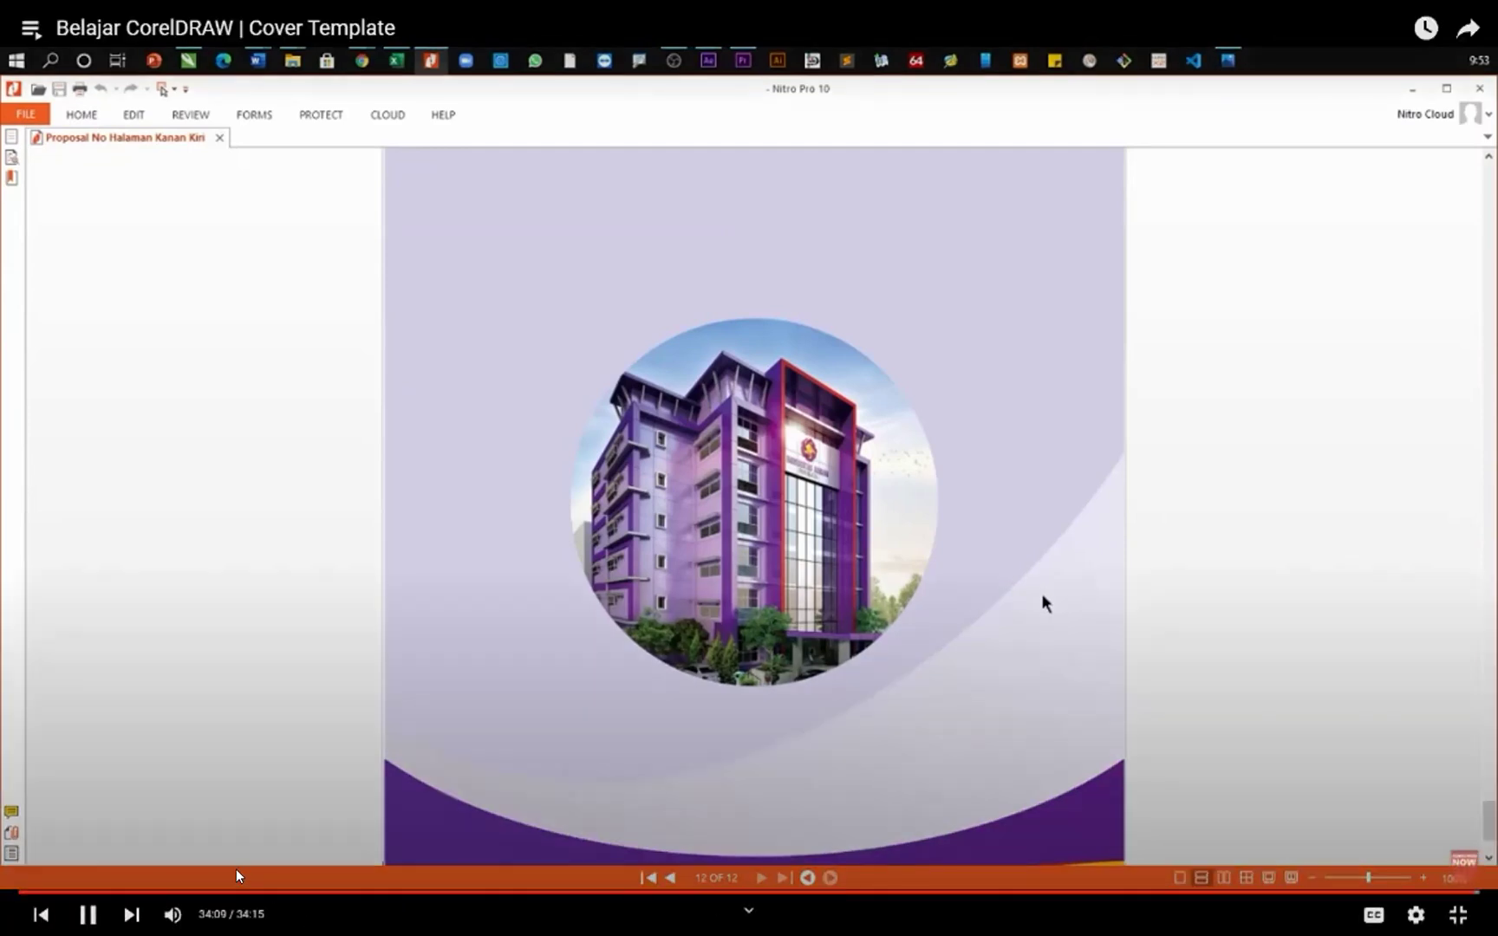
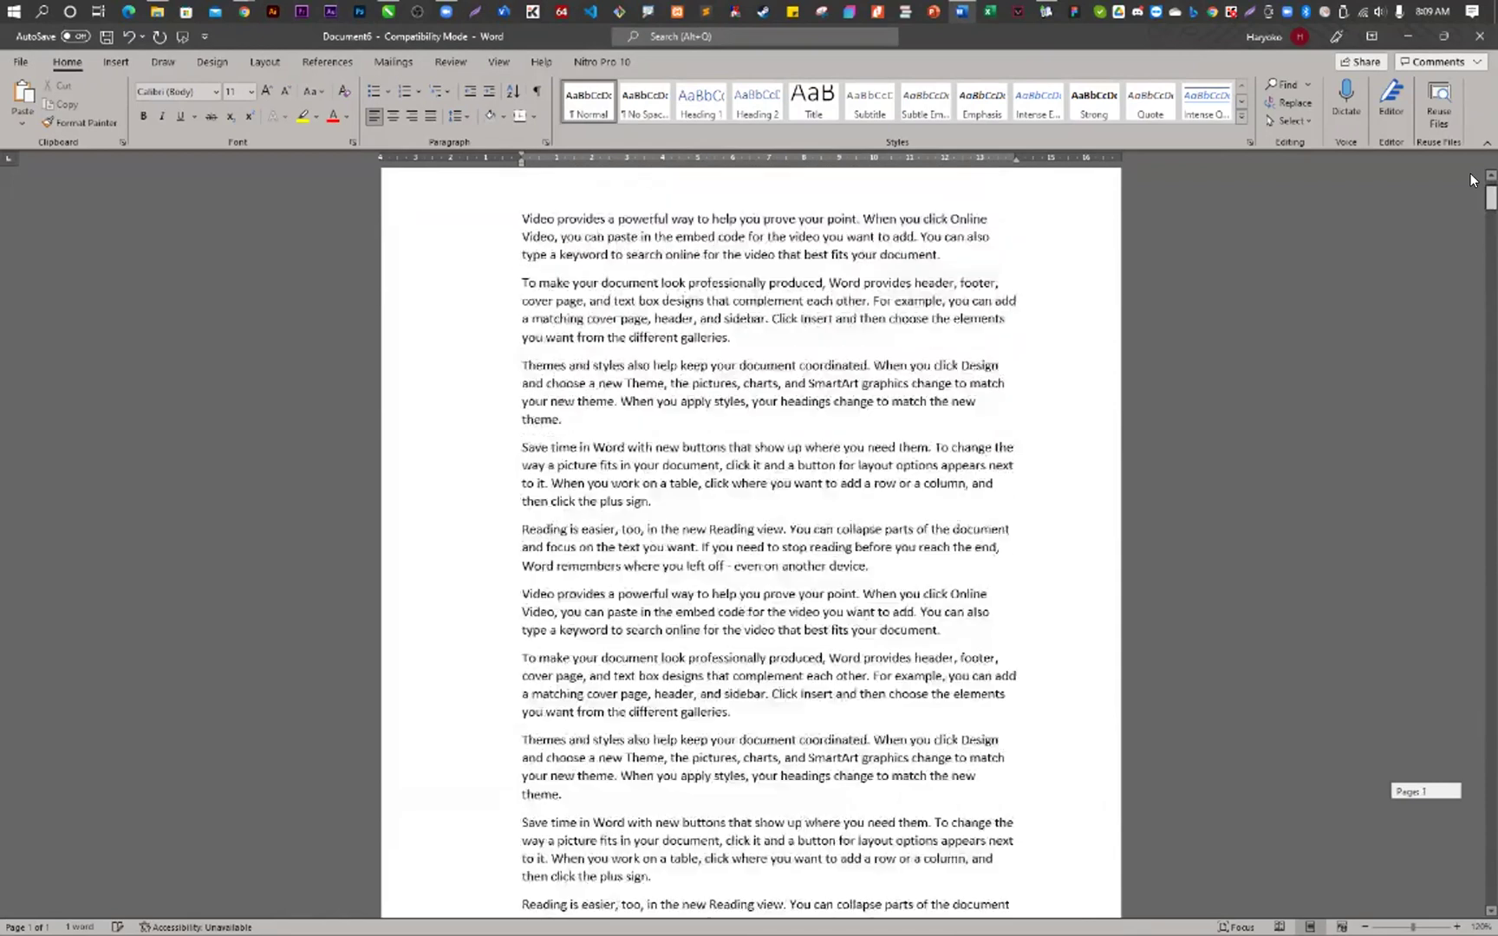
- Open the first page's header for editing and insert Cover Depan.jpg from the Template Cover Proposal Hasil folder
{"action": "double_click", "coordinate": [741, 217]}
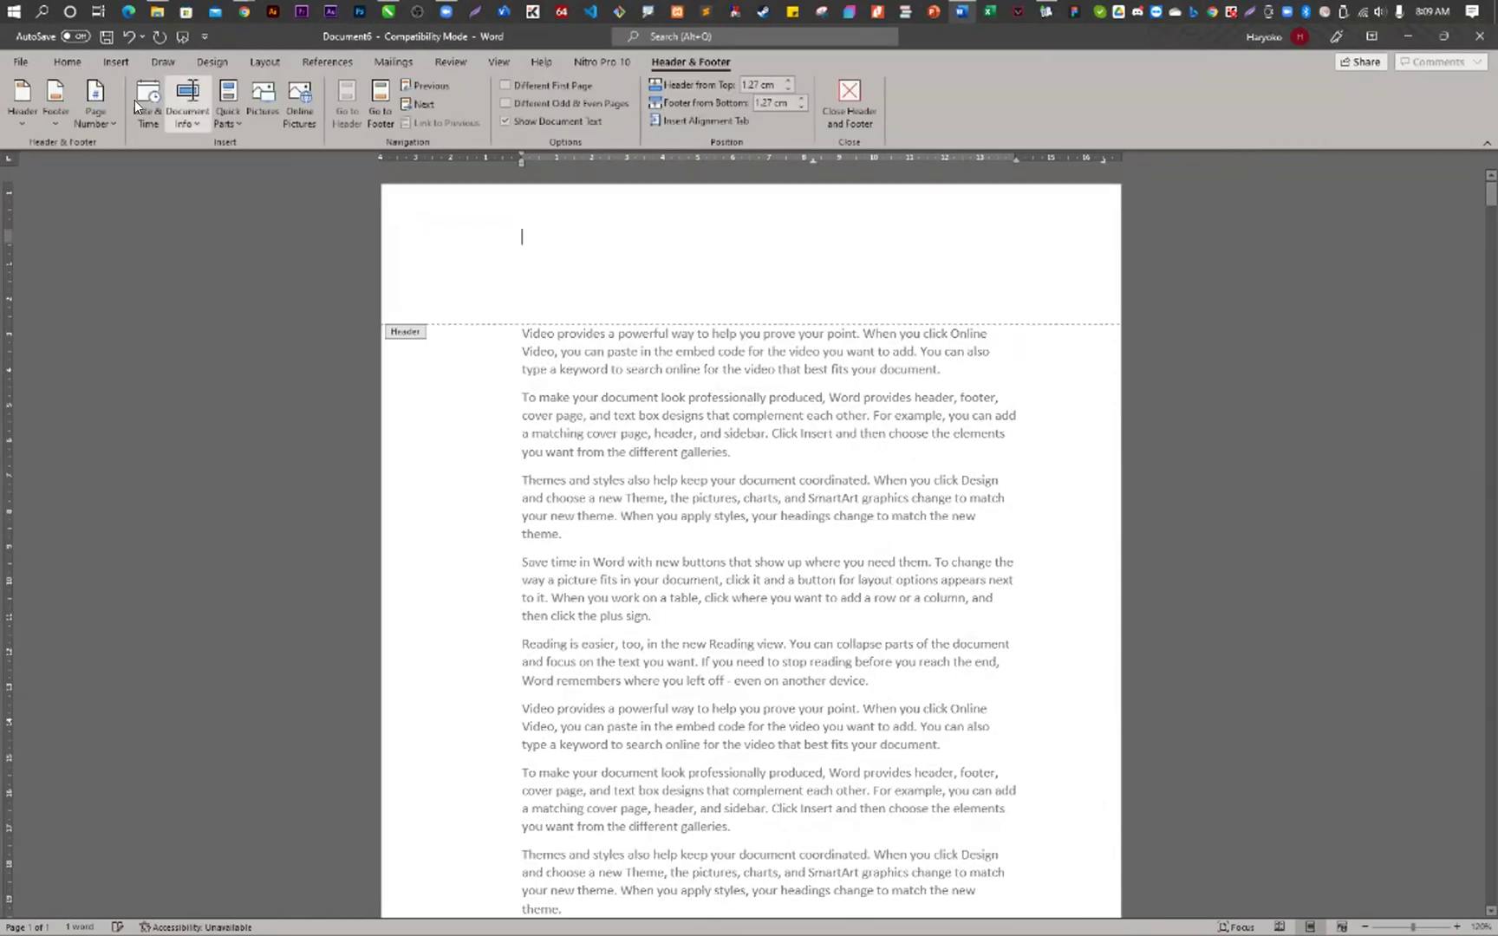
{"action": "left_click", "coordinate": [116, 63]}
{"action": "left_click", "coordinate": [180, 98]}
{"action": "left_click", "coordinate": [499, 224]}
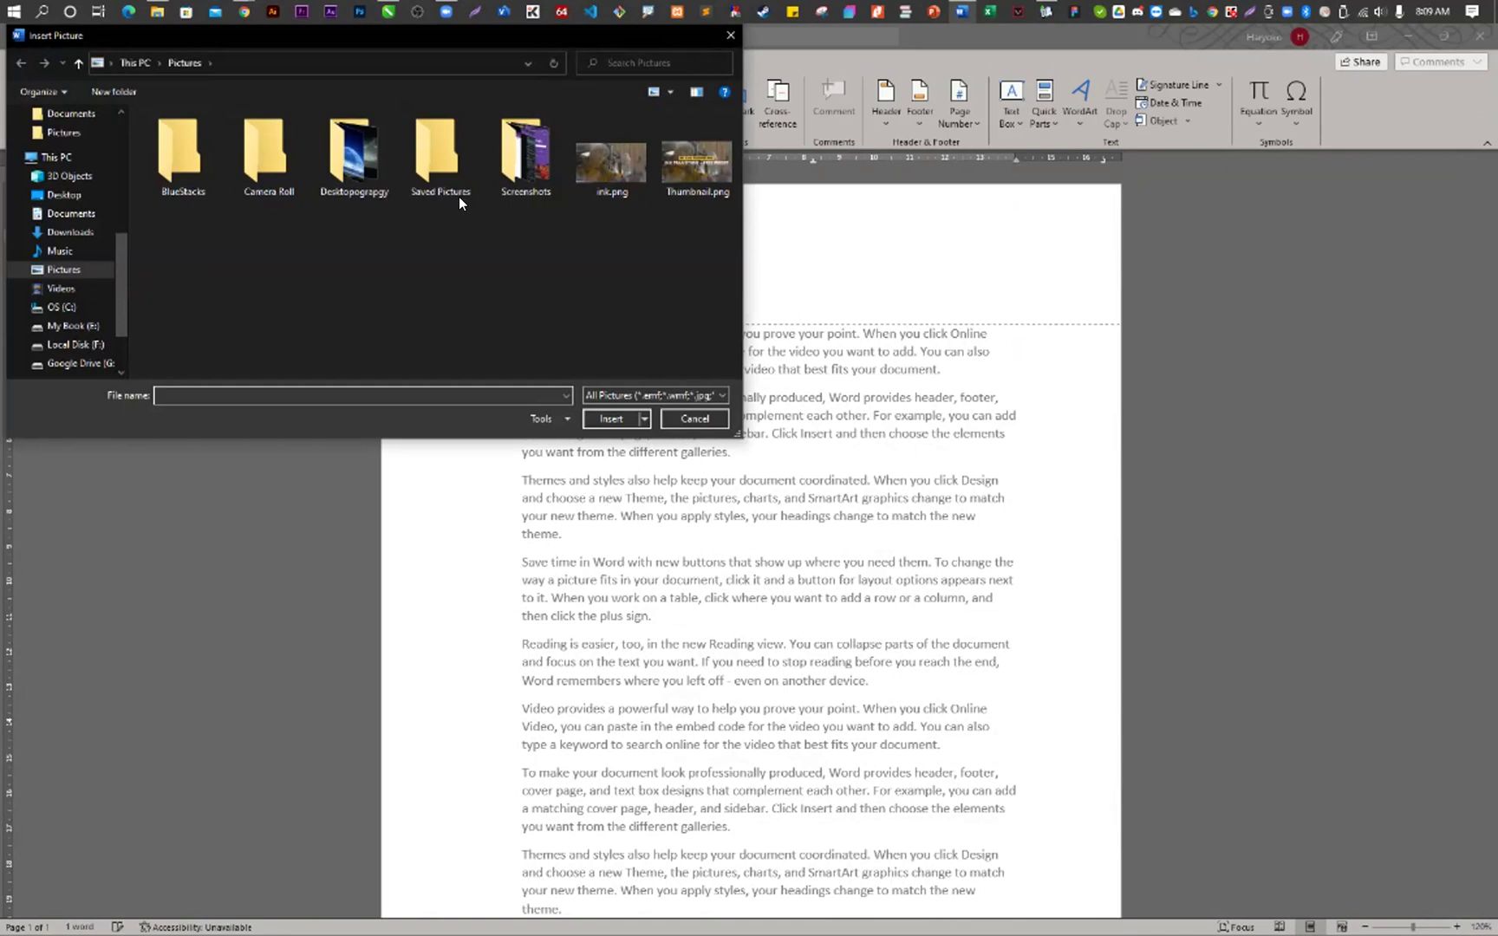
{"action": "scroll", "coordinate": [83, 192], "scroll_direction": "up", "scroll_amount": 4}
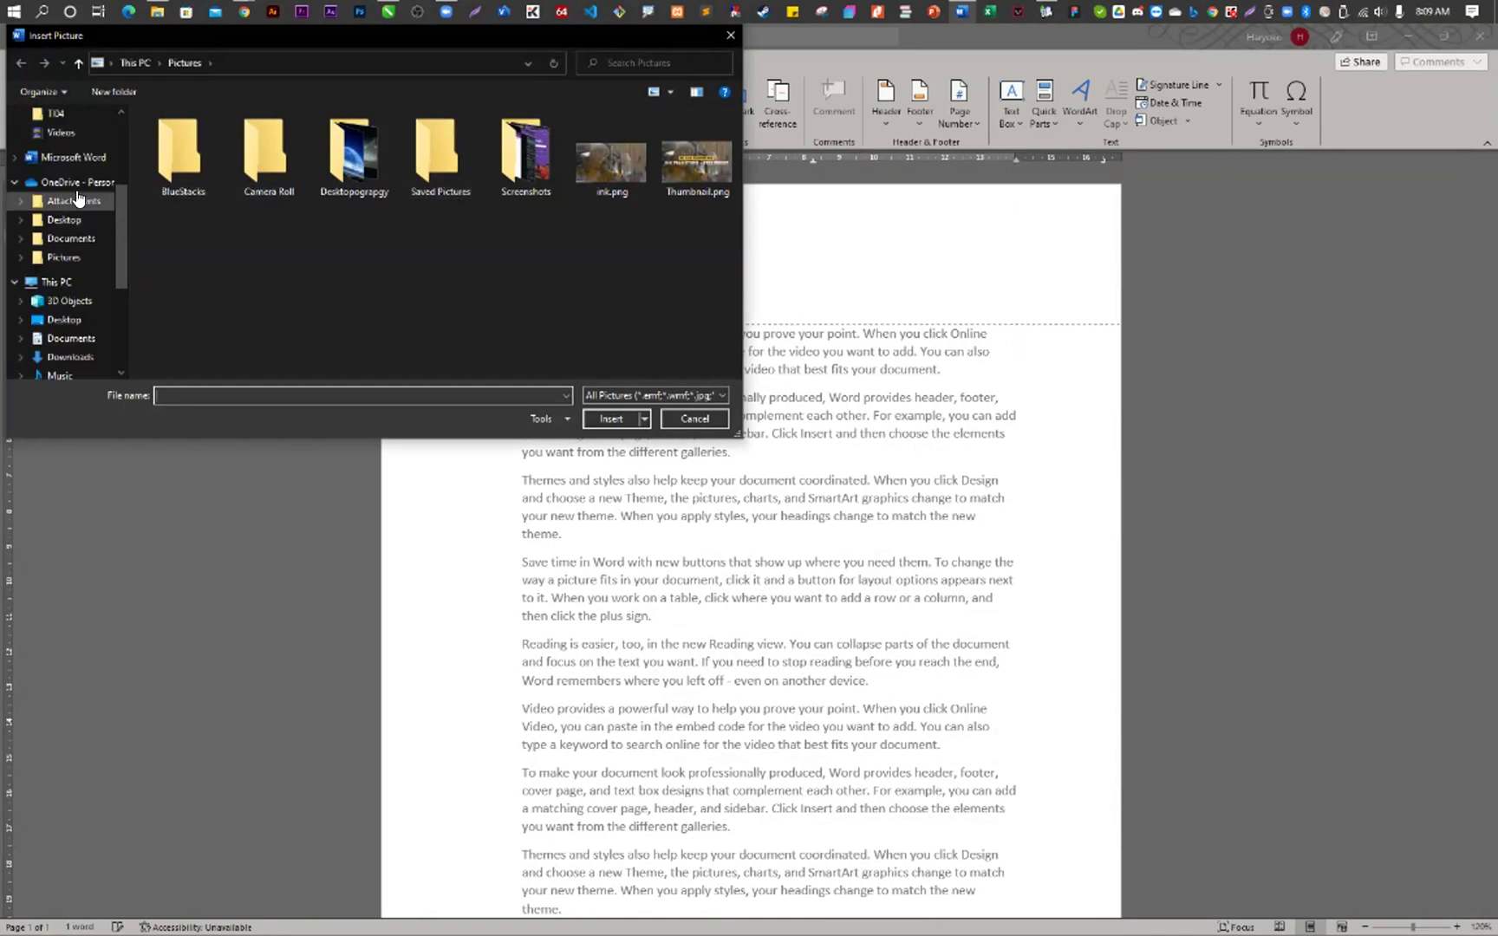
{"action": "left_click", "coordinate": [79, 221]}
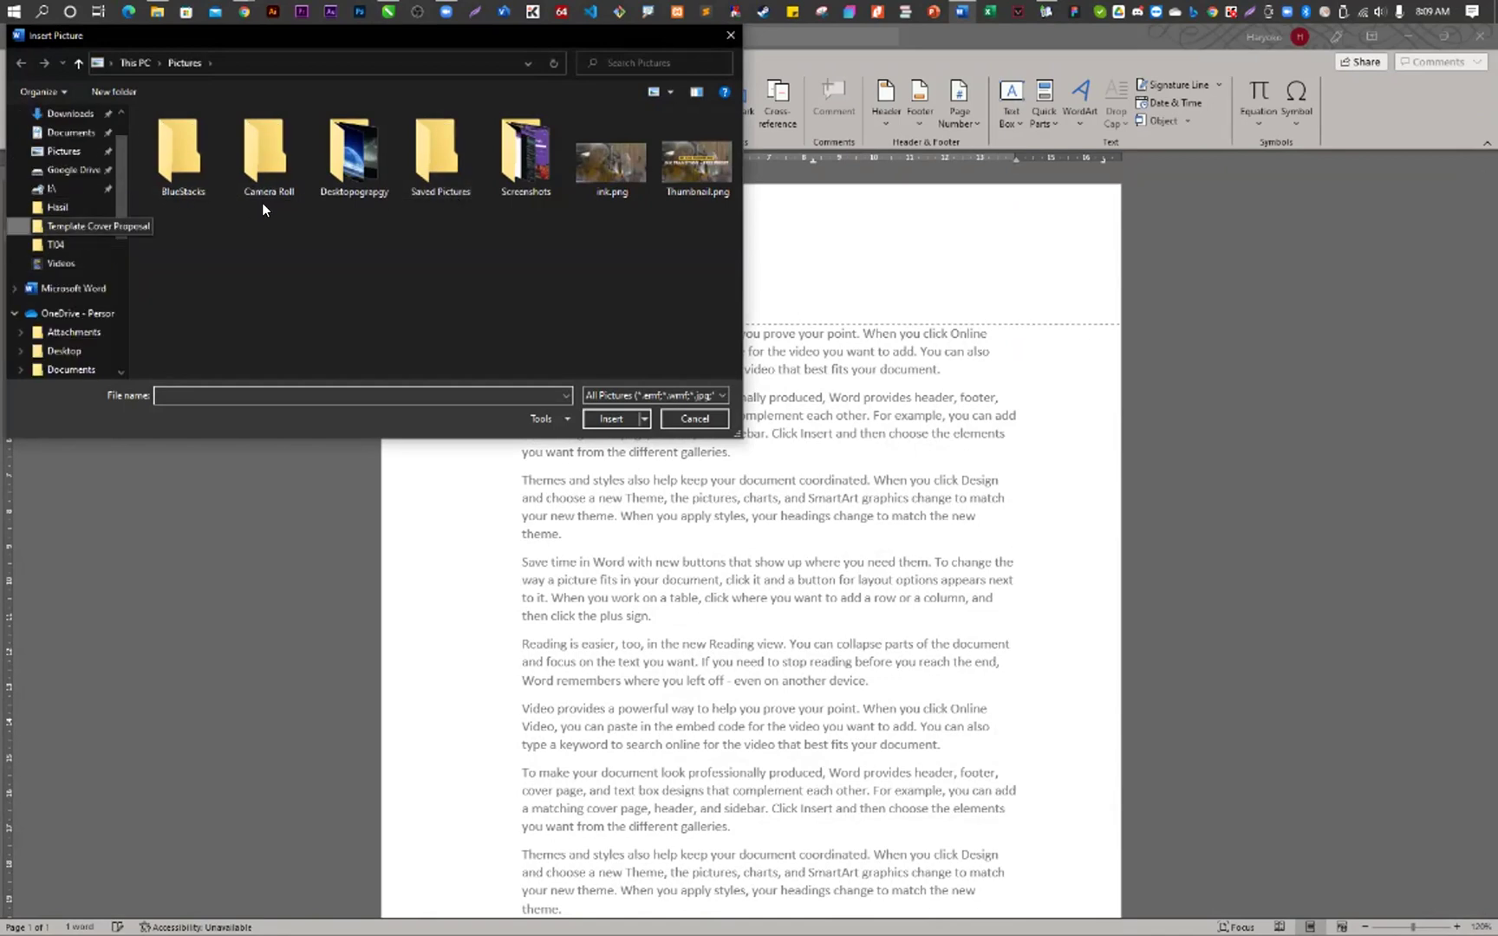
{"action": "double_click", "coordinate": [175, 166]}
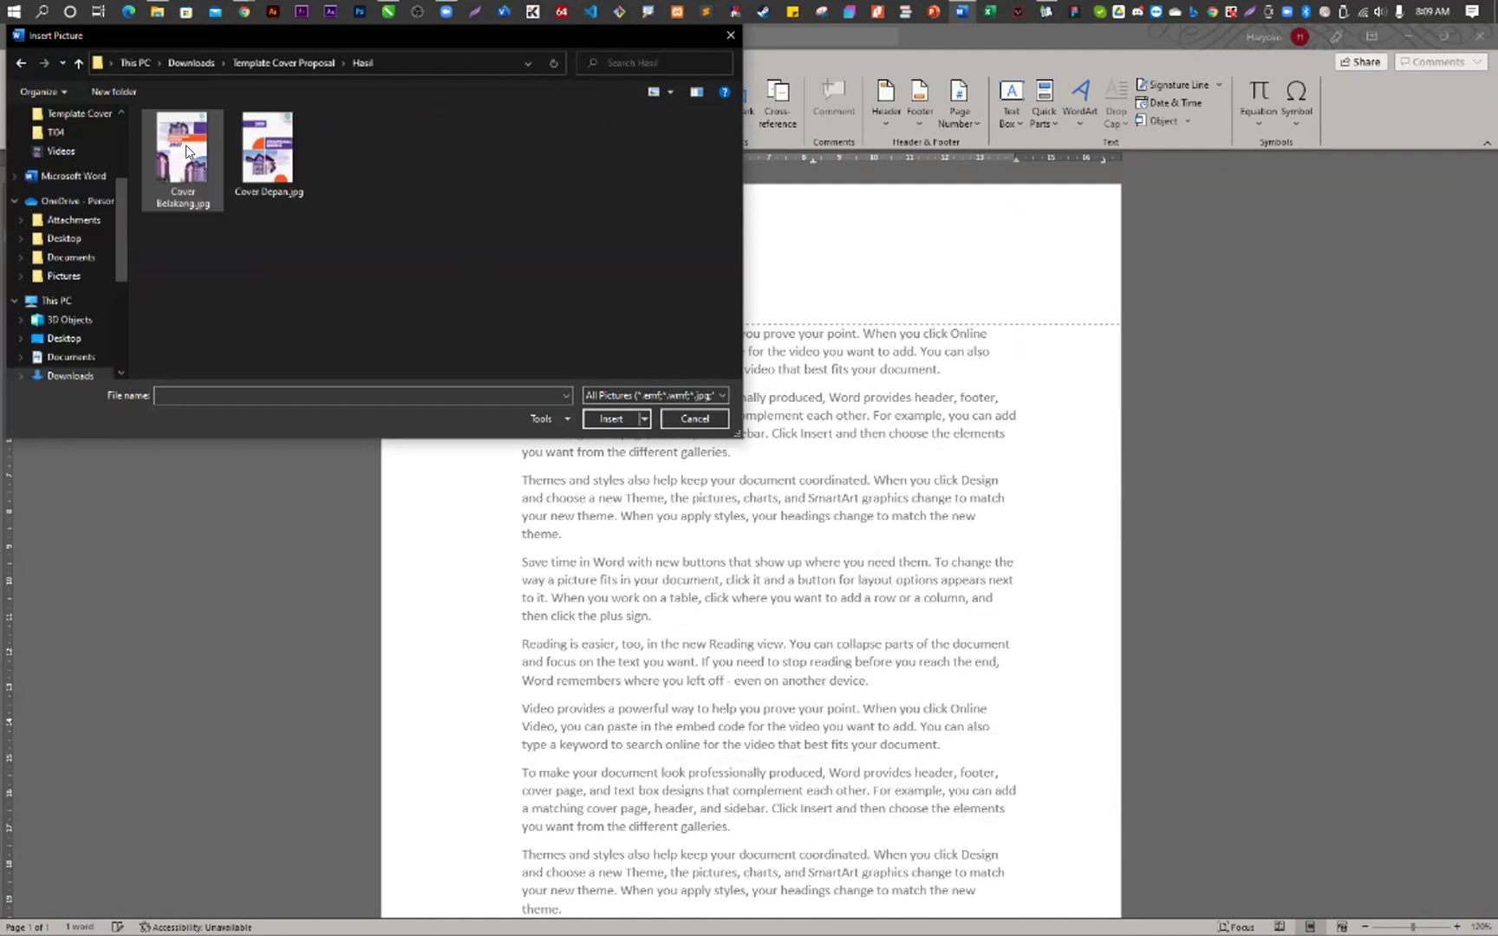
{"action": "double_click", "coordinate": [254, 148]}
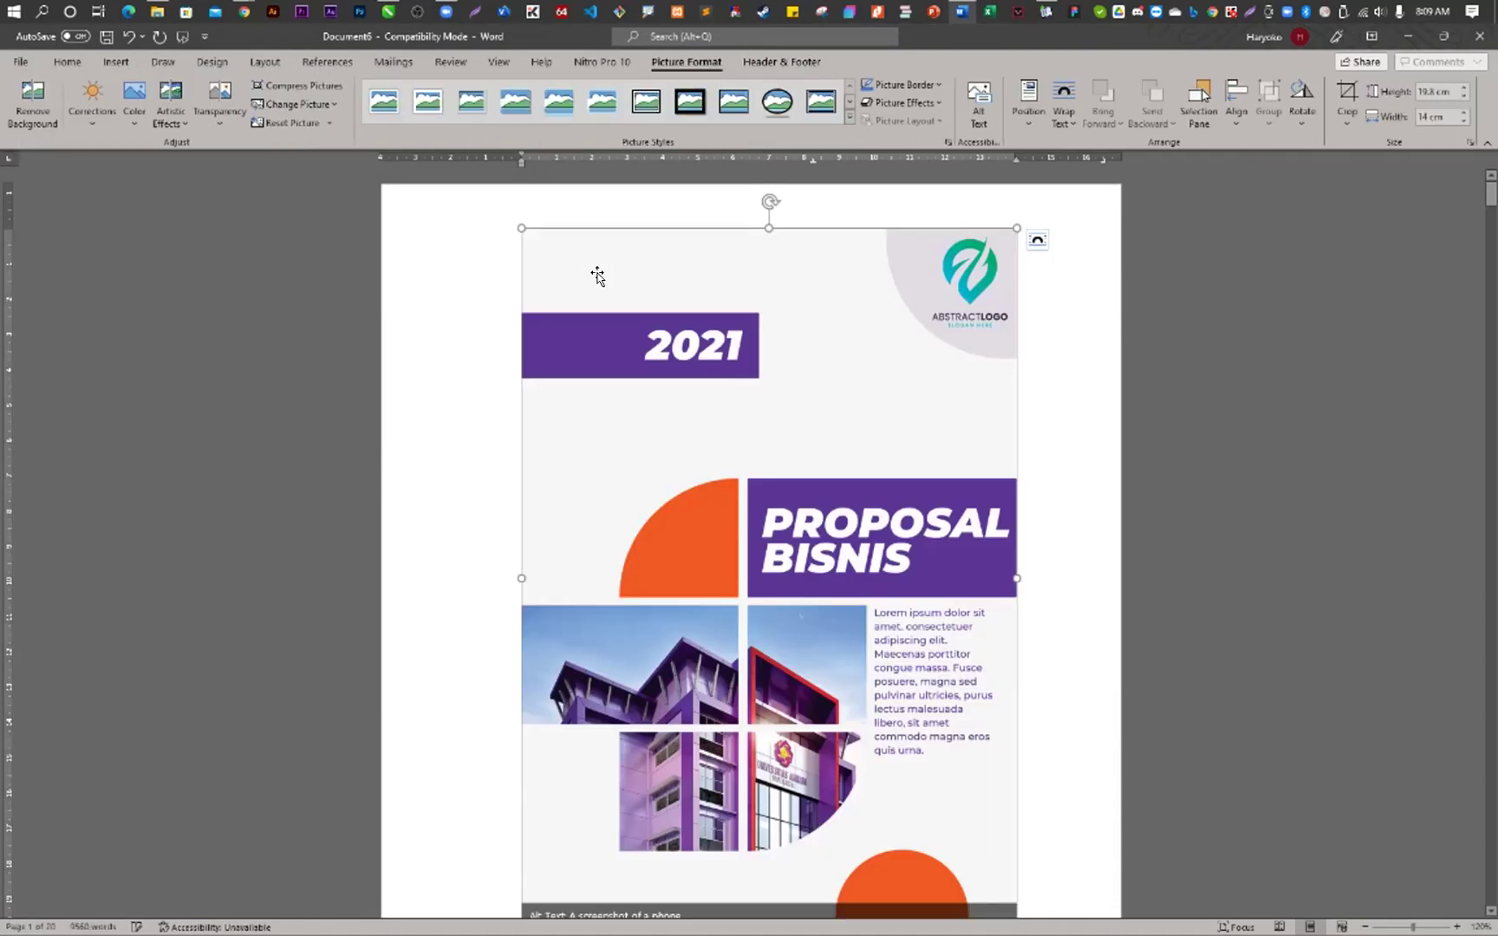
- Place the header cover picture behind the text and enlarge it to about 29.67 by 20.98 cm, covering the full page from its upper-left corner
{"action": "left_click", "coordinate": [1065, 119]}
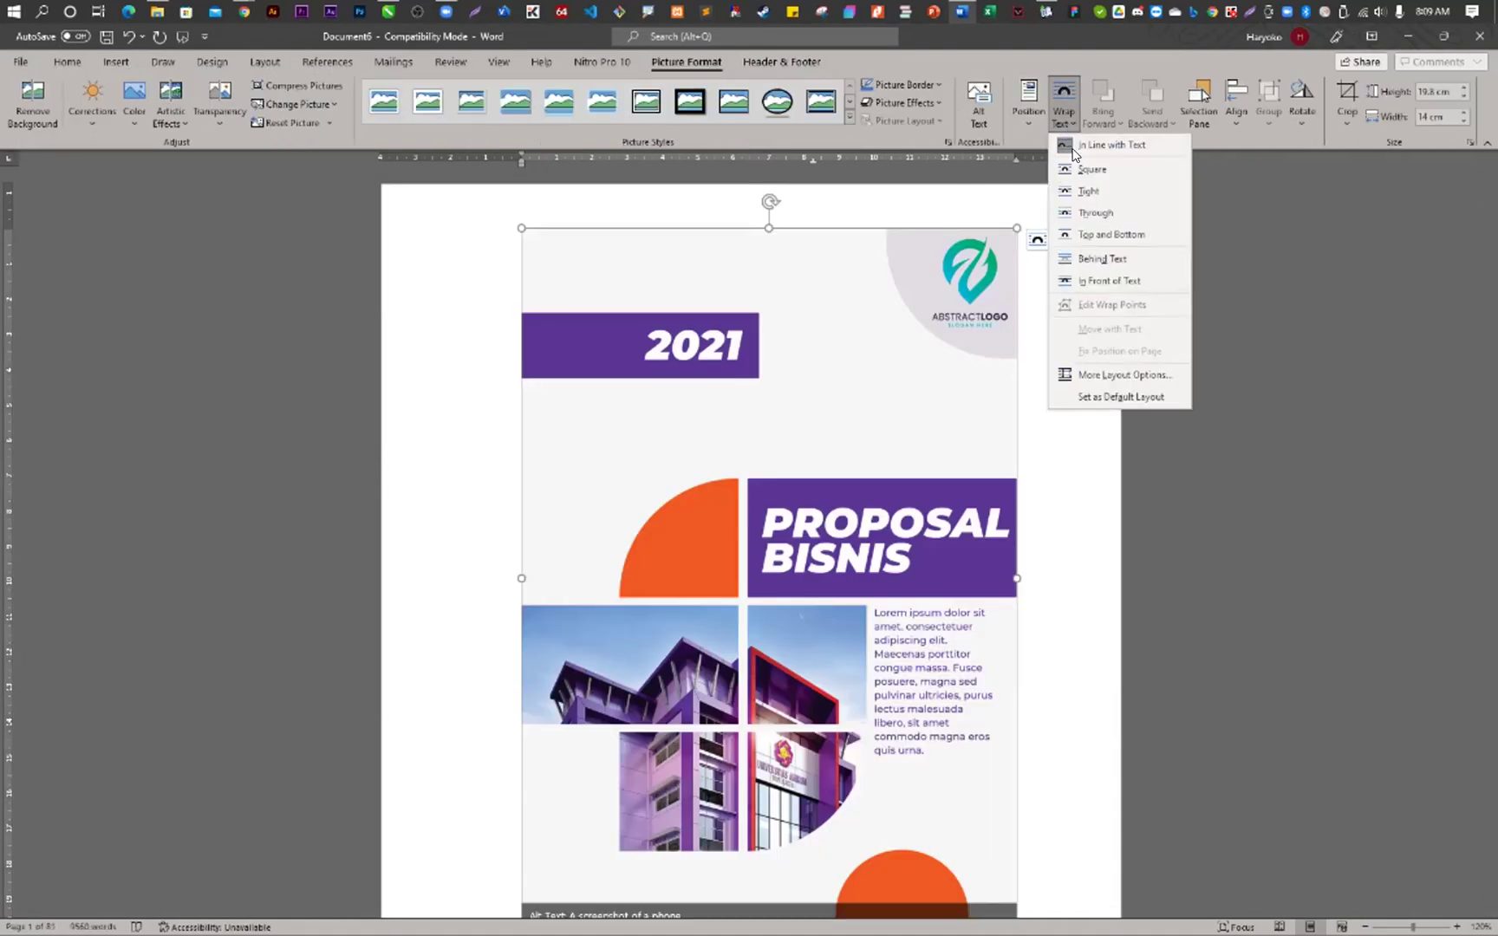
{"action": "left_click", "coordinate": [1090, 267]}
{"action": "left_click_drag", "start_coordinate": [646, 268], "coordinate": [506, 219]}
{"action": "scroll", "coordinate": [577, 426], "scroll_direction": "down", "scroll_amount": 5}
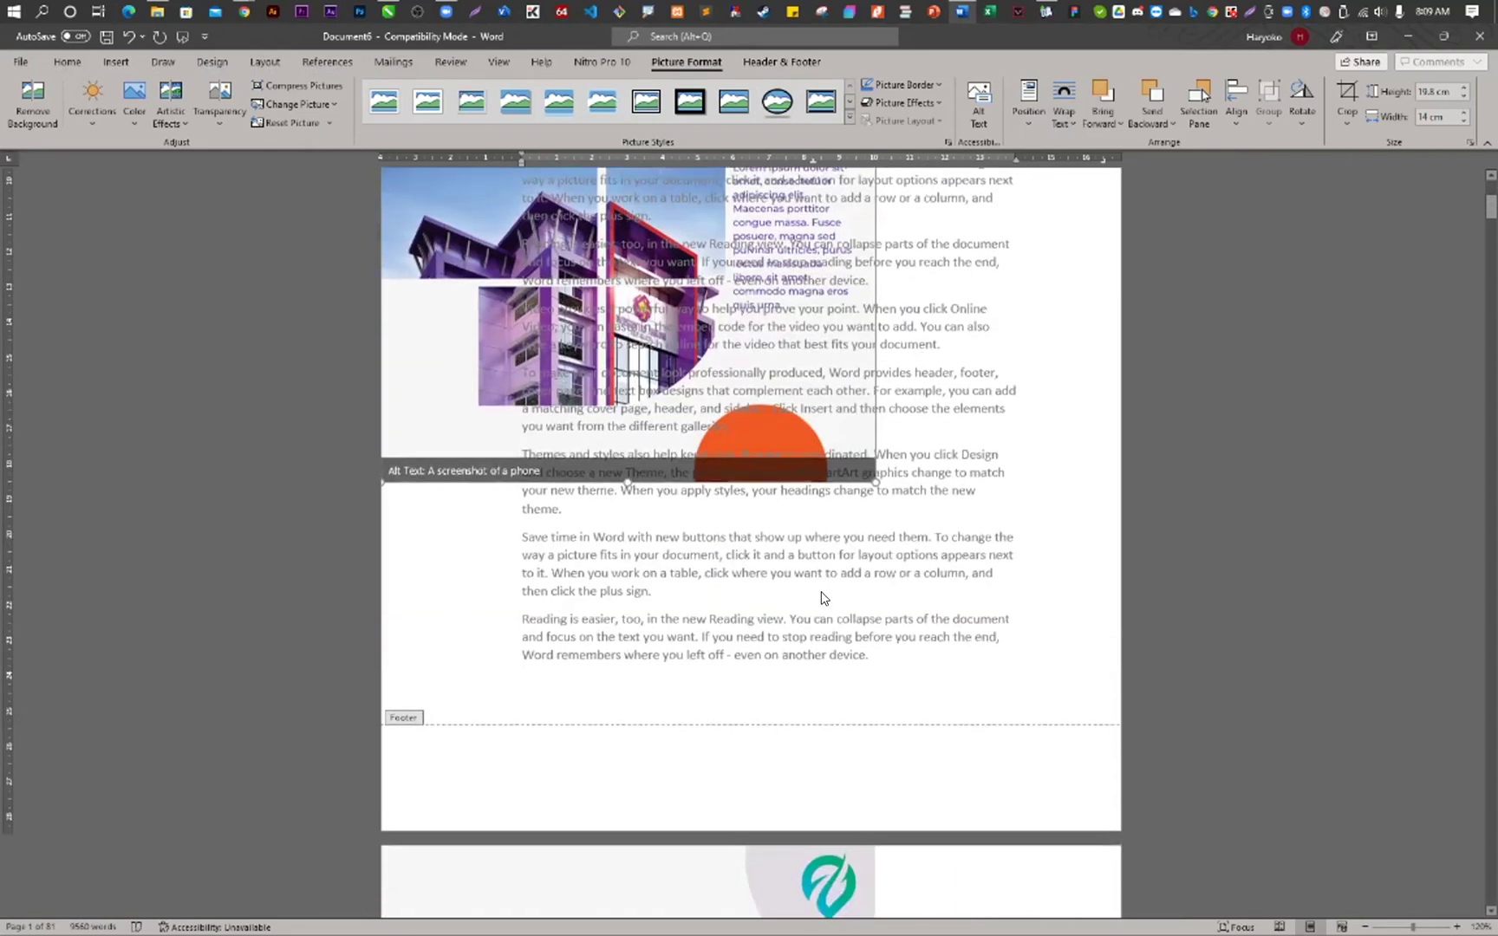
{"action": "left_click_drag", "start_coordinate": [876, 483], "coordinate": [1121, 826]}
{"action": "scroll", "coordinate": [1137, 578], "scroll_direction": "down", "scroll_amount": 4}
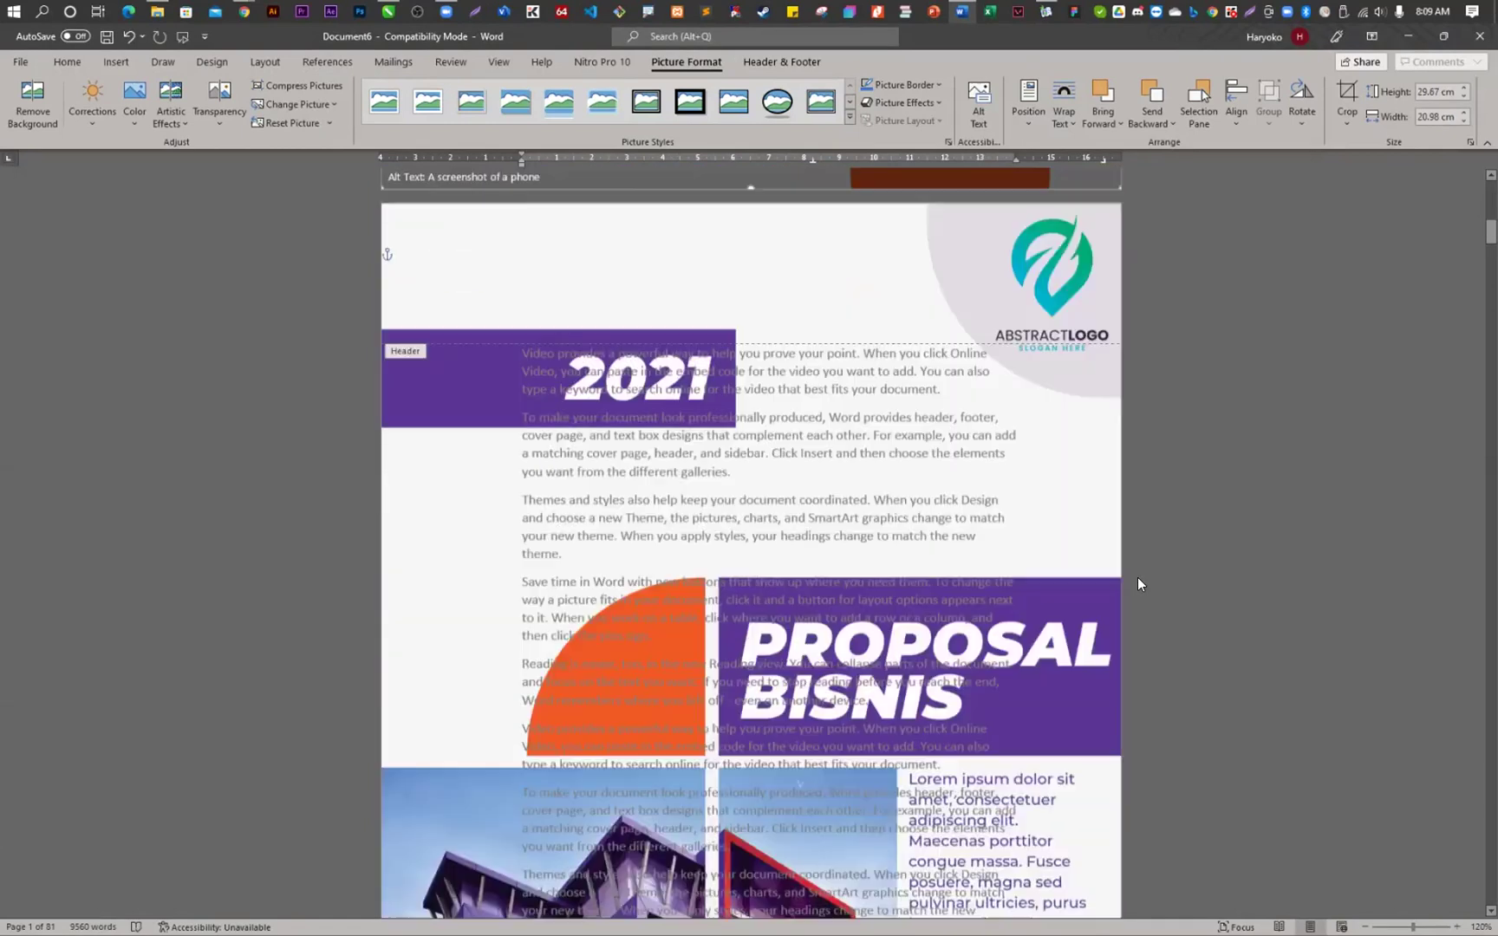
{"action": "scroll", "coordinate": [1138, 570], "scroll_direction": "down", "scroll_amount": 10}
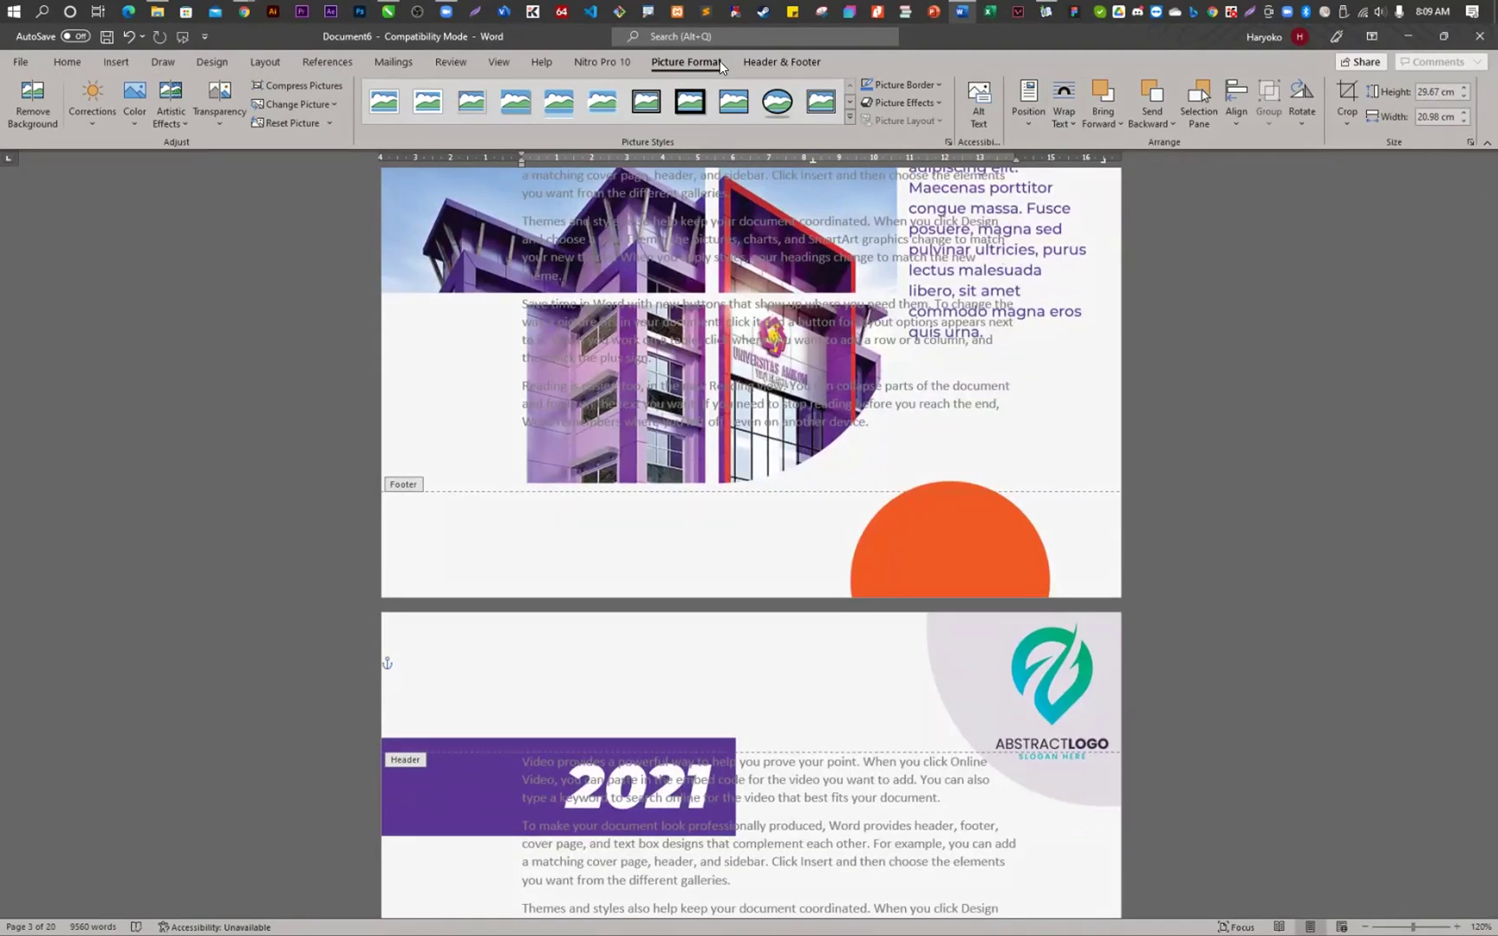
- Close header and footer editing and check how the cover picture background repeats across the document pages
{"action": "left_click", "coordinate": [766, 61]}
{"action": "left_click", "coordinate": [860, 97]}
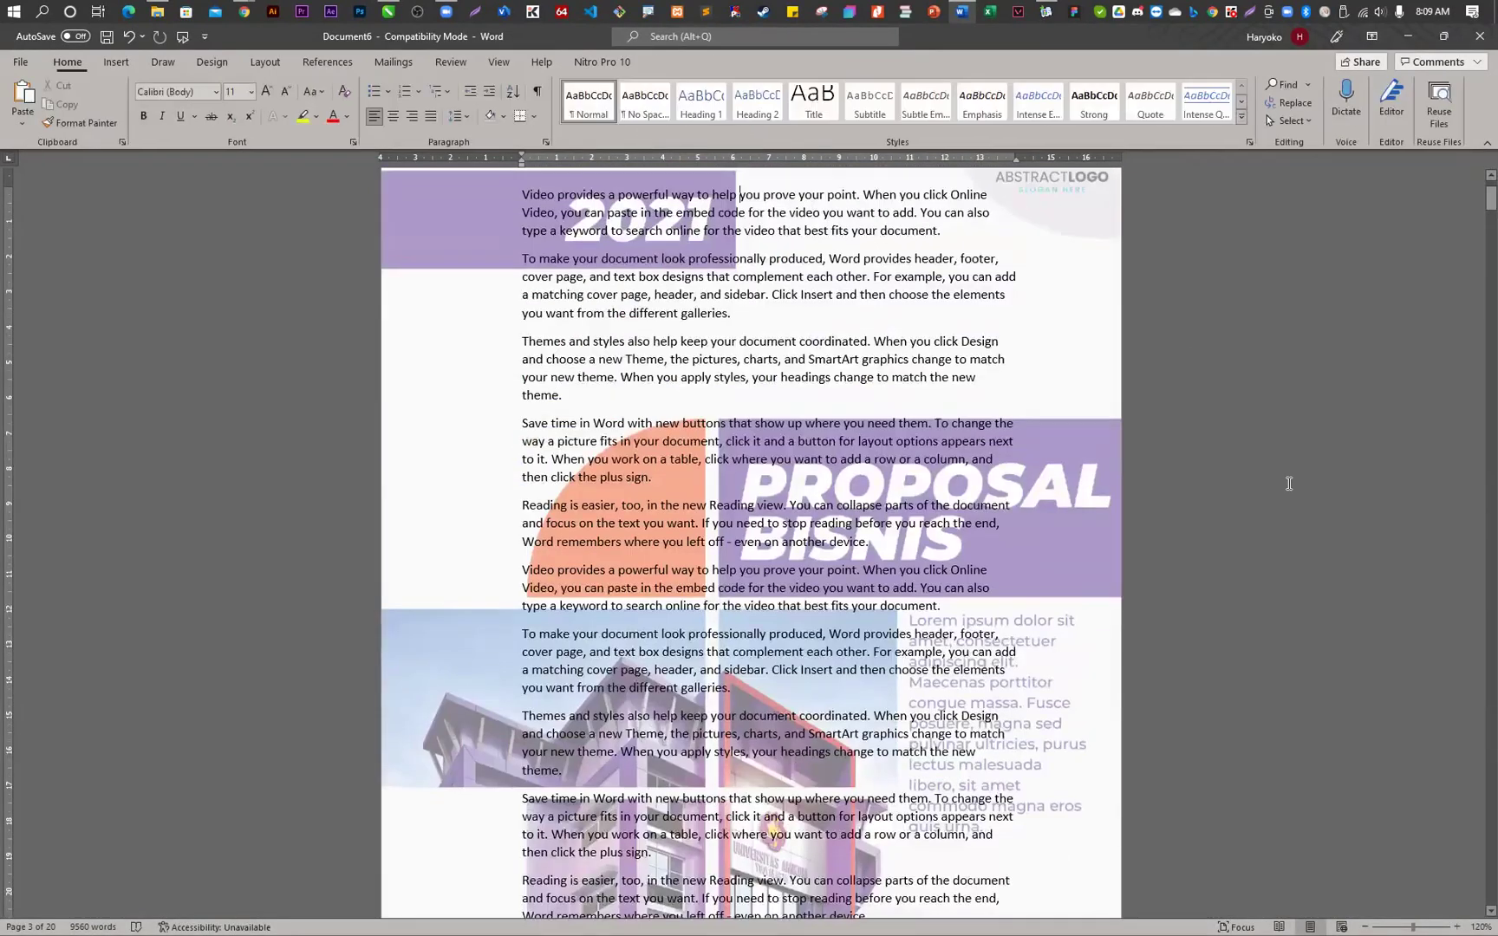
{"action": "scroll", "coordinate": [946, 469], "scroll_direction": "down", "scroll_amount": 10}
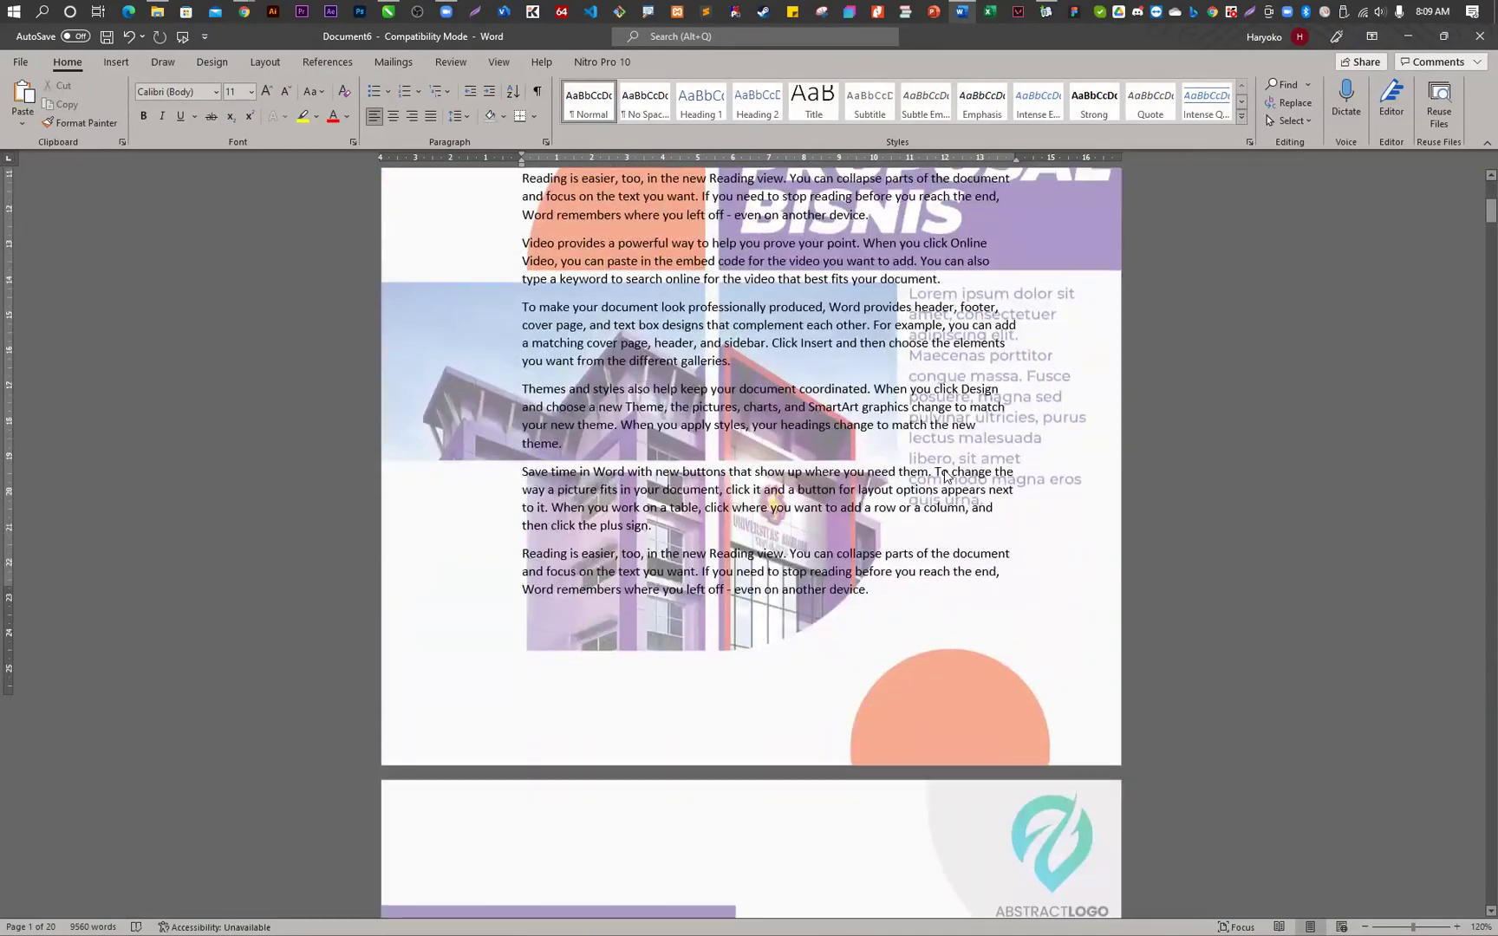
{"action": "scroll", "coordinate": [946, 469], "scroll_direction": "down", "scroll_amount": 6}
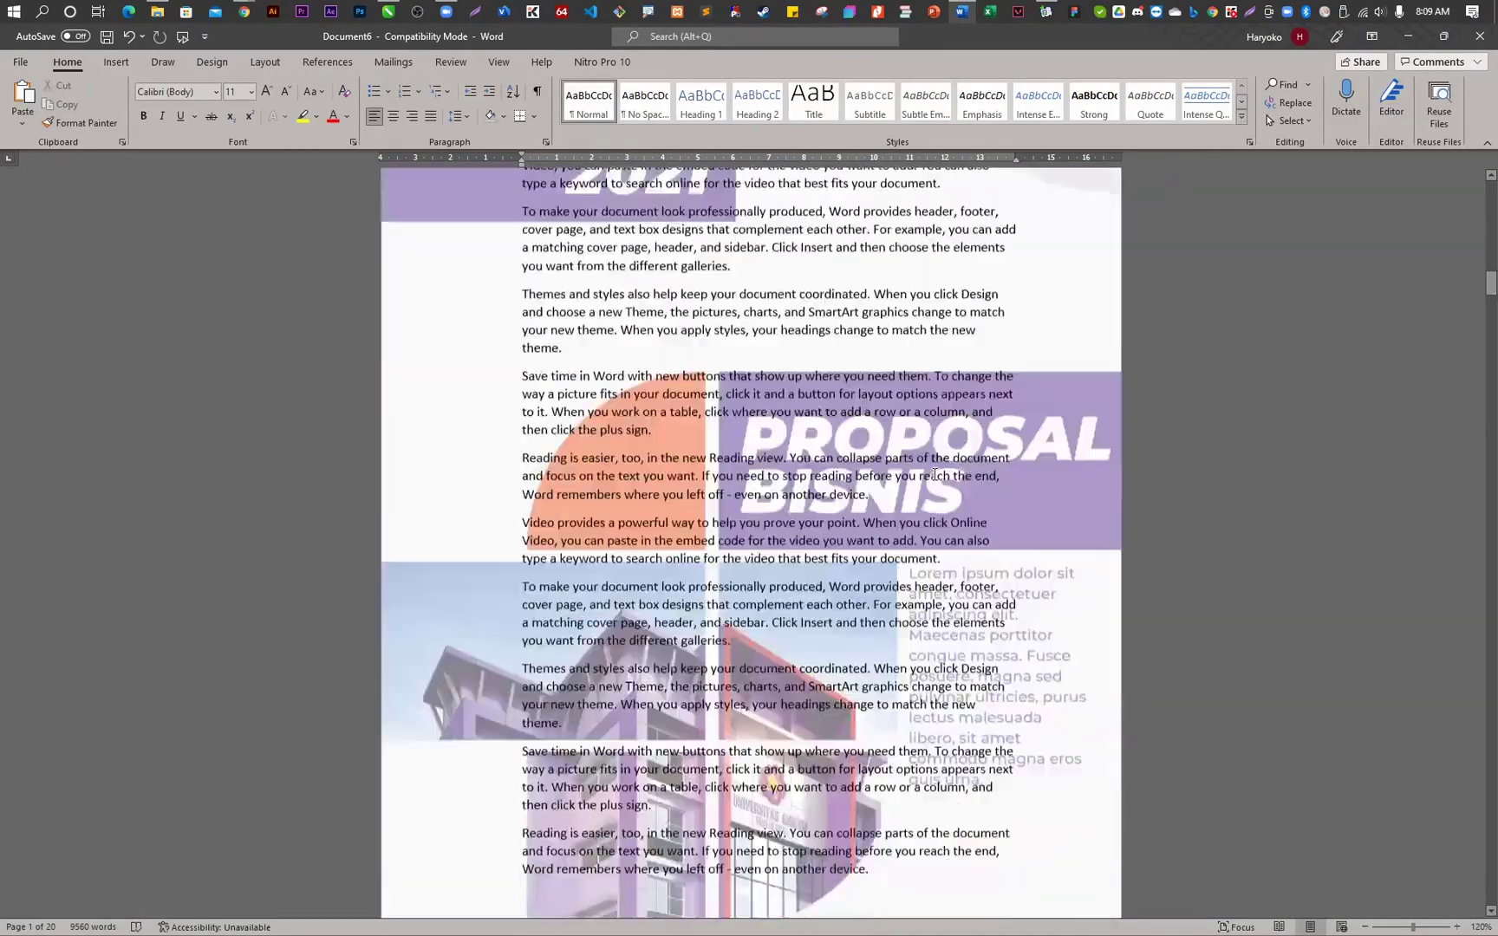
{"action": "scroll", "coordinate": [934, 478], "scroll_direction": "up", "scroll_amount": 2}
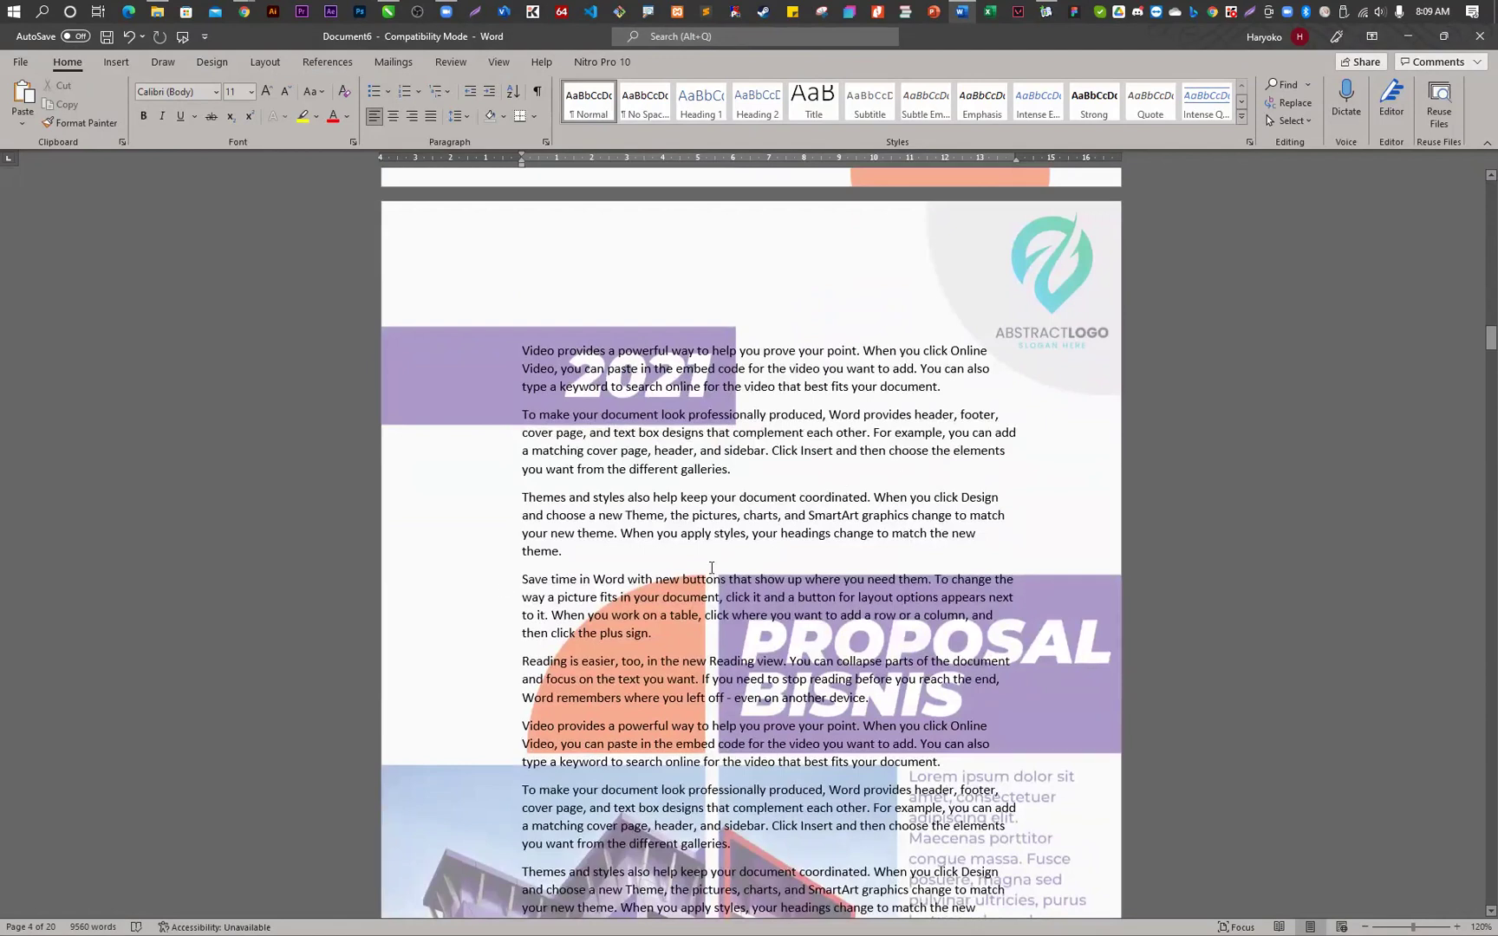
{"action": "scroll", "coordinate": [711, 567], "scroll_direction": "down", "scroll_amount": 4}
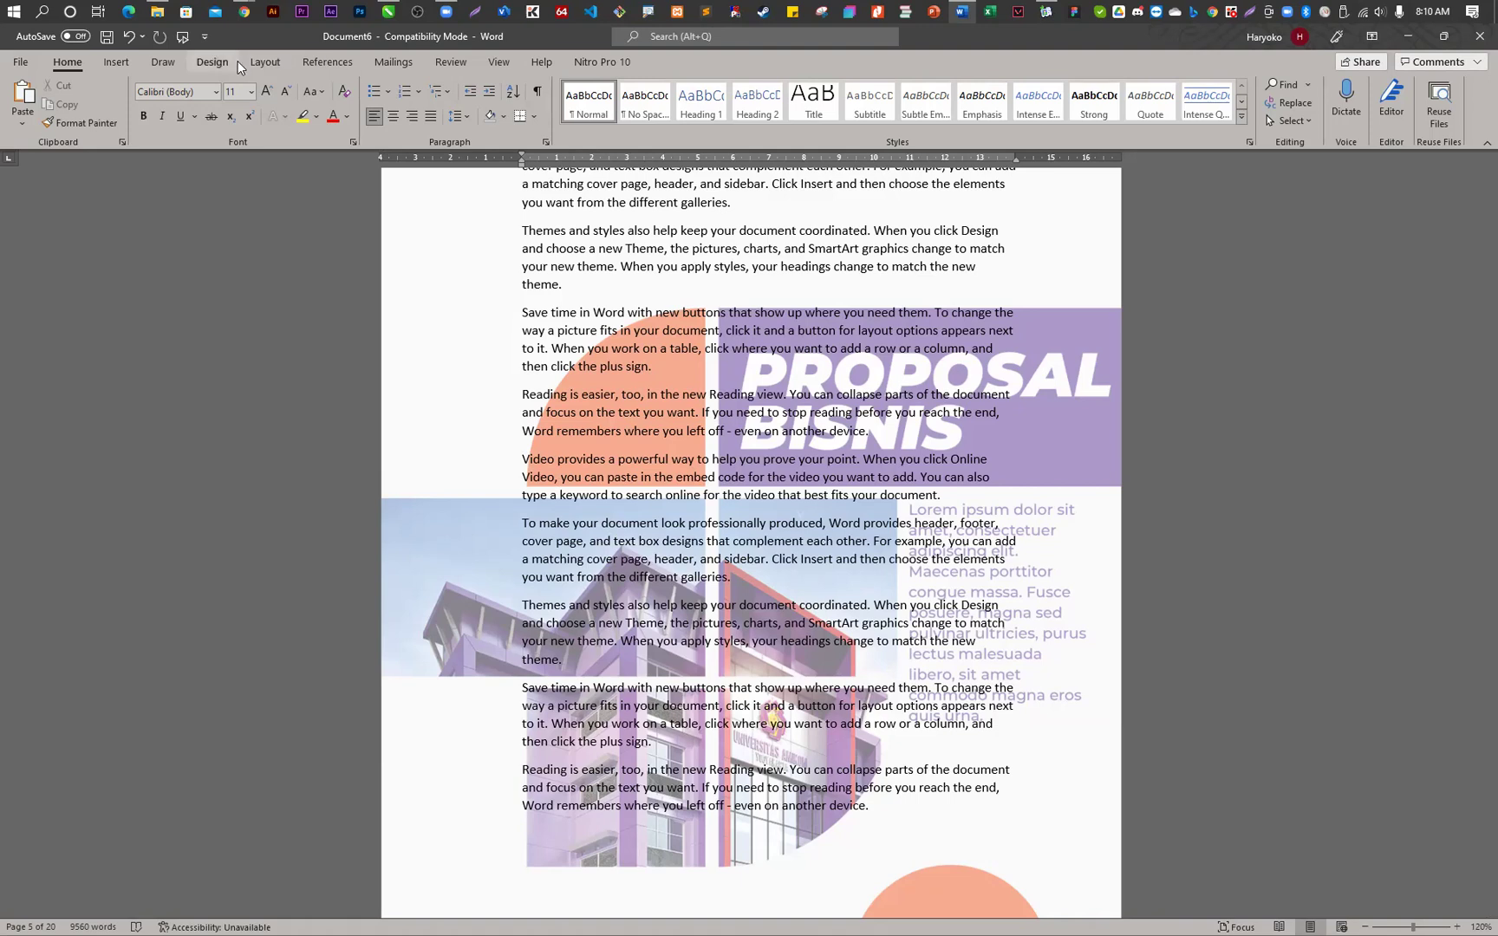
{"action": "left_click", "coordinate": [118, 60]}
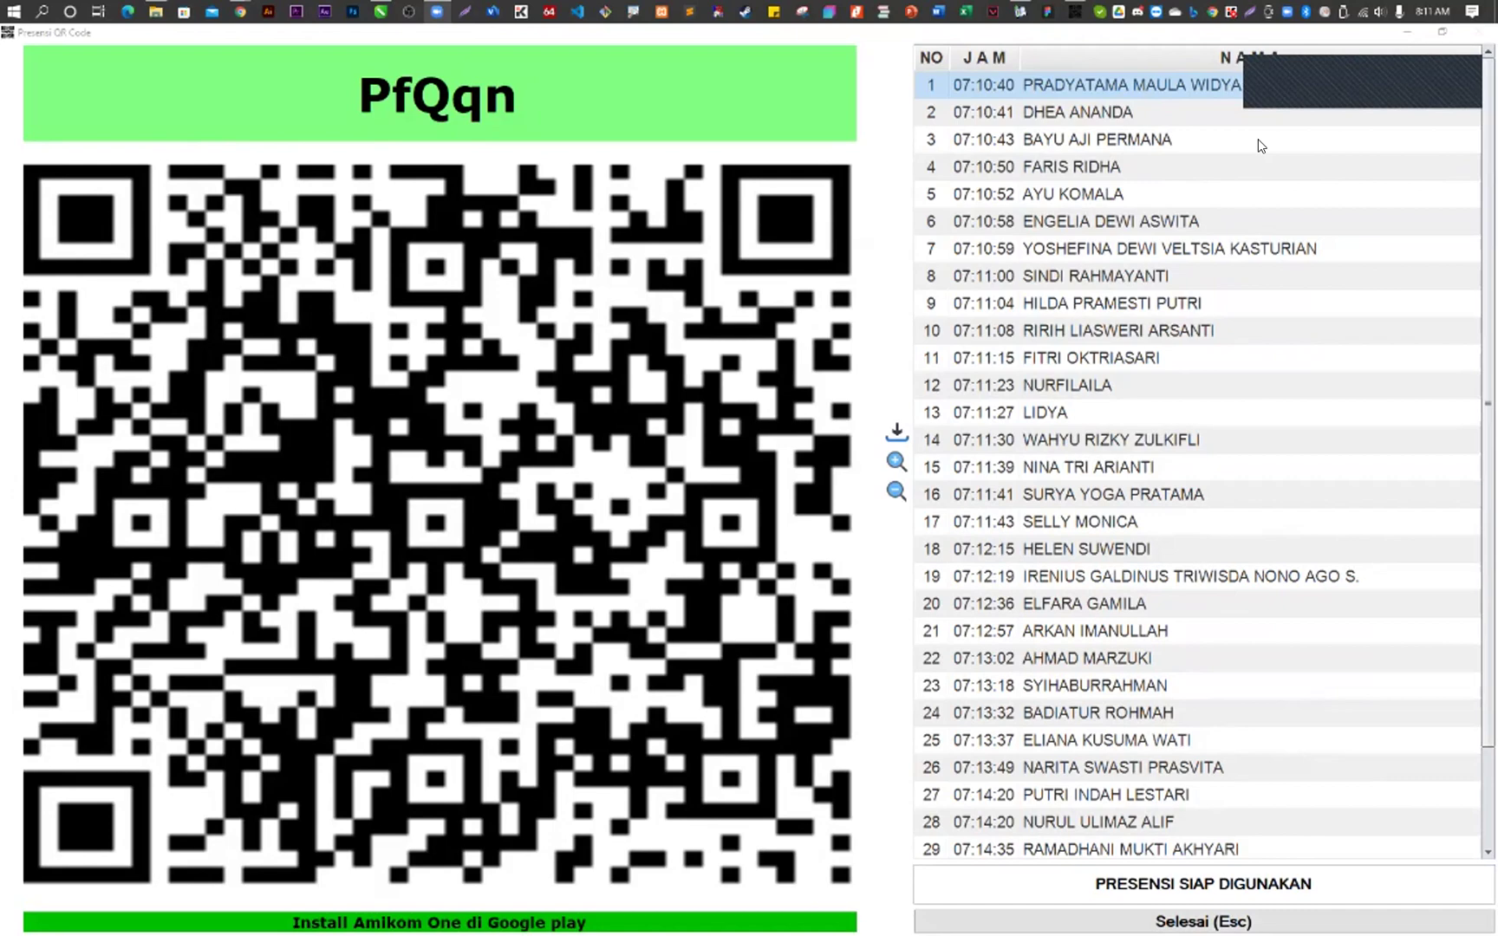
- Switch to the Komputer Bisnis 2 attendance application and manually record one student's attendance by entering the student number (NPM)
{"action": "left_click", "coordinate": [1019, 13]}
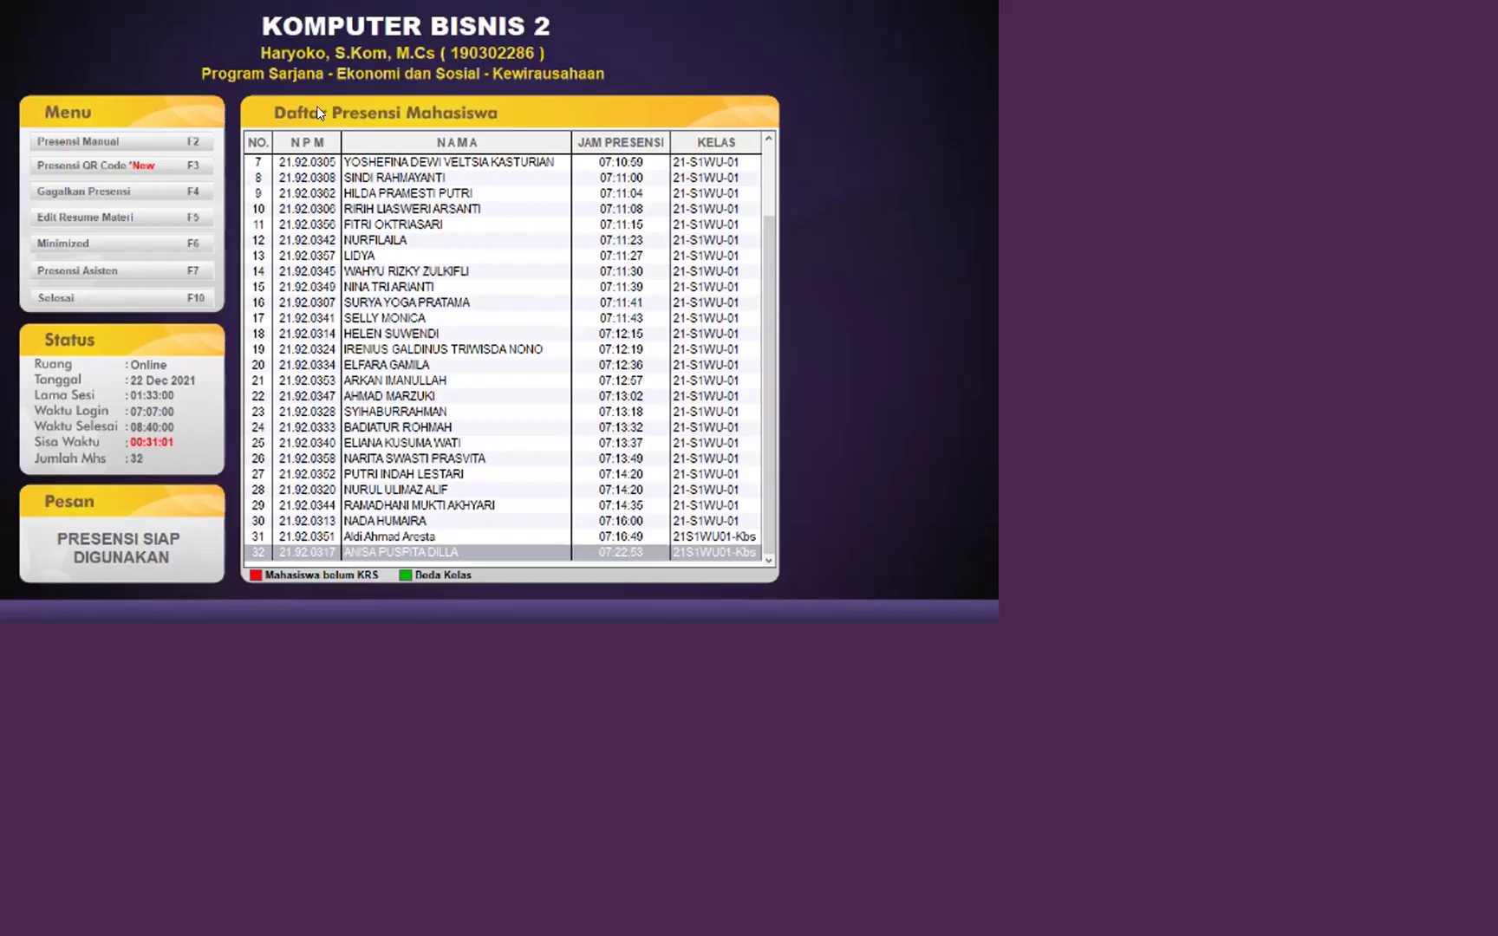
{"action": "left_click", "coordinate": [170, 140]}
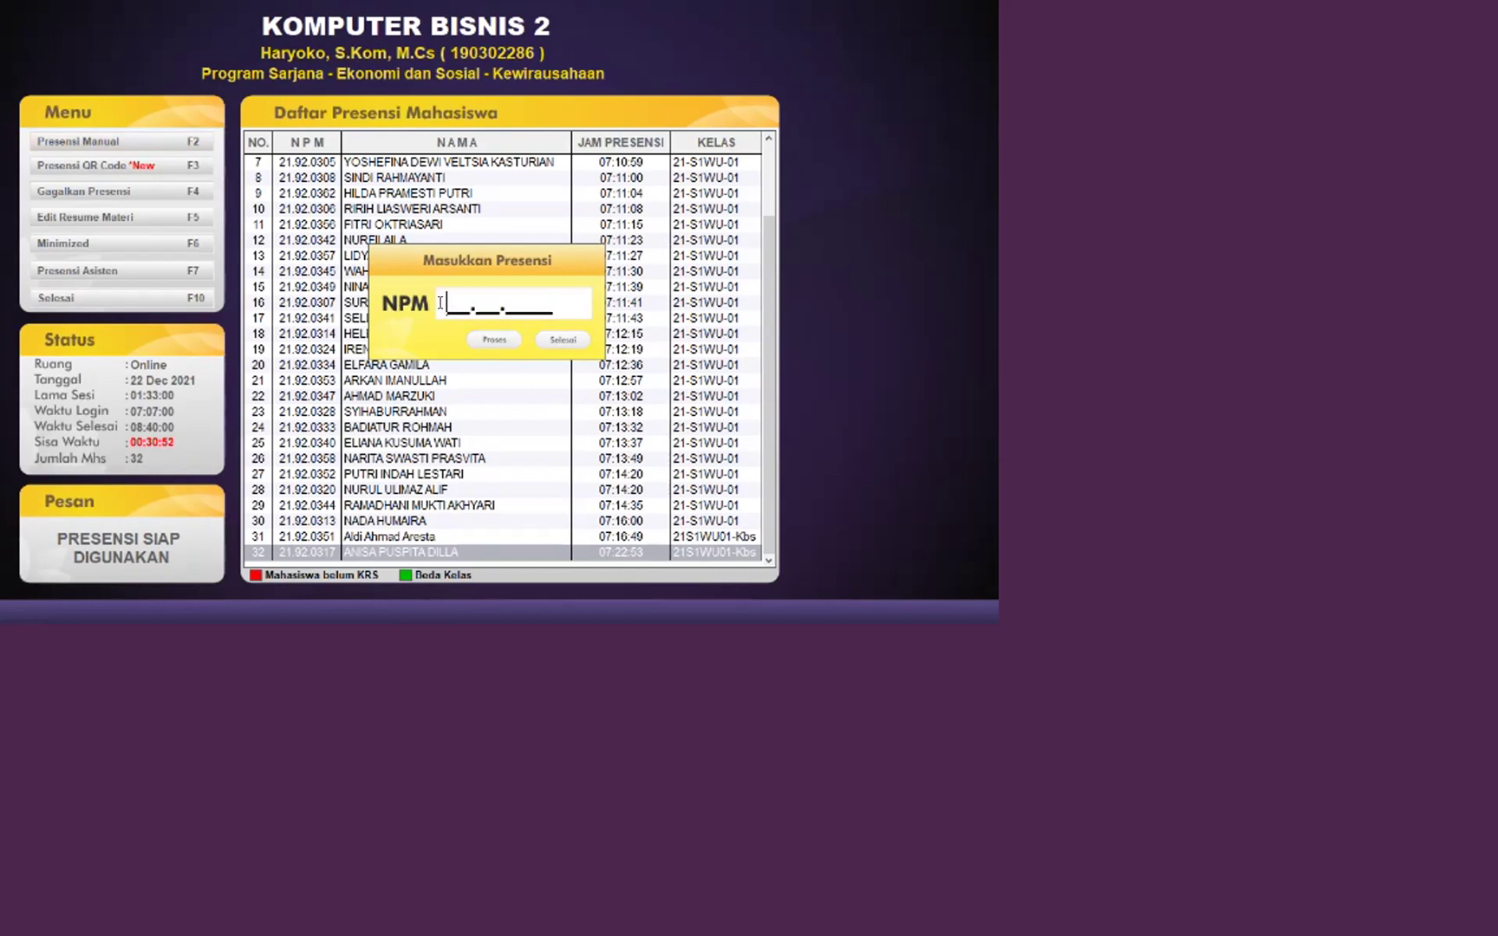
{"action": "type", "text": "21.92.0339"}
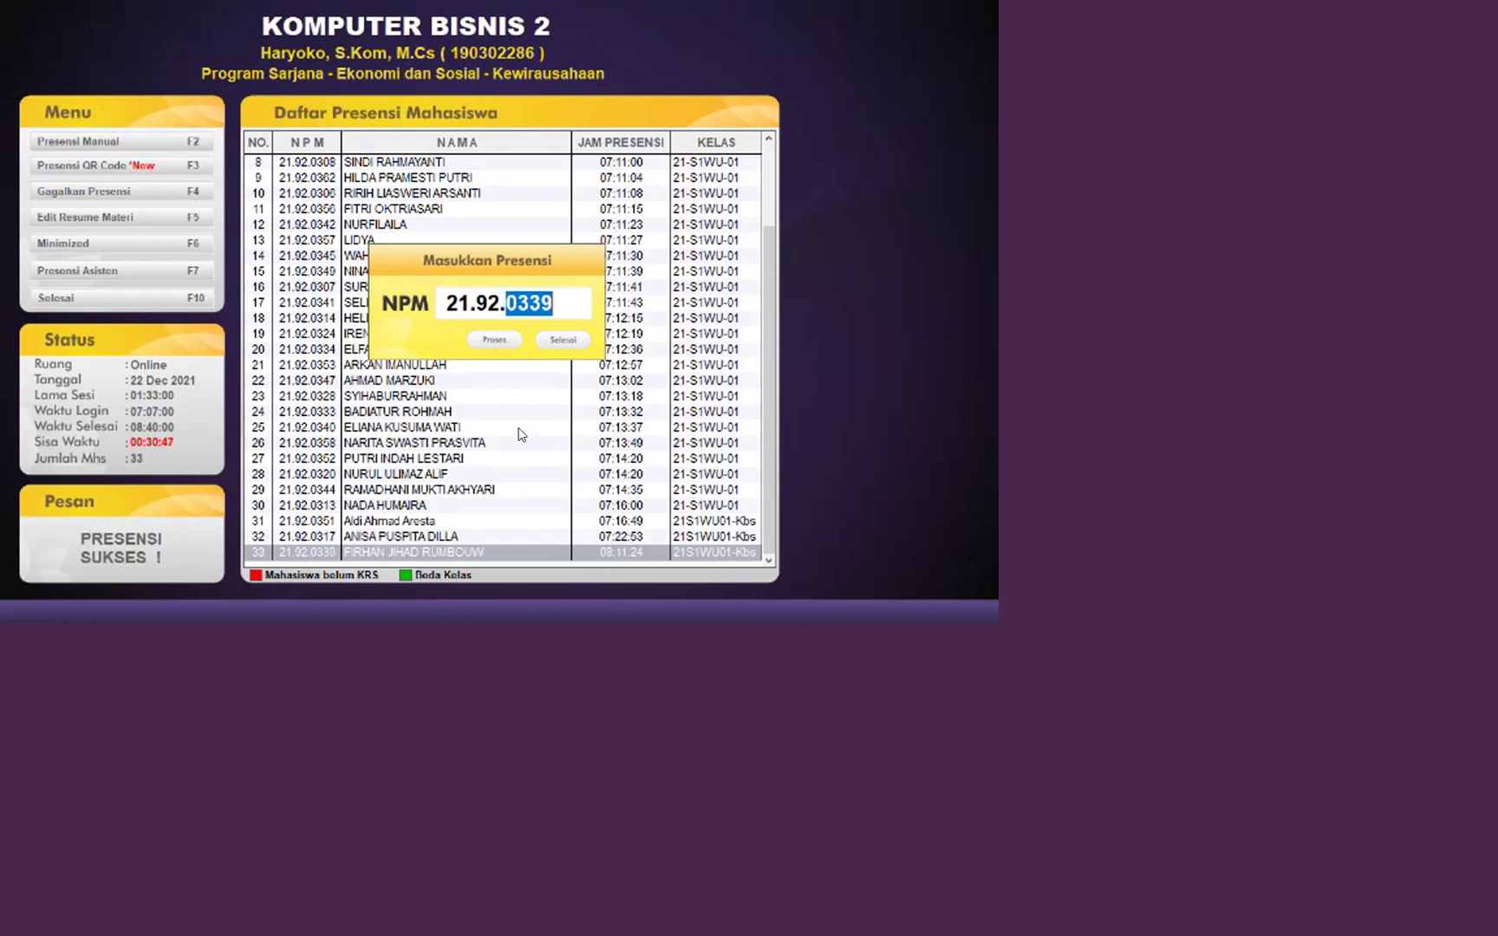
{"action": "left_click", "coordinate": [568, 344]}
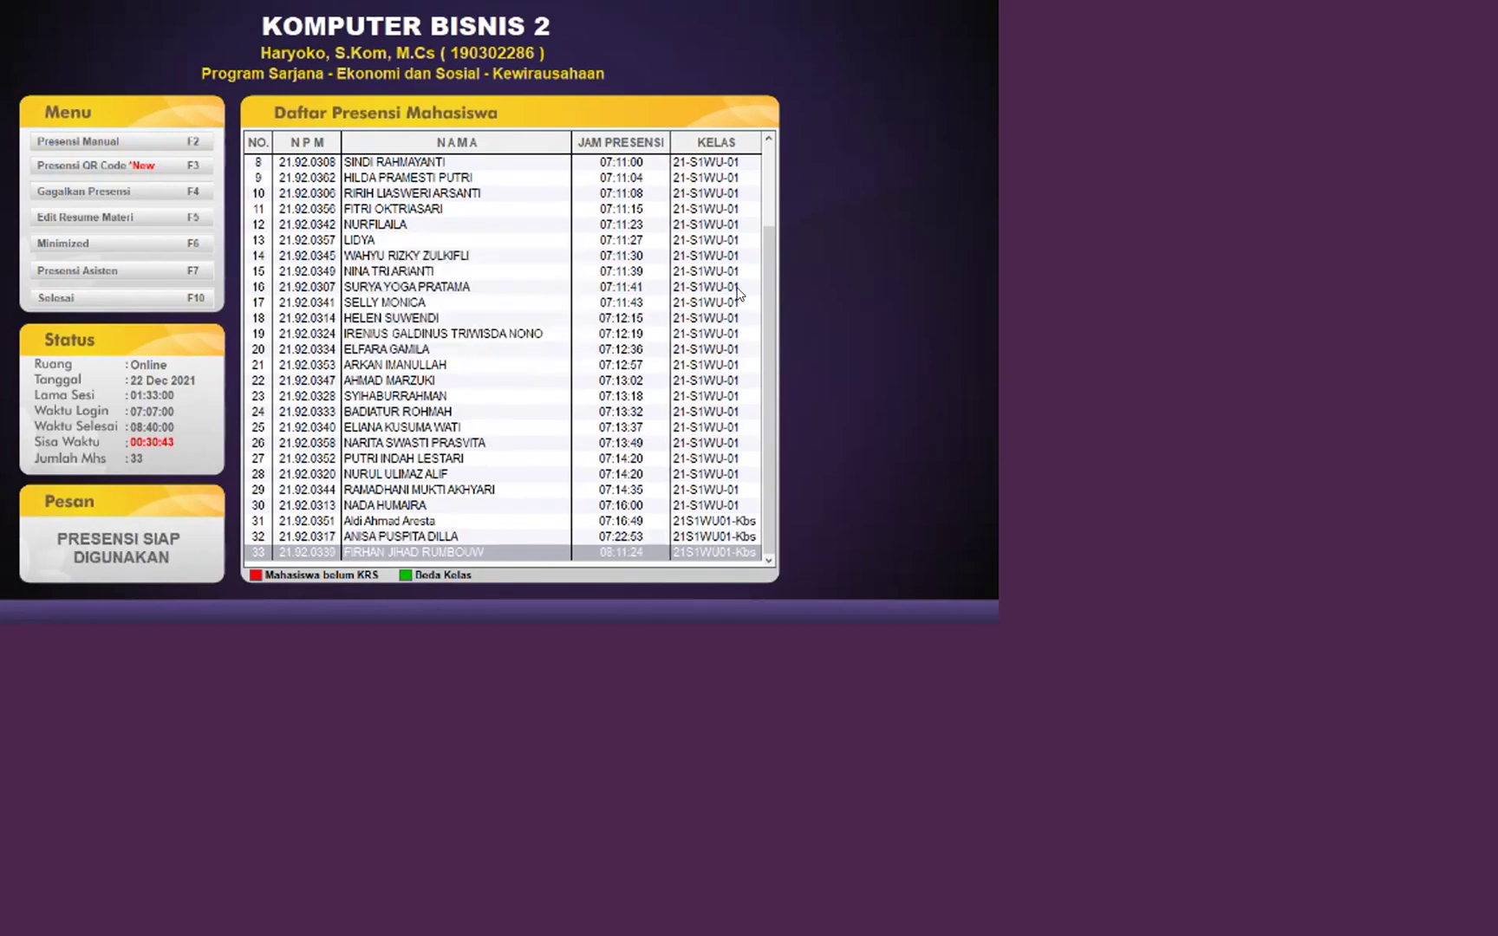
- Manually record attendance for two more students by entering their student numbers (NPM)
{"action": "left_click", "coordinate": [170, 147]}
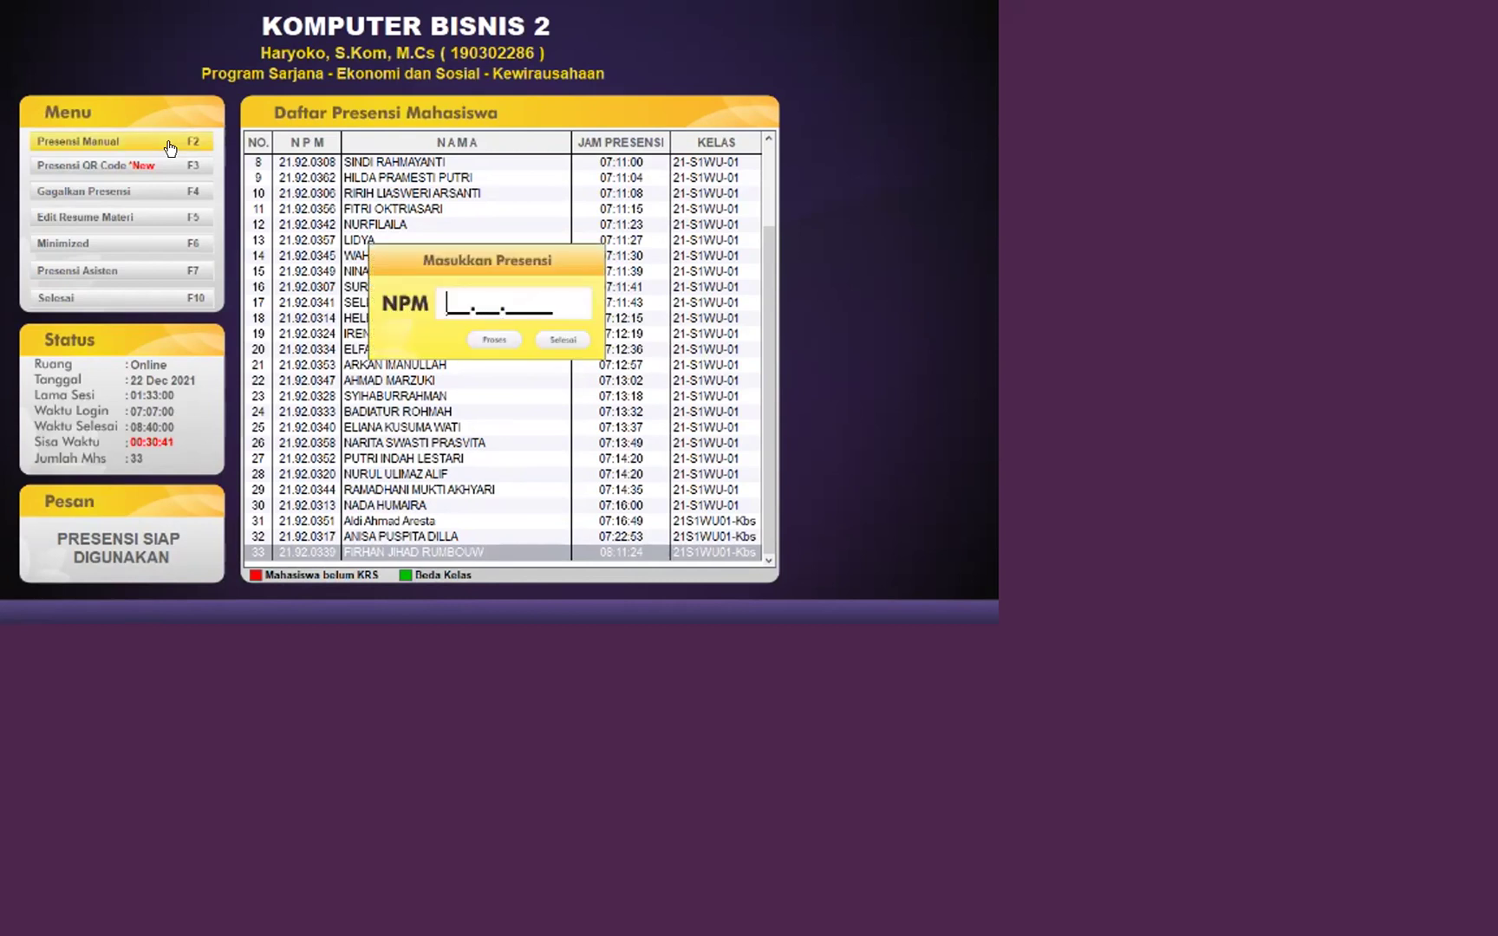
{"action": "type", "text": "21.92.0312"}
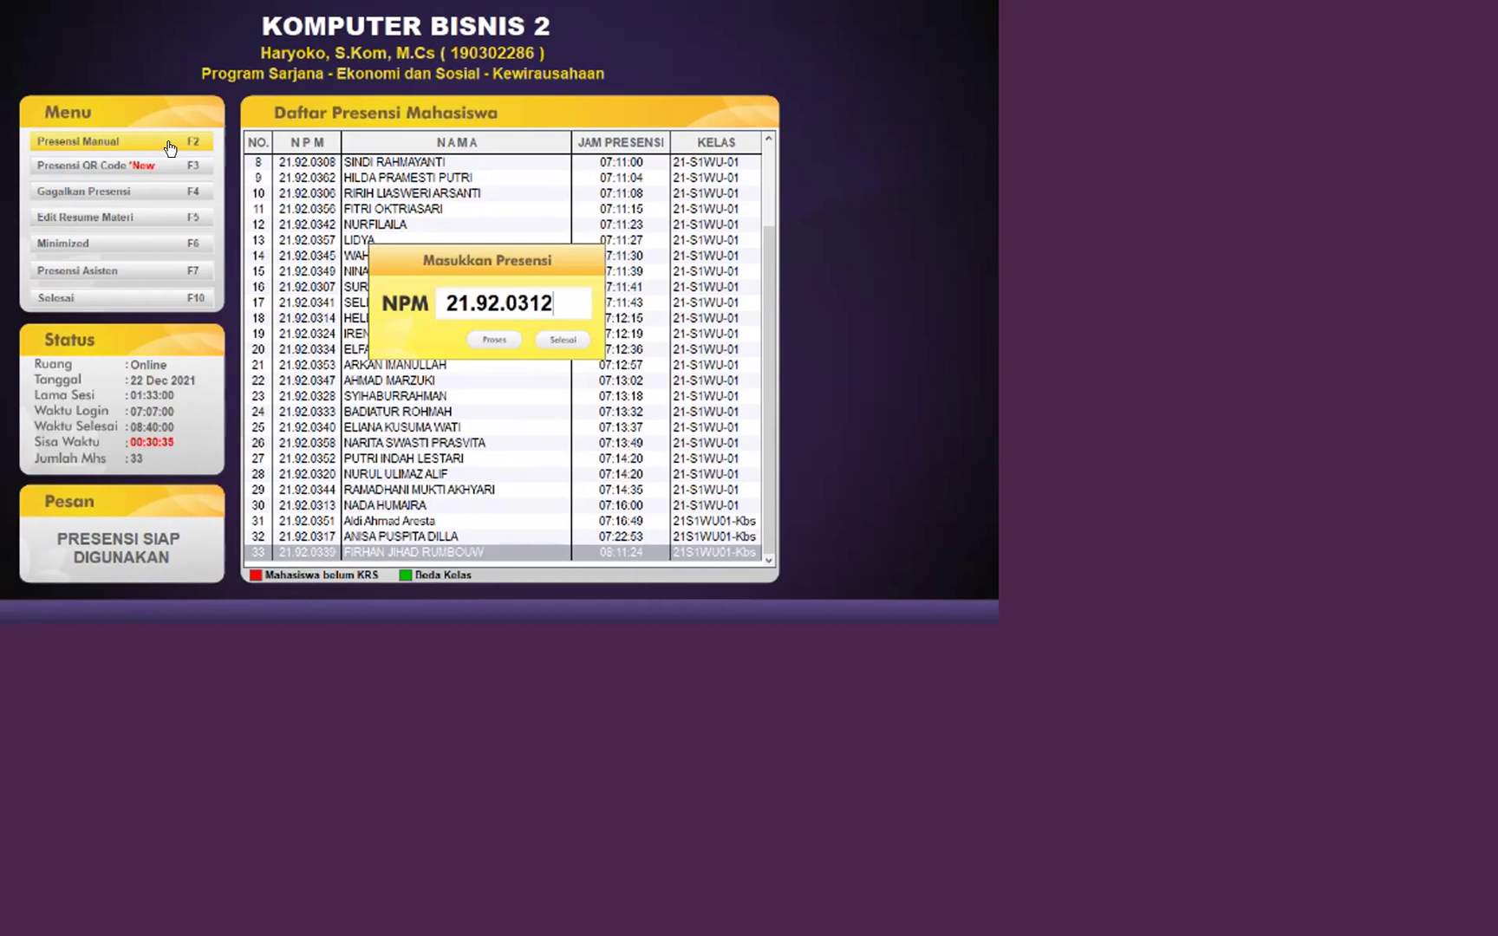
{"action": "key", "text": "Return"}
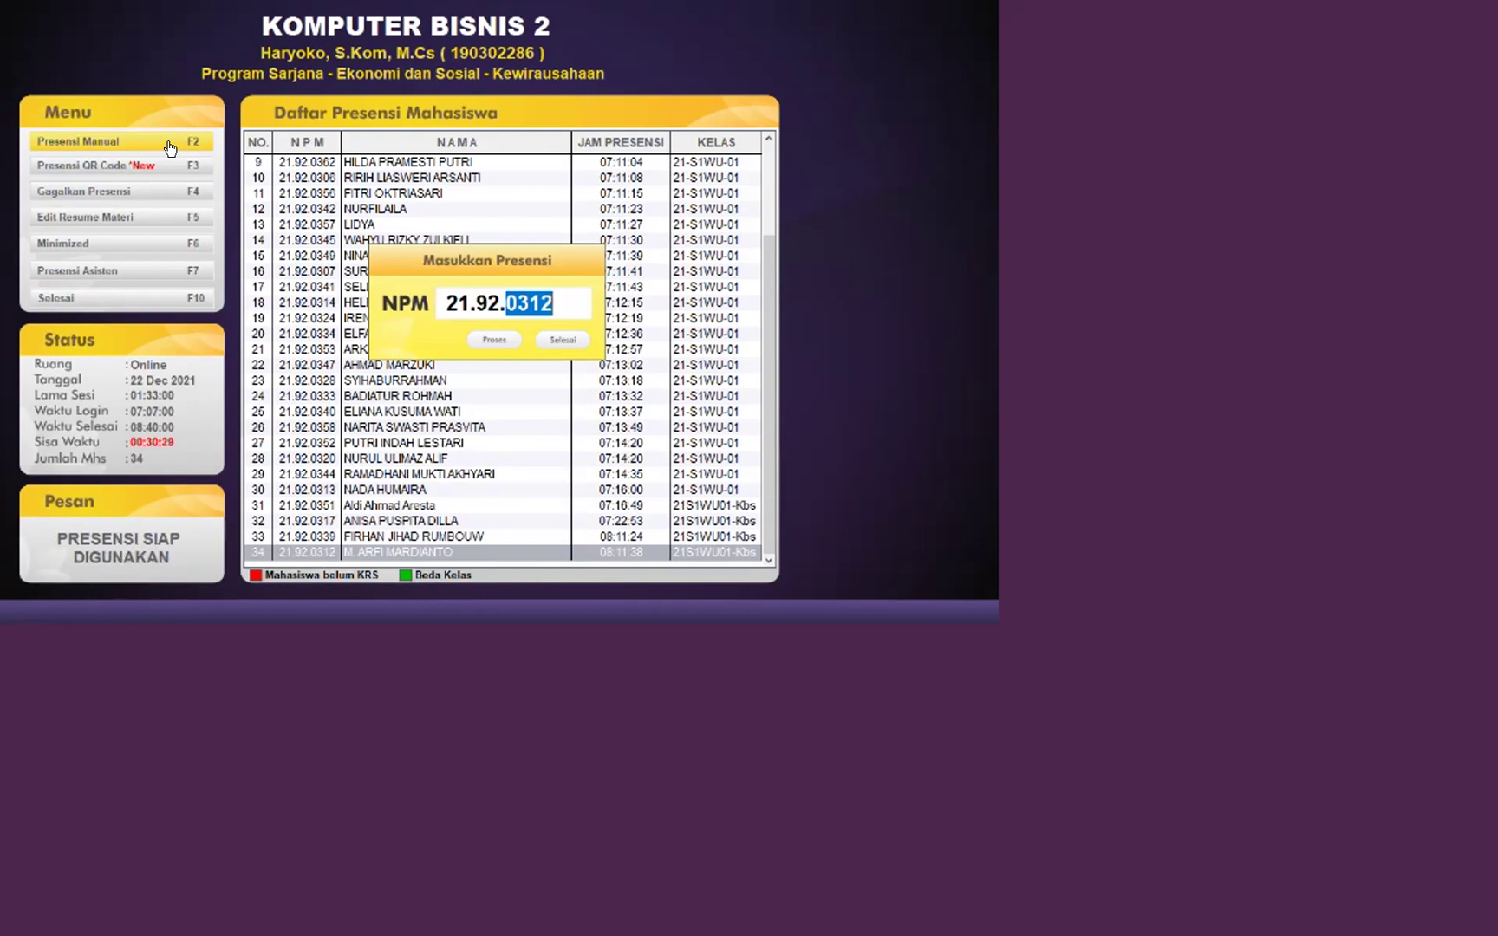
{"action": "type", "text": "0354"}
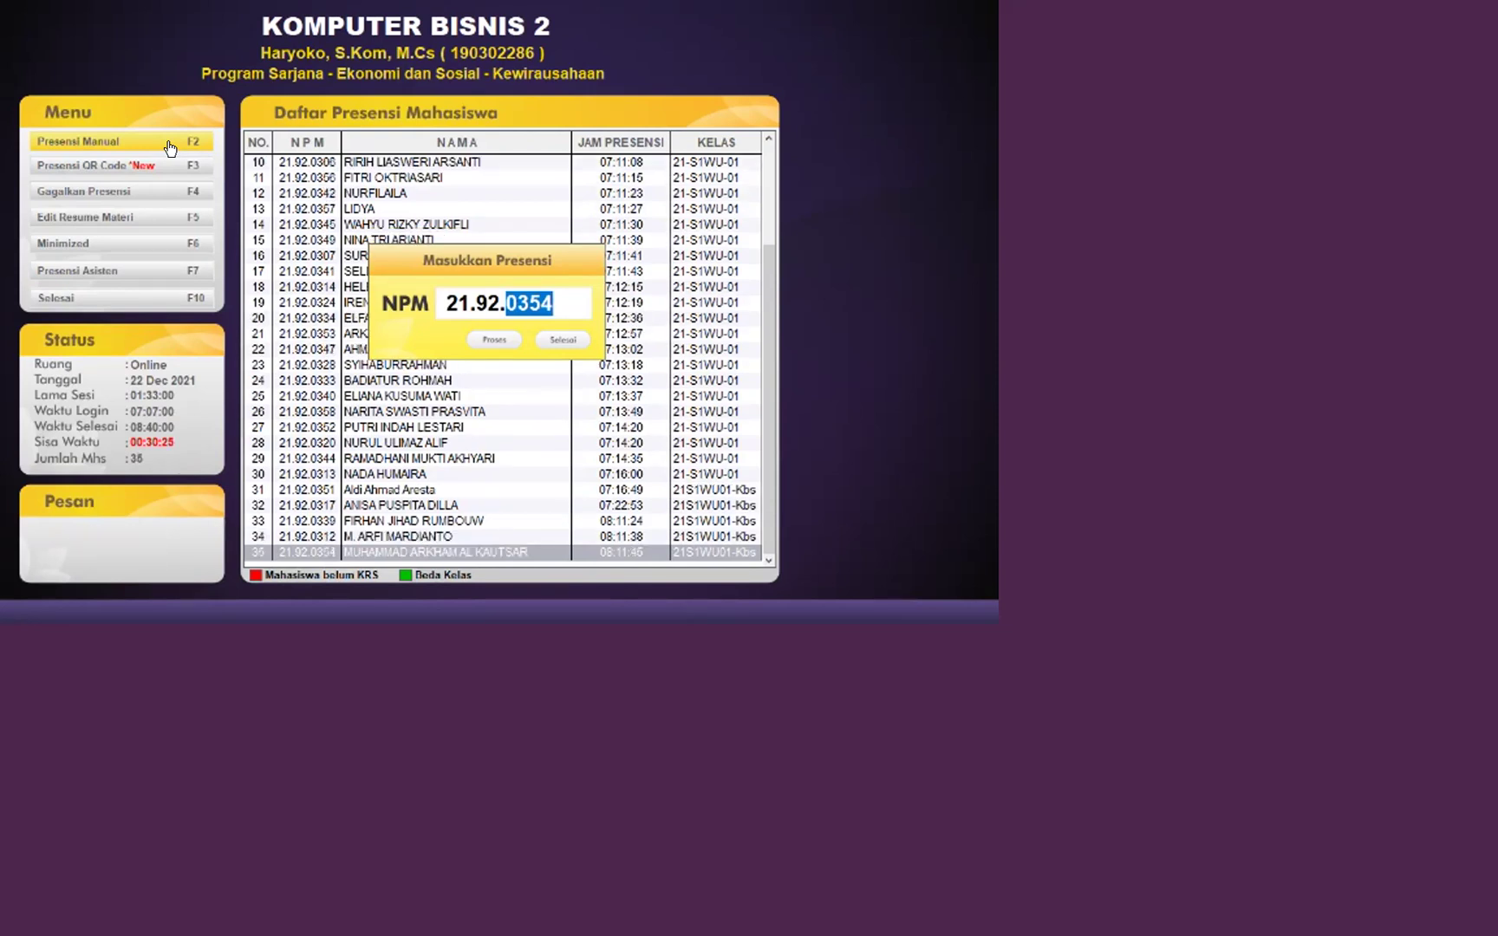
- Lower the system volume to 4 and close the manual attendance entry dialog
{"action": "key", "text": "XF86AudioLowerVolume"}
{"action": "key", "text": "XF86AudioLowerVolume"}
{"action": "key", "text": "XF86AudioLowerVolume"}
{"action": "key", "text": "XF86AudioLowerVolume"}
{"action": "key", "text": "XF86AudioLowerVolume"}
{"action": "key", "text": "XF86AudioLowerVolume"}
{"action": "key", "text": "XF86AudioLowerVolume"}
{"action": "key", "text": "XF86AudioLowerVolume"}
{"action": "key", "text": "XF86AudioLowerVolume"}
{"action": "key", "text": "XF86AudioLowerVolume"}
{"action": "key", "text": "XF86AudioLowerVolume"}
{"action": "key", "text": "XF86AudioLowerVolume"}
{"action": "key", "text": "XF86AudioLowerVolume"}
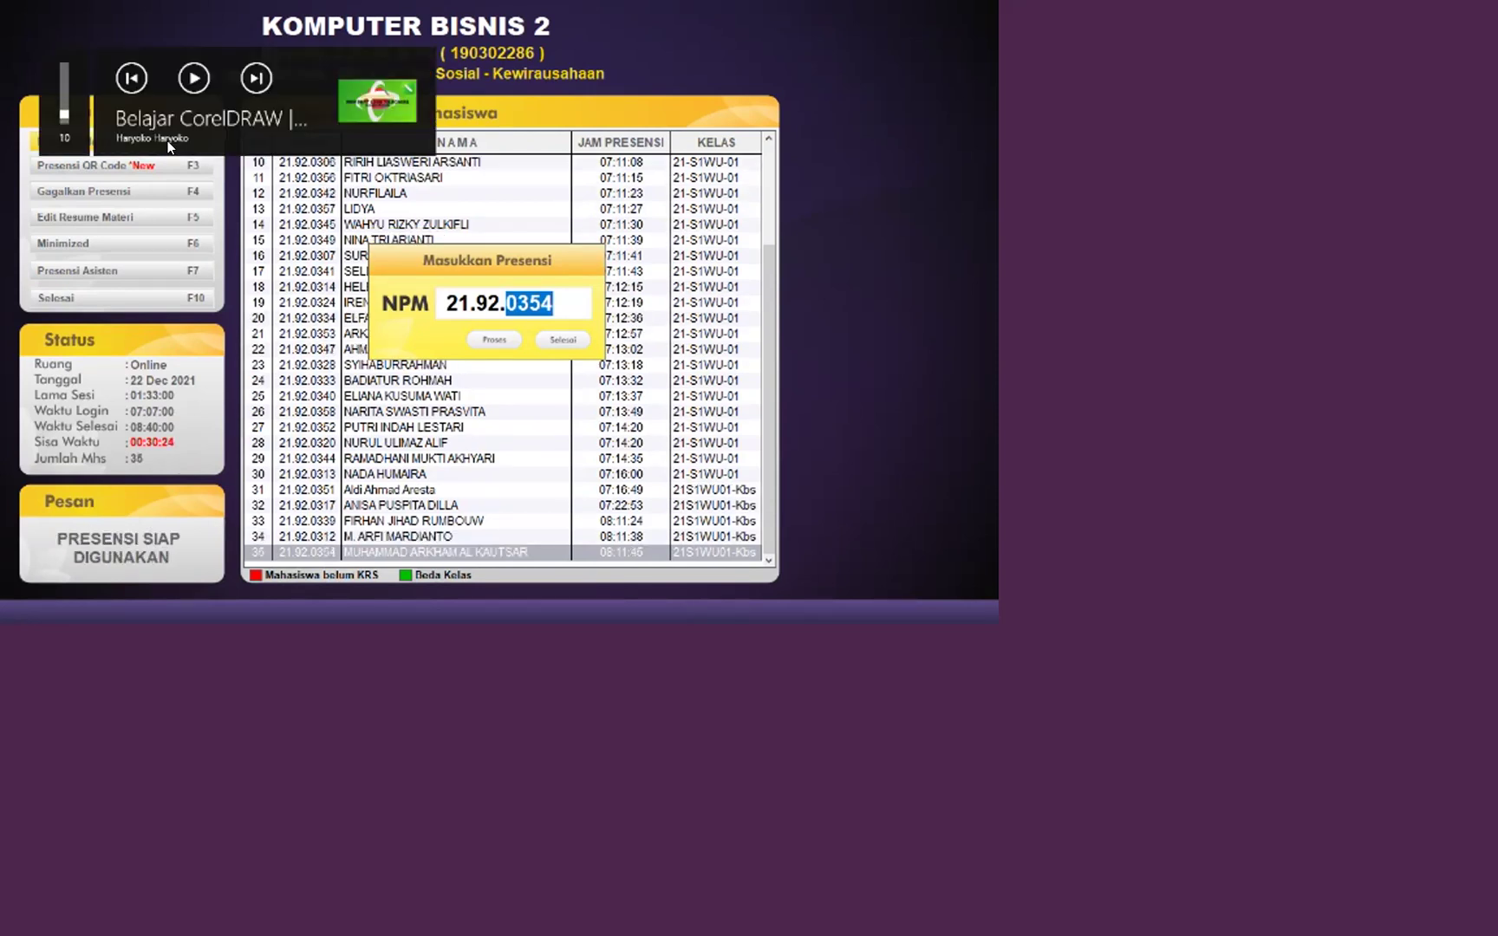
{"action": "key", "text": "Escape"}
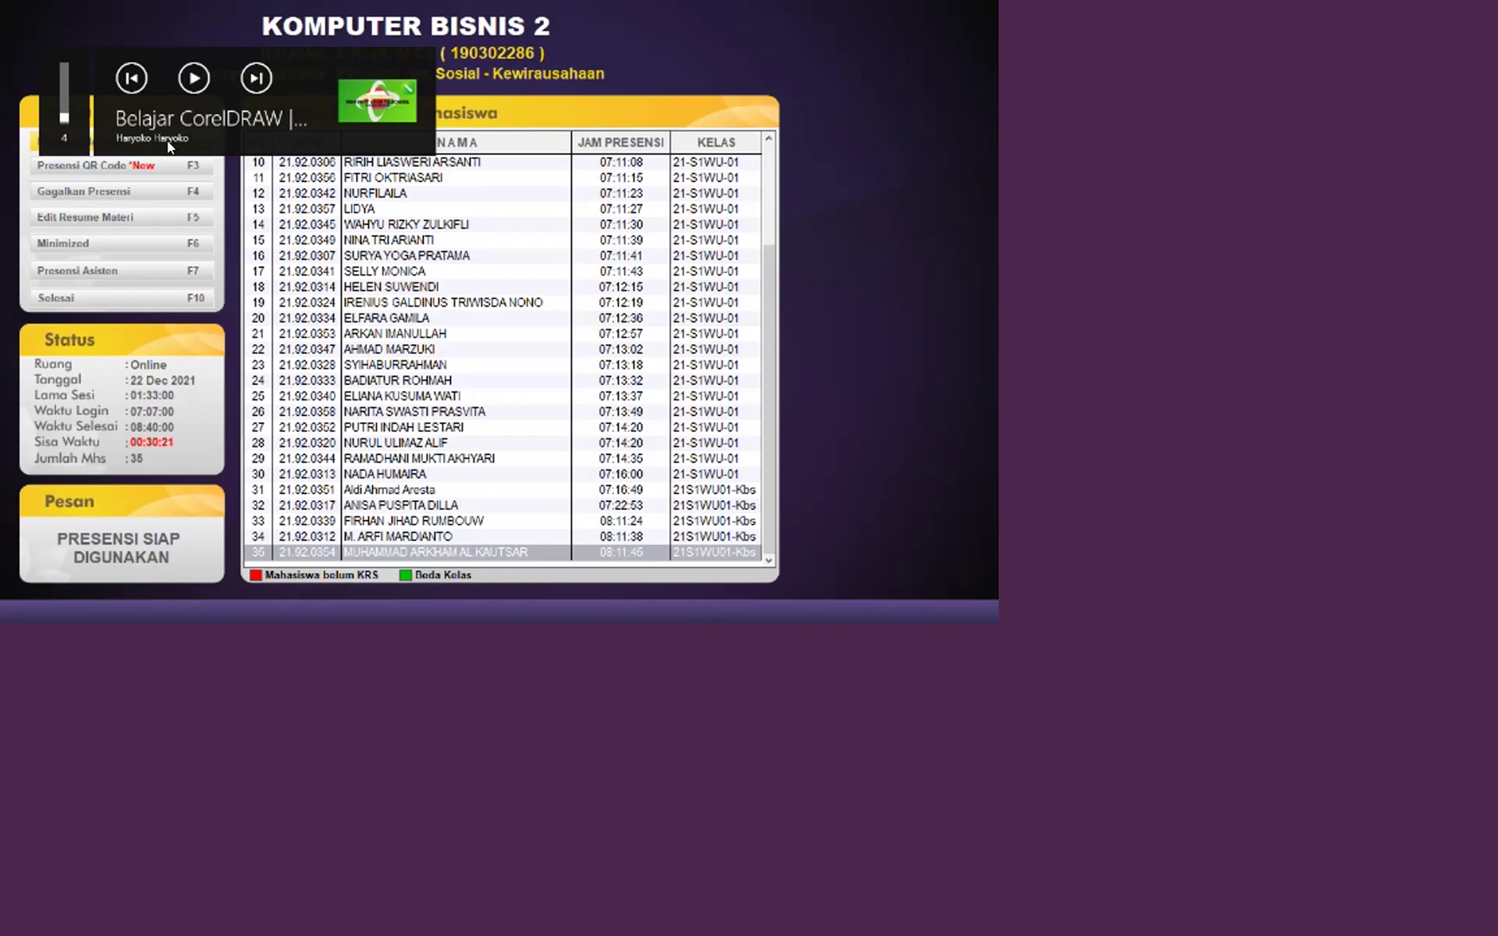